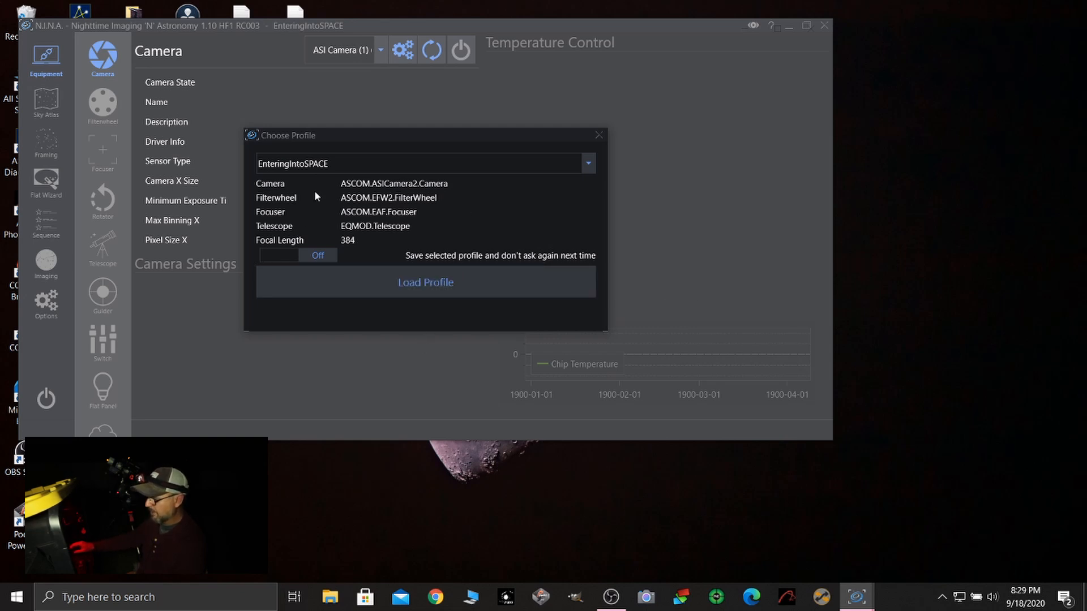
# Step: Load the EnteringIntoSPACE profile, maximize the window, and start Stellarium from the desktop
pyautogui.click(435, 288)
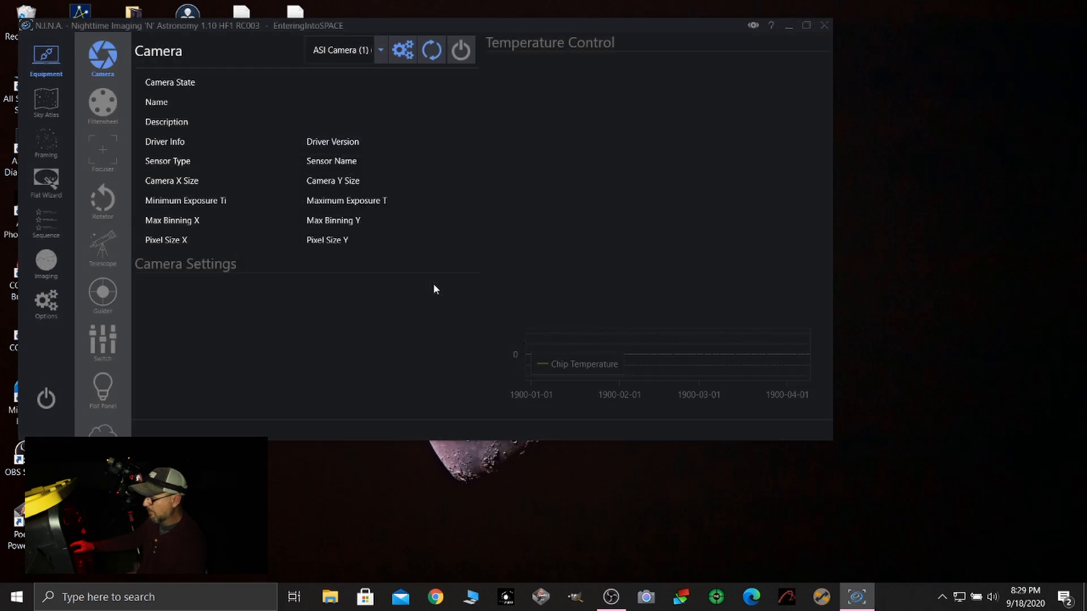
pyautogui.click(807, 27)
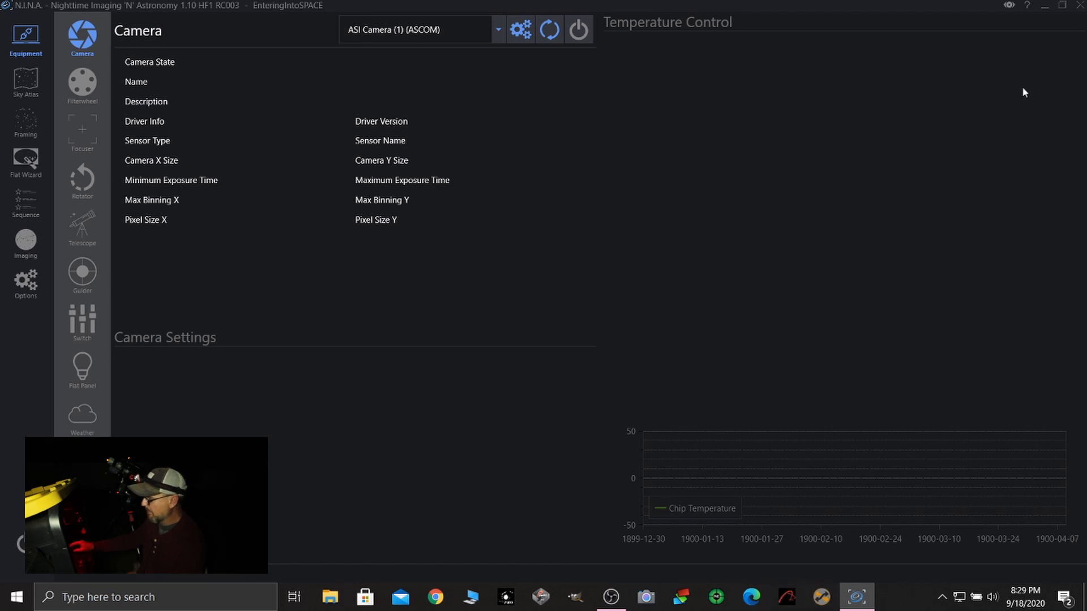
pyautogui.click(1044, 9)
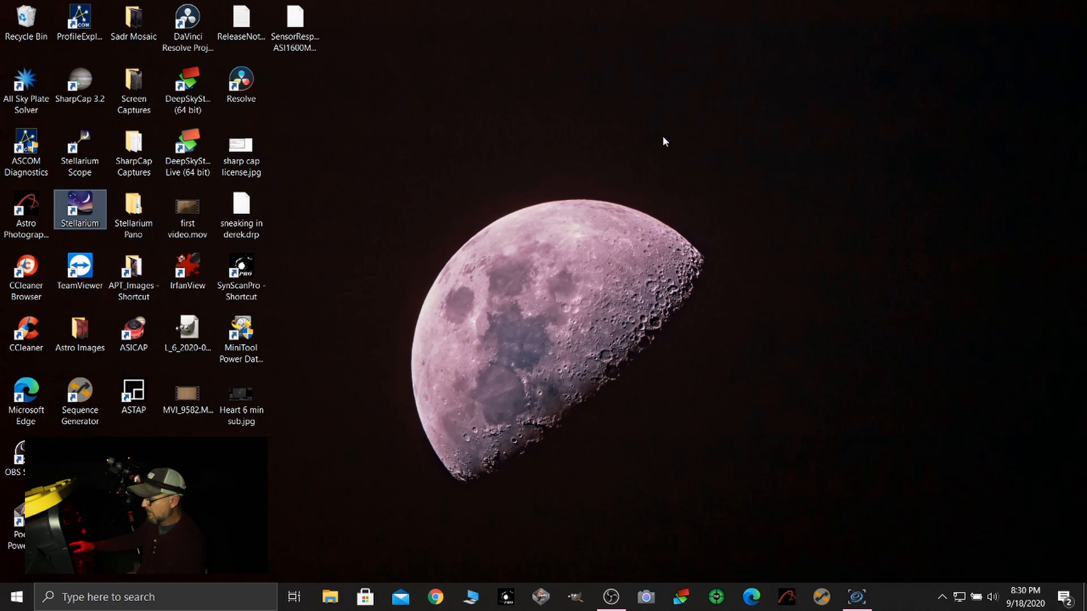
# Step: Return to N.I.N.A., connect ASI Camera (1) (ASCOM), and start cooling it to a target temperature of -15
pyautogui.click(857, 597)
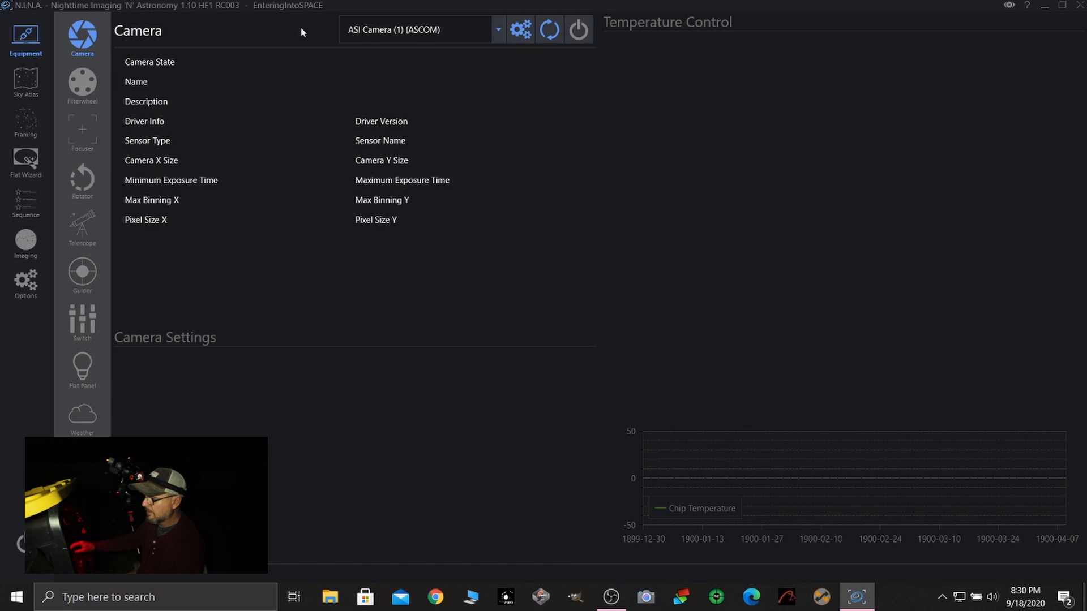
pyautogui.click(578, 30)
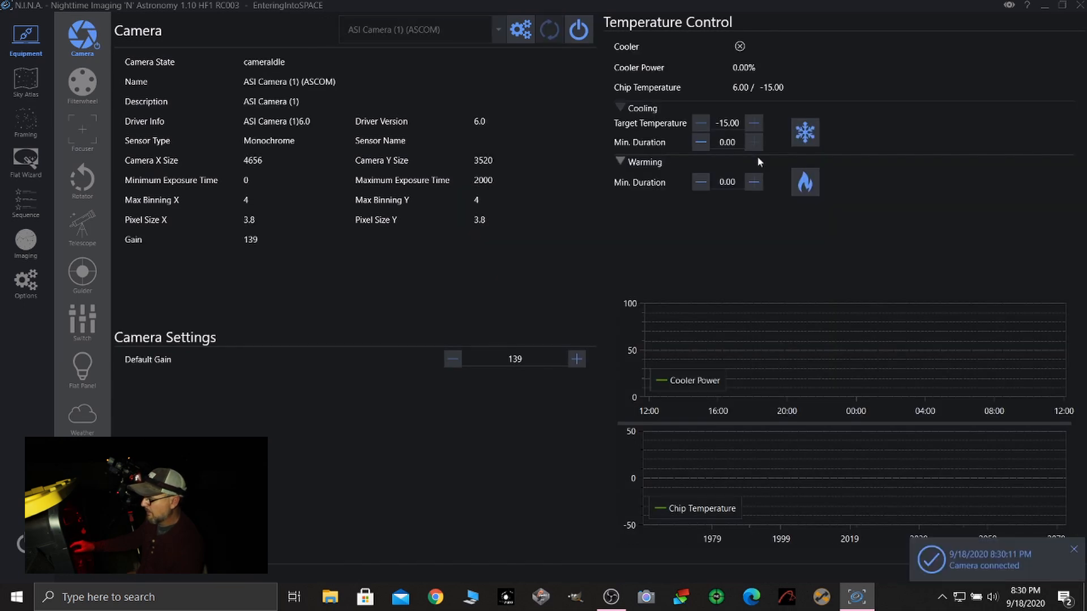
pyautogui.click(805, 135)
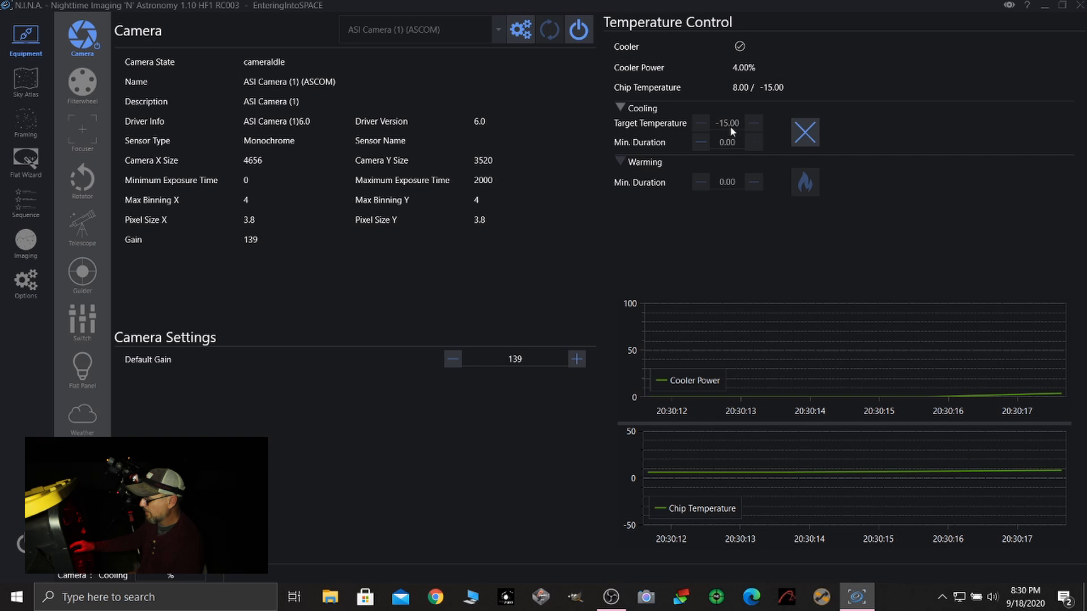
# Step: Connect the ZWO FilterWheel (1) and the ZWO Focuser (1)
pyautogui.click(85, 89)
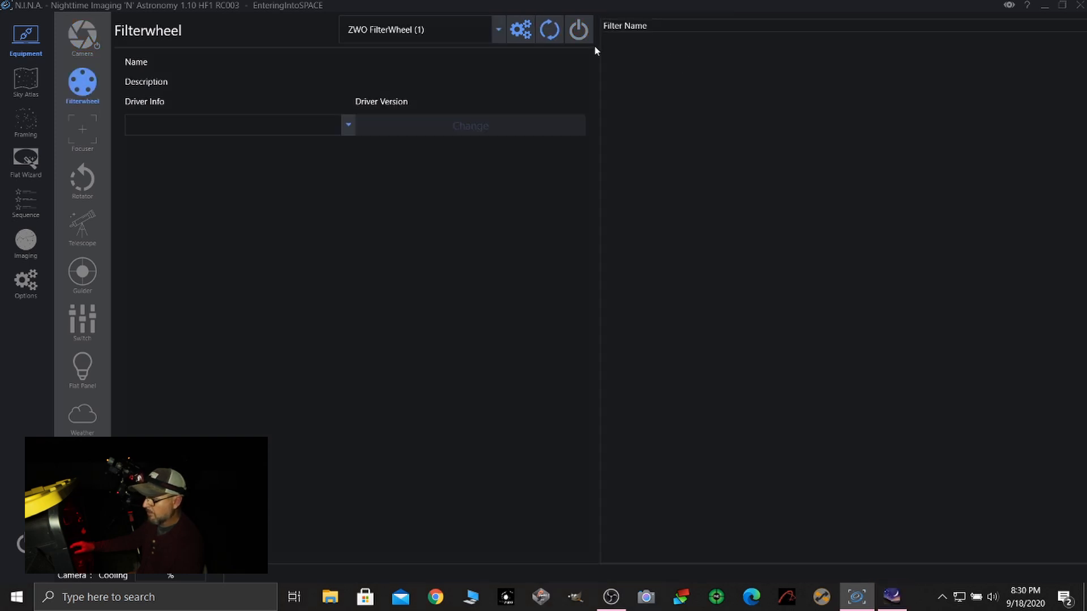
pyautogui.click(577, 31)
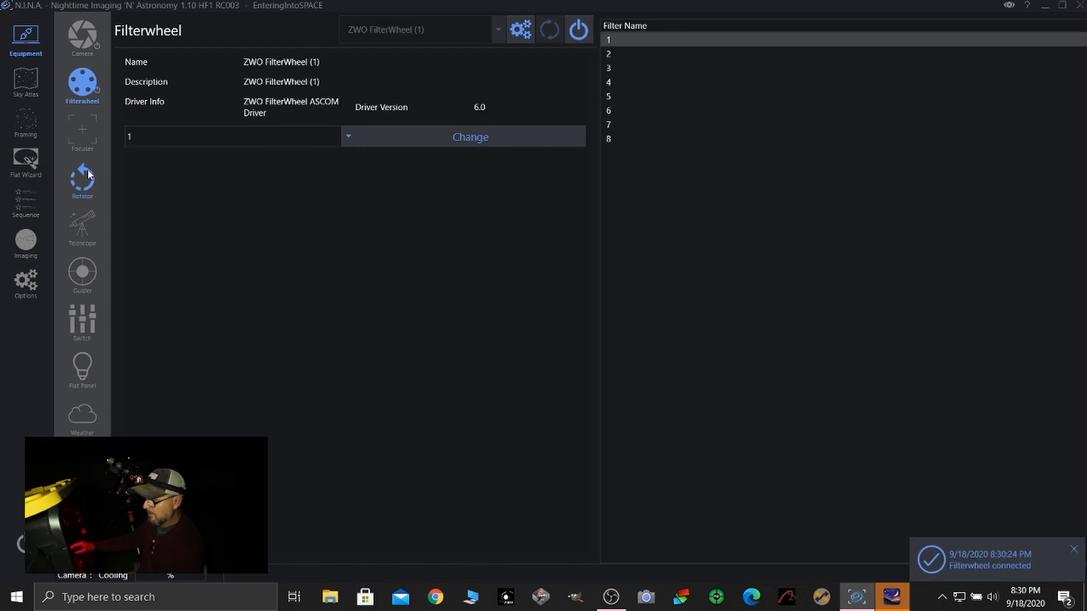
pyautogui.click(74, 139)
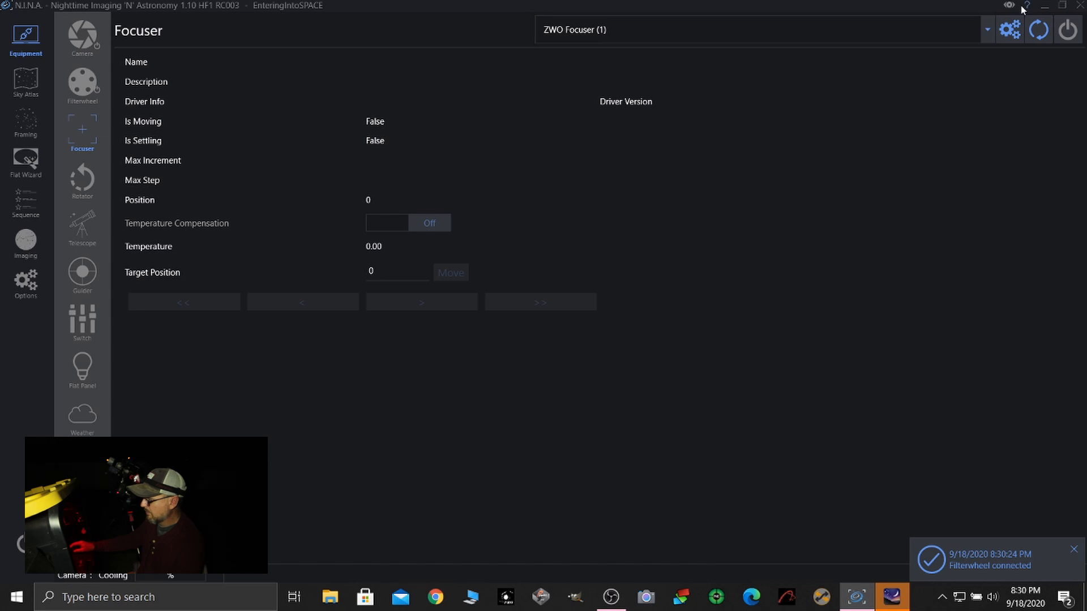
pyautogui.click(1073, 33)
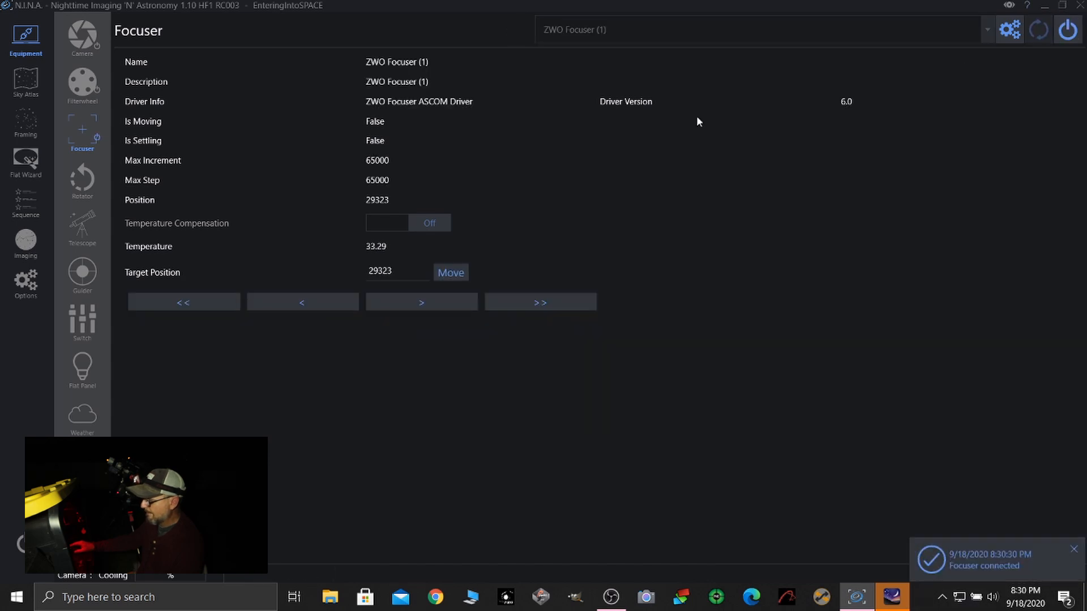
# Step: Connect the EQMOD HEQ5/6 telescope mount, minimizing the EQMOD window and dismissing the epoch warning
pyautogui.click(83, 223)
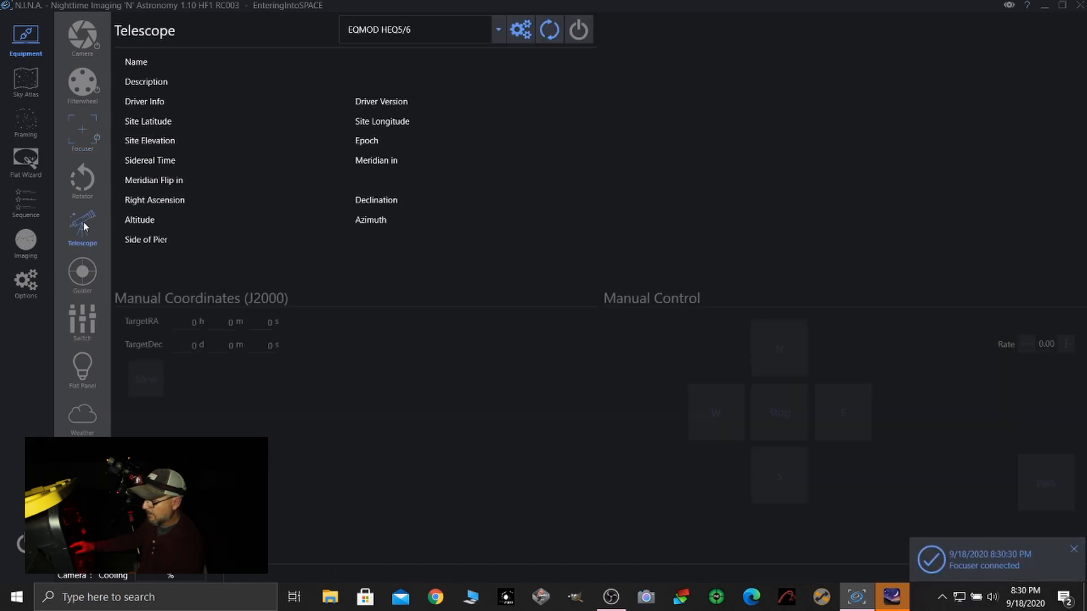
pyautogui.click(578, 33)
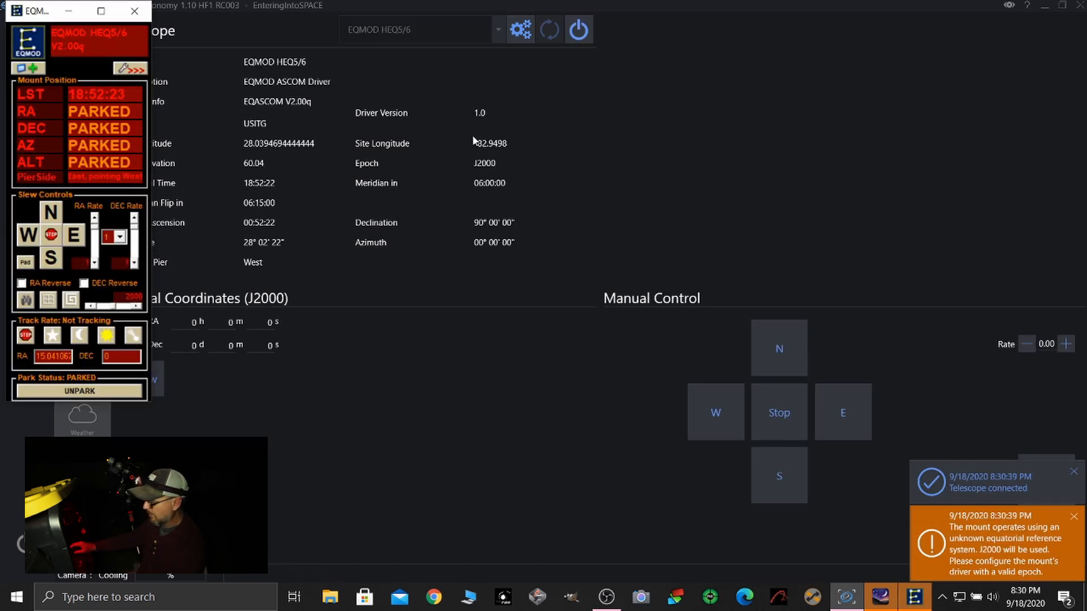
pyautogui.click(69, 11)
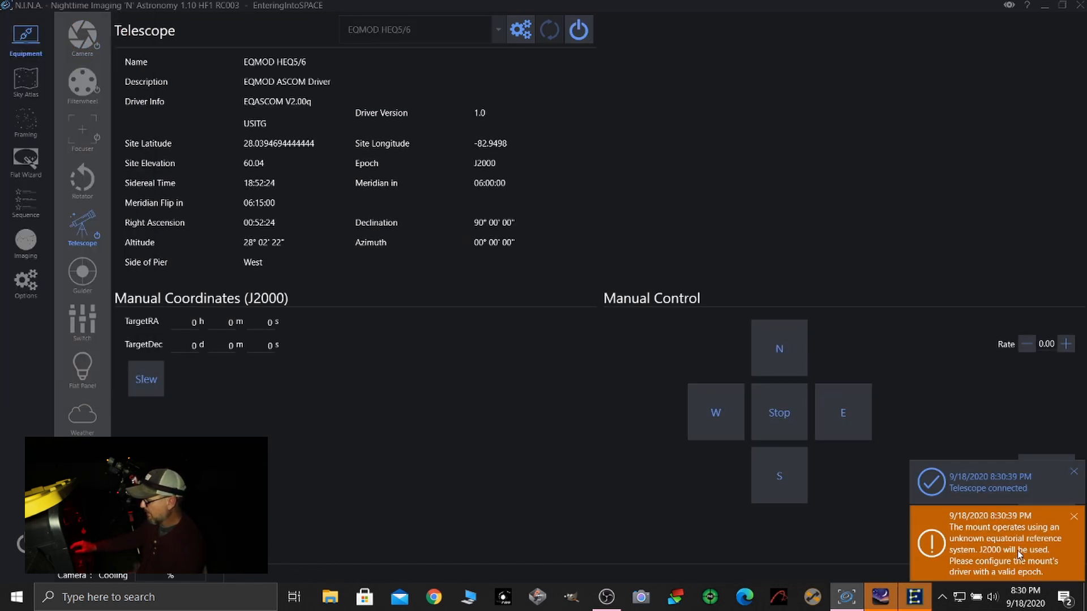
pyautogui.click(1074, 520)
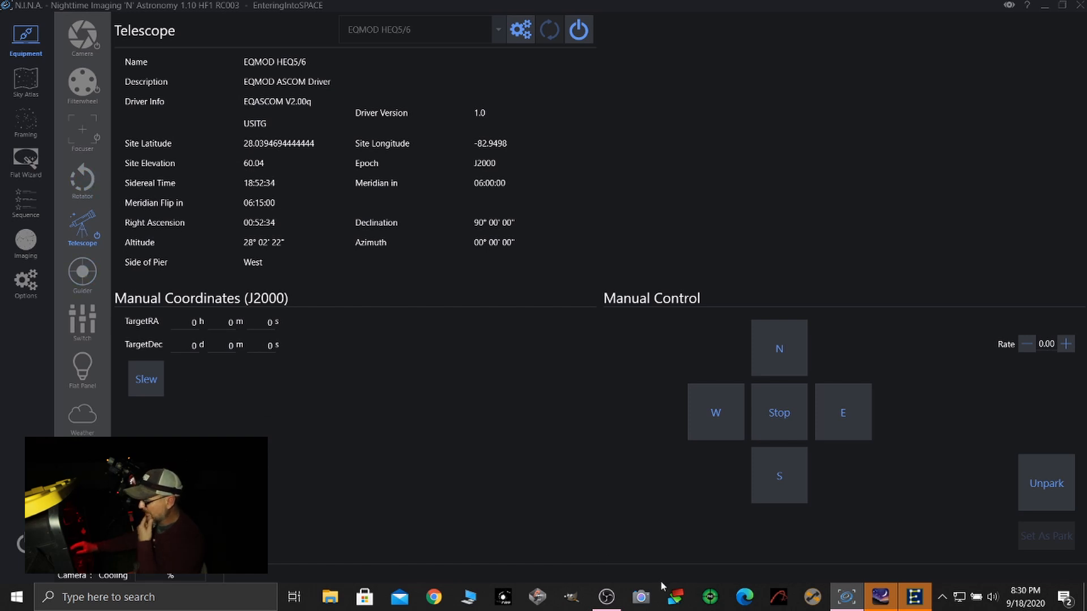
# Step: Switch to PHD2 Guiding, connect all guiding equipment, and start looping guide camera exposures before minimizing it
pyautogui.click(716, 603)
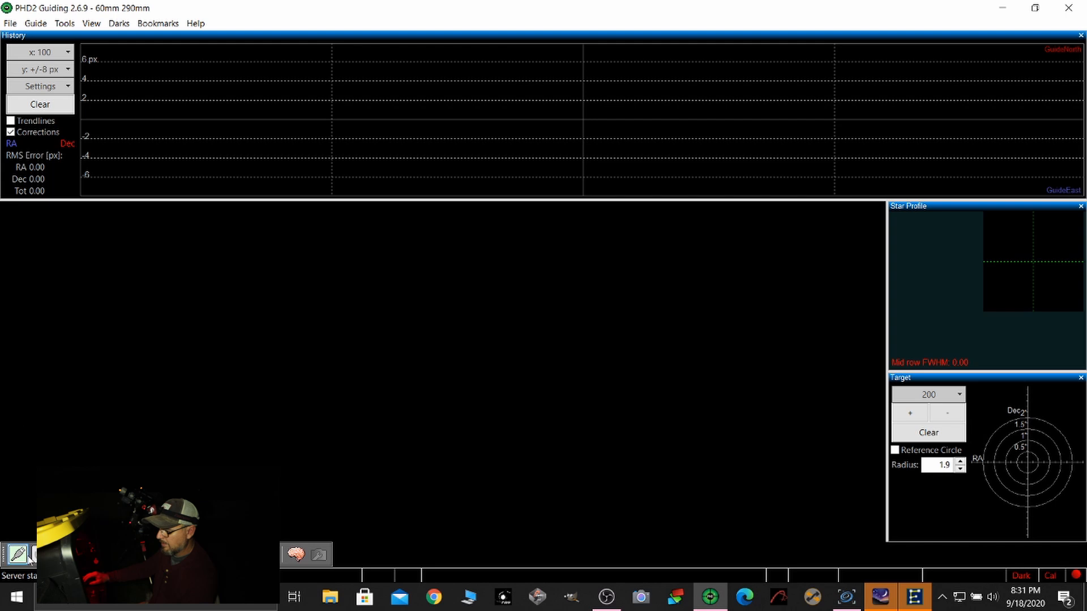
pyautogui.click(17, 558)
pyautogui.click(477, 384)
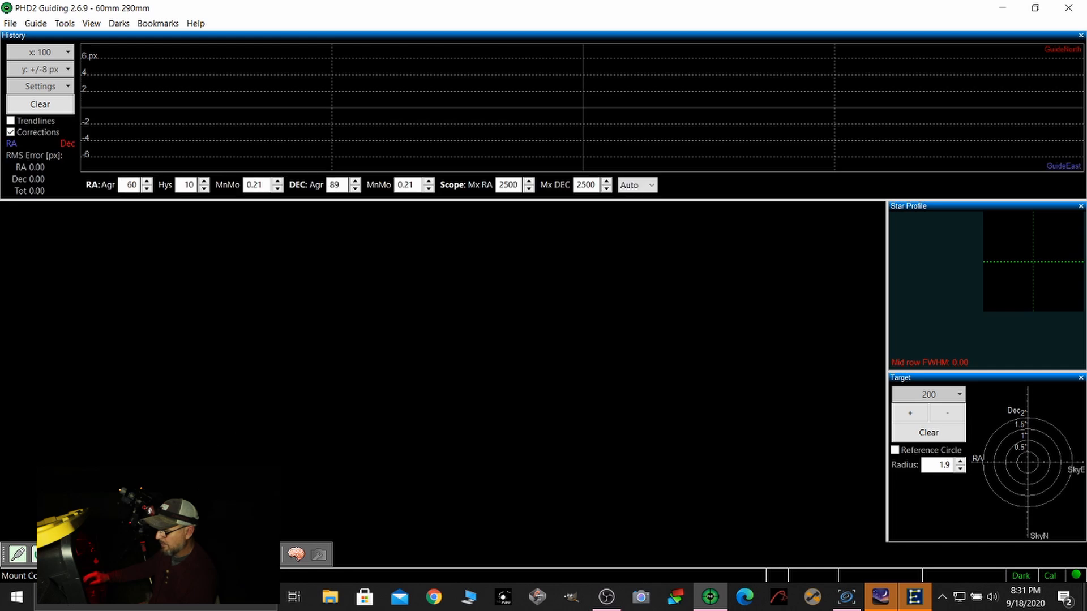
pyautogui.click(35, 555)
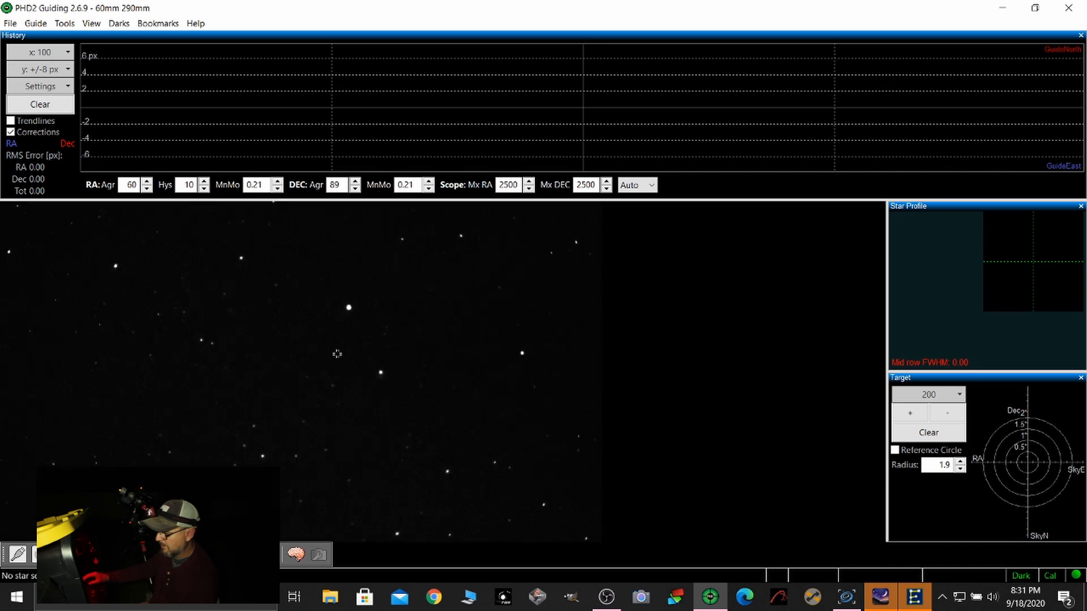
pyautogui.click(1002, 9)
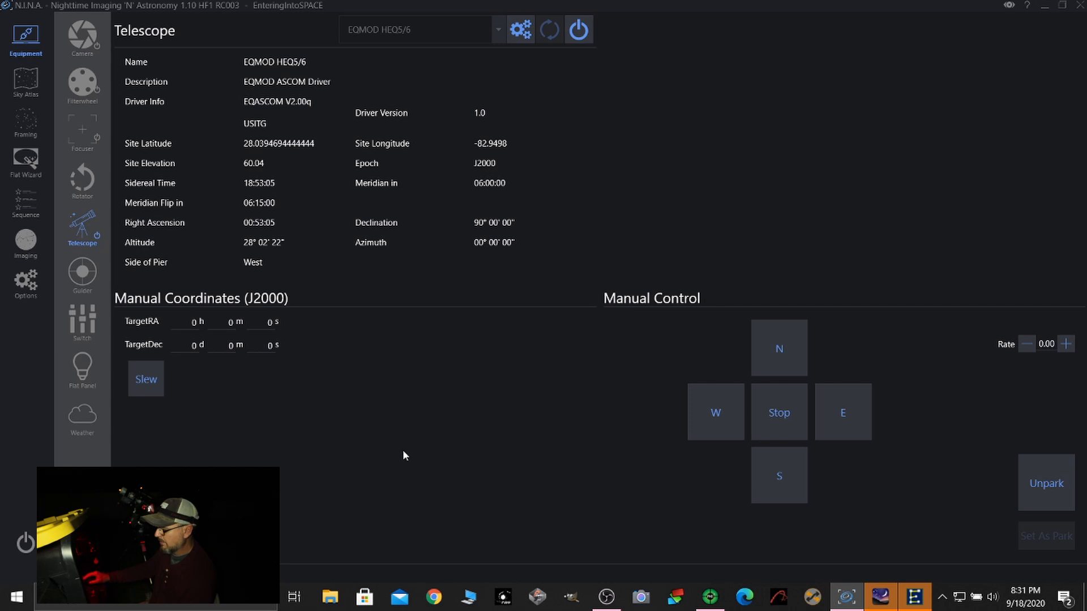
# Step: Switch to Stellarium, show deep-sky object labels, and select the Andromeda Galaxy in the north-eastern sky
pyautogui.click(878, 597)
pyautogui.moveTo(187, 606)
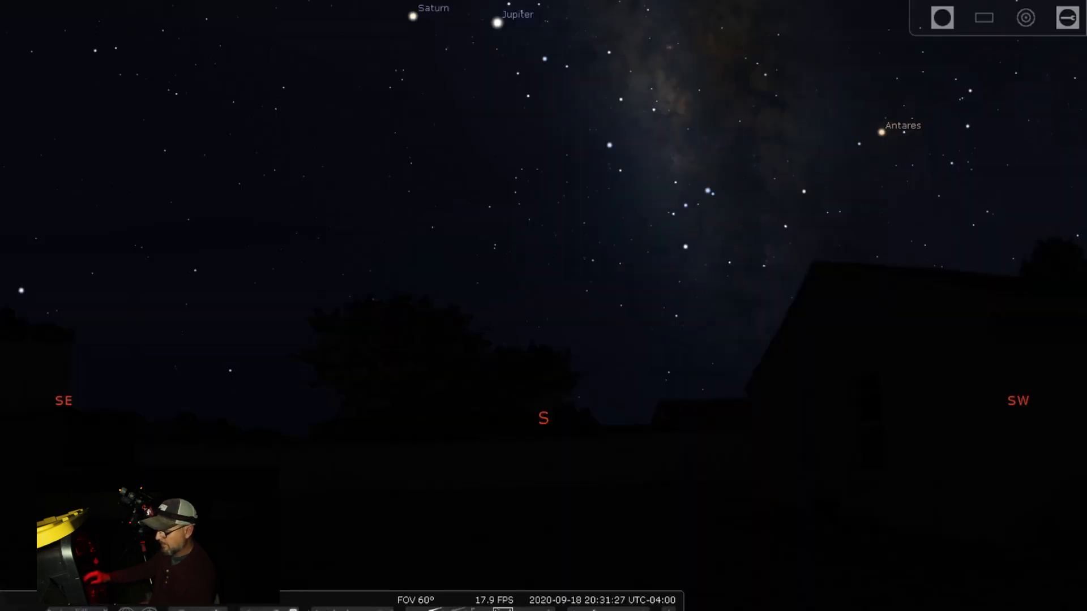
pyautogui.press('d')
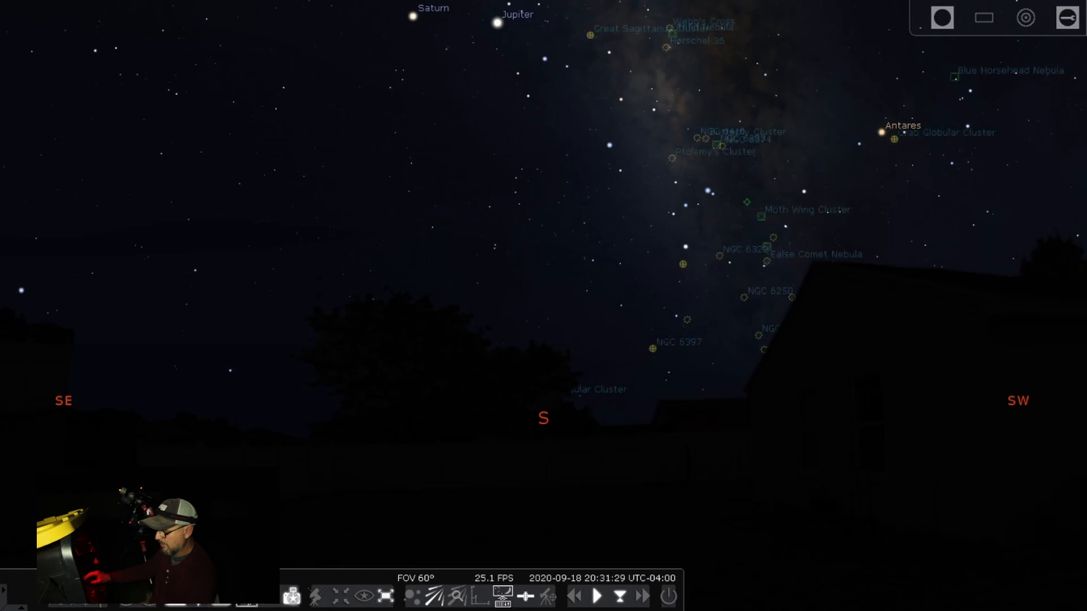
pyautogui.moveTo(238, 361)
pyautogui.mouseDown()
pyautogui.moveTo(466, 355)
pyautogui.moveTo(711, 329)
pyautogui.mouseUp()
pyautogui.moveTo(447, 319); pyautogui.dragTo(673, 329)
pyautogui.moveTo(428, 316); pyautogui.dragTo(719, 310)
pyautogui.moveTo(311, 279); pyautogui.dragTo(599, 323)
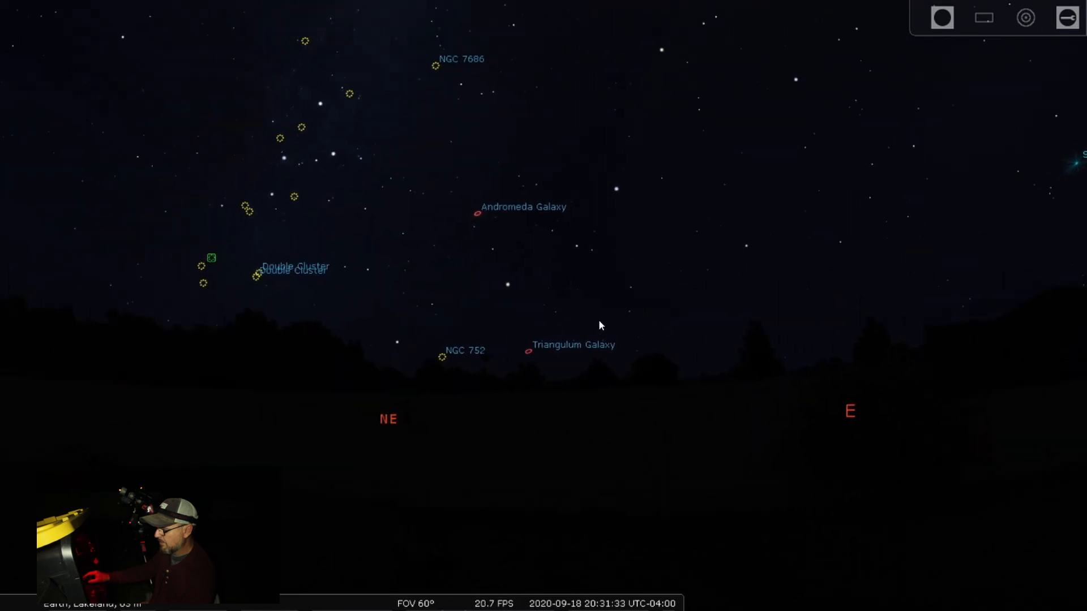
pyautogui.click(477, 215)
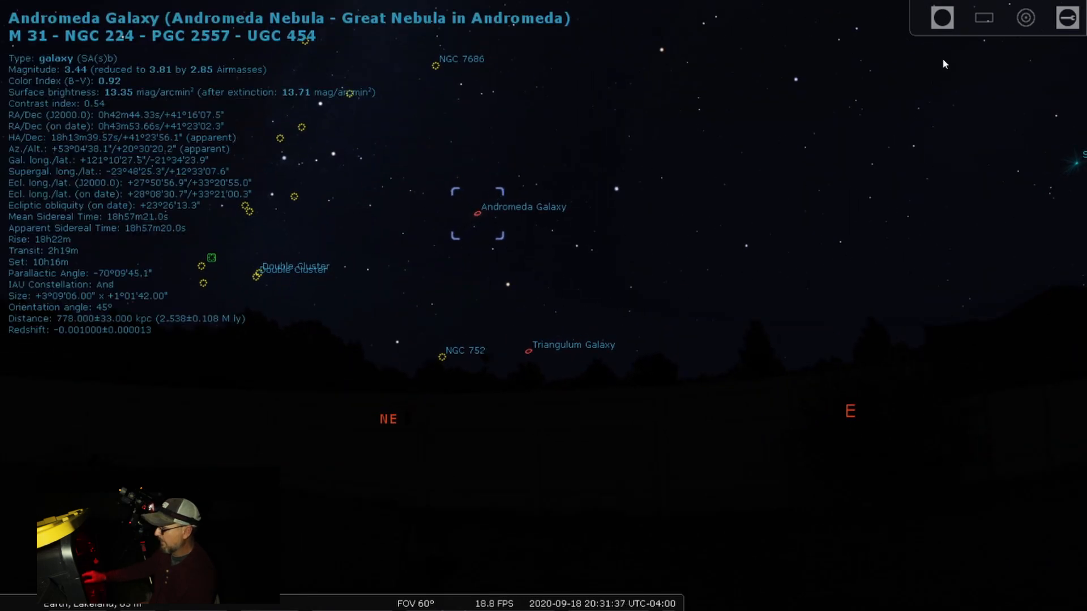
# Step: Center the view on the Andromeda Galaxy and overlay the ASI 1600 sensor frame around it
pyautogui.scroll(5, 490, 204)
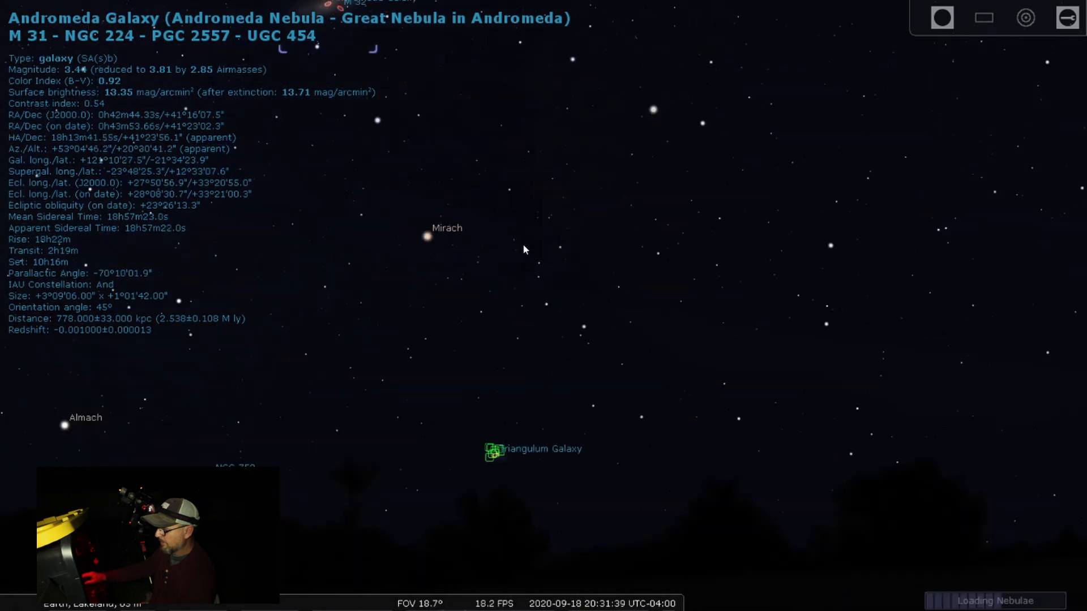
pyautogui.moveTo(522, 244); pyautogui.dragTo(542, 321)
pyautogui.scroll(2, 483, 222)
pyautogui.press('space')
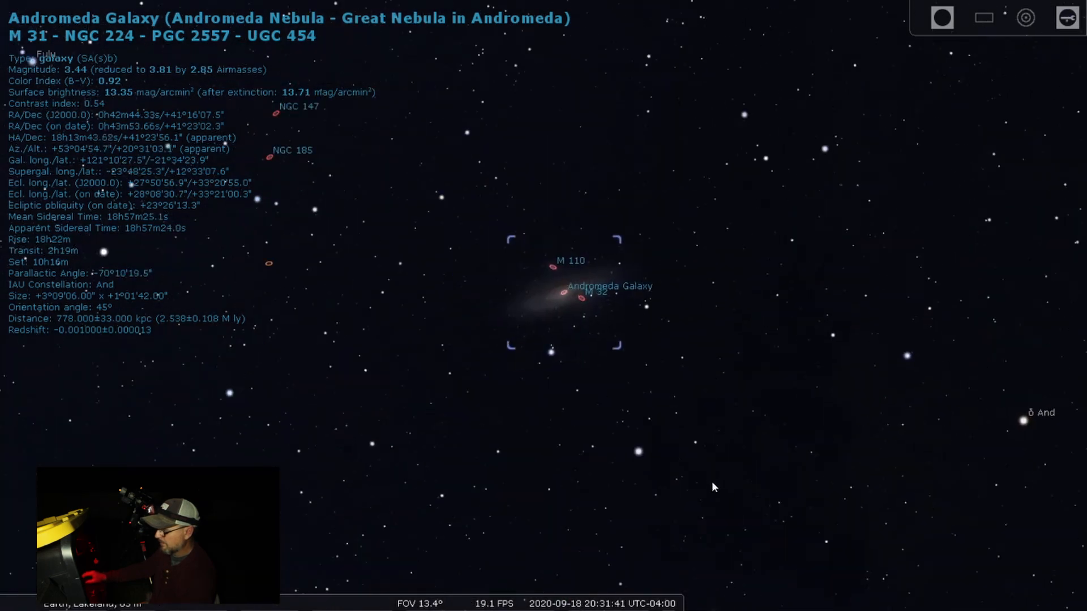
pyautogui.scroll(2, 742, 149)
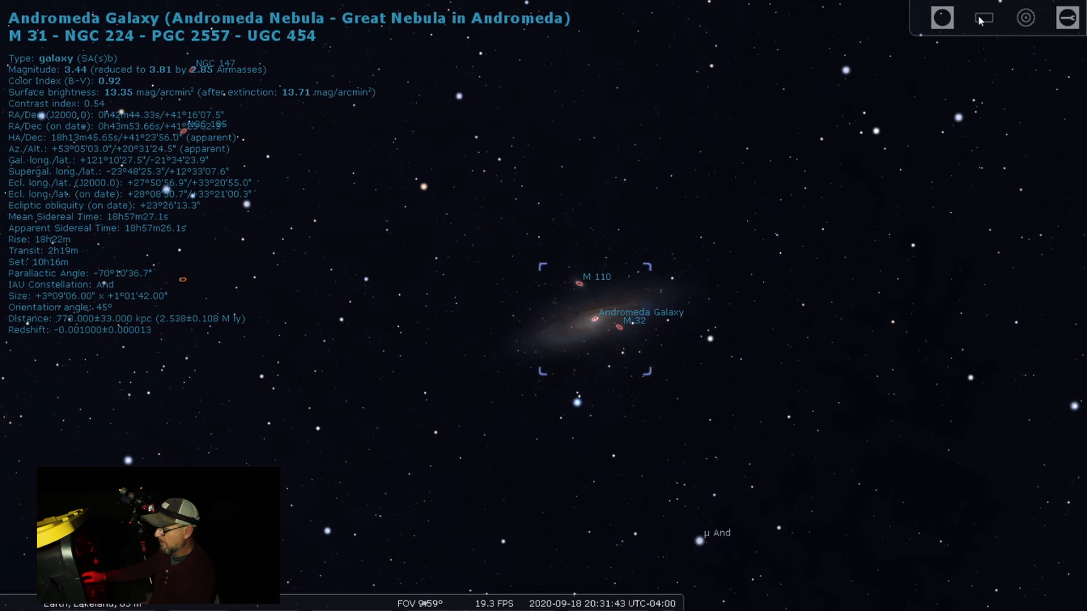
pyautogui.hotkey('ctrl', 'shift', 'c')
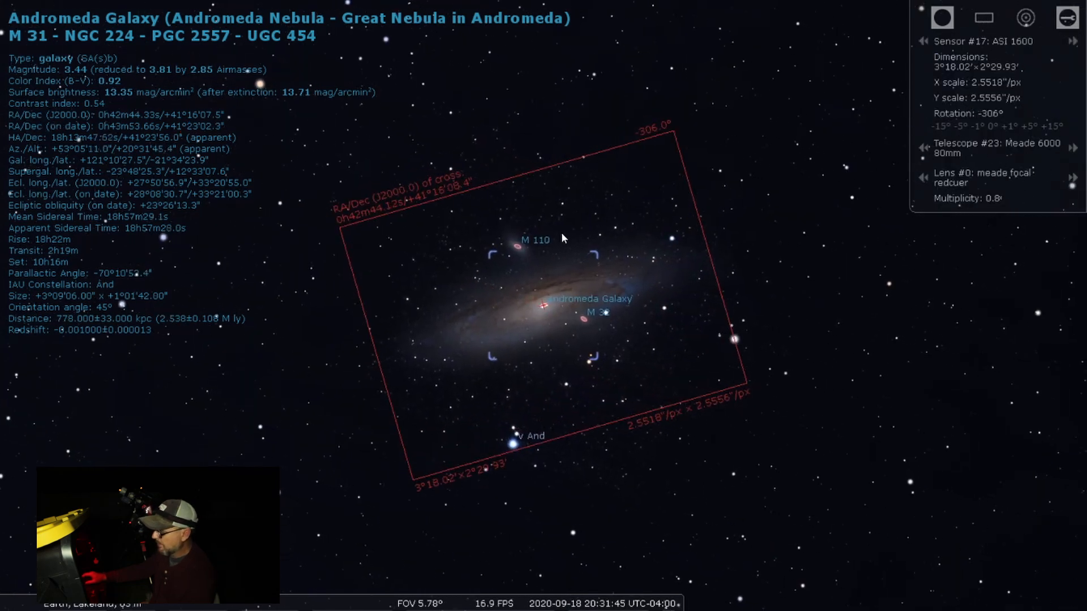
pyautogui.scroll(2, 562, 232)
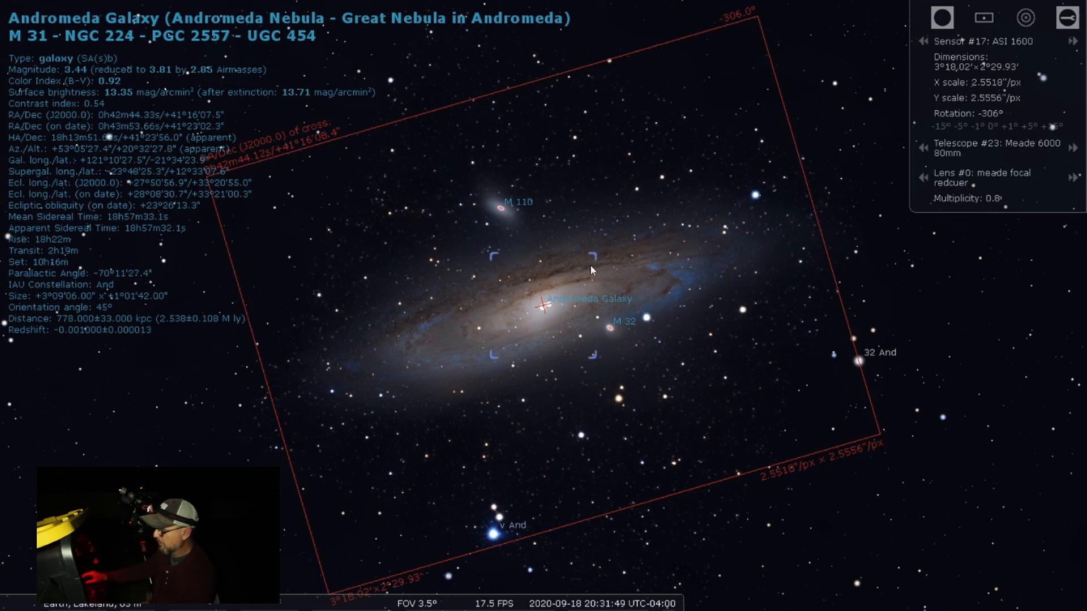
pyautogui.scroll(-1, 439, 275)
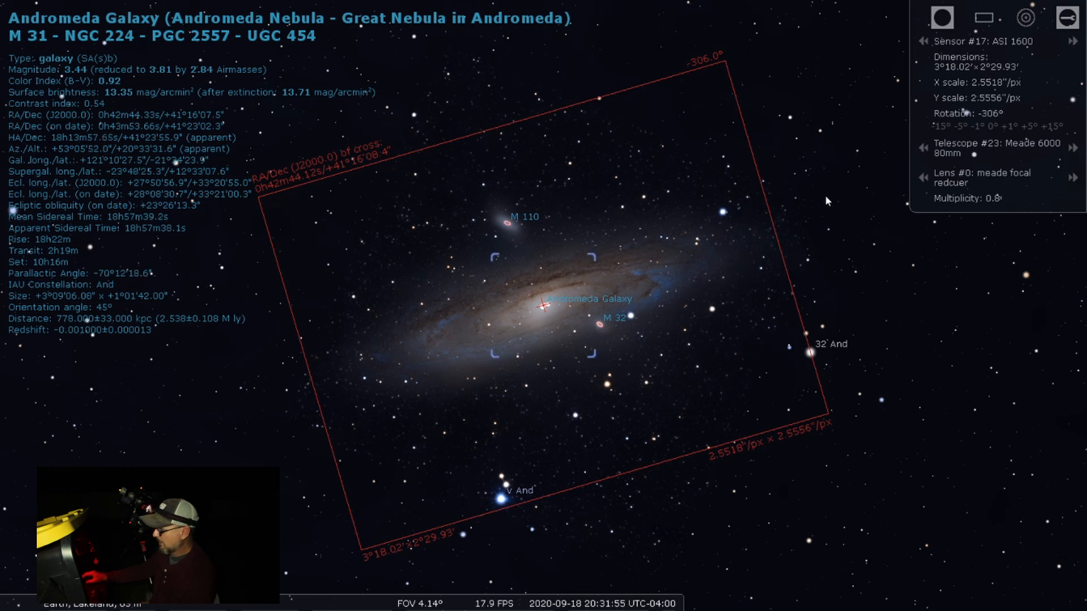
# Step: Take Stellarium out of full-screen mode and minimize its window
pyautogui.moveTo(485, 604)
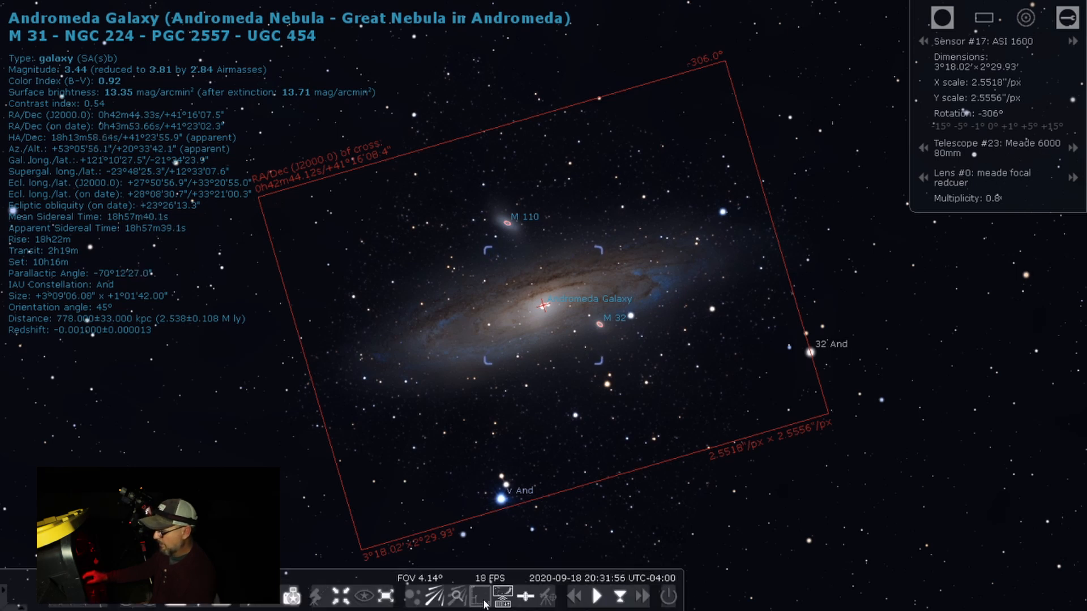
pyautogui.click(387, 598)
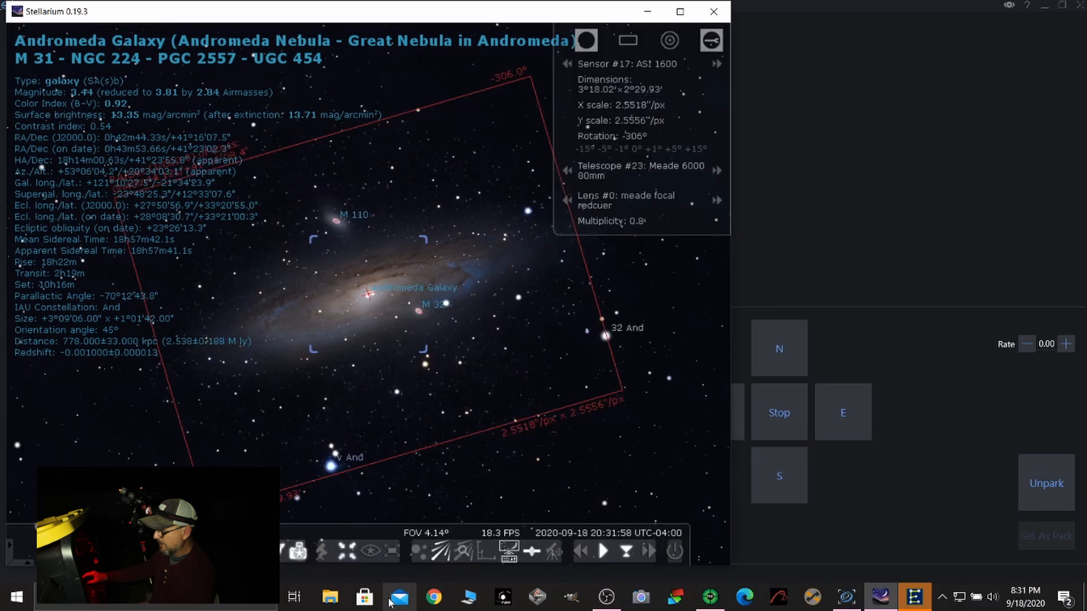
pyautogui.click(648, 11)
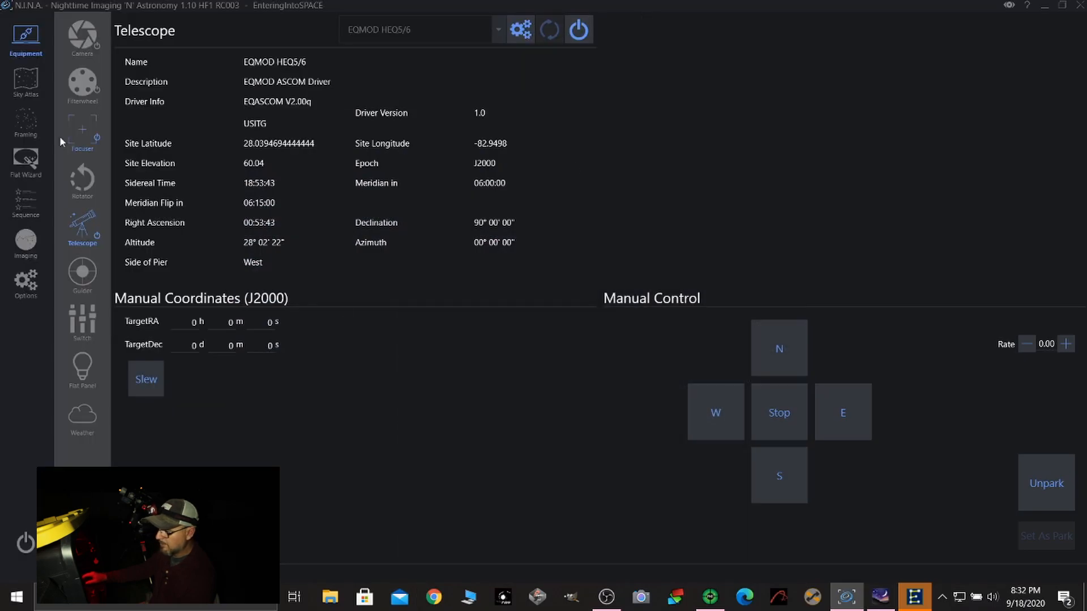
# Step: Import the Andromeda Galaxy coordinates from Stellarium into the framing assistant and fit its NASA Sky Survey image in view
pyautogui.click(23, 121)
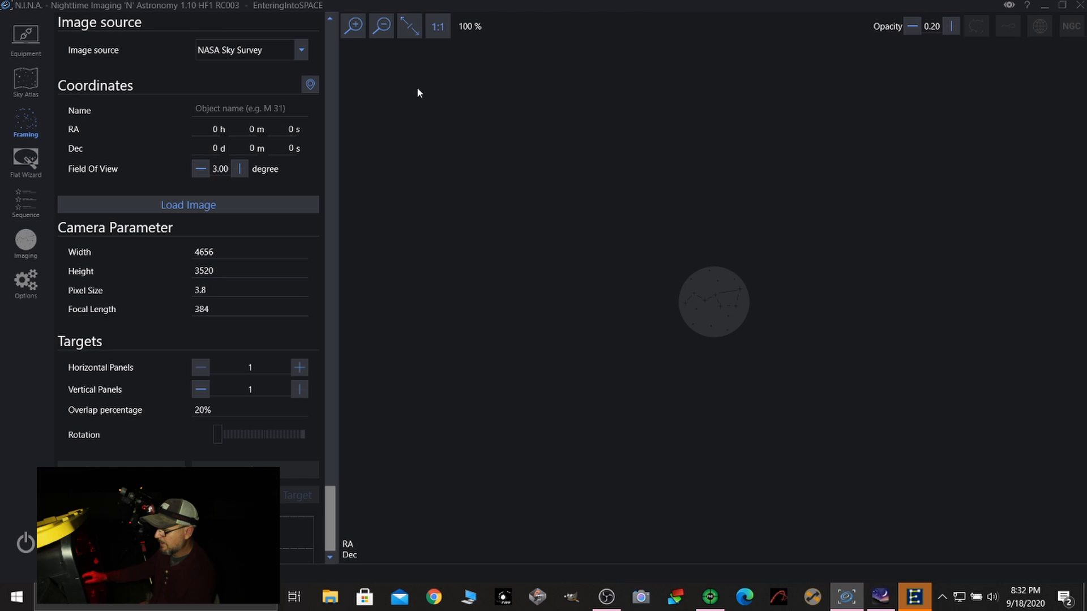
pyautogui.click(309, 86)
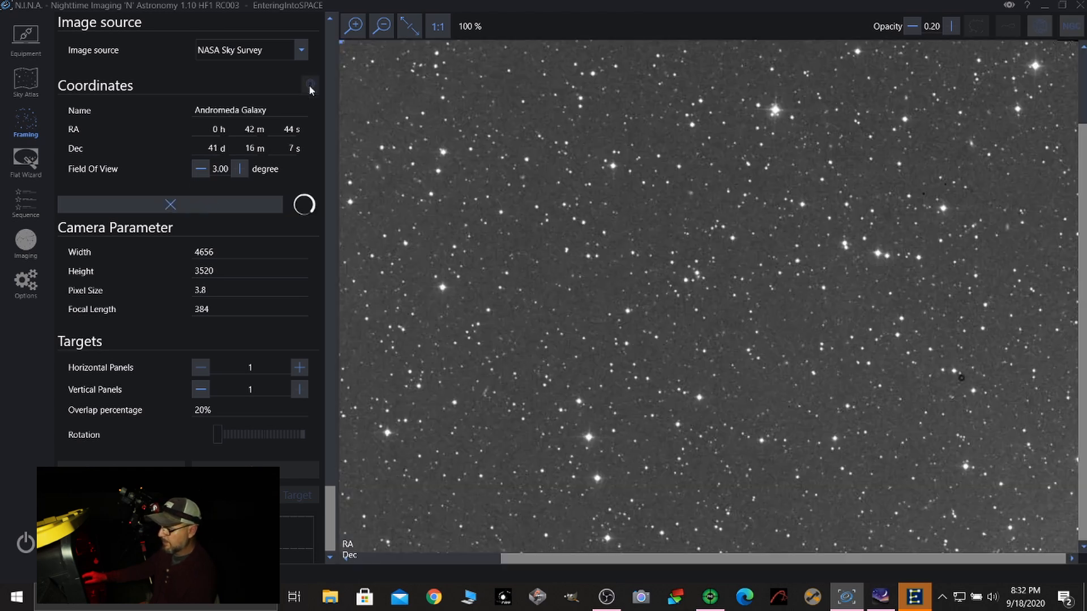
pyautogui.scroll(-8, 480, 273)
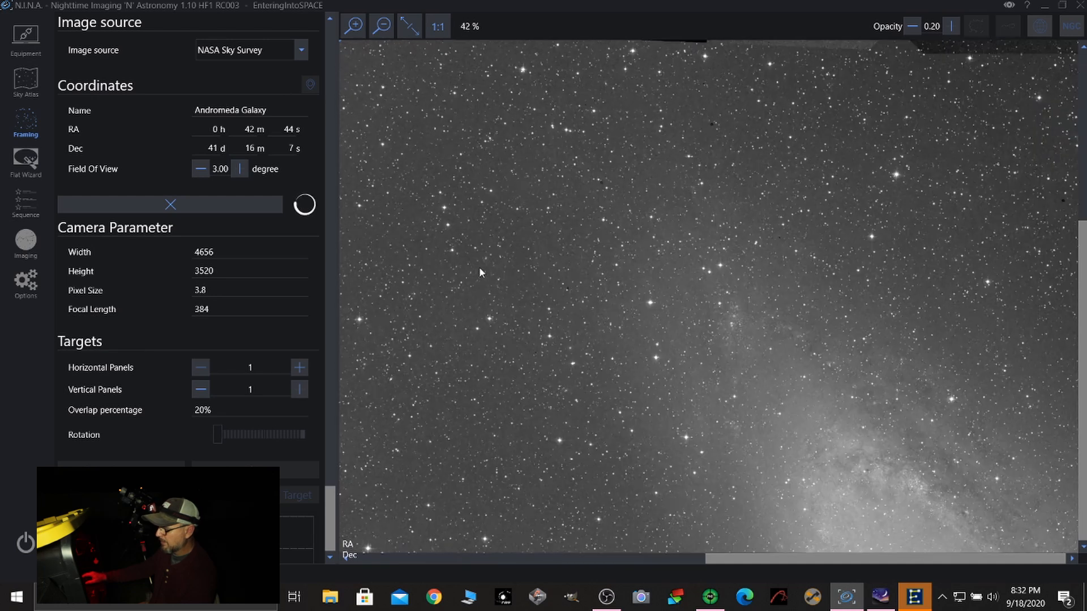
pyautogui.scroll(1, 729, 244)
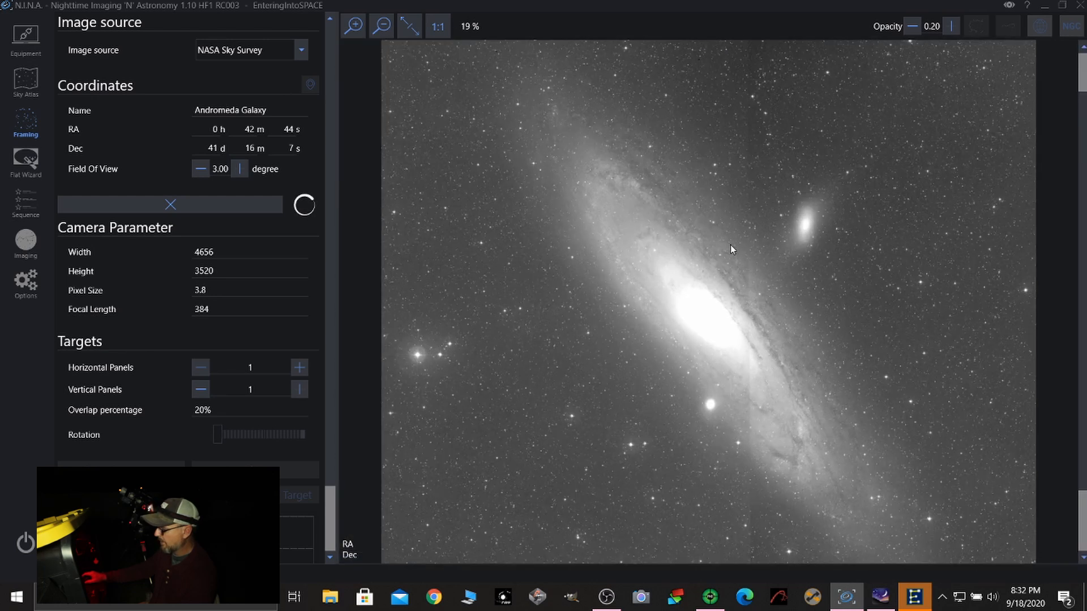
# Step: Unpark the EQMOD HEQ5/6 telescope mount and return to the Andromeda Galaxy framing view
pyautogui.scroll(-1, 632, 255)
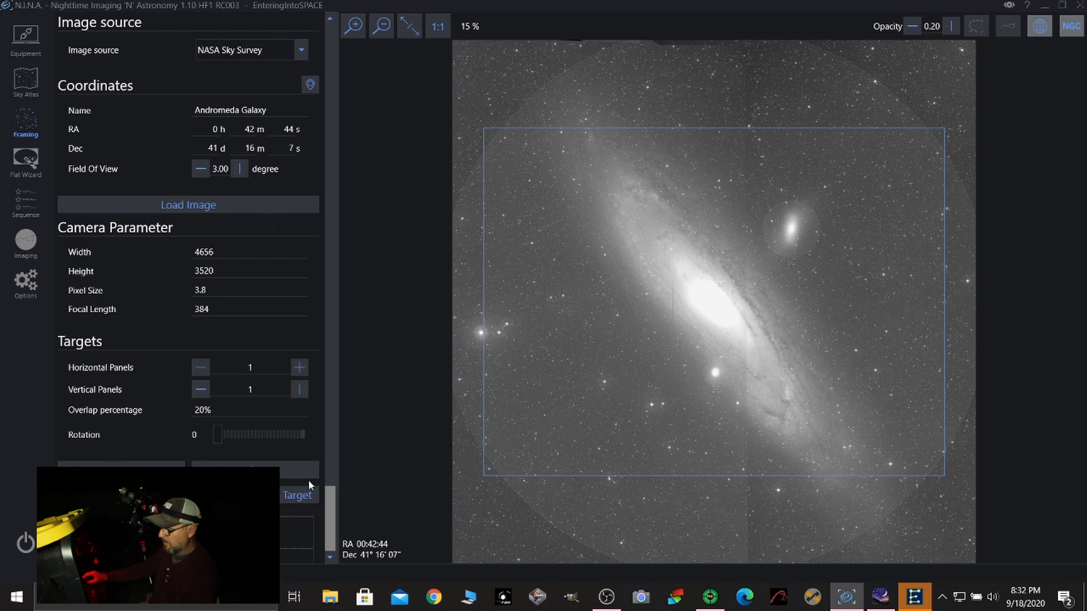
pyautogui.click(17, 41)
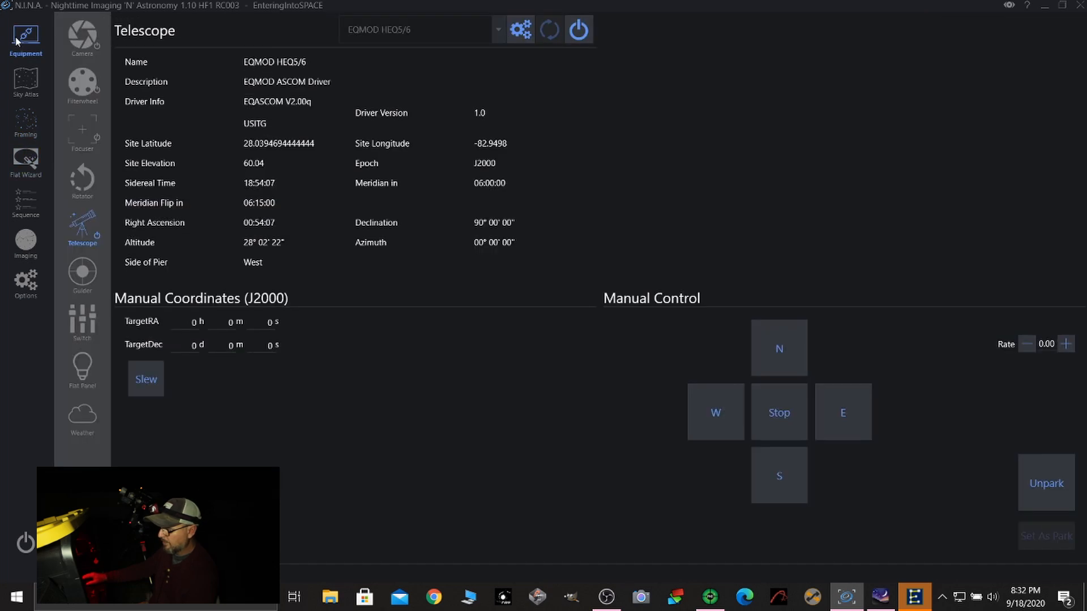
pyautogui.click(1040, 496)
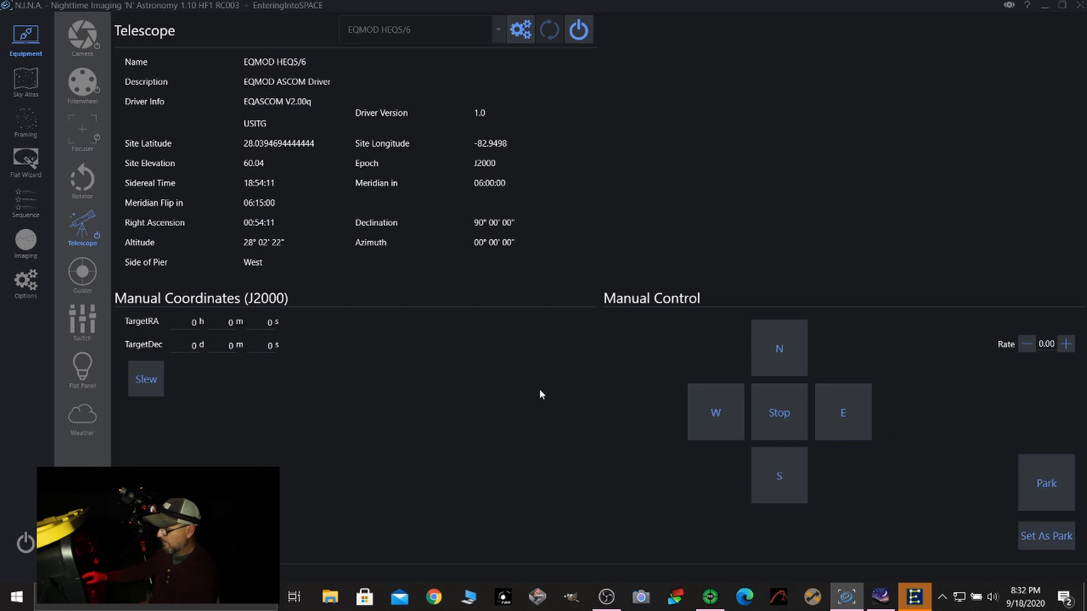
pyautogui.click(30, 129)
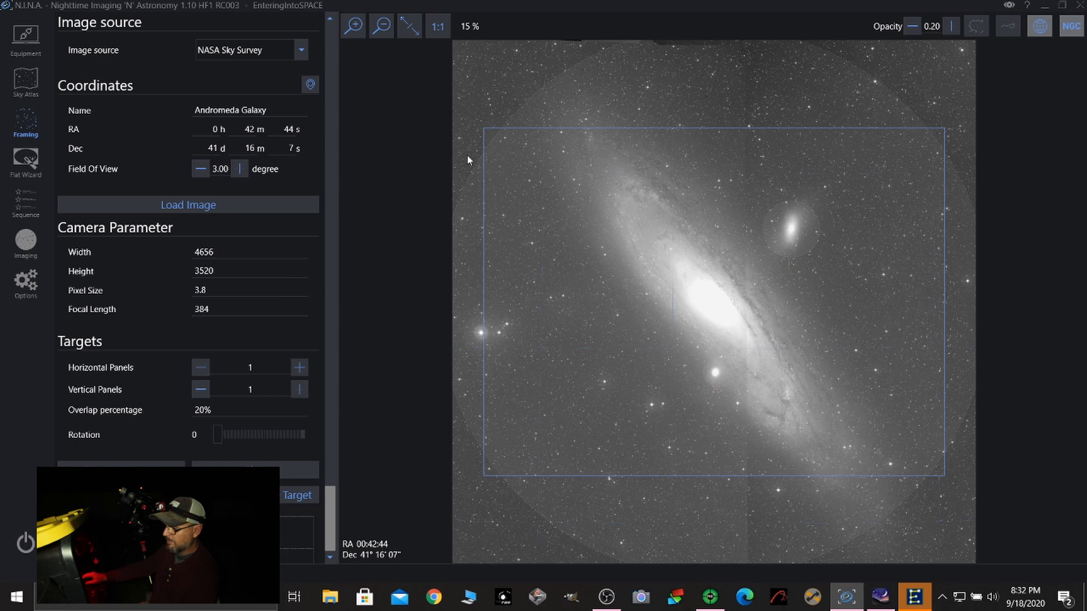
# Step: Start looping 2-second Lum exposures in the imaging view and fit the captured frame to the image area
pyautogui.click(25, 244)
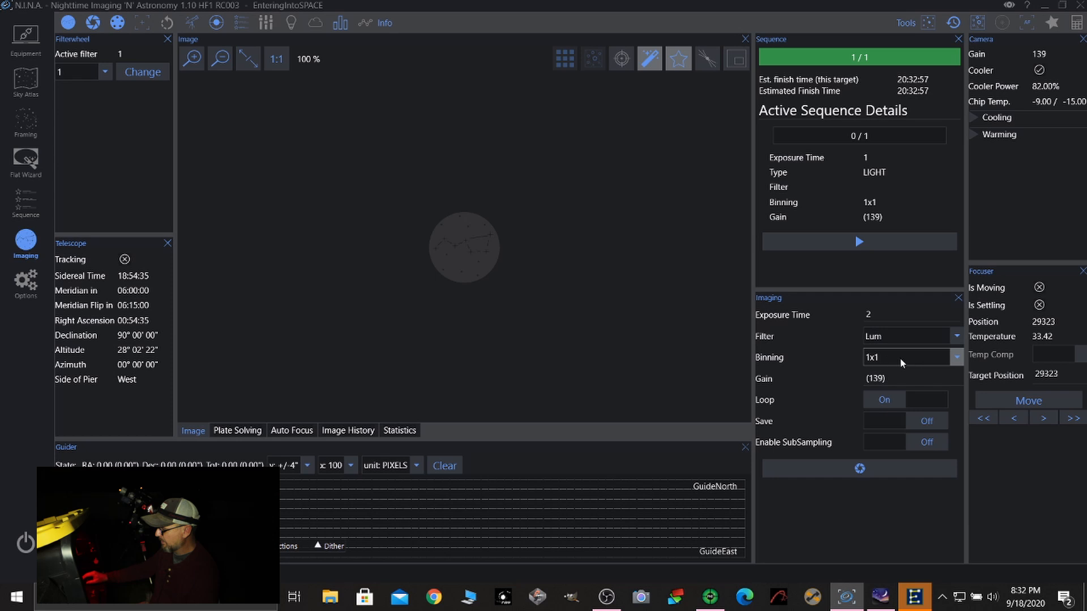
pyautogui.click(872, 470)
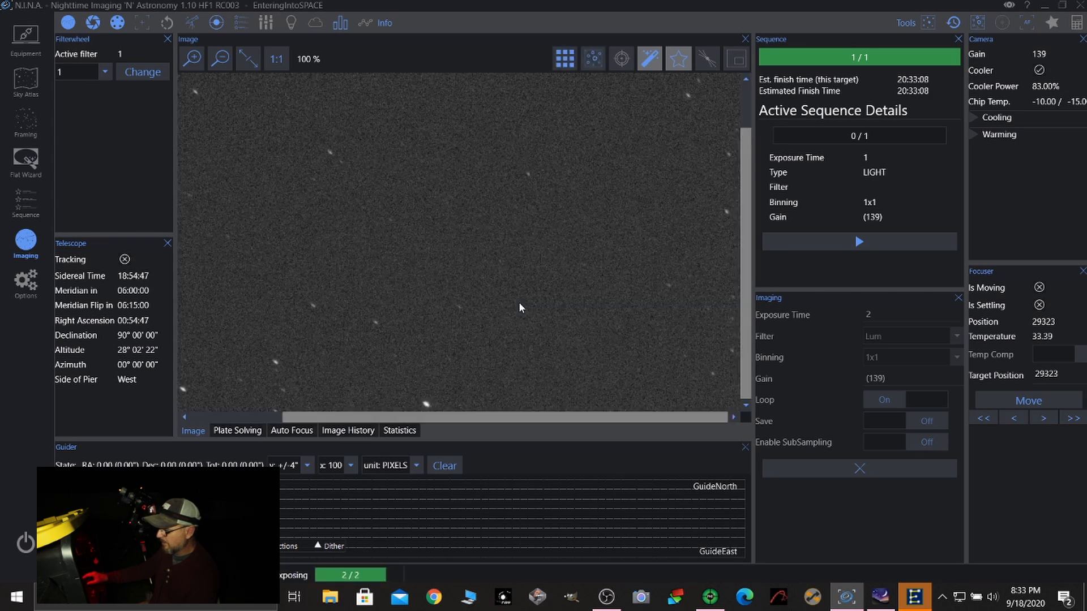
pyautogui.click(244, 62)
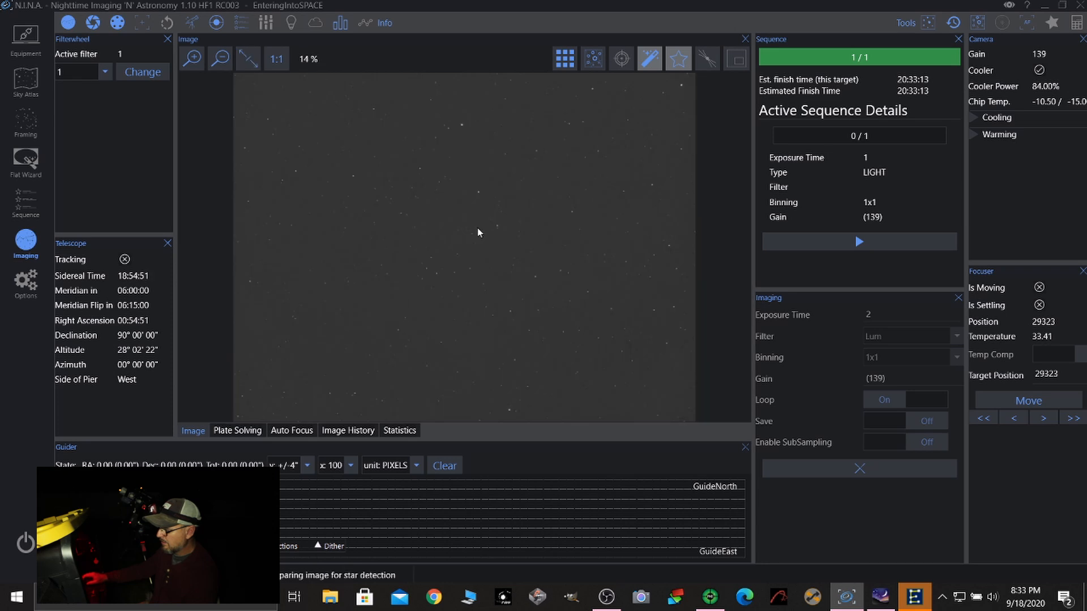
# Step: Examine the stars in the looping exposures at several magnifications to judge their shape and focus
pyautogui.scroll(1, 478, 227)
pyautogui.scroll(1, 514, 230)
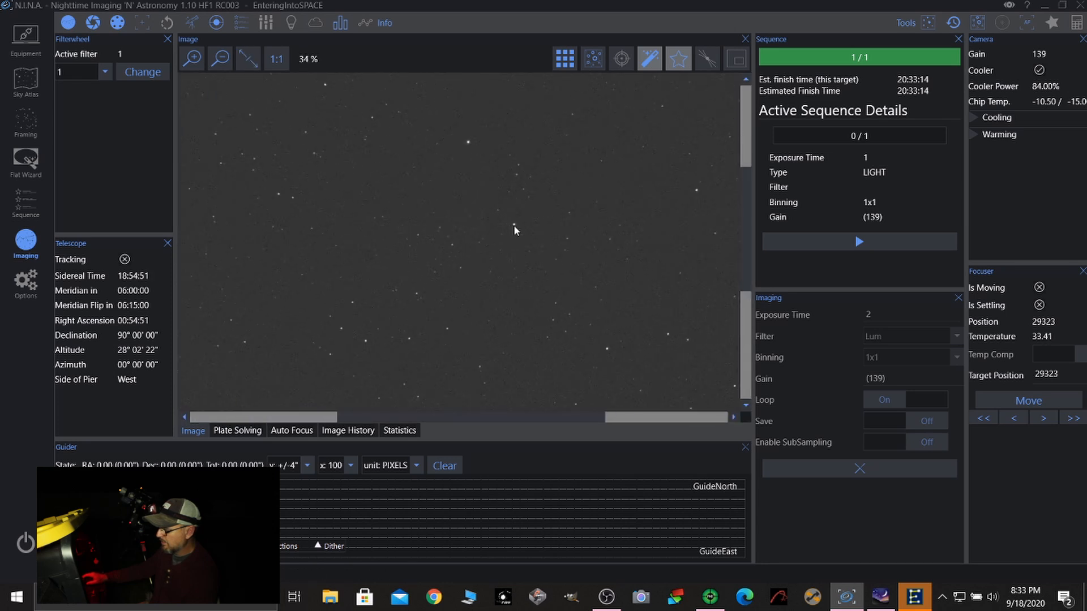
pyautogui.scroll(4, 514, 227)
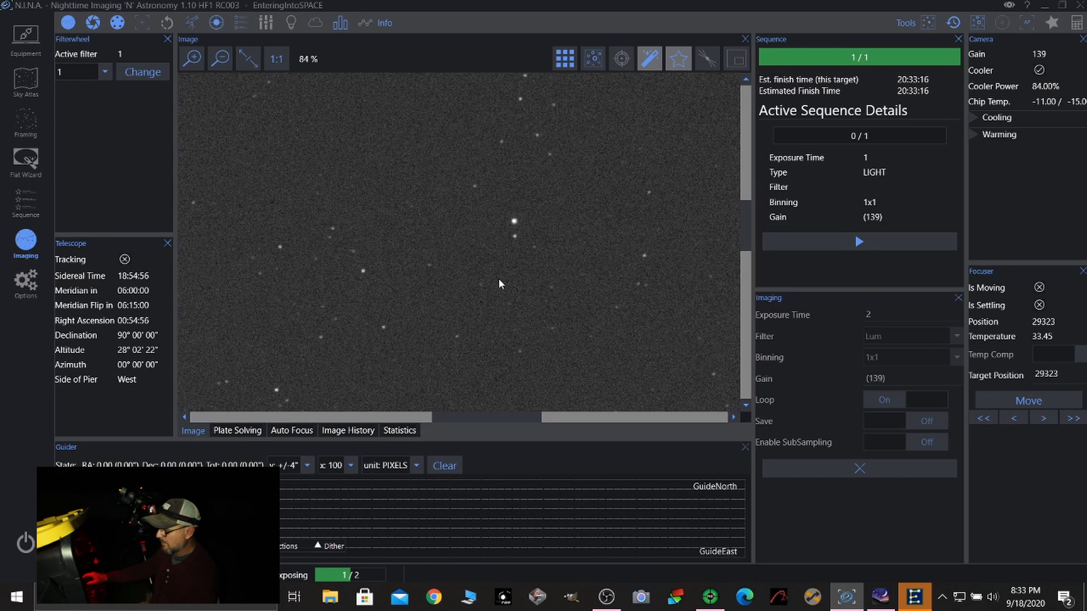
pyautogui.scroll(-3, 500, 283)
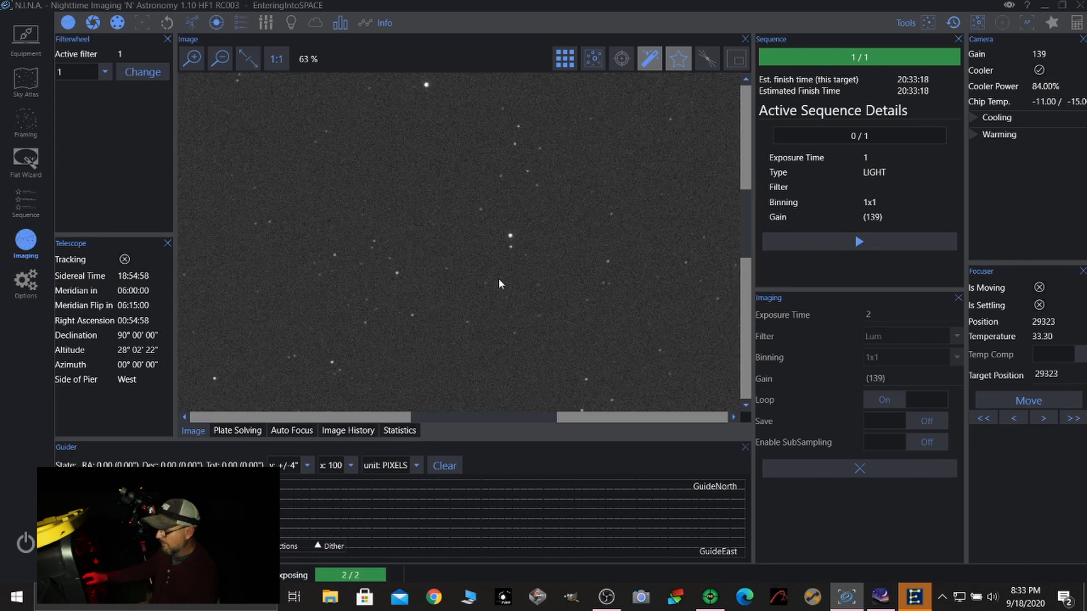
pyautogui.scroll(-1, 499, 283)
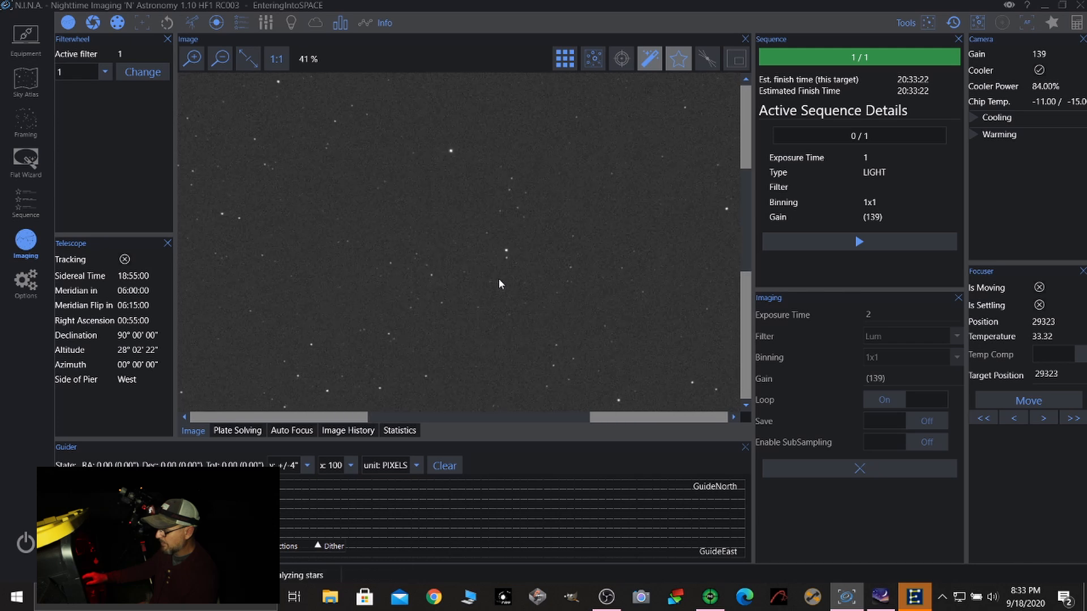
pyautogui.scroll(-1, 499, 283)
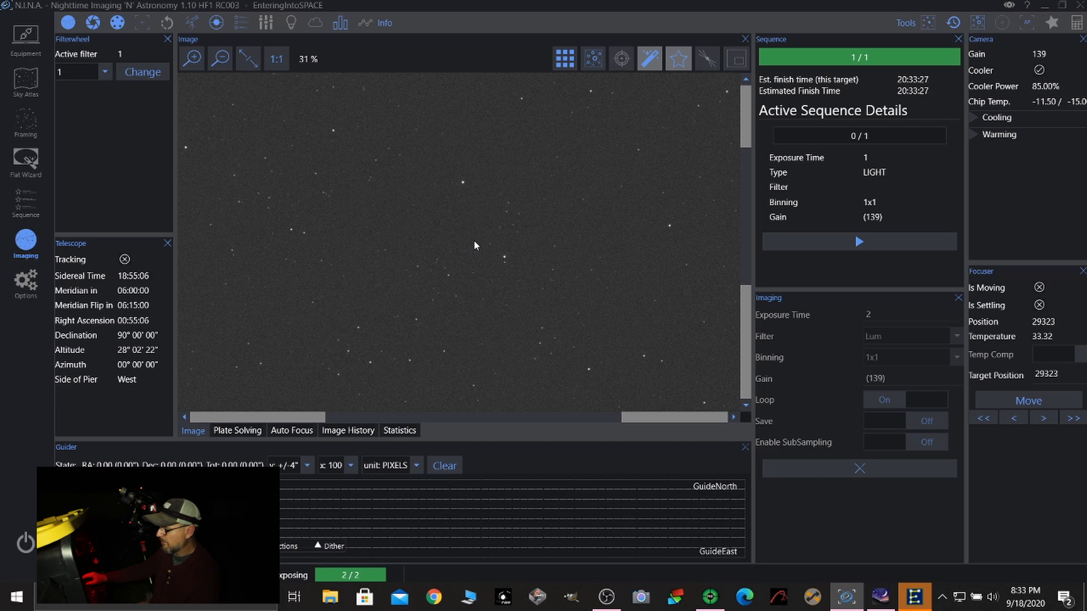
pyautogui.scroll(-1, 470, 255)
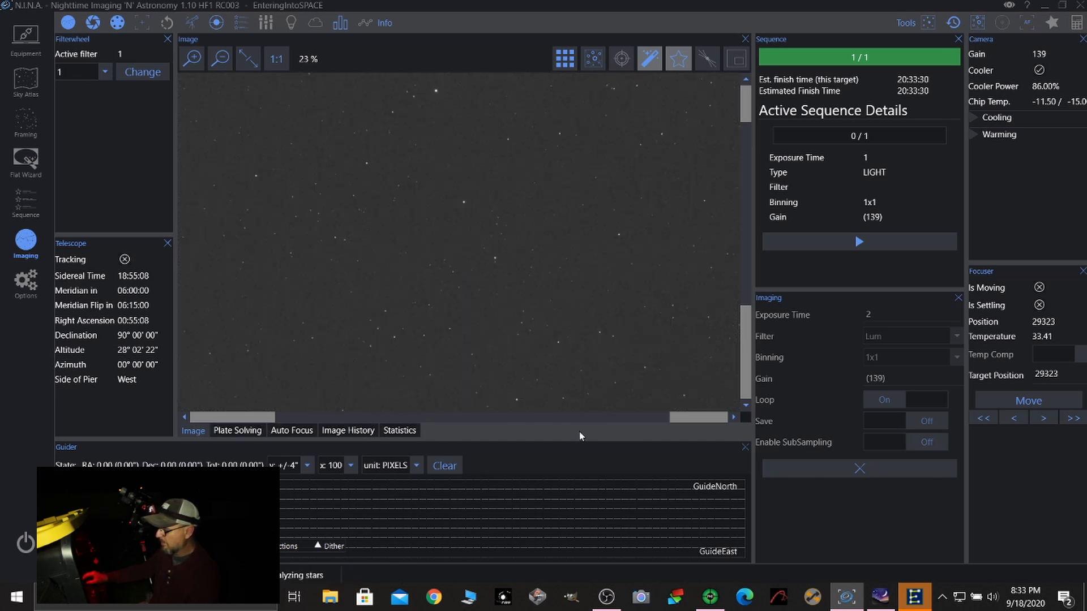
pyautogui.click(26, 122)
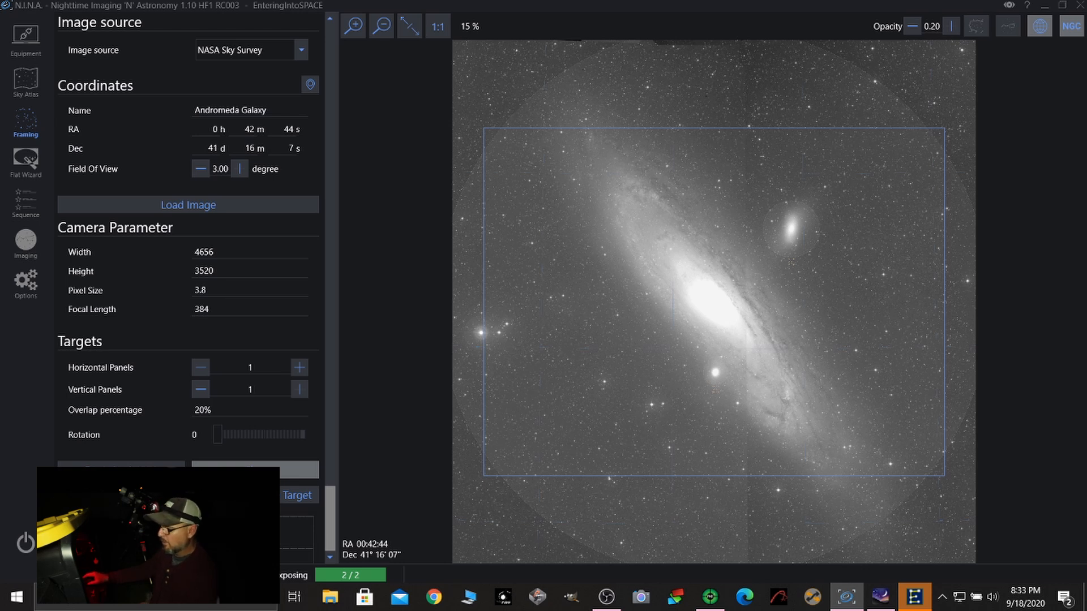
pyautogui.click(28, 209)
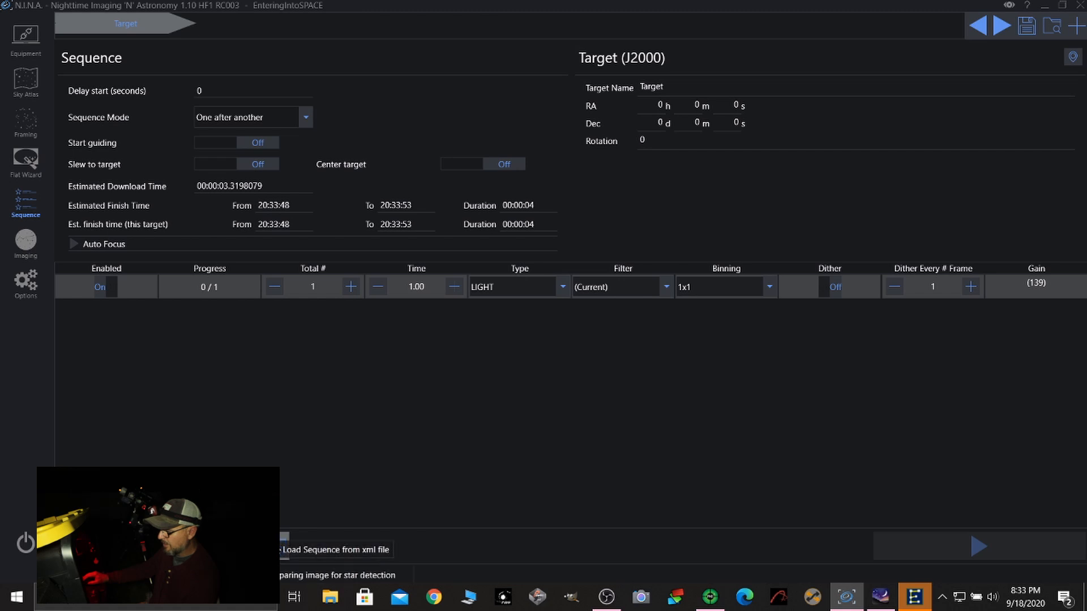
pyautogui.click(284, 545)
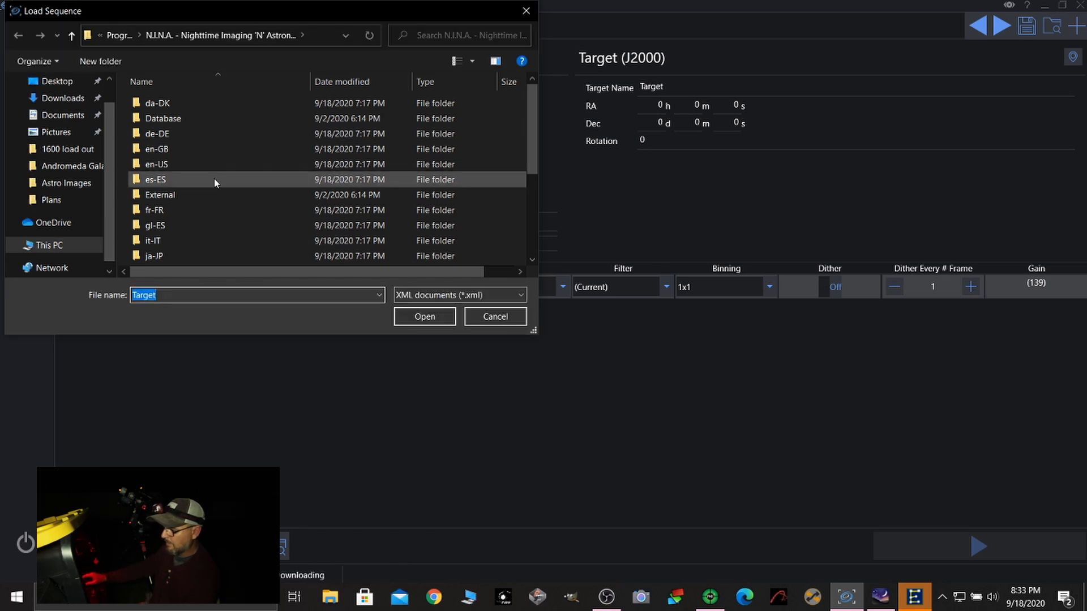
pyautogui.scroll(-3, 173, 209)
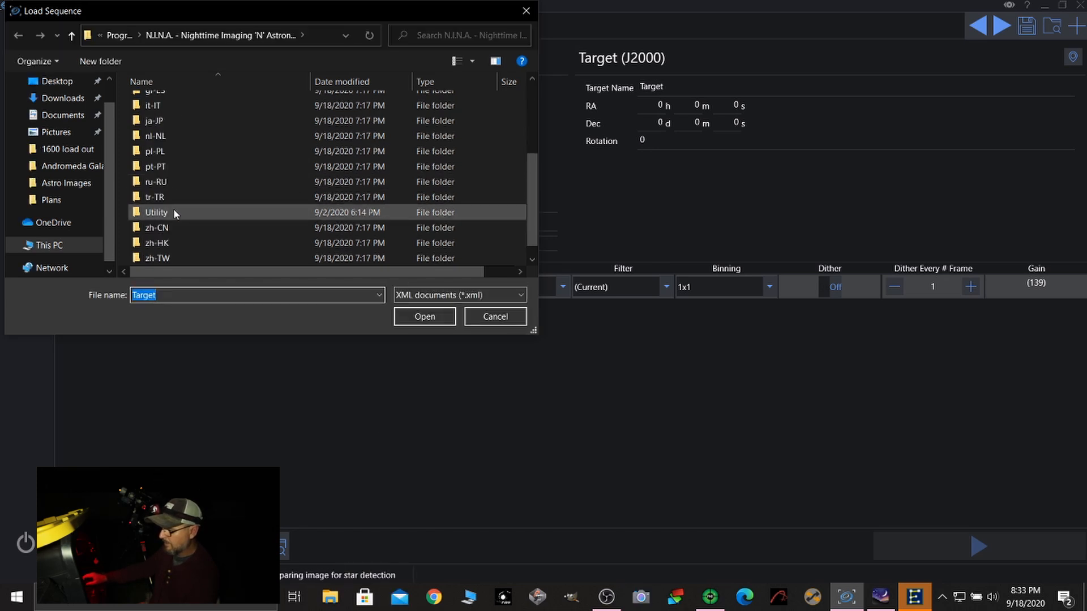
pyautogui.scroll(3, 173, 208)
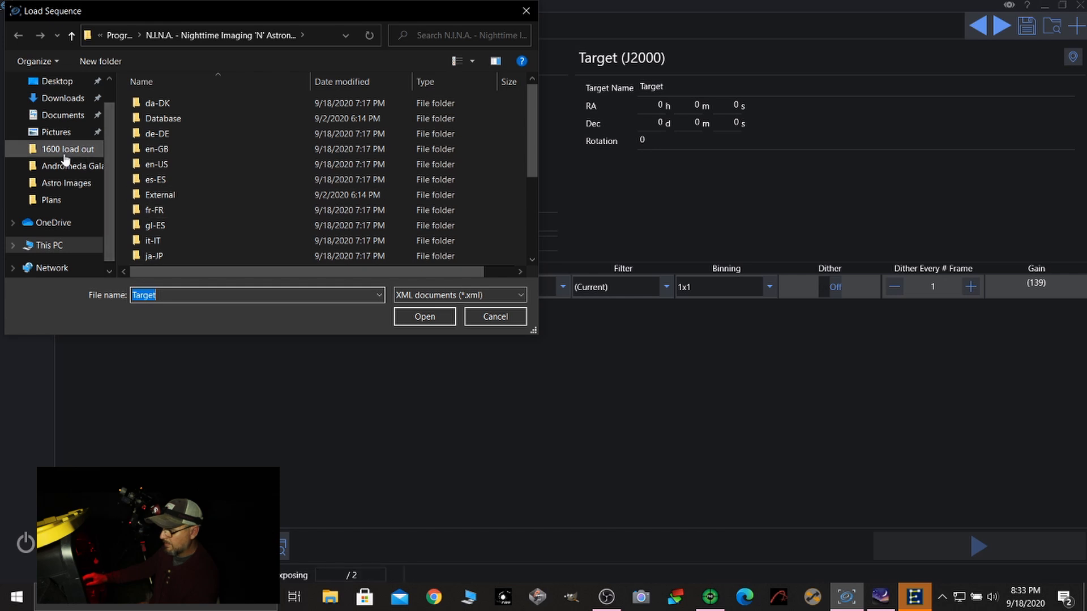
pyautogui.click(485, 319)
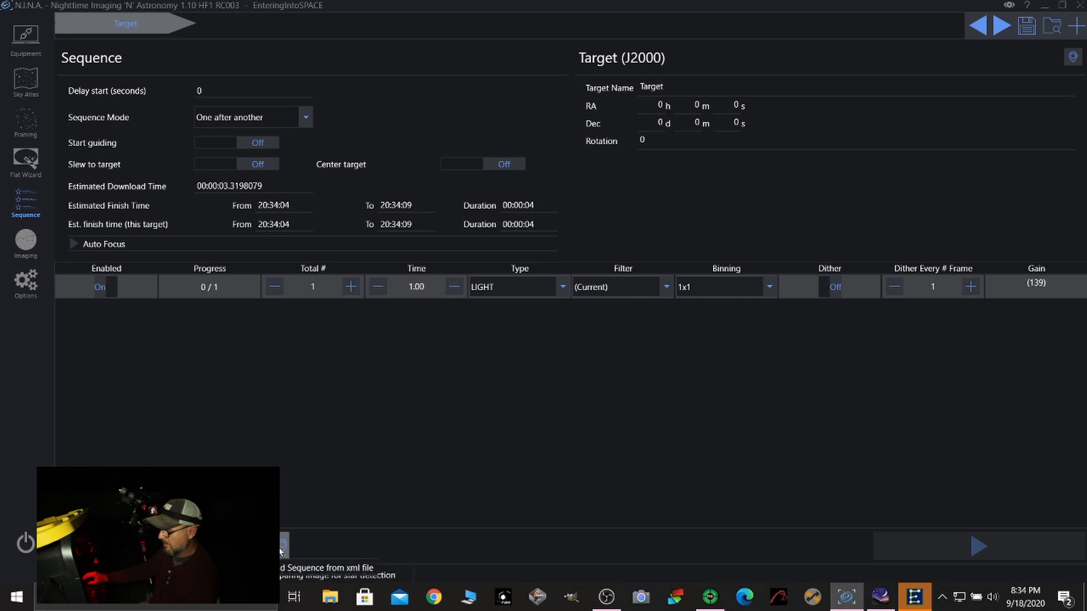
# Step: Load the saved imaging sequence Andromeda Galaxy(1).xml from the Plans folder
pyautogui.click(281, 549)
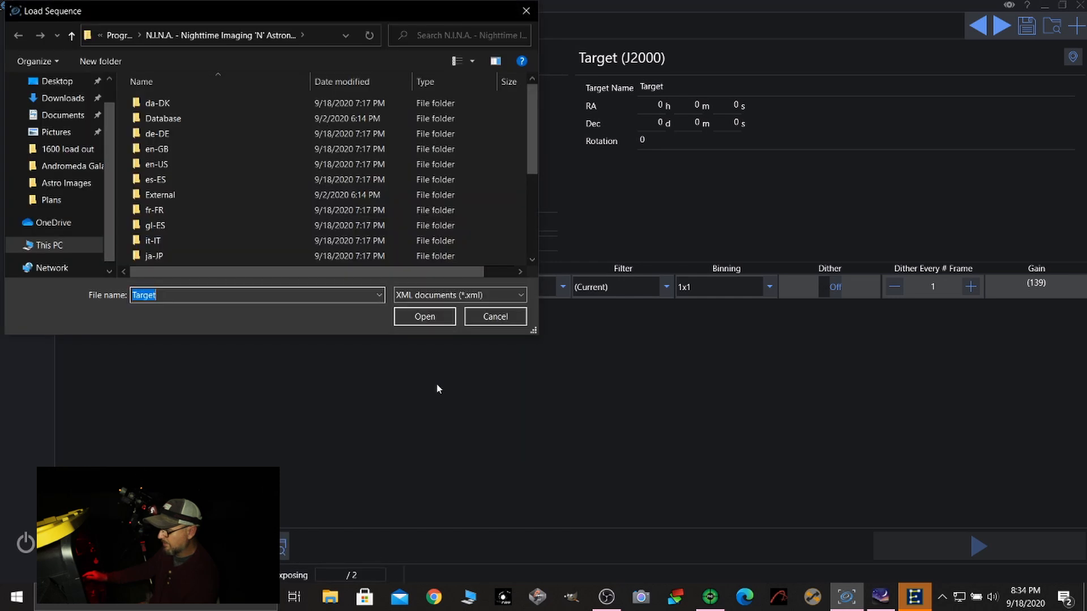
pyautogui.scroll(-1, 208, 198)
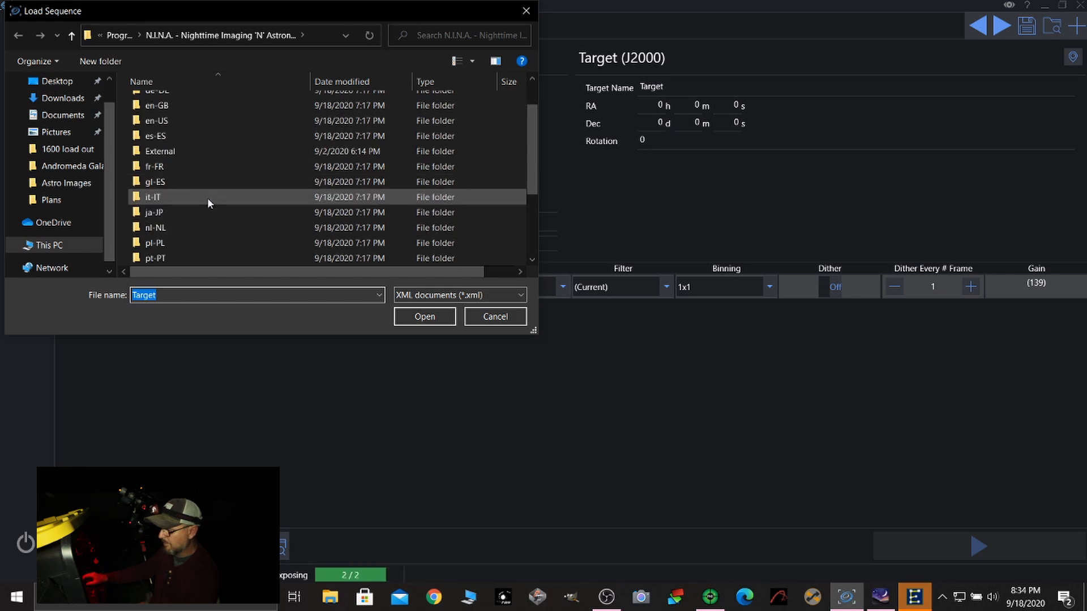
pyautogui.scroll(-3, 208, 199)
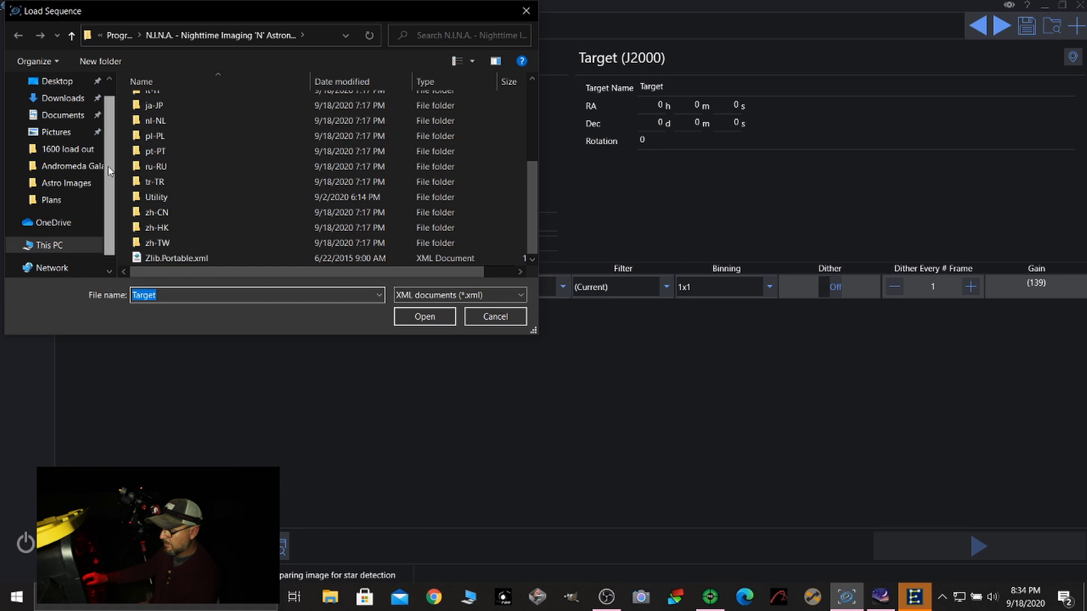
pyautogui.scroll(-1, 109, 190)
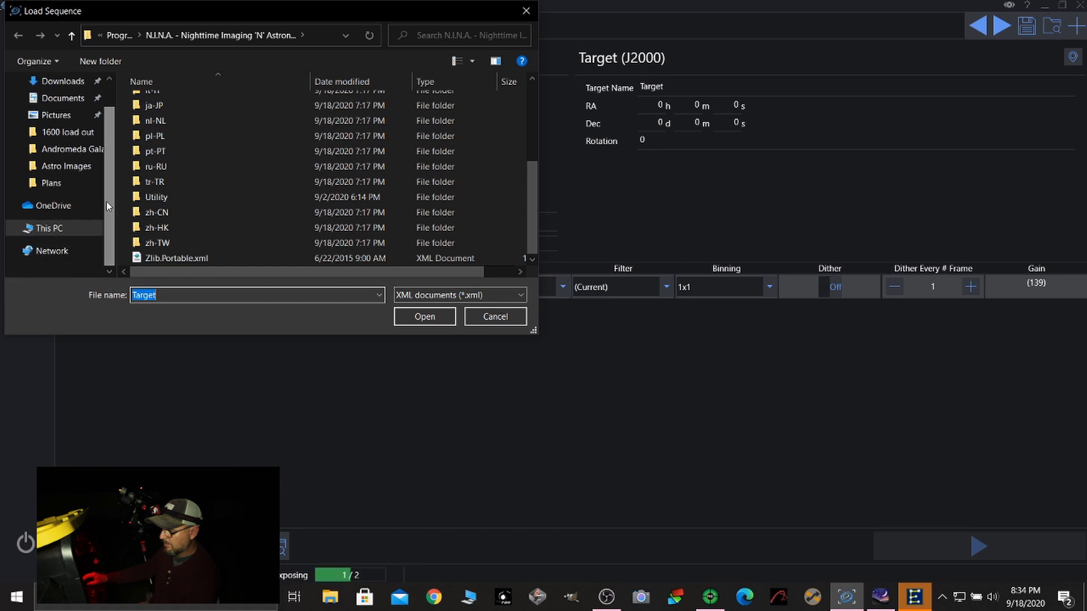
pyautogui.click(60, 188)
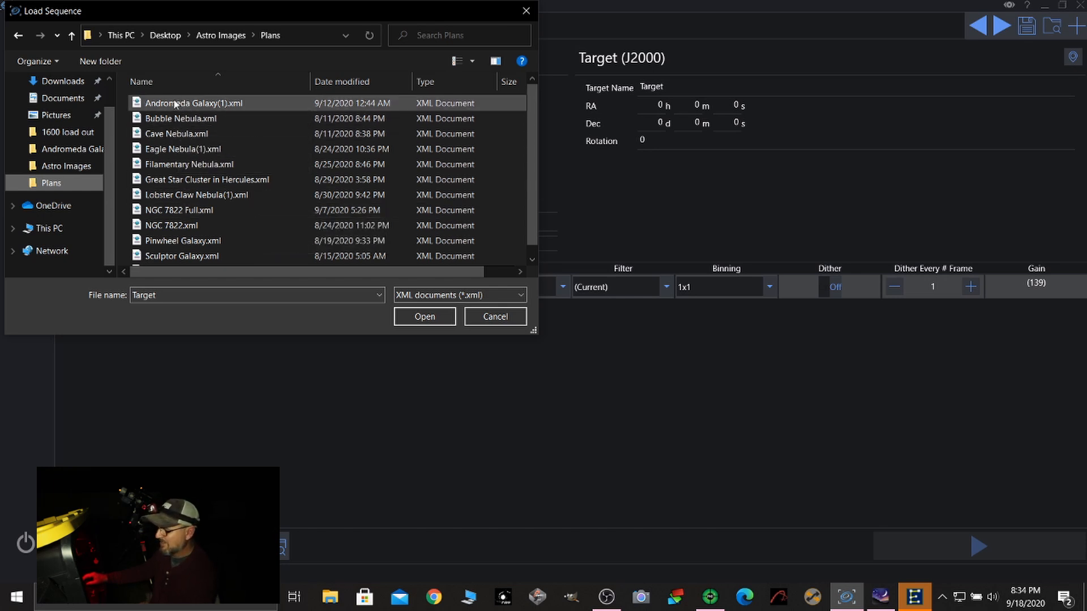
pyautogui.click(195, 104)
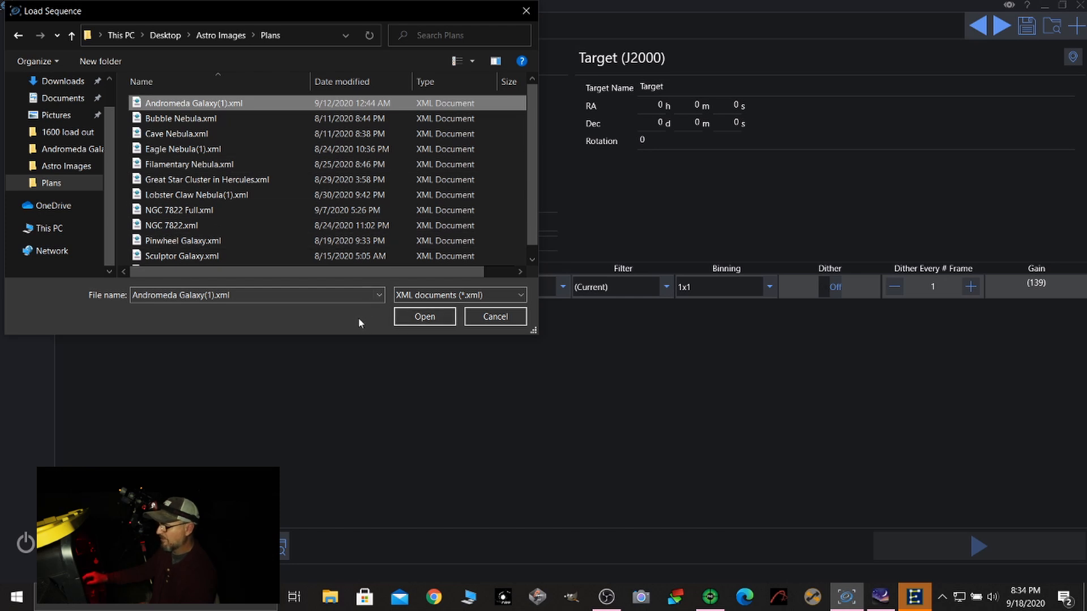
pyautogui.click(424, 317)
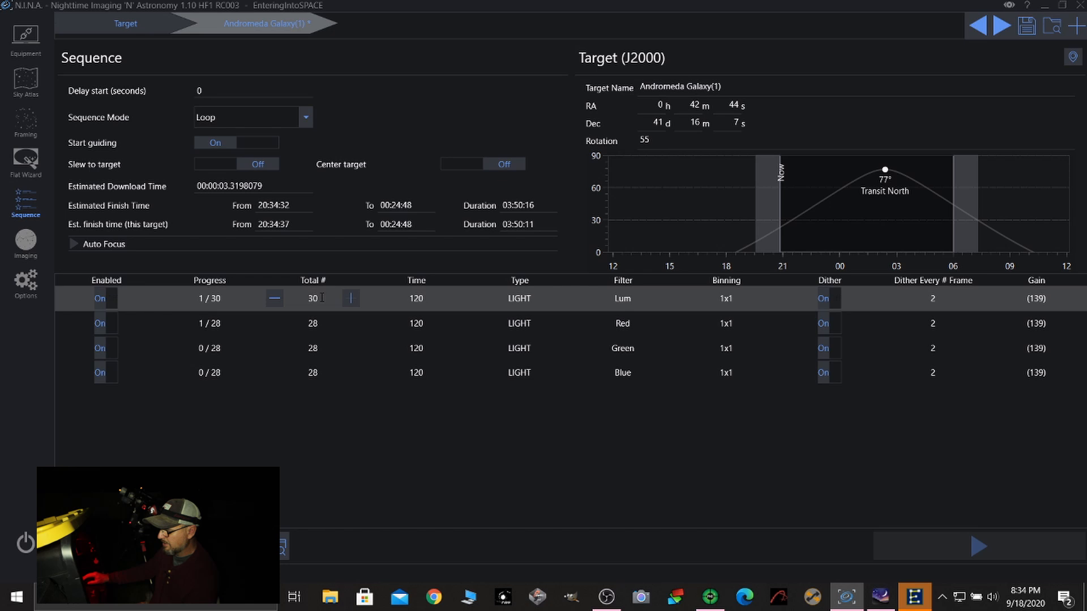
# Step: Review the Lum row's exposure type, filter, binning and dither settings, and expand the sequence's auto focus options
pyautogui.click(491, 300)
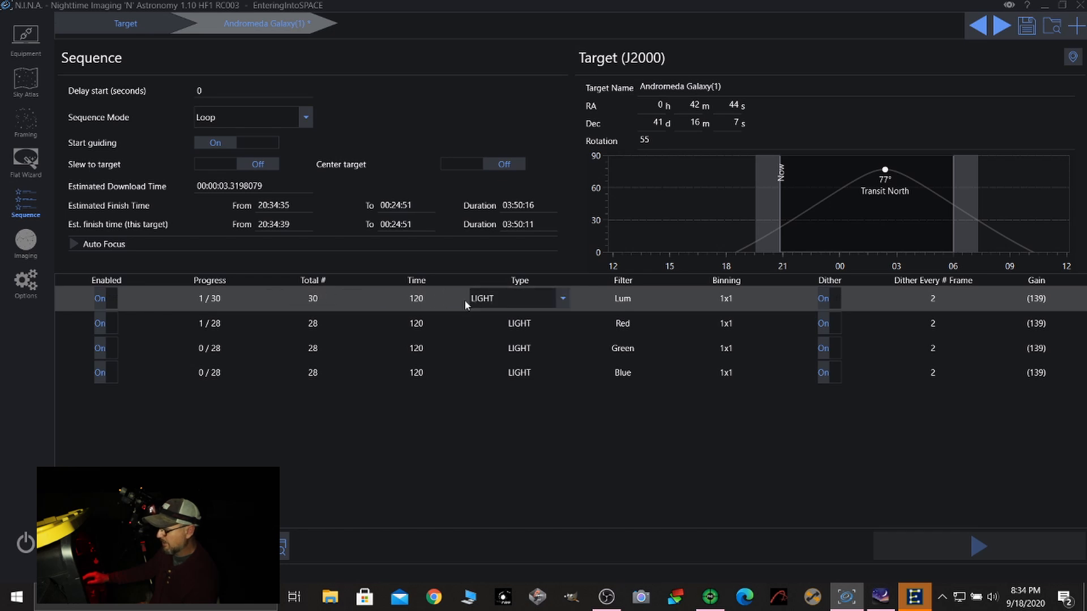
pyautogui.click(609, 305)
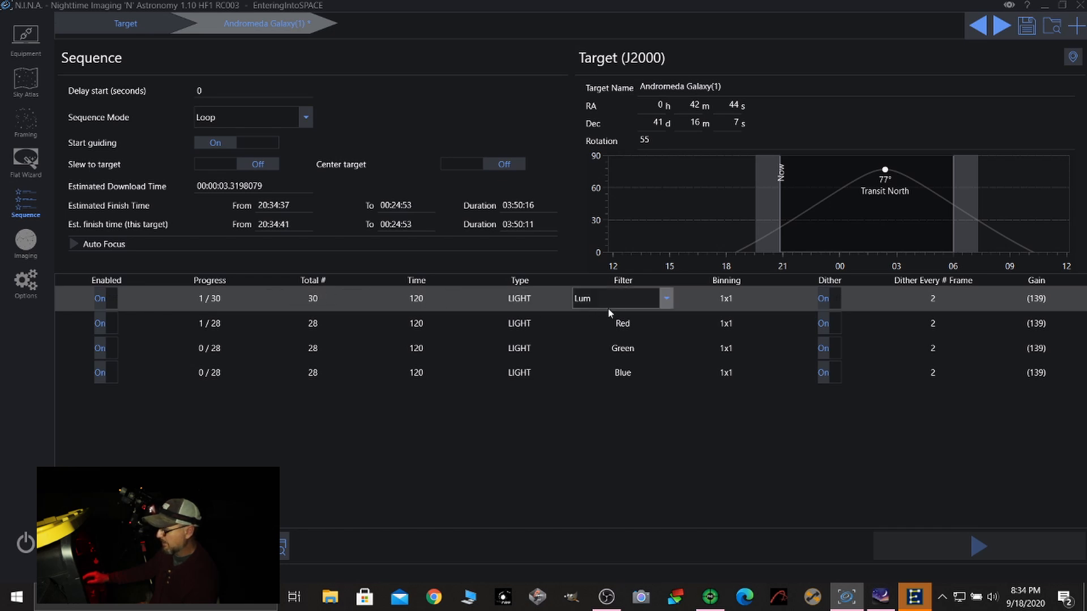
pyautogui.click(688, 305)
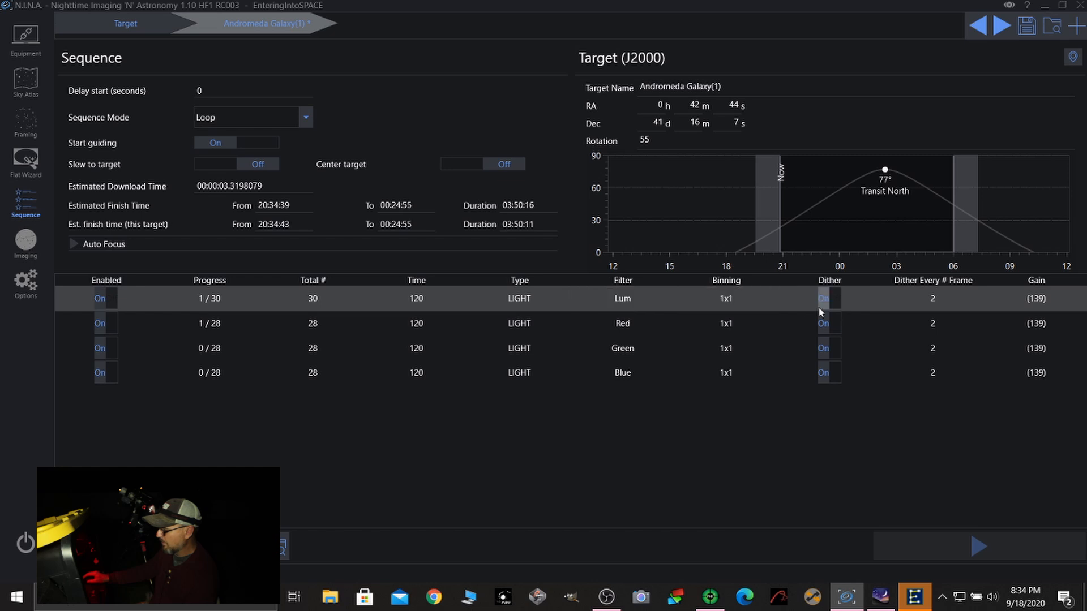
pyautogui.click(920, 307)
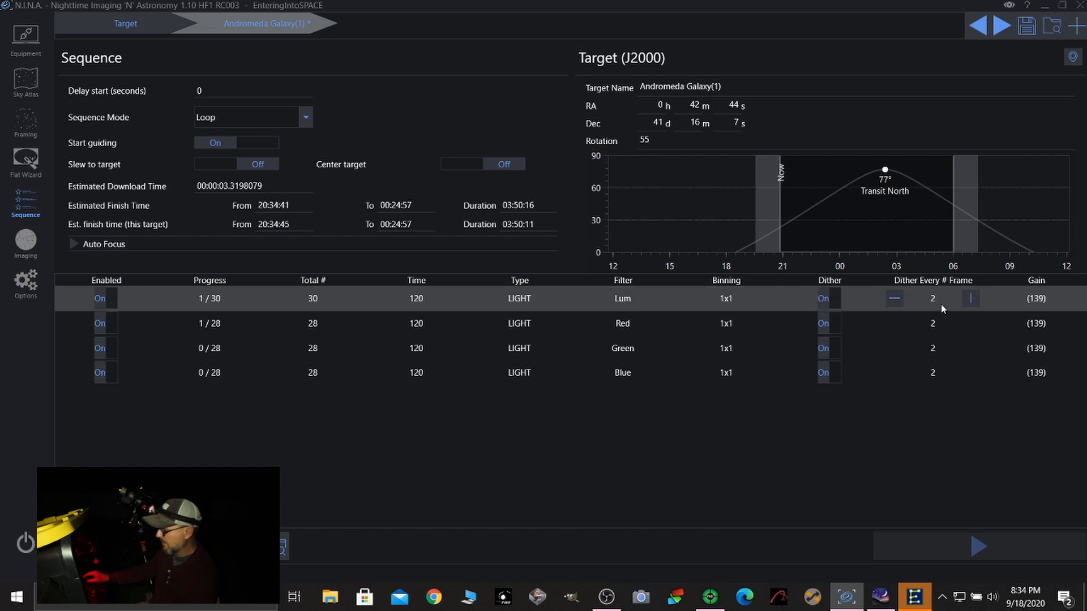
pyautogui.click(332, 315)
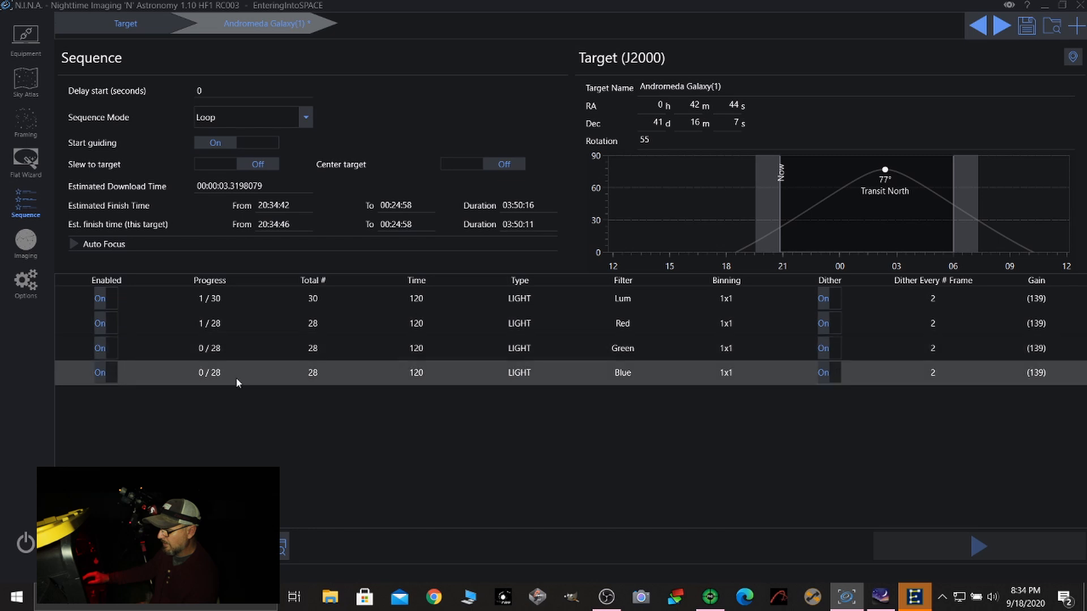
pyautogui.click(73, 243)
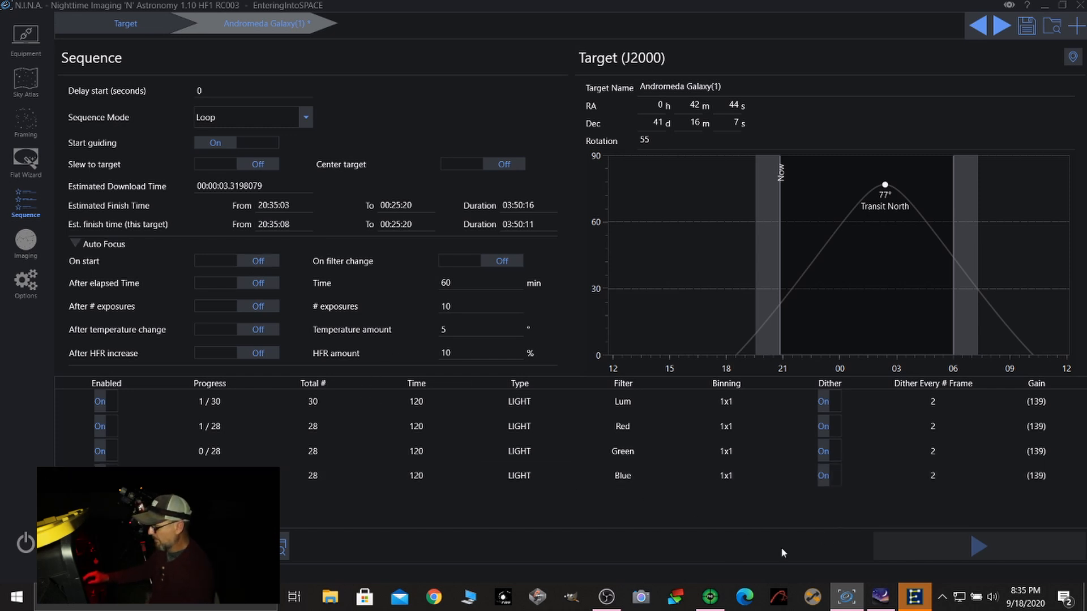
# Step: Check the recording in OBS, minimize its window, and reopen the Andromeda Galaxy framing view in N.I.N.A
pyautogui.click(606, 597)
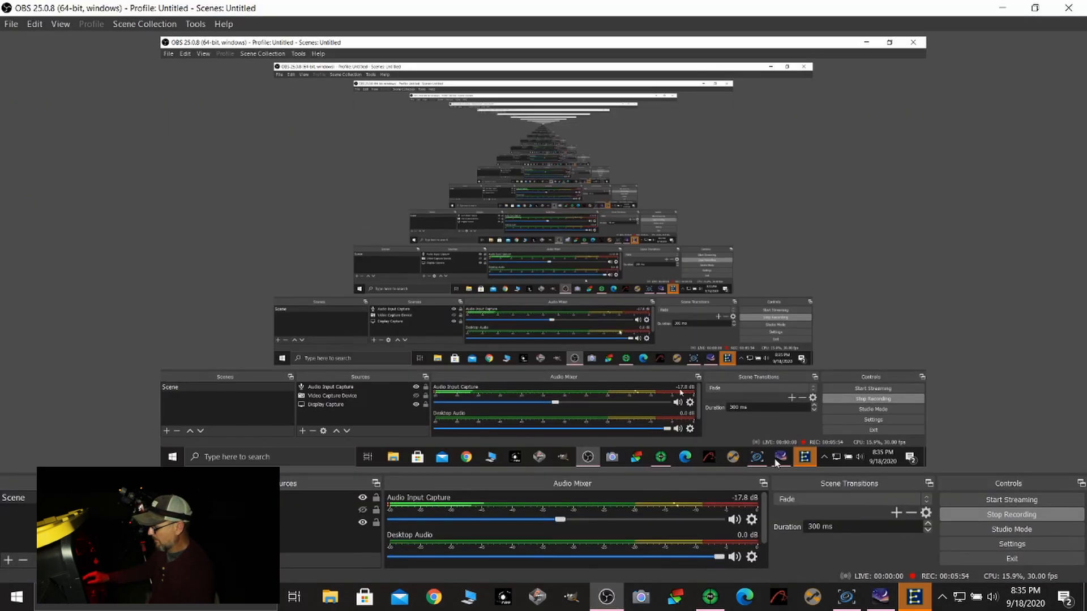
pyautogui.click(1002, 8)
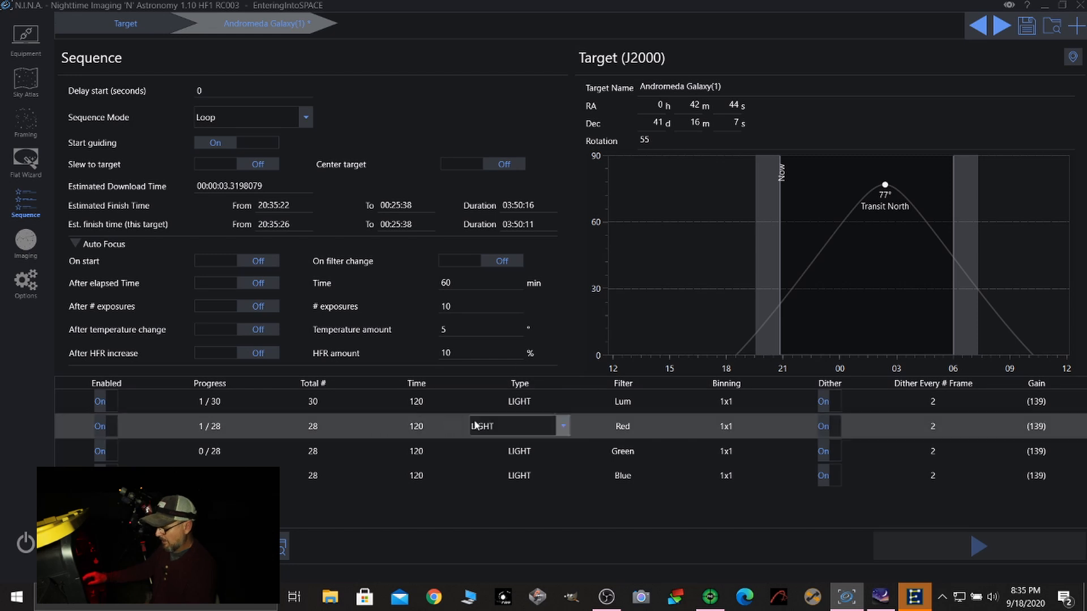
pyautogui.click(32, 124)
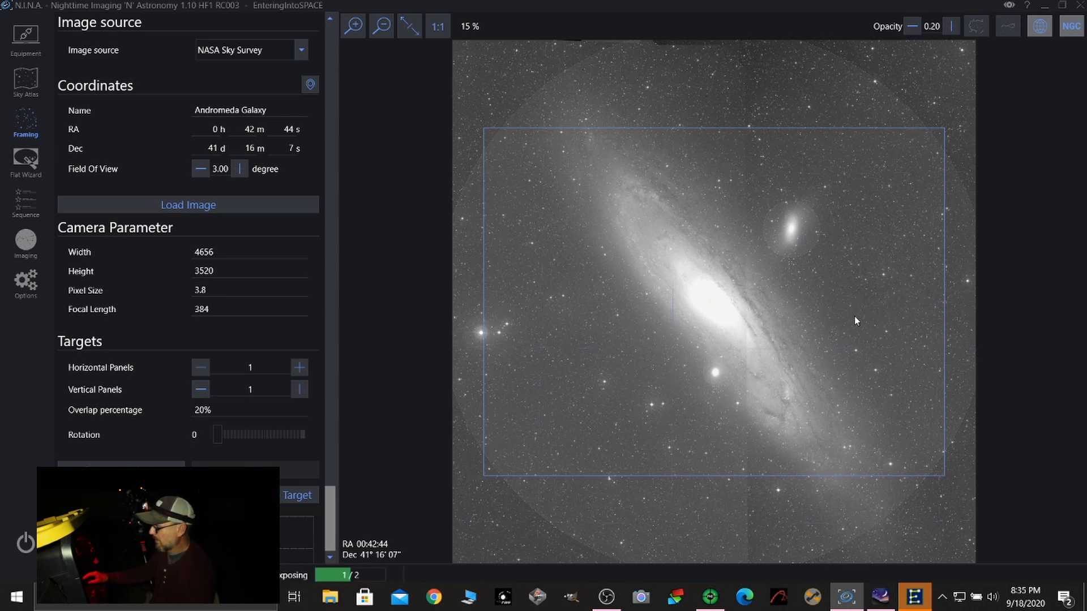
# Step: Reposition the camera frame over the Andromeda Galaxy, centring it at about RA 00:42:34, Dec 41° 42' 09"
pyautogui.moveTo(850, 308); pyautogui.dragTo(887, 284)
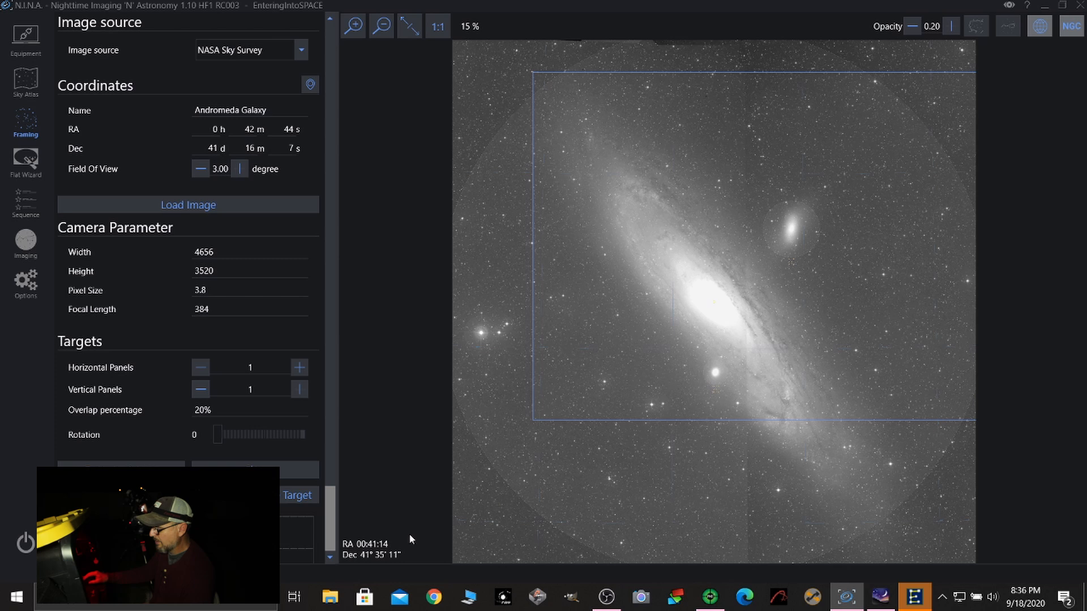
pyautogui.moveTo(779, 301); pyautogui.dragTo(732, 290)
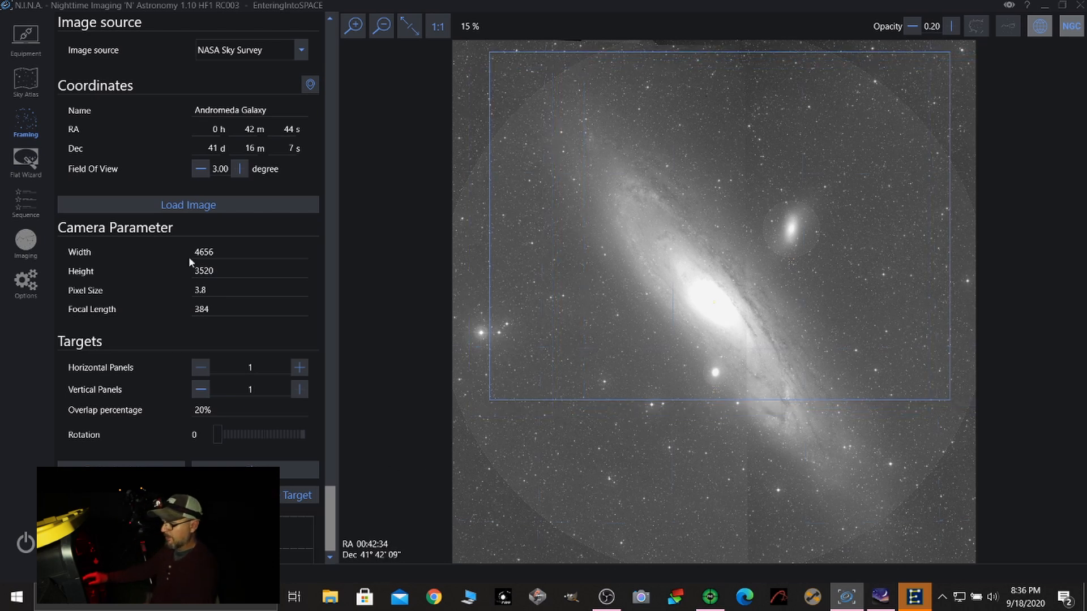
# Step: Run plate solving on the imaging camera with sync and reslew to target enabled, using a 10-second exposure
pyautogui.click(26, 242)
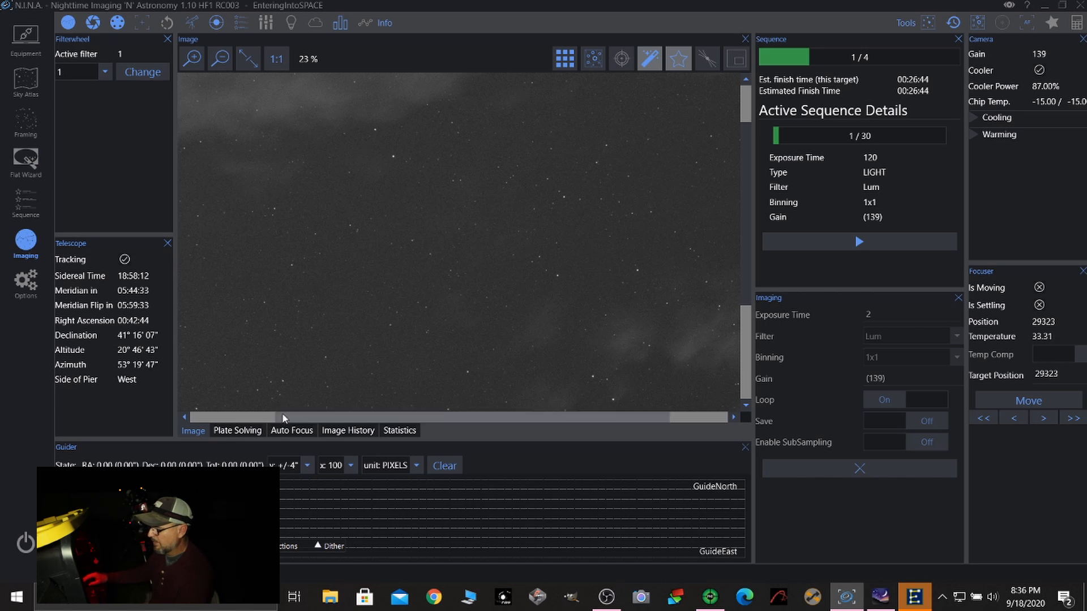
pyautogui.click(256, 432)
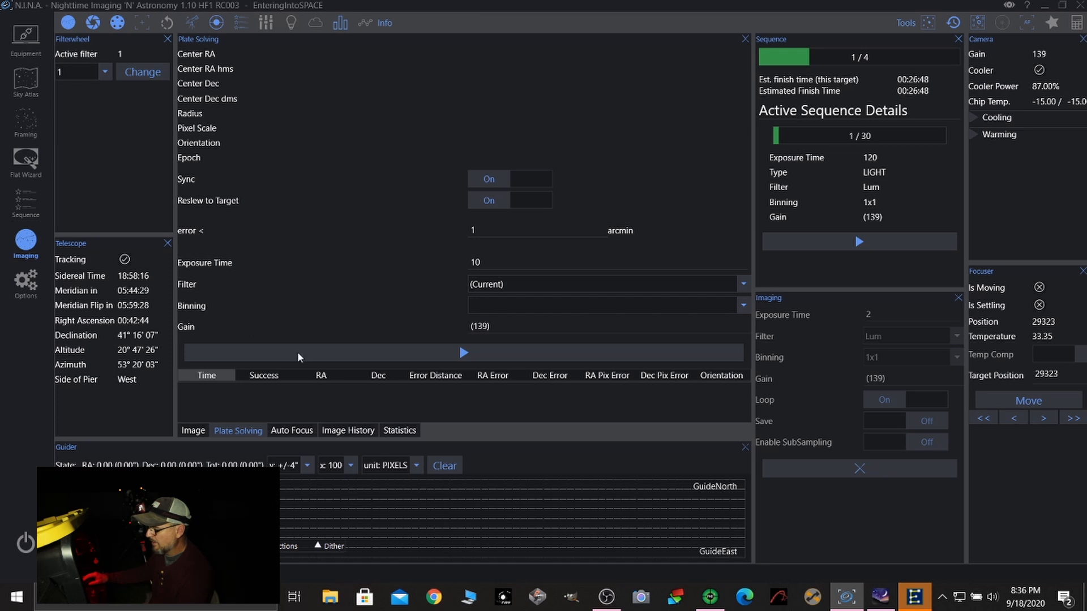
pyautogui.click(464, 354)
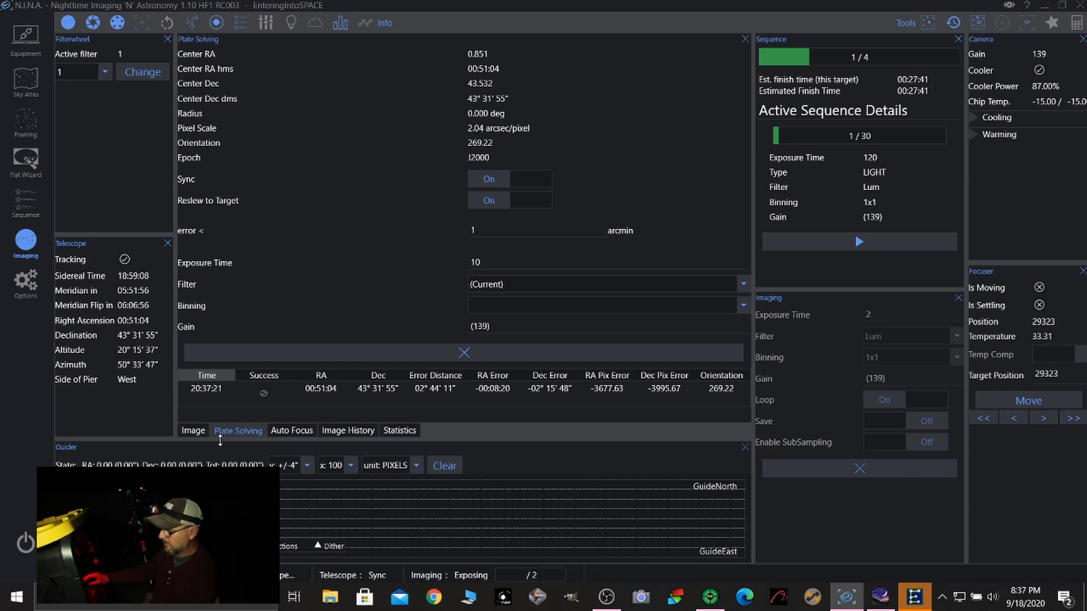
# Step: Inspect the plate-solving exposures of the galaxy at several magnifications, moving the PlateSolve window clear of the image
pyautogui.click(193, 431)
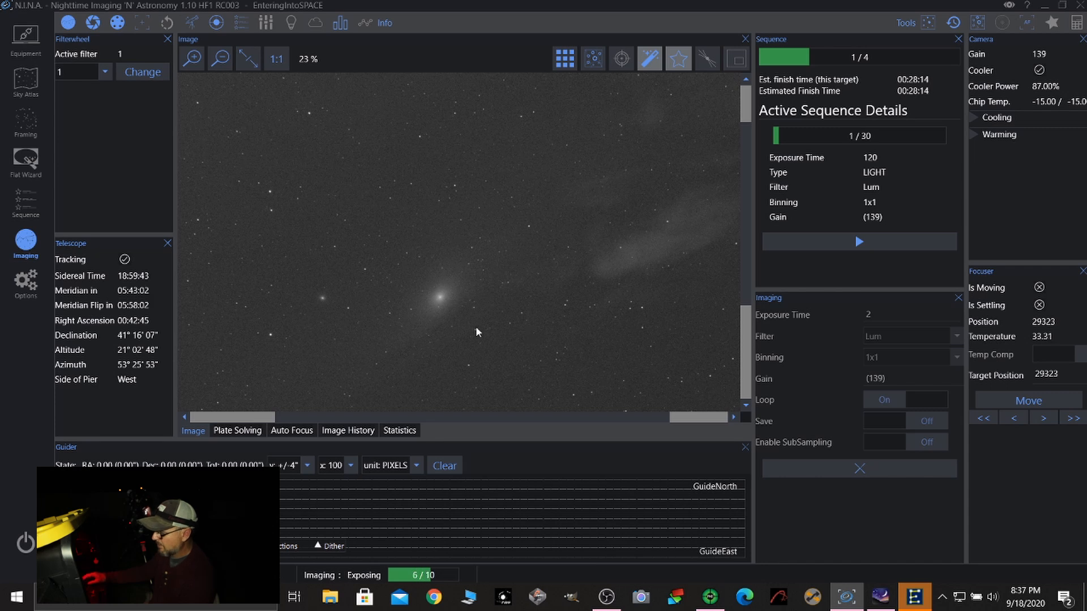
pyautogui.click(248, 59)
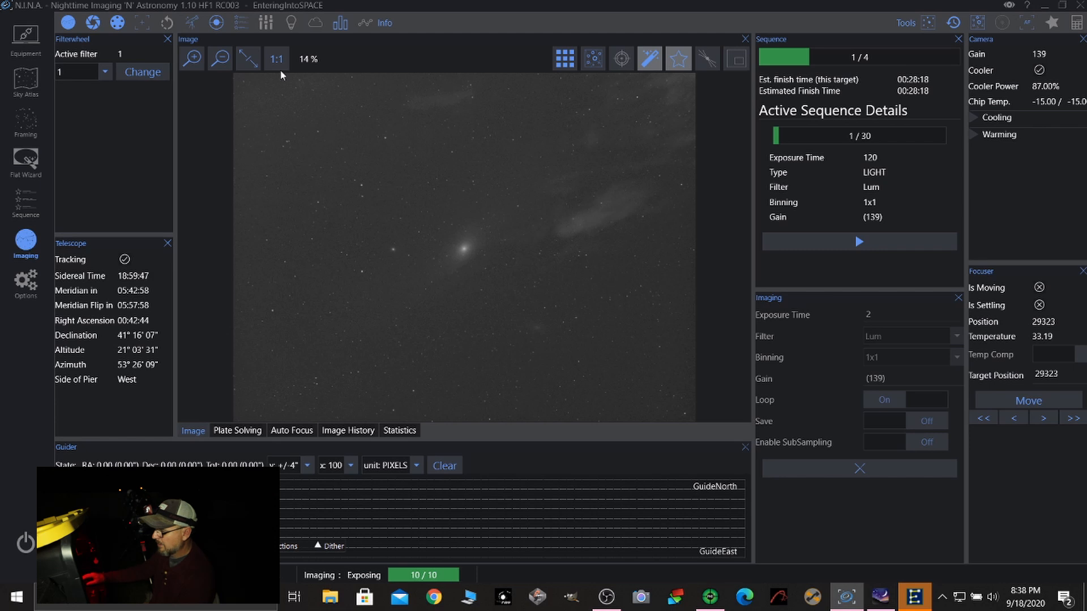
pyautogui.scroll(5, 455, 219)
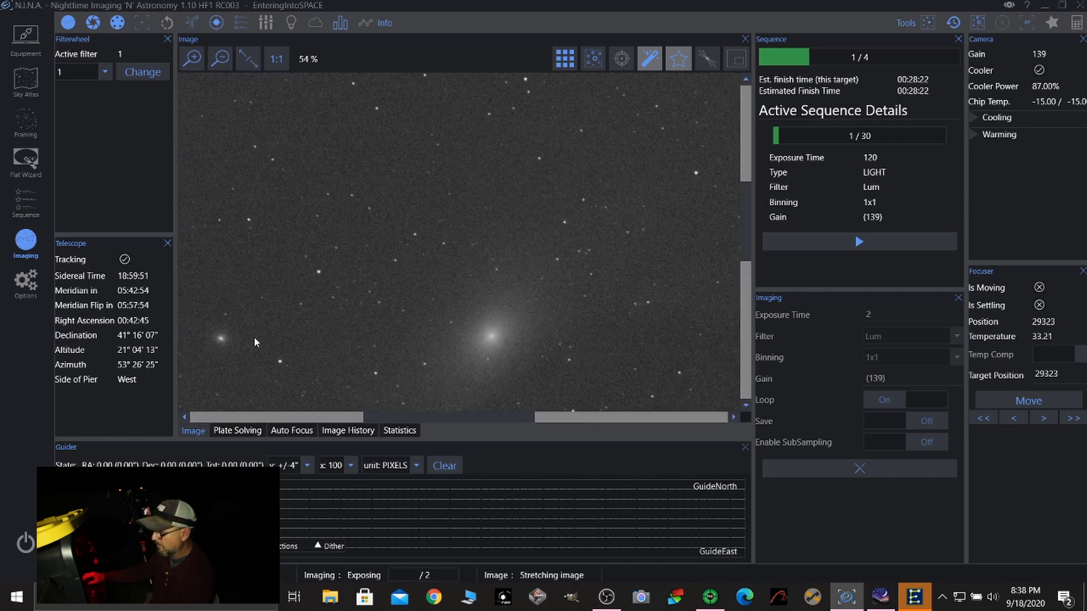
pyautogui.scroll(-3, 484, 219)
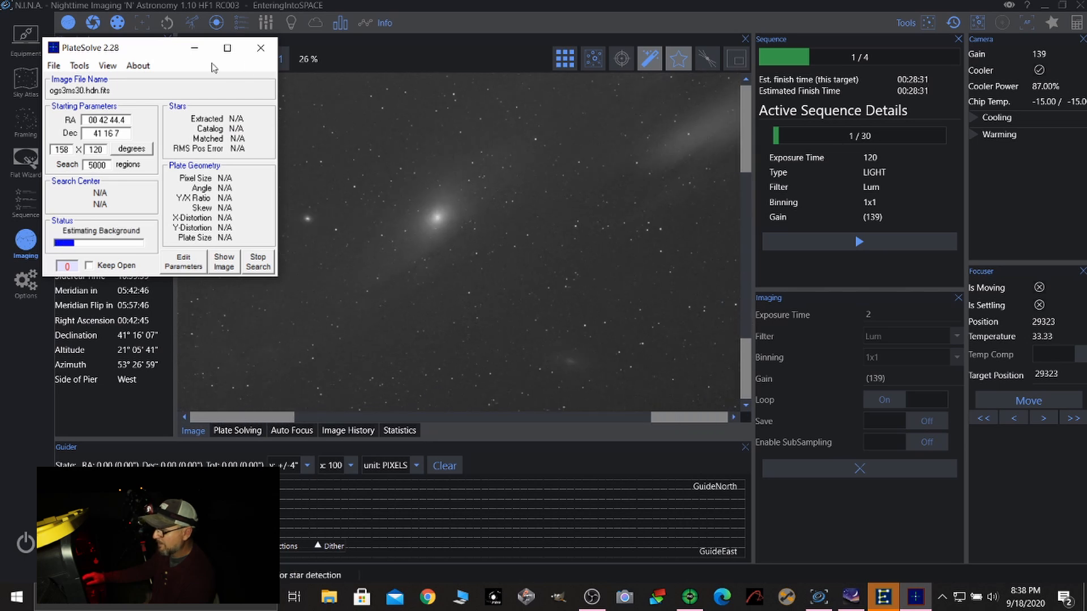
pyautogui.moveTo(146, 51); pyautogui.dragTo(825, 71)
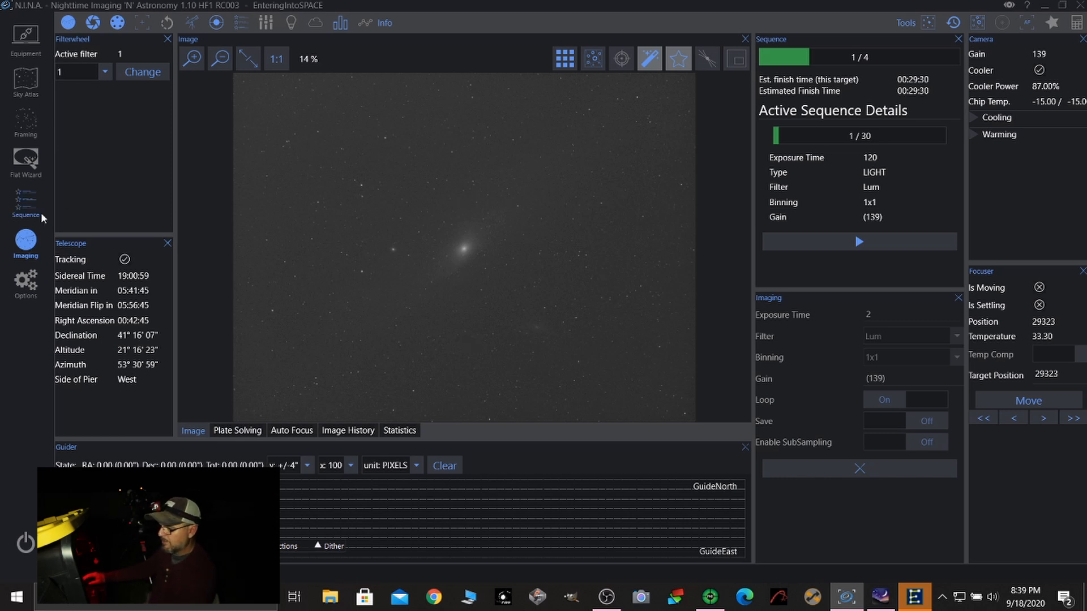
# Step: View the Andromeda sequence, switch to PHD2 and clear the mount calibration in its advanced guiding settings
pyautogui.click(25, 205)
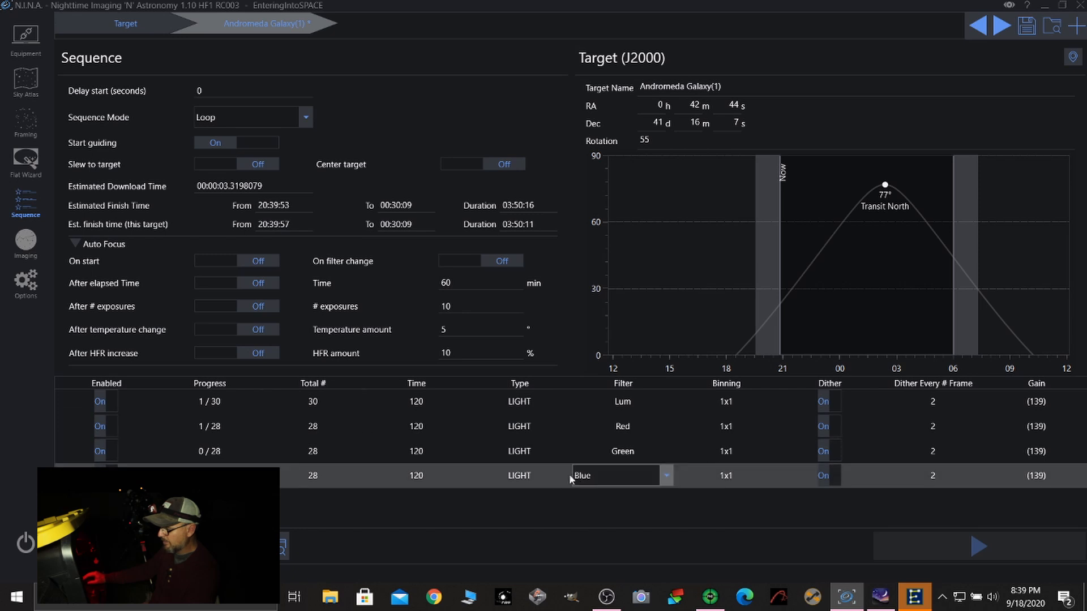
pyautogui.click(715, 606)
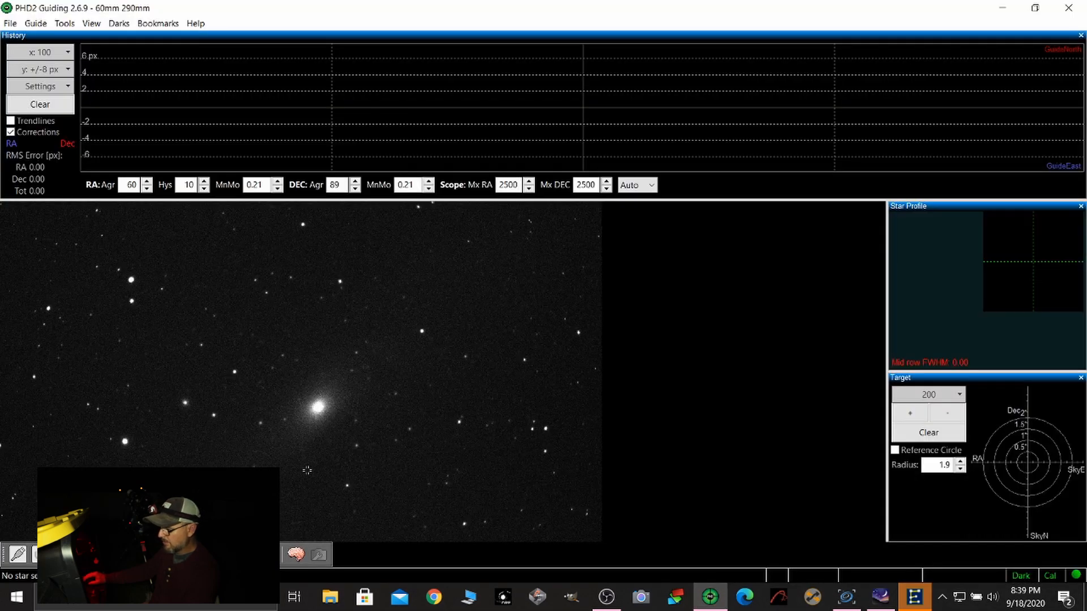
pyautogui.click(295, 554)
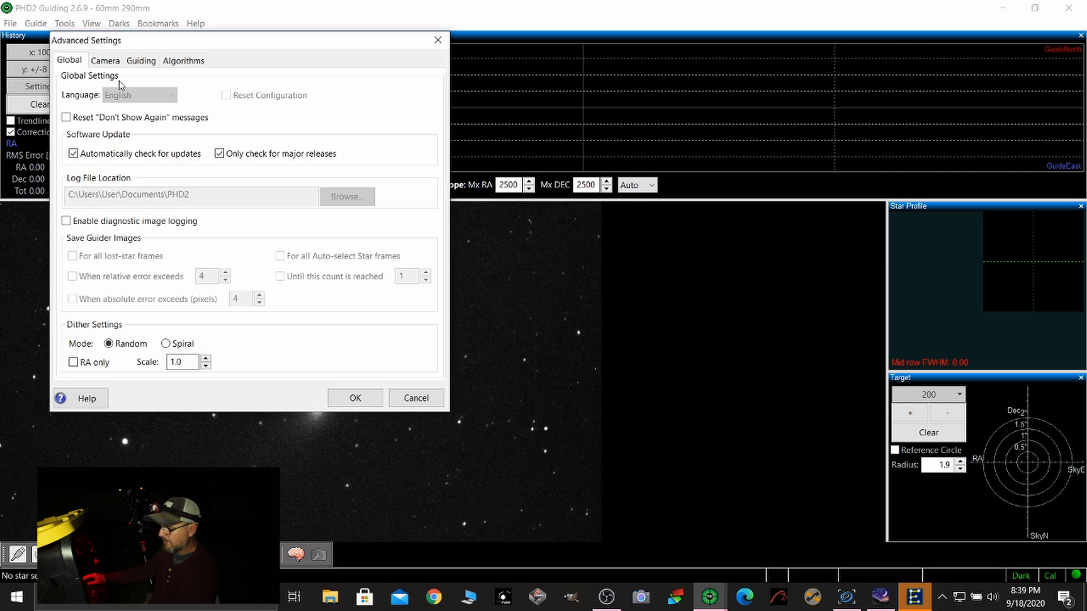
pyautogui.click(140, 60)
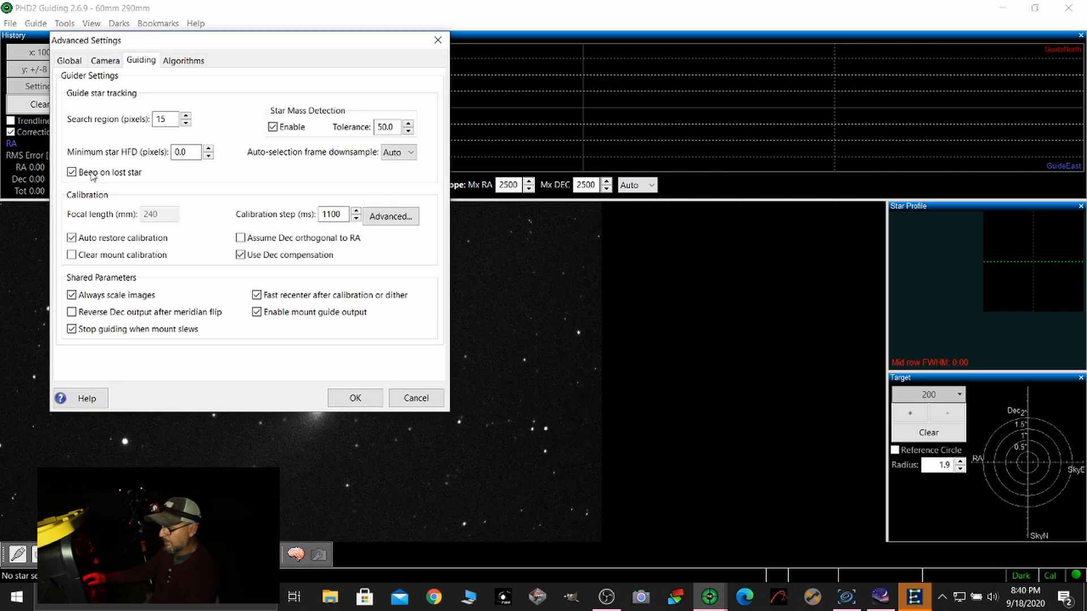
pyautogui.click(71, 255)
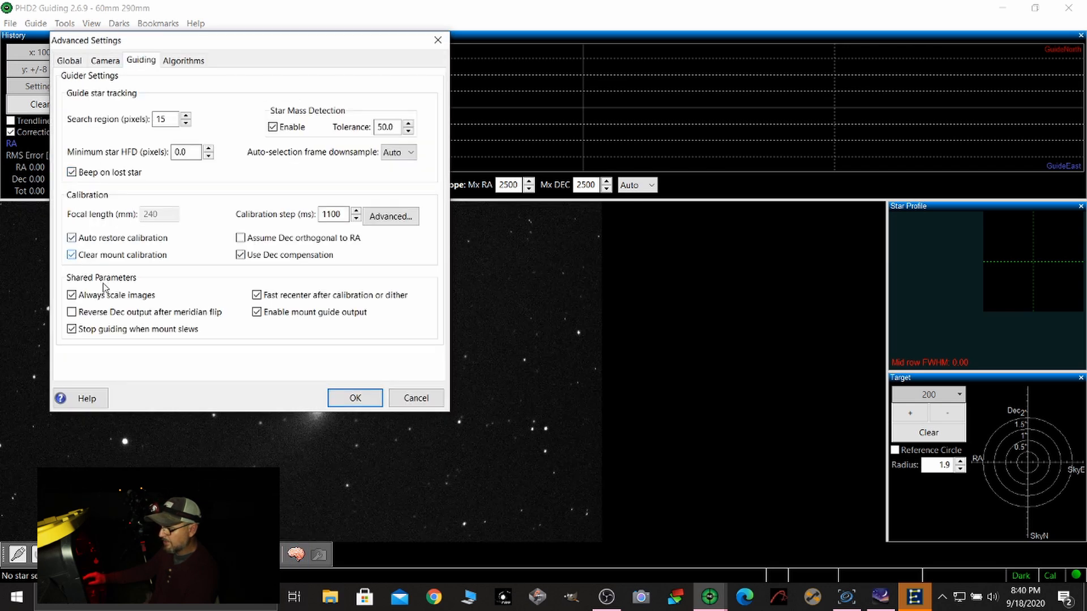
pyautogui.click(362, 402)
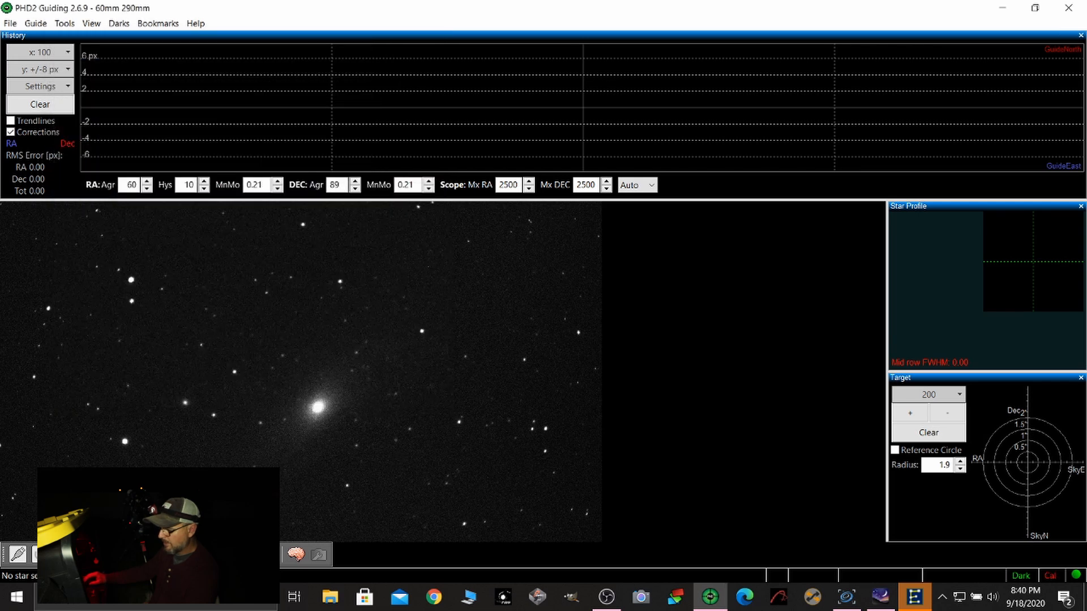
# Step: Auto-select a guide star in PHD2 and start guiding to calibrate the mount
pyautogui.click(66, 24)
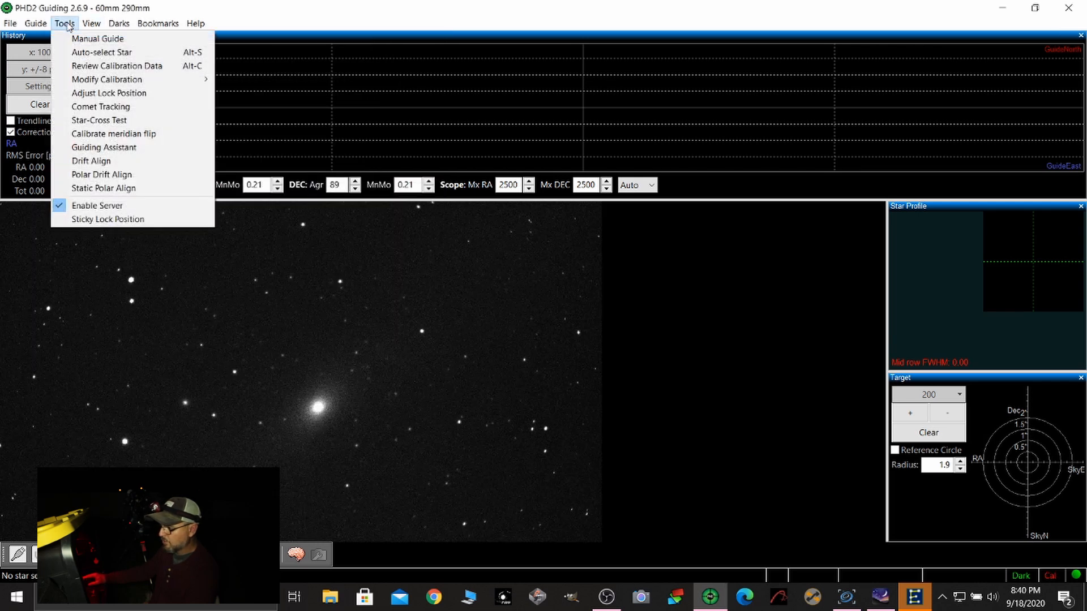
pyautogui.click(86, 53)
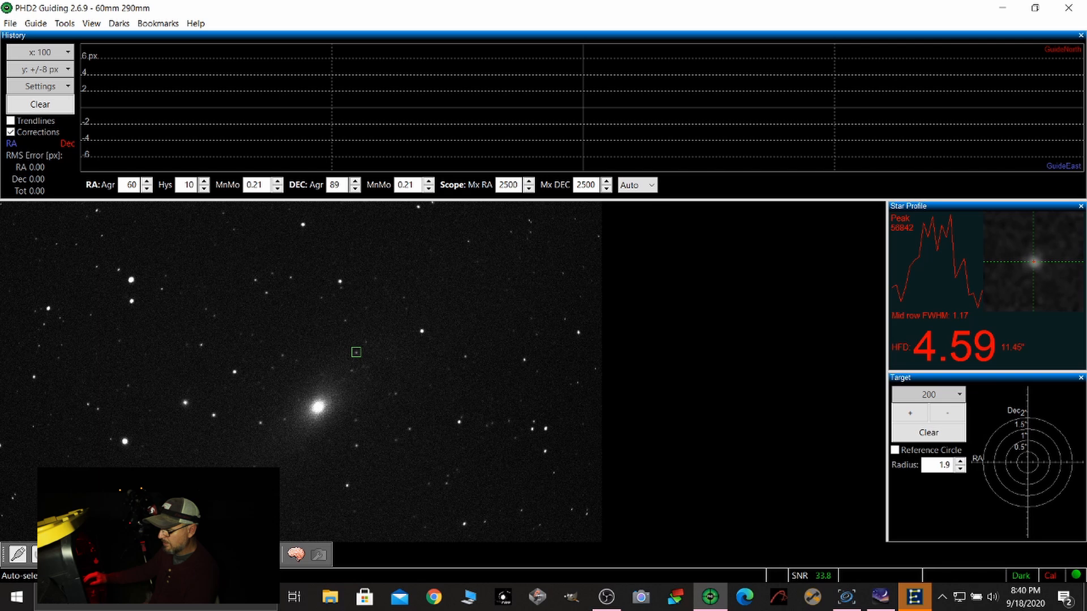
pyautogui.hotkey('ctrl', 'g')
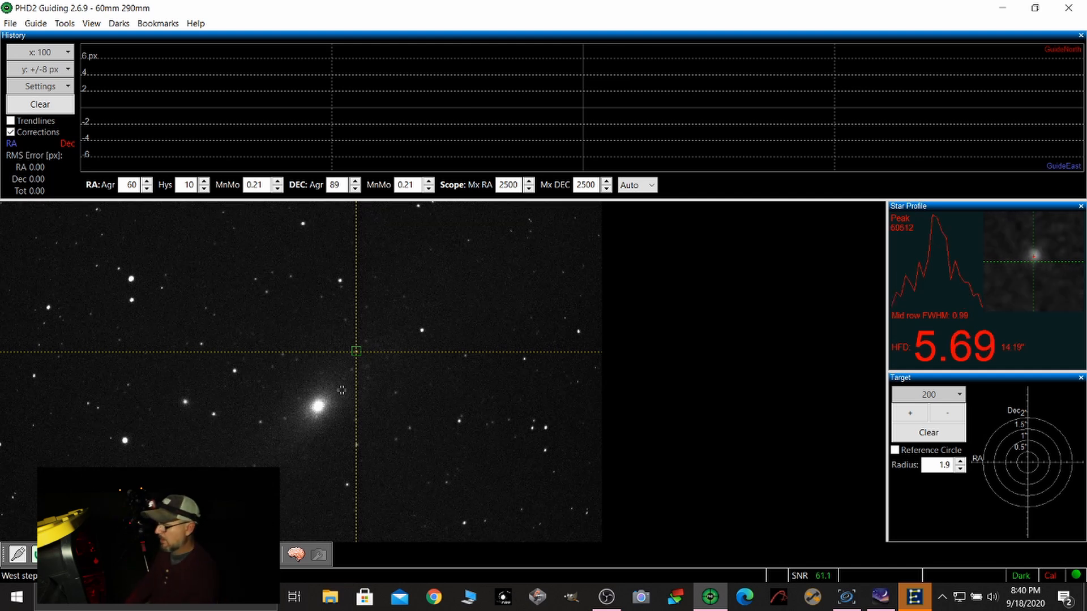
# Step: Review the sequence's Lum row in N.I.N.A. and check the guiding graph in PHD2
pyautogui.click(995, 9)
pyautogui.click(704, 416)
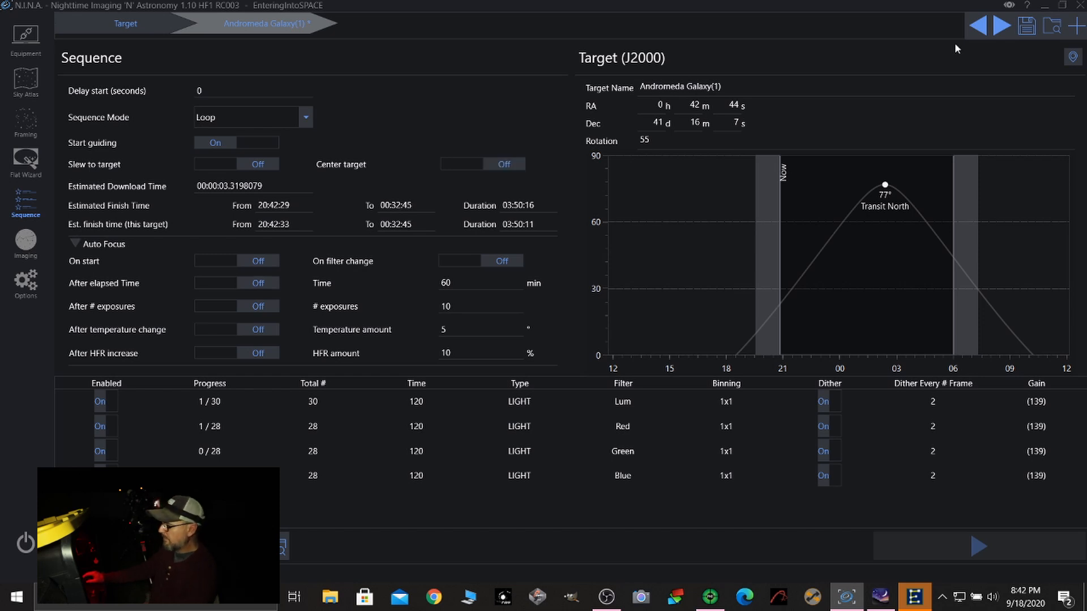
pyautogui.click(519, 401)
pyautogui.click(710, 597)
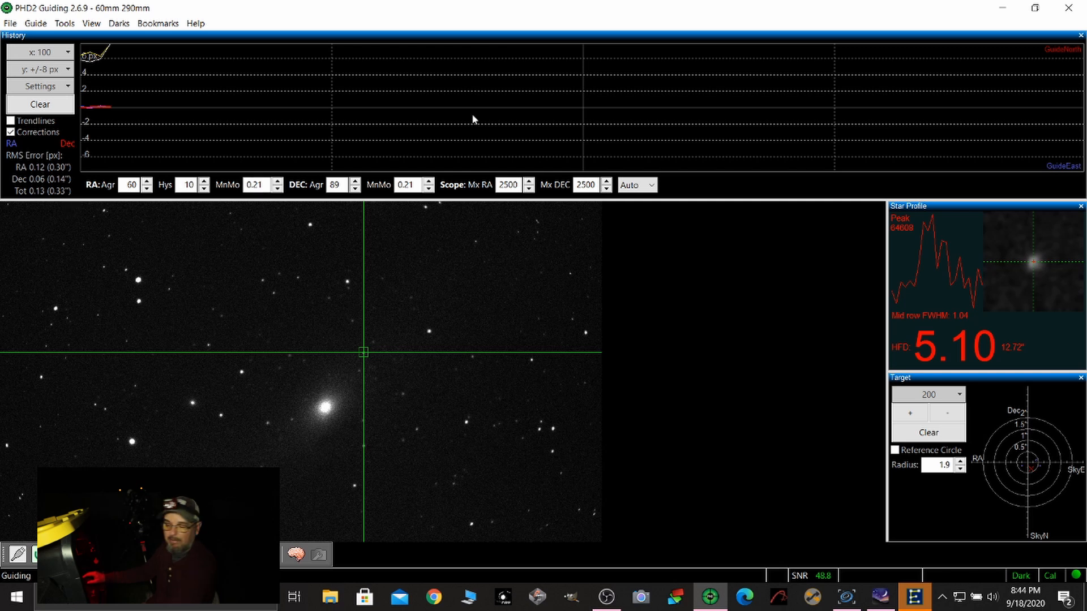
pyautogui.click(1005, 11)
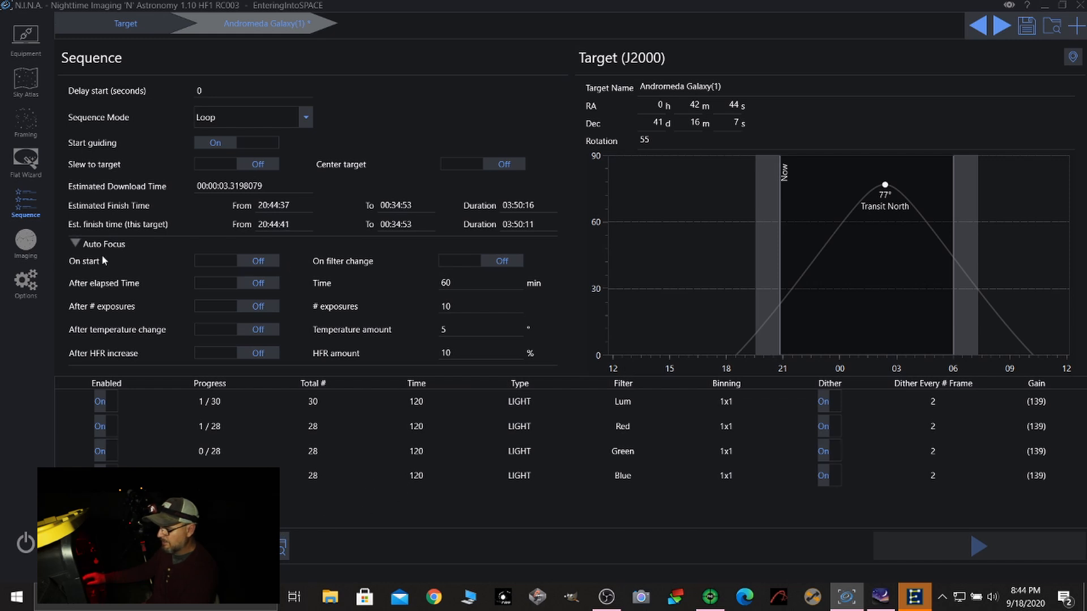
# Step: Select filter 1 for the filter wheel and run the auto focus routine
pyautogui.click(25, 241)
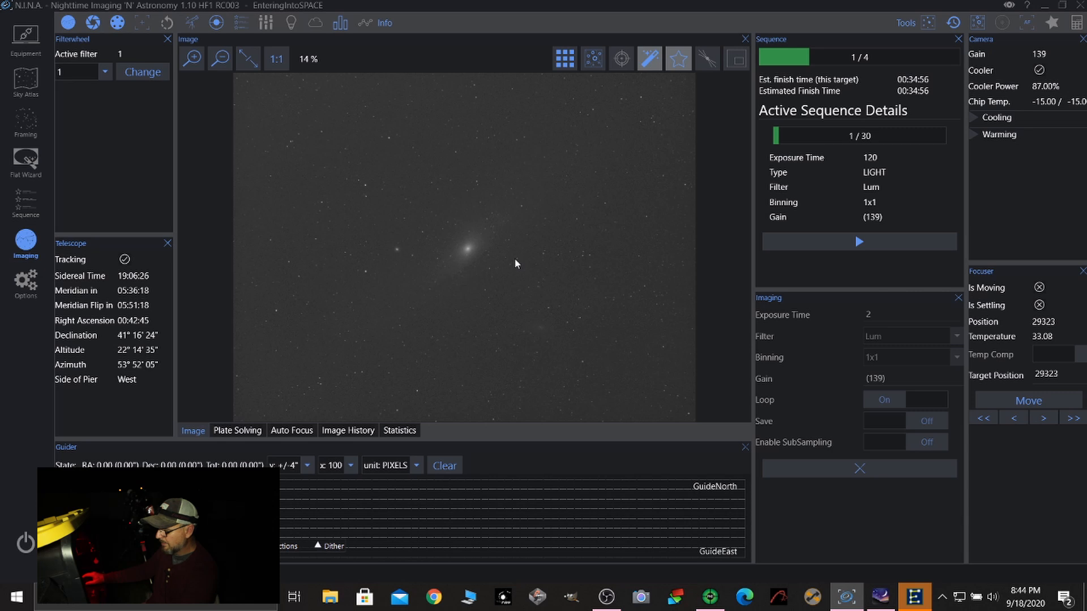
pyautogui.click(304, 429)
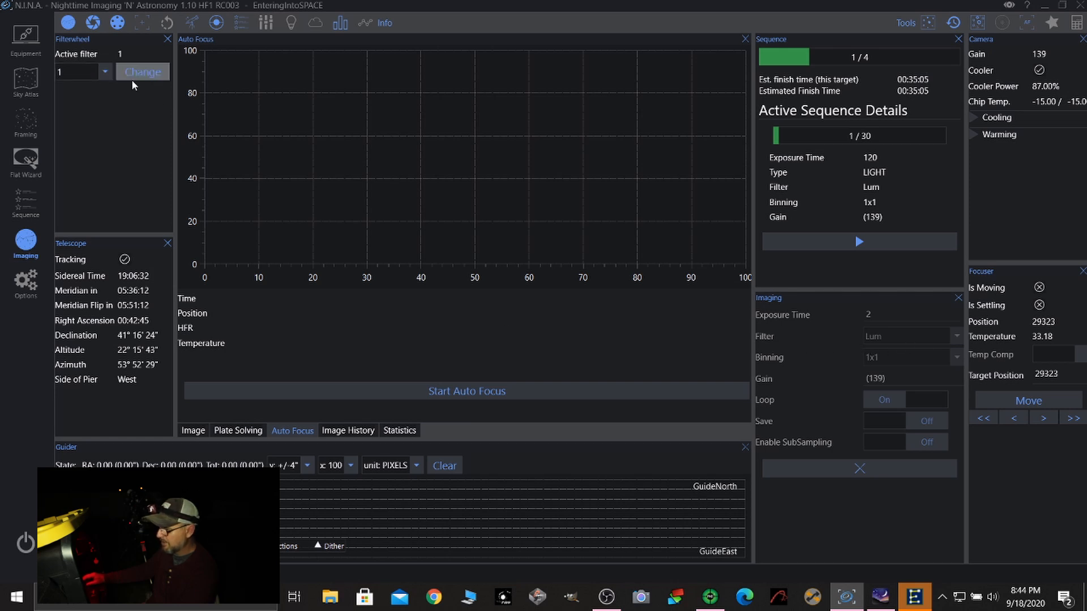
pyautogui.click(106, 73)
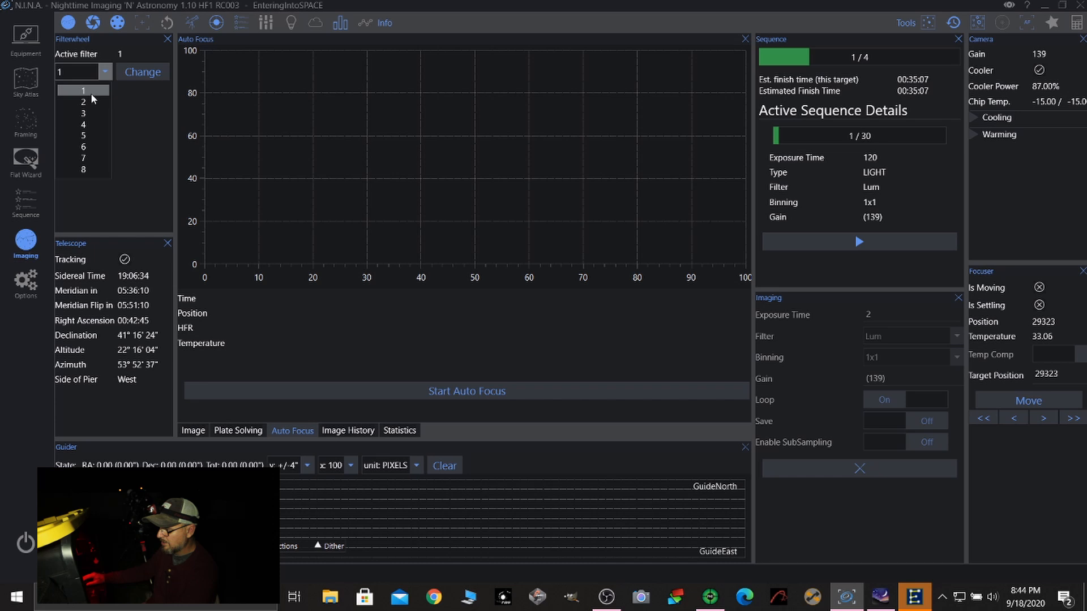
pyautogui.click(91, 93)
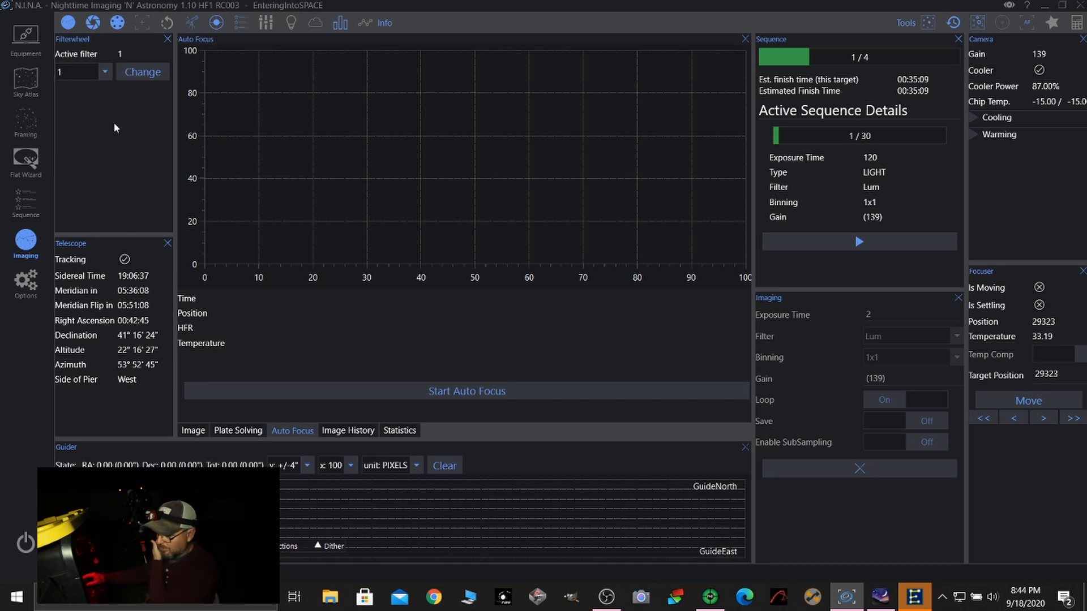
pyautogui.click(512, 390)
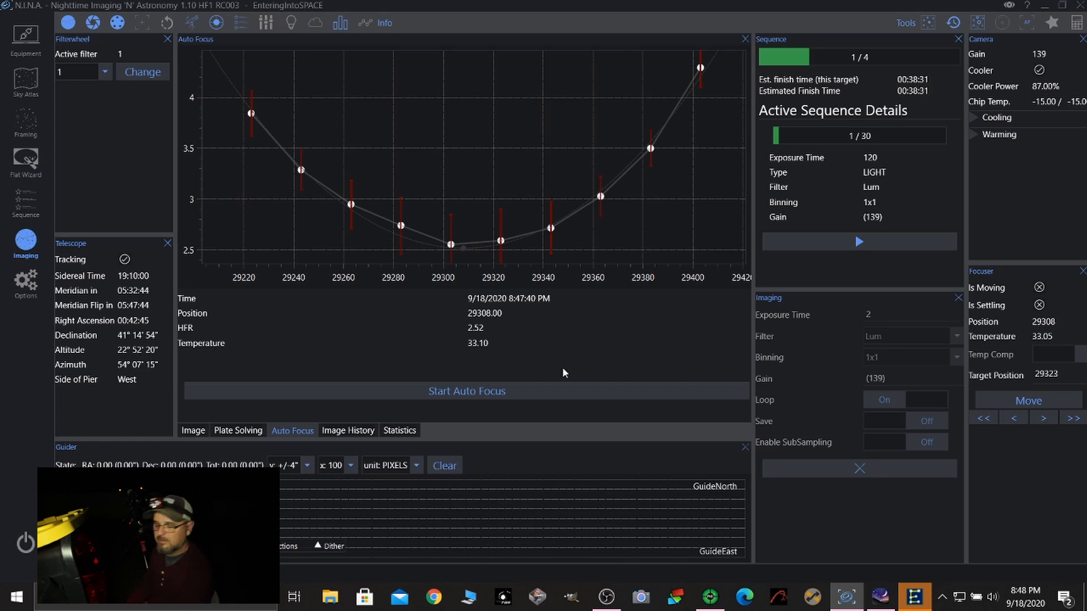
# Step: Check the camera image after focusing and the guiding graph in PHD2, and return to N.I.N.A
pyautogui.click(194, 431)
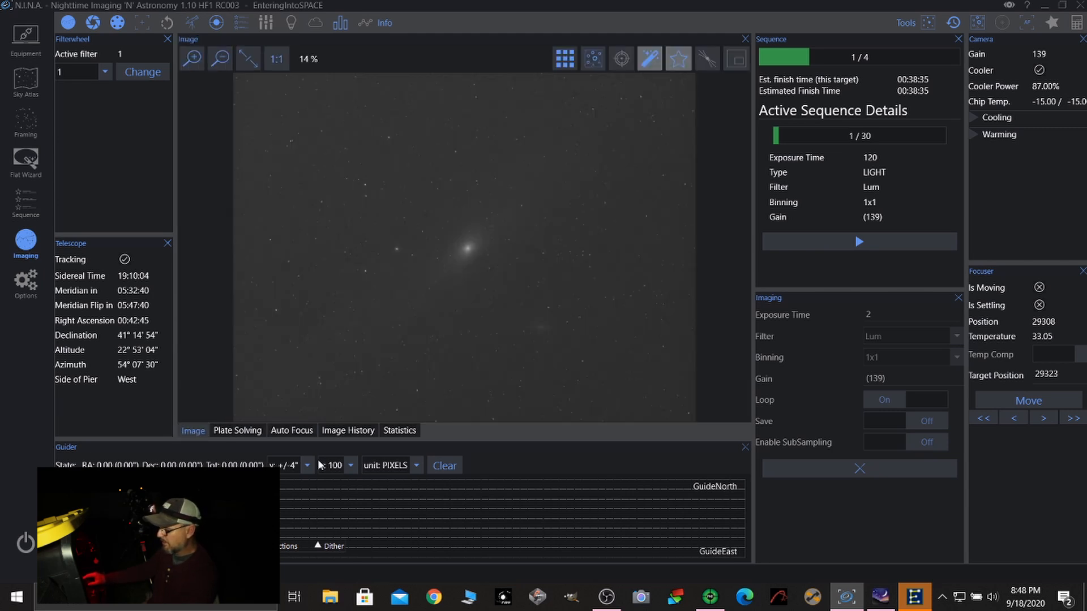
pyautogui.click(711, 597)
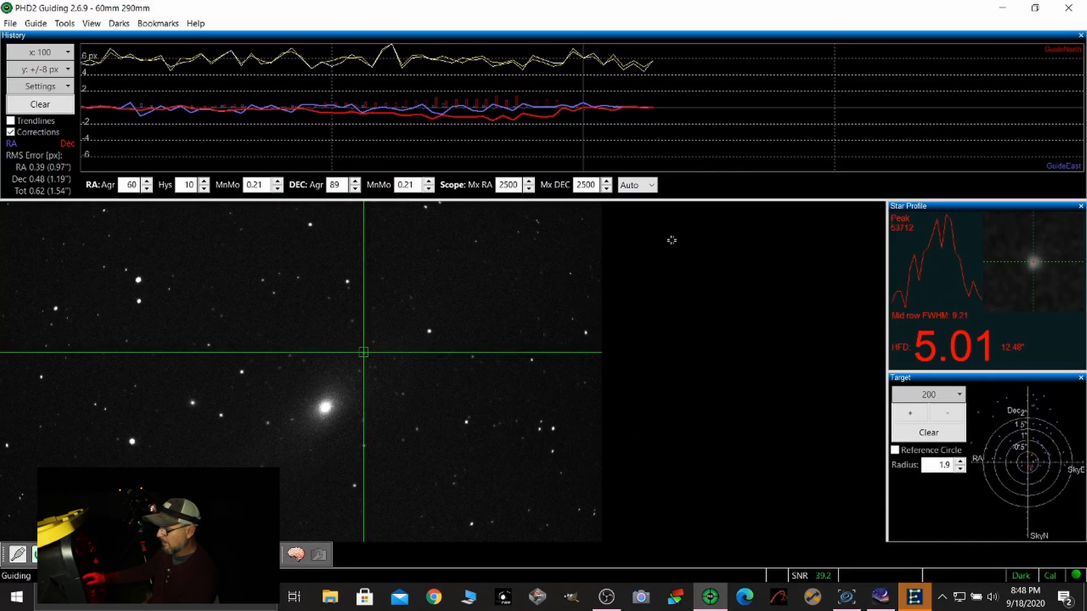
pyautogui.click(1002, 8)
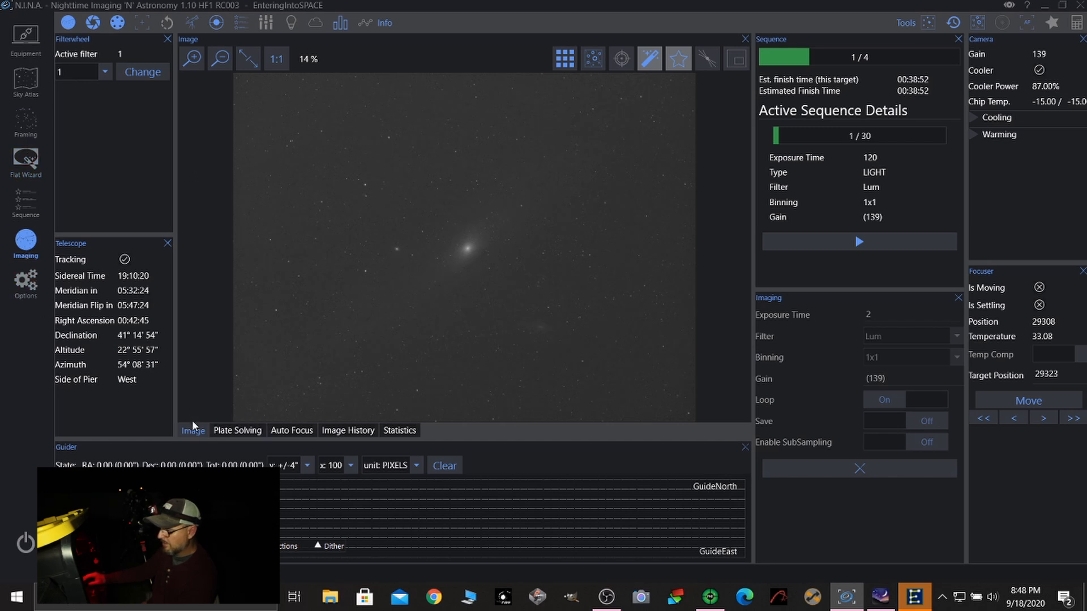
# Step: Remove the unused Target entry from the sequence, keeping only Andromeda Galaxy(1)
pyautogui.click(23, 203)
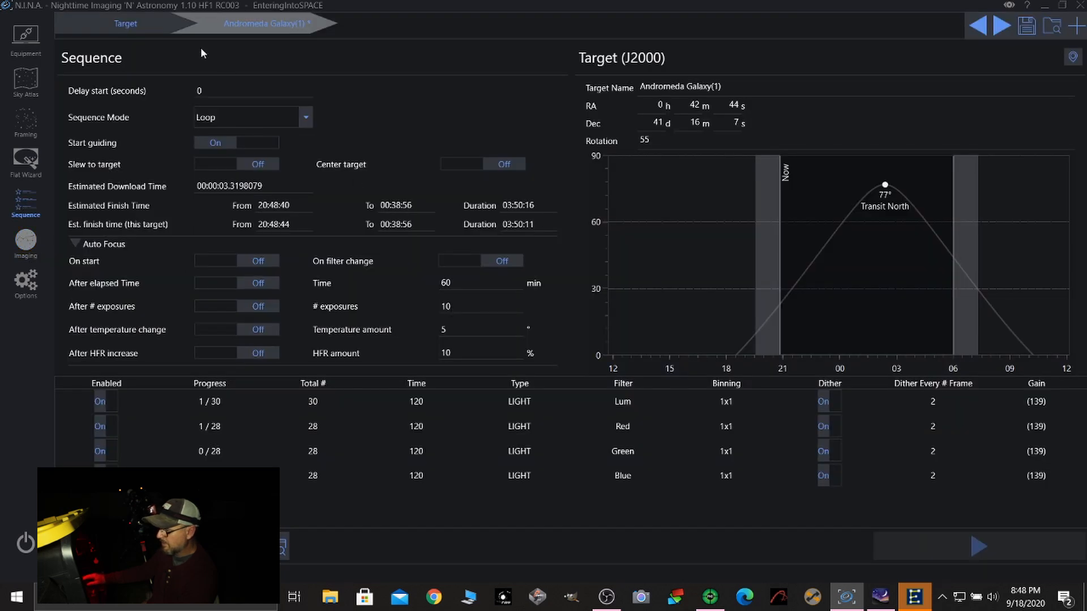
pyautogui.click(159, 24)
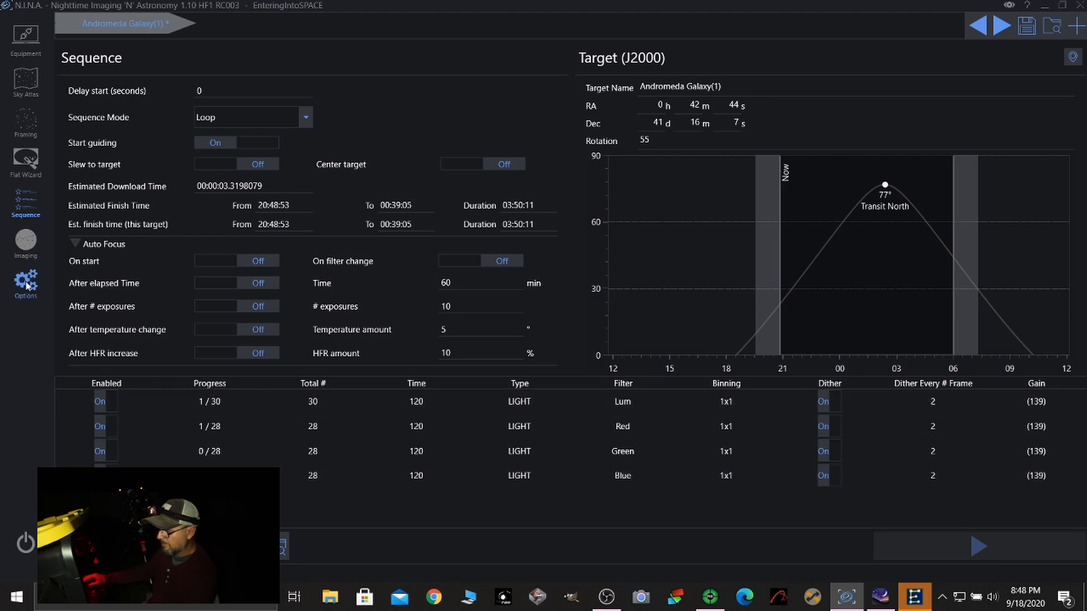
# Step: Stop the looping 2-second exposures and return to the Andromeda Galaxy(1) sequence
pyautogui.click(26, 242)
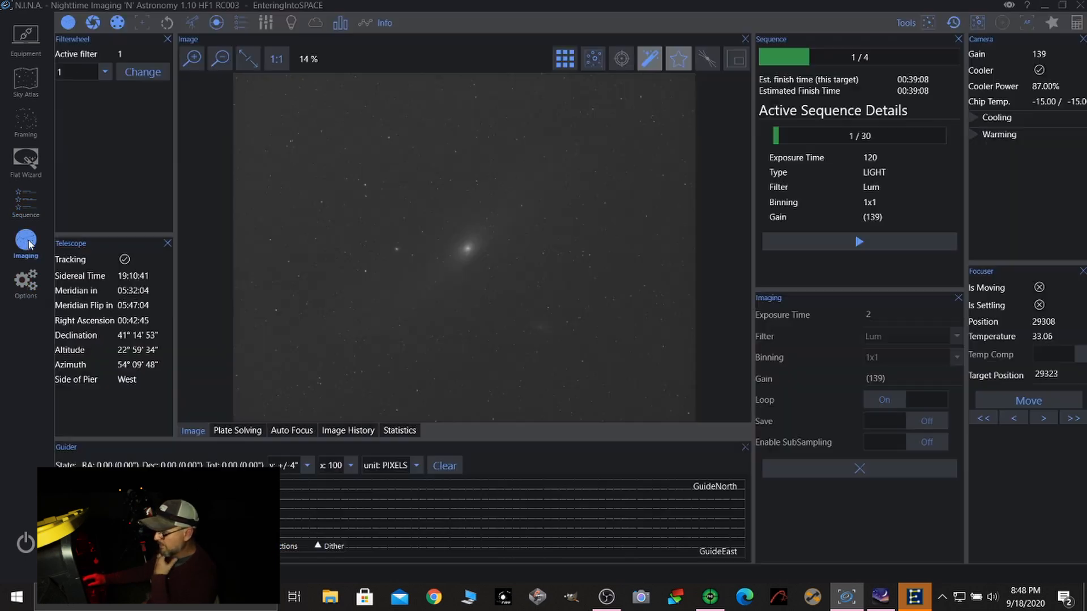
pyautogui.click(862, 467)
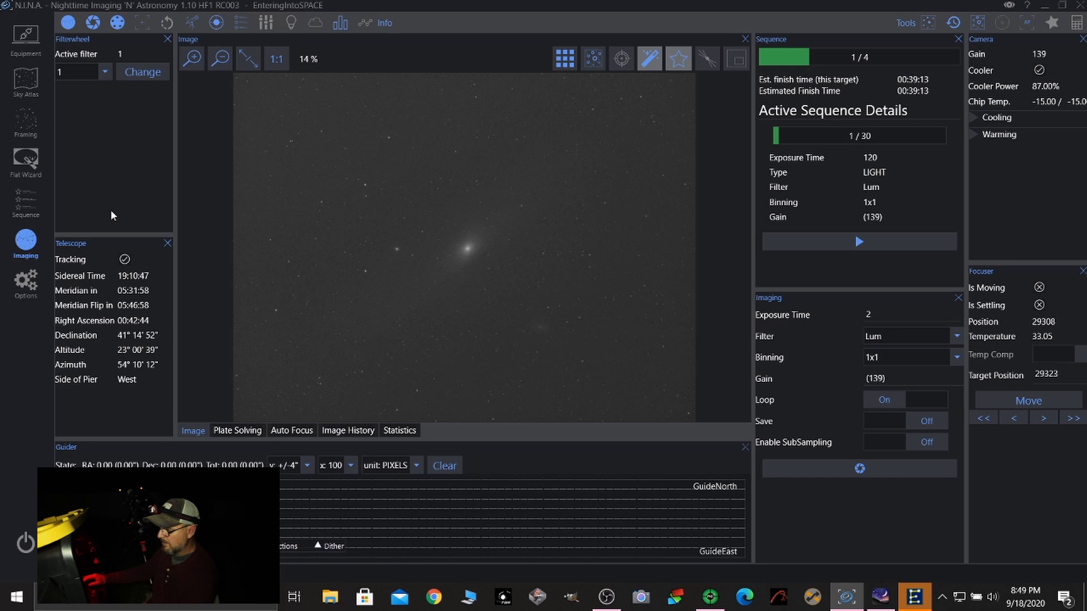
pyautogui.click(24, 210)
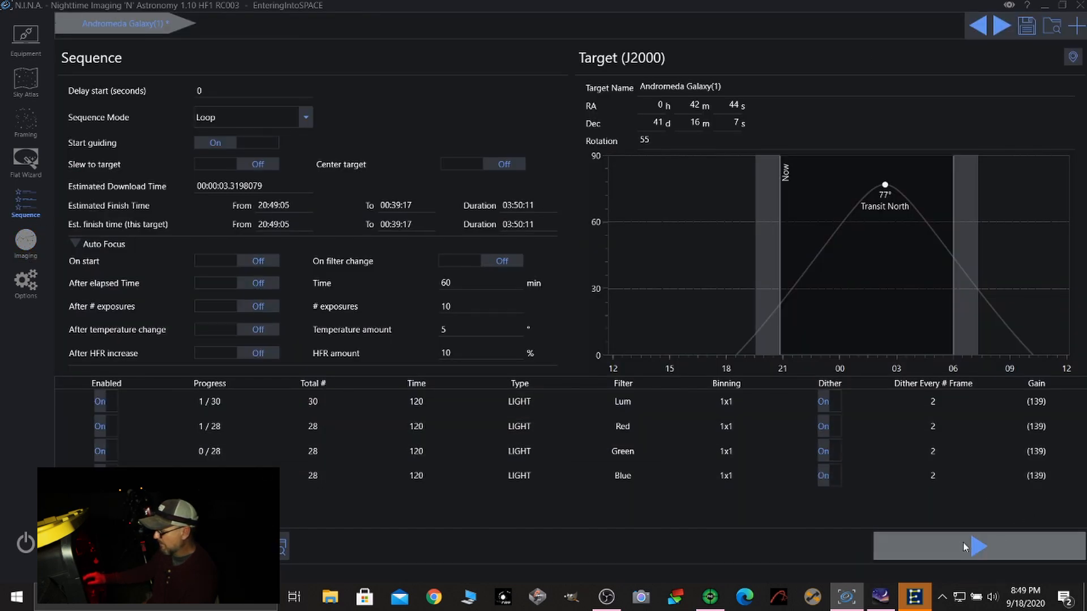
# Step: Start the Andromeda Galaxy(1) sequence, accepting the pre-sequence checklist issues, and bring up the imaging view
pyautogui.click(982, 545)
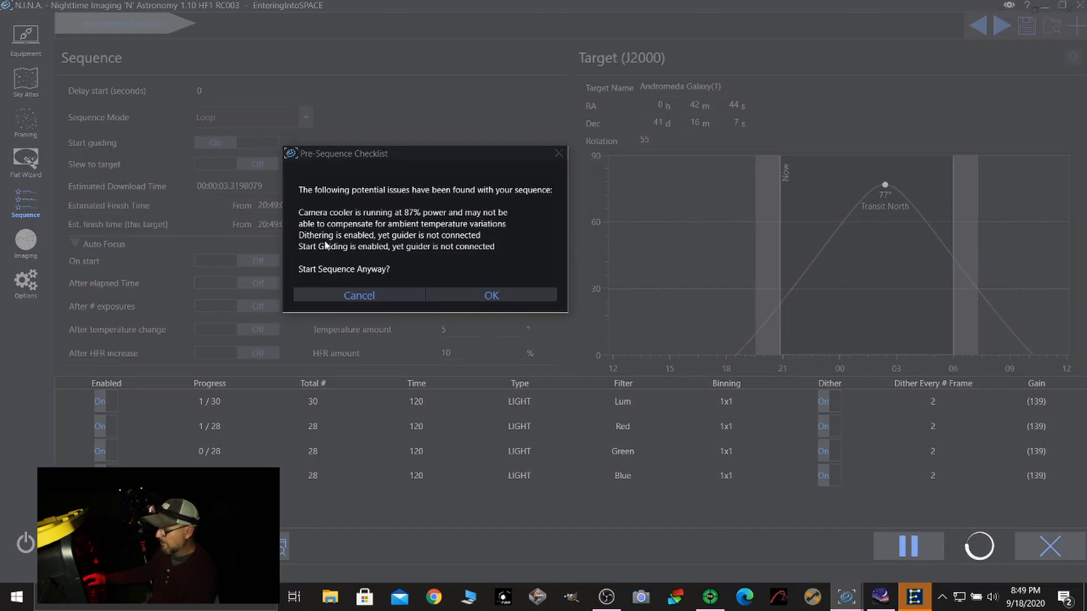
pyautogui.click(474, 295)
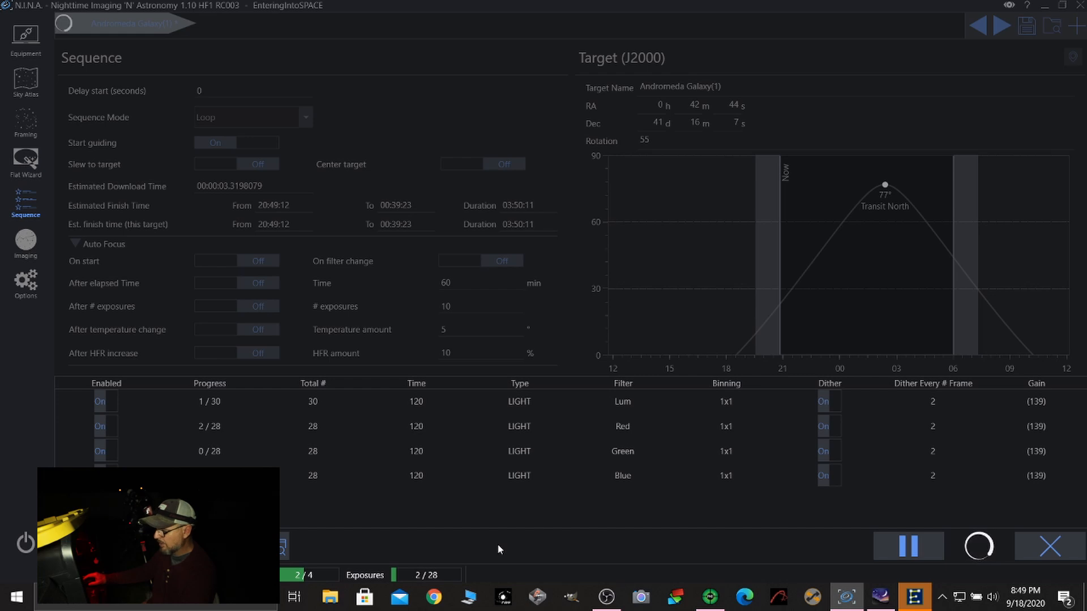
pyautogui.click(25, 249)
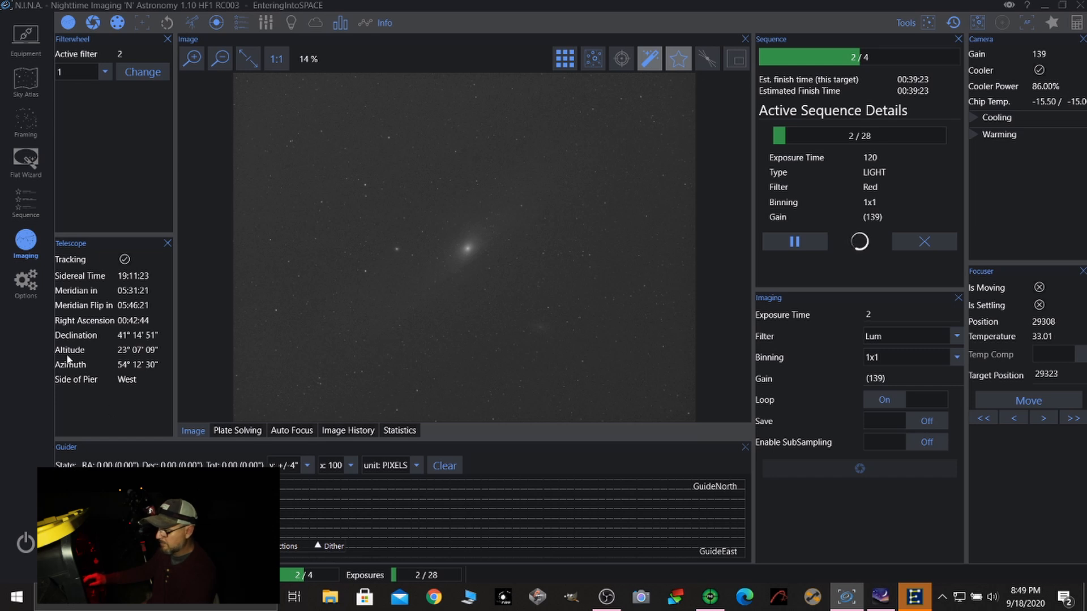
# Step: Connect PHD2 as the guider in the equipment settings
pyautogui.click(25, 35)
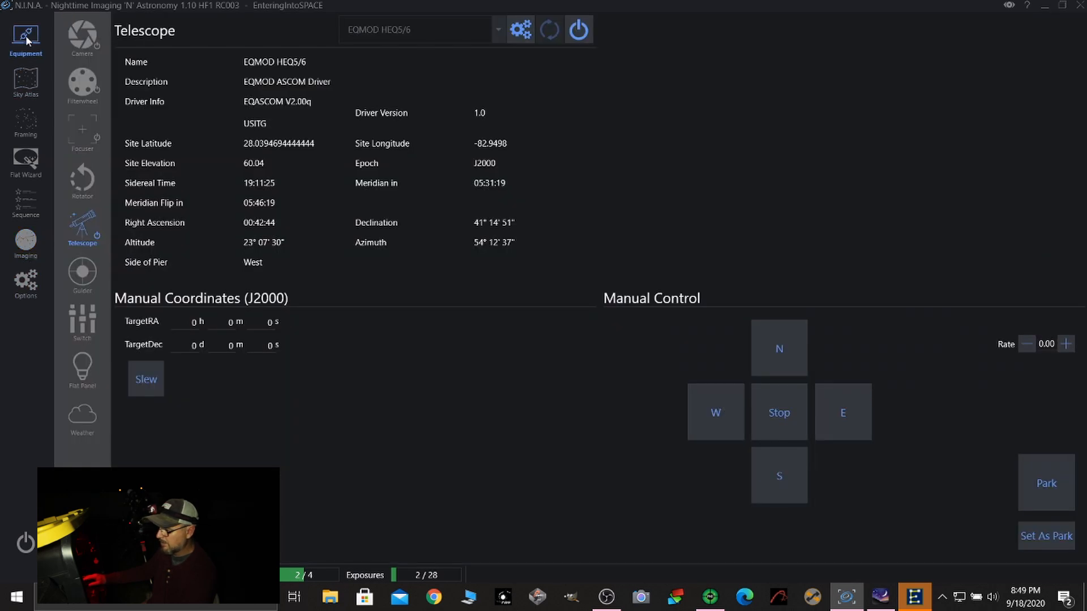
pyautogui.click(87, 268)
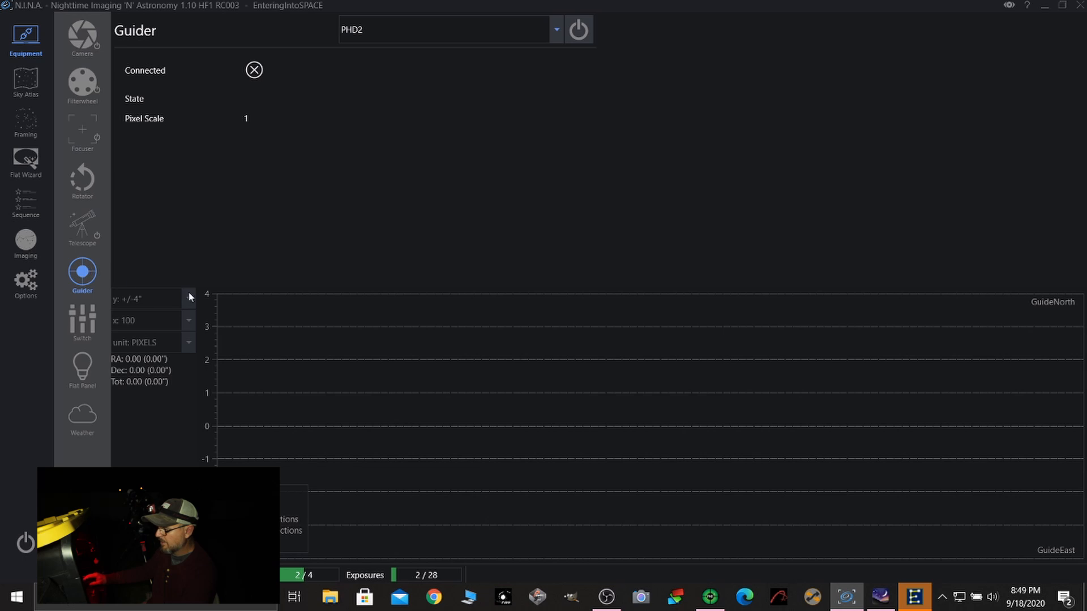
pyautogui.click(579, 35)
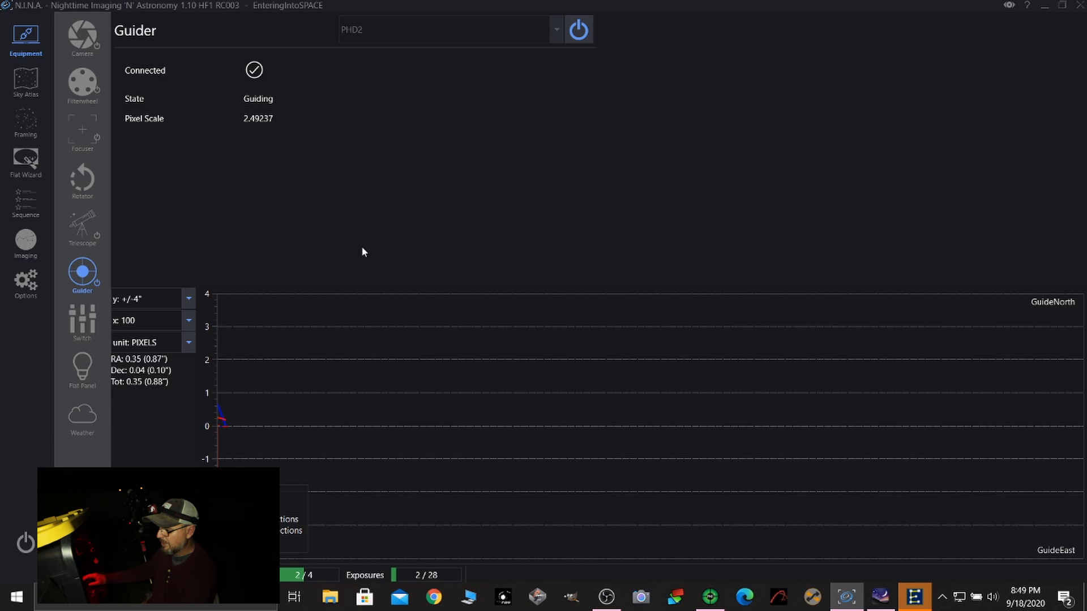
# Step: Check the running sequence's progress and examine the galaxy core, dust lanes and surrounding stars in the latest captured frame
pyautogui.click(26, 241)
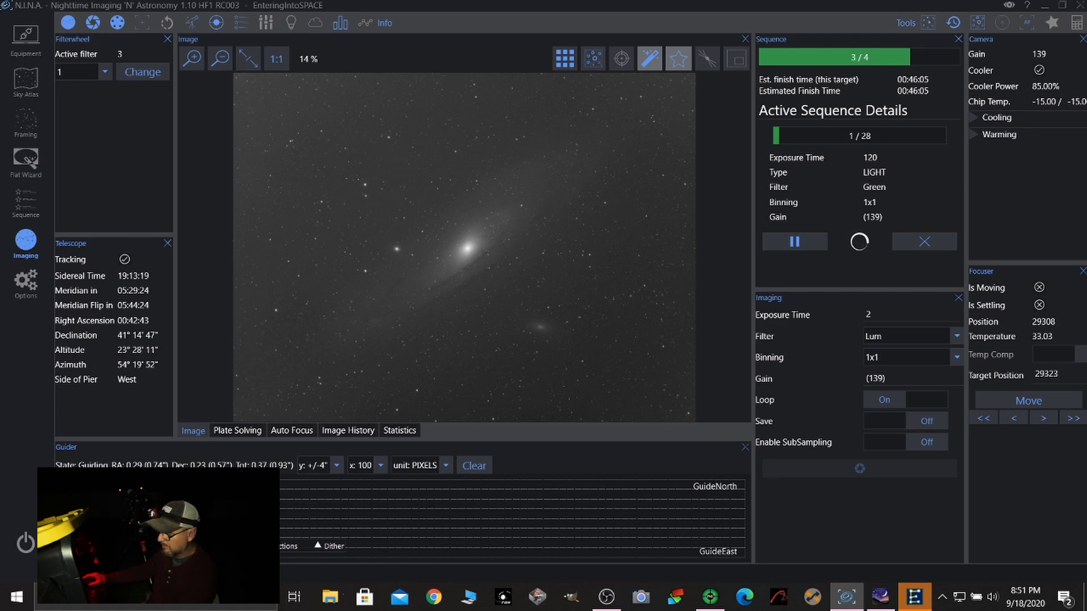
pyautogui.click(33, 212)
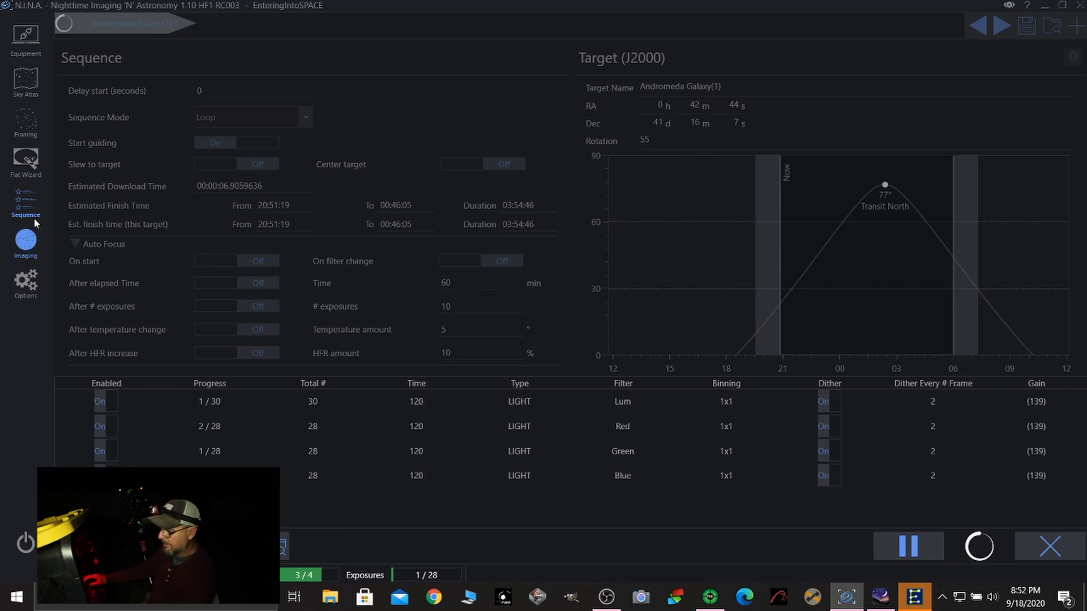
pyautogui.click(26, 244)
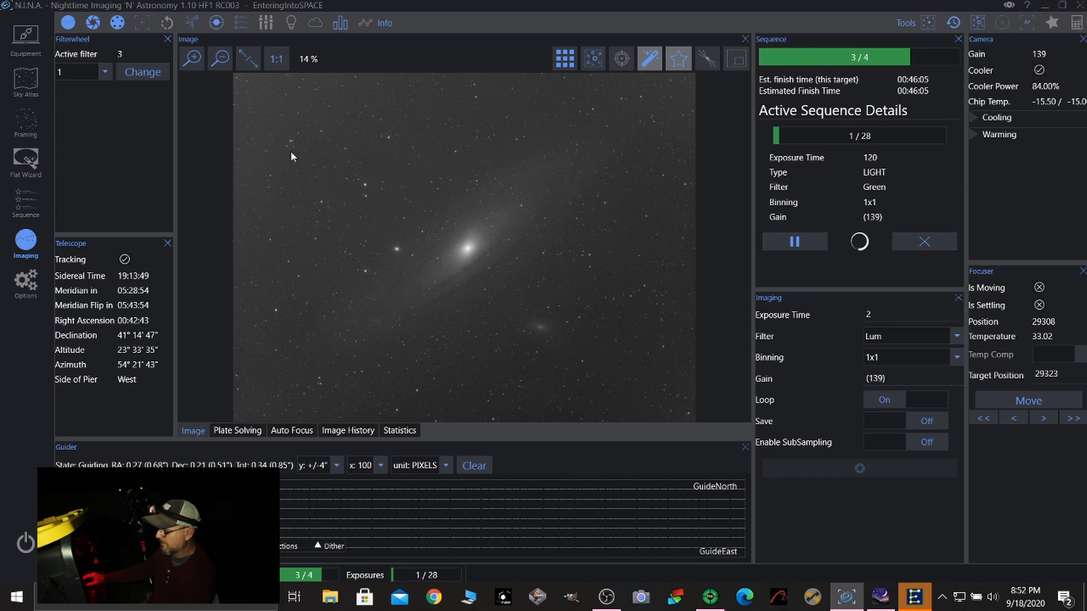
pyautogui.scroll(3, 365, 162)
pyautogui.scroll(1, 475, 280)
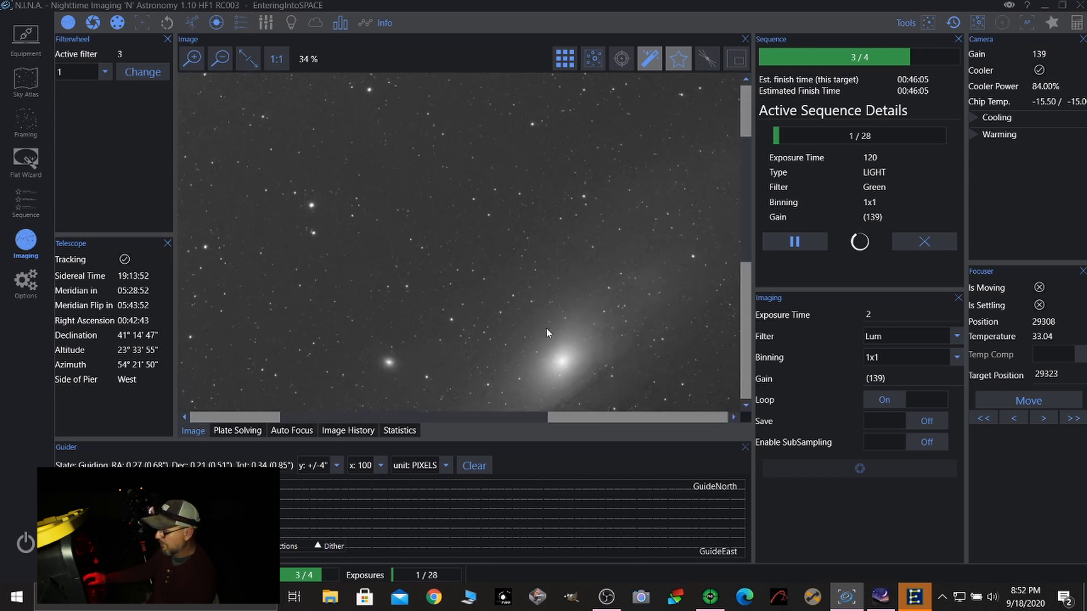
pyautogui.moveTo(546, 328); pyautogui.dragTo(463, 197)
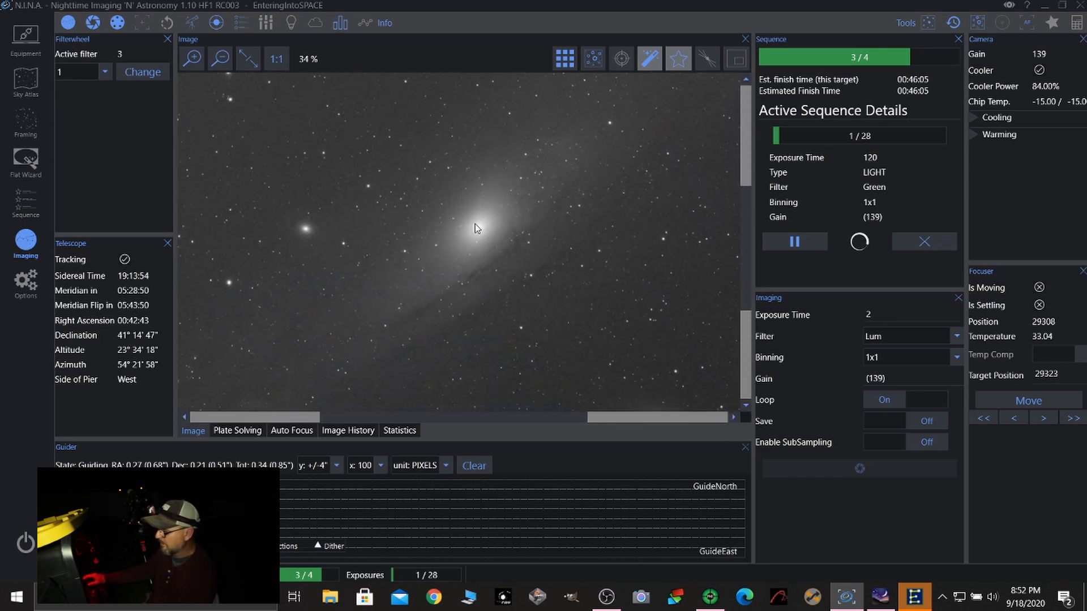
pyautogui.scroll(1, 474, 223)
pyautogui.scroll(1, 531, 222)
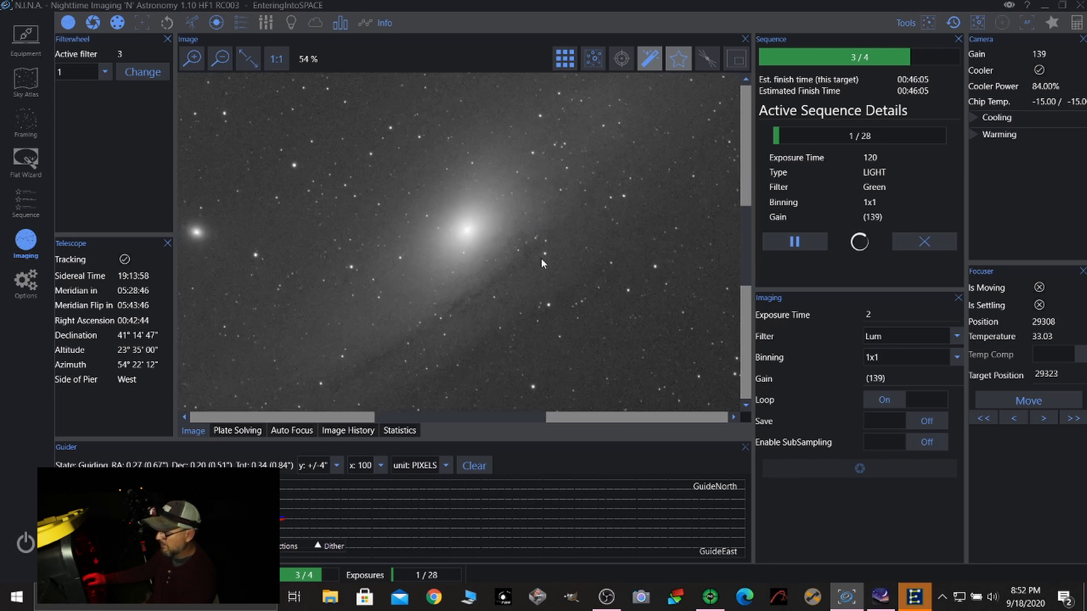
pyautogui.scroll(-4, 550, 242)
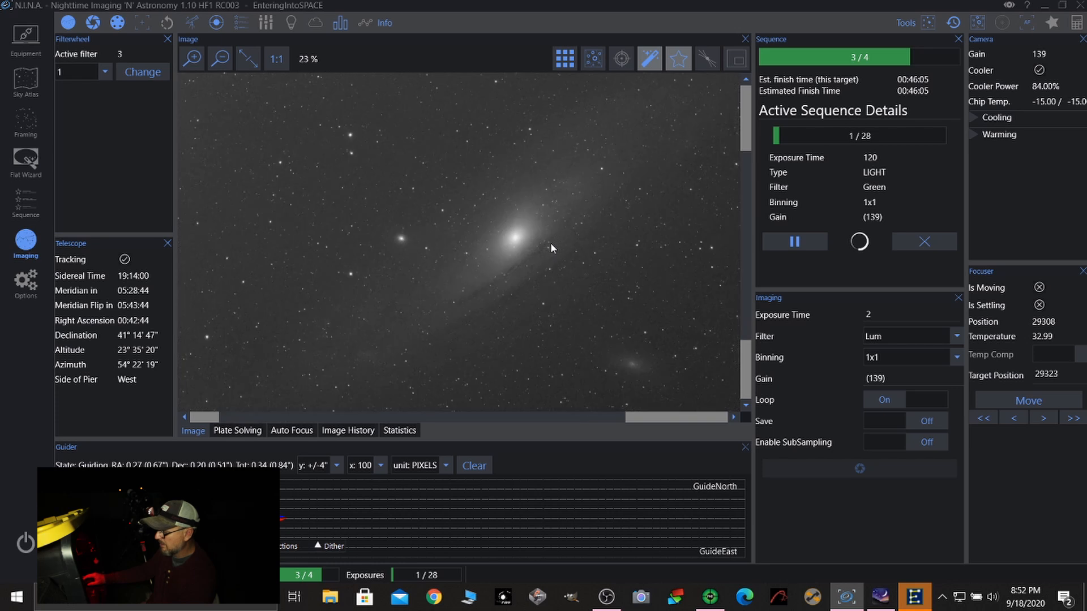
pyautogui.moveTo(616, 277); pyautogui.dragTo(575, 242)
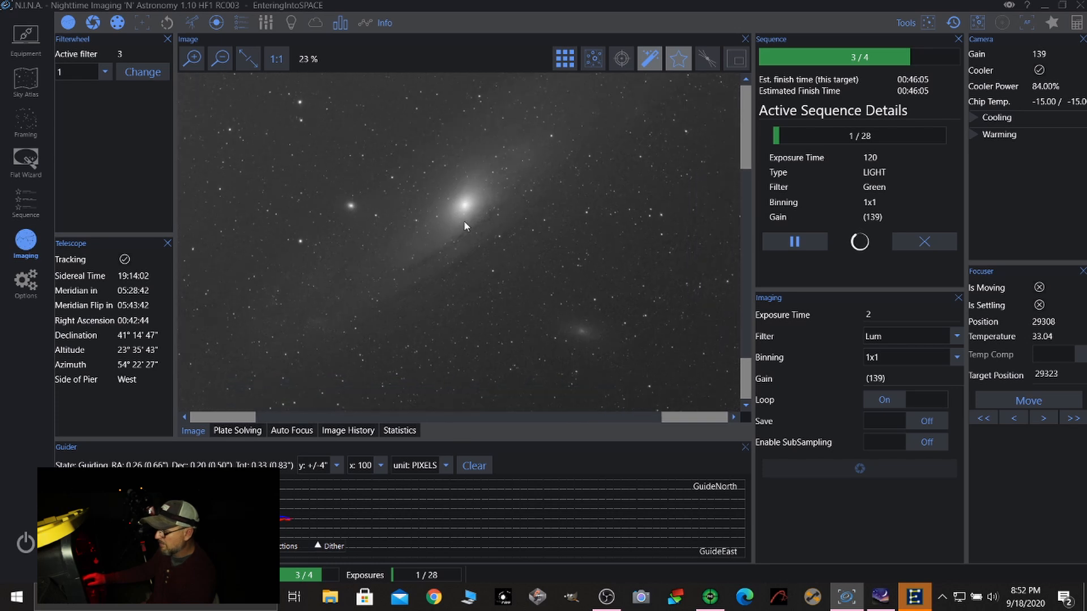
pyautogui.scroll(-2, 463, 222)
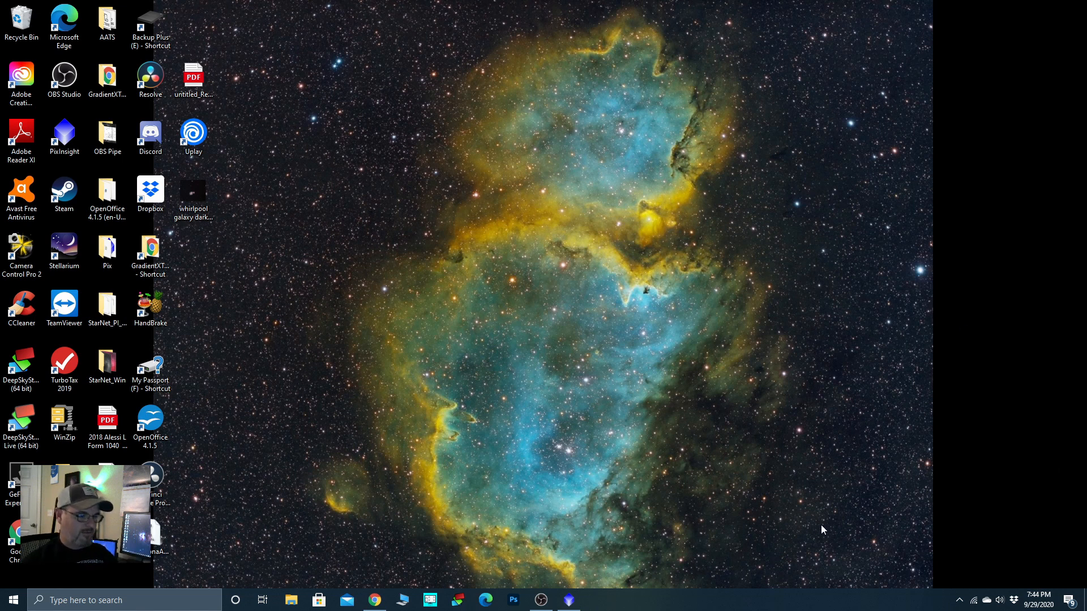
# Step: Switch to PixInsight, open the Blink process and place its window clear of the image icons
pyautogui.click(568, 599)
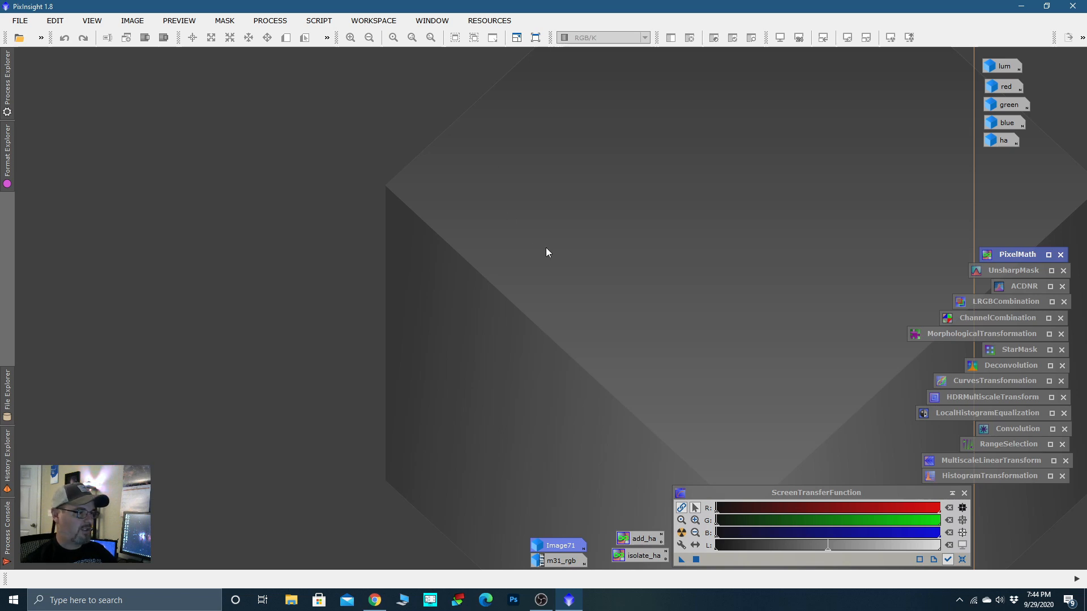
pyautogui.click(274, 23)
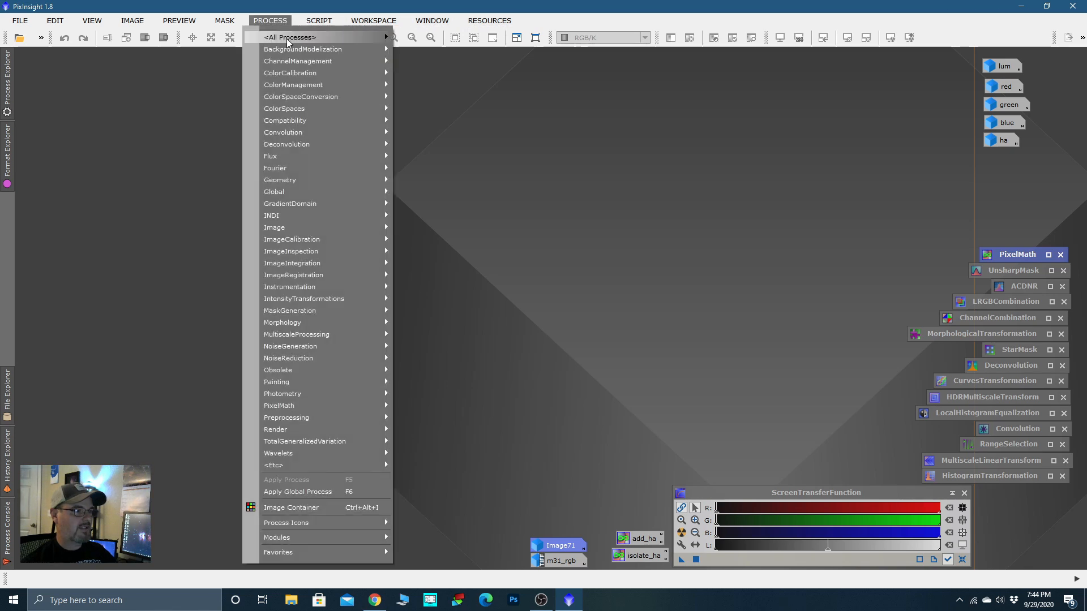
pyautogui.moveTo(288, 42)
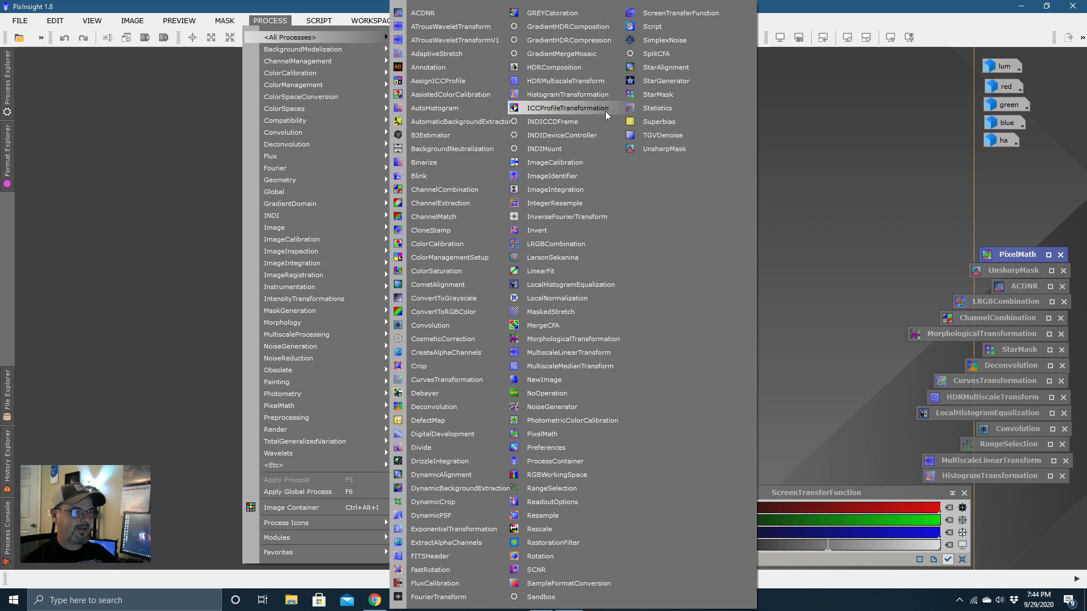
pyautogui.click(437, 176)
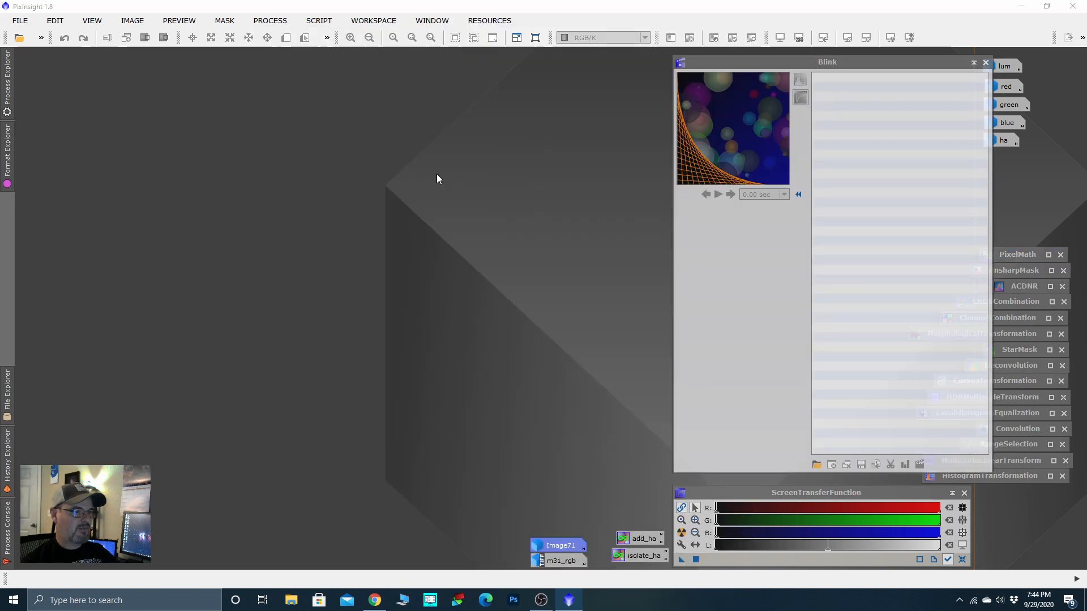
pyautogui.moveTo(886, 64); pyautogui.dragTo(861, 58)
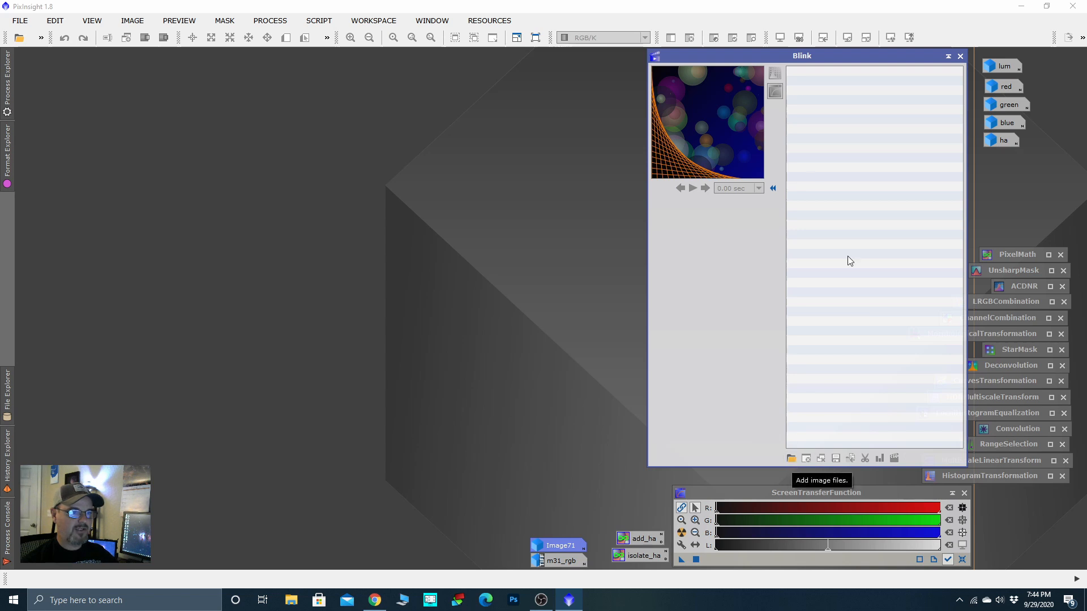
# Step: Start adding image files to Blink and browse to the Lum folder in 1600mm pro > Andromeda Galaxy > 9-11 LRGB Lights M31
pyautogui.click(791, 461)
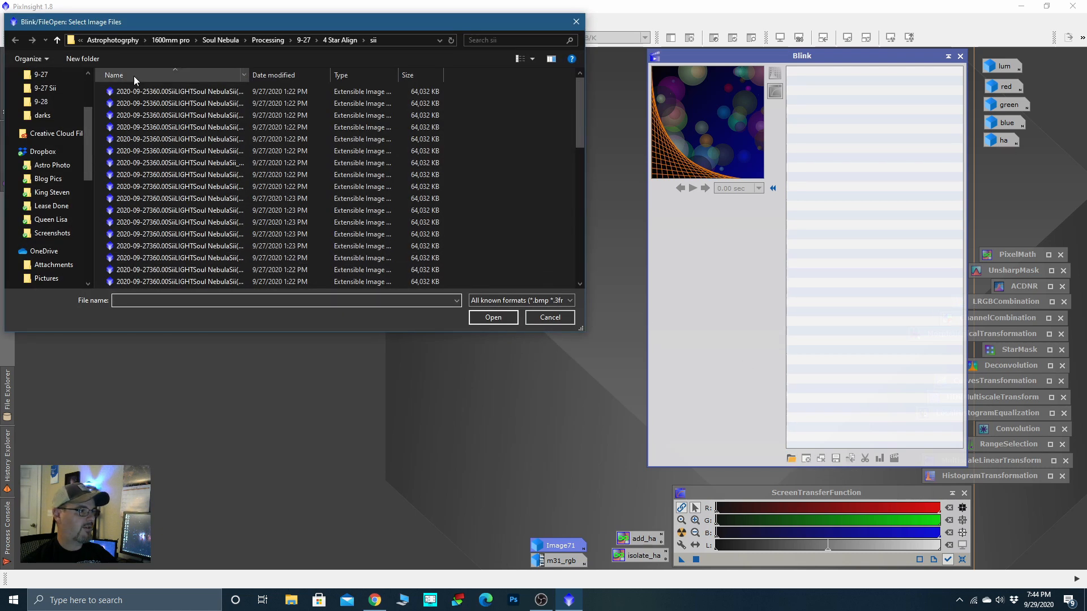
pyautogui.click(59, 46)
pyautogui.click(58, 42)
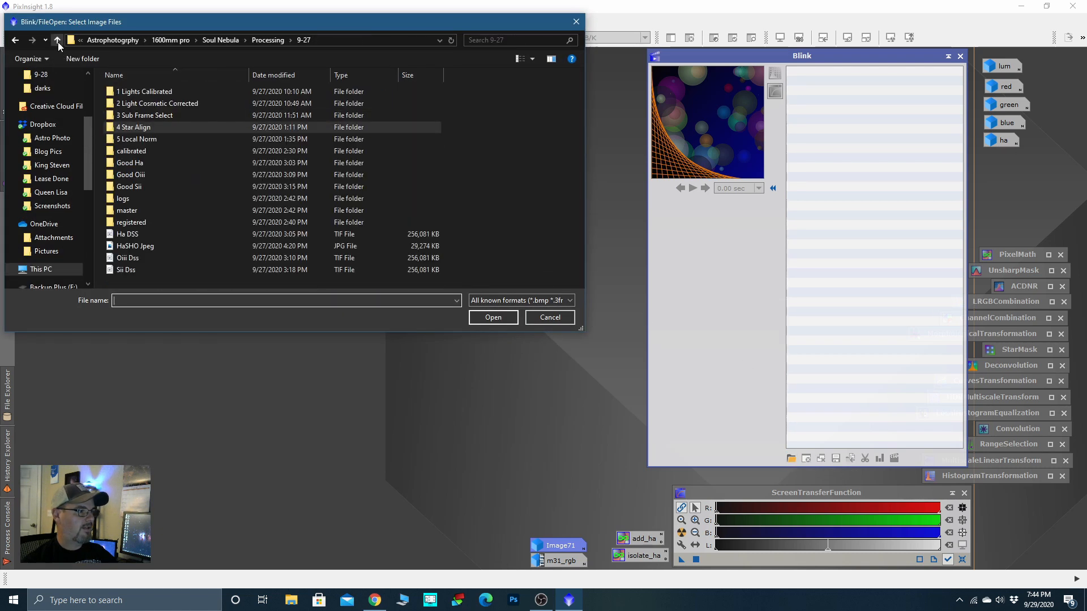
pyautogui.click(57, 42)
pyautogui.click(57, 42)
pyautogui.click(58, 42)
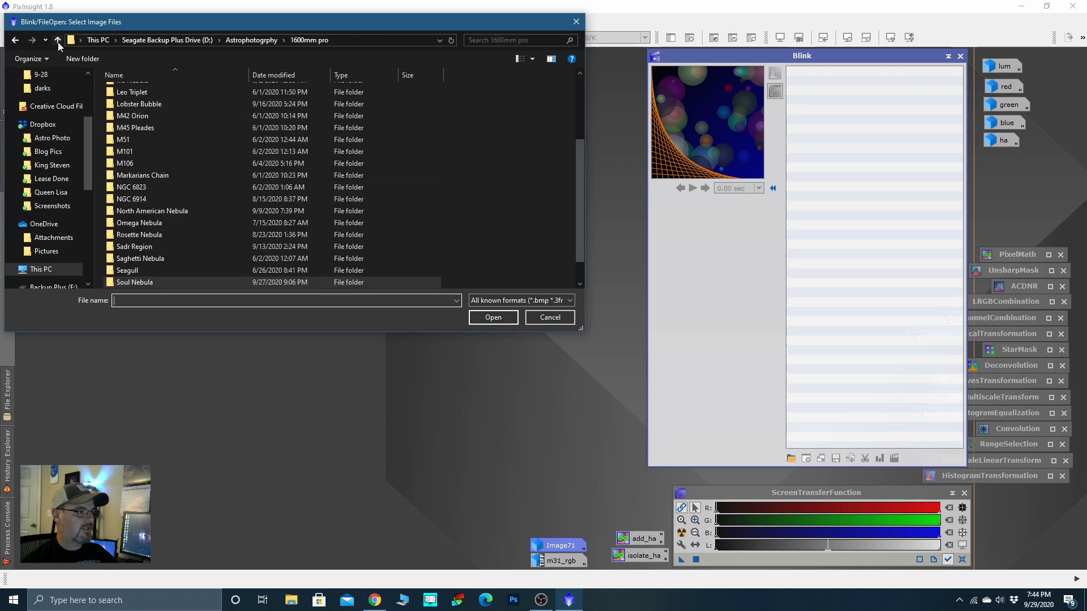
pyautogui.scroll(3, 144, 162)
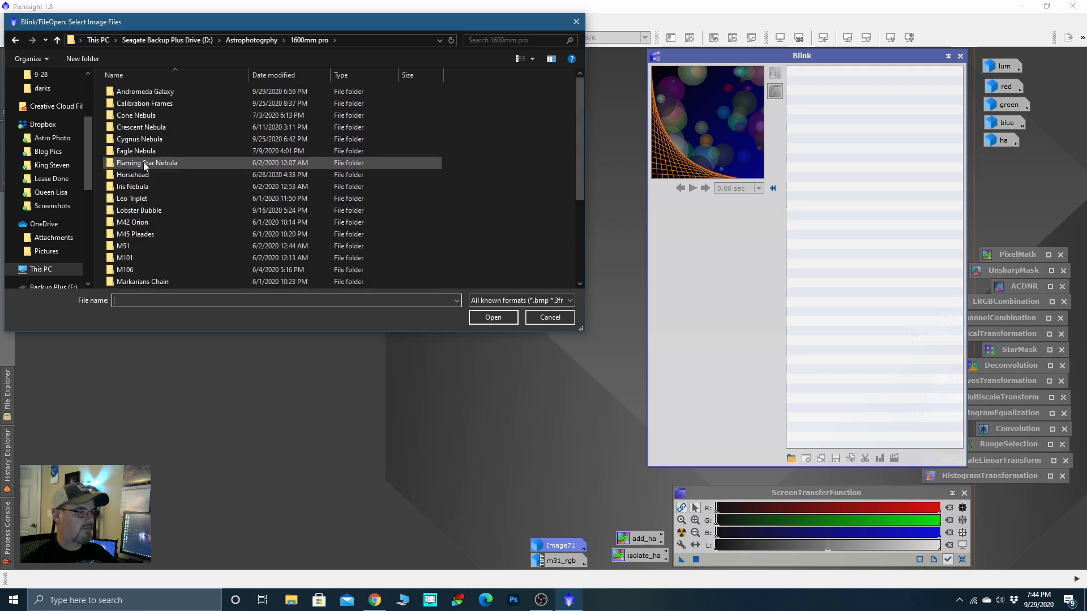
pyautogui.doubleClick(148, 94)
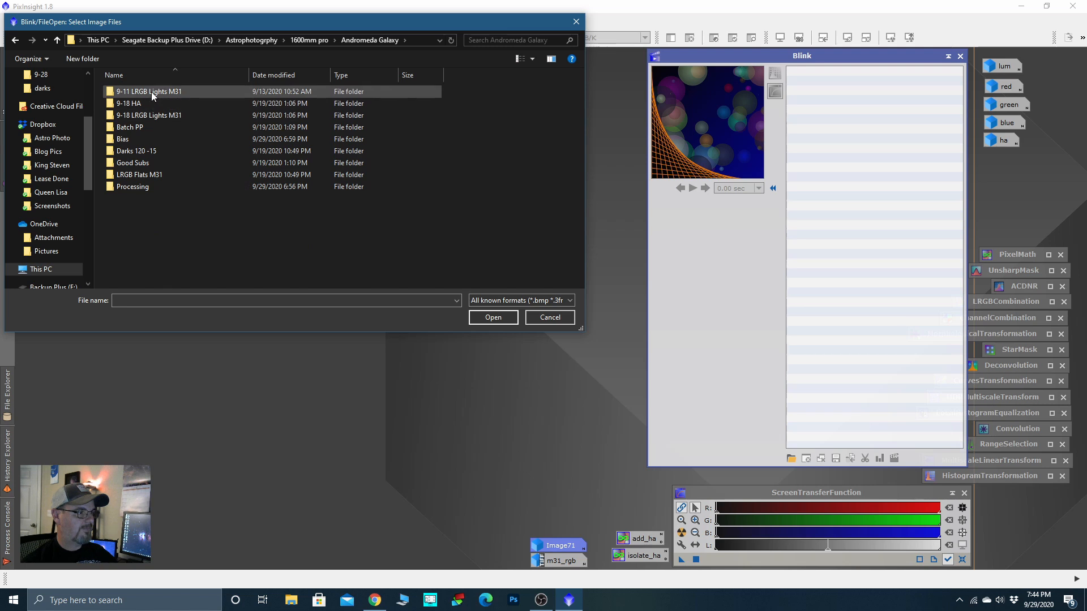
pyautogui.doubleClick(151, 94)
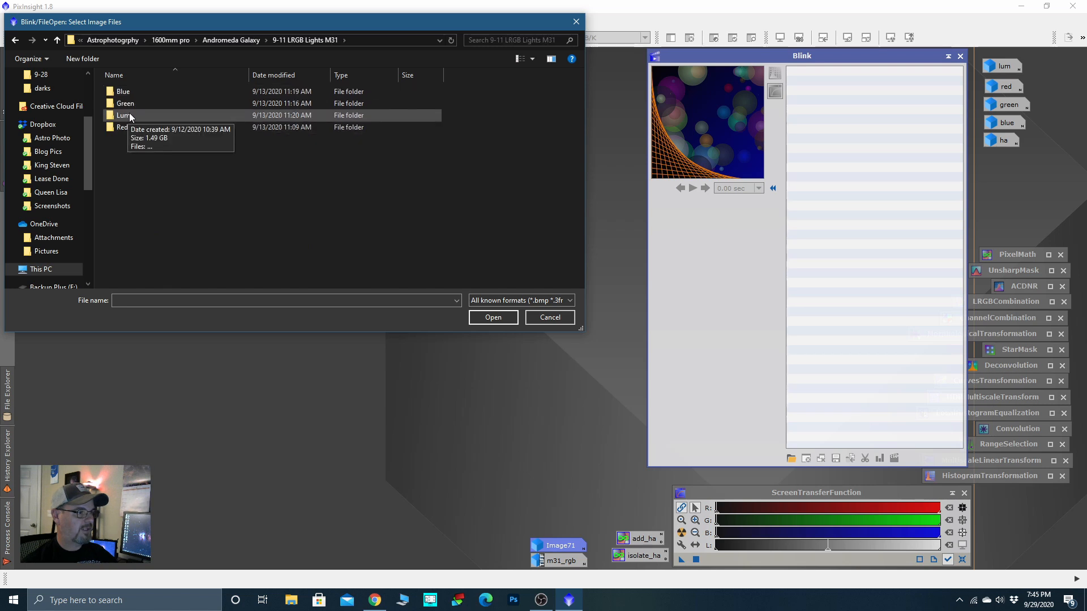
pyautogui.doubleClick(136, 116)
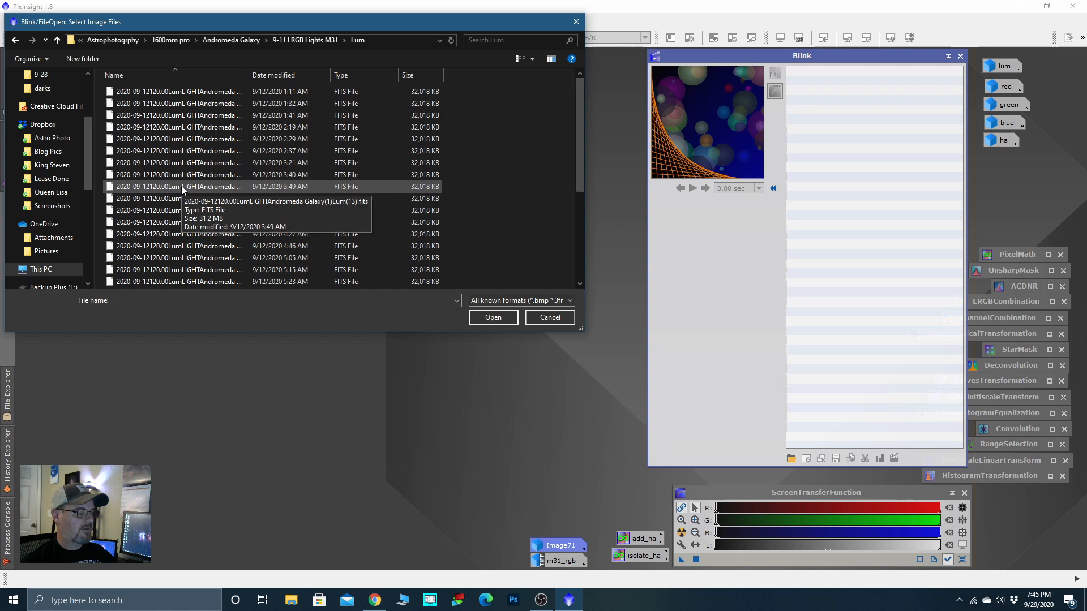
# Step: Load all the luminance FITS files from the Lum folder into Blink
pyautogui.click(178, 92)
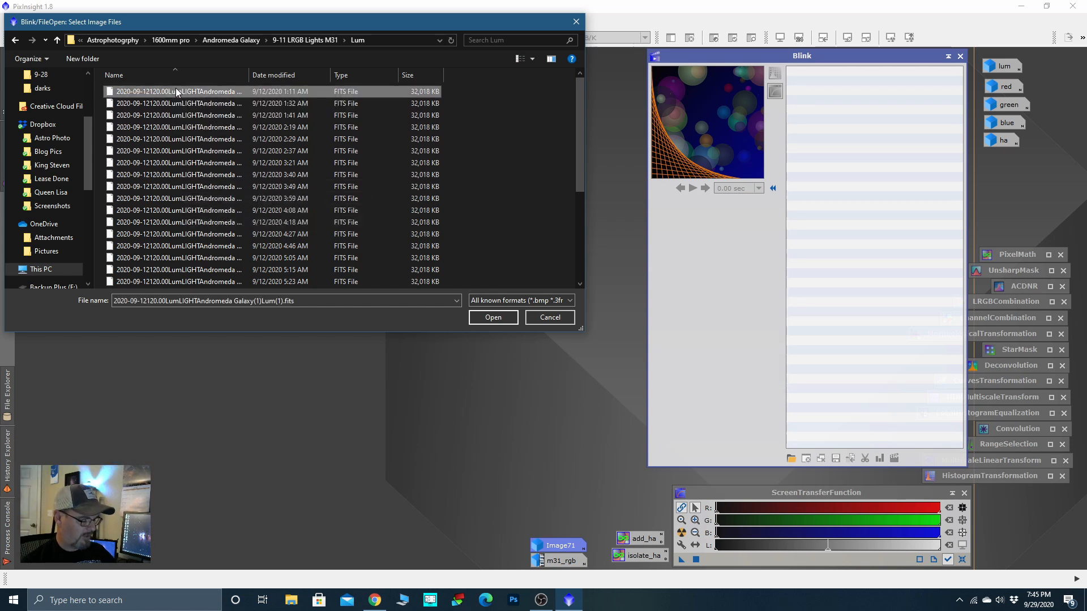
pyautogui.hotkey('ctrl', 'a')
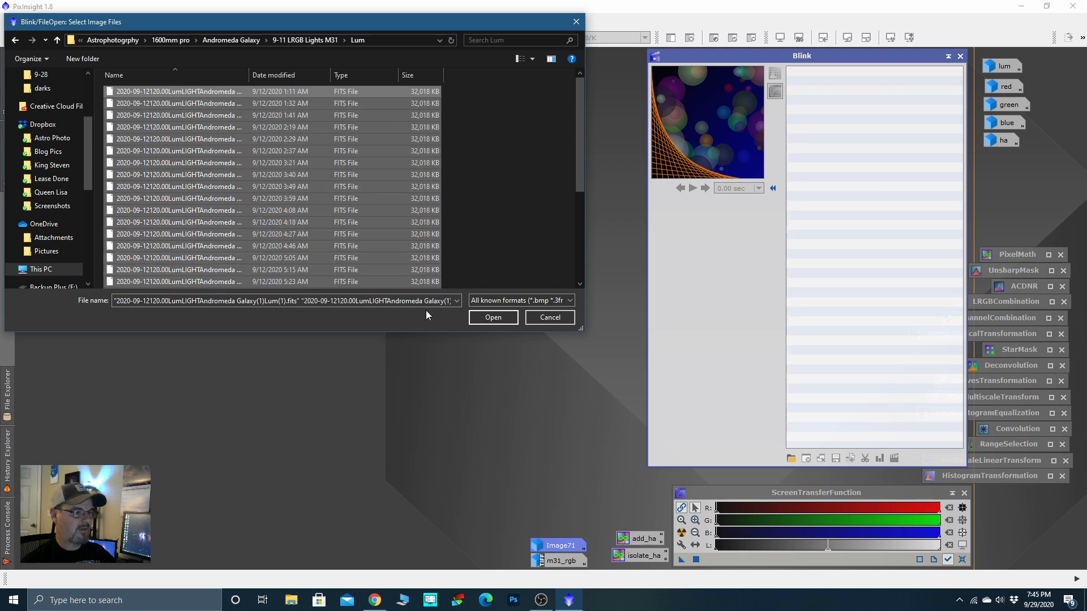
pyautogui.click(478, 317)
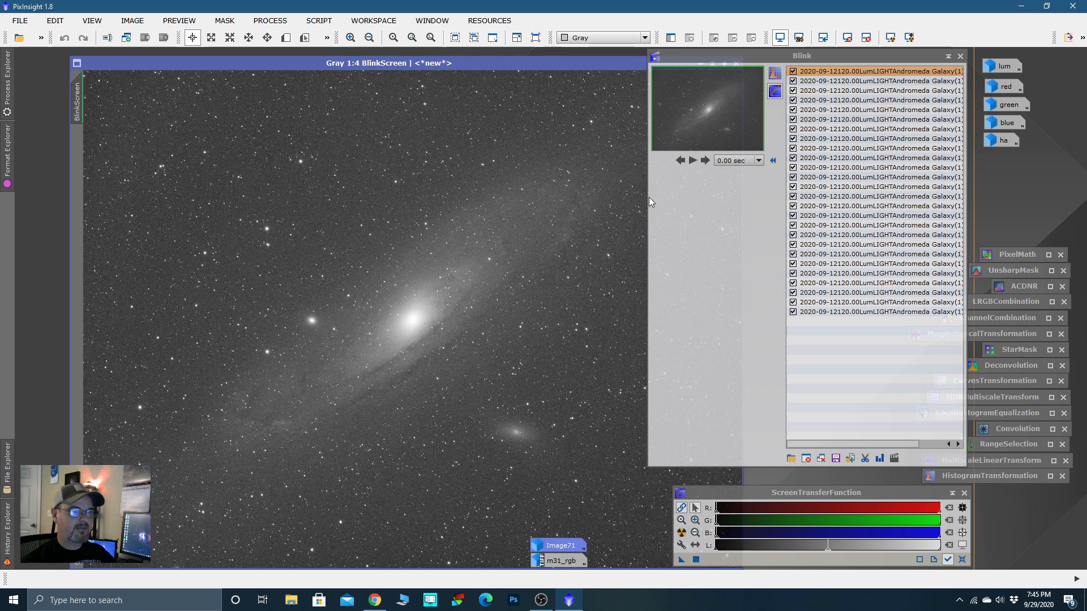
# Step: Arrange the BlinkScreen image beside the Blink window and set the blink delay to 0.20 sec
pyautogui.moveTo(338, 64); pyautogui.dragTo(303, 62)
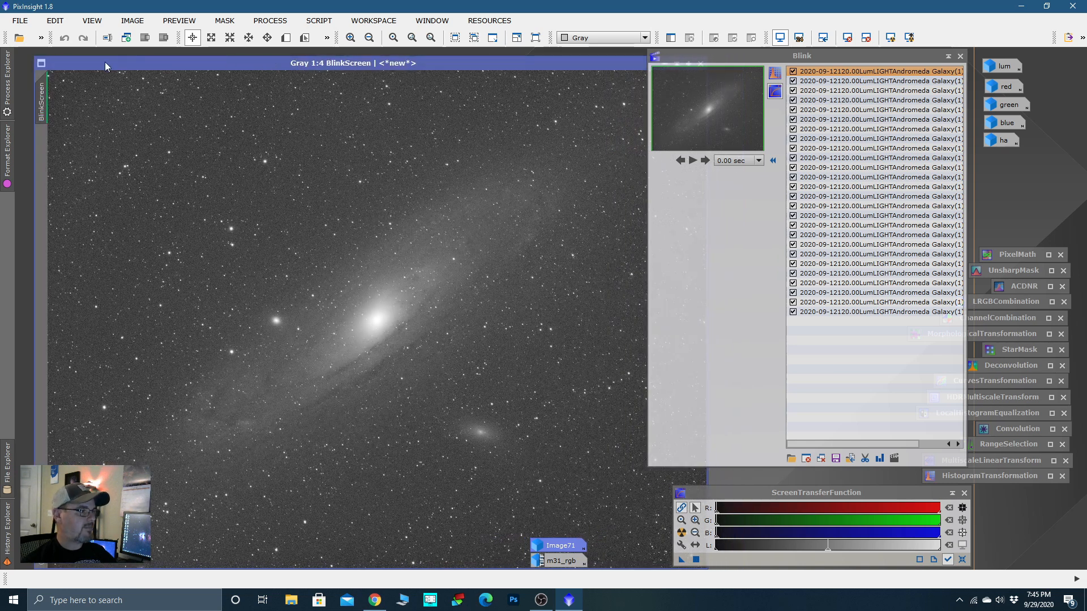
pyautogui.moveTo(212, 64)
pyautogui.mouseDown()
pyautogui.moveTo(270, 111)
pyautogui.moveTo(202, 70)
pyautogui.mouseUp()
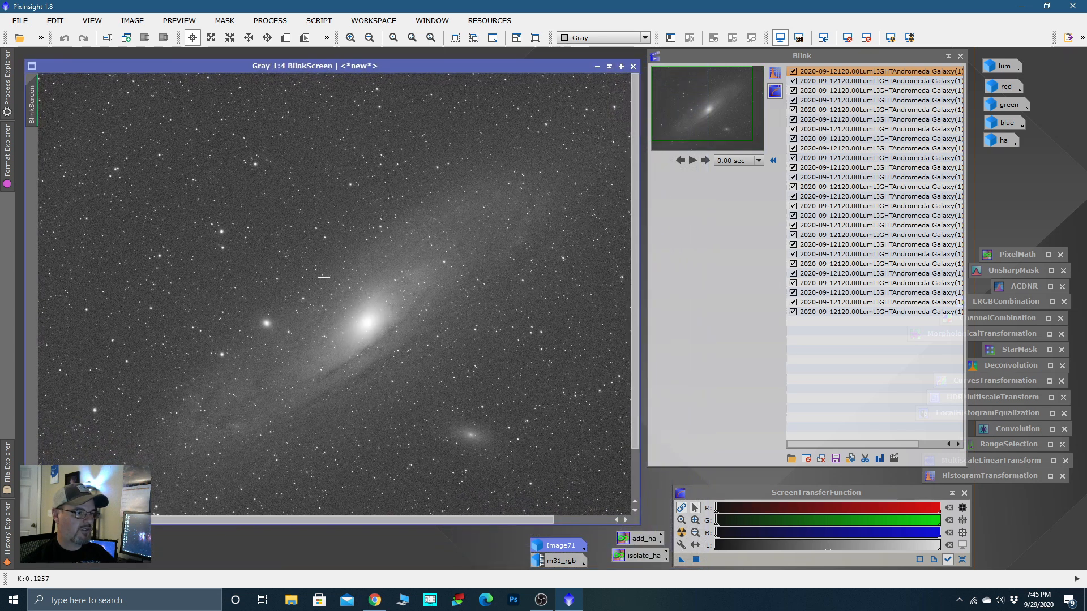
pyautogui.scroll(-1, 374, 307)
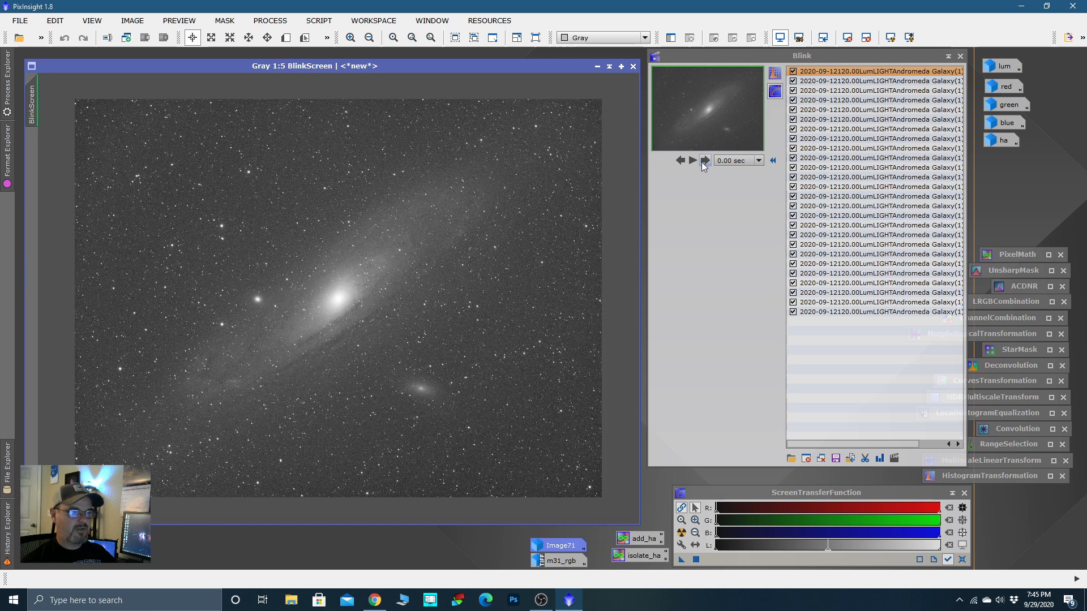
pyautogui.click(758, 161)
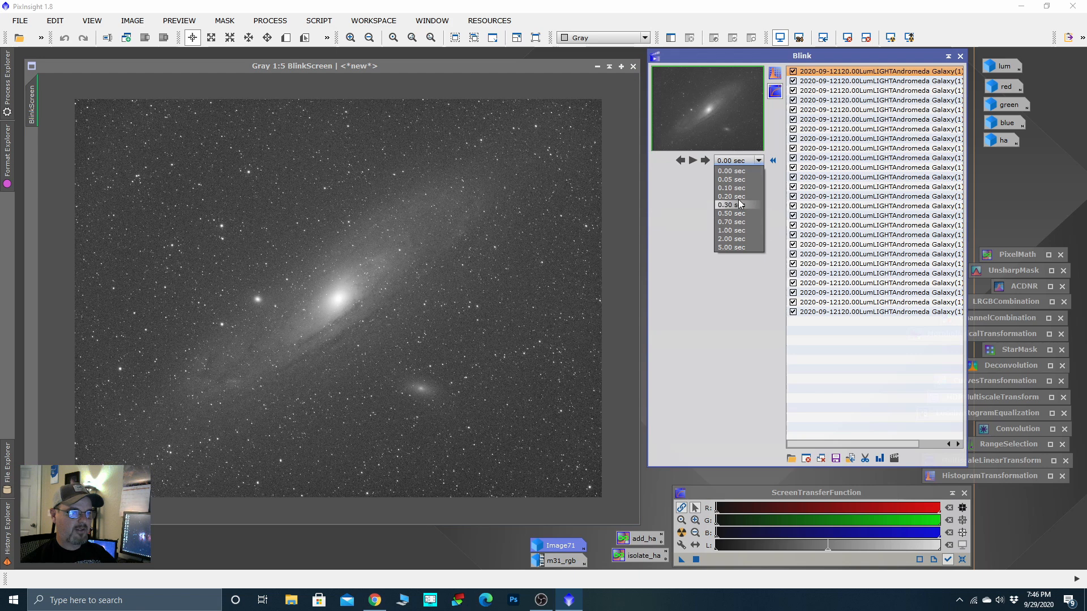
pyautogui.click(740, 196)
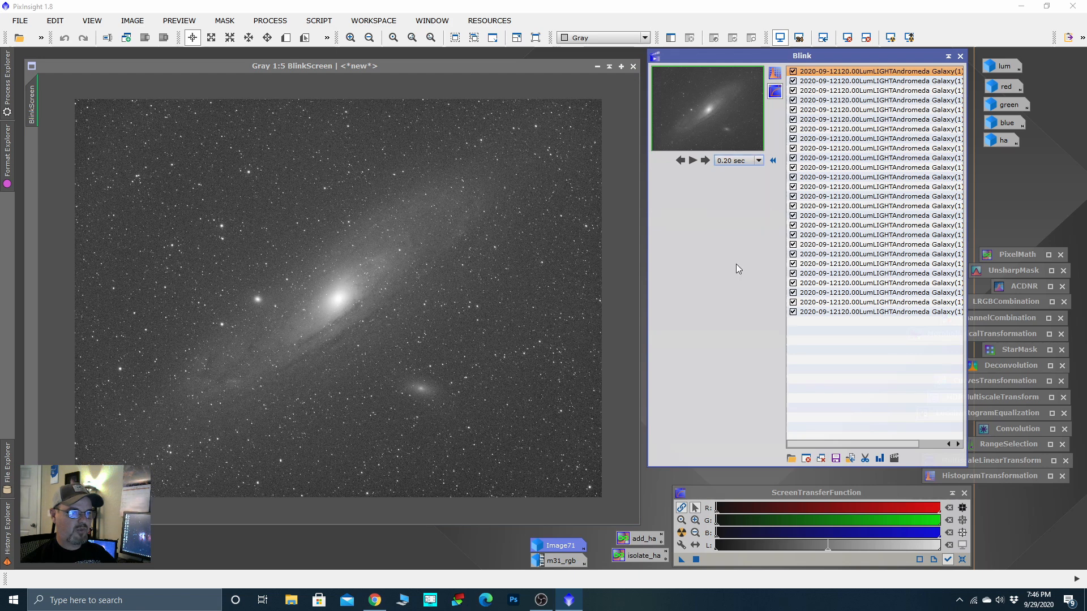
# Step: Play the blink animation of the luminance frames, stop it and return to the first frame
pyautogui.click(692, 164)
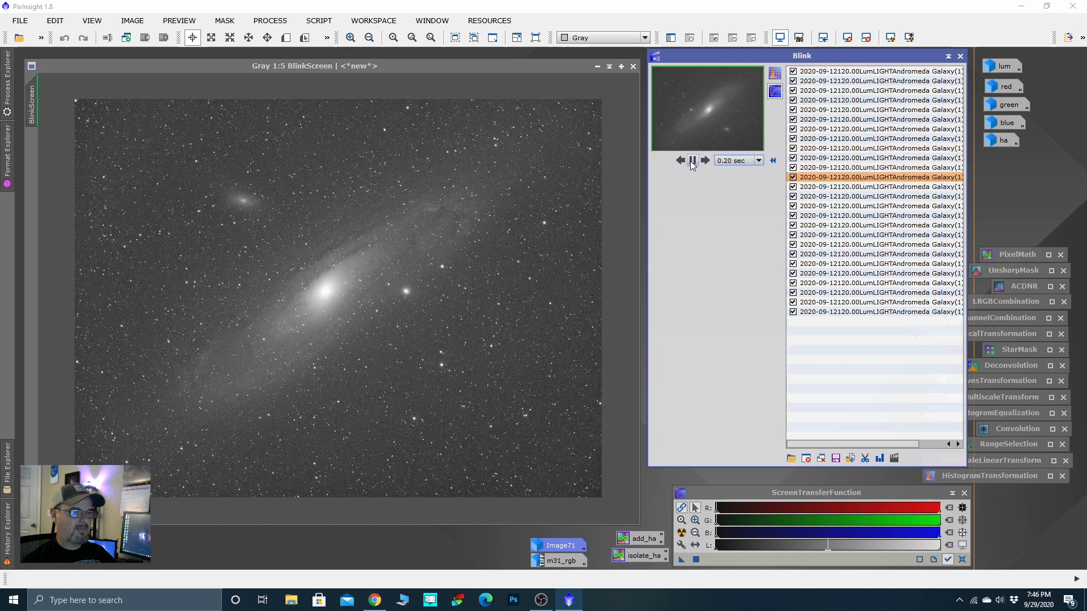
pyautogui.click(692, 161)
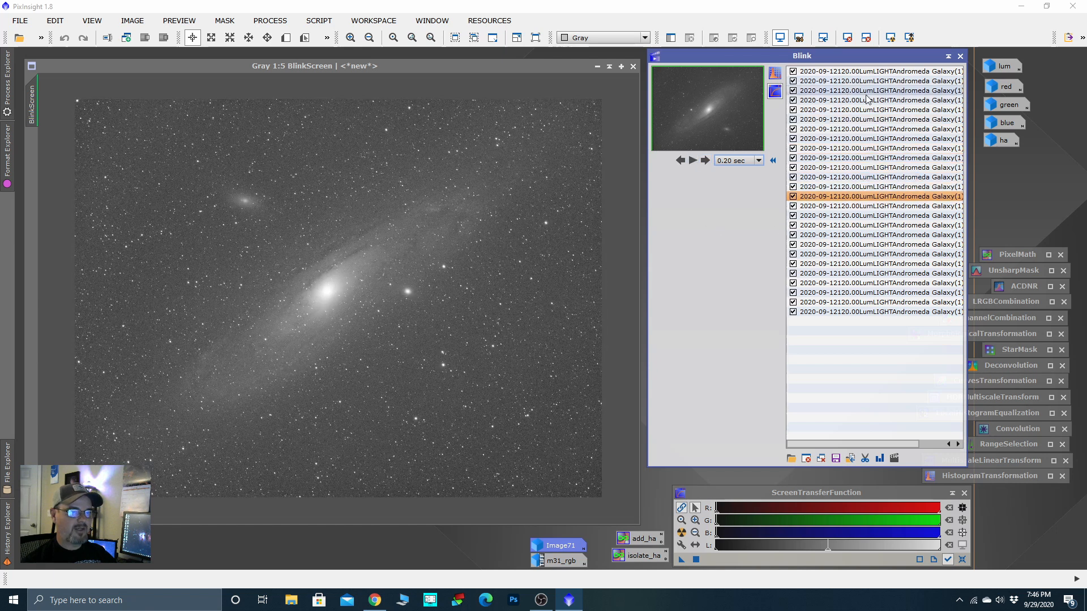
pyautogui.press('Up')
pyautogui.click(860, 71)
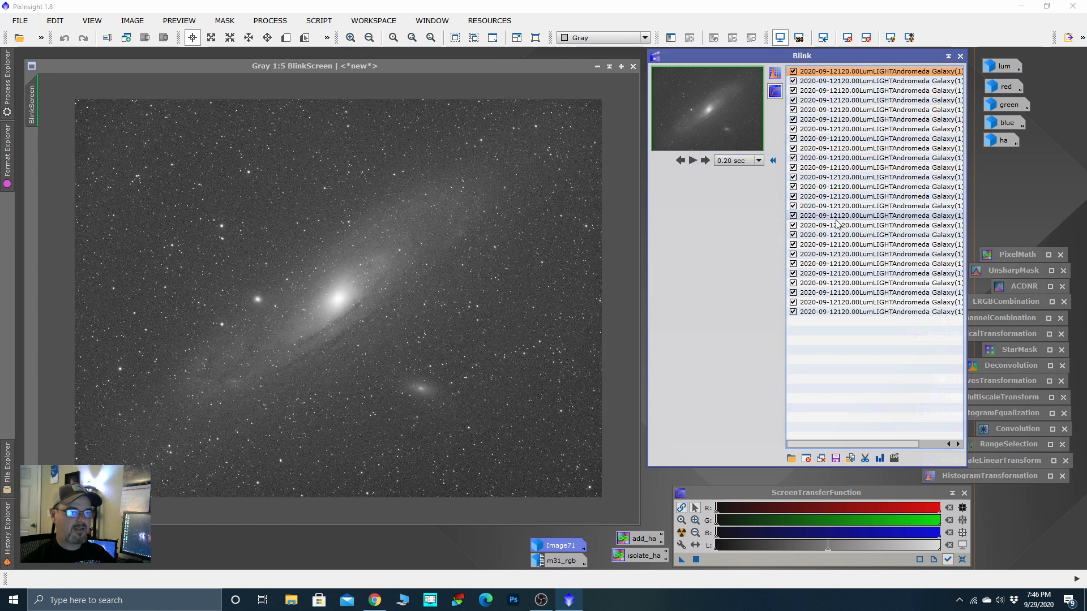
# Step: Step back and forth through the first few luminance frames to compare their framing and background
pyautogui.press('Down')
pyautogui.press('Down')
pyautogui.press('Down')
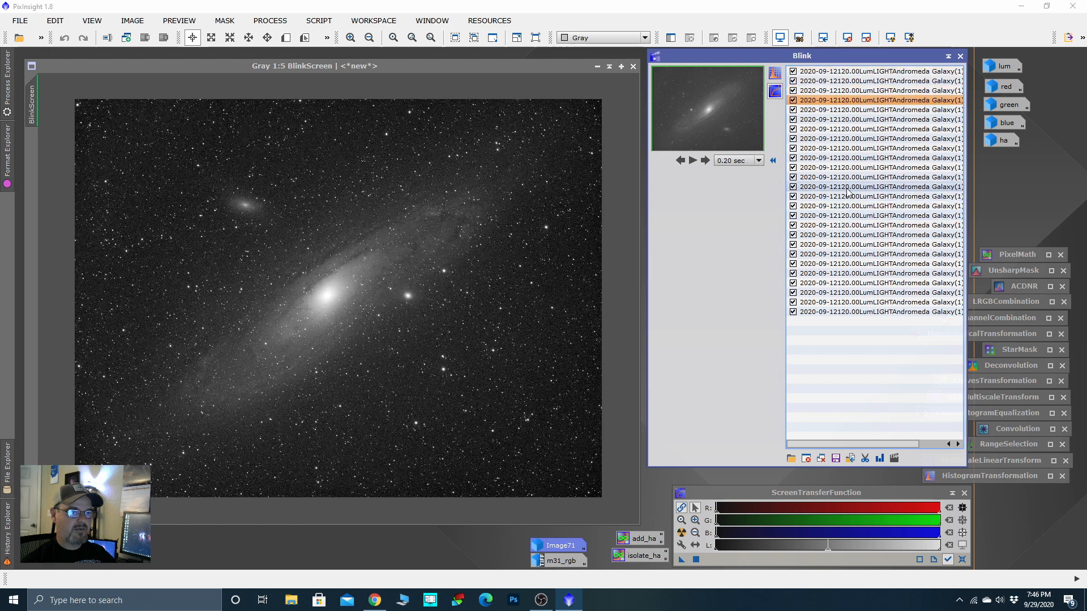
pyautogui.press('Down')
pyautogui.press('Down')
pyautogui.press('Down')
pyautogui.press('Down')
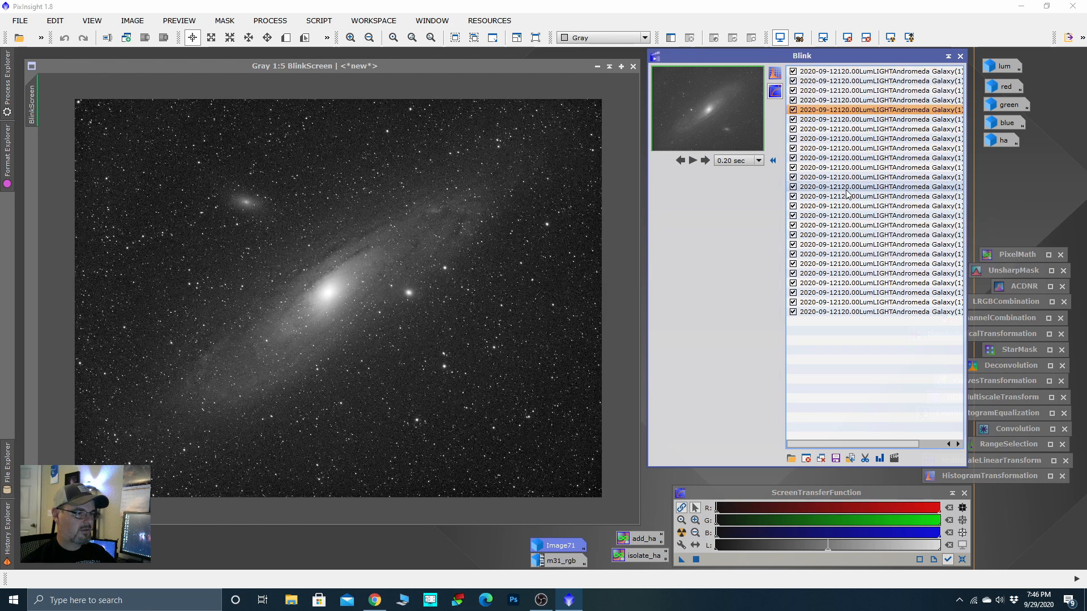
pyautogui.press('Up')
pyautogui.press('Up')
pyautogui.press('Up')
pyautogui.press('Up')
pyautogui.press('Up')
pyautogui.press('Up')
pyautogui.press('Up')
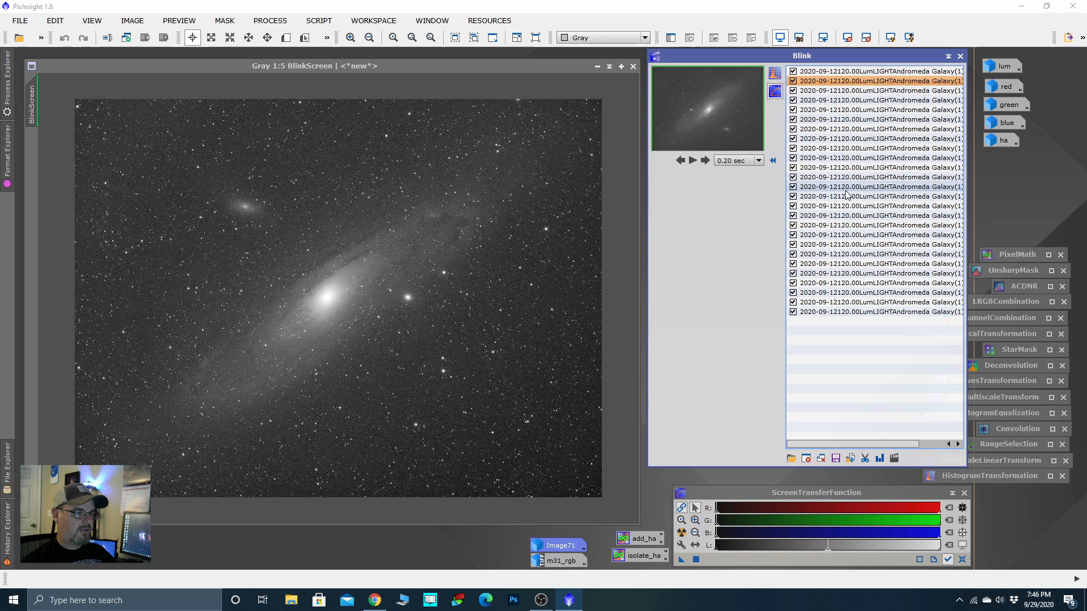
pyautogui.press('Down')
pyautogui.press('Up')
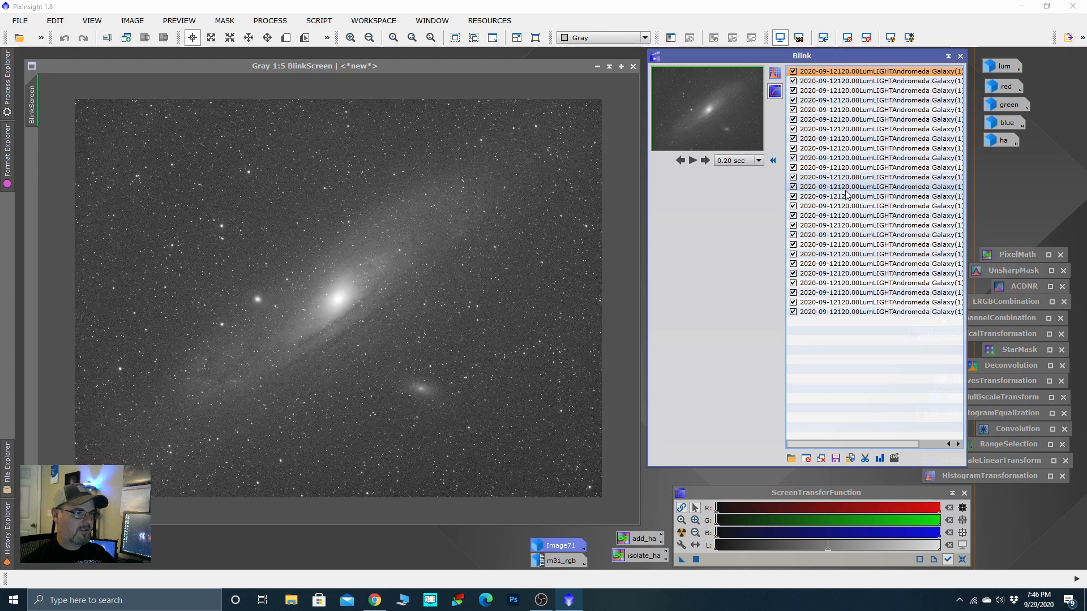
pyautogui.press('Down')
pyautogui.press('Up')
pyautogui.press('Down')
pyautogui.press('Up')
# Step: Examine the luminance frames one by one down the list, rechecking neighbouring frames for differences in framing and background
pyautogui.press('Down')
pyautogui.press('Down')
pyautogui.press('Down')
pyautogui.press('Down')
pyautogui.press('Down')
pyautogui.press('Down')
pyautogui.press('Down')
pyautogui.press('Down')
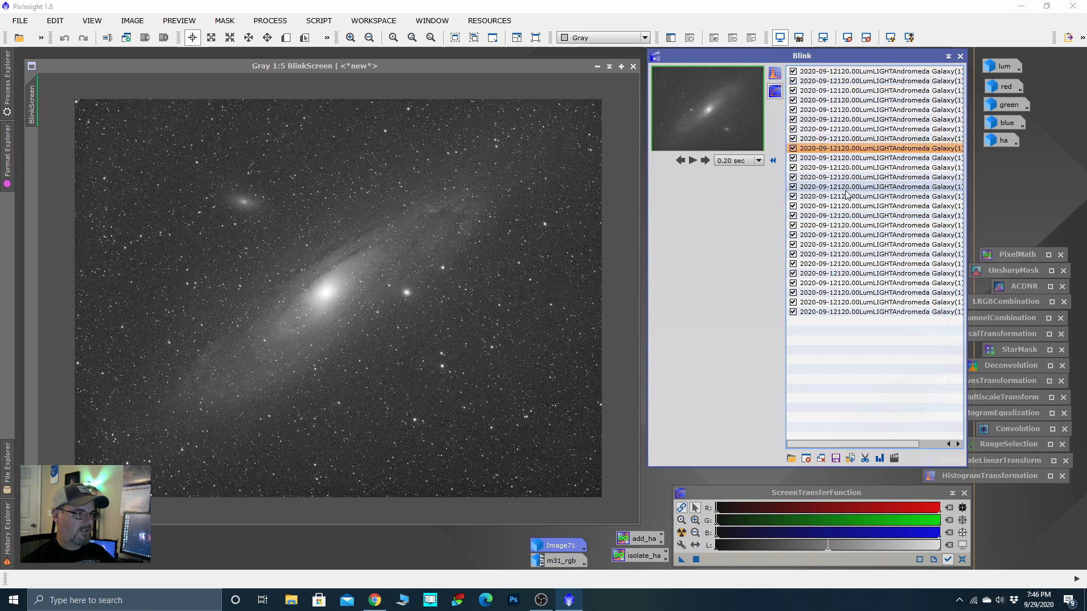
pyautogui.press('Up')
pyautogui.press('Down')
pyautogui.press('Down')
pyautogui.press('Down')
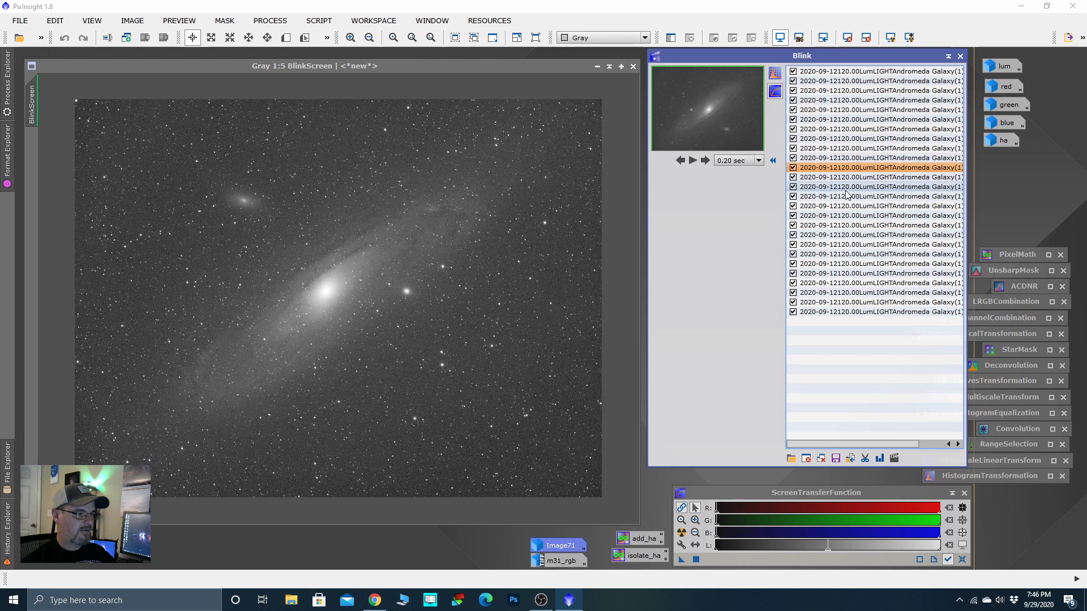
pyautogui.press('Up')
pyautogui.press('Down')
pyautogui.press('Down')
pyautogui.press('Down')
pyautogui.press('Down')
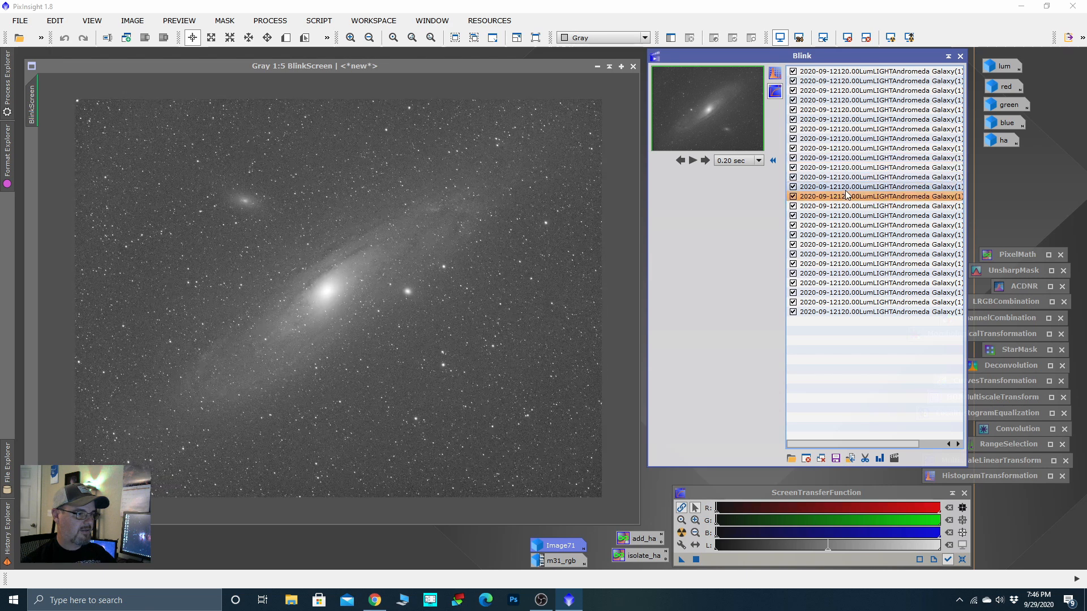
pyautogui.press('Down')
pyautogui.press('Down')
pyautogui.press('Down')
pyautogui.press('Down')
pyautogui.press('Up')
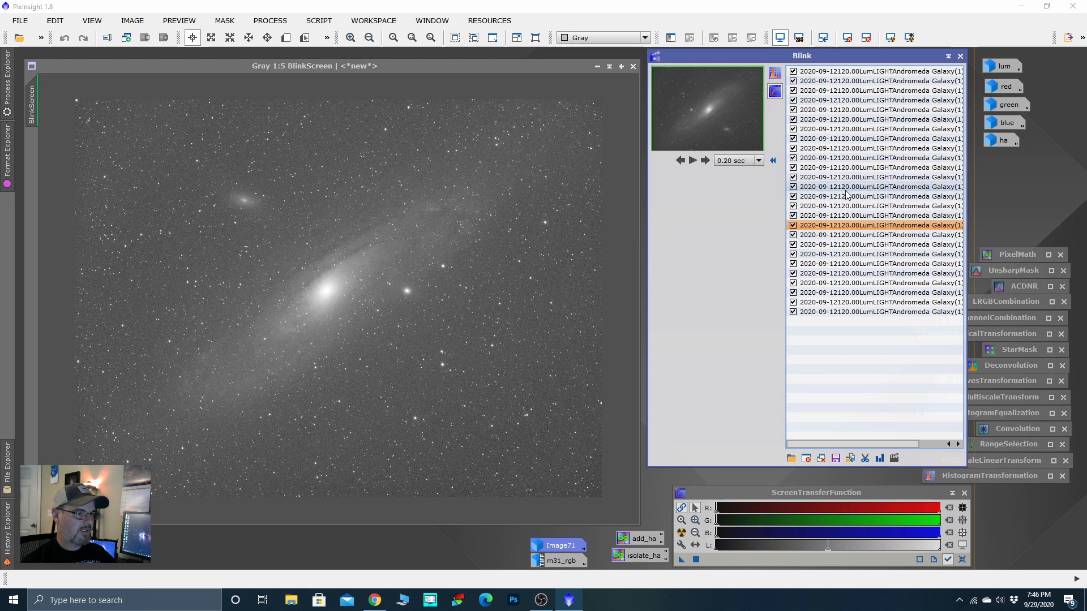
pyautogui.press('Up')
pyautogui.press('Up')
pyautogui.press('Up')
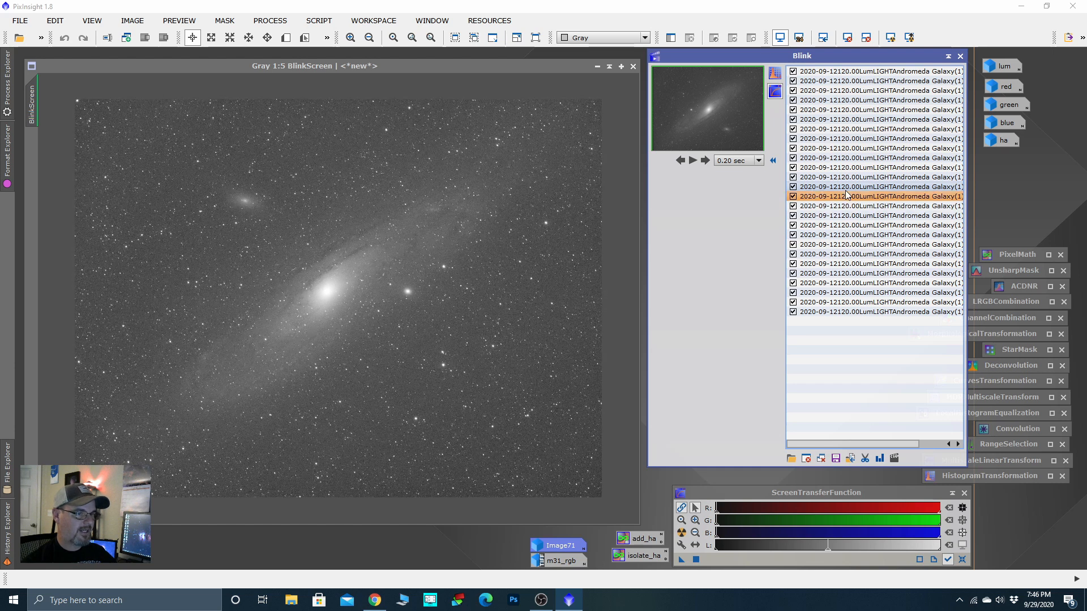
pyautogui.press('Down')
pyautogui.press('Down')
pyautogui.press('Down')
pyautogui.press('Down')
pyautogui.press('Down')
pyautogui.press('Down')
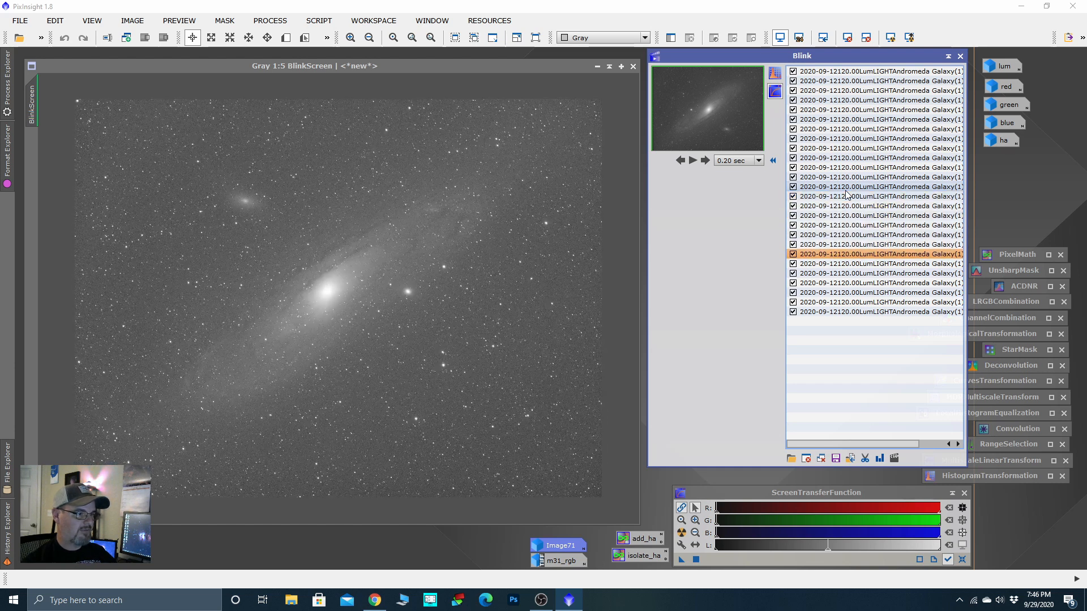
pyautogui.press('Down')
pyautogui.press('Down')
pyautogui.press('Down')
pyautogui.press('Down')
pyautogui.press('Down')
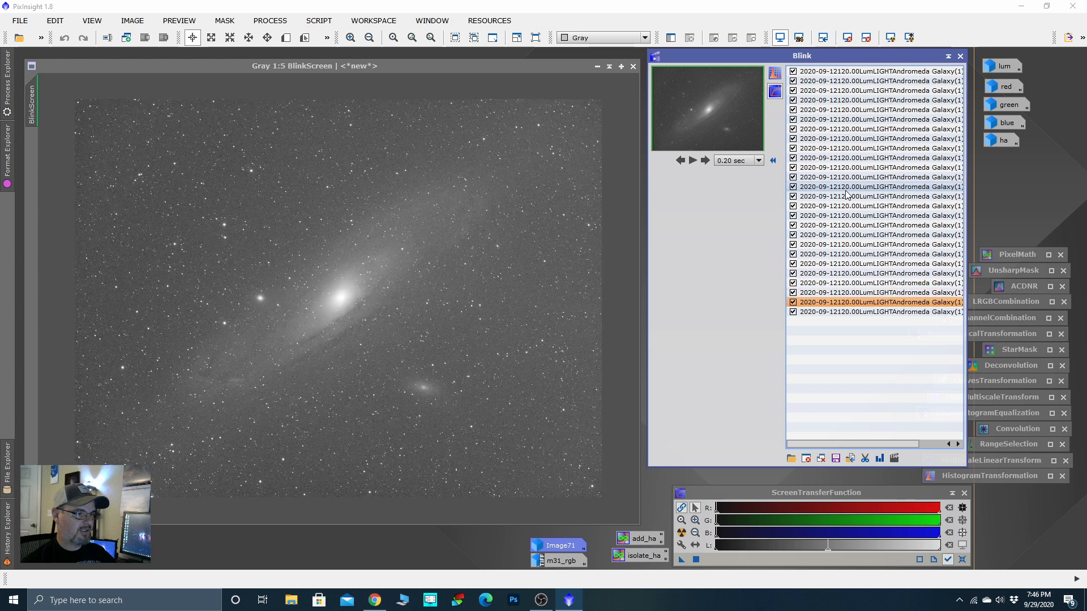
# Step: Alternate repeatedly between the last two luminance frames to compare their stars and background
pyautogui.press('Down')
pyautogui.press('Up')
pyautogui.press('Down')
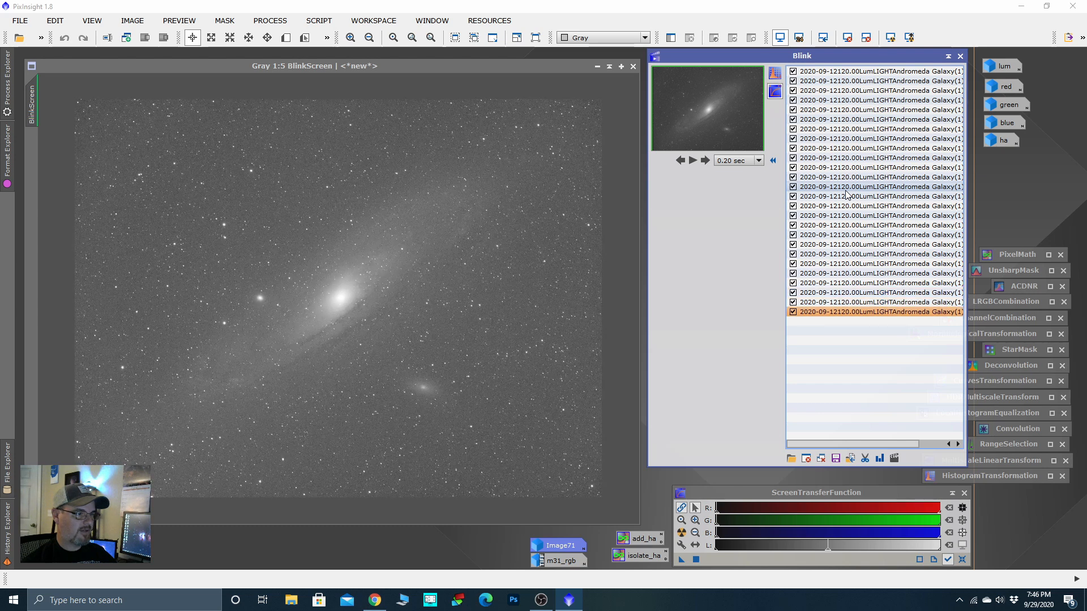
pyautogui.press('Up')
pyautogui.press('Down')
pyautogui.press('Up')
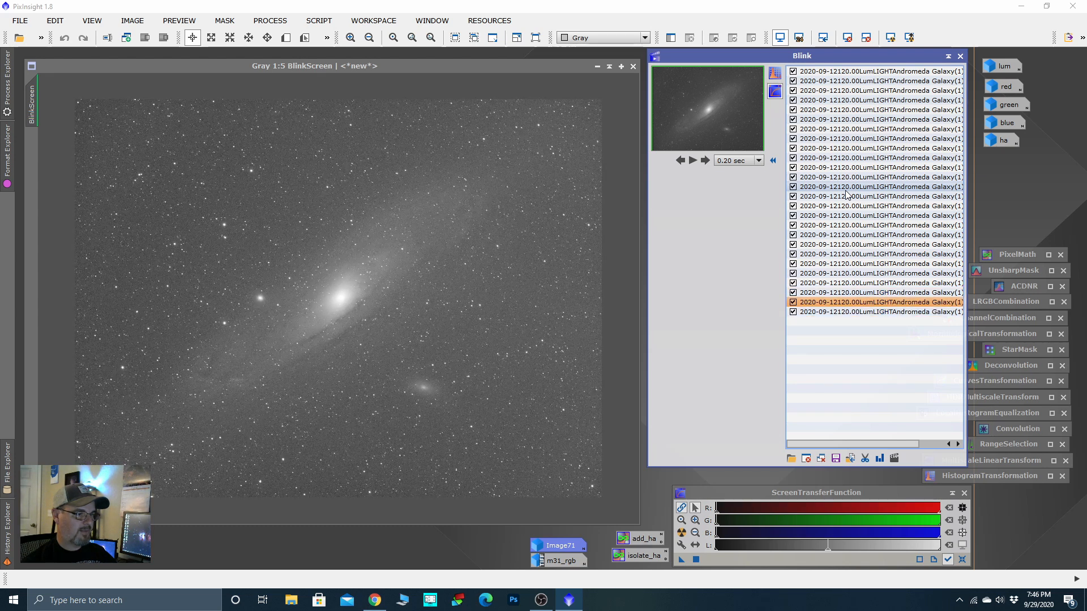
pyautogui.press('Down')
pyautogui.press('Up')
pyautogui.press('Down')
pyautogui.press('Up')
pyautogui.press('Down')
pyautogui.press('Up')
pyautogui.press('Down')
pyautogui.press('Up')
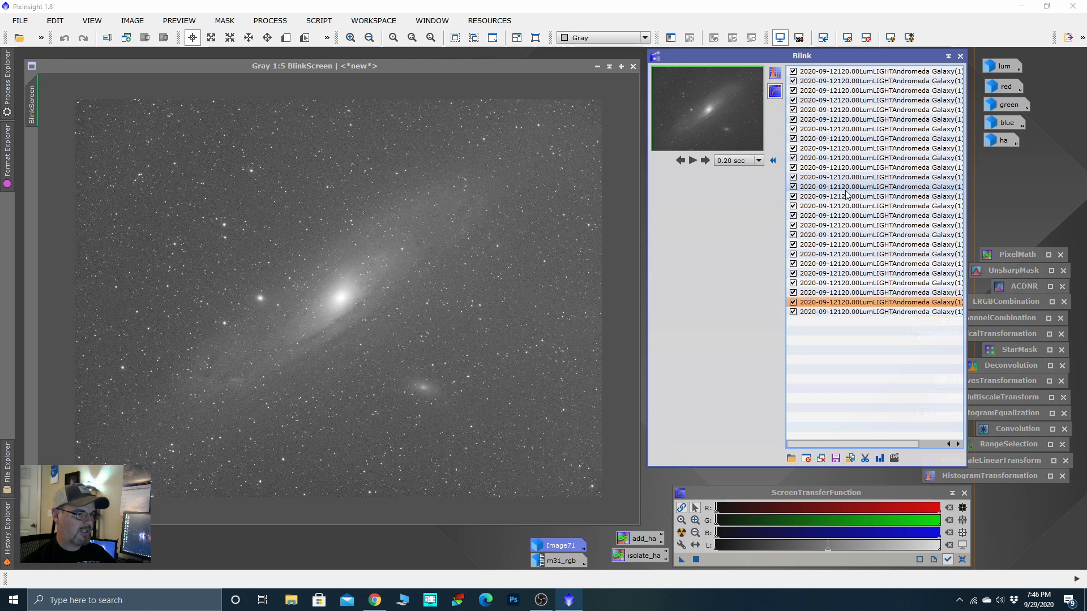
pyautogui.press('Down')
pyautogui.press('Up')
pyautogui.press('Down')
pyautogui.press('Up')
pyautogui.press('Down')
pyautogui.press('Up')
pyautogui.press('Down')
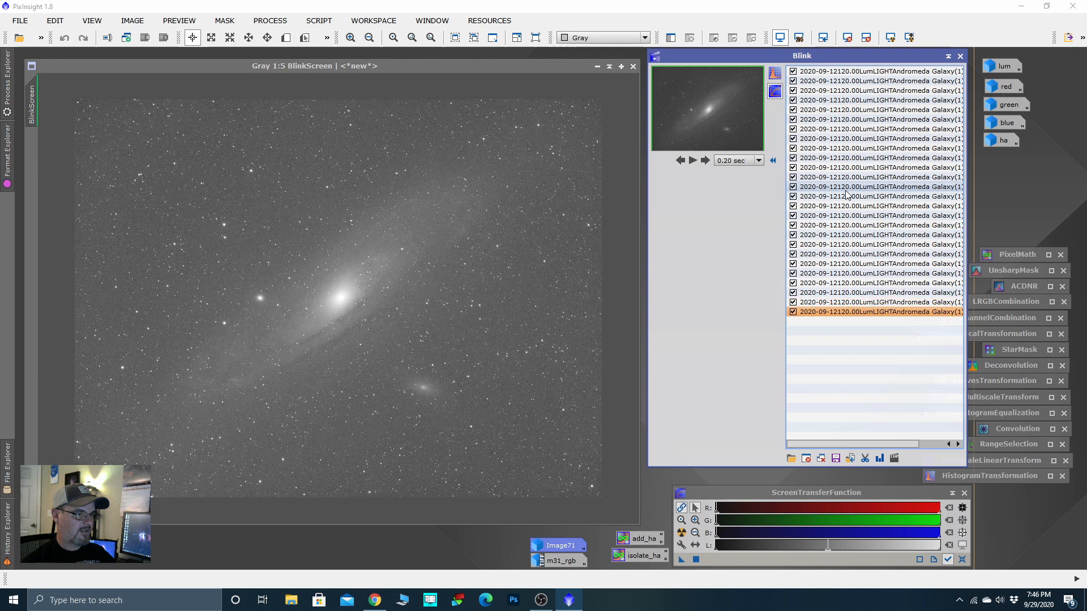
pyautogui.press('Up')
pyautogui.press('Down')
pyautogui.press('Up')
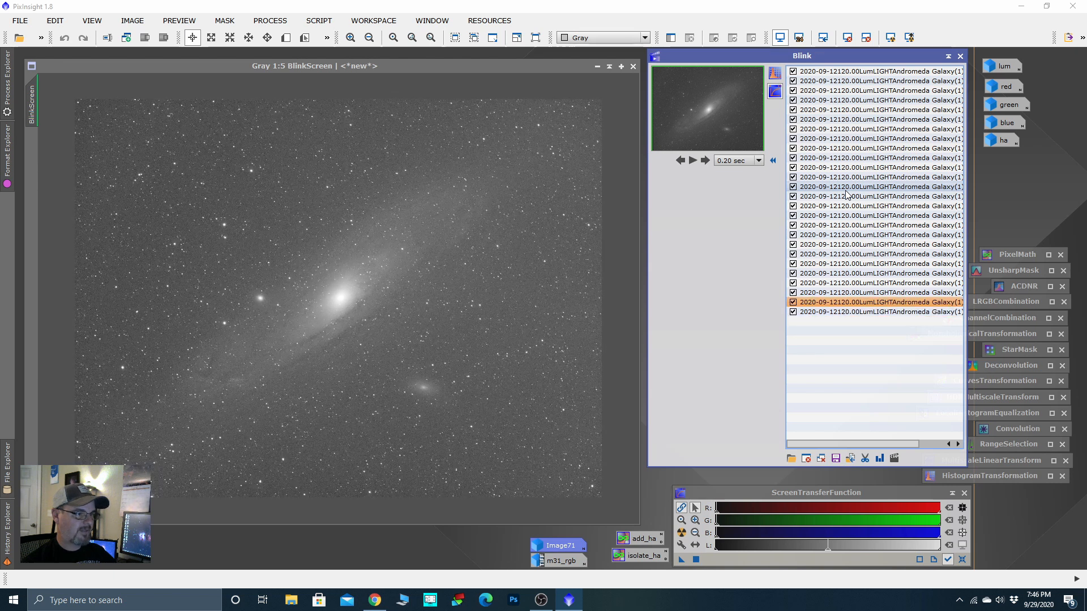
pyautogui.press('Down')
pyautogui.press('Up')
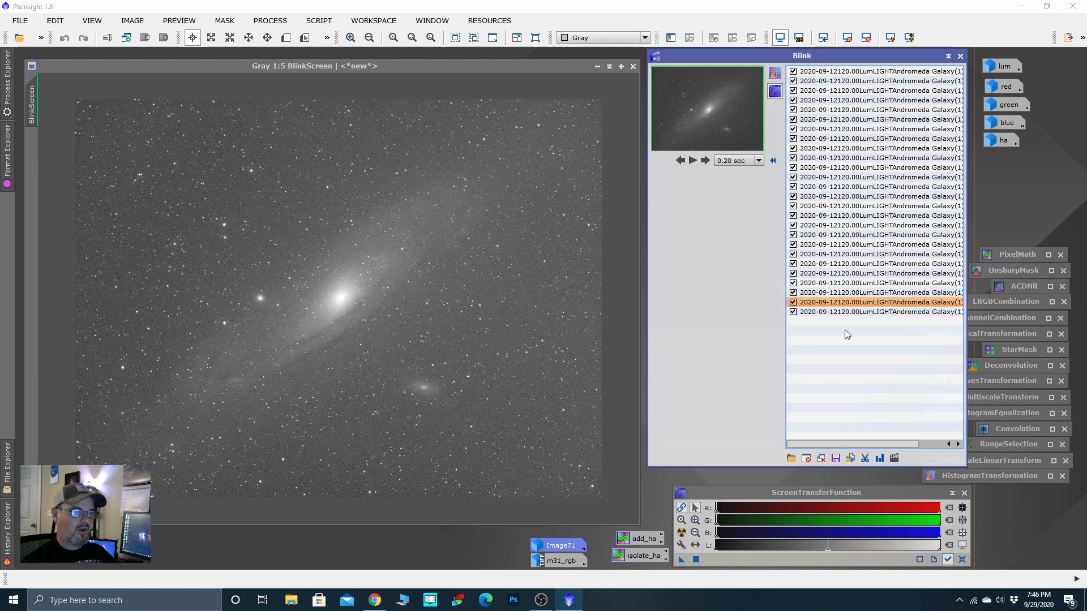
# Step: Uncheck the last two luminance frames in the Blink list and remove them from it
pyautogui.click(793, 312)
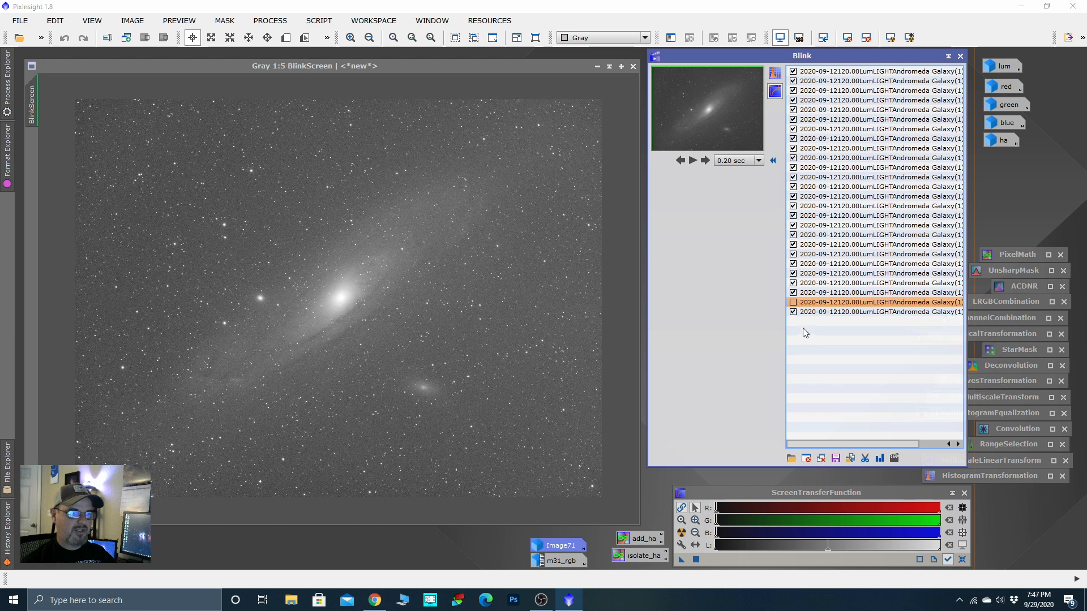
pyautogui.click(794, 303)
pyautogui.click(831, 323)
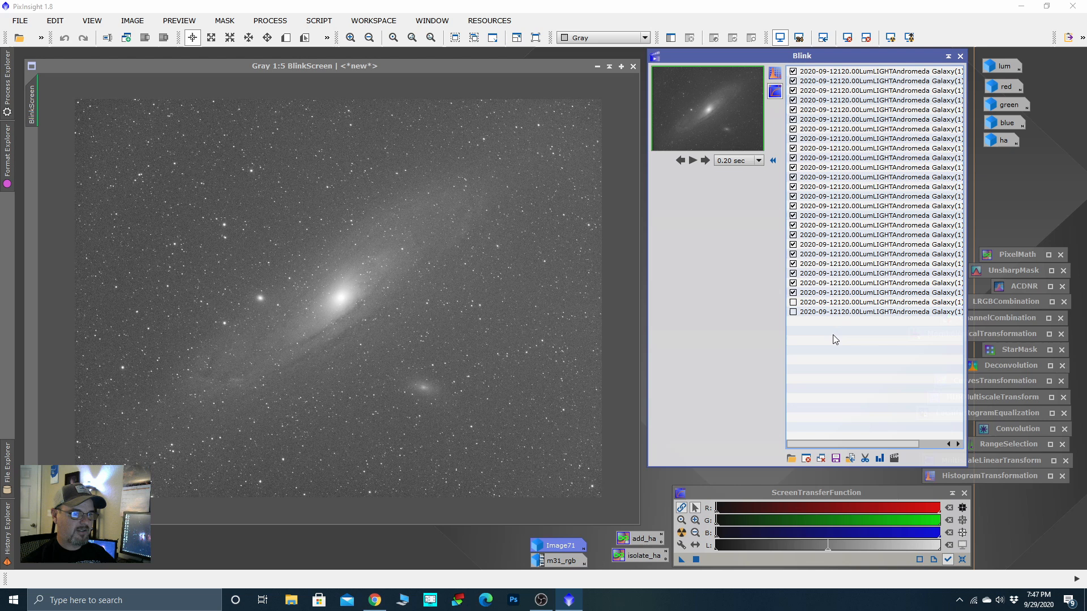
pyautogui.click(835, 305)
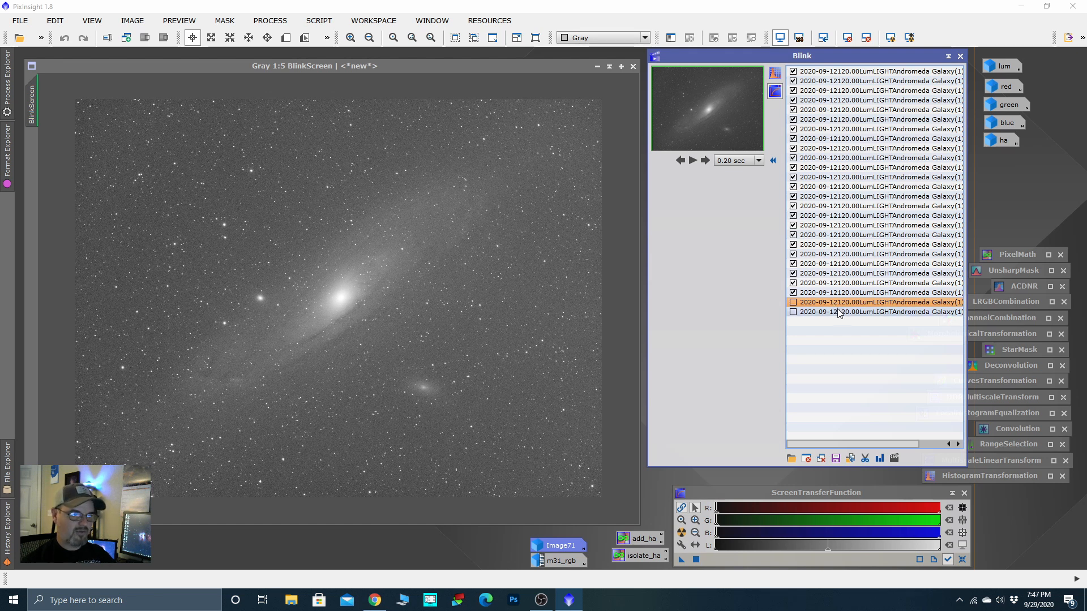
pyautogui.keyDown('shift'); pyautogui.click(839, 312); pyautogui.keyUp('shift')
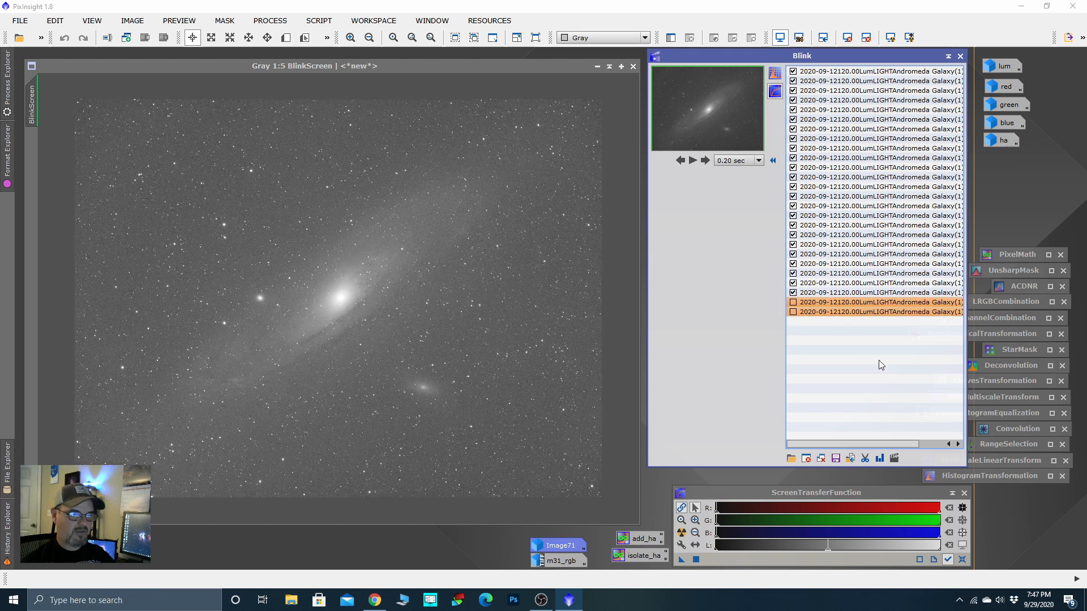
pyautogui.click(807, 460)
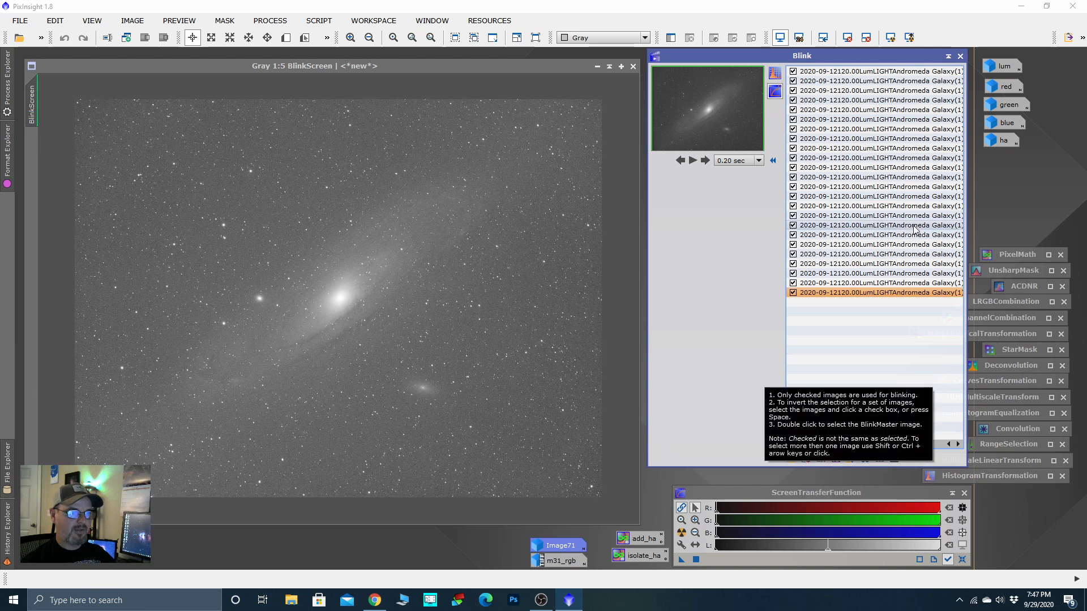
# Step: Display the fifth luminance frame at 1:1 with the galaxy core and its surrounding stars in view
pyautogui.click(839, 110)
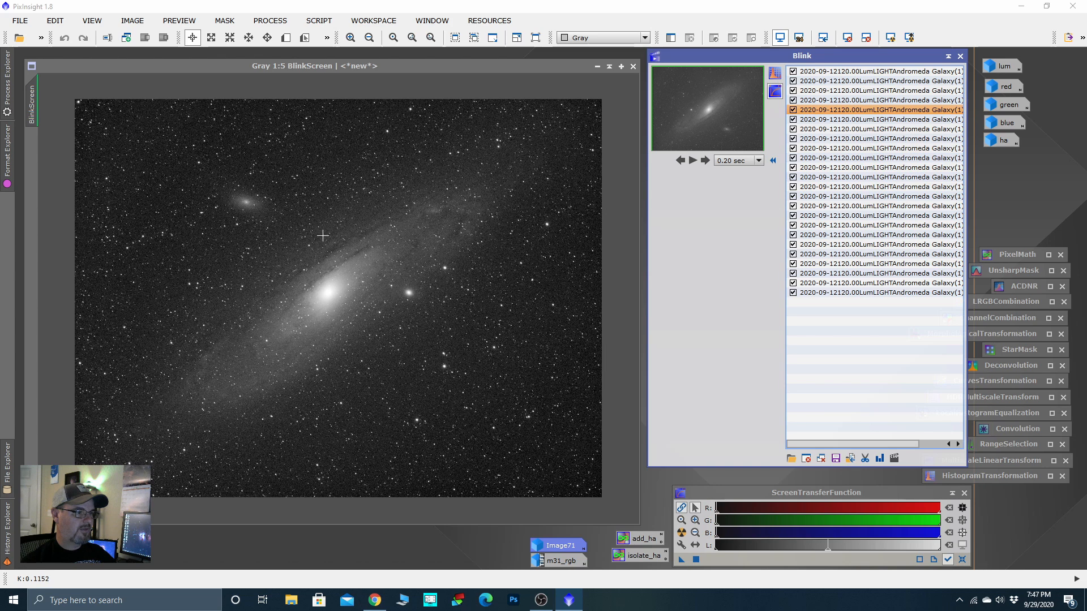
pyautogui.scroll(4, 321, 236)
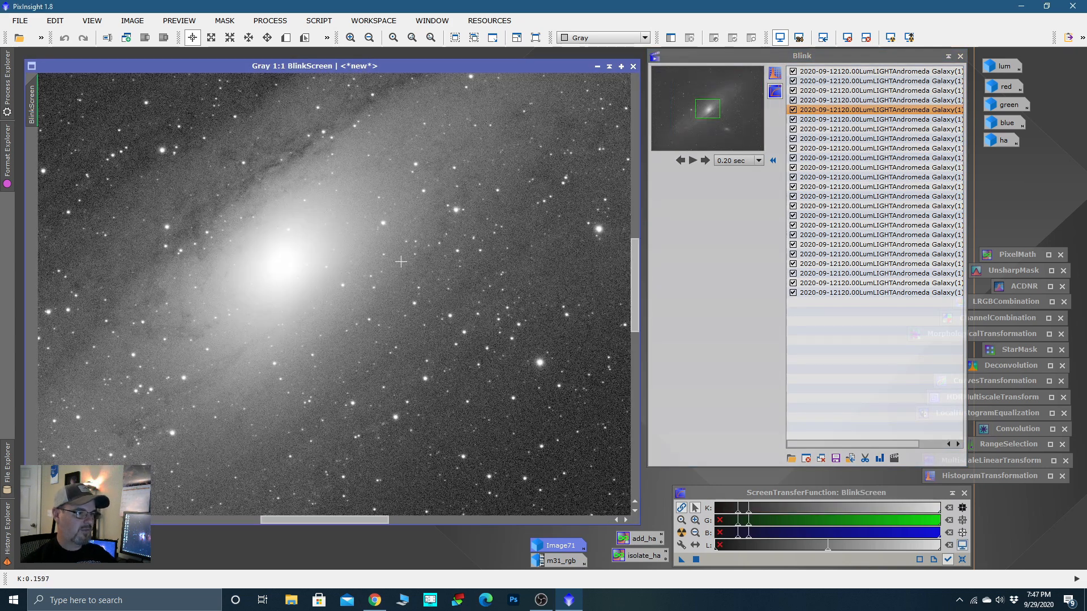
pyautogui.press('space')
pyautogui.moveTo(398, 262); pyautogui.dragTo(528, 364)
pyautogui.moveTo(363, 302); pyautogui.dragTo(438, 346)
pyautogui.moveTo(337, 260); pyautogui.dragTo(277, 213)
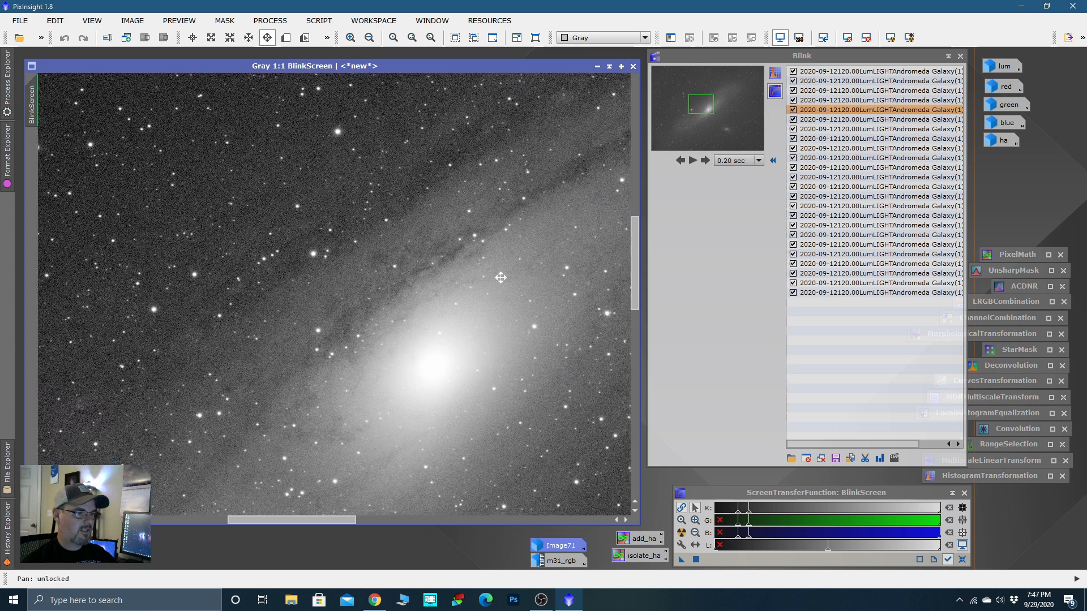
pyautogui.moveTo(500, 277); pyautogui.dragTo(422, 221)
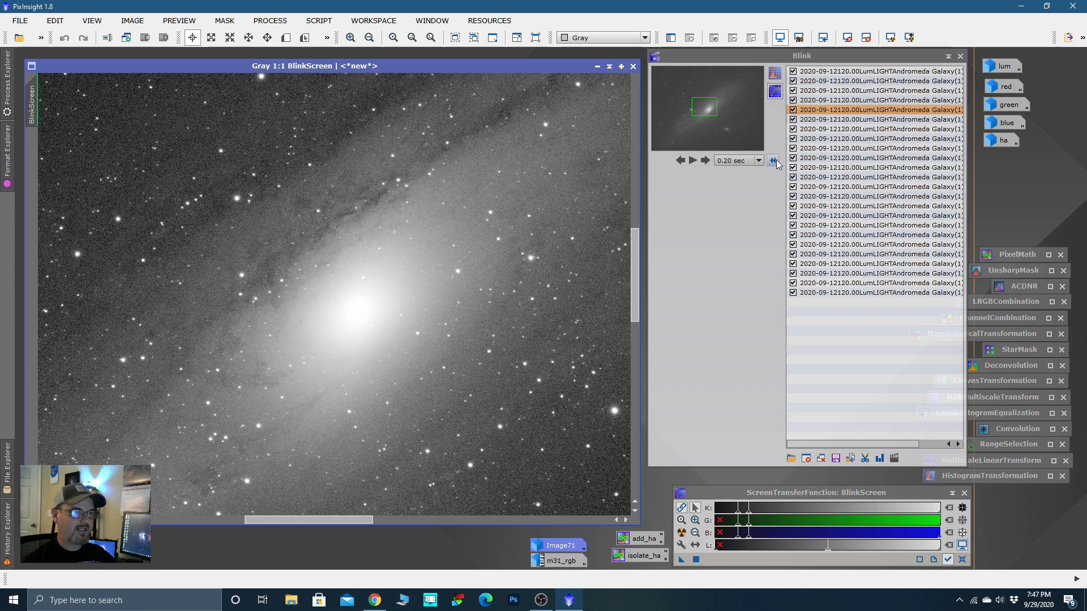
# Step: Examine the first seven luminance frames one by one at 1:1 around the galaxy core
pyautogui.click(849, 71)
pyautogui.click(849, 90)
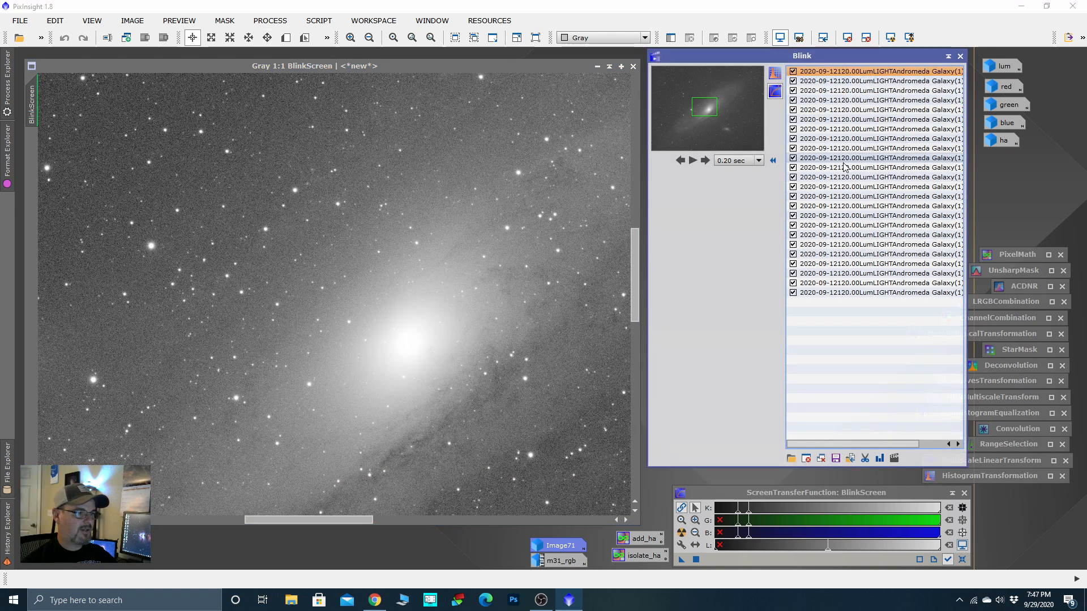
pyautogui.press('Down')
pyautogui.press('Down')
pyautogui.press('Down')
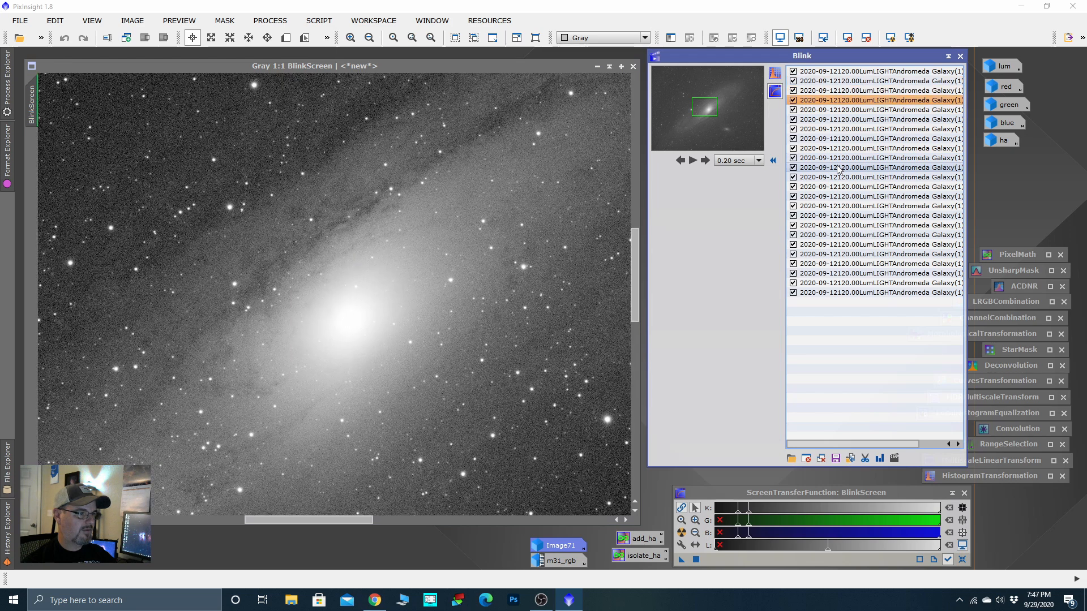
pyautogui.press('Down')
pyautogui.press('Down')
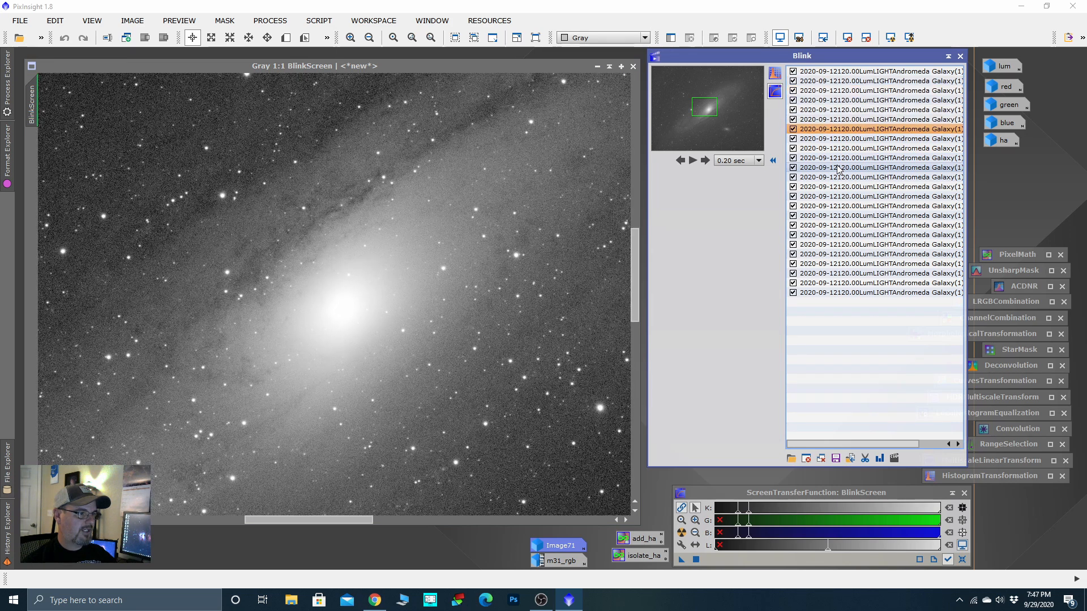
# Step: Alternate repeatedly between neighbouring luminance frames around the seventh to compare their stars and background
pyautogui.press('Up')
pyautogui.press('Down')
pyautogui.press('Up')
pyautogui.press('Down')
pyautogui.press('Up')
pyautogui.press('Down')
pyautogui.press('Up')
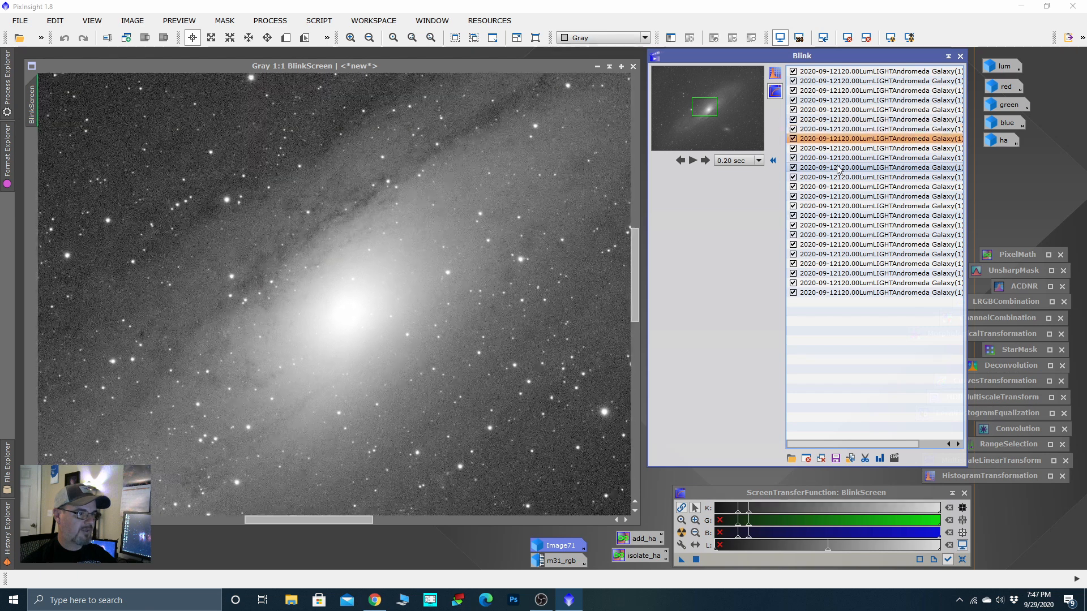
# Step: Examine the remaining luminance frames one by one to the end of the list and return to its beginning
pyautogui.press('Down')
pyautogui.press('Down')
pyautogui.press('Down')
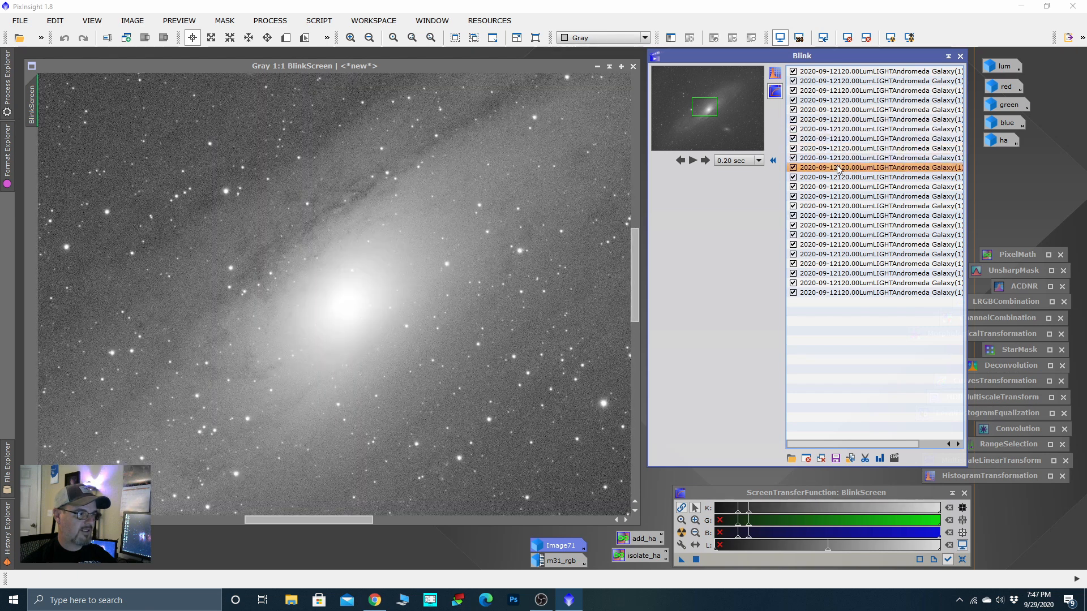
pyautogui.press('Down')
pyautogui.press('Down')
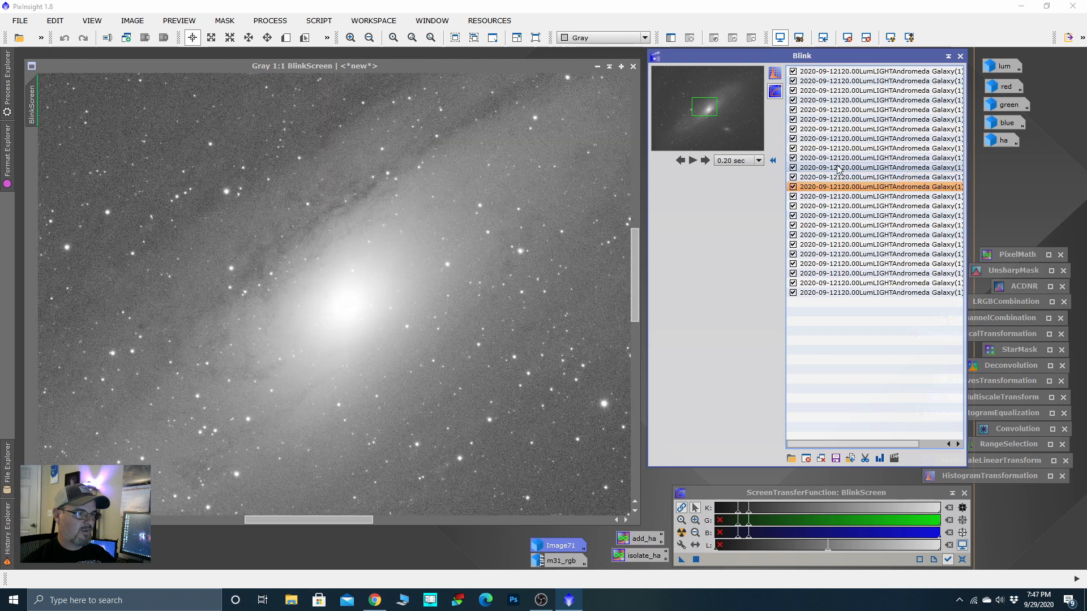
pyautogui.press('Down')
pyautogui.press('Down')
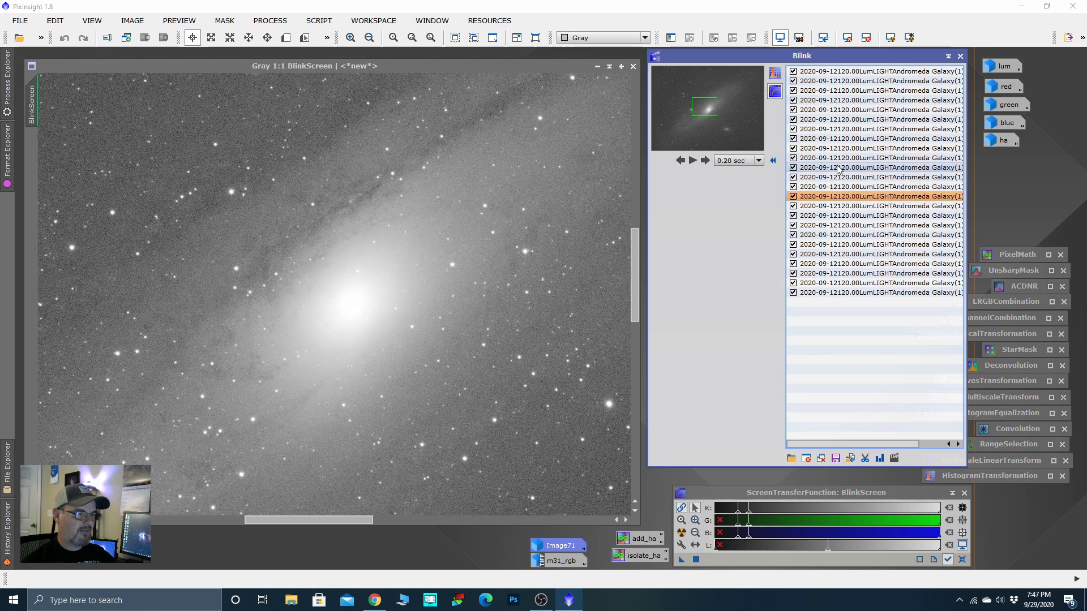
pyautogui.press('Down')
pyautogui.press('Down')
pyautogui.press('Down')
pyautogui.press('Down')
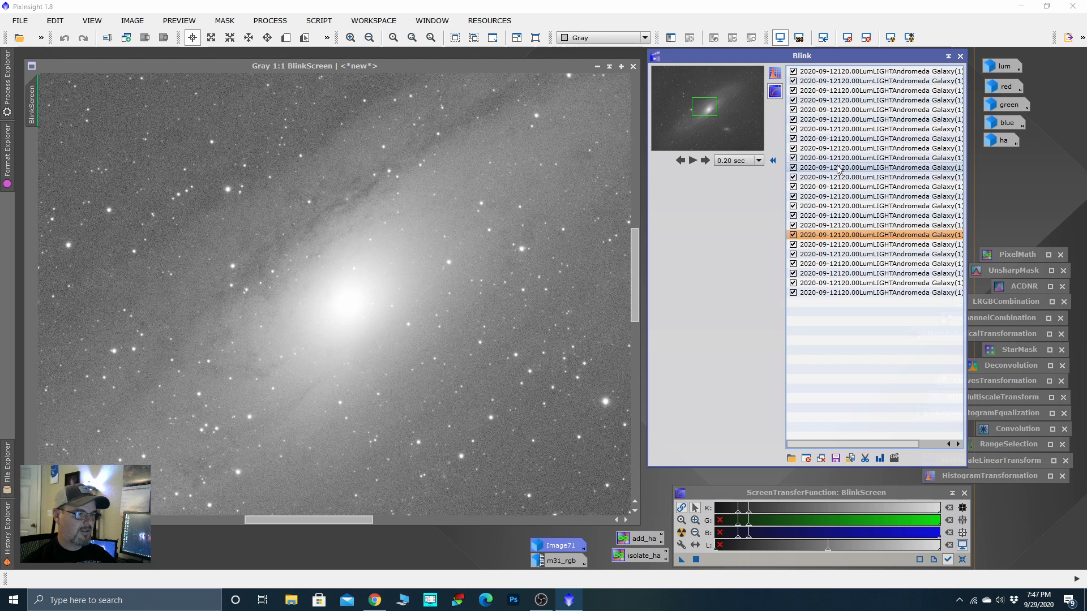
pyautogui.press('Down')
pyautogui.press('Down')
pyautogui.press('Down')
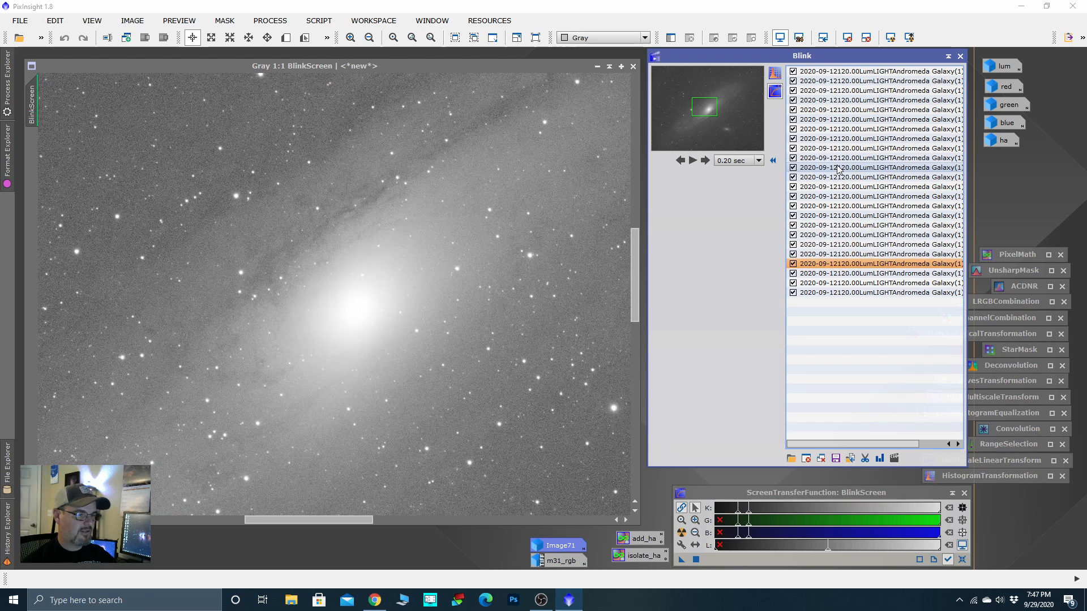
pyautogui.press('Down')
pyautogui.press('Down')
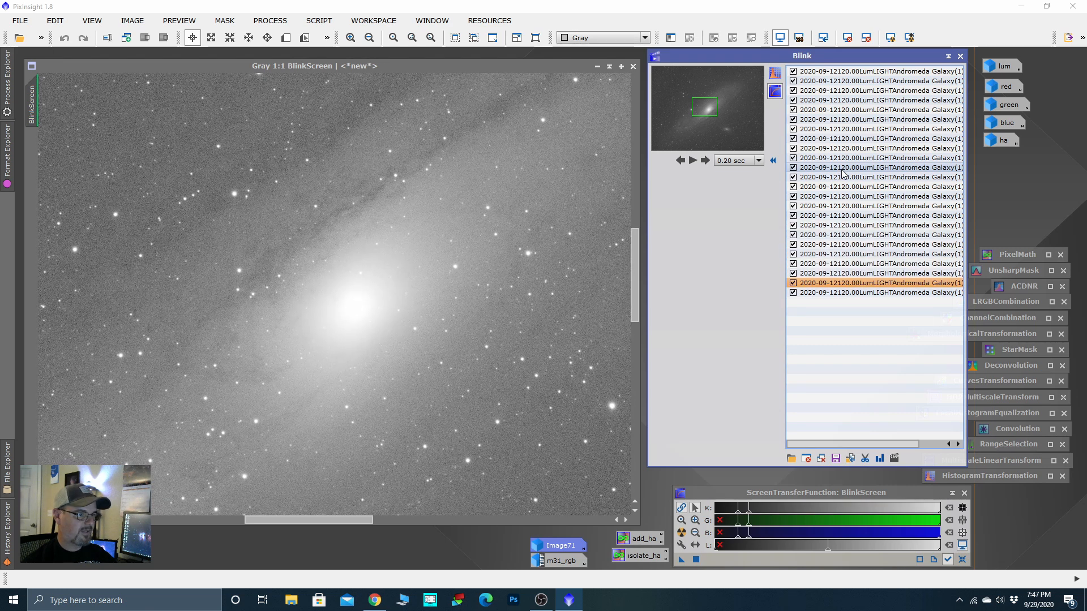
pyautogui.press('Down')
pyautogui.press('Down')
pyautogui.press('Down')
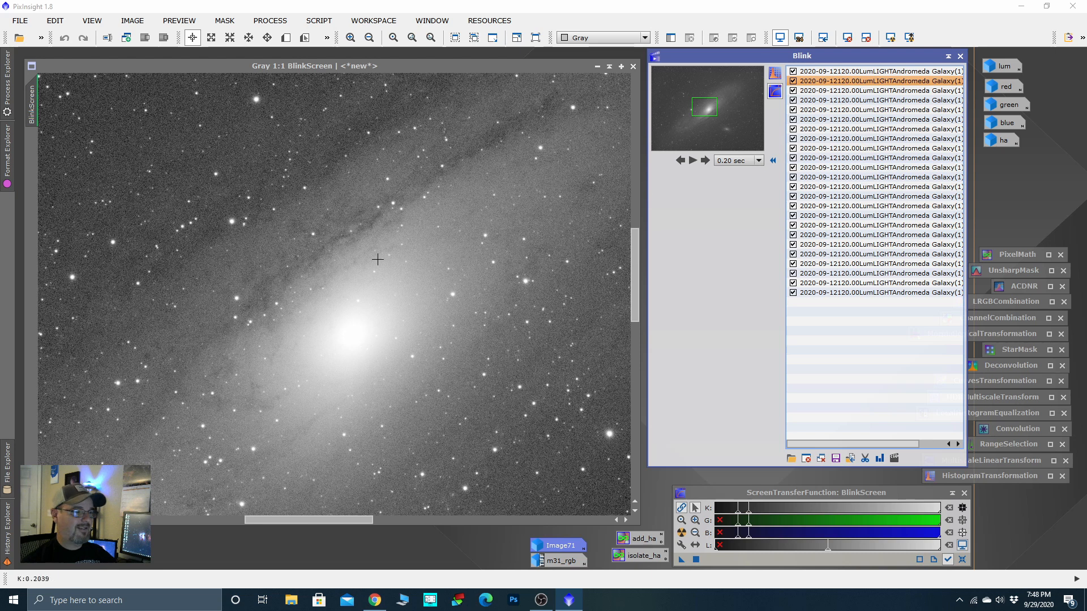
# Step: Display the whole galaxy at 1:5 and examine the luminance frames from the second to the ninth
pyautogui.scroll(-3, 366, 275)
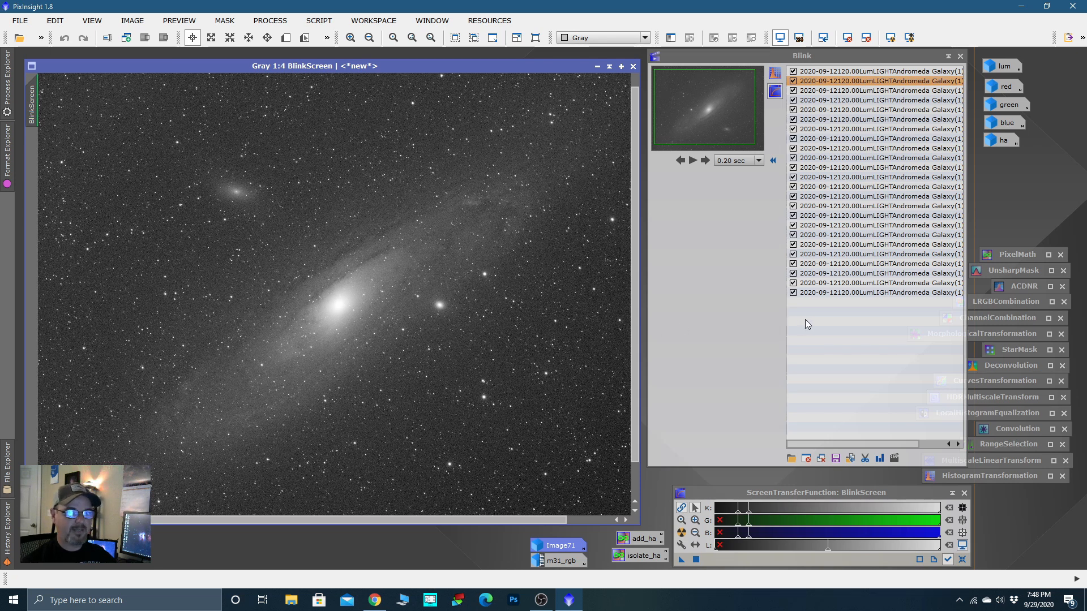
pyautogui.scroll(-1, 473, 265)
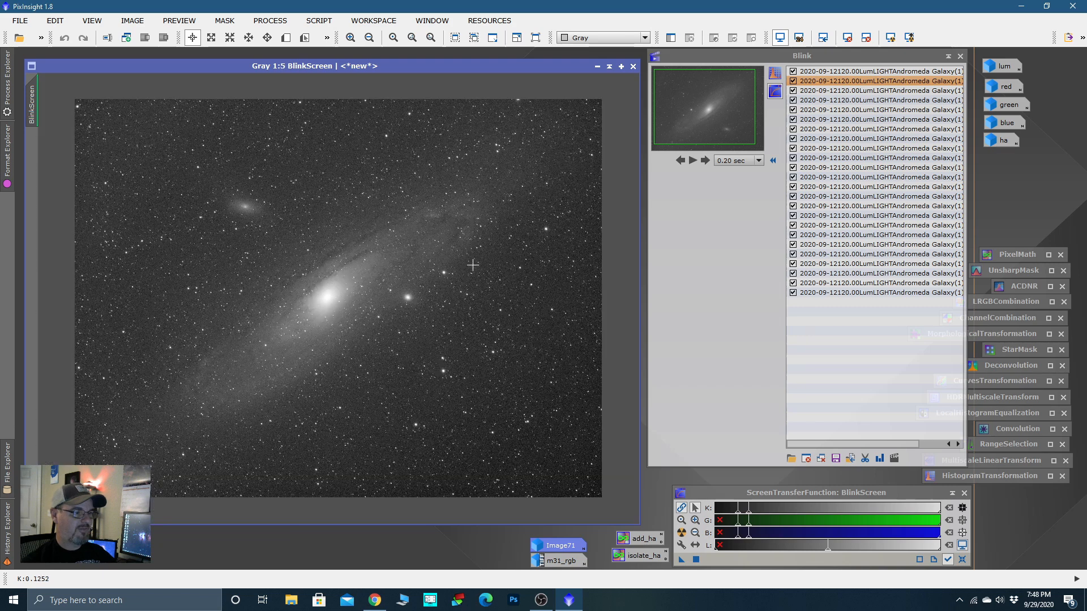
pyautogui.scroll(1, 473, 265)
pyautogui.scroll(-1, 473, 265)
pyautogui.scroll(1, 473, 265)
pyautogui.scroll(-1, 473, 265)
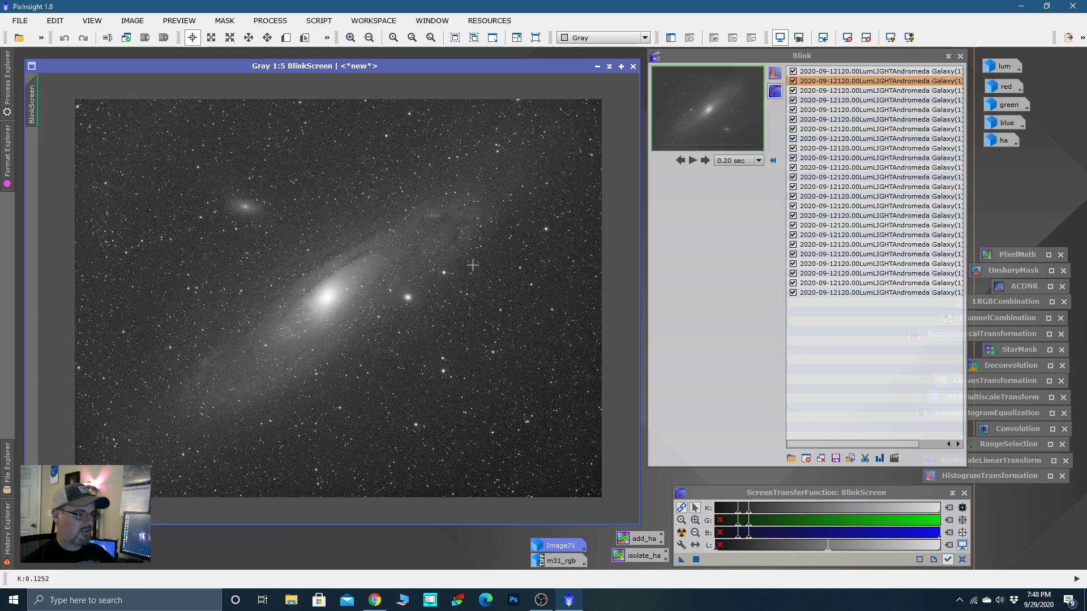
pyautogui.press('Down')
pyautogui.press('Down')
pyautogui.press('Down')
pyautogui.press('Down')
pyautogui.press('Down')
pyautogui.press('Down')
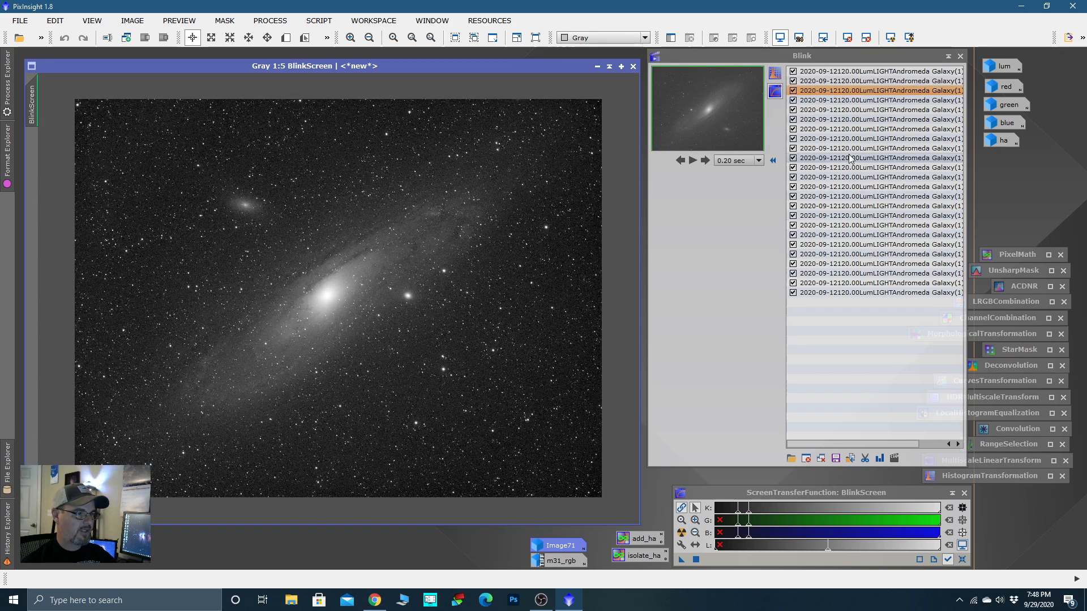
pyautogui.press('Down')
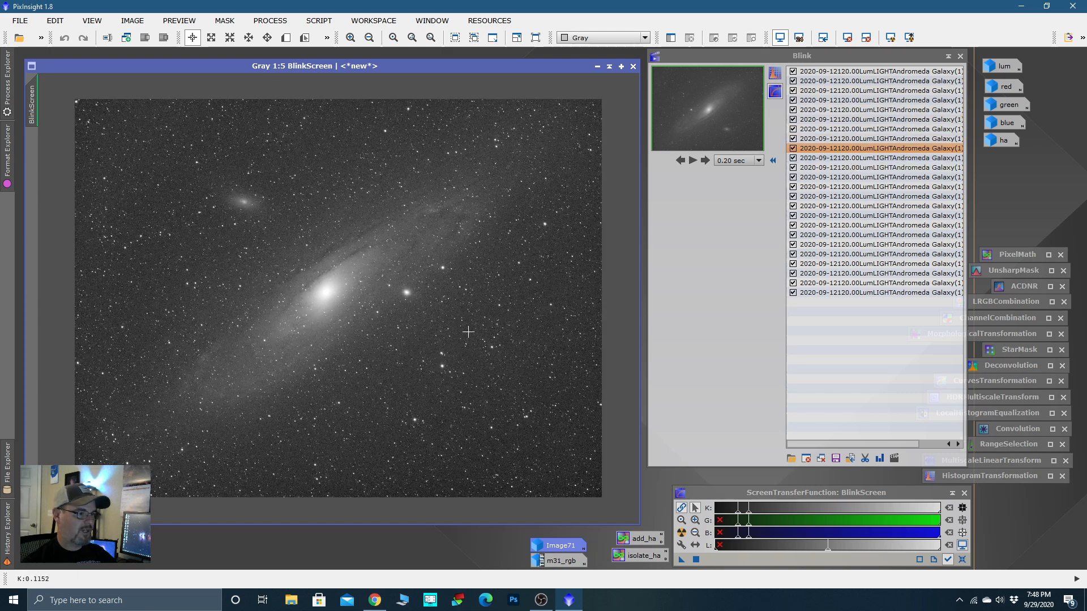
# Step: Inspect the galaxy core in the tenth luminance frame at 2:1 and return to the full 1:5 view
pyautogui.scroll(5, 466, 332)
pyautogui.press('Down')
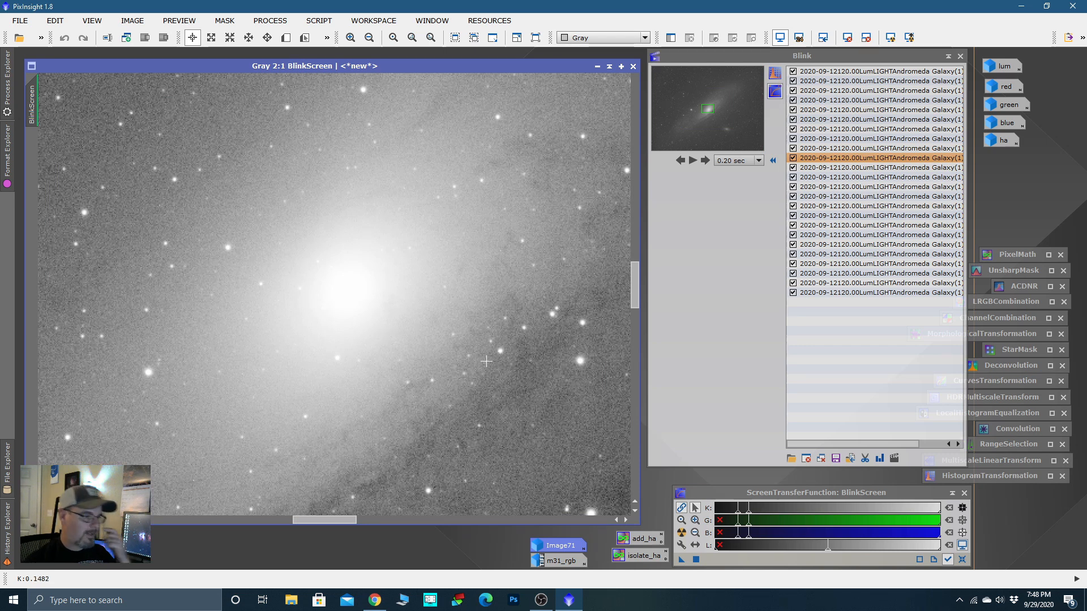
pyautogui.scroll(-5, 436, 340)
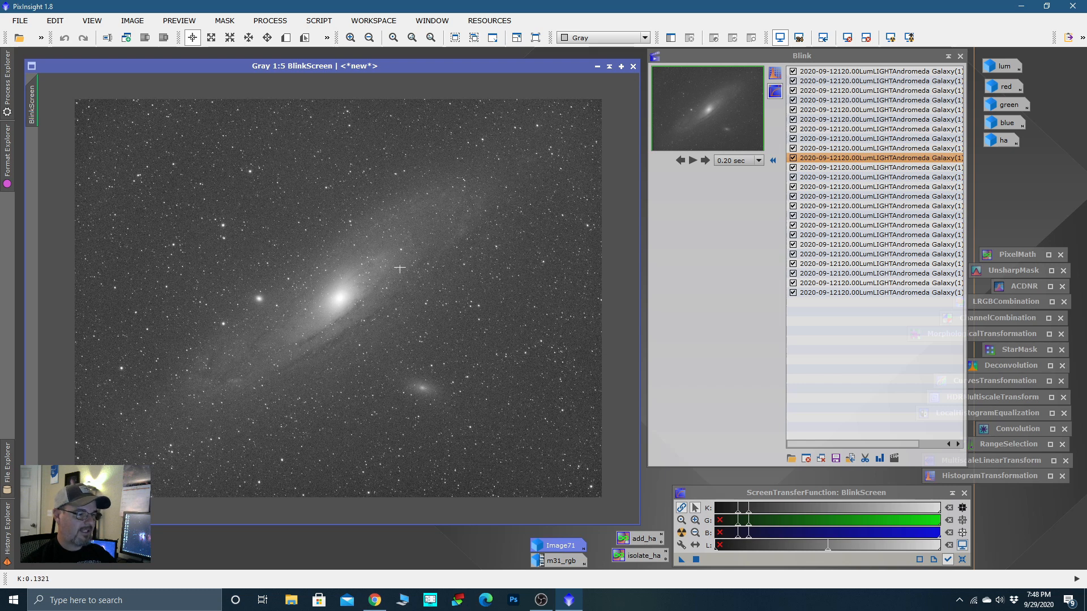
# Step: Switch to File Explorer and open the Good Subs folder under Astrophotogrphy, 1600mm pro, Andromeda Galaxy on the Seagate Backup Plus Drive (D:)
pyautogui.click(403, 600)
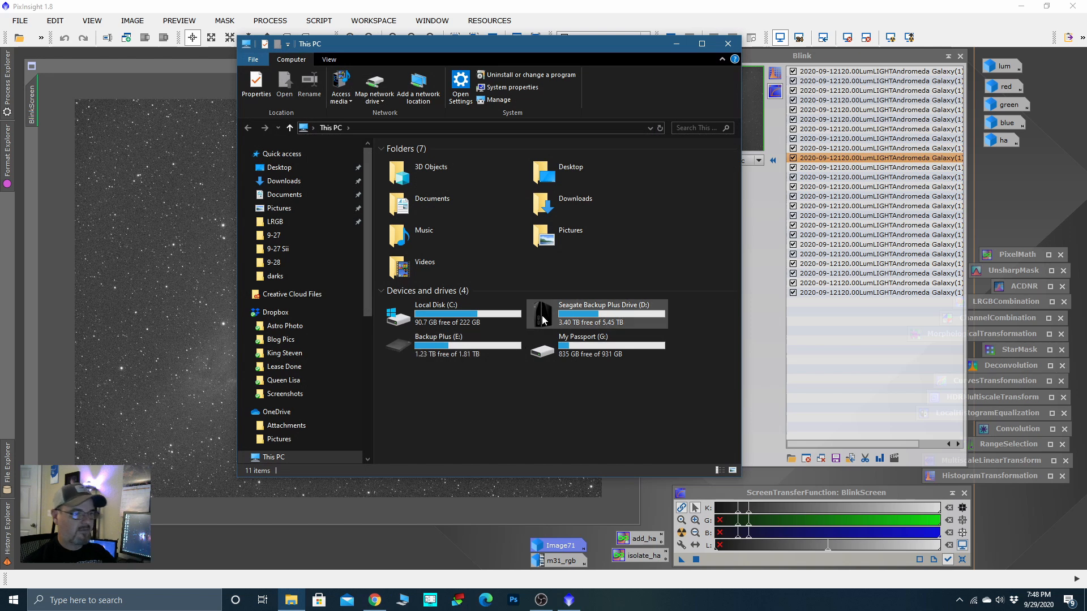
pyautogui.doubleClick(544, 320)
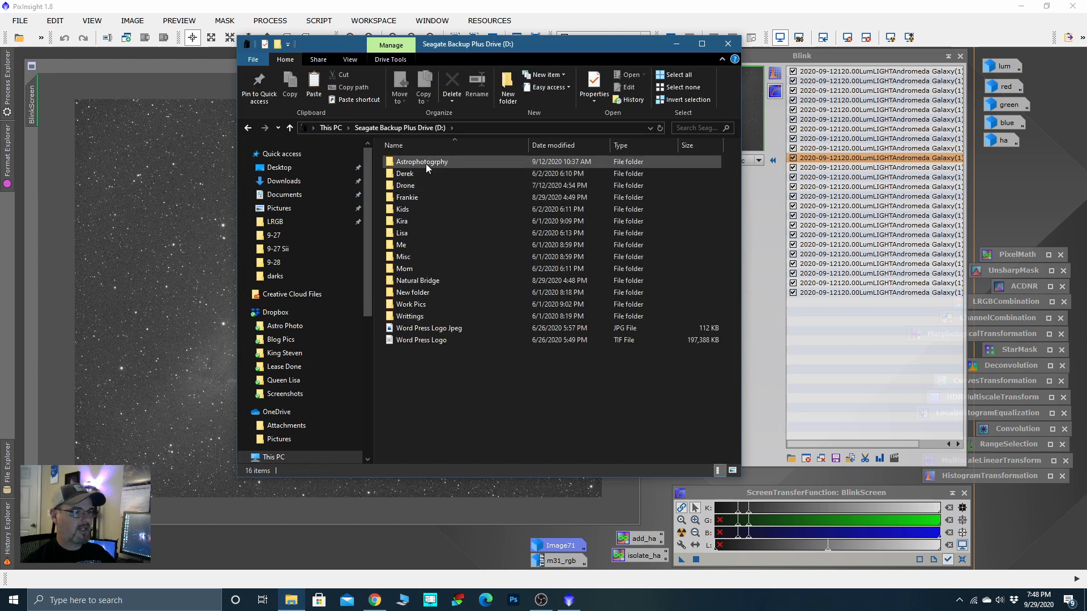
pyautogui.doubleClick(426, 162)
pyautogui.doubleClick(426, 162)
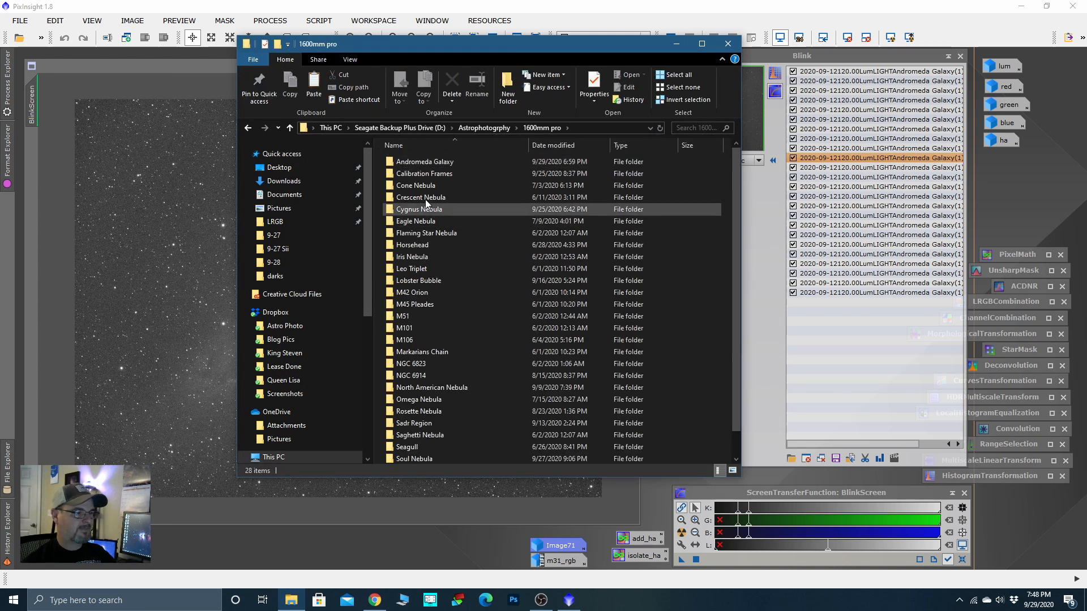
pyautogui.doubleClick(422, 161)
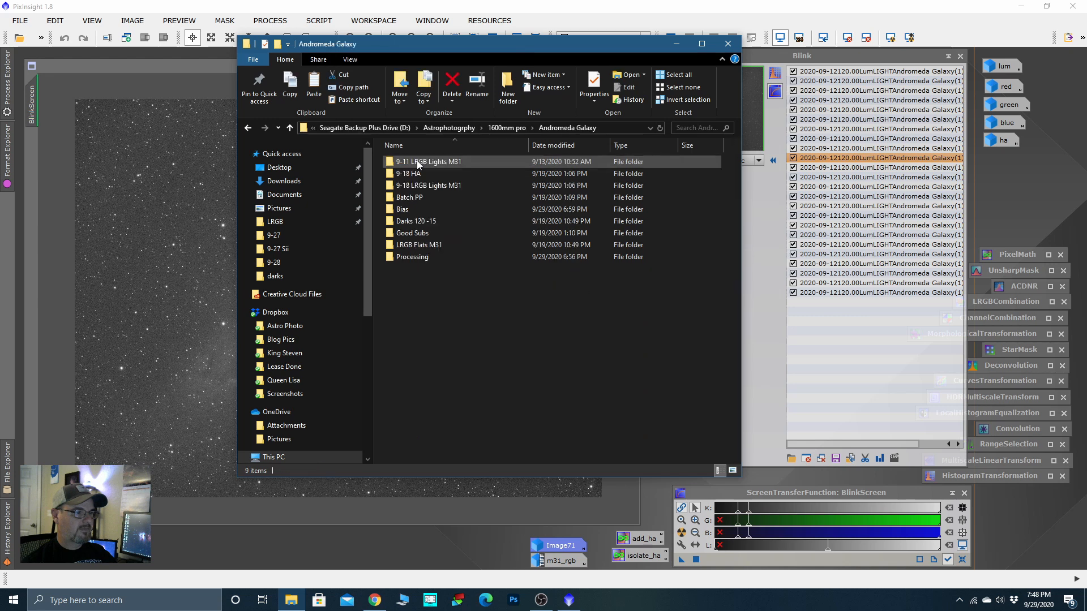
pyautogui.doubleClick(420, 234)
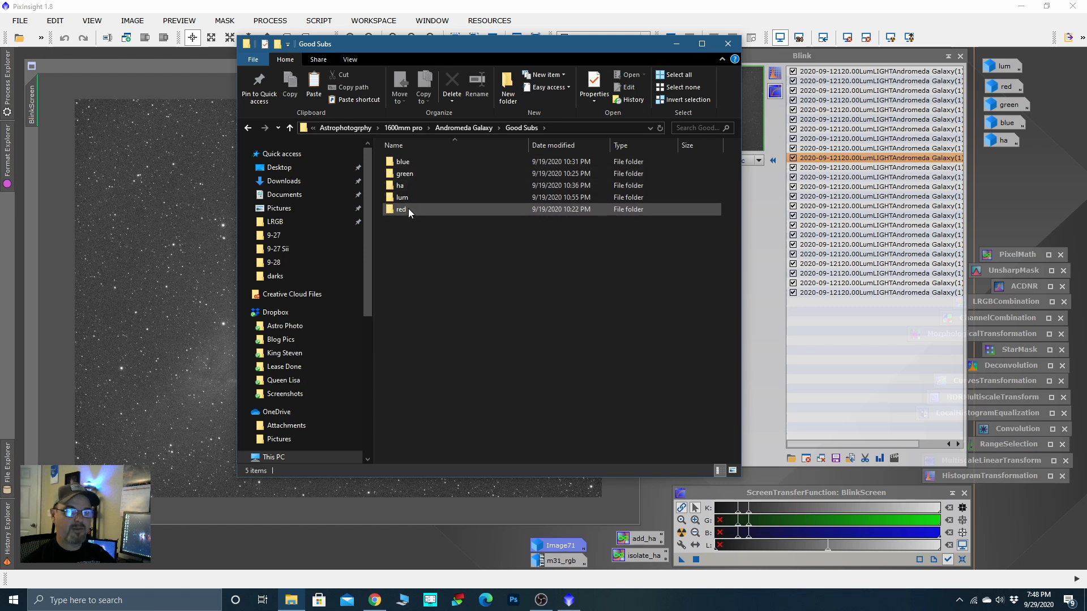
# Step: Create a folder named "good lum" in the Andromeda Galaxy folder's Processing > 9-29 subfolder and close File Explorer
pyautogui.click(290, 129)
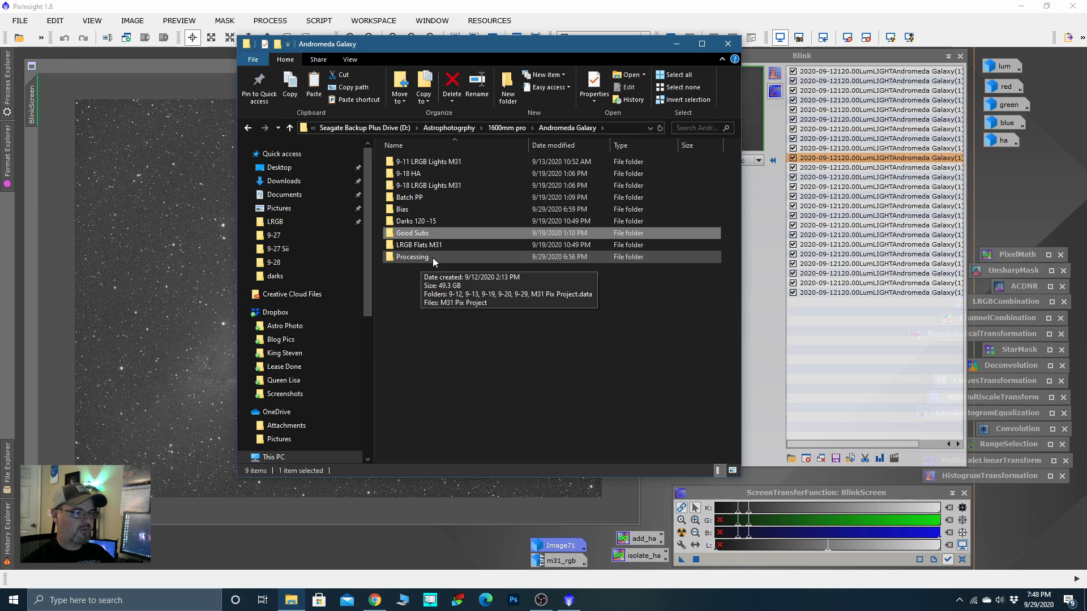
pyautogui.doubleClick(433, 257)
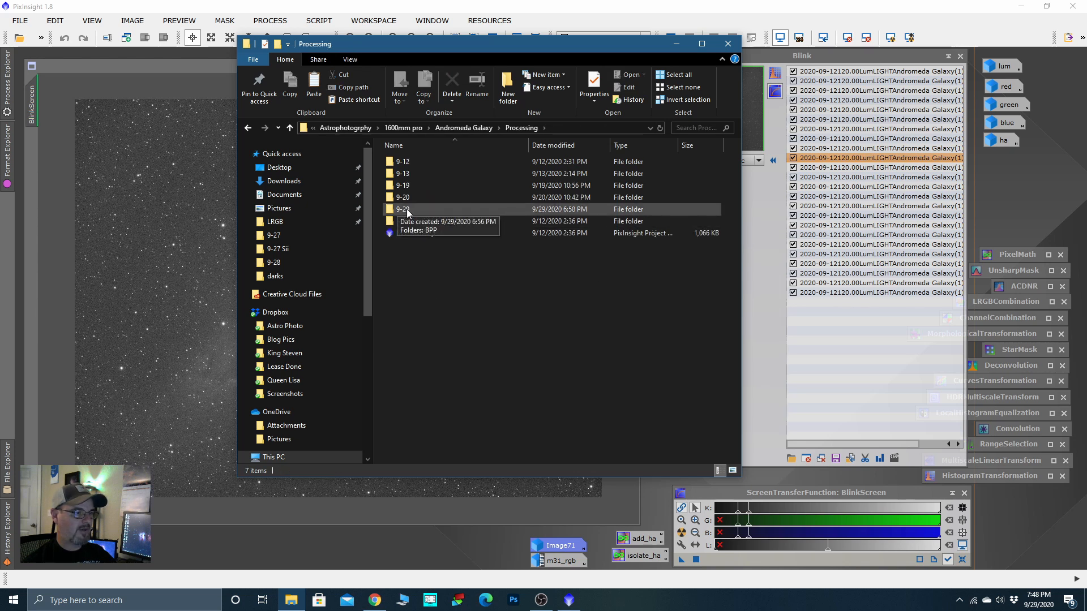
pyautogui.doubleClick(408, 211)
pyautogui.rightClick(403, 195)
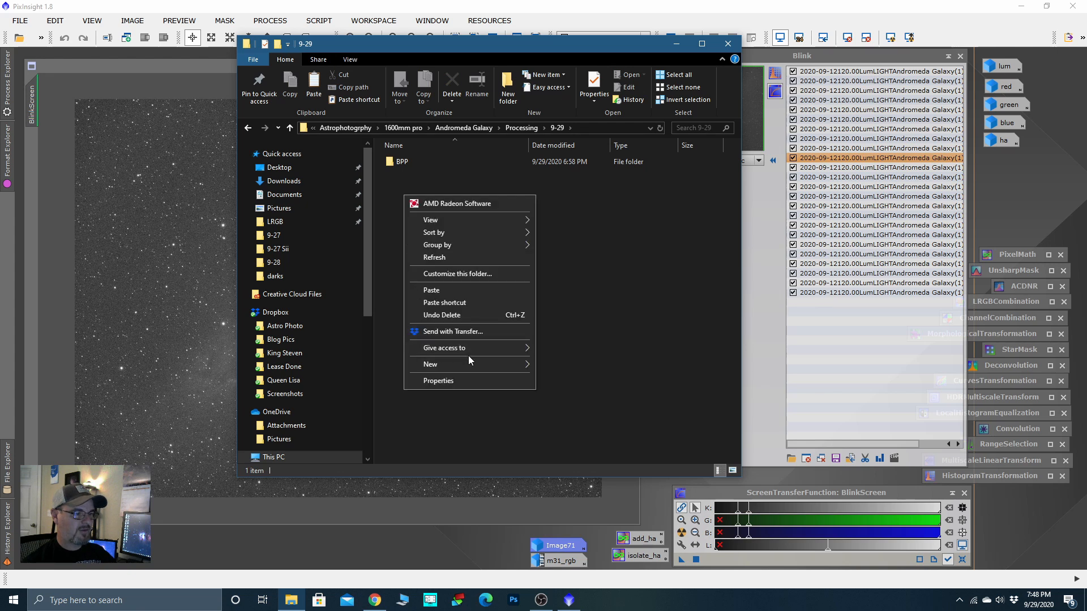
pyautogui.moveTo(482, 359)
pyautogui.click(545, 366)
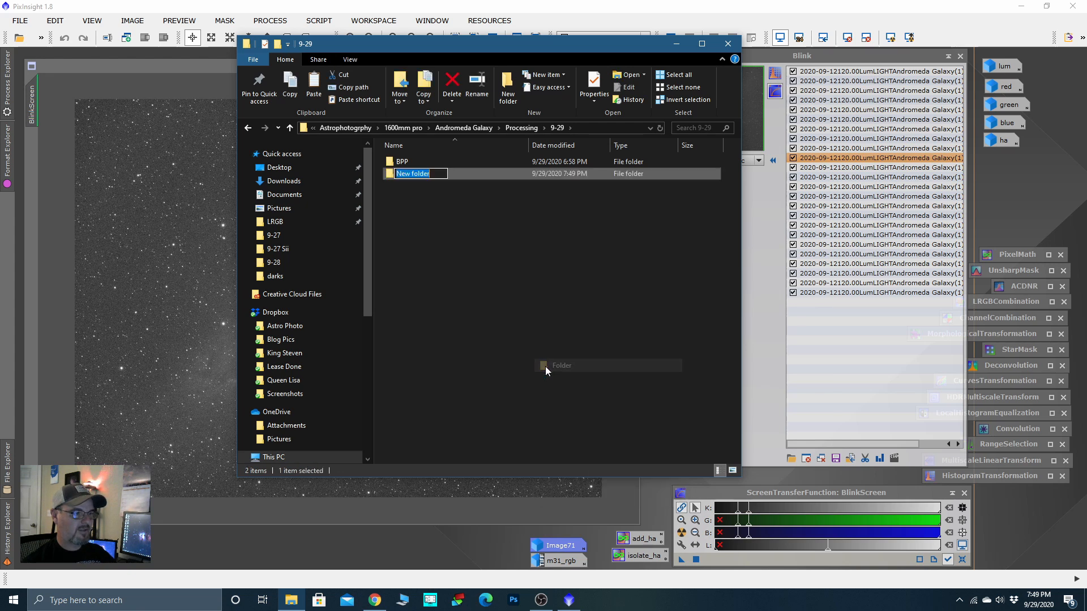
pyautogui.write('go')
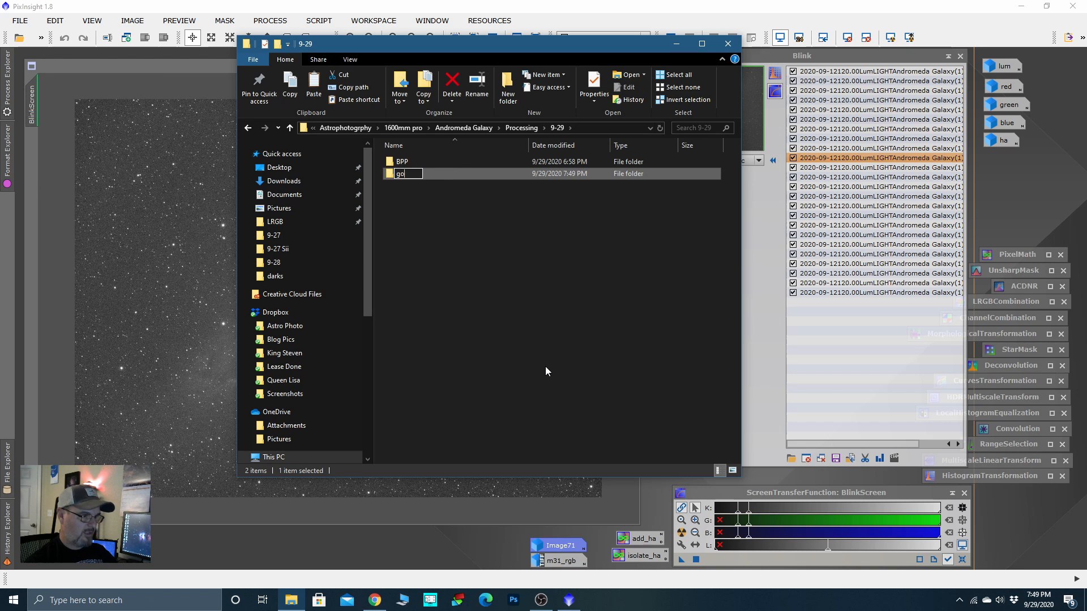
pyautogui.write('od l')
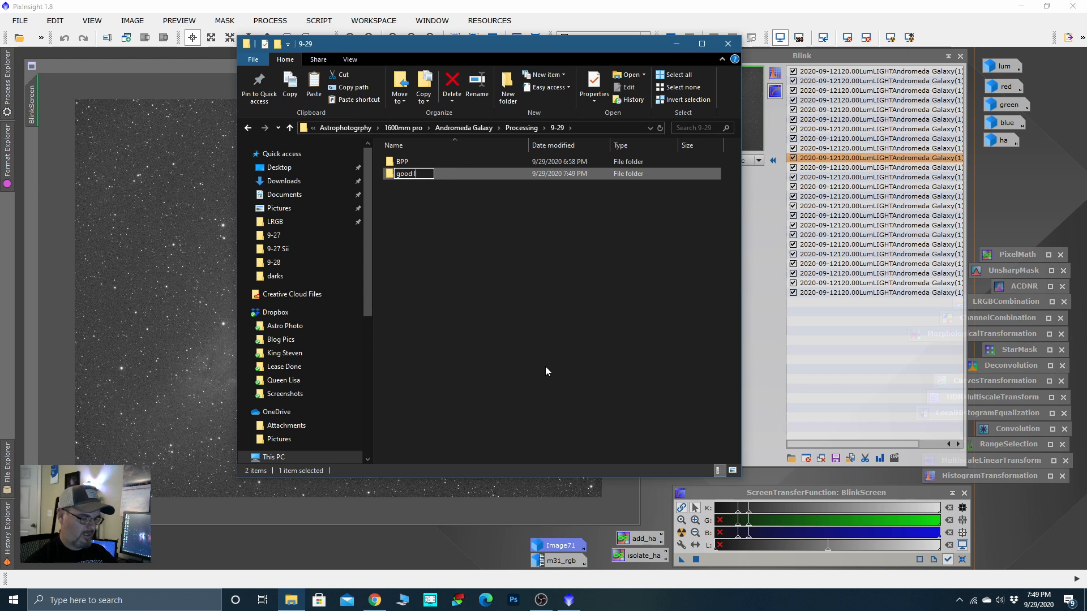
pyautogui.write('um')
pyautogui.press('Return')
pyautogui.click(727, 44)
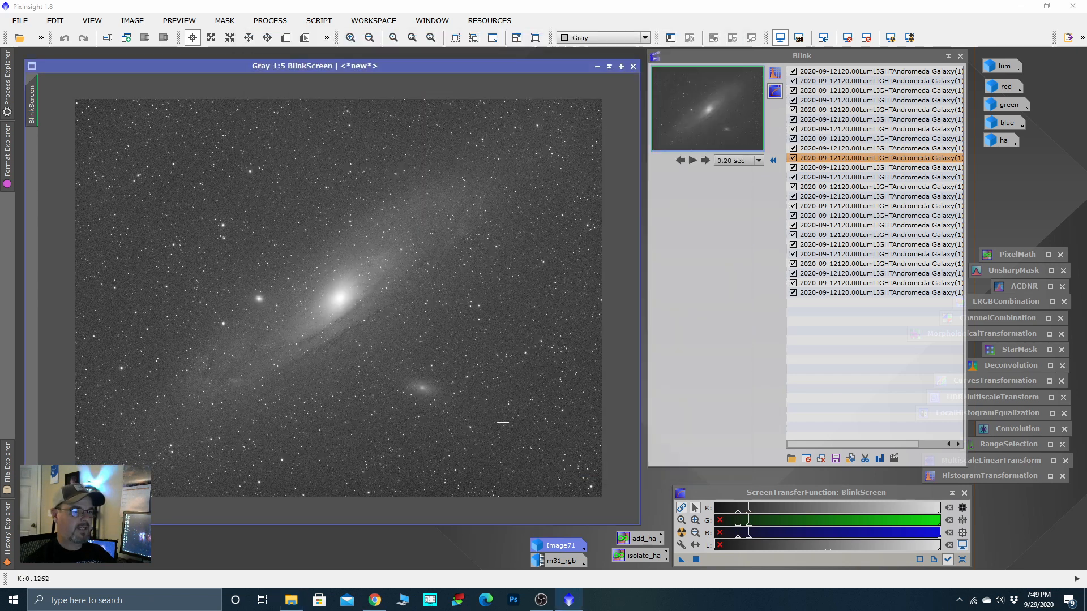
# Step: Copy all luminance frames listed in Blink to the good lum folder under Andromeda Galaxy > Processing > 9-29
pyautogui.click(822, 71)
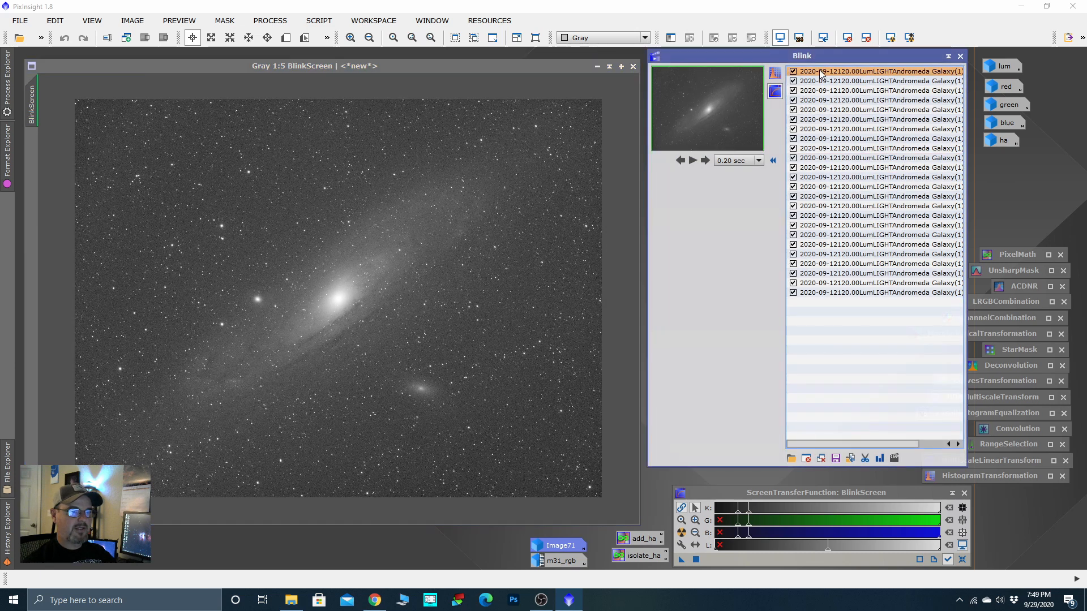
pyautogui.hotkey('ctrl', 'a')
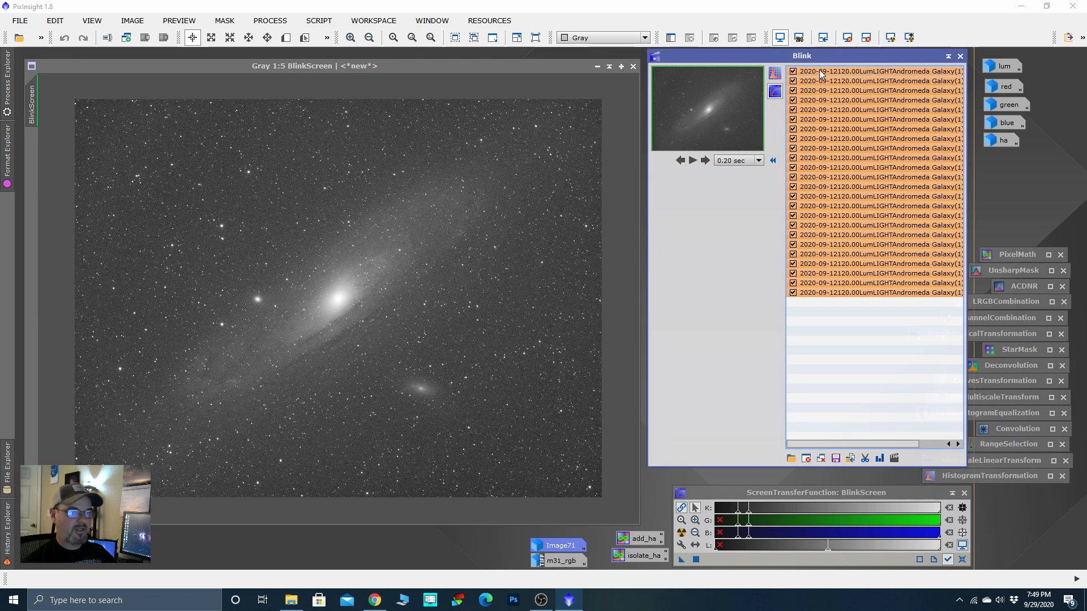
pyautogui.click(835, 458)
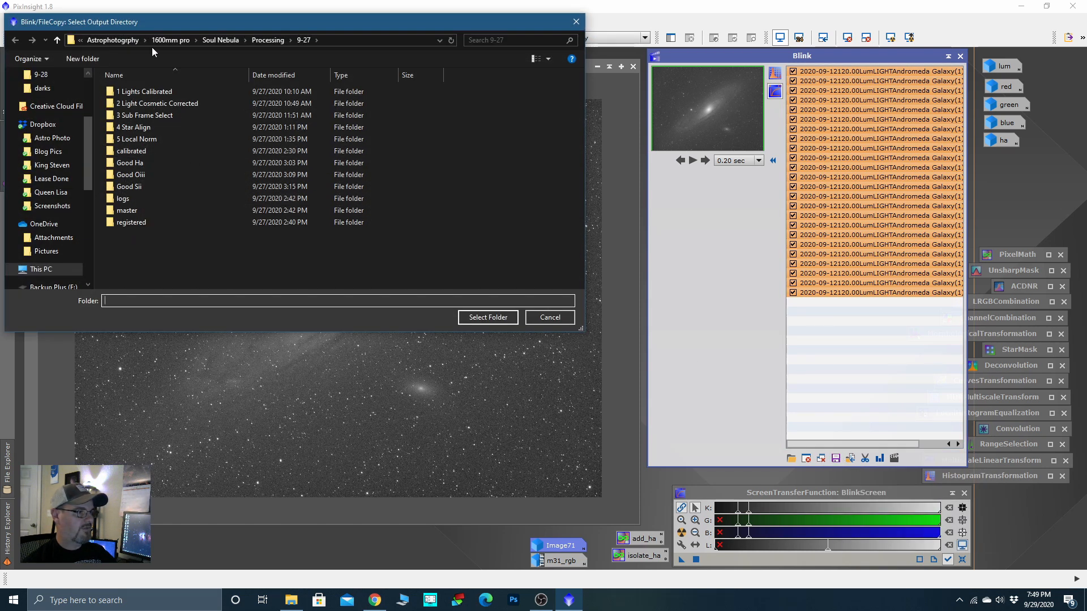
pyautogui.click(172, 40)
pyautogui.doubleClick(130, 93)
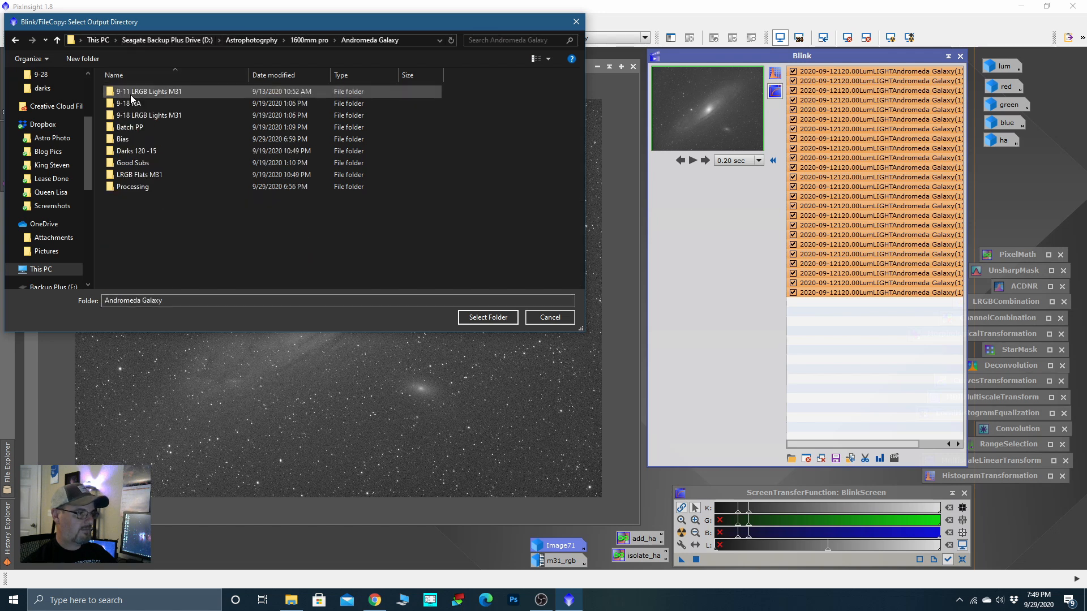
pyautogui.doubleClick(135, 185)
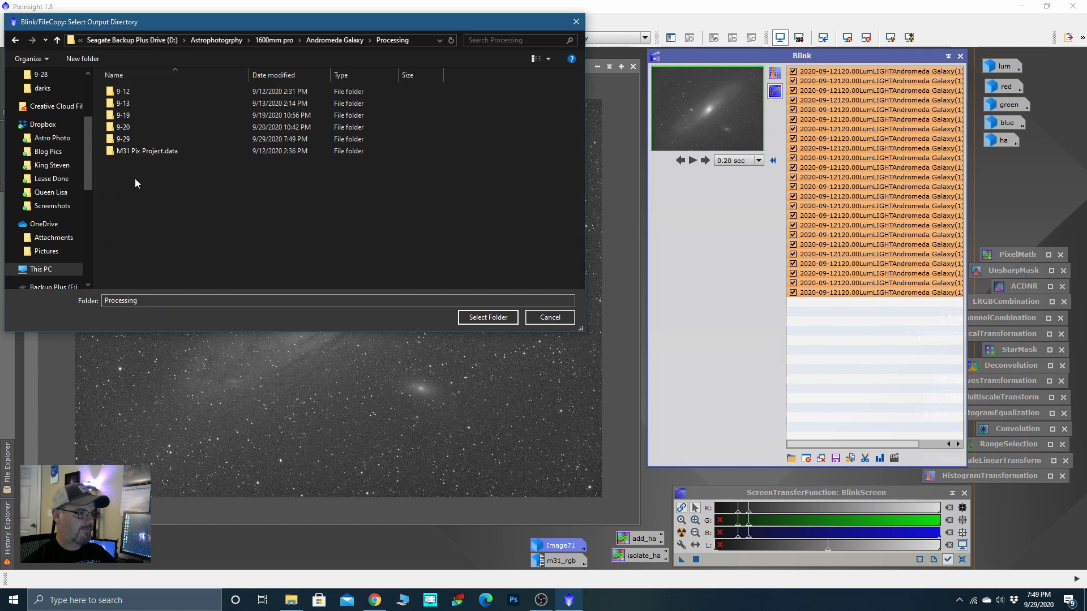
pyautogui.doubleClick(131, 140)
pyautogui.click(131, 107)
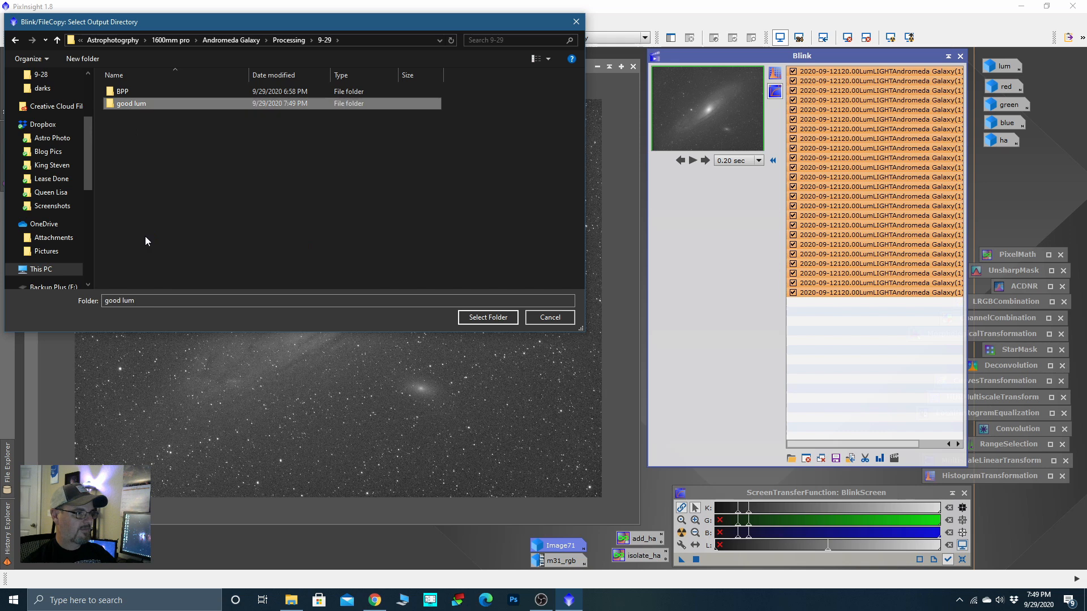
pyautogui.click(465, 318)
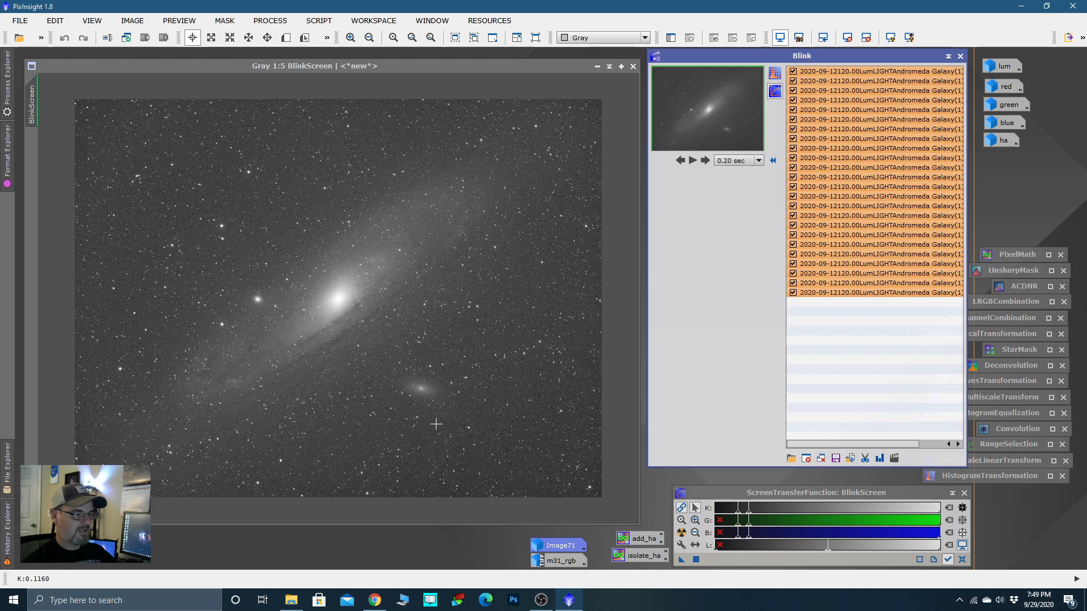
# Step: Switch to File Explorer and open the good lum folder to check the copied luminance frames
pyautogui.click(7, 529)
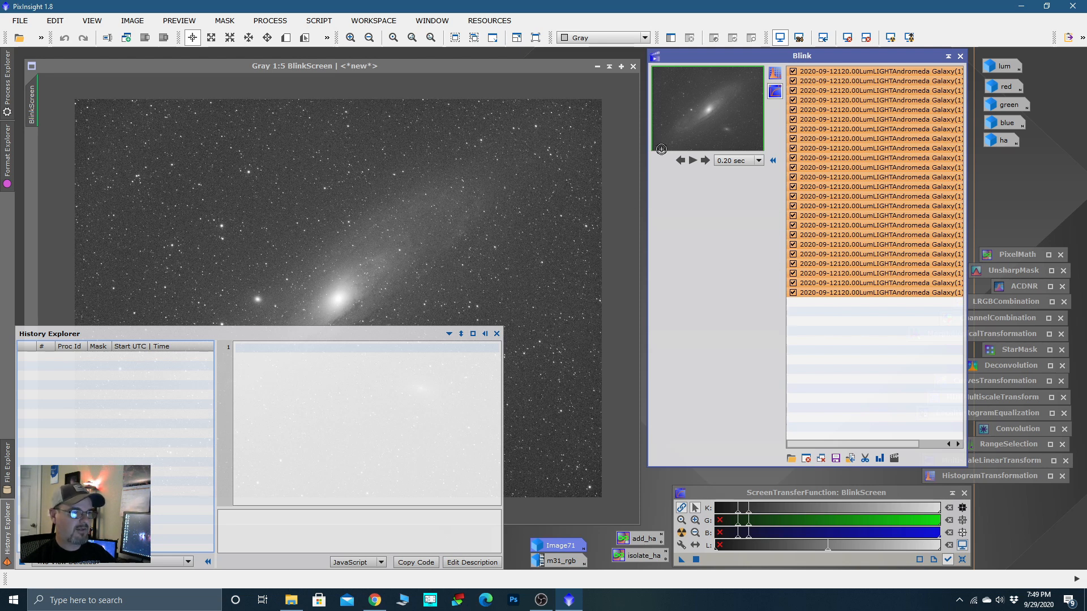
pyautogui.click(496, 335)
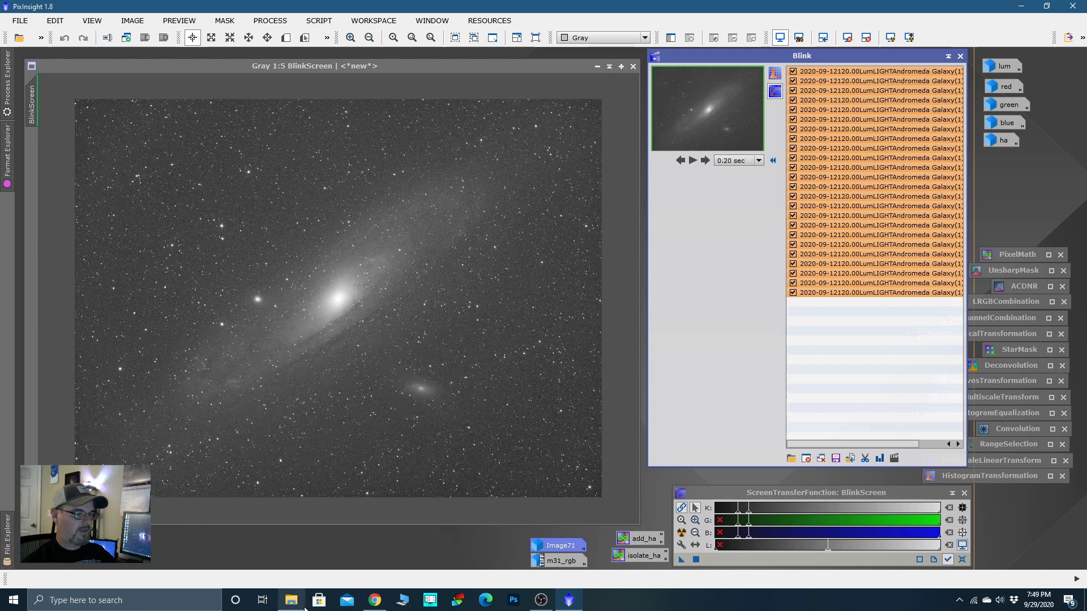
pyautogui.moveTo(300, 605)
pyautogui.click(314, 567)
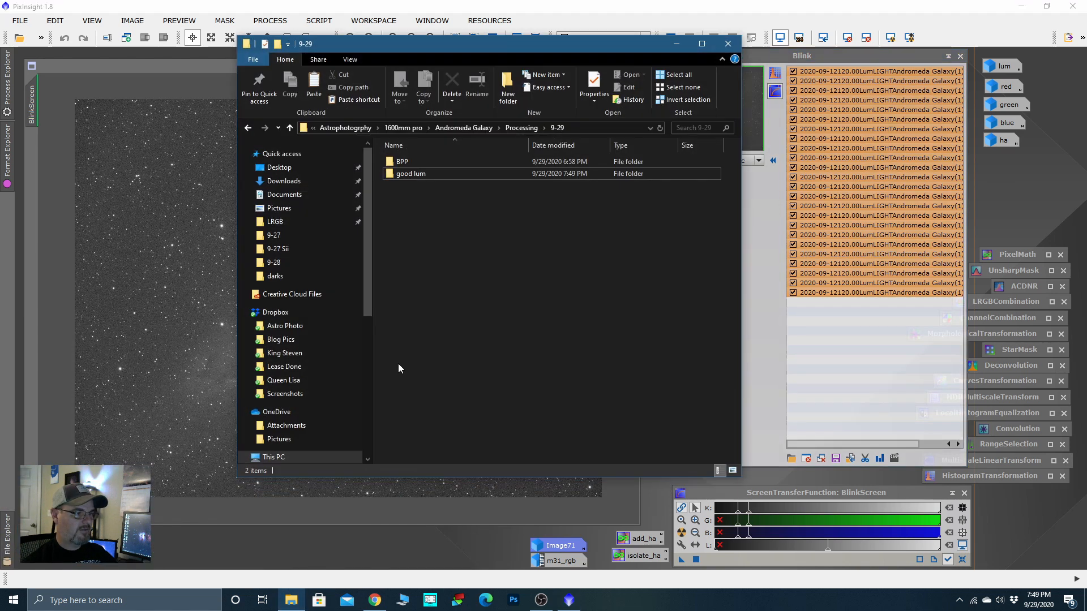
pyautogui.doubleClick(413, 175)
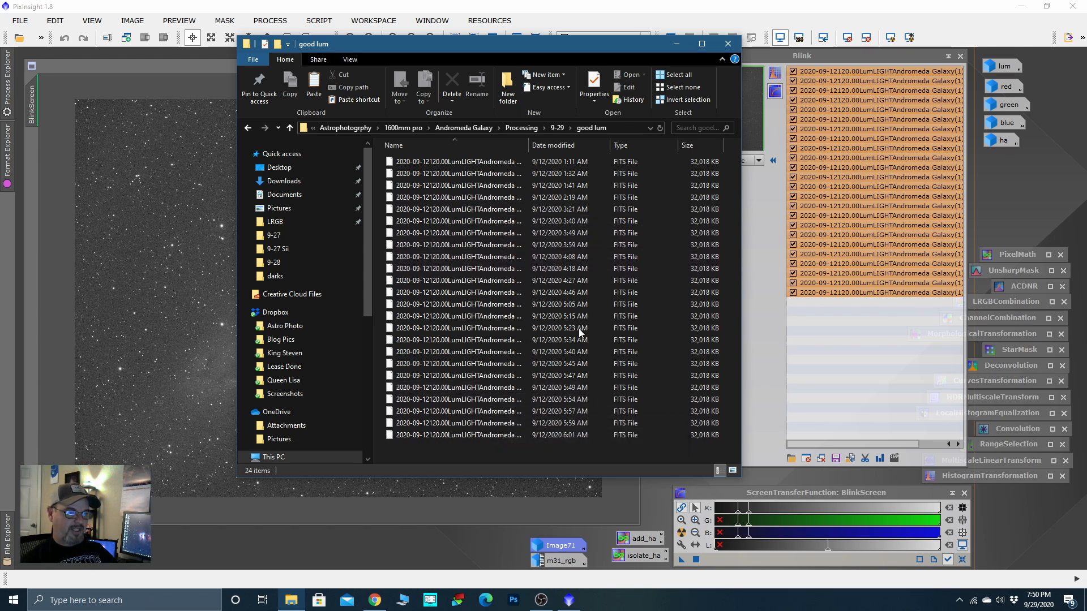
# Step: View the blue subfolder of Good Subs in the Andromeda Galaxy folder and close File Explorer
pyautogui.click(290, 128)
pyautogui.click(289, 128)
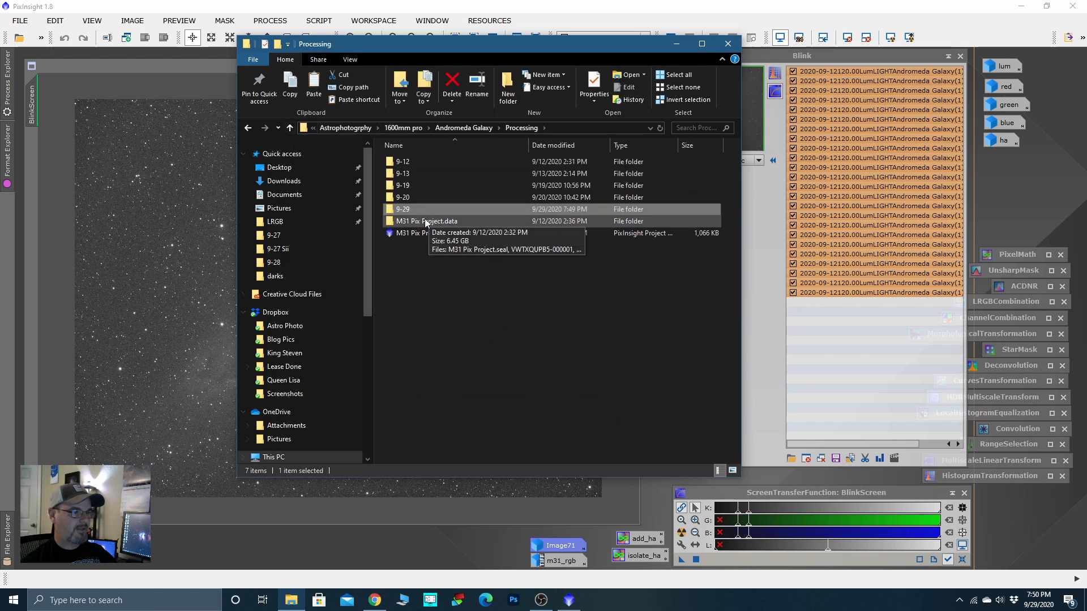
pyautogui.click(290, 128)
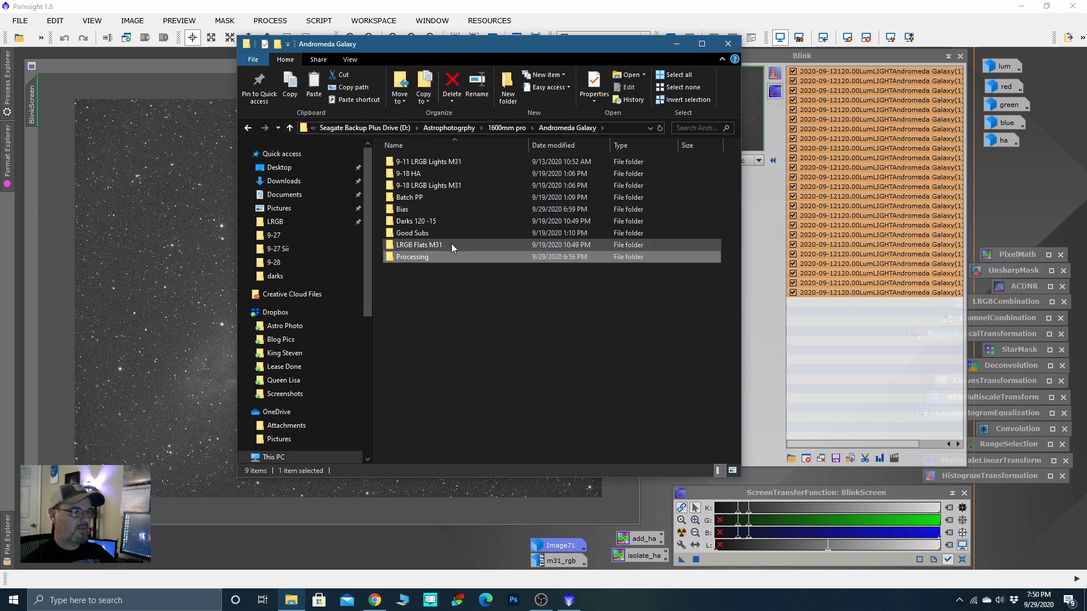
pyautogui.doubleClick(417, 233)
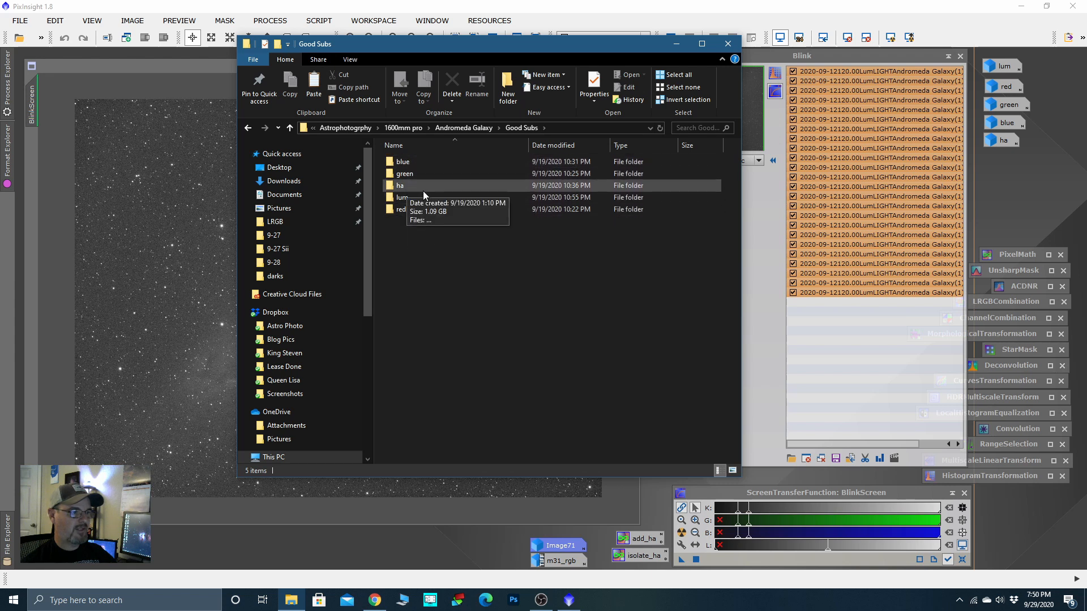
pyautogui.doubleClick(403, 162)
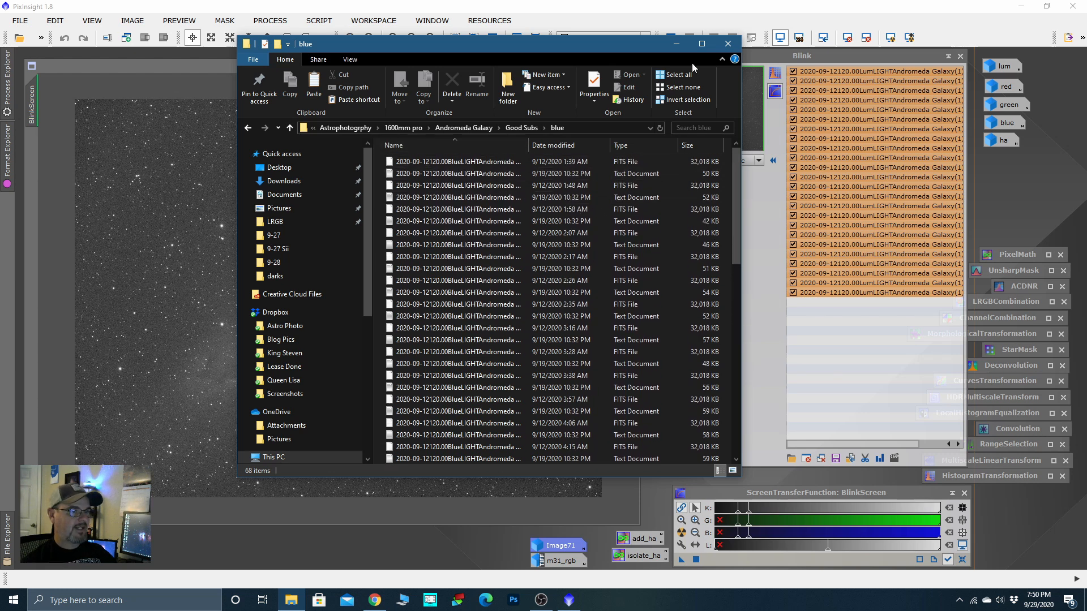
pyautogui.click(728, 44)
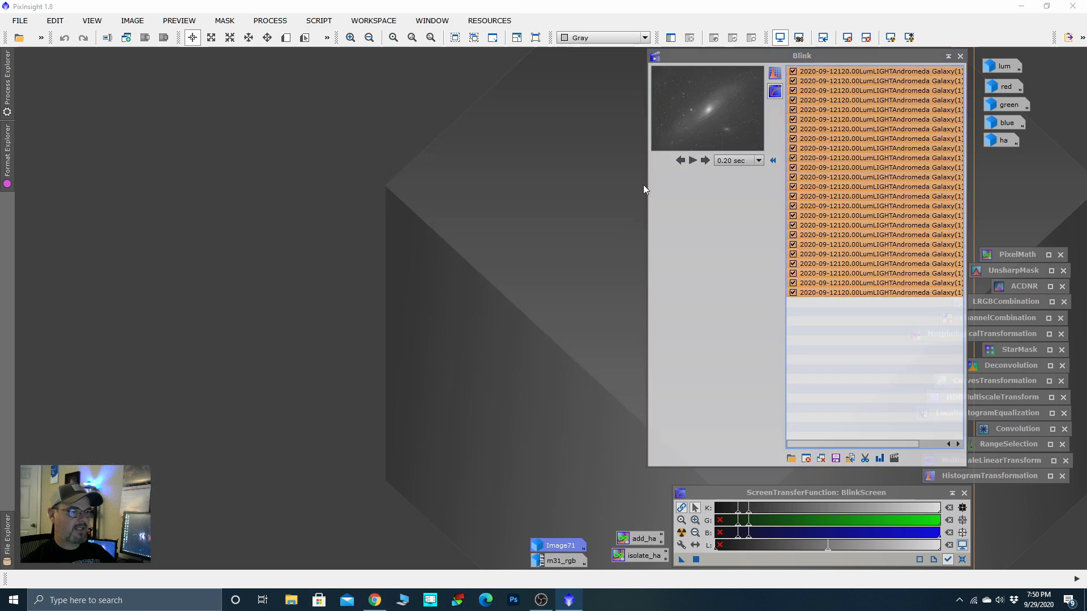
# Step: Close Blink and launch the BatchPreprocessing script
pyautogui.click(960, 56)
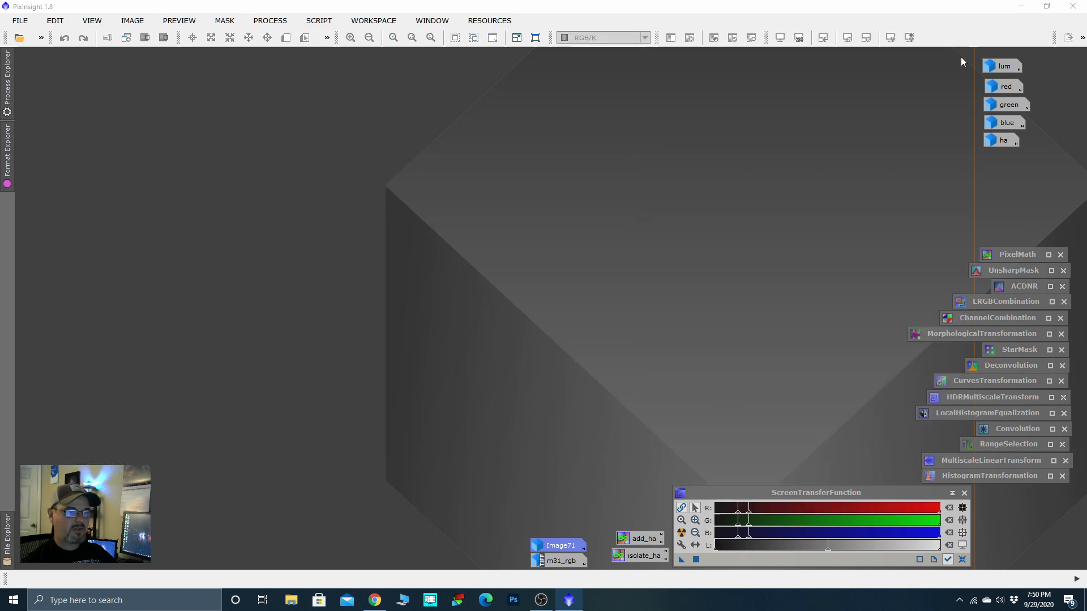
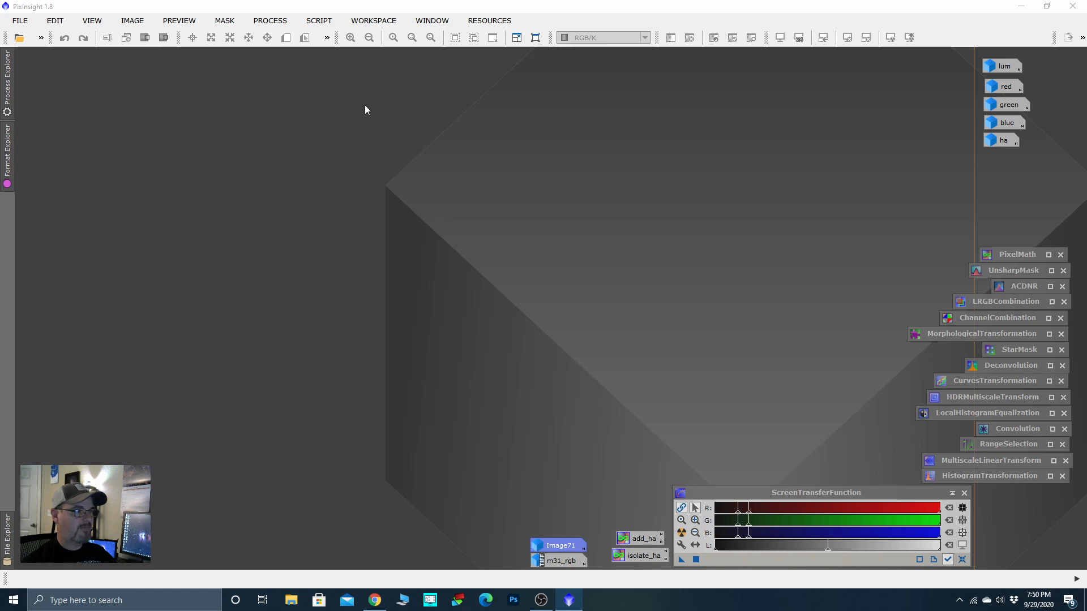
pyautogui.click(320, 21)
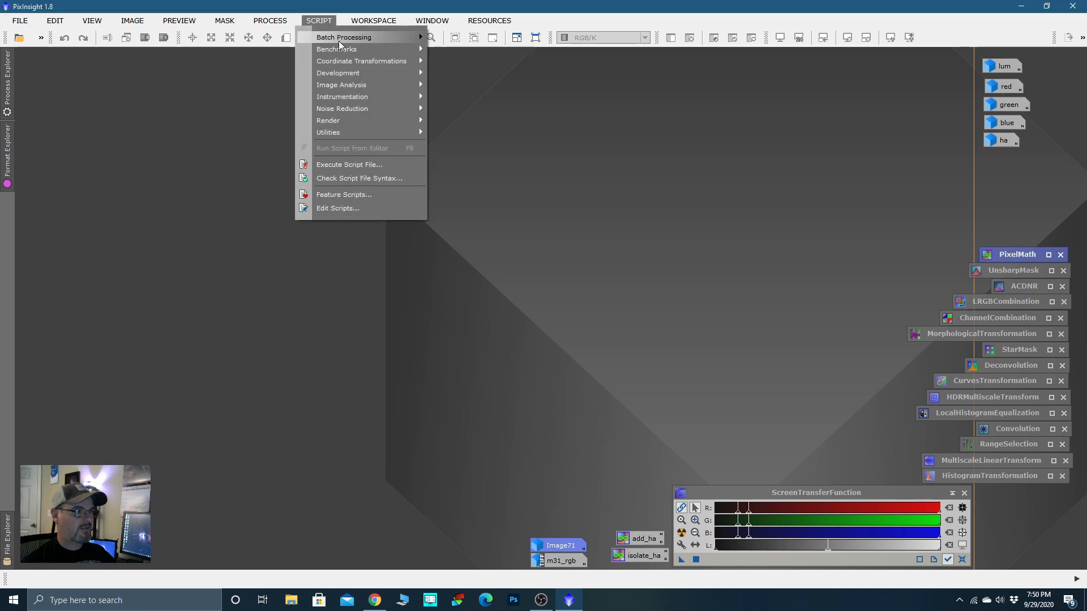
pyautogui.moveTo(339, 41)
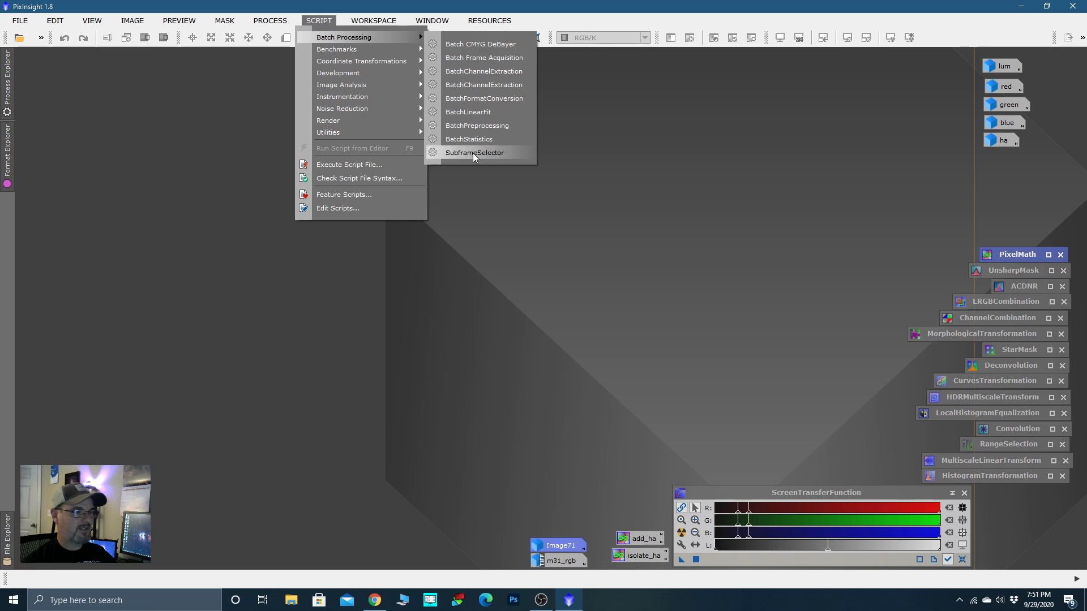
pyautogui.click(476, 126)
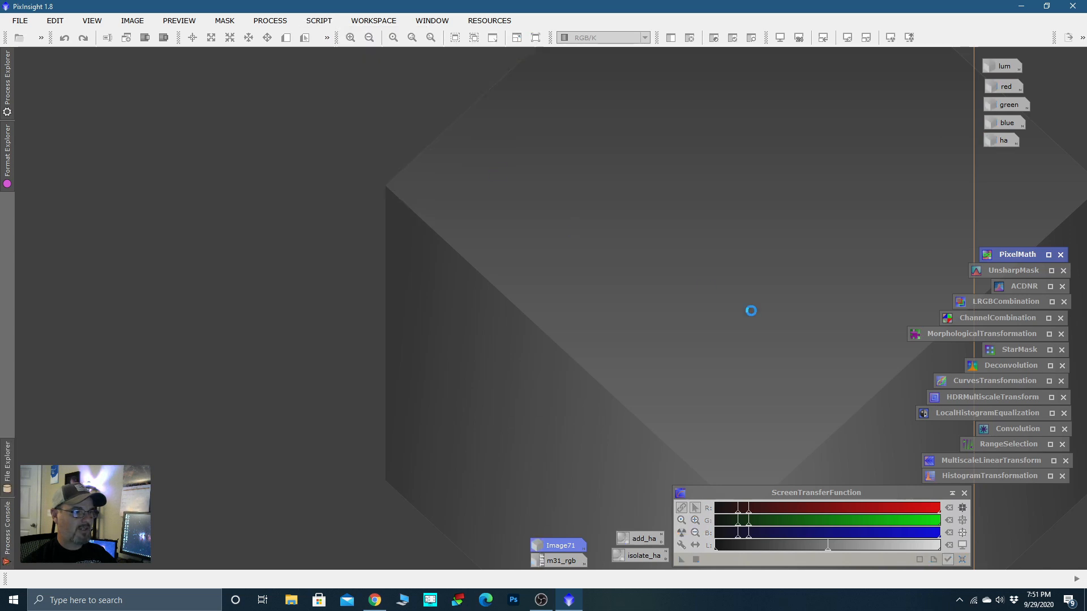
pyautogui.moveTo(706, 145); pyautogui.dragTo(626, 98)
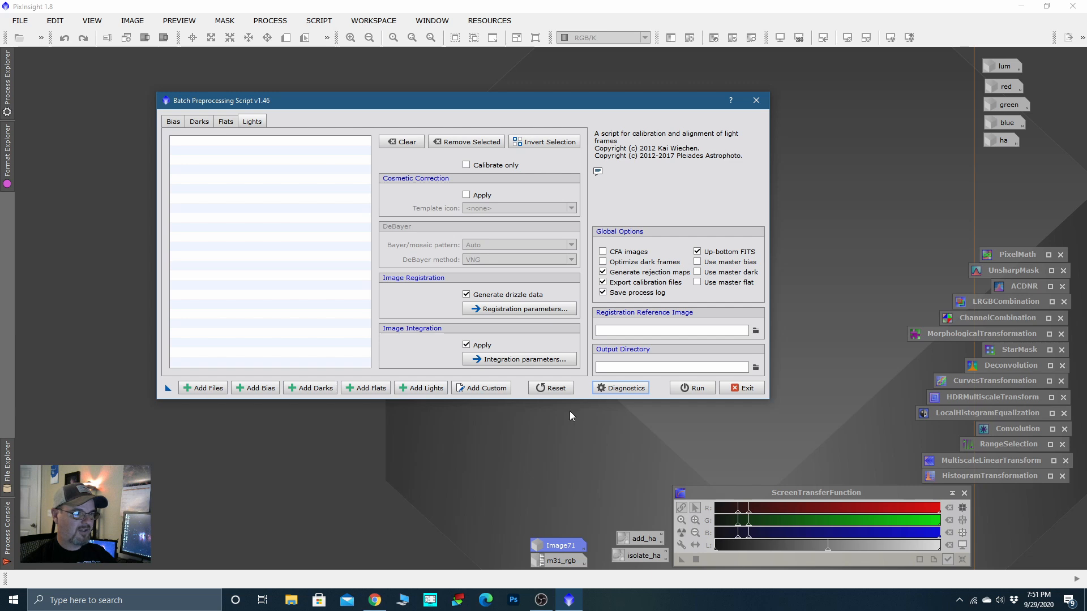
# Step: Start adding custom frames and load all files from the Andromeda Galaxy folder's Good Subs > lum subfolder
pyautogui.click(484, 388)
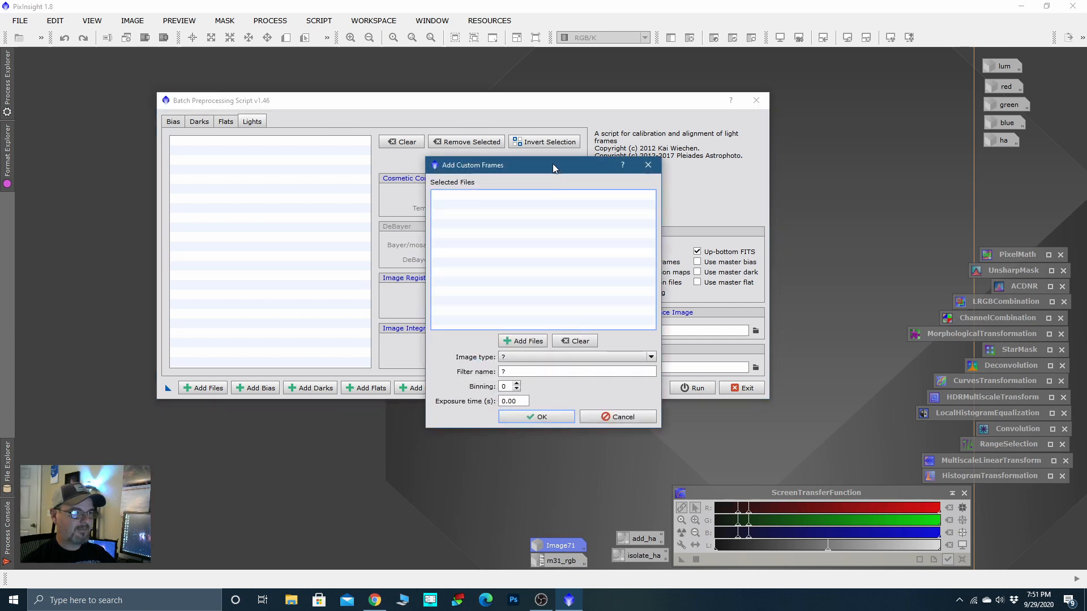
pyautogui.moveTo(553, 164); pyautogui.dragTo(547, 148)
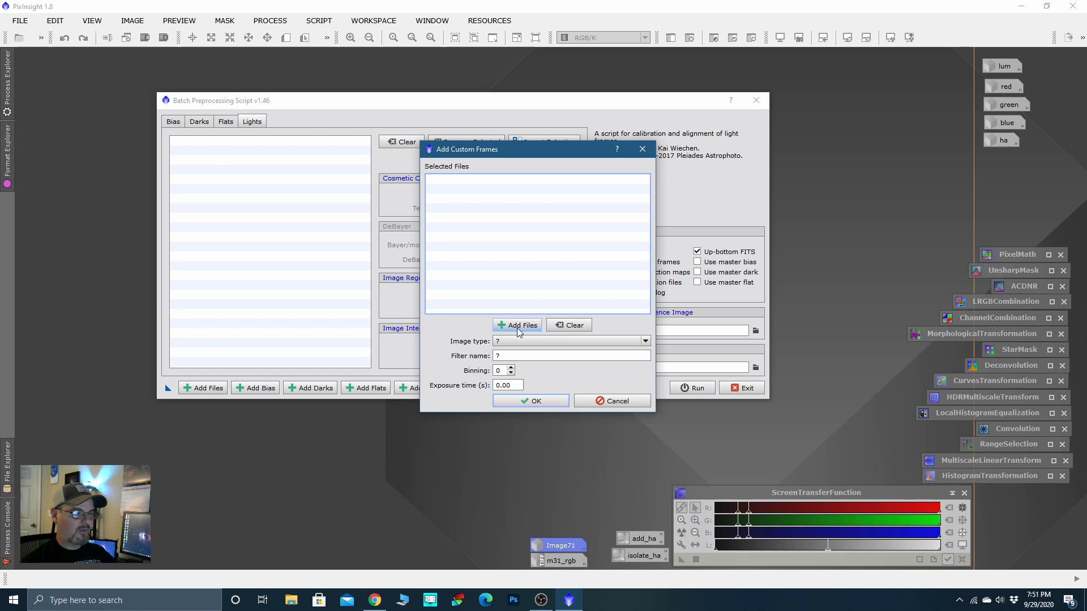
pyautogui.click(513, 325)
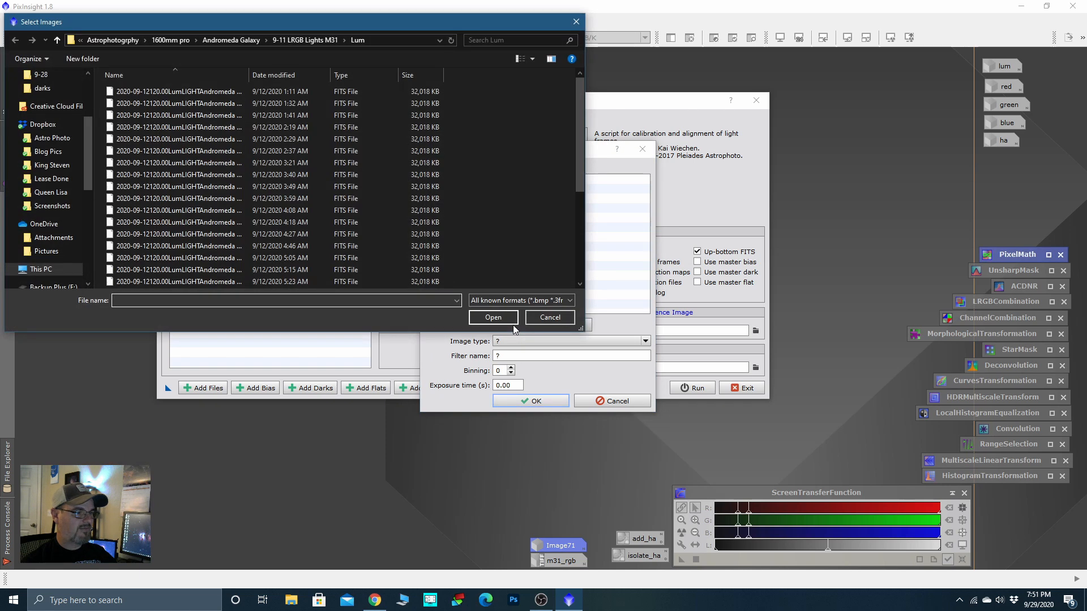
pyautogui.click(56, 43)
pyautogui.click(56, 43)
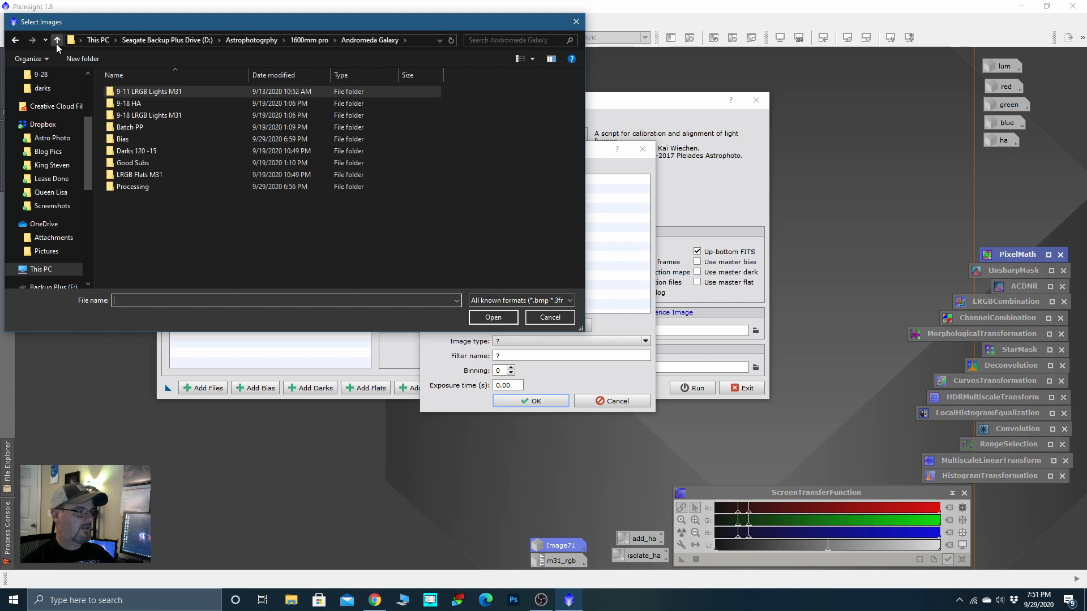
pyautogui.doubleClick(150, 163)
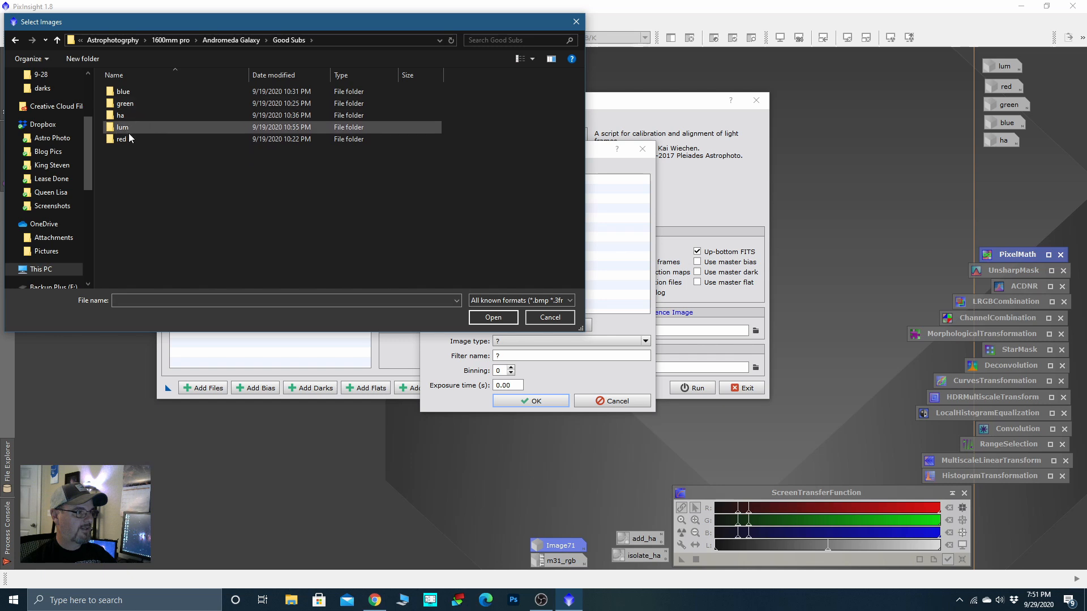
pyautogui.doubleClick(129, 129)
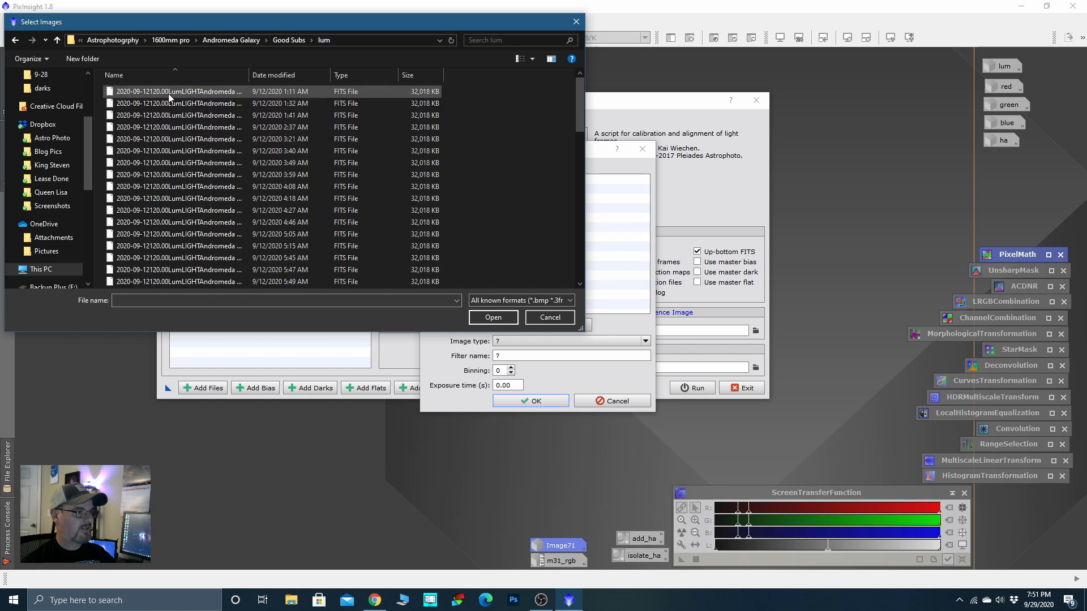
pyautogui.click(168, 94)
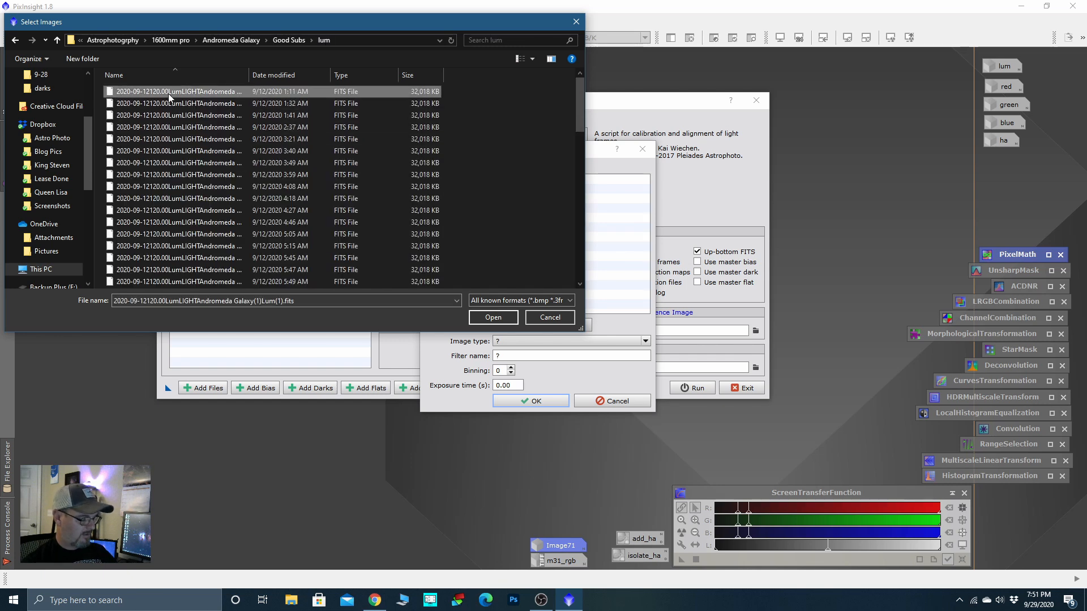
pyautogui.hotkey('ctrl', 'a')
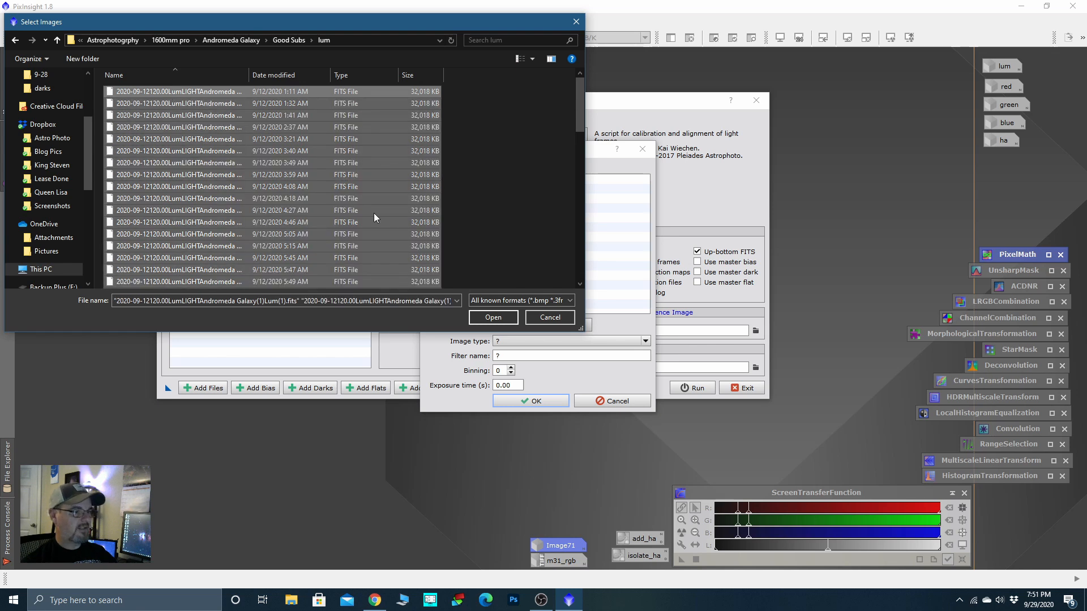
pyautogui.click(493, 317)
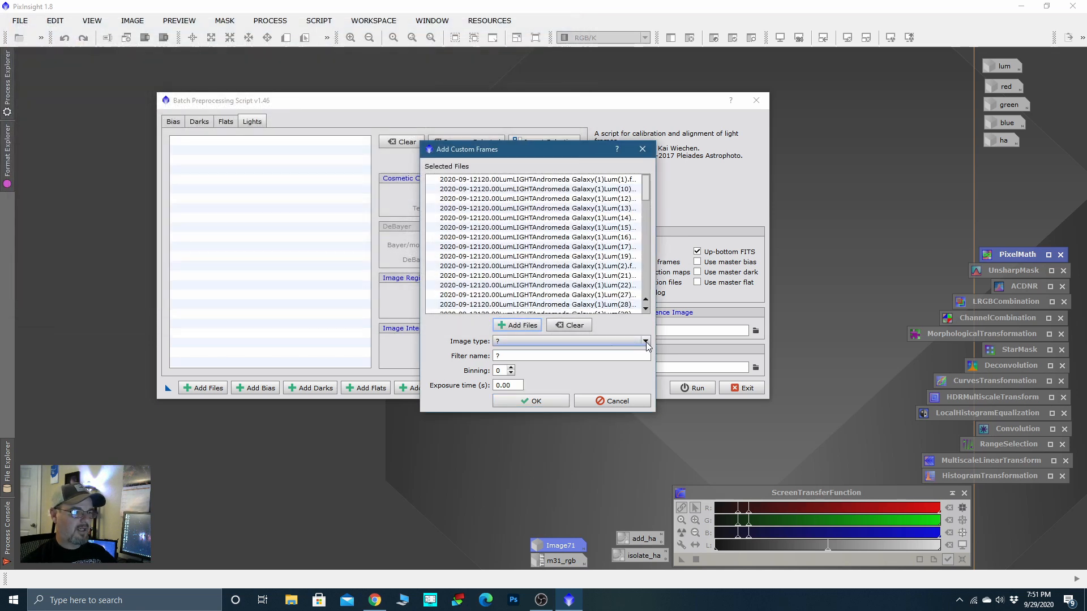
# Step: Set the custom frames' image type to Light frame and their filter name to "lum"
pyautogui.click(646, 341)
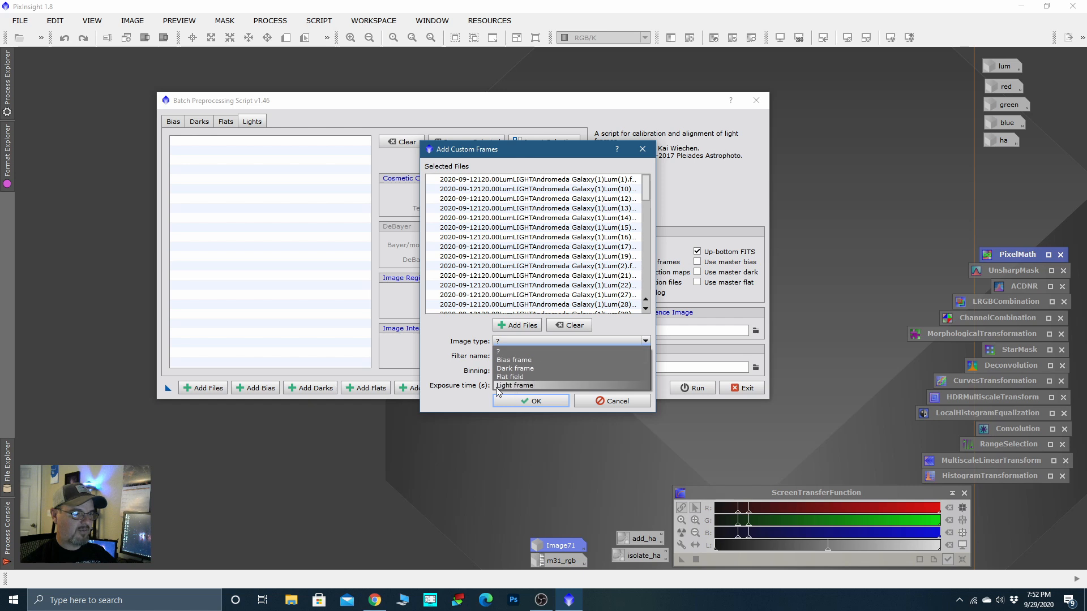
pyautogui.click(514, 386)
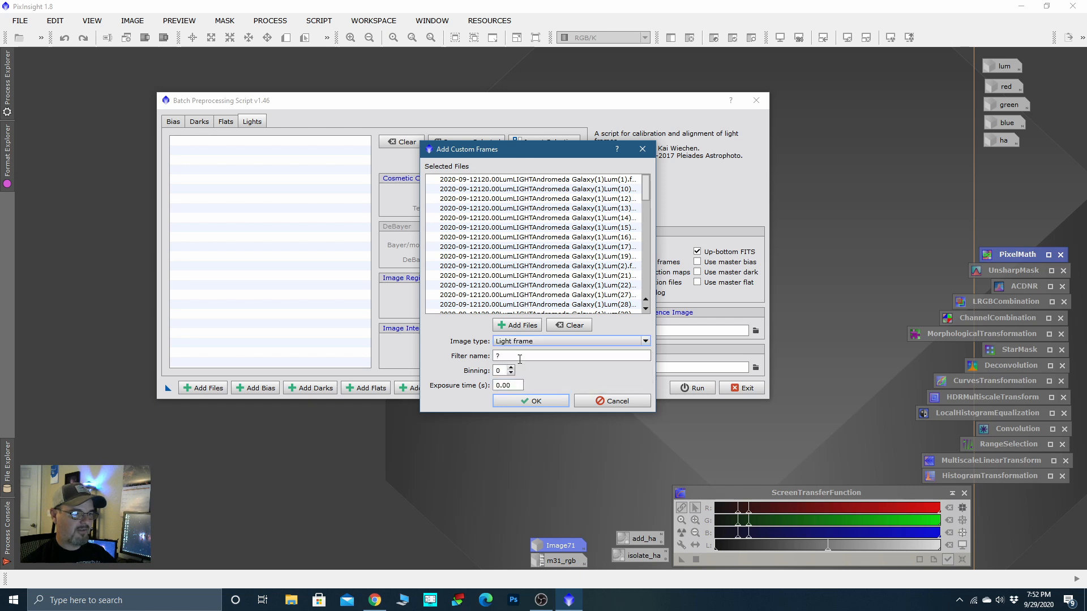
pyautogui.click(513, 356)
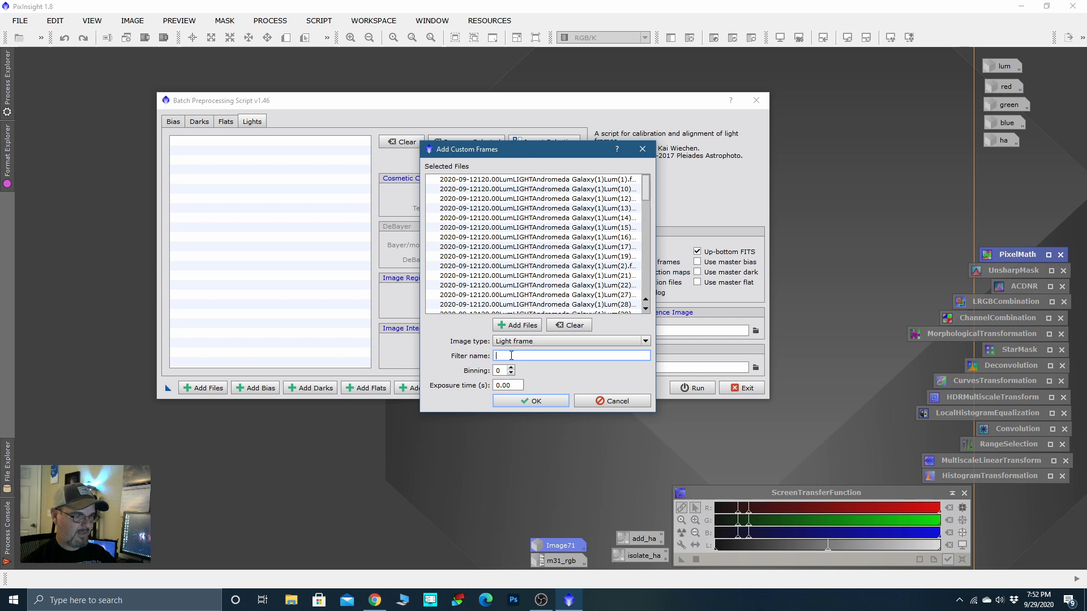
pyautogui.press('BackSpace')
pyautogui.write('lum')
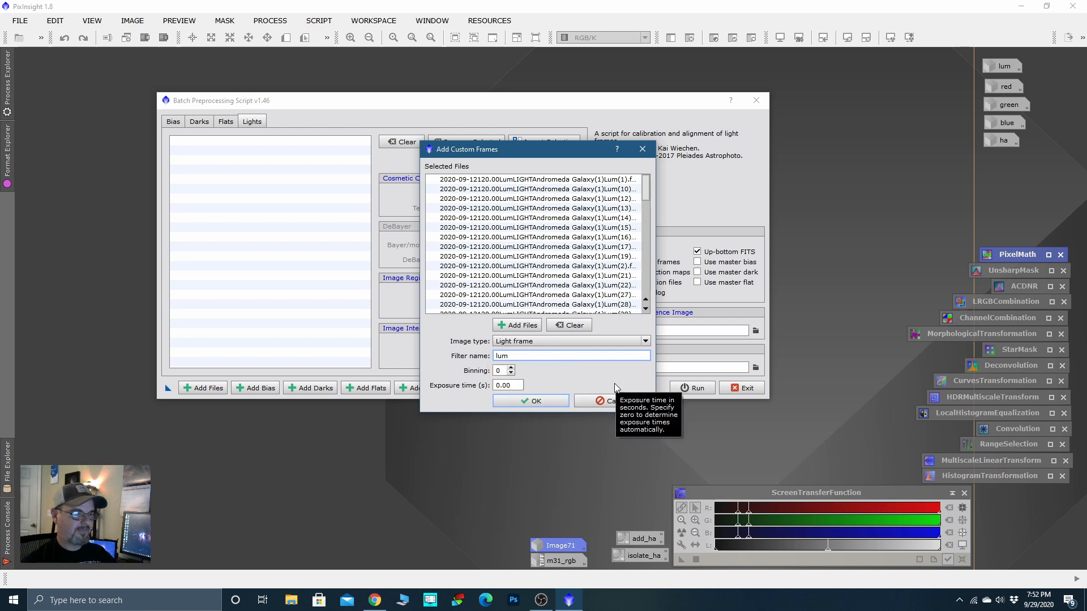
# Step: Add the lum light frames to the script, check the flats list and review the lights list
pyautogui.click(552, 399)
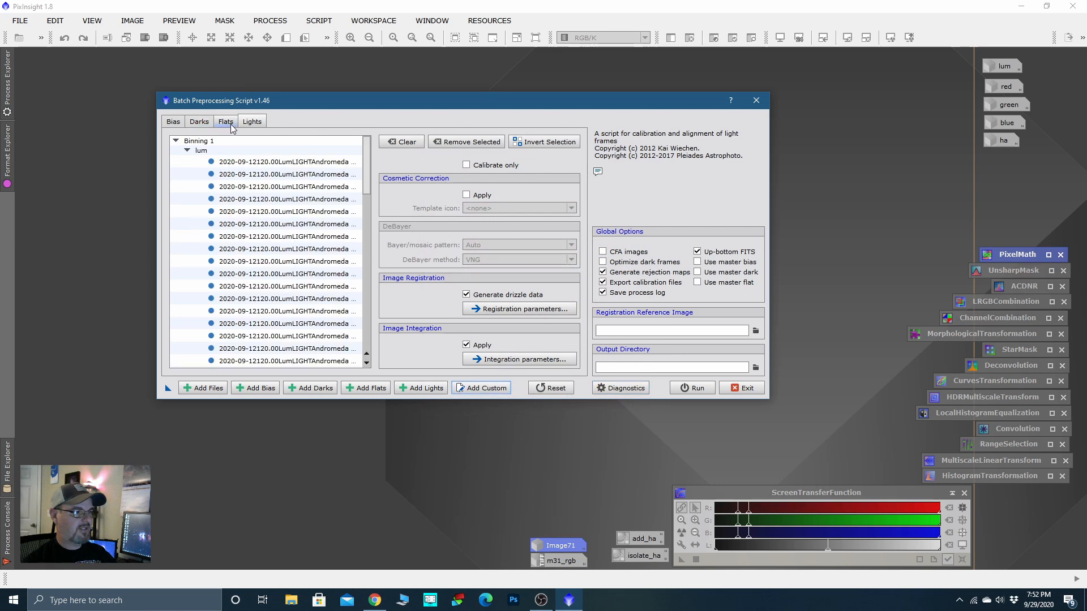
pyautogui.scroll(3, 243, 125)
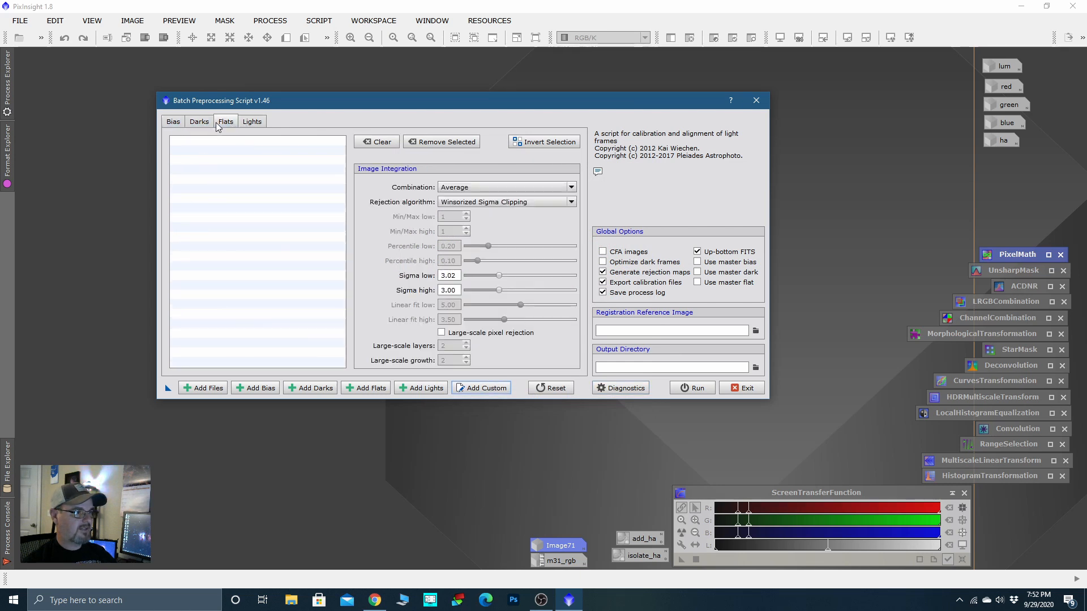
pyautogui.click(250, 122)
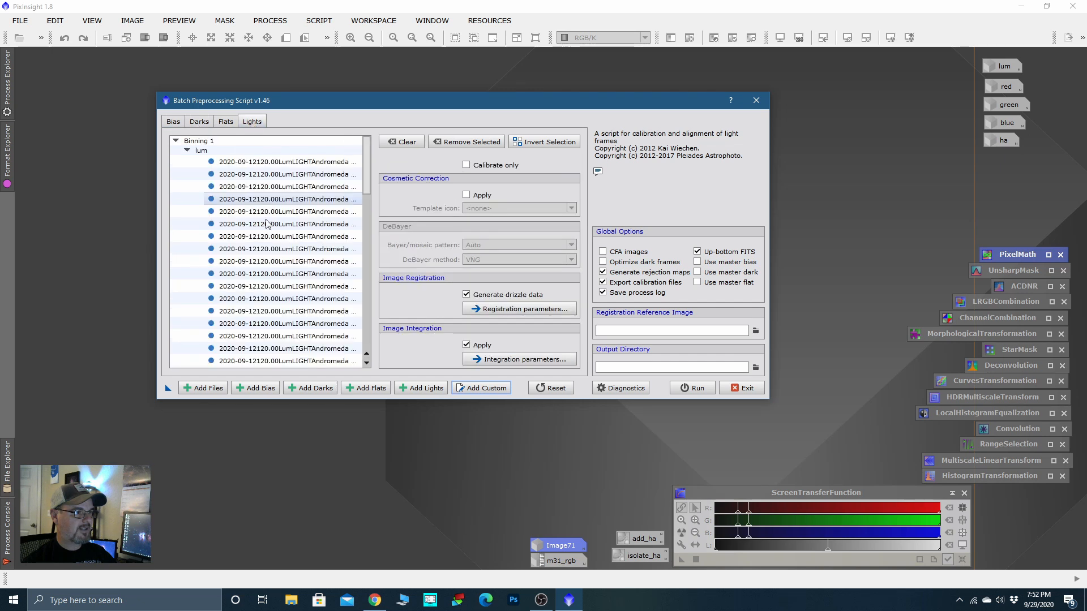
pyautogui.scroll(-3, 281, 286)
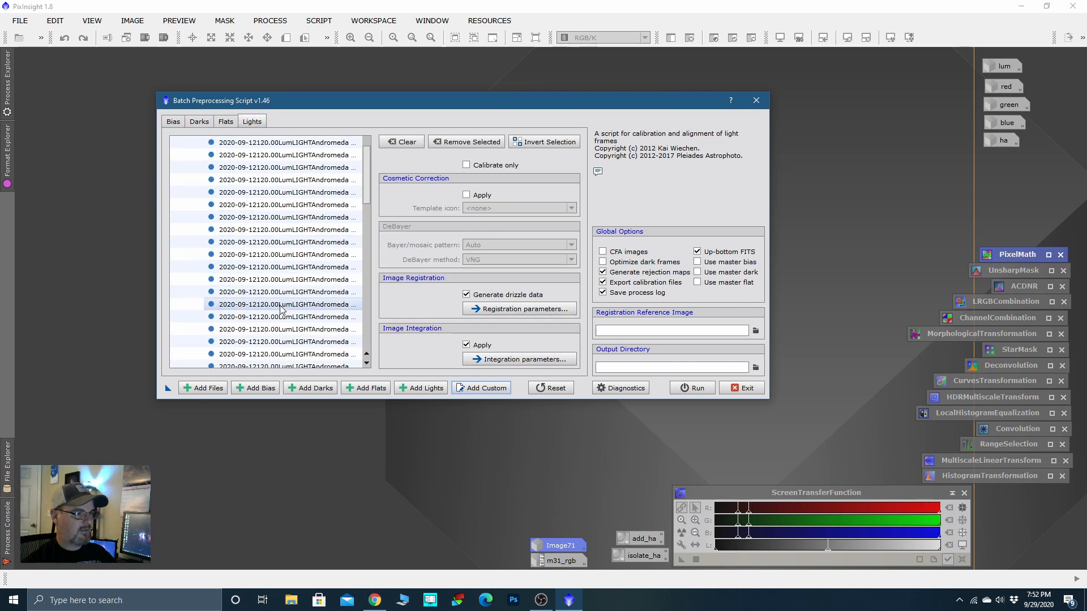
pyautogui.scroll(3, 281, 312)
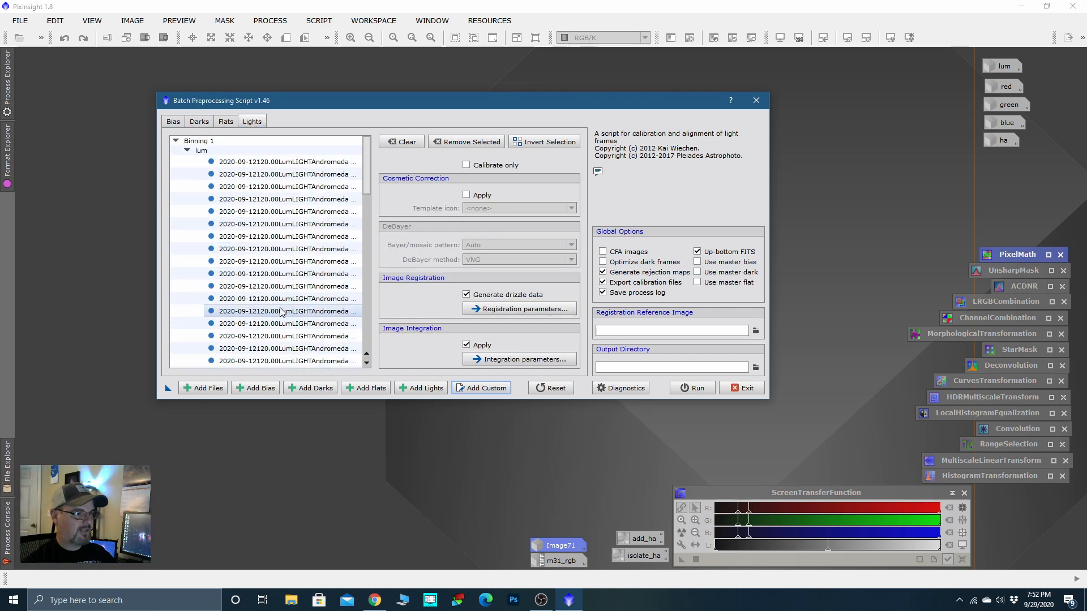
# Step: Start another custom frame set and load all files from the Good Subs > blue subfolder
pyautogui.click(492, 388)
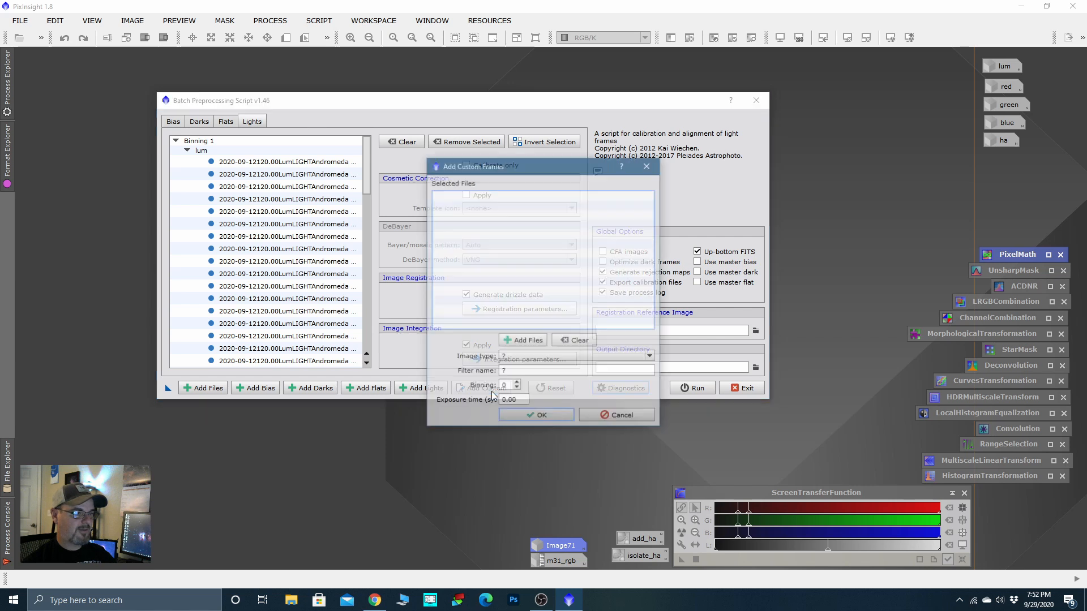
pyautogui.click(524, 341)
pyautogui.click(58, 40)
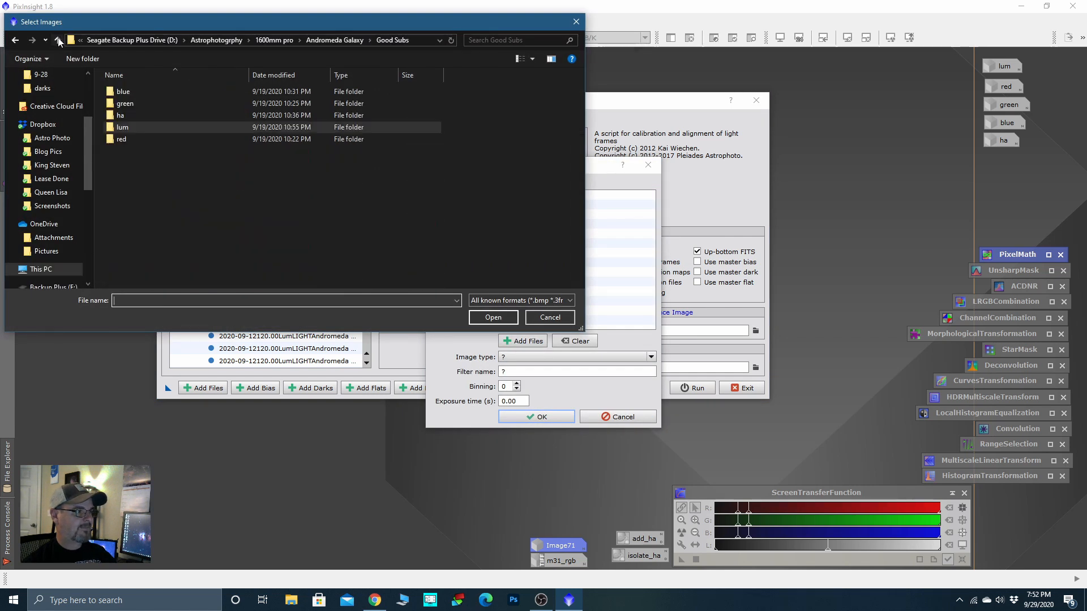
pyautogui.doubleClick(124, 96)
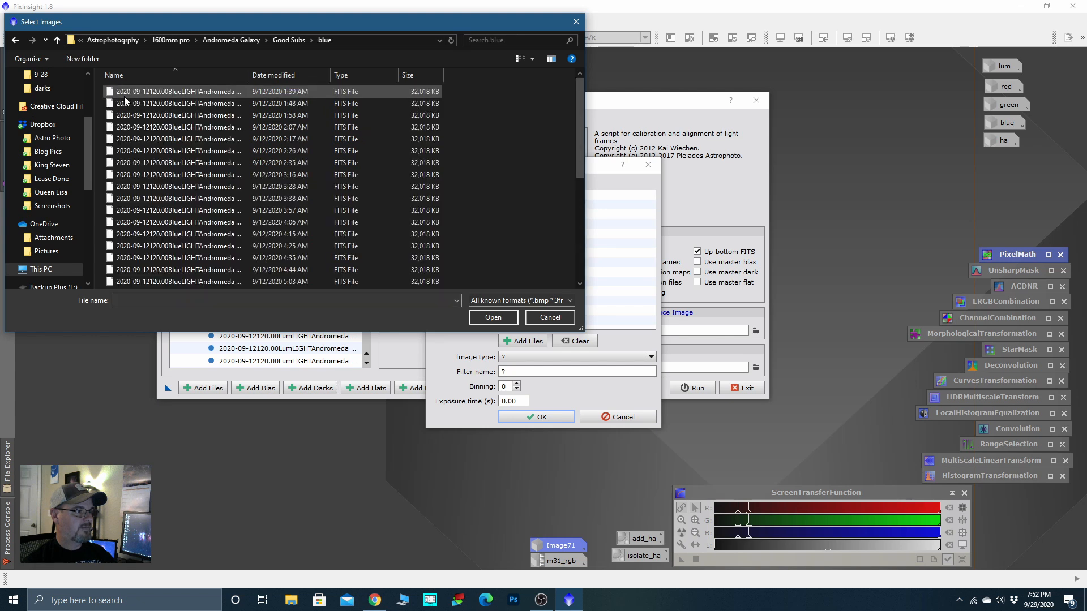
pyautogui.click(161, 93)
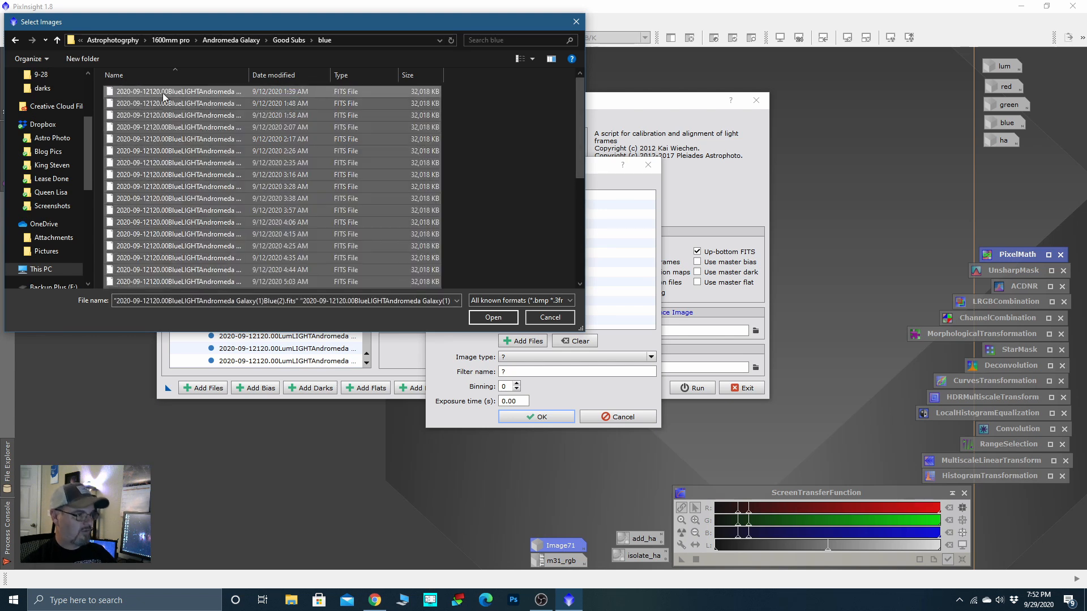
pyautogui.hotkey('ctrl', 'a')
pyautogui.click(493, 316)
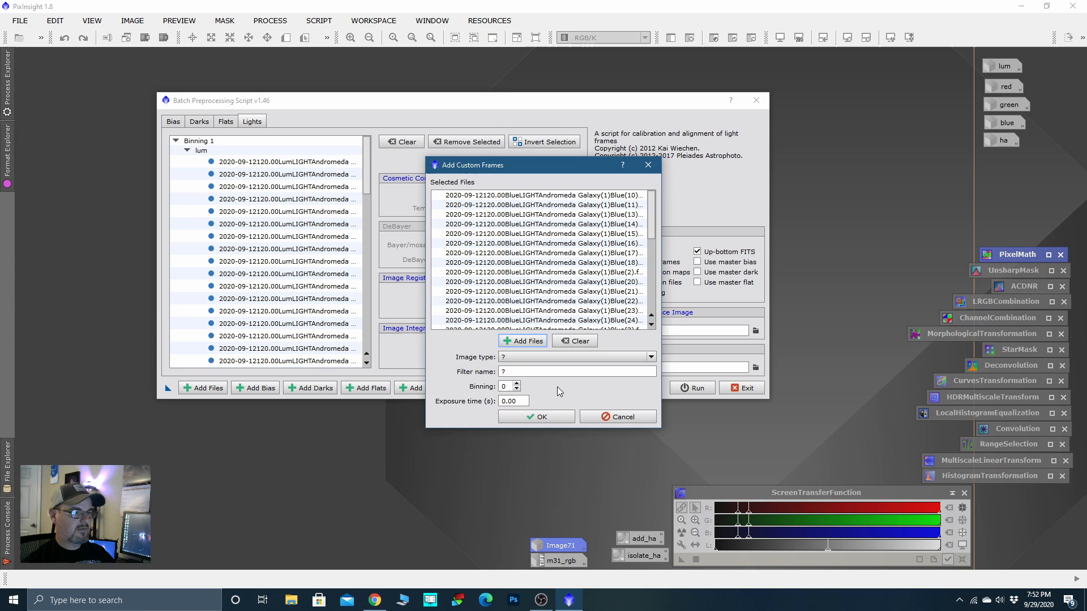
# Step: Set the blue files' image type to Light frame and filter name to "blue", and add them to the script
pyautogui.click(652, 357)
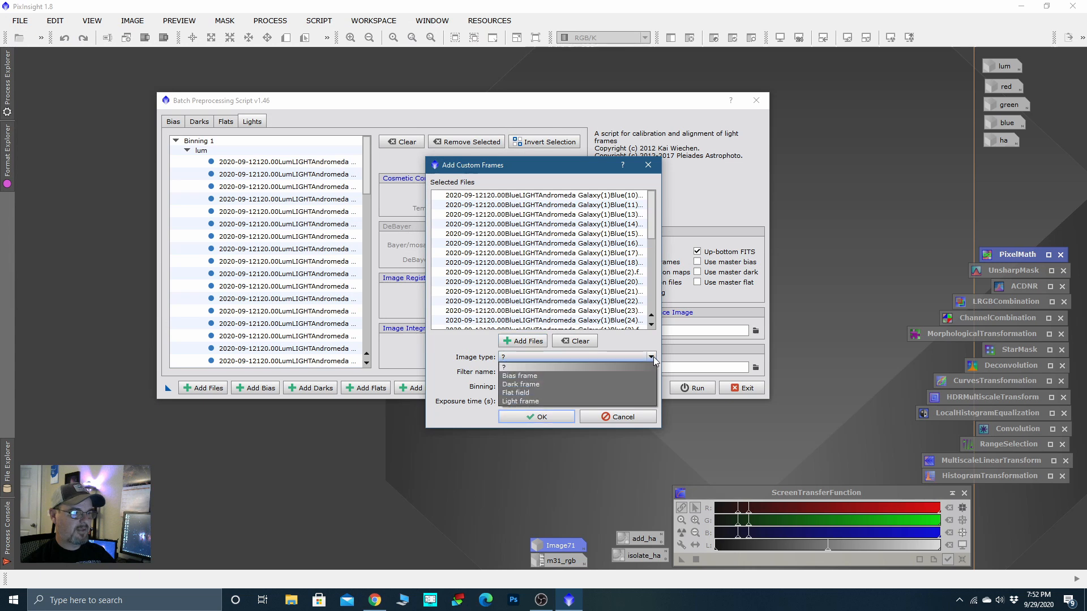
pyautogui.click(530, 401)
pyautogui.click(524, 372)
pyautogui.press('BackSpace')
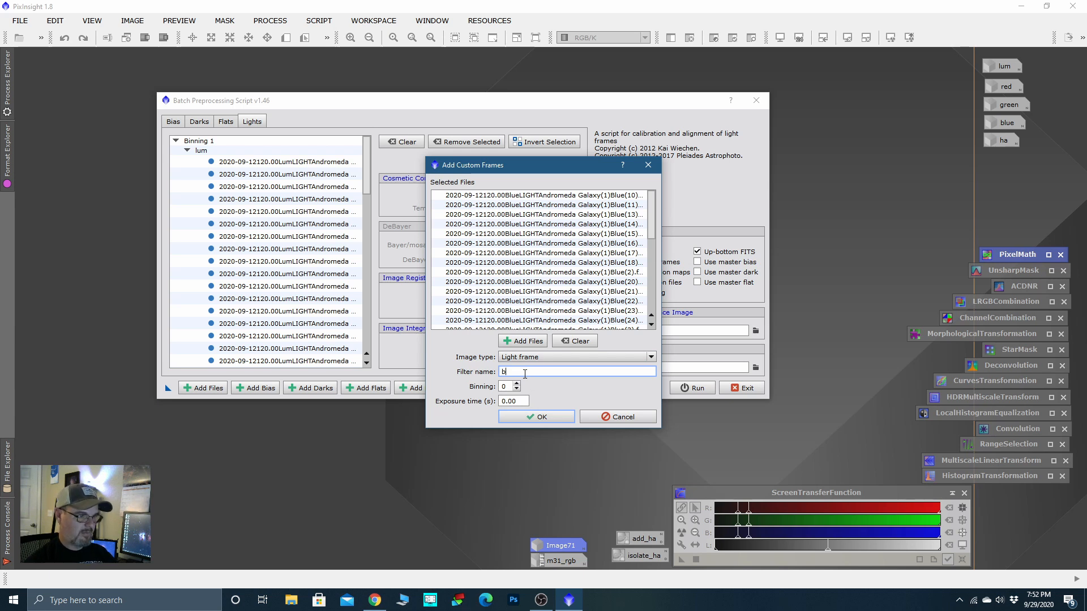
pyautogui.write('blue')
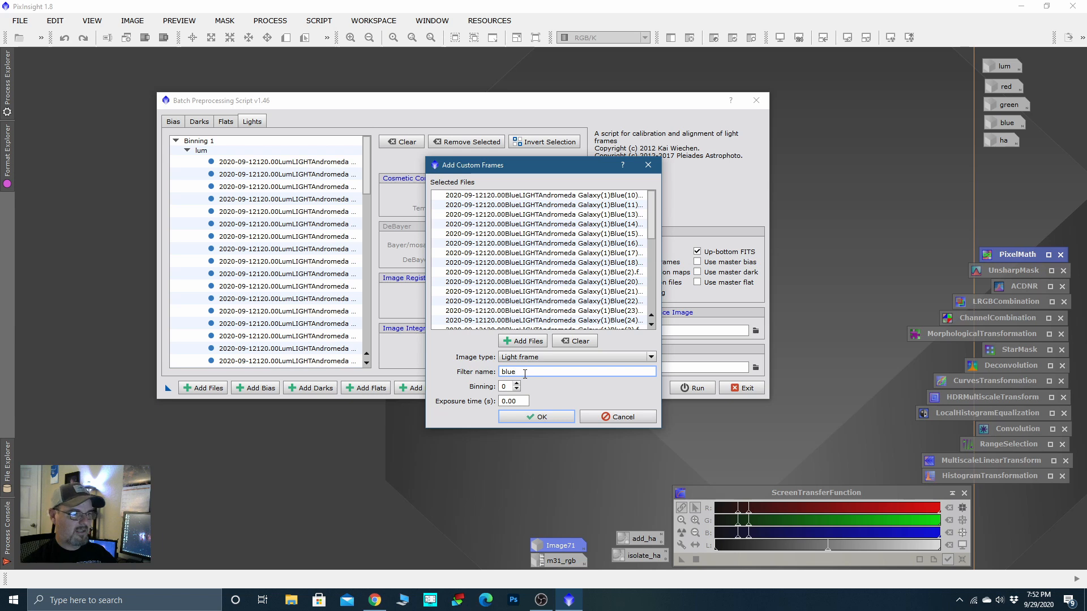
pyautogui.click(545, 416)
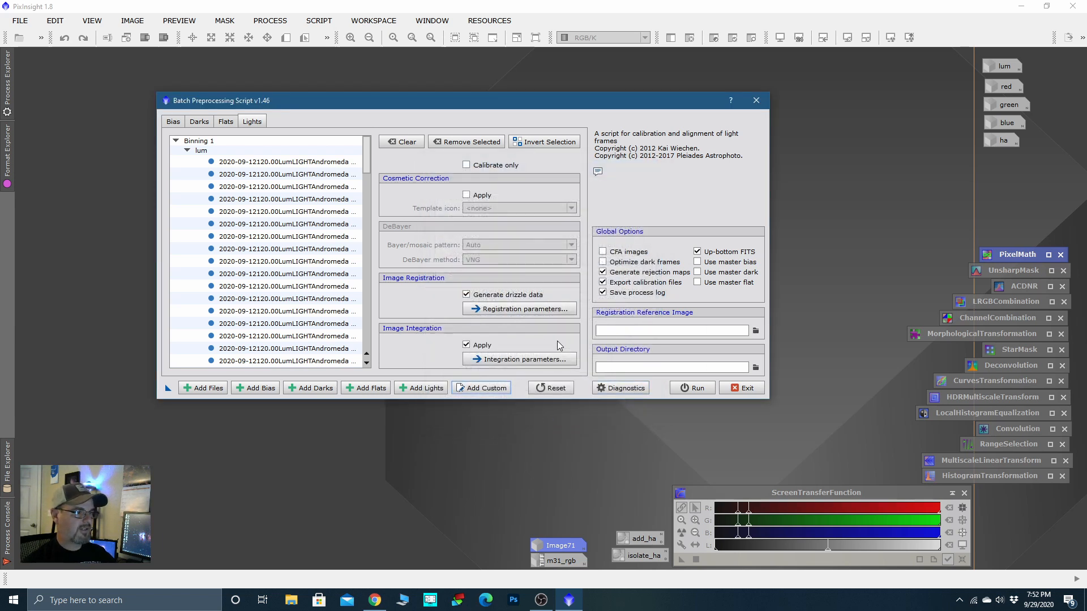
# Step: Start another custom frame set and load all files from the Good Subs > green subfolder
pyautogui.click(493, 389)
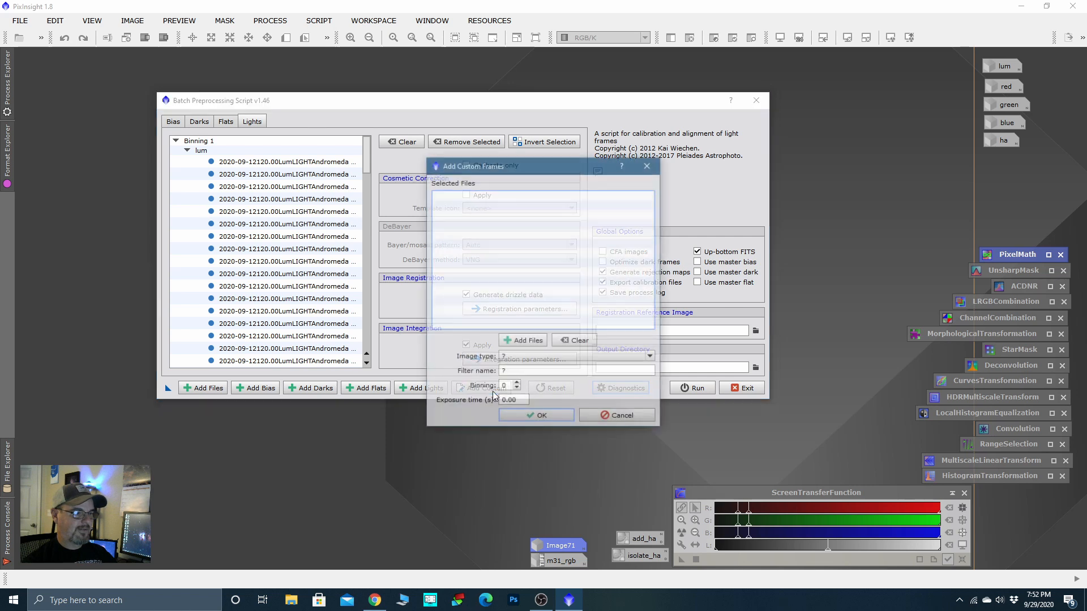
pyautogui.click(521, 342)
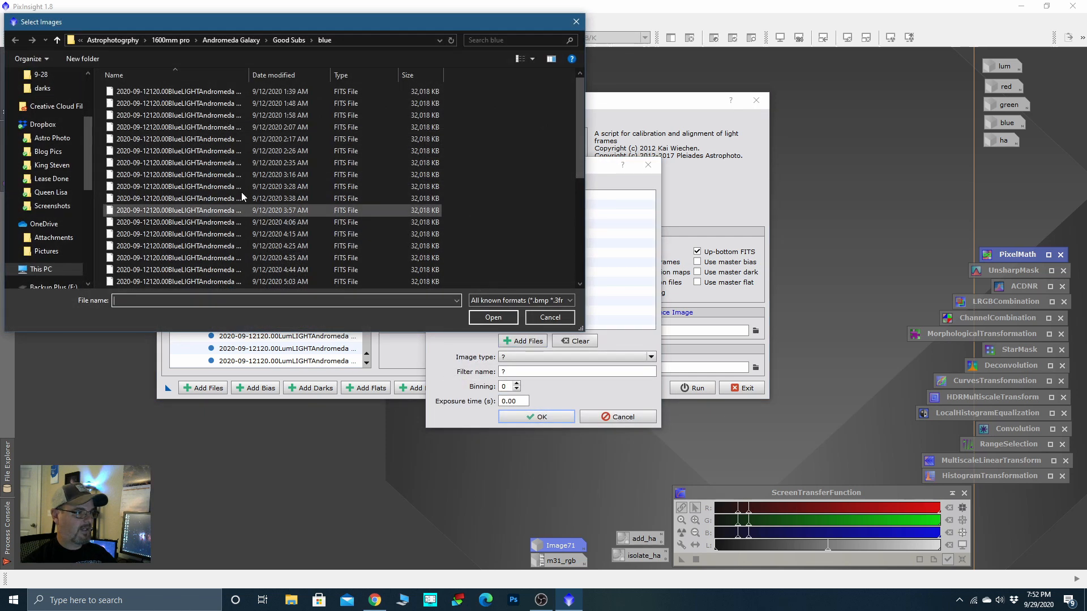
pyautogui.click(58, 41)
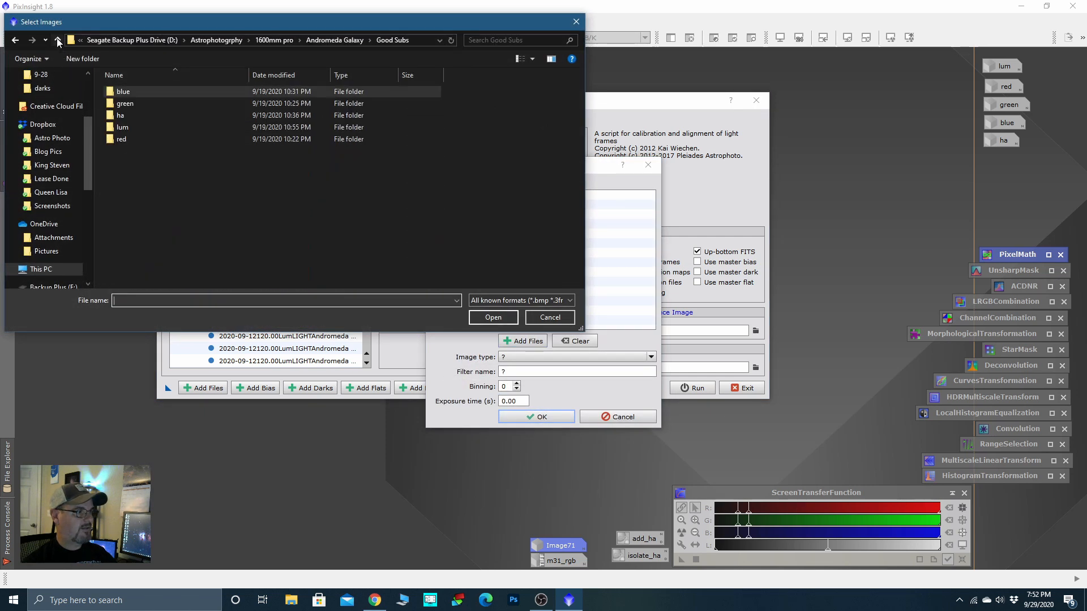
pyautogui.doubleClick(131, 103)
pyautogui.click(141, 93)
pyautogui.hotkey('ctrl', 'a')
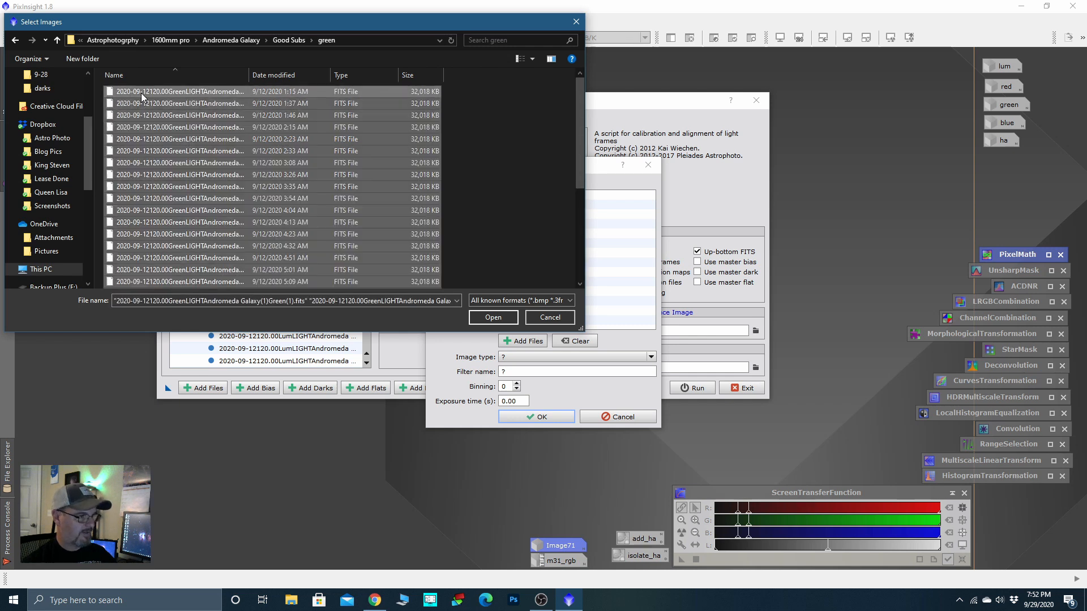
pyautogui.click(494, 317)
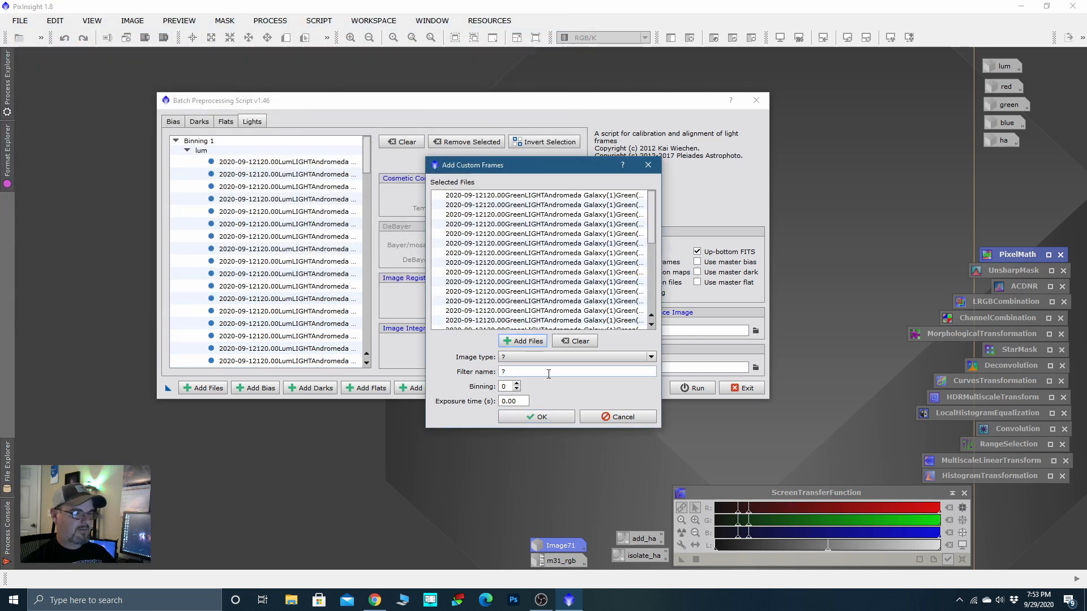
# Step: Set the green files' image type to Light frame and filter name to "green", and add them to the script
pyautogui.click(651, 358)
pyautogui.click(527, 402)
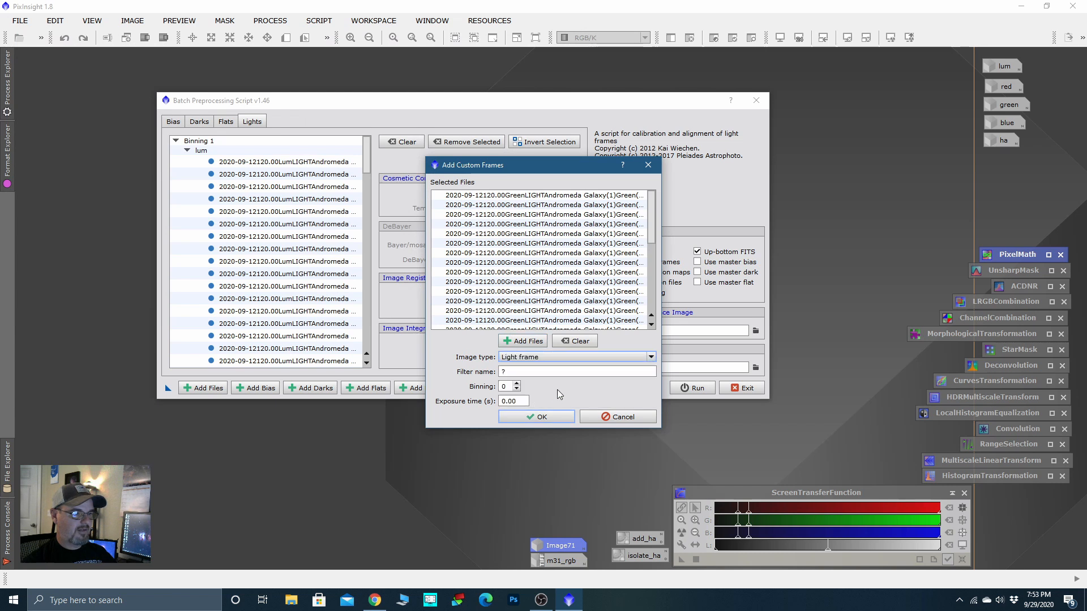
pyautogui.click(521, 372)
pyautogui.press('BackSpace')
pyautogui.write('g')
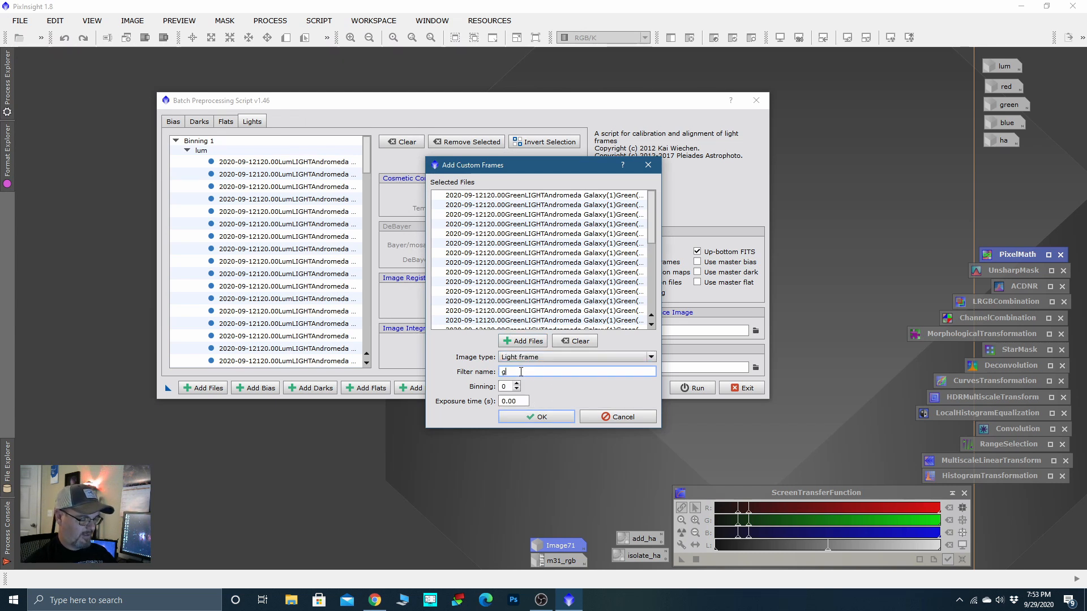
pyautogui.write('reen')
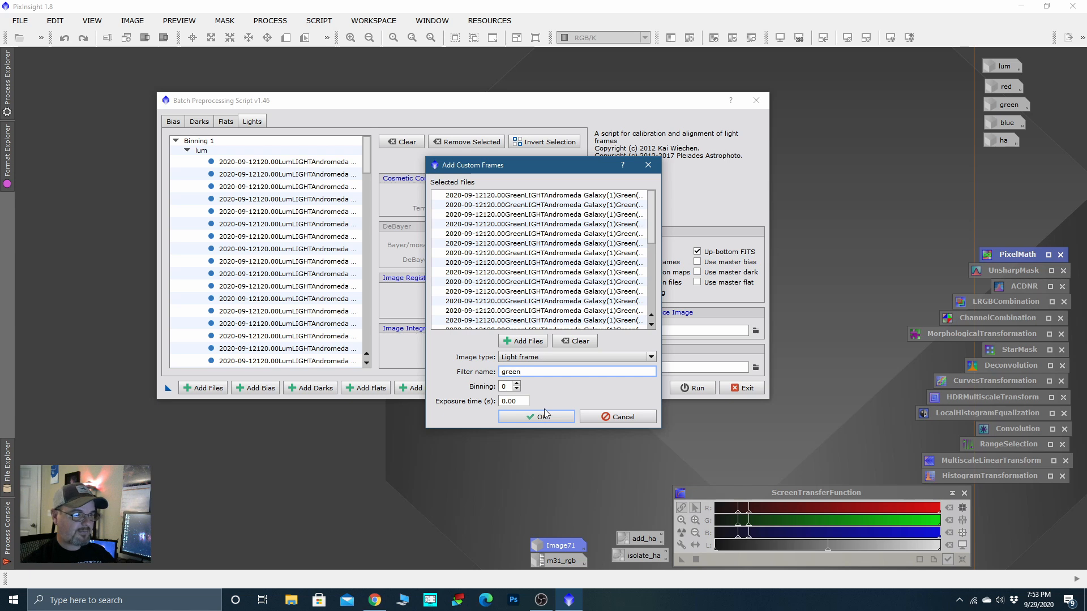
pyautogui.click(545, 416)
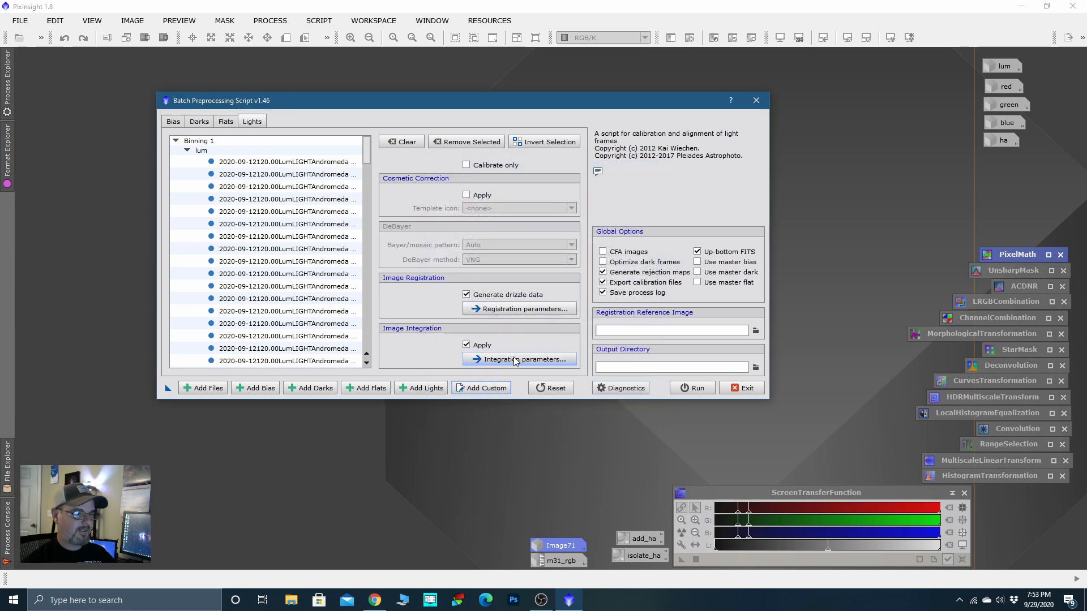
# Step: Start another custom frame set and load all files from the Good Subs > red subfolder
pyautogui.click(475, 390)
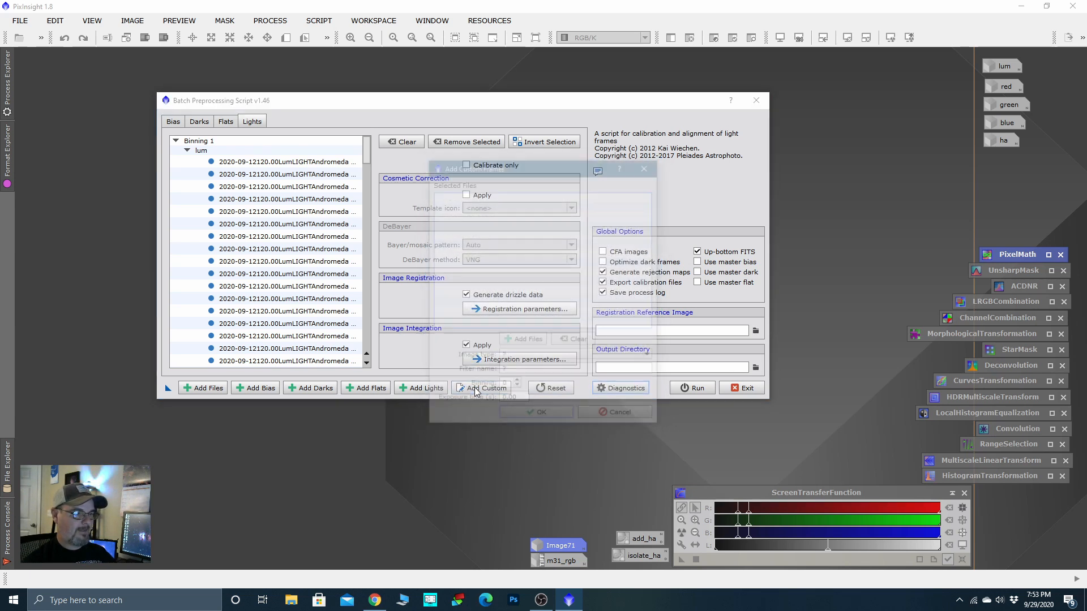
pyautogui.click(516, 341)
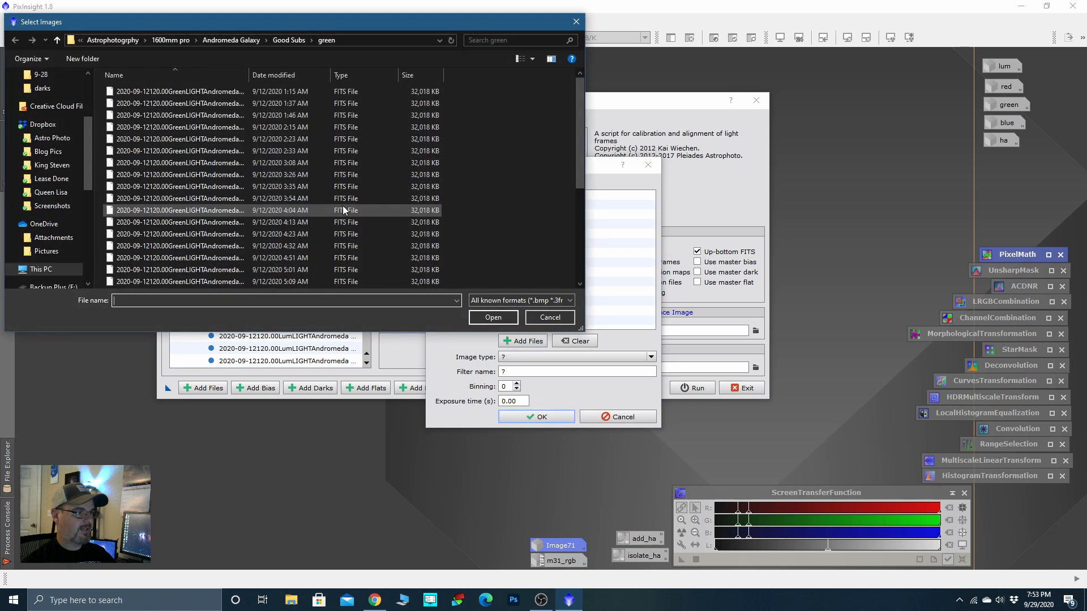
pyautogui.click(57, 39)
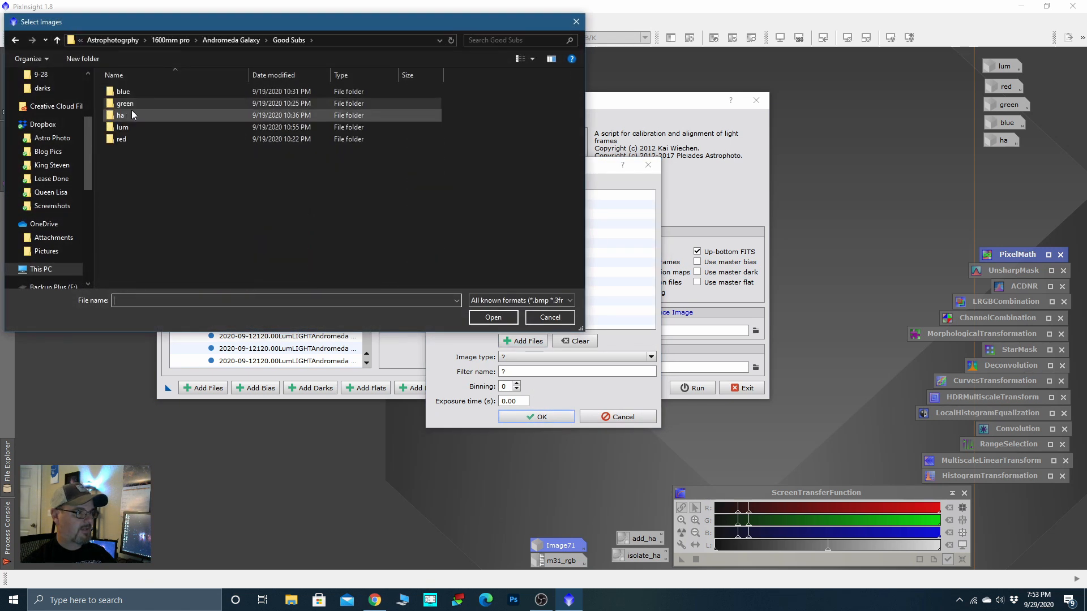
pyautogui.doubleClick(132, 139)
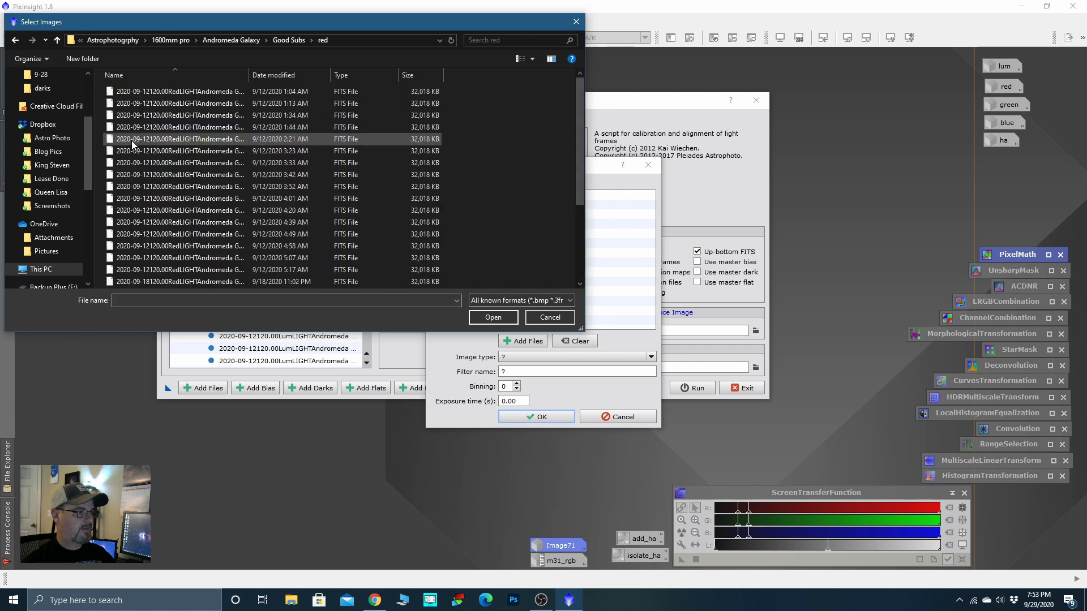
pyautogui.click(172, 90)
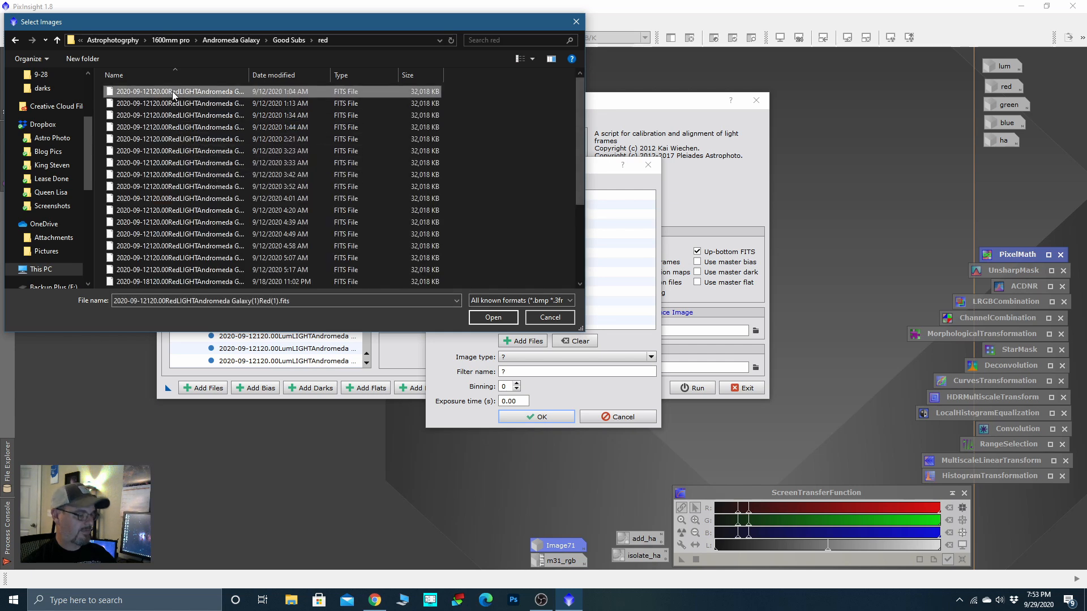
pyautogui.hotkey('ctrl', 'a')
pyautogui.click(491, 317)
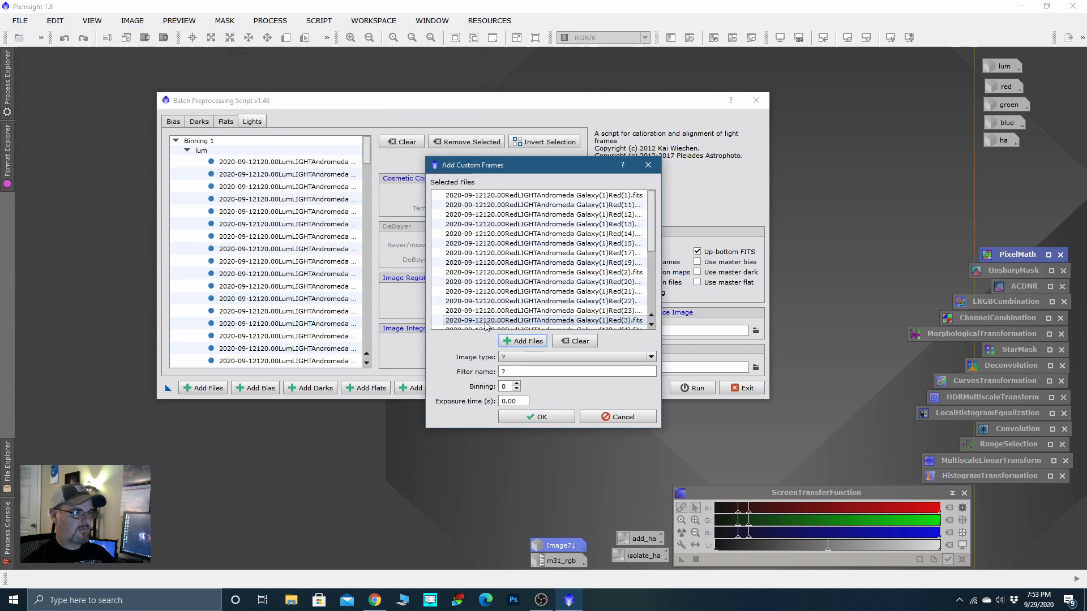
# Step: Set the red files' image type to Light frame and filter name to "red", and add them to the script
pyautogui.click(597, 358)
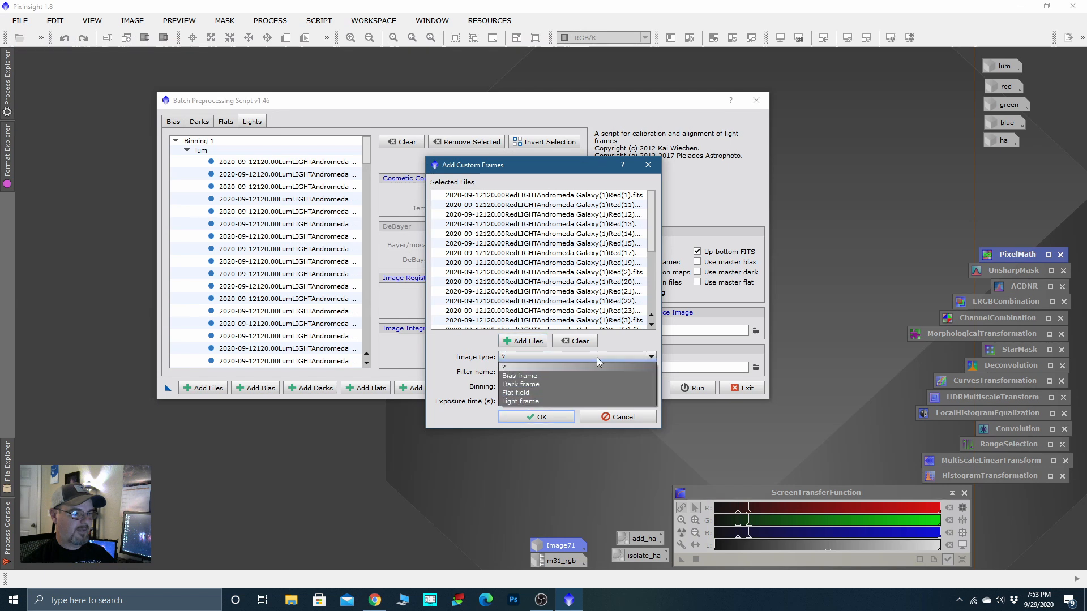
pyautogui.click(521, 401)
pyautogui.click(523, 372)
pyautogui.press('BackSpace')
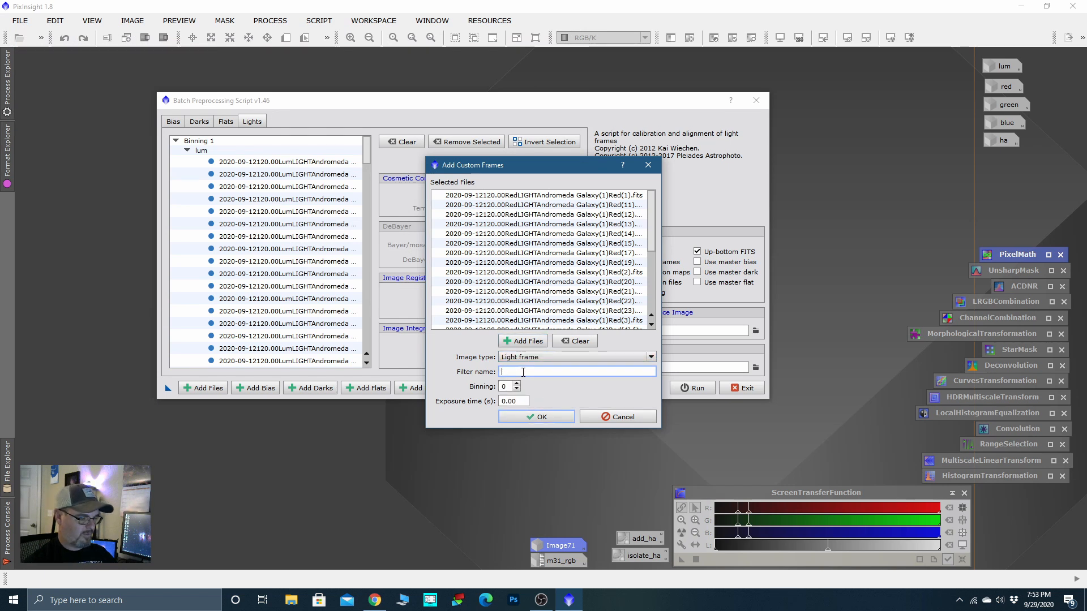
pyautogui.write('red')
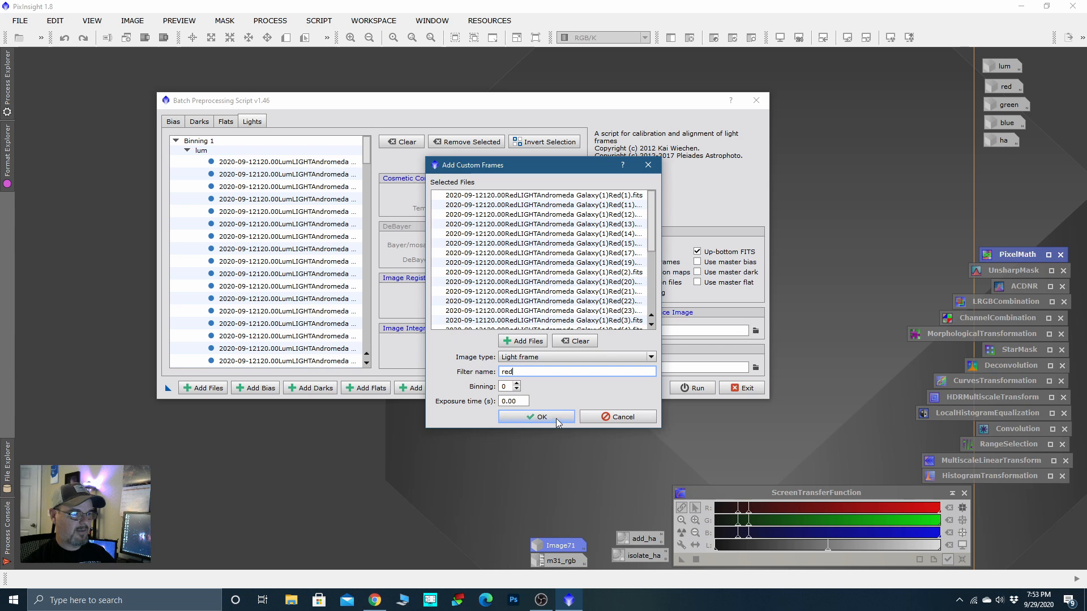
pyautogui.click(556, 419)
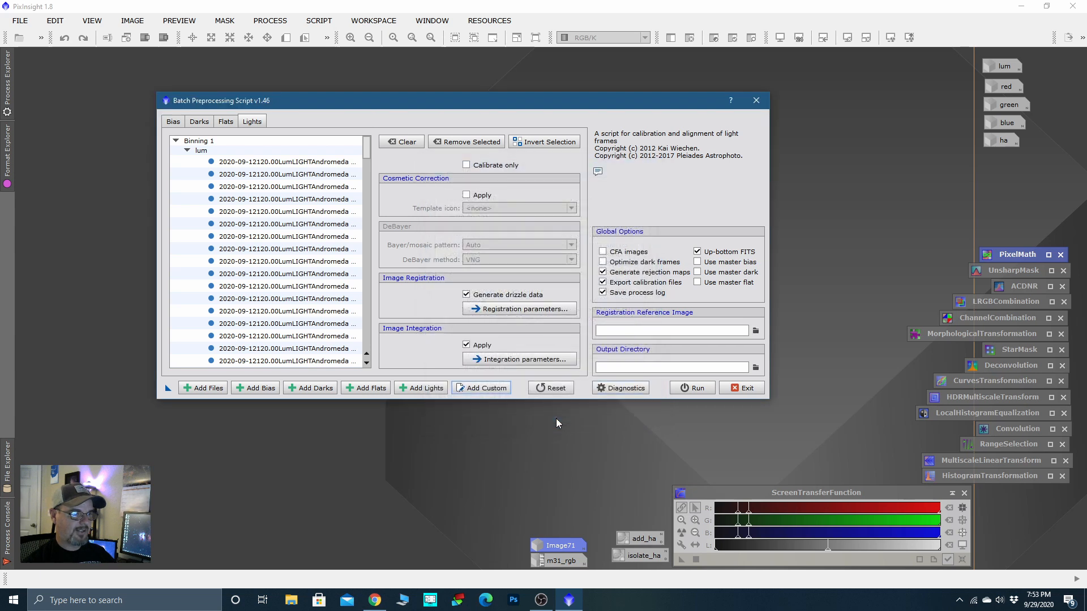
# Step: Start another custom frame set and load all files from the Good Subs > ha subfolder
pyautogui.click(501, 395)
pyautogui.click(532, 342)
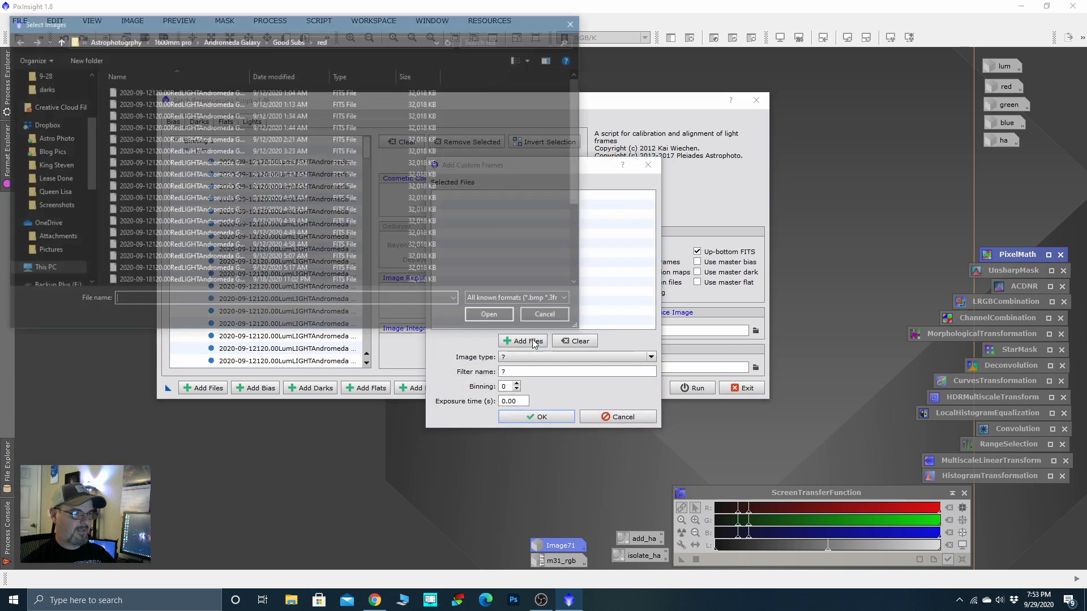
pyautogui.click(57, 40)
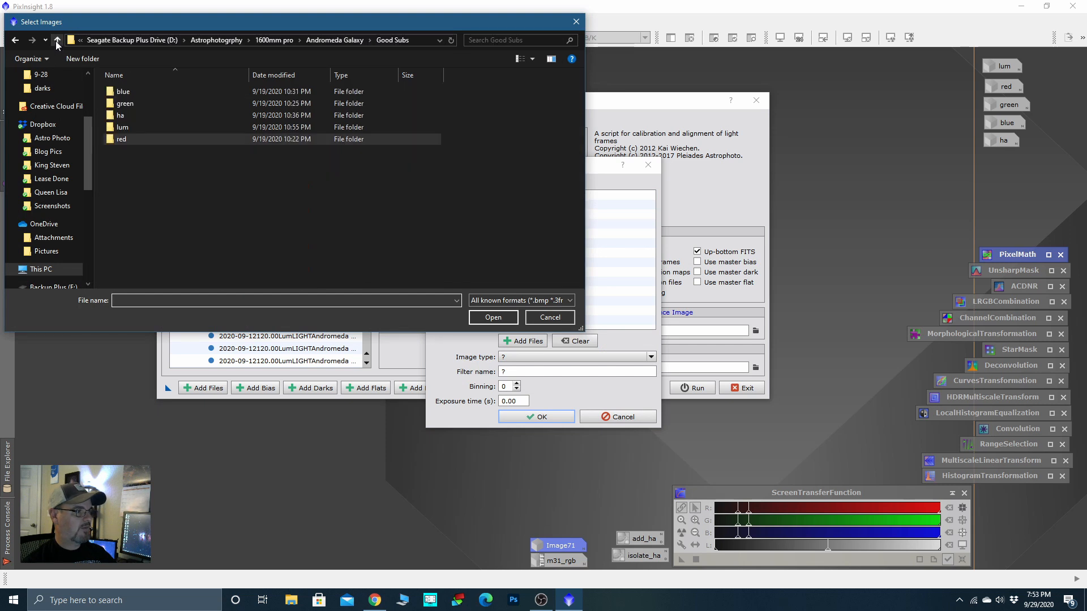
pyautogui.doubleClick(129, 115)
pyautogui.click(155, 93)
pyautogui.scroll(-4, 168, 169)
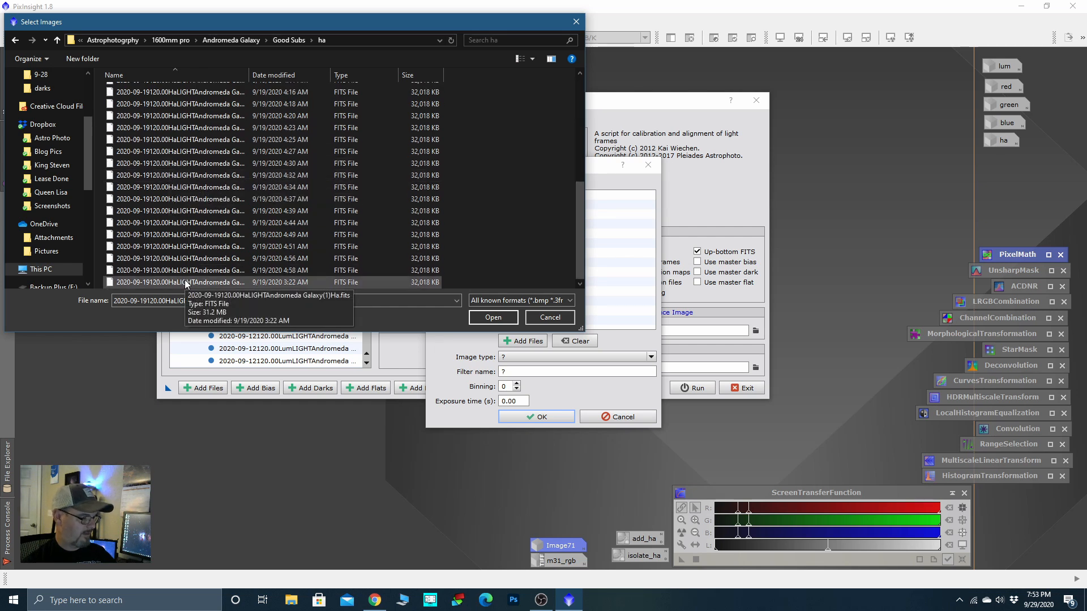
pyautogui.scroll(6, 199, 171)
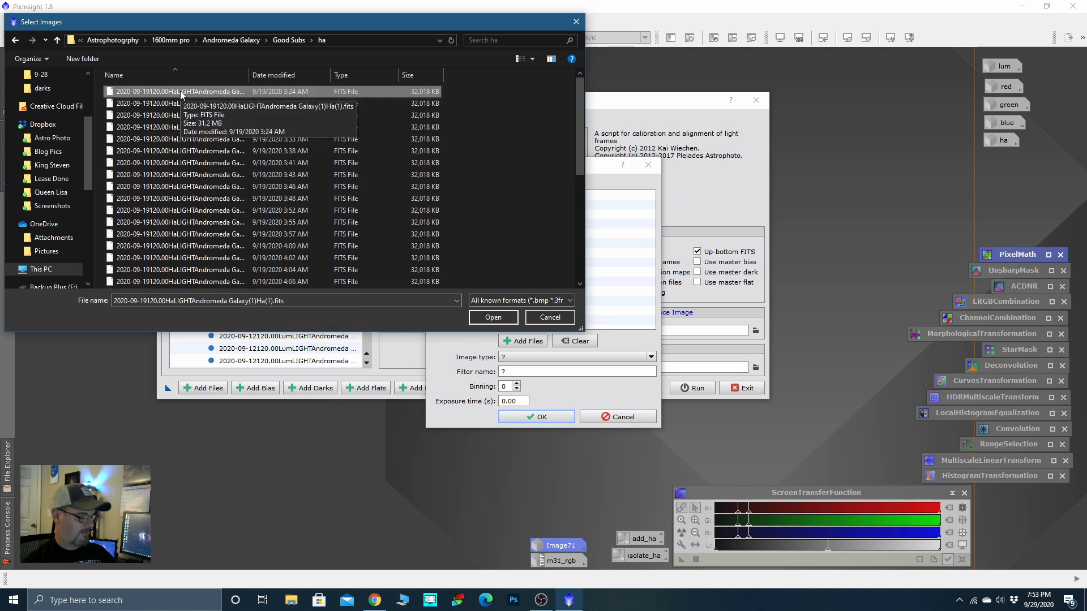
pyautogui.hotkey('ctrl', 'a')
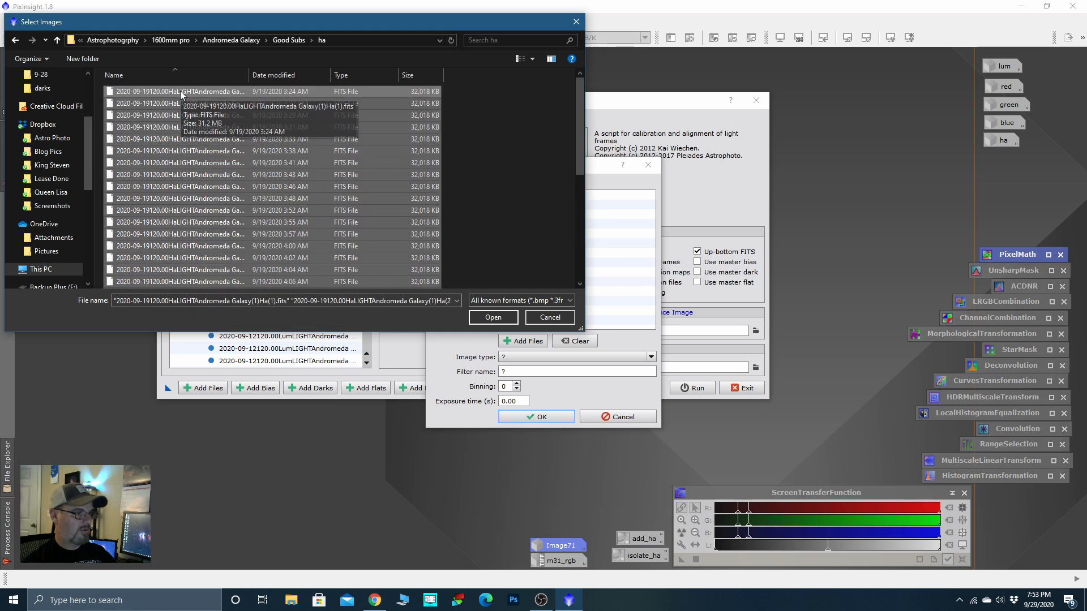
pyautogui.click(493, 318)
# Step: Set the ha files' image type to Light frame and filter name to "ha", and add them to the script
pyautogui.click(651, 358)
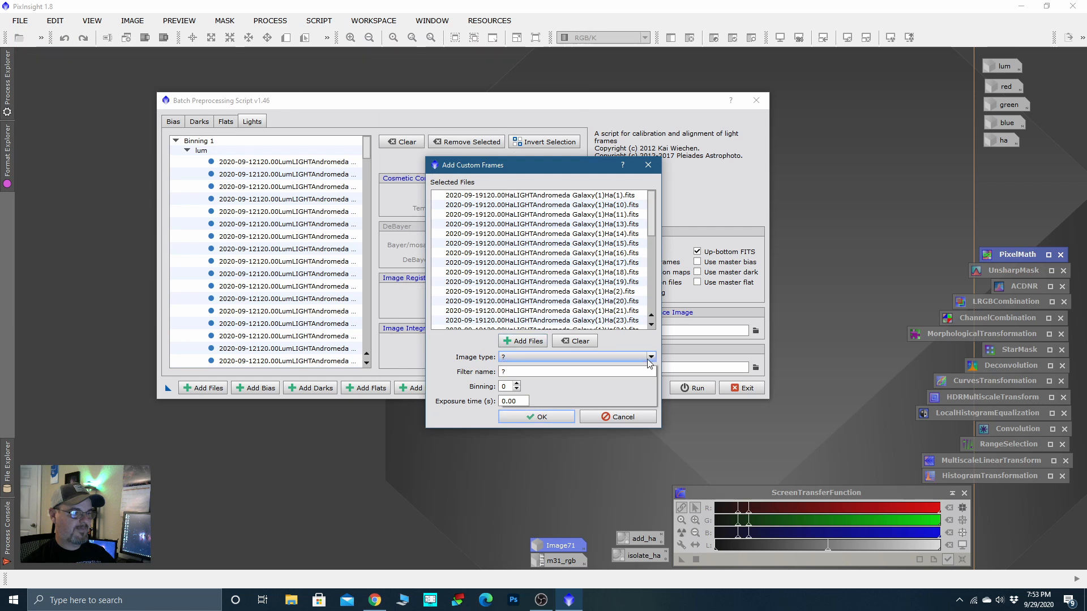
pyautogui.click(528, 401)
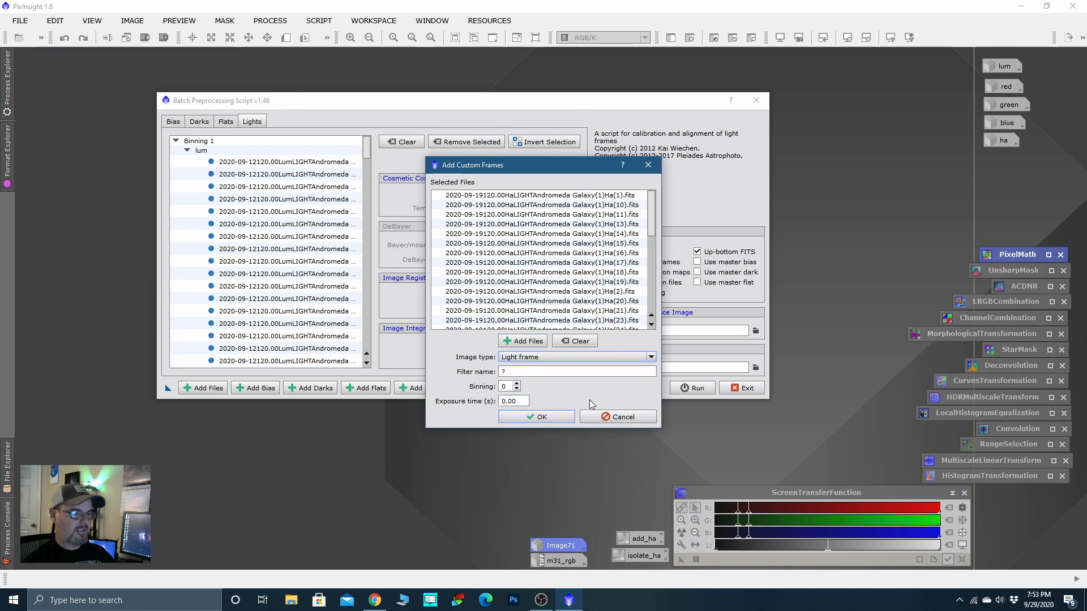
pyautogui.click(521, 372)
pyautogui.press('BackSpace')
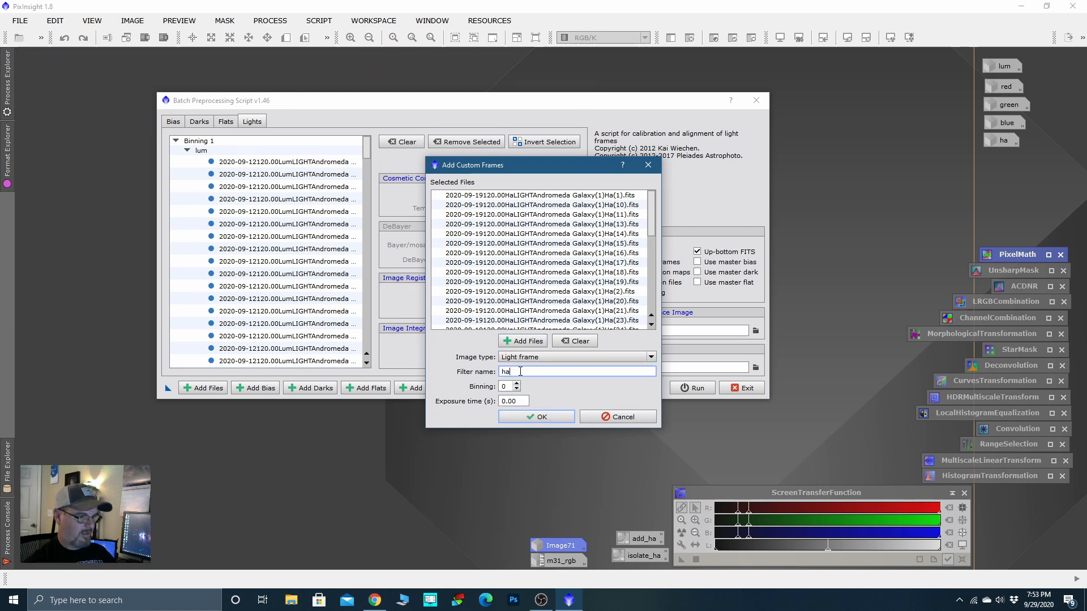
pyautogui.write('ha')
pyautogui.click(538, 417)
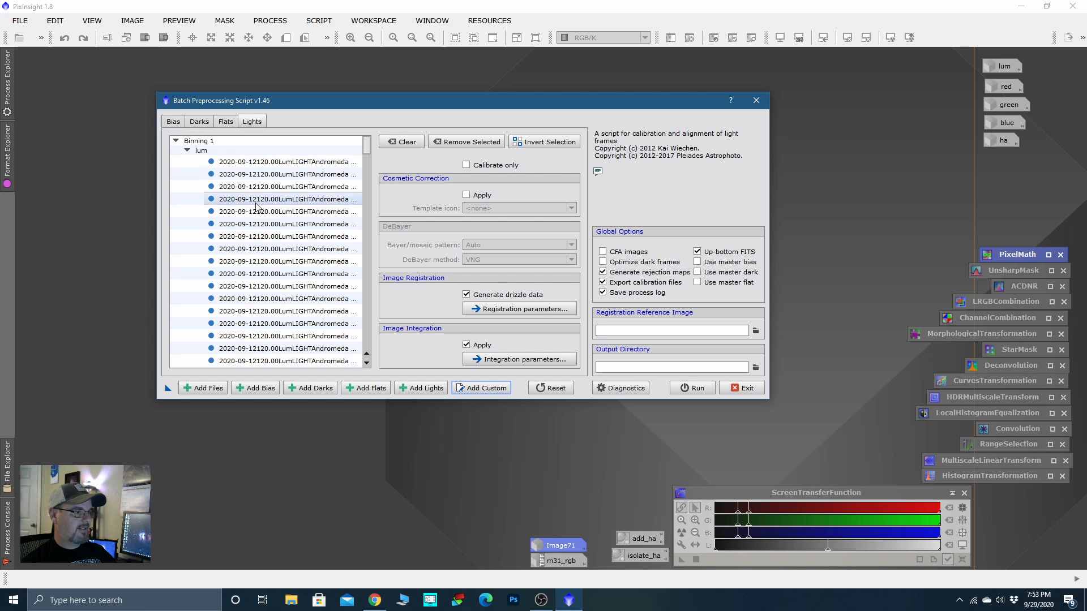
# Step: Look through the light frames list to check the files grouped under each filter
pyautogui.scroll(-5, 256, 207)
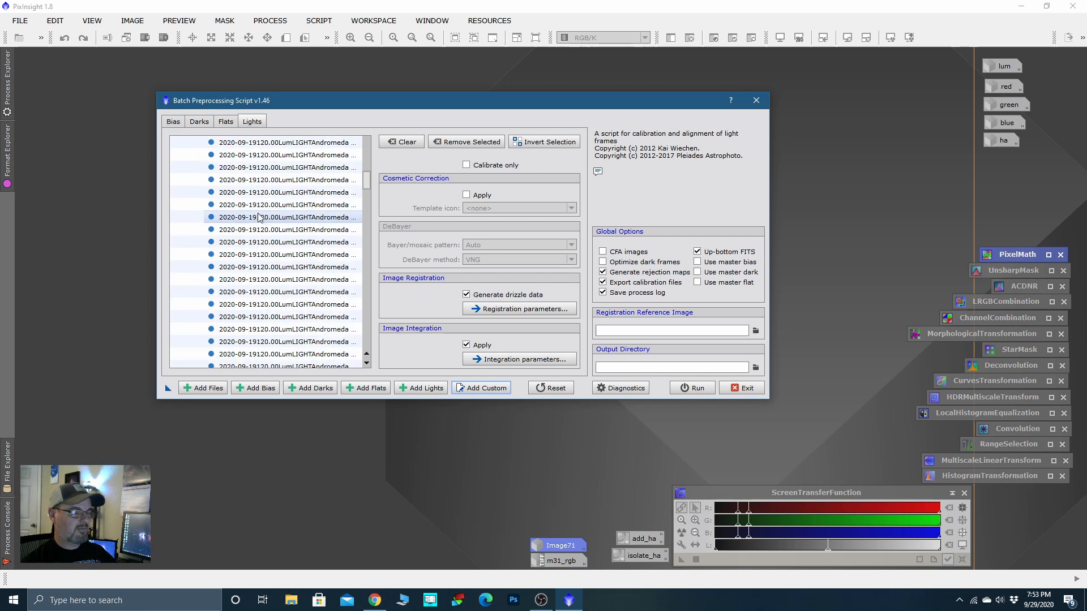
pyautogui.scroll(-8, 260, 221)
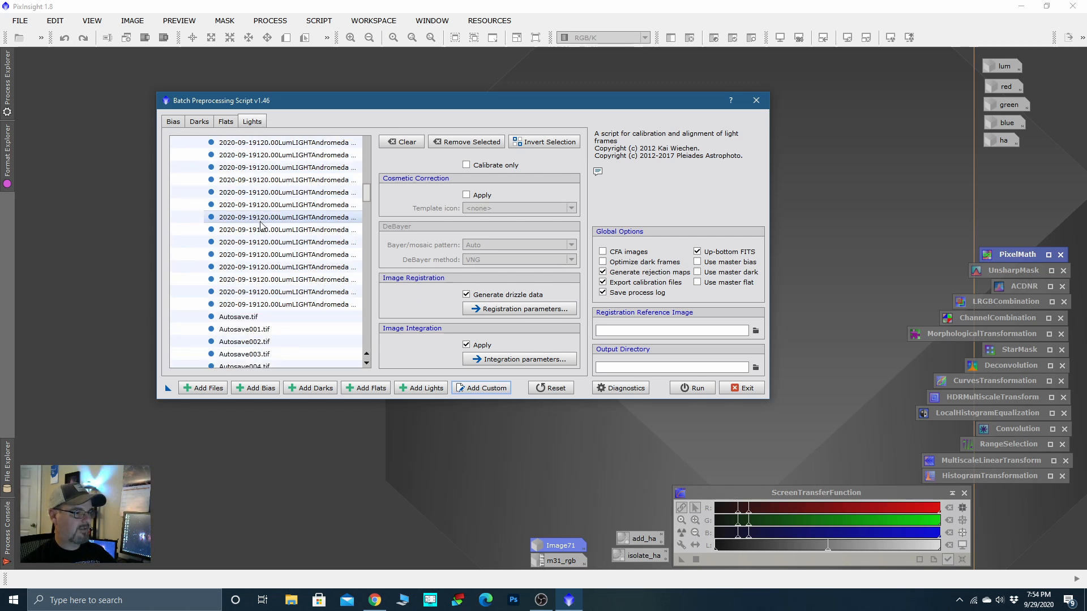
pyautogui.scroll(-10, 283, 238)
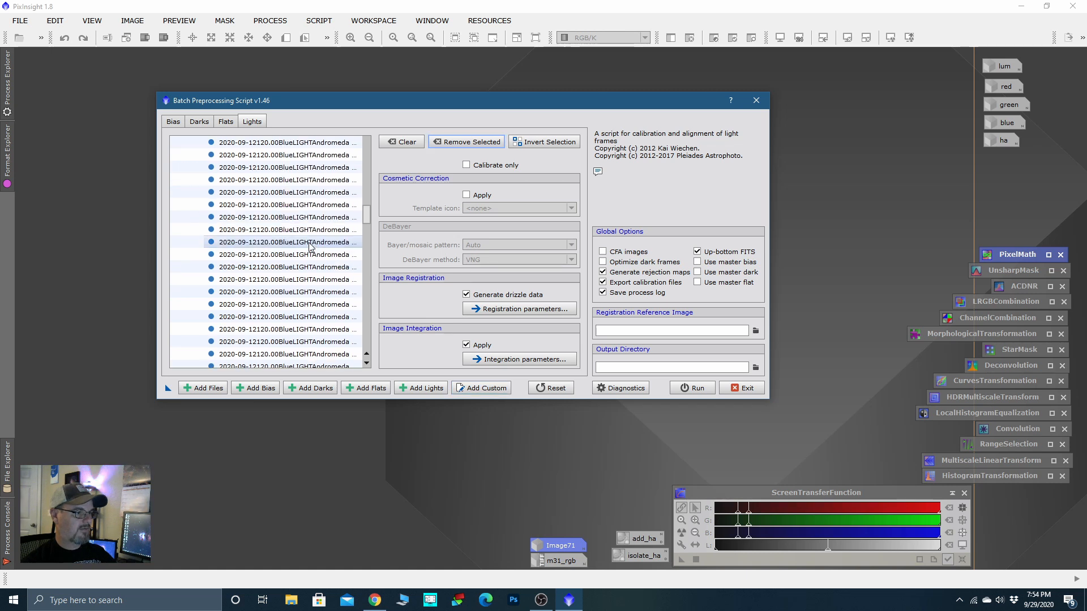
pyautogui.scroll(-10, 306, 261)
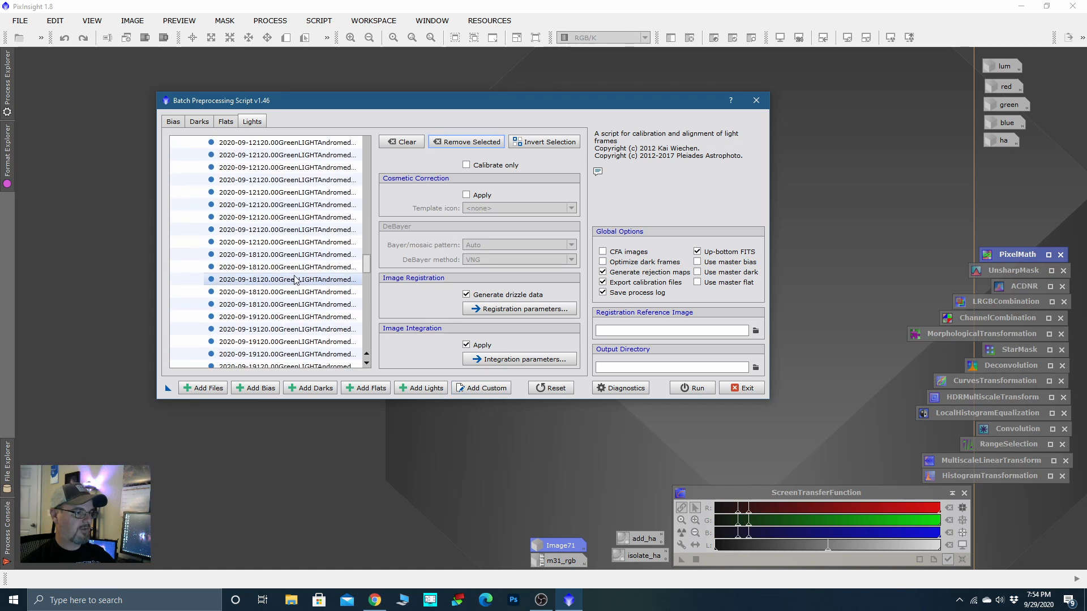
pyautogui.scroll(-3, 294, 279)
pyautogui.scroll(-5, 294, 280)
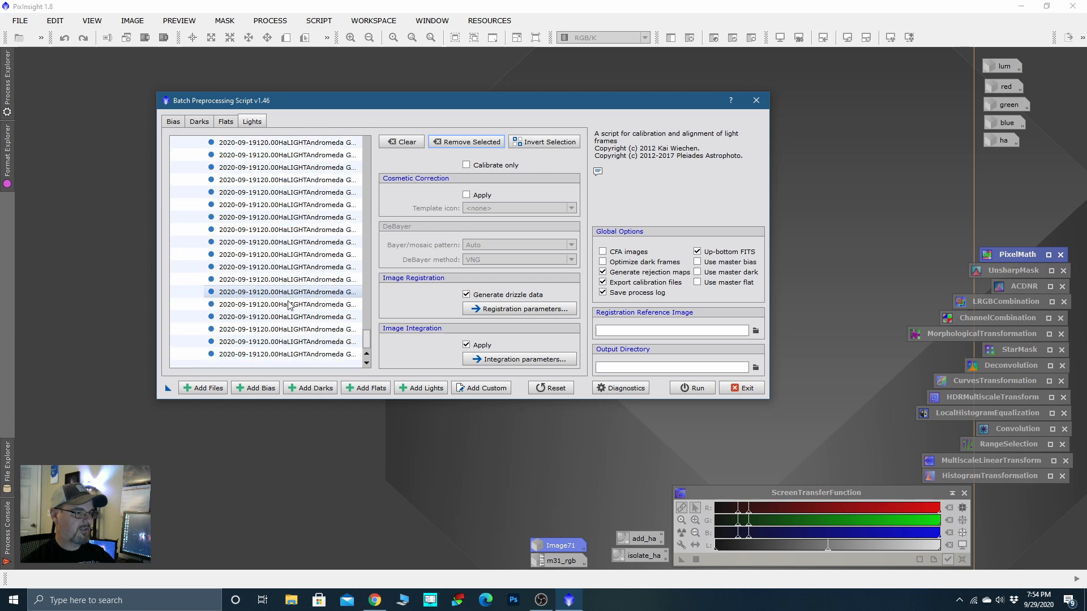
pyautogui.scroll(3, 316, 320)
pyautogui.scroll(10, 316, 320)
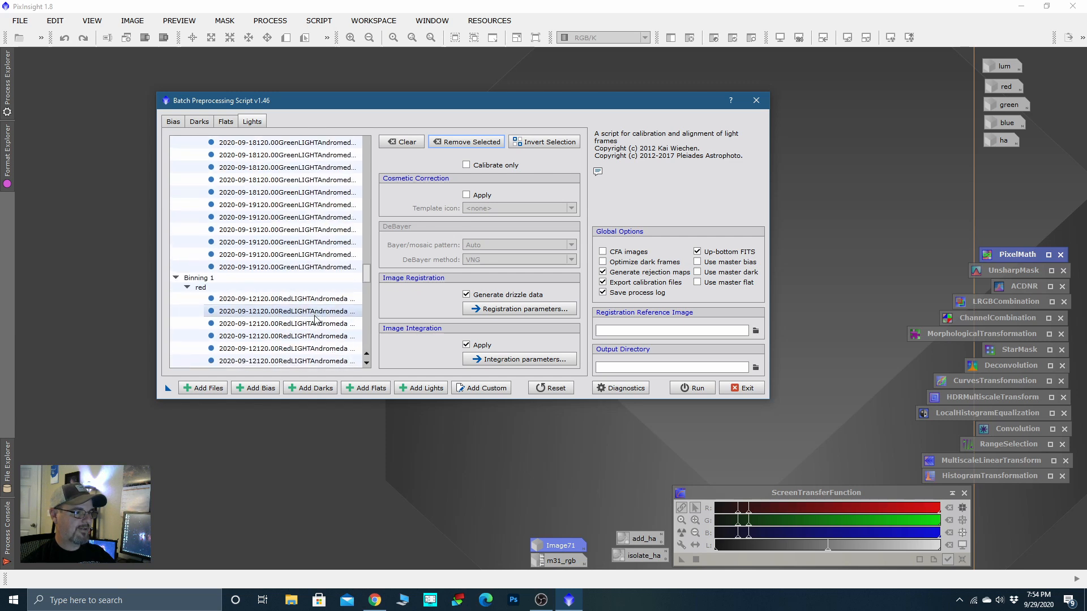
# Step: Start a custom frame set for the flats and load all F_Blue files from the Andromeda Galaxy > LRGB Flats M31 folder
pyautogui.click(227, 122)
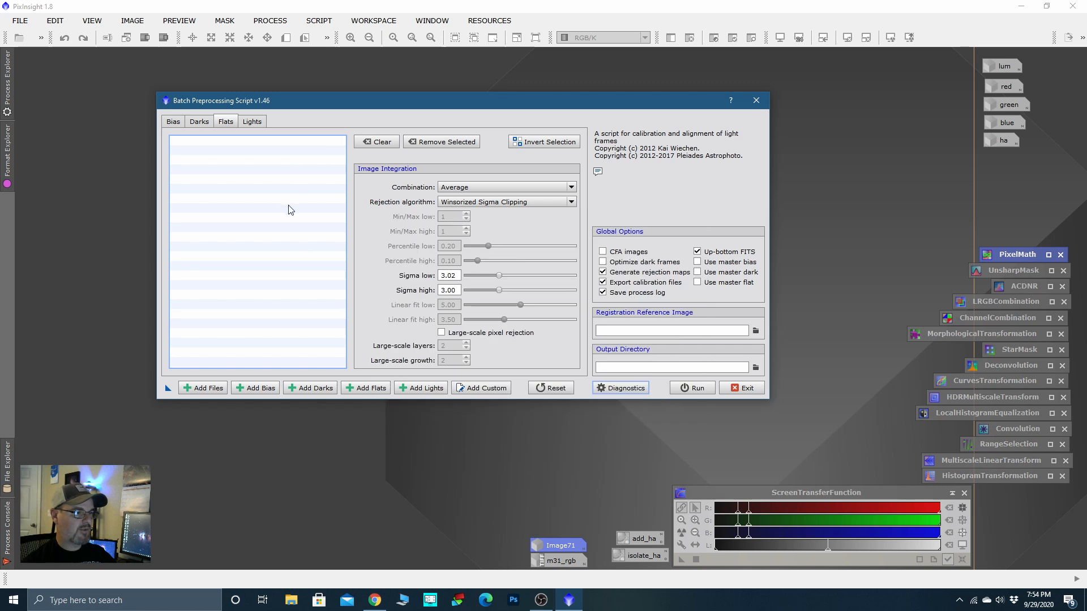
pyautogui.click(478, 392)
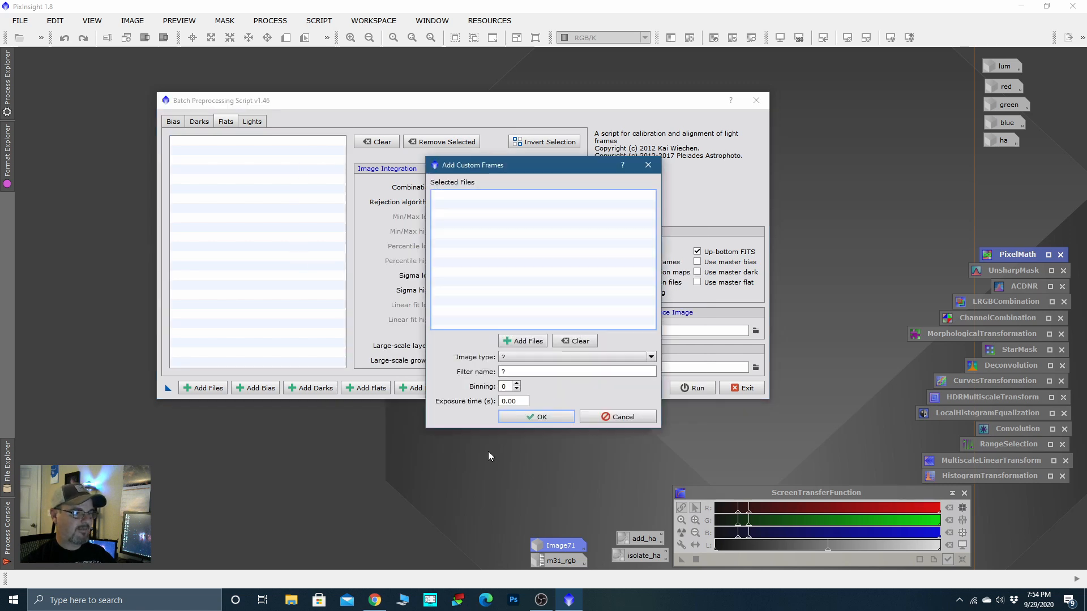
pyautogui.click(523, 341)
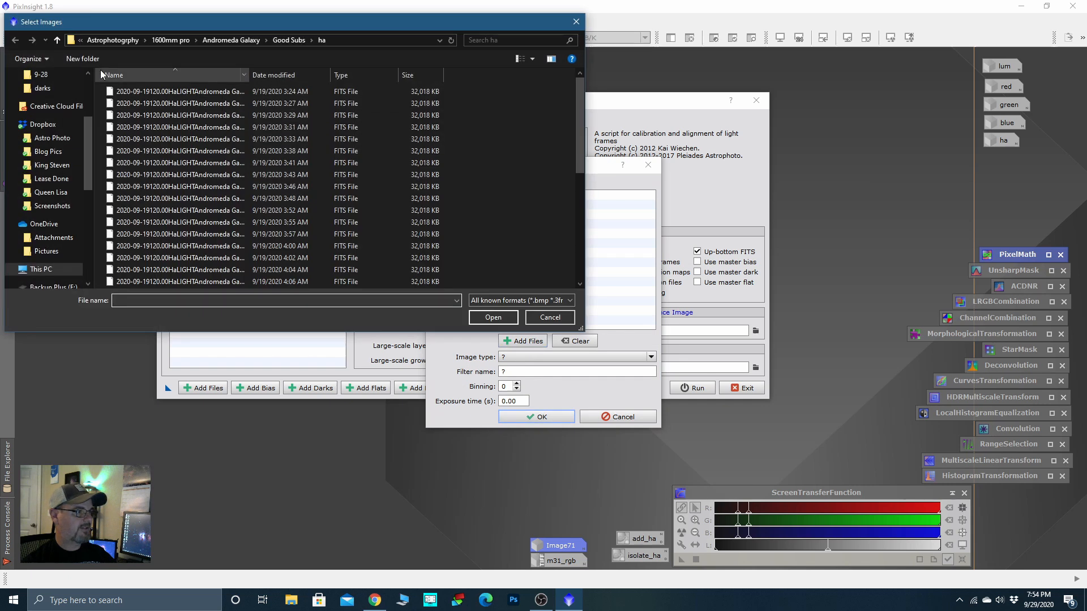
pyautogui.click(57, 40)
pyautogui.click(58, 40)
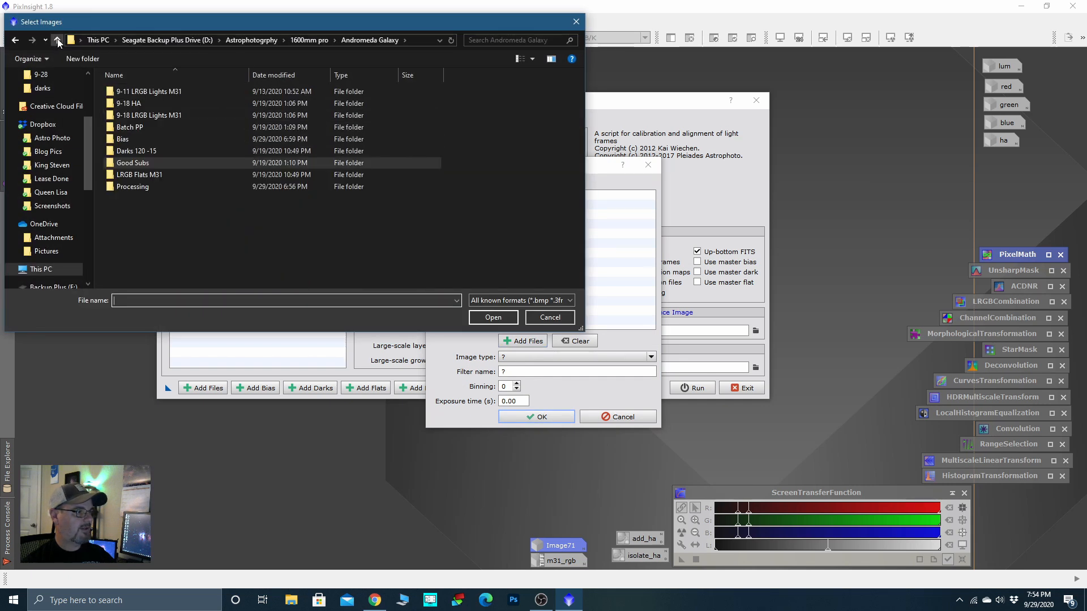
pyautogui.doubleClick(144, 177)
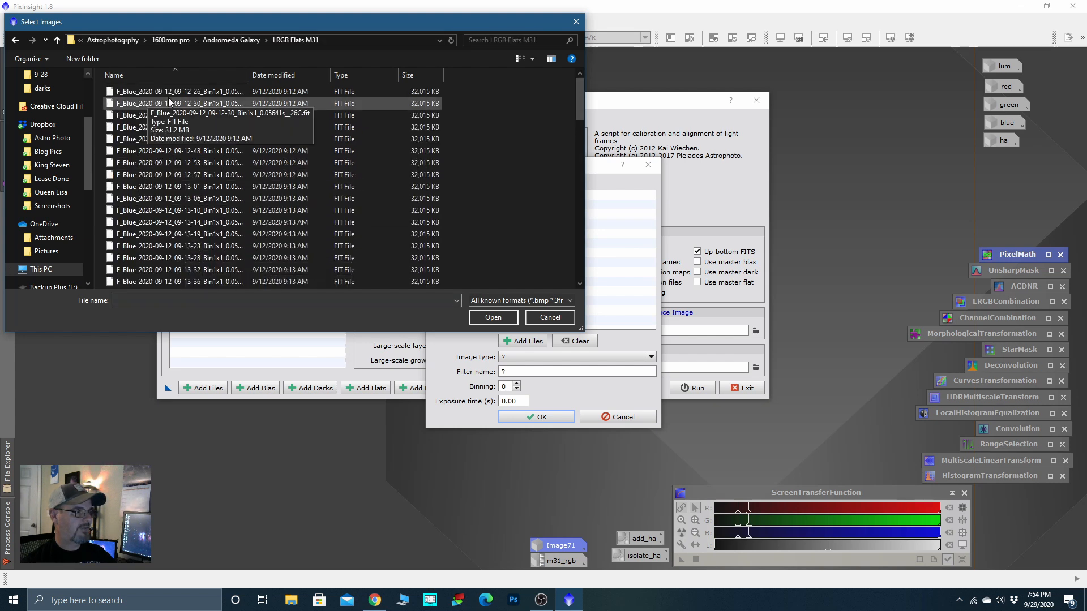
pyautogui.moveTo(579, 101)
pyautogui.mouseDown()
pyautogui.moveTo(579, 257)
pyautogui.moveTo(600, 145)
pyautogui.moveTo(592, 105)
pyautogui.mouseUp()
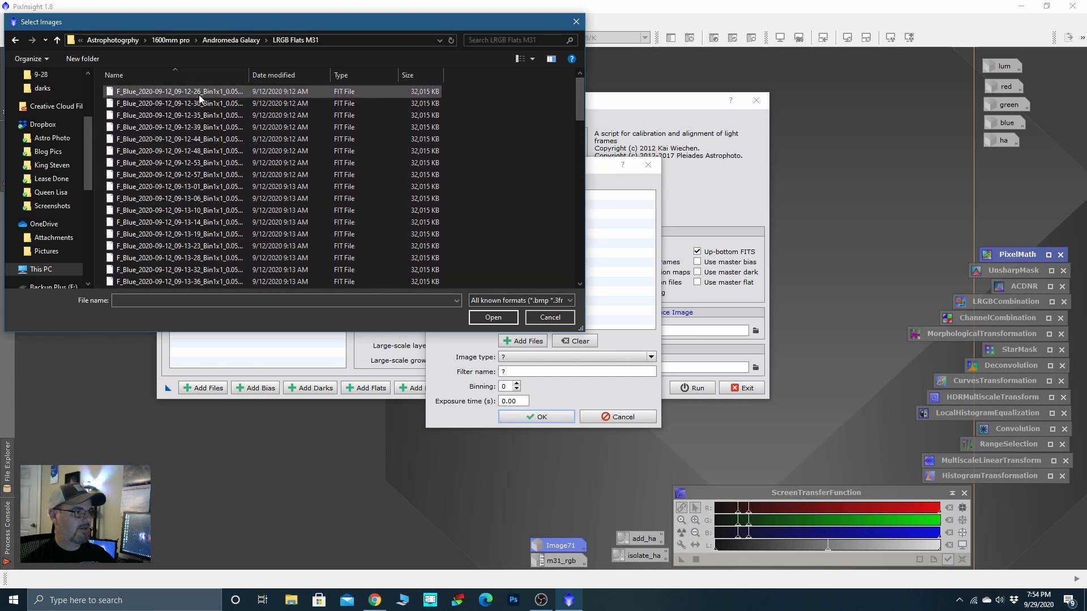
pyautogui.click(181, 93)
pyautogui.scroll(-4, 151, 184)
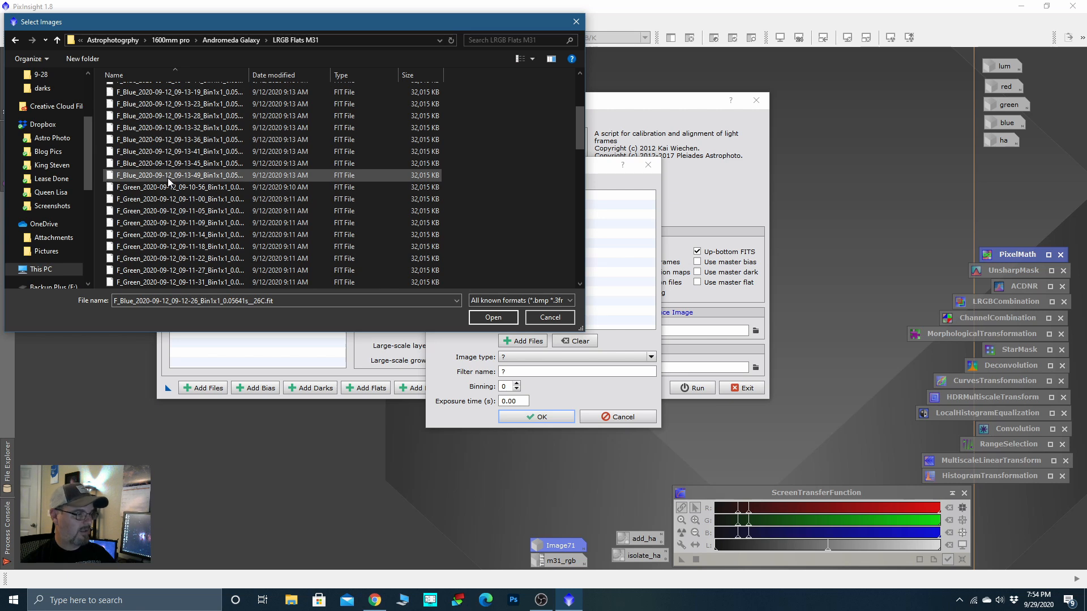
pyautogui.keyDown('shift'); pyautogui.click(169, 180); pyautogui.keyUp('shift')
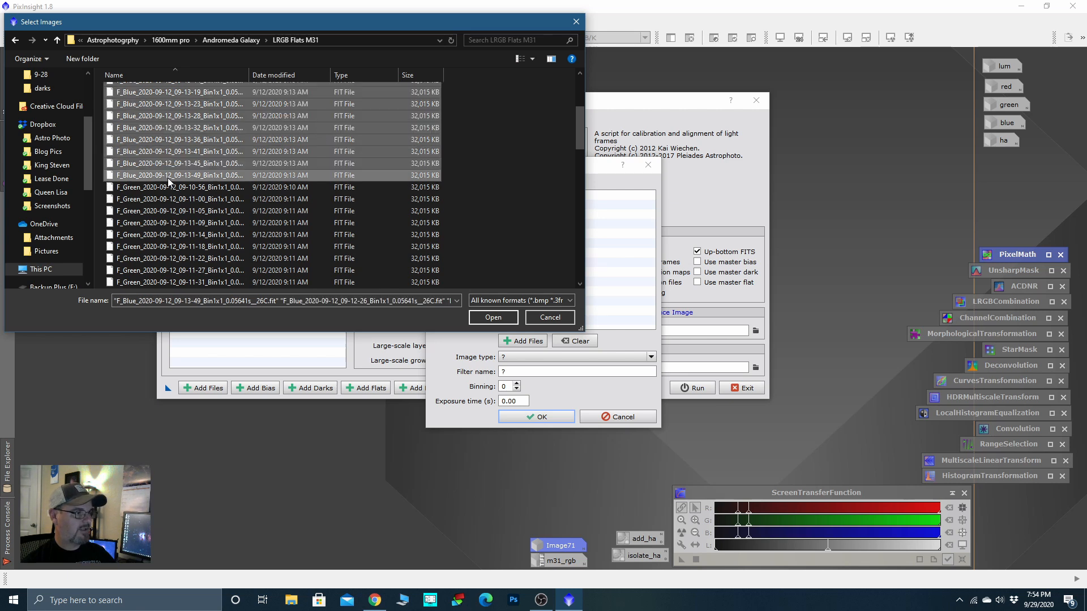
pyautogui.click(506, 320)
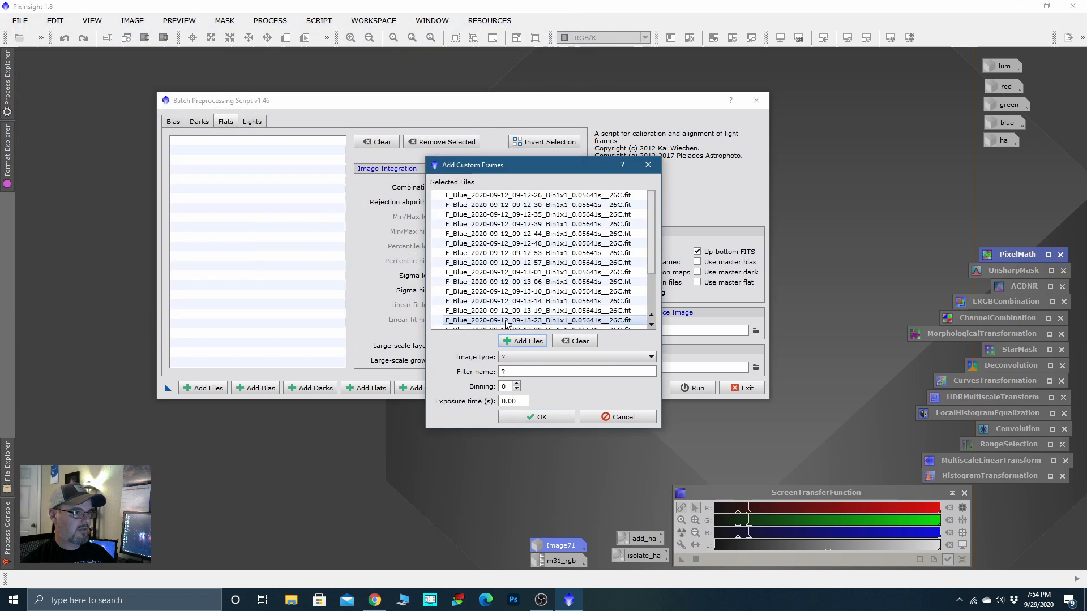
# Step: Set the blue flat files' image type to Flat field and filter name to "blue", and add them to the script
pyautogui.click(650, 358)
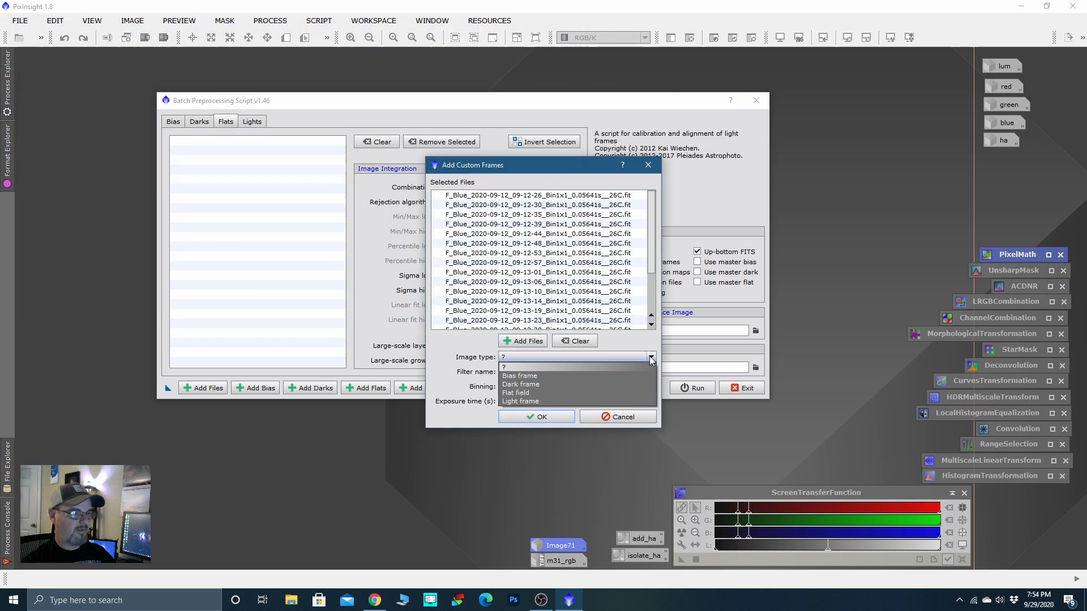
pyautogui.click(522, 393)
pyautogui.click(524, 372)
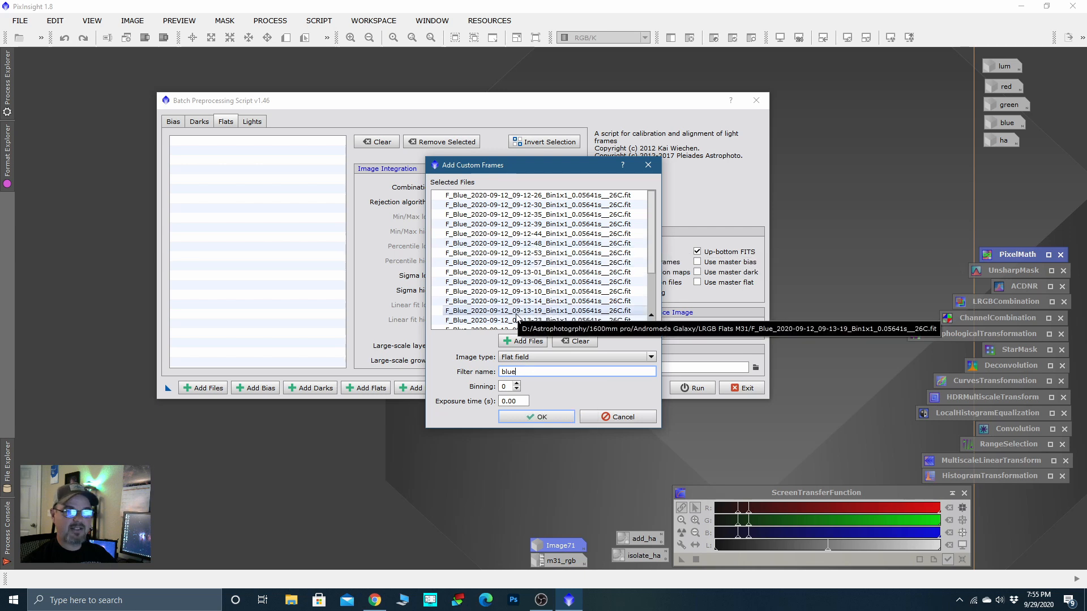
pyautogui.click(553, 418)
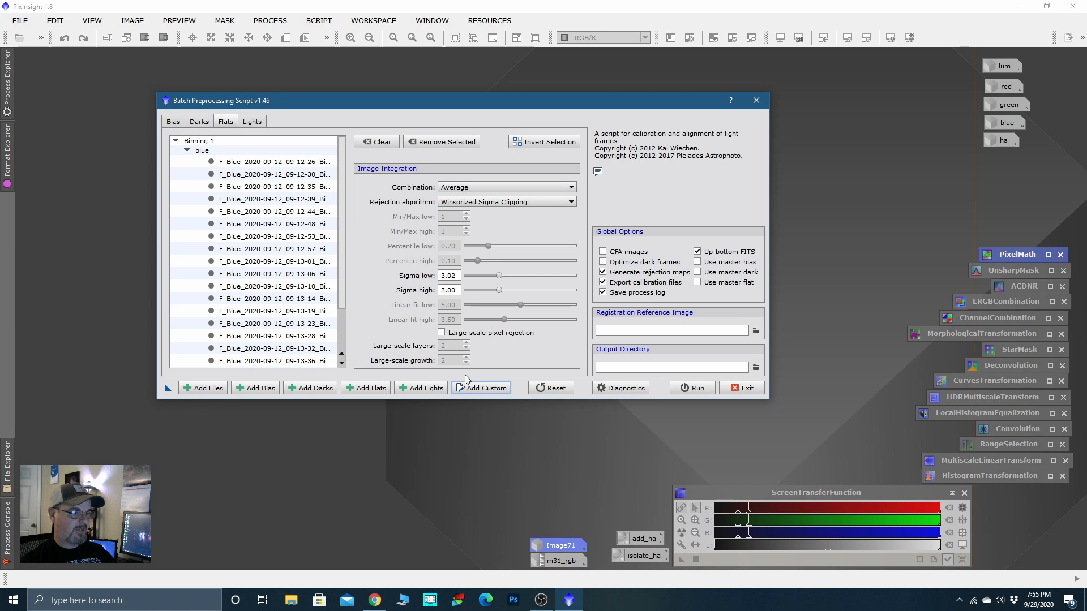
# Step: Start another custom frame set and load all F_Green files from the LRGB Flats M31 folder
pyautogui.click(474, 389)
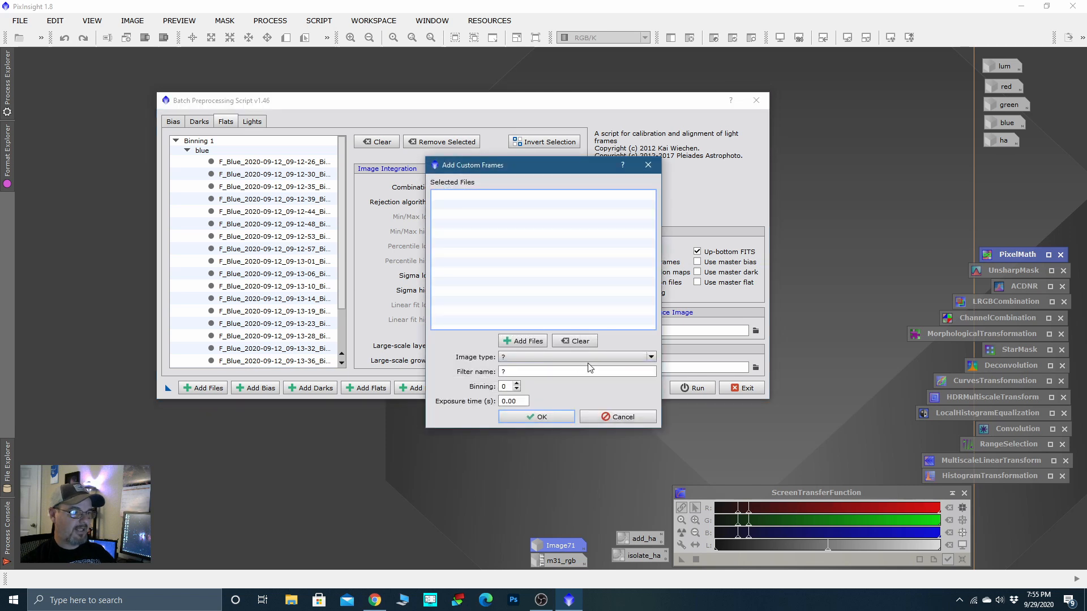
pyautogui.click(522, 340)
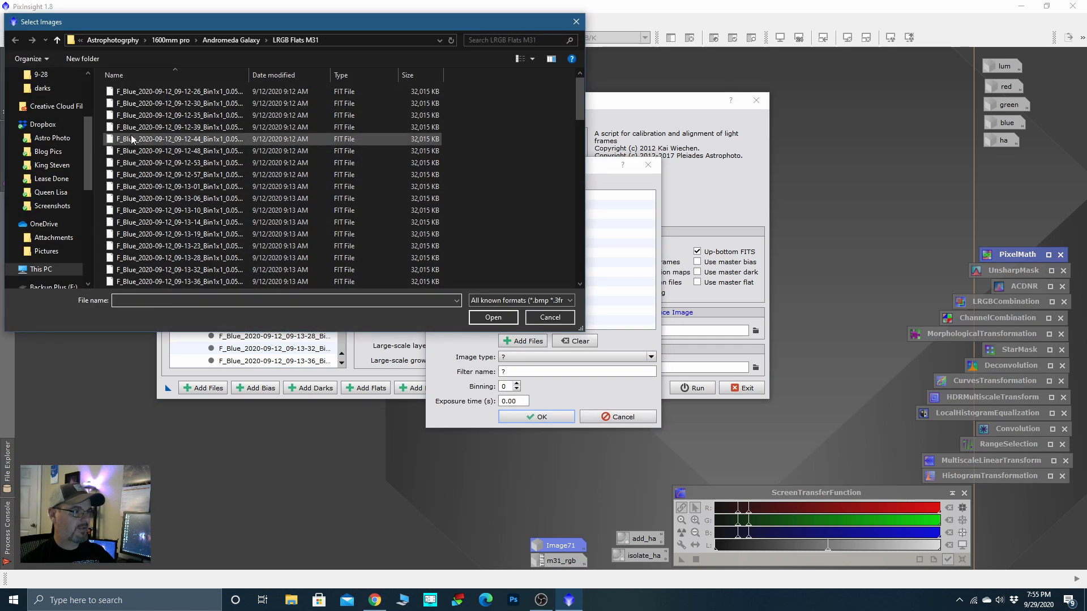
pyautogui.scroll(-4, 165, 198)
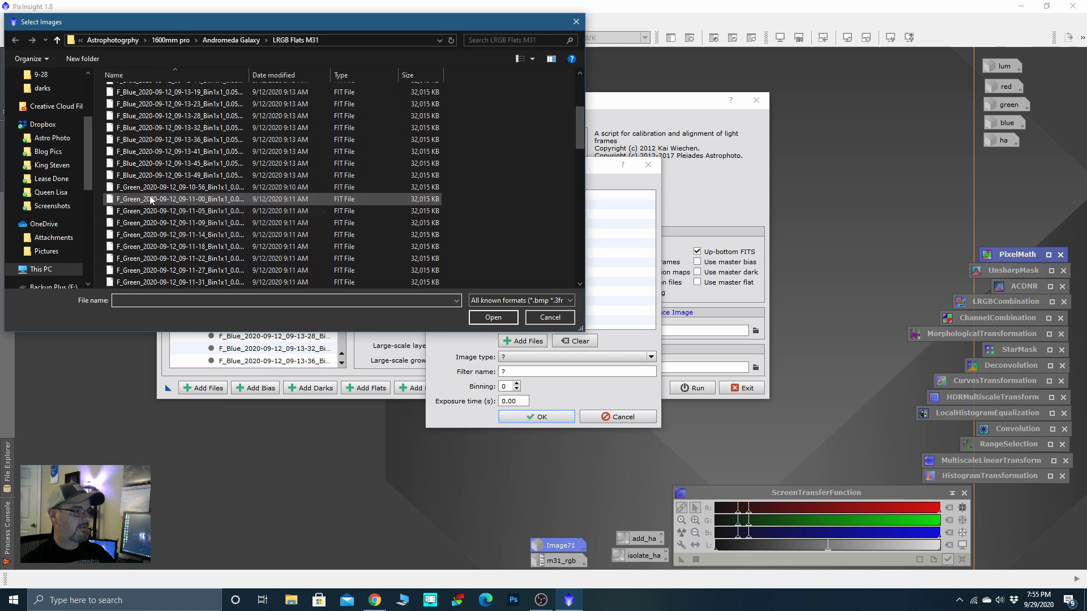
pyautogui.click(151, 187)
pyautogui.scroll(-3, 172, 248)
pyautogui.scroll(-3, 172, 248)
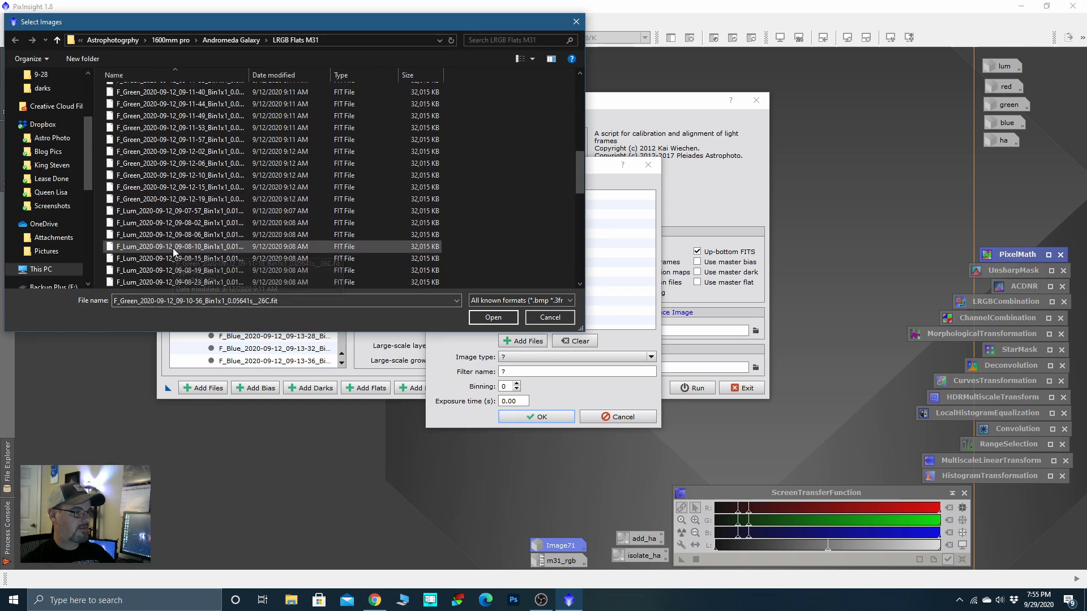
pyautogui.keyDown('shift'); pyautogui.click(171, 200); pyautogui.keyUp('shift')
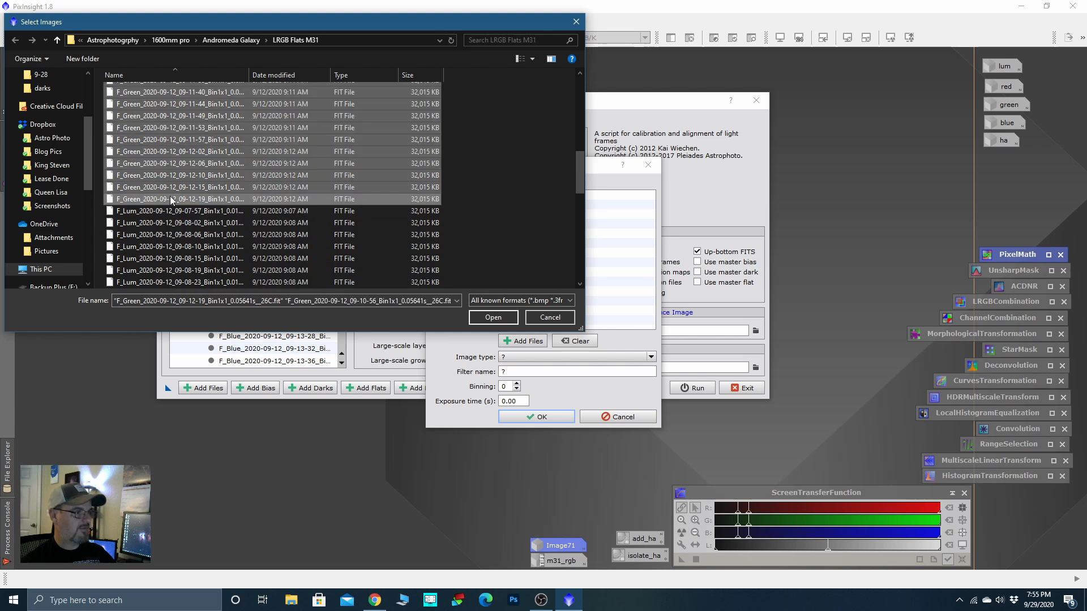
pyautogui.click(490, 318)
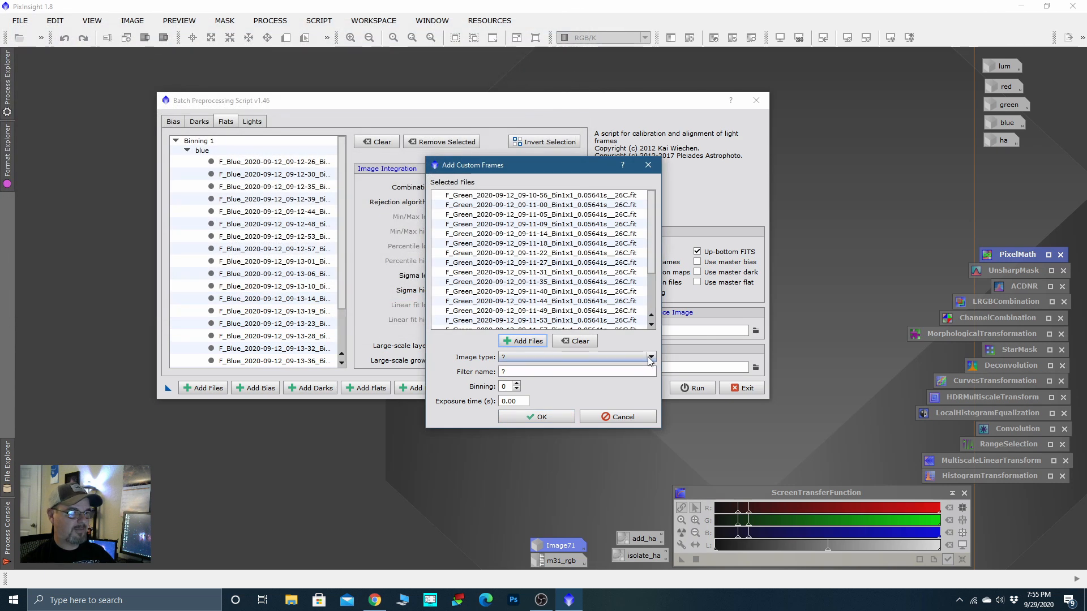
# Step: Set the green flat files' image type to Flat field and filter name to "green", and add them to the script
pyautogui.click(559, 357)
pyautogui.click(516, 393)
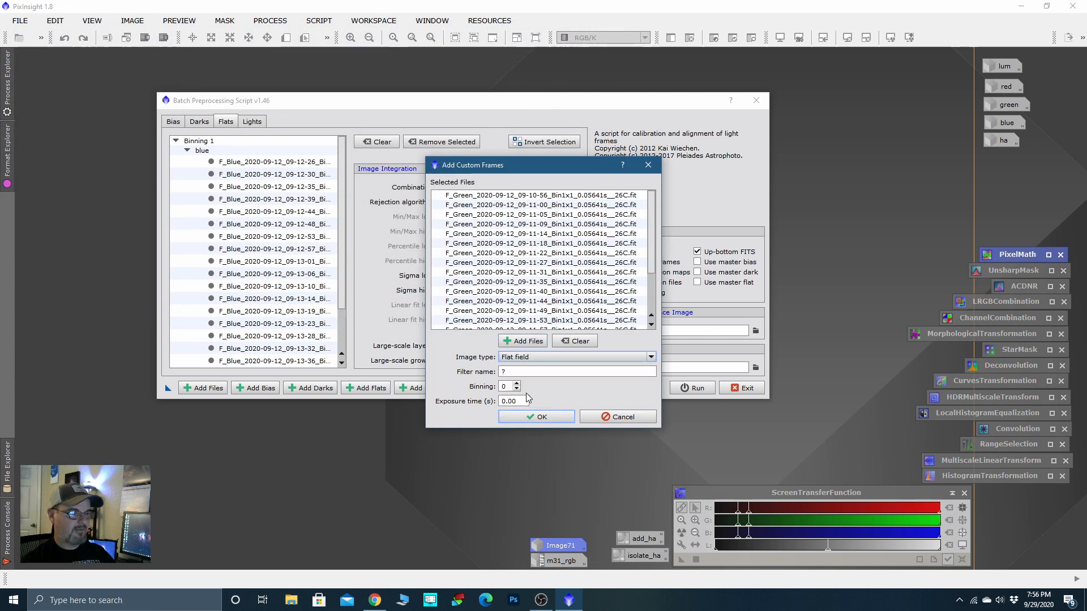
pyautogui.doubleClick(521, 370)
pyautogui.write('g')
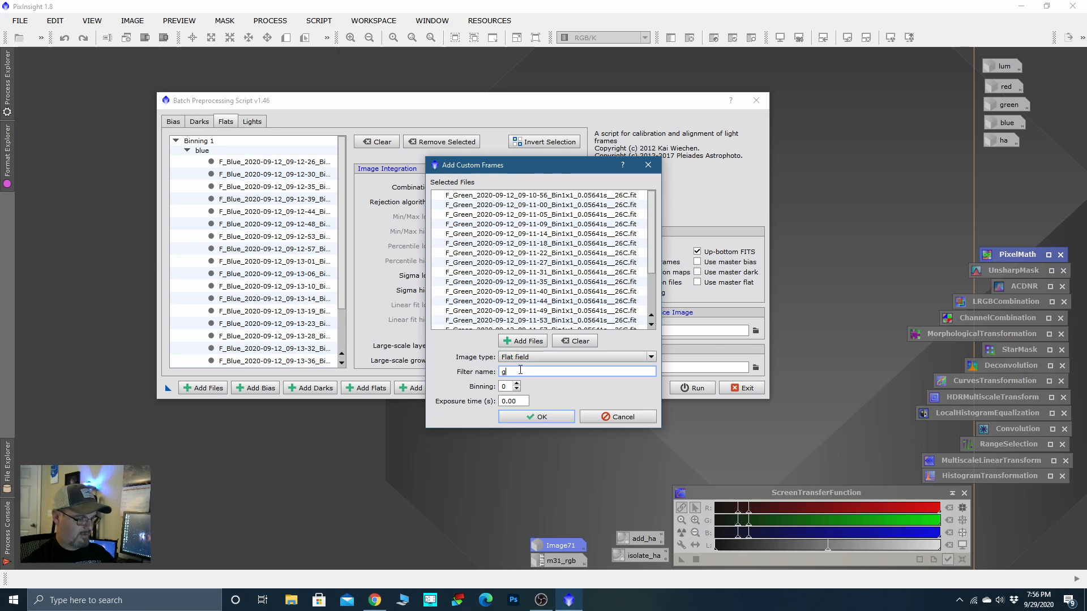
pyautogui.write('reen')
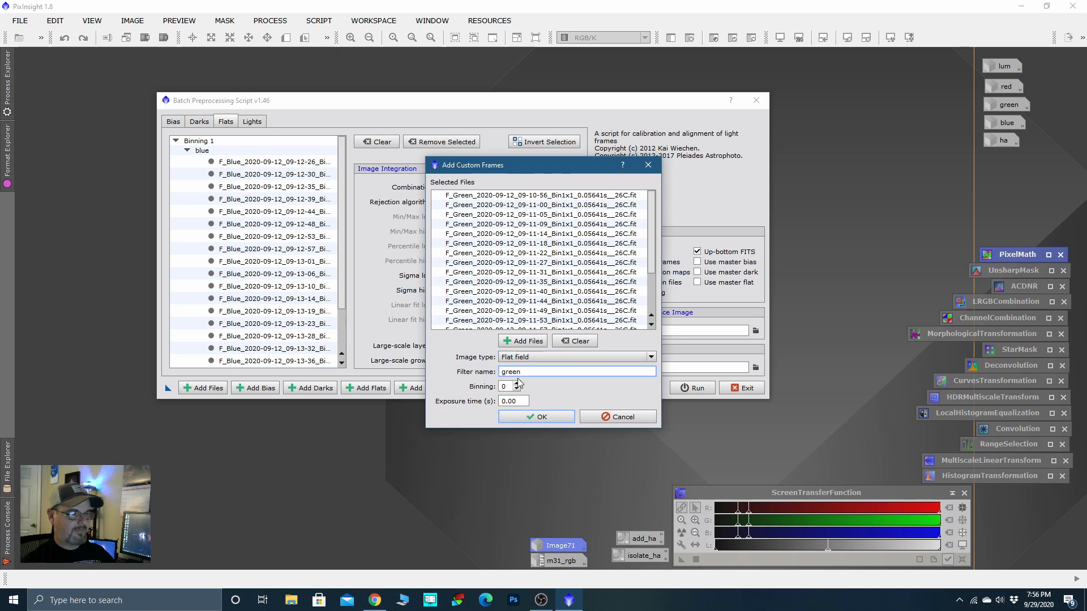
pyautogui.click(526, 415)
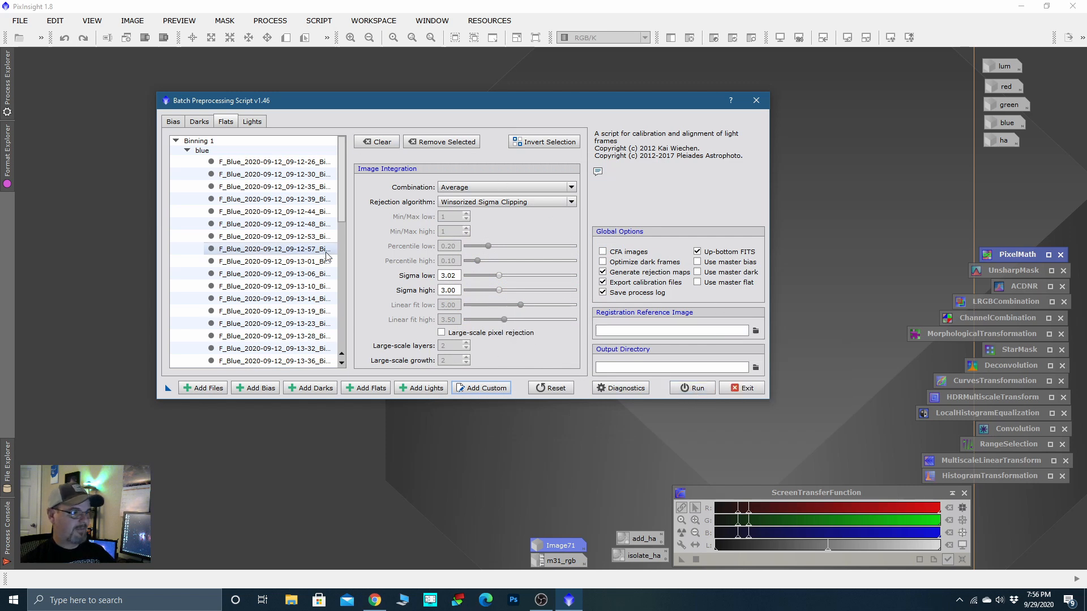
# Step: Start a custom frame set for the darks and load all dark FITS files from the Darks 120 -15 folder, leaving out the MasterDark file
pyautogui.click(200, 122)
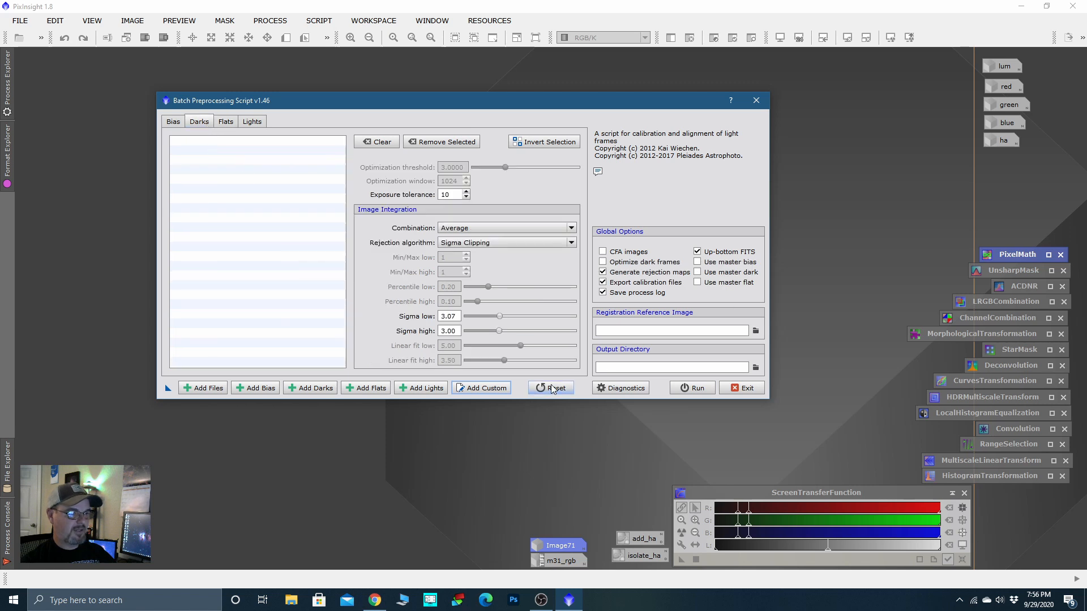
pyautogui.click(483, 388)
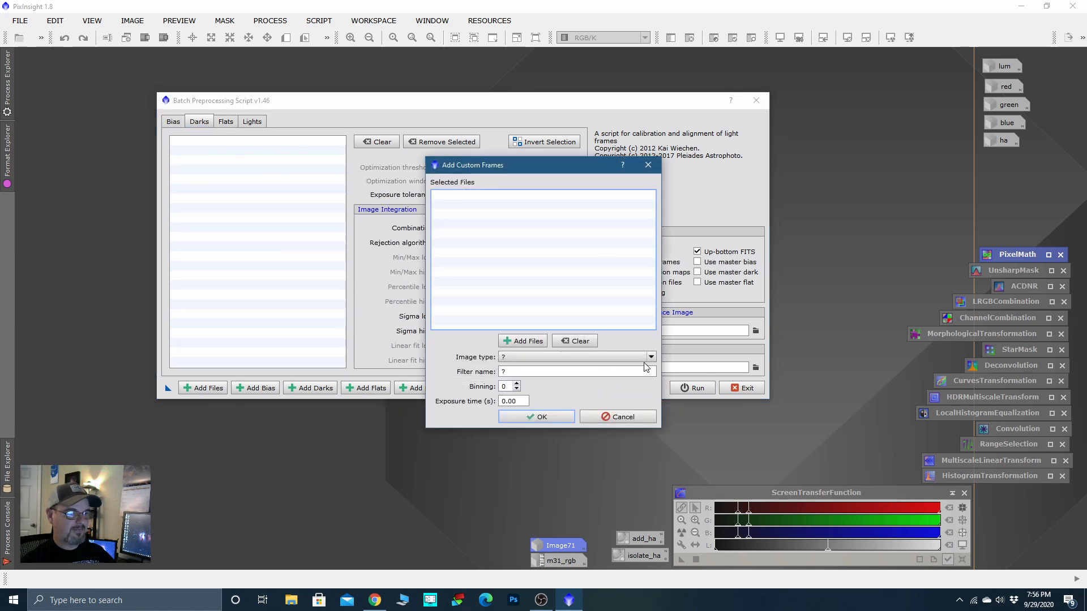
pyautogui.click(533, 342)
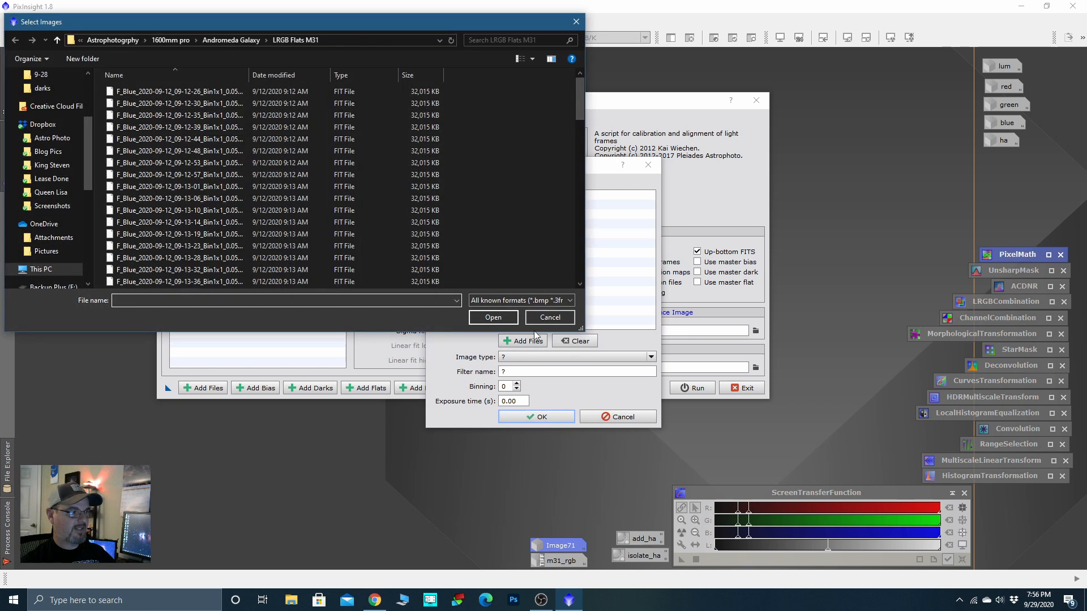
pyautogui.click(57, 40)
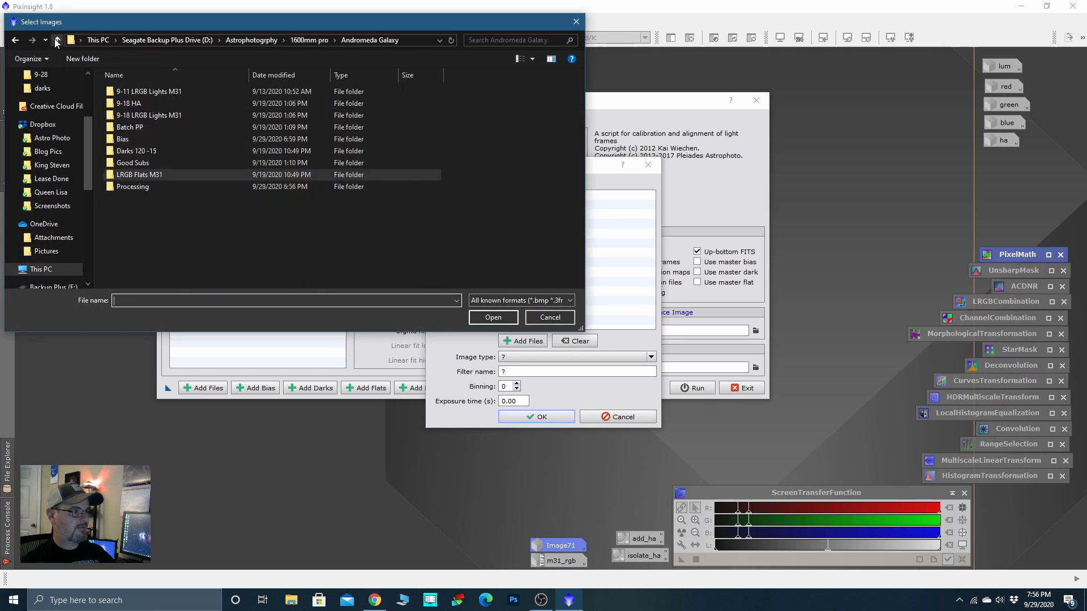
pyautogui.doubleClick(138, 151)
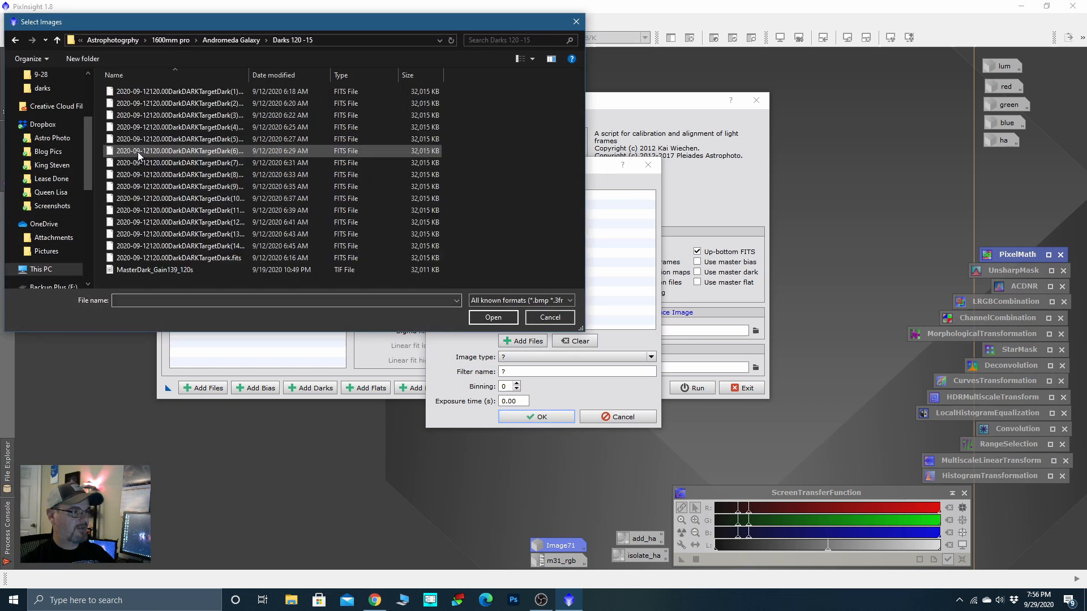
pyautogui.keyDown('shift'); pyautogui.click(164, 258); pyautogui.keyUp('shift')
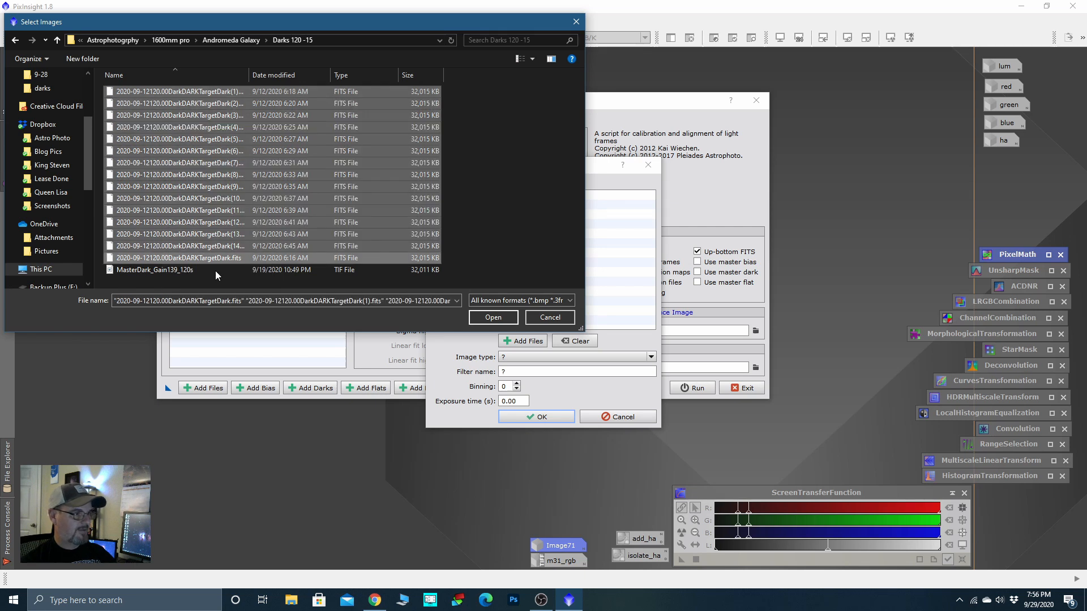
pyautogui.click(493, 318)
# Step: Set the dark files' image type to Dark frame and filter name to "darks", and add them to the script
pyautogui.click(651, 357)
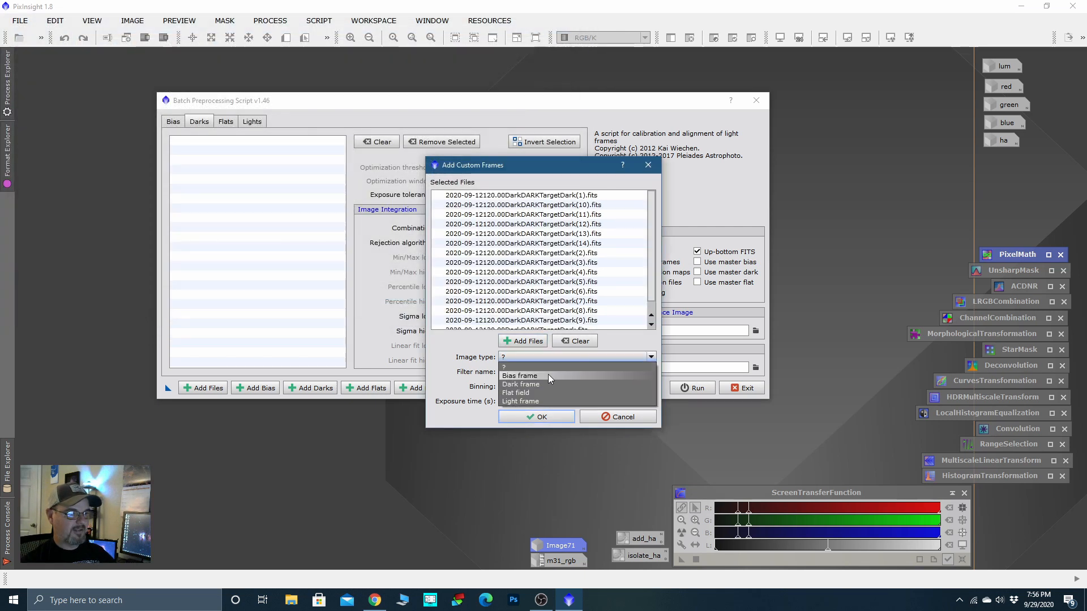
pyautogui.click(547, 385)
pyautogui.click(523, 372)
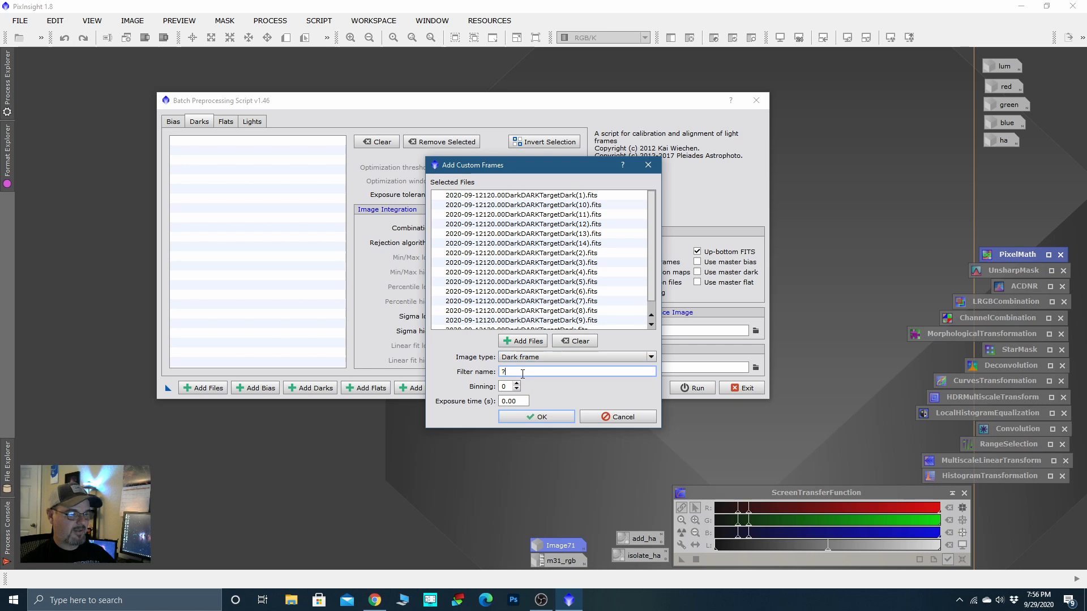
pyautogui.press('BackSpace')
pyautogui.write('dark')
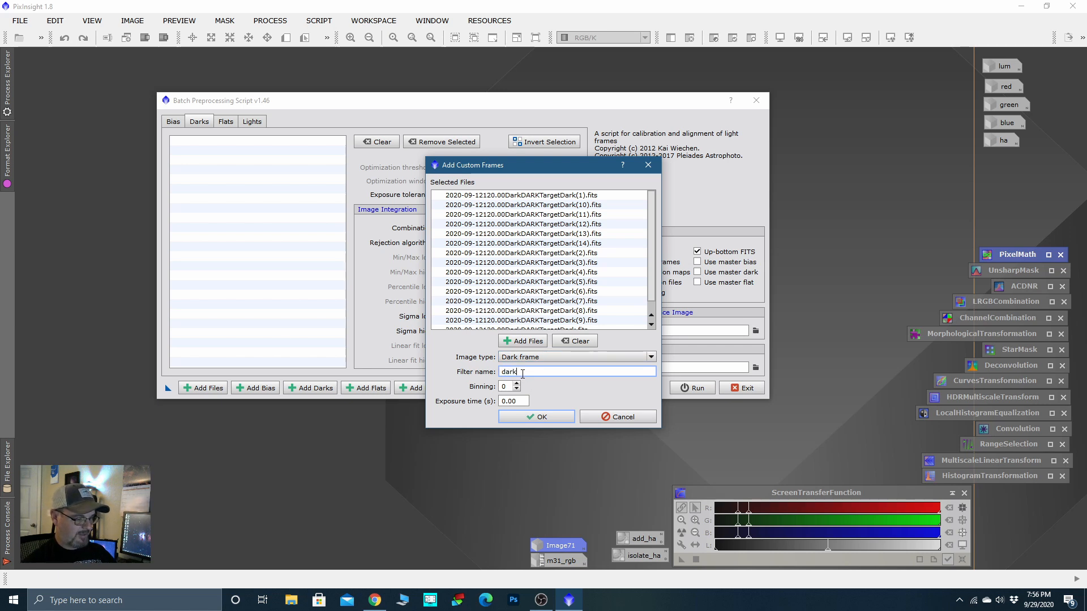
pyautogui.write('s')
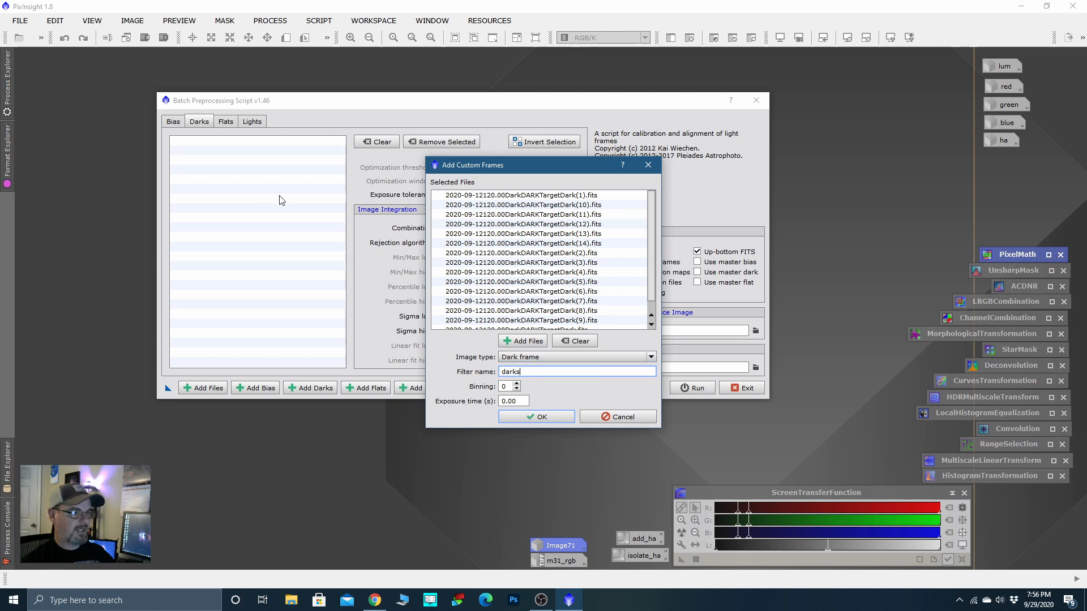
pyautogui.click(545, 417)
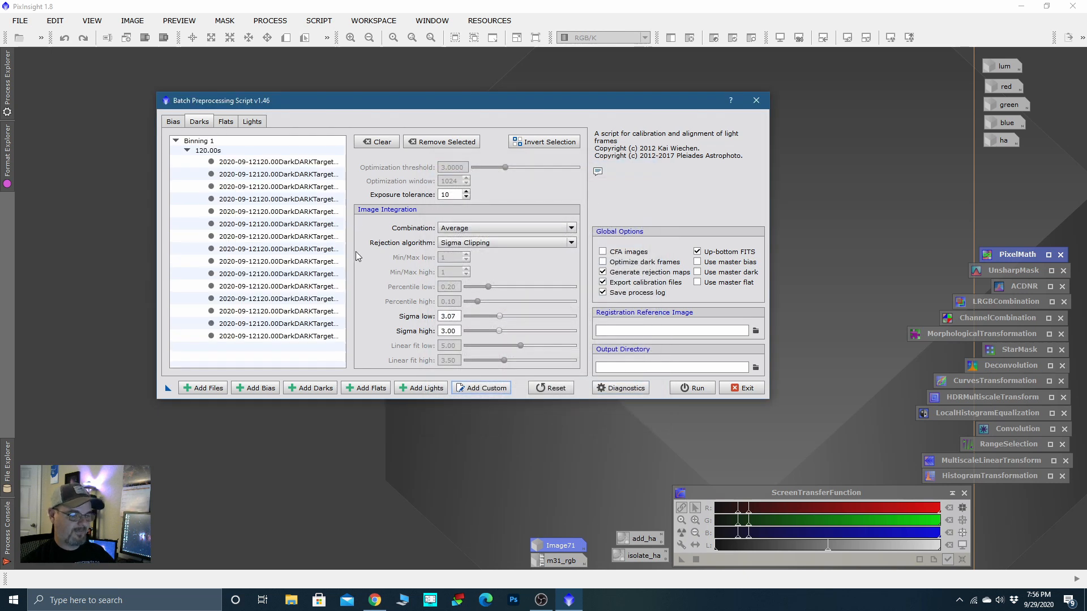
pyautogui.press('XF86AudioLowerVolume')
pyautogui.press('XF86AudioLowerVolume')
pyautogui.press('XF86AudioLowerVolume')
pyautogui.press('XF86AudioLowerVolume')
pyautogui.press('XF86AudioLowerVolume')
pyautogui.press('XF86AudioLowerVolume')
pyautogui.press('XF86AudioLowerVolume')
pyautogui.press('XF86AudioLowerVolume')
pyautogui.press('XF86AudioLowerVolume')
pyautogui.press('XF86AudioLowerVolume')
pyautogui.press('XF86AudioLowerVolume')
pyautogui.press('XF86AudioLowerVolume')
pyautogui.press('XF86AudioLowerVolume')
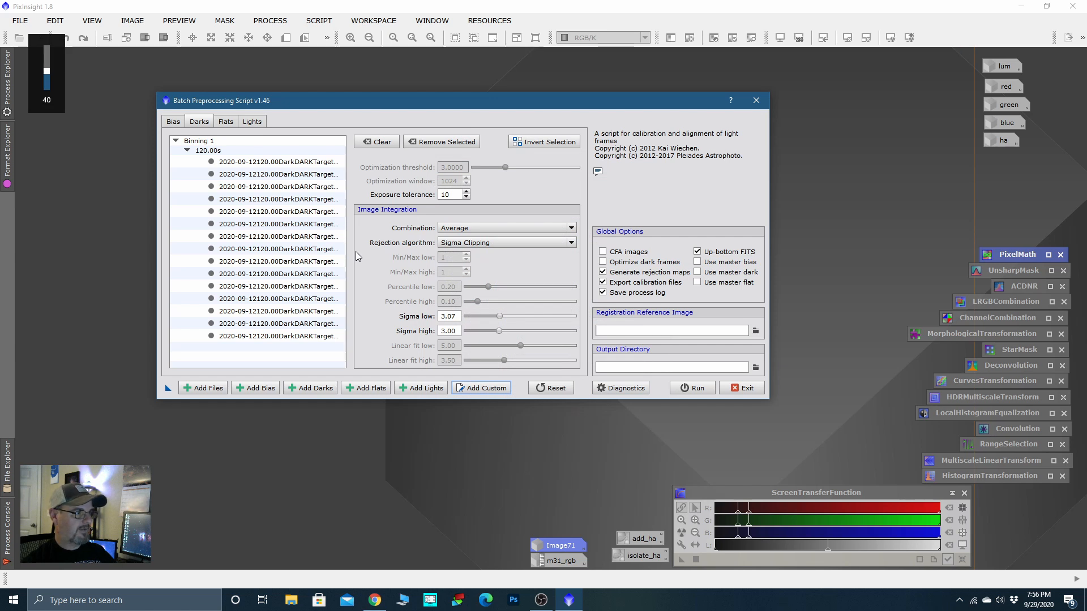
# Step: Check the bias and dark sections and look through the luminance files in the light frames list
pyautogui.click(174, 122)
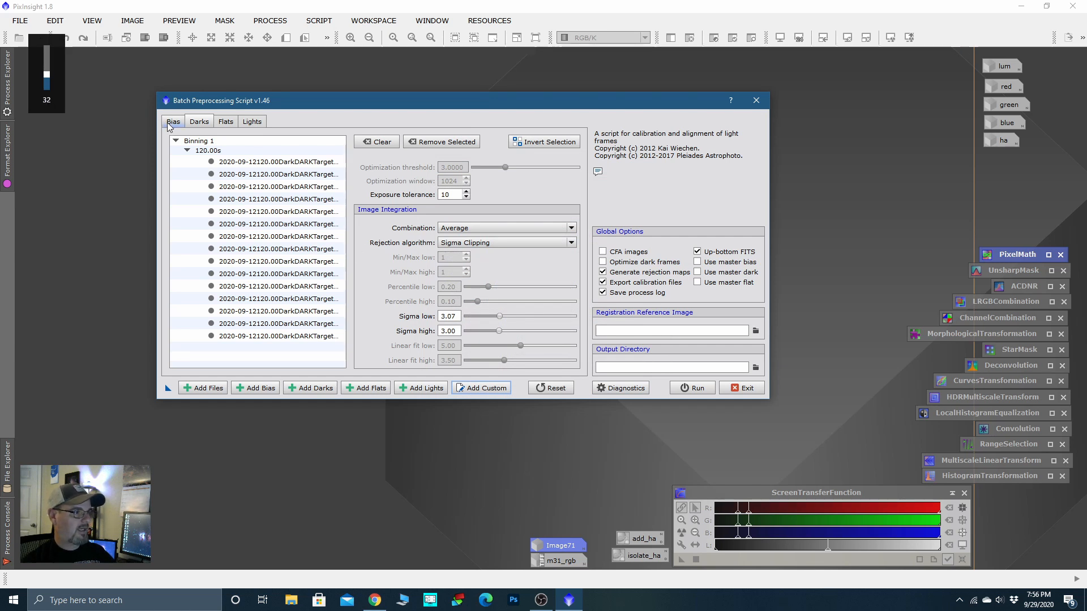
pyautogui.click(208, 123)
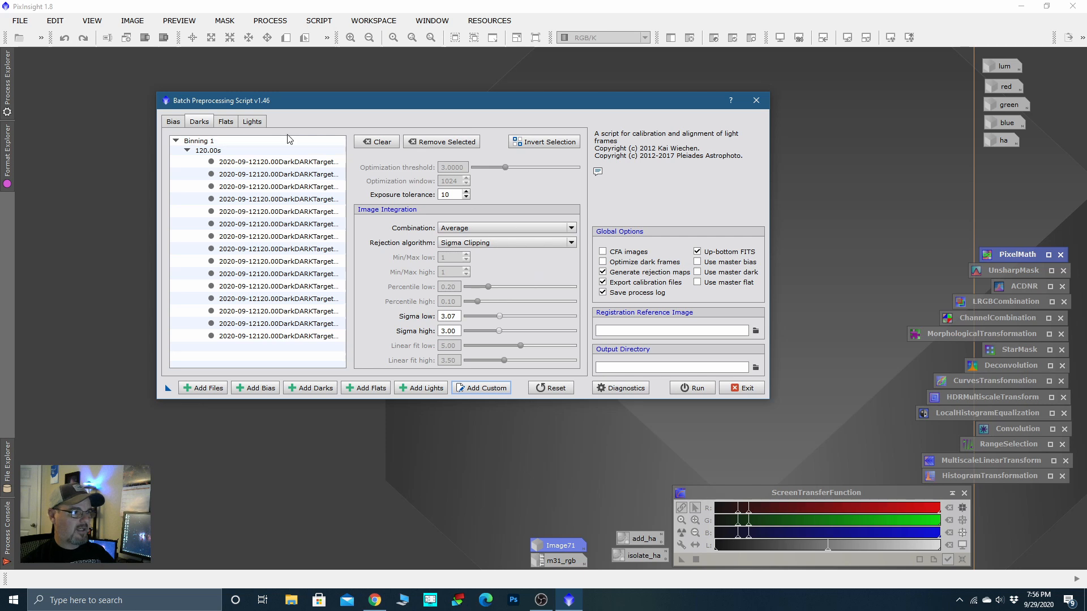
pyautogui.click(252, 122)
pyautogui.scroll(-3, 292, 278)
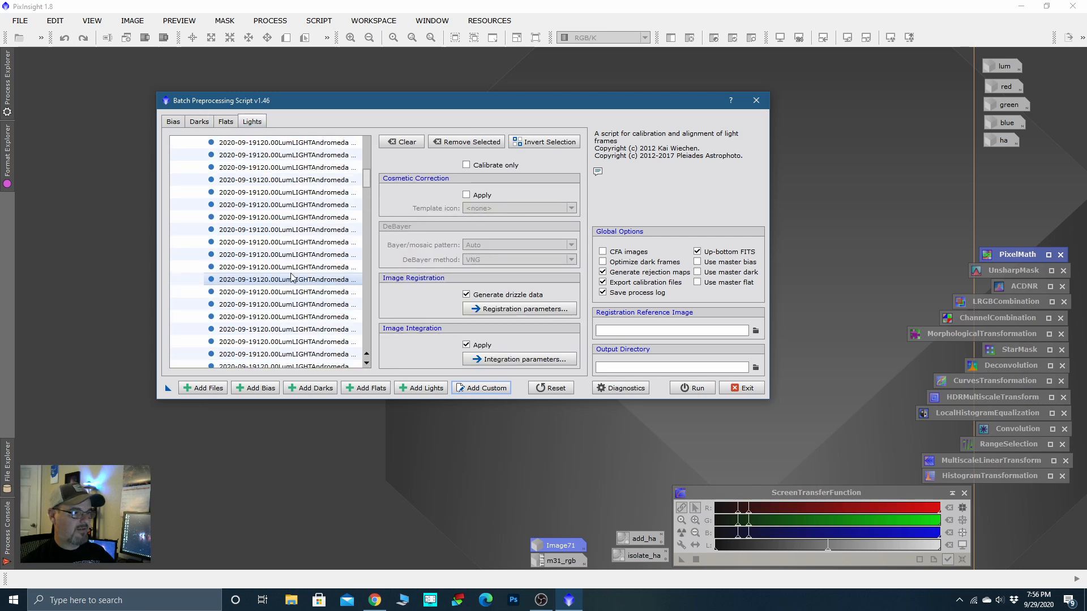
pyautogui.scroll(5, 291, 278)
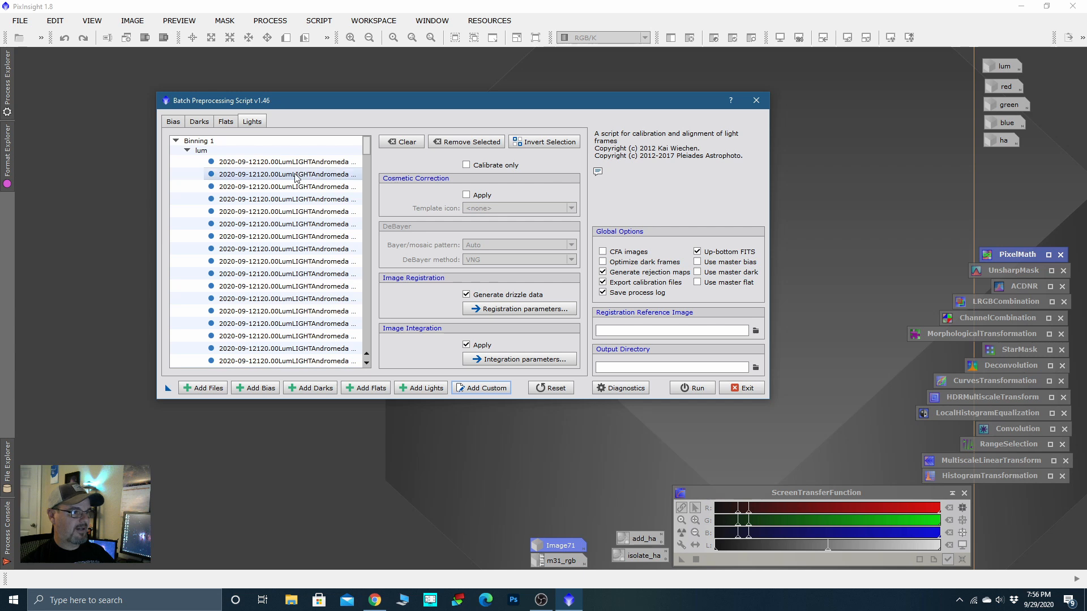
pyautogui.scroll(-2, 297, 238)
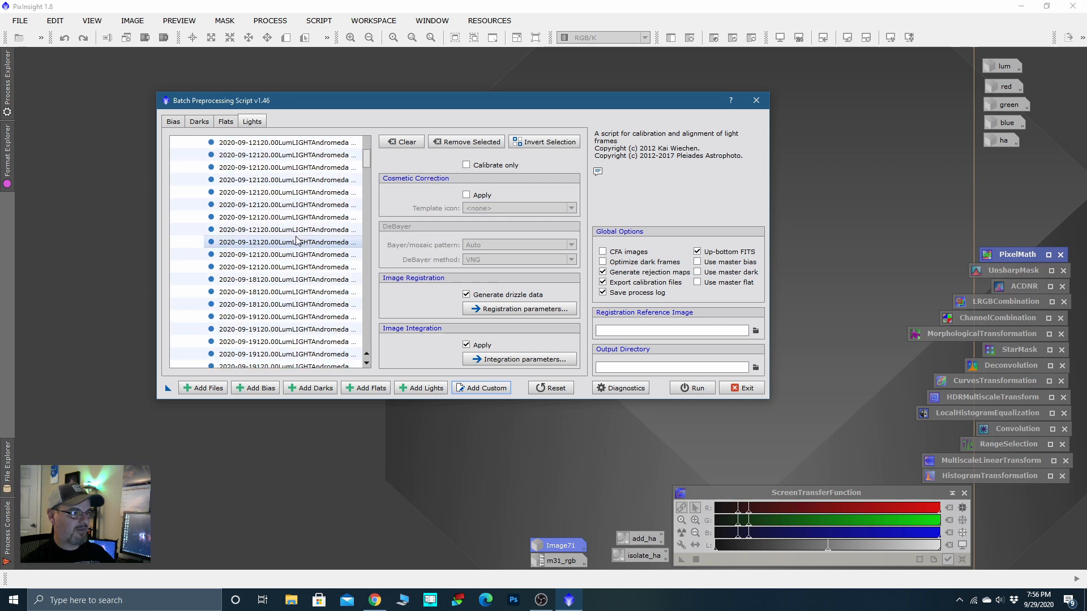
pyautogui.scroll(2, 296, 240)
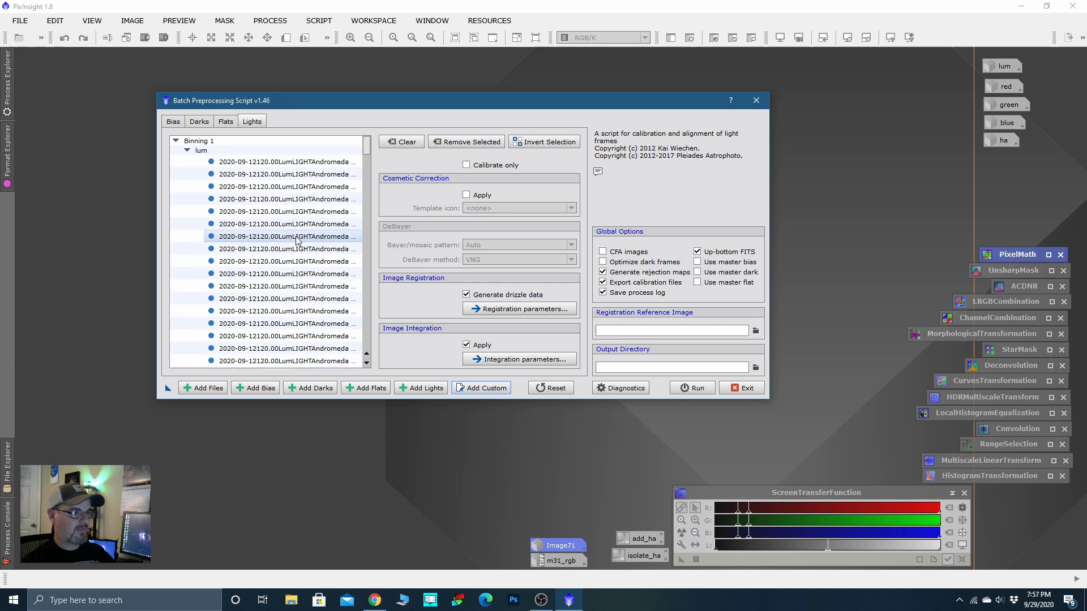
# Step: Open the light frames' integration parameters and review the rejection algorithm and sigma settings for the lights, flats, darks and bias frames
pyautogui.click(499, 361)
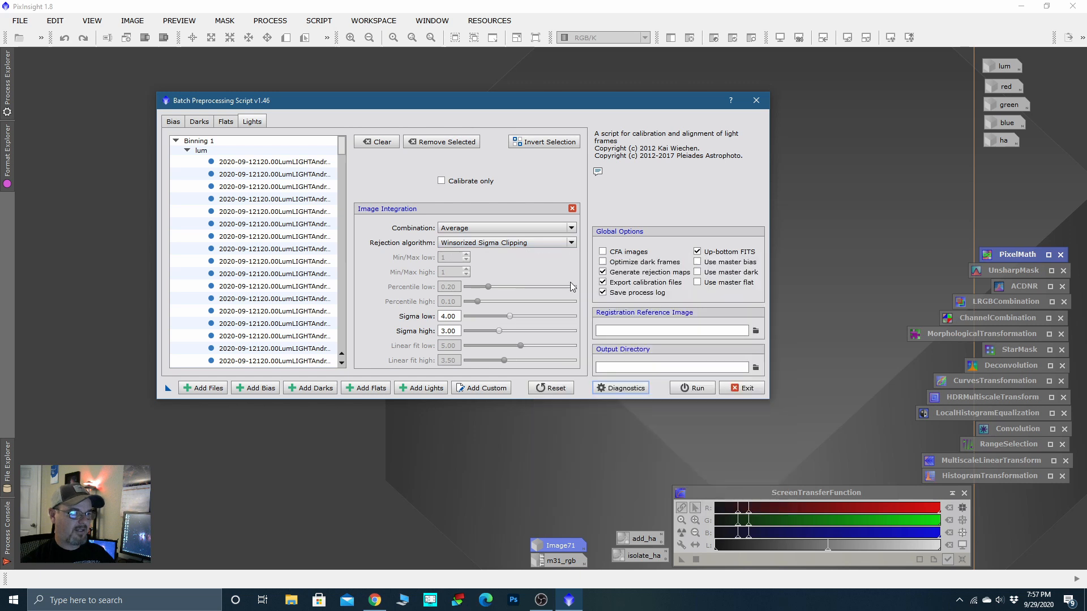
pyautogui.moveTo(498, 247)
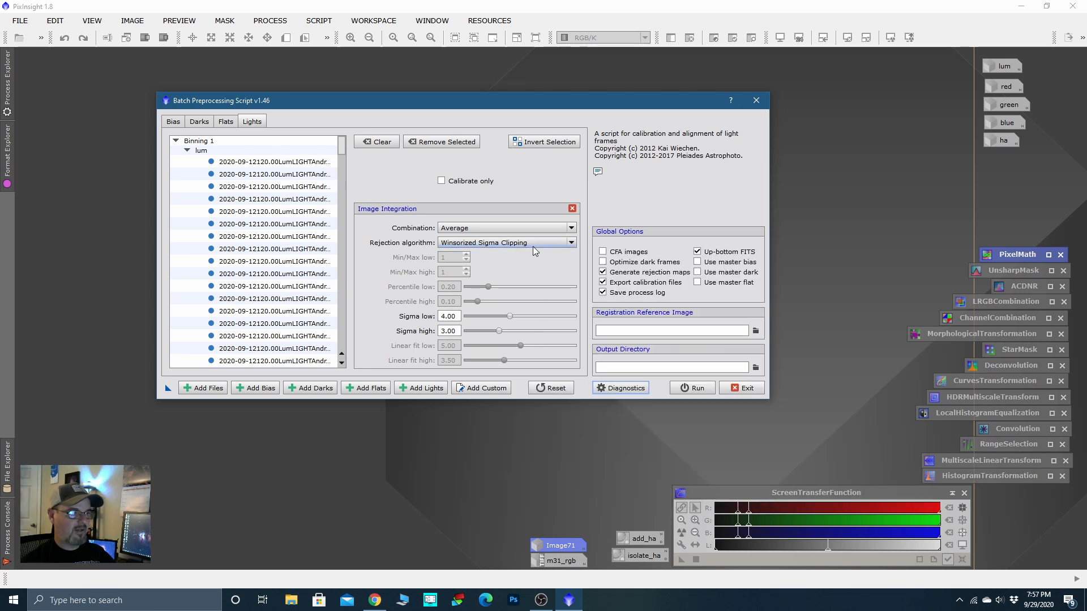
pyautogui.moveTo(532, 247)
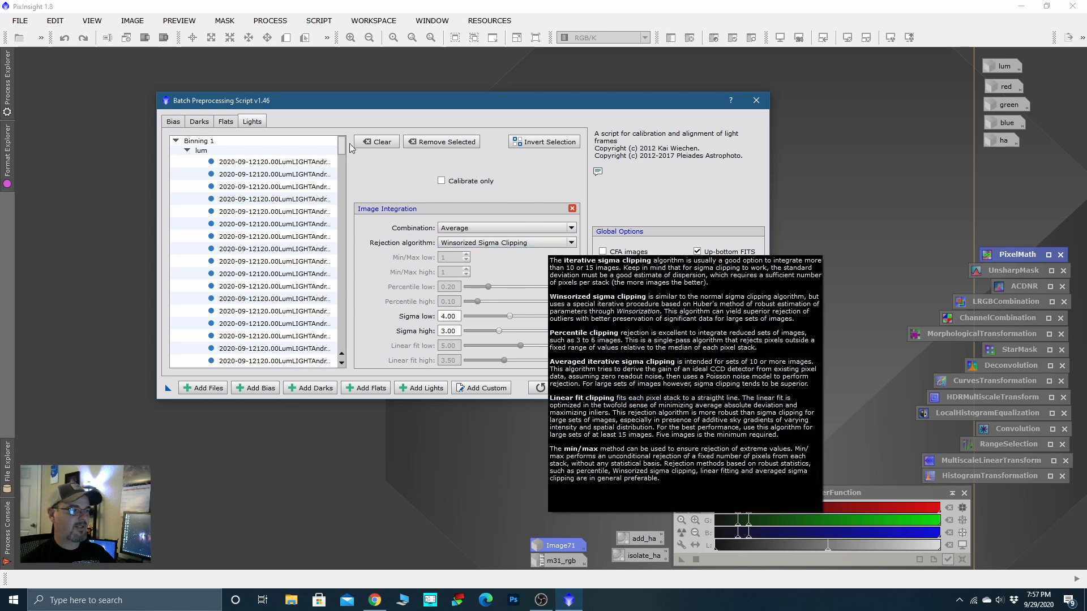
pyautogui.moveTo(340, 148)
pyautogui.mouseDown()
pyautogui.moveTo(341, 170)
pyautogui.moveTo(340, 145)
pyautogui.mouseUp()
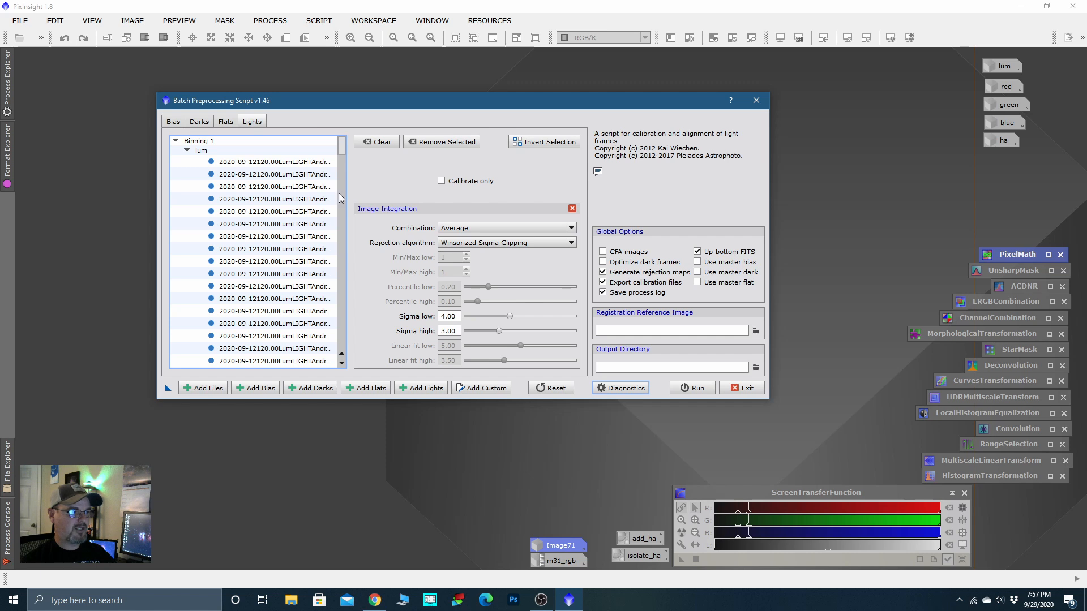
pyautogui.moveTo(342, 147)
pyautogui.mouseDown()
pyautogui.moveTo(341, 156)
pyautogui.moveTo(341, 141)
pyautogui.mouseUp()
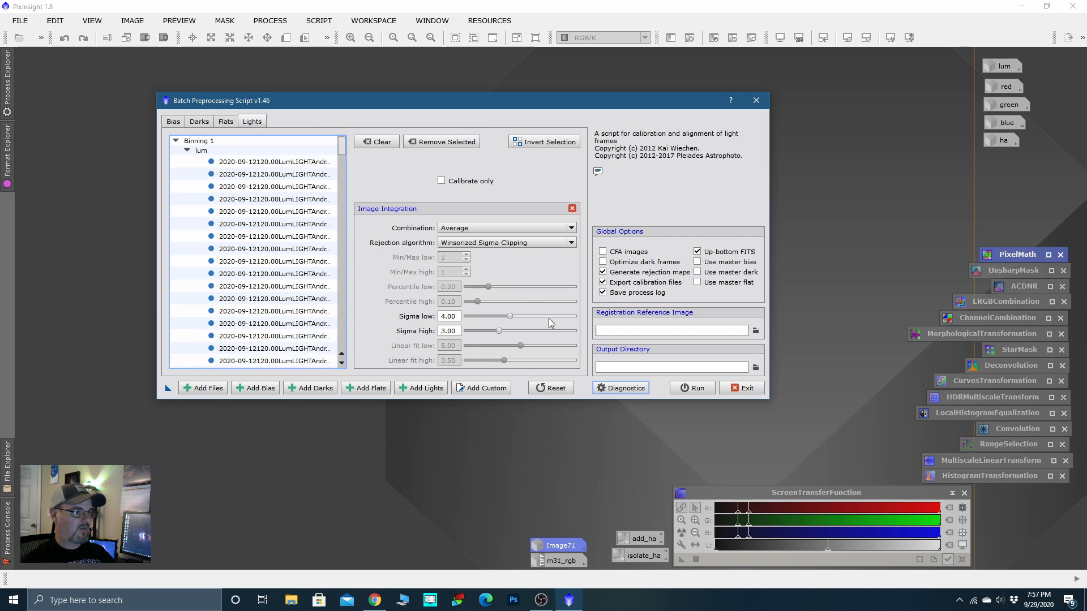
pyautogui.click(231, 125)
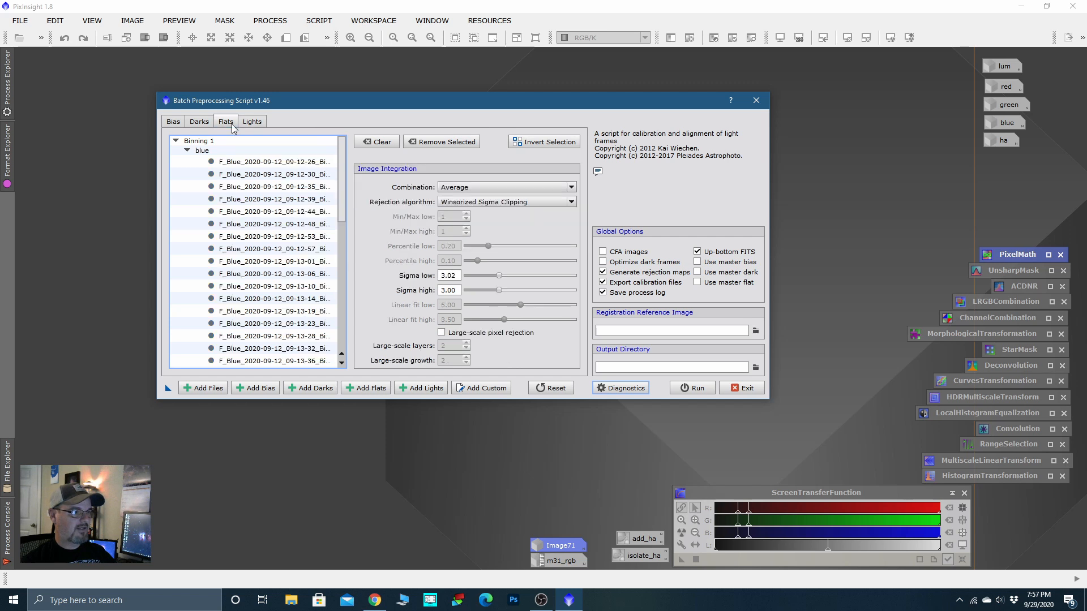
pyautogui.click(200, 122)
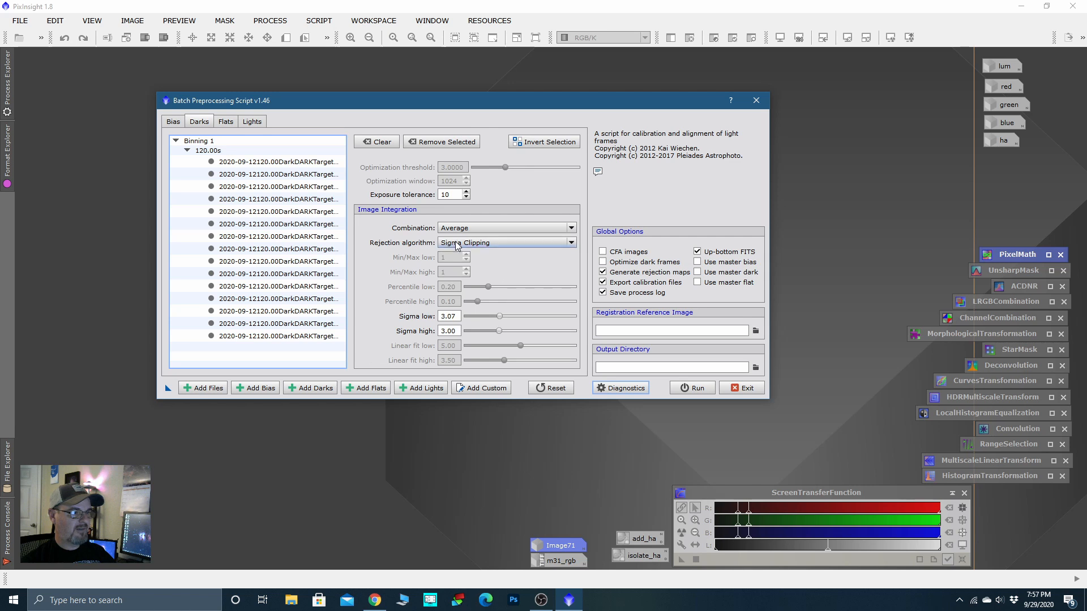
pyautogui.click(173, 123)
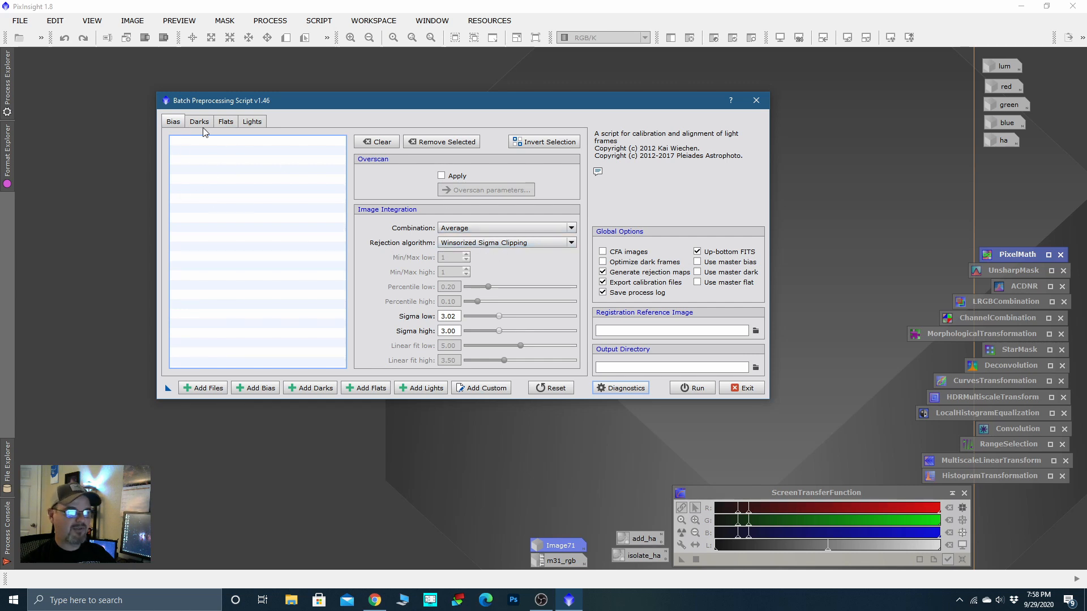
# Step: Set the luminance light frame ending in Lum(19).fits as the registration reference image
pyautogui.click(262, 123)
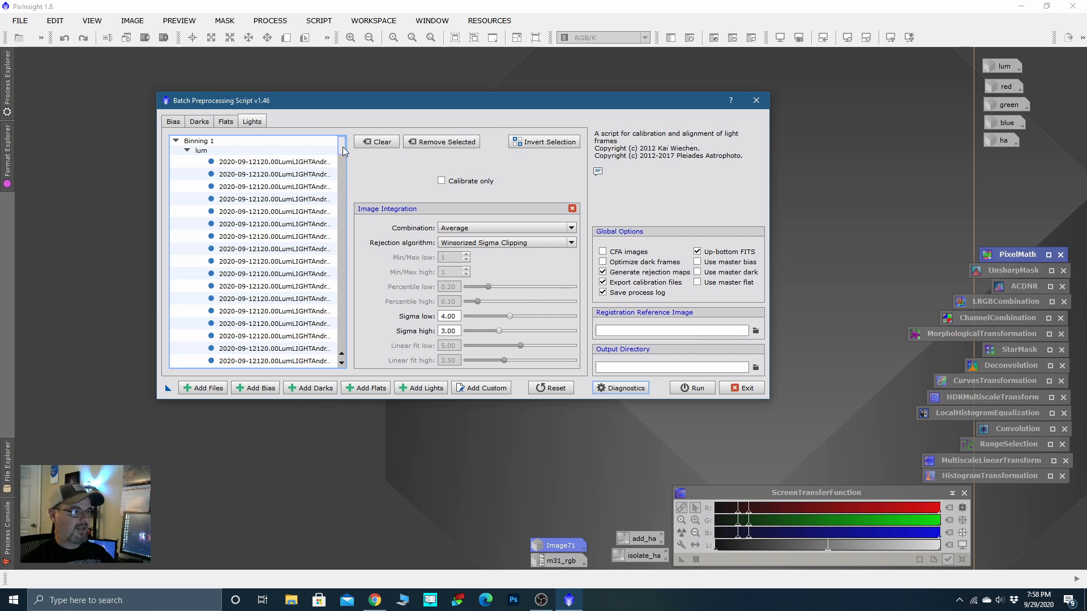
pyautogui.moveTo(342, 147); pyautogui.dragTo(342, 156)
pyautogui.scroll(1, 295, 312)
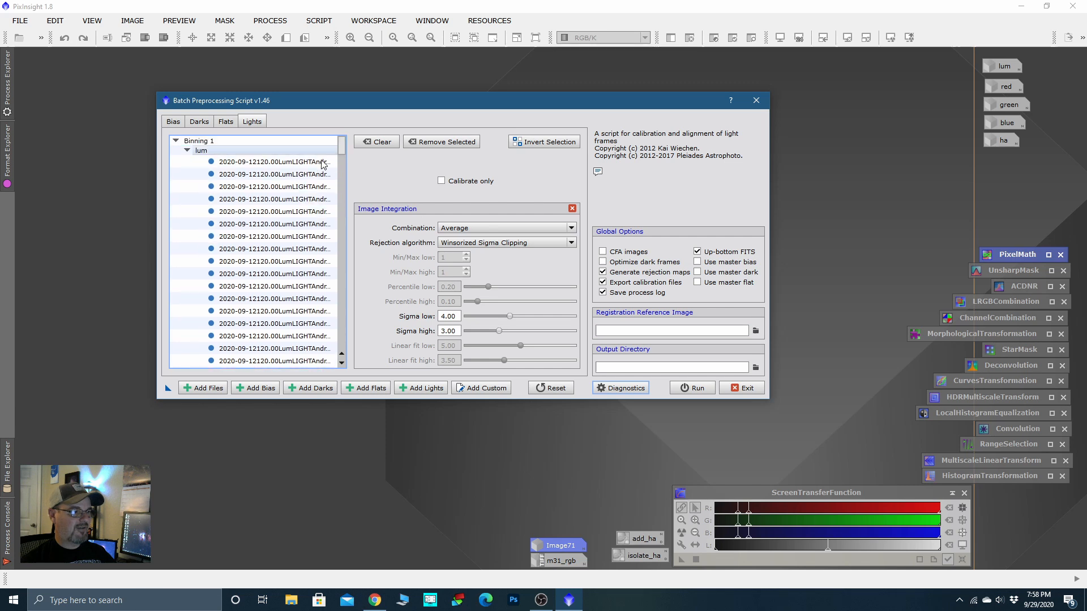
pyautogui.click(272, 262)
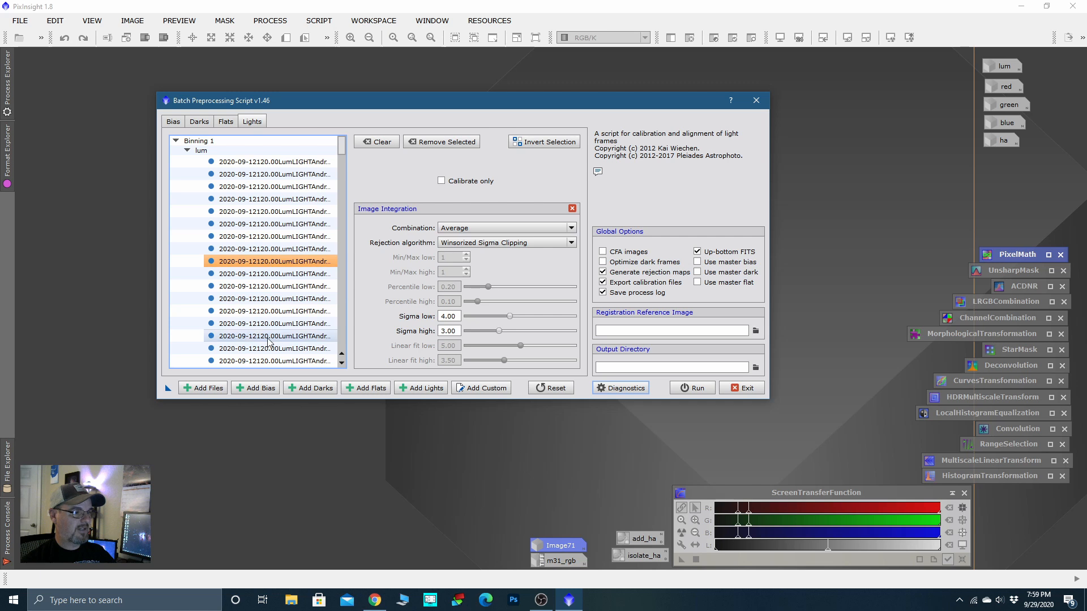
pyautogui.doubleClick(267, 264)
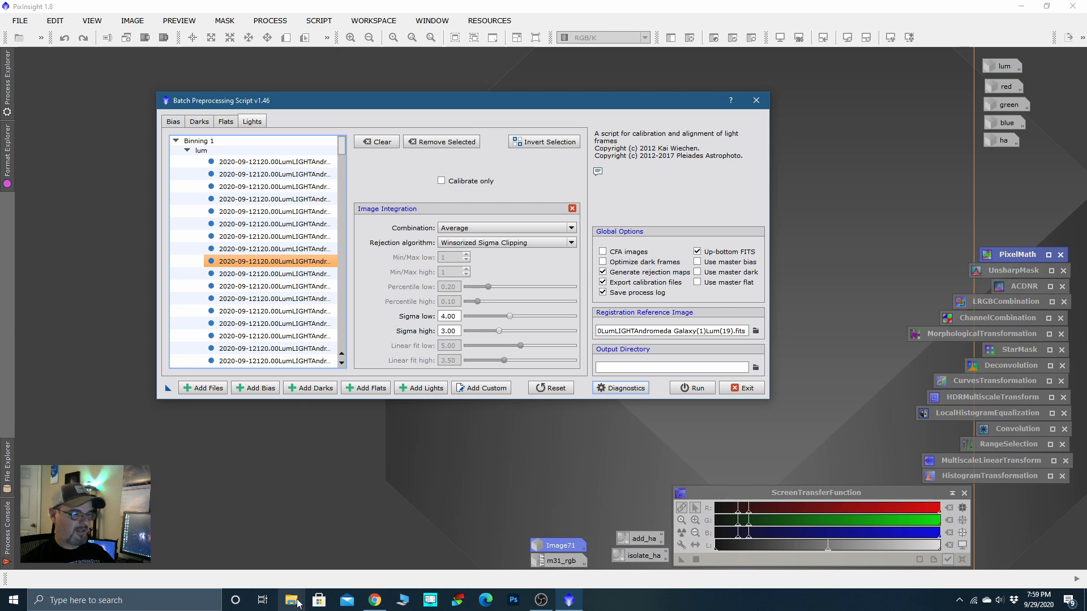
# Step: Browse the backup drive to Andromeda Galaxy > Processing > 9-29 and check its subfolders in File Explorer
pyautogui.moveTo(299, 607)
pyautogui.click(406, 605)
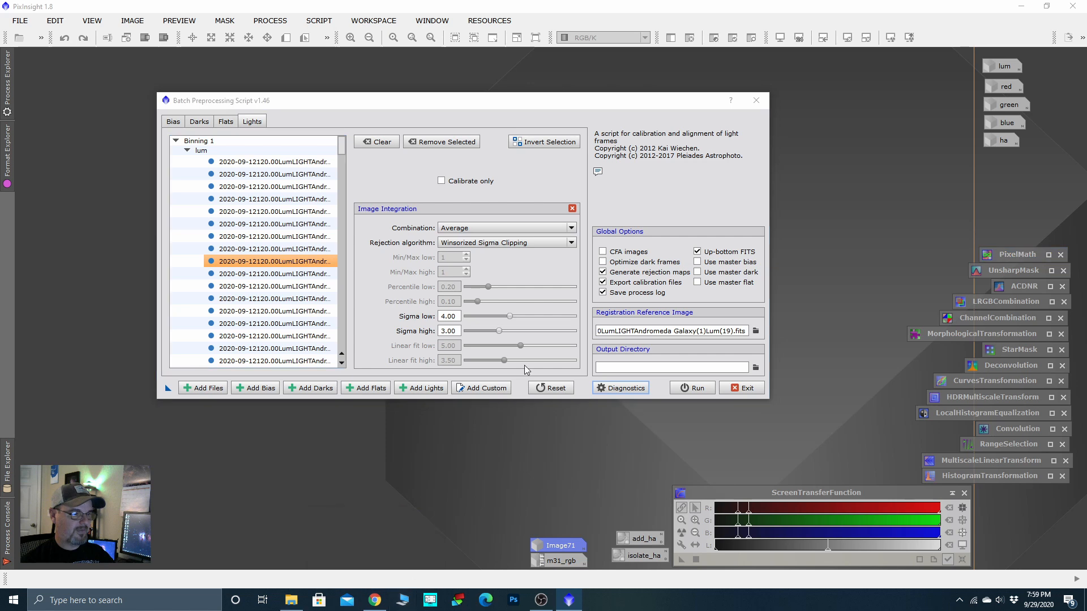
pyautogui.doubleClick(578, 324)
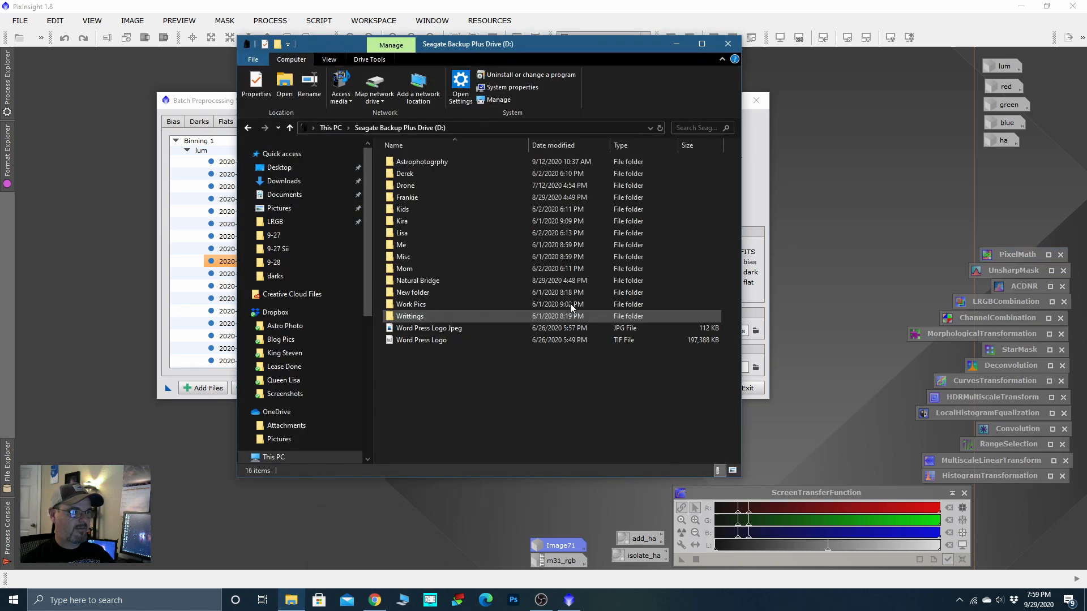
pyautogui.doubleClick(419, 162)
pyautogui.doubleClick(419, 162)
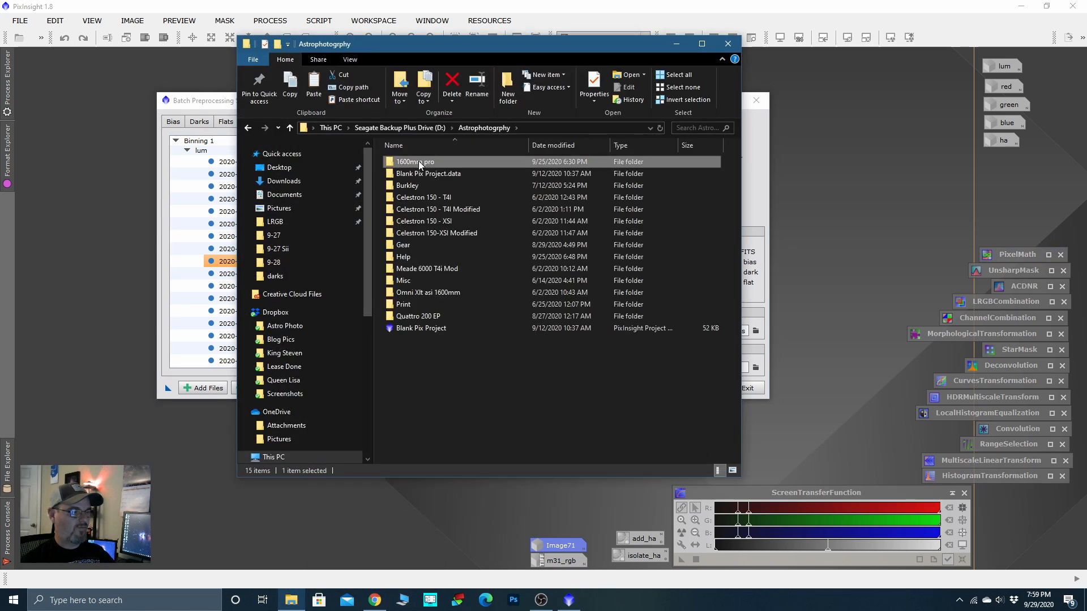
pyautogui.doubleClick(419, 161)
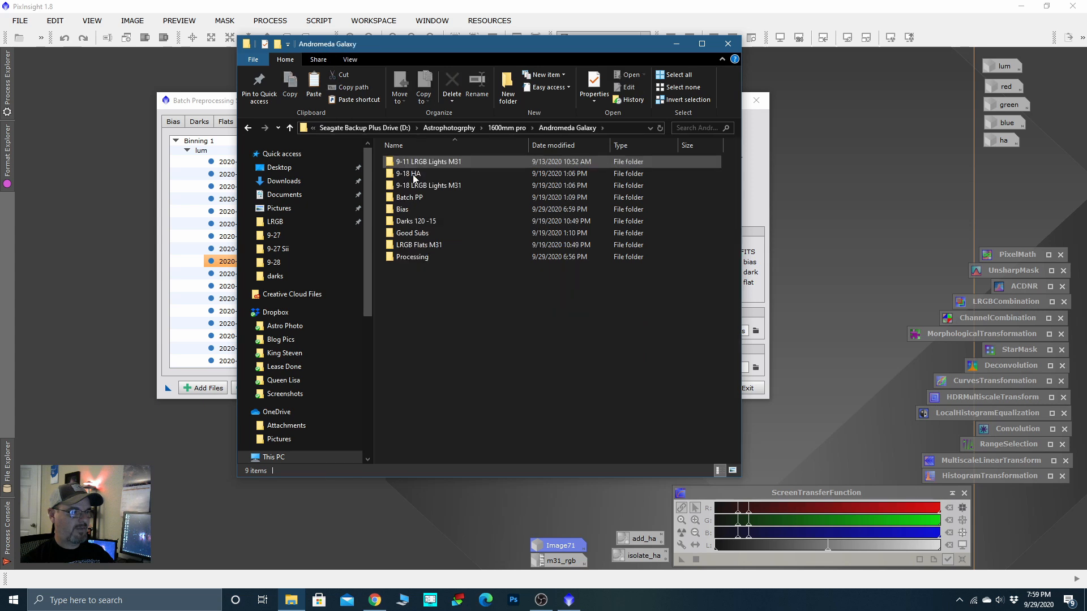
pyautogui.doubleClick(421, 256)
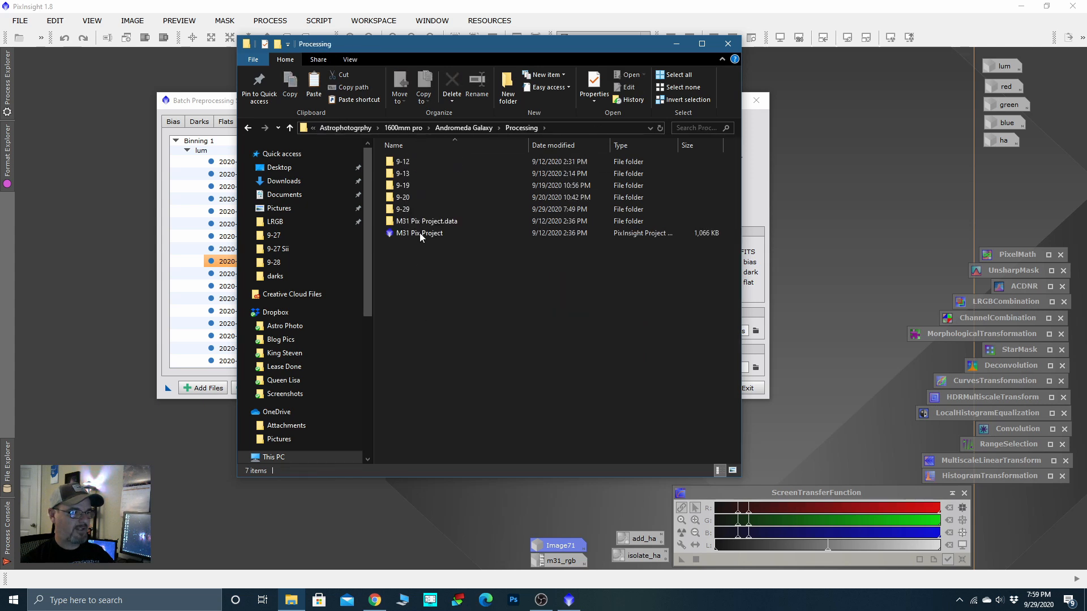
pyautogui.doubleClick(419, 211)
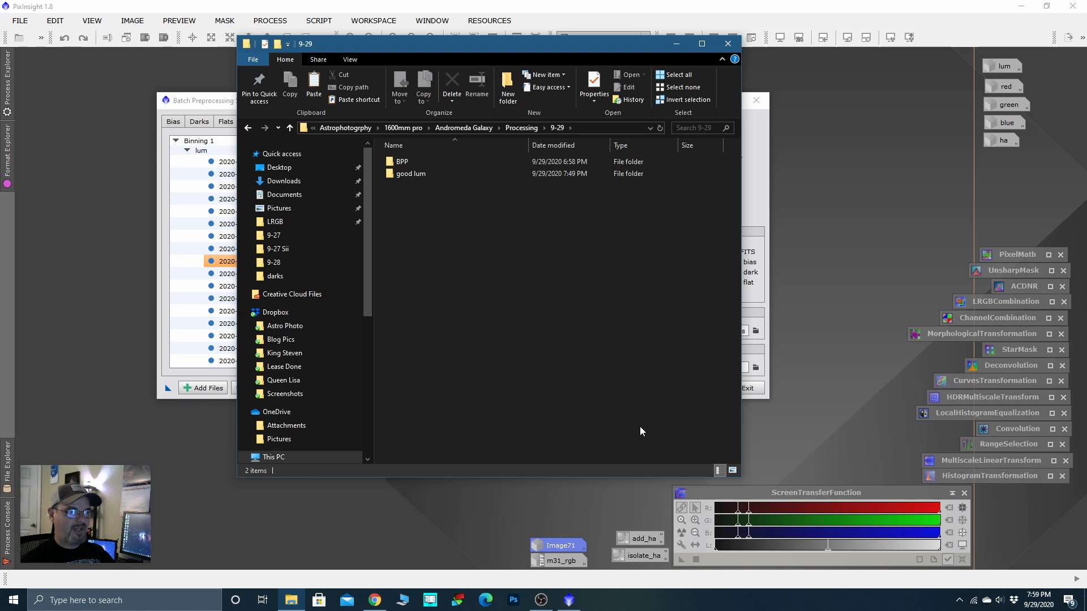
pyautogui.click(678, 43)
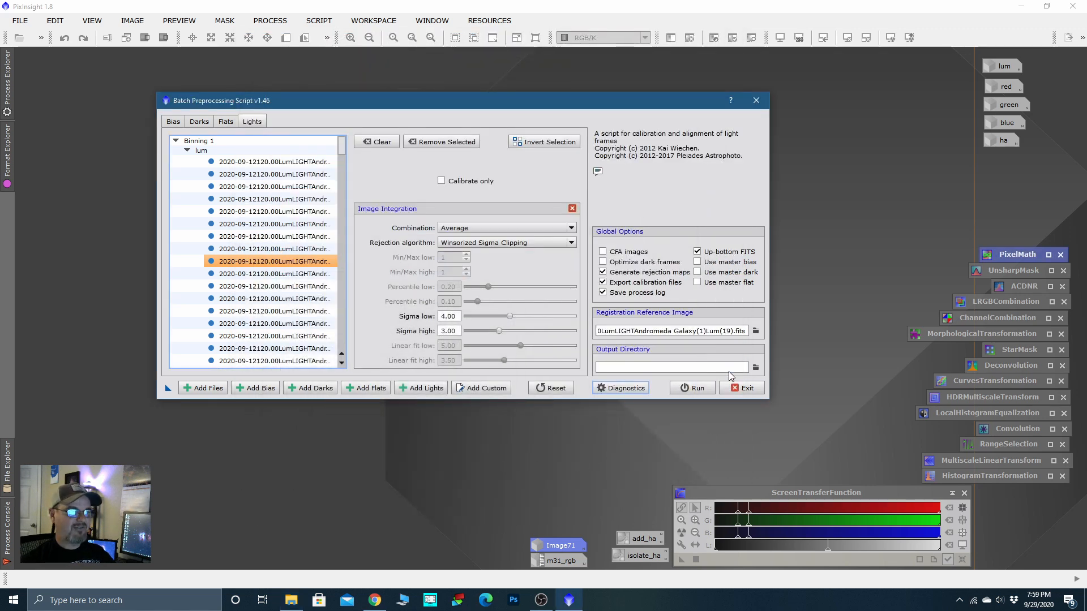
# Step: Set the script's output directory to the BPP folder inside Andromeda Galaxy/Processing/9-29
pyautogui.click(755, 368)
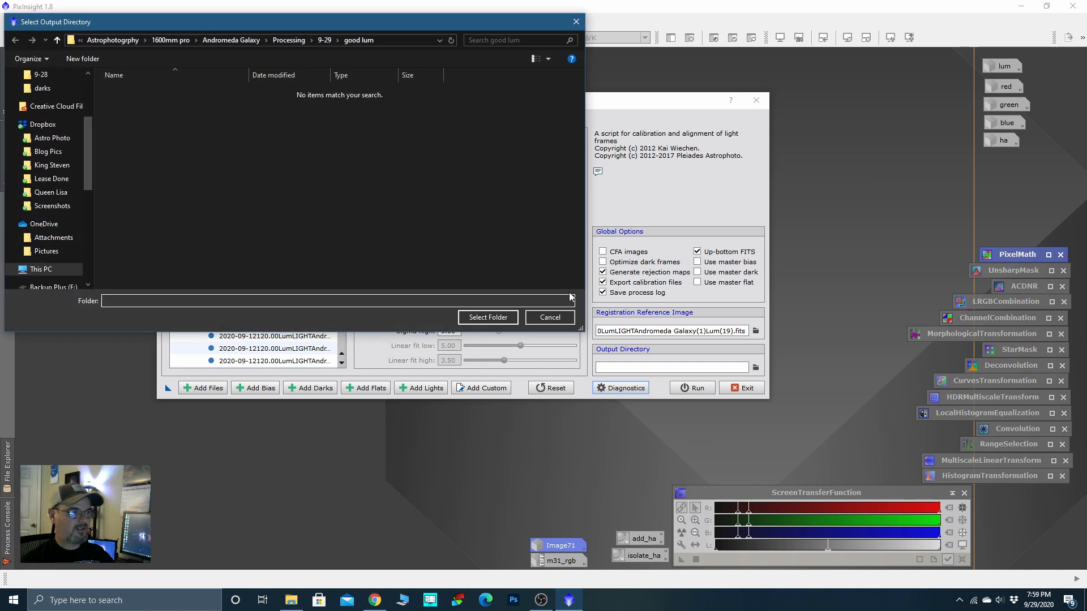
pyautogui.click(58, 41)
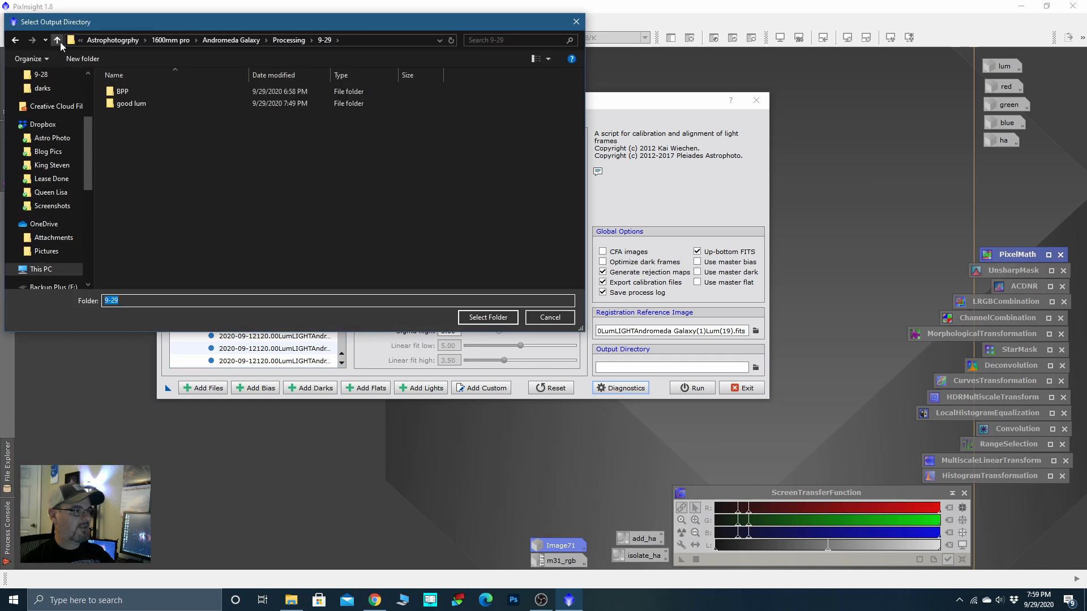
pyautogui.click(59, 41)
pyautogui.doubleClick(127, 141)
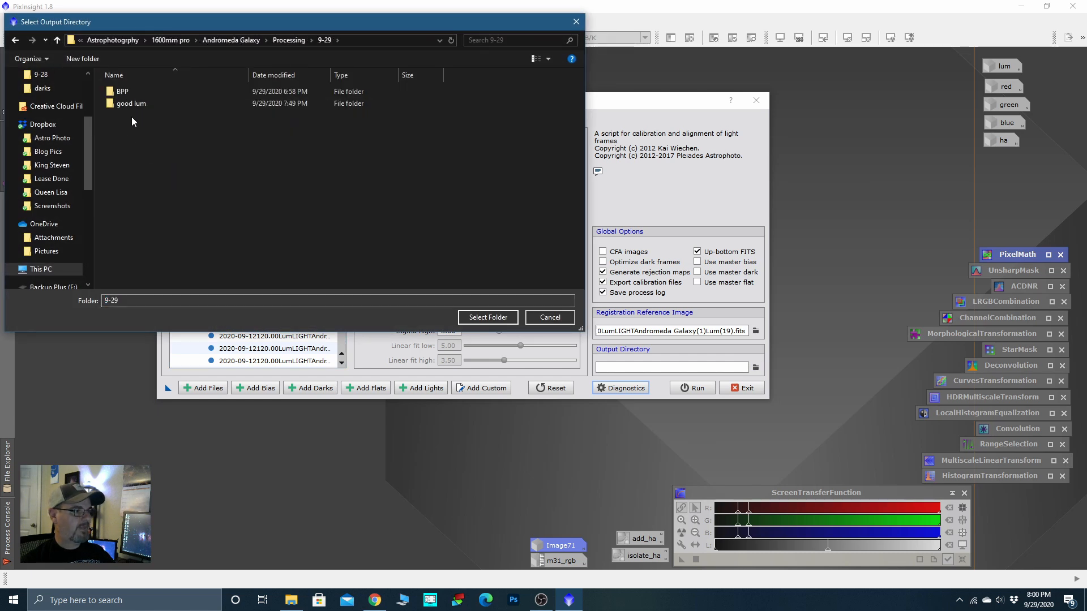
pyautogui.click(124, 92)
pyautogui.click(488, 317)
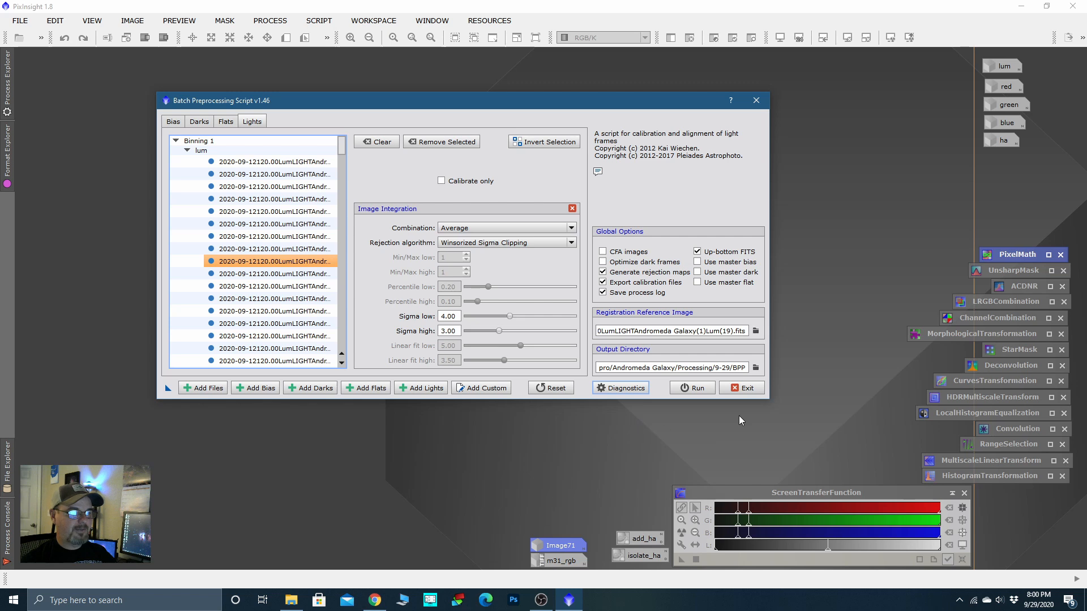
# Step: Exit the Batch Preprocessing script and examine the integrated files in the master folder under Processing/9-19 in File Explorer
pyautogui.click(757, 100)
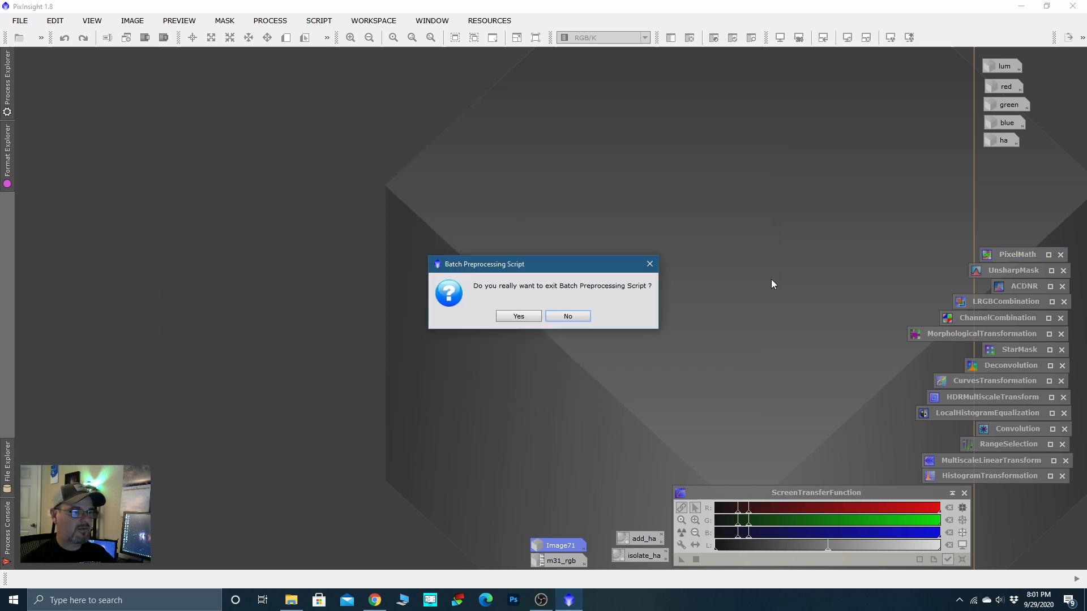
pyautogui.click(531, 319)
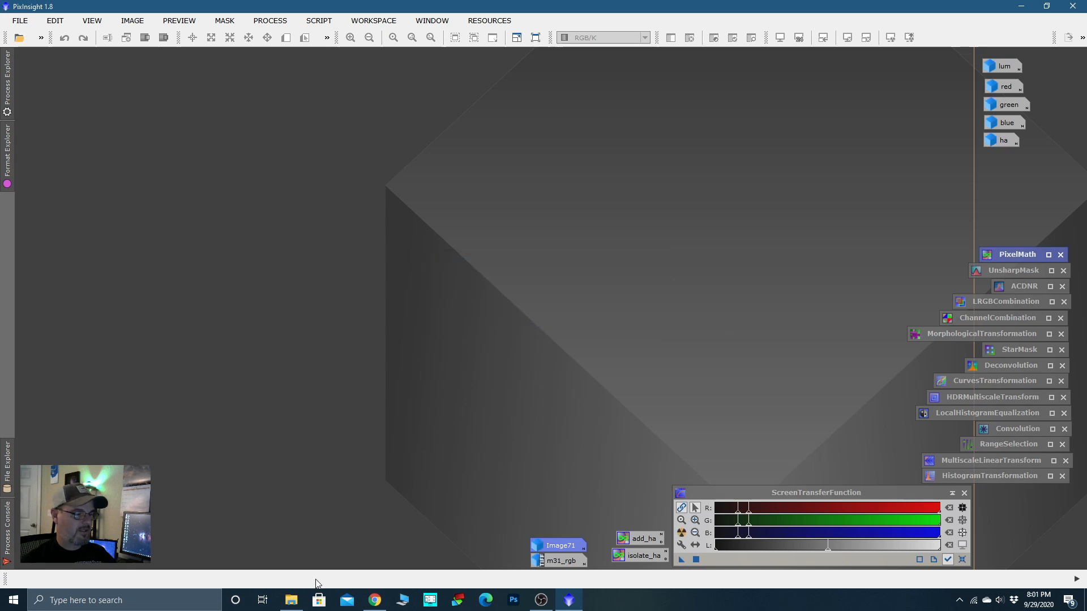
pyautogui.click(291, 601)
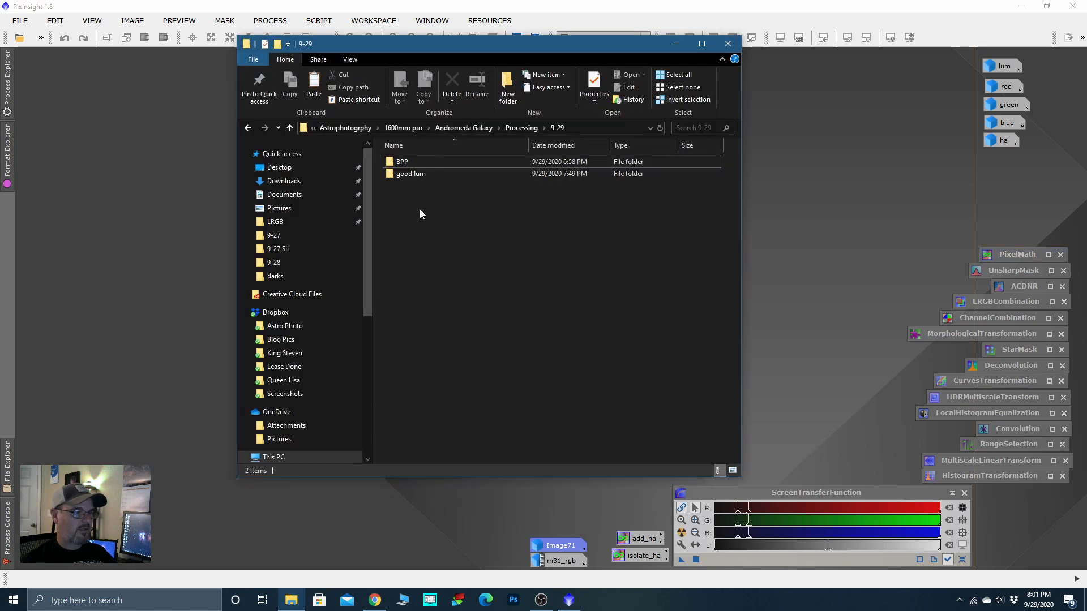
pyautogui.click(291, 128)
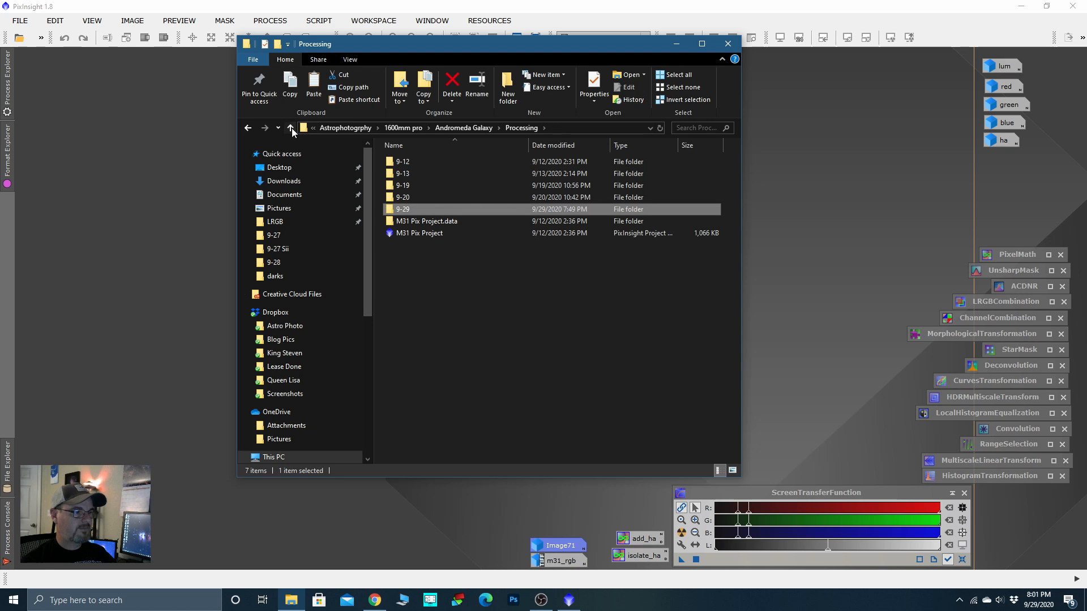
pyautogui.doubleClick(398, 187)
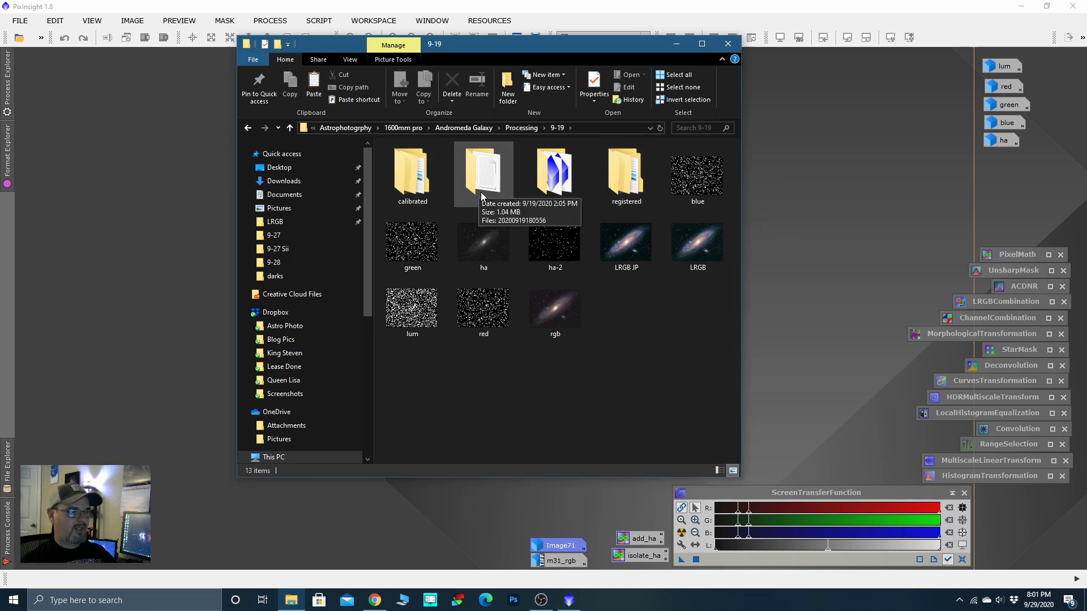
pyautogui.doubleClick(559, 169)
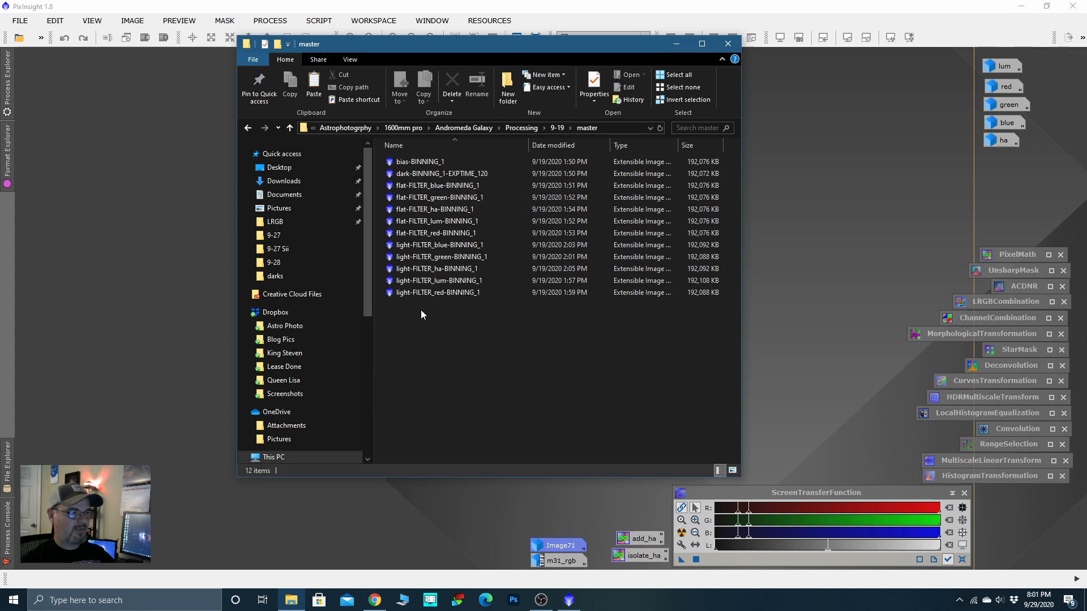
pyautogui.moveTo(419, 312); pyautogui.dragTo(460, 286)
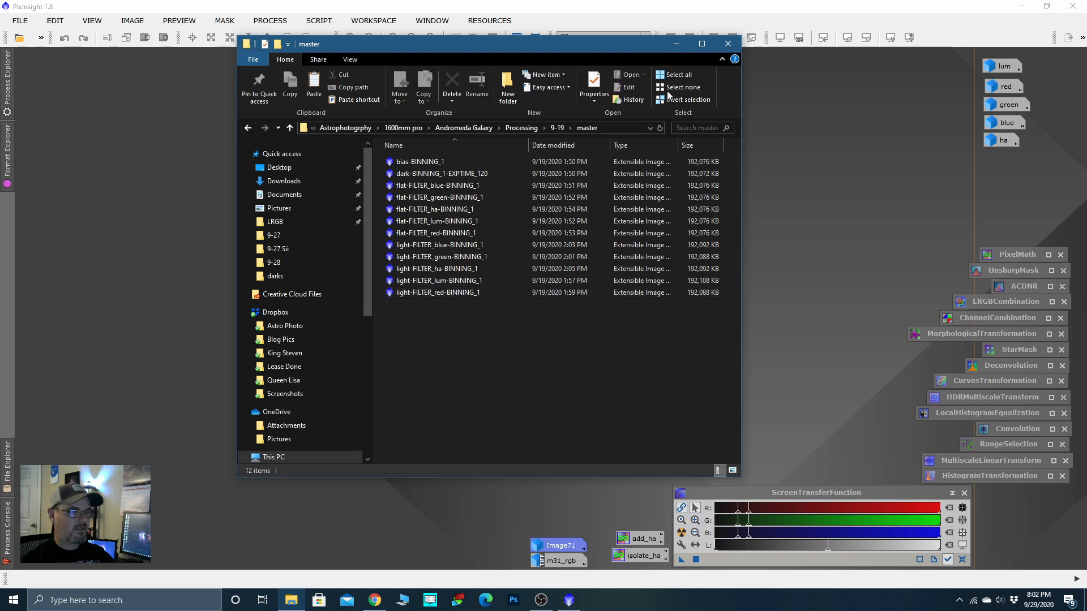
pyautogui.click(725, 45)
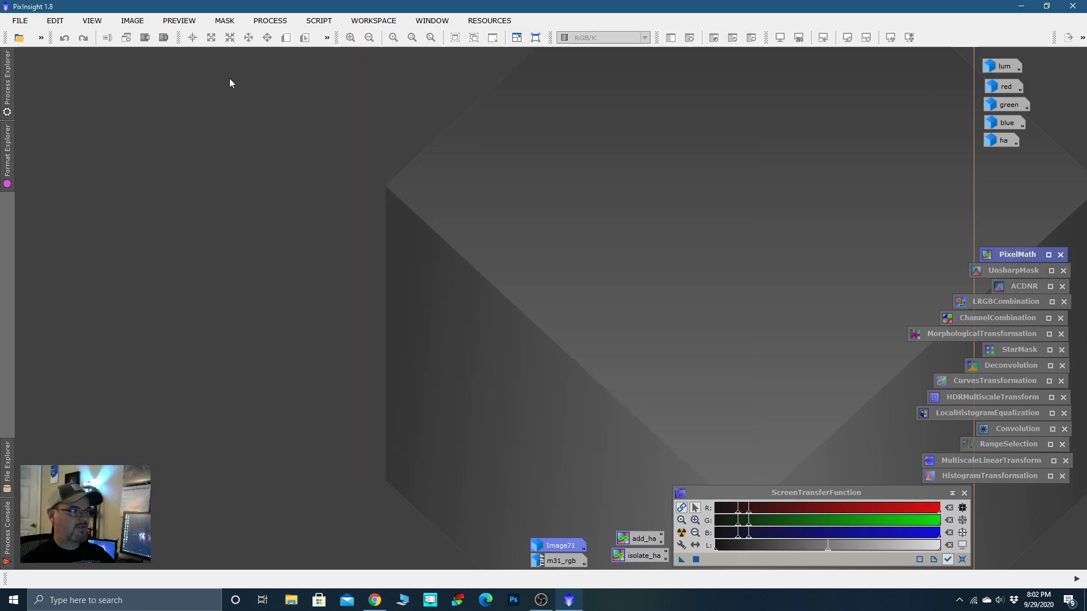
# Step: Open the blue, green, ha, lum and red light-FILTER master files from Andromeda Galaxy/Processing/9-19/master in PixInsight
pyautogui.click(23, 23)
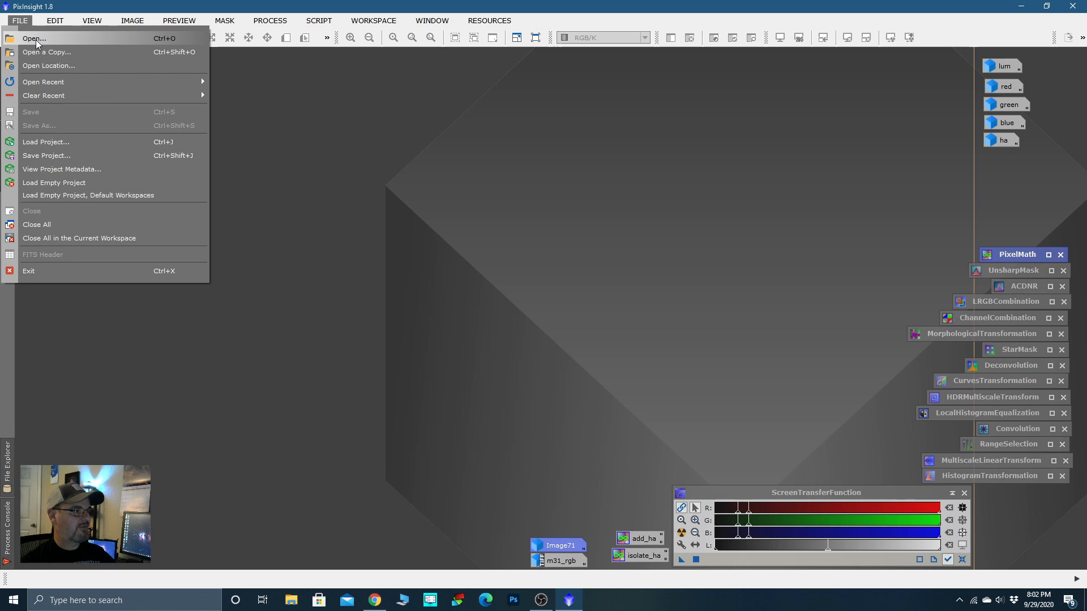
pyautogui.click(34, 38)
pyautogui.click(57, 39)
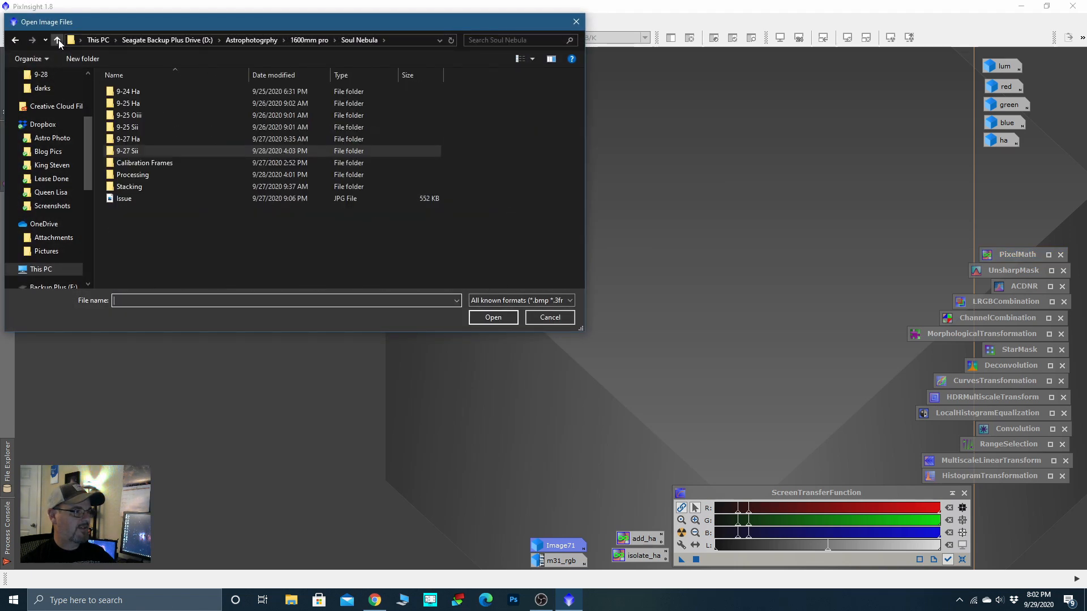
pyautogui.click(57, 40)
pyautogui.click(57, 40)
pyautogui.doubleClick(135, 91)
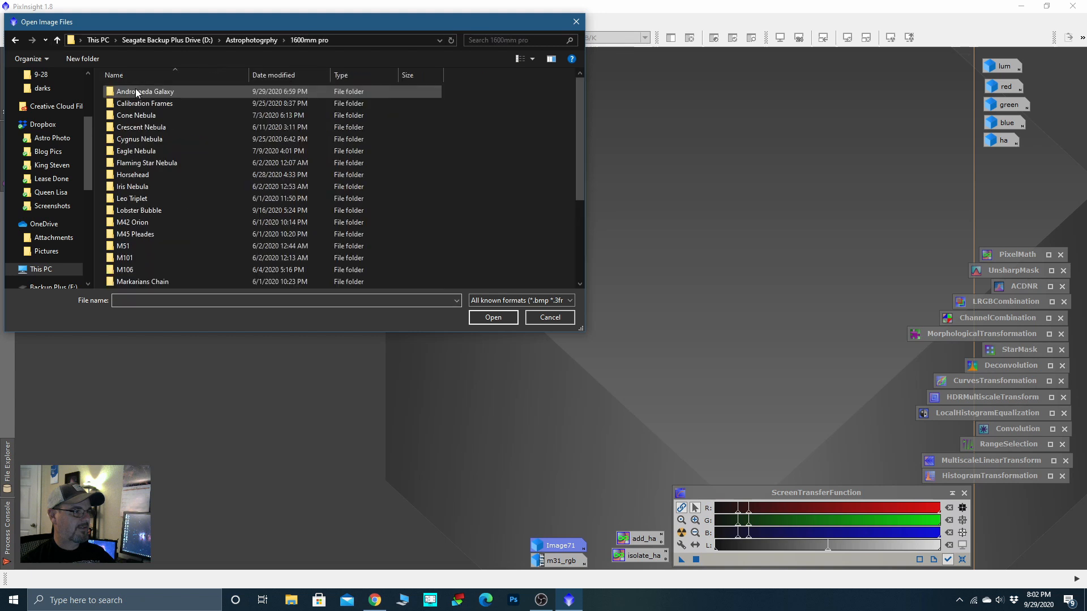
pyautogui.doubleClick(136, 91)
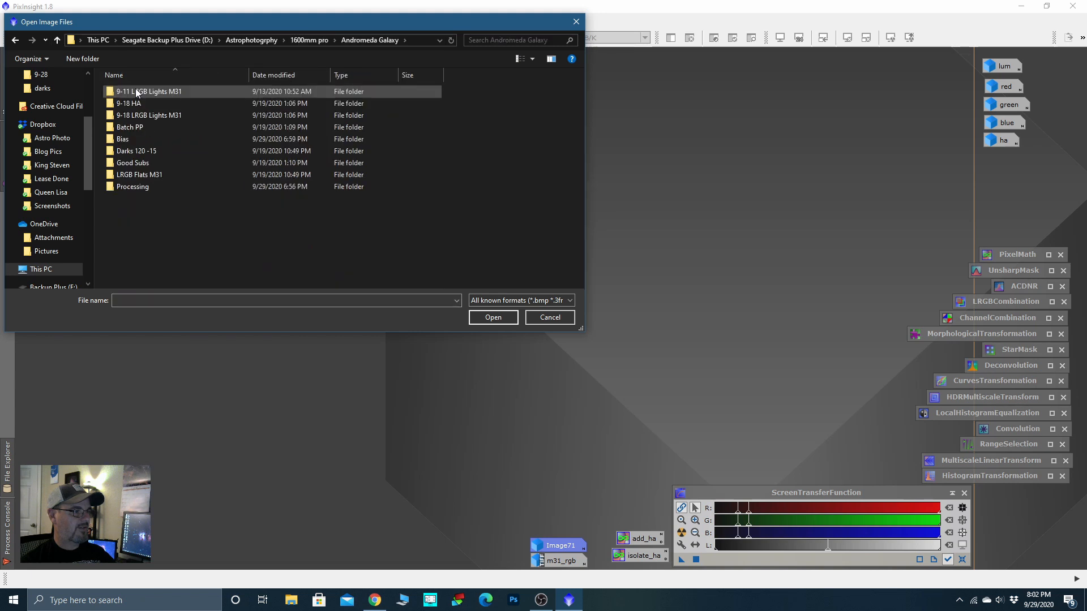
pyautogui.doubleClick(135, 187)
pyautogui.doubleClick(133, 117)
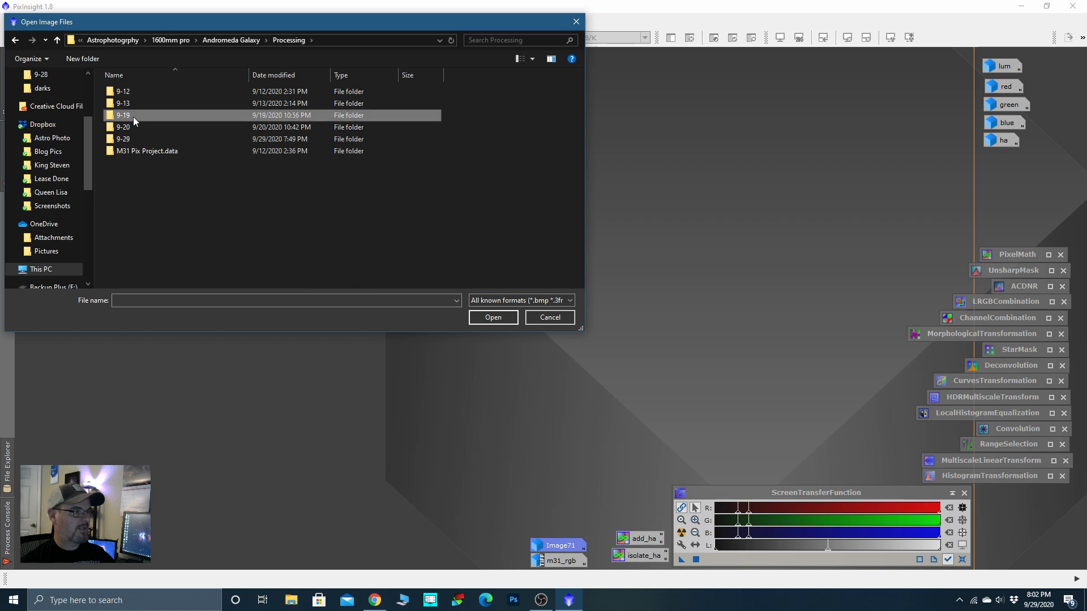
pyautogui.doubleClick(251, 108)
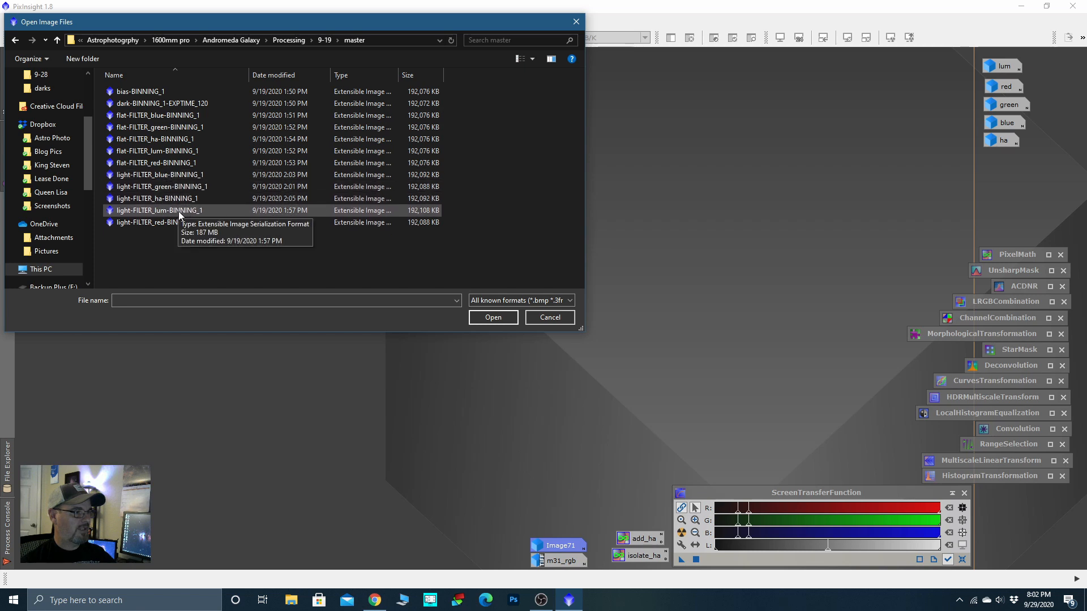
pyautogui.moveTo(144, 240); pyautogui.dragTo(177, 175)
pyautogui.click(492, 318)
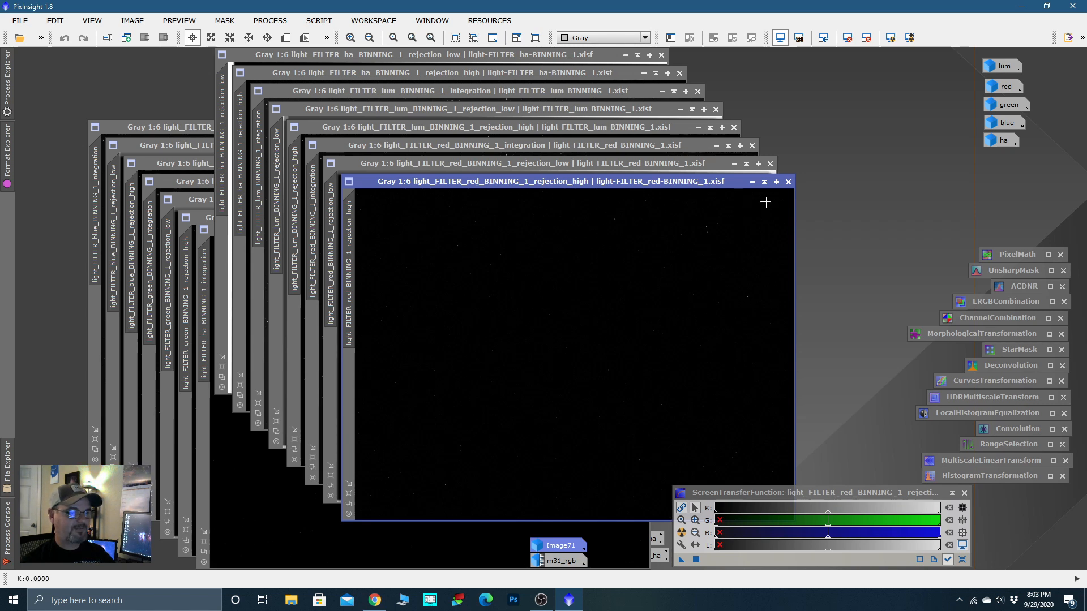
# Step: Close the red high and low rejection maps, and park the minimized red integration image in the empty workspace above the PixelMath icon
pyautogui.click(788, 181)
pyautogui.click(771, 163)
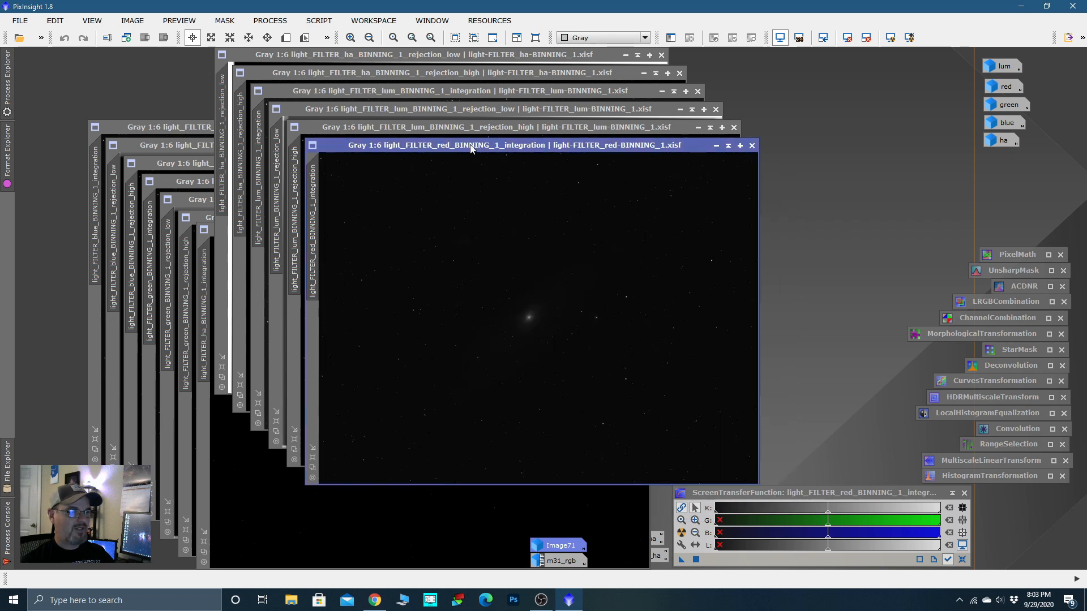
pyautogui.click(716, 145)
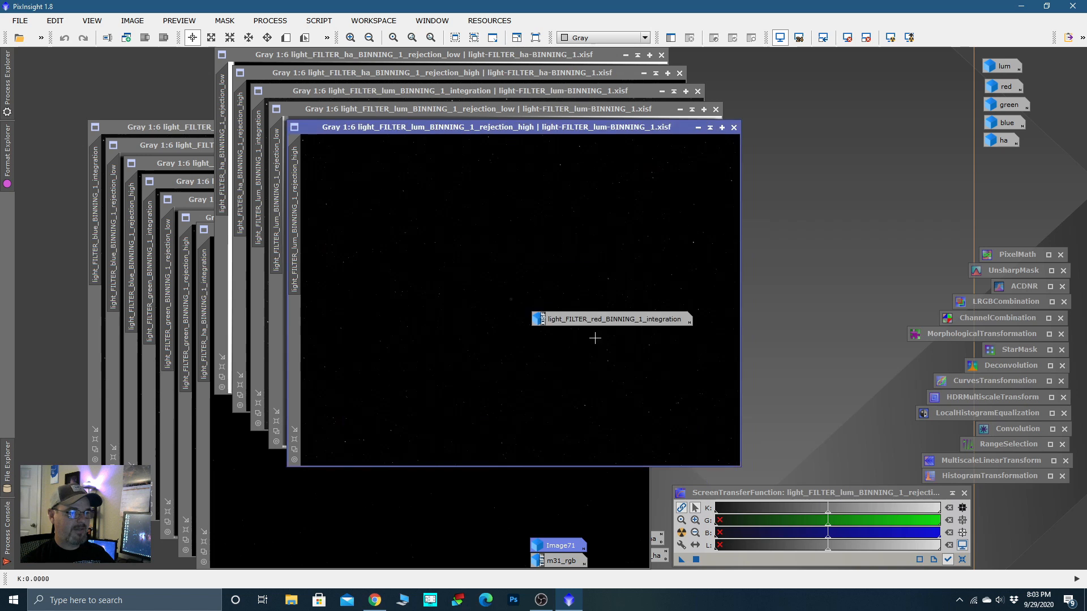
pyautogui.moveTo(586, 323); pyautogui.dragTo(927, 227)
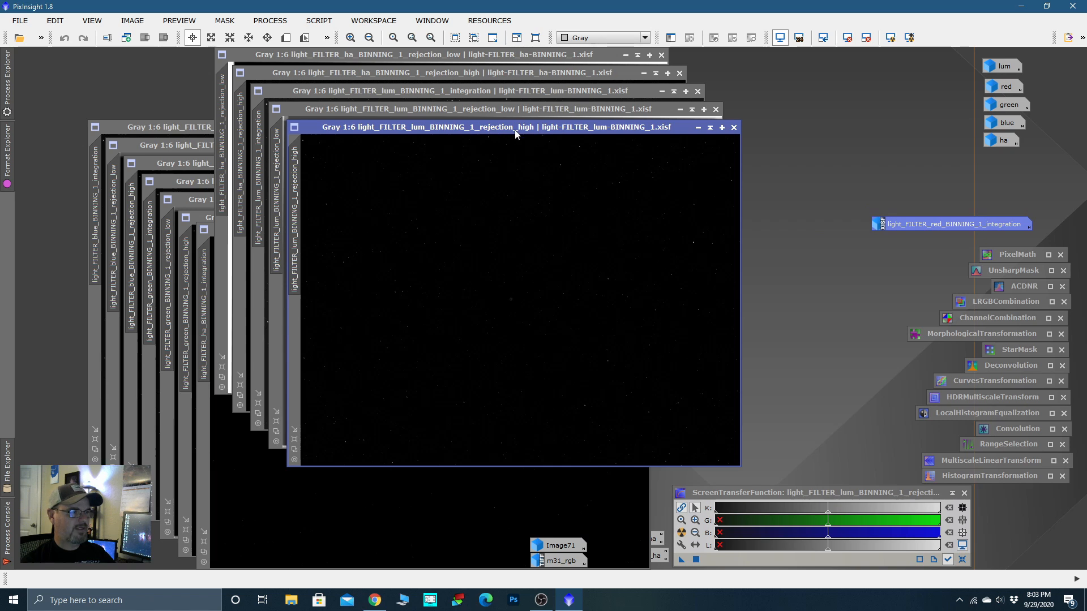
# Step: Close the luminance high and low rejection maps and minimize the luminance integration image
pyautogui.click(734, 129)
pyautogui.click(716, 109)
pyautogui.click(660, 91)
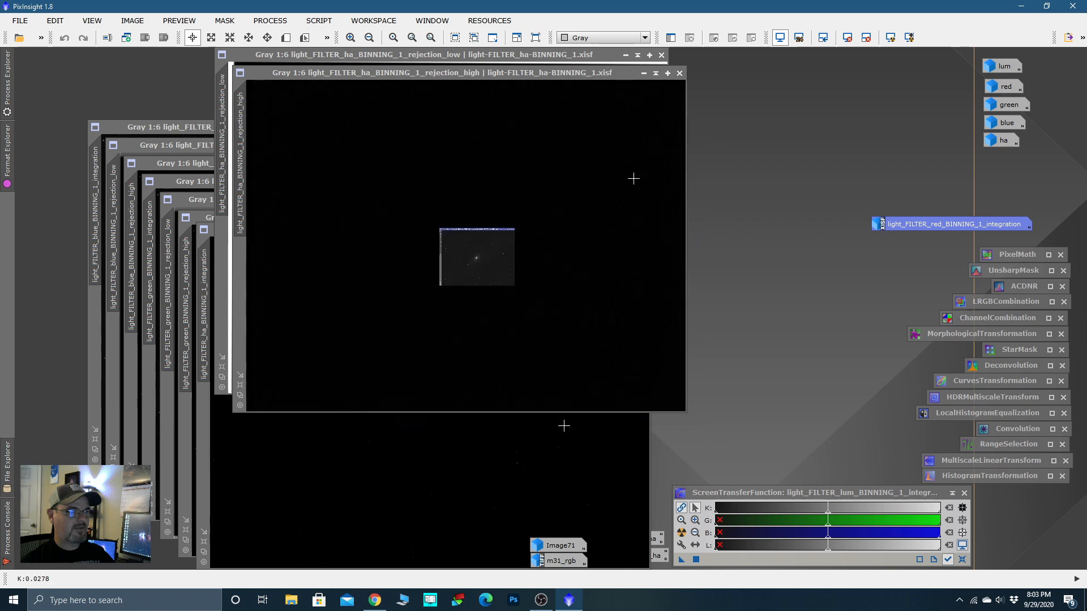
# Step: Stack the lum and ha integration images as icons above the red integration icon, and close both ha rejection images
pyautogui.moveTo(549, 271); pyautogui.dragTo(943, 210)
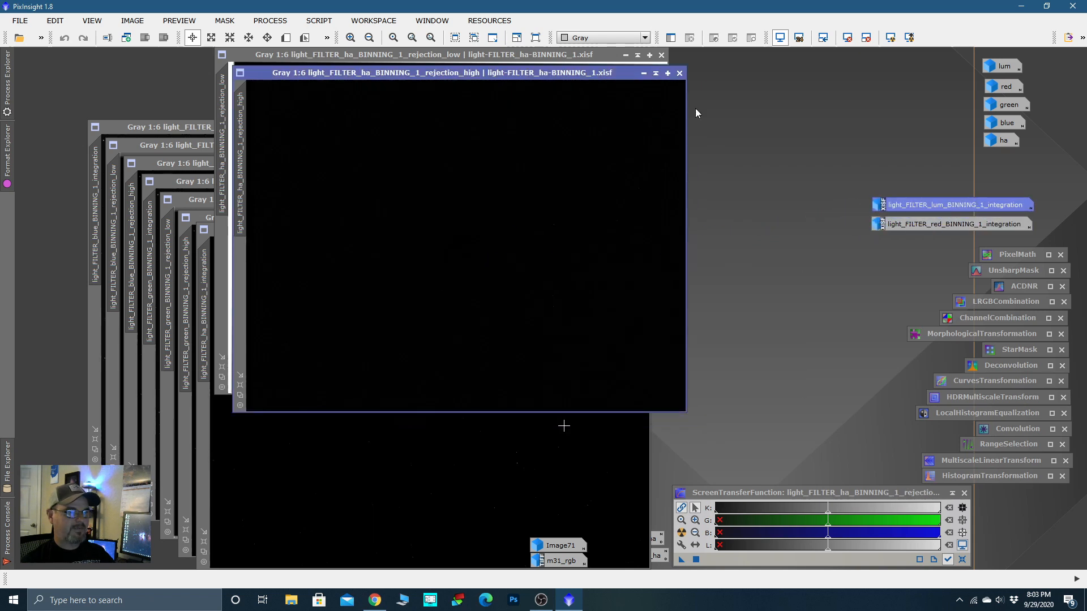
pyautogui.click(680, 74)
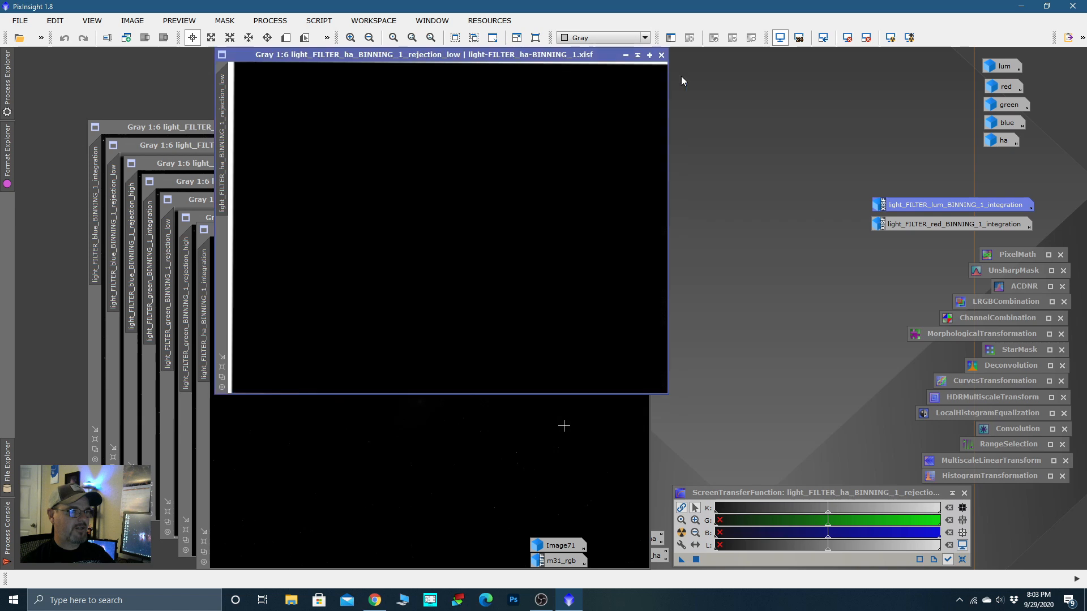
pyautogui.click(661, 55)
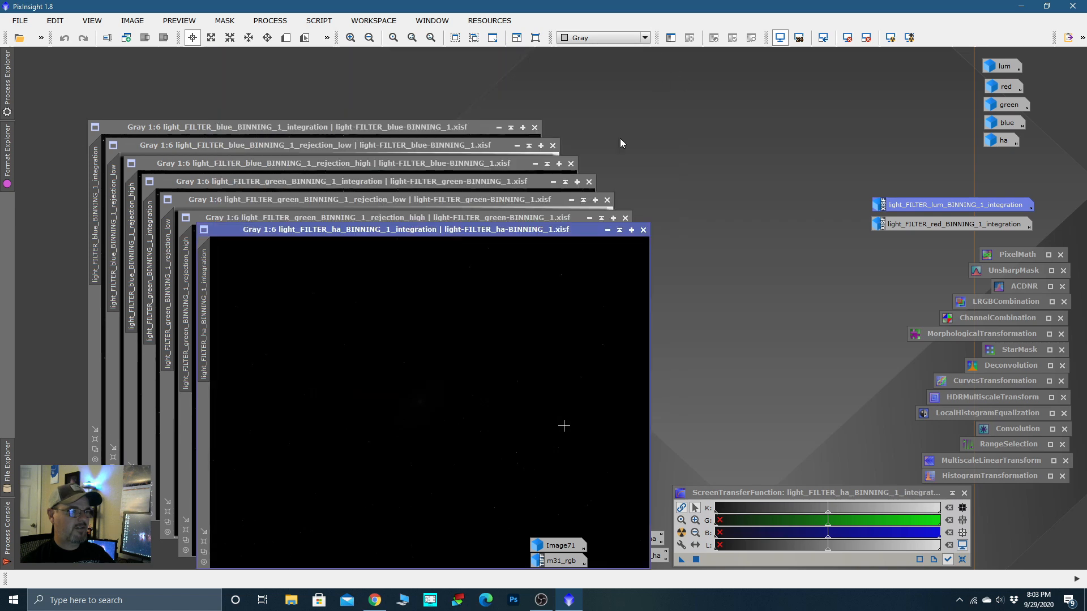
pyautogui.click(607, 230)
pyautogui.moveTo(502, 413); pyautogui.dragTo(950, 188)
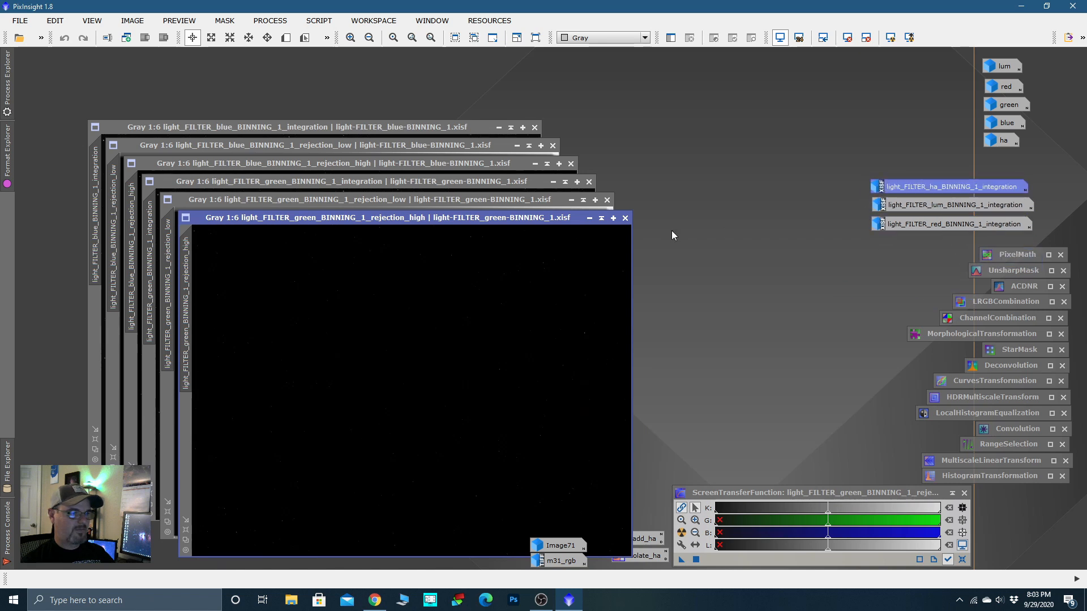
# Step: Close both green rejection images and minimise the green integration image to an icon stacked above the ha integration icon
pyautogui.click(625, 219)
pyautogui.click(607, 200)
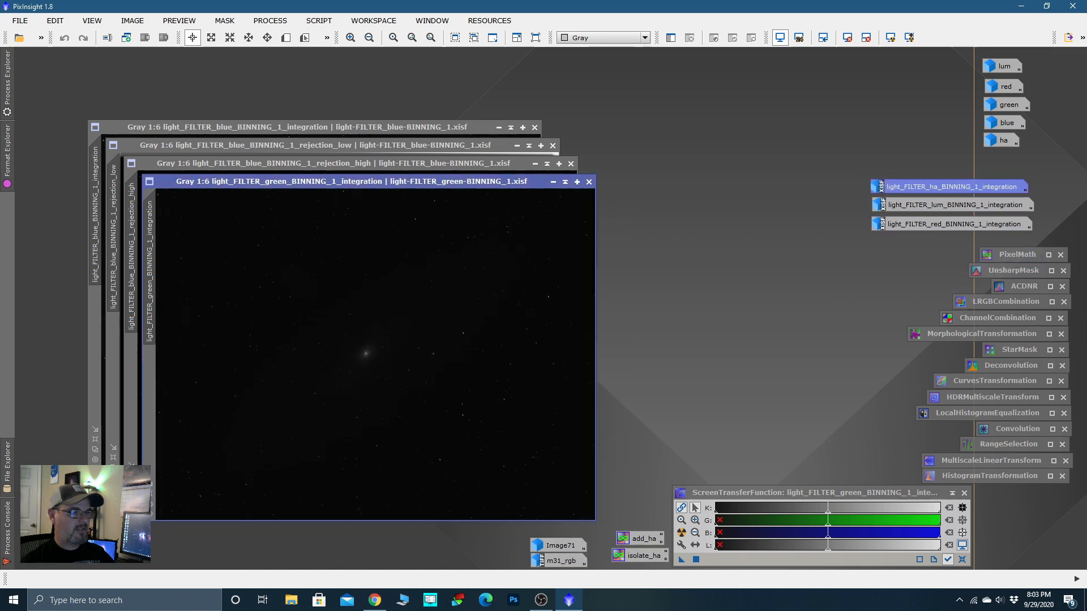
pyautogui.click(553, 182)
pyautogui.moveTo(429, 355); pyautogui.dragTo(934, 169)
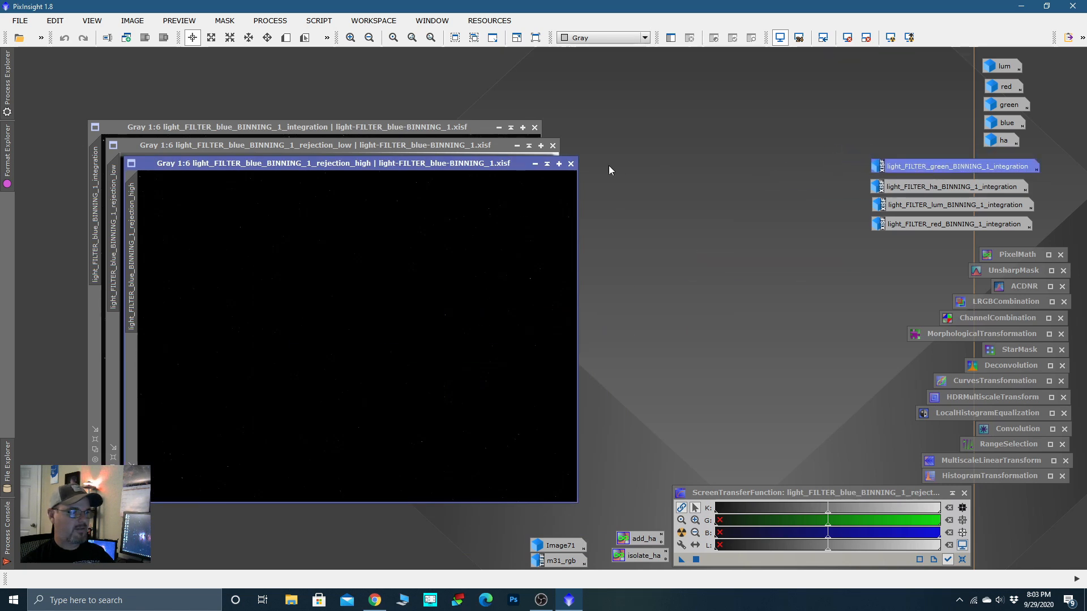
# Step: Close both blue rejection images and move the old lum, red, green, blue and ha icons below the integration icons
pyautogui.click(571, 163)
pyautogui.click(553, 146)
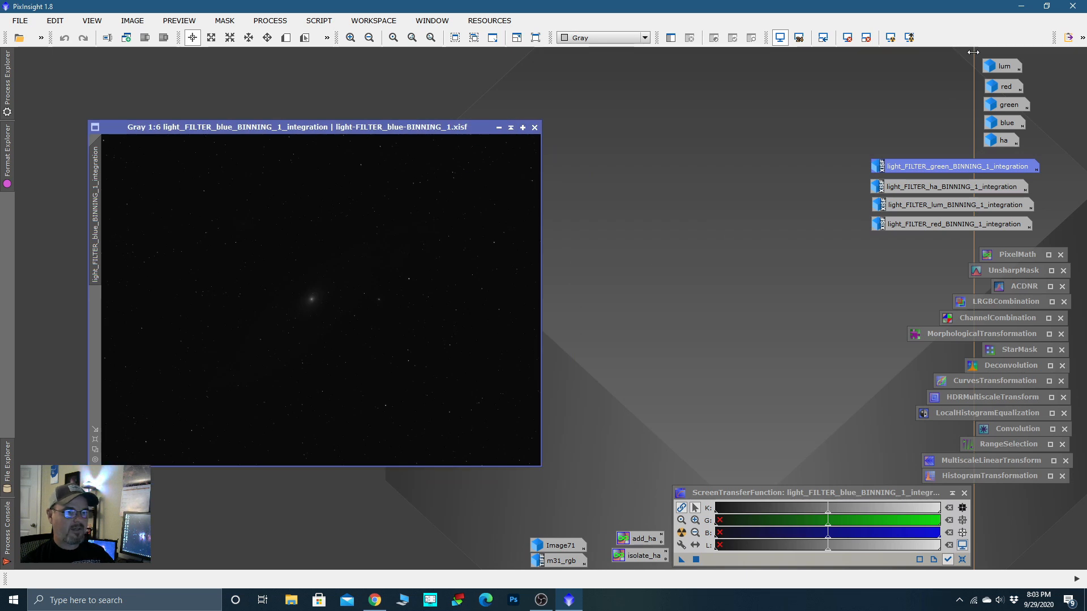
pyautogui.moveTo(973, 50); pyautogui.dragTo(1031, 144)
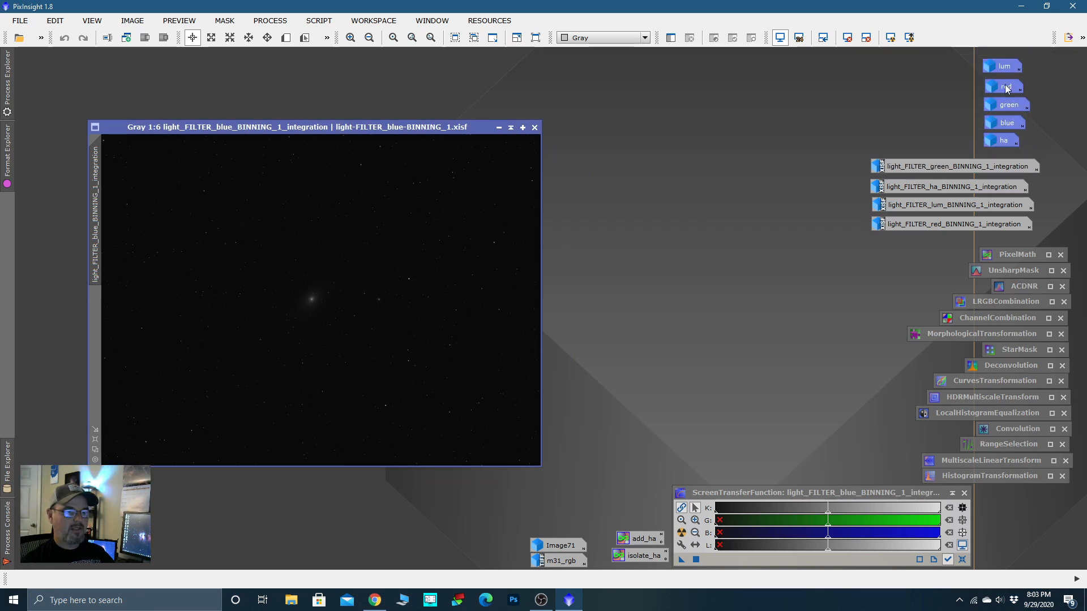
pyautogui.moveTo(1007, 73); pyautogui.dragTo(888, 406)
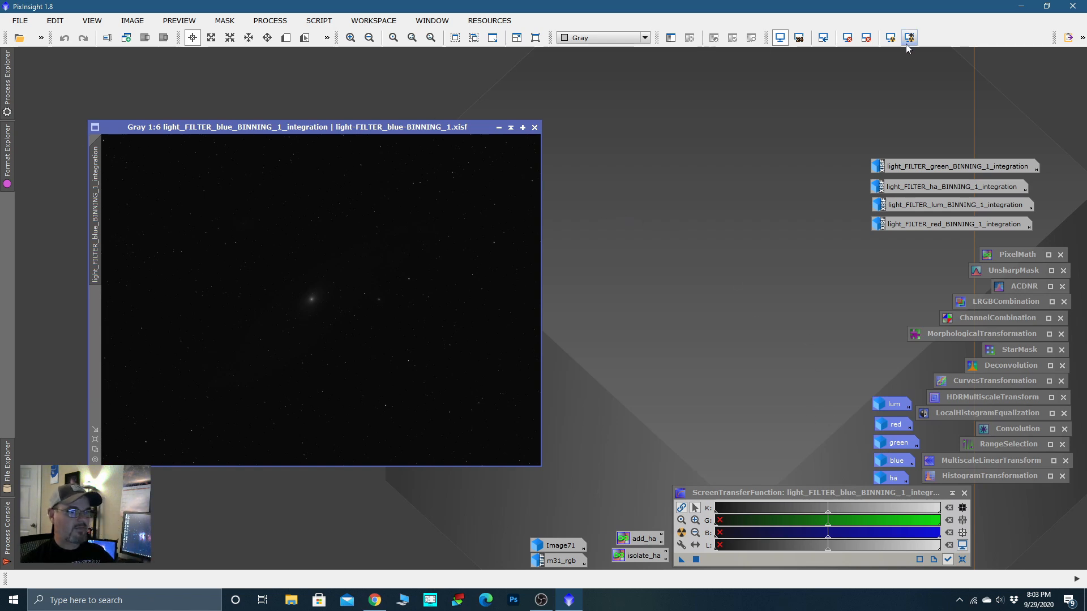
# Step: Auto-stretch the blue integration image in an enlarged window, and minimise it to an icon above the green integration icon
pyautogui.click(890, 37)
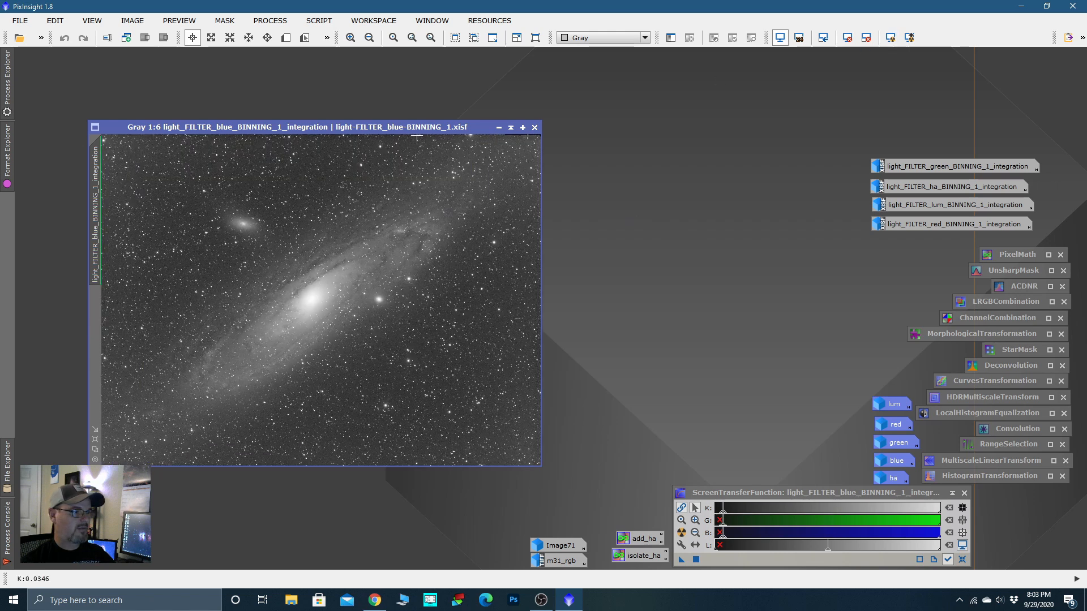
pyautogui.moveTo(406, 124); pyautogui.dragTo(367, 88)
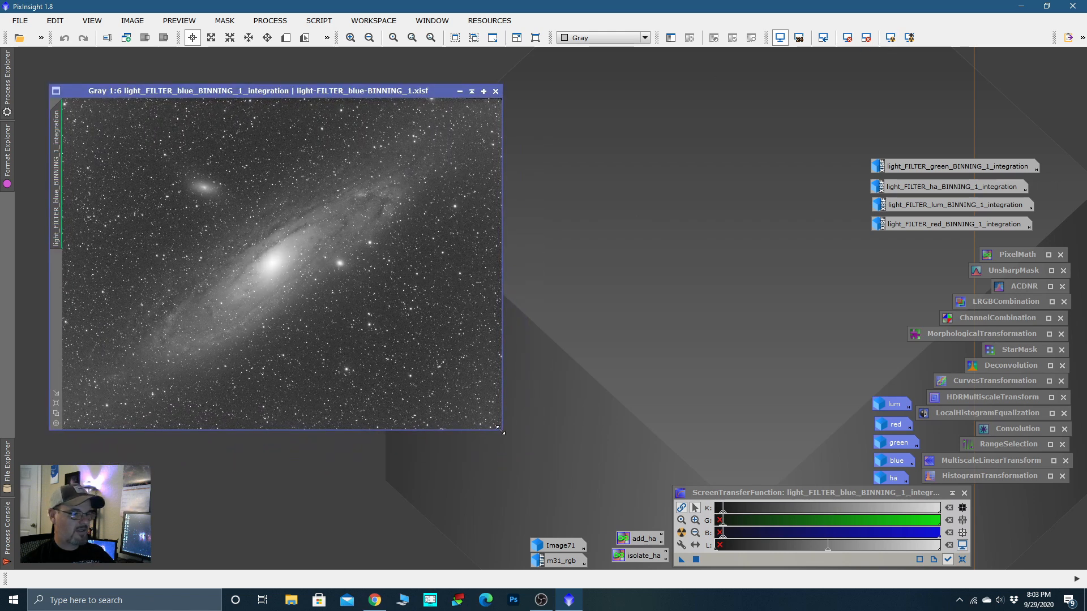
pyautogui.moveTo(501, 432); pyautogui.dragTo(634, 503)
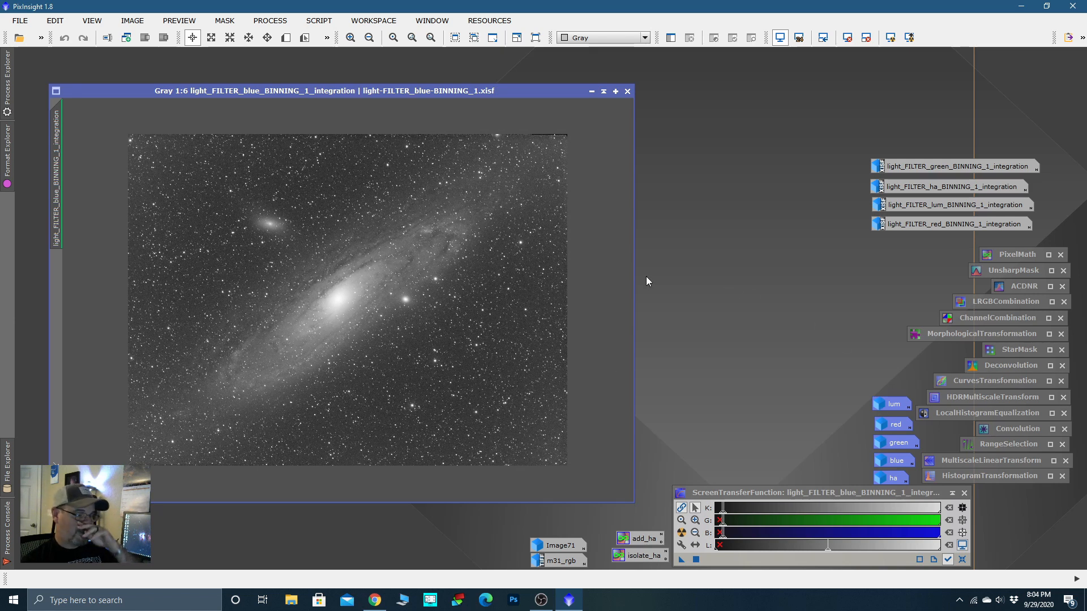
pyautogui.click(592, 91)
pyautogui.moveTo(432, 313); pyautogui.dragTo(957, 148)
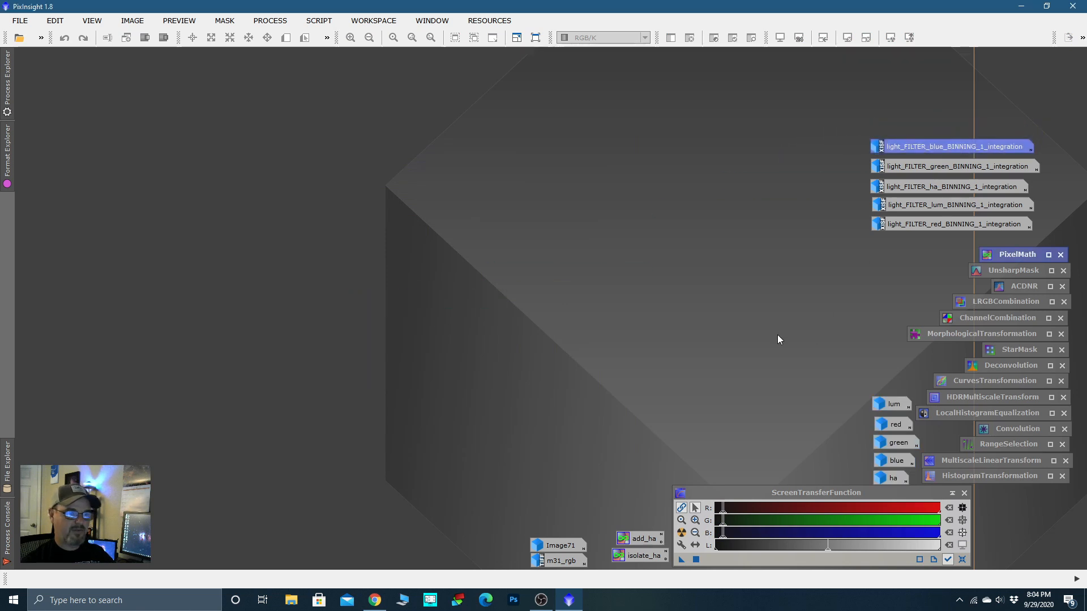
# Step: View the colour images Image71 and m31_rgb one after the other, minimising each again
pyautogui.doubleClick(563, 543)
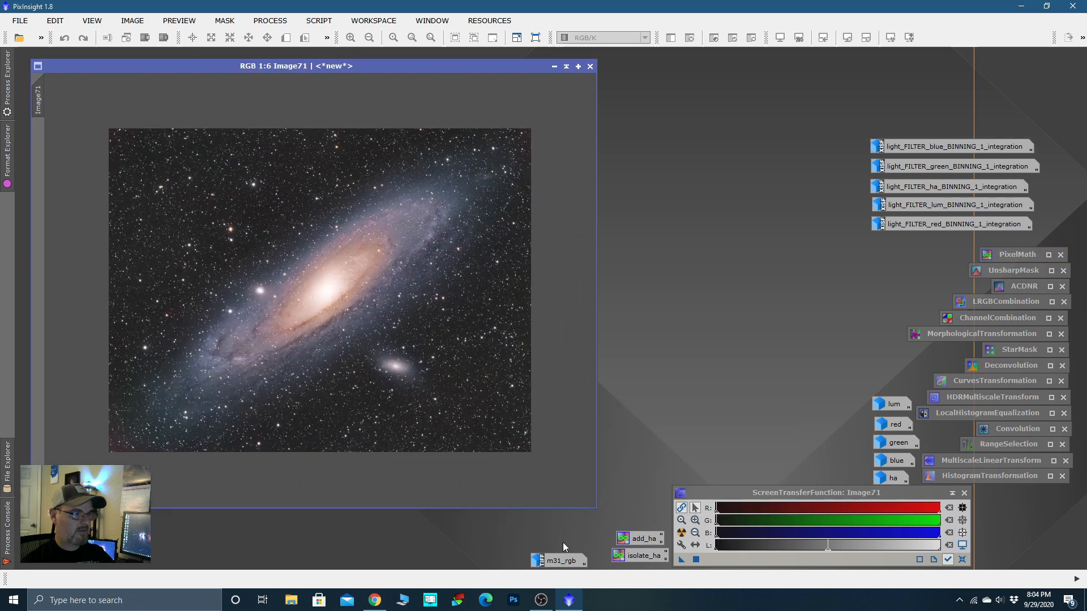
pyautogui.click(555, 66)
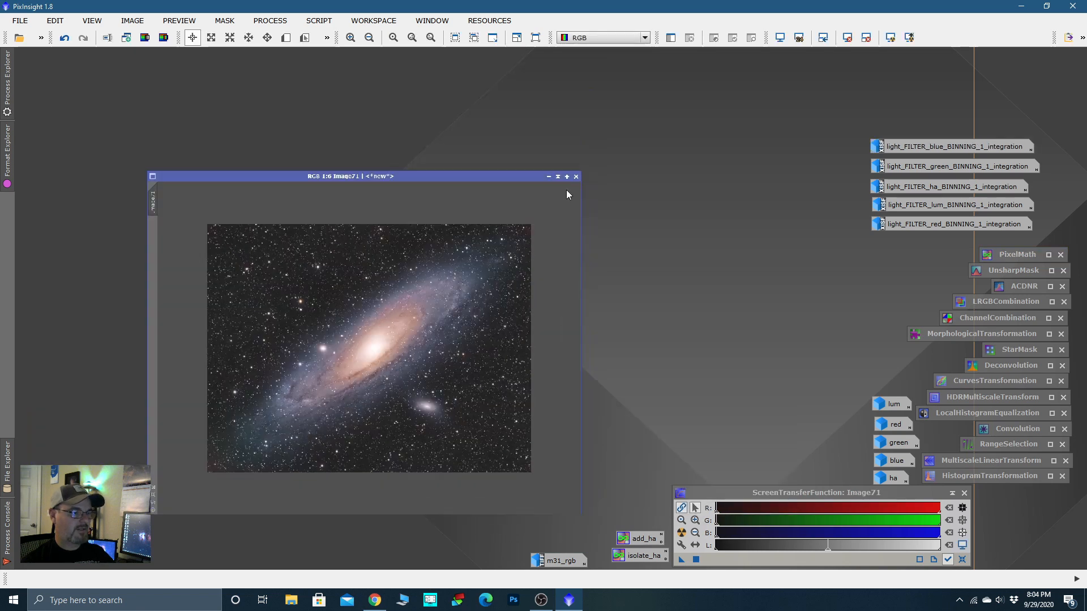
pyautogui.doubleClick(562, 561)
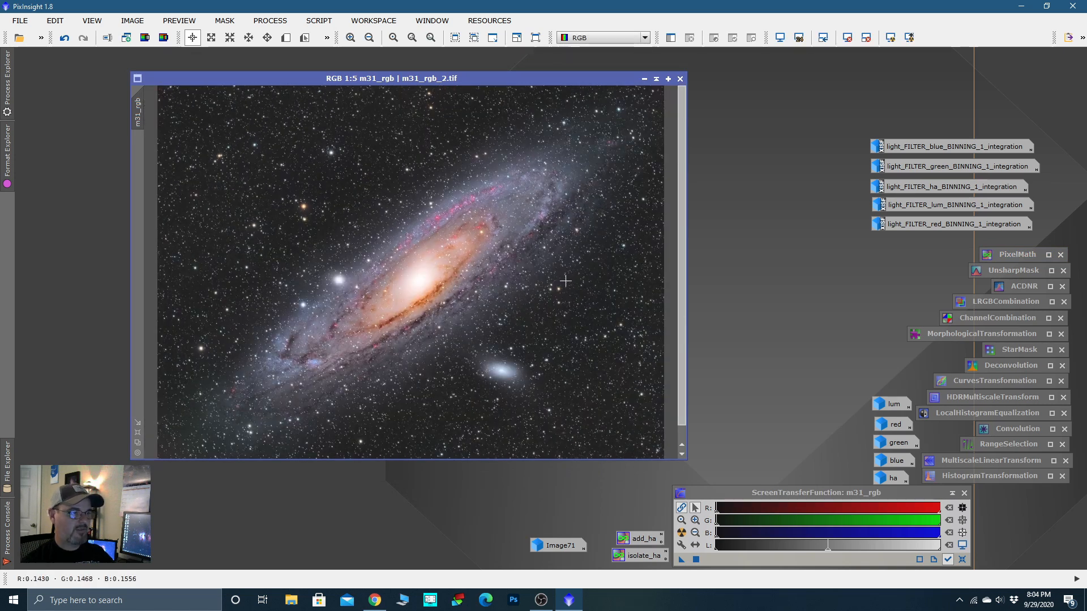
pyautogui.click(643, 80)
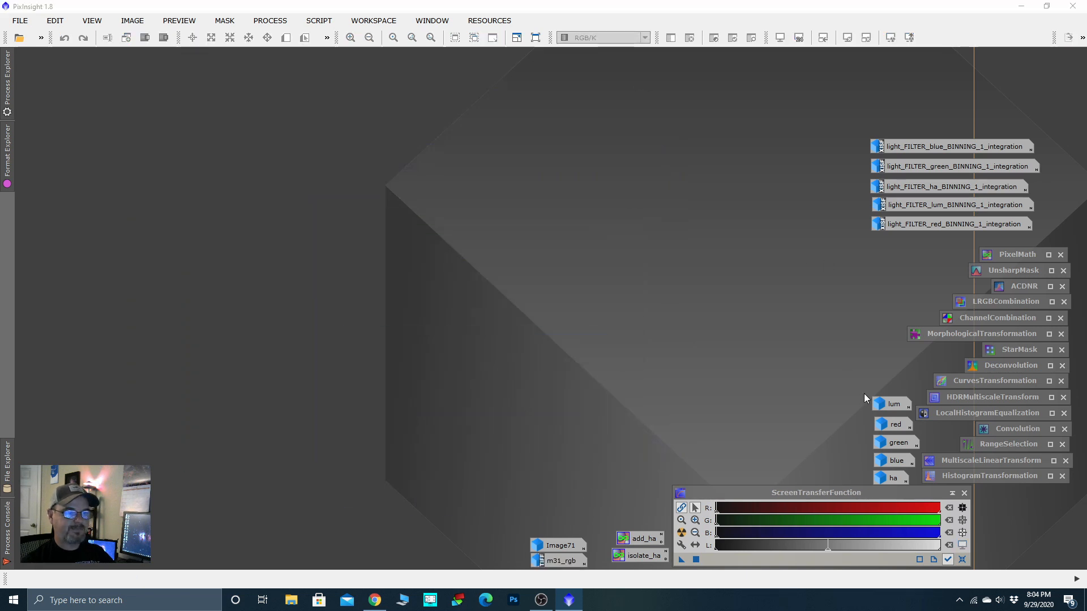
# Step: Delete the old lum, red, green, blue and ha image icons, accepting the loss of their unsaved processing history
pyautogui.moveTo(864, 380); pyautogui.dragTo(904, 479)
pyautogui.rightClick(904, 479)
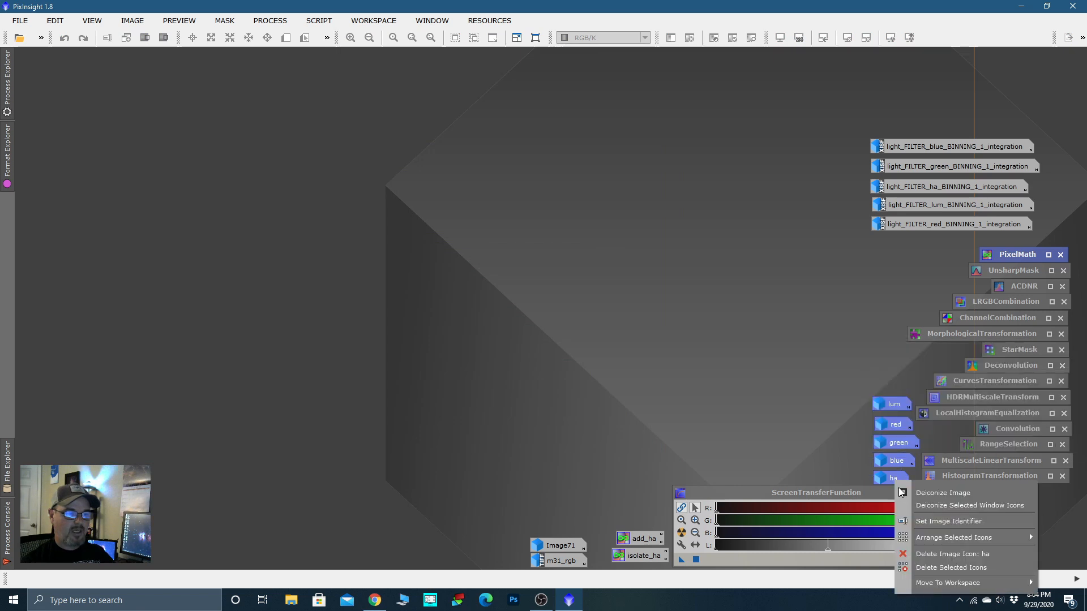
pyautogui.click(928, 567)
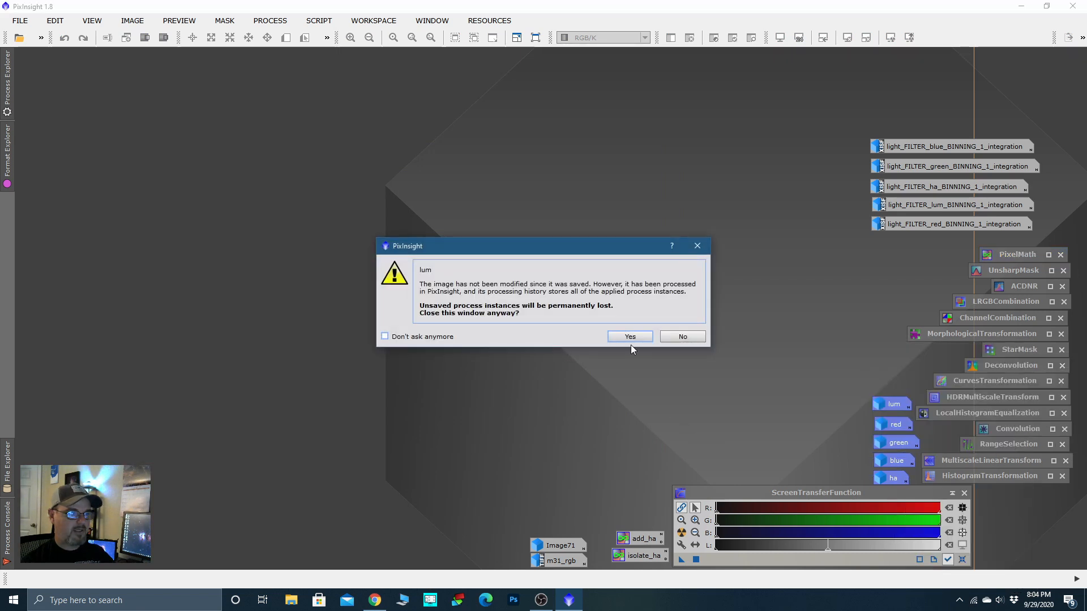
pyautogui.click(627, 338)
pyautogui.click(628, 337)
pyautogui.click(627, 337)
pyautogui.click(628, 337)
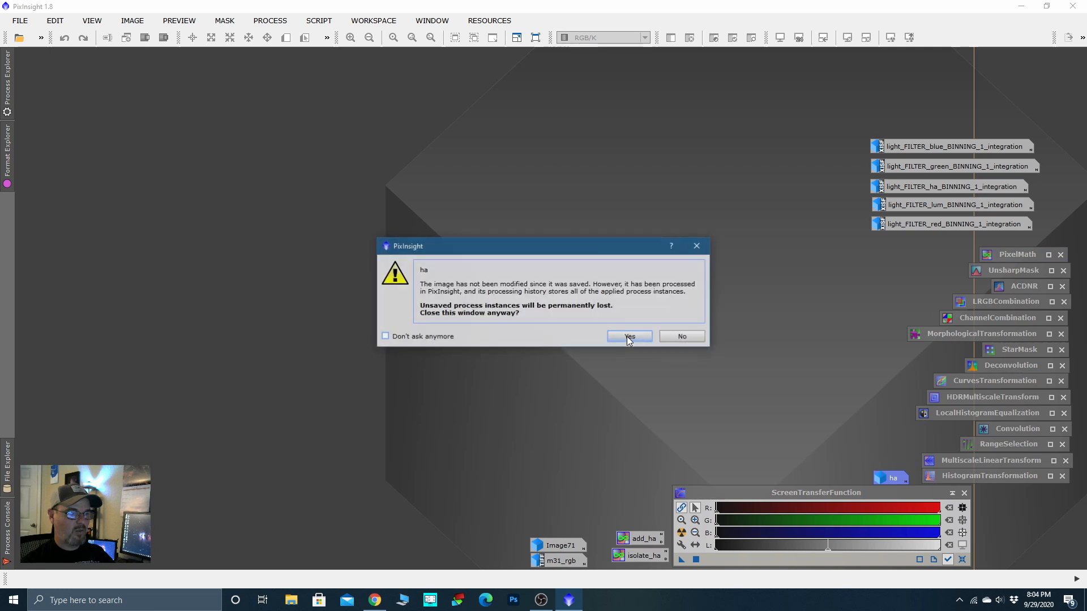
pyautogui.click(628, 336)
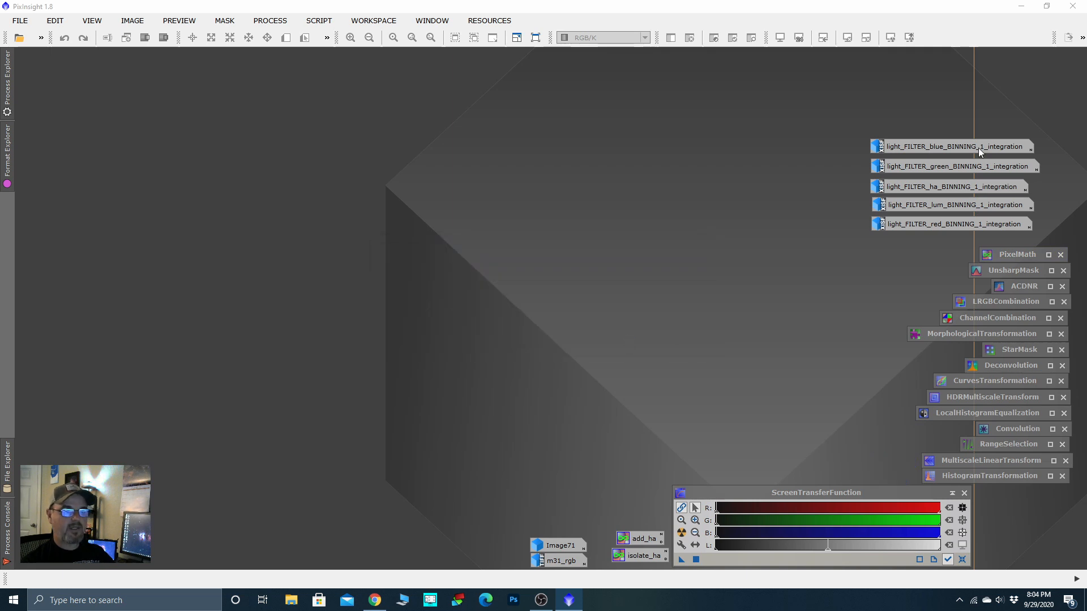
# Step: Restore the blue and green integration images, and auto-stretch the green one in an enlarged window placed over the blue one
pyautogui.moveTo(979, 148)
pyautogui.doubleClick(966, 146)
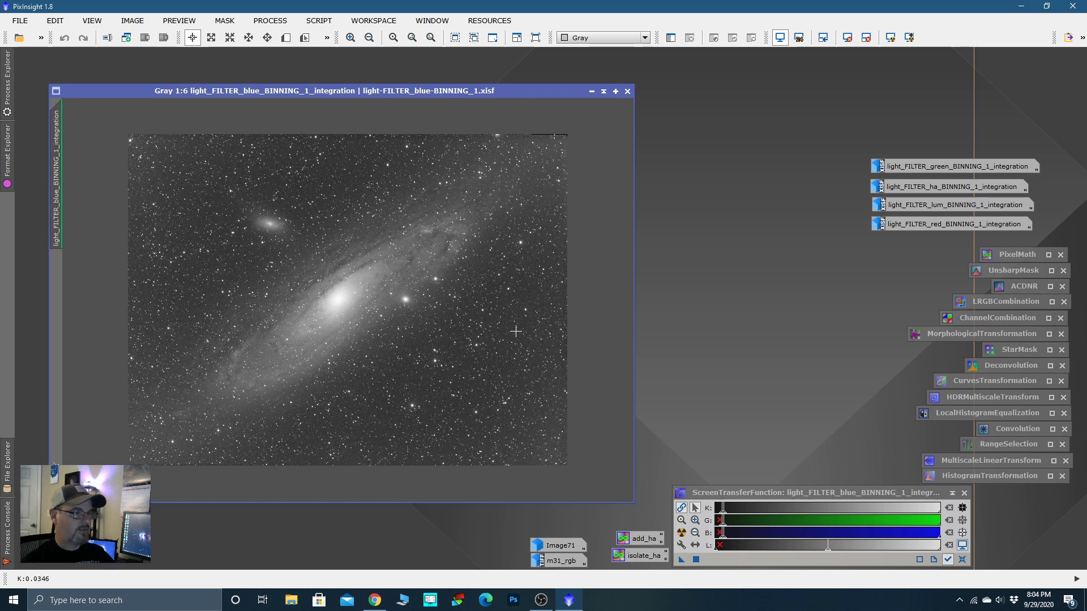
pyautogui.doubleClick(915, 168)
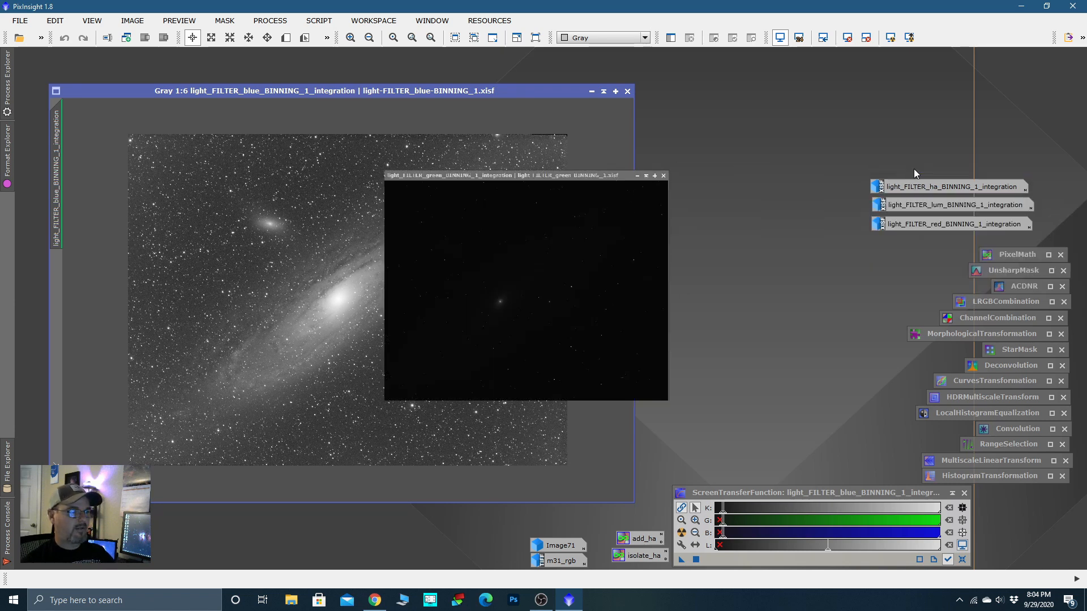
pyautogui.click(887, 39)
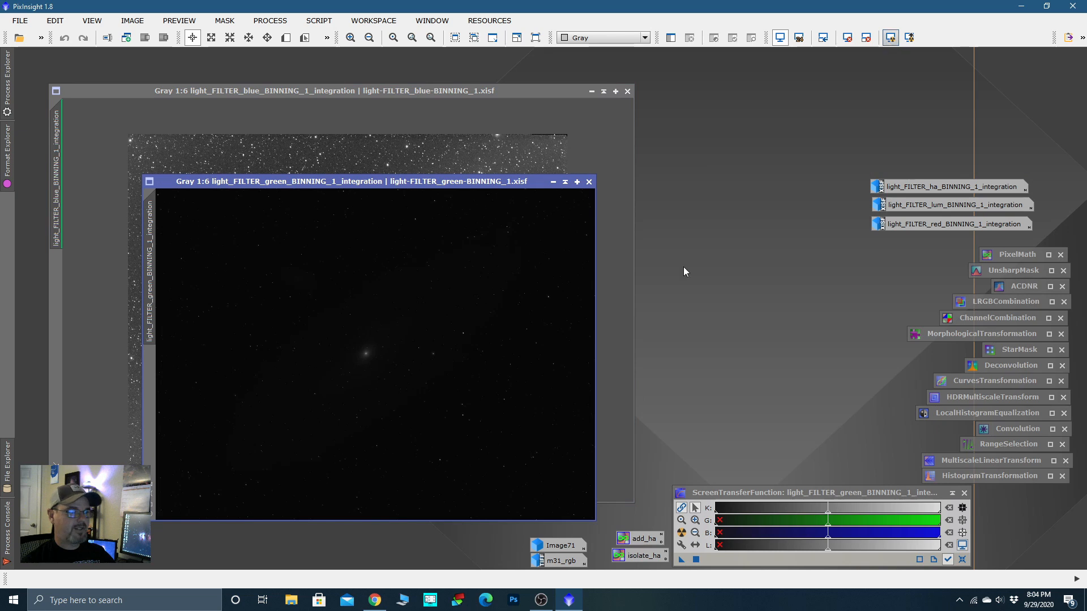
pyautogui.moveTo(515, 182); pyautogui.dragTo(471, 140)
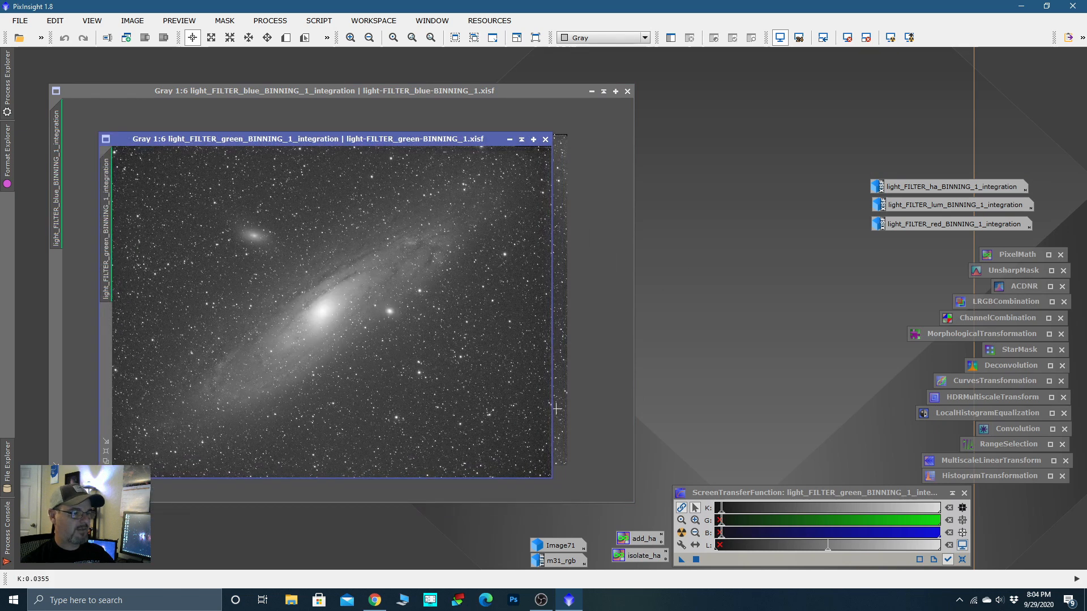
pyautogui.moveTo(552, 478); pyautogui.dragTo(635, 504)
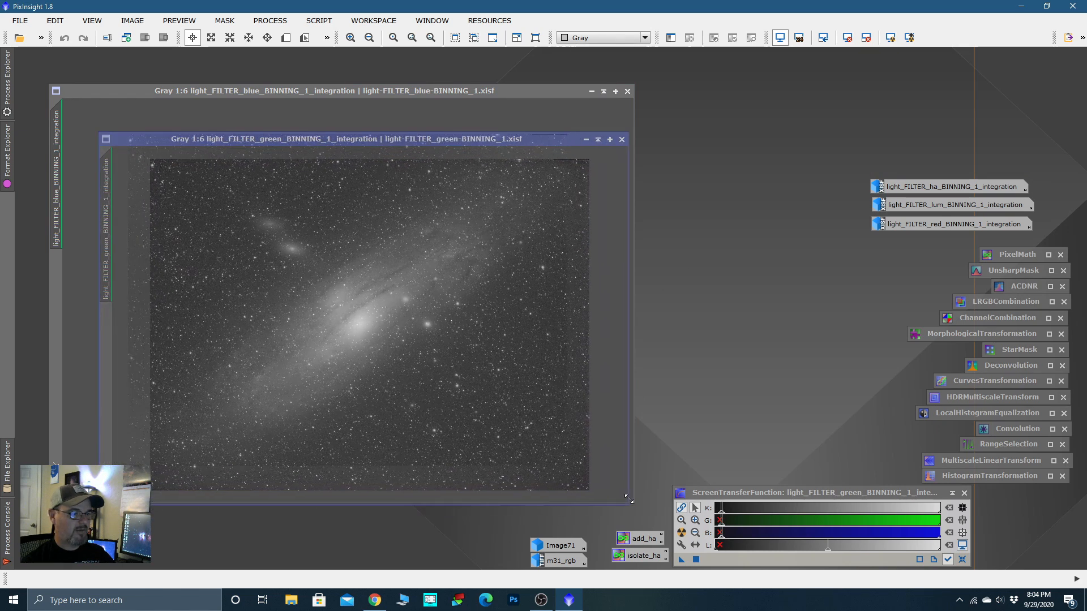
pyautogui.moveTo(405, 151); pyautogui.dragTo(366, 113)
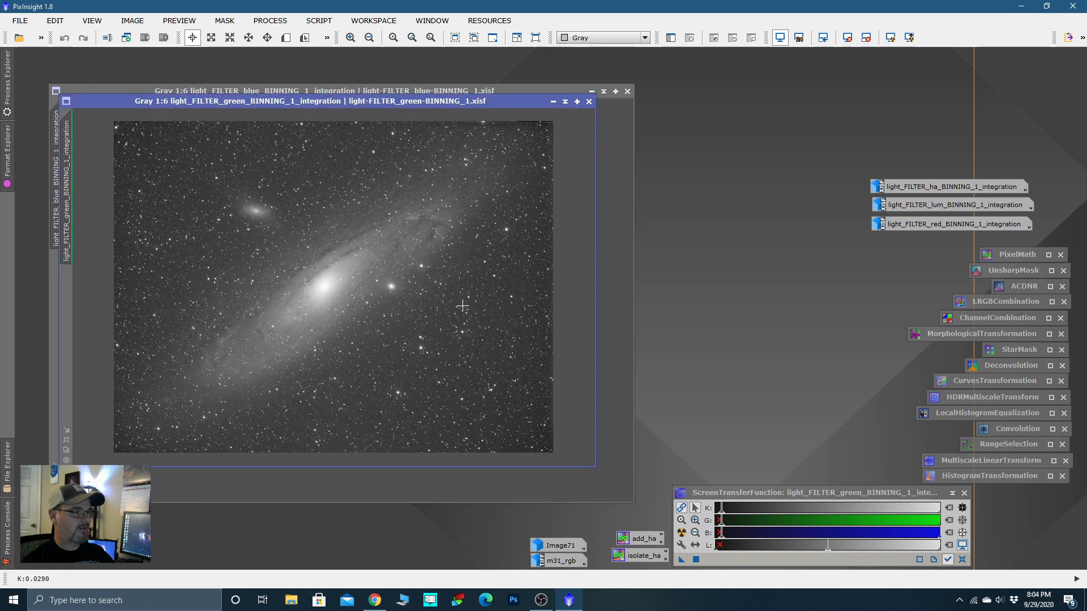
pyautogui.moveTo(511, 104); pyautogui.dragTo(521, 146)
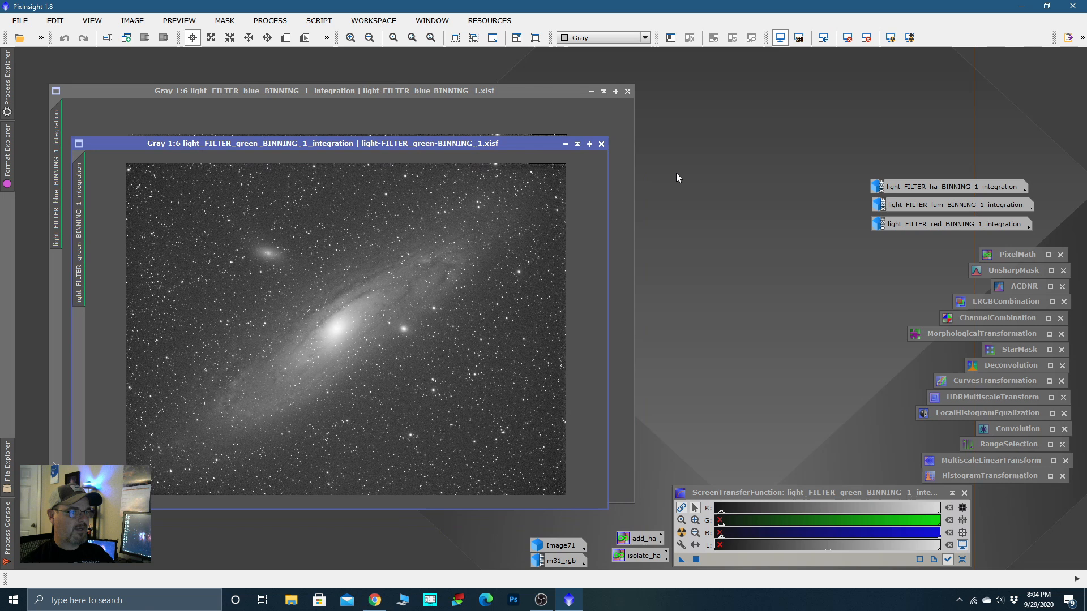
# Step: Restore the ha integration image, auto-stretch it, and enlarge its window so the image borders can be inspected
pyautogui.doubleClick(919, 187)
pyautogui.moveTo(565, 231); pyautogui.dragTo(500, 125)
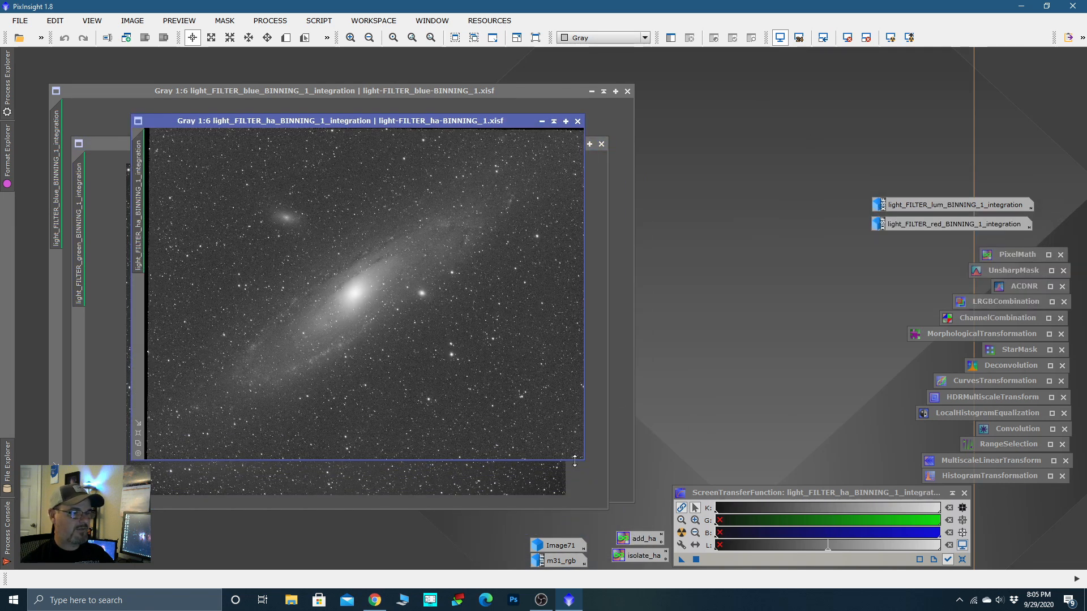
pyautogui.moveTo(582, 459); pyautogui.dragTo(690, 474)
pyautogui.scroll(1, 558, 471)
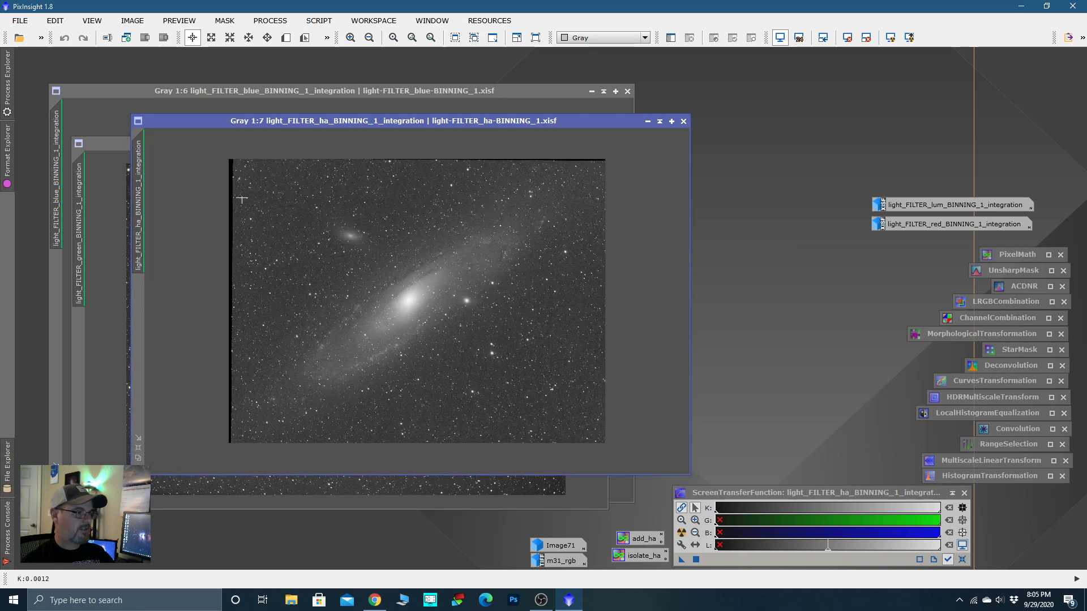
# Step: Restore the lum integration image, auto-stretch it and enlarge its window around the whole frame
pyautogui.doubleClick(923, 205)
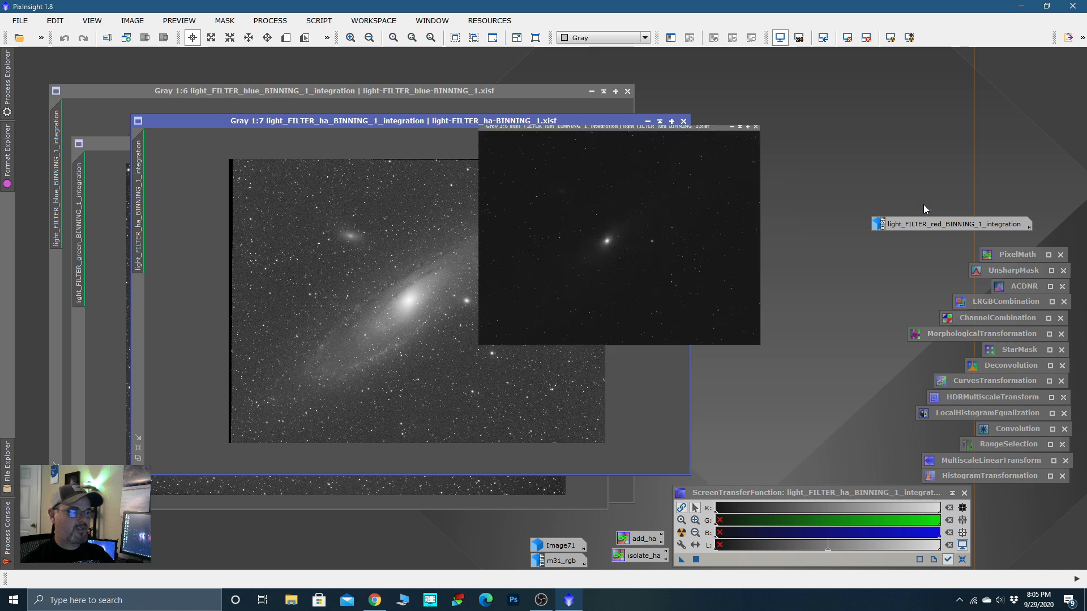
pyautogui.click(891, 38)
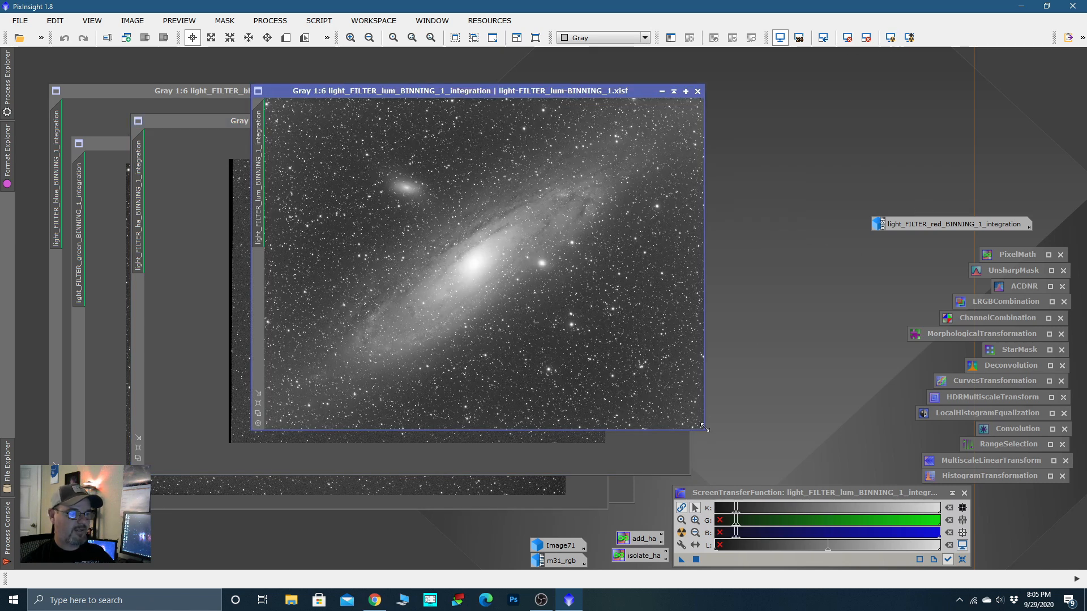
pyautogui.moveTo(705, 429); pyautogui.dragTo(765, 455)
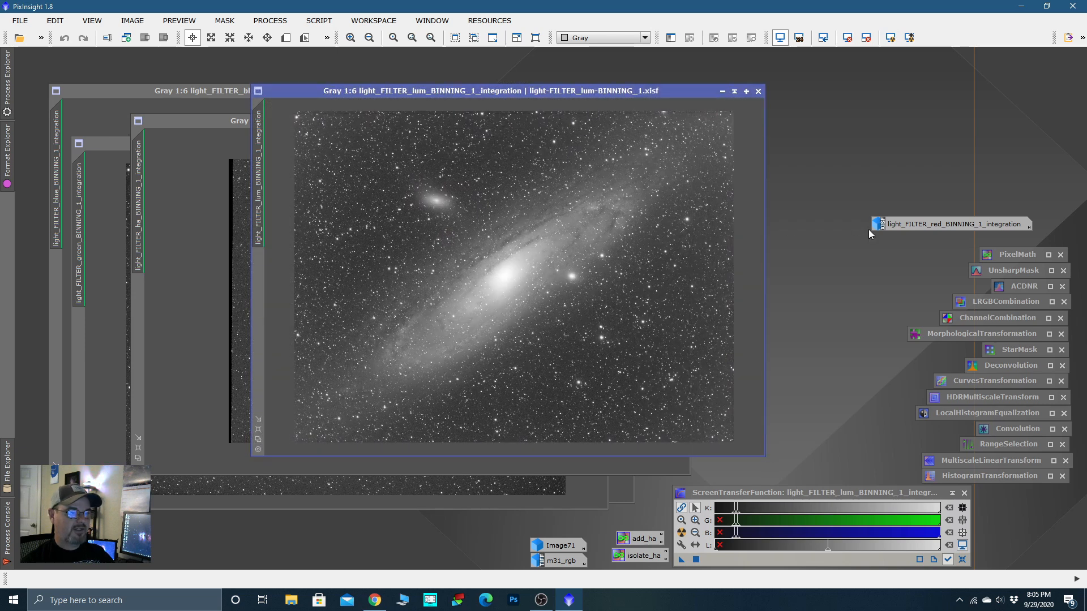
# Step: Restore the red integration image, move its window over the lum image and auto-stretch it
pyautogui.doubleClick(910, 225)
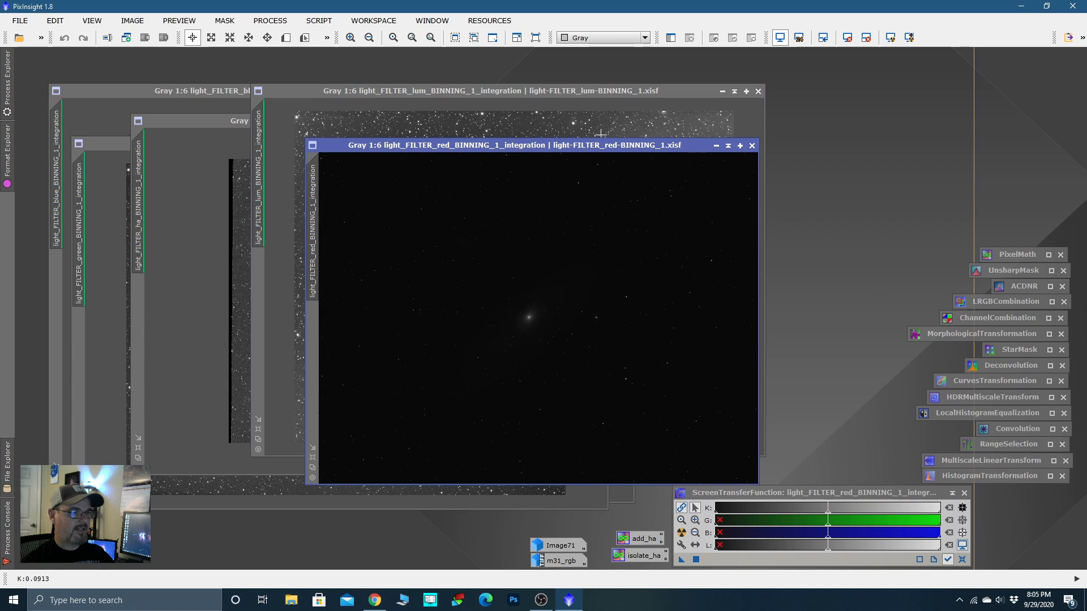
pyautogui.moveTo(581, 145); pyautogui.dragTo(490, 90)
pyautogui.click(891, 37)
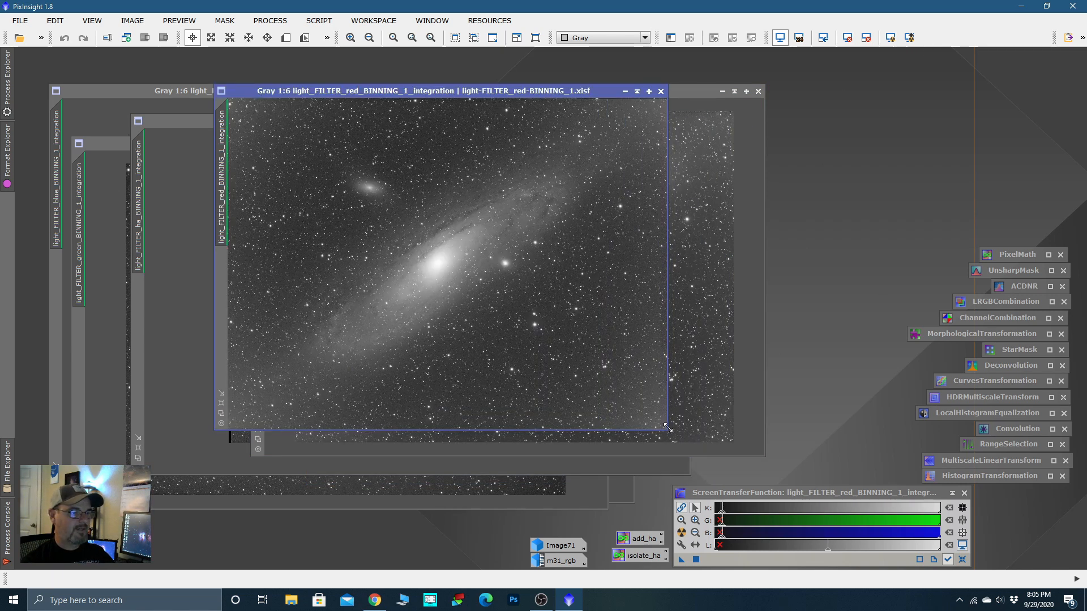
# Step: Enlarge the red integration window around its whole frame and minimise the red, lum, blue and green images, leaving only ha open
pyautogui.moveTo(668, 428); pyautogui.dragTo(731, 459)
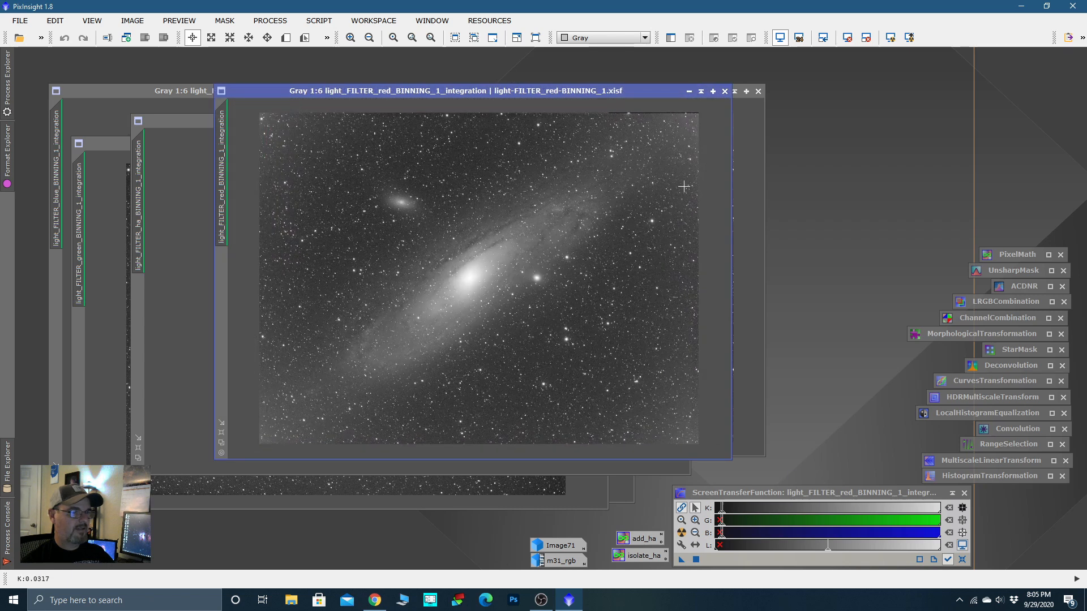
pyautogui.click(689, 92)
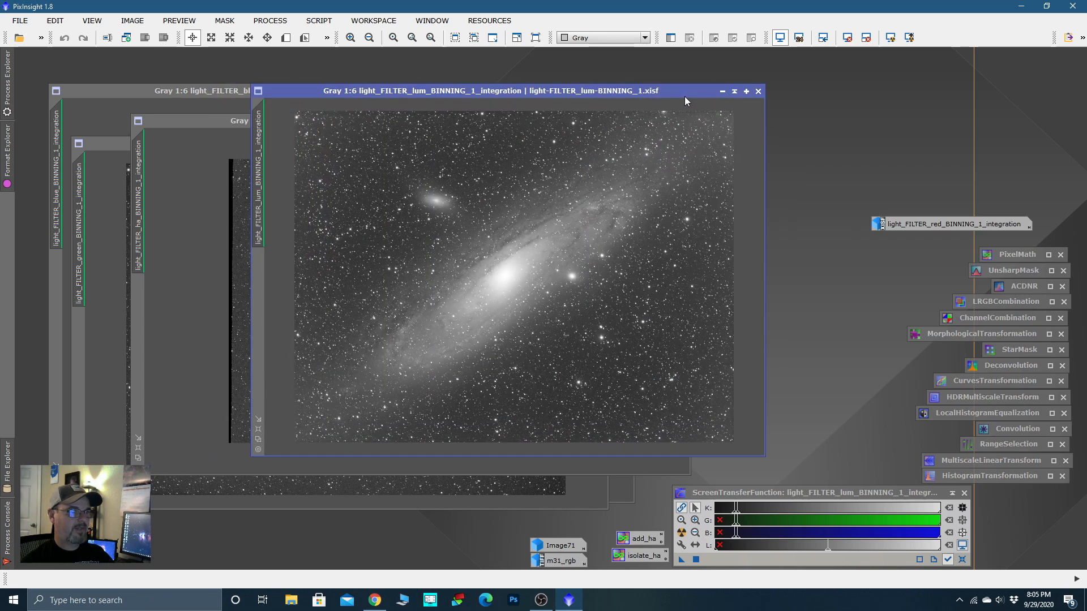
pyautogui.click(722, 91)
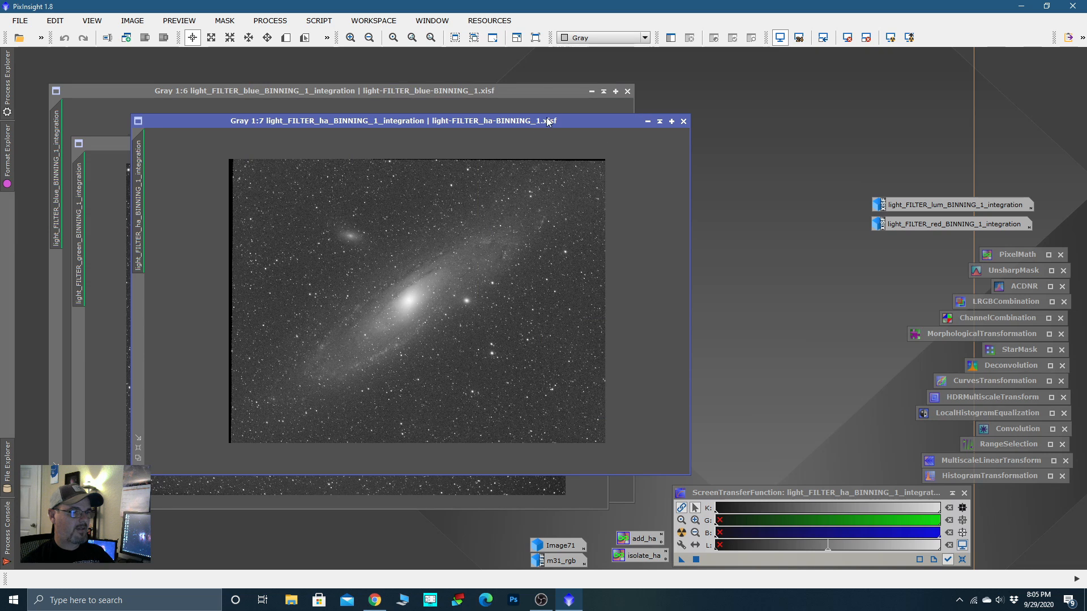
pyautogui.click(593, 92)
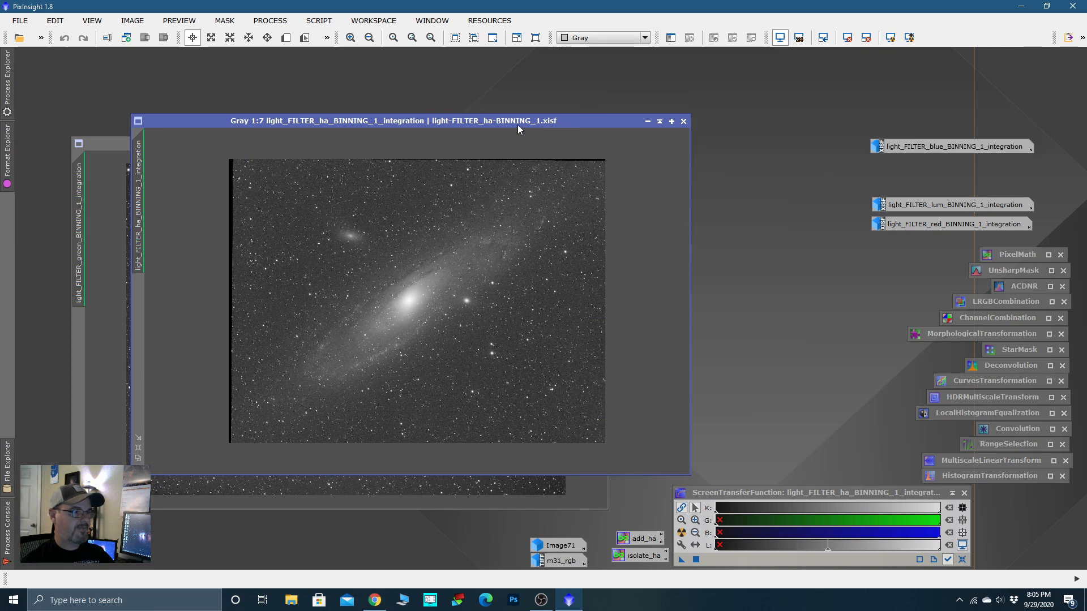
pyautogui.moveTo(518, 124); pyautogui.dragTo(402, 213)
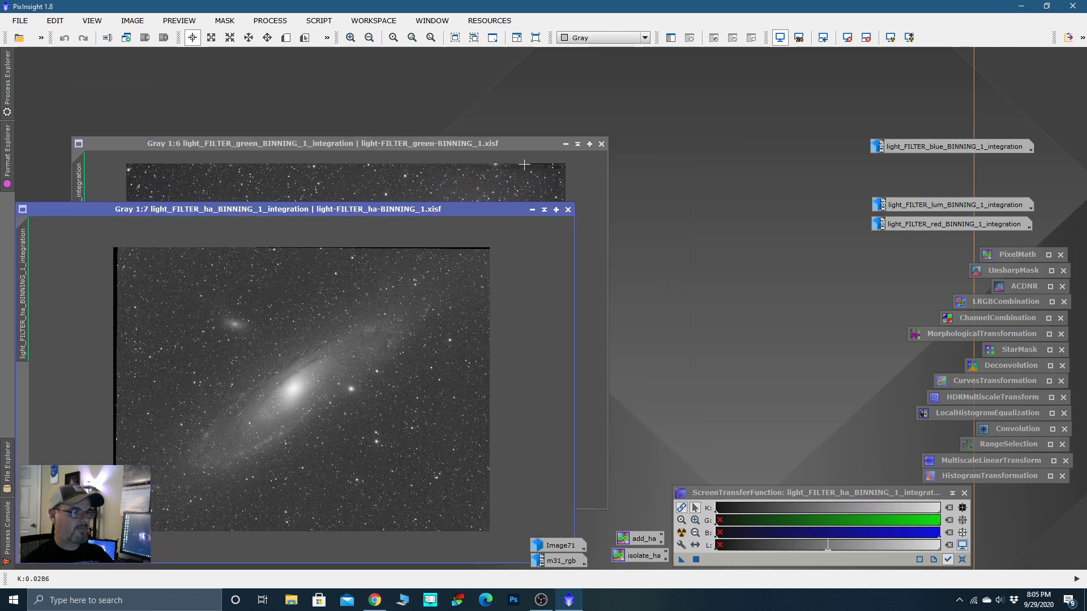
pyautogui.click(565, 145)
# Step: Move the ha integration window to the upper part of the workspace and rotate its image by 180°
pyautogui.moveTo(504, 209); pyautogui.dragTo(574, 96)
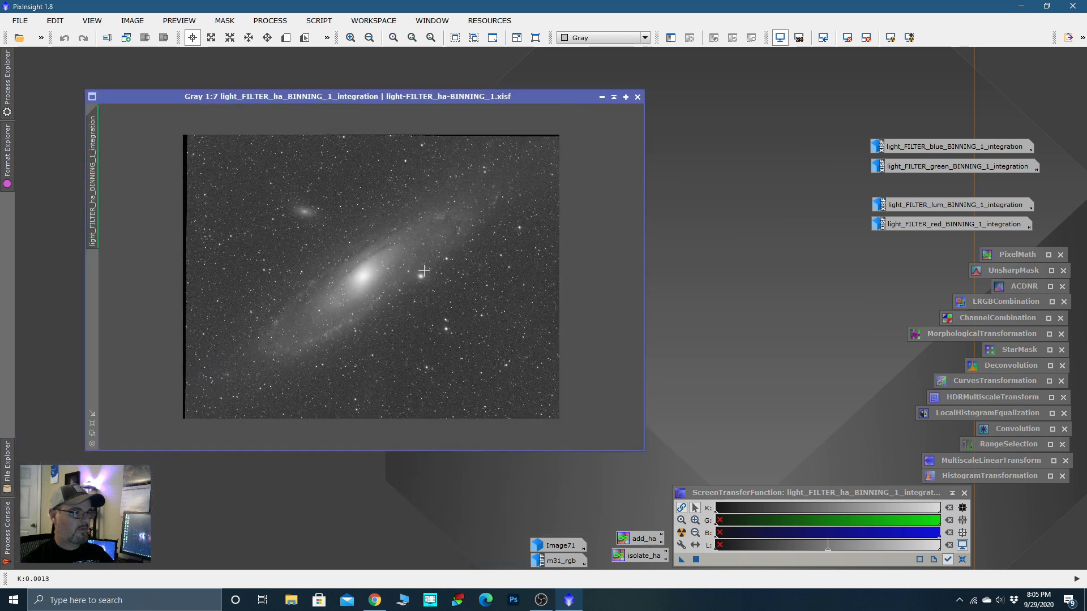
pyautogui.moveTo(309, 96); pyautogui.dragTo(305, 96)
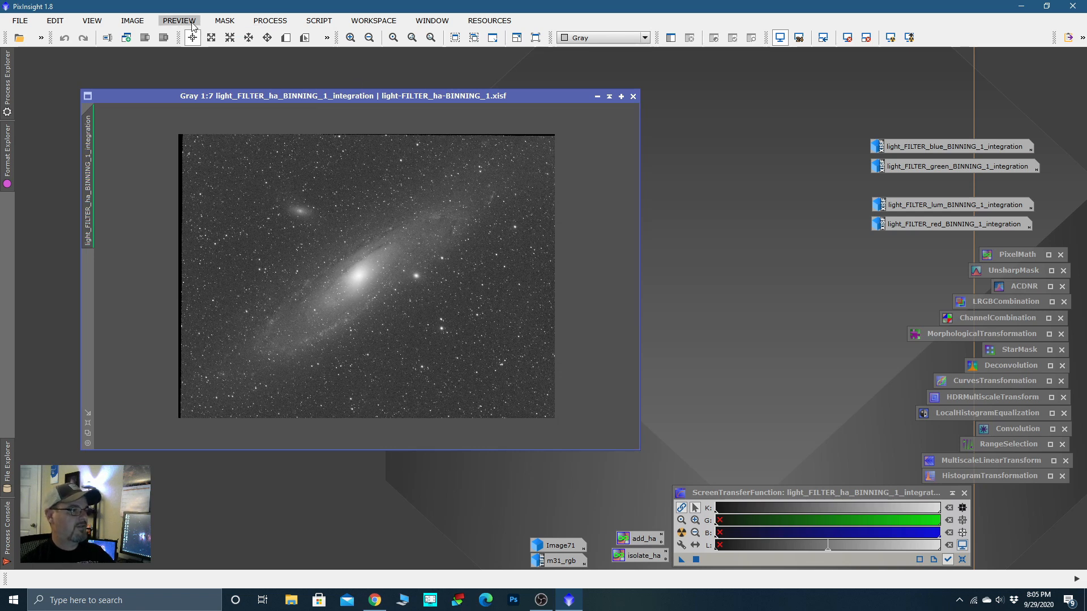
pyautogui.click(134, 21)
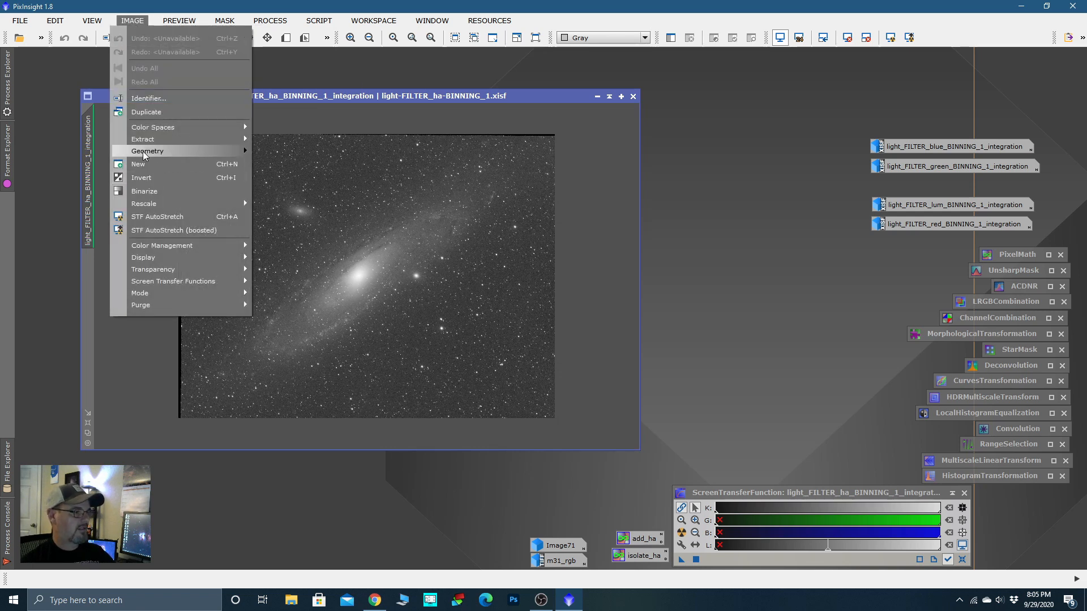
pyautogui.click(258, 159)
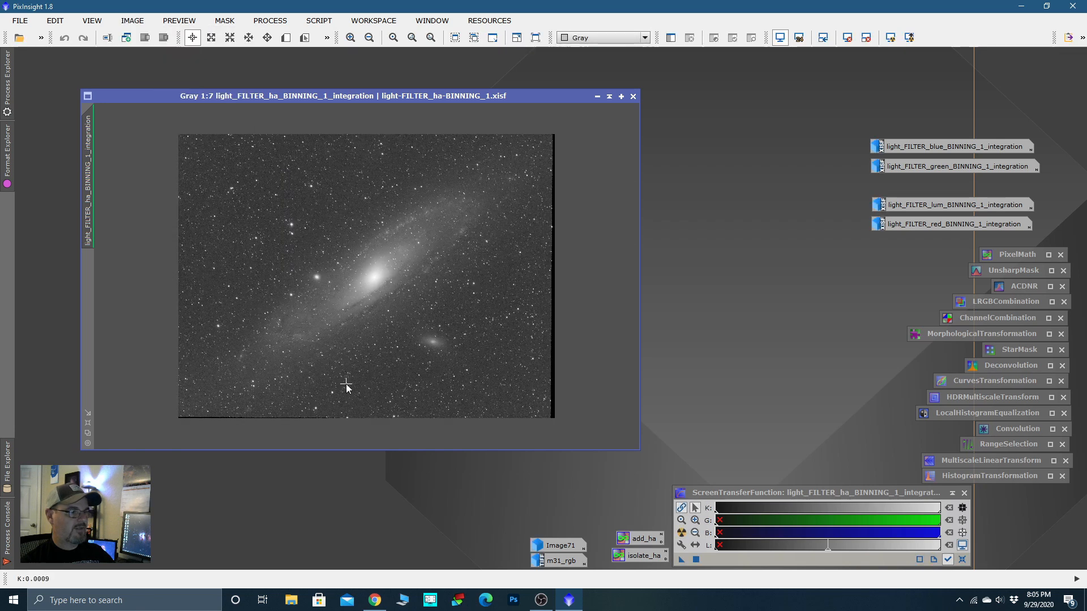
# Step: Restore the blue integration image, rotate it by 180° and minimise it again
pyautogui.doubleClick(926, 146)
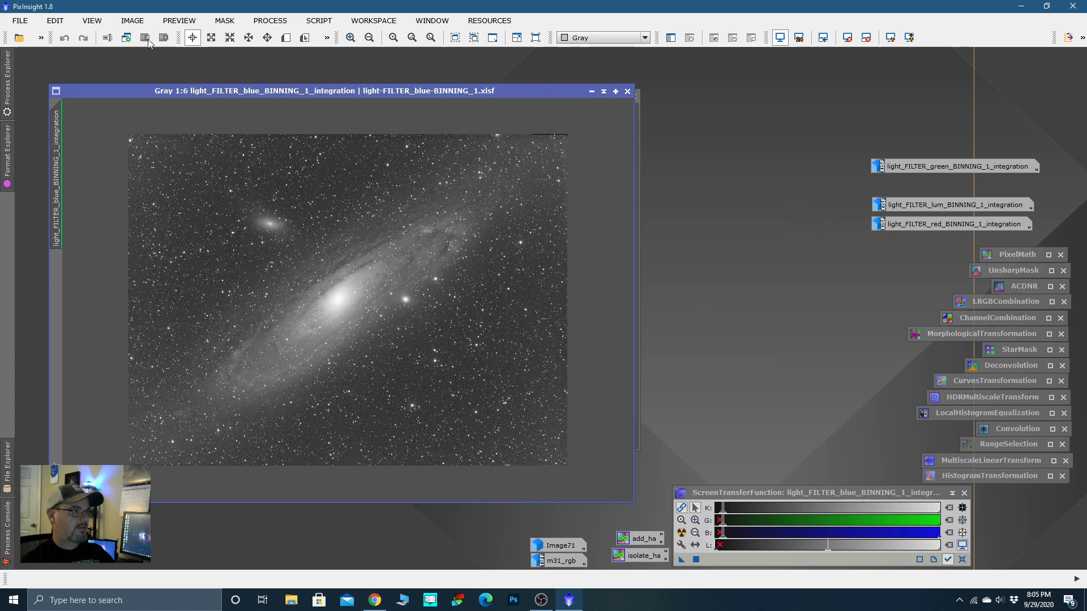
pyautogui.click(133, 21)
pyautogui.moveTo(238, 151)
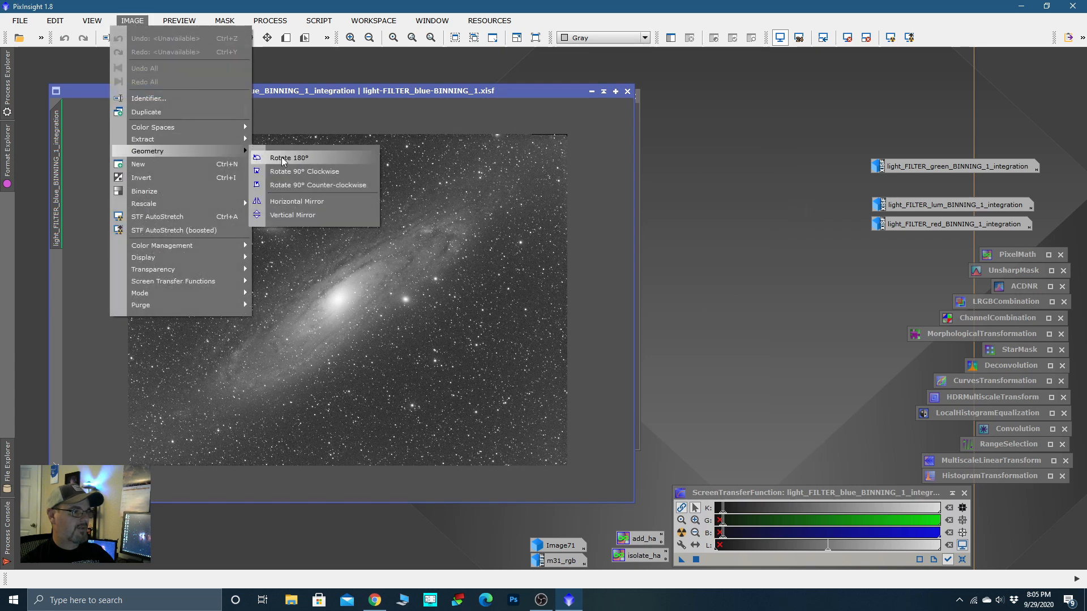
pyautogui.click(283, 160)
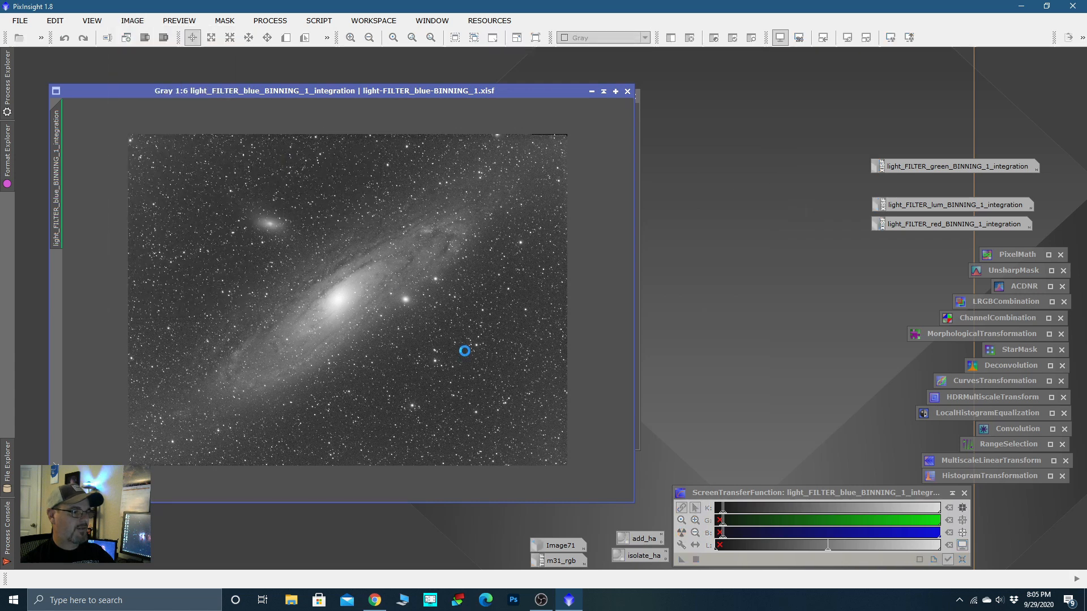
pyautogui.click(591, 91)
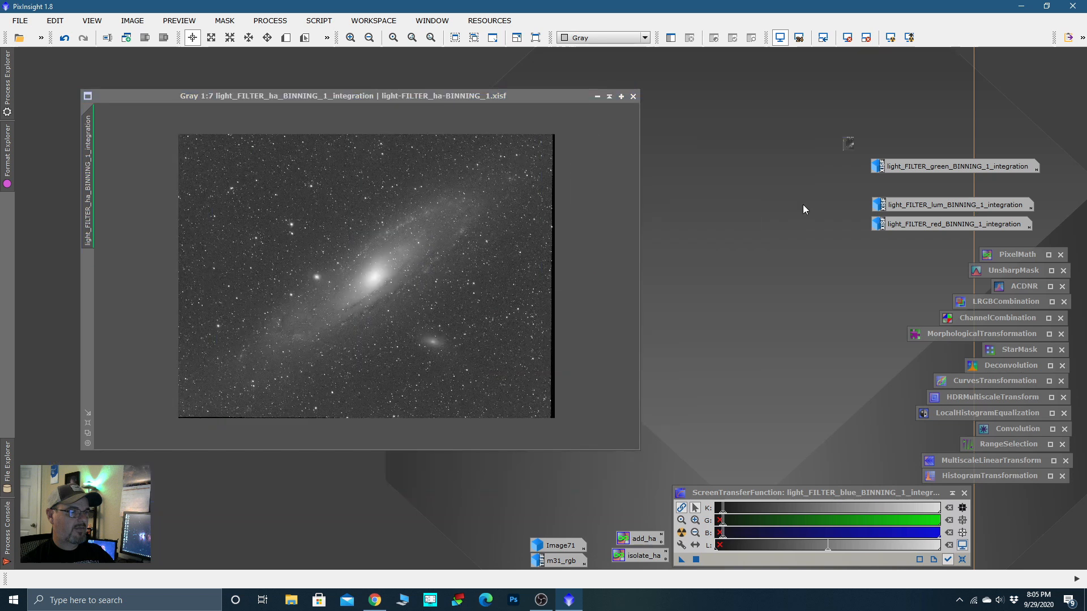
# Step: Restore the green integration image, rotate it by 180° and minimise it again
pyautogui.click(943, 168)
pyautogui.doubleClick(943, 168)
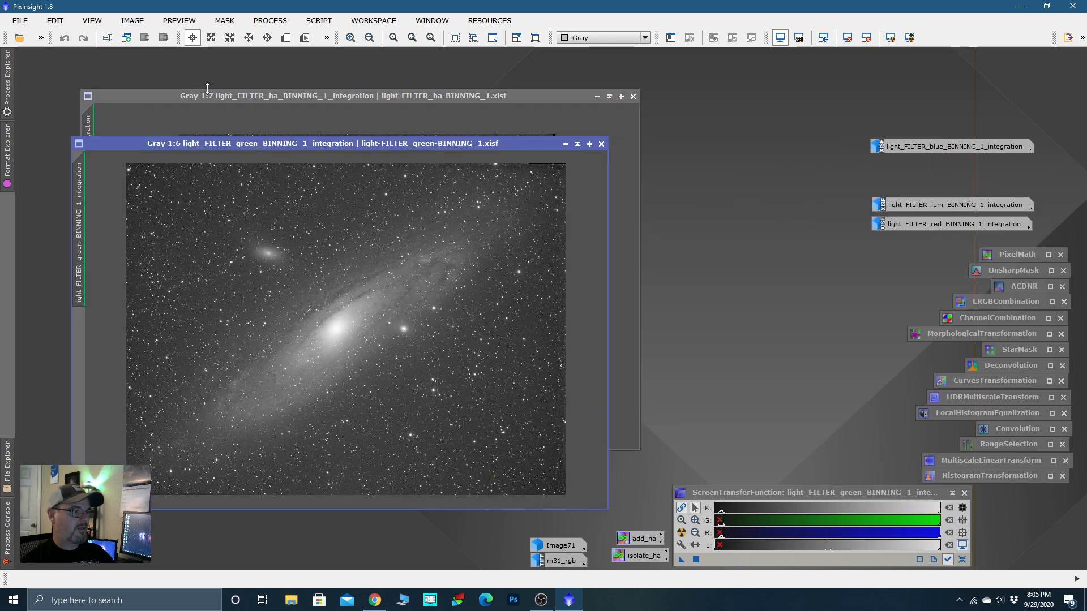
pyautogui.click(132, 20)
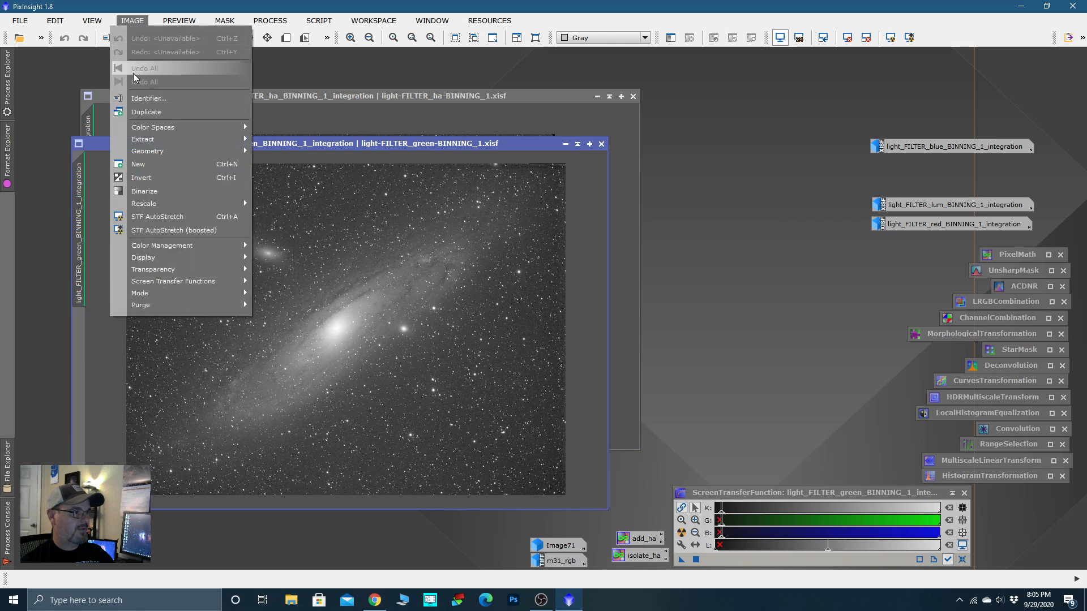
pyautogui.moveTo(243, 151)
pyautogui.click(280, 160)
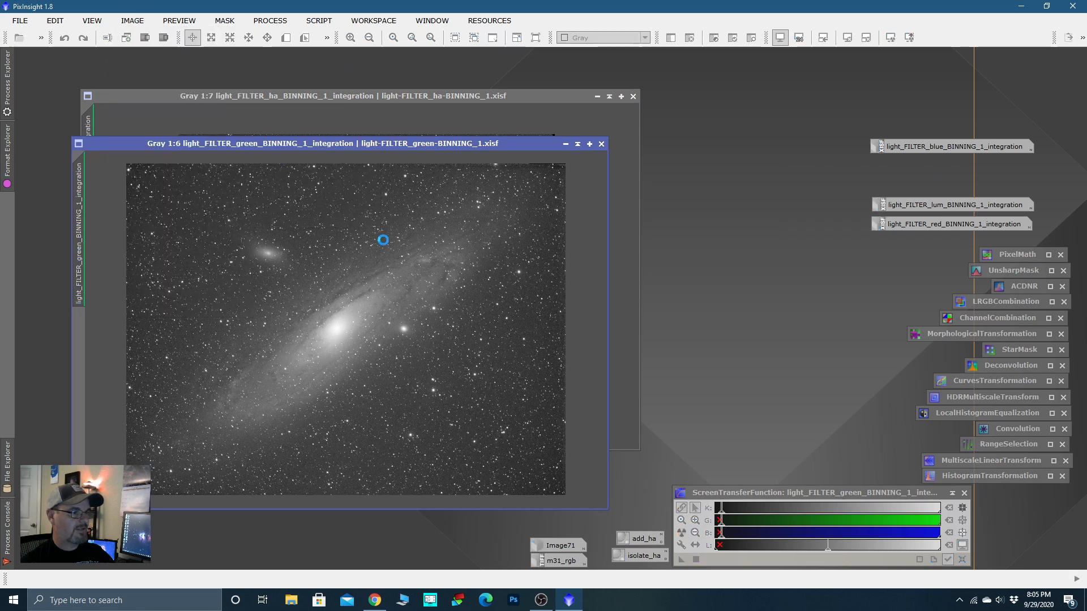
pyautogui.click(565, 143)
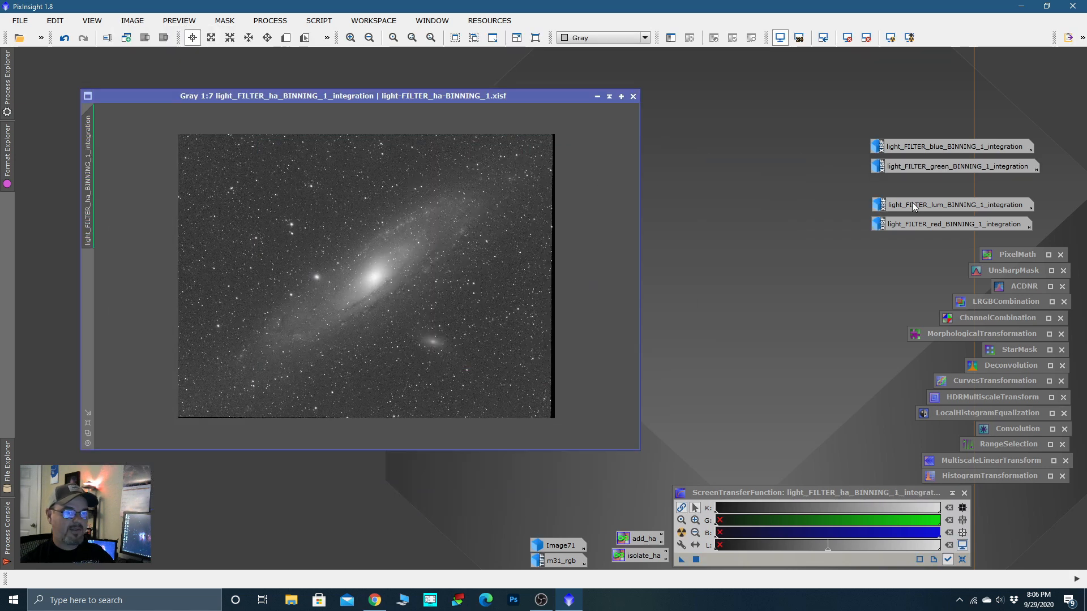
# Step: Restore the lum integration image, rotate it by 180° and minimise it again
pyautogui.doubleClick(986, 205)
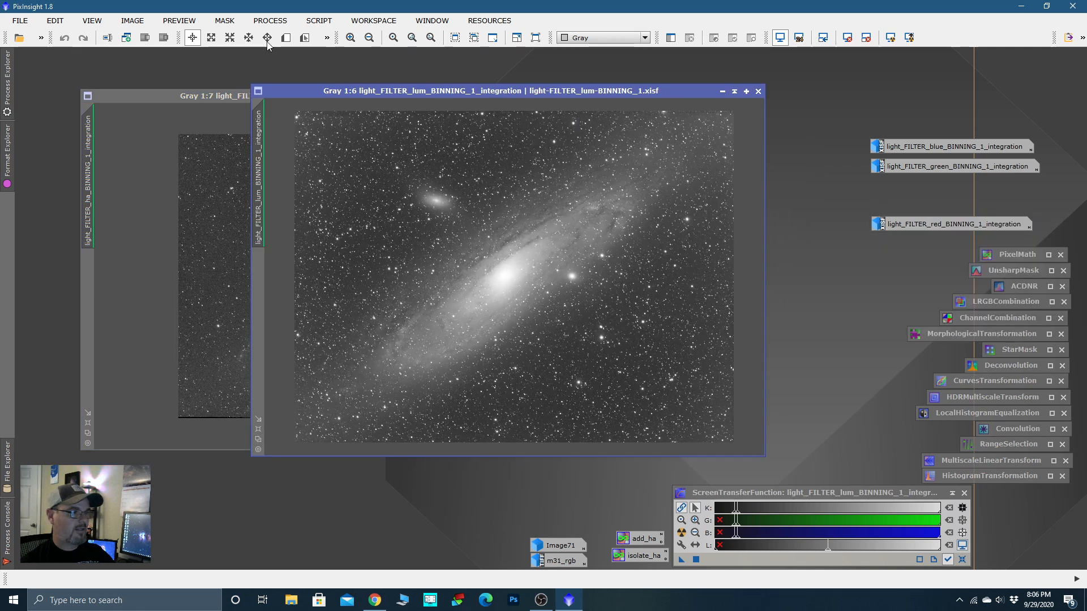
pyautogui.click(142, 21)
pyautogui.moveTo(170, 151)
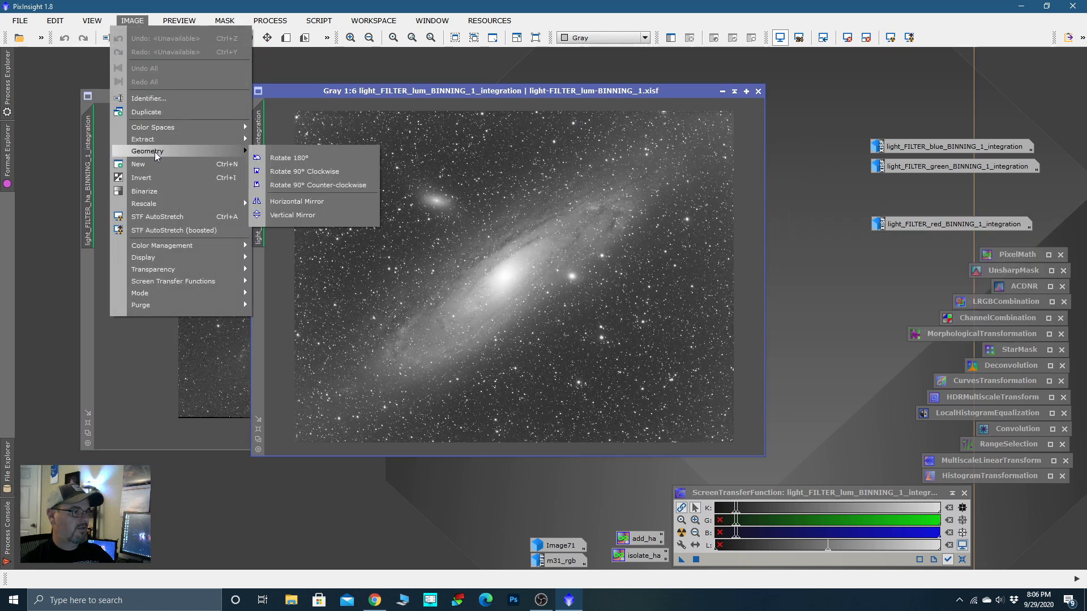
pyautogui.click(280, 160)
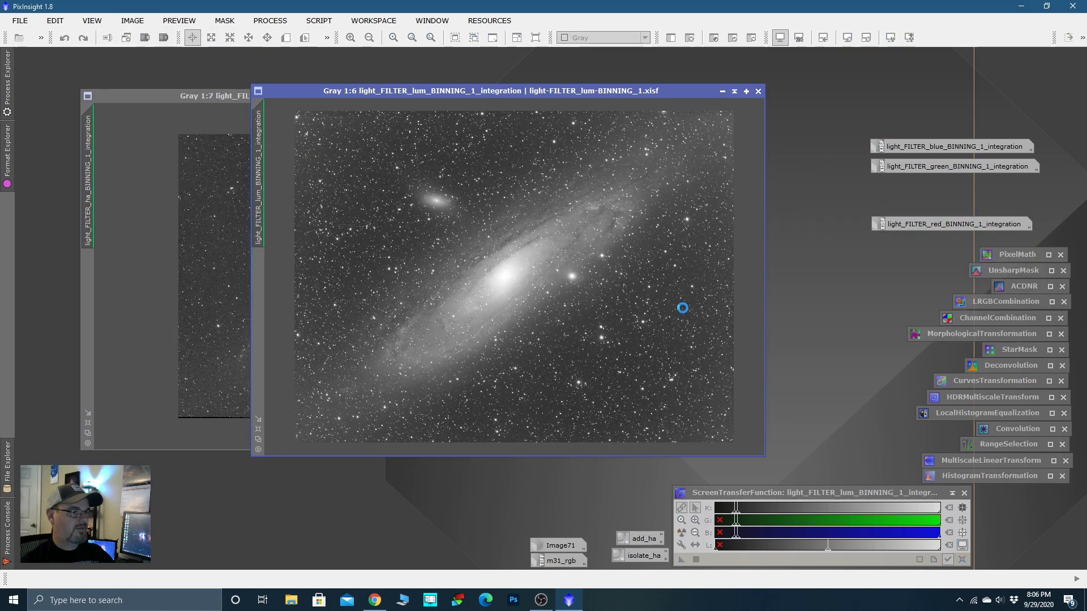
pyautogui.click(722, 91)
# Step: Restore the red integration image, rotate it by 180° and minimise it again
pyautogui.doubleClick(973, 226)
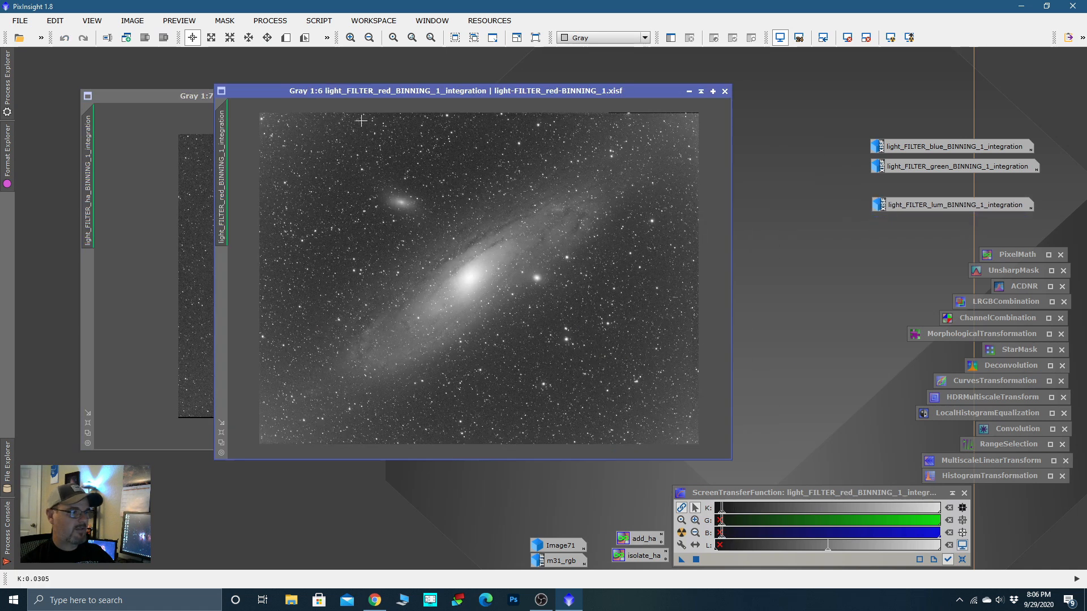
pyautogui.click(132, 20)
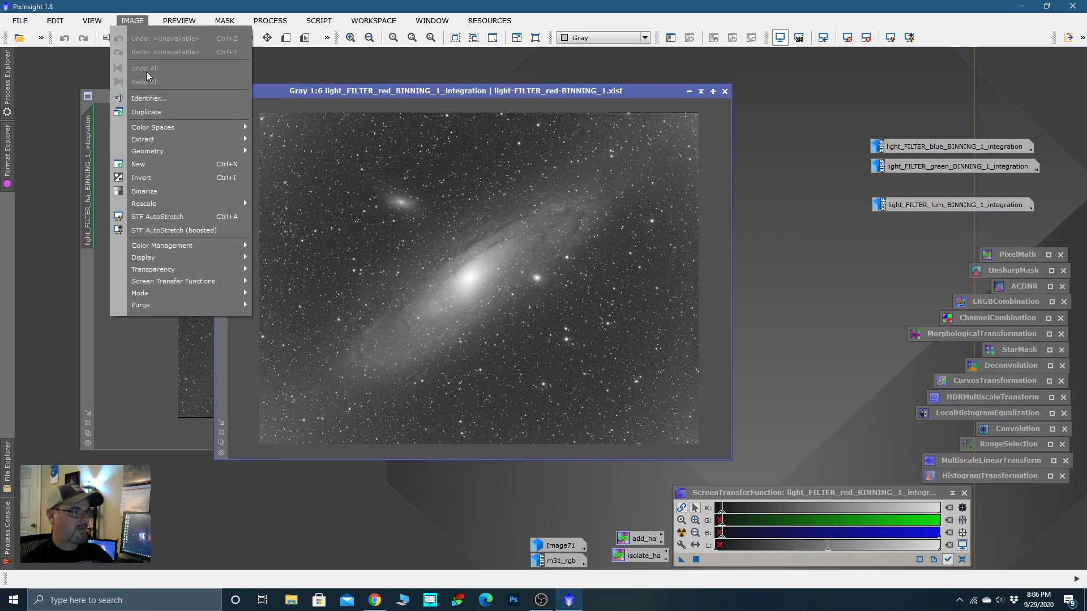
pyautogui.moveTo(149, 150)
pyautogui.click(283, 159)
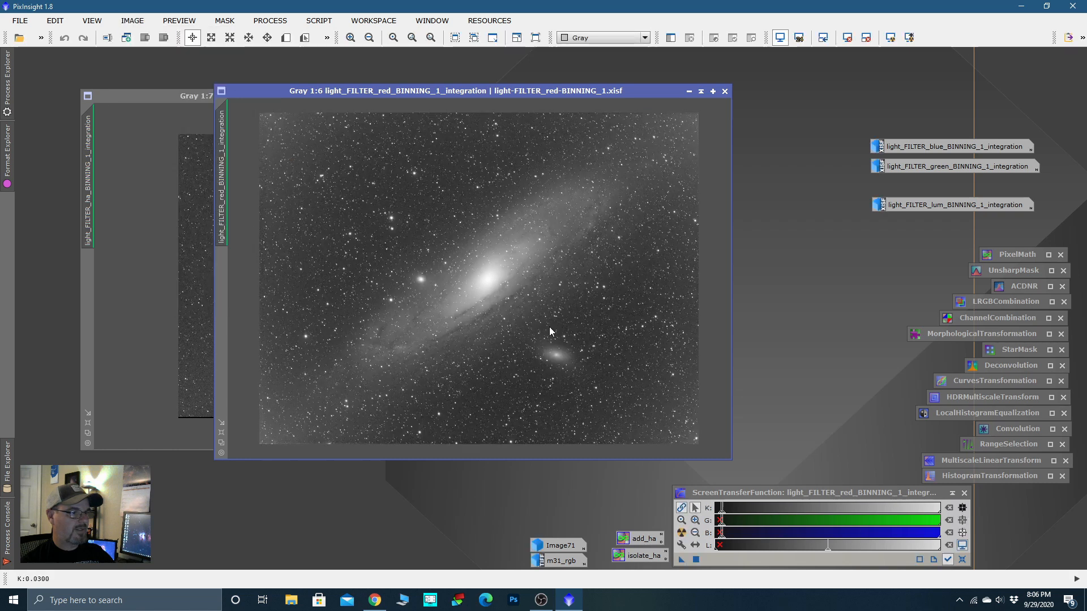
pyautogui.click(690, 91)
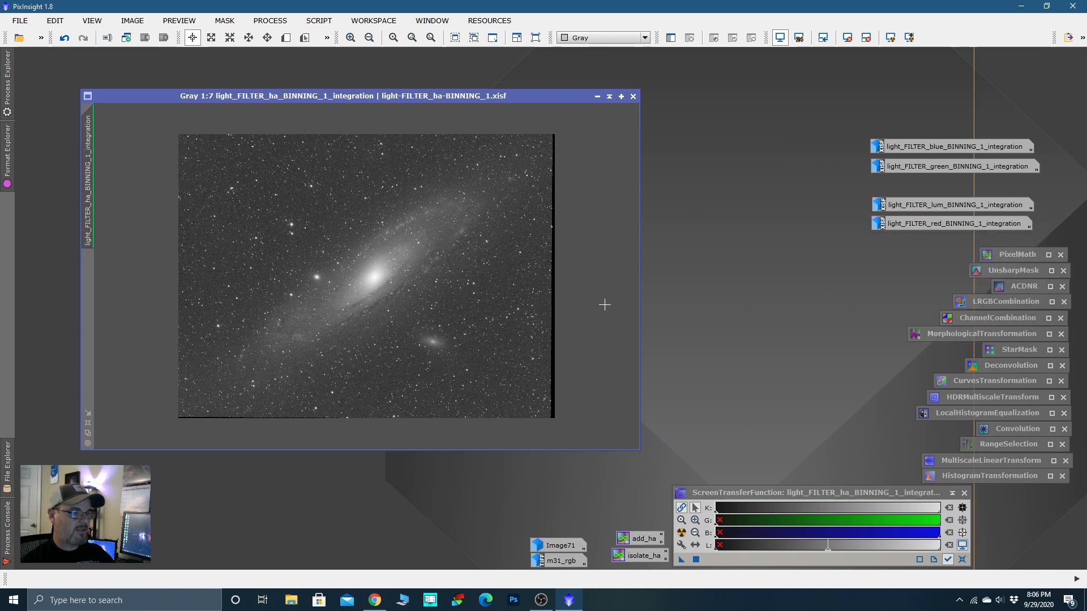
# Step: Reposition and enlarge the ha integration window, and start a DynamicCrop on it with the crop frame reset to the full image
pyautogui.moveTo(375, 97); pyautogui.dragTo(334, 85)
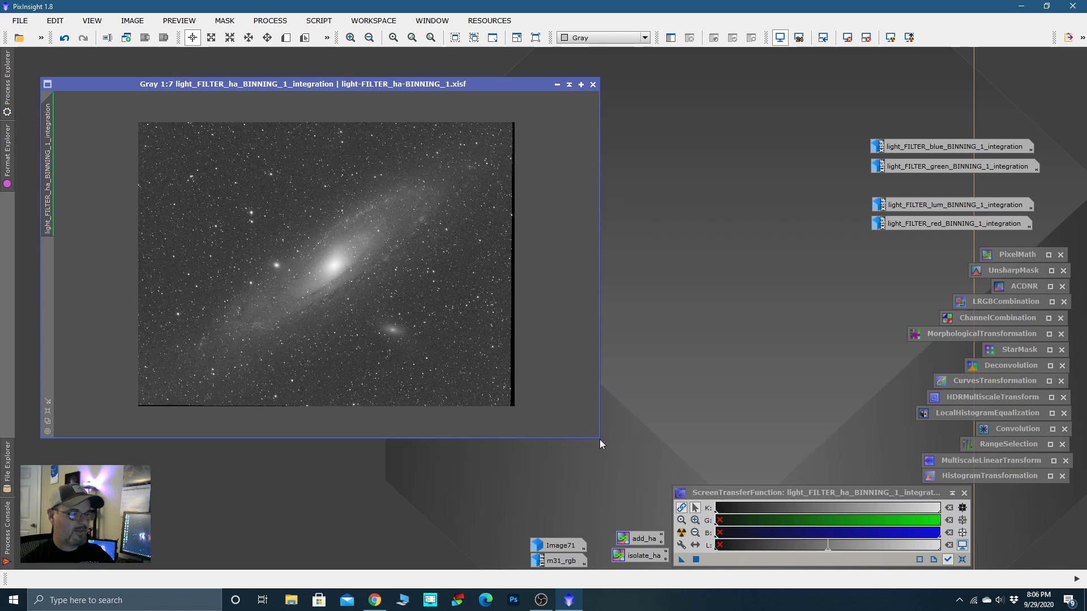
pyautogui.moveTo(600, 439); pyautogui.dragTo(636, 469)
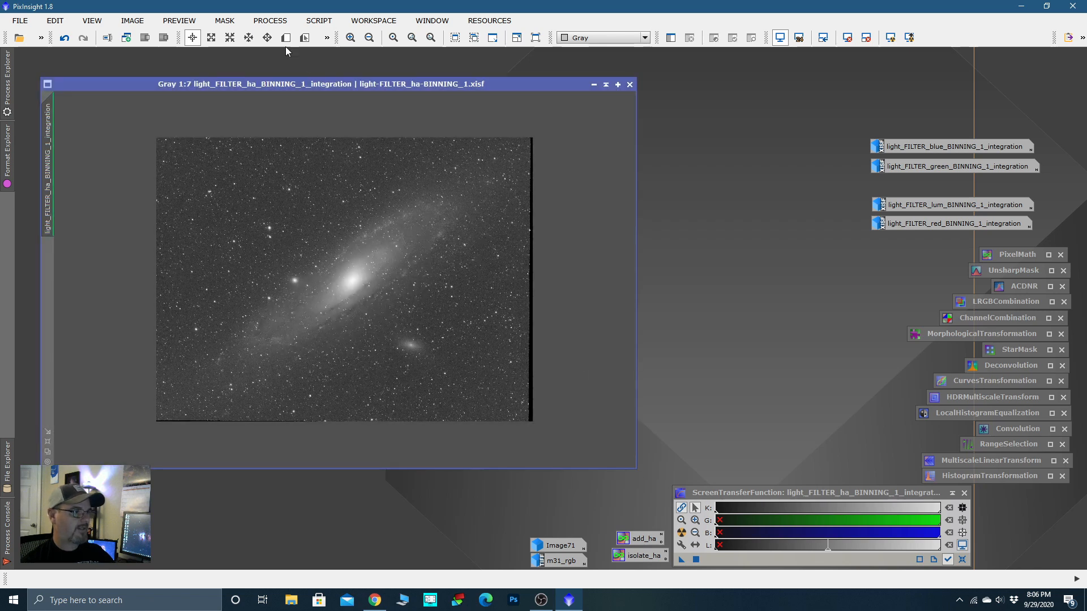
pyautogui.click(270, 21)
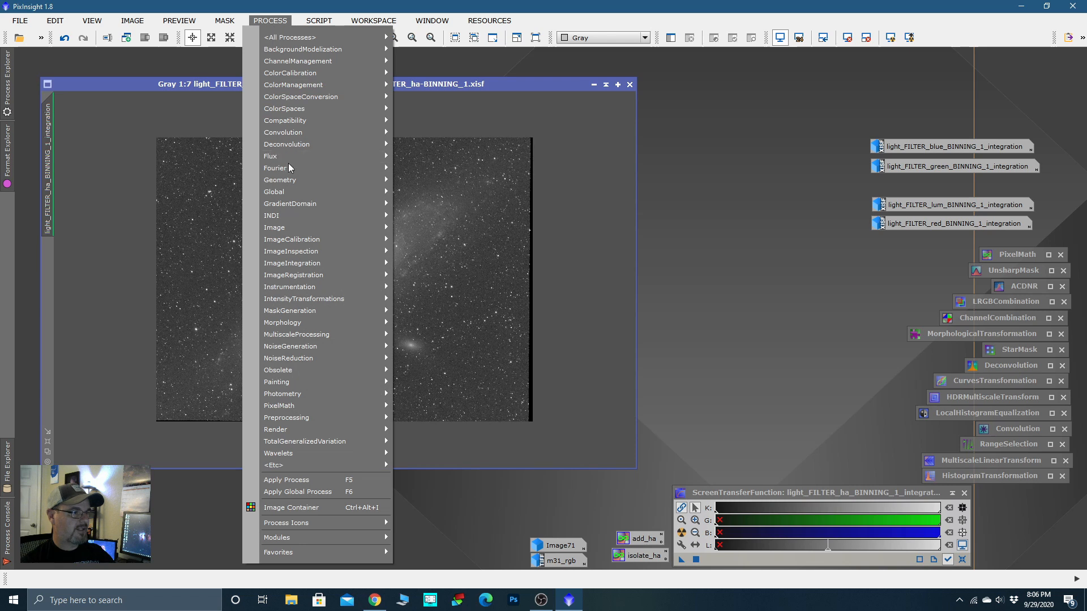
pyautogui.moveTo(290, 180)
pyautogui.click(427, 217)
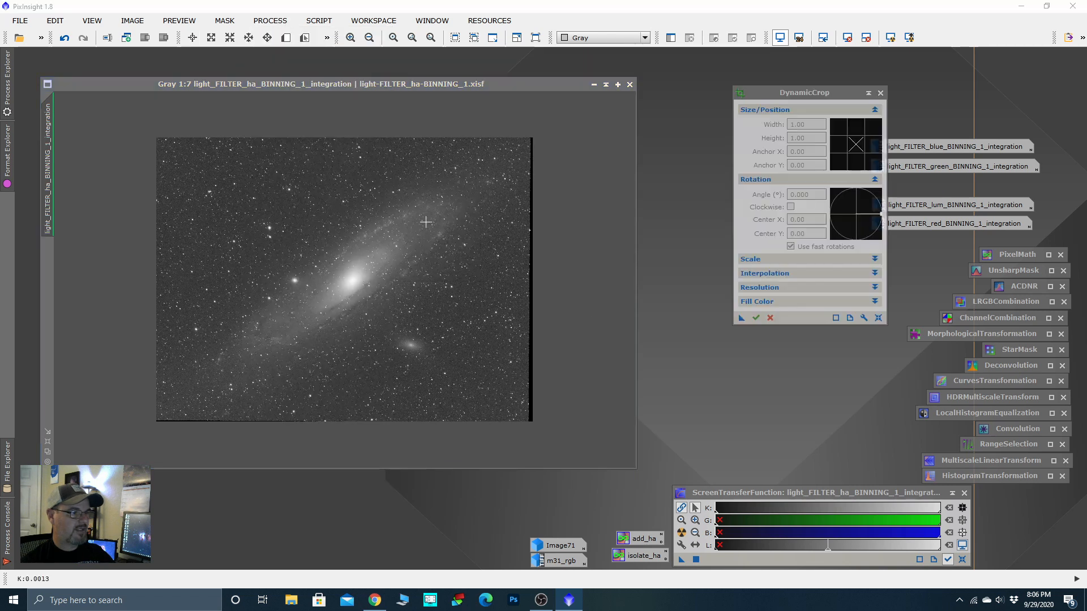
pyautogui.click(880, 319)
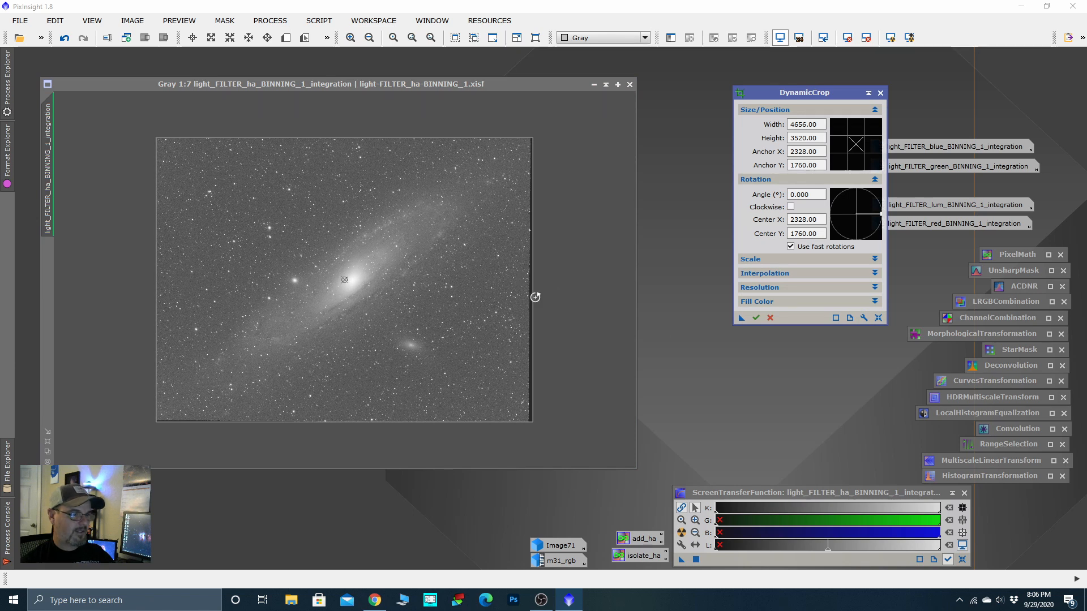
# Step: Pull in all four edges of the ha crop frame past the black borders, to about 4432 × 3345 pixels
pyautogui.moveTo(534, 298); pyautogui.dragTo(526, 298)
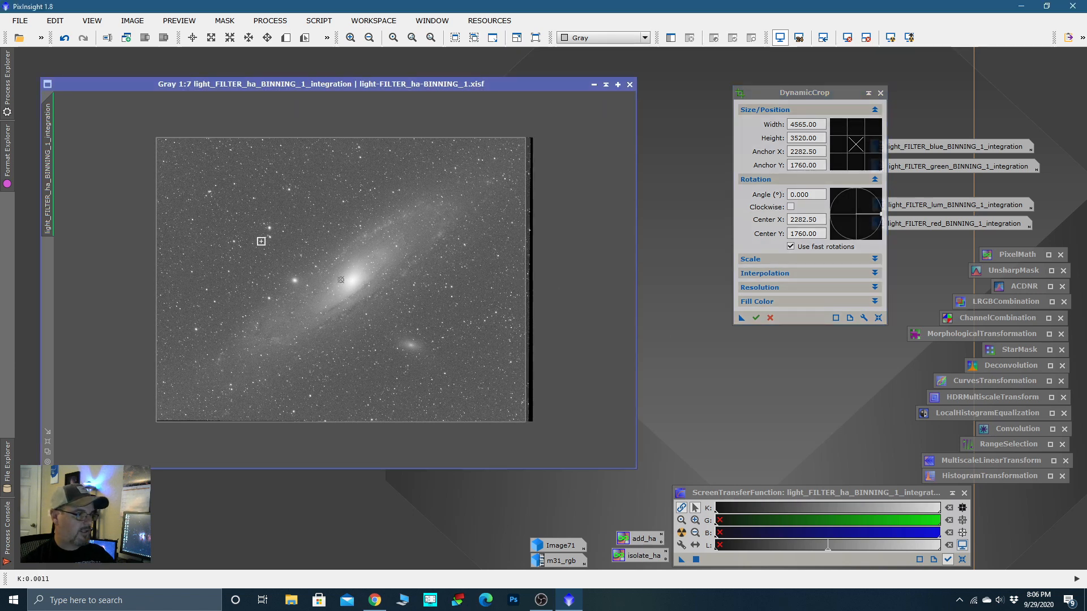
pyautogui.moveTo(155, 277); pyautogui.dragTo(167, 279)
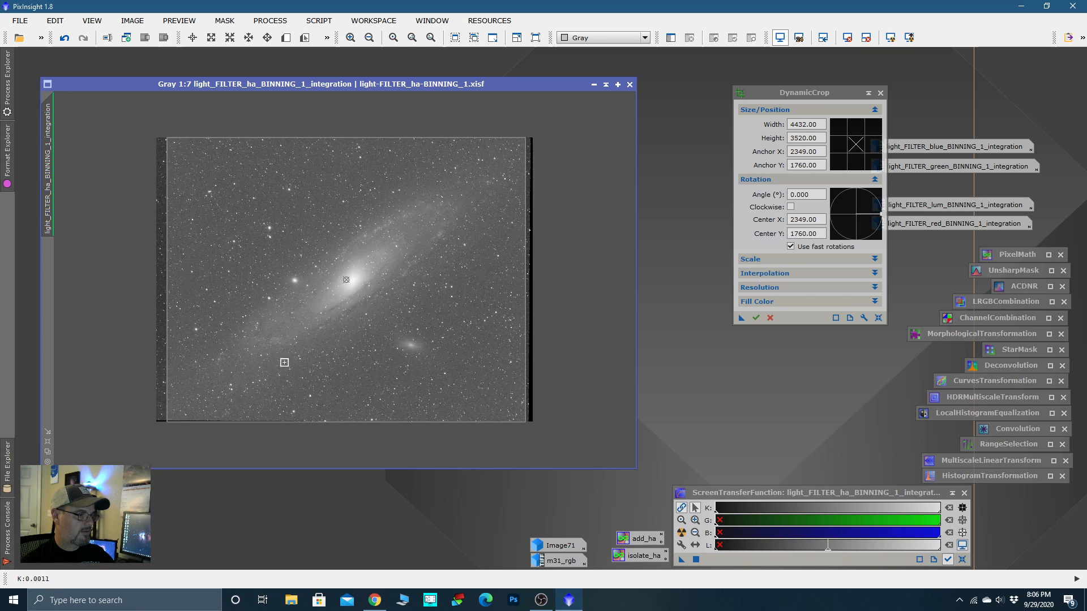
pyautogui.moveTo(344, 422); pyautogui.dragTo(343, 414)
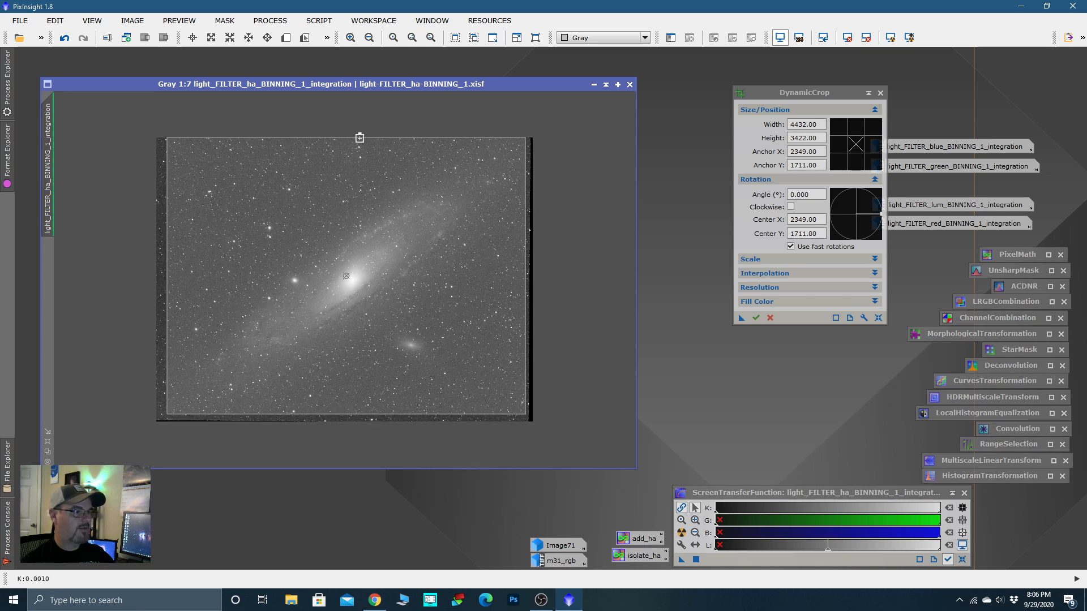
pyautogui.moveTo(359, 137); pyautogui.dragTo(360, 144)
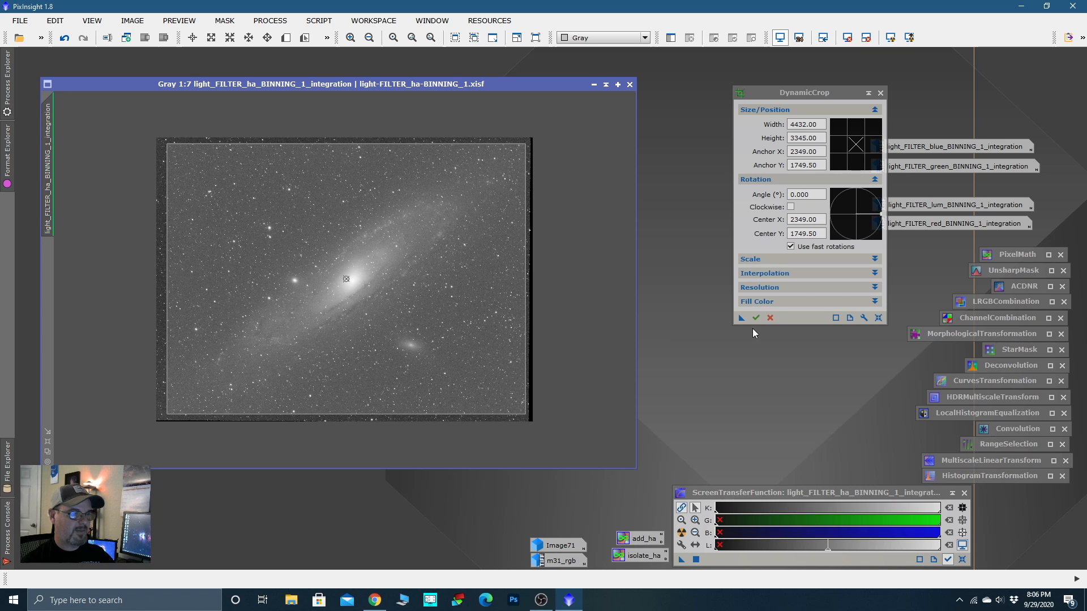
# Step: Save the DynamicCrop settings as a process icon on the workspace and cancel the active crop session
pyautogui.moveTo(742, 318); pyautogui.dragTo(1009, 560)
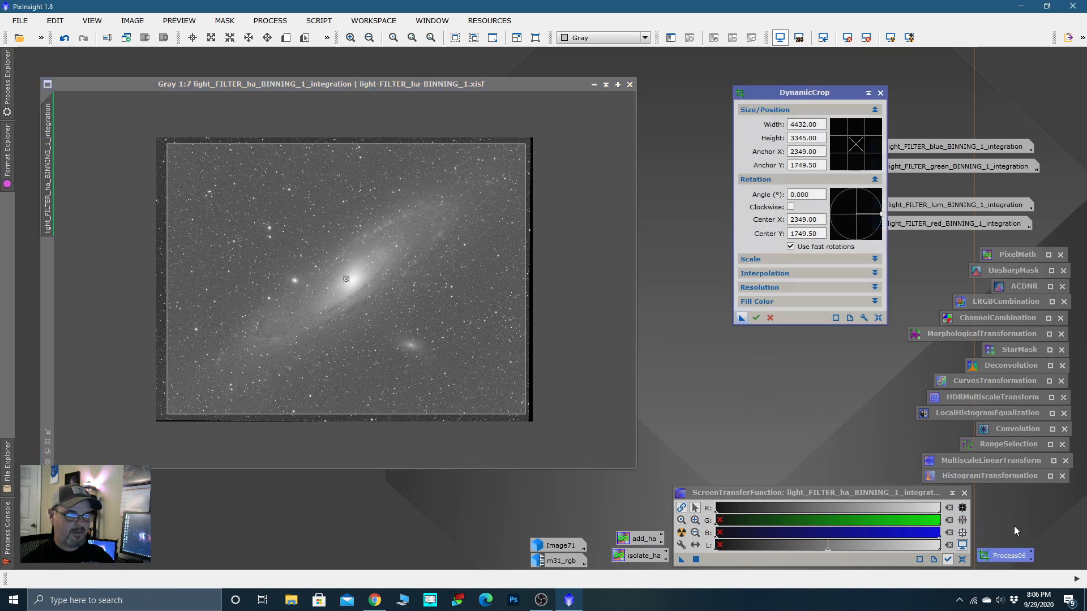
pyautogui.click(880, 93)
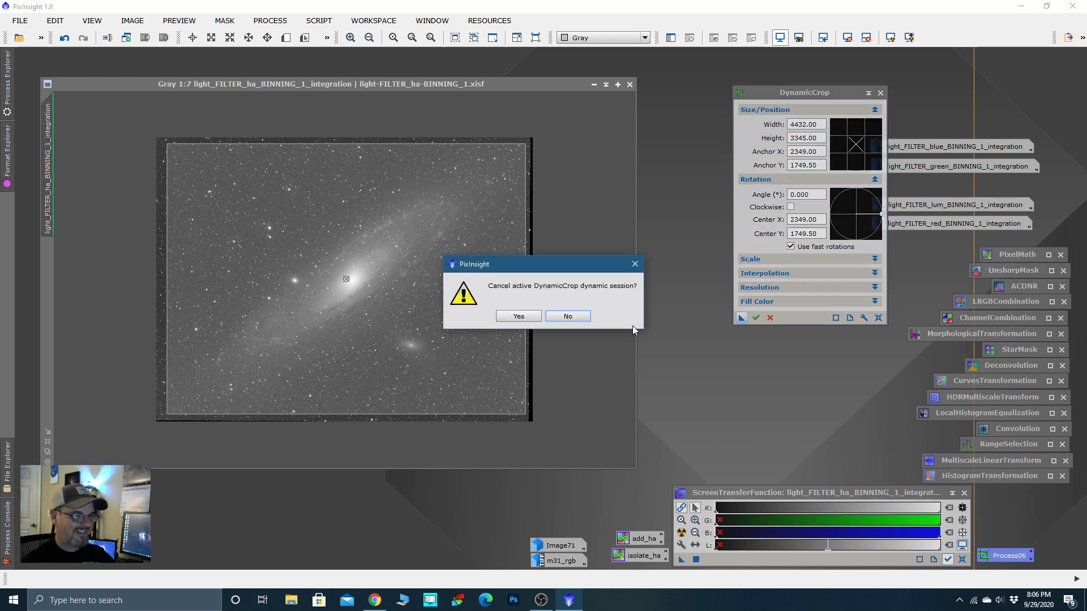
pyautogui.click(519, 316)
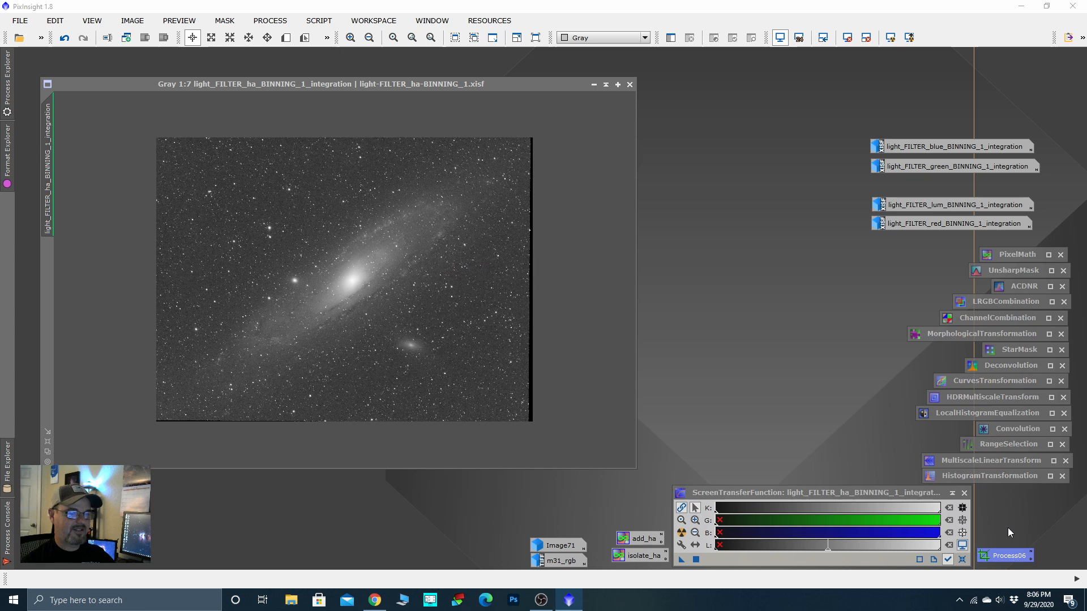
# Step: Apply the saved crop to the ha integration image, minimise it and place its icon above the blue one
pyautogui.moveTo(1014, 561); pyautogui.dragTo(515, 345)
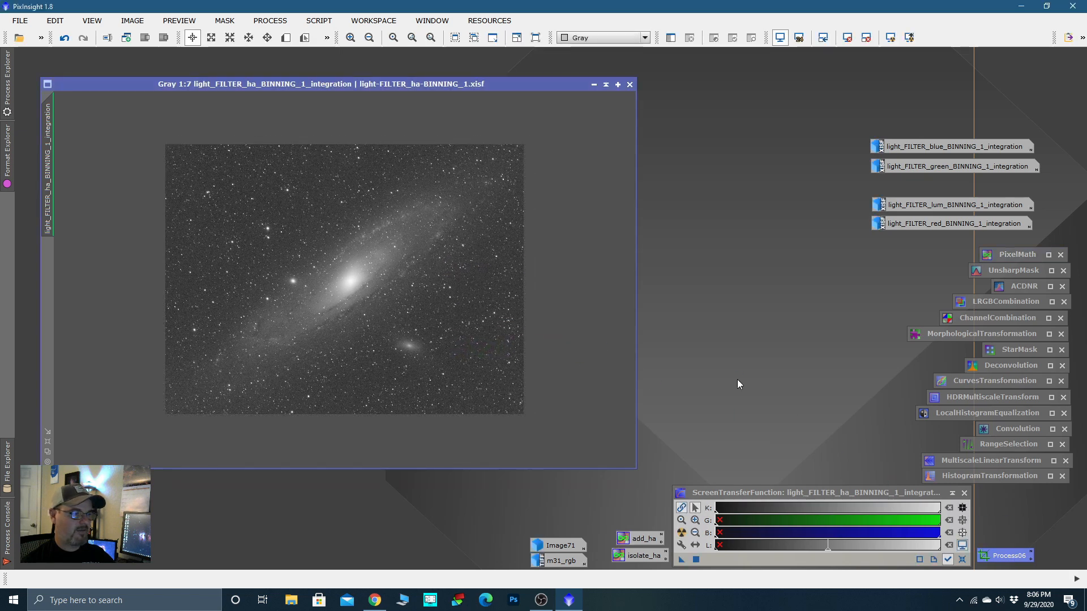
pyautogui.click(593, 85)
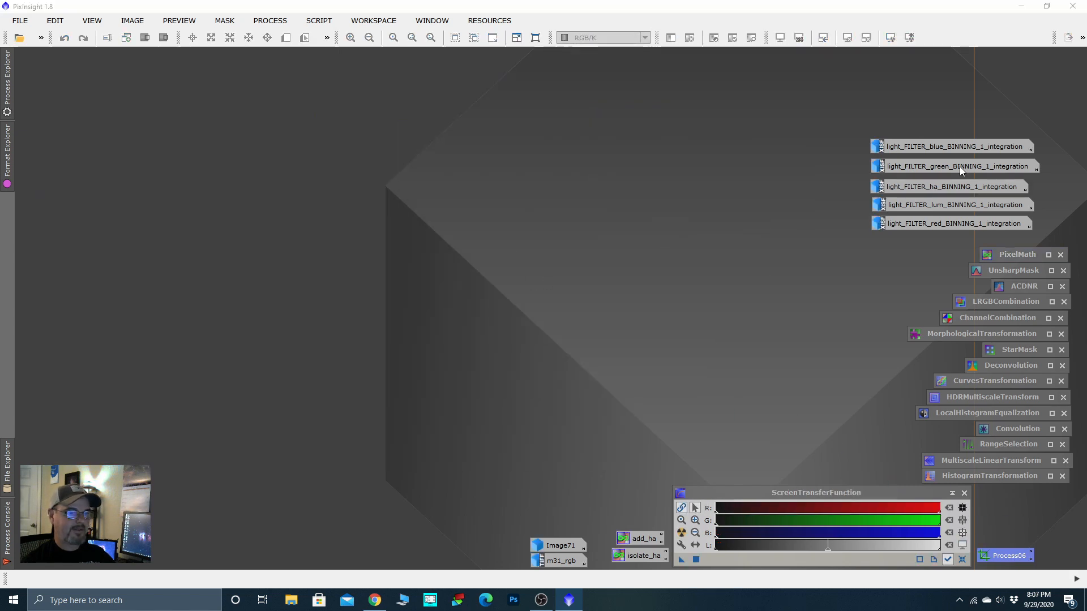
pyautogui.moveTo(966, 151)
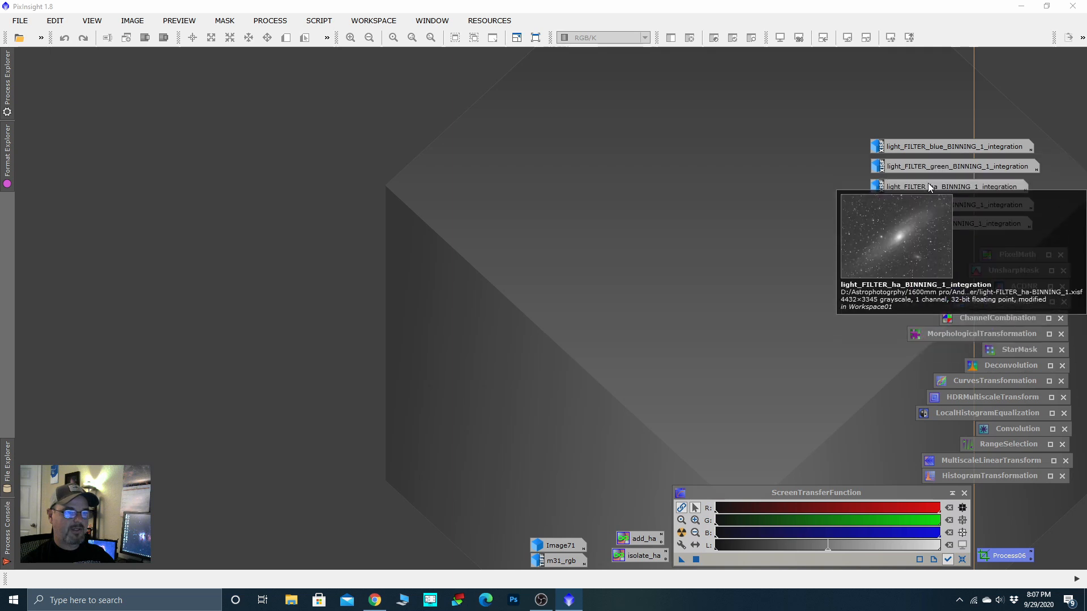
pyautogui.moveTo(931, 186); pyautogui.dragTo(932, 119)
# Step: Restore the blue integration image, apply the saved crop to it and minimise it again
pyautogui.doubleClick(943, 147)
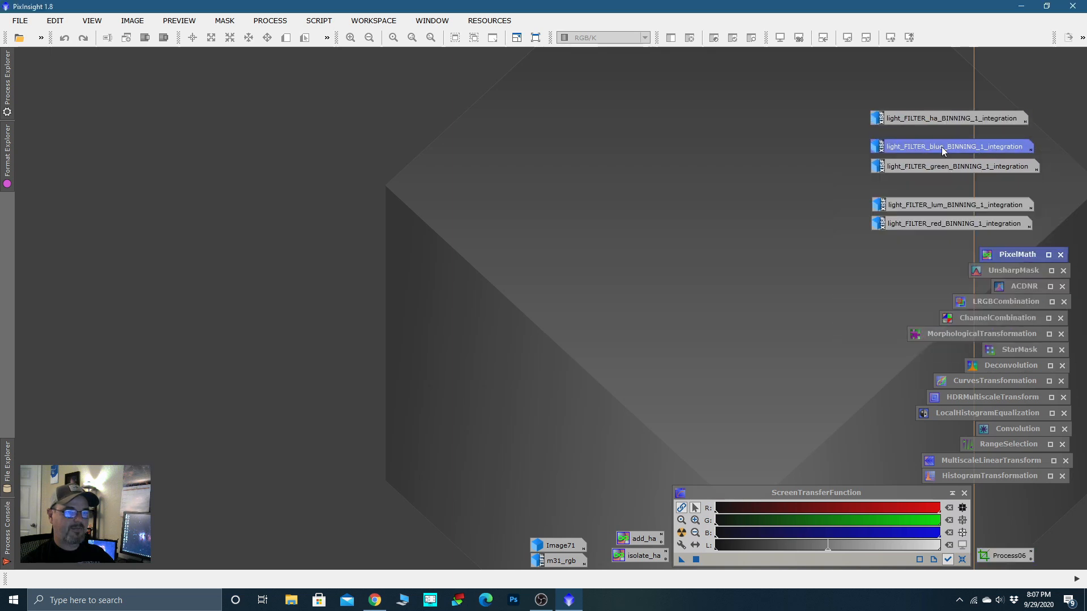
pyautogui.moveTo(1013, 555); pyautogui.dragTo(527, 425)
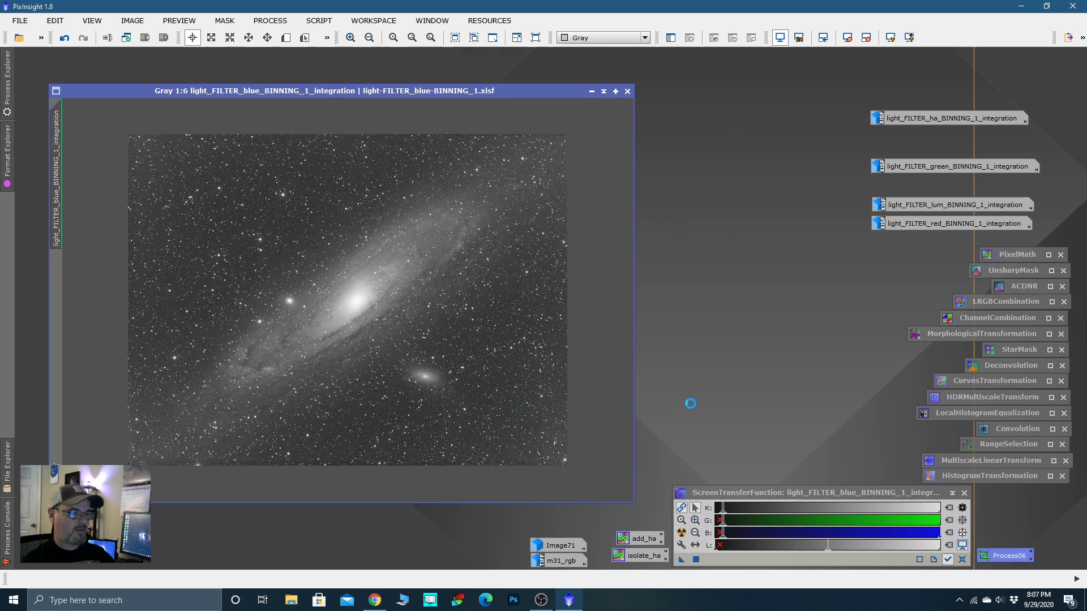
pyautogui.click(592, 91)
# Step: Restore the green integration image, apply the saved crop to it and minimise it again
pyautogui.doubleClick(957, 171)
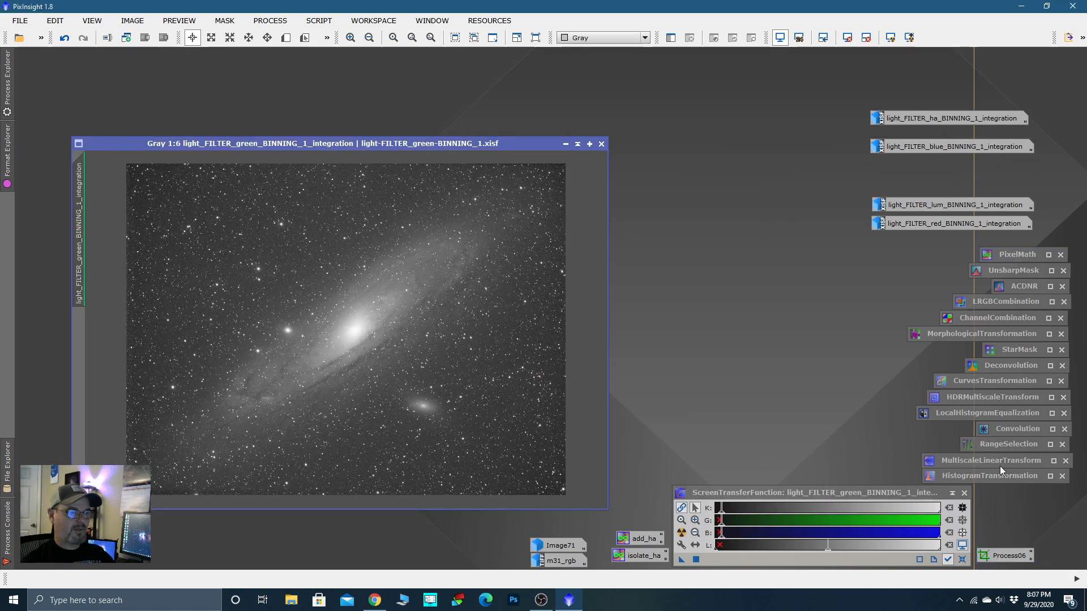
pyautogui.moveTo(1014, 556); pyautogui.dragTo(538, 431)
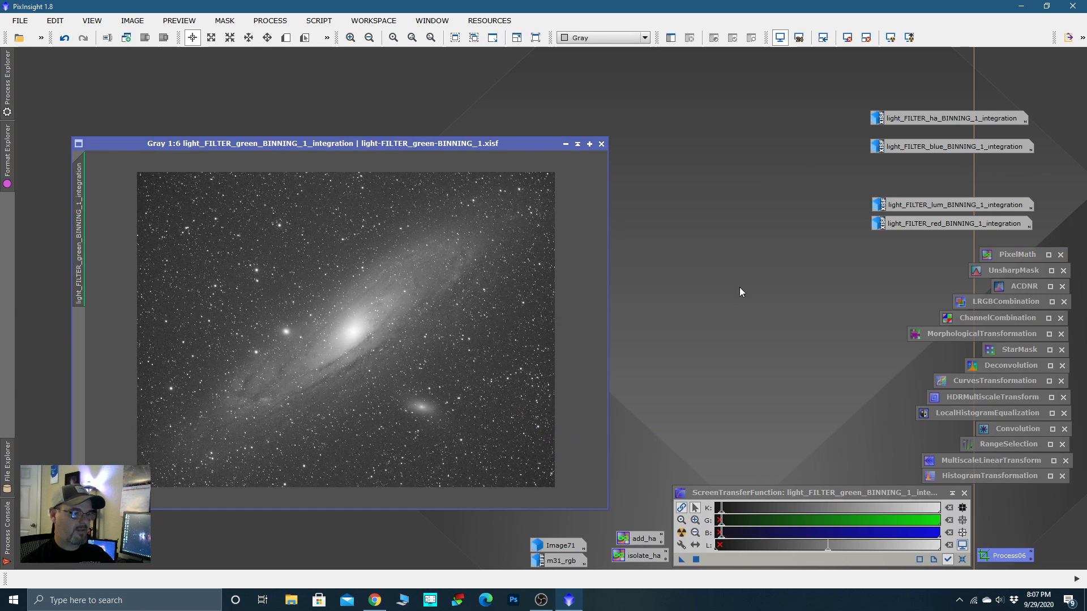
pyautogui.click(565, 143)
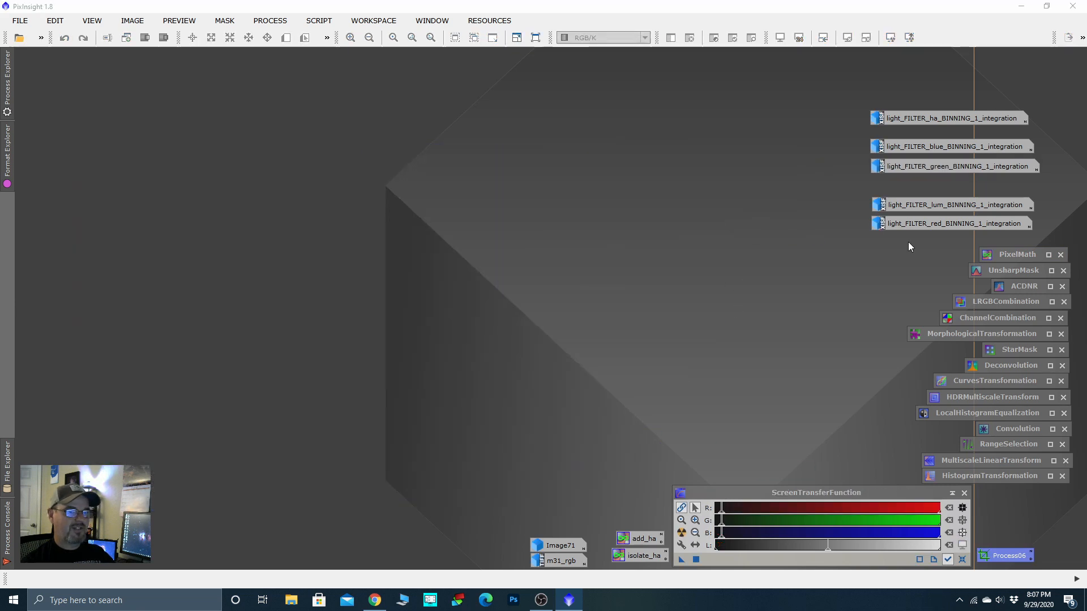
# Step: Restore the lum integration image, crop it with the saved process, minimise it and shift its icon slightly upward
pyautogui.doubleClick(942, 205)
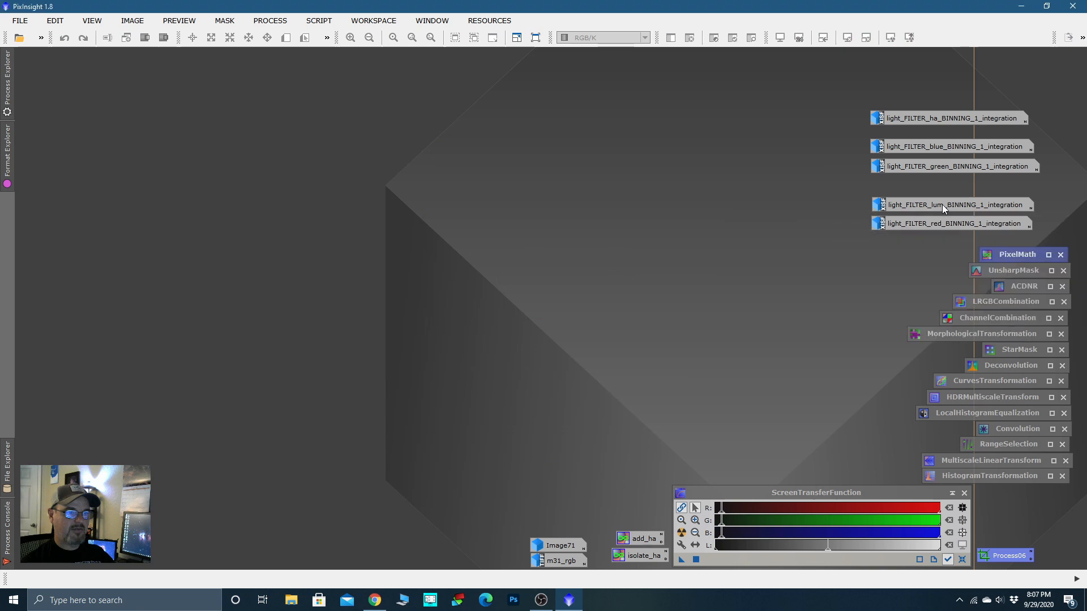
pyautogui.moveTo(1010, 556); pyautogui.dragTo(700, 427)
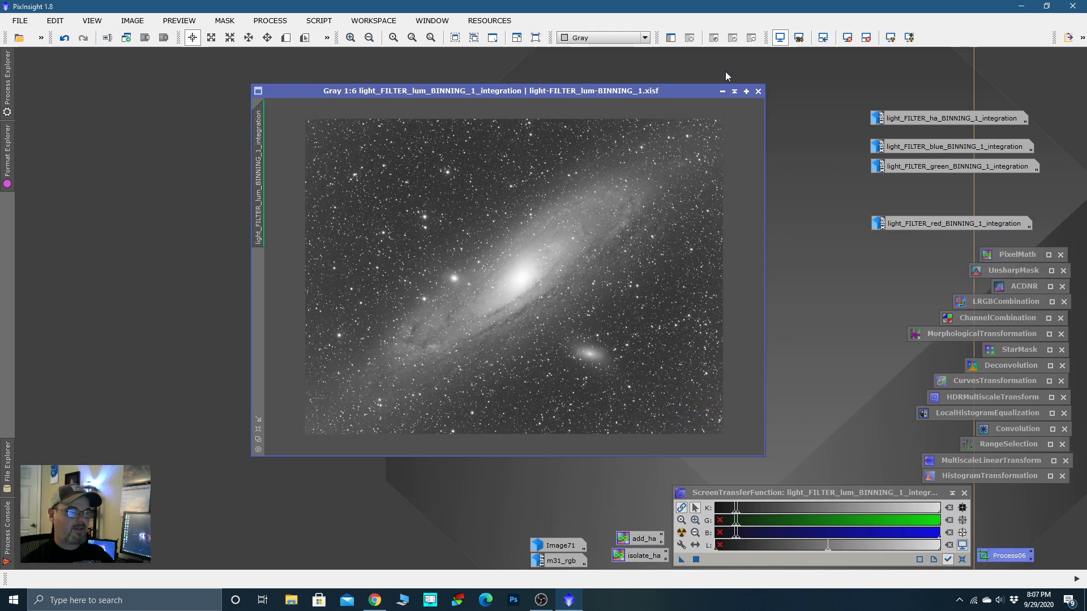
pyautogui.click(723, 90)
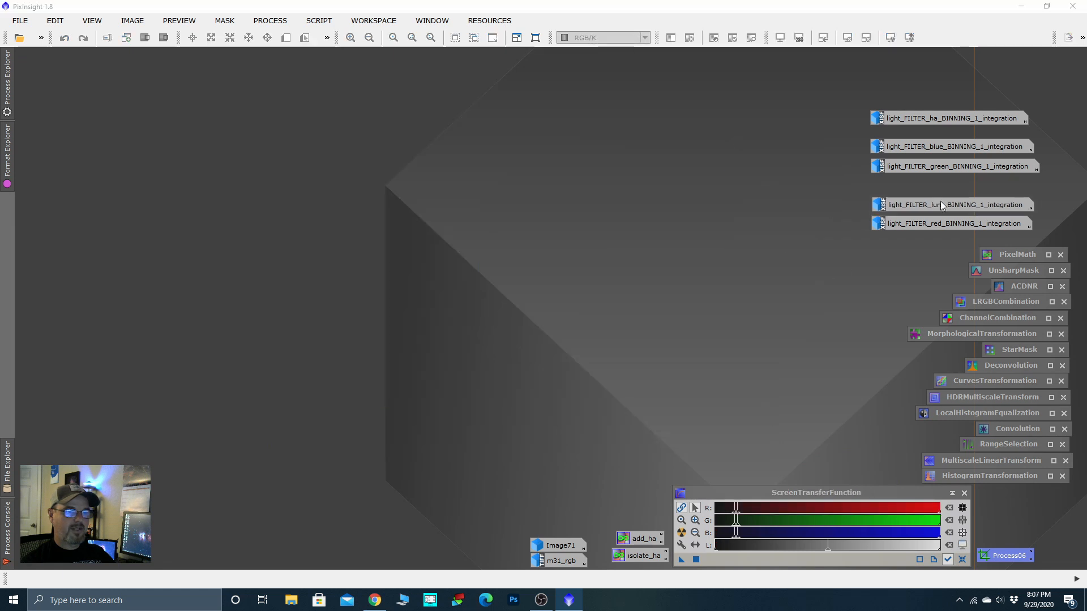
pyautogui.moveTo(944, 200)
pyautogui.mouseDown()
pyautogui.moveTo(946, 213)
pyautogui.moveTo(948, 201)
pyautogui.mouseUp()
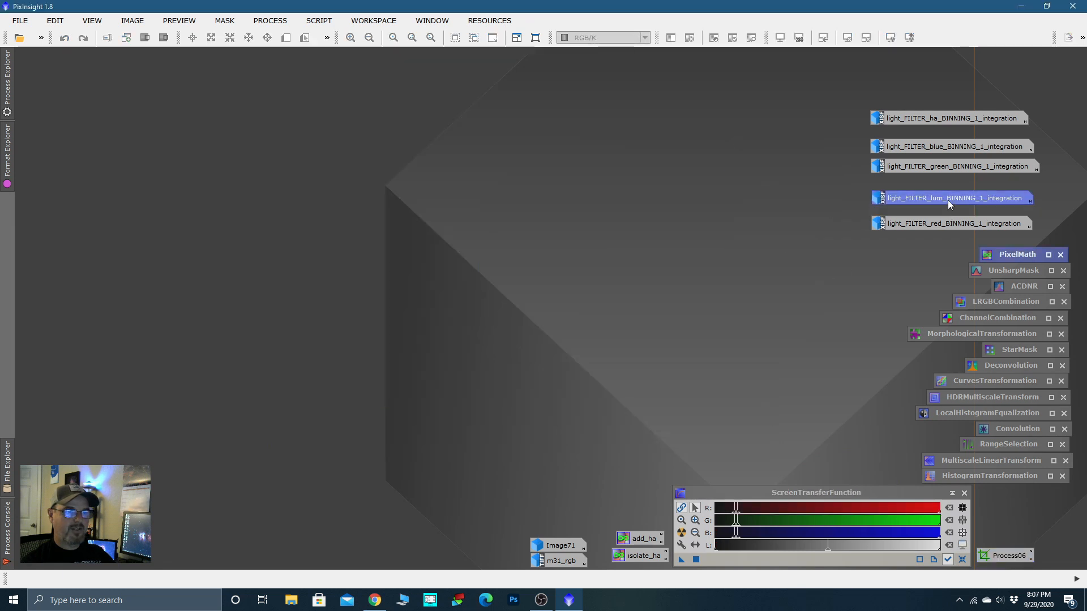
# Step: Restore the red integration image, load the saved crop onto it, execute the crop and minimise the image
pyautogui.doubleClick(946, 223)
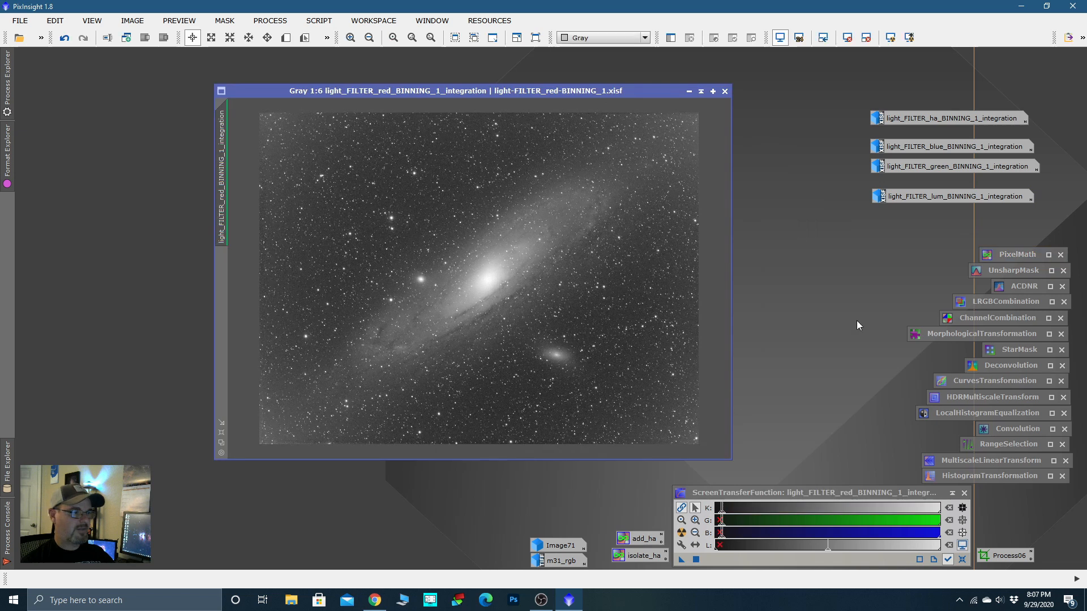
pyautogui.doubleClick(1007, 556)
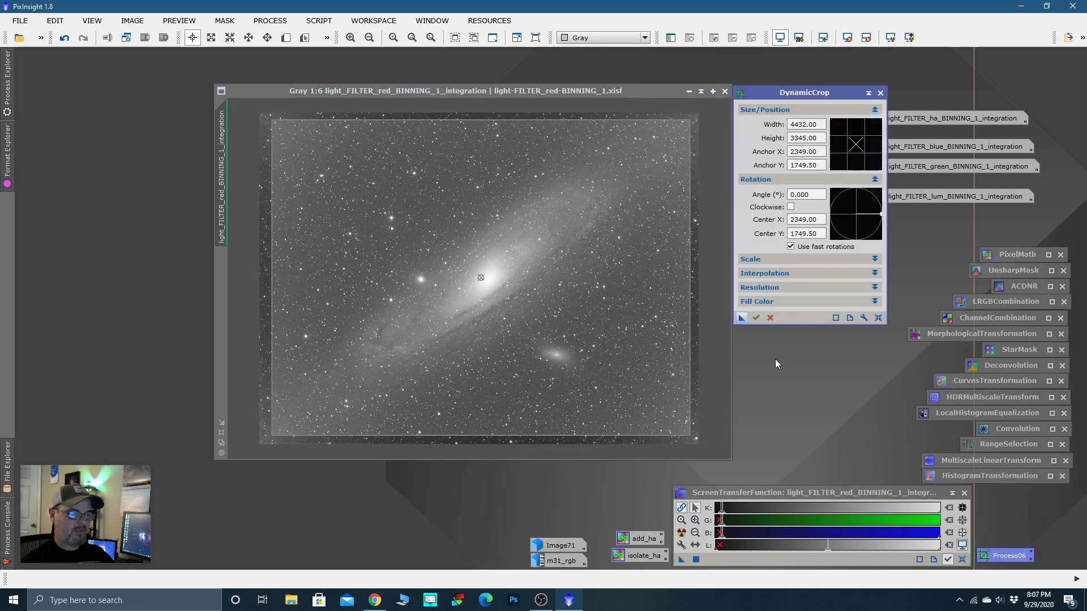
pyautogui.click(757, 318)
pyautogui.click(689, 92)
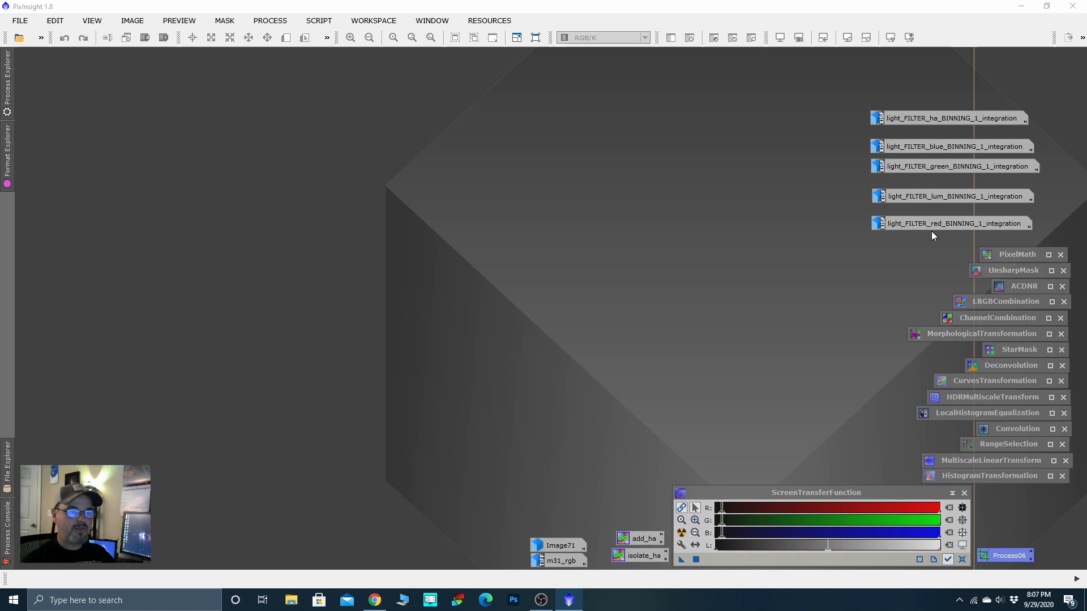
# Step: Rearrange the minimised image icons with lum and ha on top and blue, green and red grouped below them
pyautogui.click(952, 119)
pyautogui.moveTo(943, 195); pyautogui.dragTo(947, 70)
pyautogui.moveTo(951, 107)
pyautogui.mouseDown()
pyautogui.moveTo(964, 93)
pyautogui.moveTo(956, 87)
pyautogui.mouseUp()
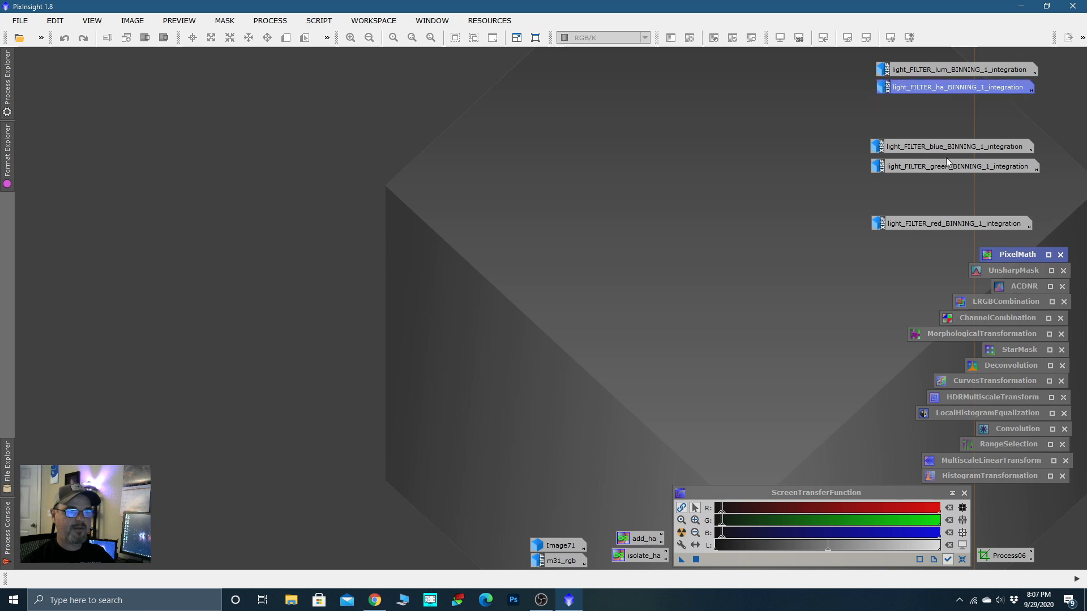
pyautogui.moveTo(953, 148); pyautogui.dragTo(951, 162)
pyautogui.moveTo(945, 227); pyautogui.dragTo(961, 185)
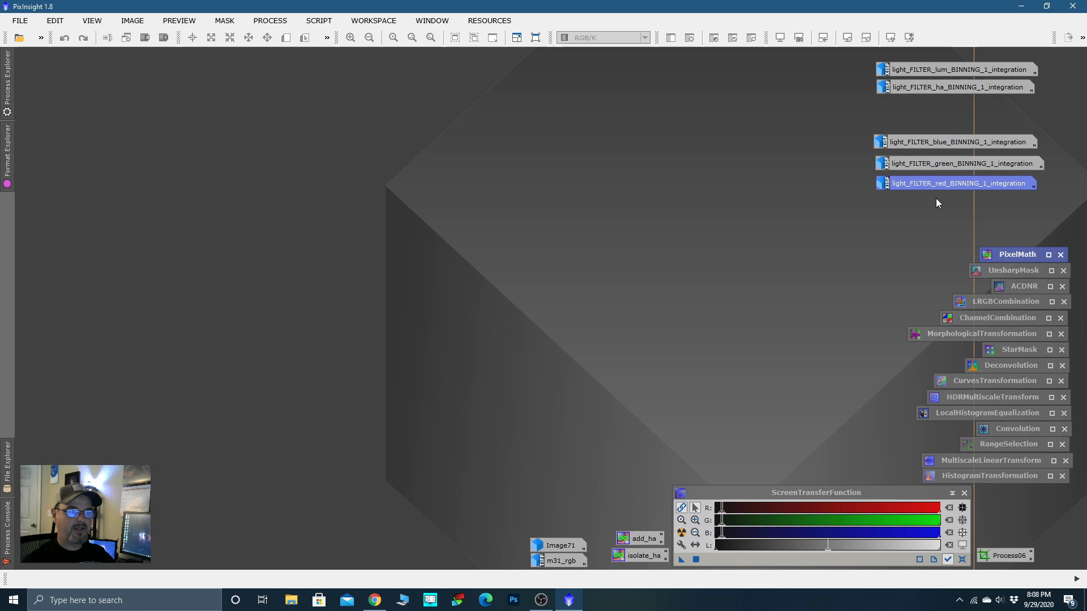
pyautogui.moveTo(956, 87); pyautogui.dragTo(954, 100)
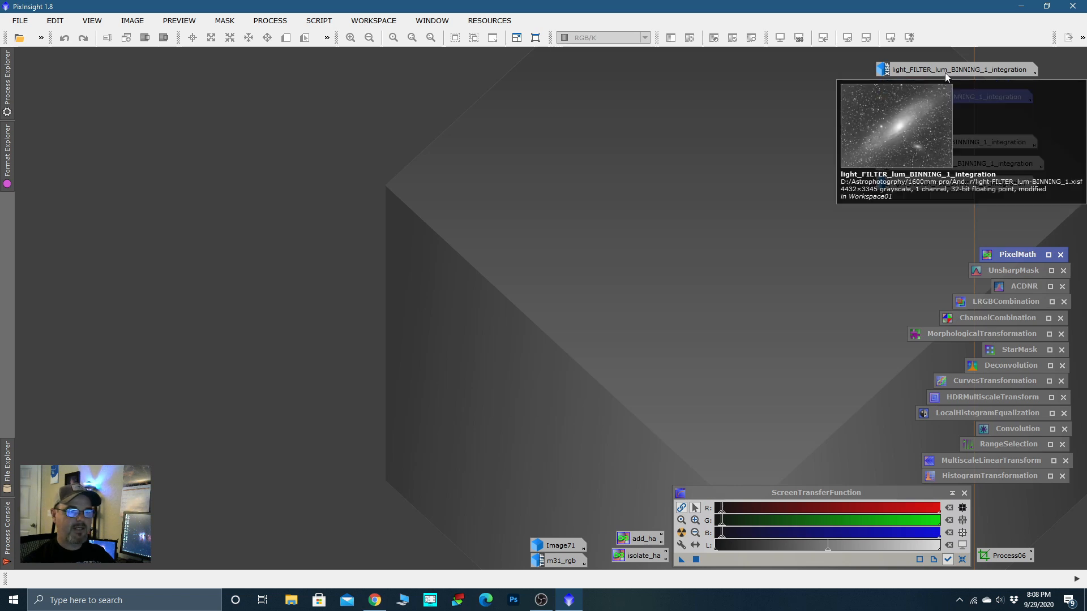
pyautogui.moveTo(1010, 181)
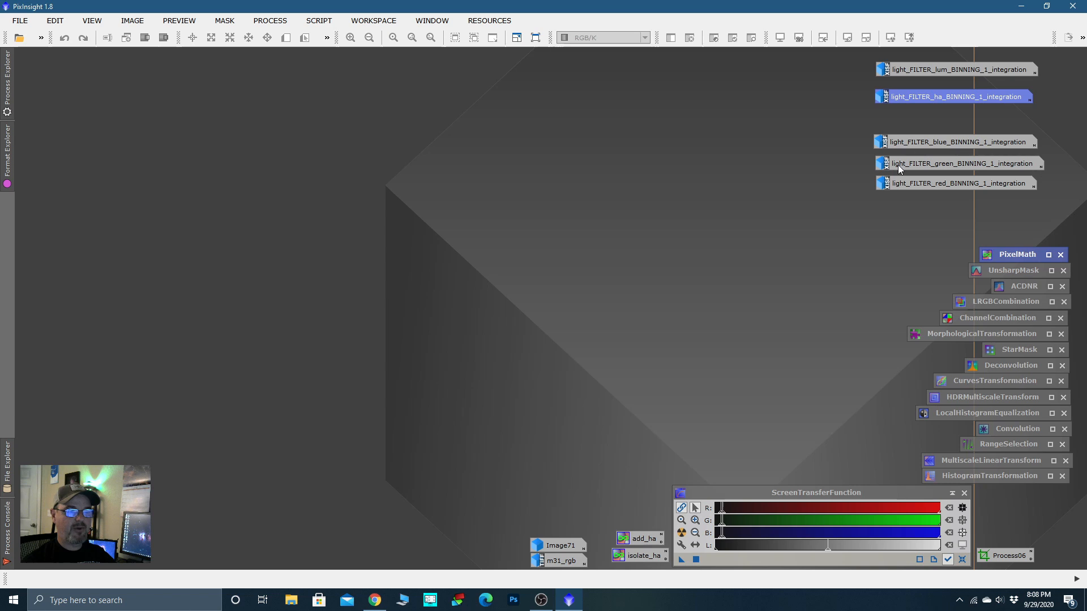
# Step: Restore the lum integration image, move its window toward the workspace's upper-left area and enlarge it
pyautogui.click(957, 70)
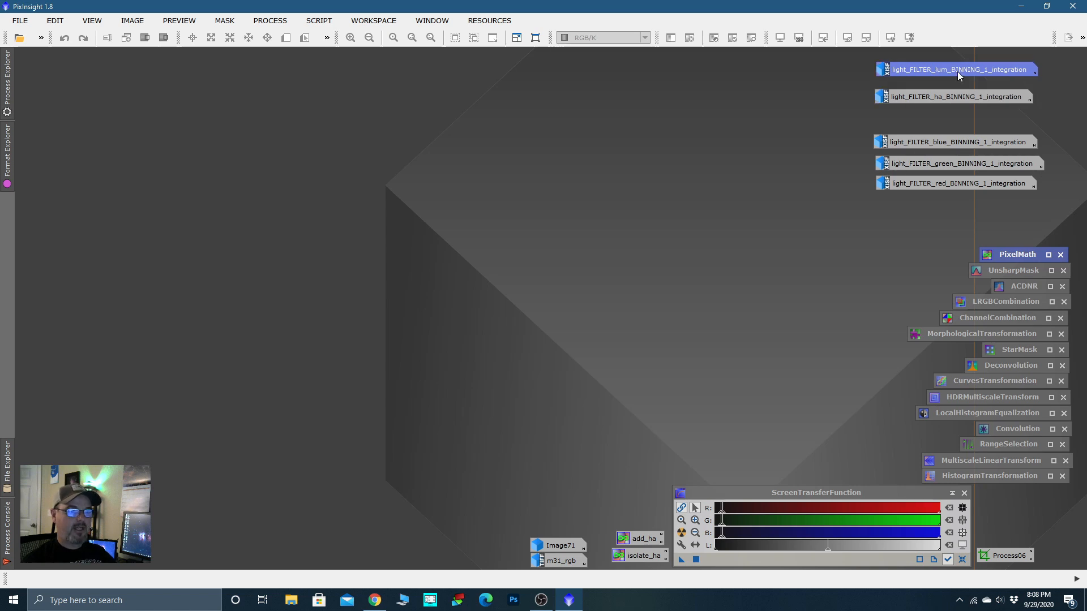
pyautogui.doubleClick(957, 70)
pyautogui.moveTo(619, 94); pyautogui.dragTo(456, 72)
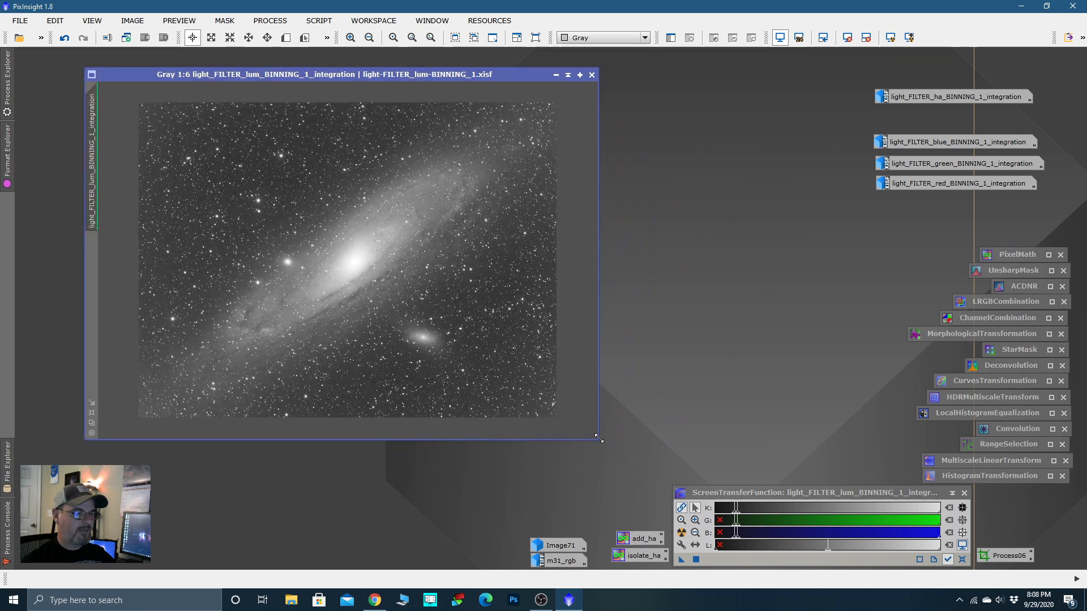
pyautogui.moveTo(598, 438); pyautogui.dragTo(646, 481)
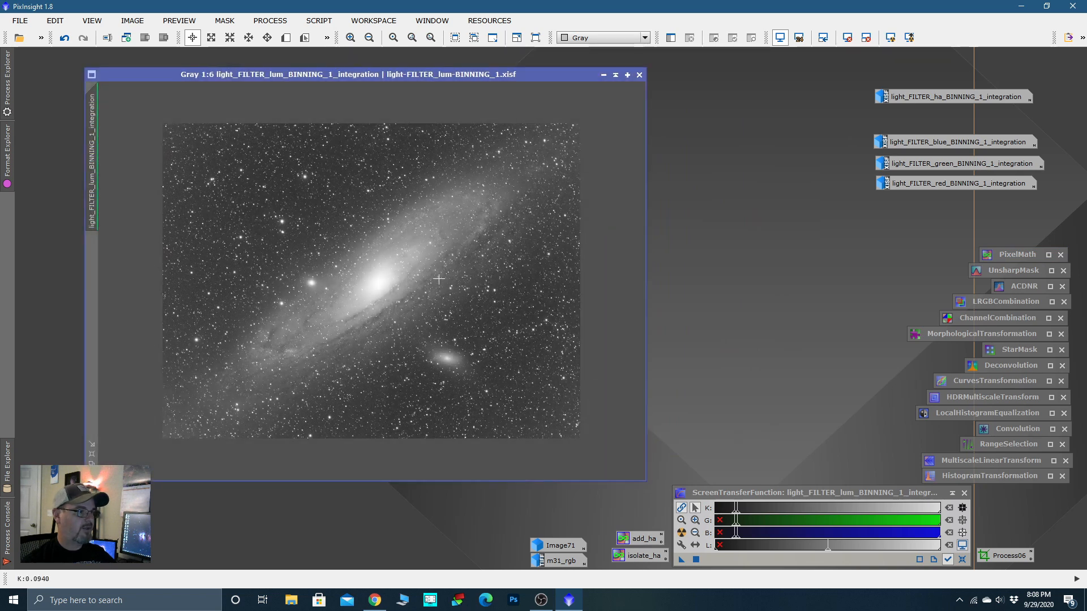
pyautogui.scroll(1, 455, 275)
pyautogui.scroll(-1, 436, 297)
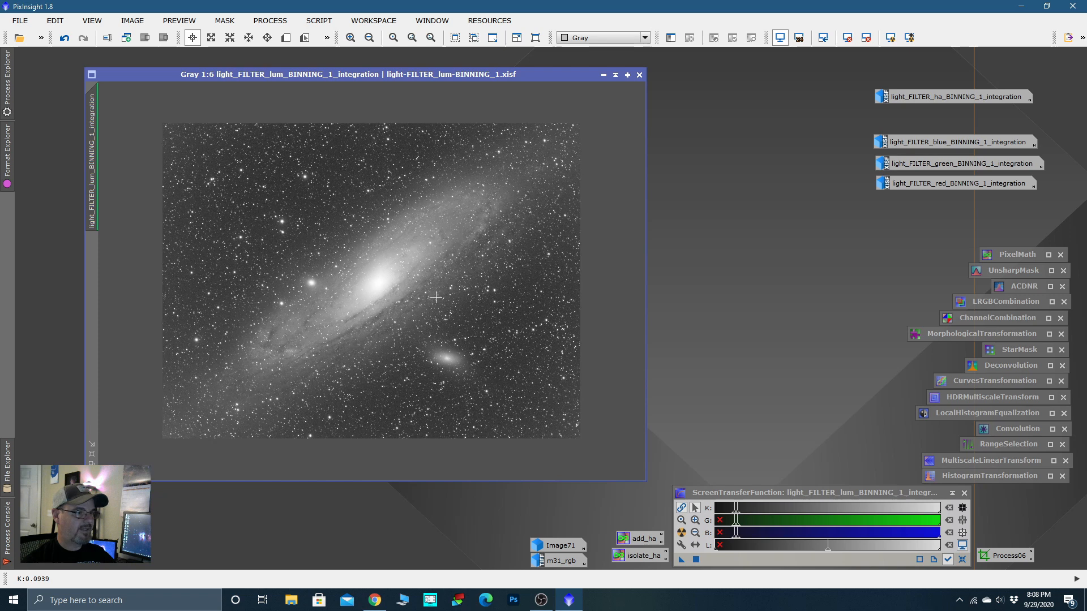
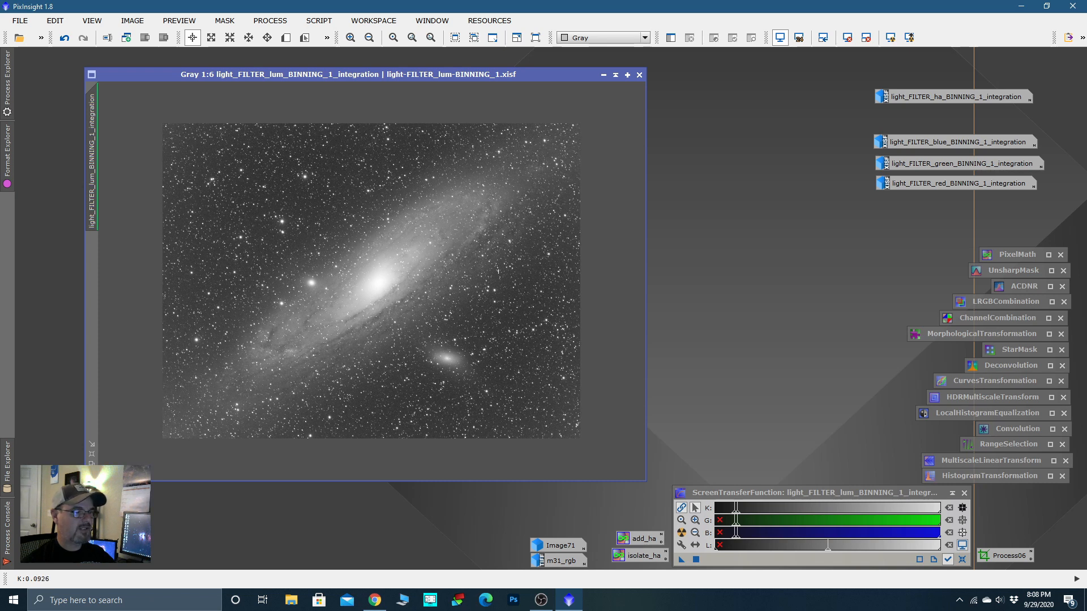
pyautogui.moveTo(430, 74); pyautogui.dragTo(395, 73)
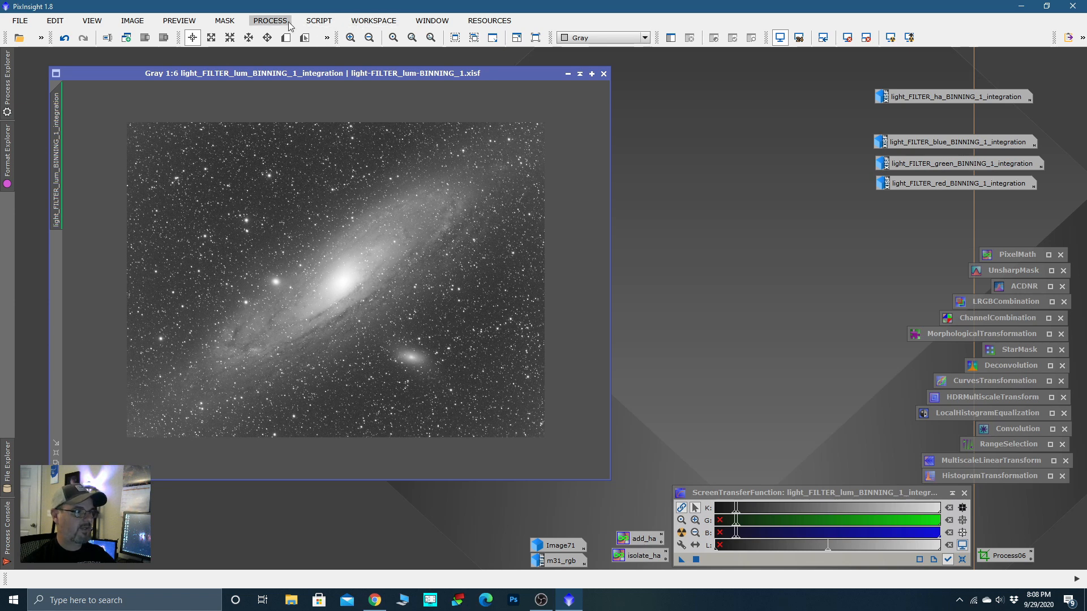
# Step: Open DynamicBackgroundExtraction beside the lum image and start a session on that image with default settings
pyautogui.click(274, 23)
pyautogui.moveTo(385, 48)
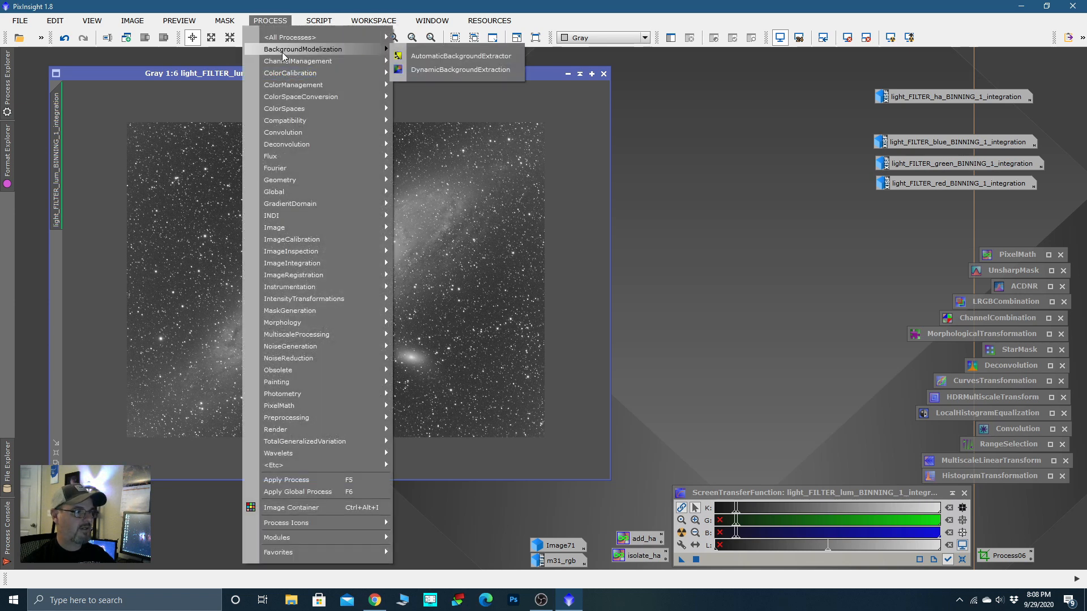
pyautogui.click(440, 70)
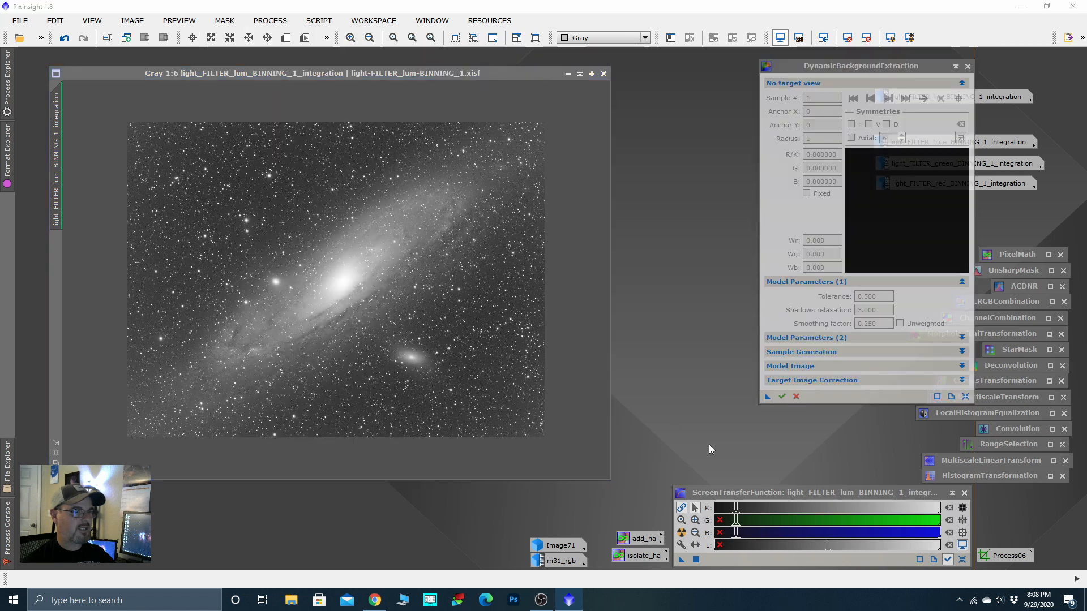
pyautogui.moveTo(894, 62); pyautogui.dragTo(871, 79)
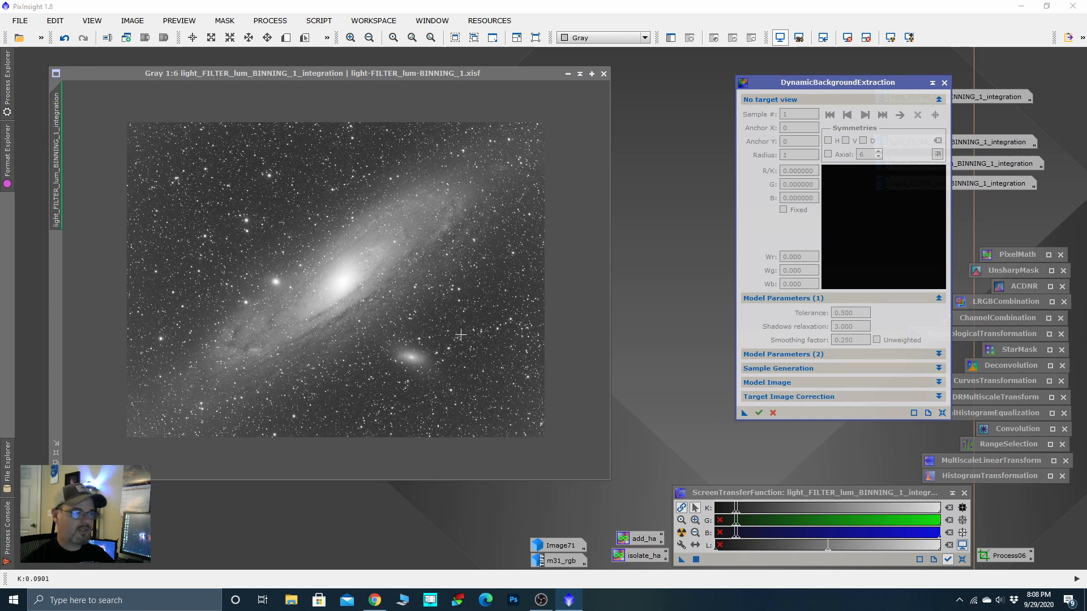
pyautogui.scroll(1, 587, 369)
pyautogui.scroll(-1, 458, 339)
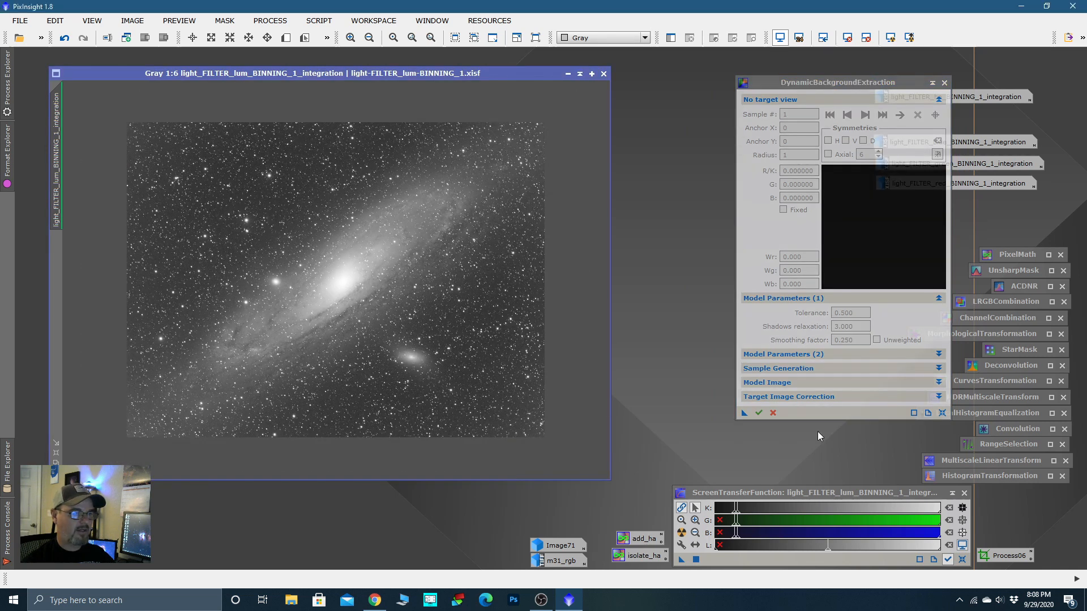
pyautogui.click(943, 415)
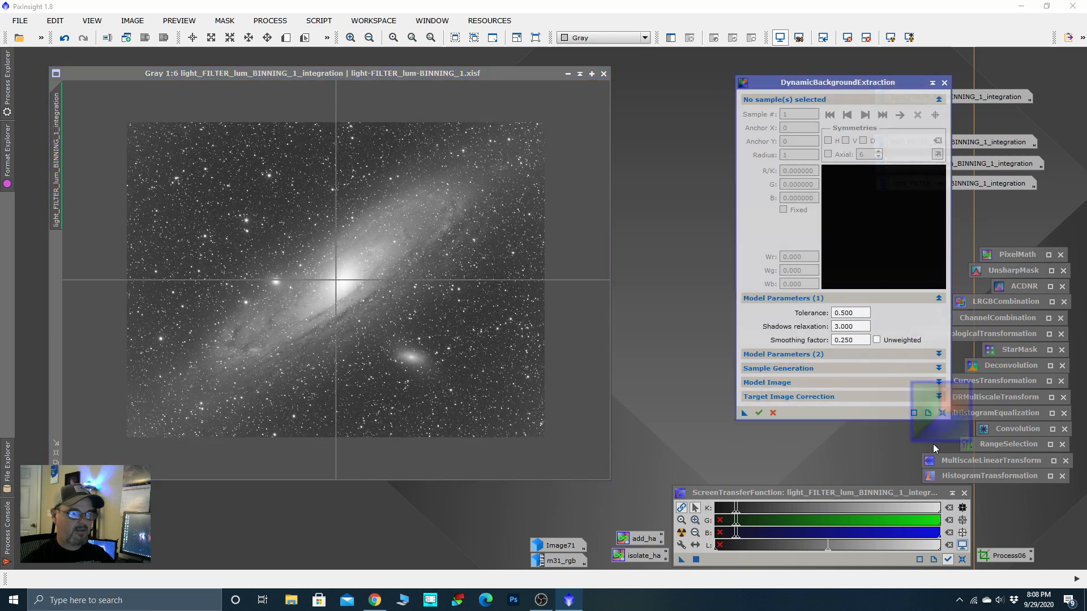
# Step: Expand the sample generation settings and set the minimum sample weight to 0.50
pyautogui.click(939, 368)
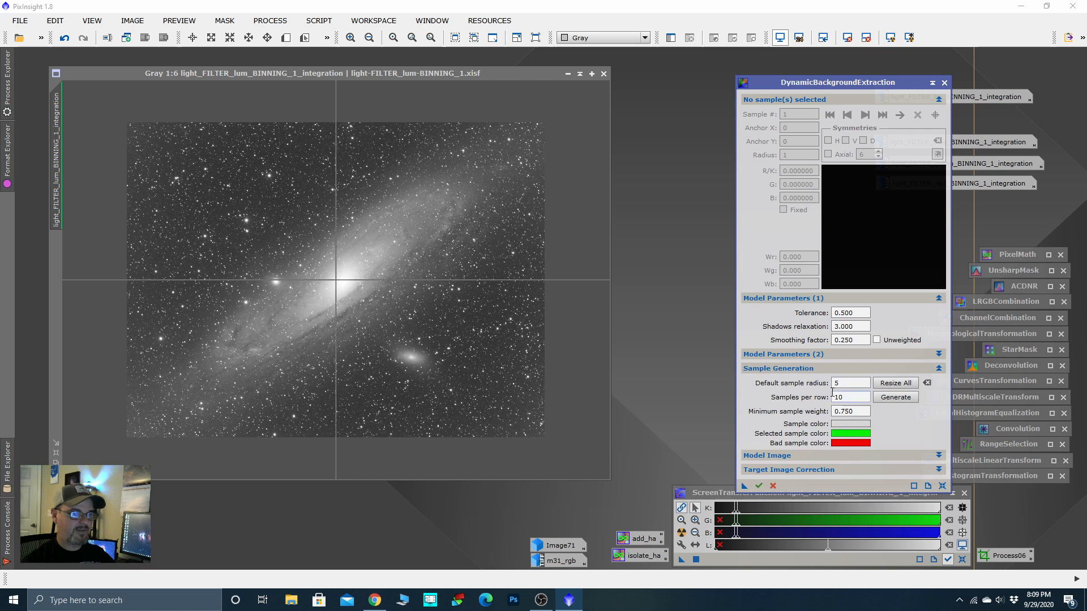
pyautogui.click(851, 412)
pyautogui.press('BackSpace')
pyautogui.press('BackSpace')
pyautogui.press('BackSpace')
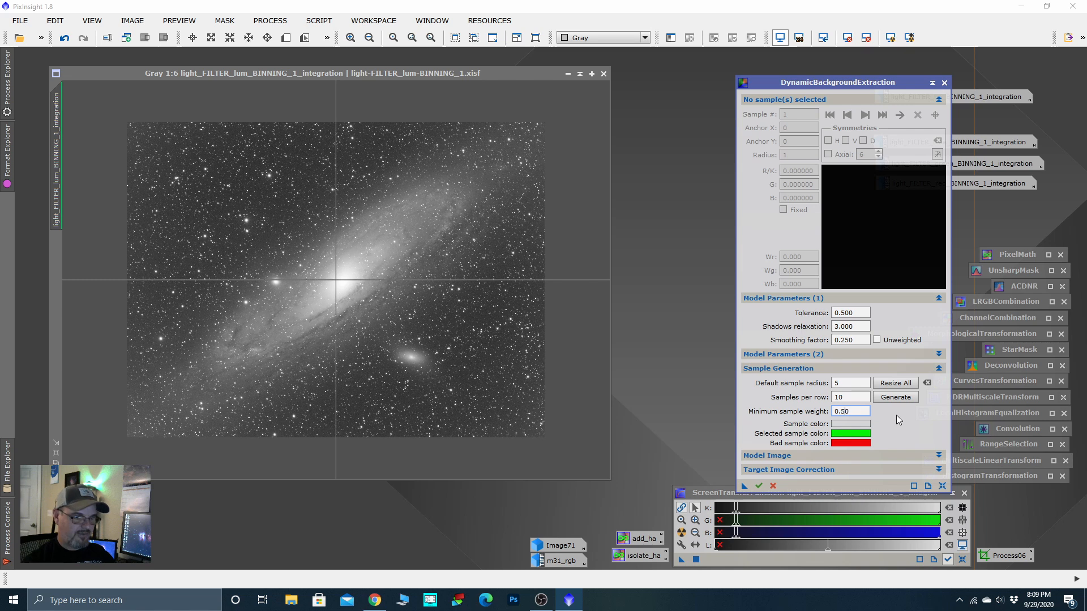
# Step: Set the minimum sample weight to 0.500, the tolerance to 0.800 and the default sample radius to 15
pyautogui.write('5')
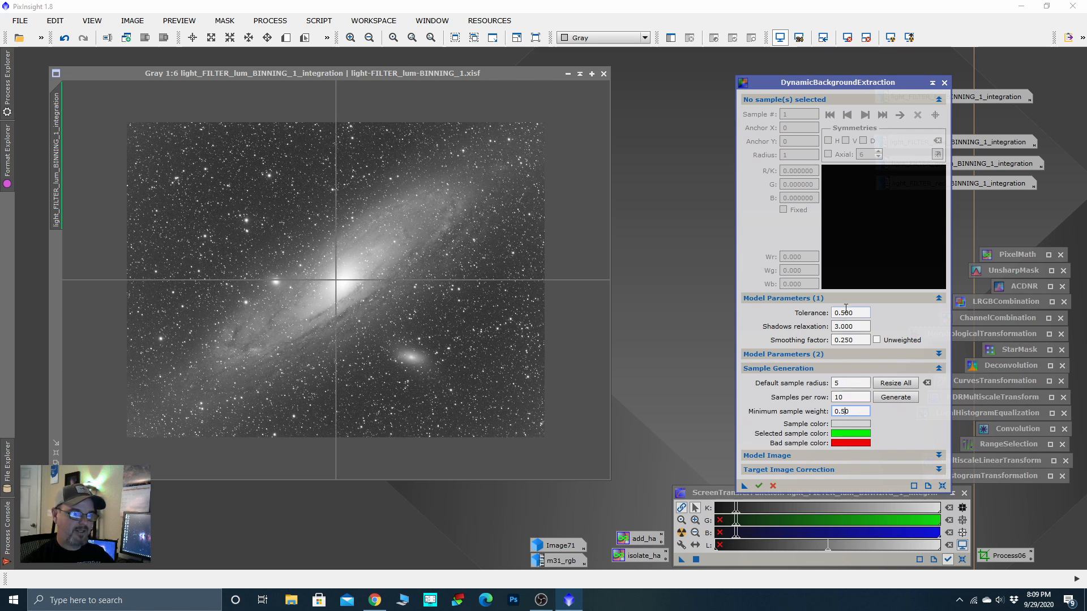
pyautogui.click(844, 313)
pyautogui.write('8')
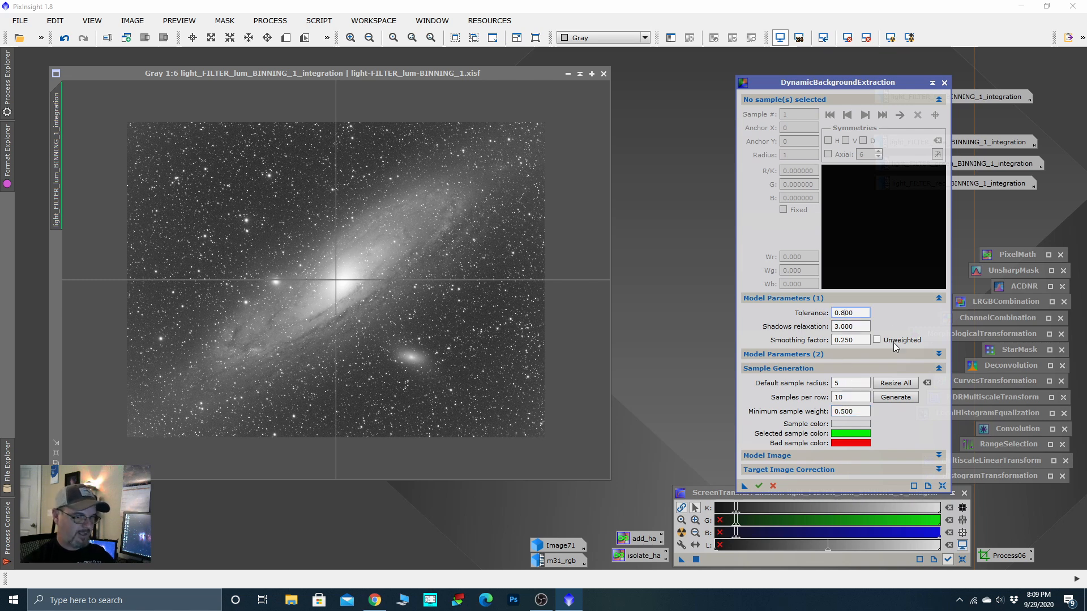
pyautogui.click(855, 386)
pyautogui.click(854, 386)
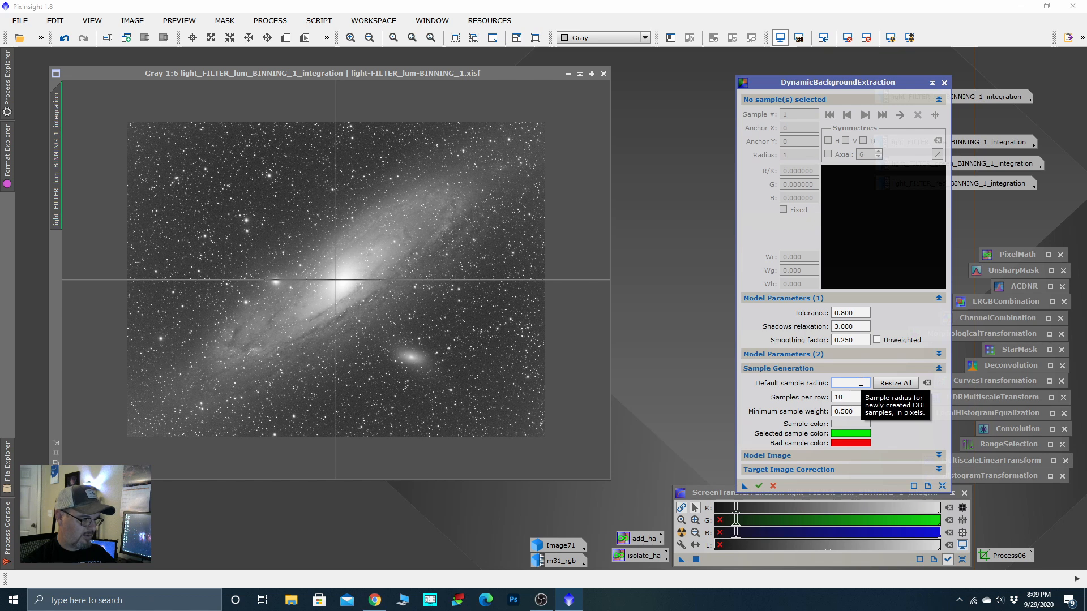
# Step: Change the sample color to yellow by setting blue to 0, and generate the background samples
pyautogui.click(850, 424)
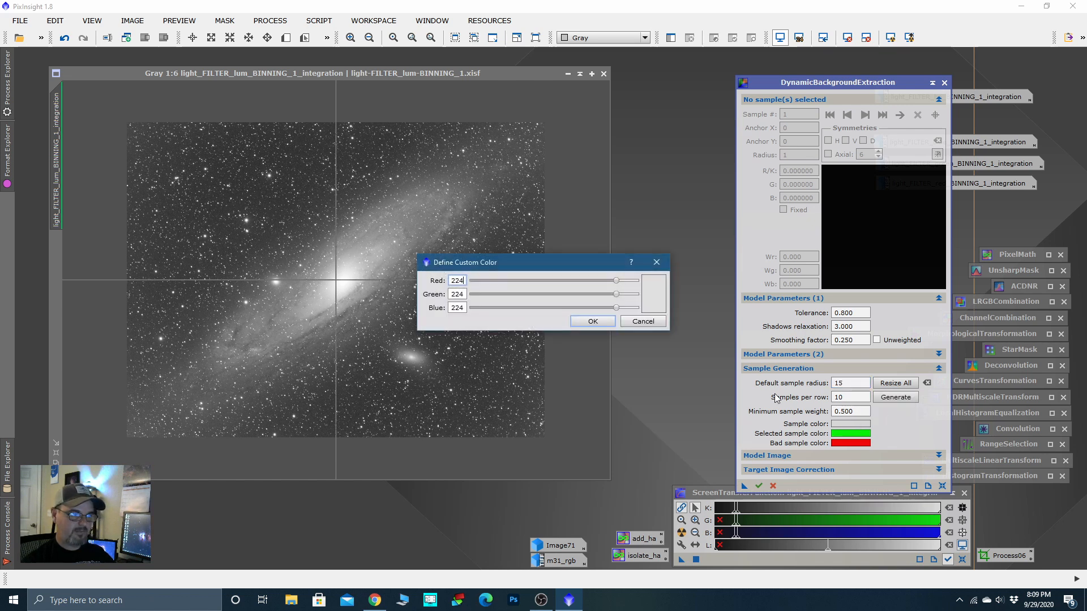
pyautogui.moveTo(615, 309); pyautogui.dragTo(468, 308)
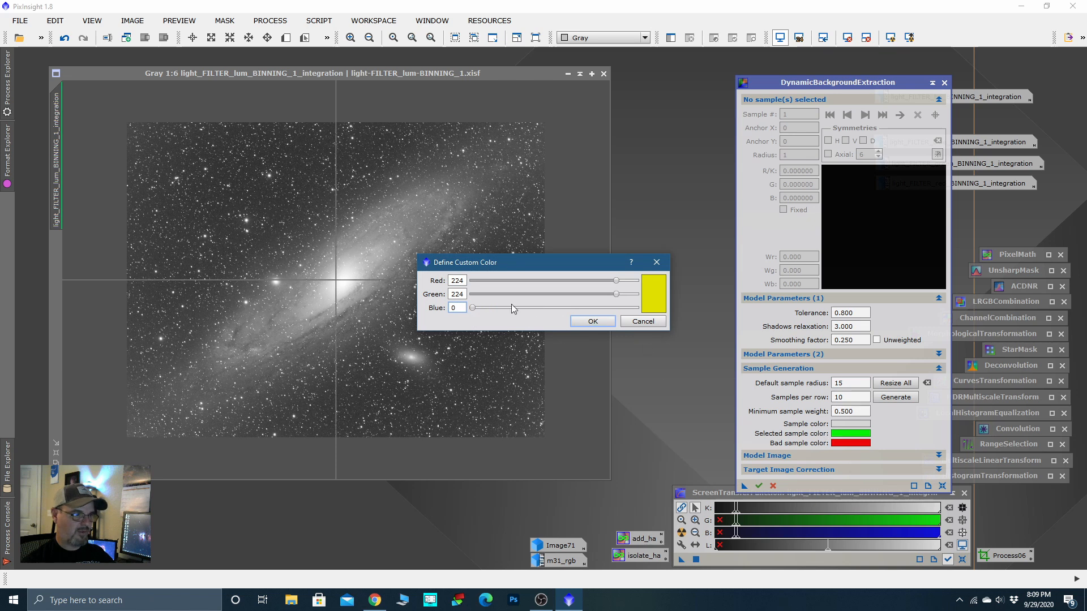
pyautogui.press('Return')
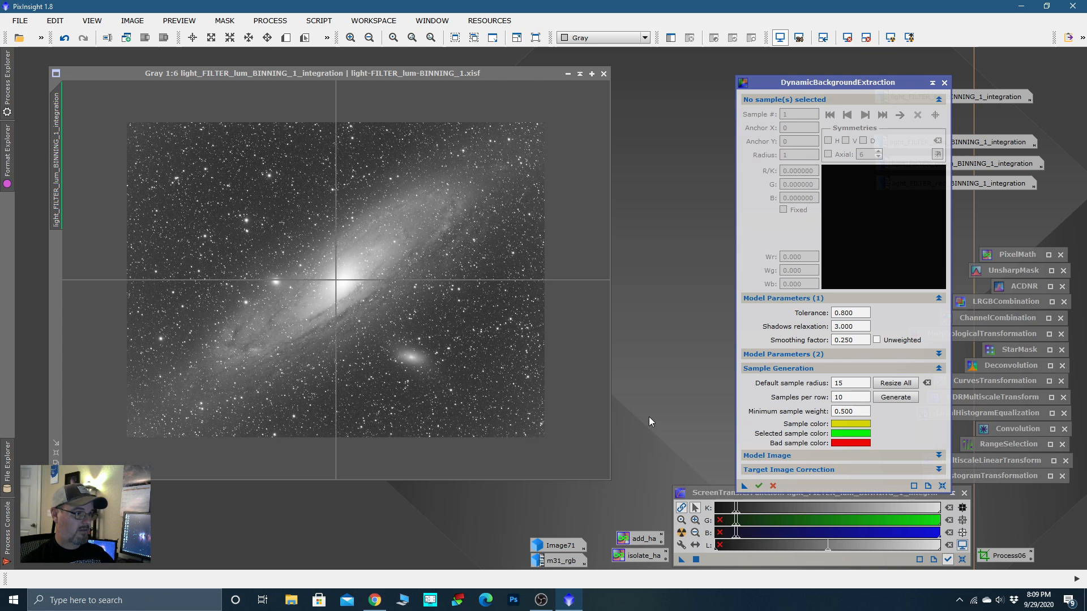
pyautogui.click(907, 398)
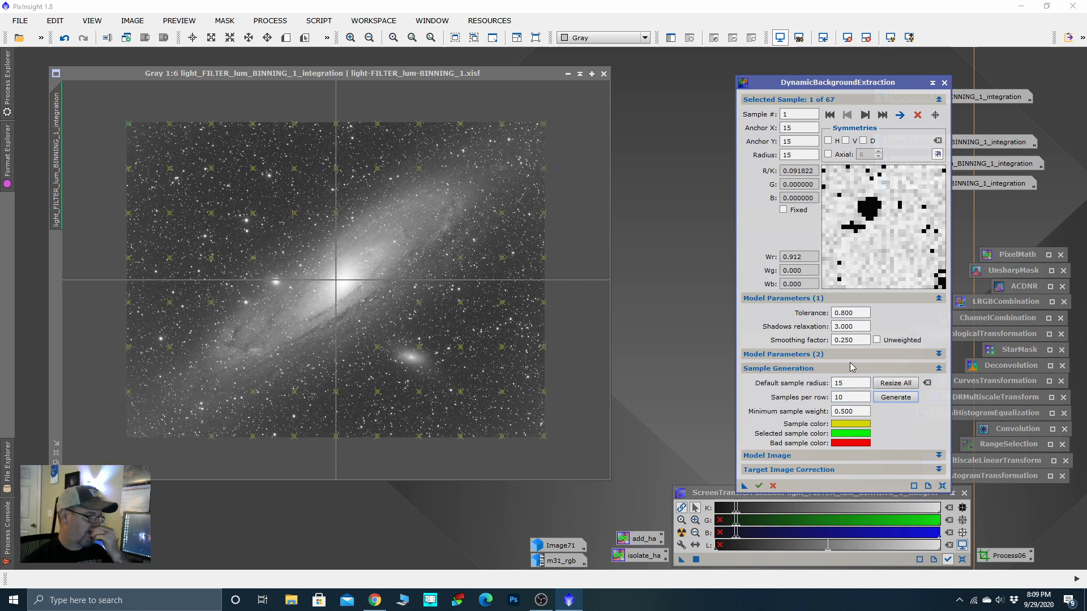
# Step: Raise the model tolerance to 1.800 and regenerate the background samples
pyautogui.click(837, 312)
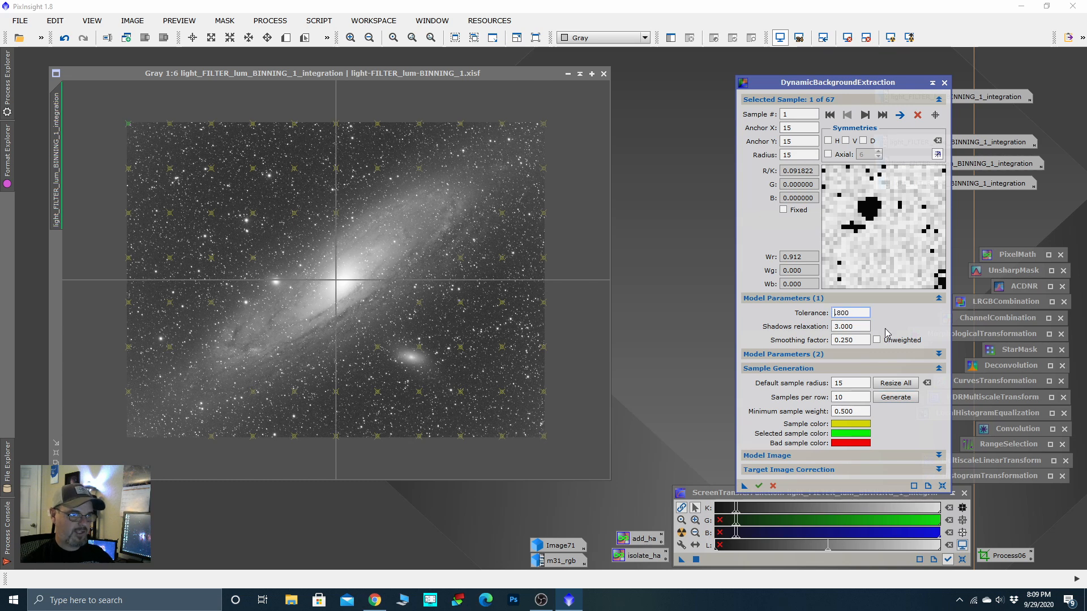
pyautogui.click(712, 365)
pyautogui.click(911, 399)
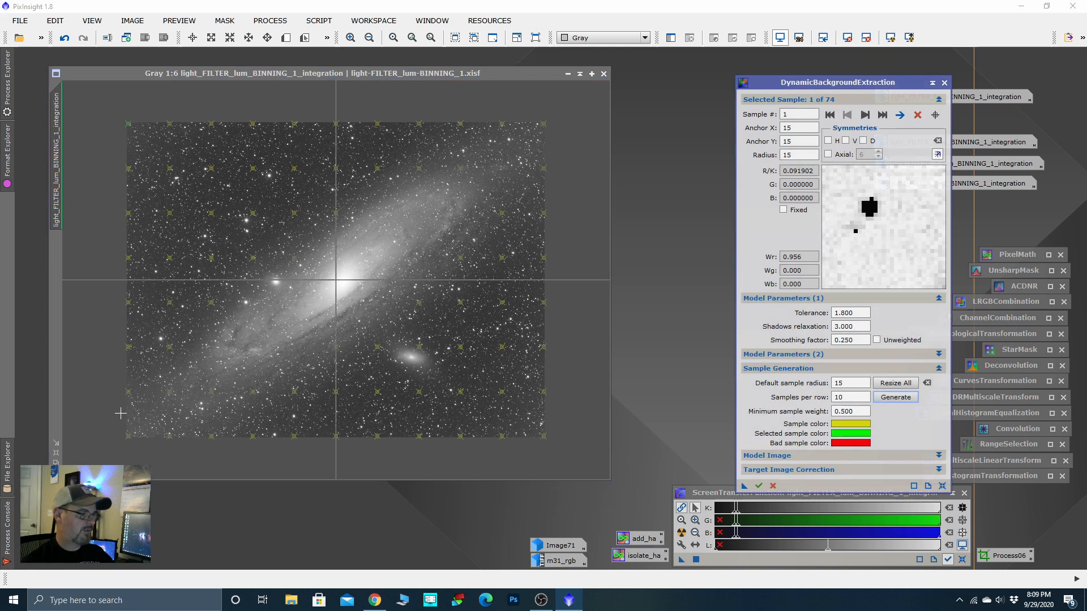
# Step: Check the sample coverage around the galaxy, set the samples per row to 8 and regenerate the samples
pyautogui.scroll(2, 141, 437)
pyautogui.moveTo(144, 439); pyautogui.dragTo(179, 411)
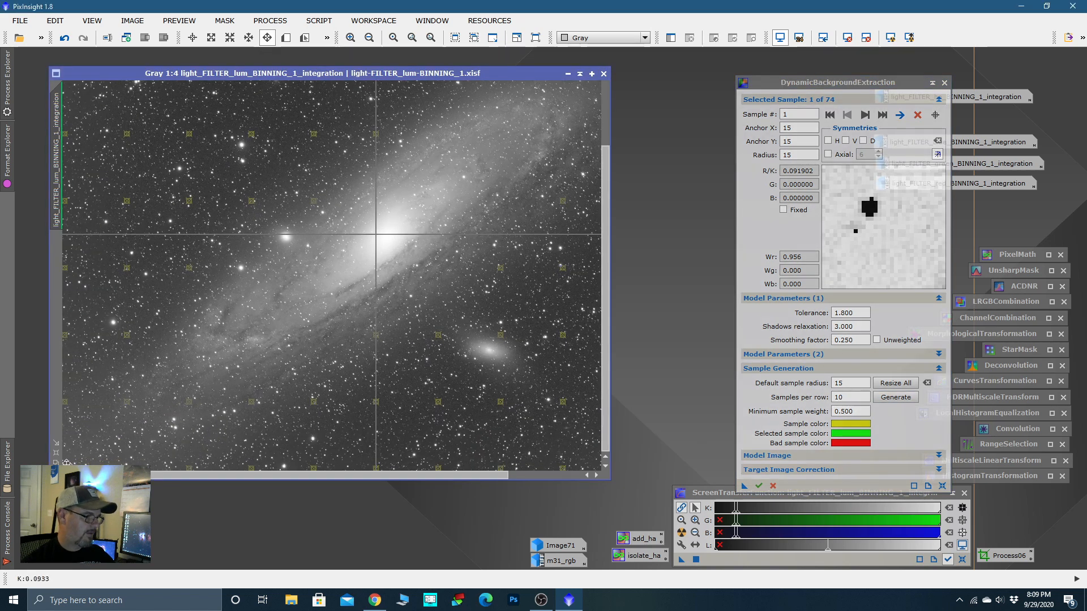
pyautogui.scroll(-2, 289, 397)
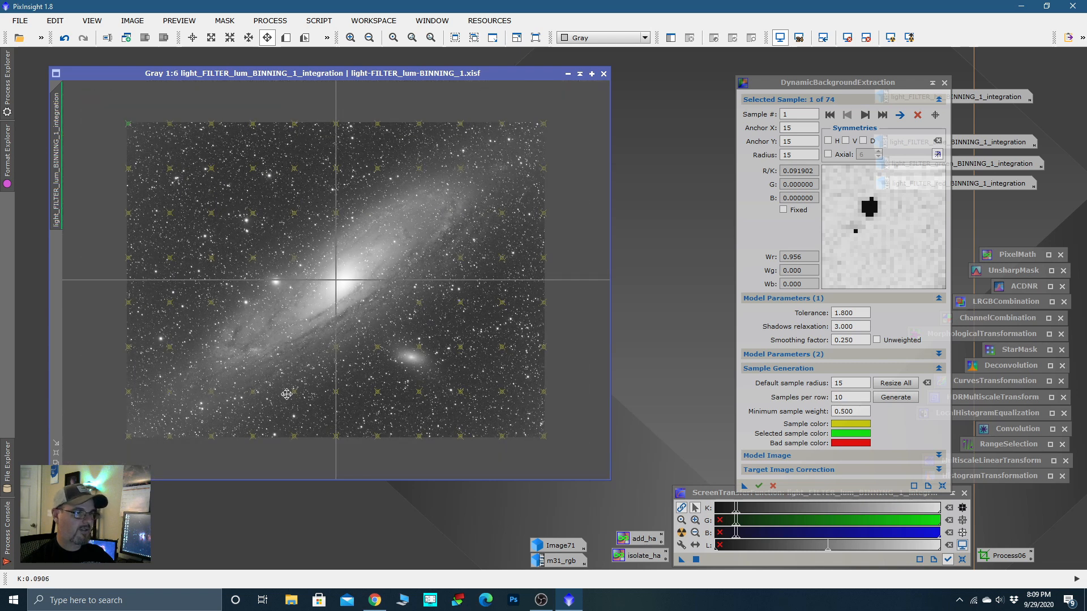
pyautogui.press('space')
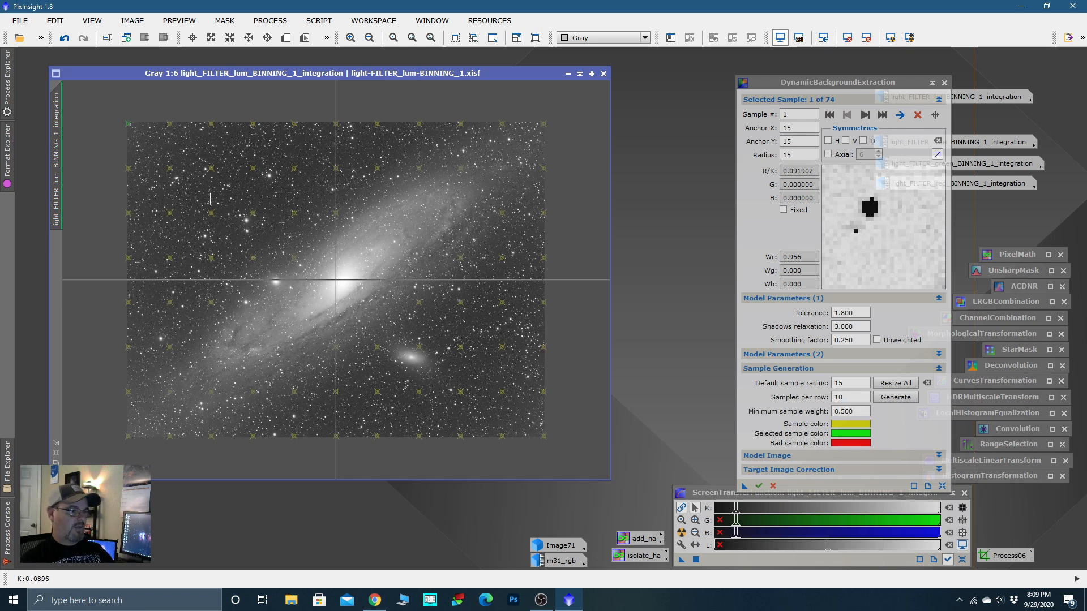
pyautogui.scroll(2, 257, 202)
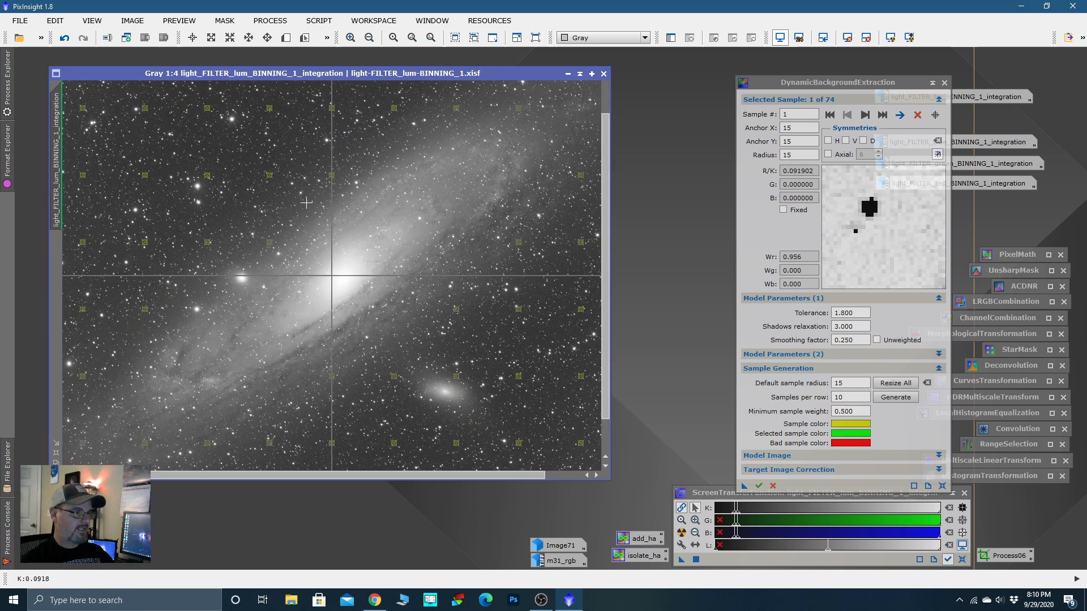
pyautogui.scroll(-2, 340, 212)
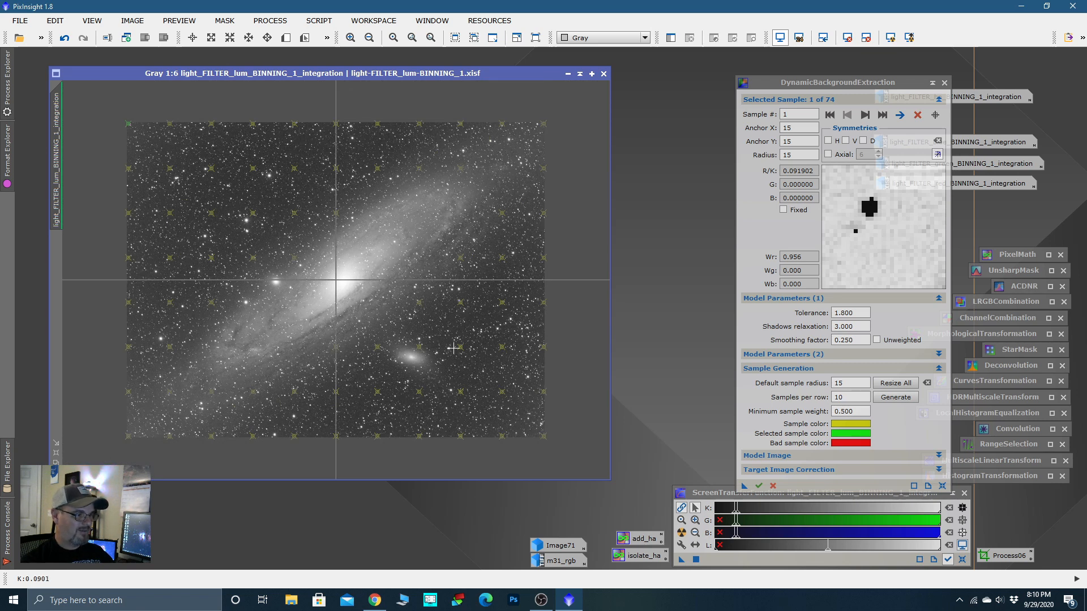
pyautogui.click(849, 396)
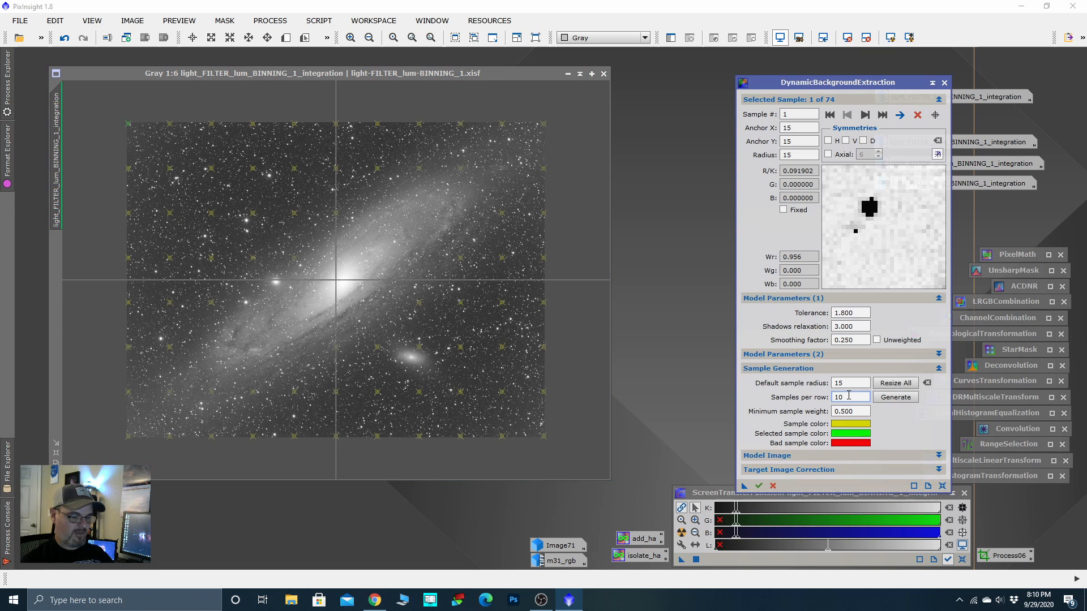
pyautogui.press('BackSpace')
pyautogui.press('BackSpace')
pyautogui.write('8')
pyautogui.click(896, 397)
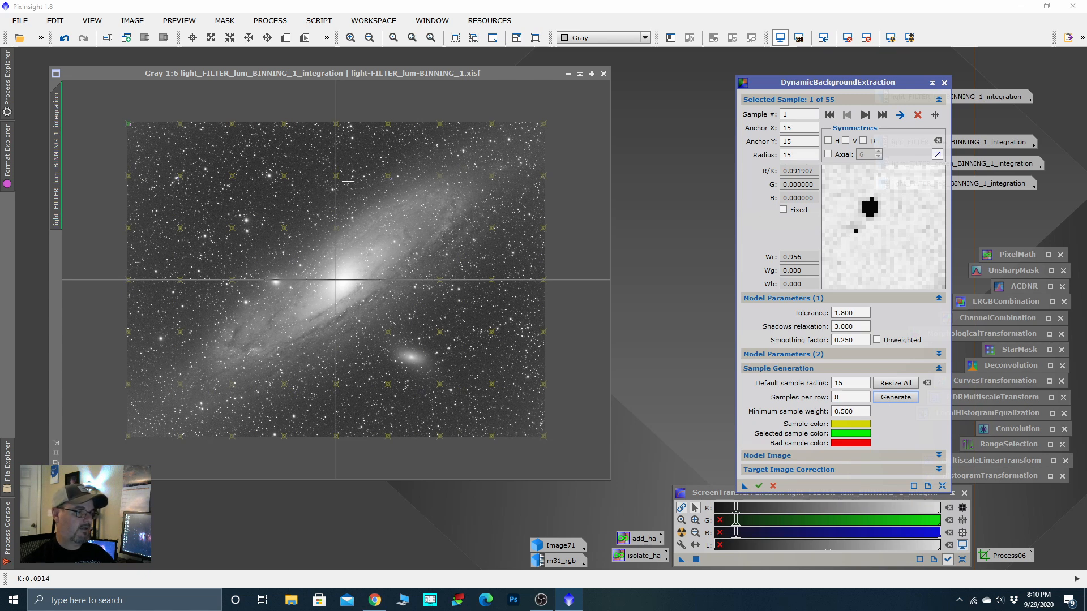
# Step: Move the faint sample above the galaxy core away from the glow onto dark sky, at about anchor 2126, 814
pyautogui.scroll(3, 347, 181)
pyautogui.scroll(2, 342, 196)
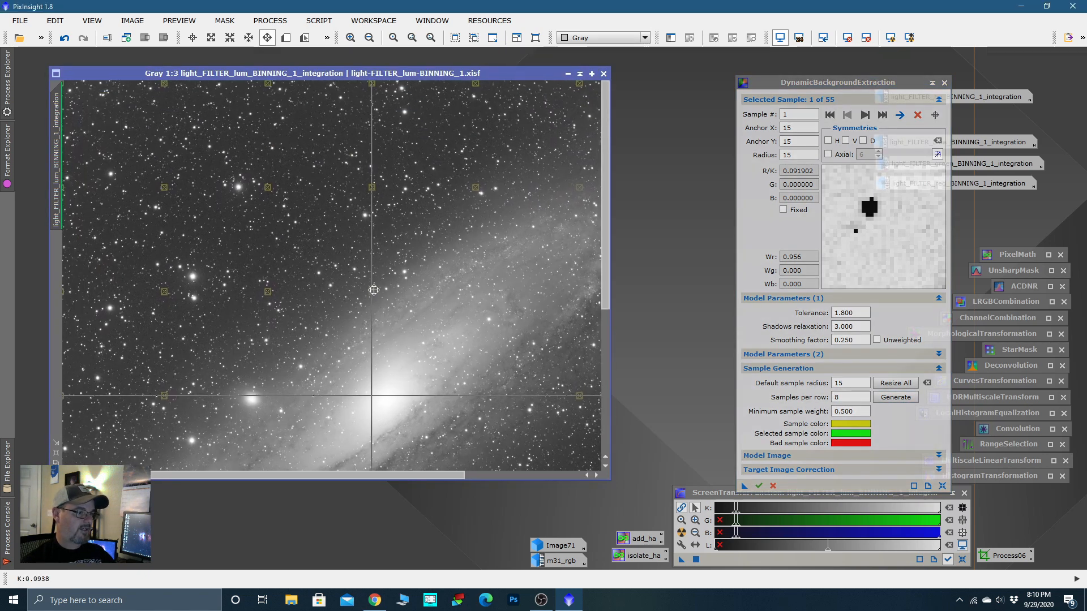
pyautogui.moveTo(342, 196); pyautogui.dragTo(431, 379)
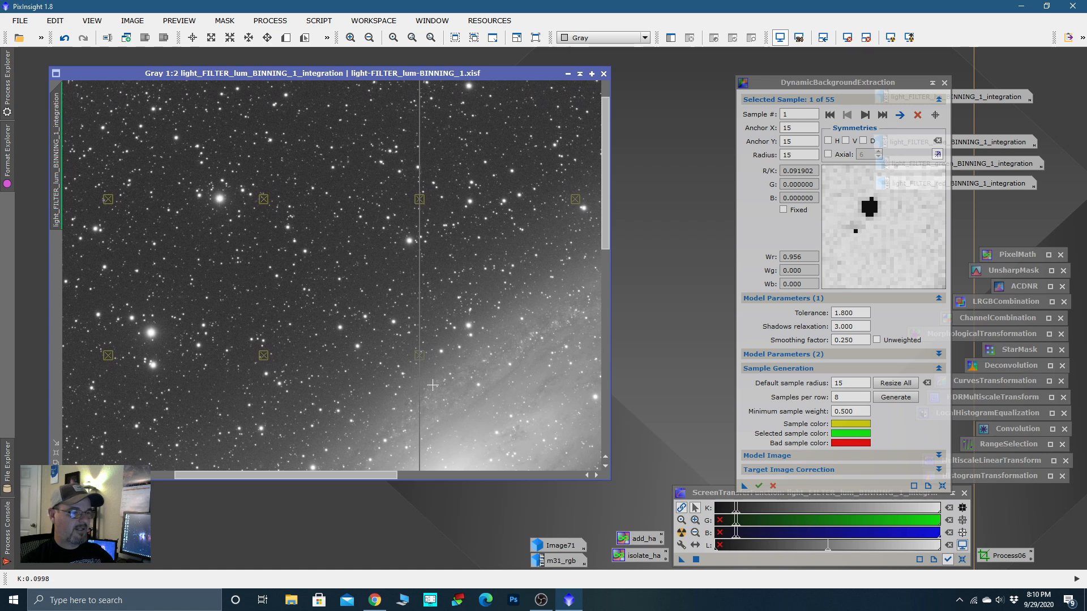
pyautogui.scroll(-3, 363, 256)
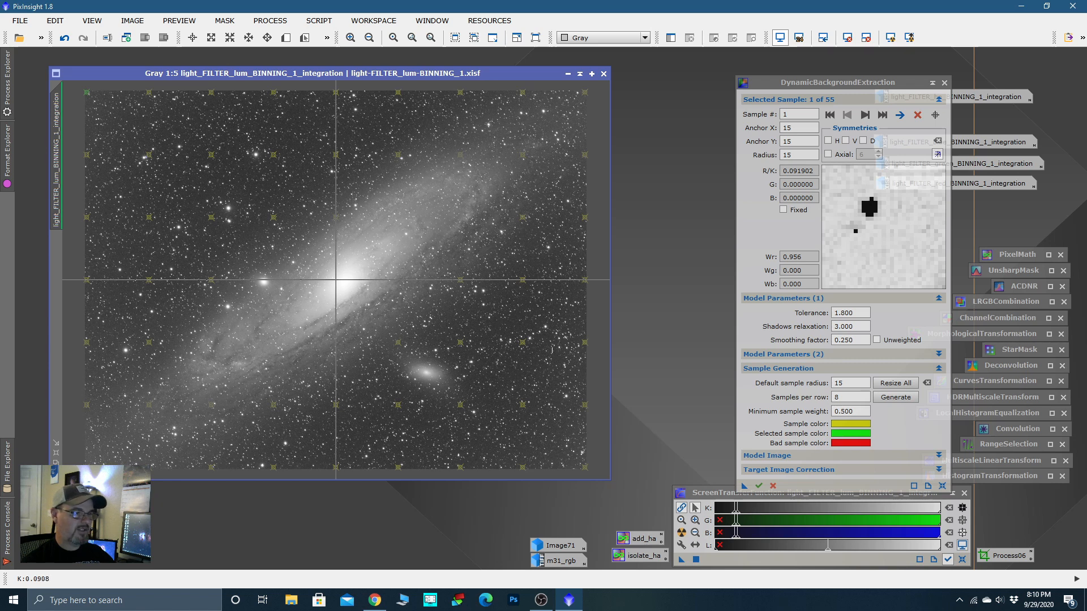
pyautogui.scroll(4, 212, 250)
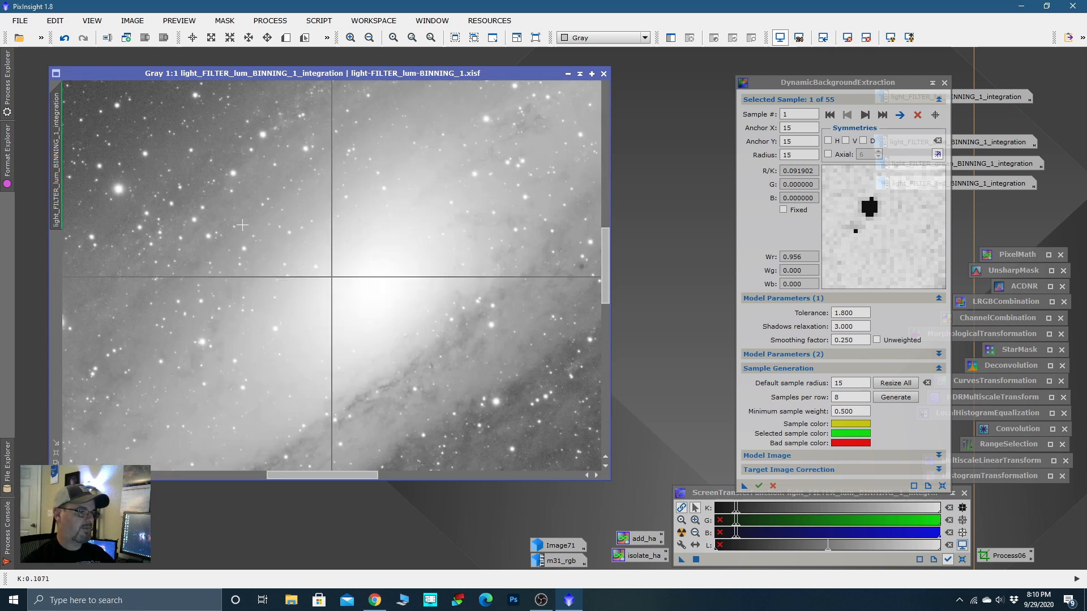
pyautogui.scroll(-2, 310, 235)
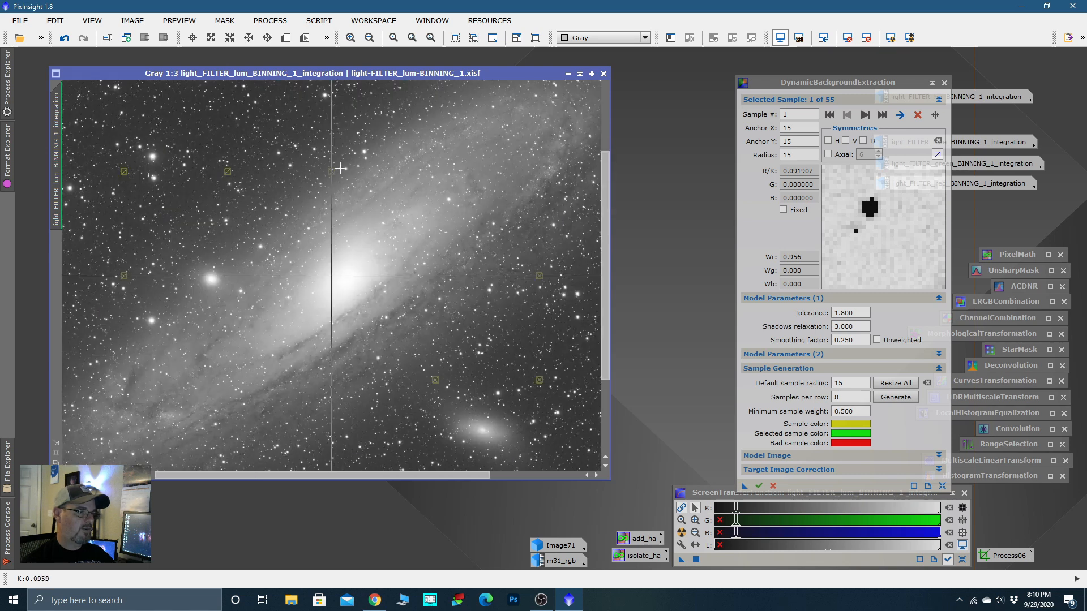
pyautogui.moveTo(341, 182); pyautogui.dragTo(413, 298)
pyautogui.scroll(2, 410, 286)
pyautogui.scroll(-1, 414, 292)
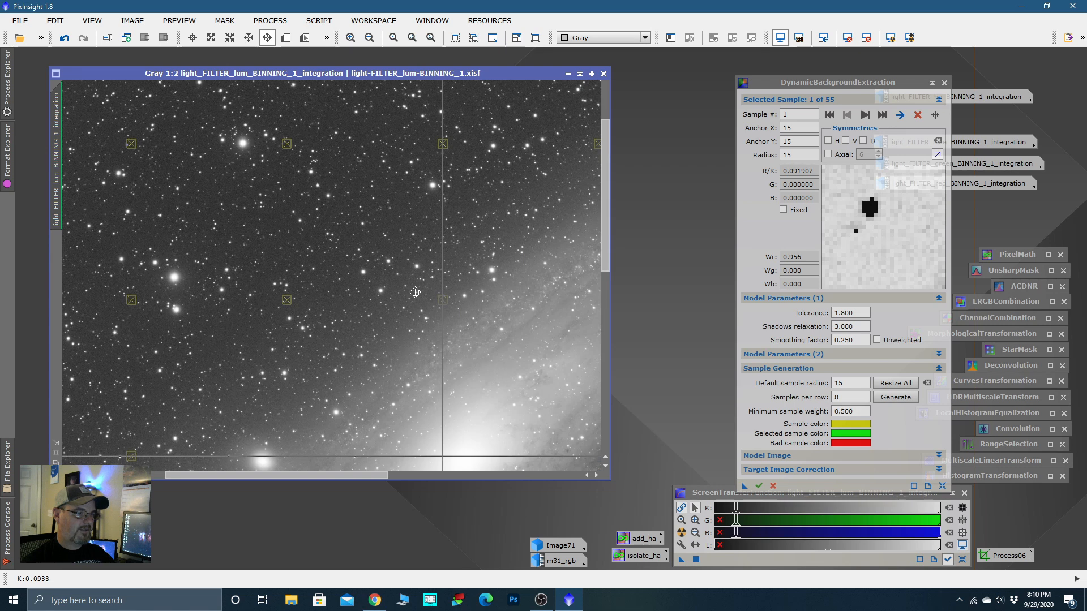
pyautogui.click(416, 226)
pyautogui.moveTo(415, 224); pyautogui.dragTo(418, 214)
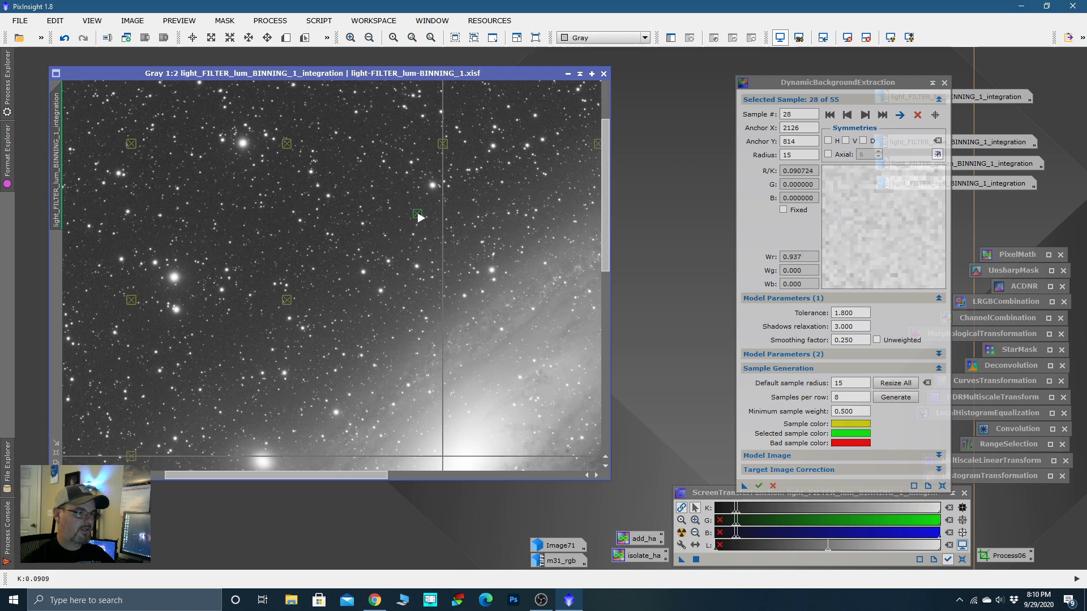
# Step: Nudge the five samples in the dark sky above and left of the galaxy onto star-free background
pyautogui.moveTo(287, 301); pyautogui.dragTo(274, 301)
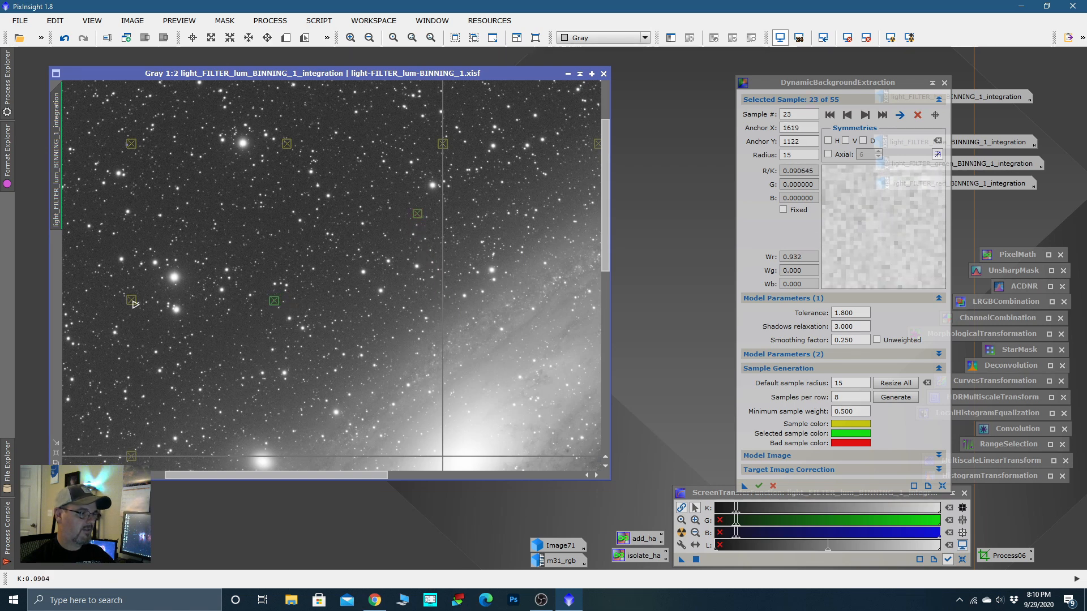
pyautogui.moveTo(132, 301); pyautogui.dragTo(123, 312)
pyautogui.moveTo(133, 145); pyautogui.dragTo(136, 139)
pyautogui.moveTo(287, 144); pyautogui.dragTo(294, 138)
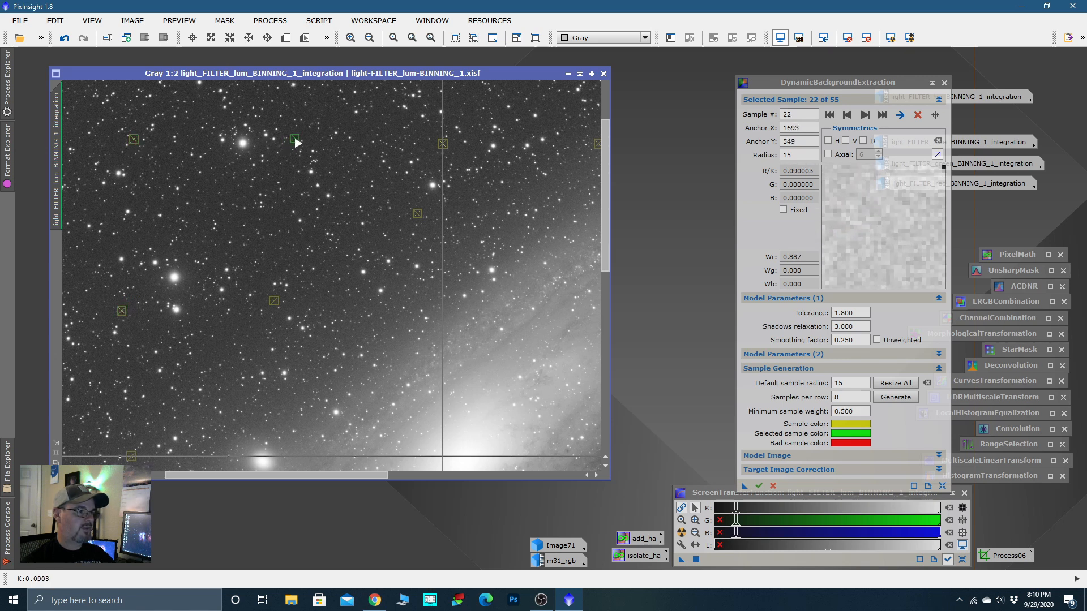
pyautogui.moveTo(444, 146); pyautogui.dragTo(435, 145)
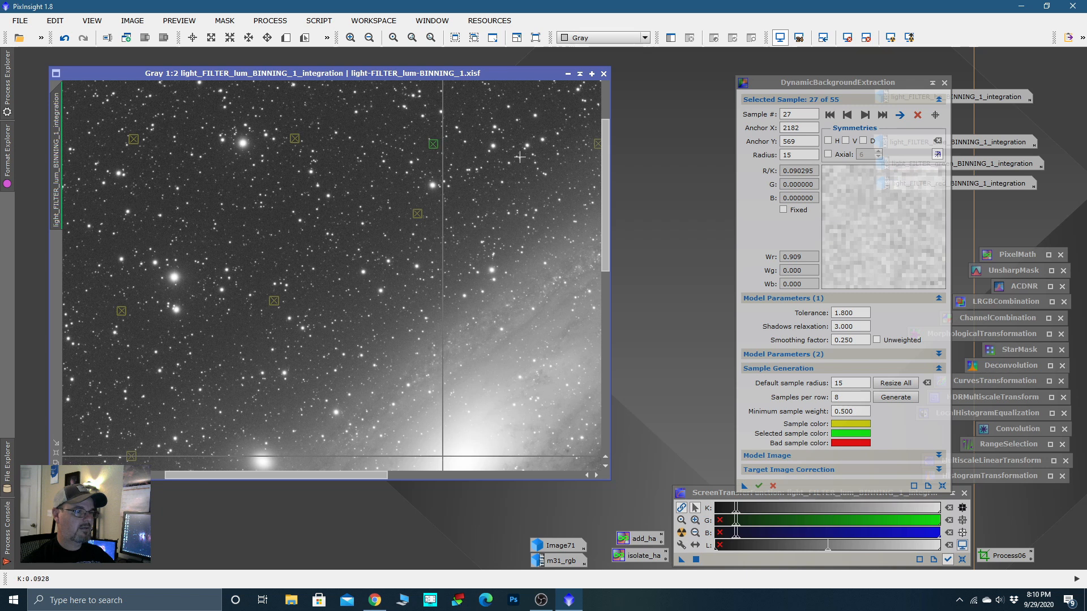
# Step: Move the two samples along the galaxy's upper edge out to darker sky, at about anchors 2606, 467 and 3050, 253
pyautogui.moveTo(542, 160); pyautogui.dragTo(365, 198)
pyautogui.moveTo(561, 232); pyautogui.dragTo(433, 246)
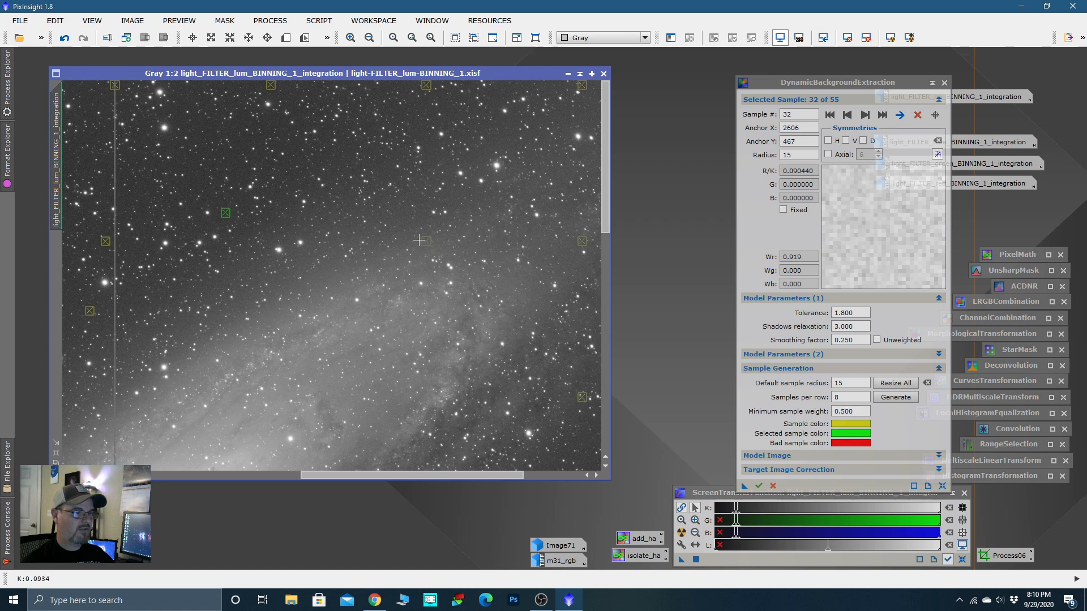
pyautogui.moveTo(429, 244); pyautogui.dragTo(357, 156)
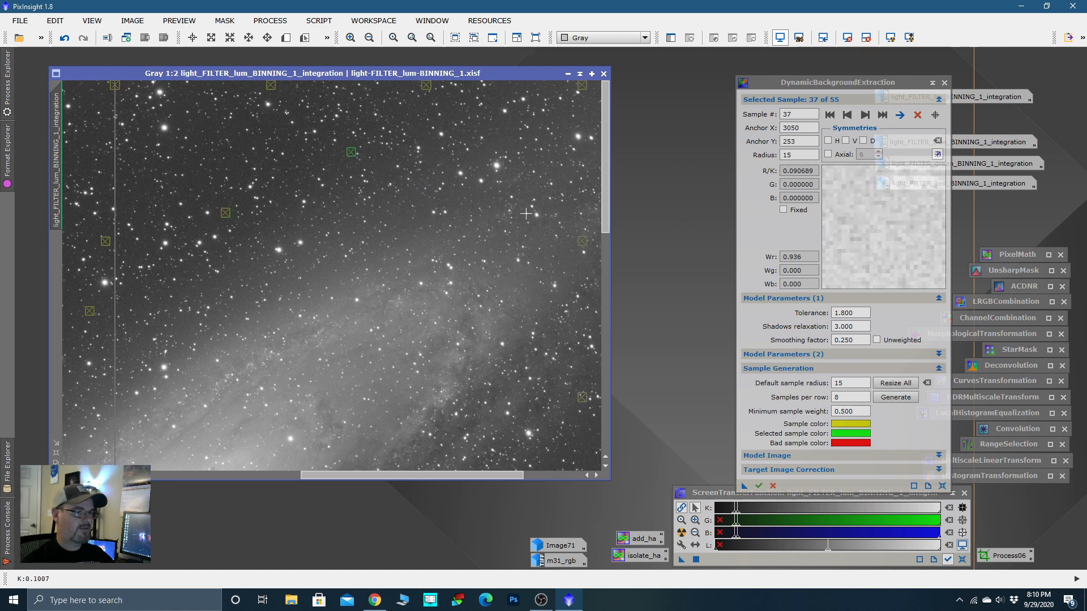
# Step: Delete the sample at anchor 3866, 567 near the galaxy's faint upper-right end
pyautogui.moveTo(552, 264); pyautogui.dragTo(411, 264)
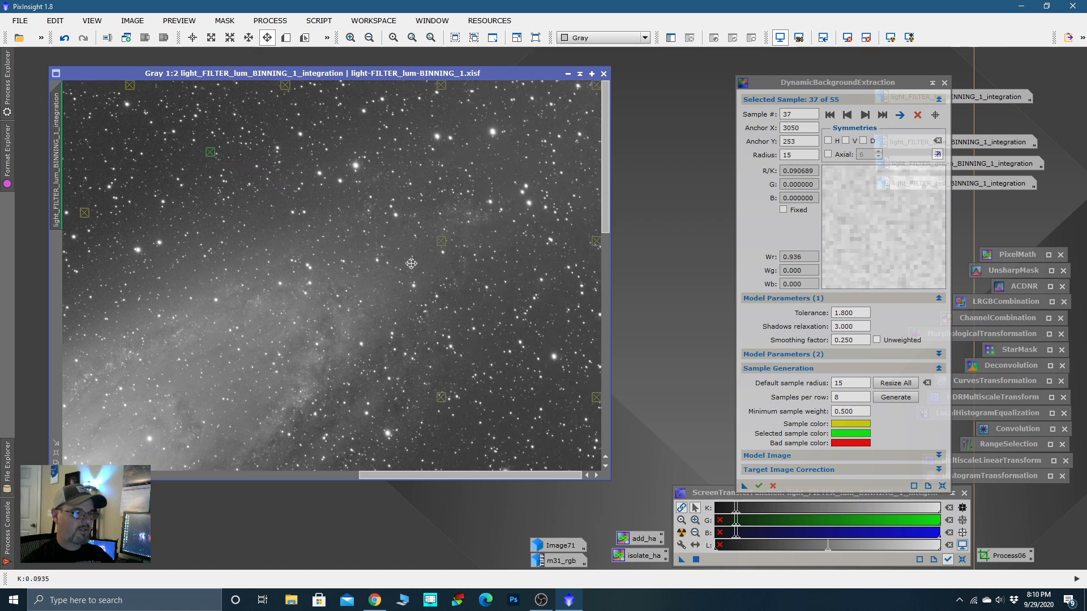
pyautogui.click(444, 243)
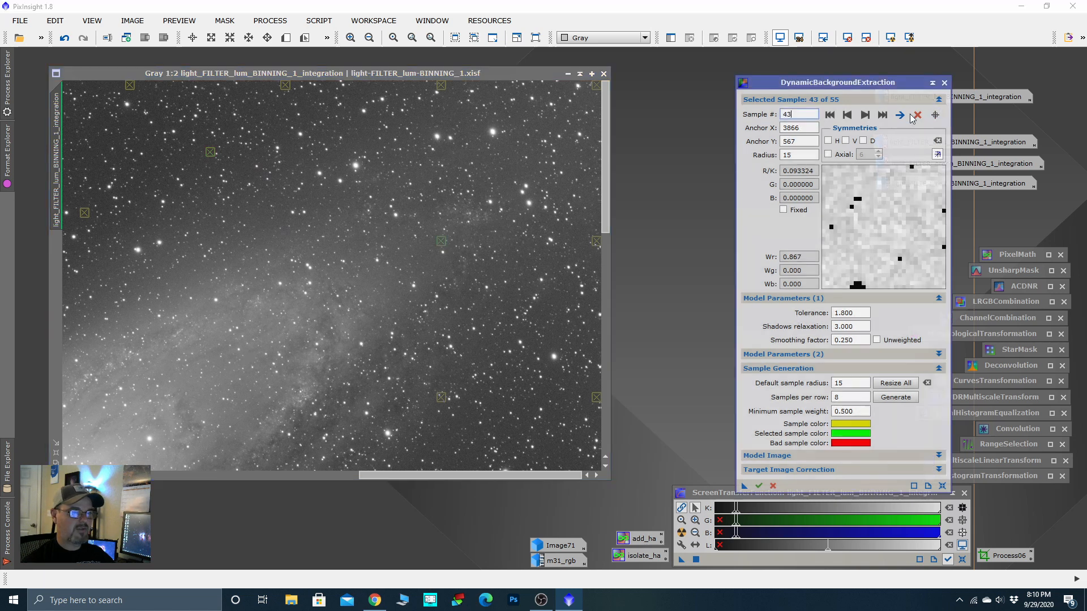
pyautogui.click(917, 116)
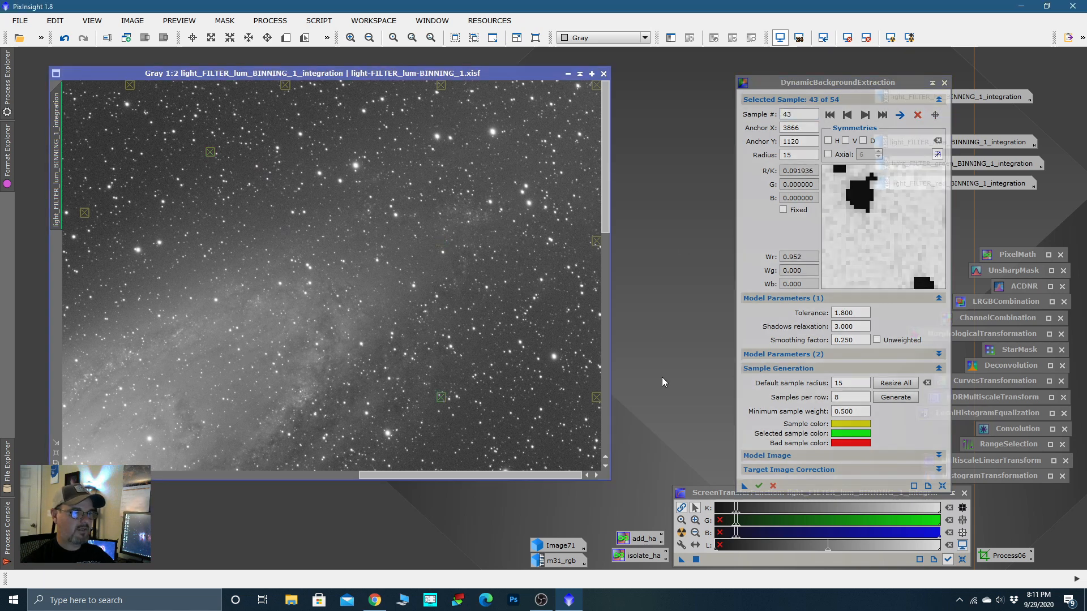
# Step: Move the three samples right of the galaxy off nearby stars, including the two at the image's right edge
pyautogui.moveTo(441, 397); pyautogui.dragTo(446, 440)
pyautogui.moveTo(597, 397); pyautogui.dragTo(597, 393)
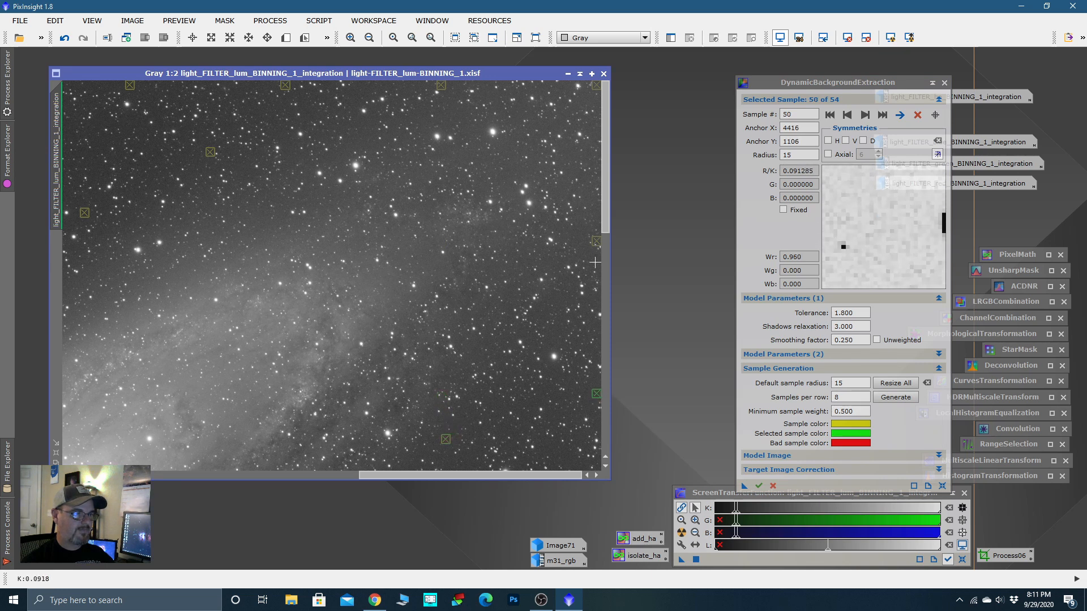
pyautogui.moveTo(598, 245); pyautogui.dragTo(598, 261)
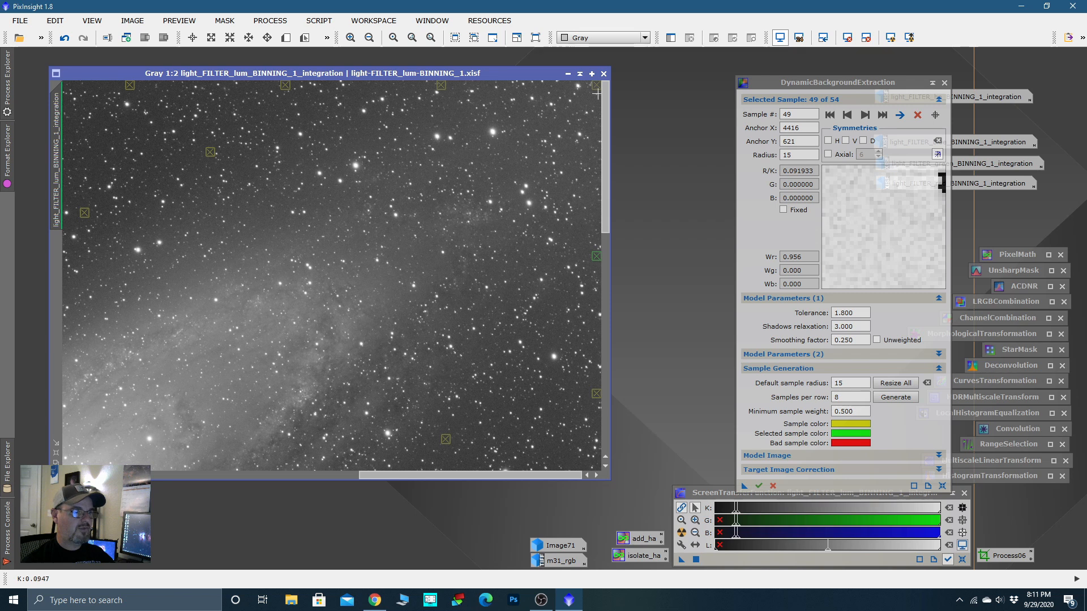
# Step: Nudge the top-edge samples above the galaxy off nearby stars, placing the rightmost moved one at anchor 3880, 15
pyautogui.moveTo(442, 85); pyautogui.dragTo(446, 86)
pyautogui.press('space')
pyautogui.moveTo(338, 110); pyautogui.dragTo(493, 185)
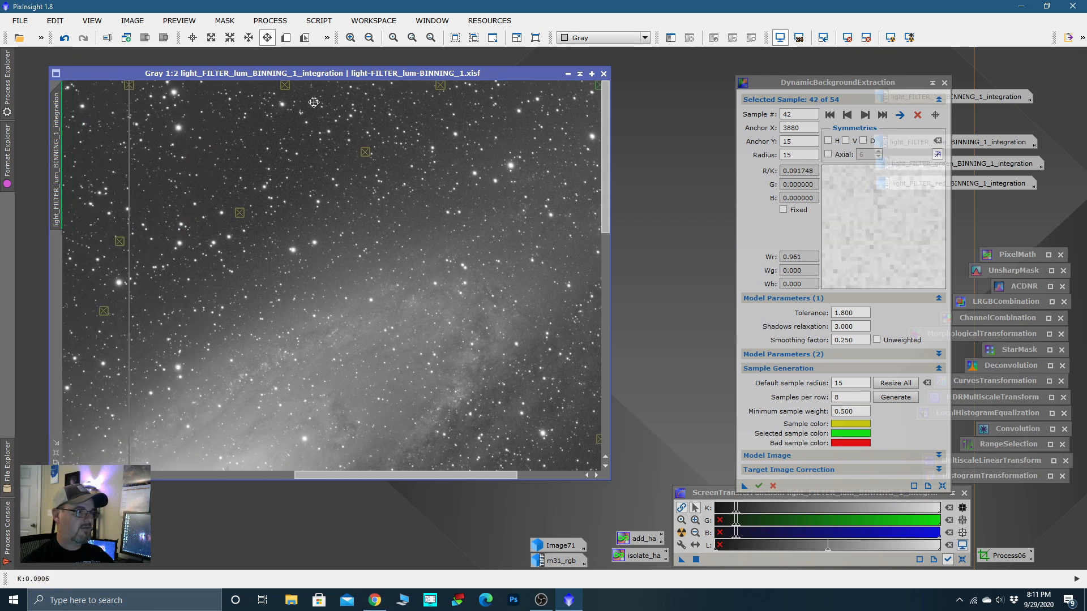
pyautogui.moveTo(164, 107); pyautogui.dragTo(447, 127)
pyautogui.moveTo(413, 85); pyautogui.dragTo(408, 89)
pyautogui.moveTo(316, 124); pyautogui.dragTo(494, 124)
pyautogui.click(433, 86)
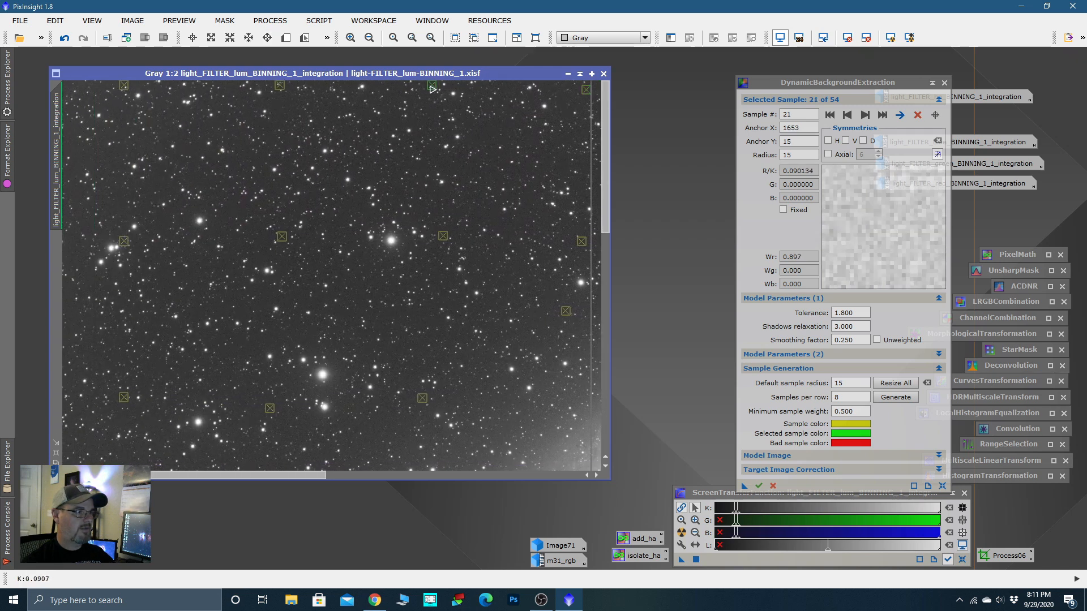
# Step: Move two samples along the upper-left edge to anchors 1111, 63 and 597, 15, and shift the one beside the bright star cluster below them
pyautogui.moveTo(280, 86); pyautogui.dragTo(280, 100)
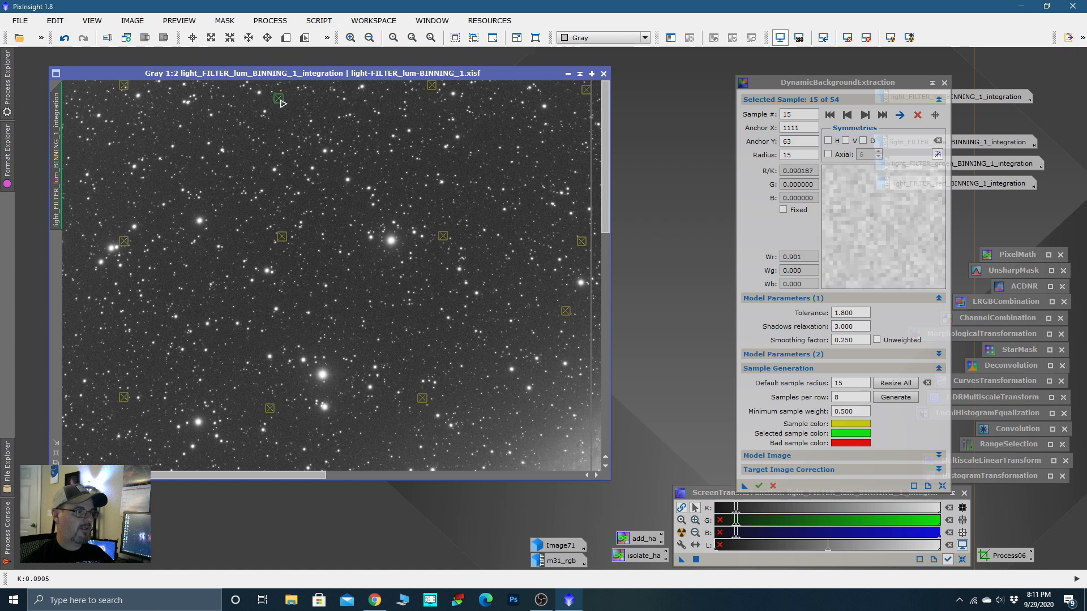
pyautogui.press('space')
pyautogui.moveTo(324, 156); pyautogui.dragTo(420, 156)
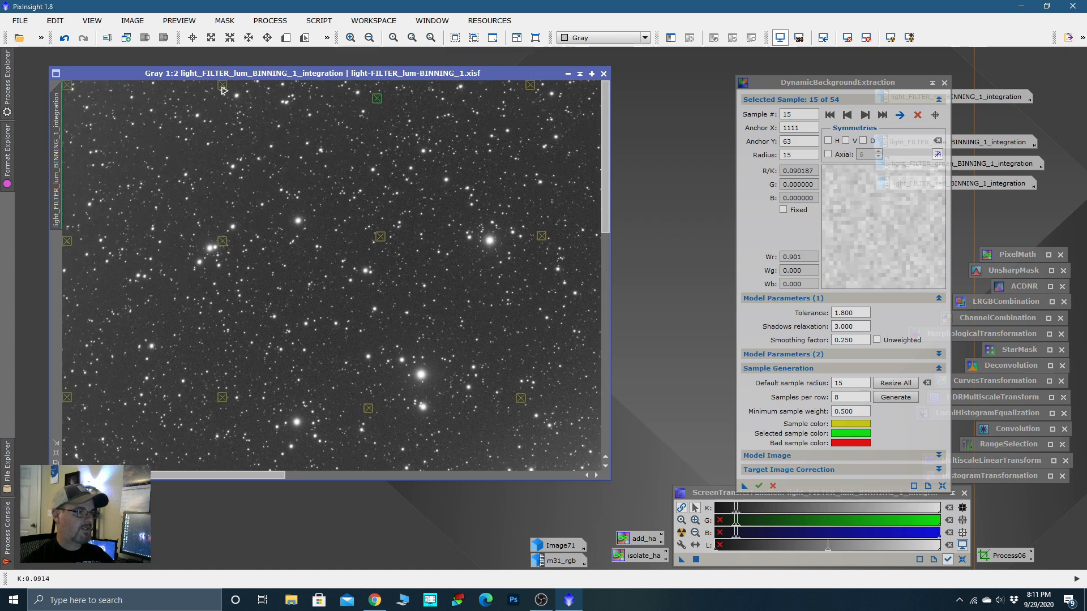
pyautogui.click(222, 86)
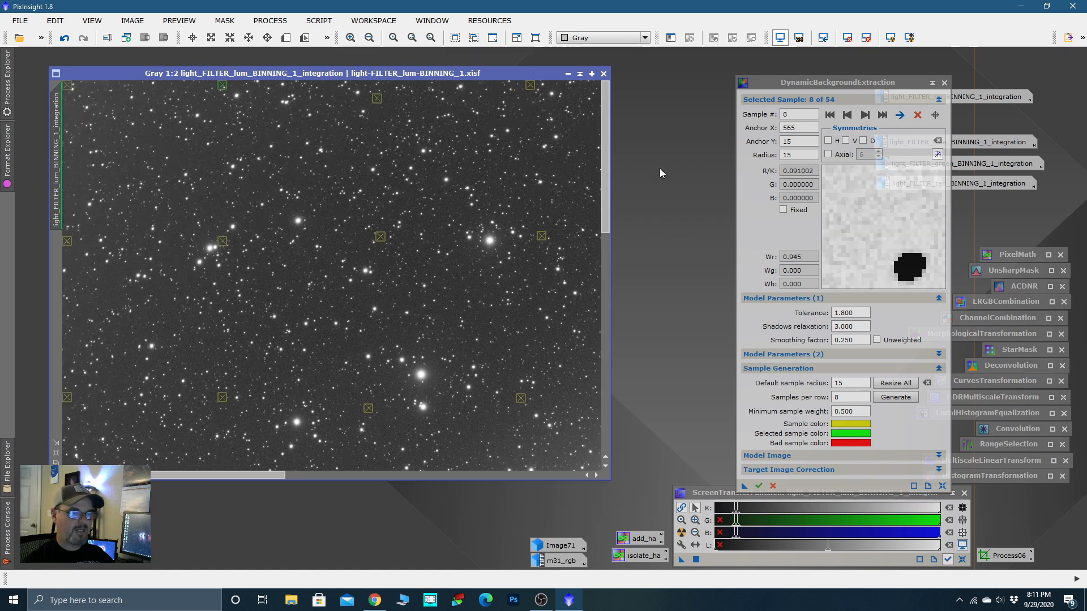
pyautogui.moveTo(225, 89); pyautogui.dragTo(234, 90)
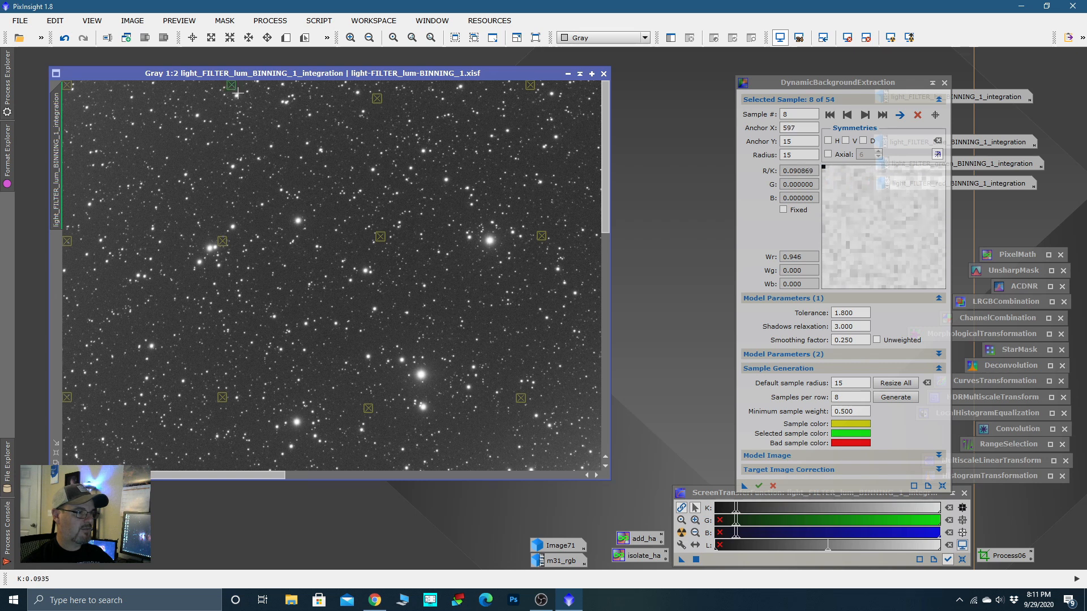
pyautogui.moveTo(222, 240); pyautogui.dragTo(218, 233)
pyautogui.scroll(-3, 400, 318)
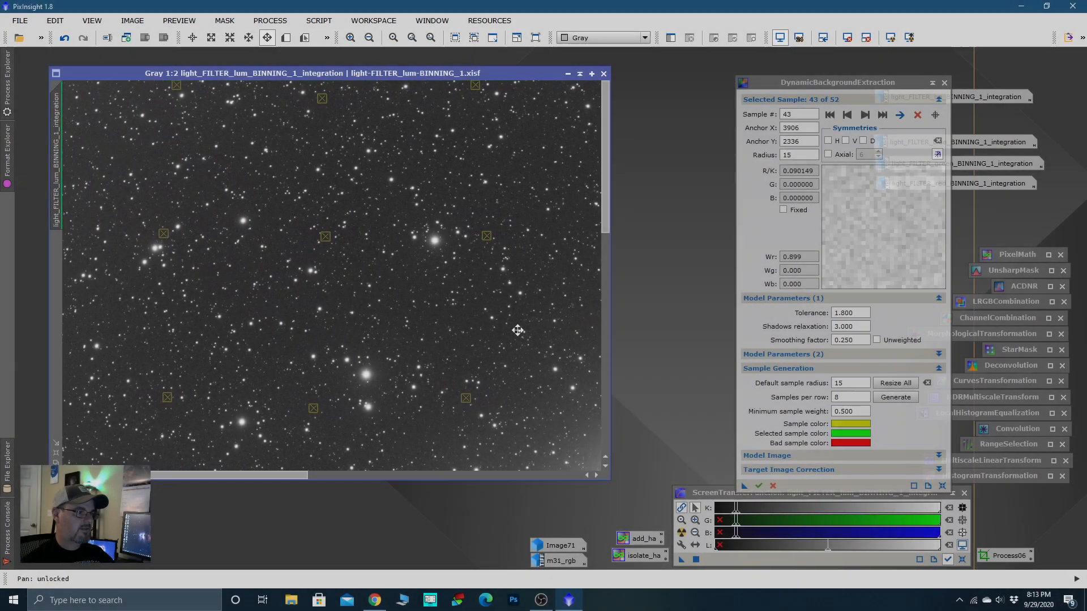
# Step: Set the target image correction to Subtraction for the lum image
pyautogui.moveTo(518, 331); pyautogui.dragTo(527, 331)
pyautogui.moveTo(318, 318); pyautogui.dragTo(451, 326)
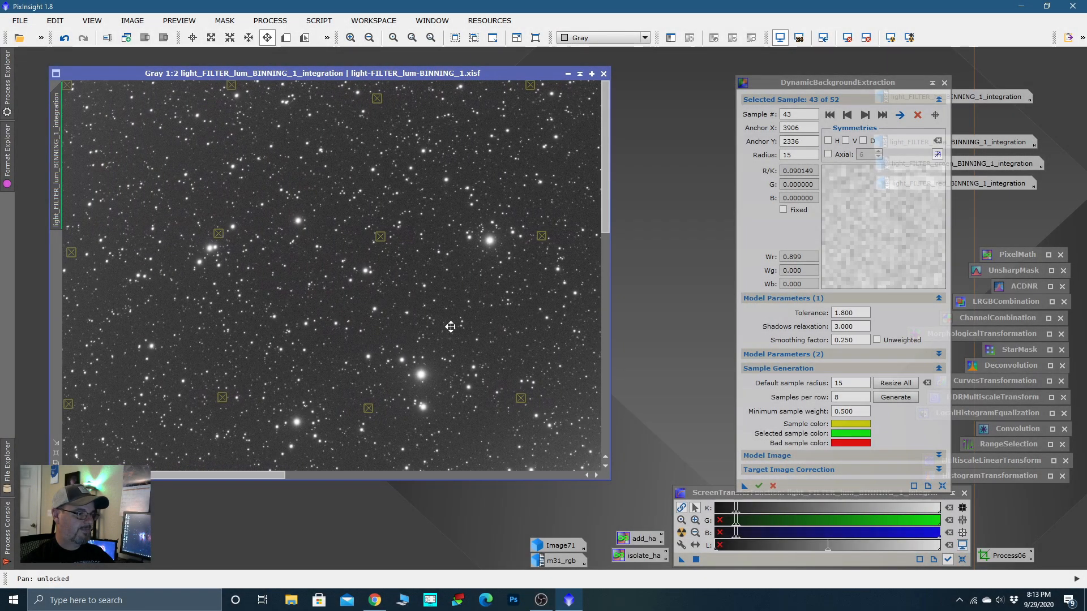
pyautogui.scroll(1, 350, 278)
pyautogui.scroll(2, 350, 278)
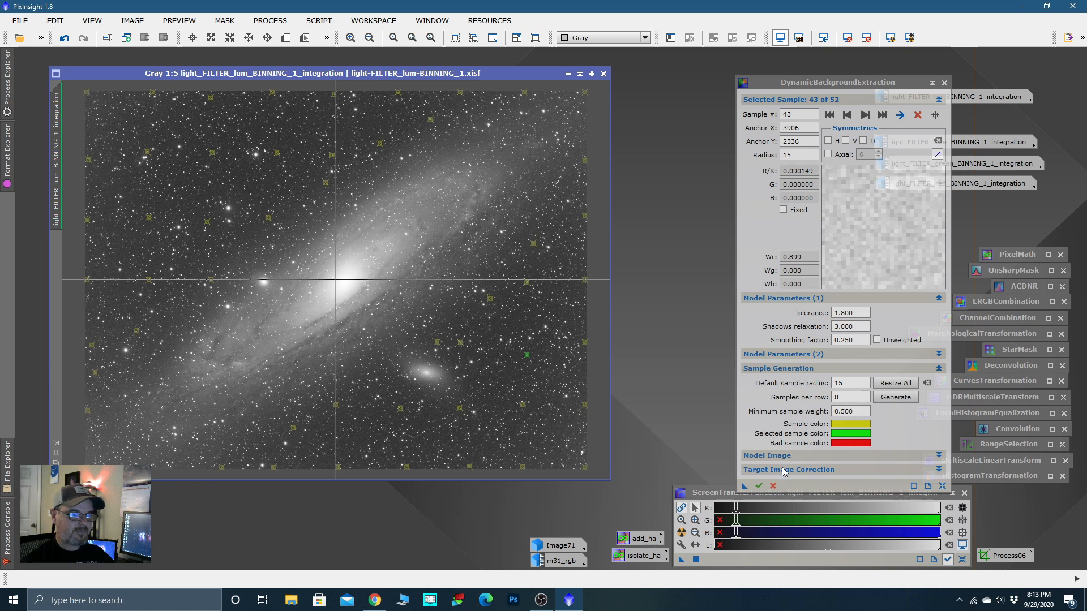
pyautogui.click(901, 471)
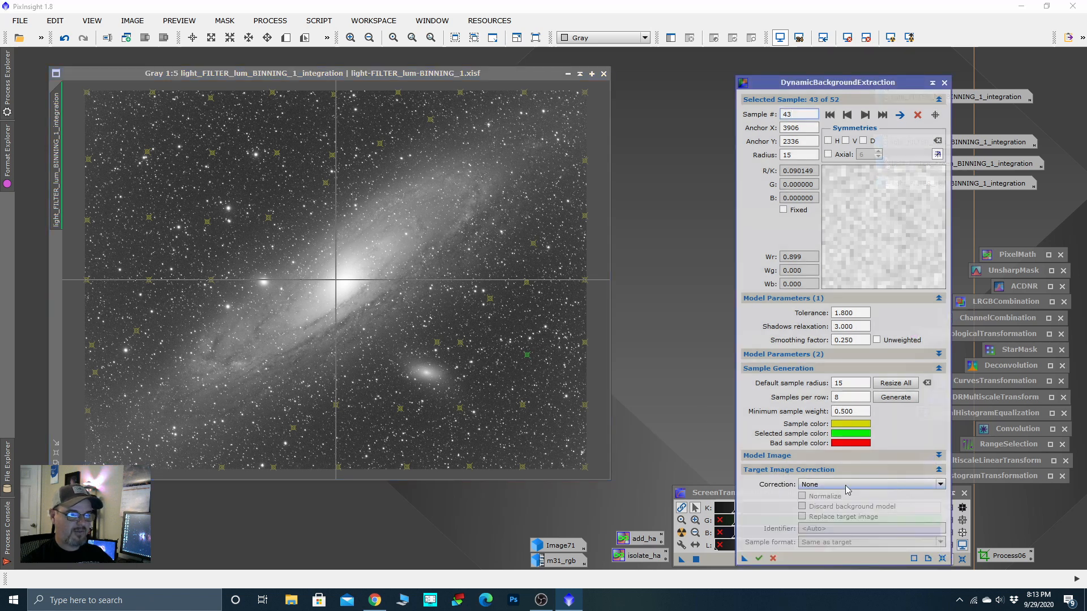
pyautogui.click(940, 486)
pyautogui.click(844, 505)
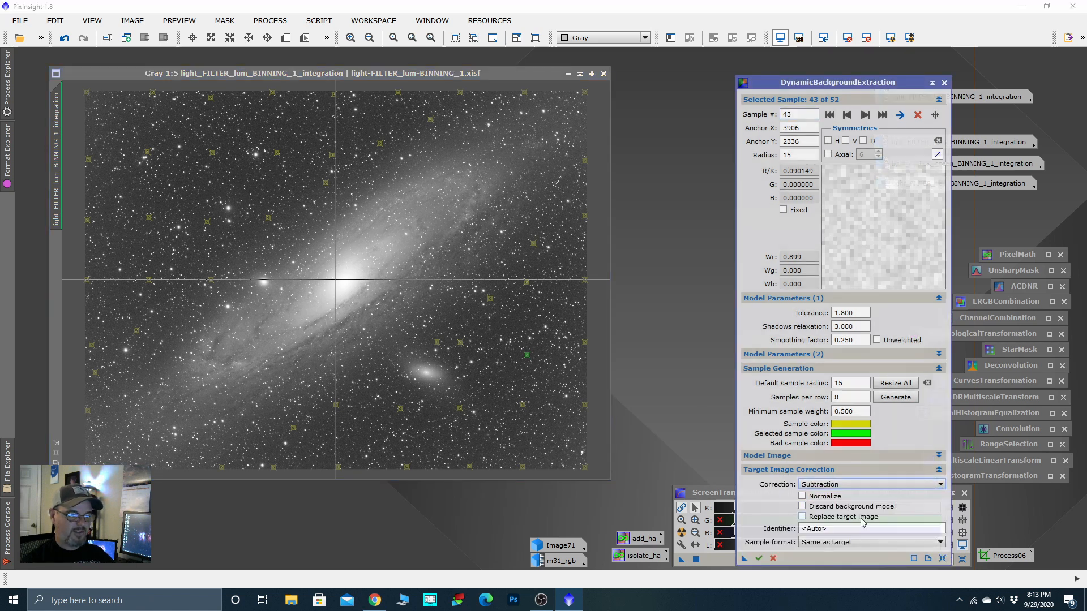
# Step: Run the background extraction on the lum image and auto-stretch the corrected result for inspection
pyautogui.click(759, 559)
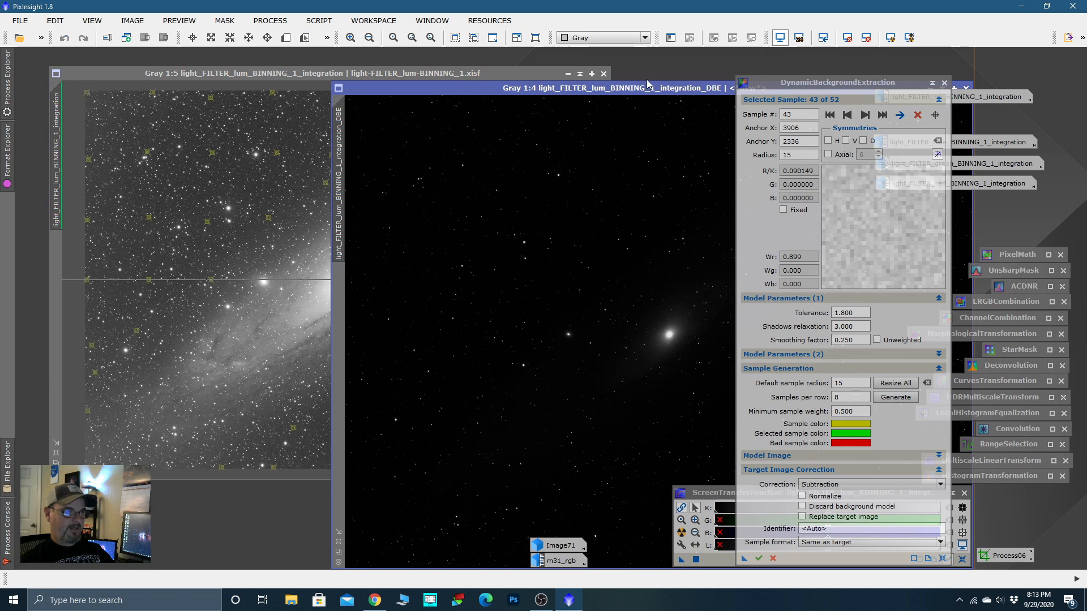
pyautogui.moveTo(657, 87); pyautogui.dragTo(418, 63)
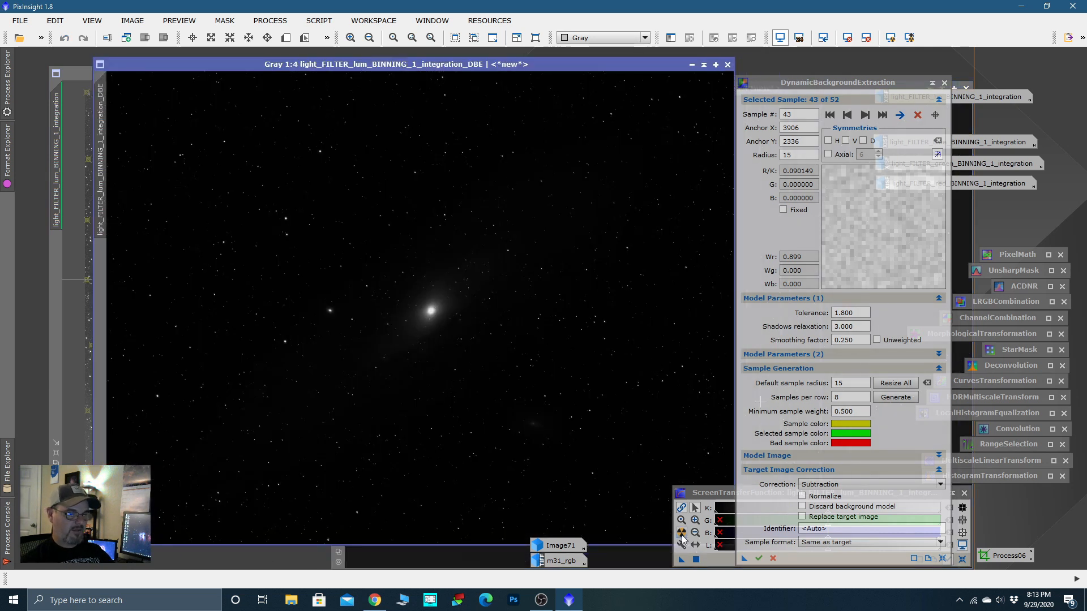
pyautogui.click(683, 537)
pyautogui.click(682, 537)
pyautogui.scroll(-1, 411, 351)
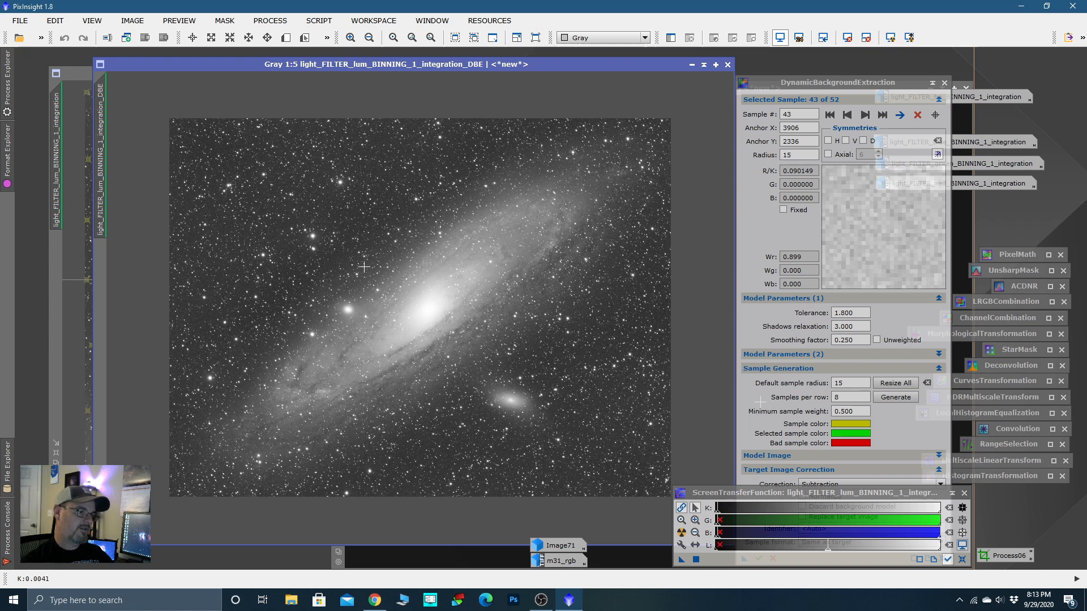
# Step: Discard the corrected lum image and its background model
pyautogui.click(728, 64)
pyautogui.moveTo(708, 89); pyautogui.dragTo(412, 104)
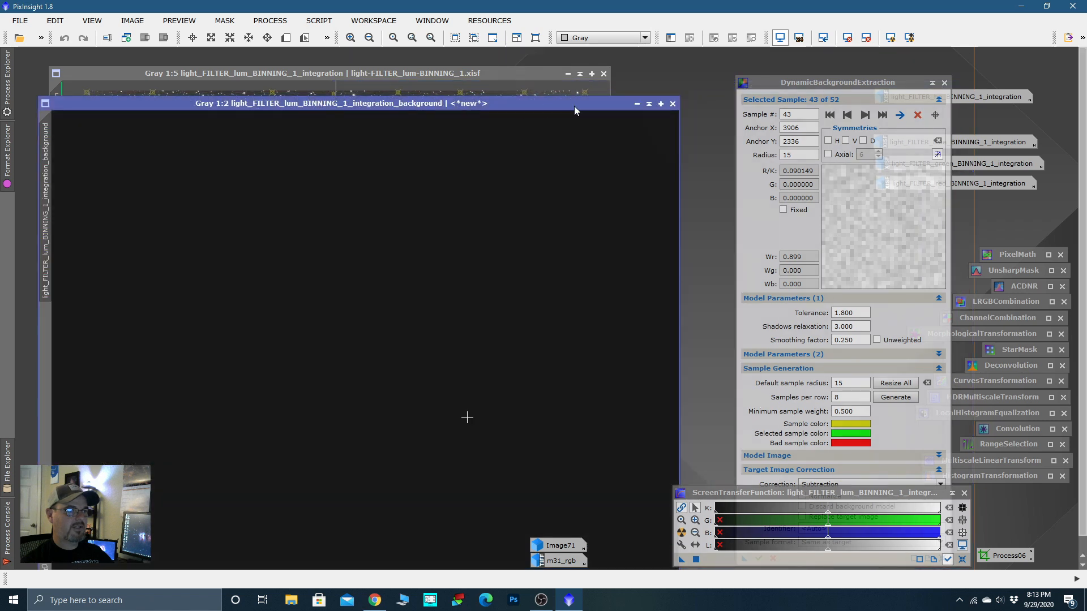
pyautogui.click(674, 103)
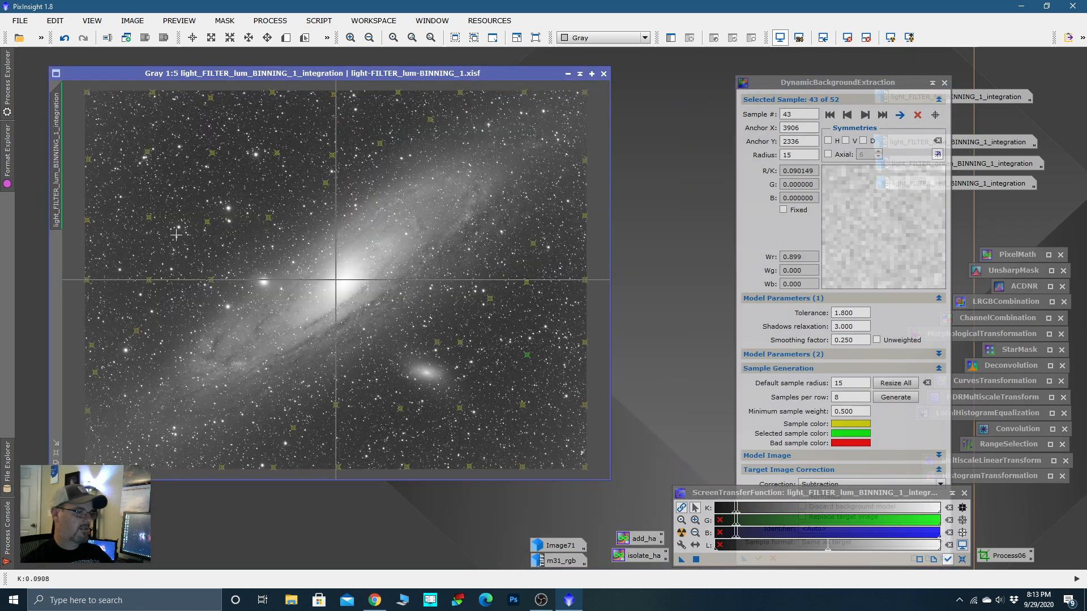
# Step: Move the sample left of the small companion galaxy to anchor 999, 1628 and the one above the core to anchor 2086, 798
pyautogui.scroll(1, 181, 275)
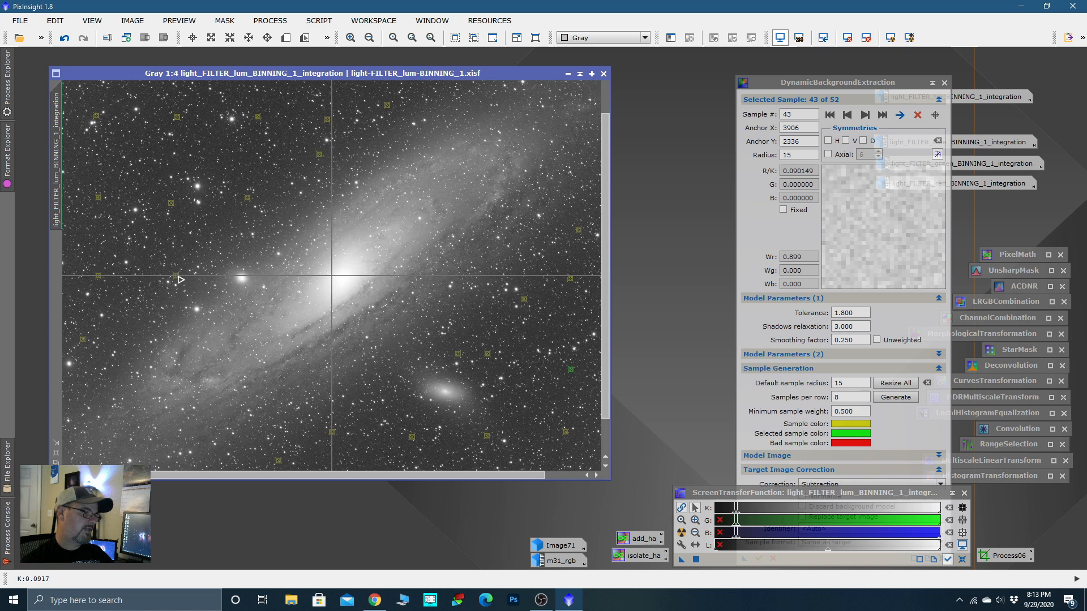
pyautogui.moveTo(179, 279); pyautogui.dragTo(163, 273)
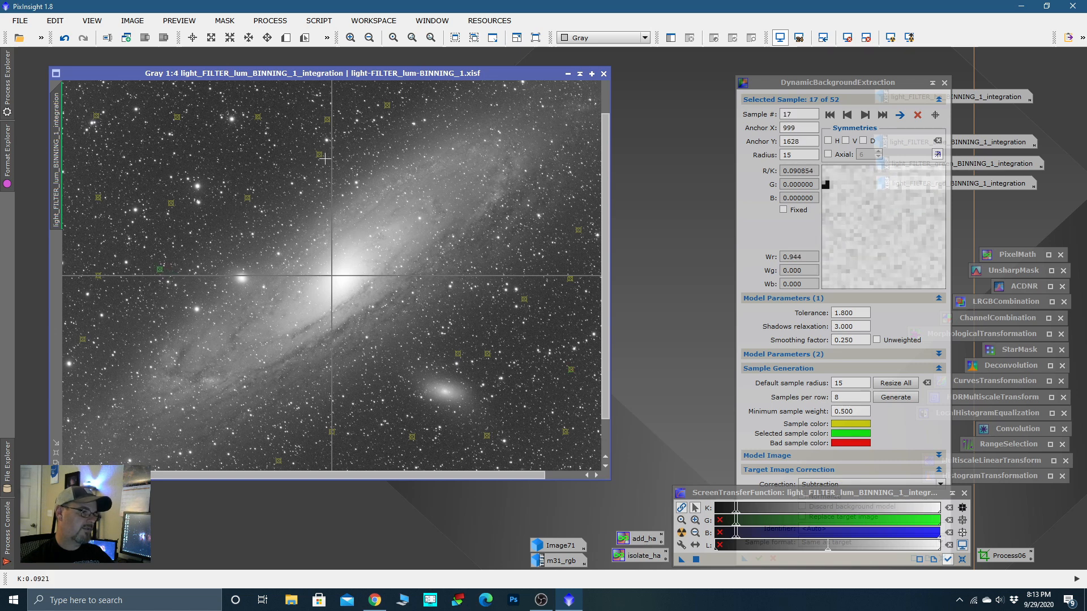
pyautogui.moveTo(319, 155); pyautogui.dragTo(314, 152)
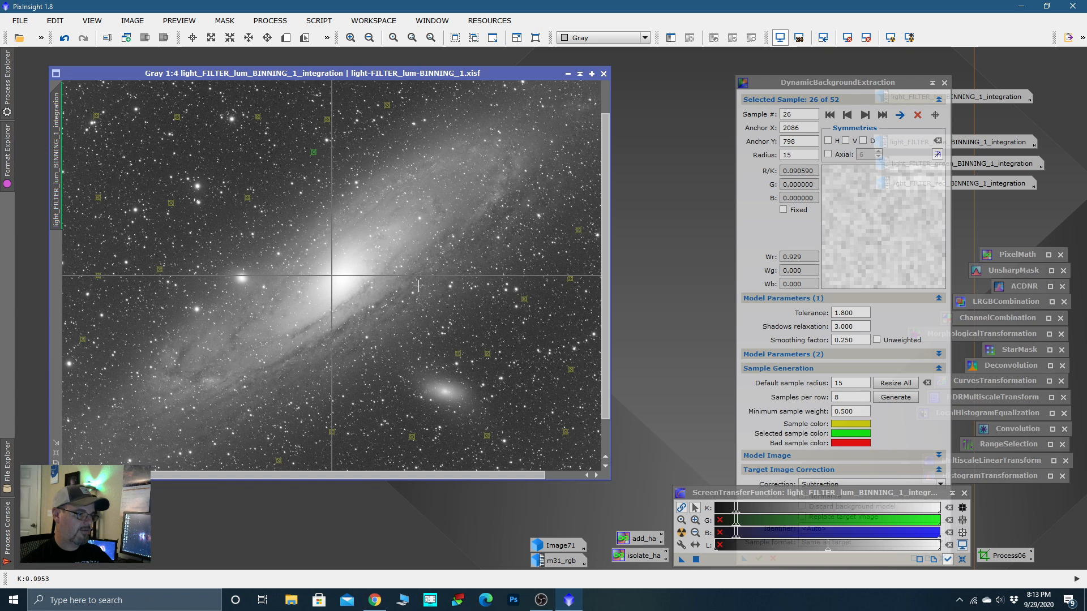
# Step: Rerun the background extraction on lum with the adjusted samples and auto-stretch the corrected image
pyautogui.press('space')
pyautogui.moveTo(334, 303); pyautogui.dragTo(457, 227)
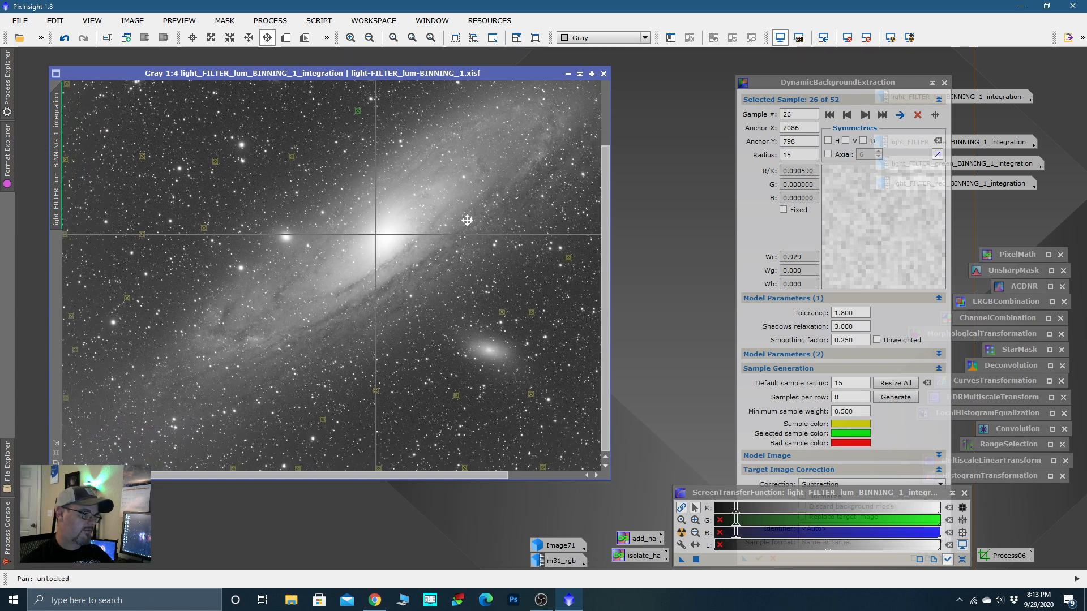
pyautogui.scroll(-2, 272, 323)
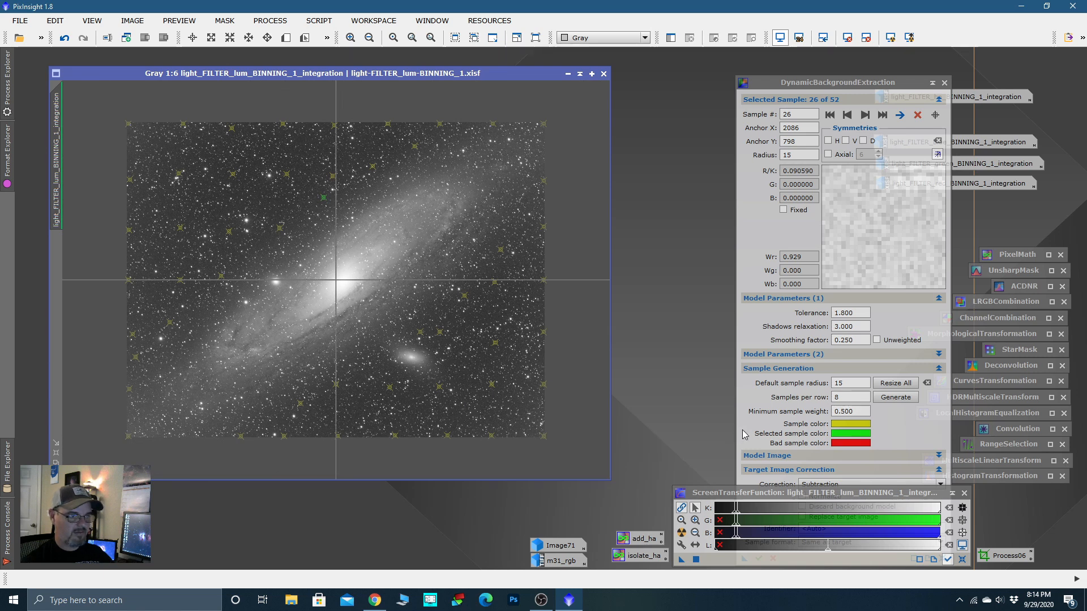
pyautogui.click(753, 527)
pyautogui.click(759, 559)
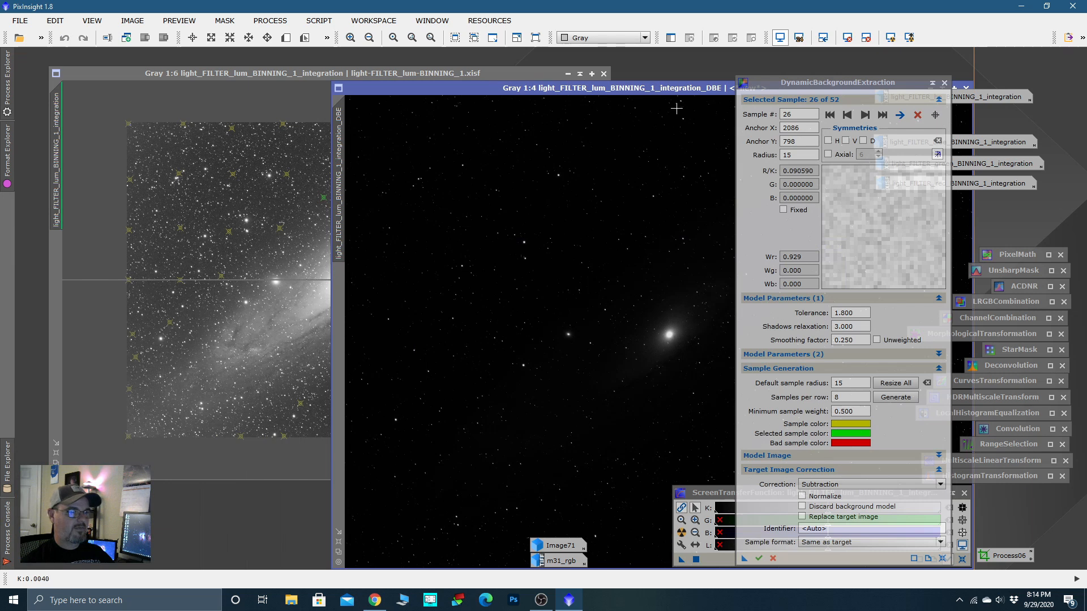
pyautogui.moveTo(675, 90); pyautogui.dragTo(470, 76)
pyautogui.click(681, 532)
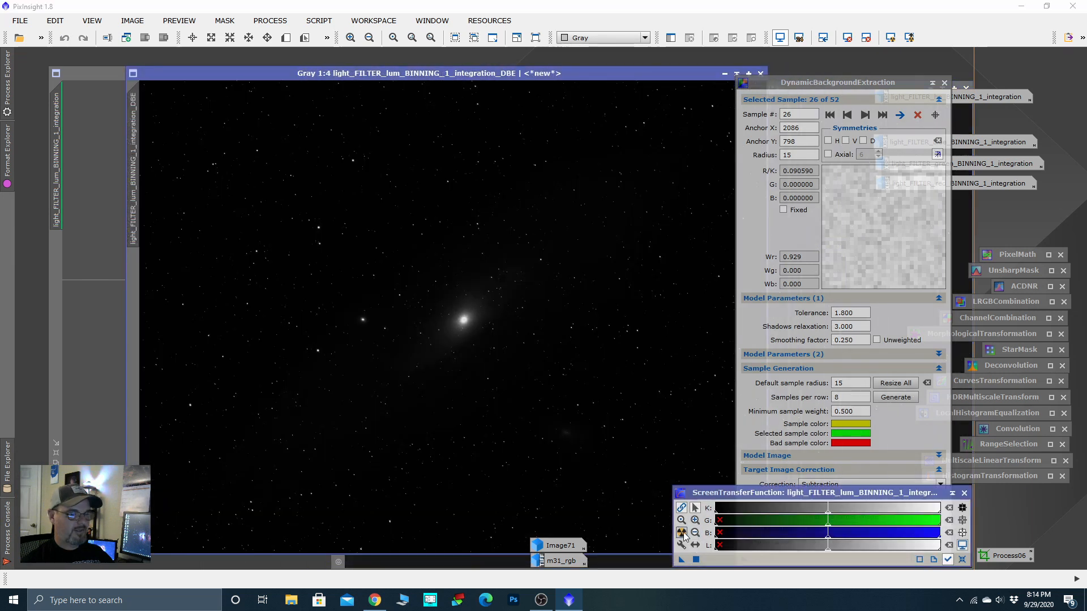
pyautogui.scroll(-2, 662, 367)
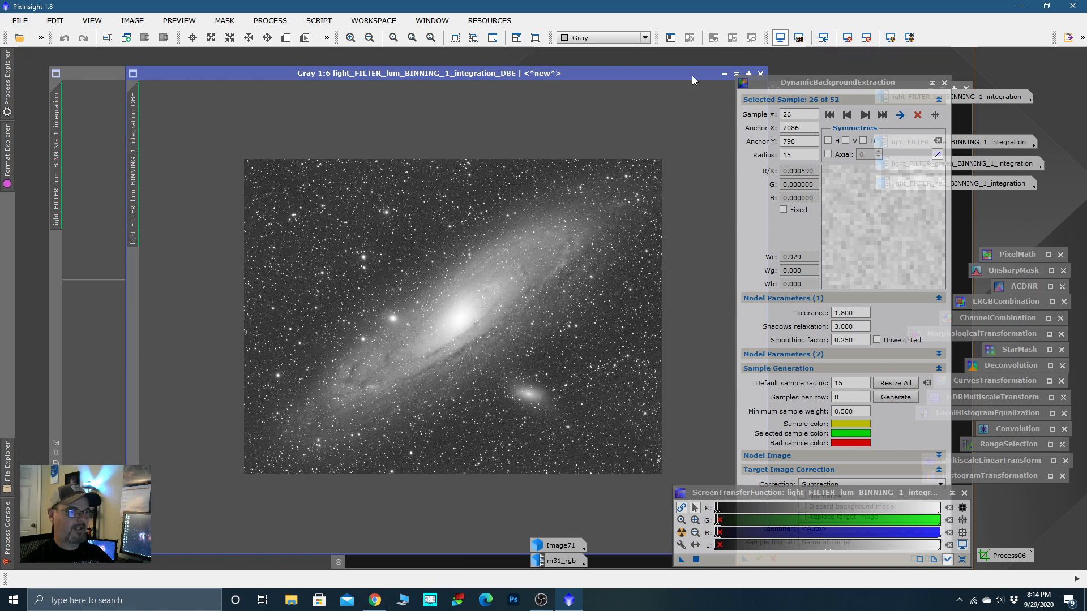
# Step: Iconize the corrected image with the identifier lum and park its icon above the other filter image icons
pyautogui.moveTo(691, 73); pyautogui.dragTo(583, 89)
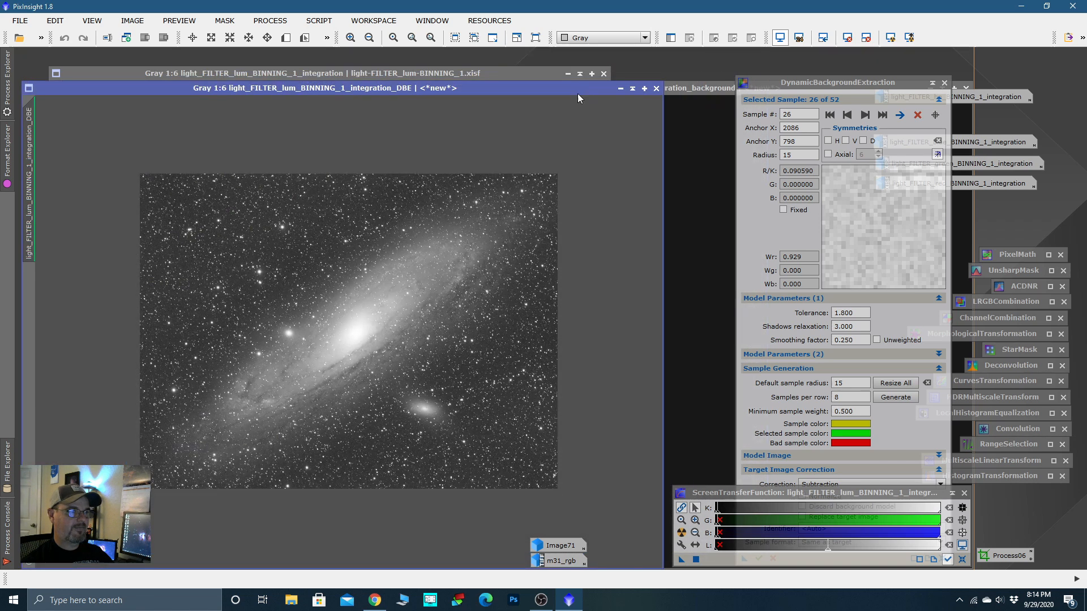
pyautogui.click(620, 90)
pyautogui.moveTo(450, 331); pyautogui.dragTo(506, 293)
pyautogui.rightClick(501, 298)
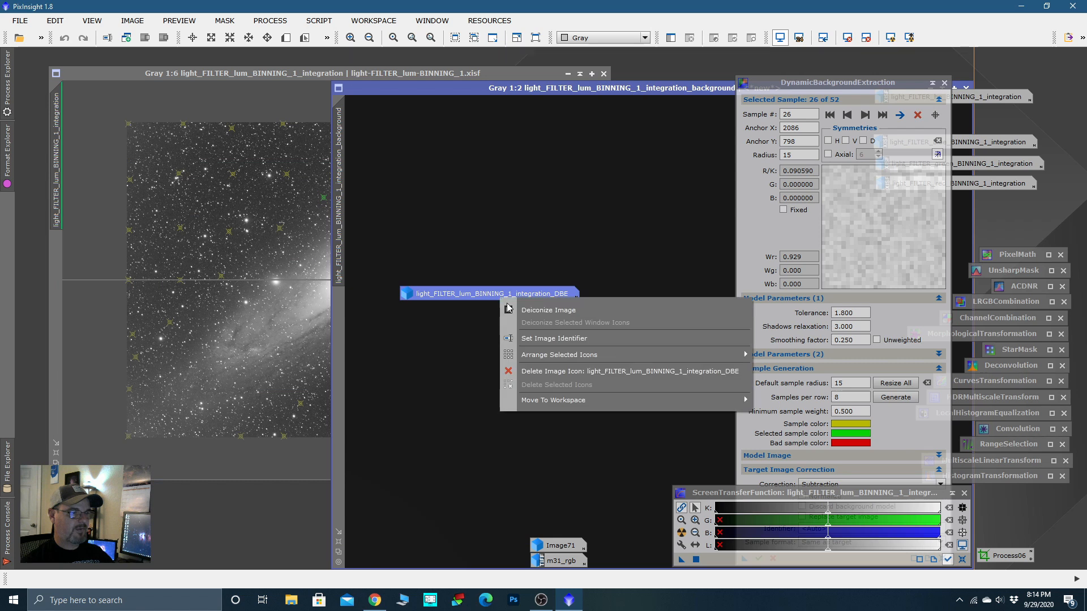
pyautogui.click(538, 339)
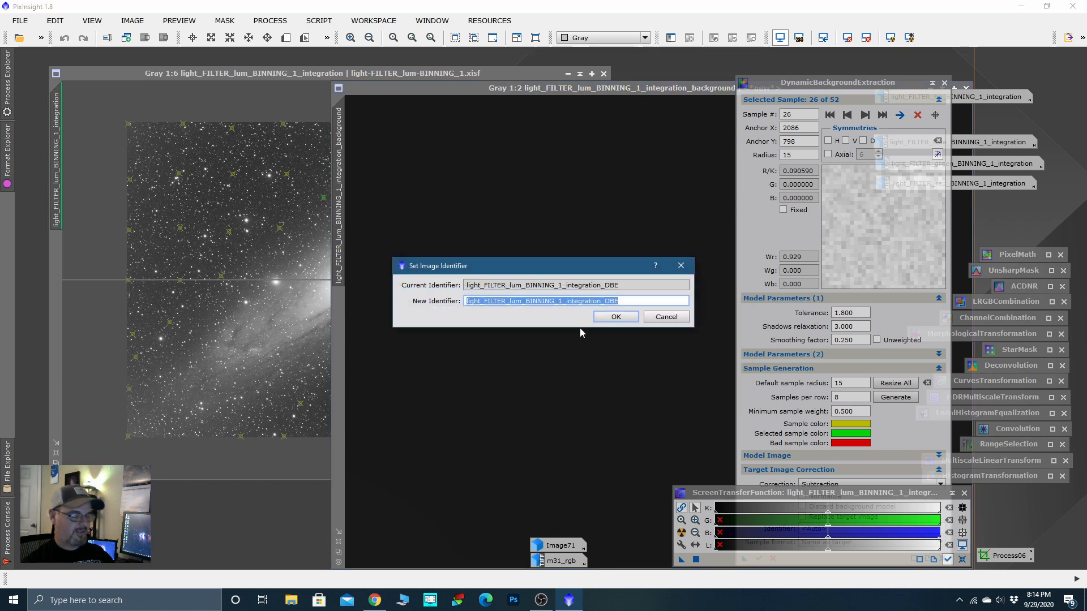
pyautogui.press('BackSpace')
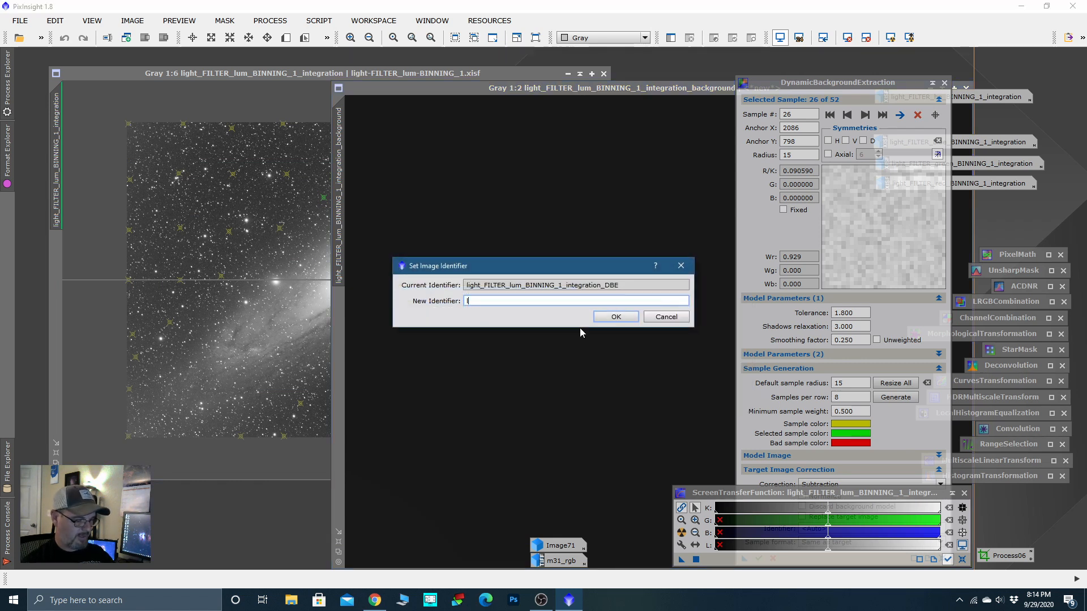
pyautogui.write('lum')
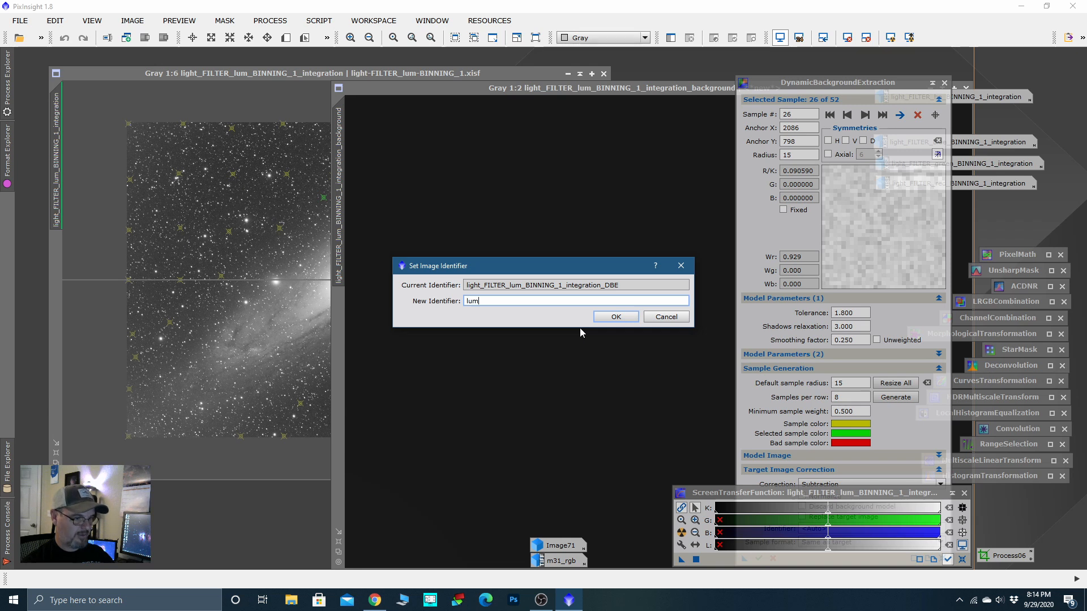
pyautogui.click(616, 316)
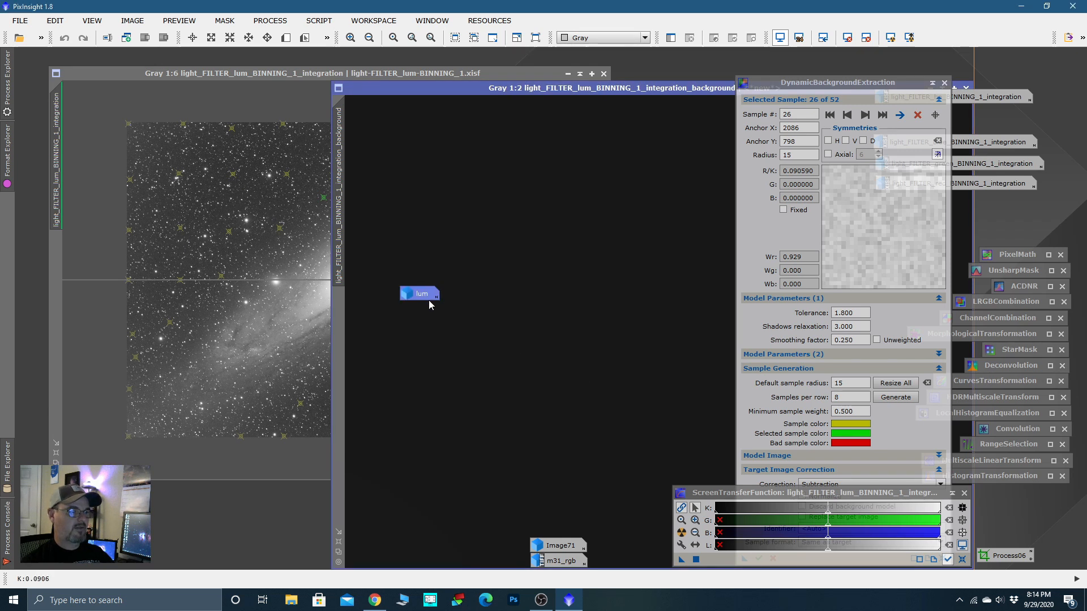
pyautogui.moveTo(430, 296); pyautogui.dragTo(1030, 70)
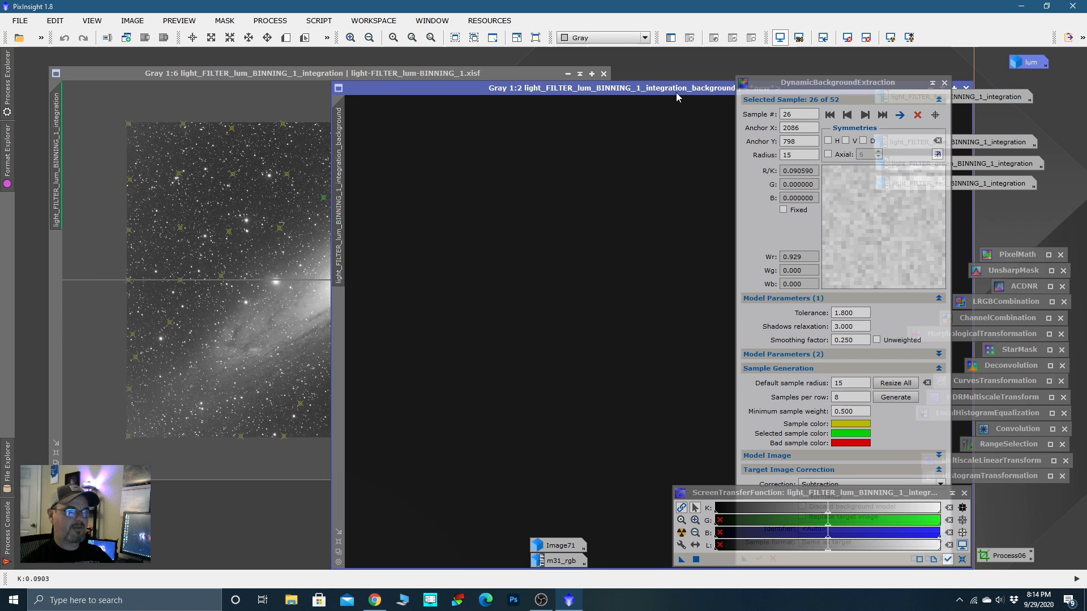
# Step: Close the lum background model and move the DynamicBackgroundExtraction window clear of the filter image icons
pyautogui.moveTo(671, 87); pyautogui.dragTo(401, 87)
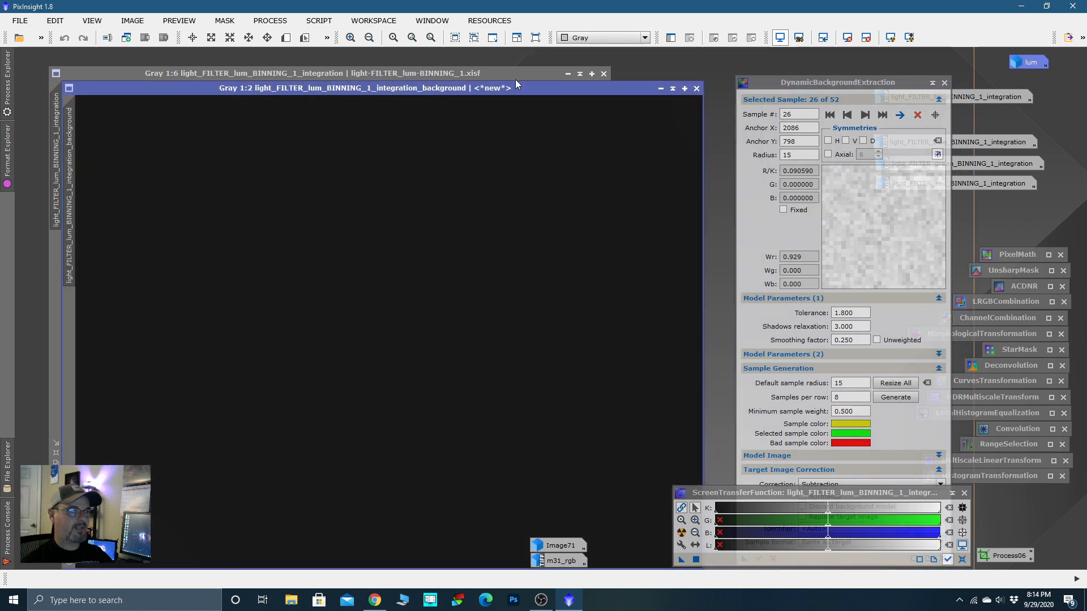
pyautogui.click(696, 89)
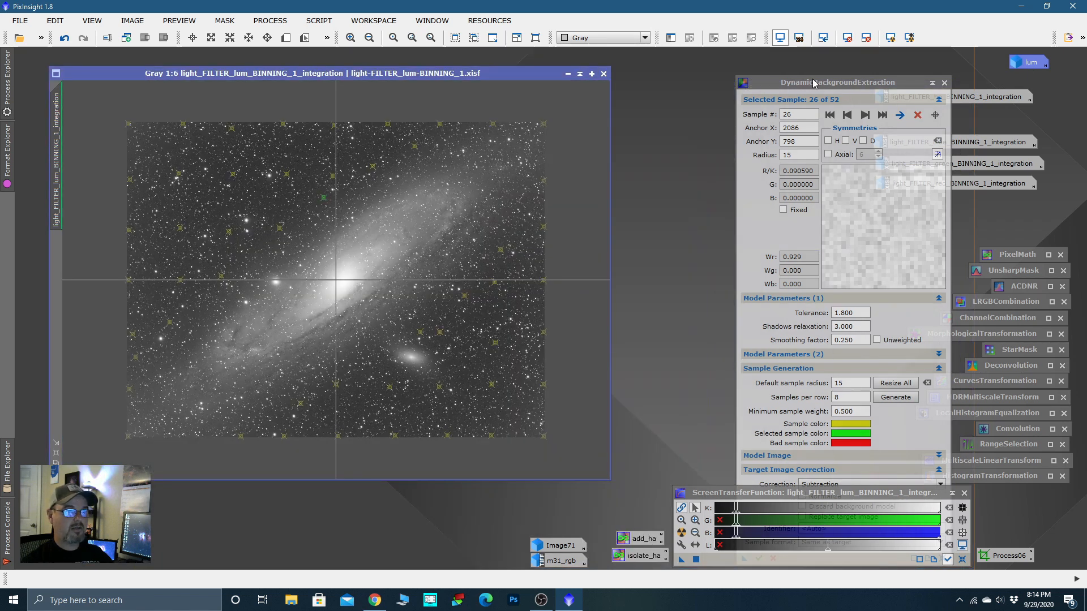
pyautogui.moveTo(813, 84); pyautogui.dragTo(758, 83)
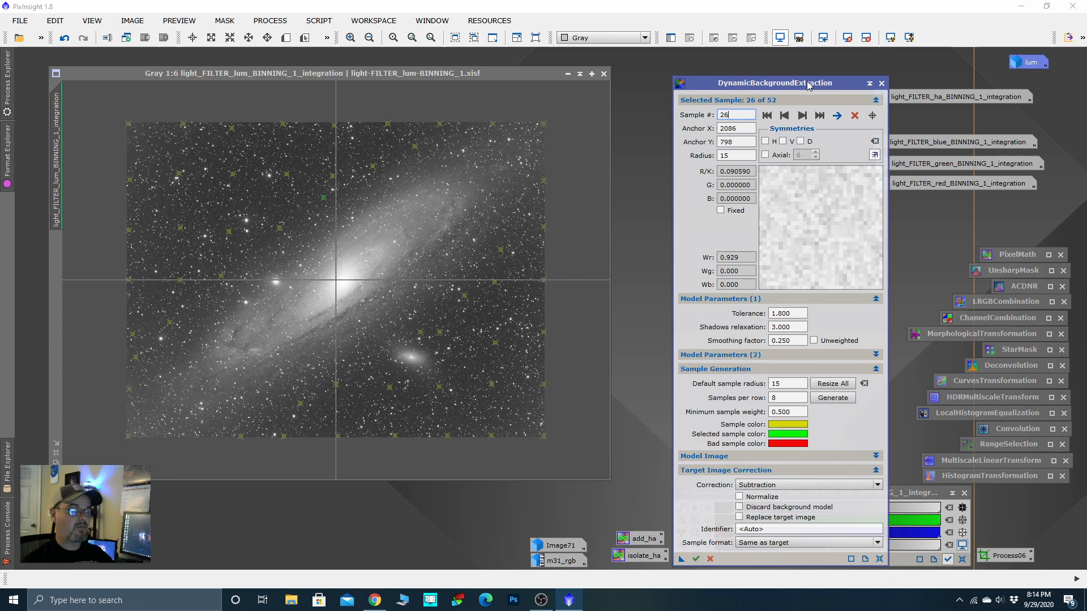
pyautogui.moveTo(809, 85); pyautogui.dragTo(819, 73)
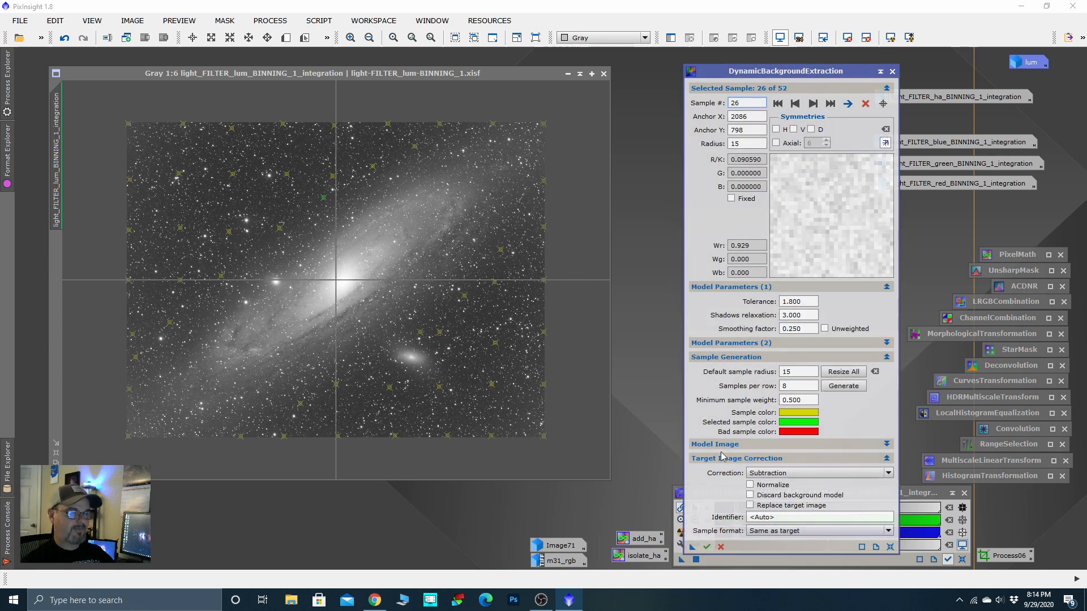
# Step: Save the DynamicBackgroundExtraction setup as a process icon above Process06 and close its session and the original lum integration without saving
pyautogui.moveTo(693, 547); pyautogui.dragTo(994, 541)
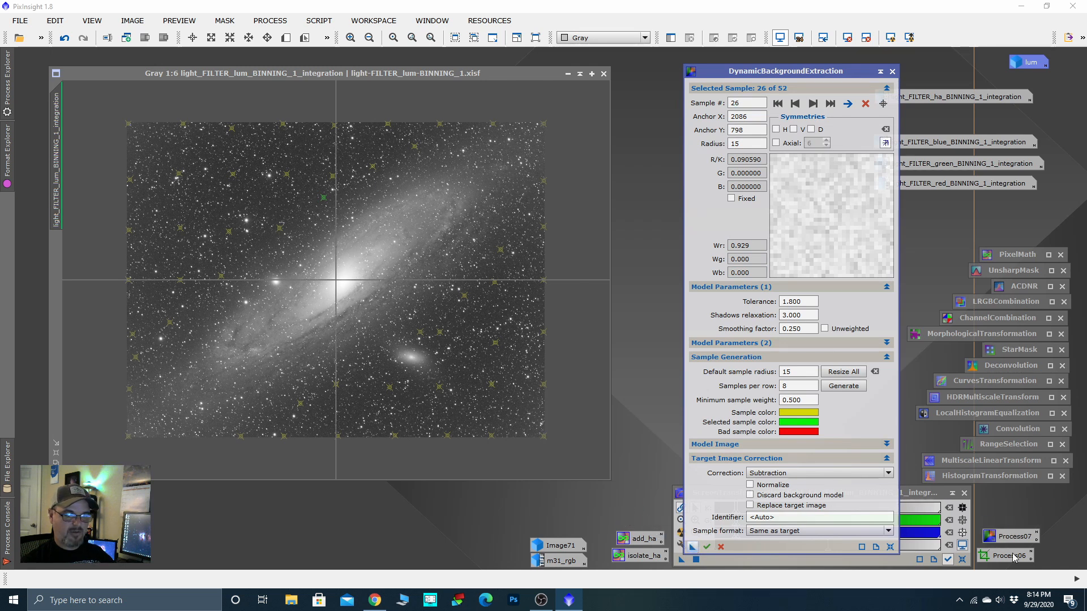
pyautogui.click(1009, 538)
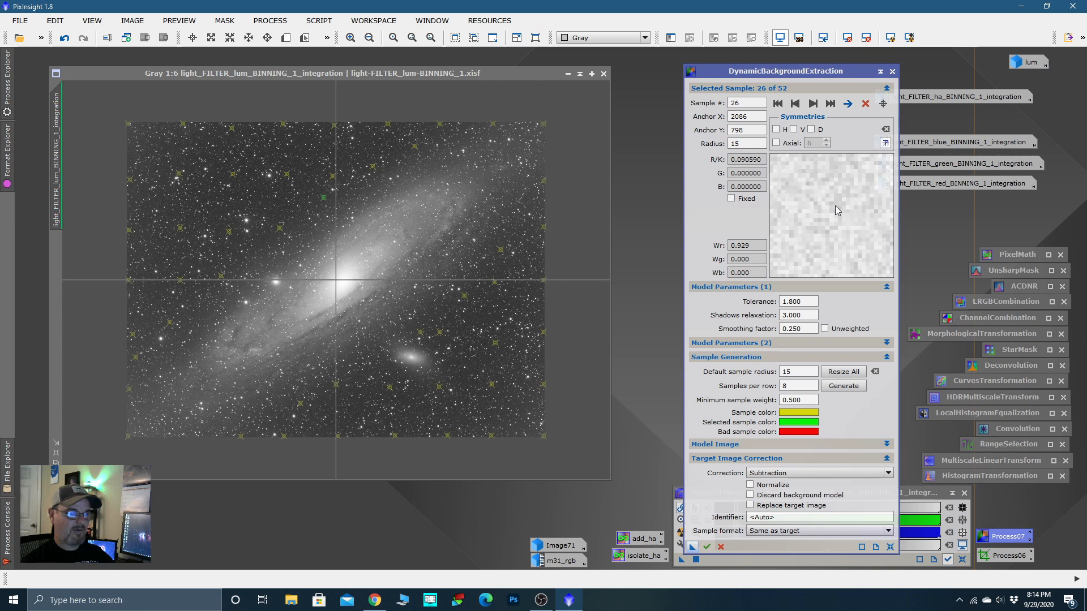
pyautogui.click(892, 71)
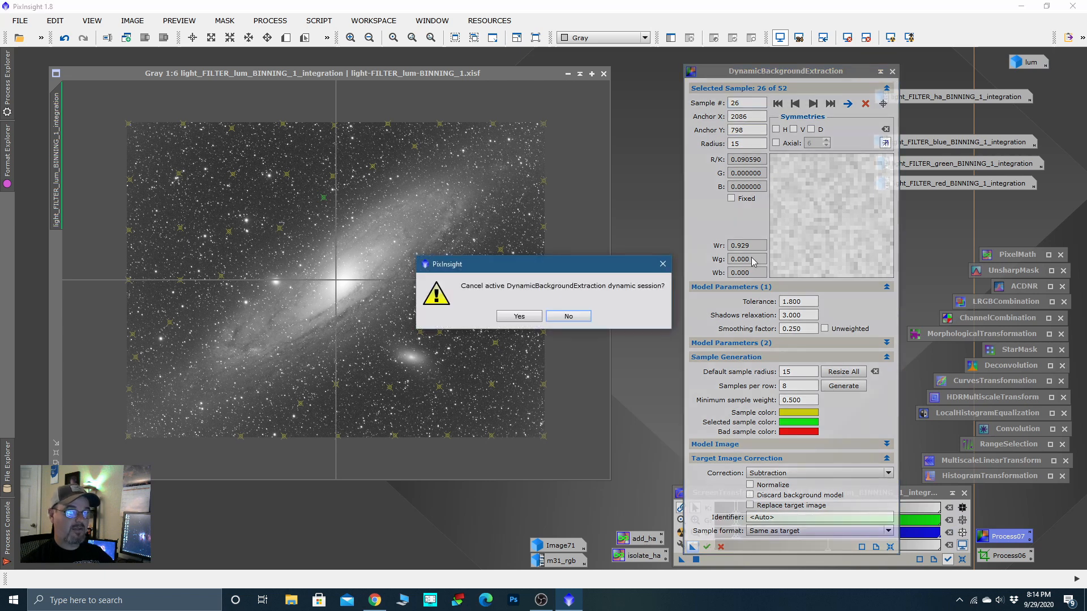
pyautogui.click(535, 316)
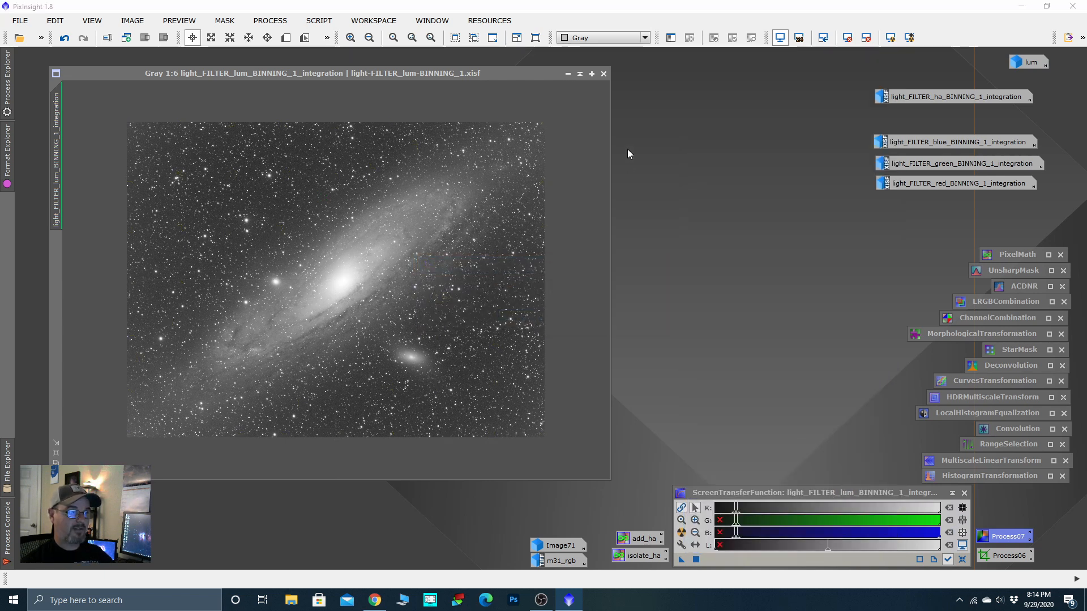
pyautogui.click(604, 74)
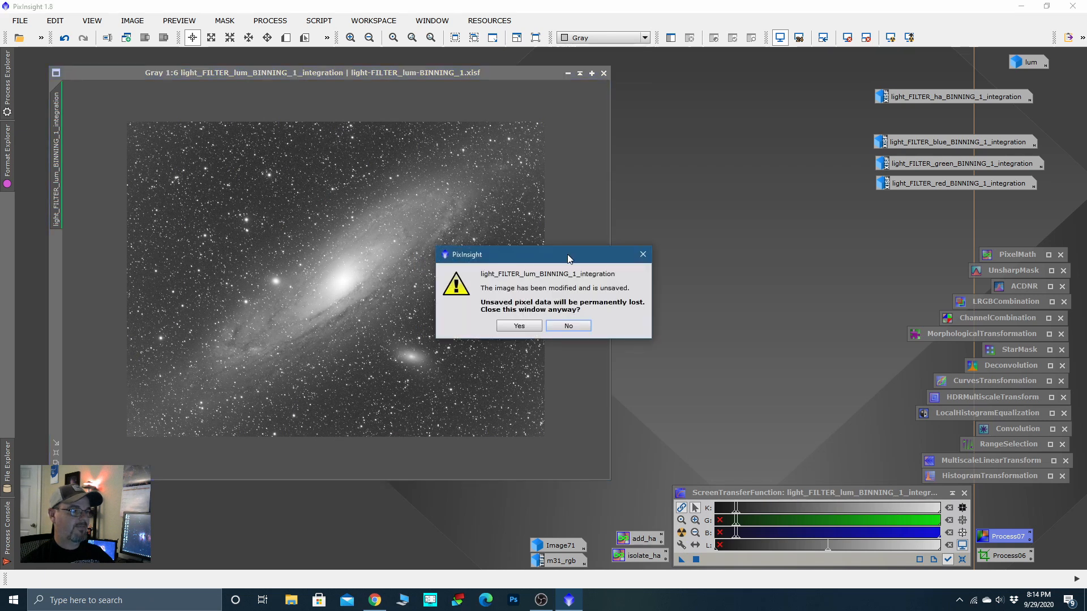
pyautogui.click(523, 325)
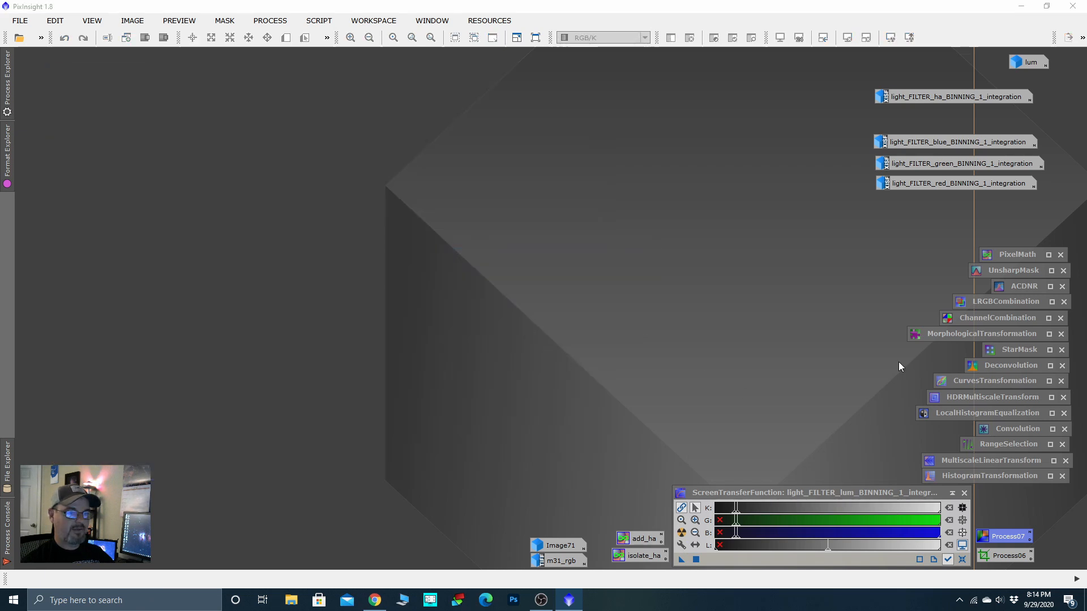
# Step: Open the ha integration, run the saved Process07 background extraction on it and auto-stretch the corrected image
pyautogui.doubleClick(962, 96)
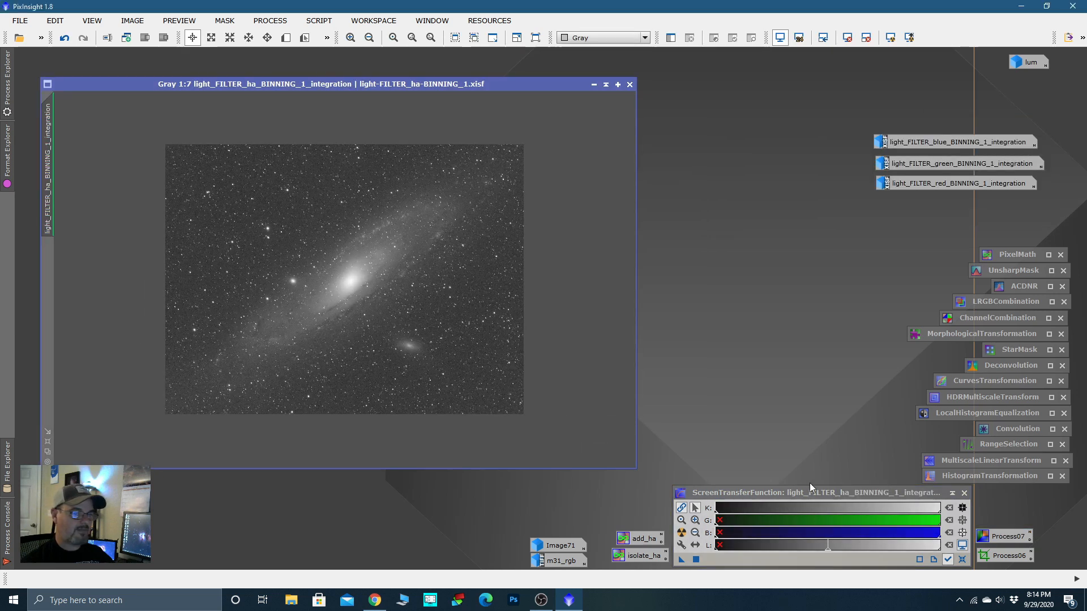
pyautogui.doubleClick(1004, 536)
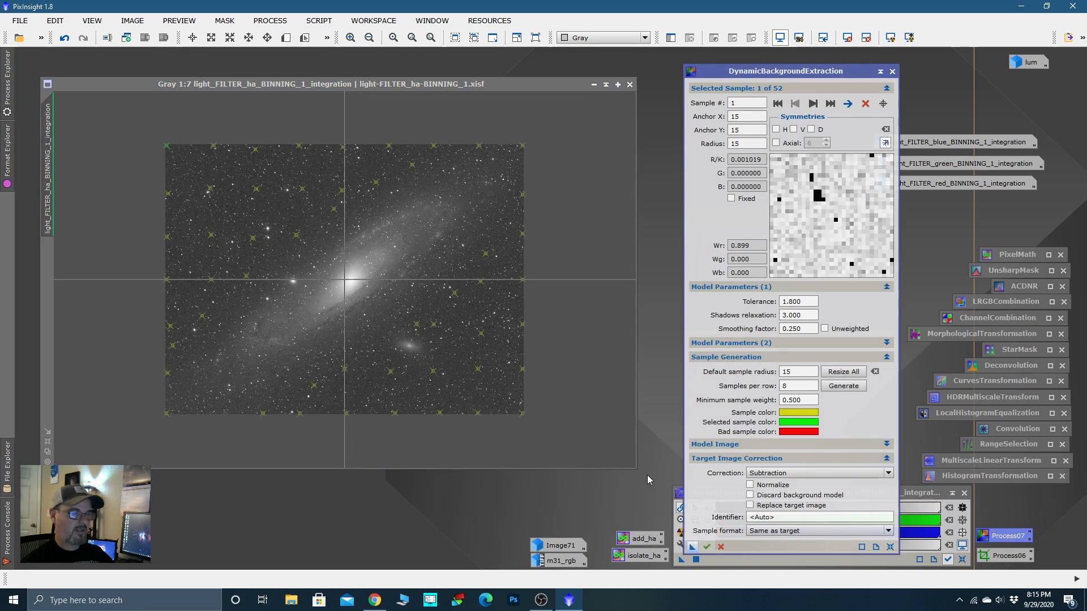
pyautogui.click(707, 546)
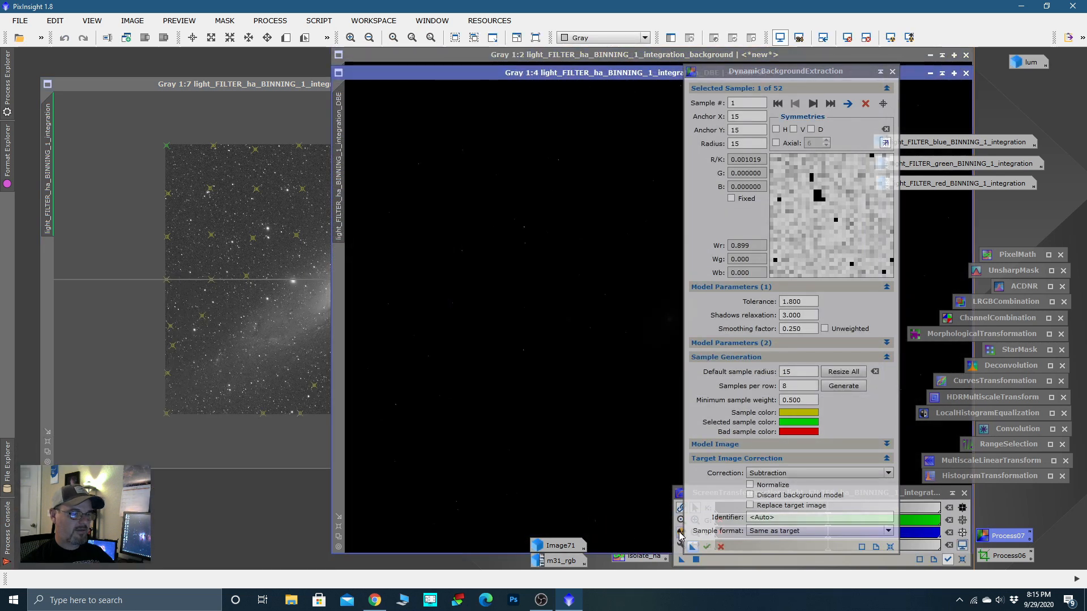
pyautogui.hotkey('ctrl', 'a')
pyautogui.moveTo(610, 73); pyautogui.dragTo(359, 72)
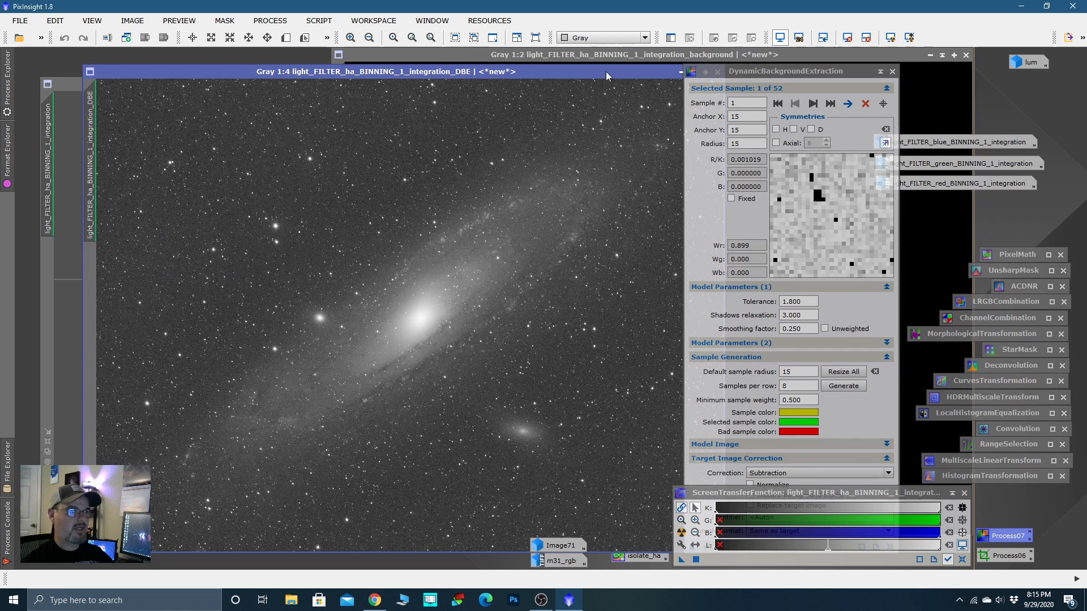
pyautogui.moveTo(606, 71); pyautogui.dragTo(601, 84)
# Step: Iconize the corrected image, set its identifier to ha and park its icon below the lum icon
pyautogui.click(630, 85)
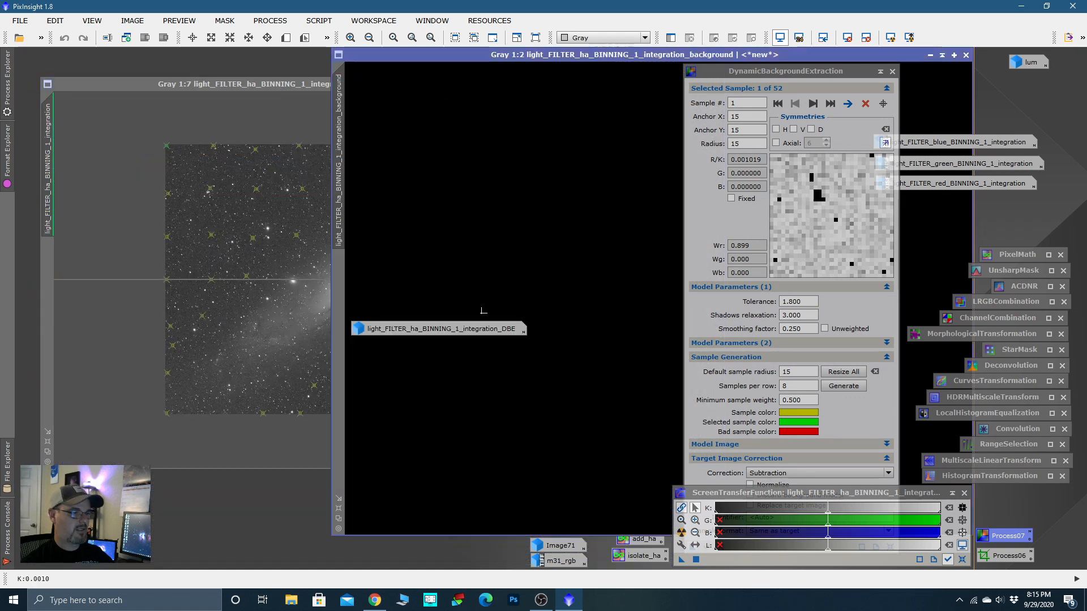
pyautogui.rightClick(439, 333)
pyautogui.click(477, 369)
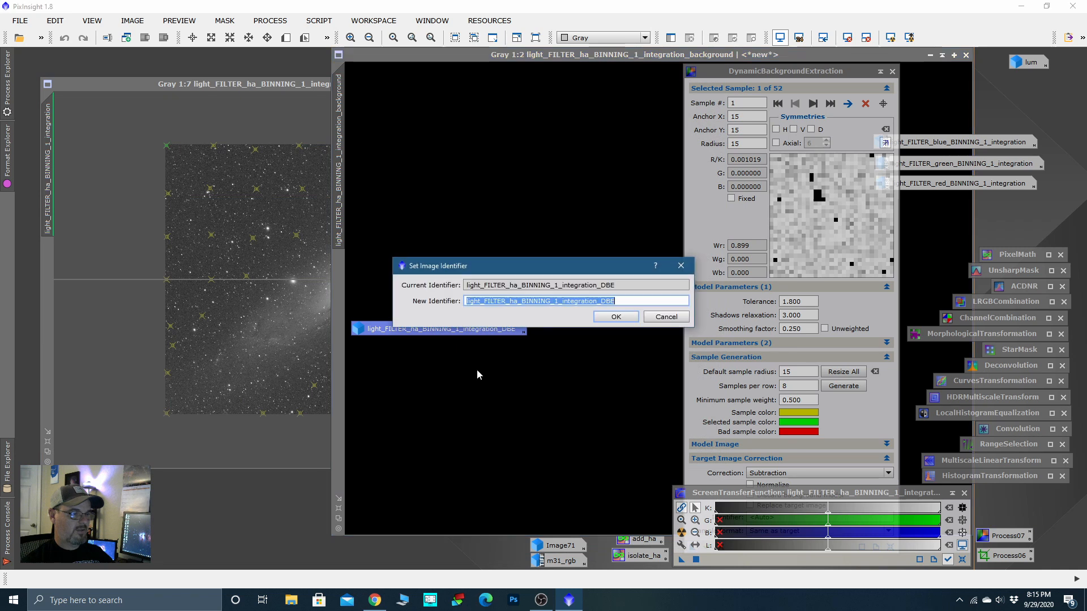
pyautogui.write('ha')
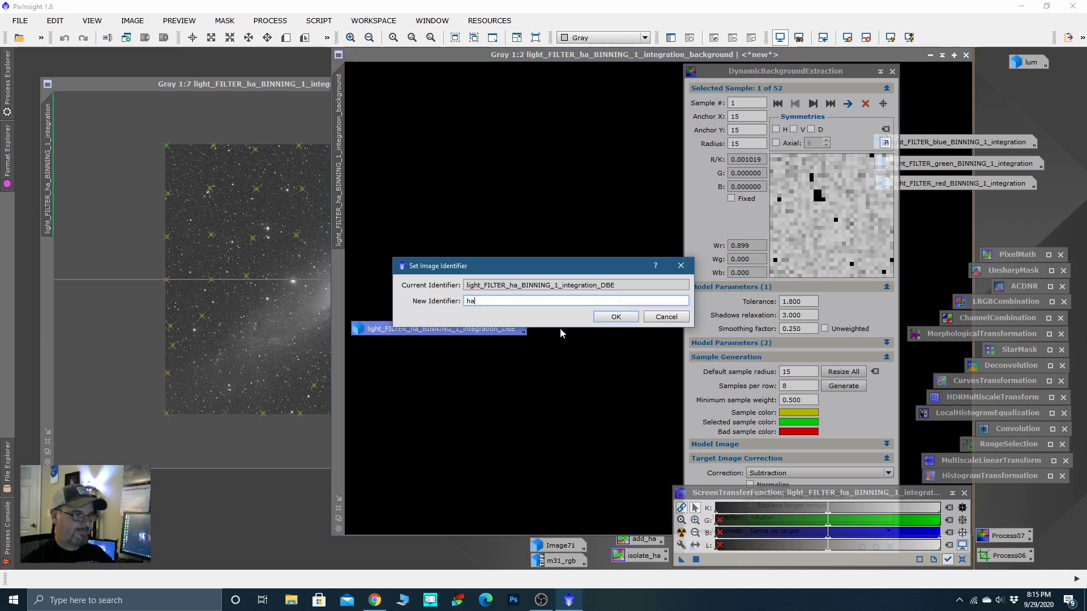
pyautogui.click(614, 317)
pyautogui.moveTo(379, 334); pyautogui.dragTo(1031, 81)
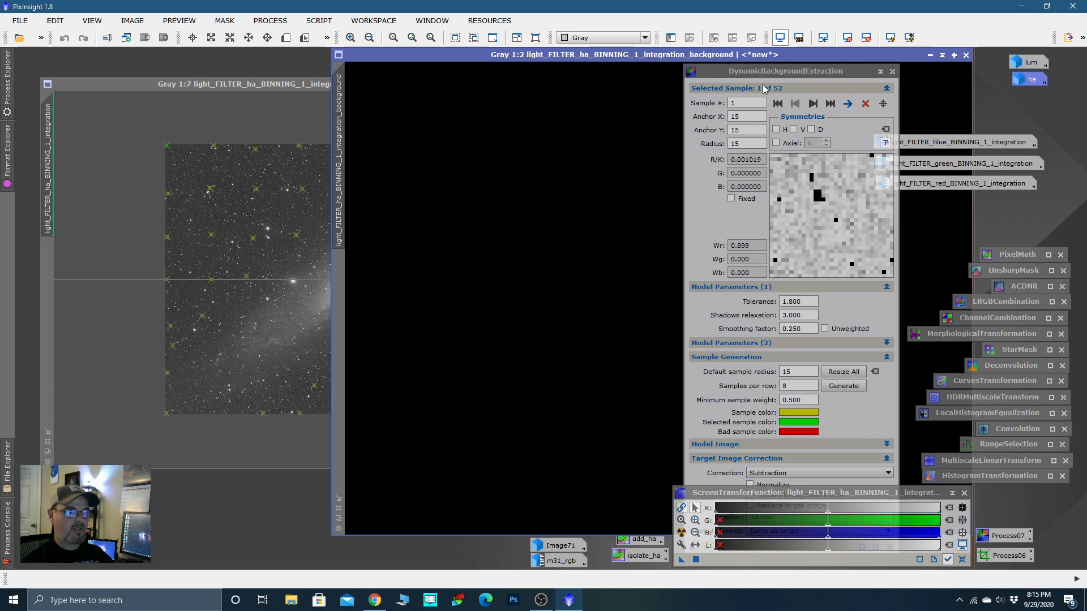
# Step: End the background extraction session and close the ha background model and the original ha integration without saving
pyautogui.click(892, 71)
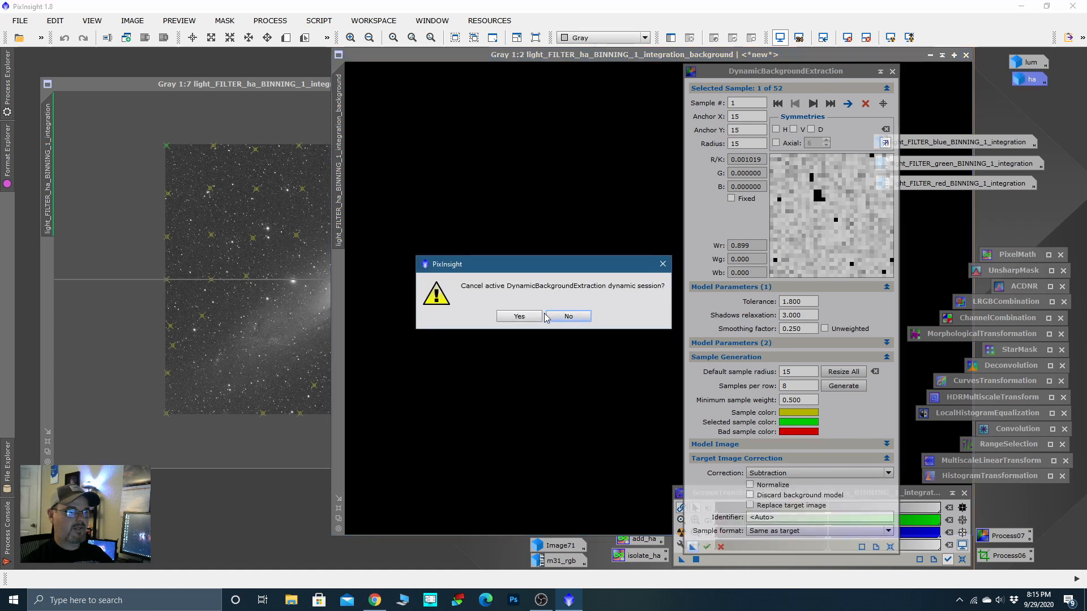
pyautogui.click(526, 319)
pyautogui.click(966, 55)
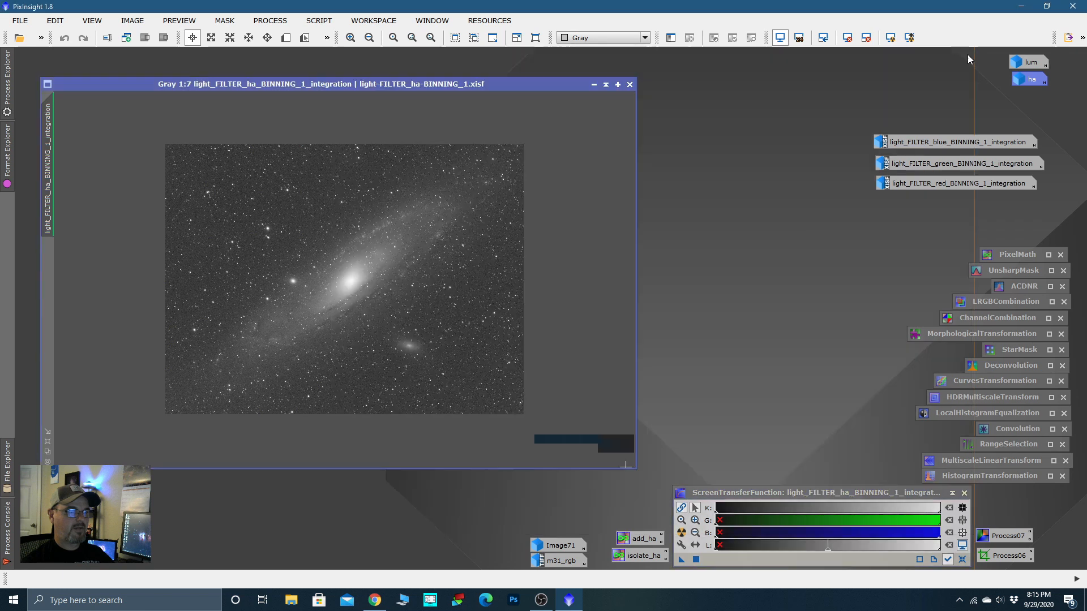
pyautogui.click(630, 87)
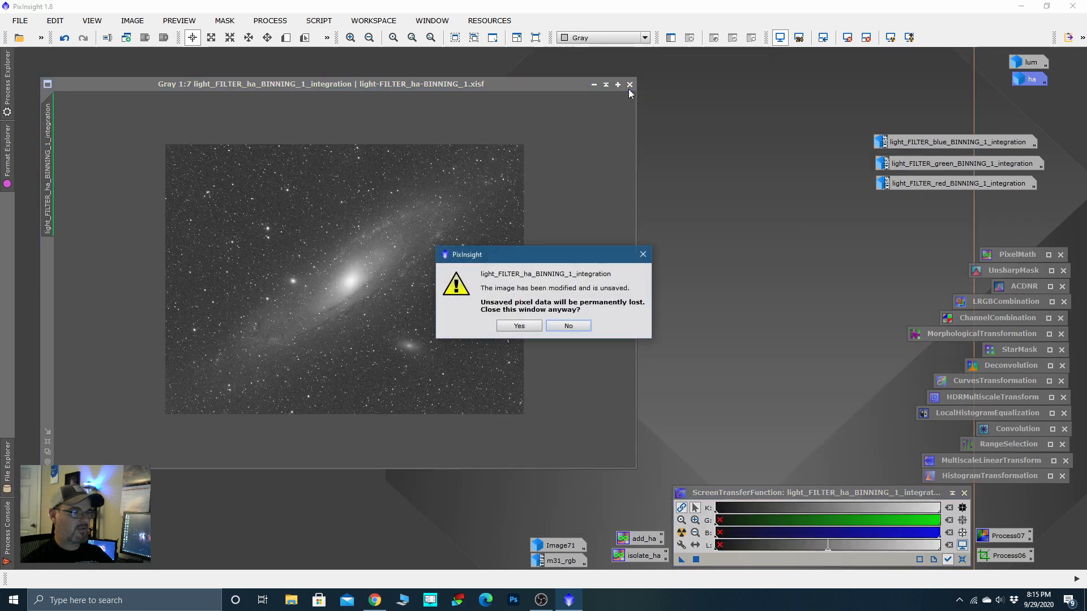
pyautogui.click(535, 328)
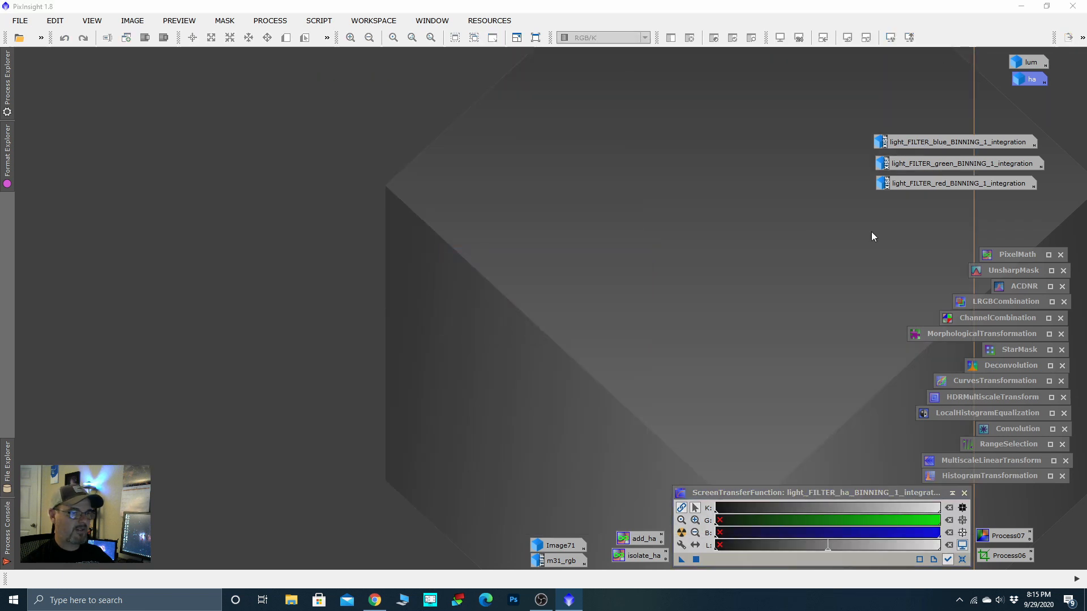
# Step: Open the blue integration and load the saved Process07 background extraction setup onto it
pyautogui.doubleClick(962, 141)
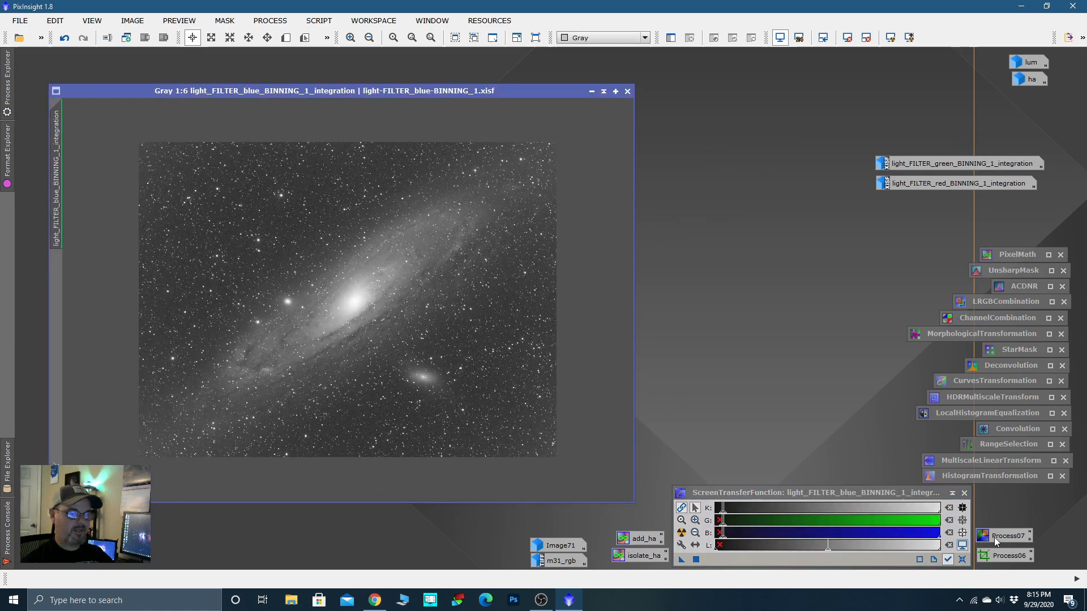
pyautogui.doubleClick(997, 540)
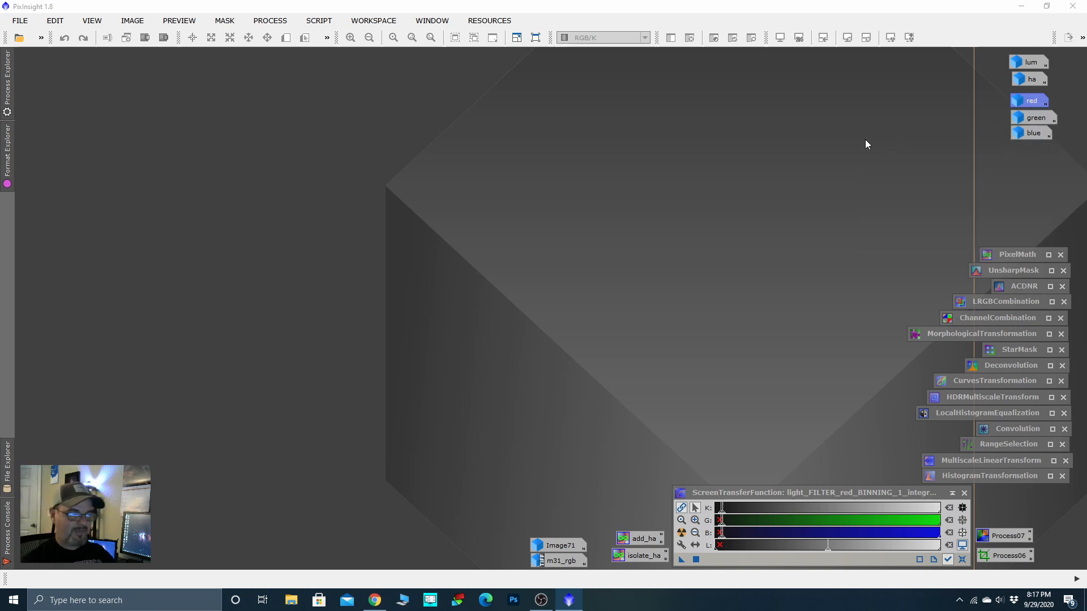
pyautogui.moveTo(1032, 117)
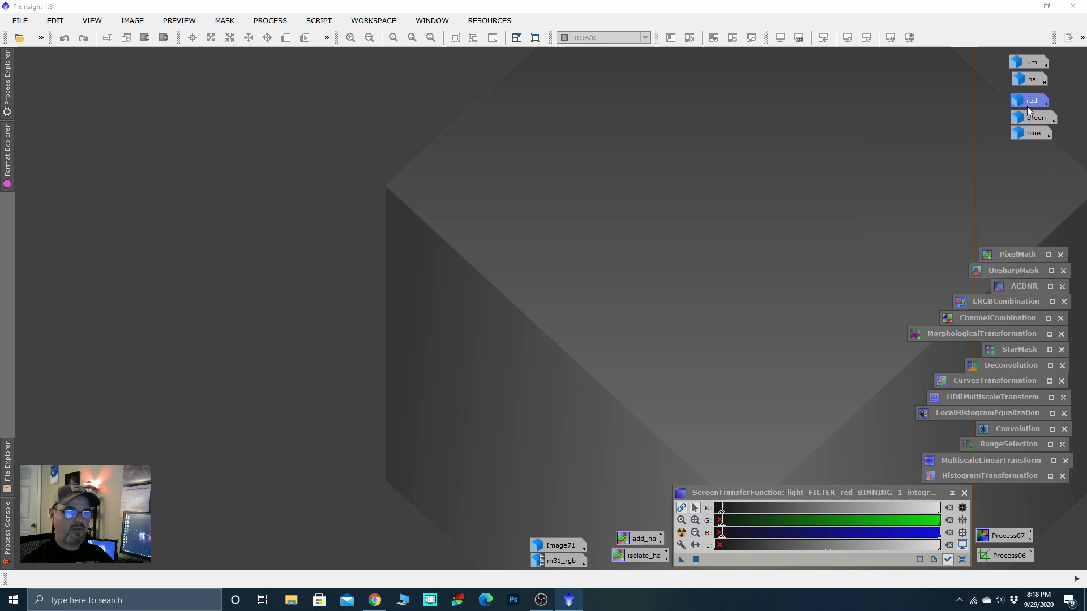
pyautogui.click(1032, 133)
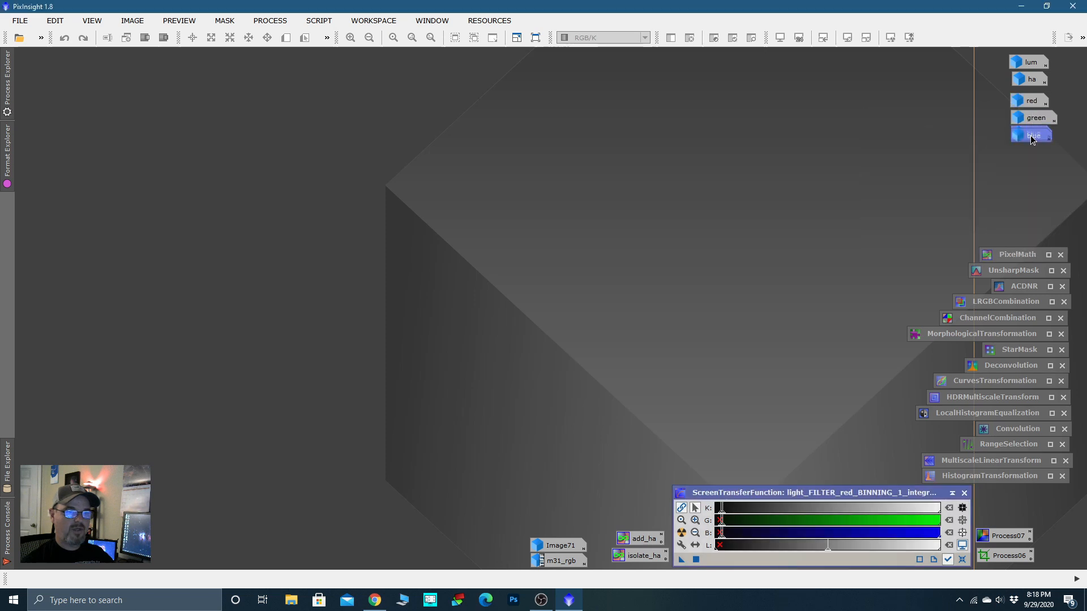
pyautogui.click(1032, 124)
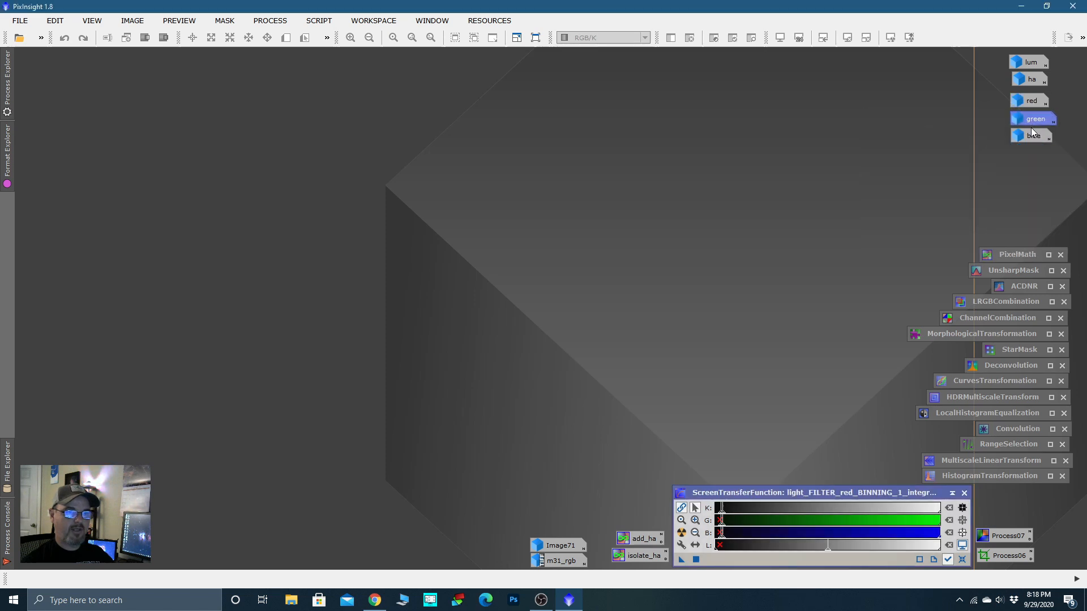
# Step: Open the corrected red and ha images and compare their spiral-arm detail by repeatedly hiding and restoring ha over red
pyautogui.doubleClick(1029, 101)
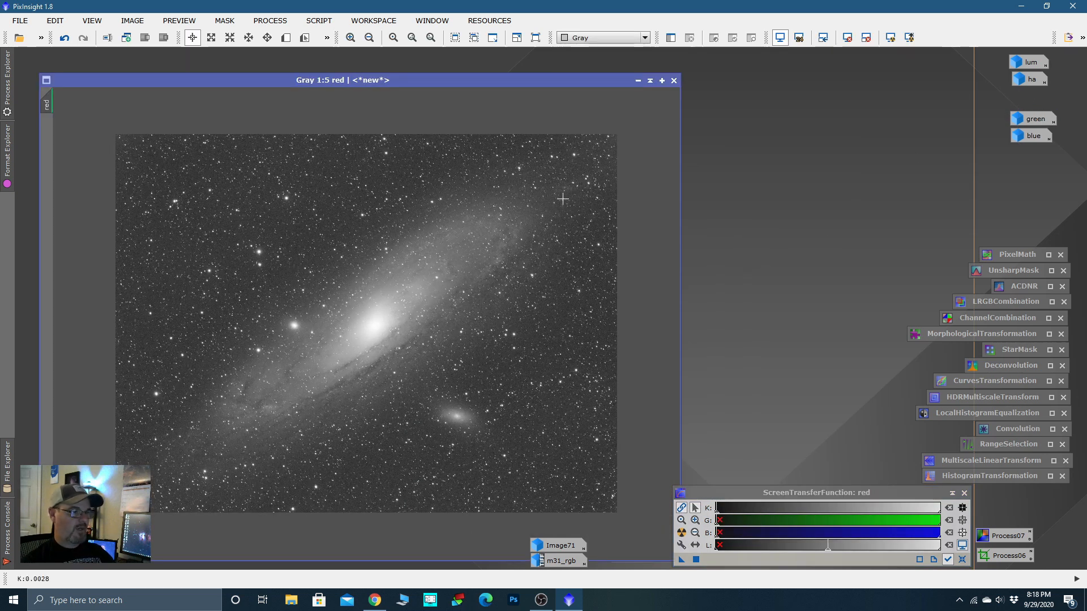
pyautogui.doubleClick(1031, 78)
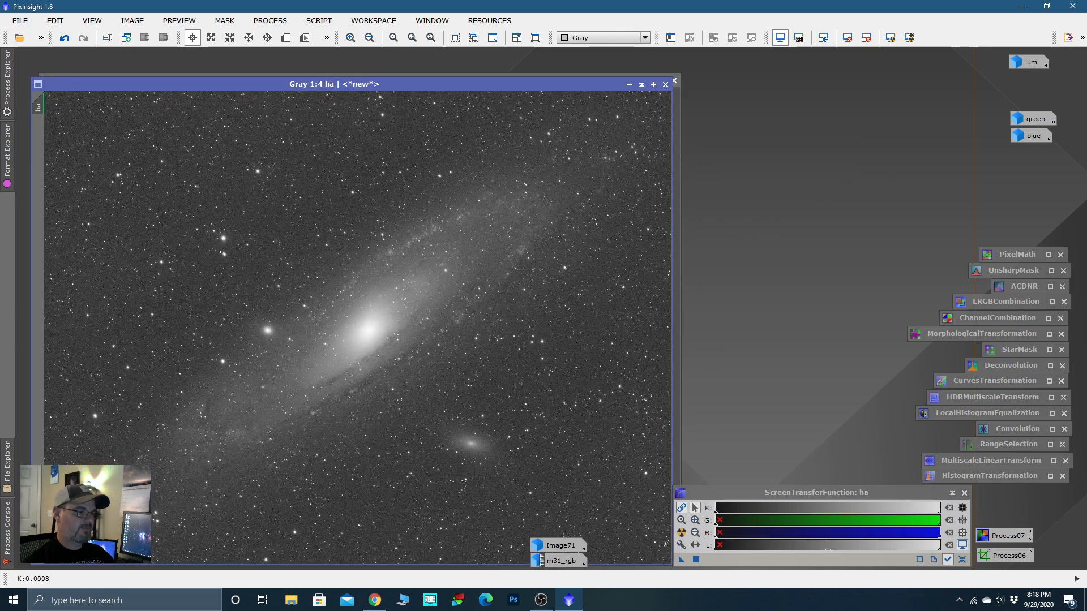
pyautogui.scroll(1, 411, 260)
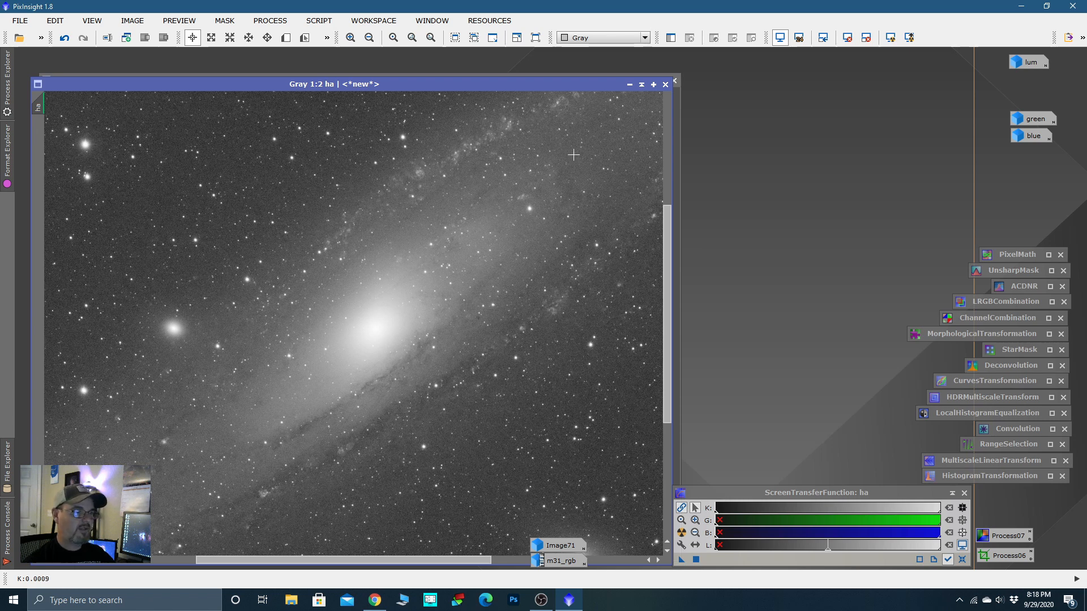
pyautogui.scroll(-1, 522, 254)
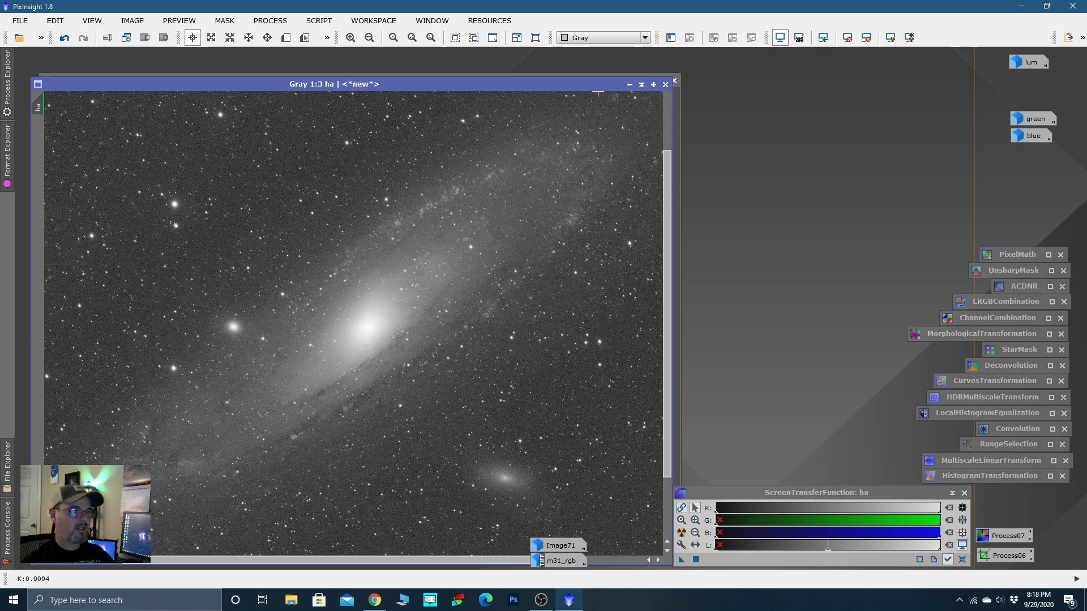
pyautogui.moveTo(610, 87); pyautogui.dragTo(611, 99)
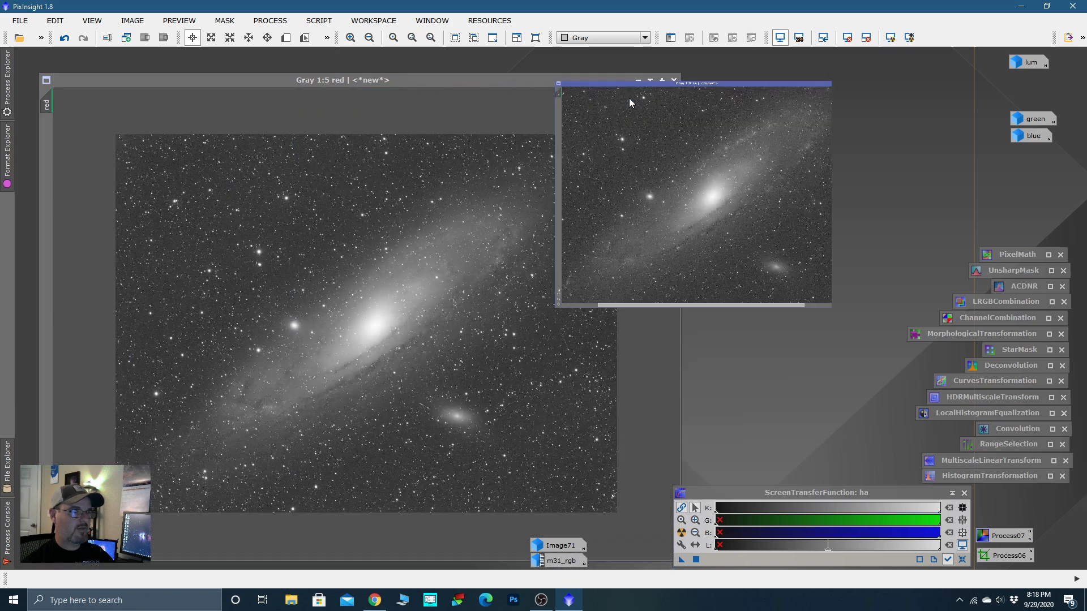
pyautogui.click(632, 98)
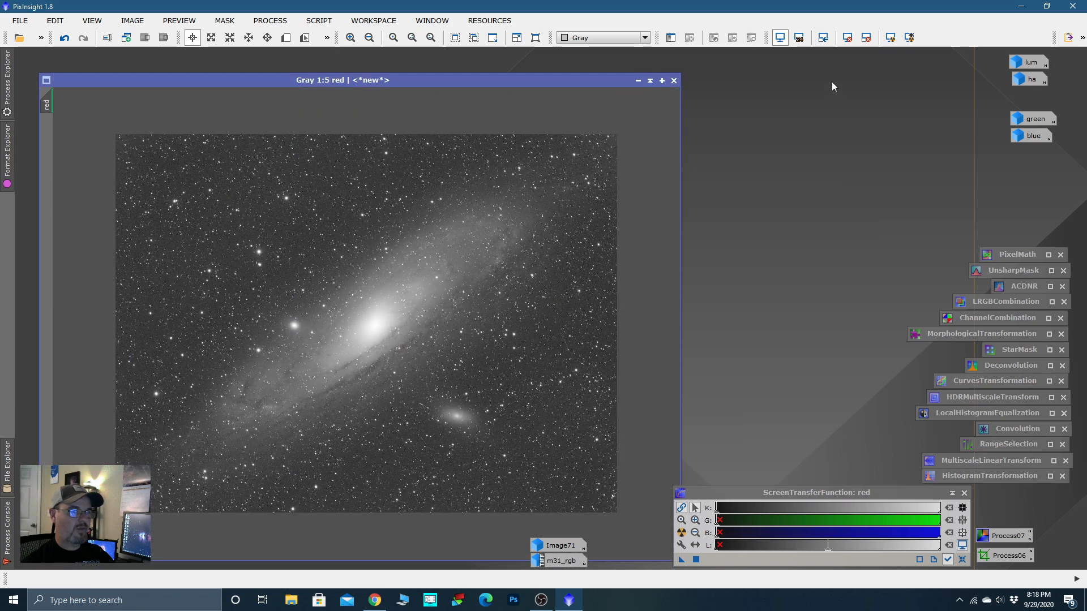
pyautogui.doubleClick(1023, 79)
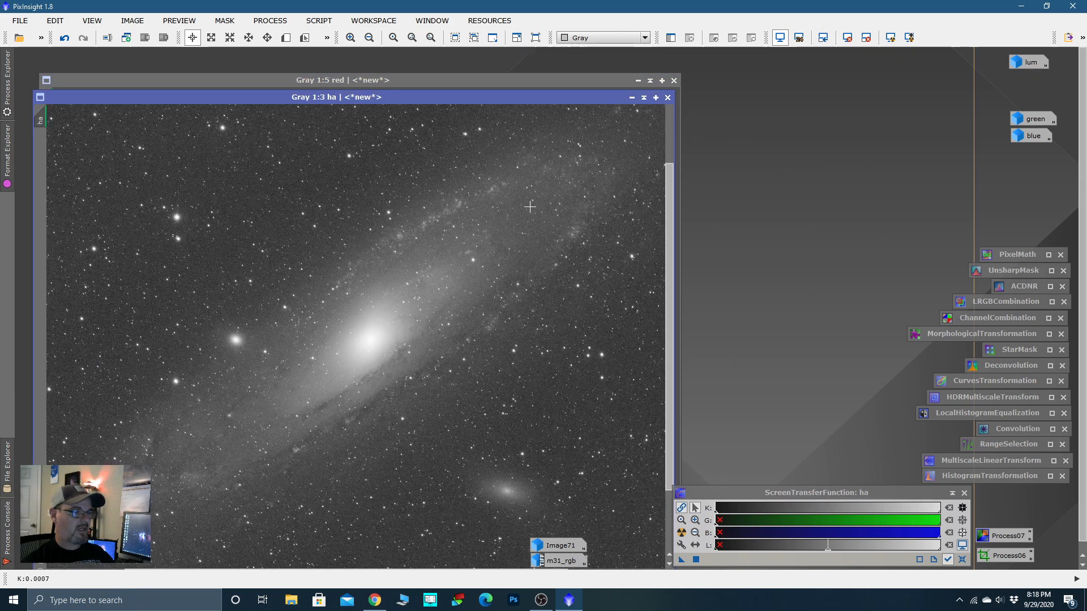
pyautogui.scroll(-1, 485, 258)
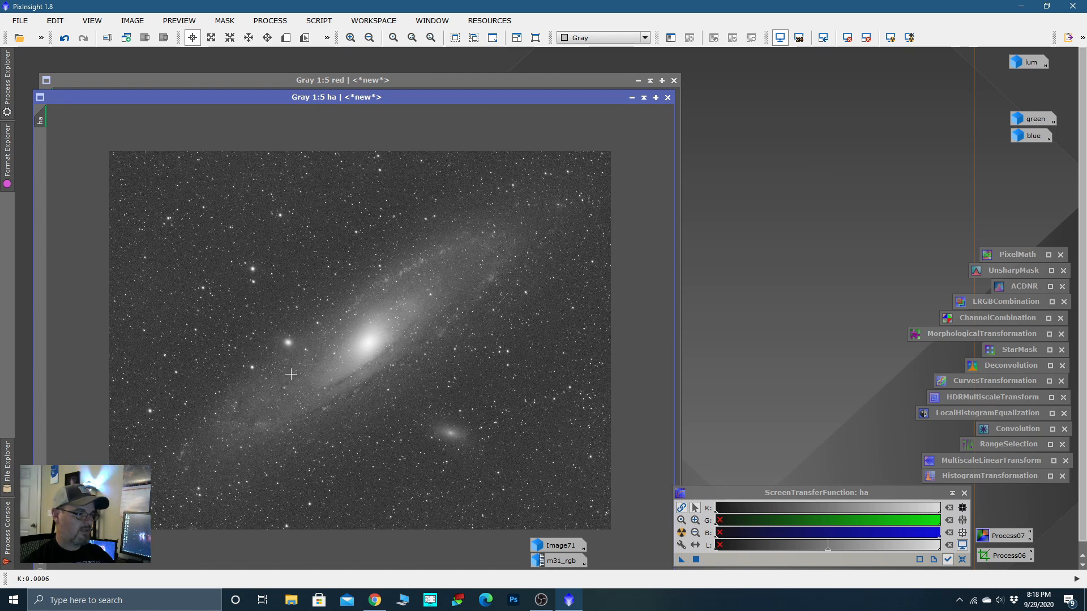
pyautogui.scroll(1, 423, 261)
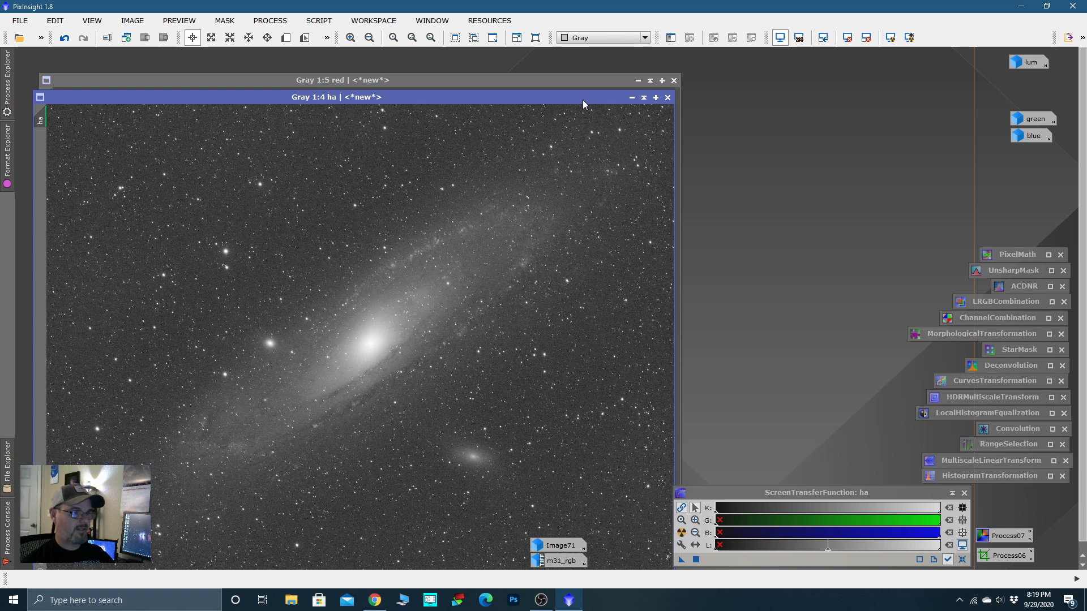
pyautogui.click(632, 97)
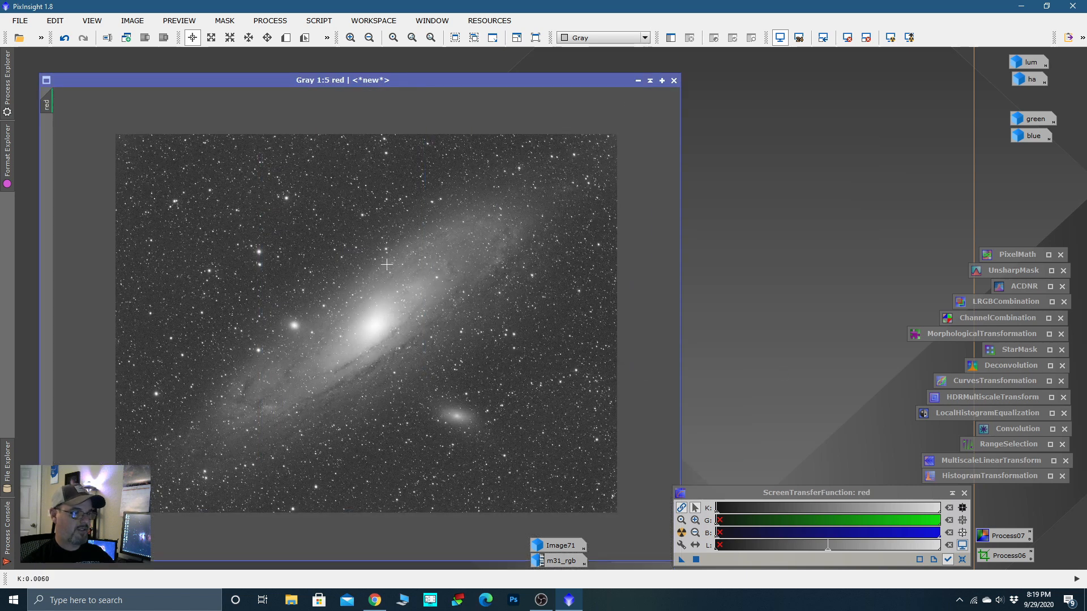
pyautogui.moveTo(634, 83); pyautogui.dragTo(634, 75)
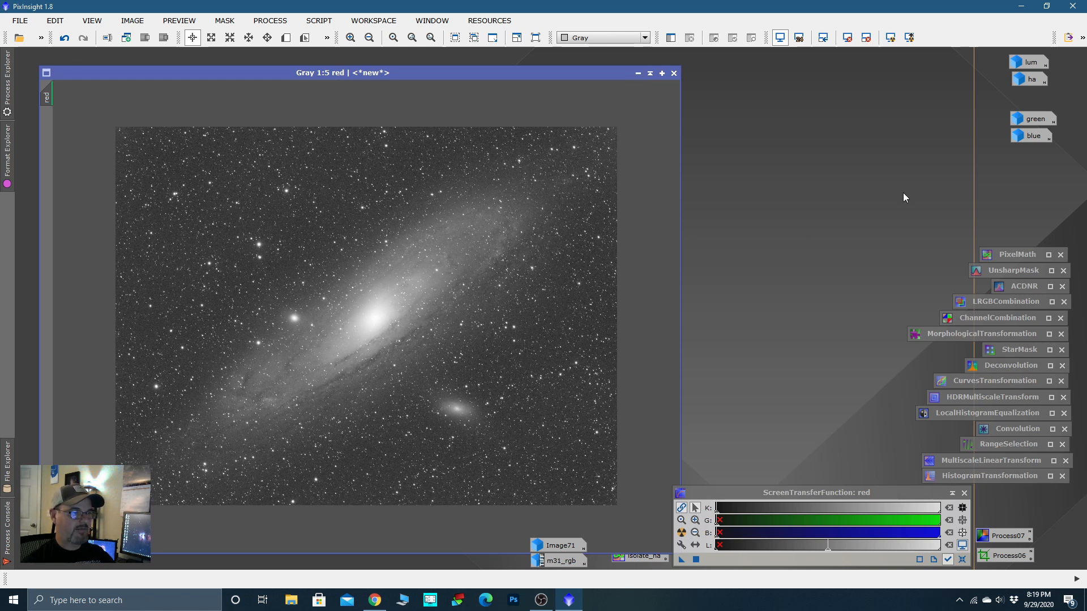
pyautogui.doubleClick(1030, 80)
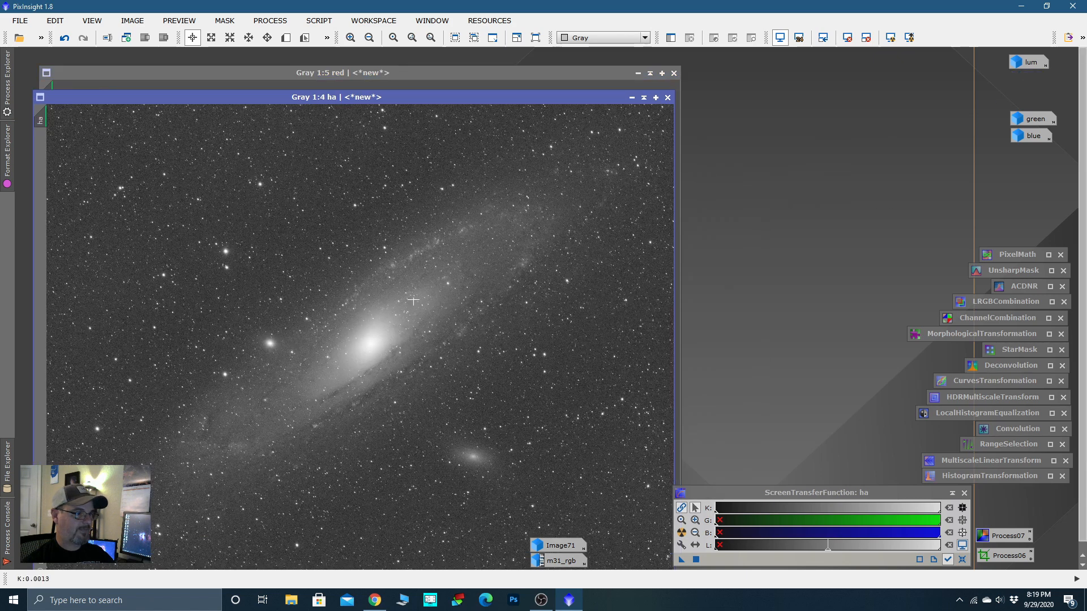
# Step: Iconize the ha and red images and open the saved isolate_ha PixelMath setup
pyautogui.moveTo(530, 107); pyautogui.dragTo(773, 95)
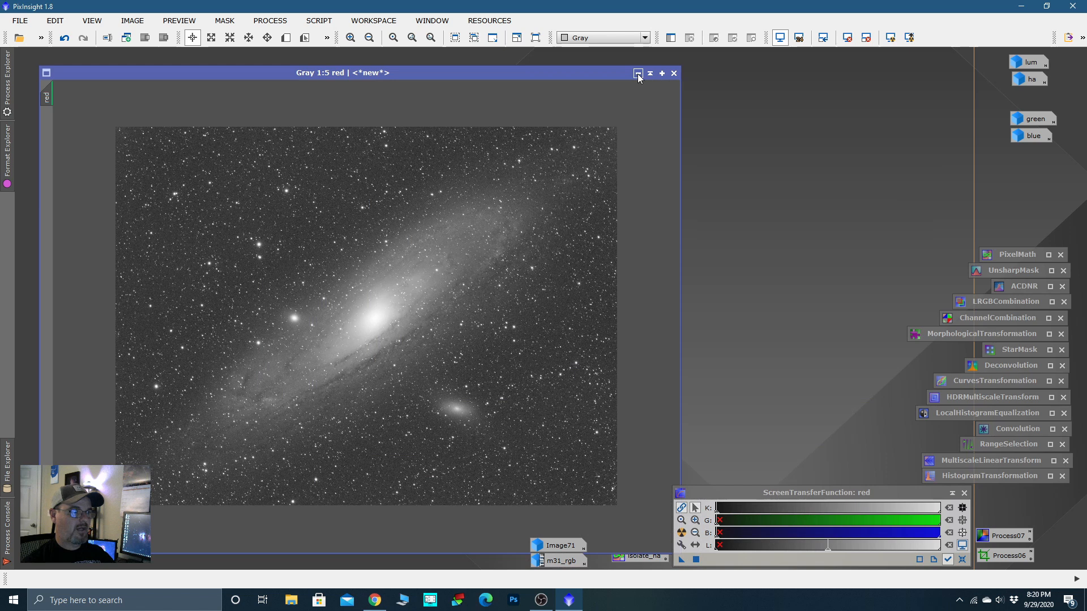
pyautogui.click(638, 73)
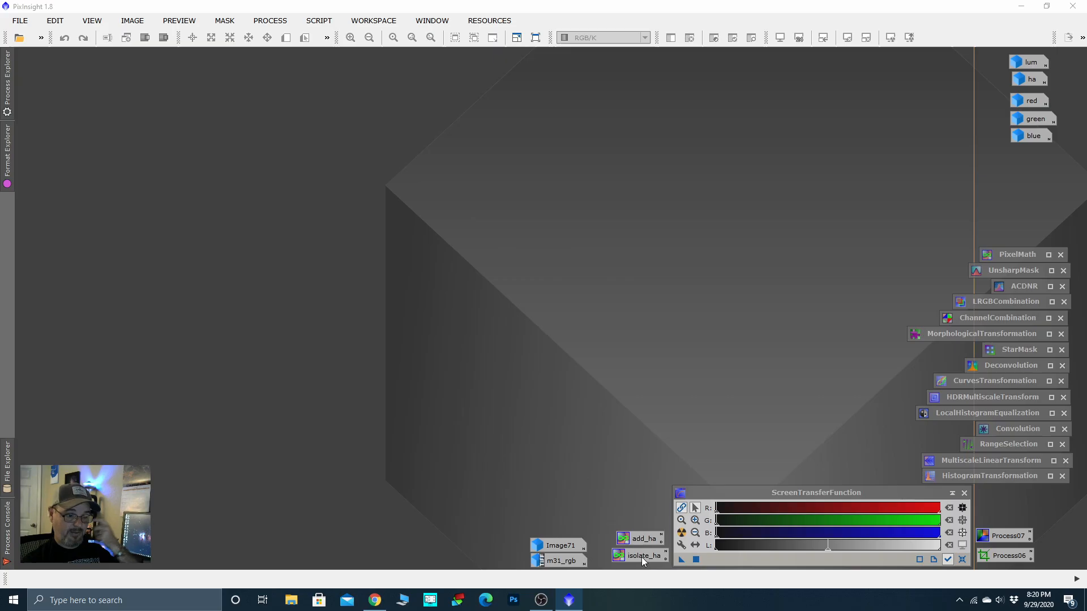
pyautogui.doubleClick(549, 505)
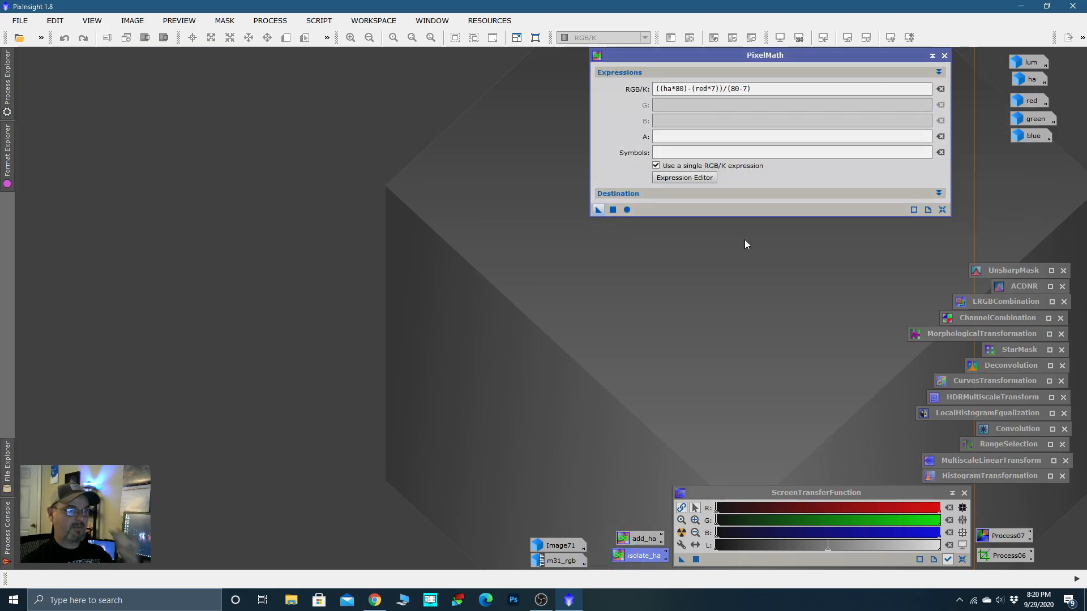
pyautogui.moveTo(862, 56); pyautogui.dragTo(900, 93)
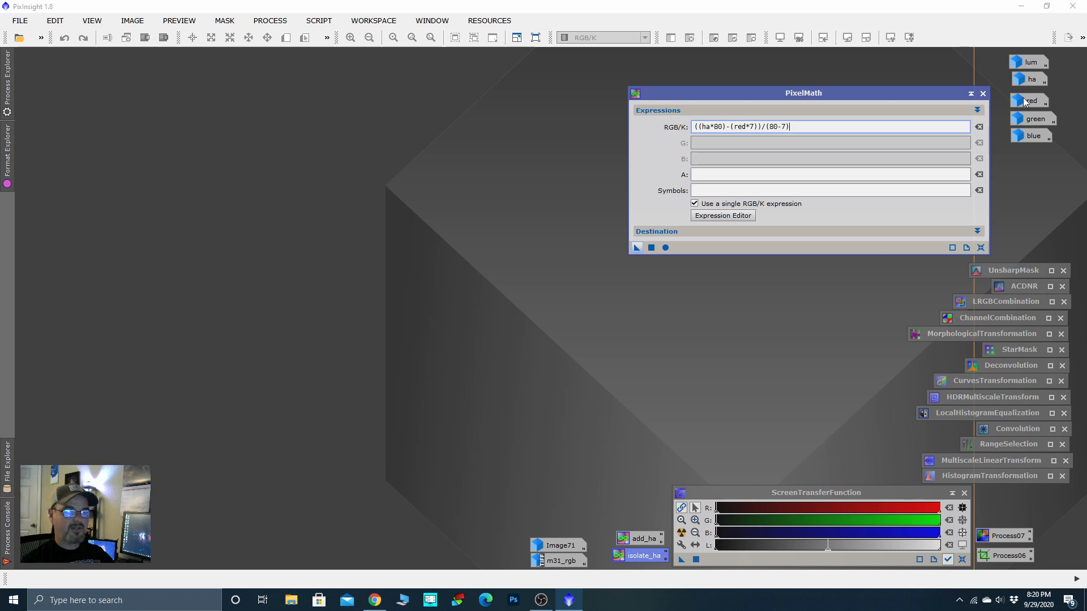
# Step: Open the ha image and arrange it beside the PixelMath window so that both are fully accessible
pyautogui.doubleClick(1030, 78)
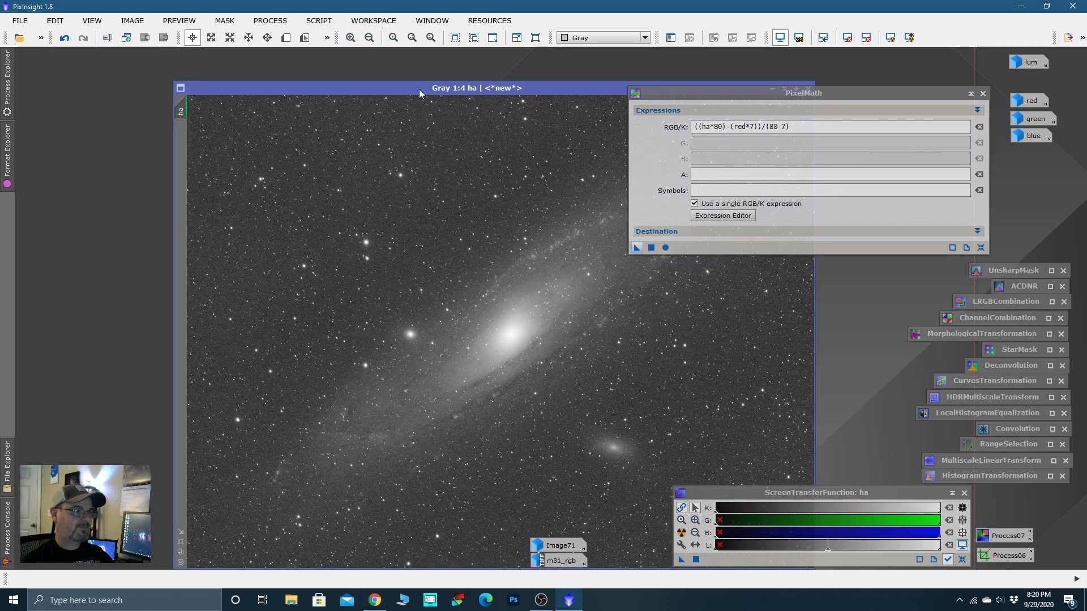
pyautogui.moveTo(419, 89); pyautogui.dragTo(325, 73)
pyautogui.moveTo(79, 66); pyautogui.dragTo(133, 128)
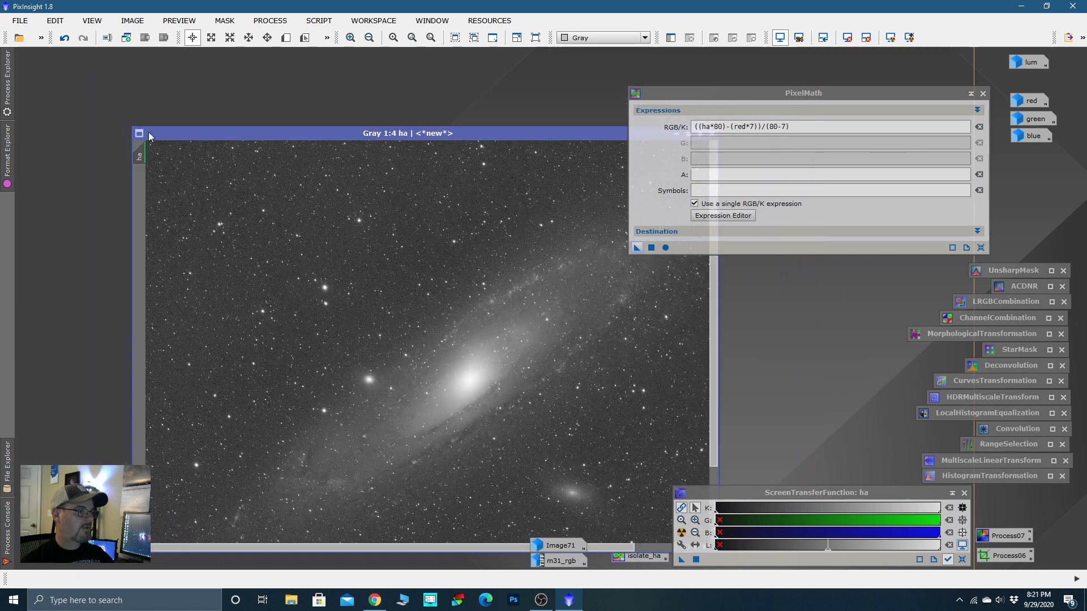
pyautogui.moveTo(311, 136); pyautogui.dragTo(213, 75)
pyautogui.scroll(-2, 346, 234)
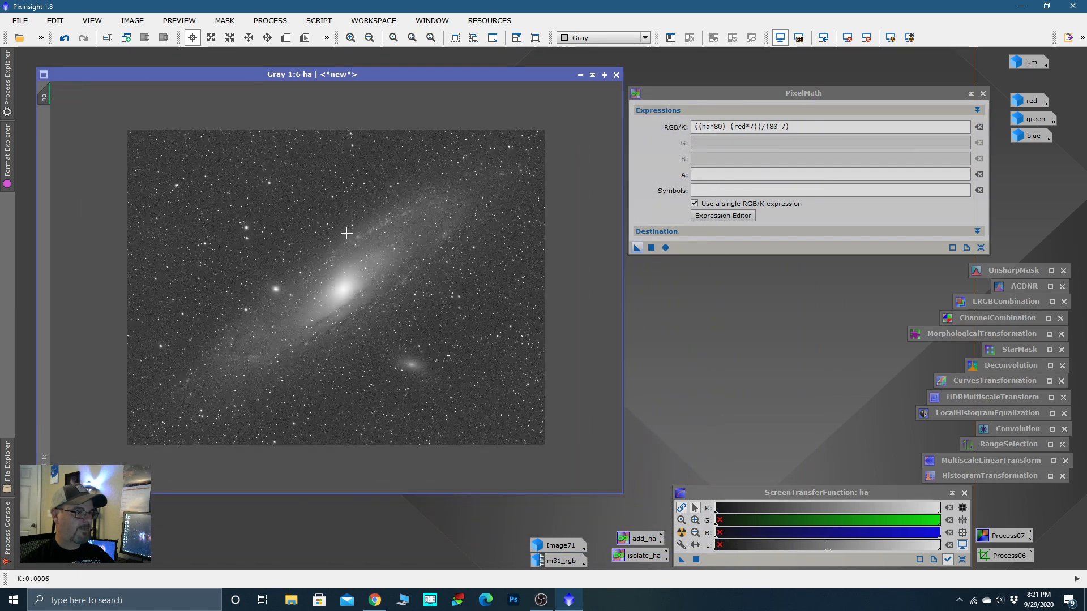
pyautogui.moveTo(749, 94); pyautogui.dragTo(770, 95)
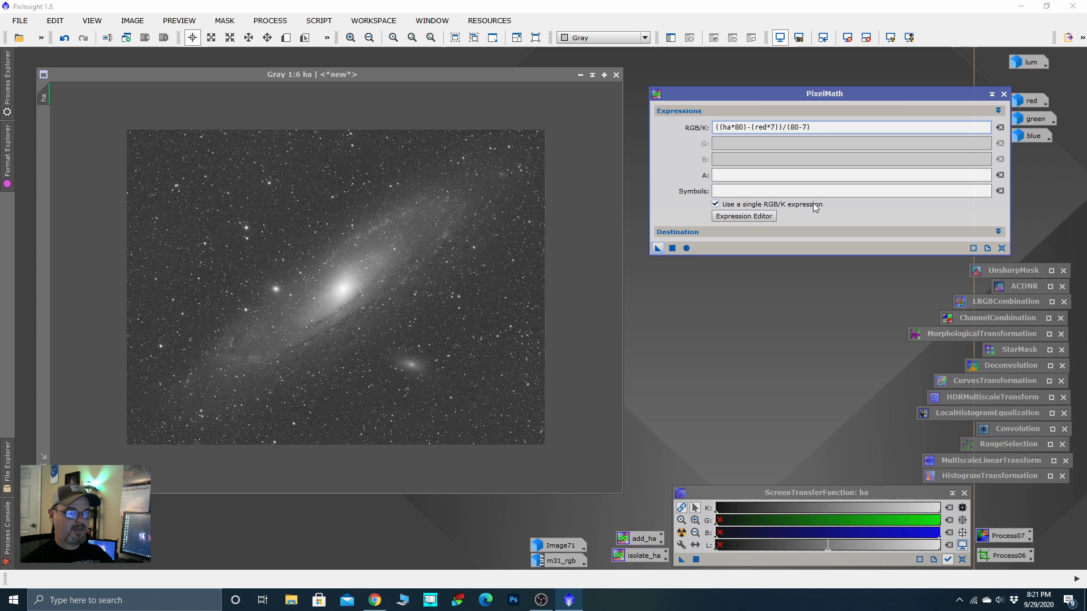
# Step: Apply ((ha*80)-(red*7))/(80-7) to the ha image as a new grayscale image and auto-stretch the result's display
pyautogui.click(998, 233)
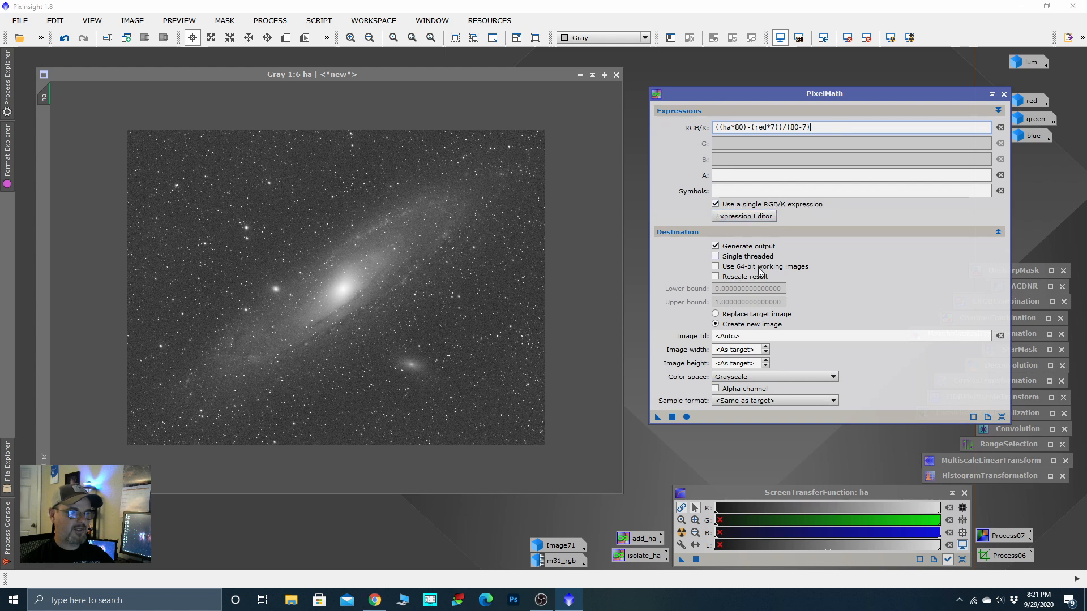
pyautogui.moveTo(657, 419); pyautogui.dragTo(557, 362)
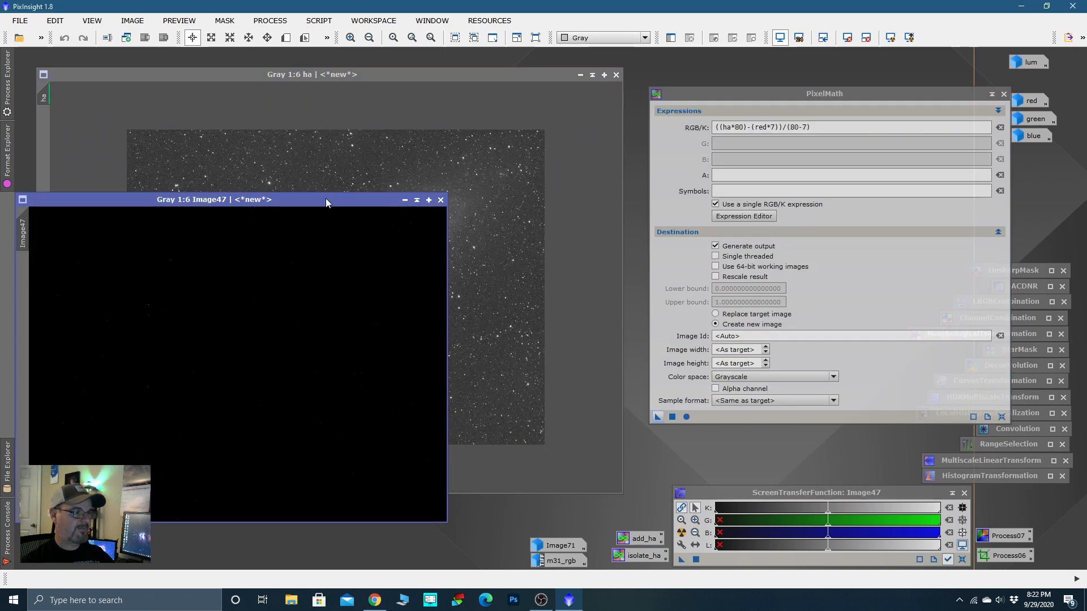
pyautogui.moveTo(329, 199); pyautogui.dragTo(409, 127)
pyautogui.click(682, 533)
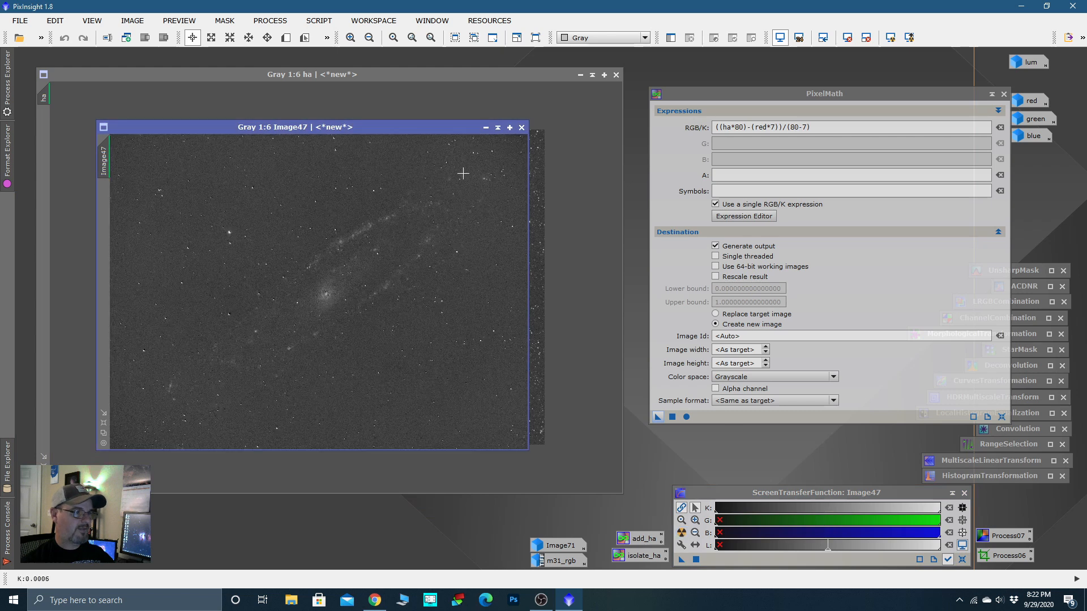
# Step: Put PixelMath away and compare the isolated hydrogen-alpha image side by side with ha, examining its spiral arms and stars
pyautogui.moveTo(416, 134); pyautogui.dragTo(386, 102)
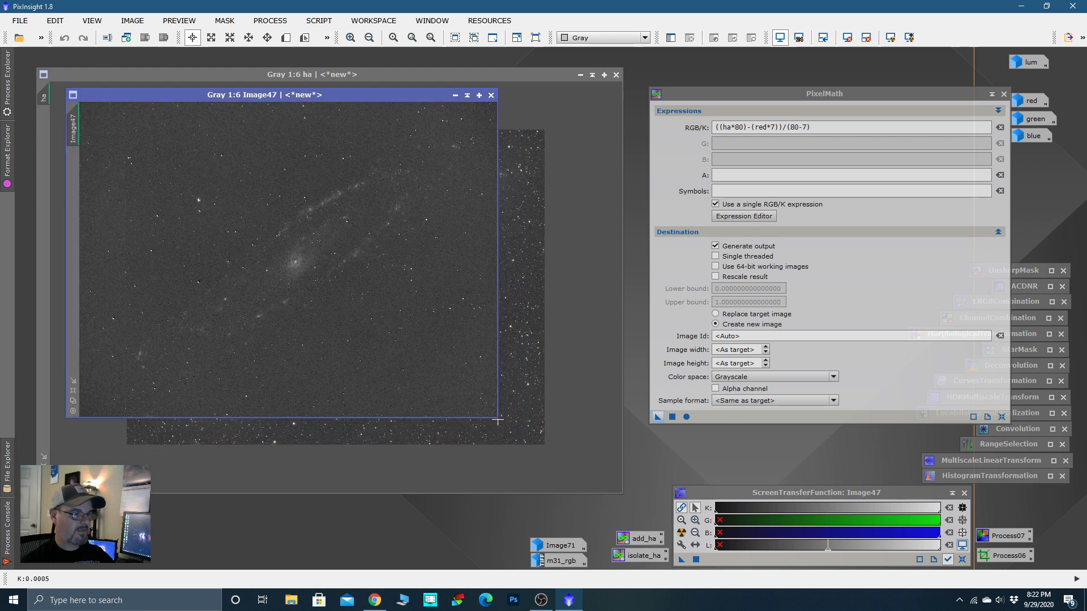
pyautogui.moveTo(497, 420); pyautogui.dragTo(604, 486)
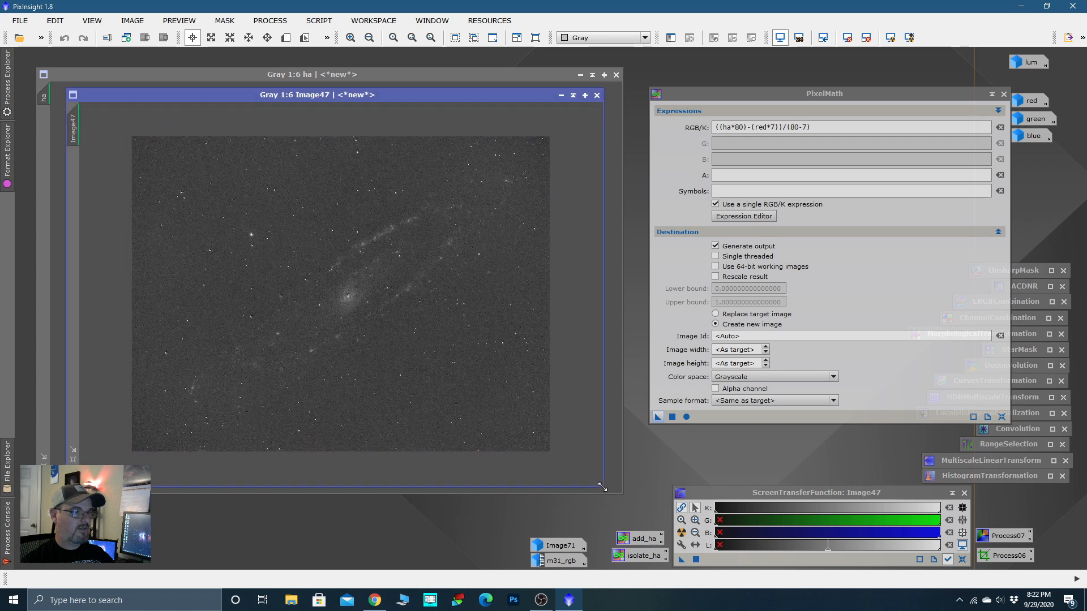
pyautogui.moveTo(321, 96); pyautogui.dragTo(766, 92)
pyautogui.click(990, 94)
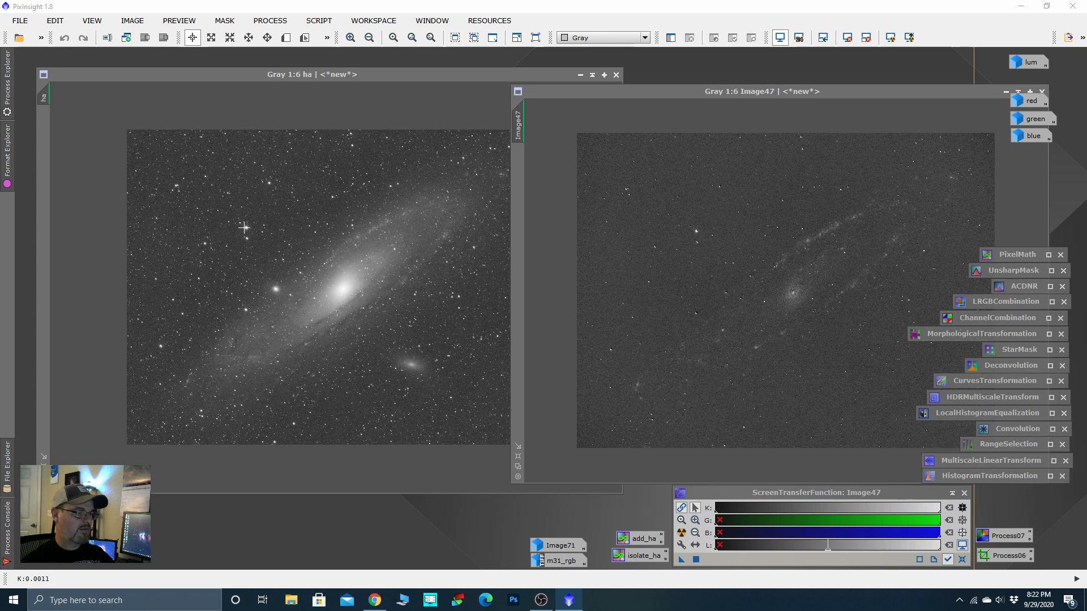
pyautogui.scroll(1, 866, 198)
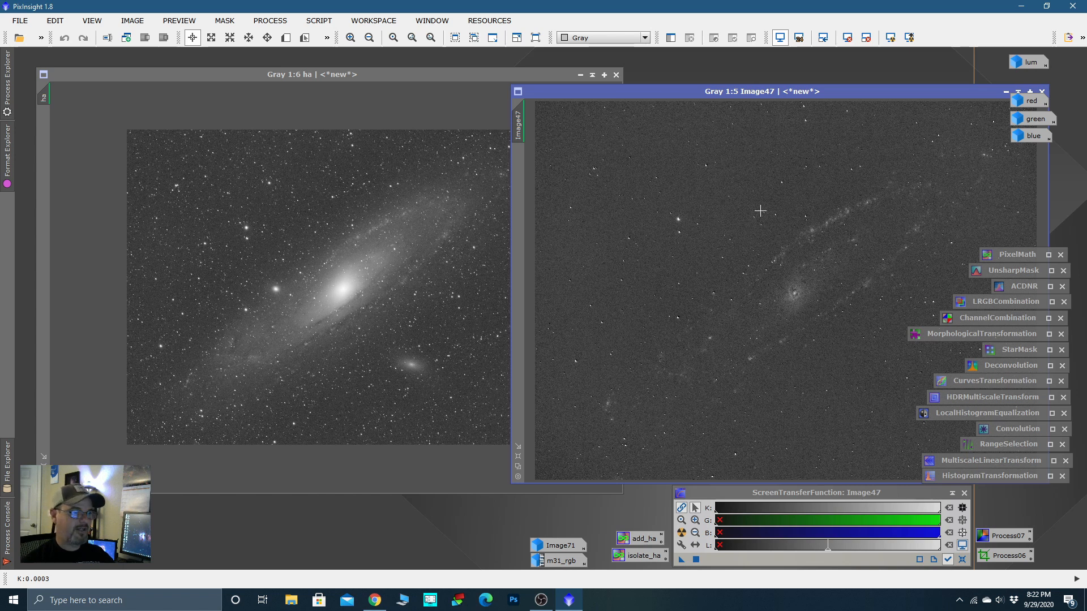
pyautogui.scroll(2, 705, 215)
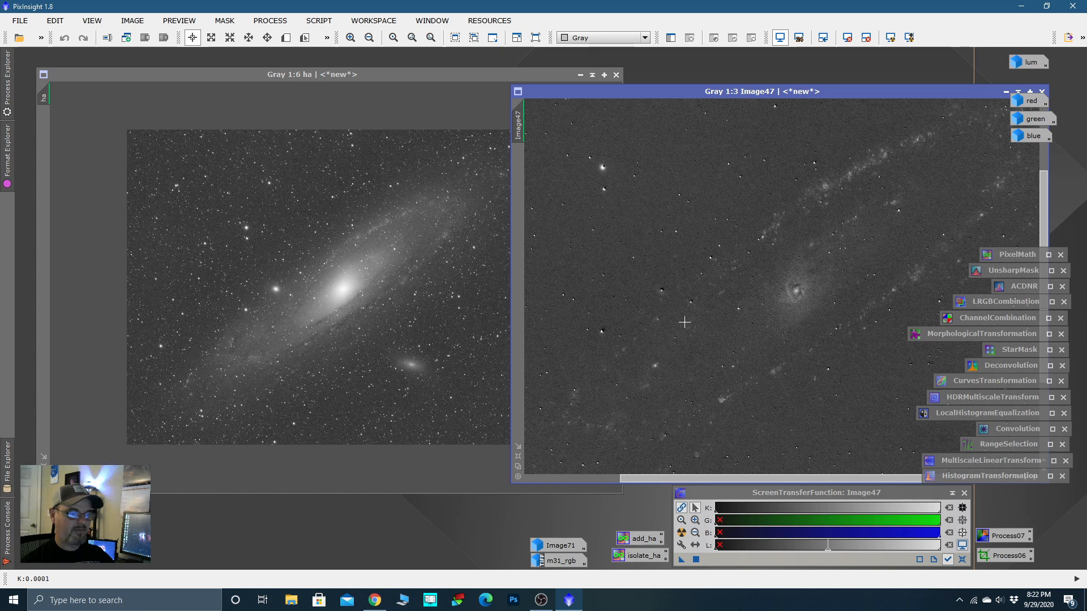
pyautogui.scroll(-1, 683, 316)
pyautogui.scroll(-1, 678, 318)
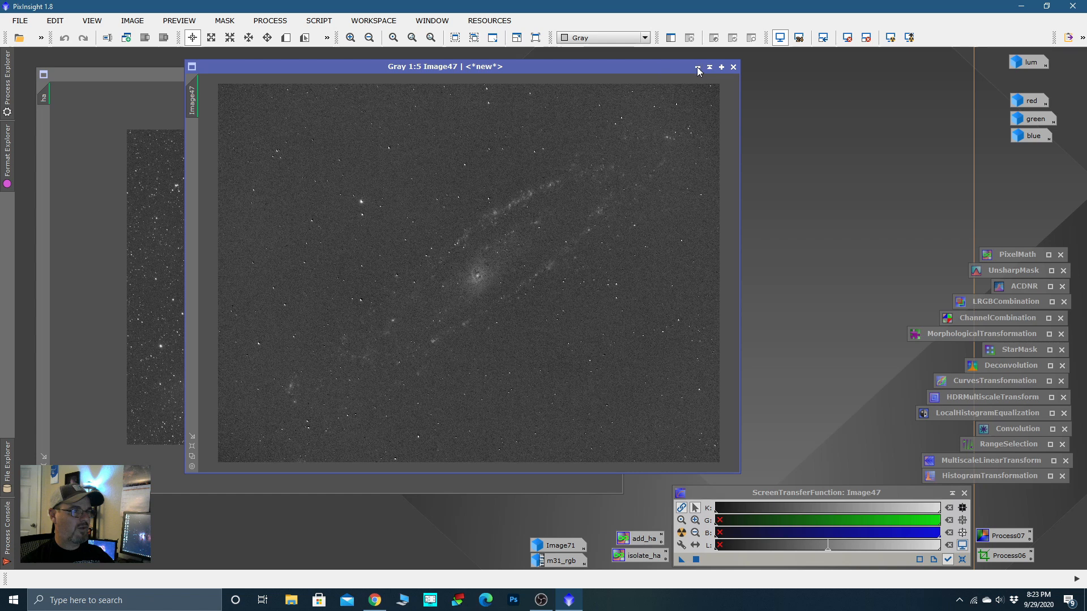
# Step: Iconize the isolated image, set its identifier to new_ha and park its icon below the blue icon
pyautogui.click(697, 67)
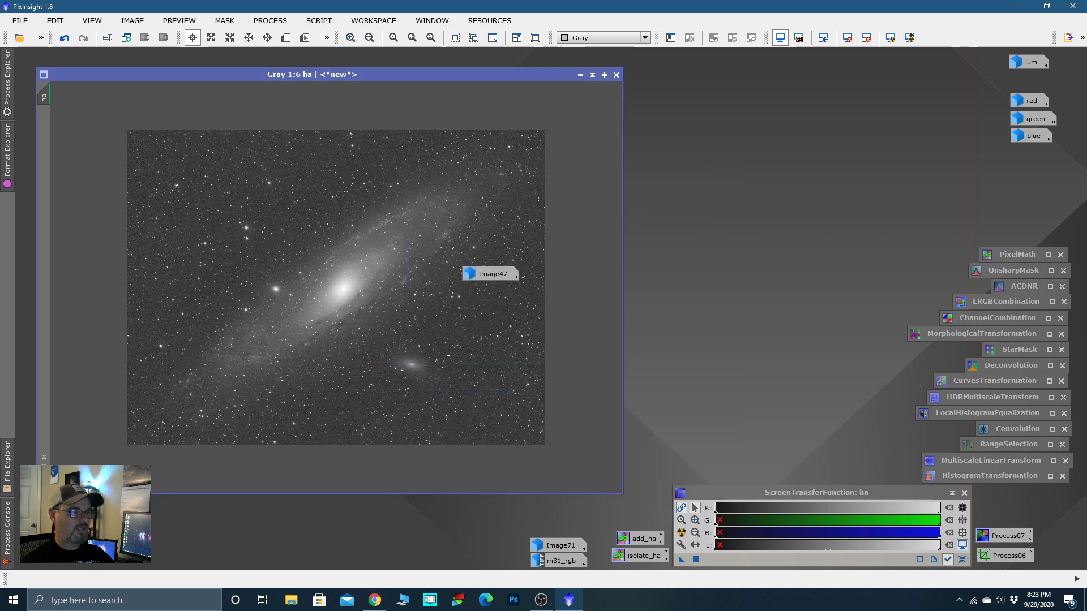
pyautogui.moveTo(487, 277); pyautogui.dragTo(728, 274)
pyautogui.rightClick(727, 274)
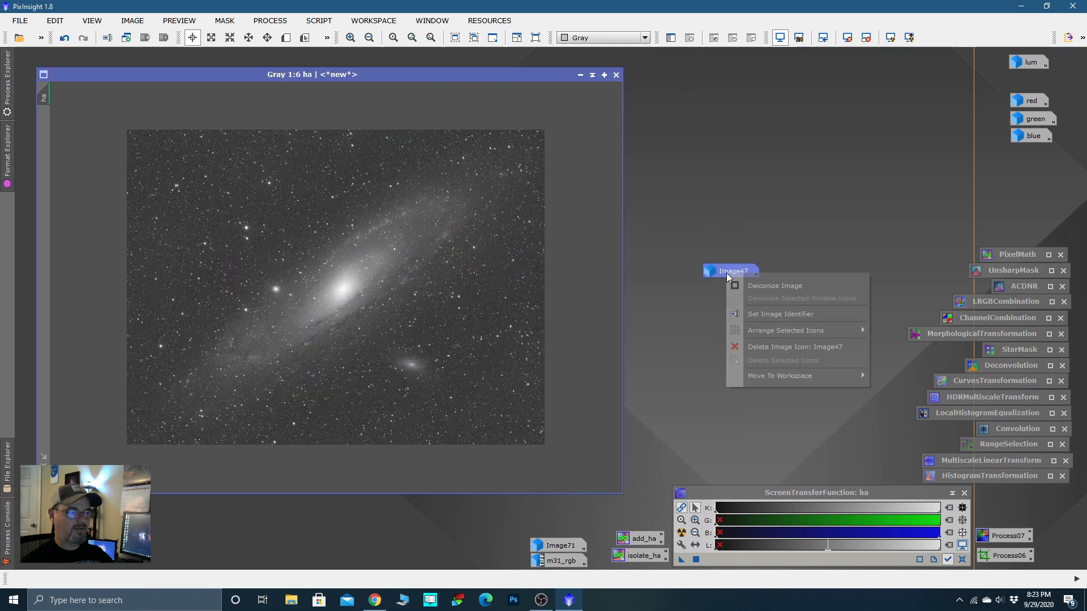
pyautogui.click(782, 314)
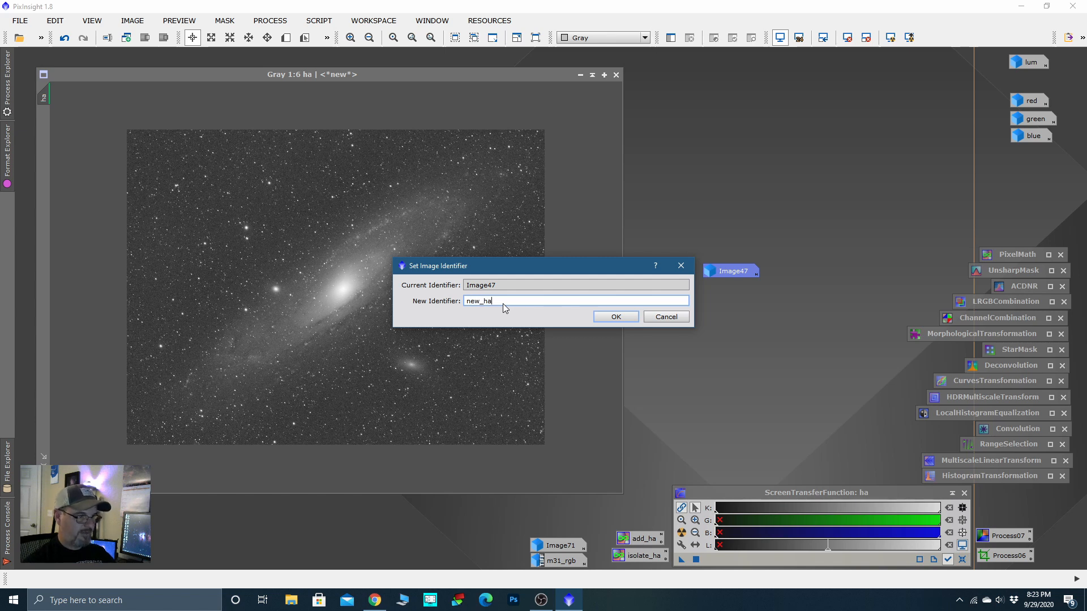
pyautogui.click(624, 317)
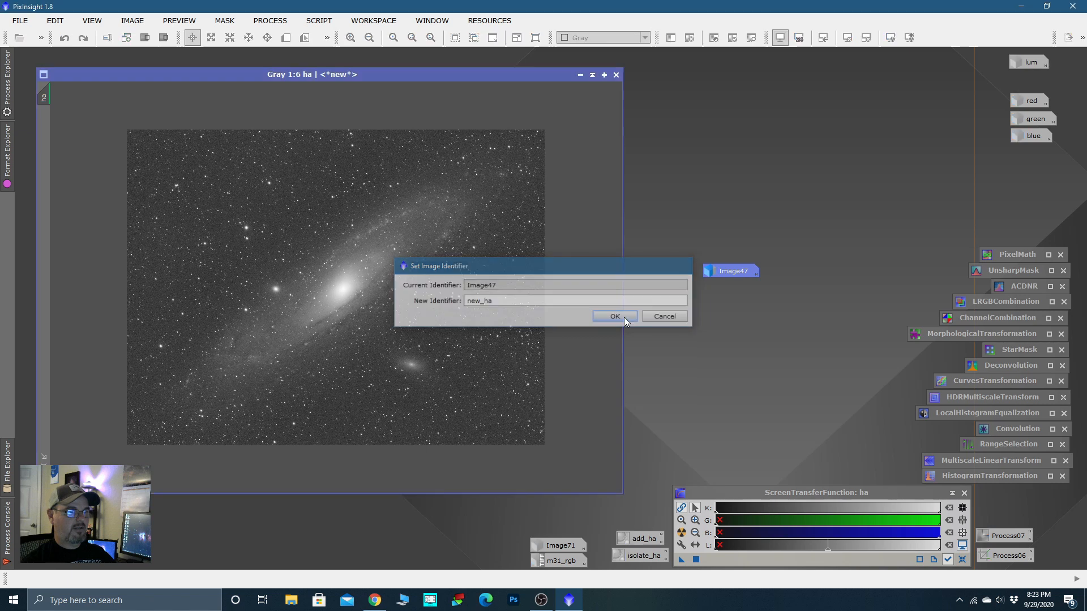
pyautogui.moveTo(717, 267); pyautogui.dragTo(1035, 189)
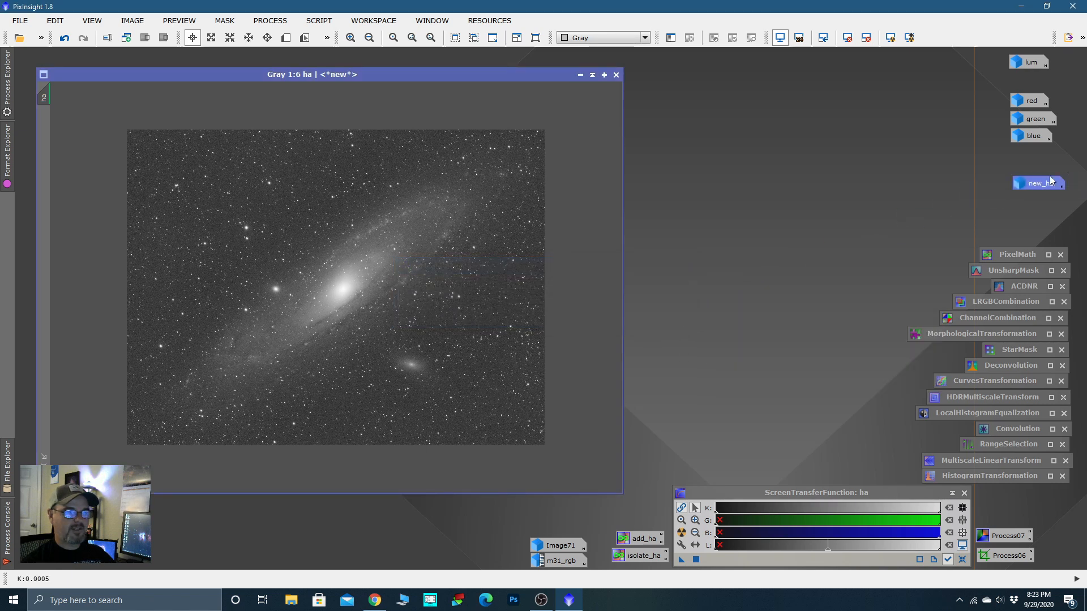
# Step: Iconize the ha image and line up its icon between lum and red
pyautogui.click(581, 74)
pyautogui.moveTo(1030, 82); pyautogui.dragTo(1027, 84)
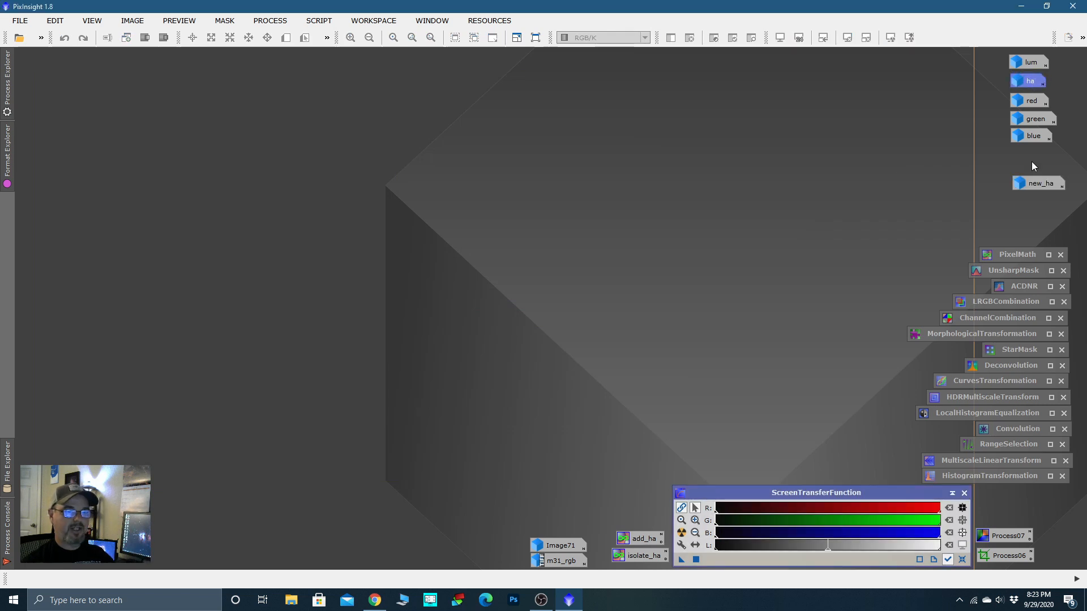
pyautogui.click(1041, 184)
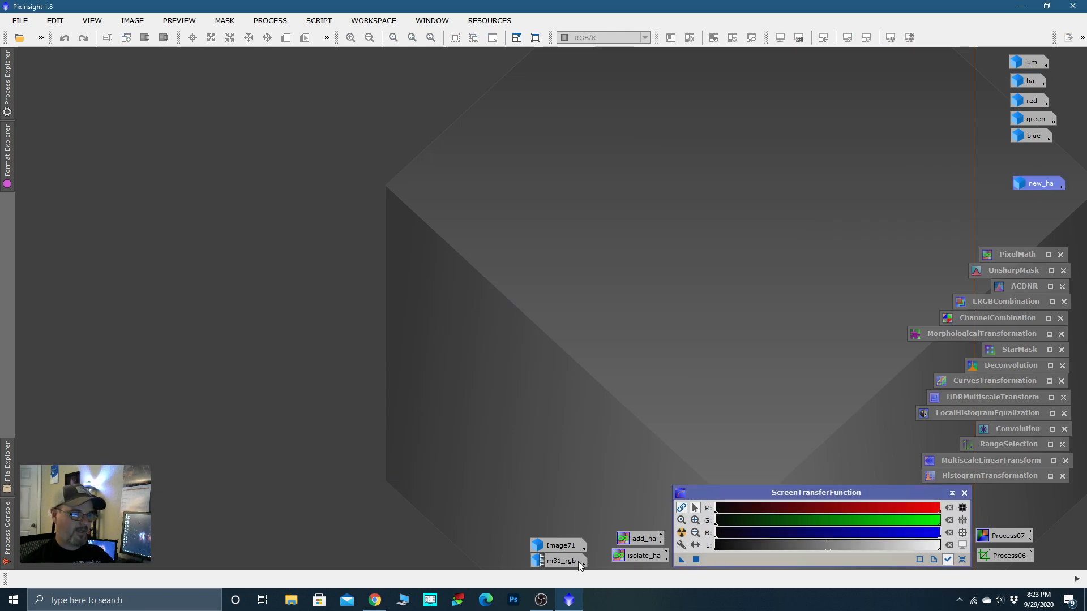
# Step: Open the red image and load the saved add_ha PixelMath setup beside it
pyautogui.doubleClick(1026, 102)
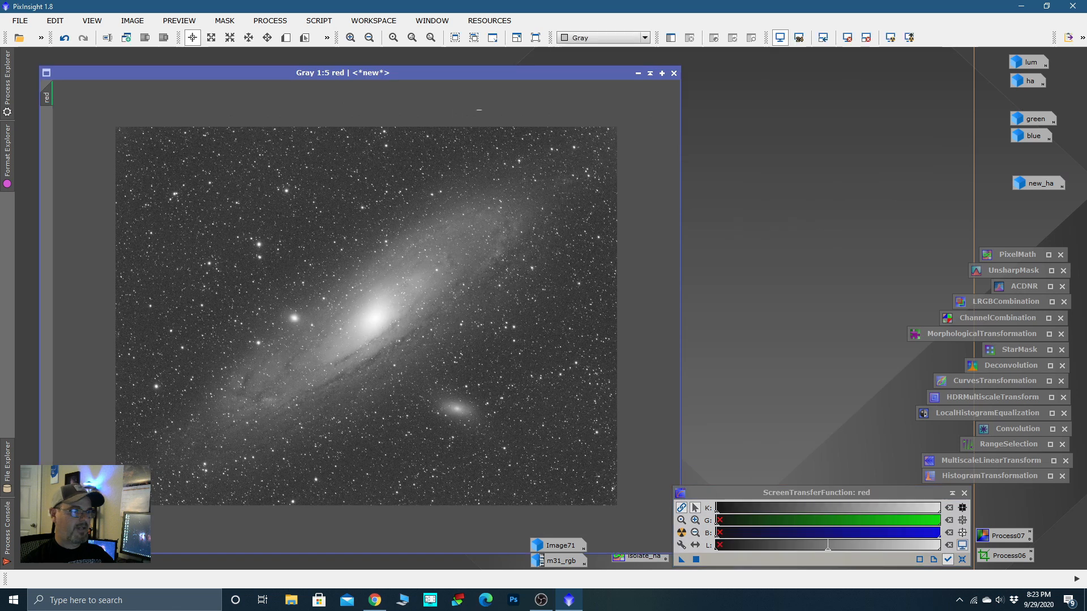
pyautogui.moveTo(453, 76); pyautogui.dragTo(451, 66)
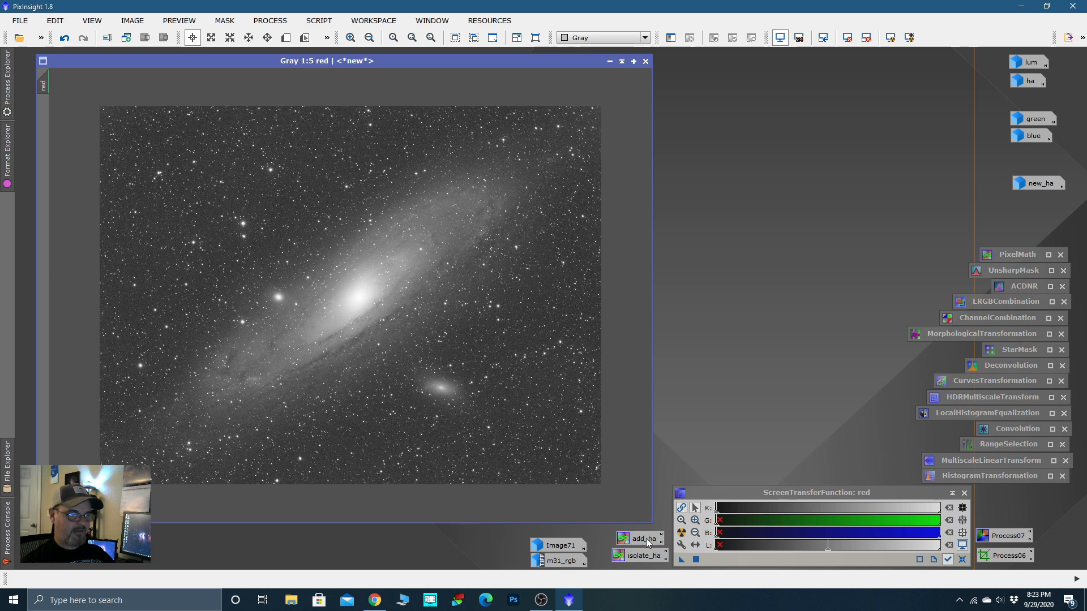
pyautogui.doubleClick(649, 541)
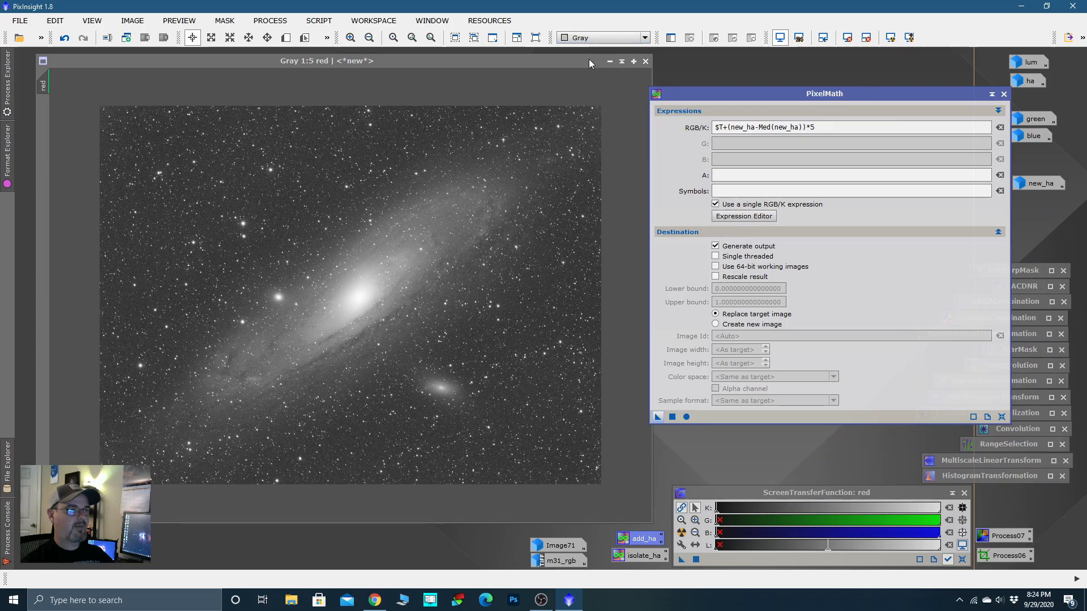
pyautogui.moveTo(586, 61); pyautogui.dragTo(565, 63)
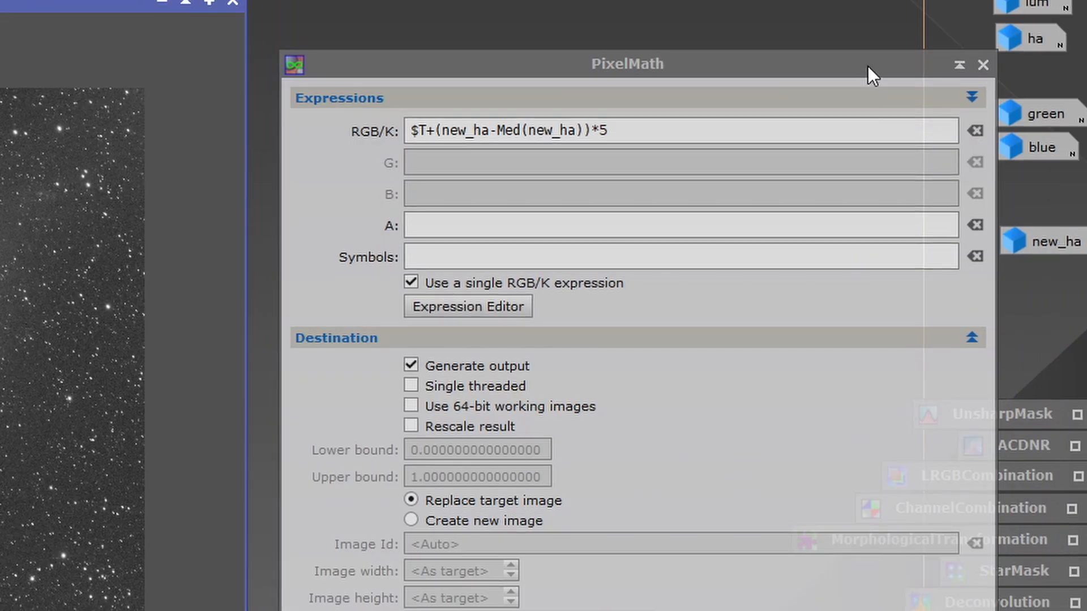
pyautogui.moveTo(868, 66); pyautogui.dragTo(852, 58)
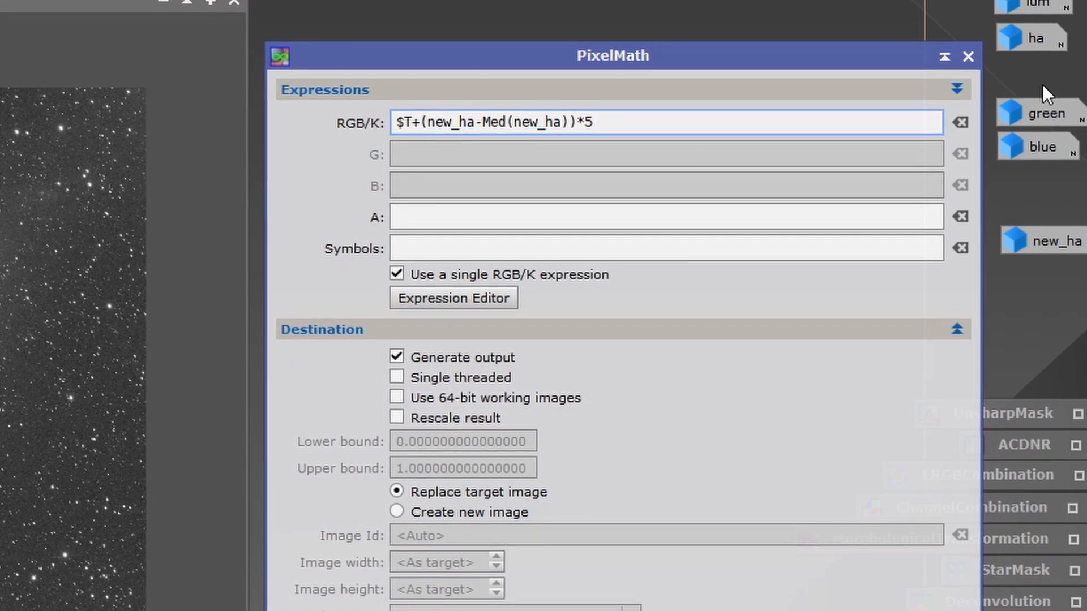
pyautogui.moveTo(1041, 244)
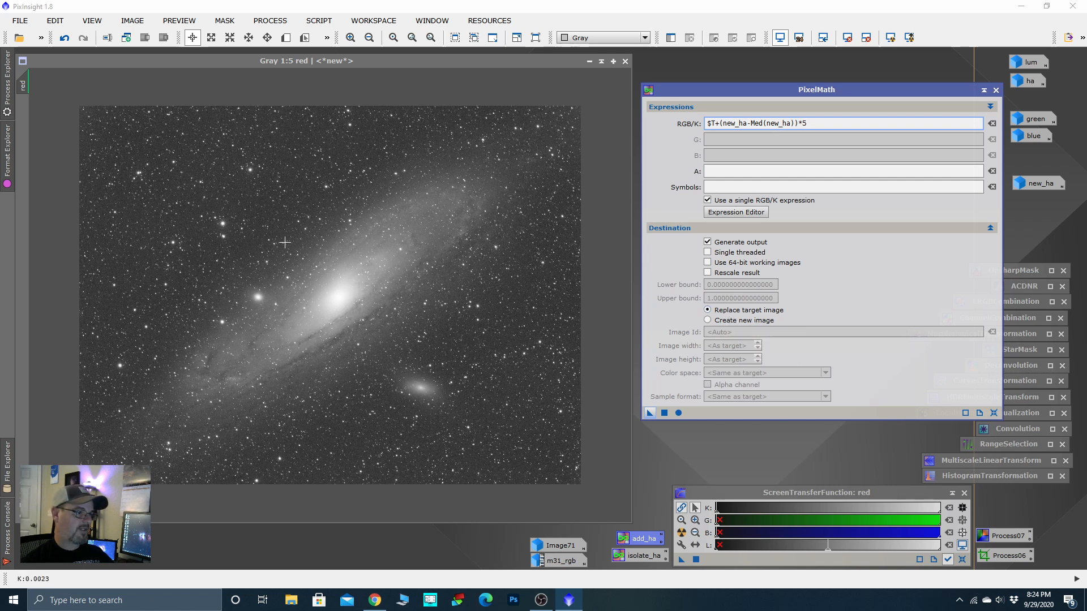
# Step: Apply $T+(new_ha-Med(new_ha))*5 to the red image, replacing the target image
pyautogui.scroll(2, 303, 239)
pyautogui.scroll(1, 421, 163)
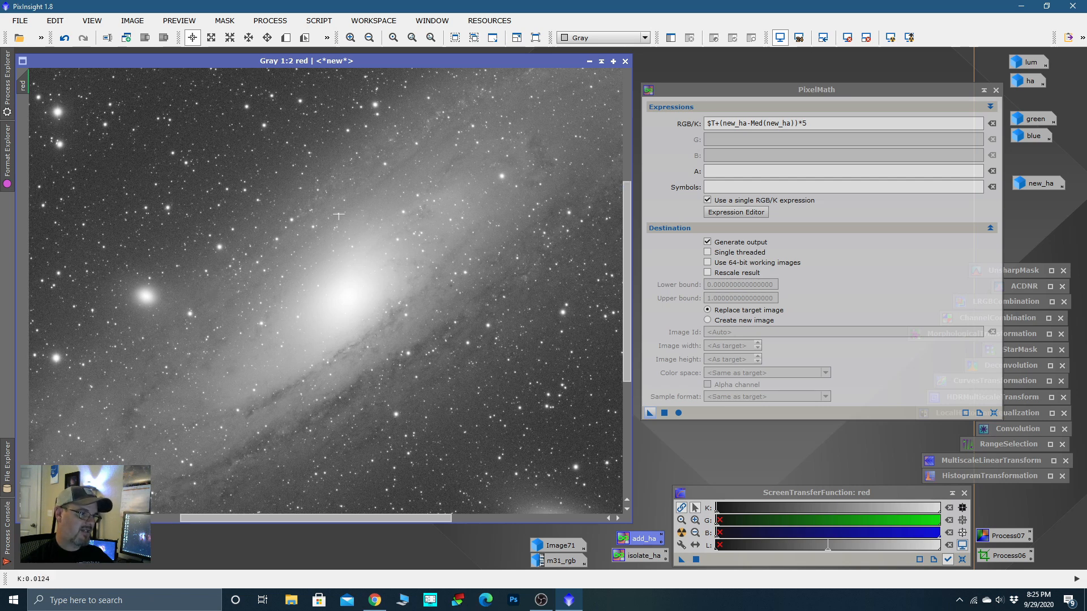
pyautogui.scroll(-2, 352, 262)
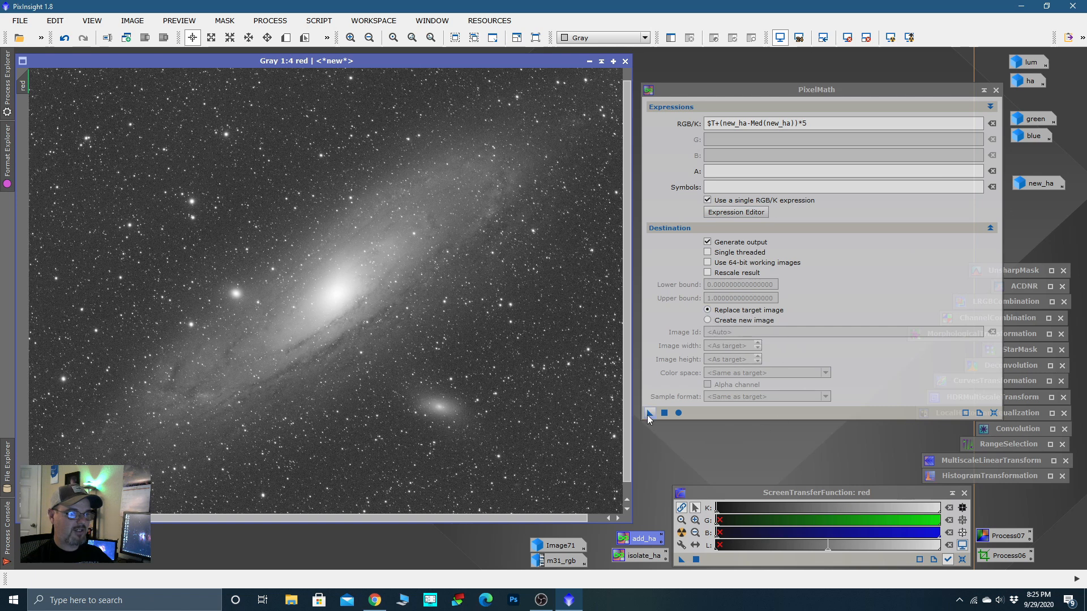
pyautogui.moveTo(651, 414); pyautogui.dragTo(465, 337)
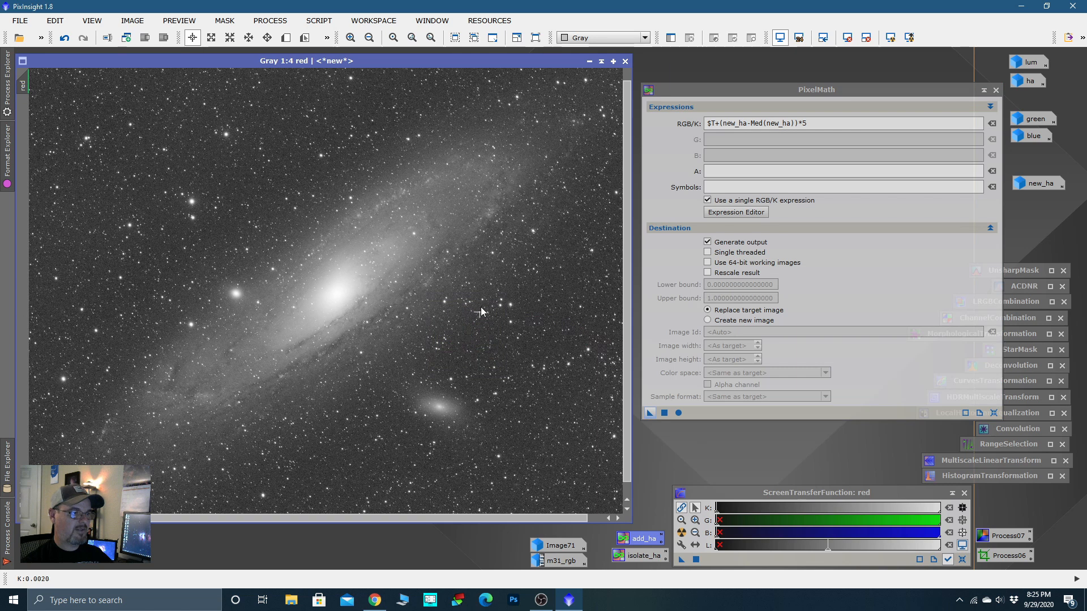
# Step: Examine the spiral arms of the combined red image up close for added hydrogen-alpha detail
pyautogui.scroll(1, 362, 199)
pyautogui.scroll(1, 361, 199)
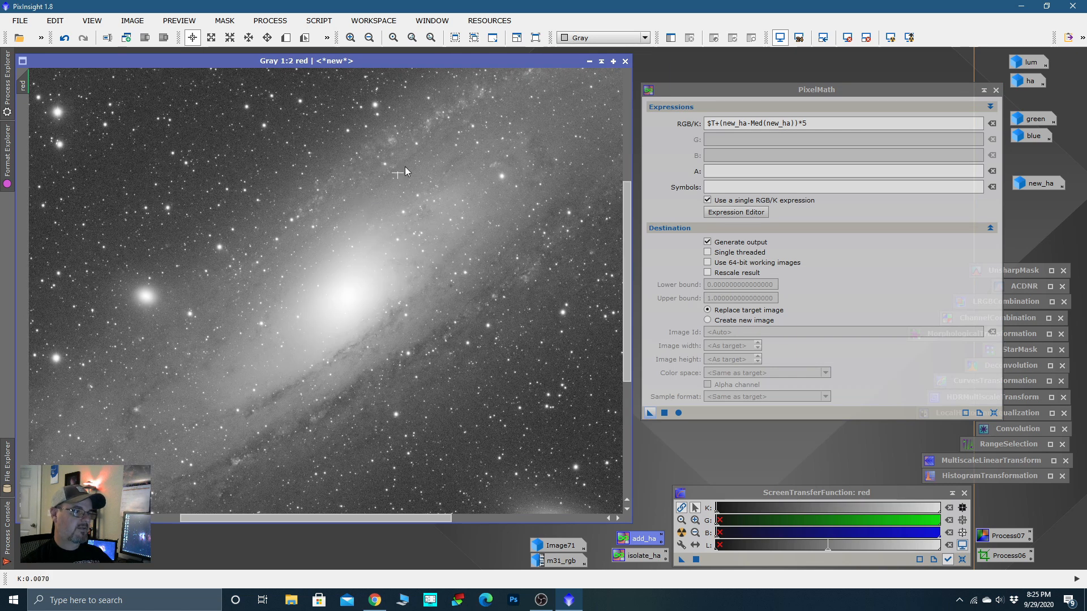
pyautogui.press('space')
pyautogui.moveTo(476, 222); pyautogui.dragTo(414, 297)
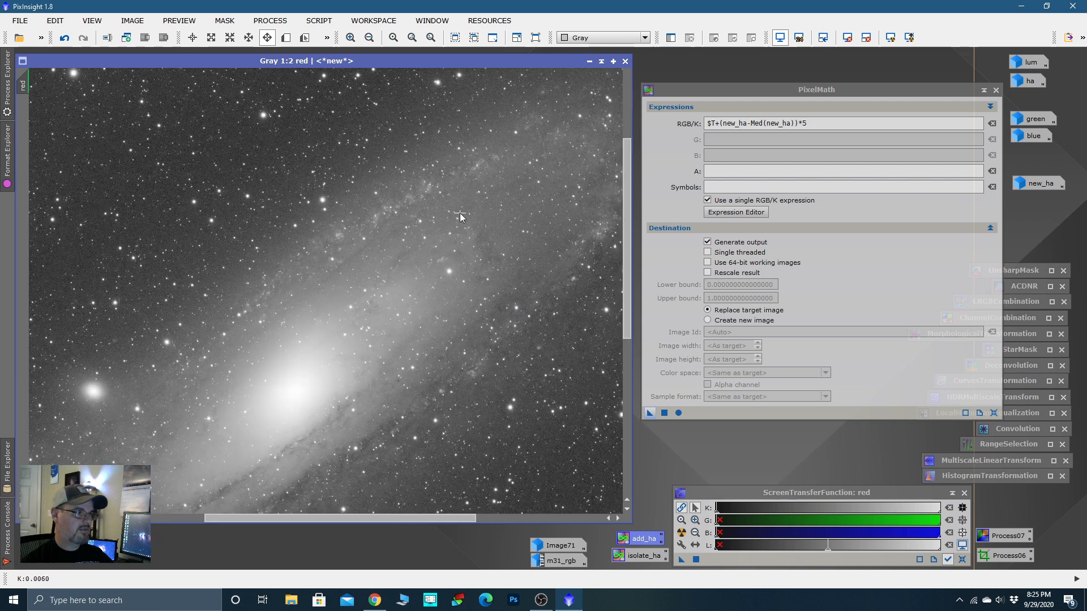
# Step: Compare the red image before and after the hydrogen-alpha addition by undoing and redoing it twice
pyautogui.press('space')
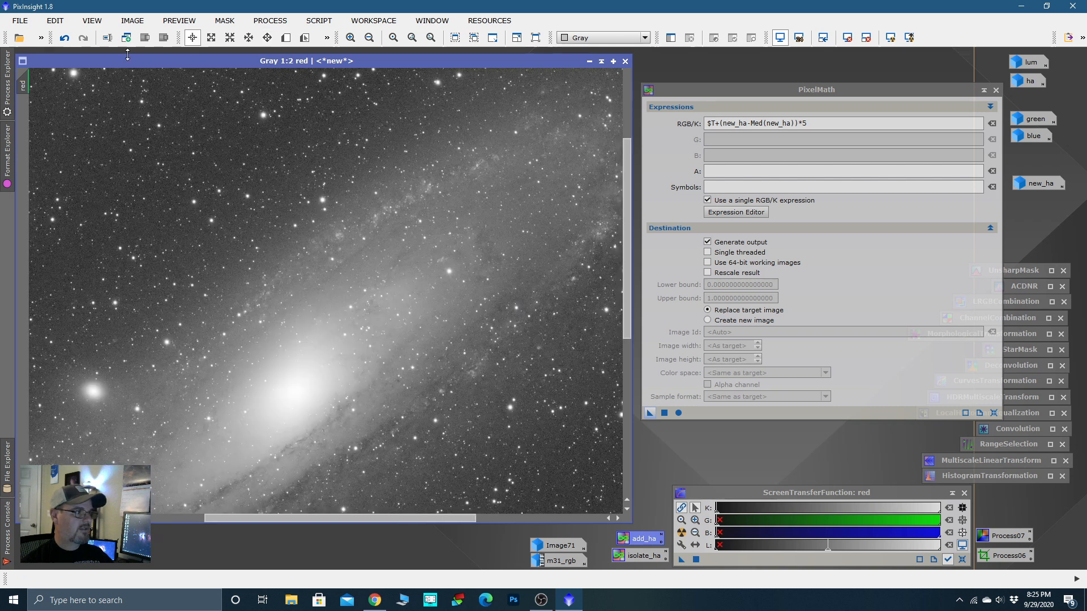
pyautogui.click(67, 42)
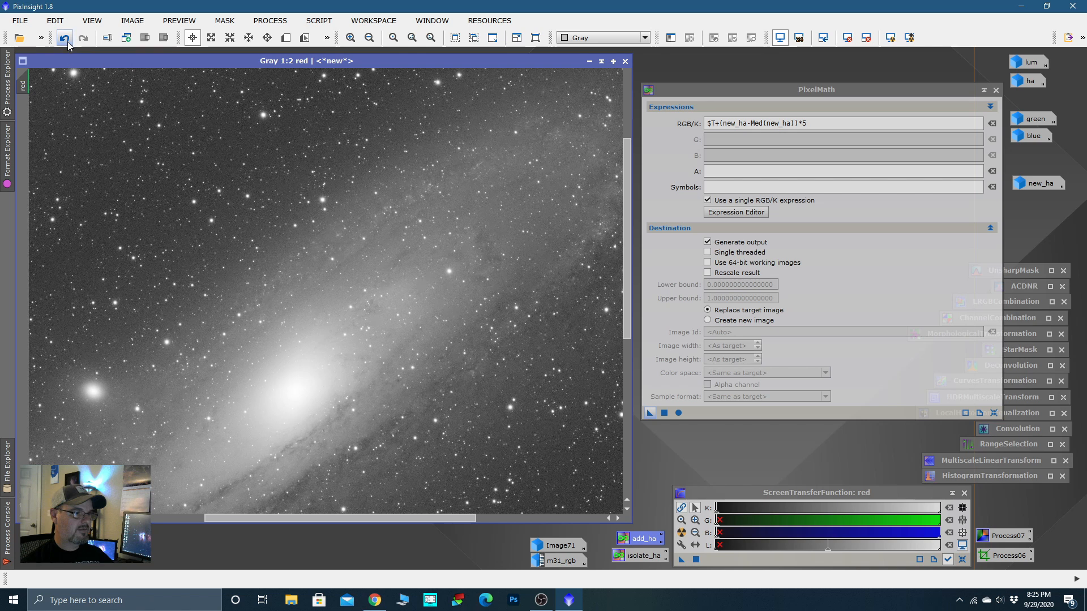
pyautogui.click(83, 42)
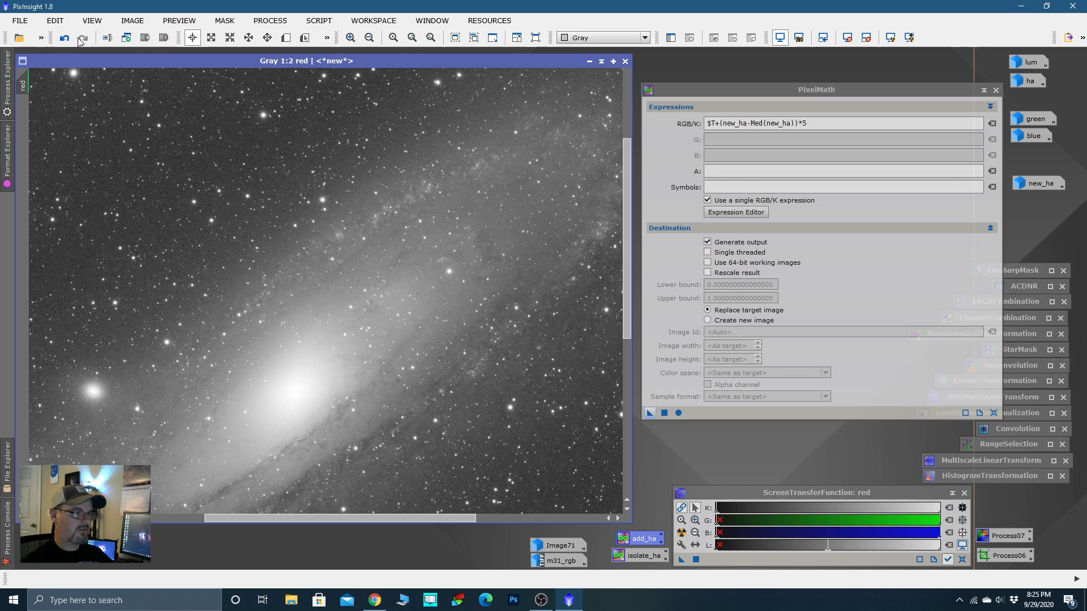
pyautogui.click(67, 42)
pyautogui.click(83, 39)
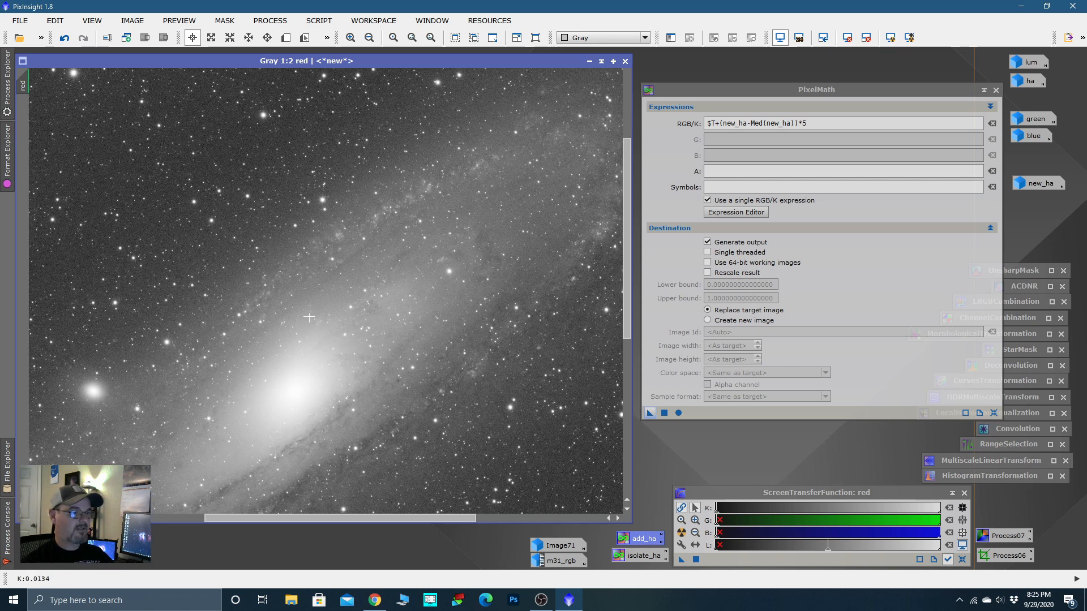
pyautogui.scroll(-2, 356, 334)
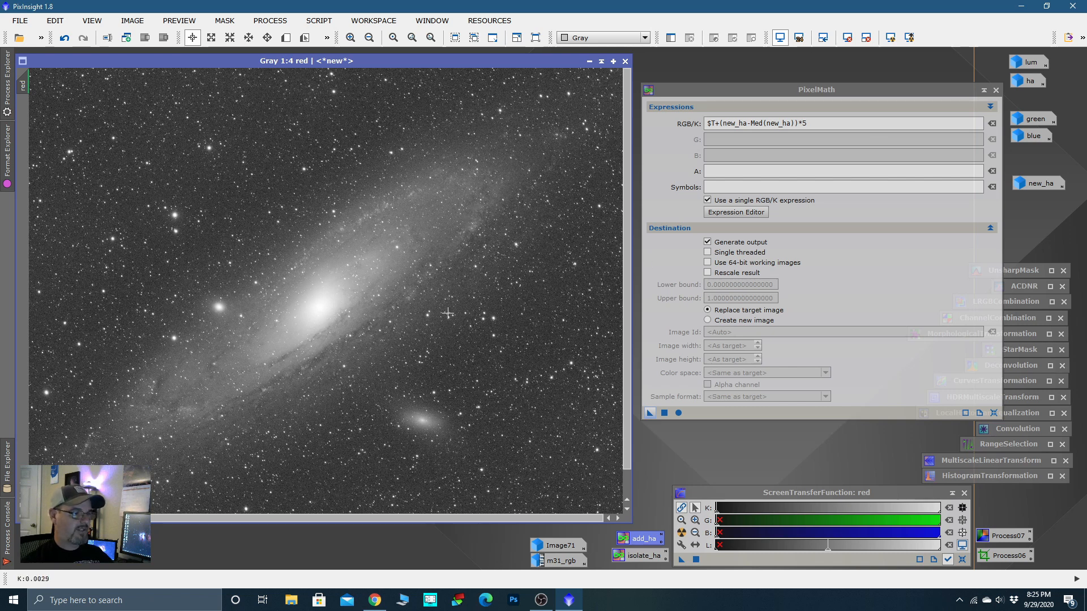
# Step: Collapse the PixelMath window and iconize the red image
pyautogui.click(984, 91)
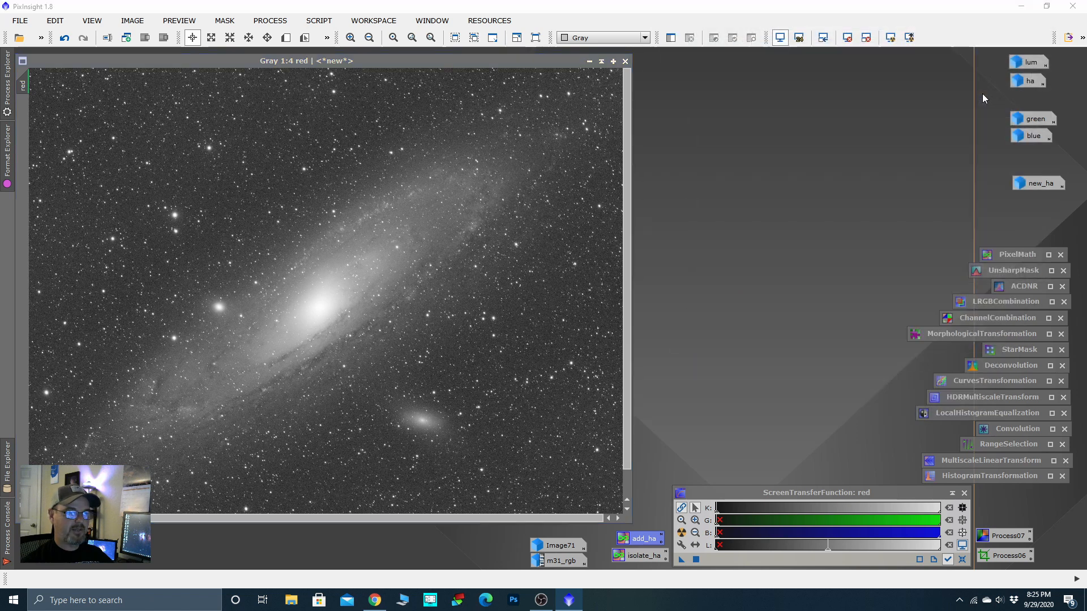
pyautogui.click(589, 63)
pyautogui.moveTo(1028, 101)
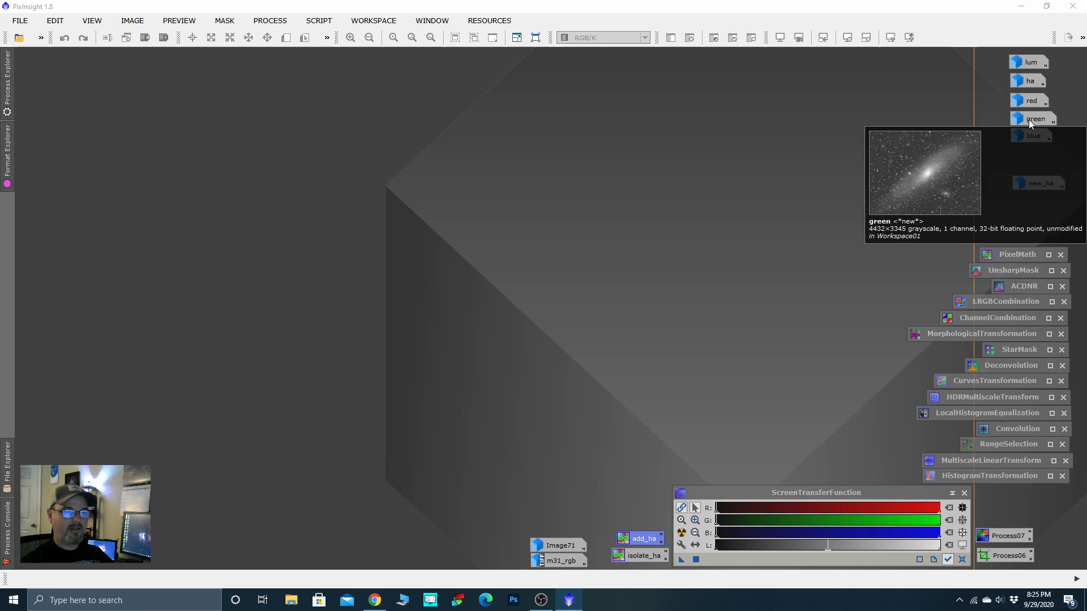
# Step: Reset LRGBCombination, disable its luminance channel, and combine red, green and blue as R, G and B into a new color image
pyautogui.doubleClick(984, 303)
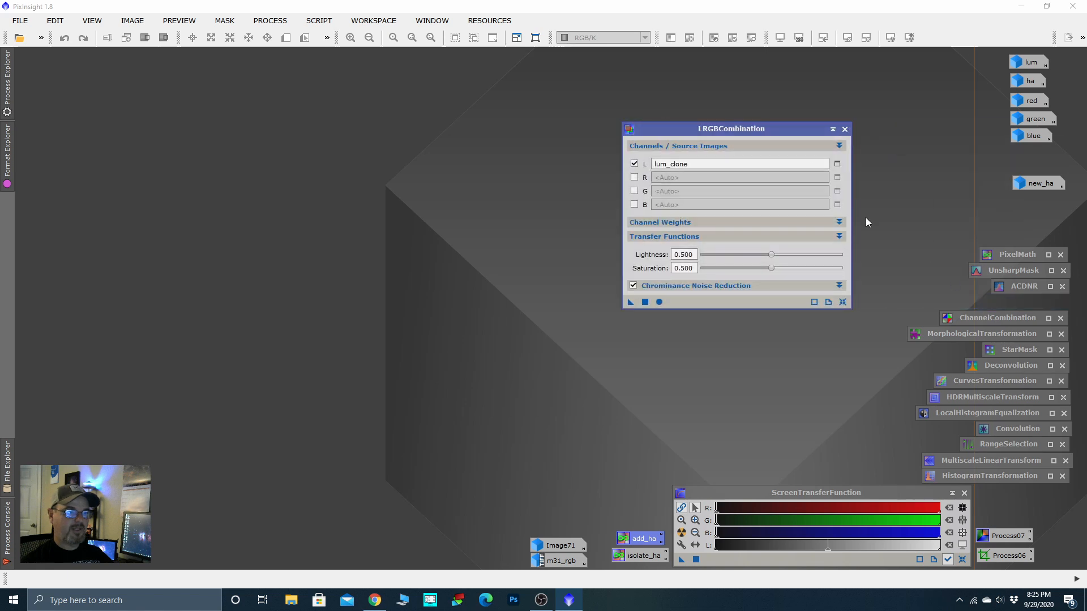
pyautogui.moveTo(792, 126); pyautogui.dragTo(536, 111)
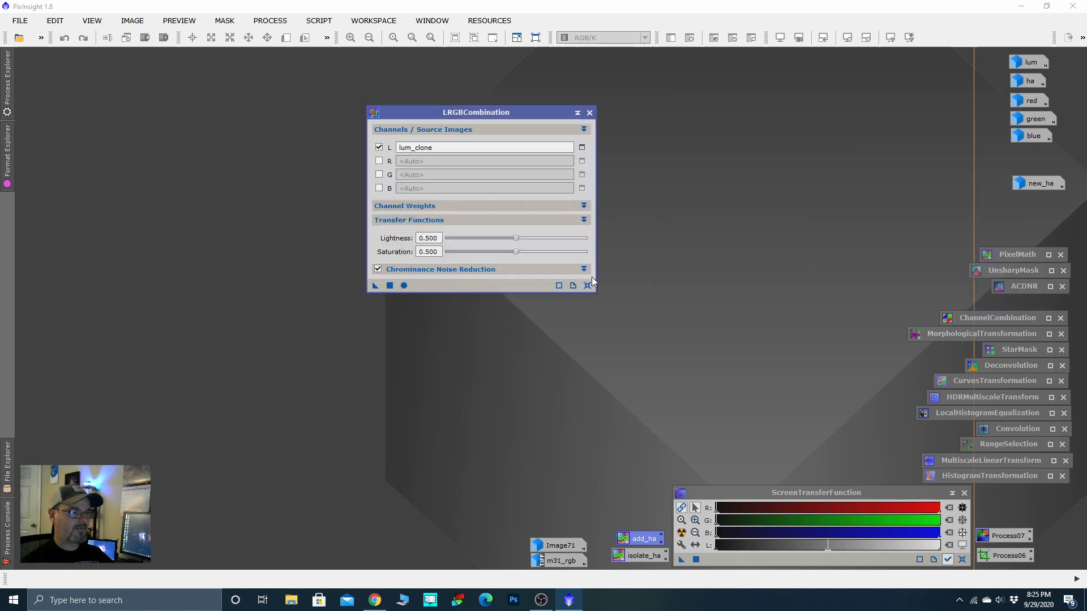
pyautogui.click(587, 286)
pyautogui.moveTo(1030, 103); pyautogui.dragTo(464, 161)
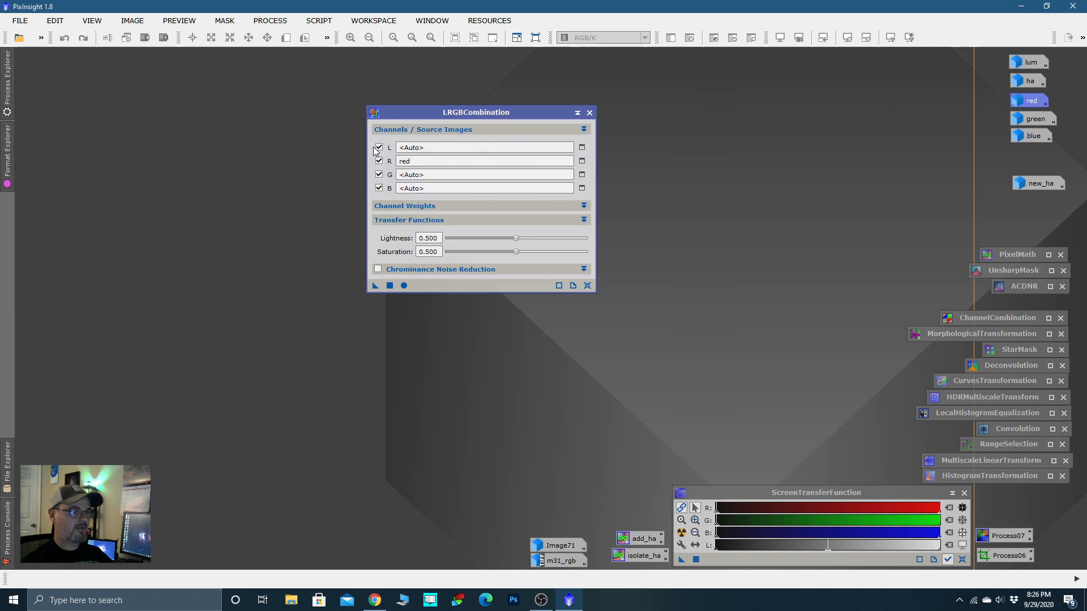
pyautogui.click(379, 147)
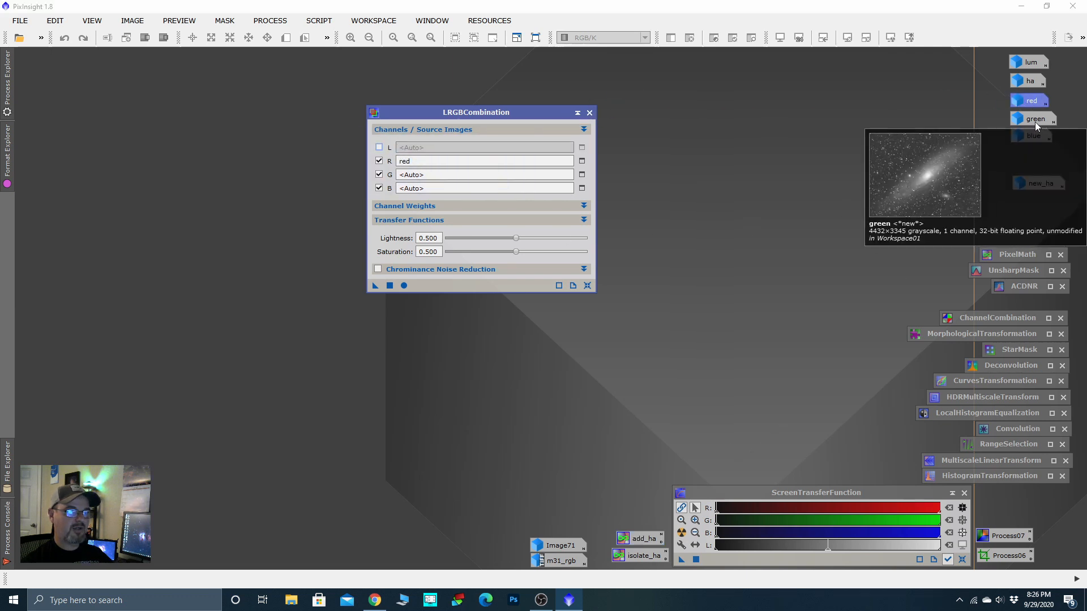
pyautogui.moveTo(1034, 122); pyautogui.dragTo(422, 175)
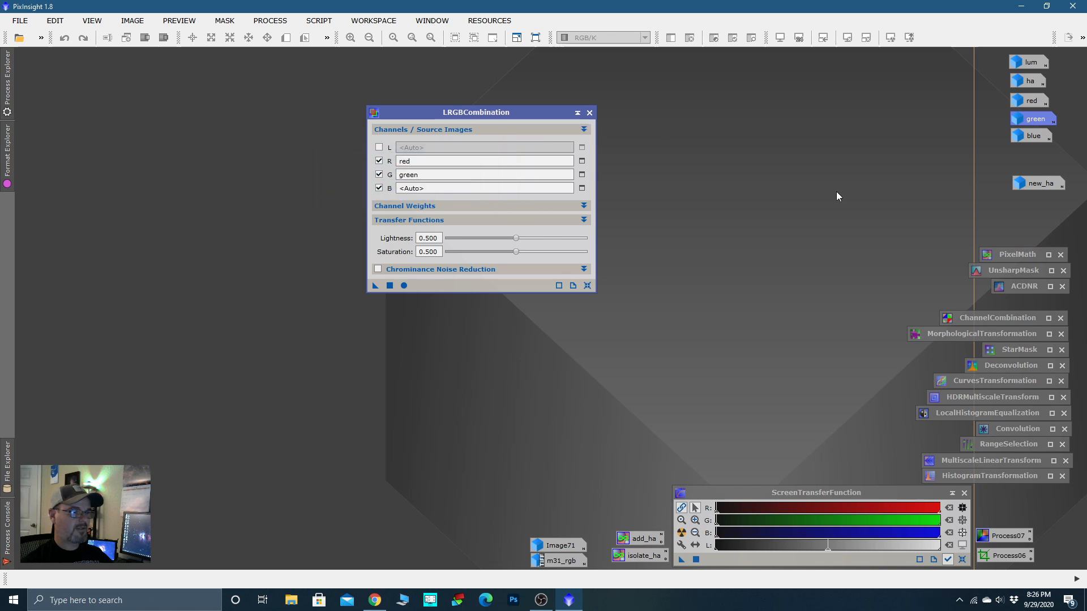
pyautogui.moveTo(1021, 145); pyautogui.dragTo(461, 189)
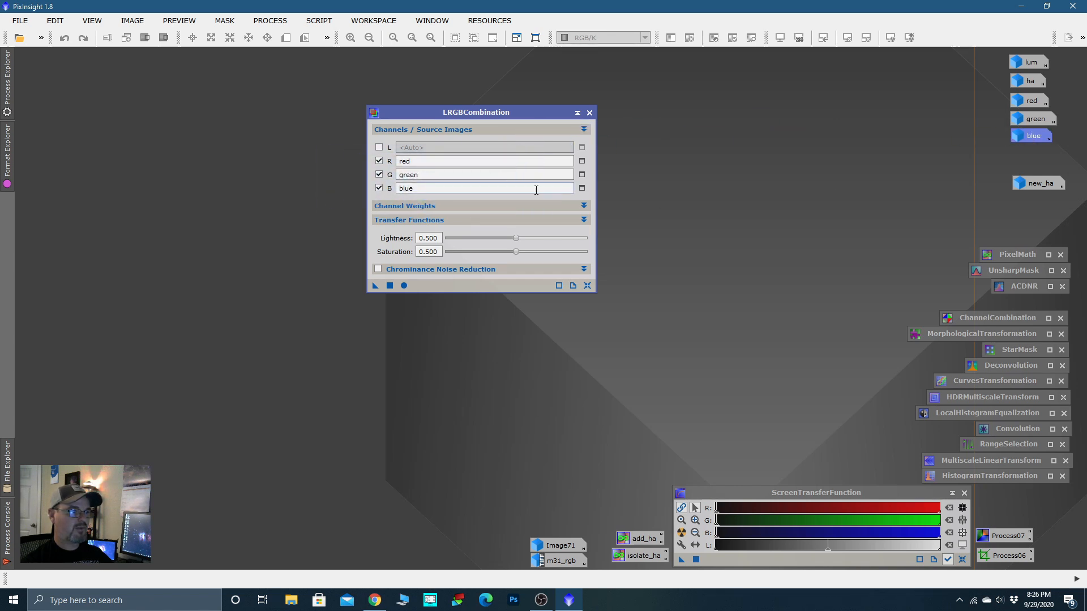
pyautogui.click(405, 286)
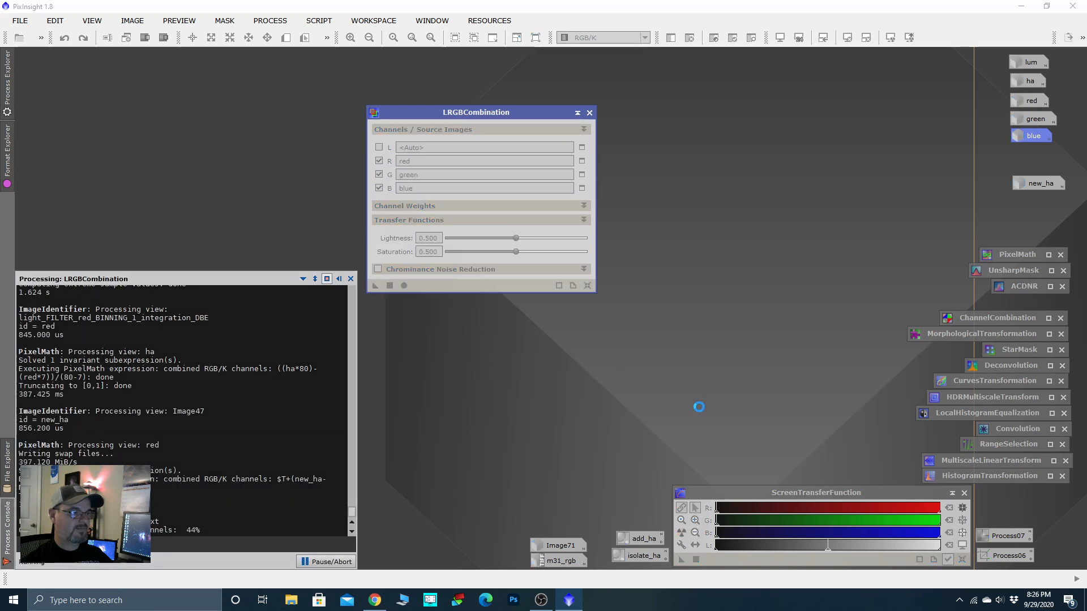
pyautogui.click(578, 113)
# Step: Auto-stretch the new RGB image's display with the channels unlinked and enlarge its window
pyautogui.moveTo(352, 211); pyautogui.dragTo(454, 110)
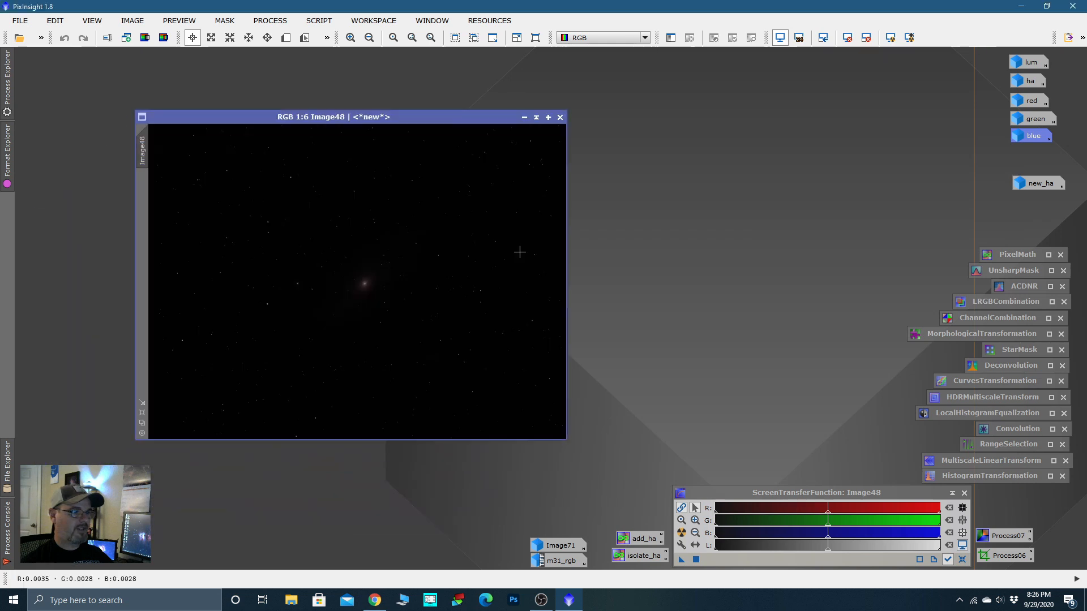
pyautogui.click(682, 509)
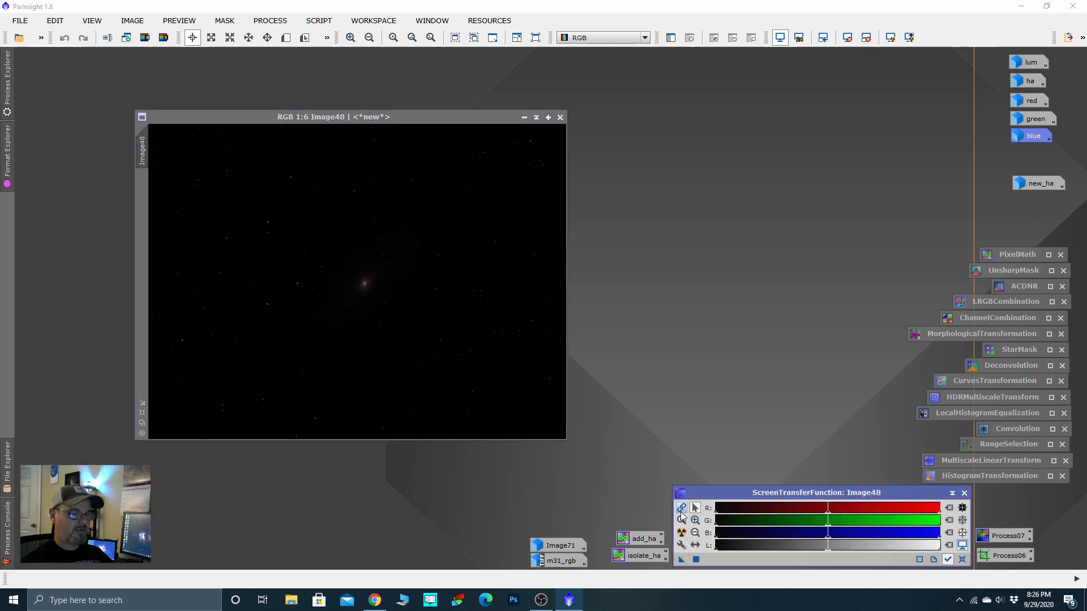
pyautogui.hotkey('ctrl', 'a')
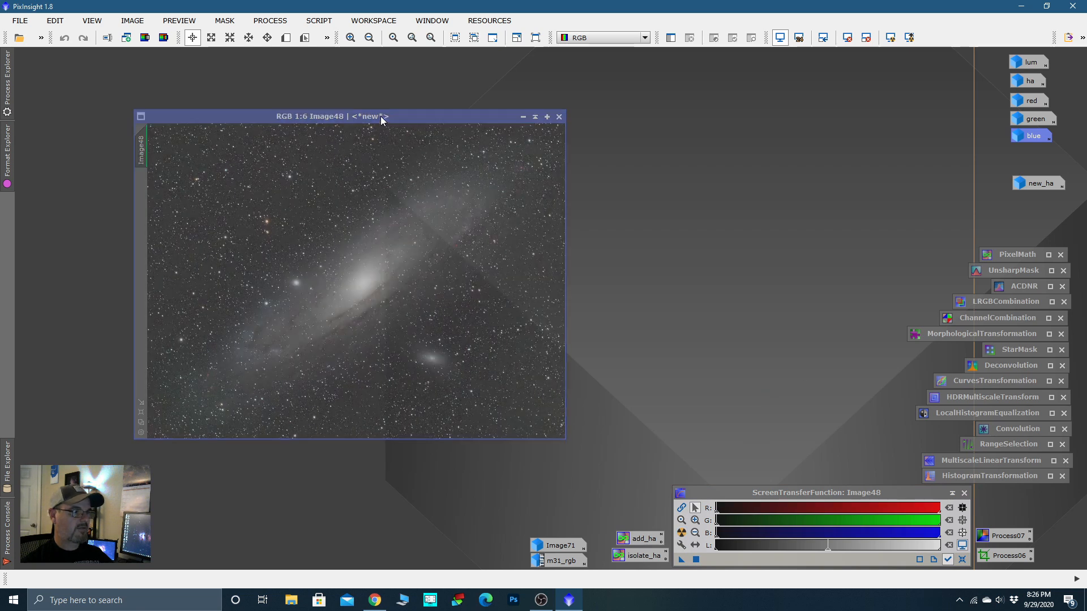
pyautogui.moveTo(380, 116); pyautogui.dragTo(313, 70)
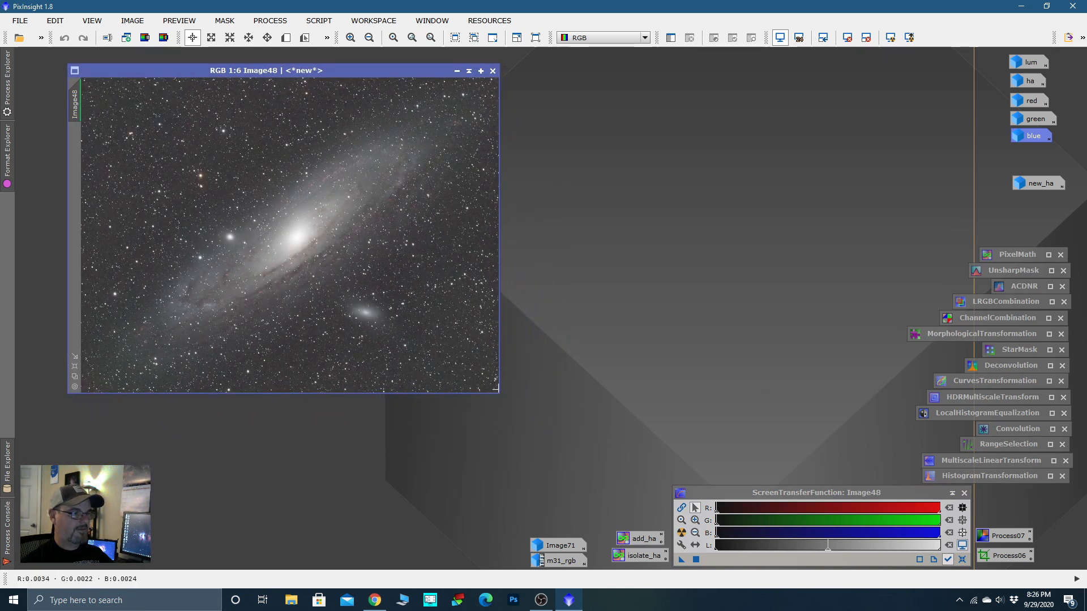
pyautogui.moveTo(502, 390); pyautogui.dragTo(627, 443)
pyautogui.scroll(2, 337, 201)
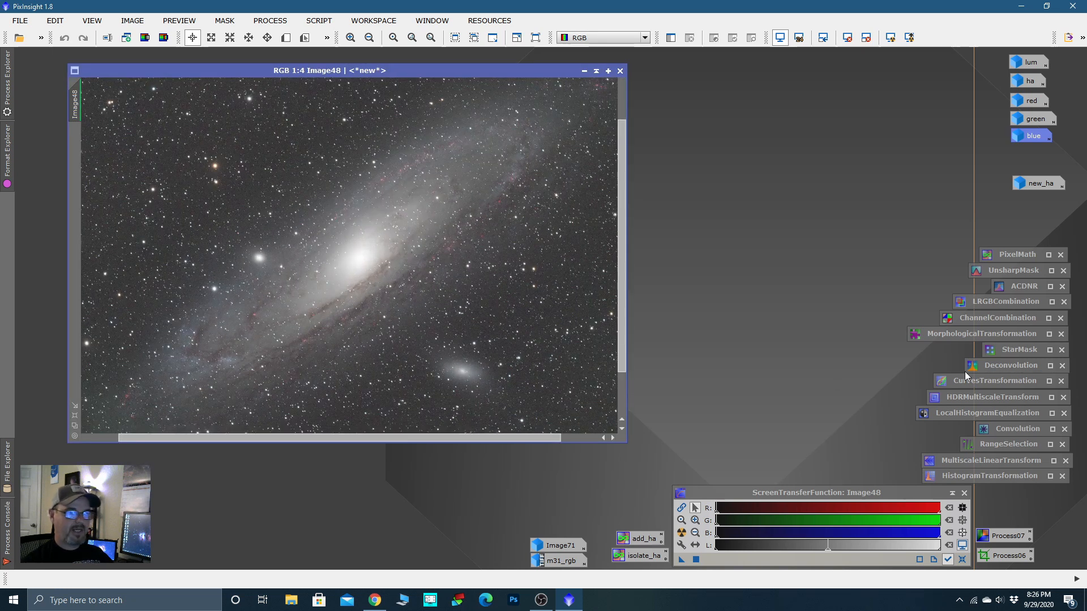
# Step: Review the new_ha image and examine the RGB image's spiral arms up close for hydrogen-alpha regions
pyautogui.doubleClick(1048, 186)
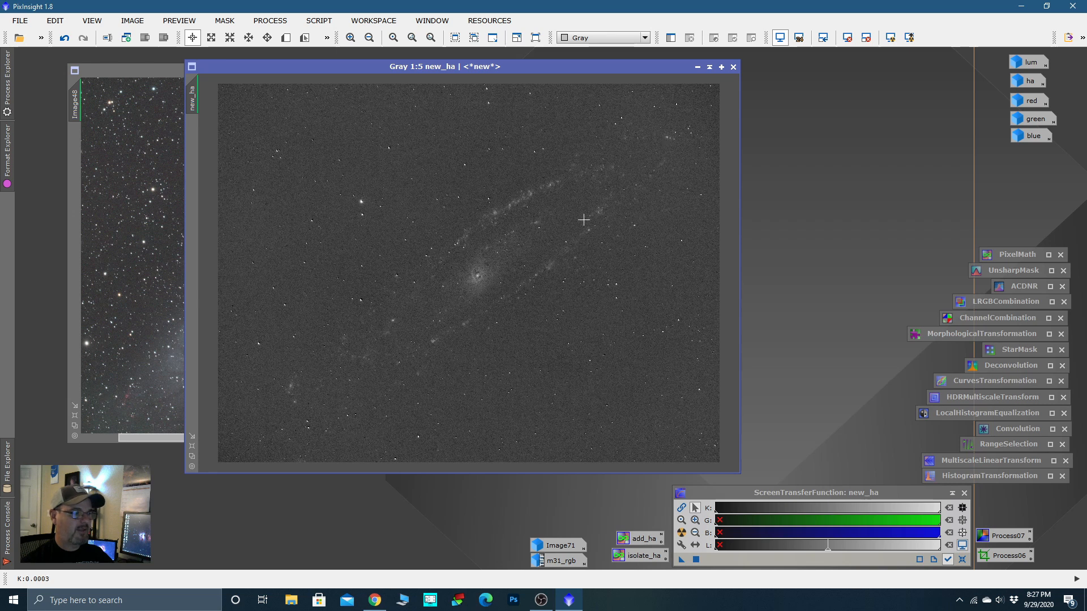
pyautogui.click(709, 68)
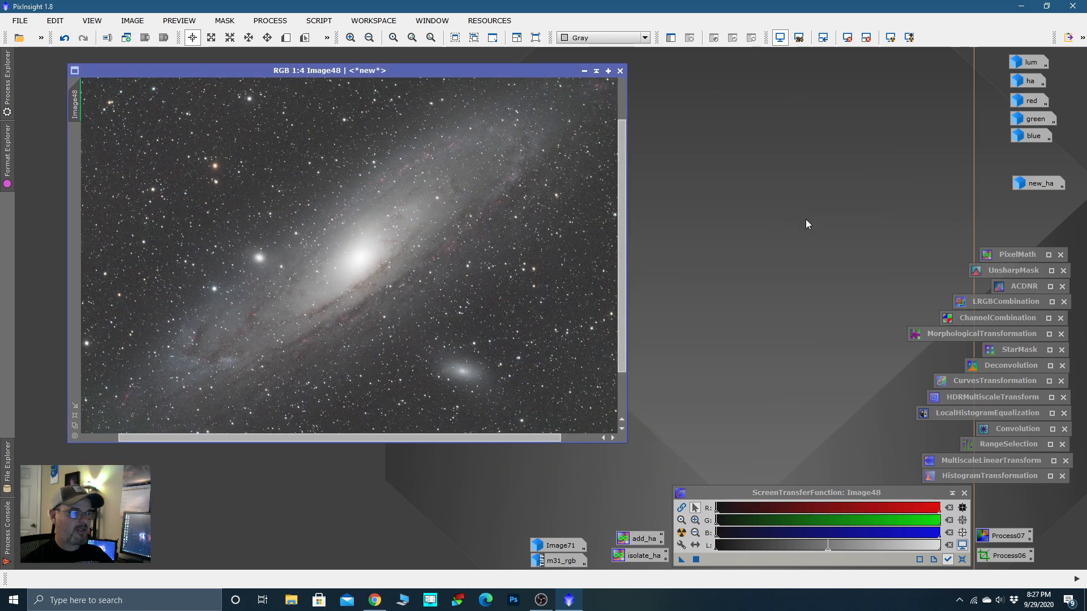
pyautogui.scroll(1, 282, 334)
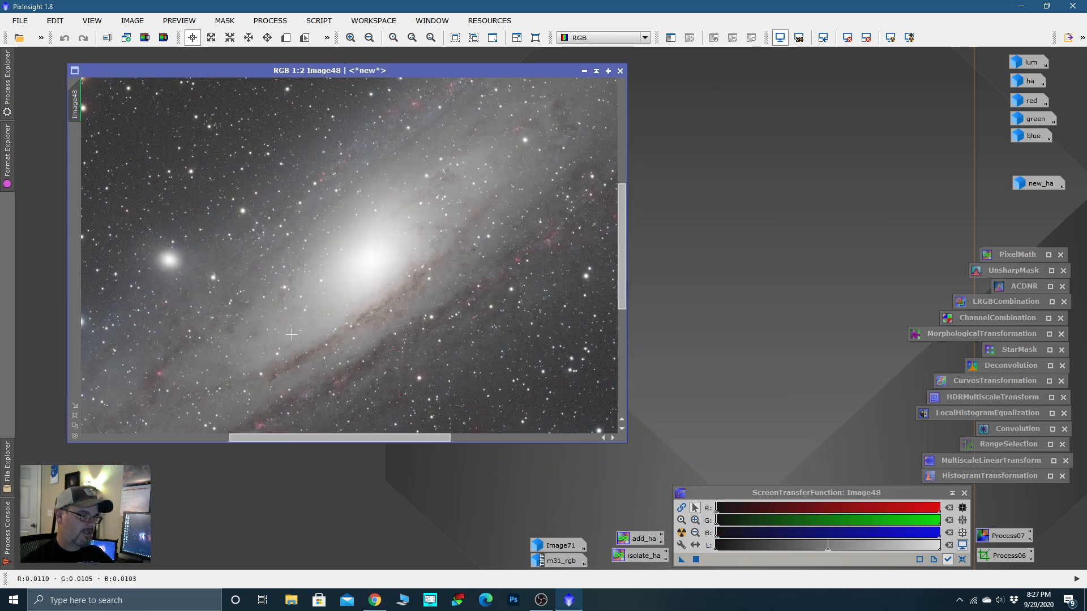
pyautogui.press('space')
pyautogui.moveTo(291, 335); pyautogui.dragTo(371, 318)
pyautogui.scroll(1, 386, 285)
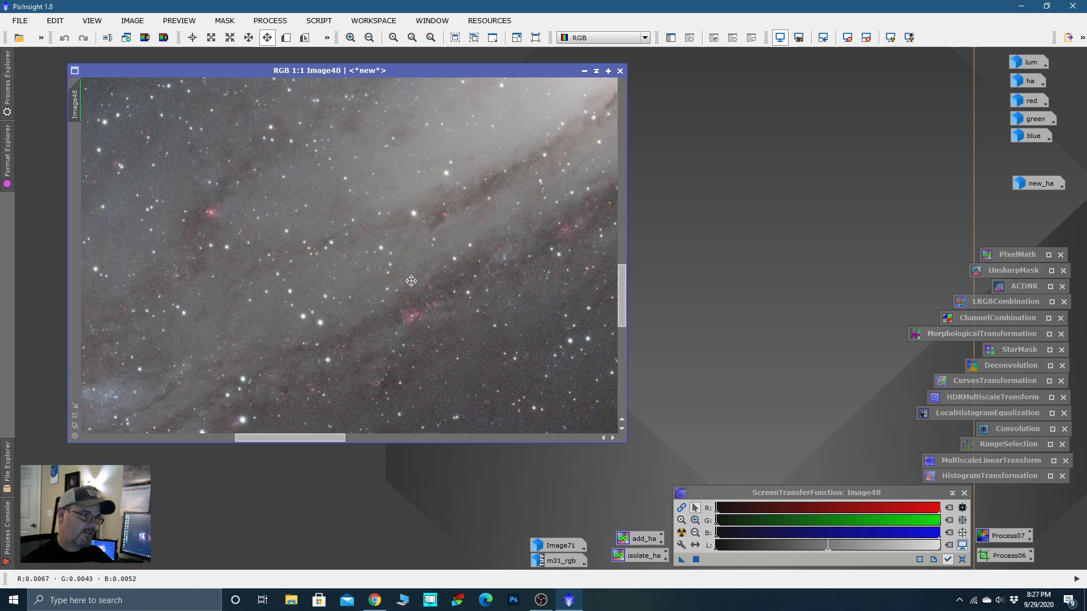
pyautogui.moveTo(365, 283); pyautogui.dragTo(445, 235)
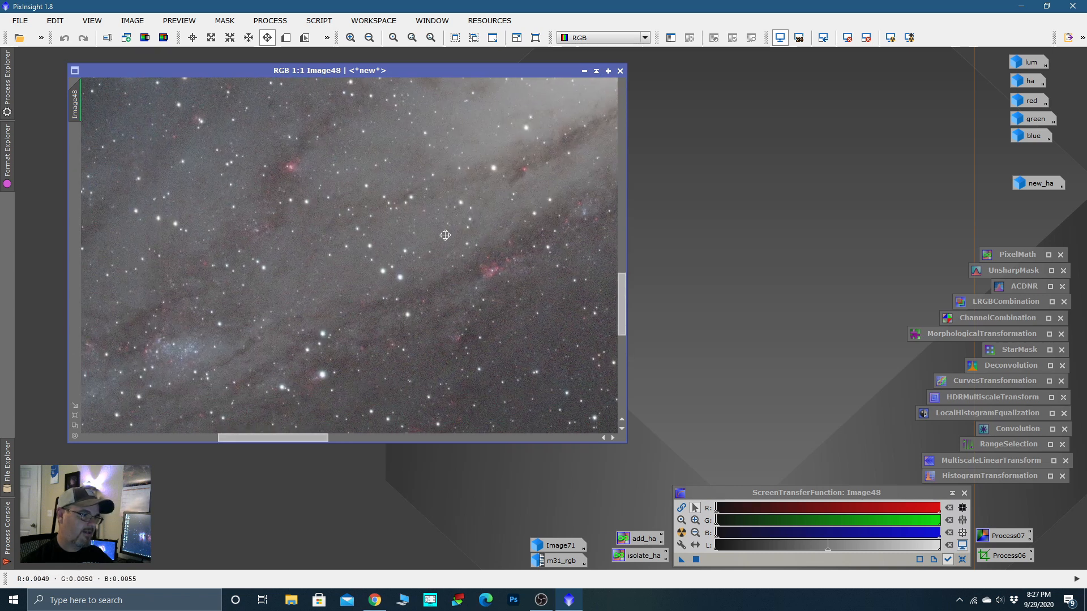
pyautogui.moveTo(221, 283); pyautogui.dragTo(473, 226)
pyautogui.moveTo(271, 285); pyautogui.dragTo(466, 229)
pyautogui.moveTo(235, 371)
pyautogui.mouseDown()
pyautogui.moveTo(487, 215)
pyautogui.moveTo(237, 374)
pyautogui.mouseUp()
pyautogui.moveTo(463, 281); pyautogui.dragTo(286, 383)
pyautogui.moveTo(507, 219); pyautogui.dragTo(335, 334)
pyautogui.moveTo(470, 230); pyautogui.dragTo(429, 256)
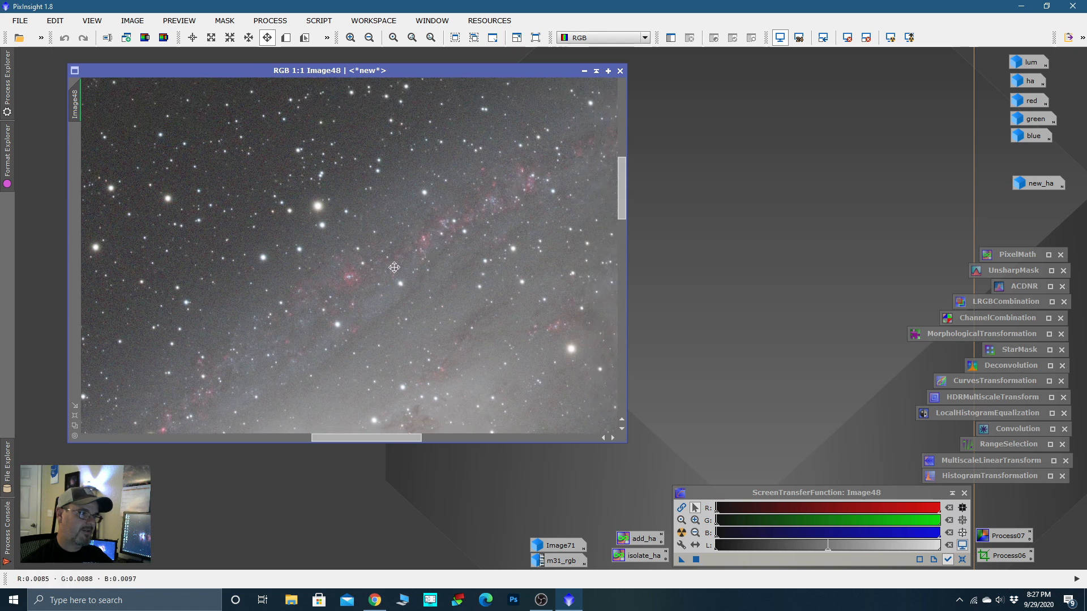
pyautogui.hotkey('alt', 'r')
pyautogui.scroll(-6, 377, 285)
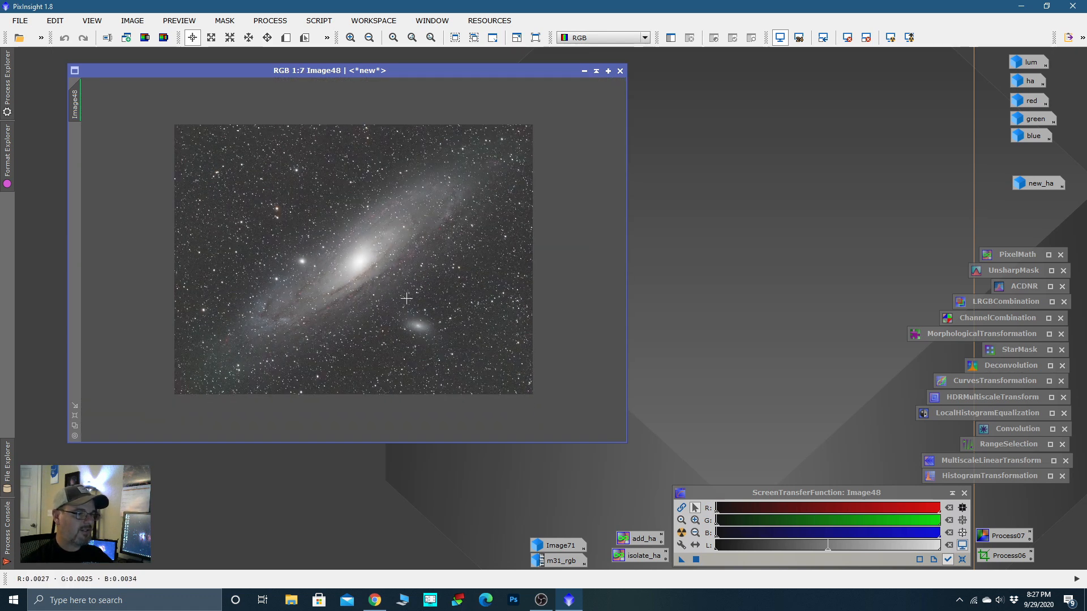
pyautogui.scroll(1, 399, 182)
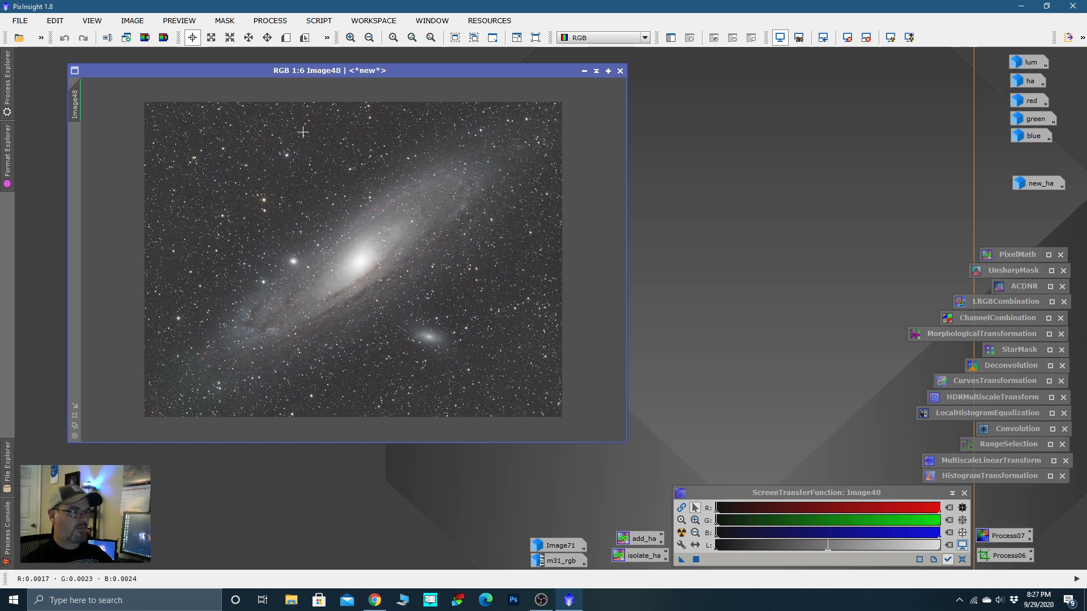
# Step: Reposition the RGB image window and enlarge it to show more of the galaxy
pyautogui.moveTo(363, 75); pyautogui.dragTo(349, 80)
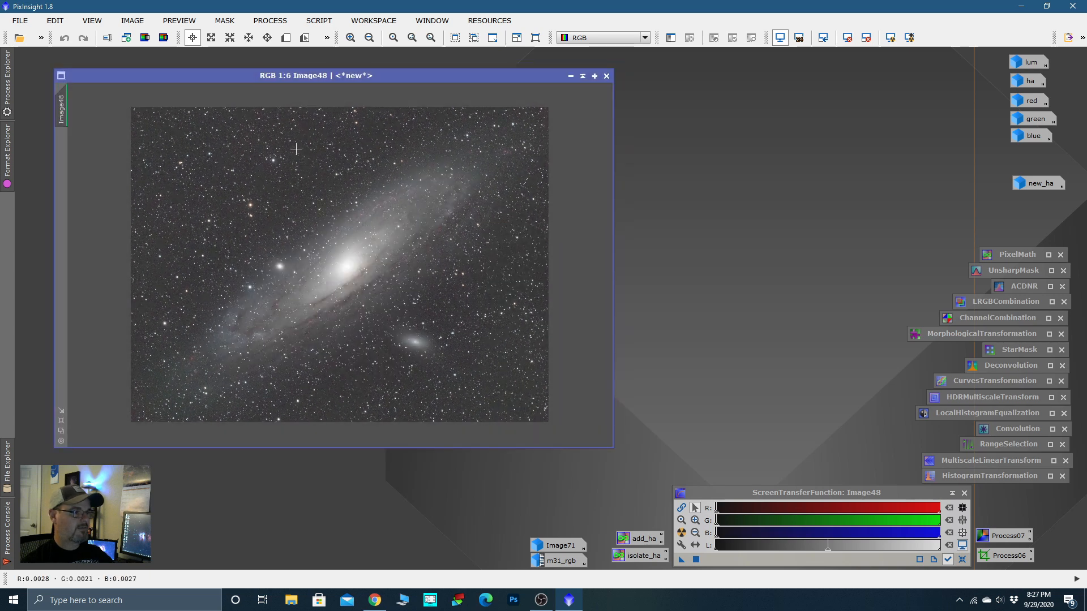
pyautogui.scroll(1, 264, 167)
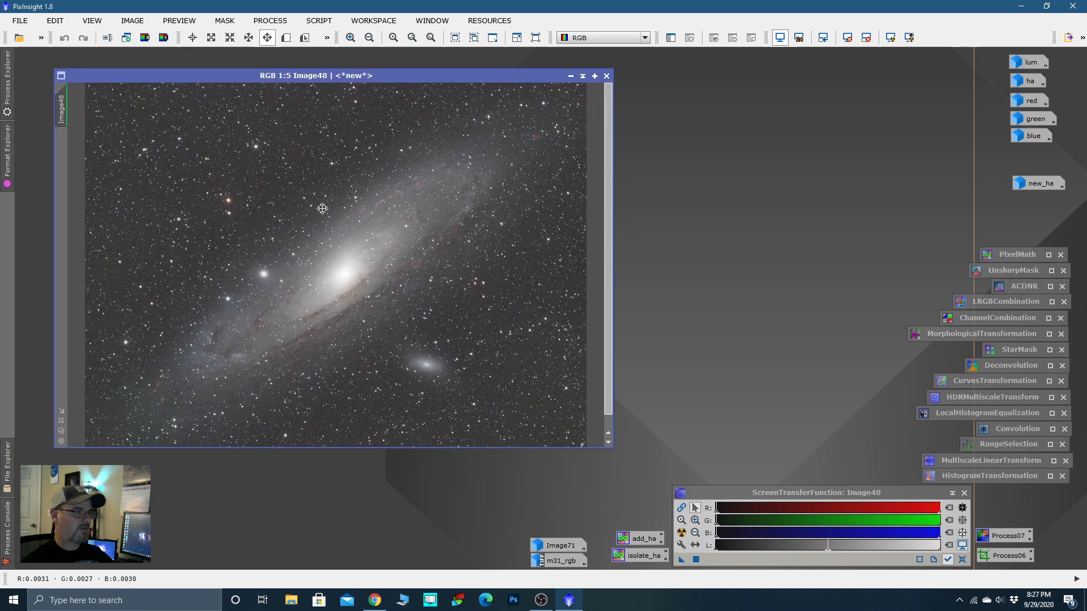
pyautogui.moveTo(613, 447); pyautogui.dragTo(651, 515)
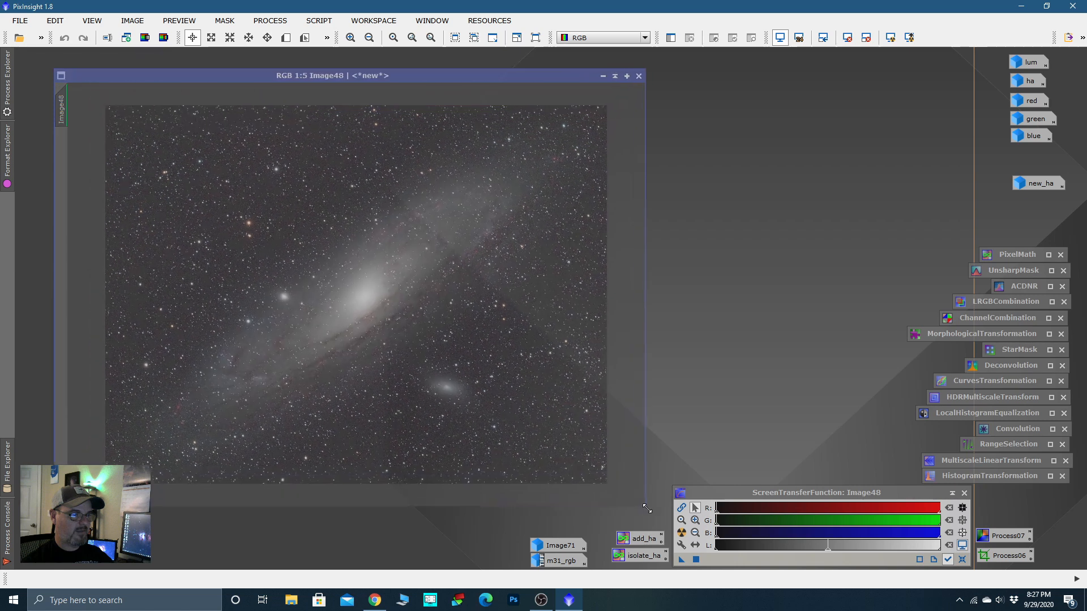
pyautogui.scroll(1, 273, 179)
pyautogui.scroll(2, 234, 164)
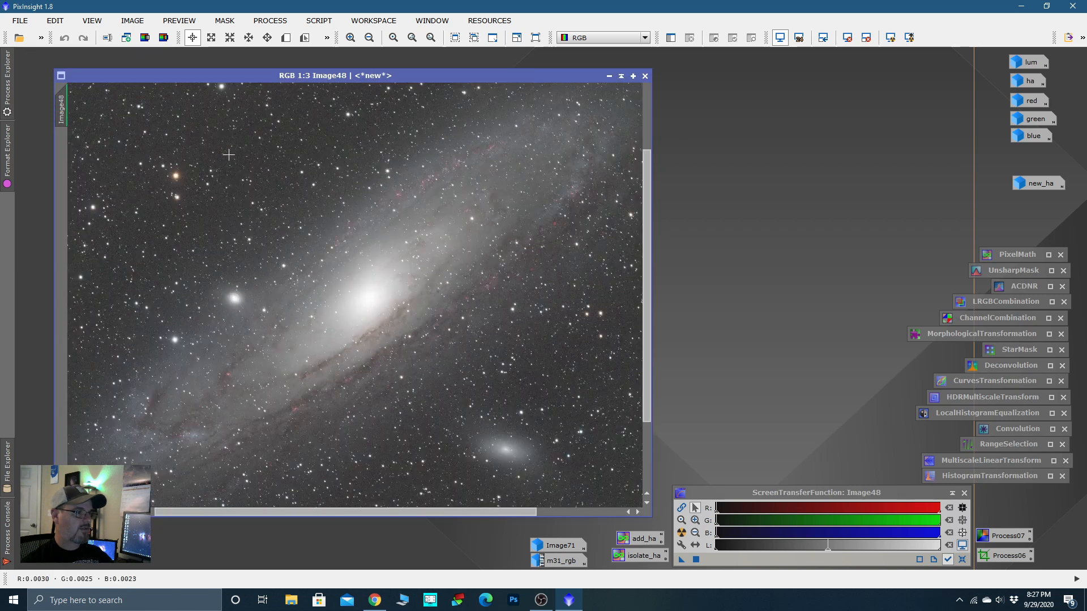
# Step: Define a small preview on a dark background patch near the RGB image's upper edge, away from the galaxy
pyautogui.press('space')
pyautogui.moveTo(229, 155); pyautogui.dragTo(490, 394)
pyautogui.moveTo(436, 226); pyautogui.dragTo(370, 247)
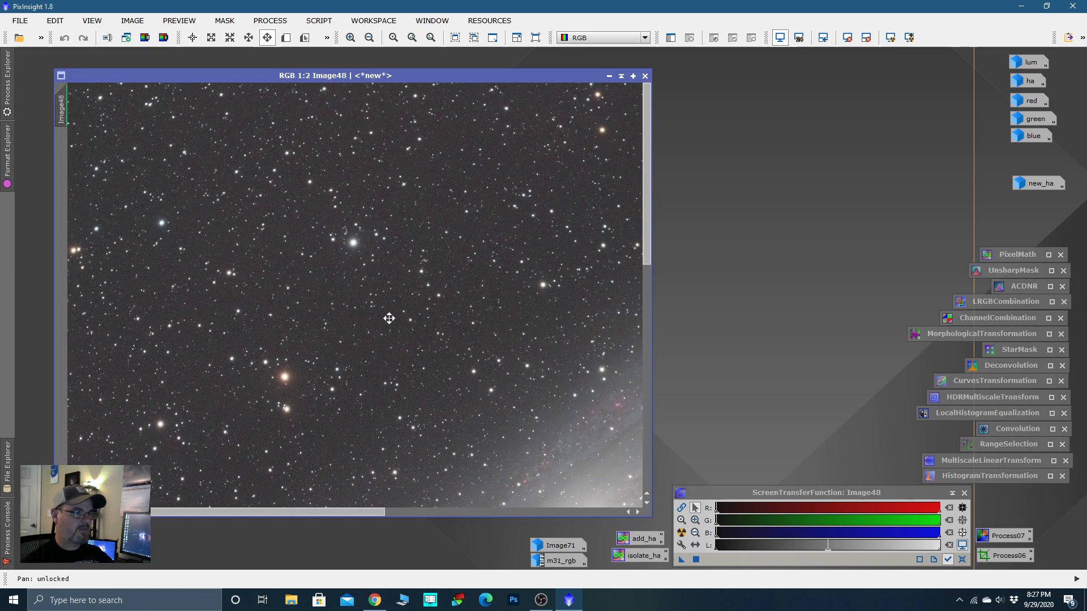
pyautogui.click(286, 40)
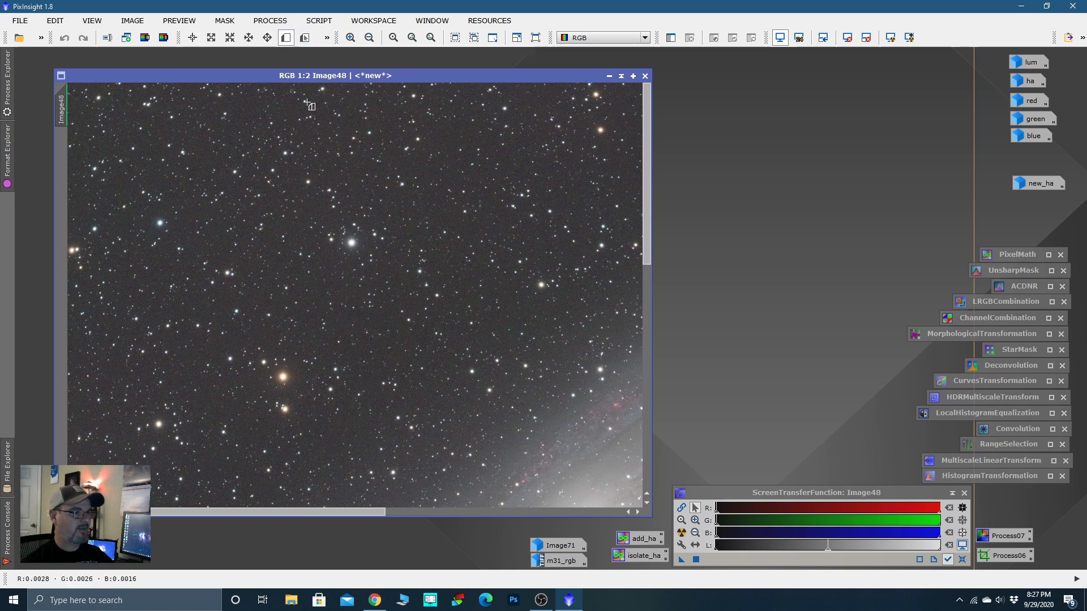
pyautogui.moveTo(437, 129); pyautogui.dragTo(456, 142)
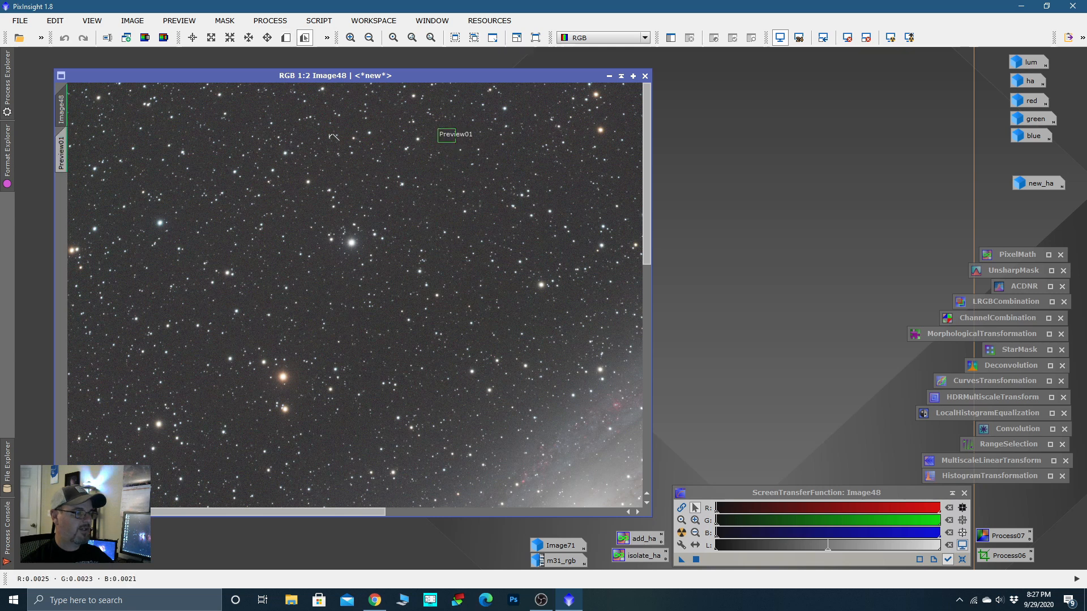
pyautogui.moveTo(358, 77); pyautogui.dragTo(348, 78)
pyautogui.scroll(2, 280, 222)
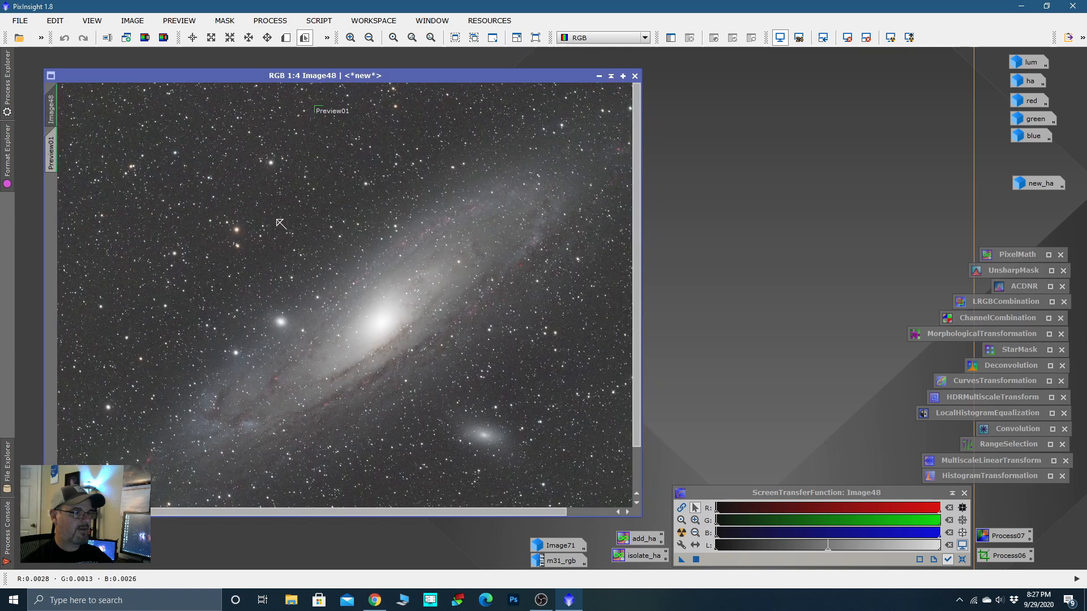
# Step: Neutralize the RGB image's background with BackgroundNeutralization, using Preview01 as the reference image
pyautogui.scroll(1, 279, 222)
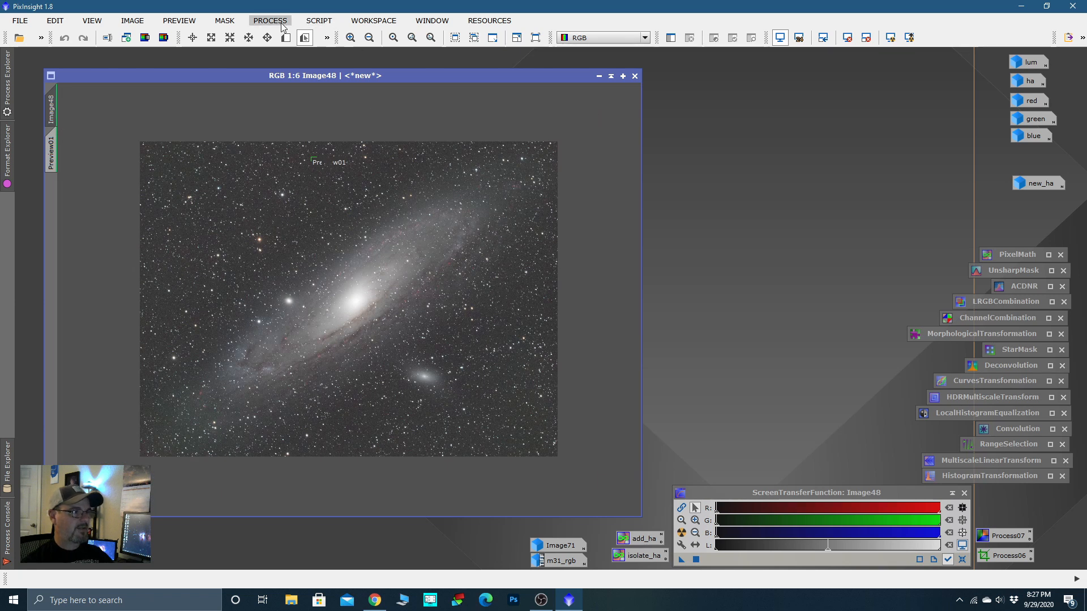
pyautogui.click(282, 24)
pyautogui.moveTo(340, 73)
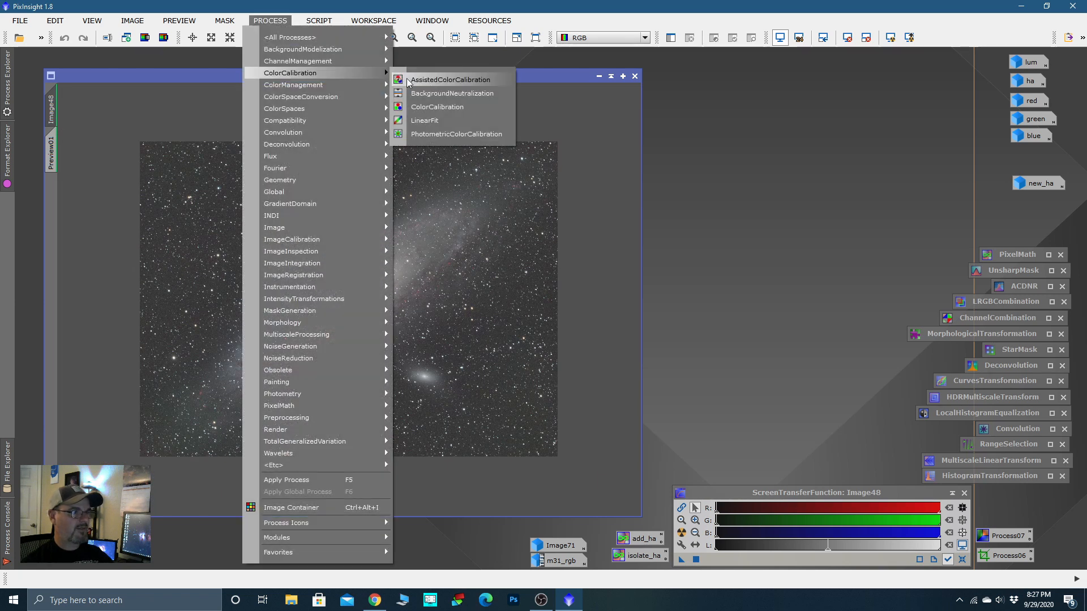
pyautogui.click(438, 93)
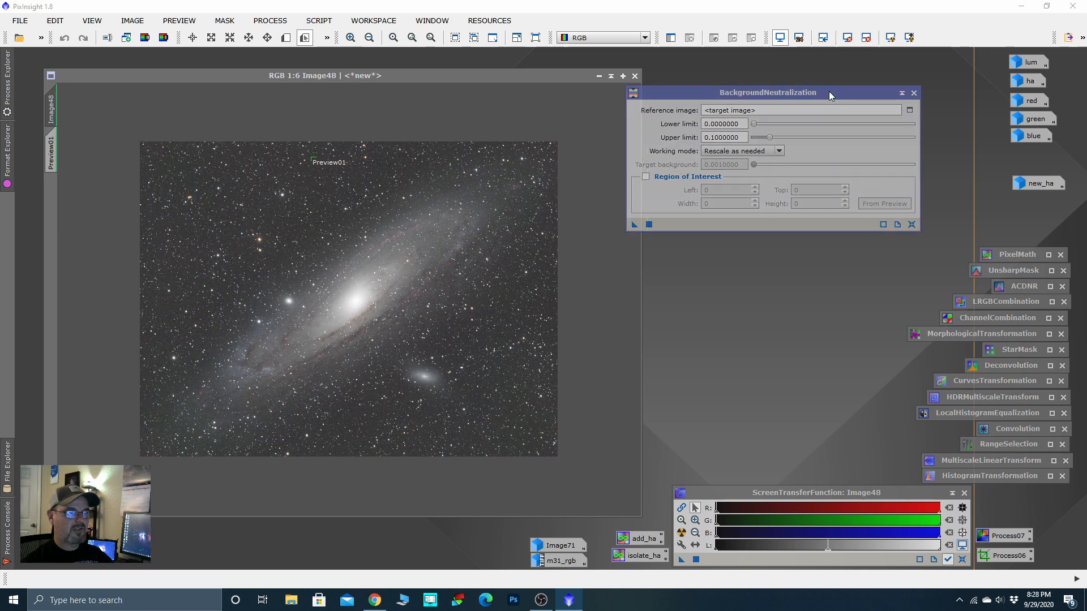
pyautogui.moveTo(830, 94); pyautogui.dragTo(856, 94)
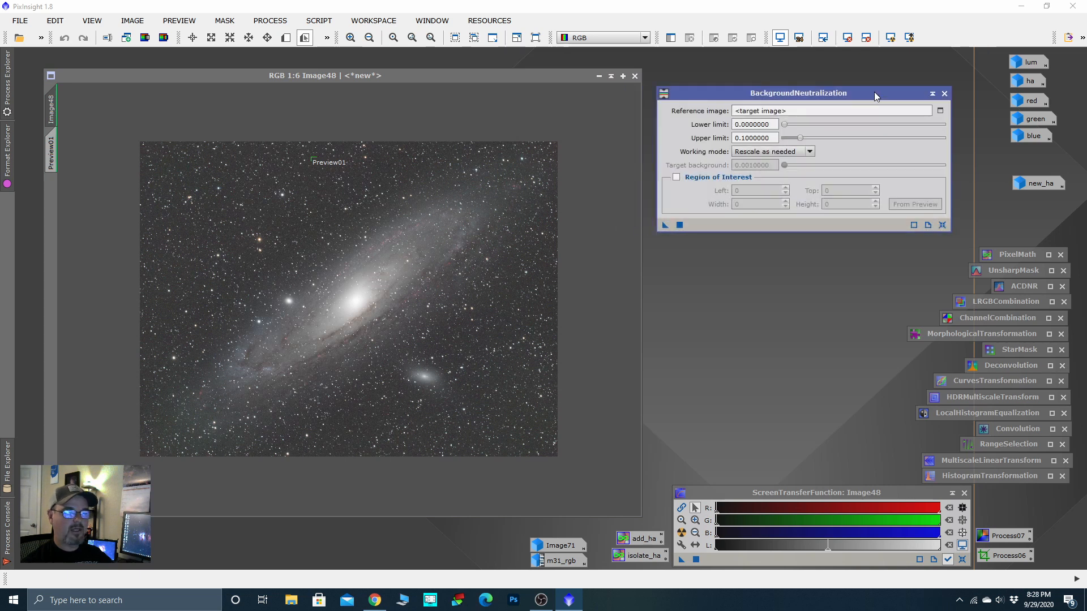
pyautogui.click(940, 111)
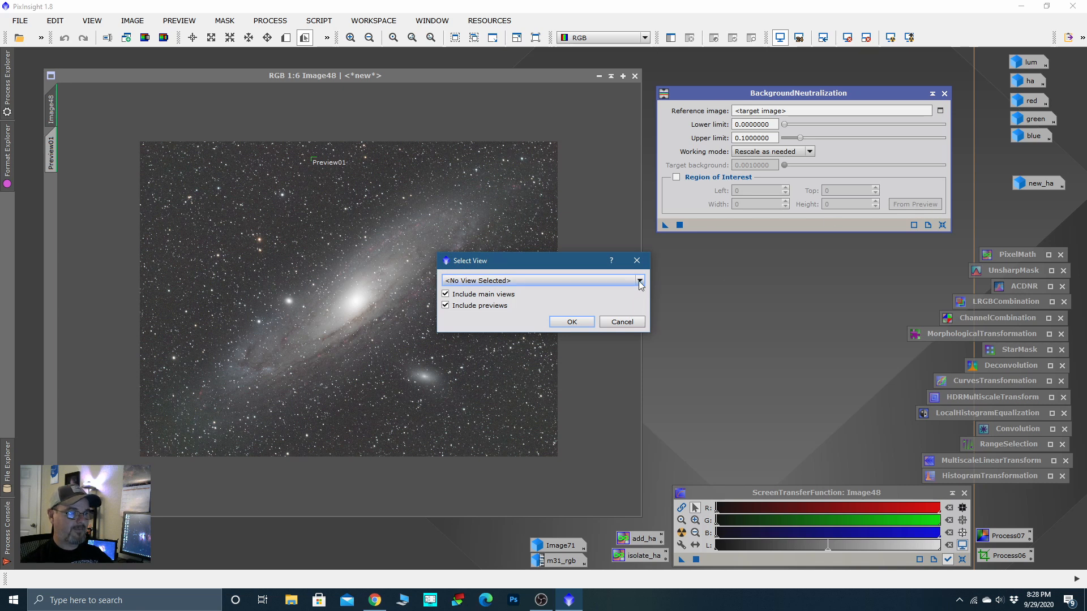
pyautogui.click(639, 281)
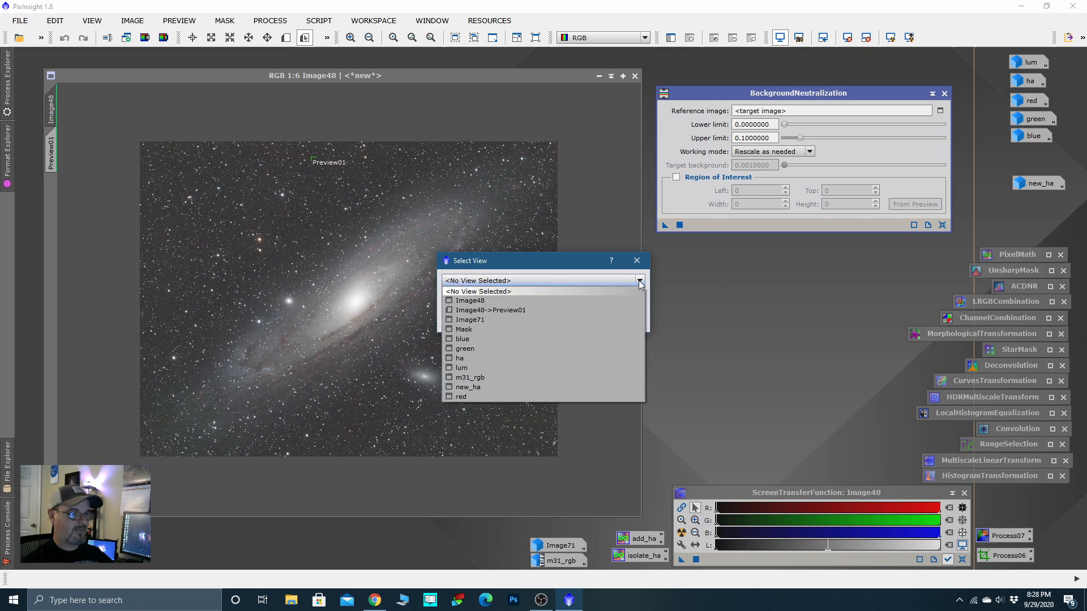
pyautogui.click(465, 311)
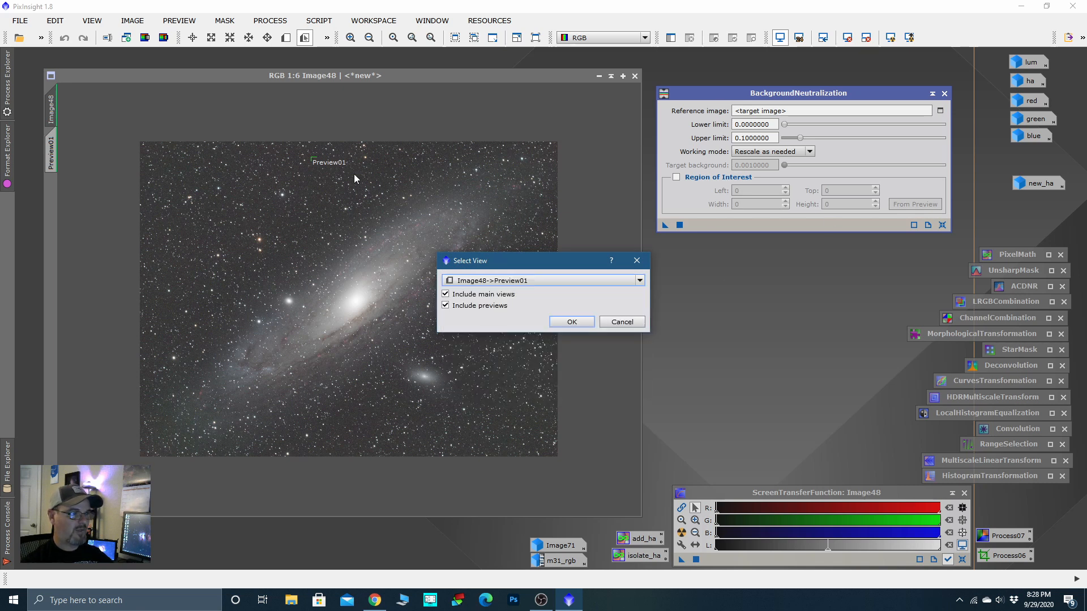
pyautogui.click(572, 322)
pyautogui.moveTo(666, 224); pyautogui.dragTo(521, 340)
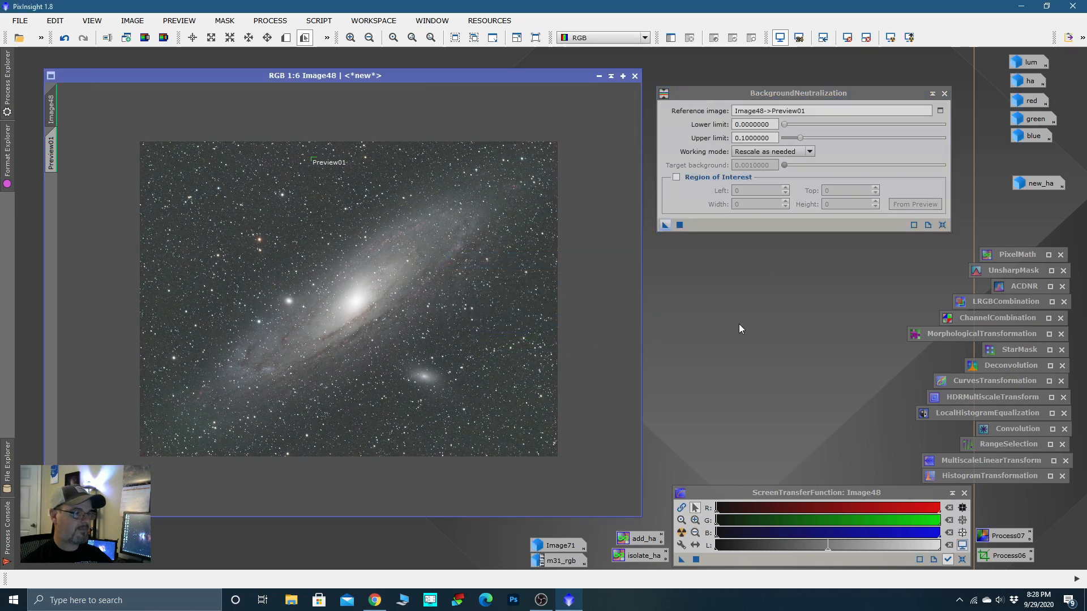
pyautogui.click(944, 93)
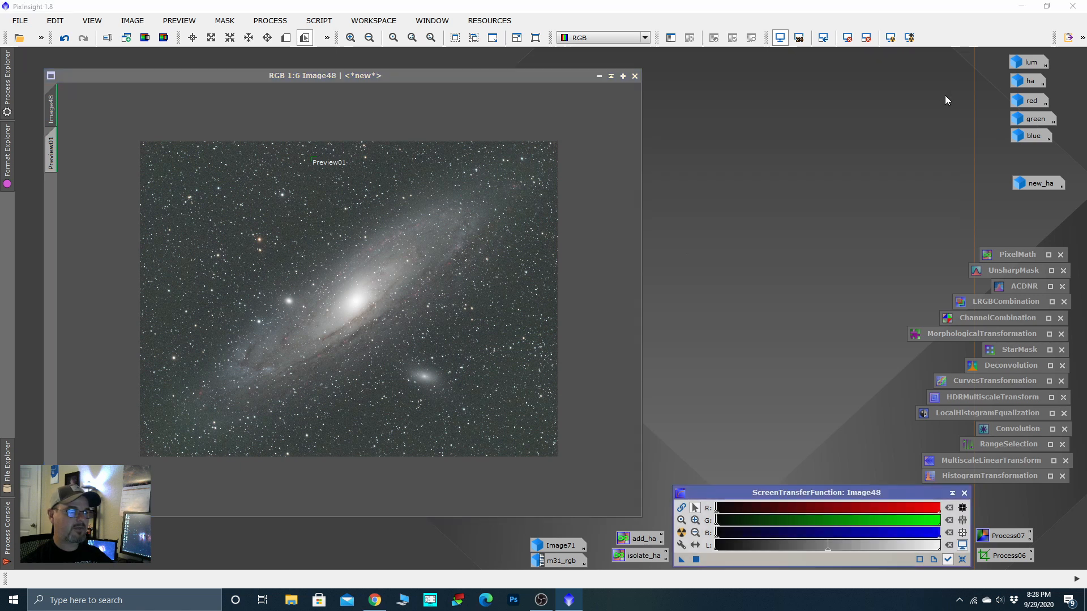
# Step: Define a preview around the galaxy's bright core and set it as the white reference image in ColorCalibration
pyautogui.click(286, 37)
pyautogui.moveTo(340, 293); pyautogui.dragTo(375, 314)
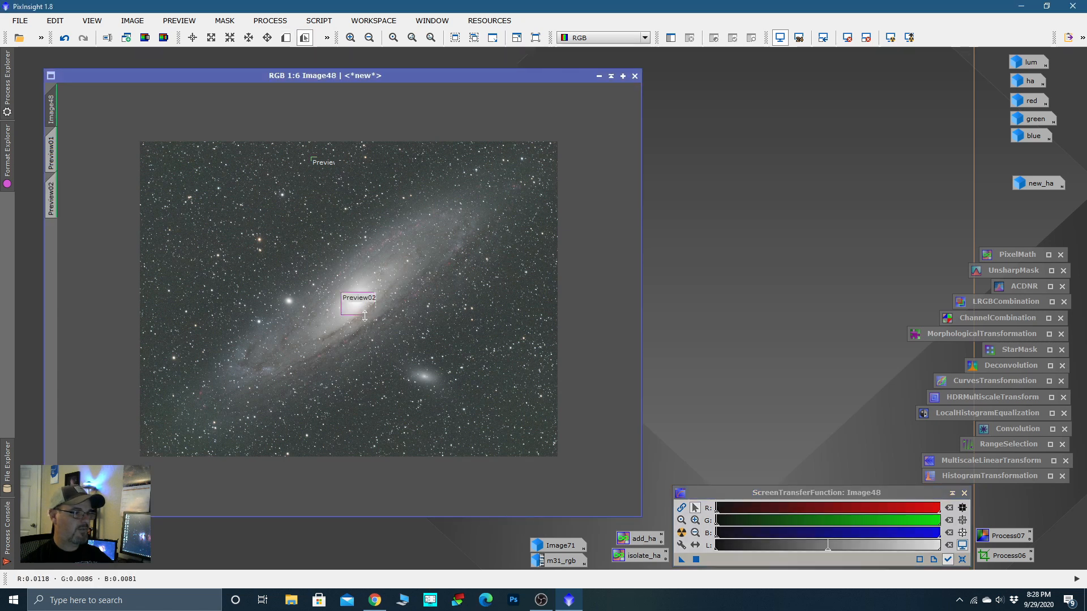
pyautogui.click(284, 24)
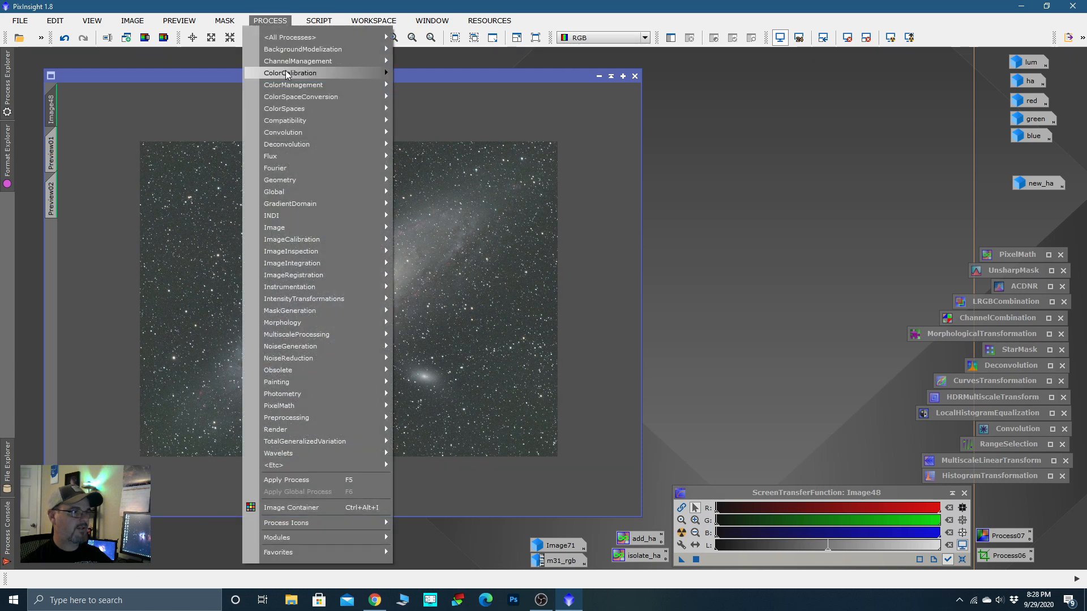
pyautogui.moveTo(286, 73)
pyautogui.click(406, 109)
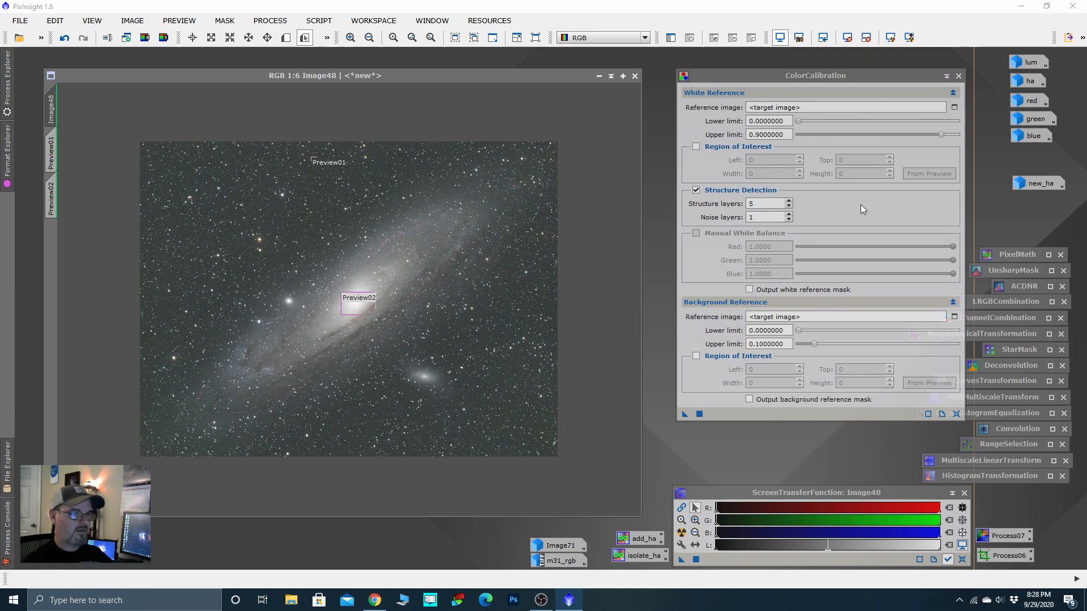
pyautogui.click(955, 107)
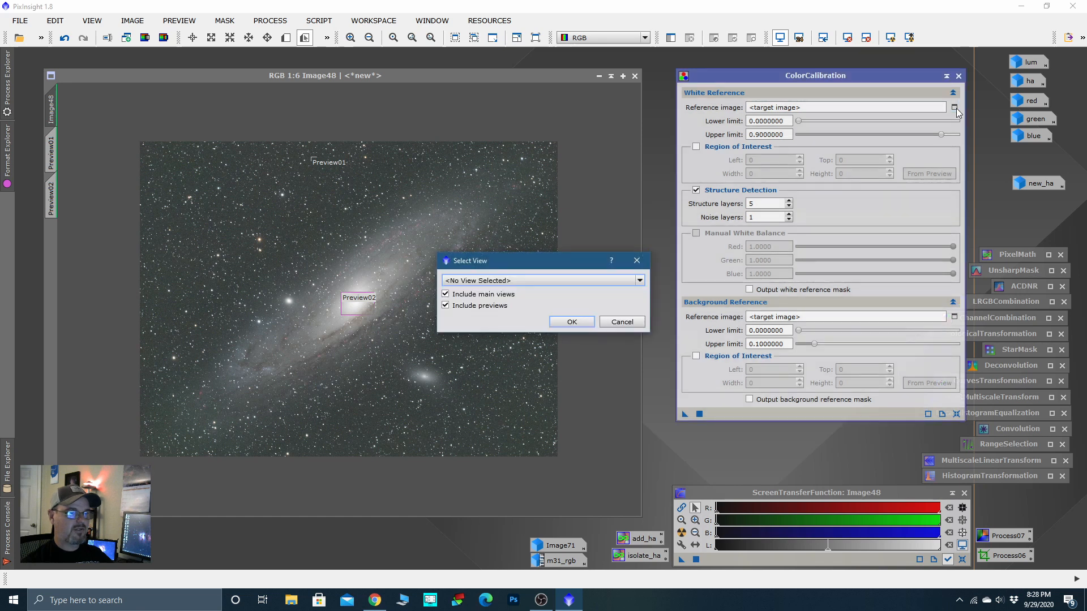
pyautogui.click(578, 280)
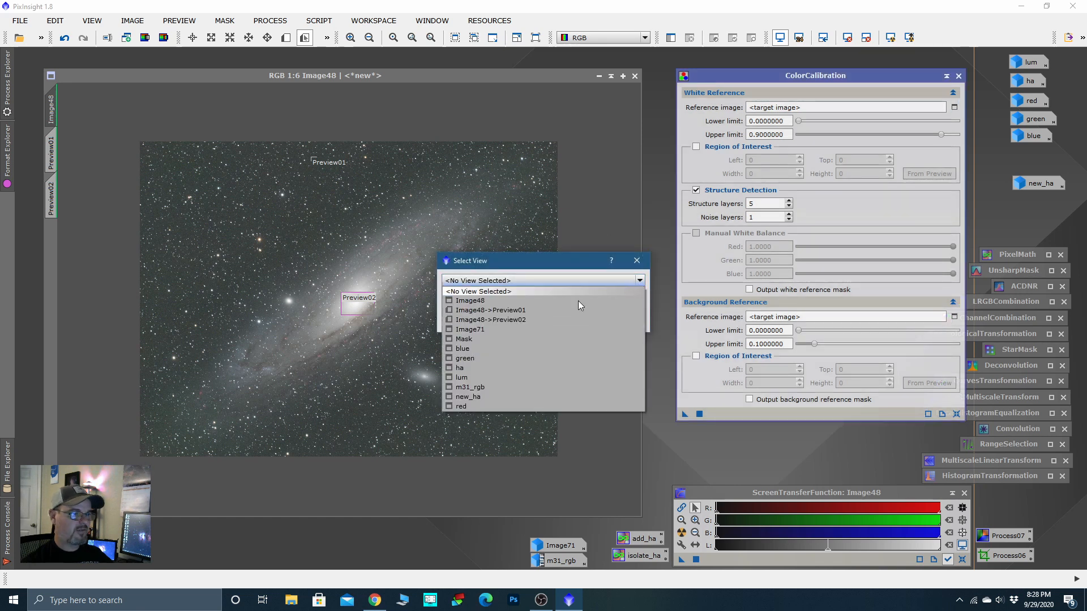
pyautogui.click(510, 320)
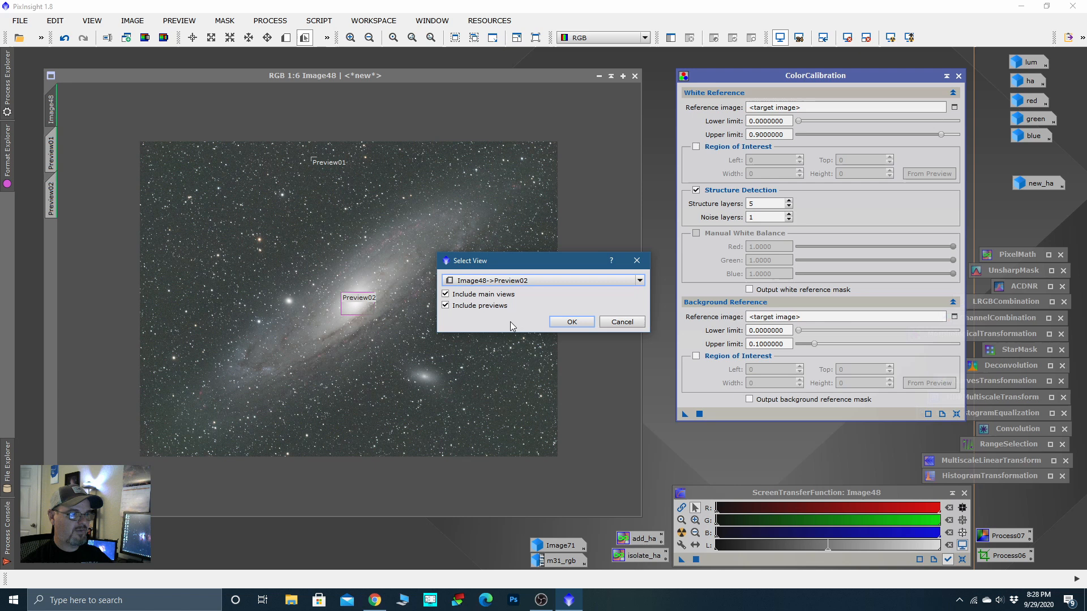
pyautogui.click(567, 321)
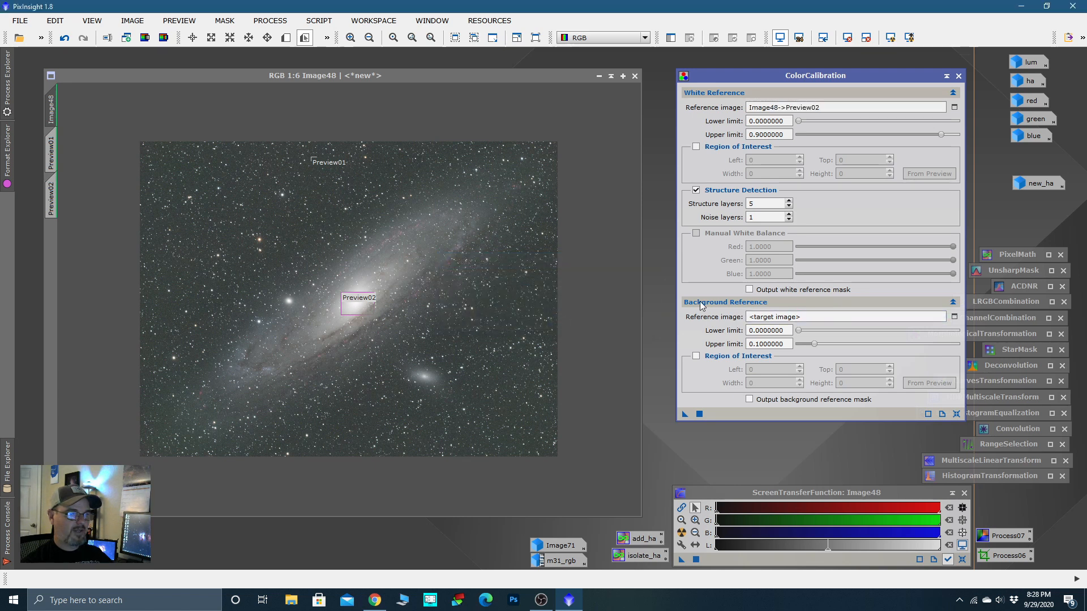
# Step: Set Preview01 as the background reference image for the color calibration
pyautogui.click(956, 318)
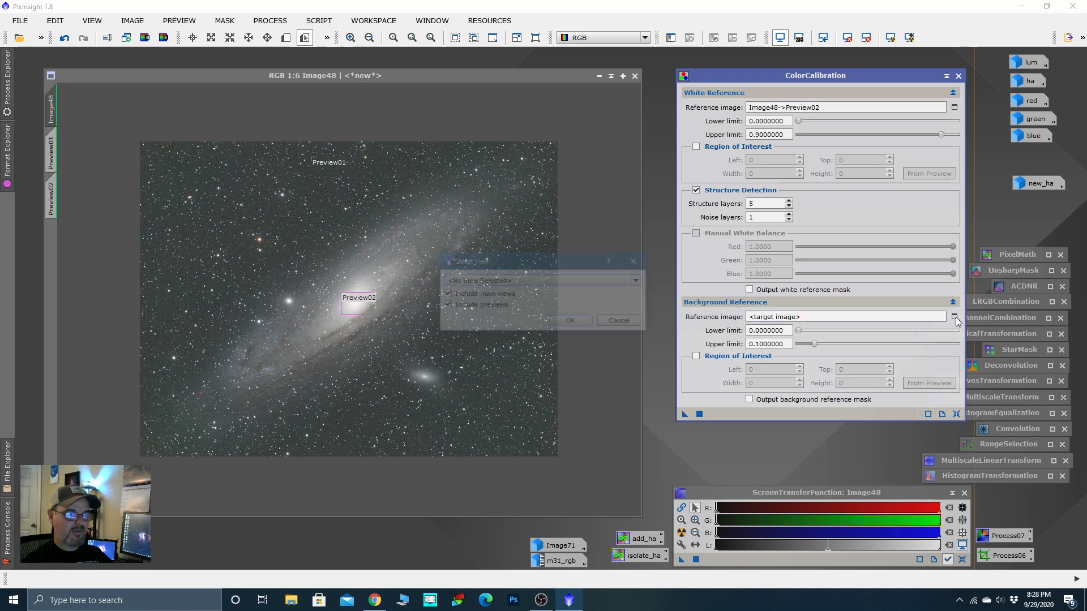
pyautogui.click(594, 280)
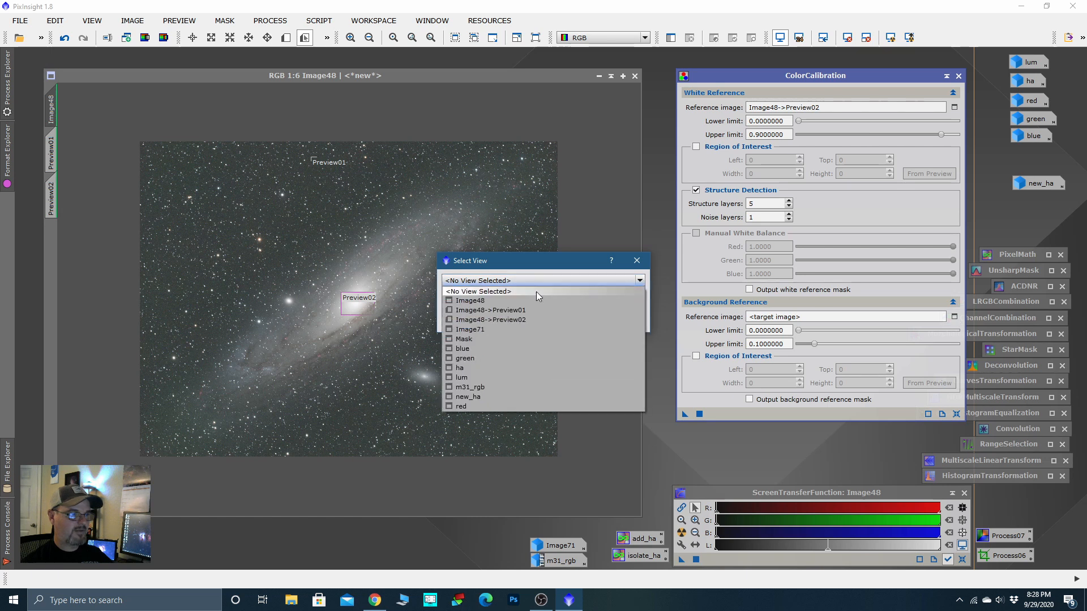
pyautogui.click(524, 312)
pyautogui.click(569, 323)
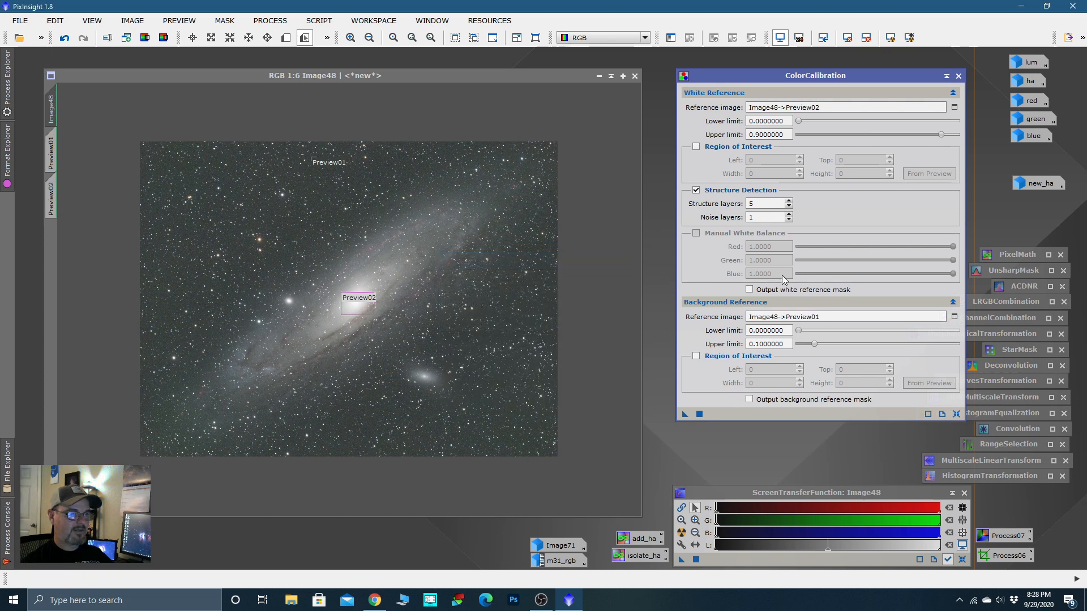
# Step: Disable structure detection and apply the color calibration to the RGB image, closing the ColorCalibration process
pyautogui.click(696, 190)
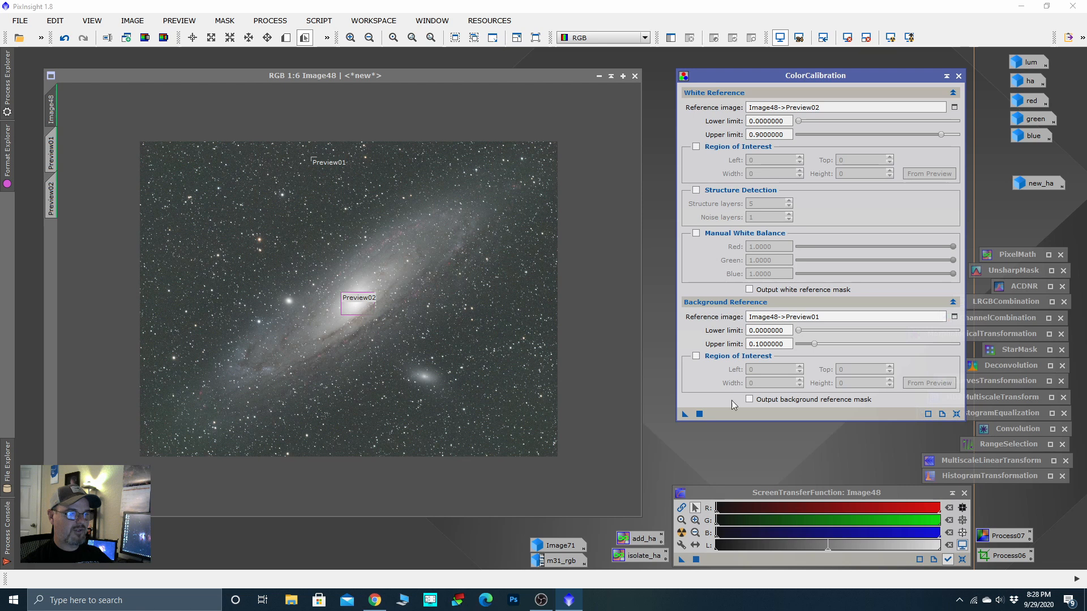
pyautogui.moveTo(685, 414); pyautogui.dragTo(546, 360)
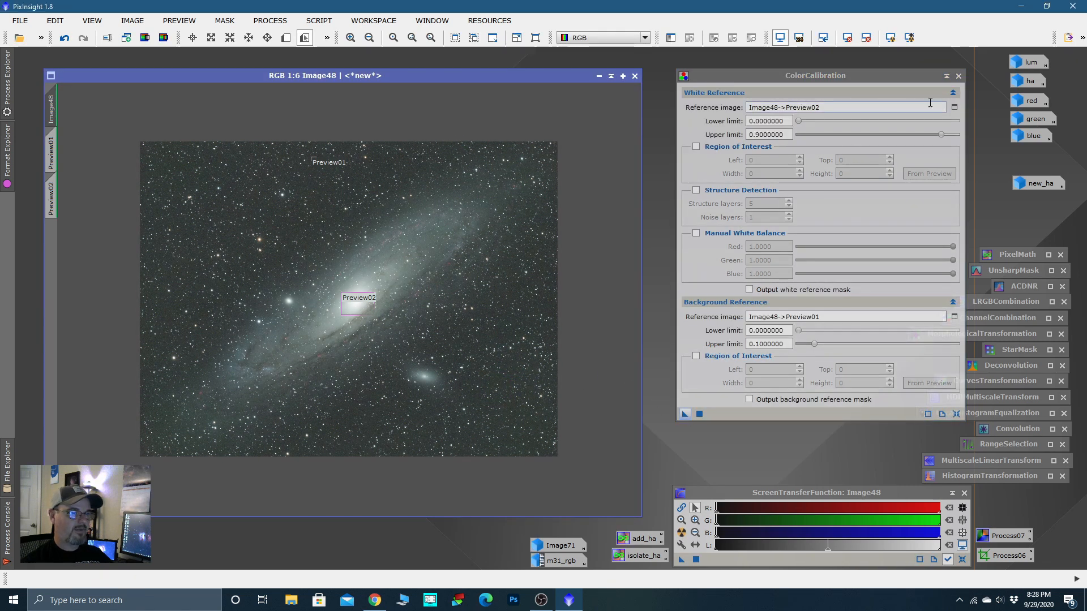
pyautogui.click(959, 75)
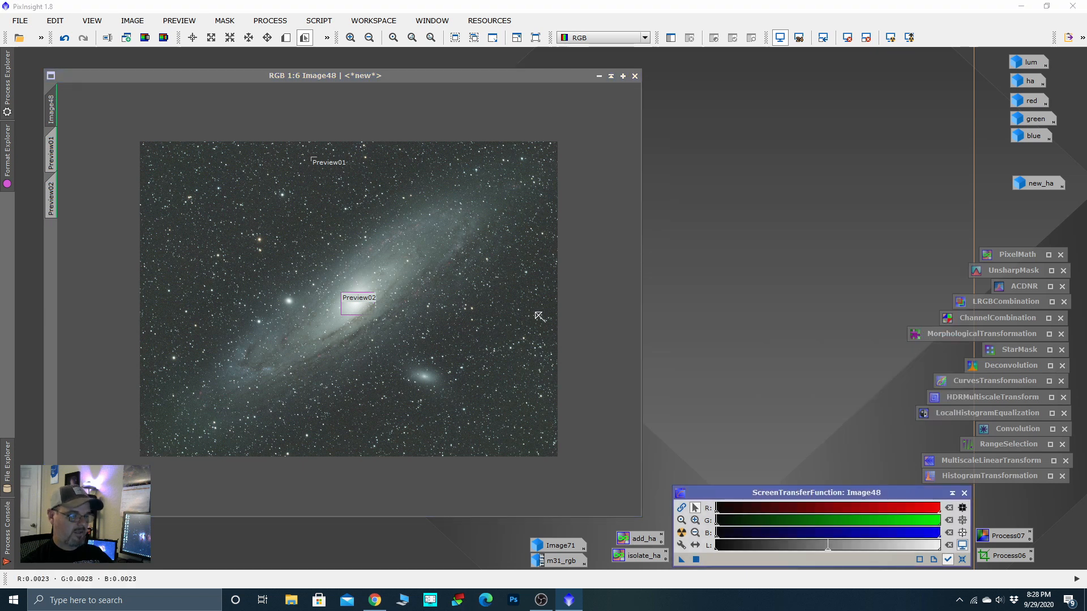
# Step: Clear the RGB image's display stretch and auto-stretch it again
pyautogui.hotkey('ctrl', 'F12')
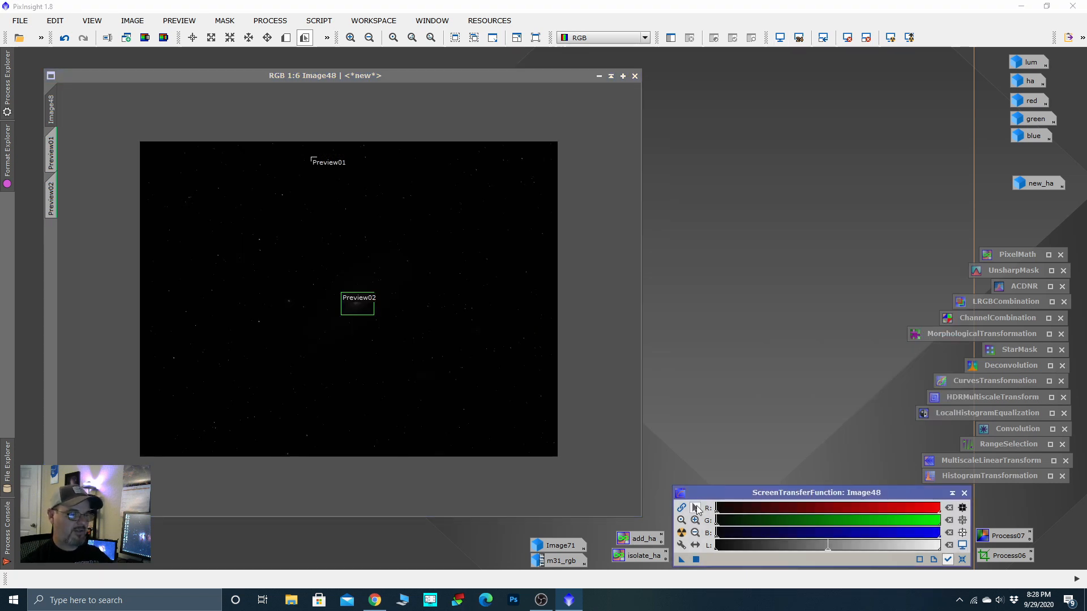
pyautogui.click(681, 533)
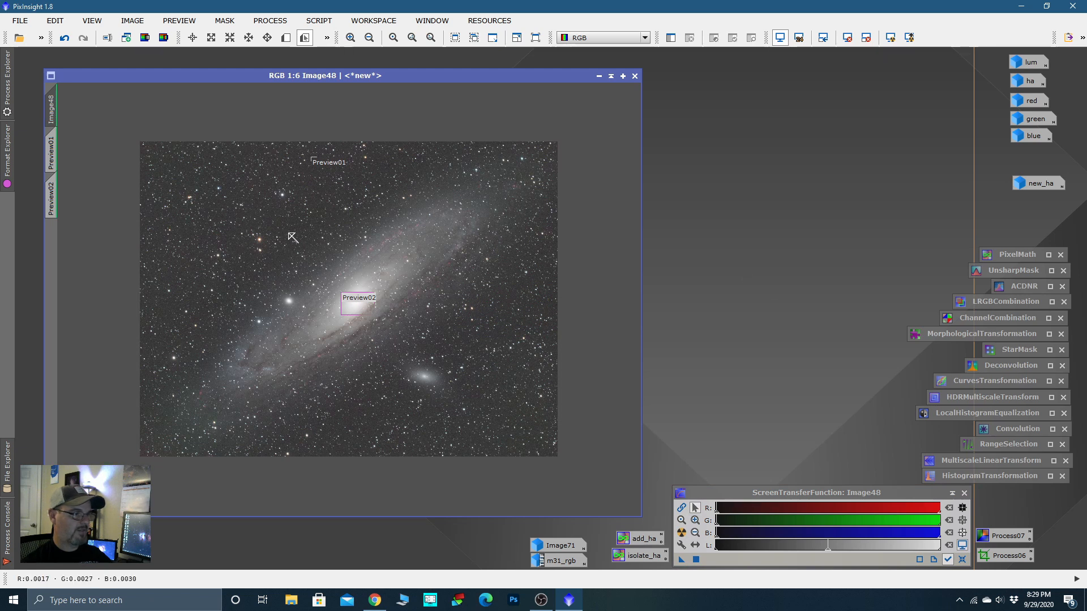
# Step: Examine the calibrated RGB image up close, checking the star colors, spiral arms and hydrogen-alpha regions
pyautogui.scroll(2, 286, 239)
pyautogui.press('space')
pyautogui.moveTo(280, 236); pyautogui.dragTo(432, 265)
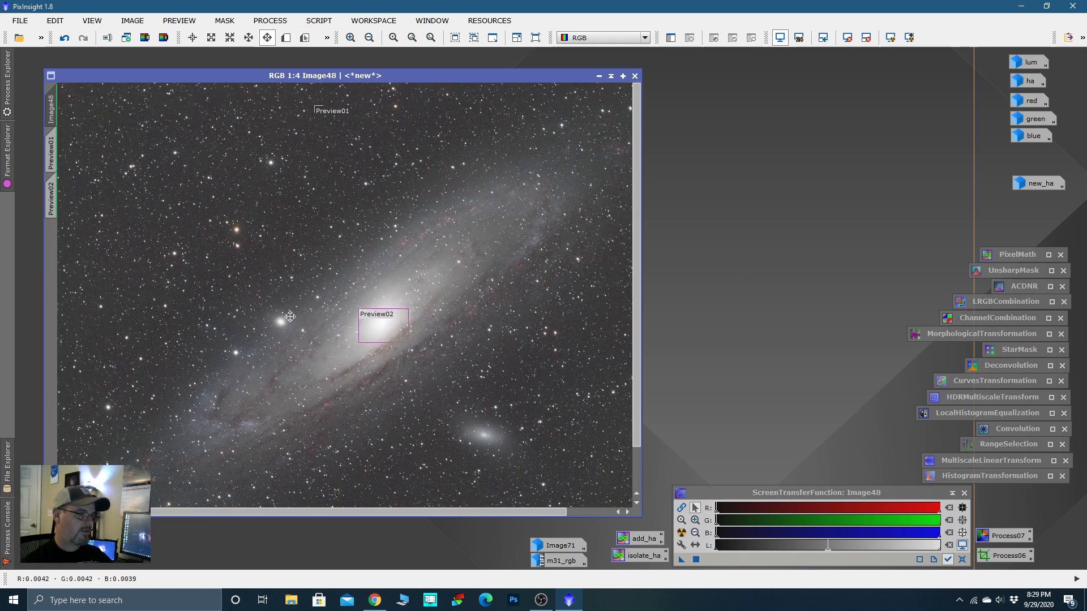
pyautogui.scroll(1, 291, 316)
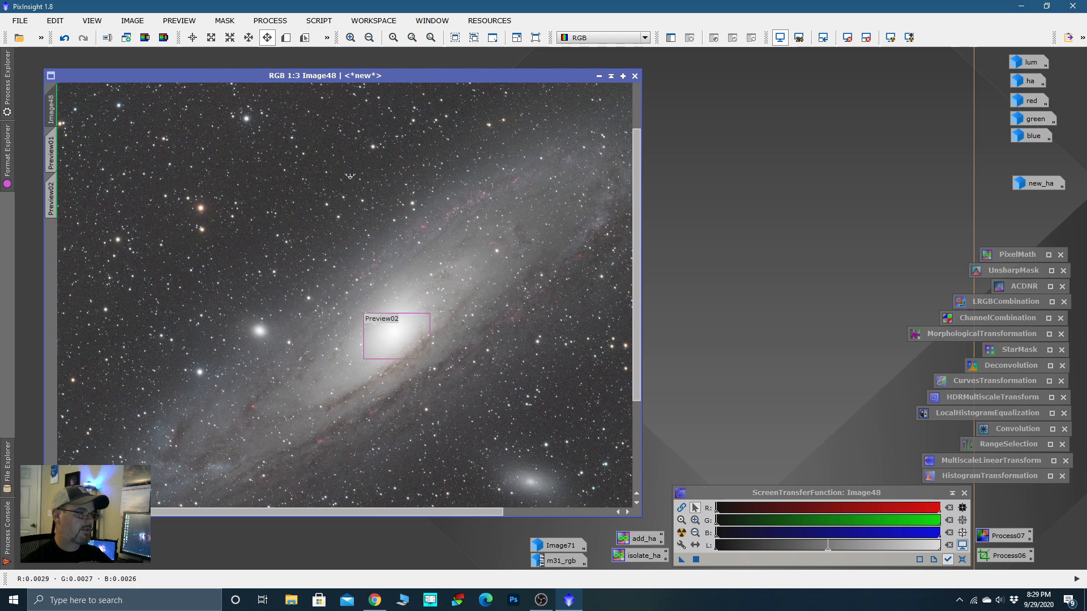
pyautogui.moveTo(582, 355); pyautogui.dragTo(478, 319)
pyautogui.scroll(-2, 545, 296)
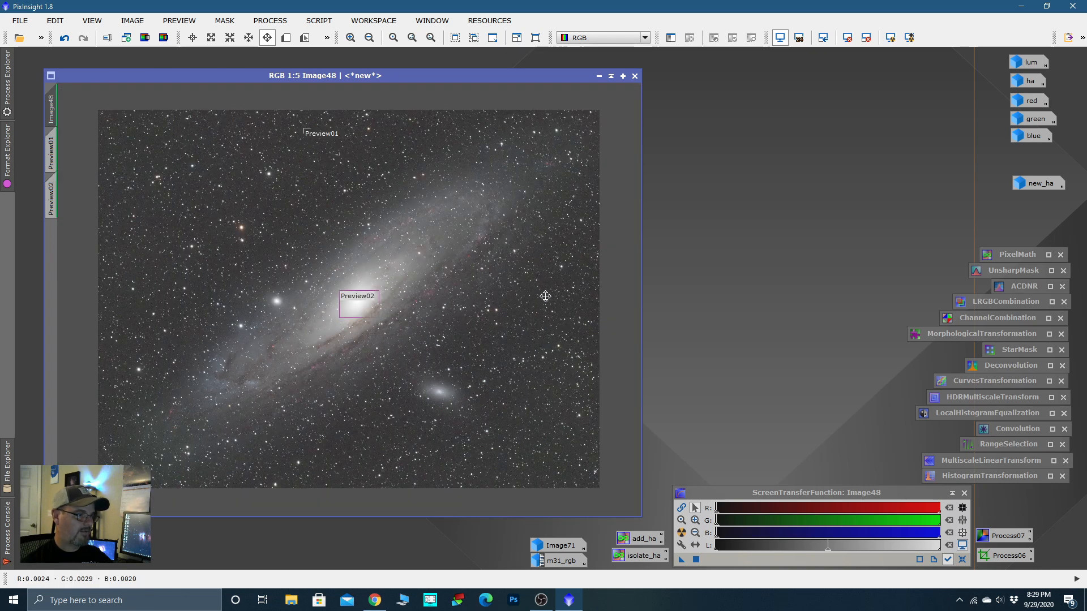
pyautogui.scroll(4, 292, 242)
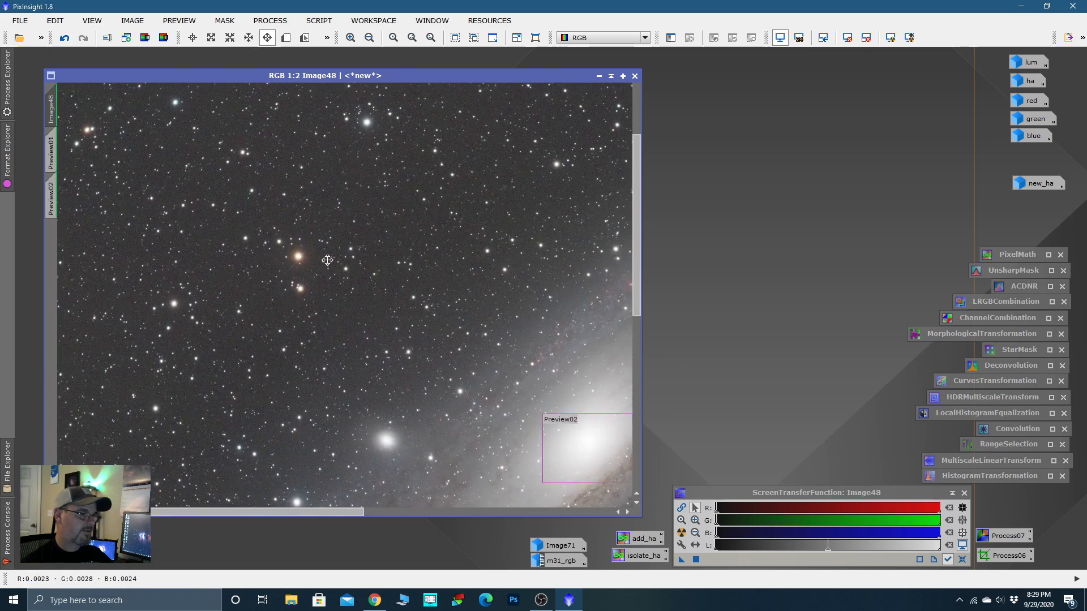
pyautogui.scroll(-5, 327, 259)
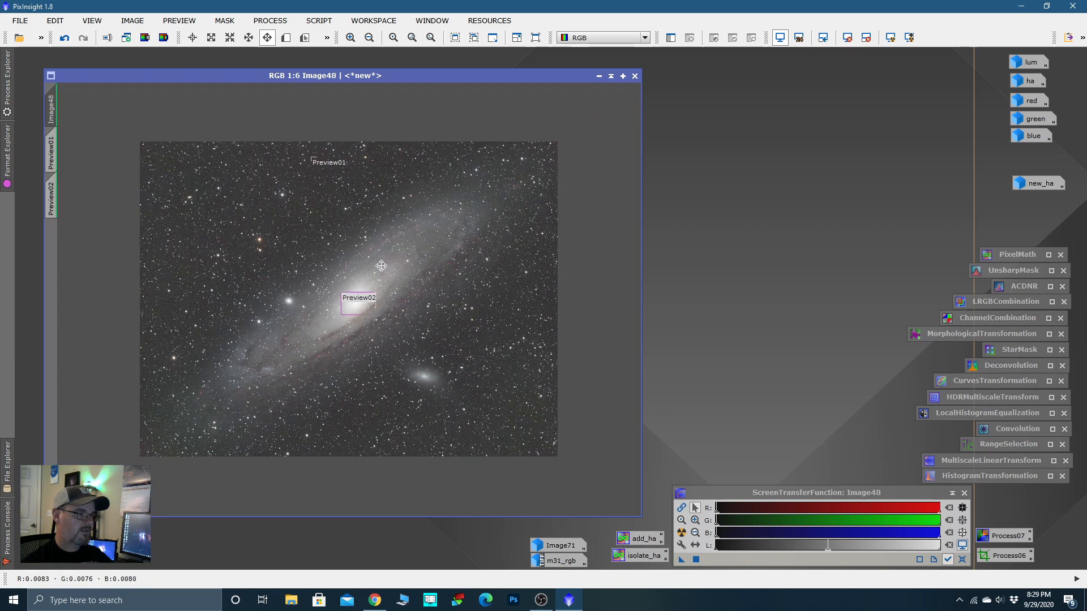
# Step: Delete all previews from the RGB image
pyautogui.hotkey('alt', 'e')
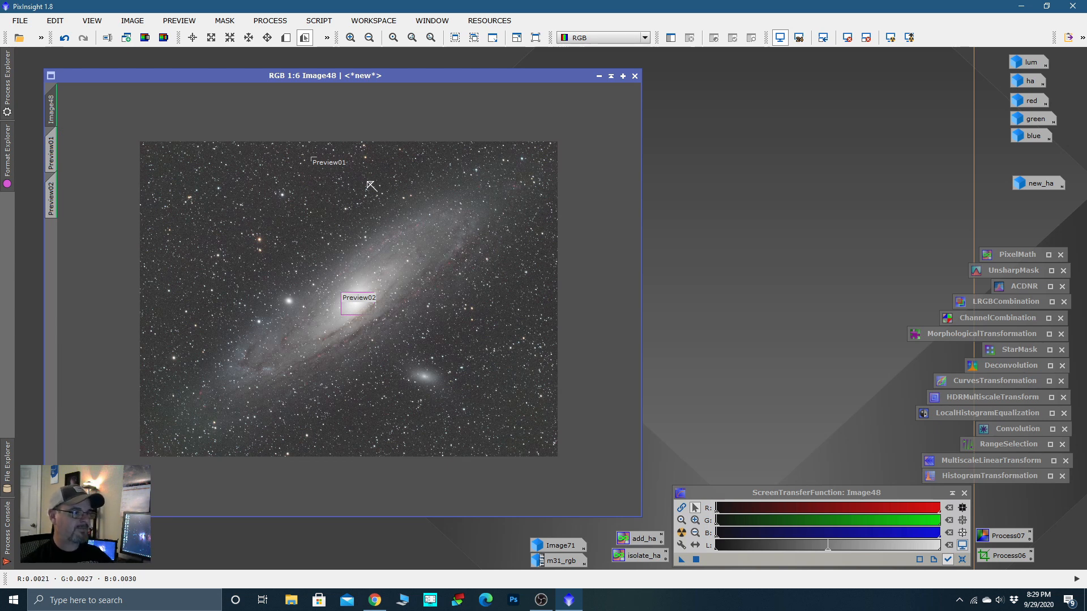
pyautogui.click(179, 21)
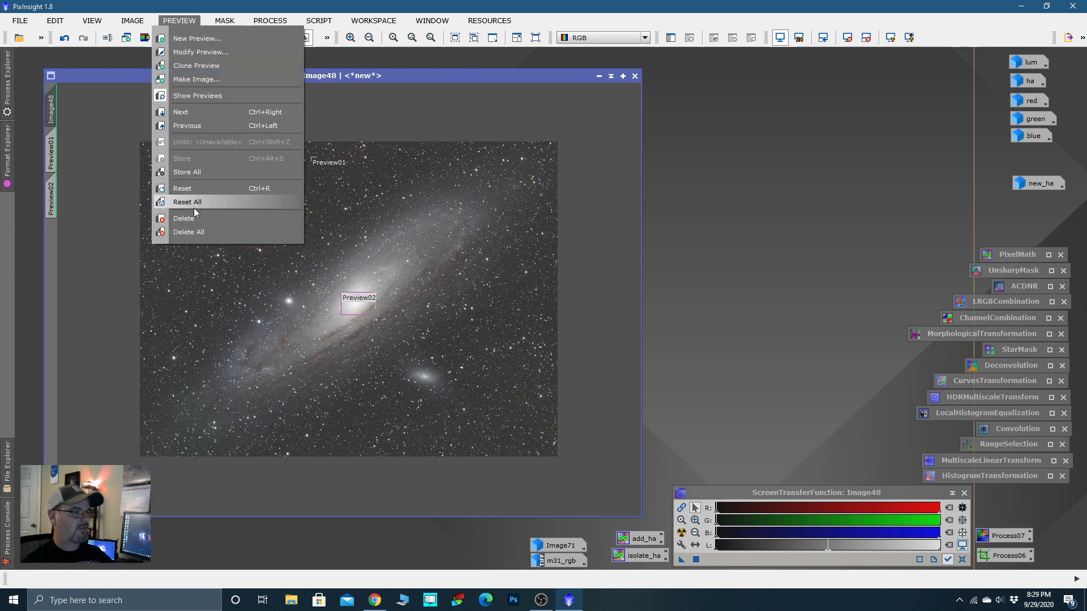
pyautogui.click(193, 234)
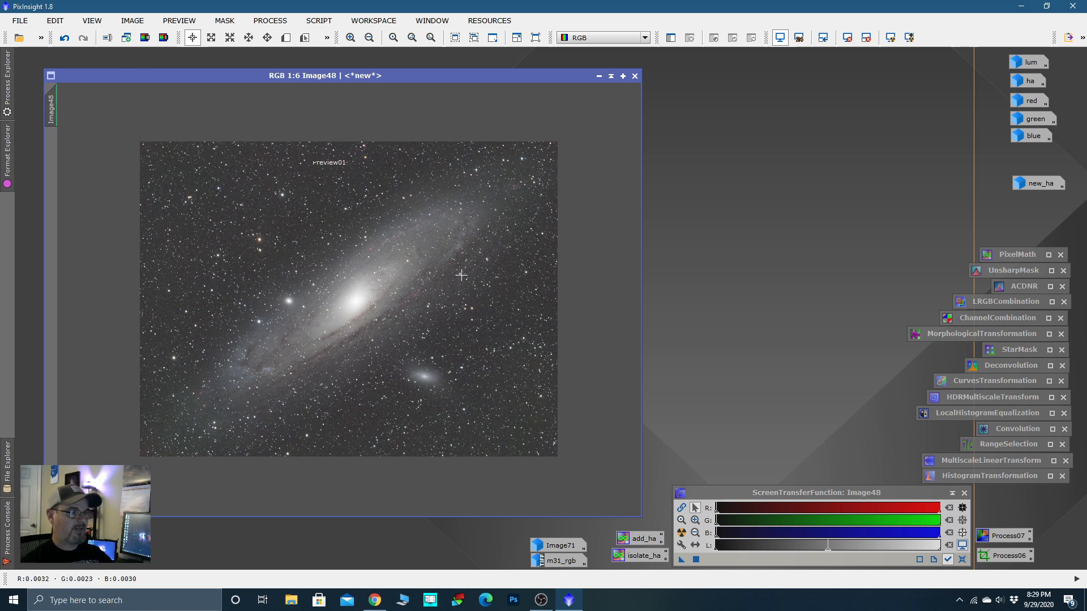
# Step: Remove the display stretch from the RGB image and reposition its window slightly in the workspace
pyautogui.scroll(-1, 462, 276)
pyautogui.hotkey('ctrl', 'F12')
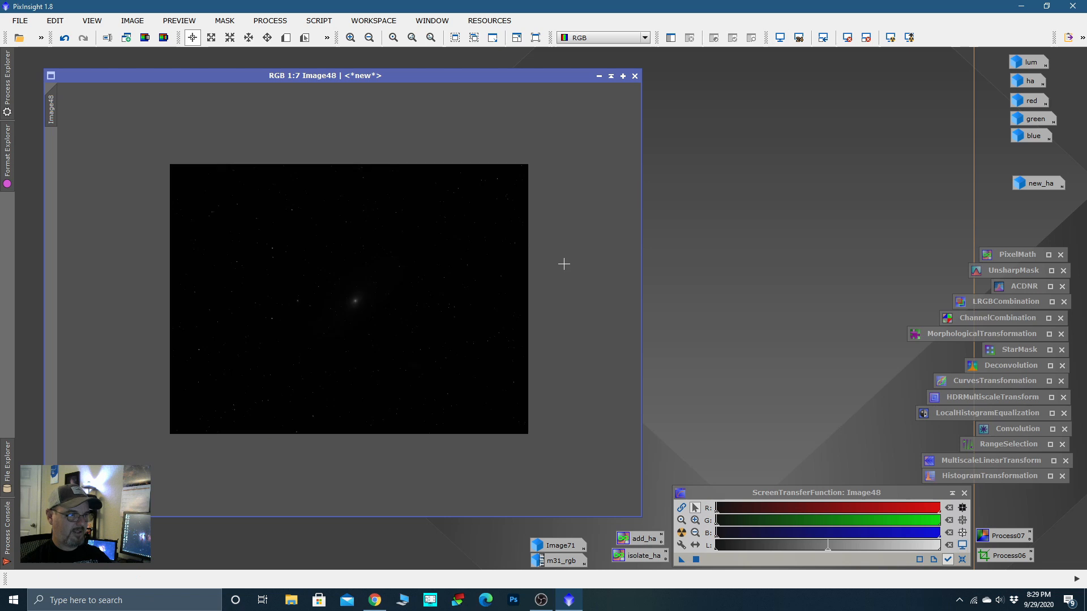
pyautogui.scroll(2, 397, 266)
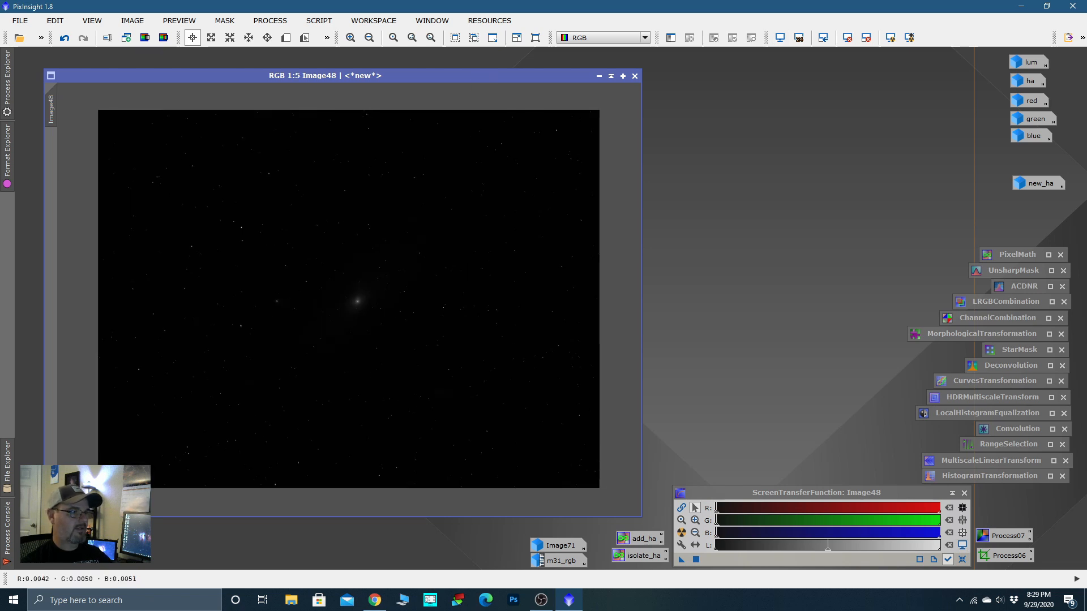
pyautogui.moveTo(490, 77); pyautogui.dragTo(475, 67)
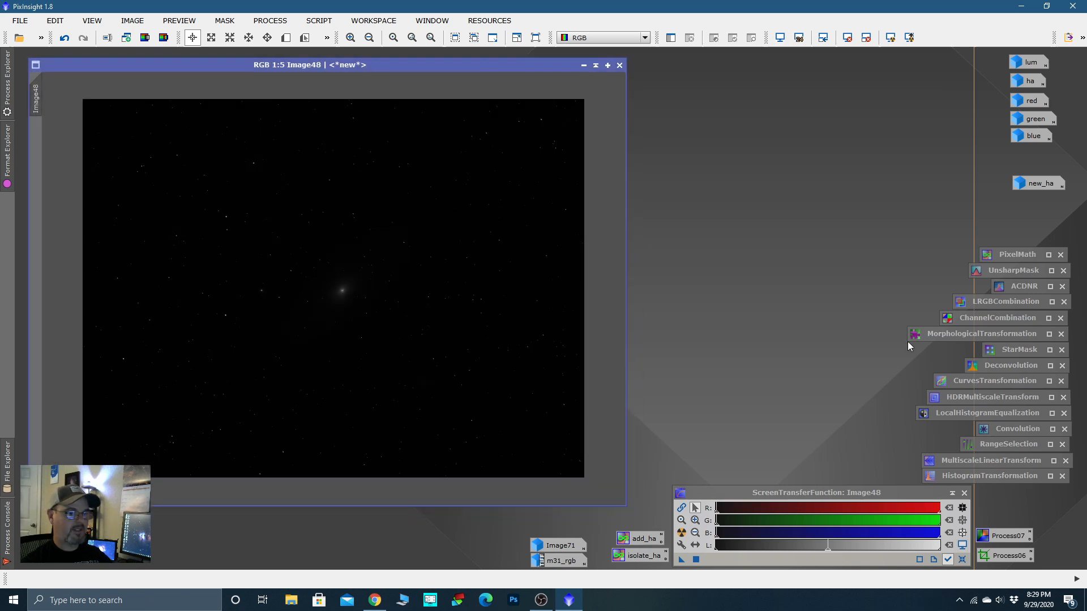
# Step: Open HistogramTransformation with its settings reset, enlarge its real-time preview, and make it track the active RGB image
pyautogui.doubleClick(976, 476)
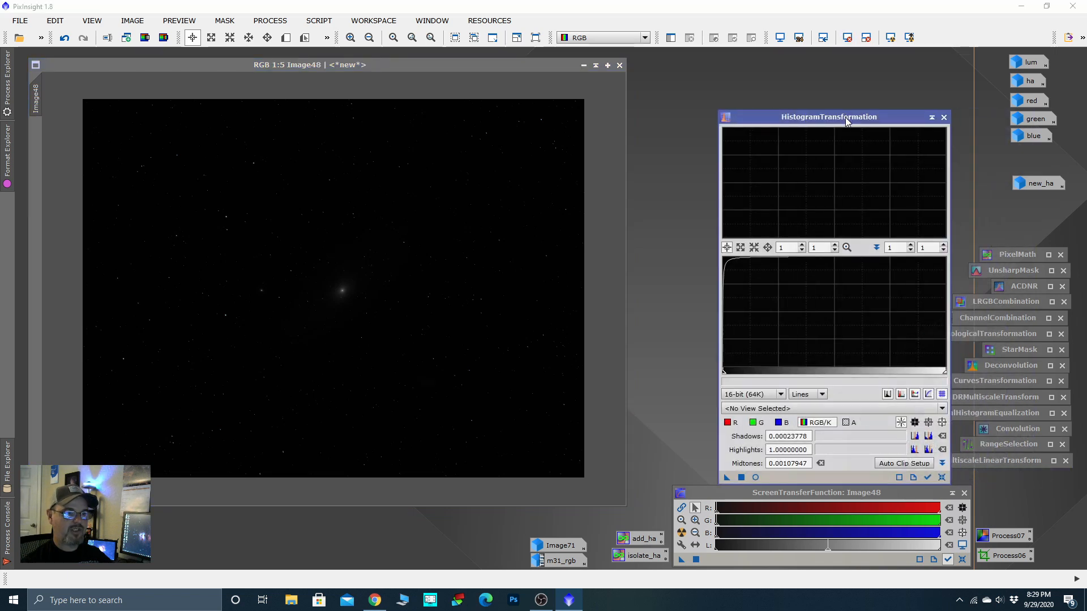
pyautogui.moveTo(847, 120); pyautogui.dragTo(846, 97)
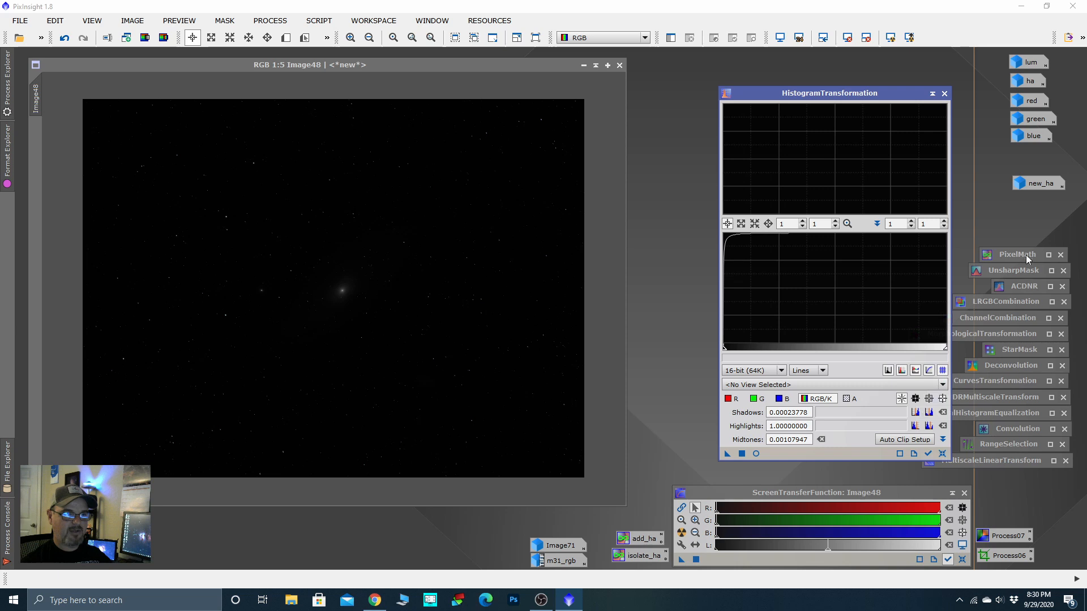
pyautogui.click(941, 453)
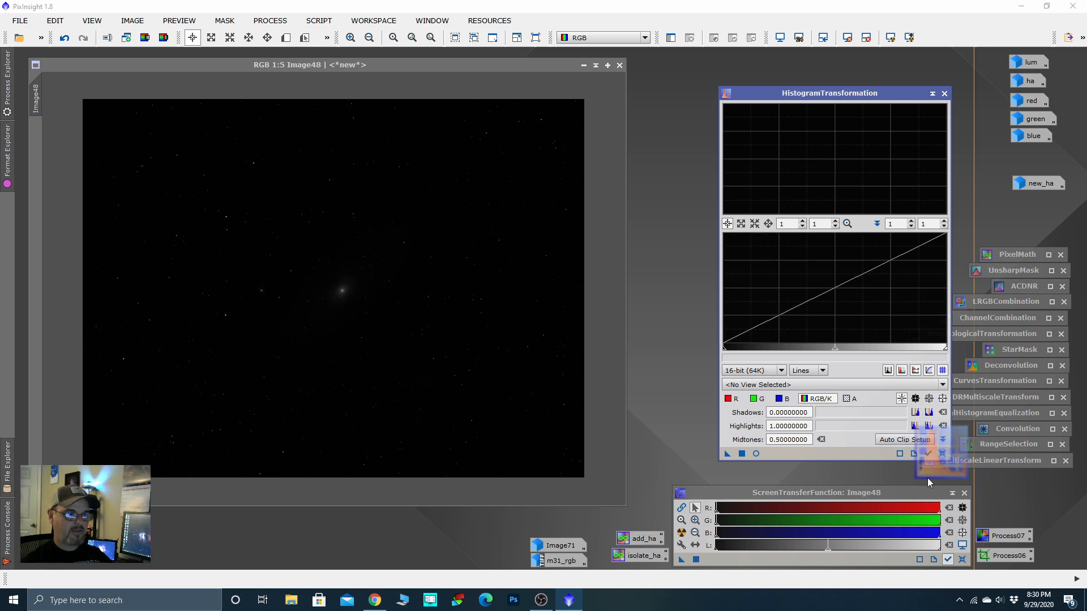
pyautogui.click(756, 454)
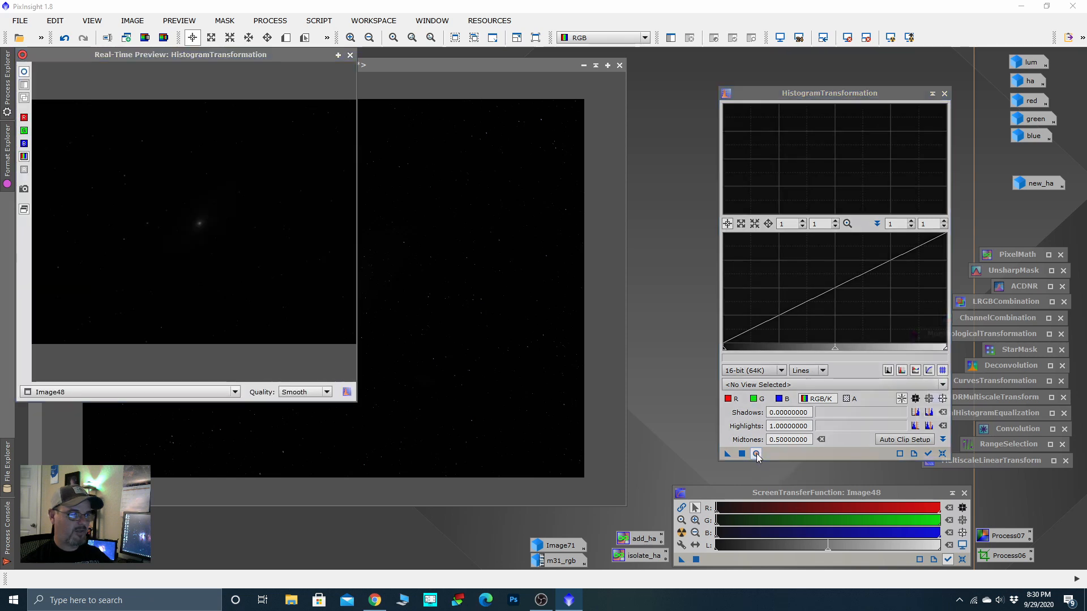
pyautogui.moveTo(356, 403); pyautogui.dragTo(655, 525)
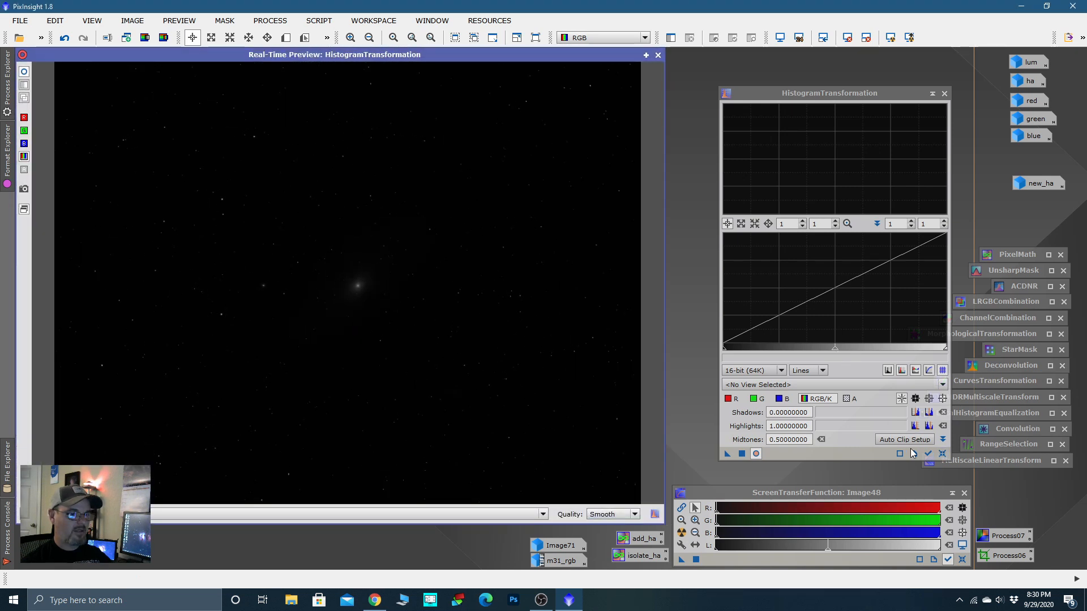
pyautogui.click(927, 454)
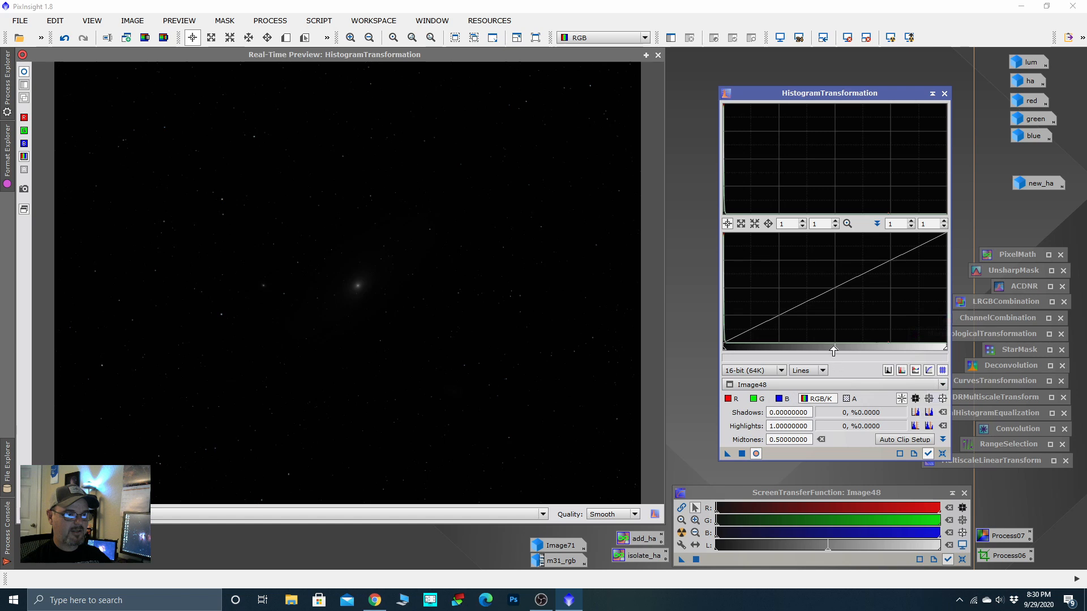
# Step: Stretch the RGB image in two HistogramTransformation passes with midtones 0.06835443 and 0.19746835, resetting the settings after each pass
pyautogui.moveTo(834, 350); pyautogui.dragTo(738, 348)
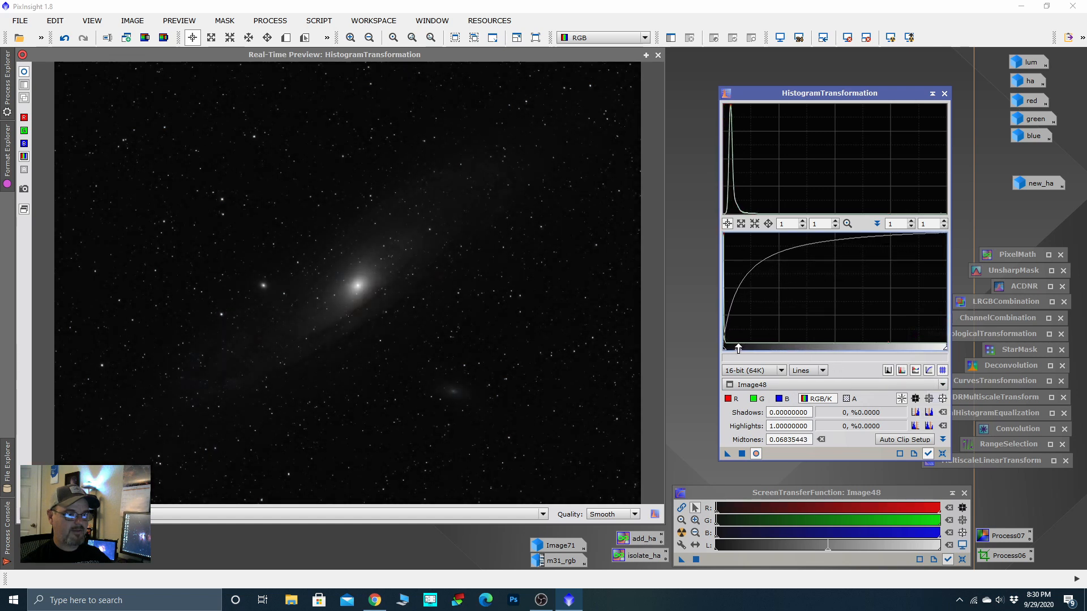
pyautogui.click(742, 454)
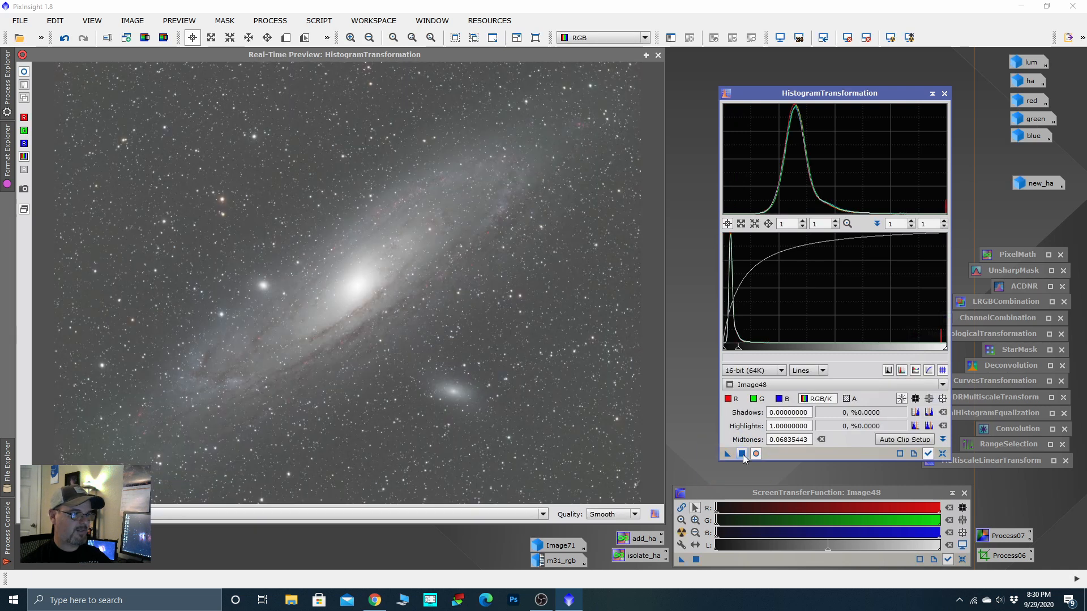
pyautogui.click(942, 455)
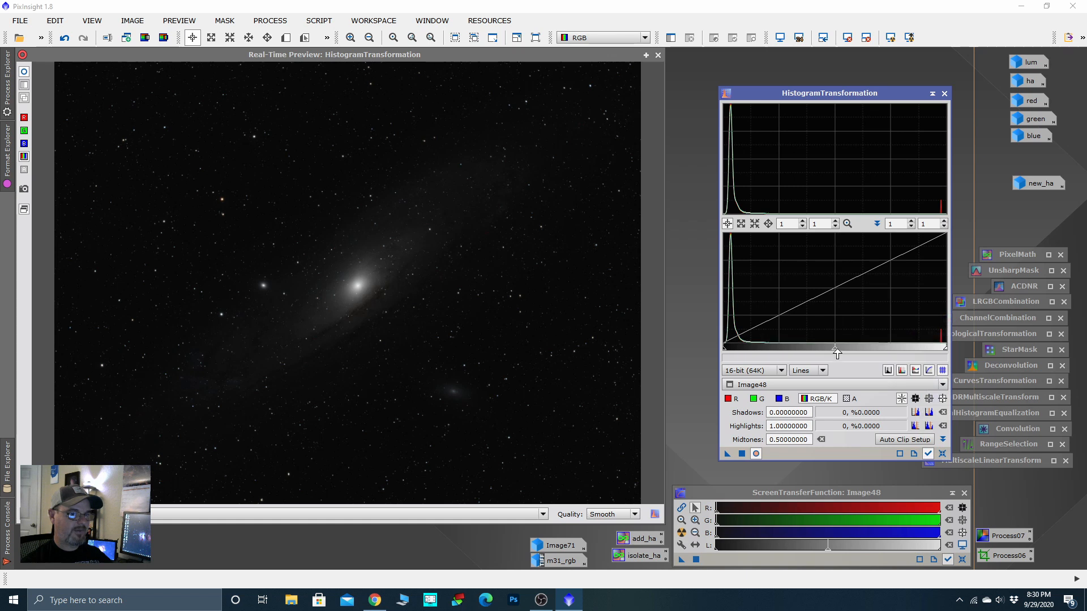
pyautogui.moveTo(837, 352); pyautogui.dragTo(767, 347)
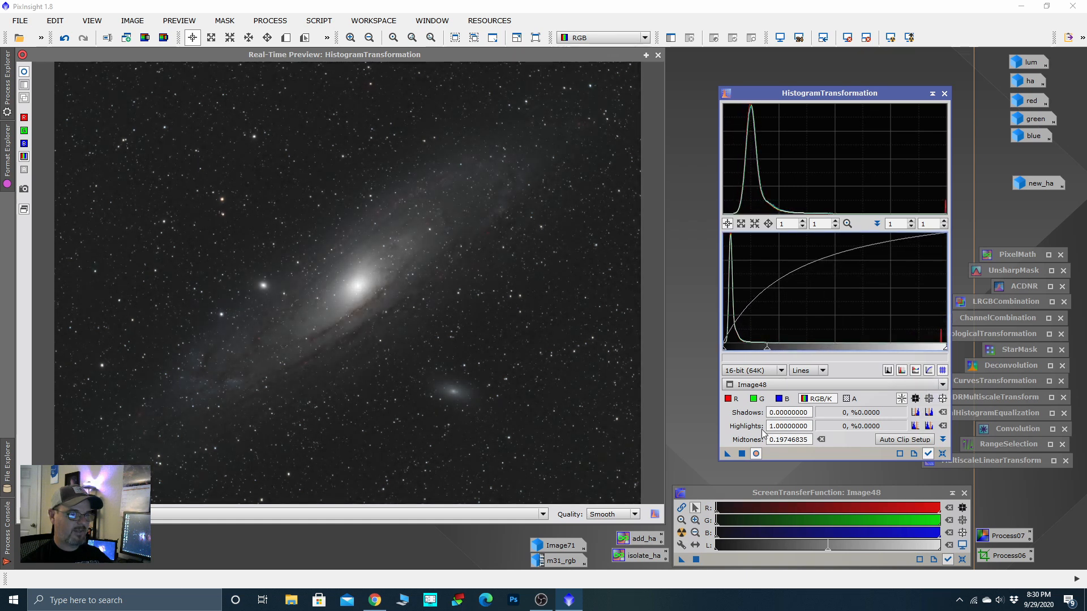
pyautogui.click(740, 454)
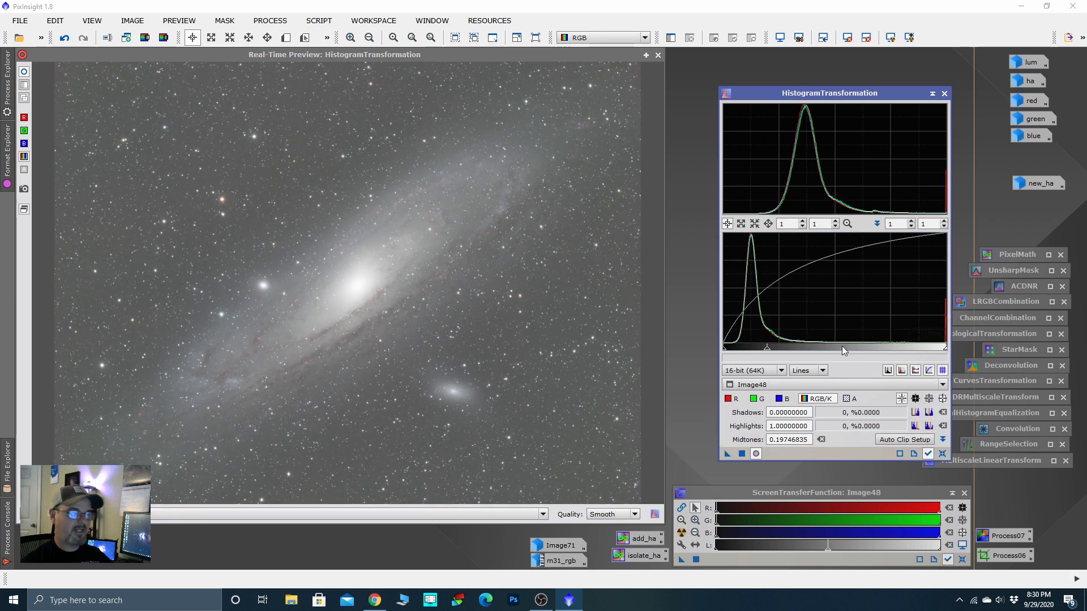
pyautogui.click(942, 454)
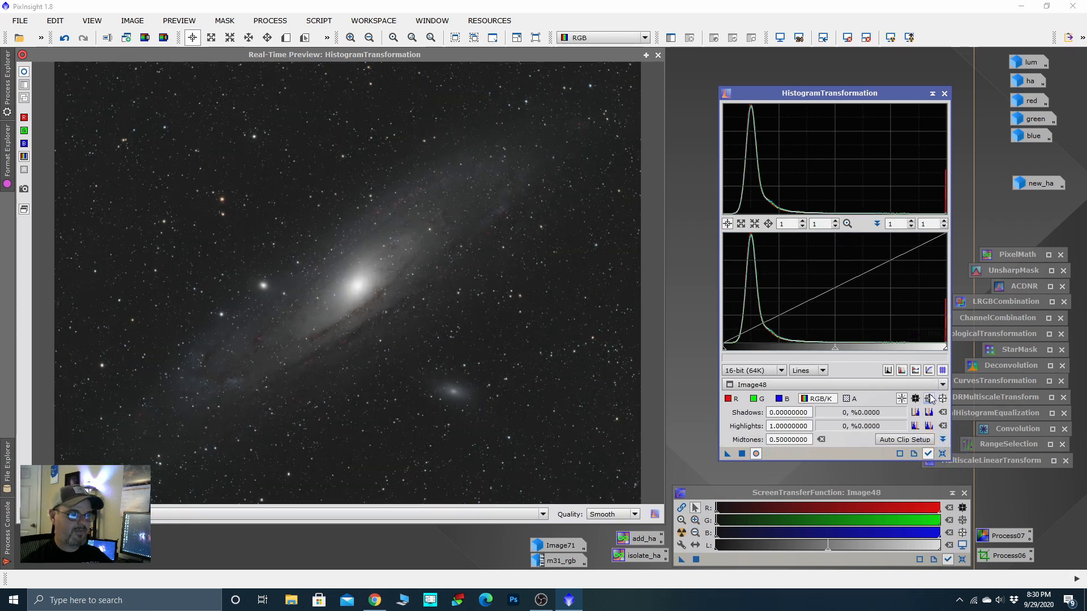
# Step: Apply a midtones stretch of 0.33670886 and a separate shadows clip of 0.03797468 to the RGB image, resetting the settings after each
pyautogui.moveTo(835, 348); pyautogui.dragTo(798, 350)
pyautogui.click(743, 453)
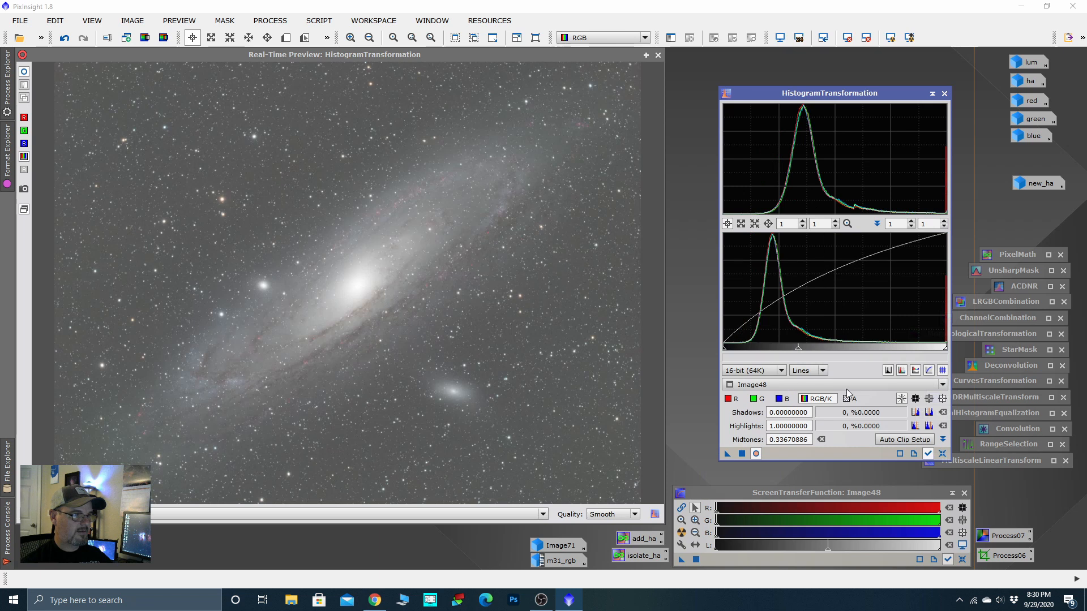
pyautogui.click(942, 454)
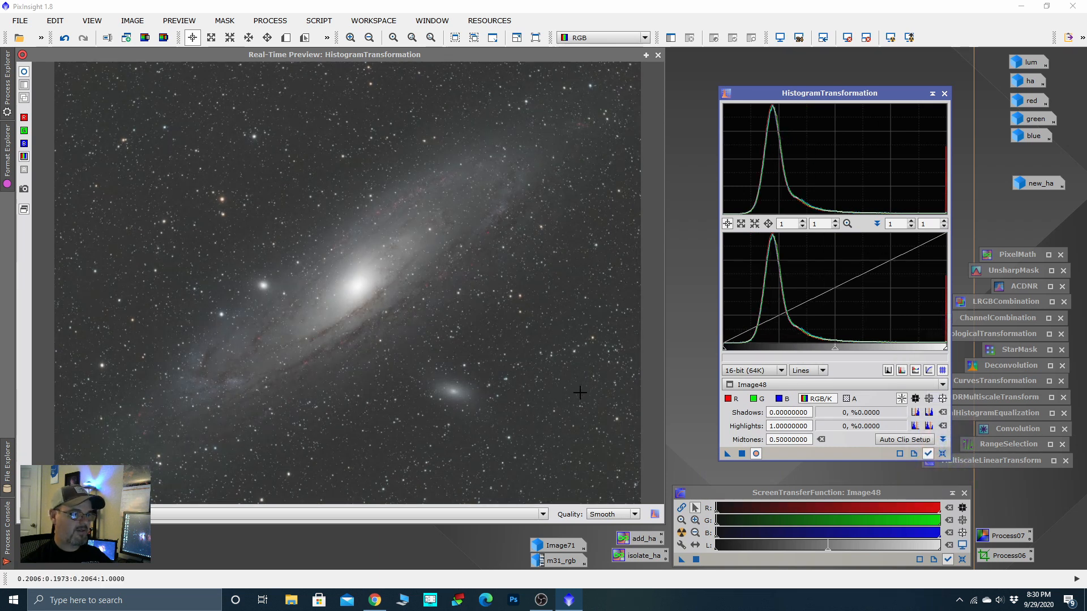
pyautogui.moveTo(724, 351); pyautogui.dragTo(731, 352)
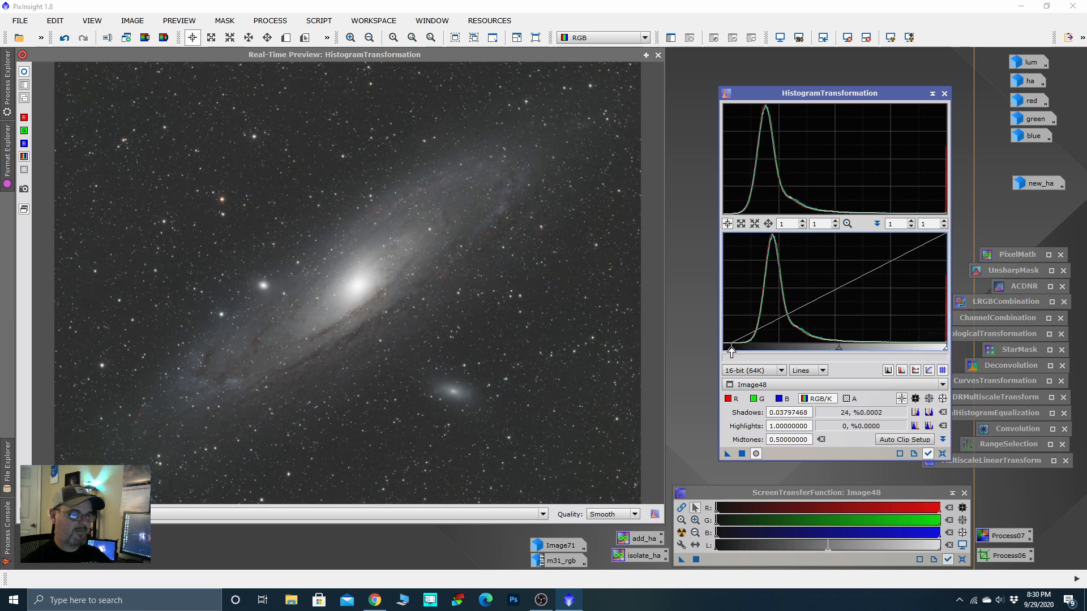
pyautogui.click(740, 457)
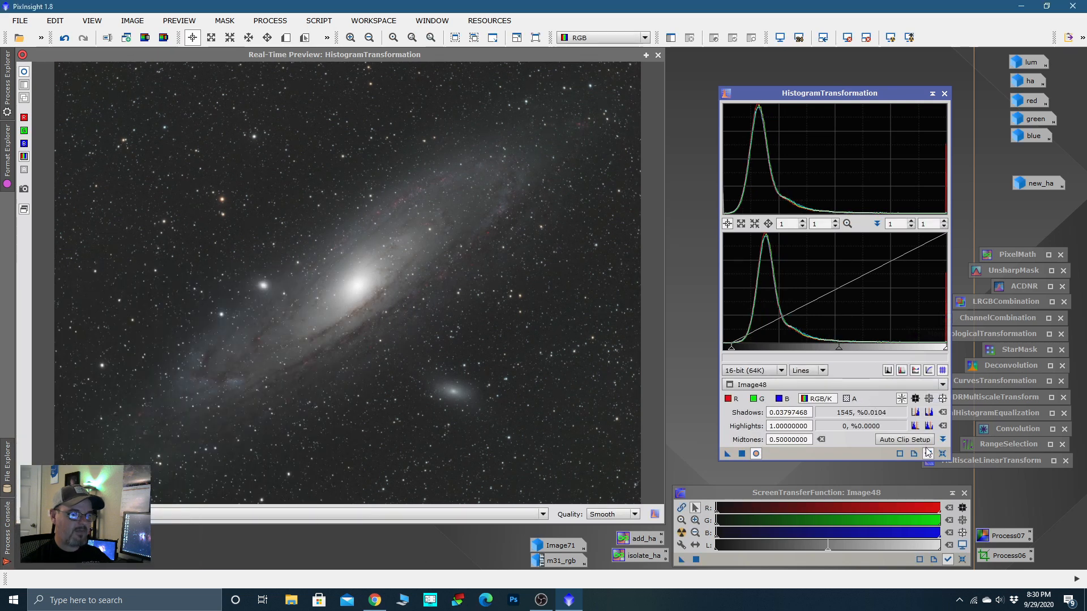
pyautogui.click(943, 454)
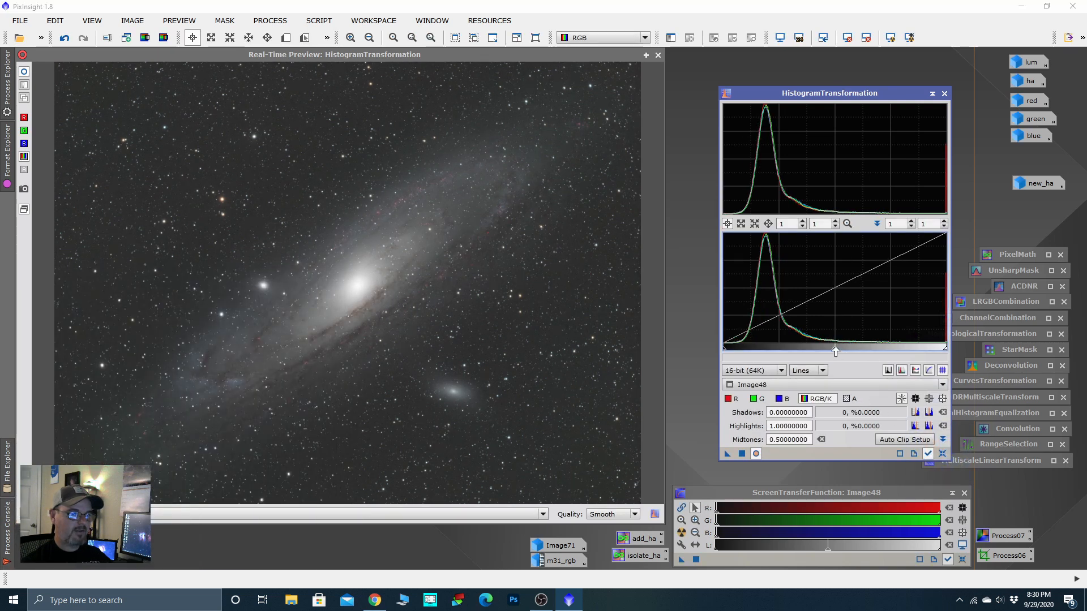
# Step: Brighten the RGB image with a midtones value of 0.45316456 and reset the histogram settings
pyautogui.moveTo(836, 352); pyautogui.dragTo(824, 351)
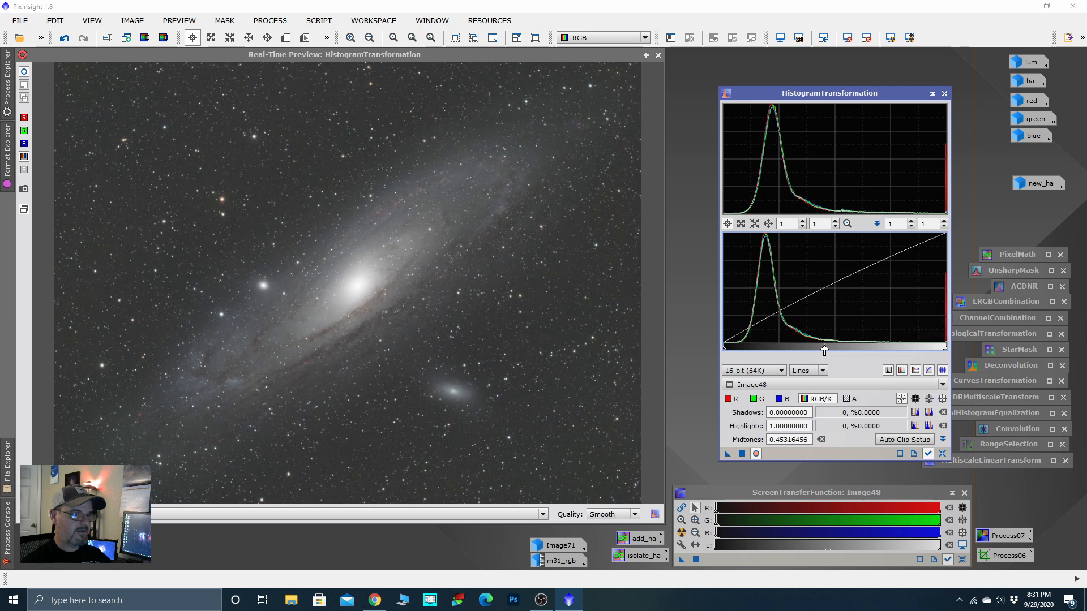
pyautogui.click(742, 454)
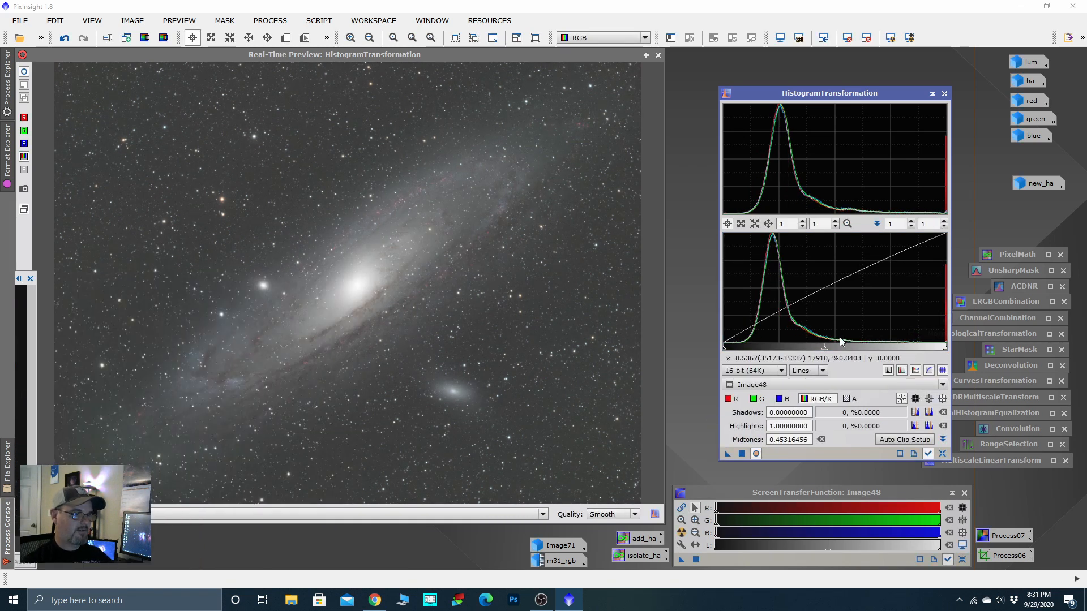
pyautogui.click(943, 454)
# Step: Darken the RGB background by applying shadows 0.05063291, reset the settings, and put away HistogramTransformation and its real-time preview
pyautogui.moveTo(724, 352); pyautogui.dragTo(734, 352)
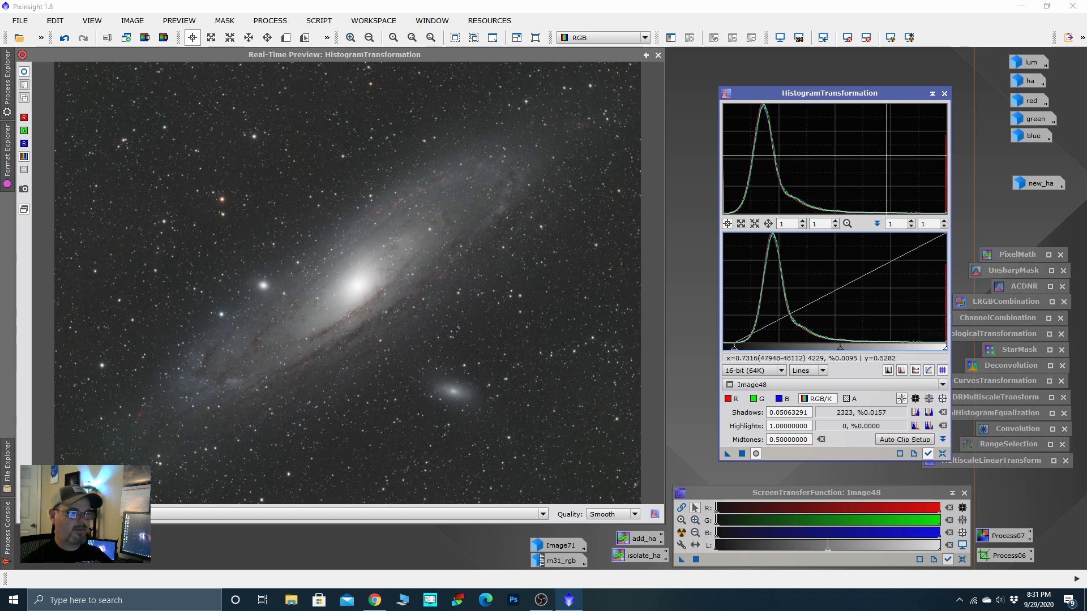
pyautogui.click(741, 454)
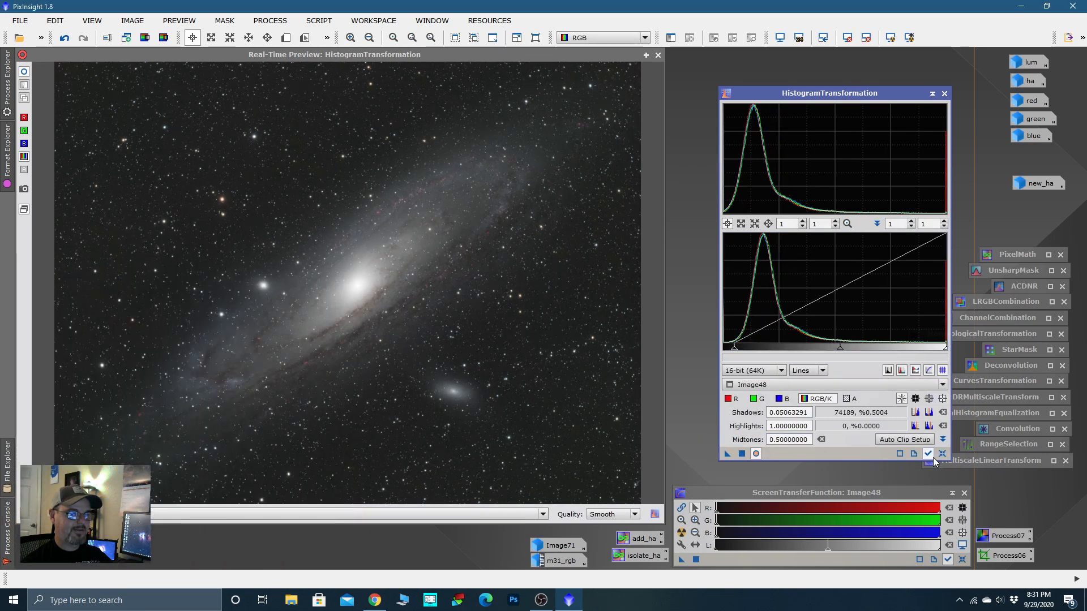
pyautogui.click(941, 454)
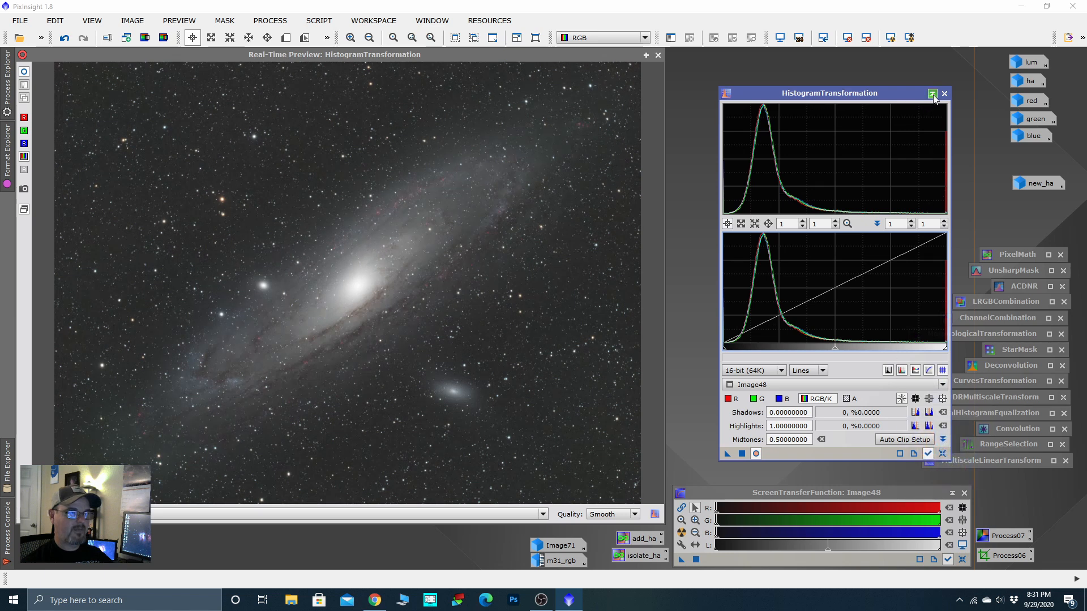
pyautogui.click(932, 94)
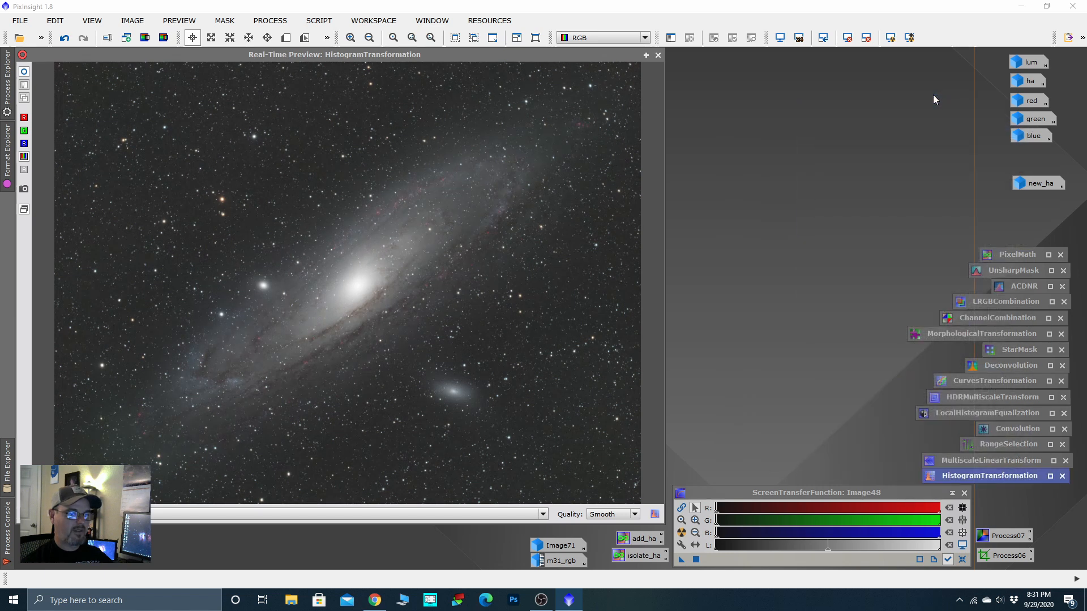
pyautogui.click(658, 55)
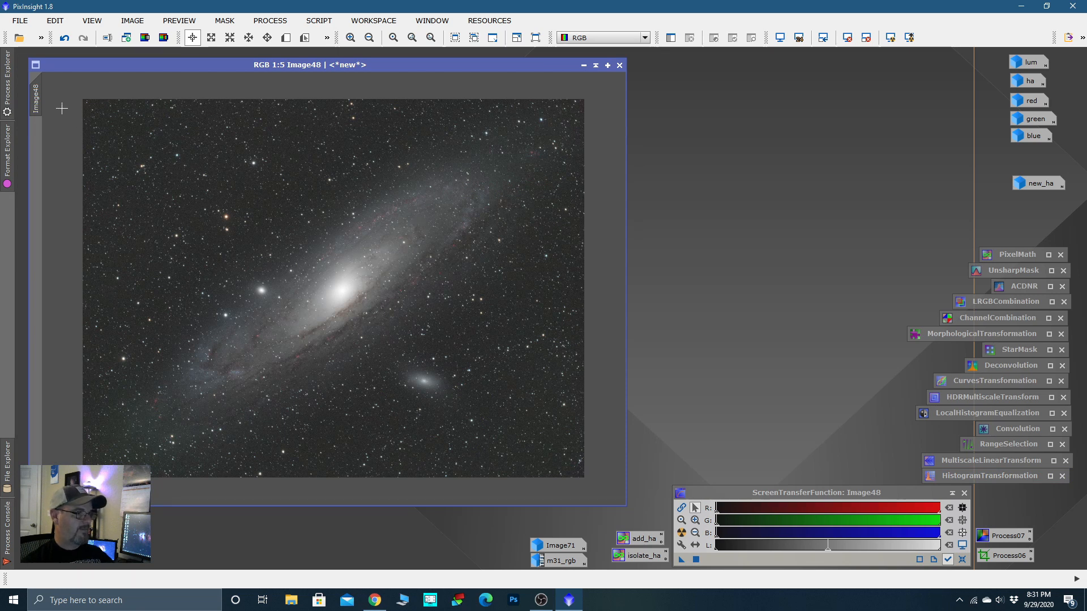
# Step: Extract the RGB image's lightness as a separate grayscale image, then enlarge its window and place it over the RGB window
pyautogui.click(146, 39)
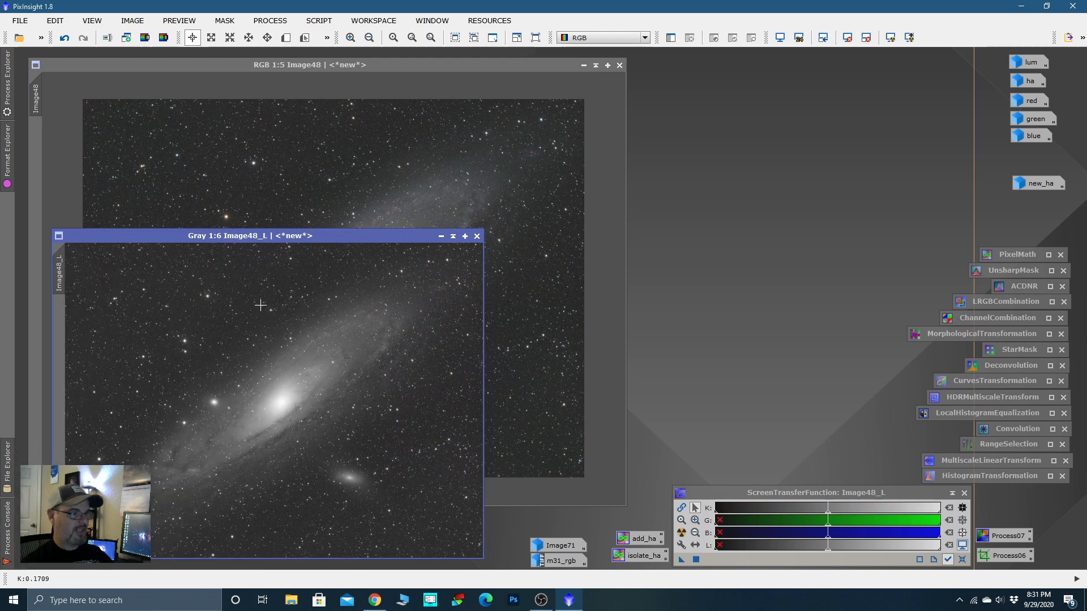
pyautogui.moveTo(322, 232); pyautogui.dragTo(443, 109)
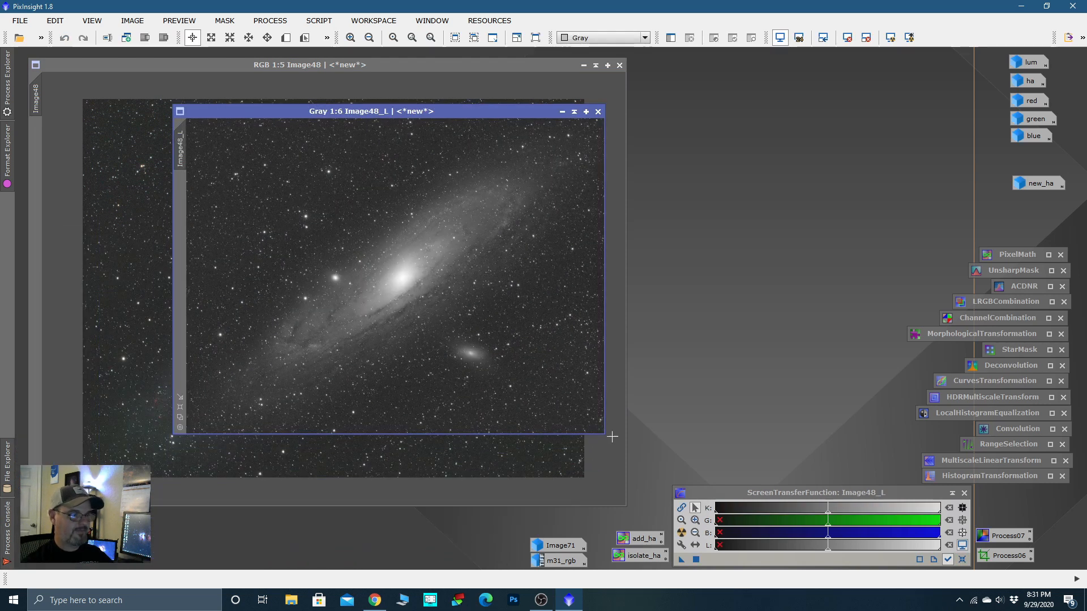
pyautogui.moveTo(604, 435); pyautogui.dragTo(667, 457)
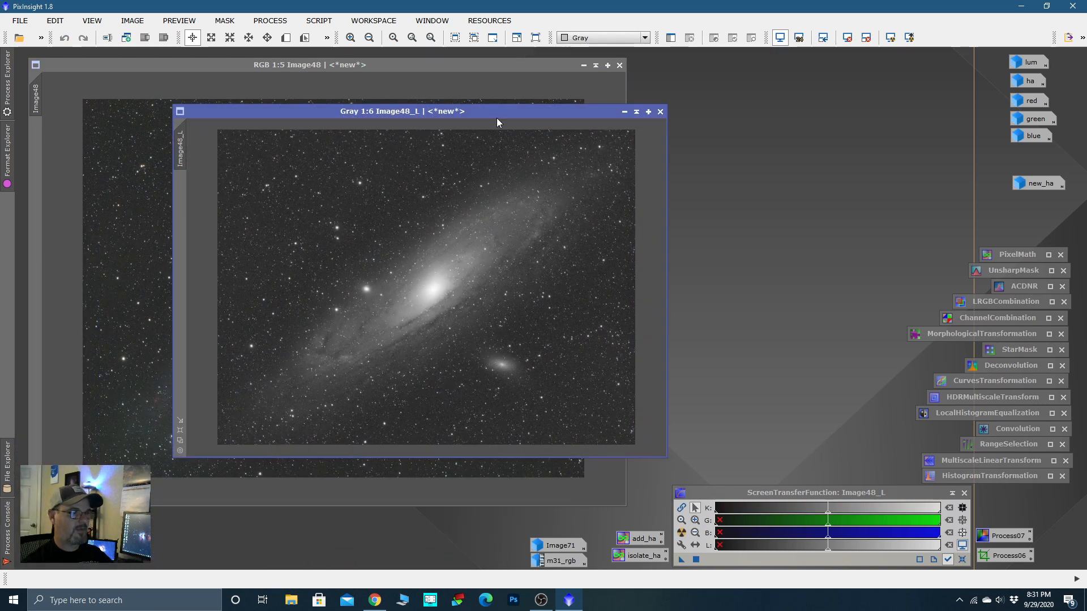
pyautogui.moveTo(491, 114); pyautogui.dragTo(434, 89)
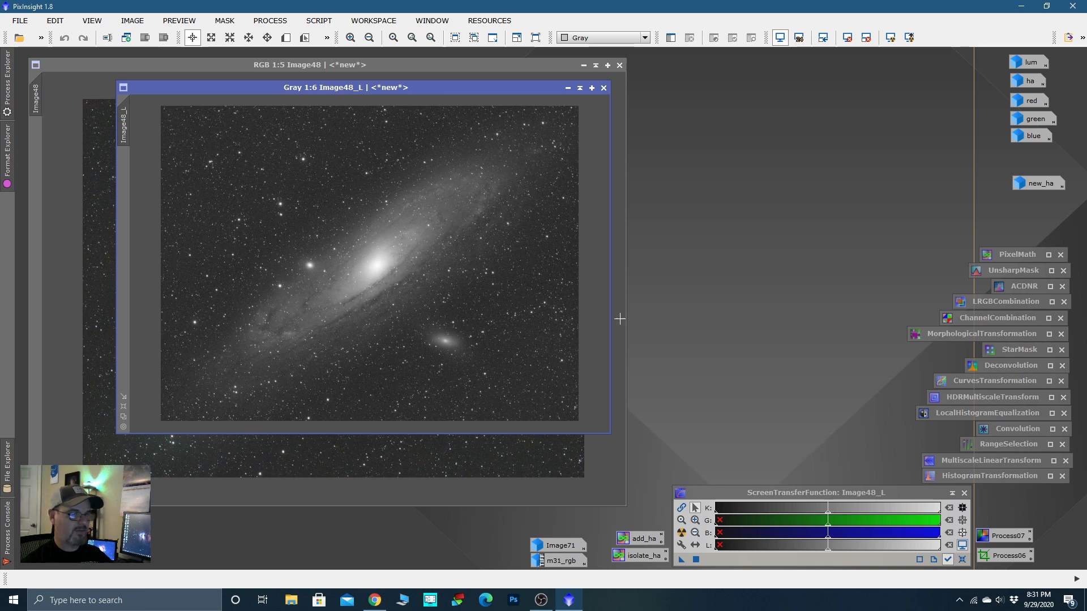
# Step: Clip the extracted lightness image's shadows at 0.08101266 with HistogramTransformation under real-time preview, then reset and put the tool away
pyautogui.doubleClick(1006, 481)
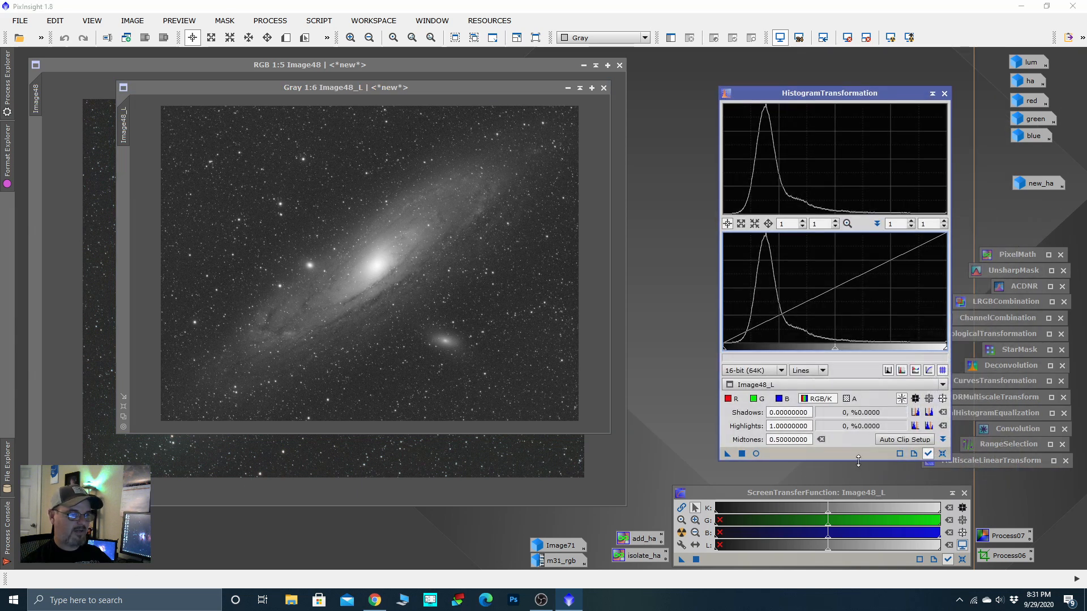
pyautogui.click(756, 454)
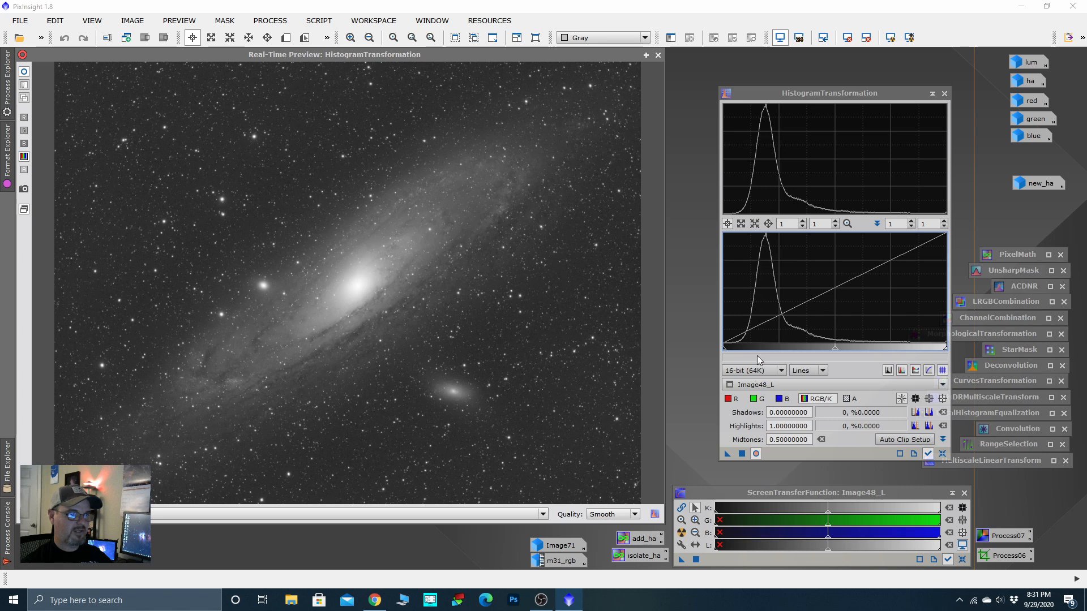
pyautogui.moveTo(724, 351); pyautogui.dragTo(741, 354)
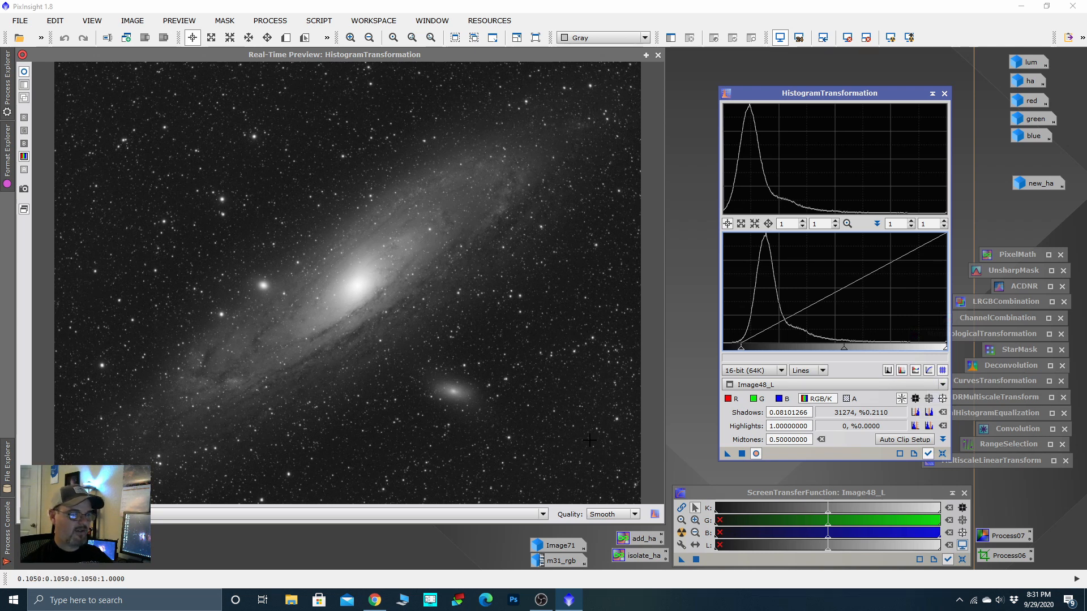
pyautogui.moveTo(728, 453); pyautogui.dragTo(803, 480)
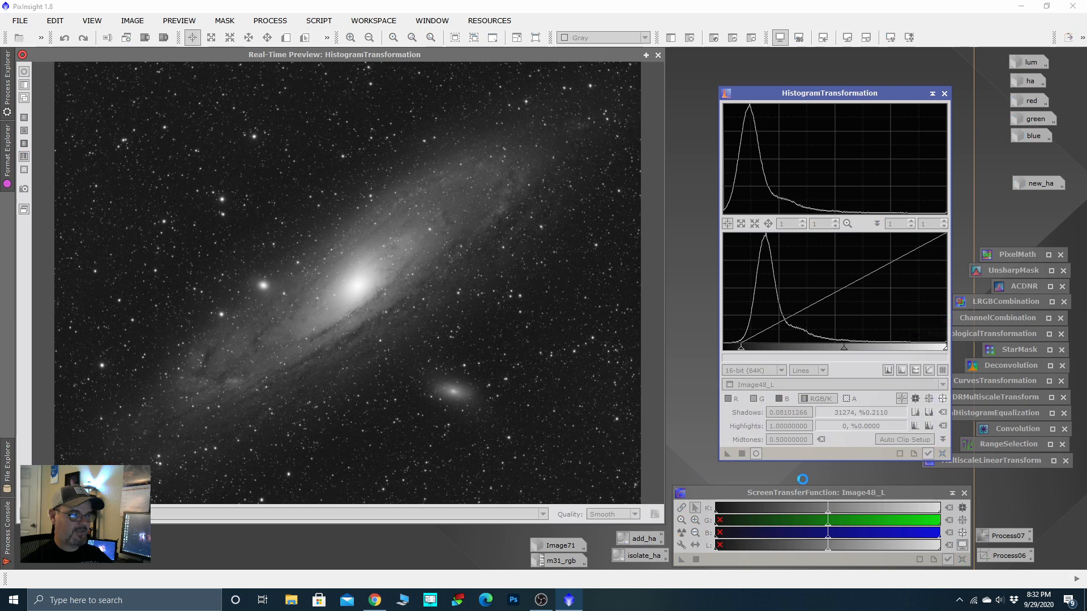
pyautogui.click(942, 454)
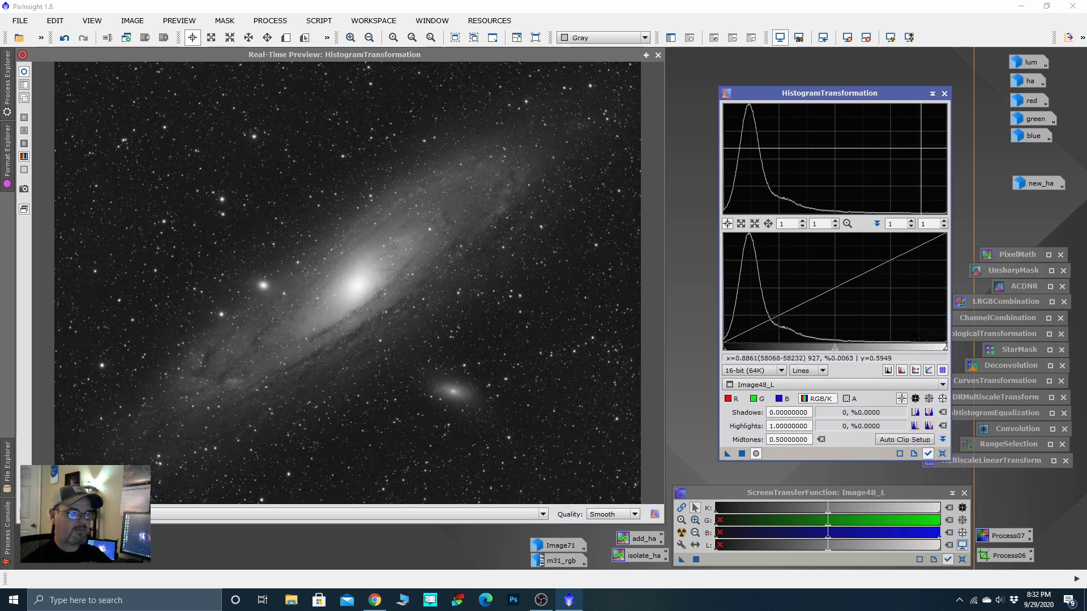
pyautogui.click(933, 94)
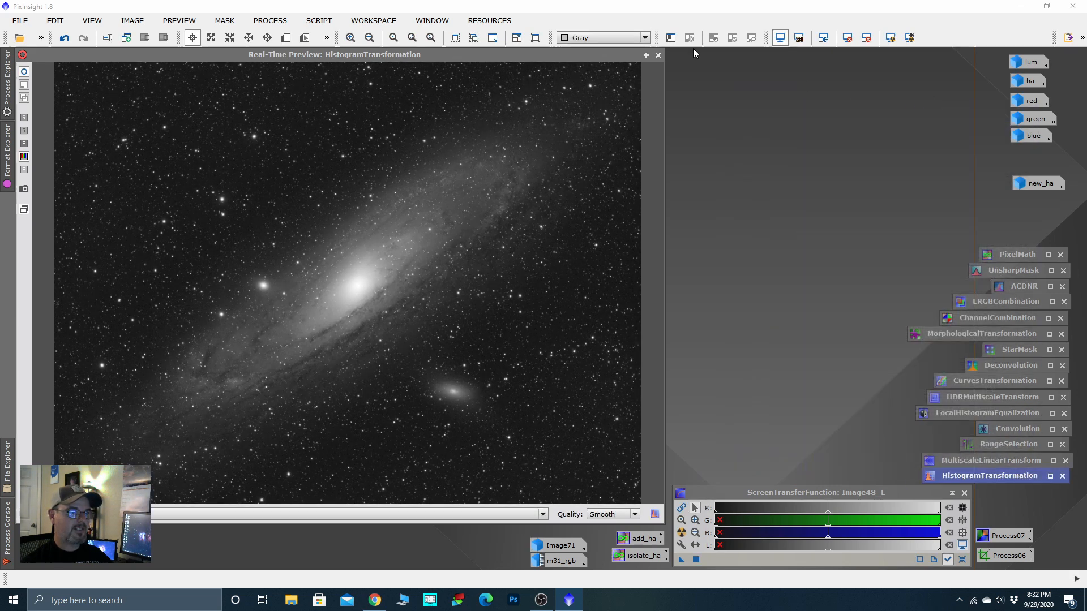
pyautogui.click(658, 55)
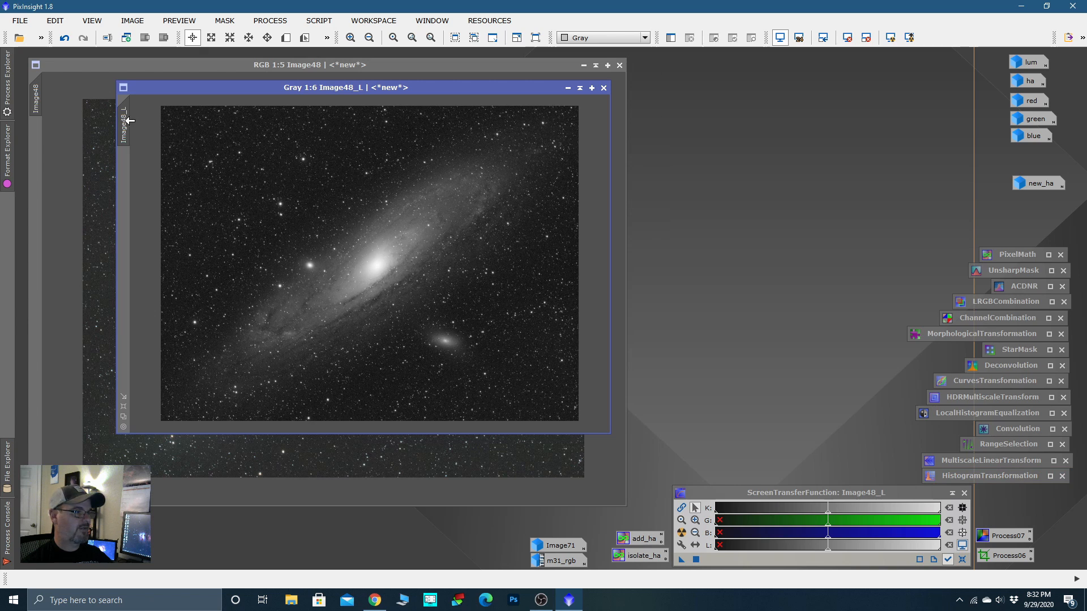
# Step: Apply the extracted lightness image Image48_L as a mask on the RGB image, then minimize the lightness window and park its icon below
pyautogui.moveTo(130, 120); pyautogui.dragTo(34, 154)
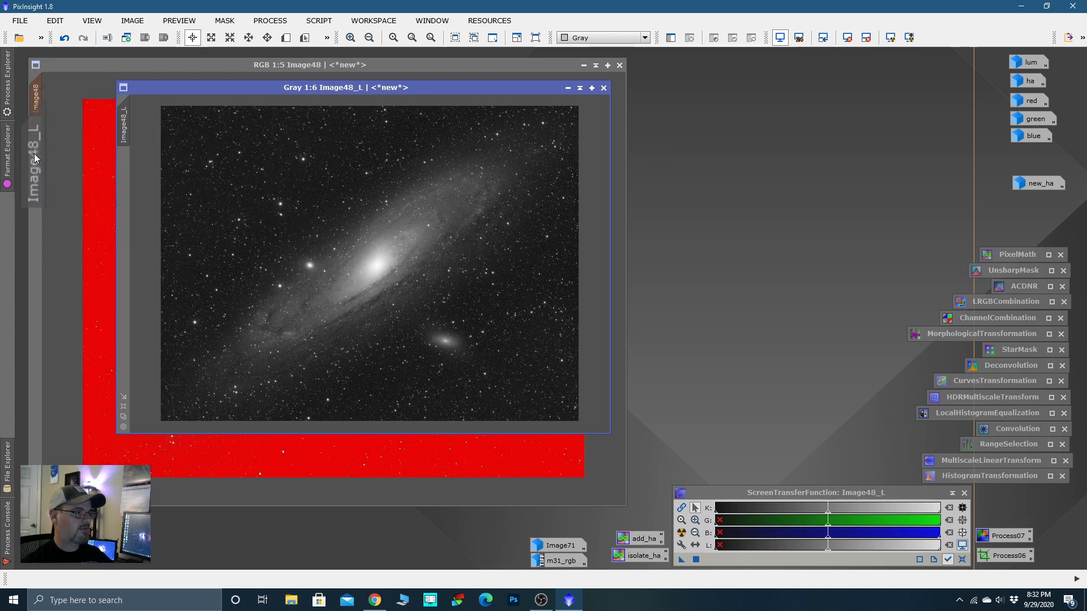
pyautogui.click(568, 88)
pyautogui.moveTo(398, 270); pyautogui.dragTo(408, 551)
pyautogui.moveTo(488, 562); pyautogui.dragTo(488, 562)
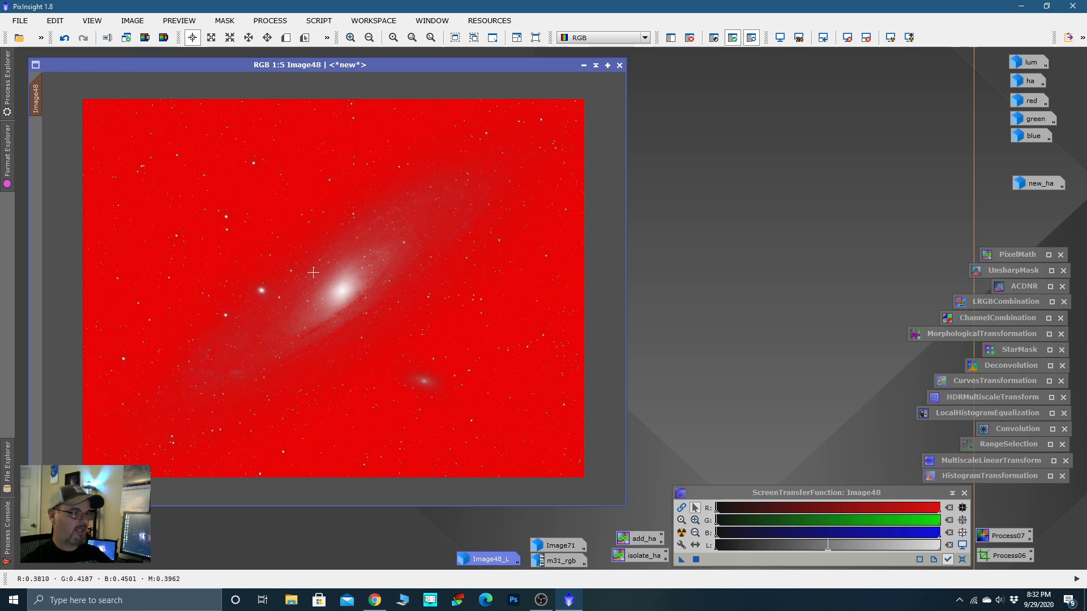
# Step: Hide the red mask overlay on the RGB image while keeping the mask enabled
pyautogui.rightClick(398, 255)
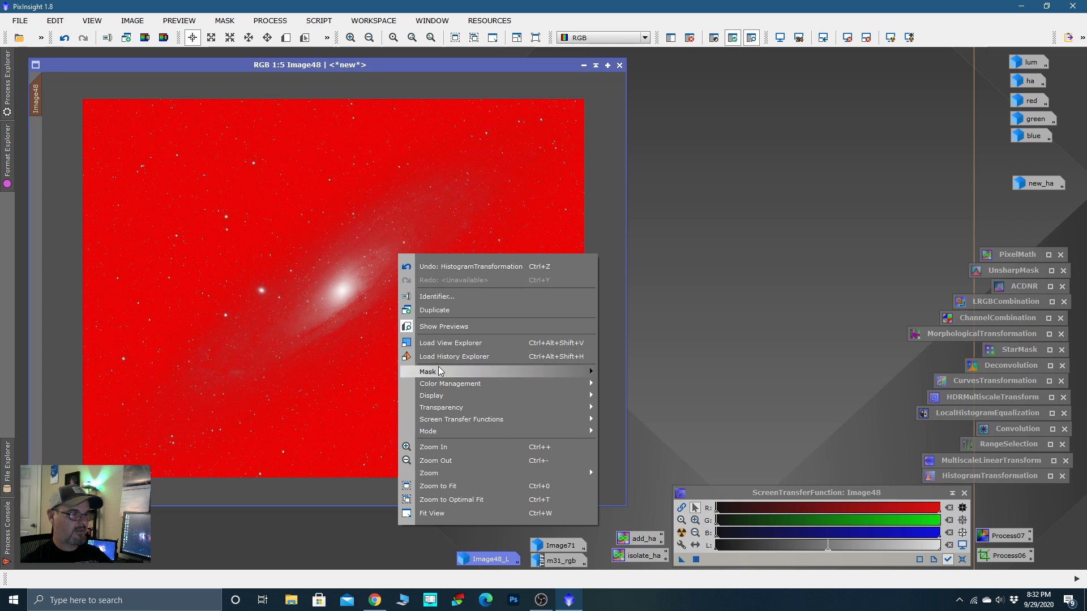
pyautogui.moveTo(495, 374)
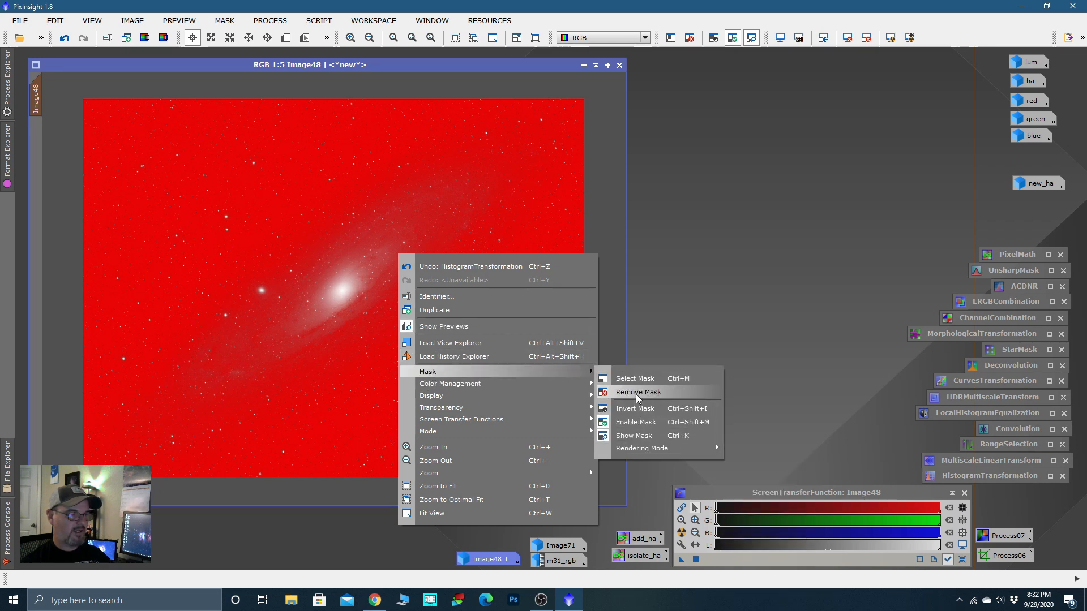
pyautogui.click(634, 436)
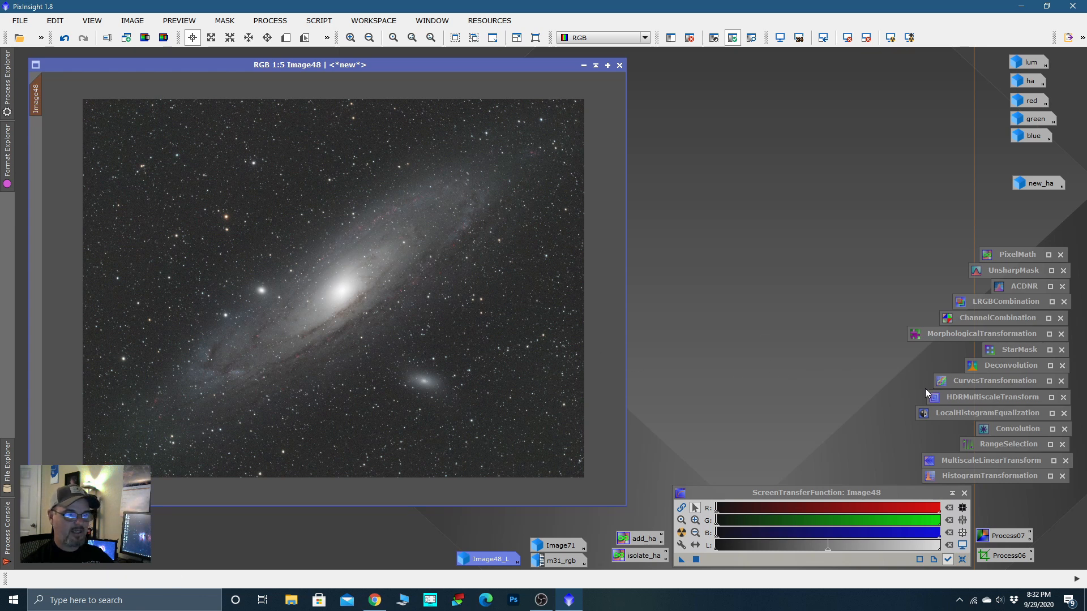
# Step: Under CurvesTransformation real-time preview, shape the RGB/K curve with points at 0.61757 to 0.74419 and 0.19121 to 0.22222
pyautogui.doubleClick(963, 383)
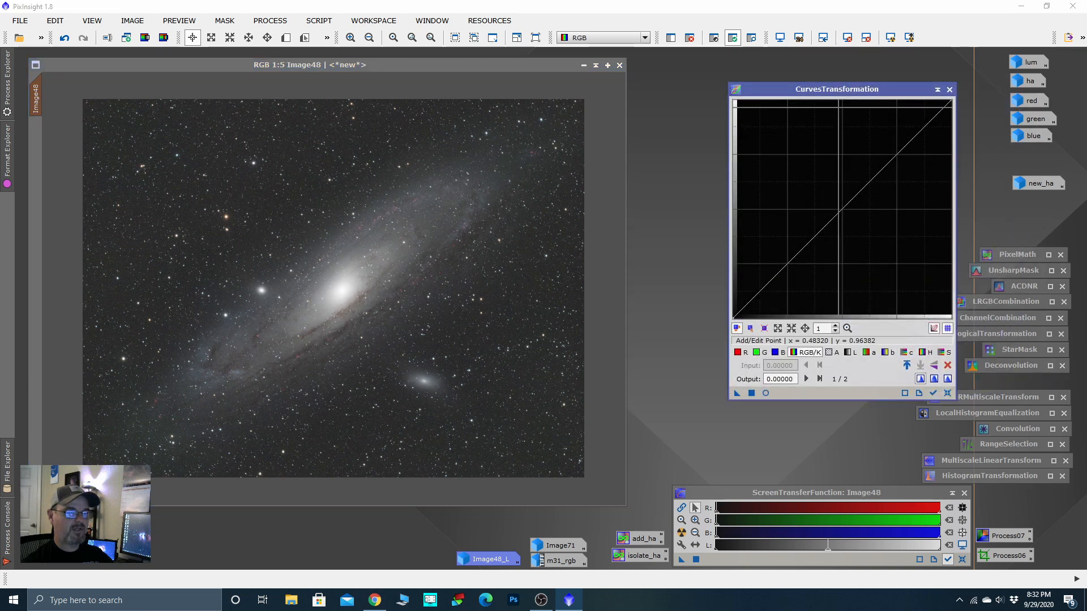
pyautogui.moveTo(838, 91); pyautogui.dragTo(814, 78)
pyautogui.click(740, 381)
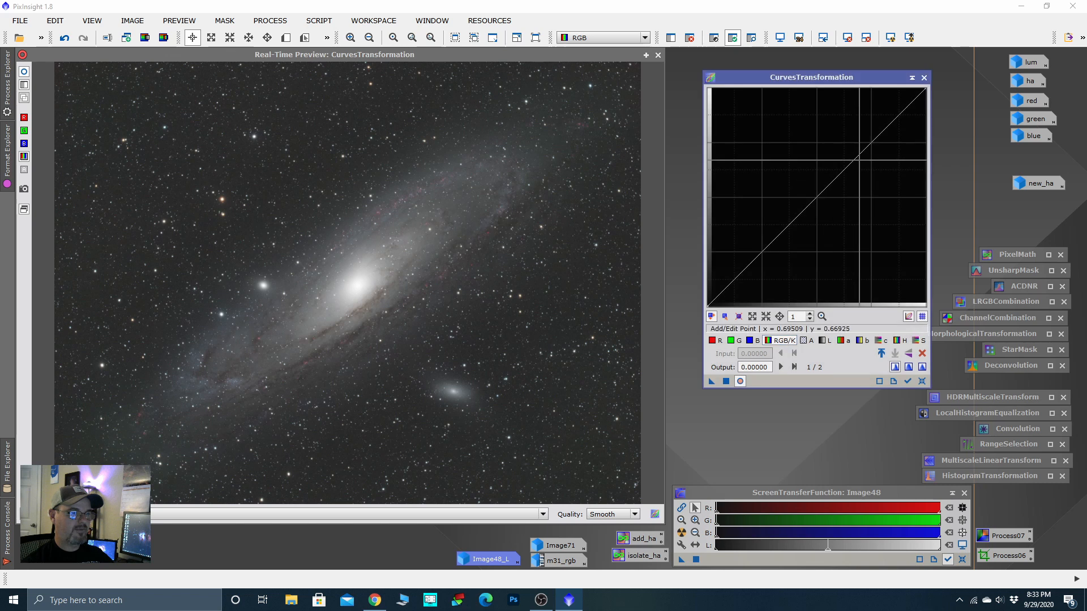
pyautogui.moveTo(854, 162); pyautogui.dragTo(843, 144)
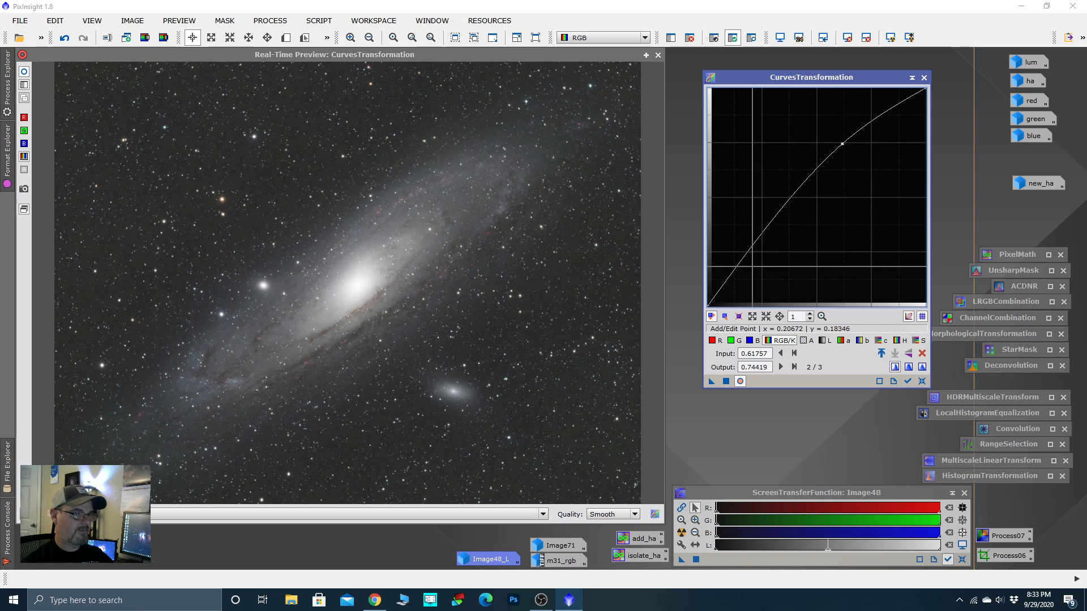
pyautogui.click(749, 257)
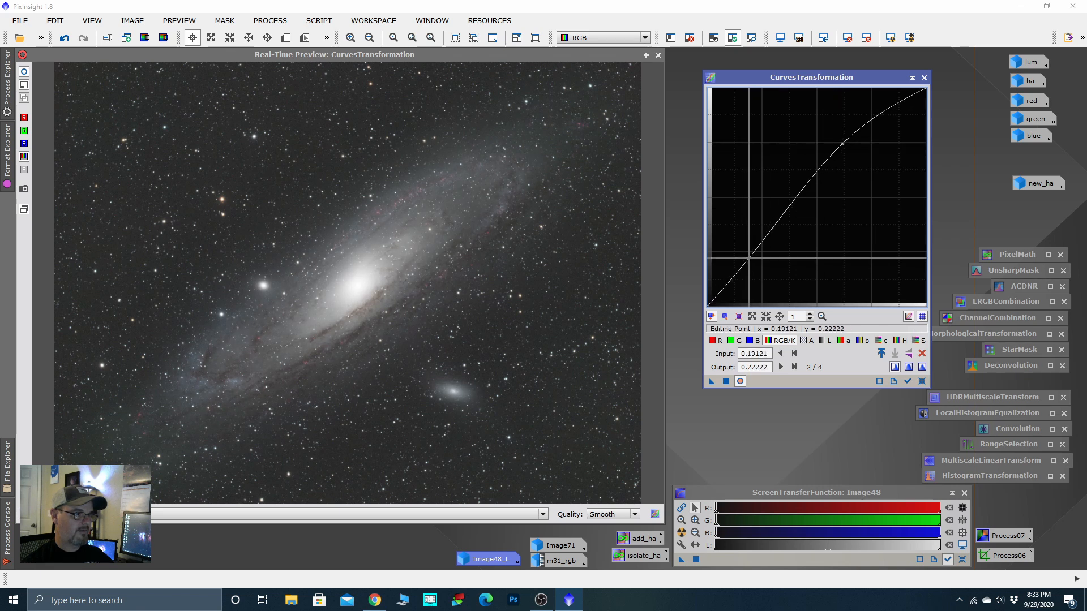
# Step: Raise the saturation curve with a point at 0.59690 to 0.77003, apply the curves to the masked RGB image, and reset them
pyautogui.click(916, 340)
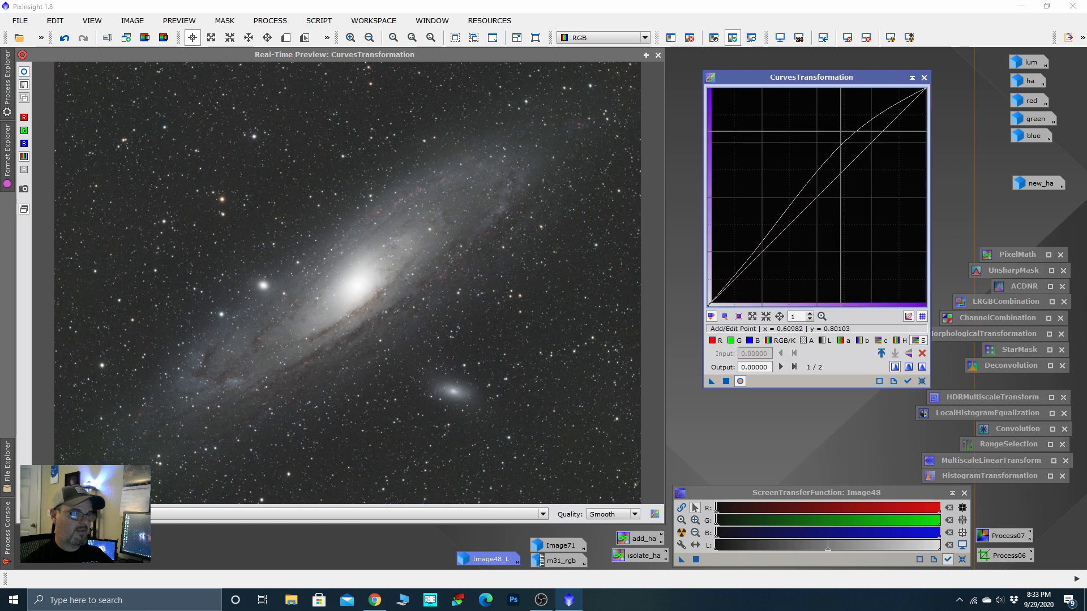
pyautogui.moveTo(850, 149); pyautogui.dragTo(838, 137)
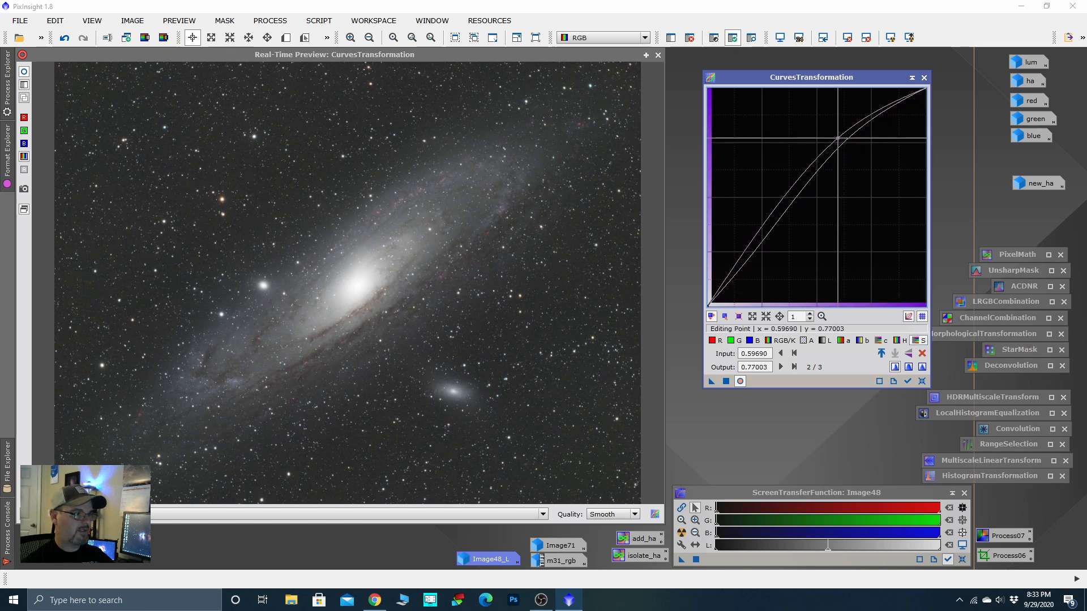
pyautogui.click(725, 382)
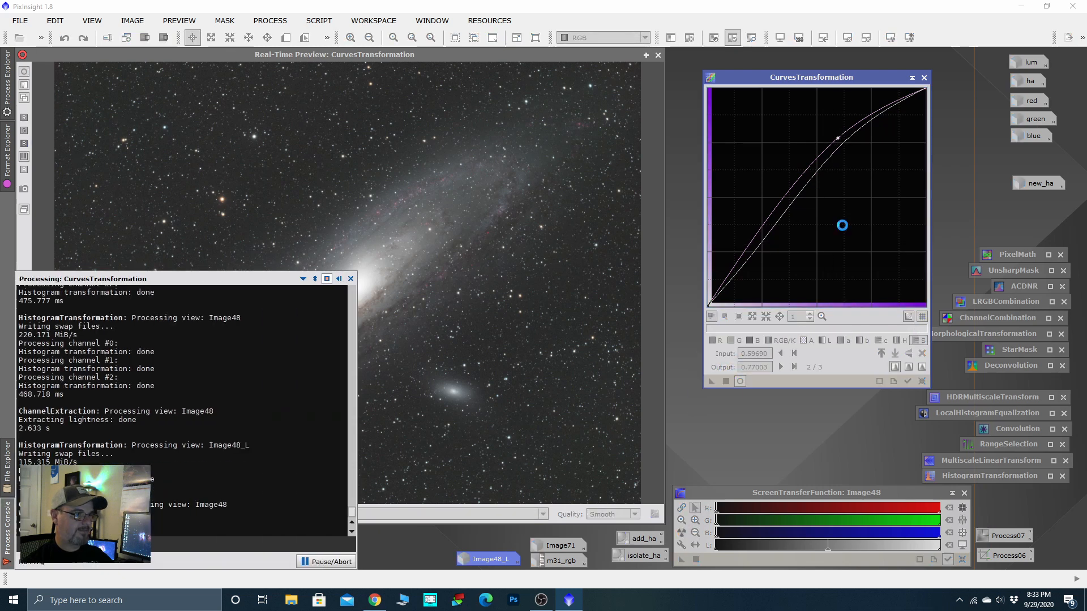
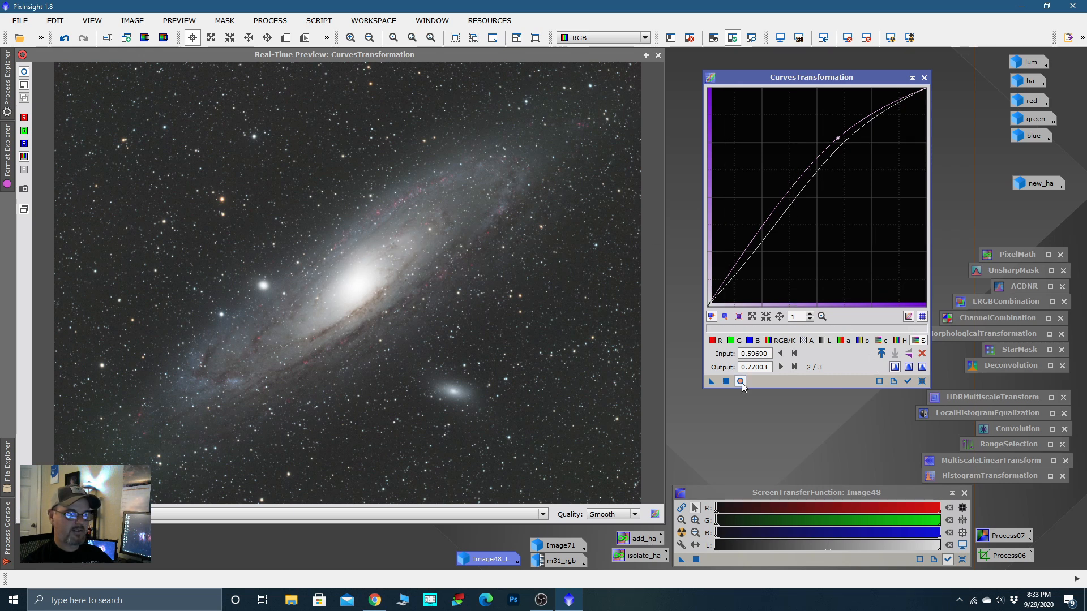
pyautogui.click(725, 381)
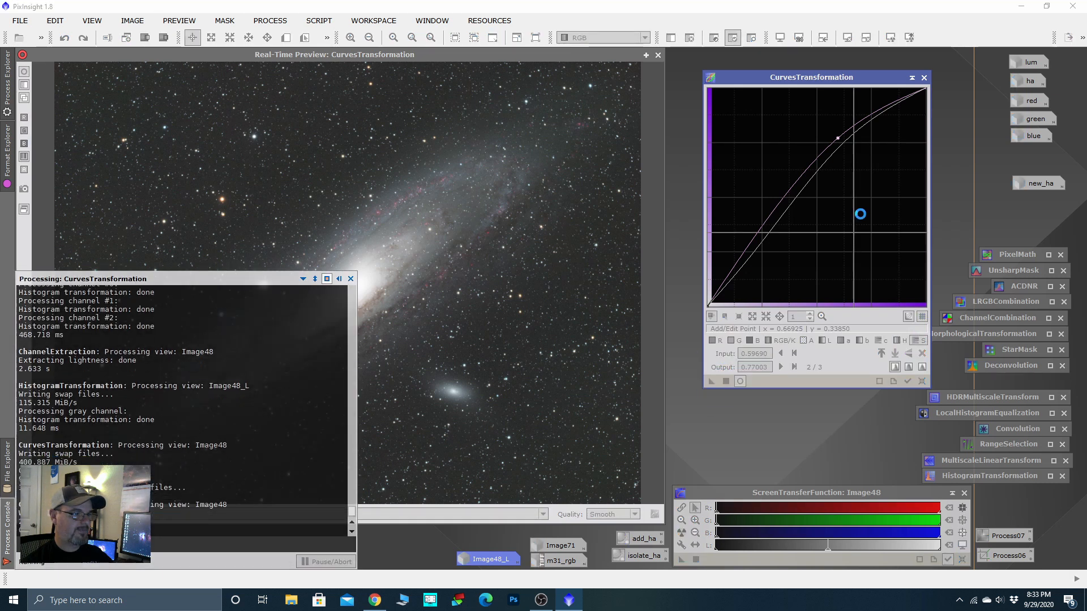
pyautogui.click(920, 382)
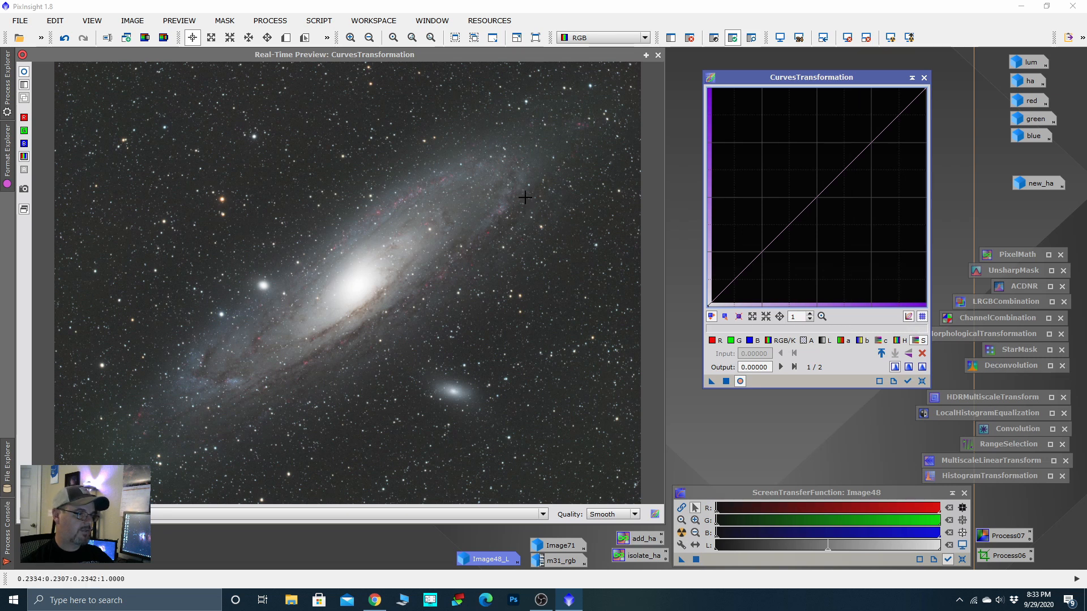
# Step: Raise the chroma curve with a point at 0.62274 to 0.69767 and the RGB/K curve with one at 0.65375 to 0.71835
pyautogui.click(882, 342)
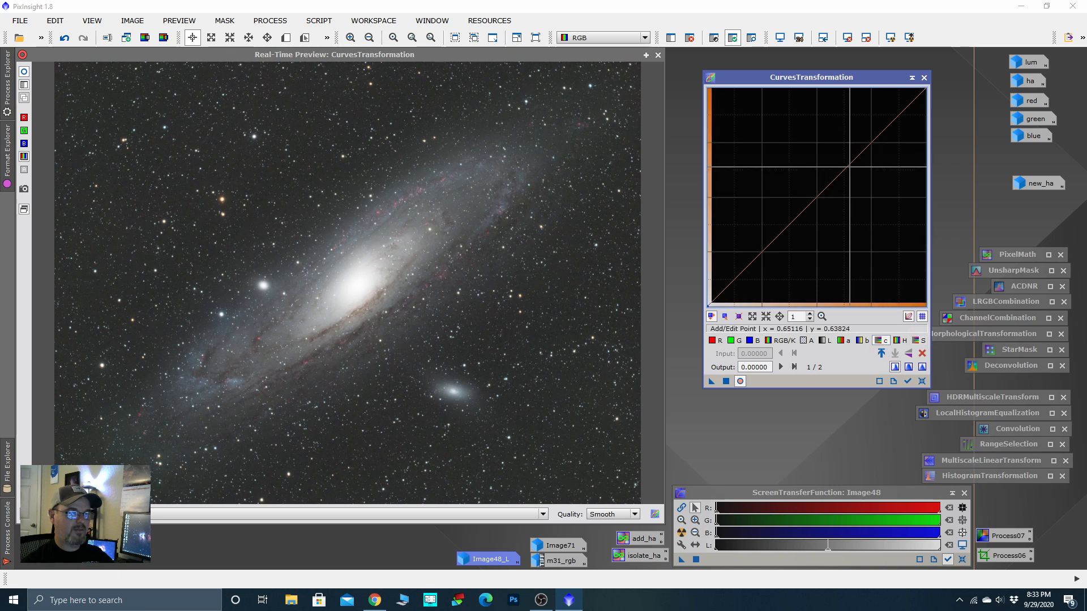
pyautogui.moveTo(849, 167); pyautogui.dragTo(844, 154)
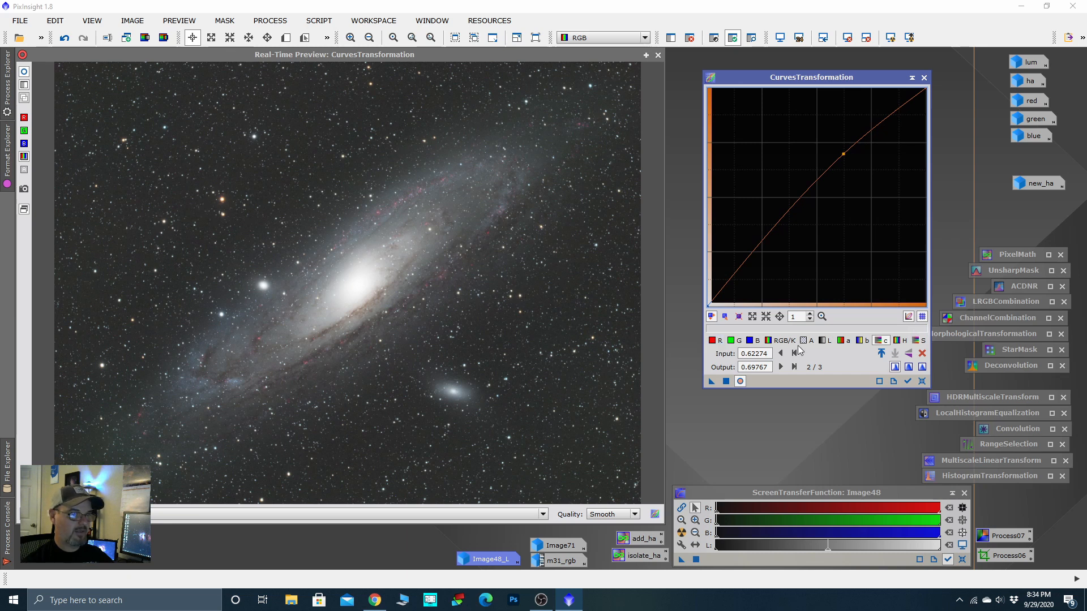
pyautogui.moveTo(844, 153); pyautogui.dragTo(850, 148)
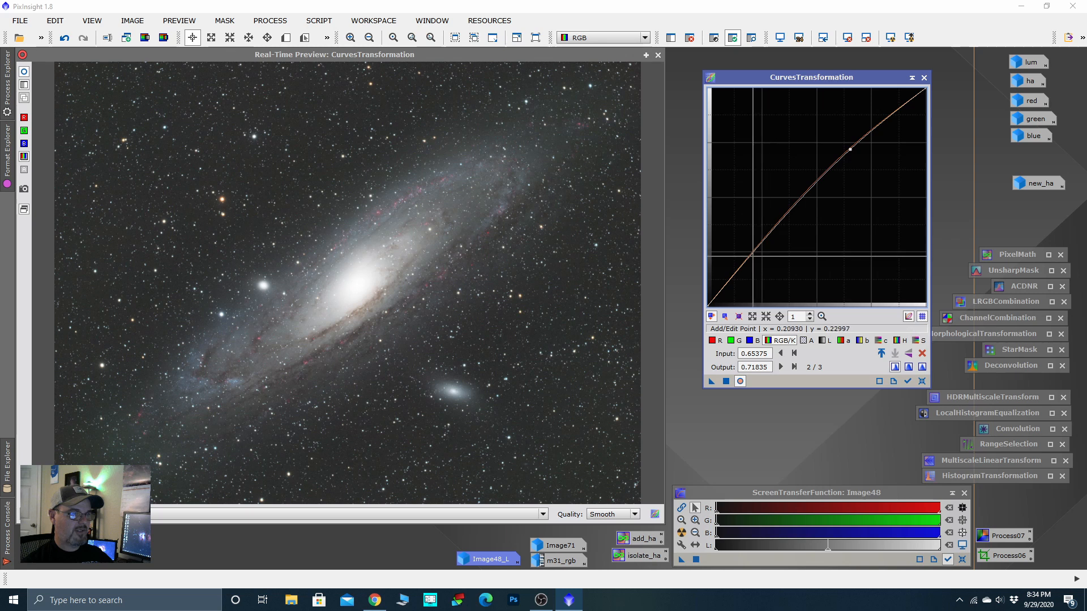
# Step: Add an RGB/K curve point at 0.22997/0.20672 and a saturation point at 0.60724/0.73385, and apply the curves to Image48
pyautogui.moveTo(757, 249); pyautogui.dragTo(757, 261)
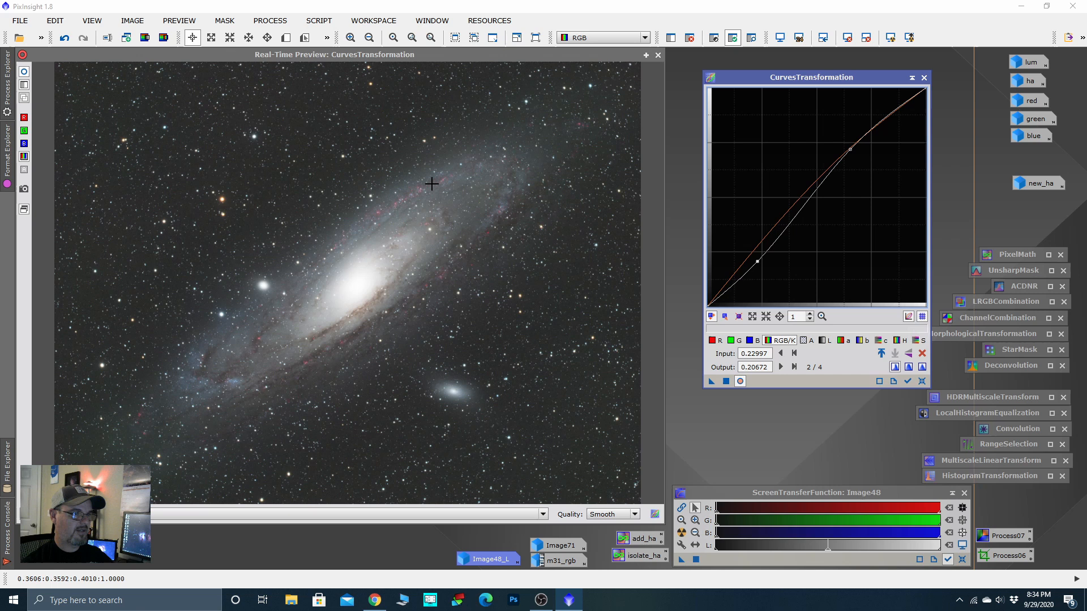
pyautogui.click(916, 341)
pyautogui.moveTo(849, 166); pyautogui.dragTo(841, 146)
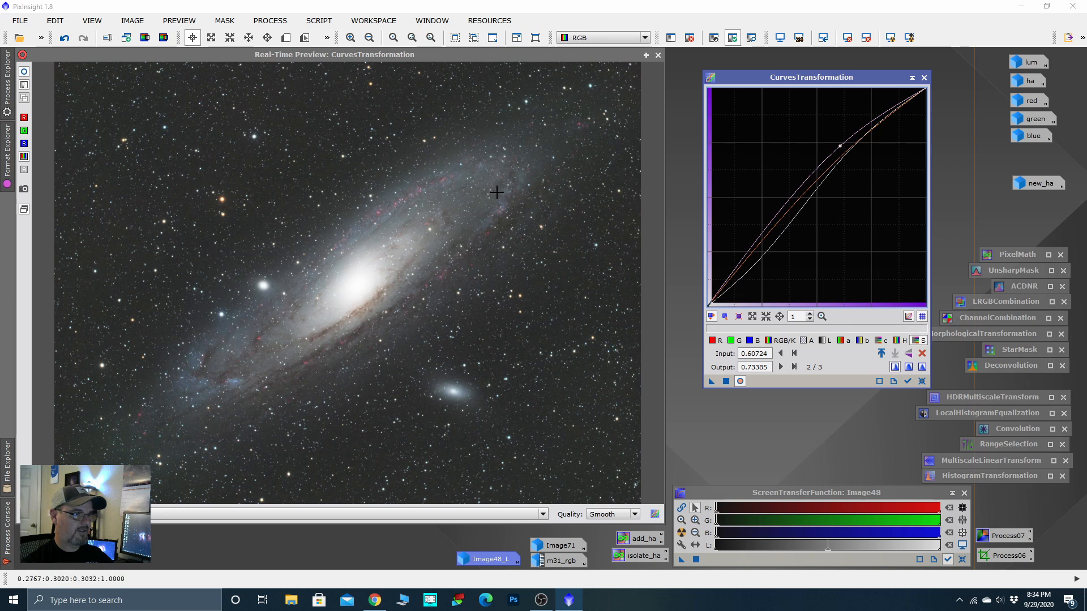
pyautogui.click(726, 382)
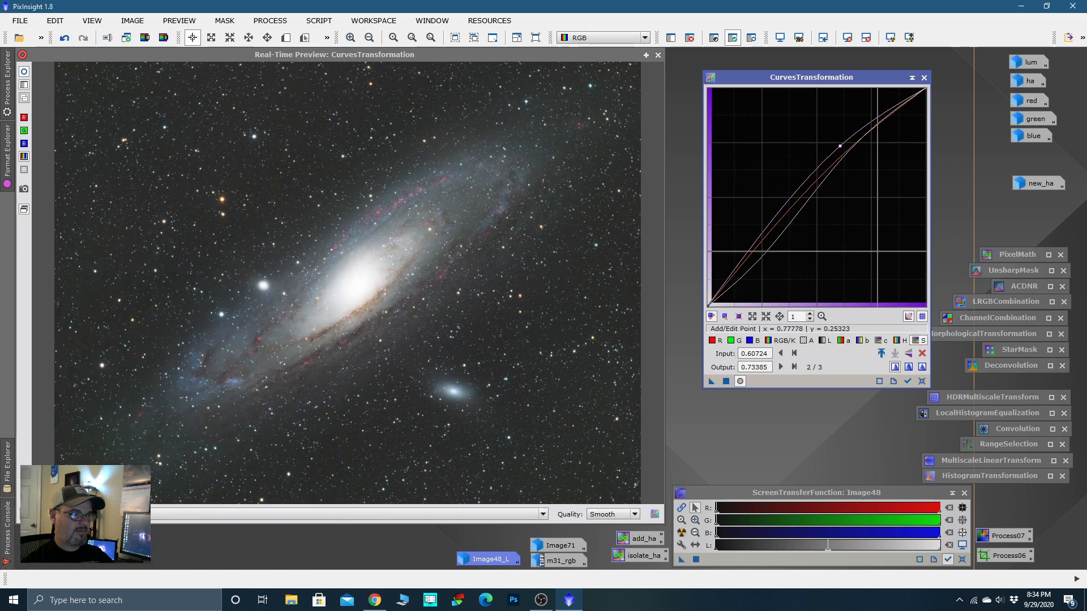
# Step: Reset CurvesTransformation to its default curves and put it away along with its real-time preview
pyautogui.click(922, 382)
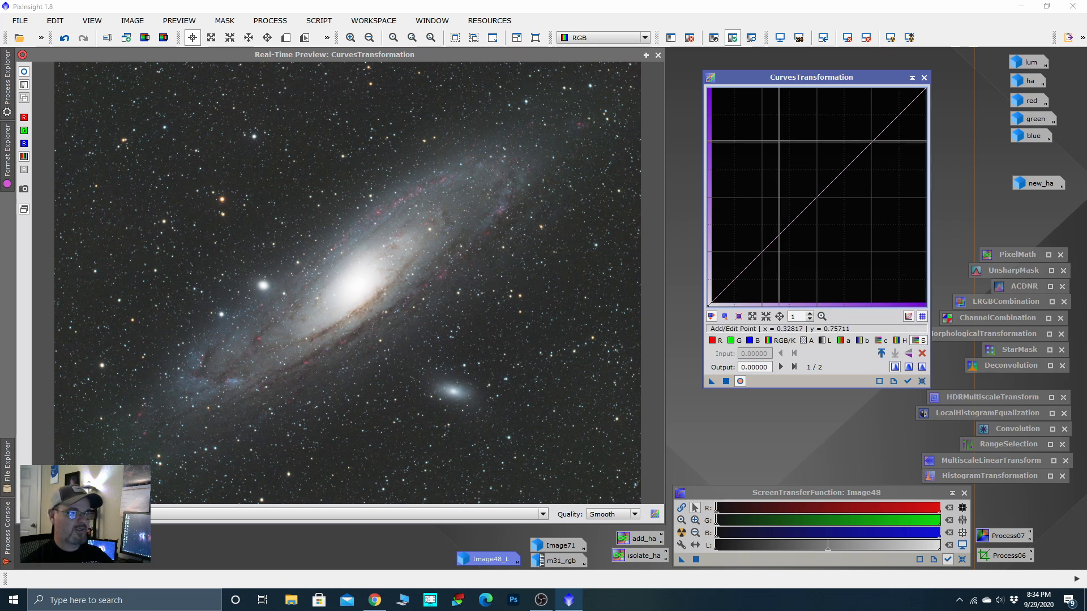
pyautogui.click(912, 78)
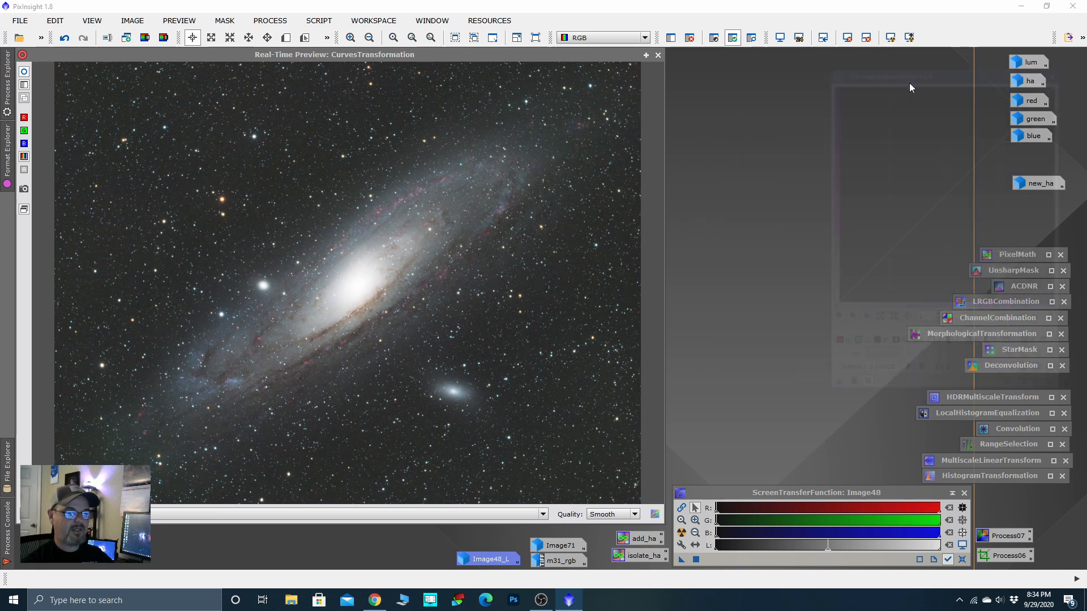
pyautogui.click(658, 55)
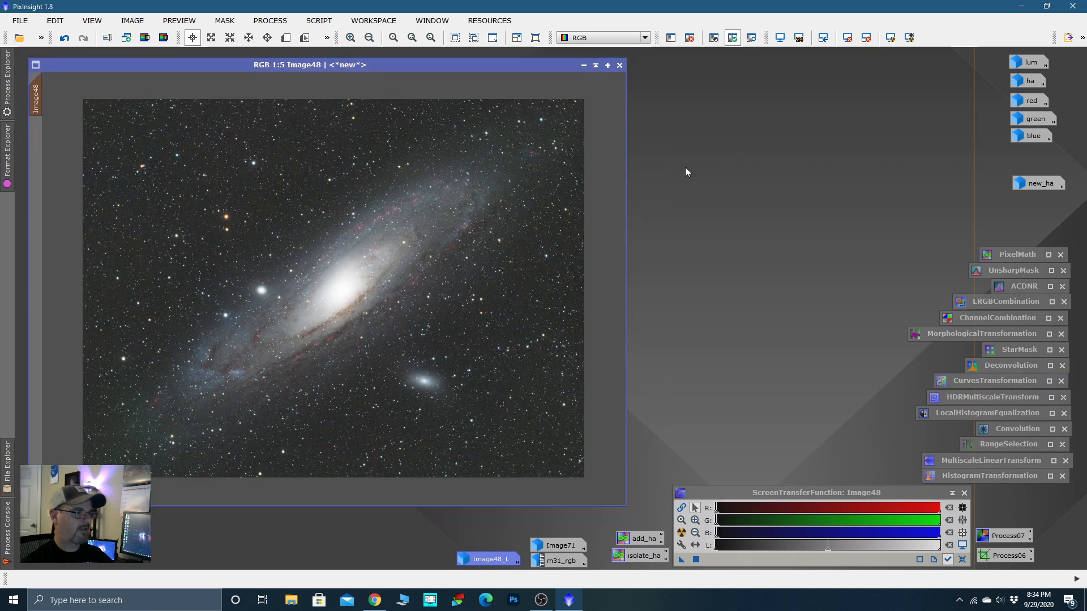
# Step: Remove the mask from Image48
pyautogui.rightClick(408, 225)
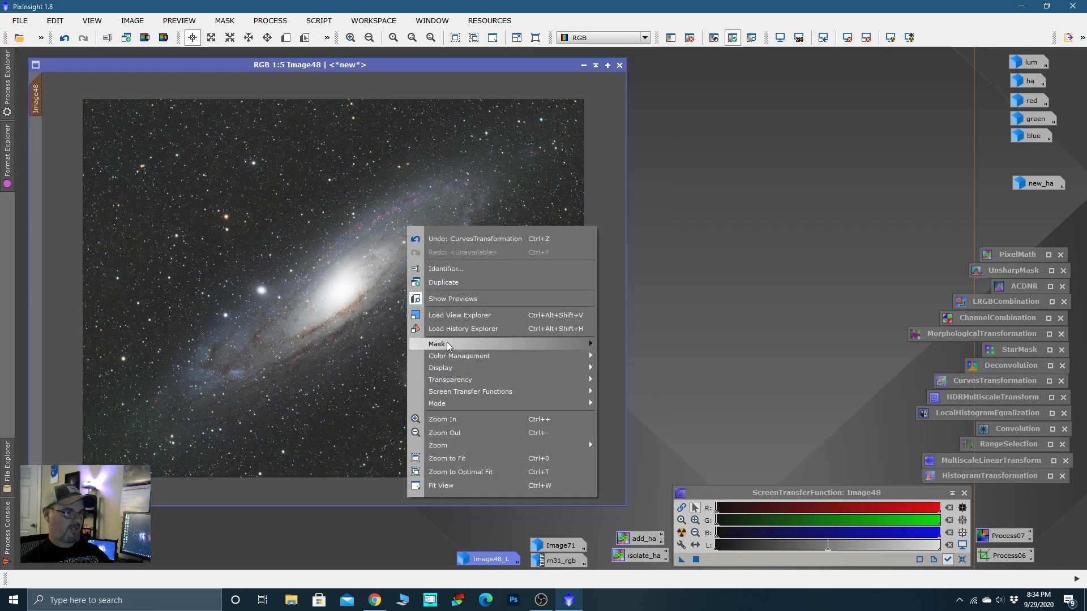
pyautogui.moveTo(571, 346)
pyautogui.click(638, 364)
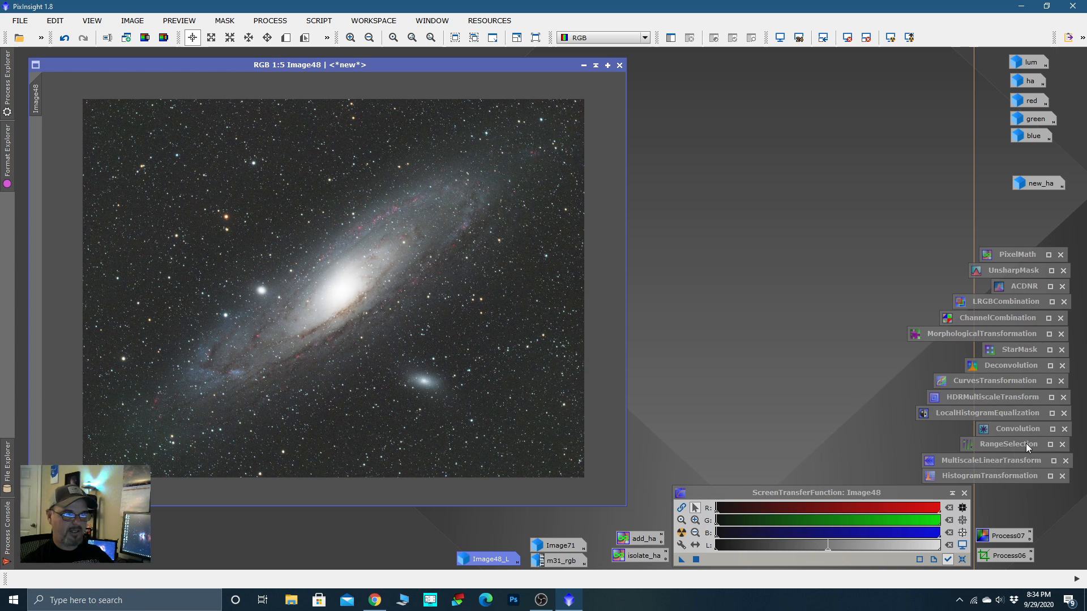
# Step: Generate a range mask of the galaxy's bright core from reset RangeSelection settings with lower limit 0.46 and smoothness 34.5
pyautogui.doubleClick(1008, 444)
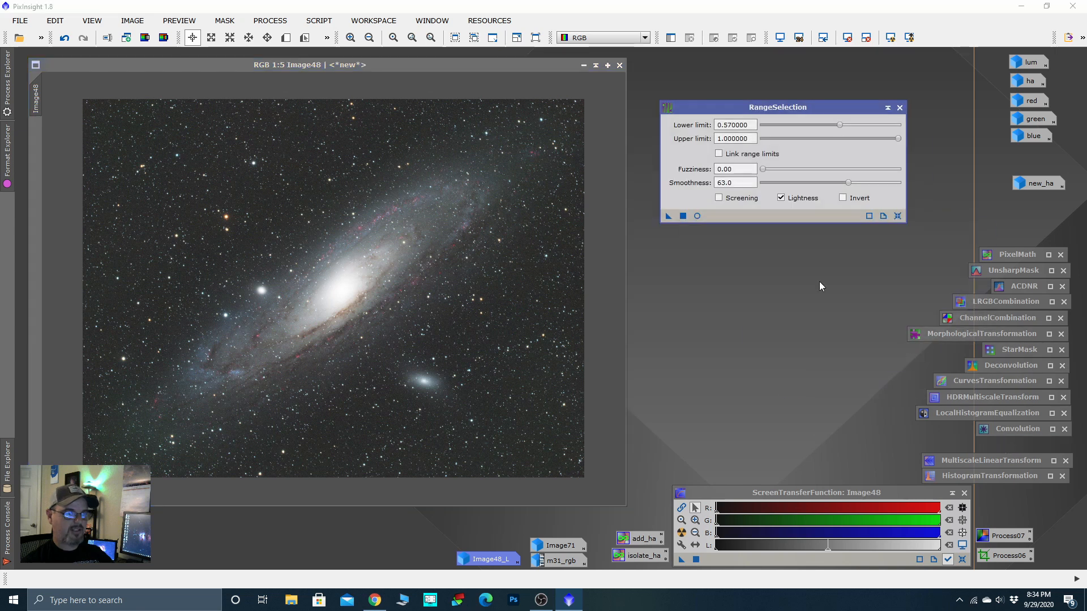
pyautogui.click(894, 215)
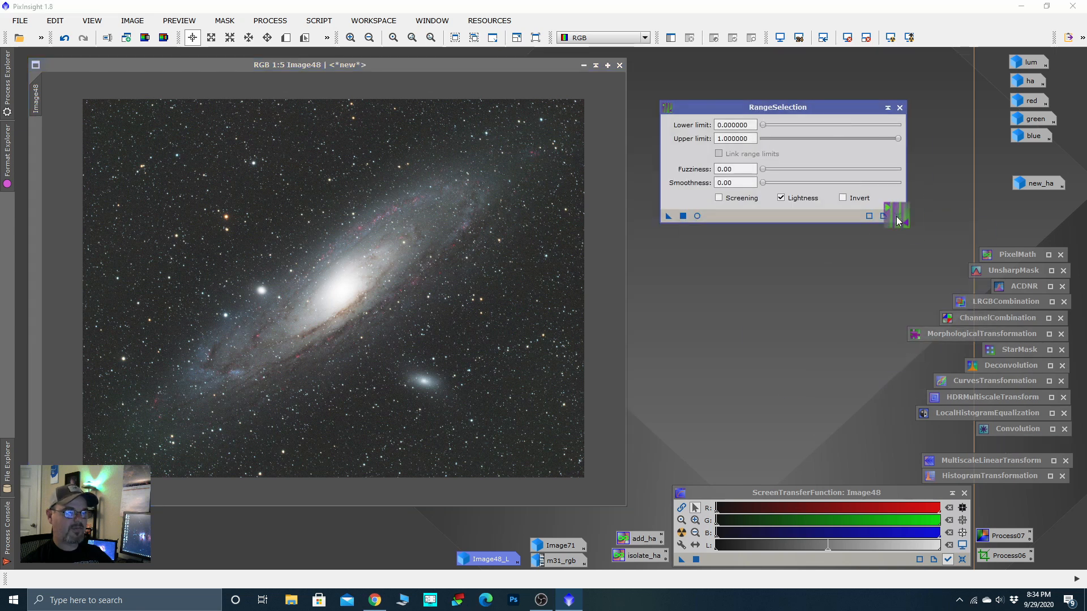
pyautogui.click(697, 216)
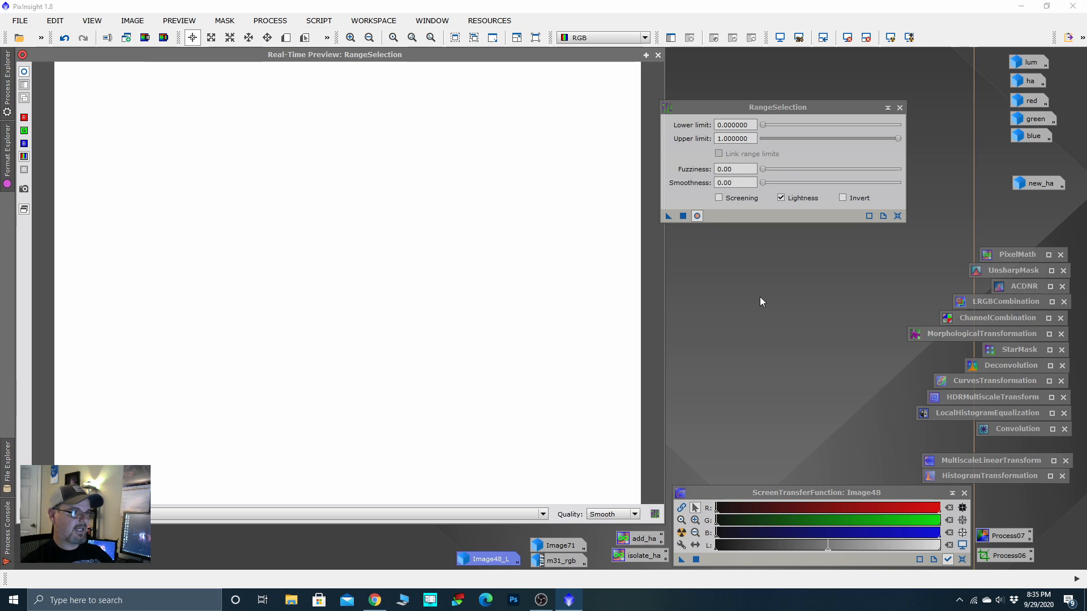
pyautogui.click(773, 128)
pyautogui.click(773, 128)
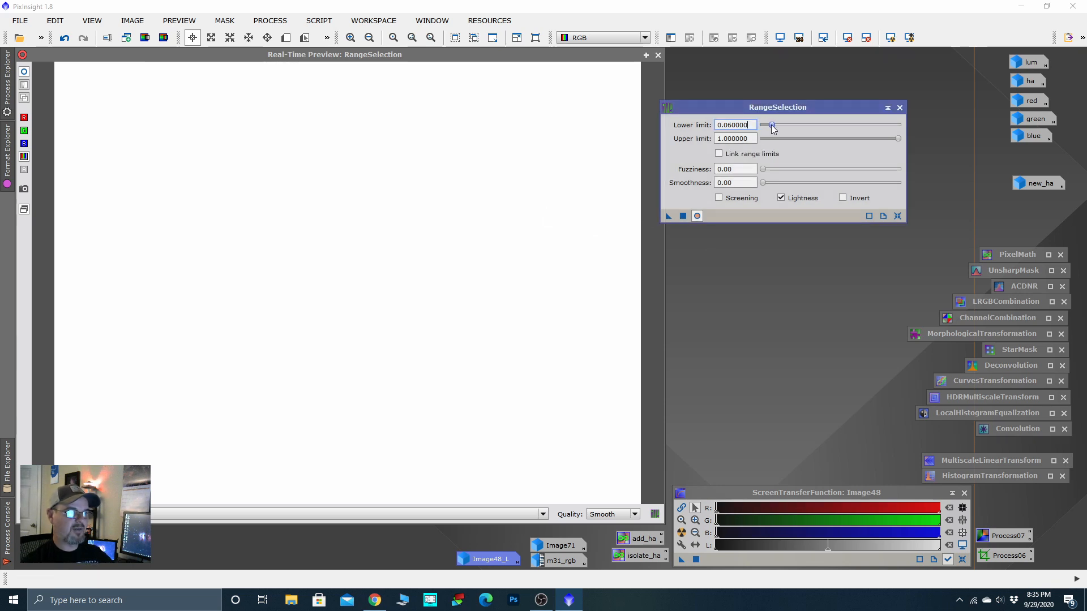
pyautogui.moveTo(773, 129); pyautogui.dragTo(825, 125)
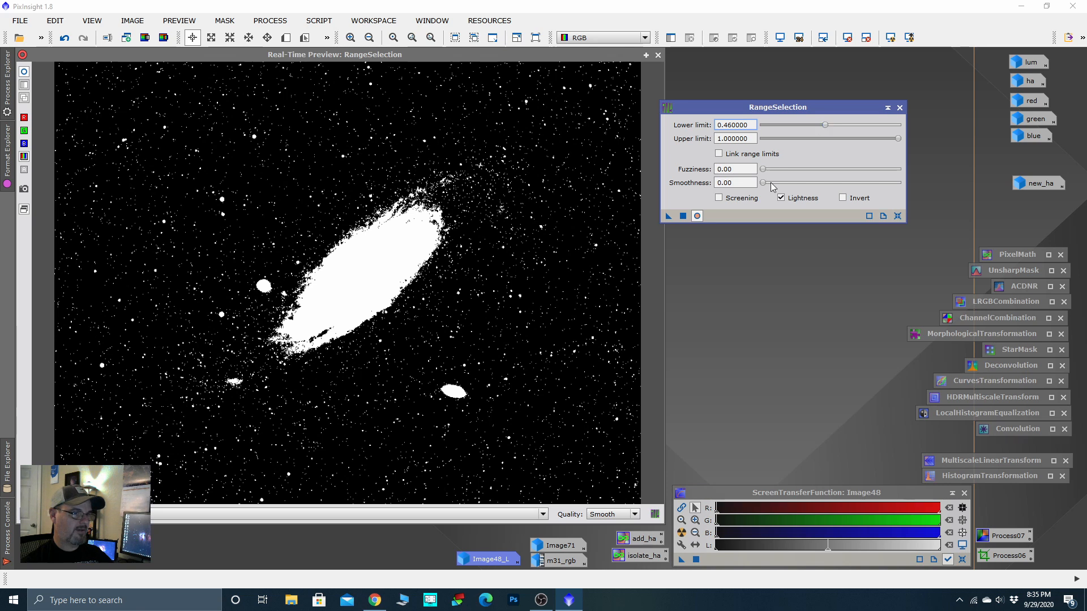
pyautogui.moveTo(764, 183); pyautogui.dragTo(812, 181)
pyautogui.click(683, 217)
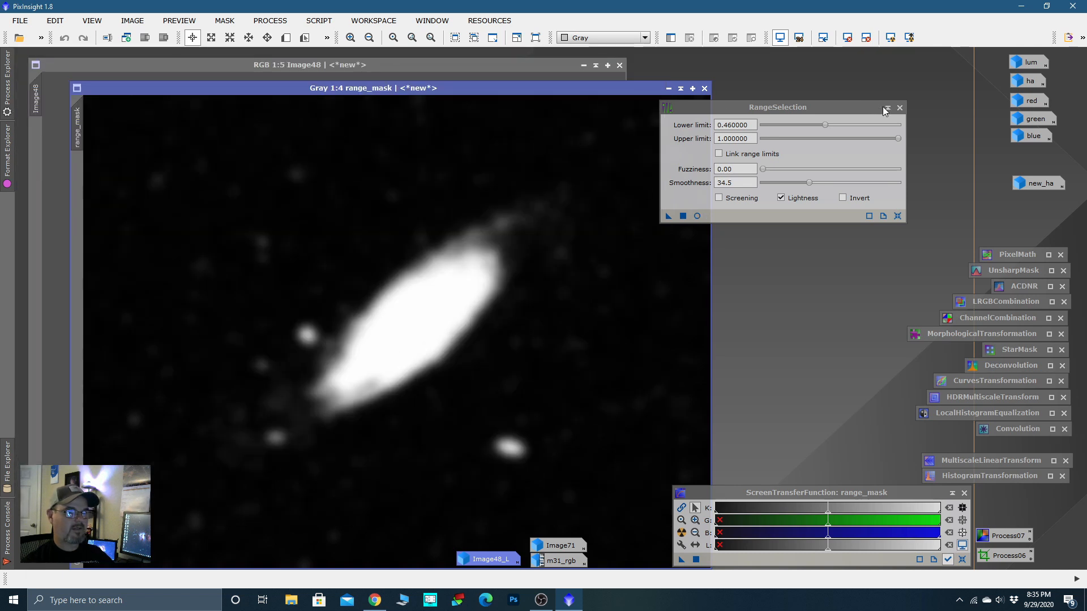
# Step: Iconize the new core mask, rename it range_mask_inner and park it in free workspace above the ScreenTransferFunction window
pyautogui.moveTo(875, 107); pyautogui.dragTo(966, 102)
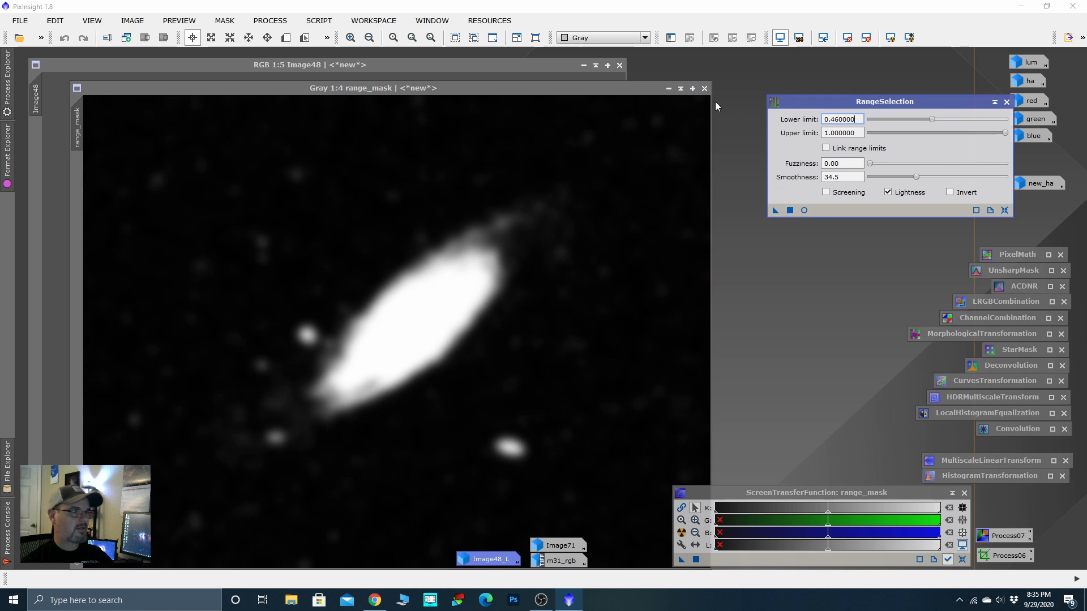
pyautogui.click(668, 89)
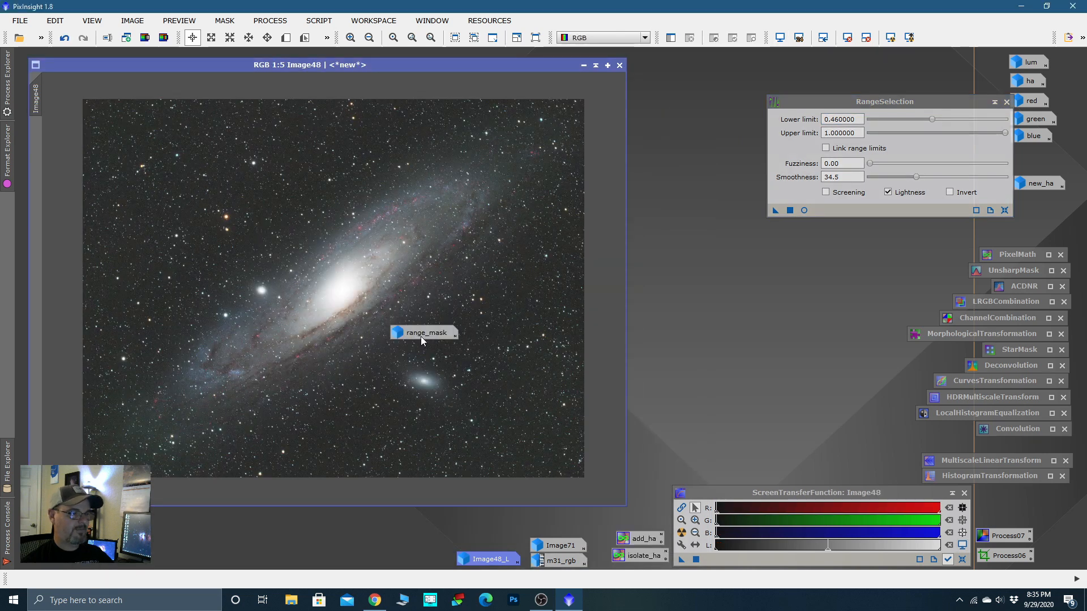
pyautogui.moveTo(420, 337); pyautogui.dragTo(753, 296)
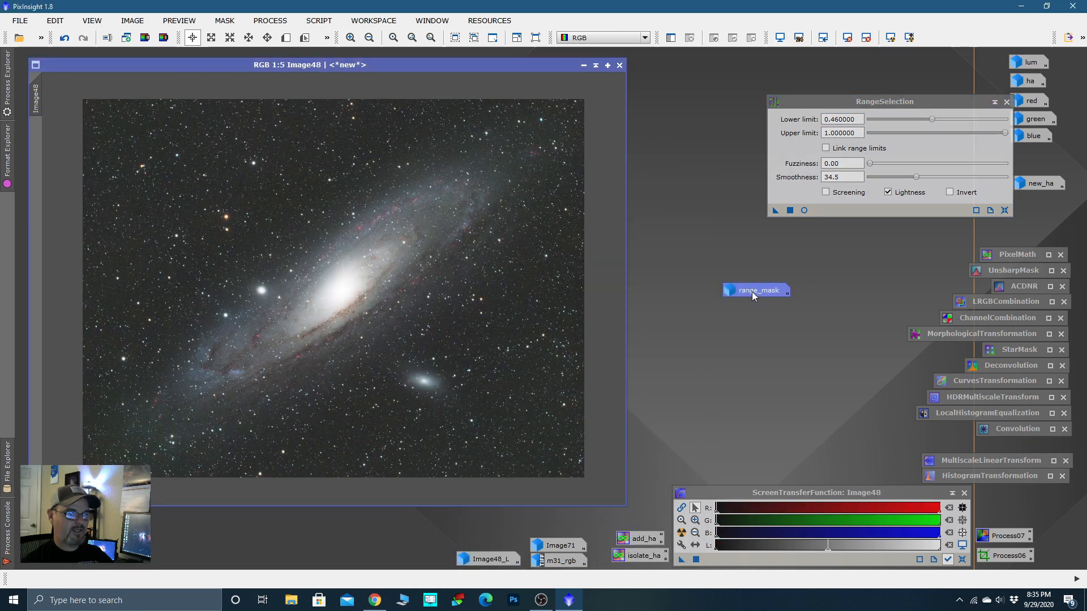
pyautogui.rightClick(752, 291)
pyautogui.click(788, 330)
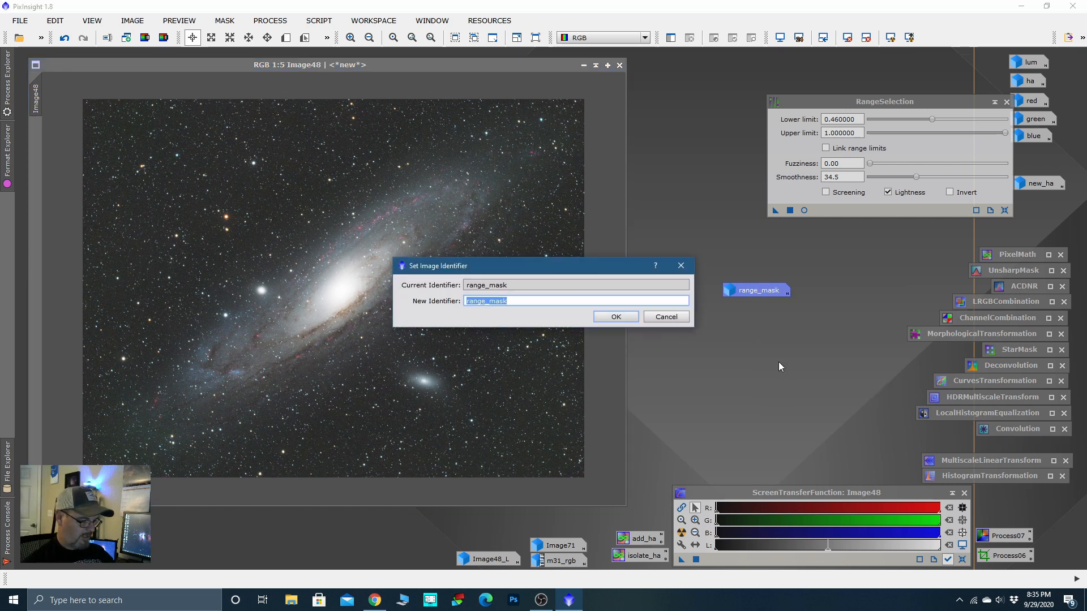
pyautogui.press('Right')
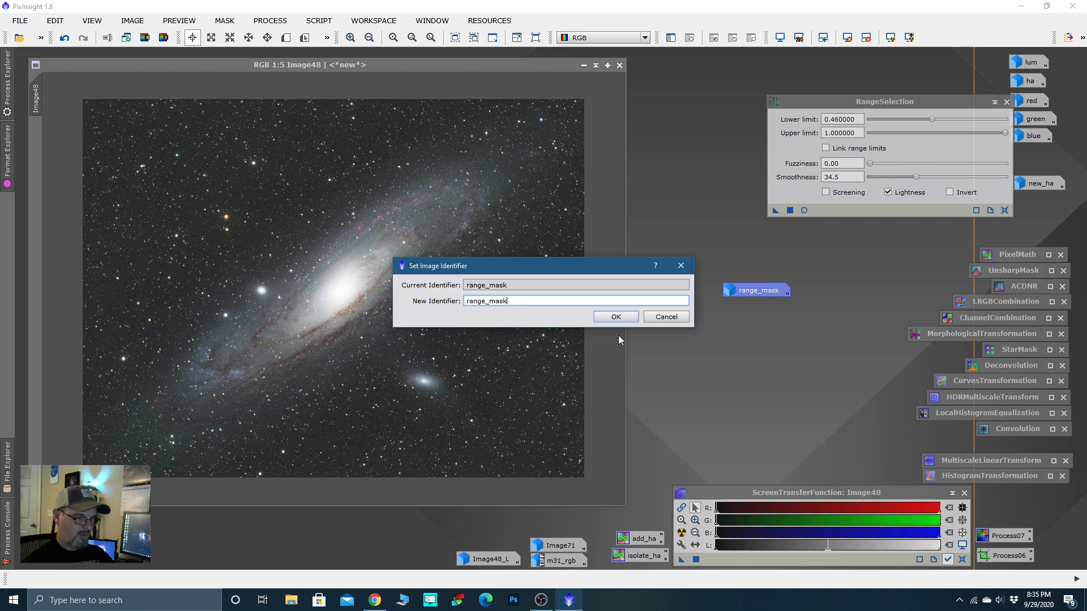
pyautogui.write('_')
pyautogui.write('inner')
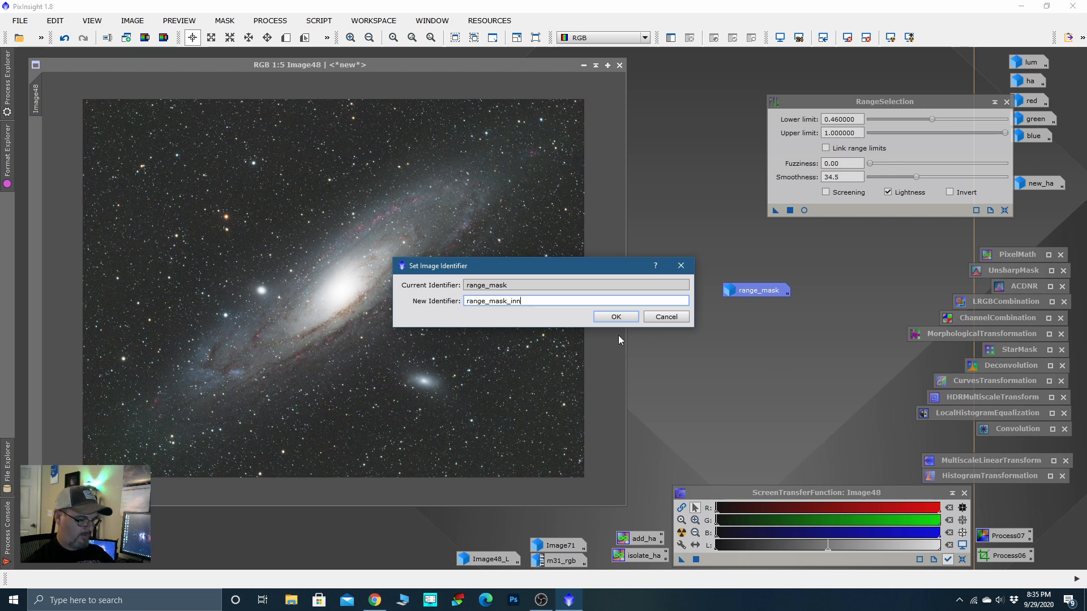
pyautogui.click(618, 317)
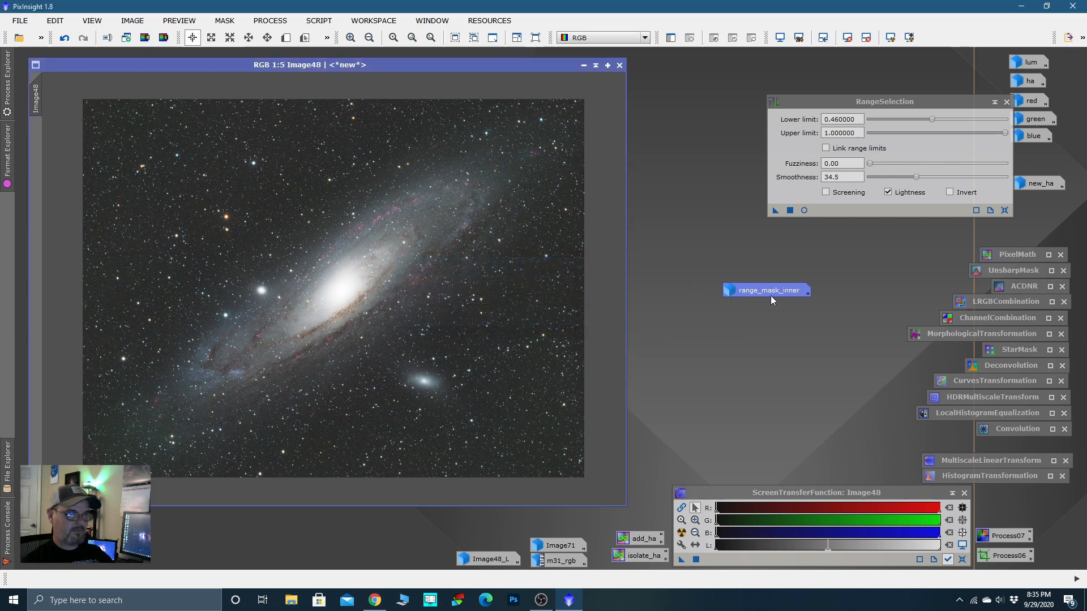
pyautogui.moveTo(771, 294); pyautogui.dragTo(837, 480)
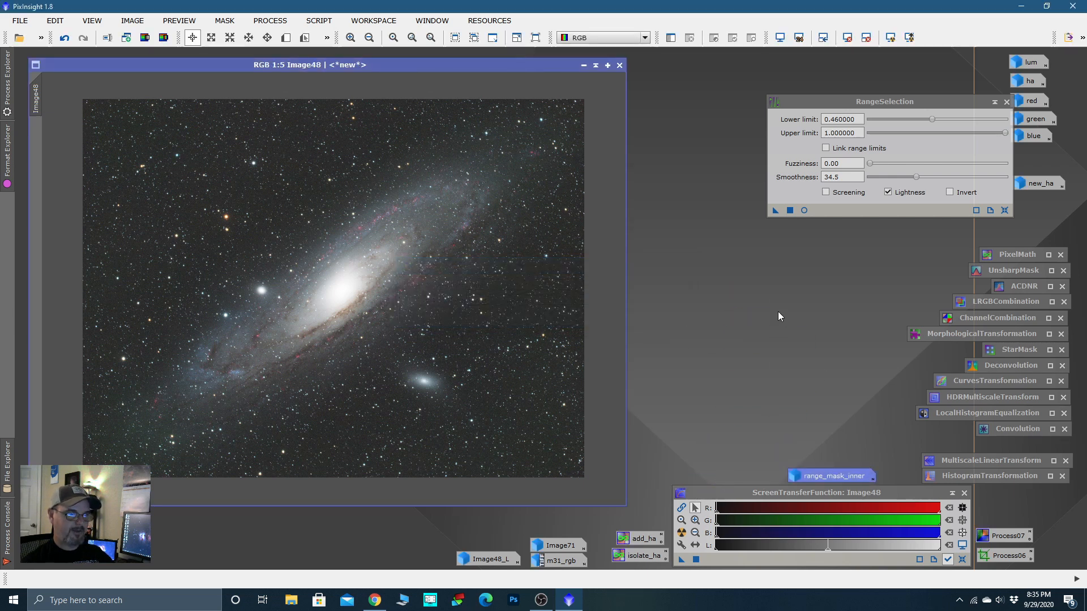
# Step: Generate a second range mask of the galaxy's outer disk from reset settings with lower limit 0.24, upper limit 0.44 and smoothness 35
pyautogui.click(1004, 210)
pyautogui.click(804, 211)
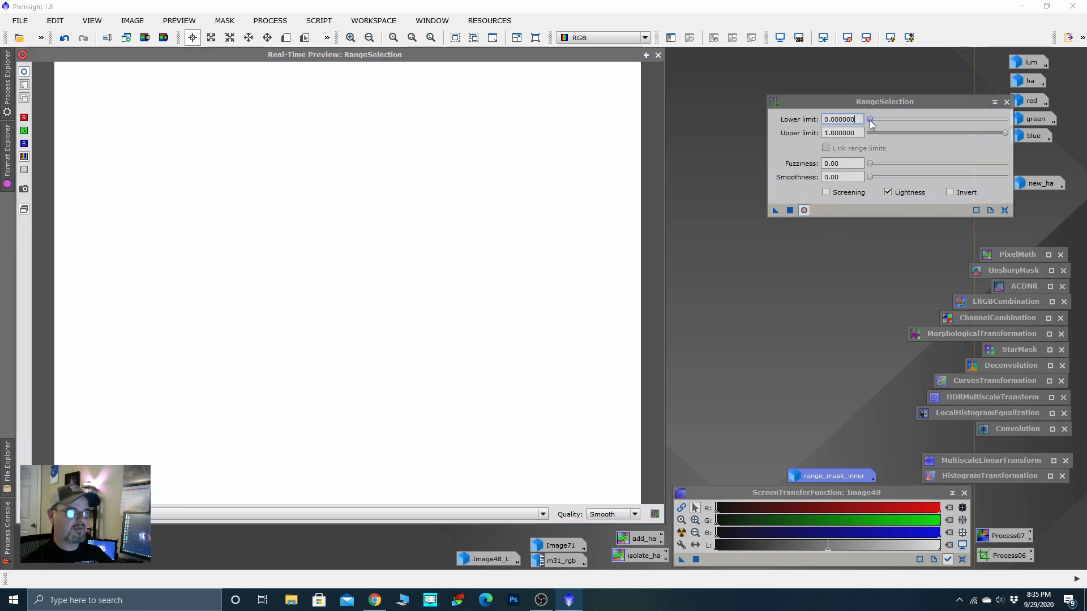
pyautogui.moveTo(868, 120); pyautogui.dragTo(904, 120)
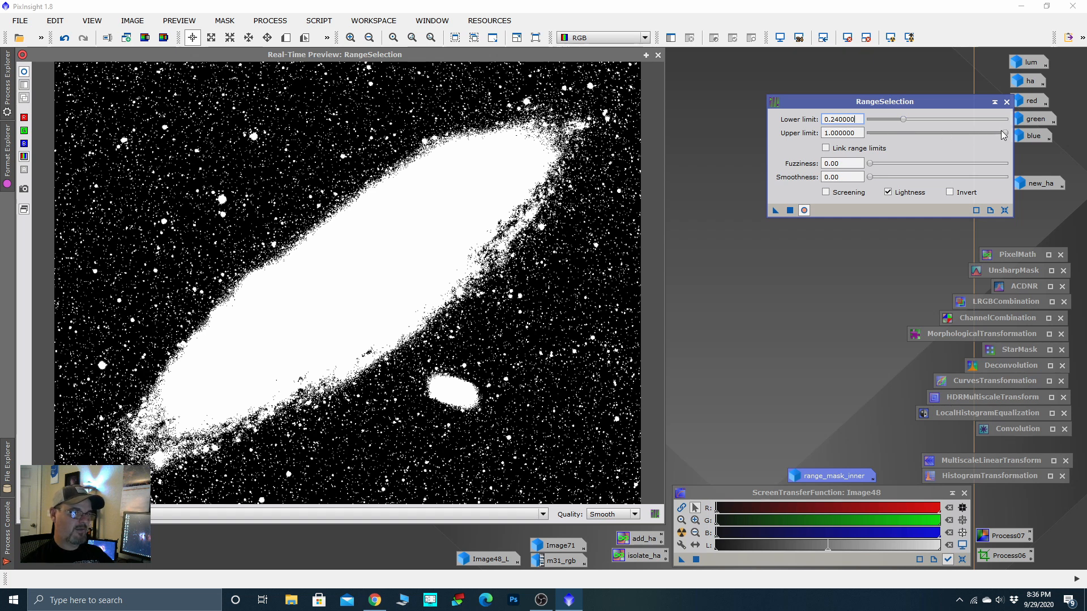
pyautogui.moveTo(1005, 133); pyautogui.dragTo(930, 142)
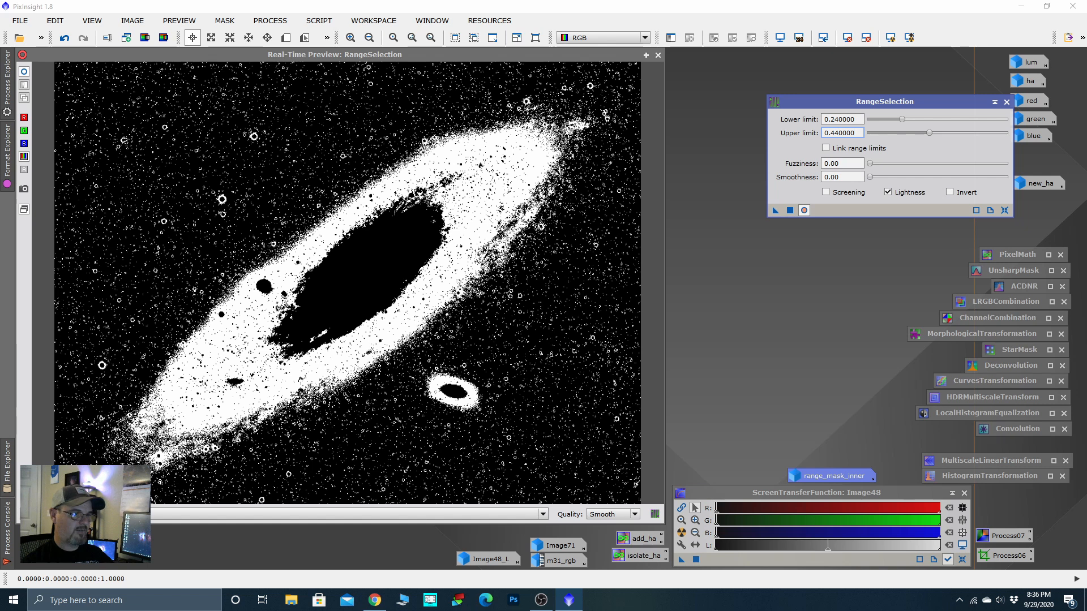
pyautogui.moveTo(870, 178); pyautogui.dragTo(917, 180)
pyautogui.click(790, 210)
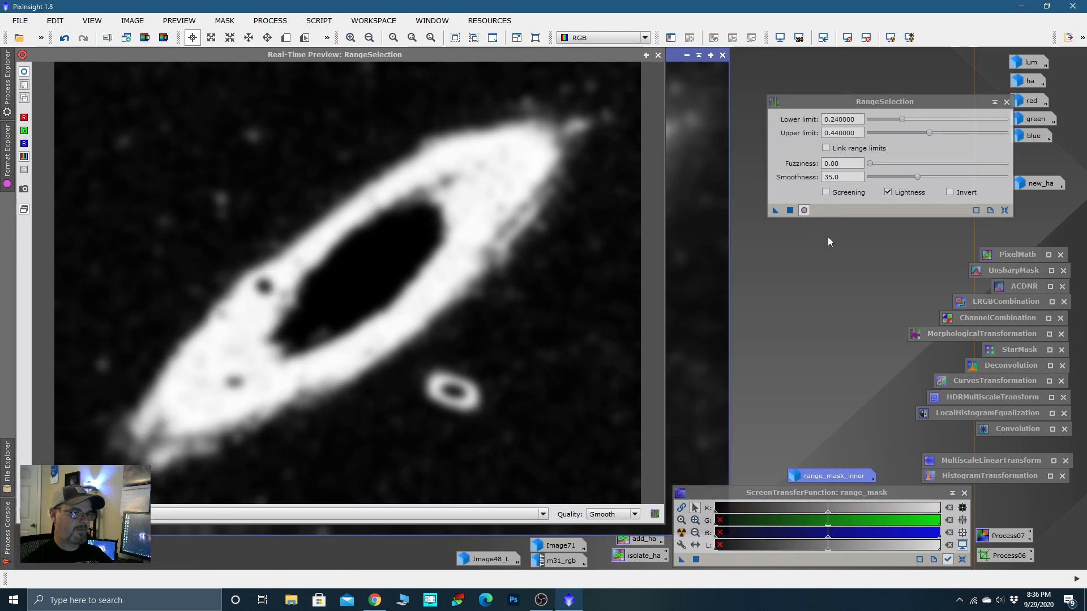
pyautogui.click(658, 55)
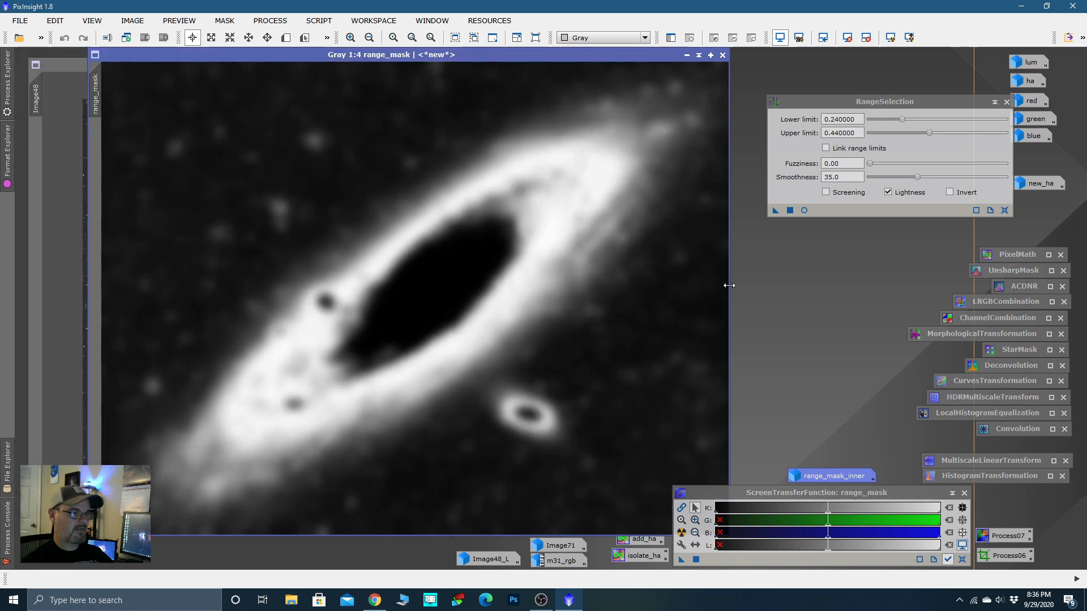
# Step: Iconize the outer disk mask, rename it range_mask_out and park it beside range_mask_inner
pyautogui.click(687, 55)
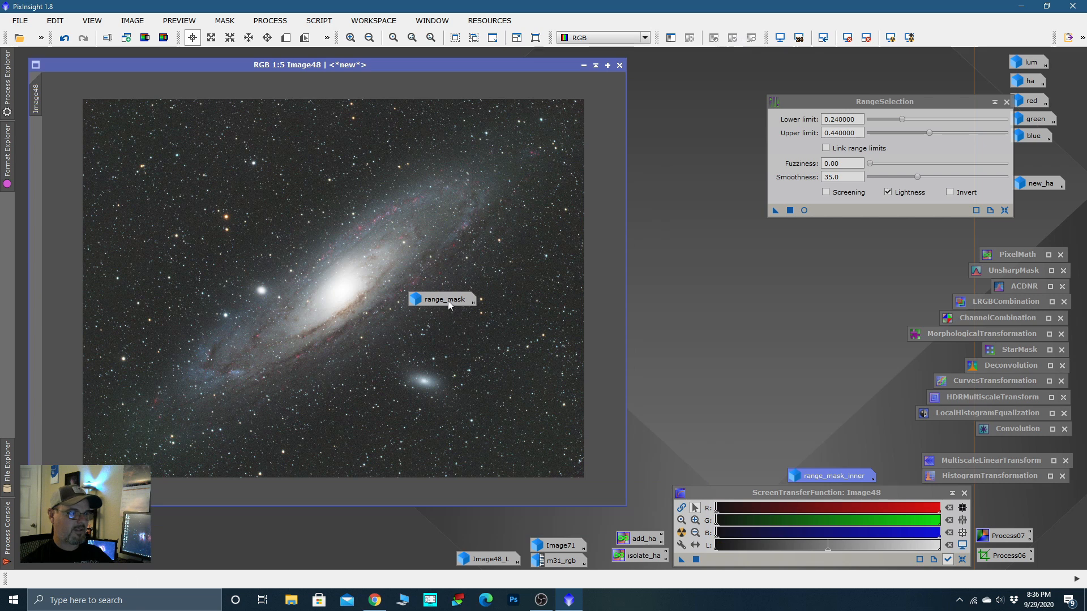
pyautogui.moveTo(447, 300); pyautogui.dragTo(701, 305)
pyautogui.rightClick(698, 303)
pyautogui.click(758, 342)
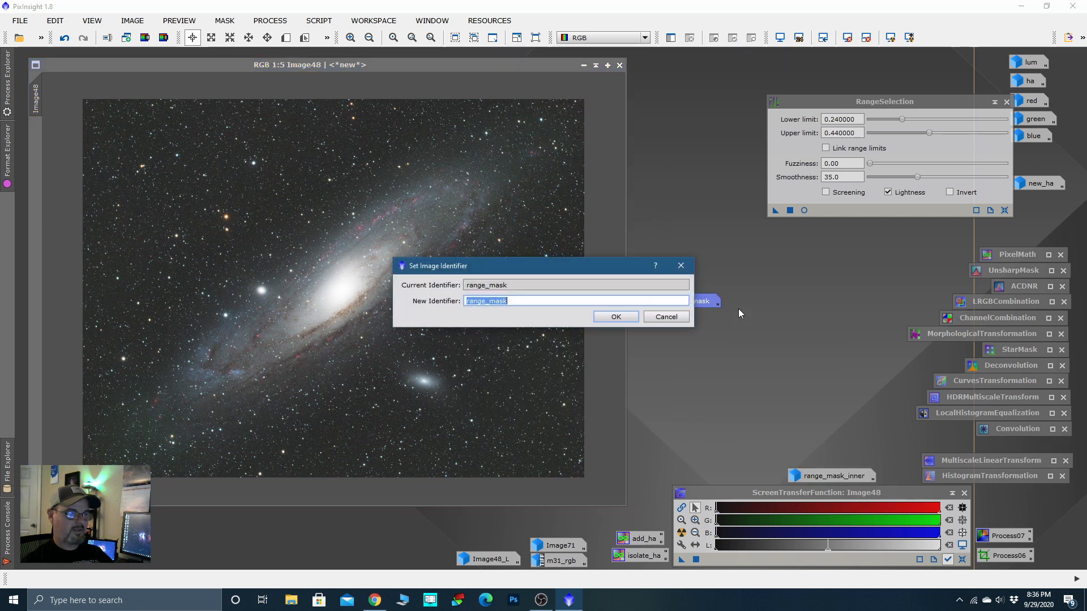
pyautogui.press('End')
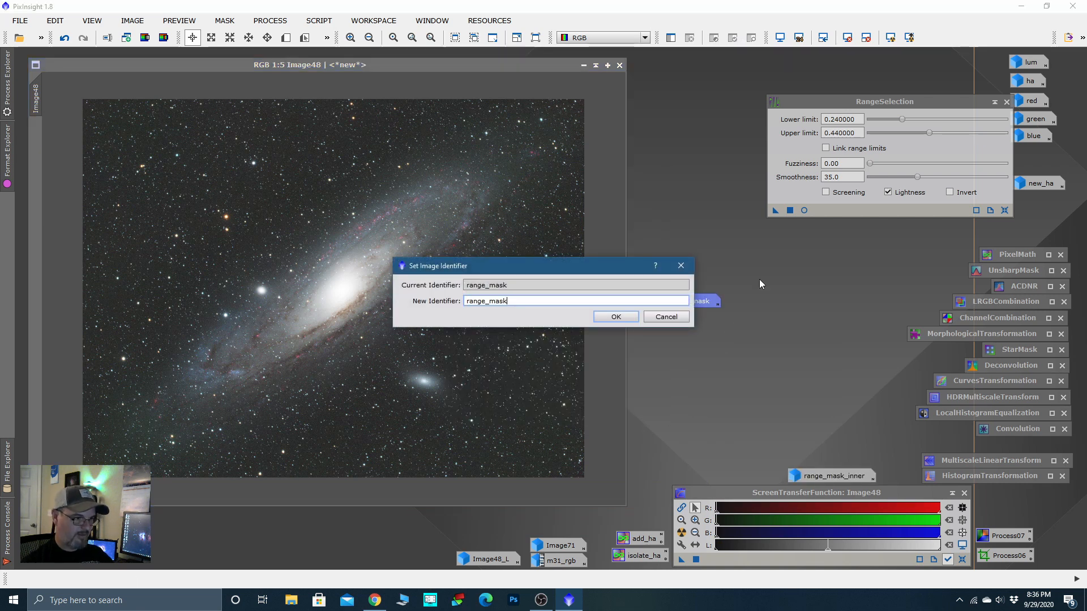
pyautogui.write('_out')
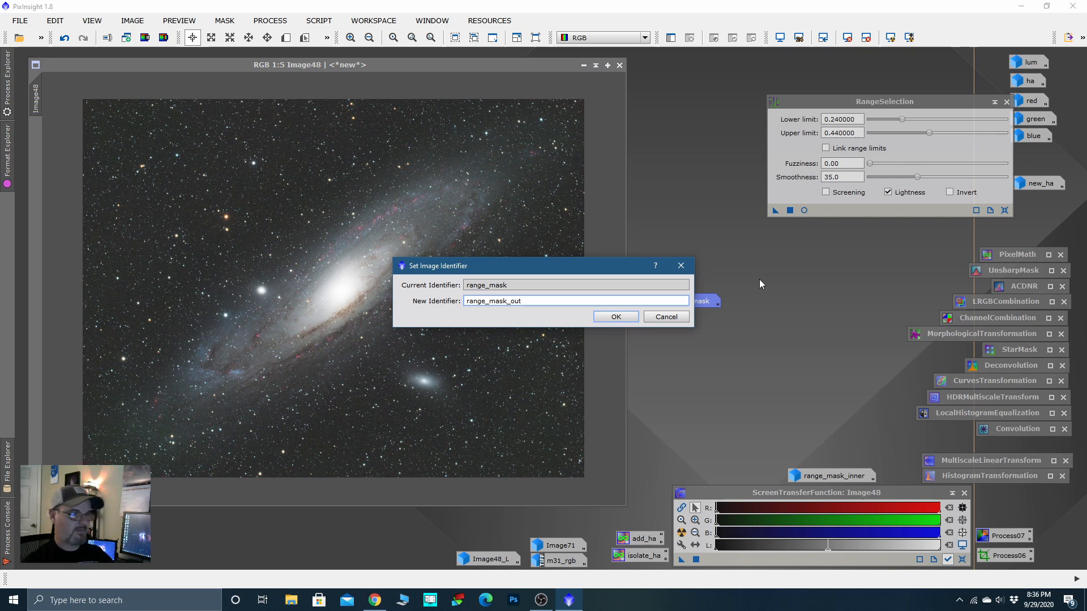
pyautogui.click(628, 317)
pyautogui.moveTo(692, 306); pyautogui.dragTo(746, 478)
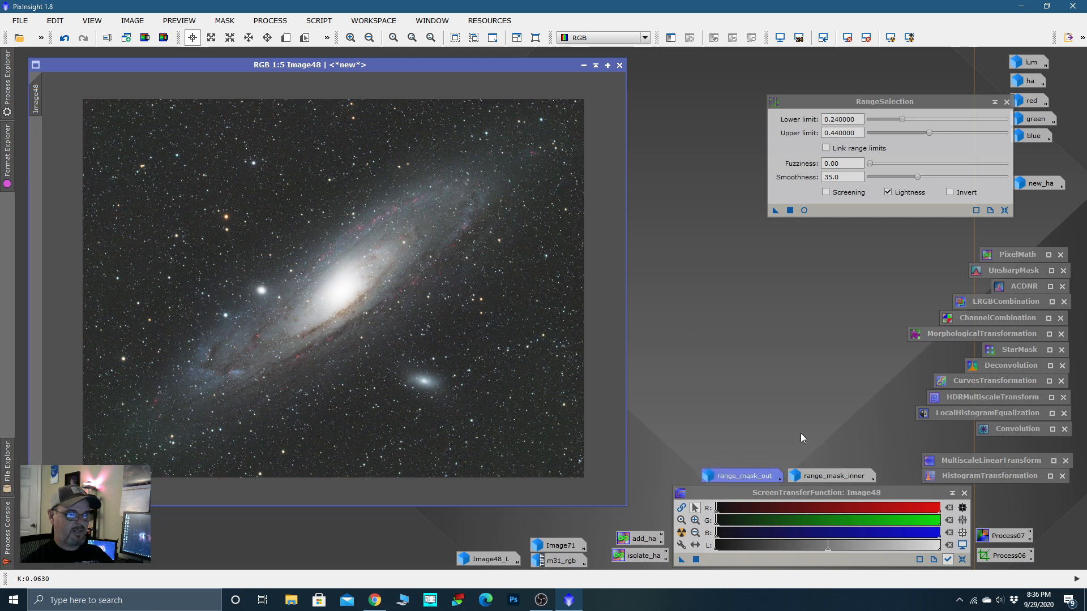
# Step: Apply range_mask_inner as the mask on Image48, and put the mask image and RangeSelection away
pyautogui.doubleClick(824, 474)
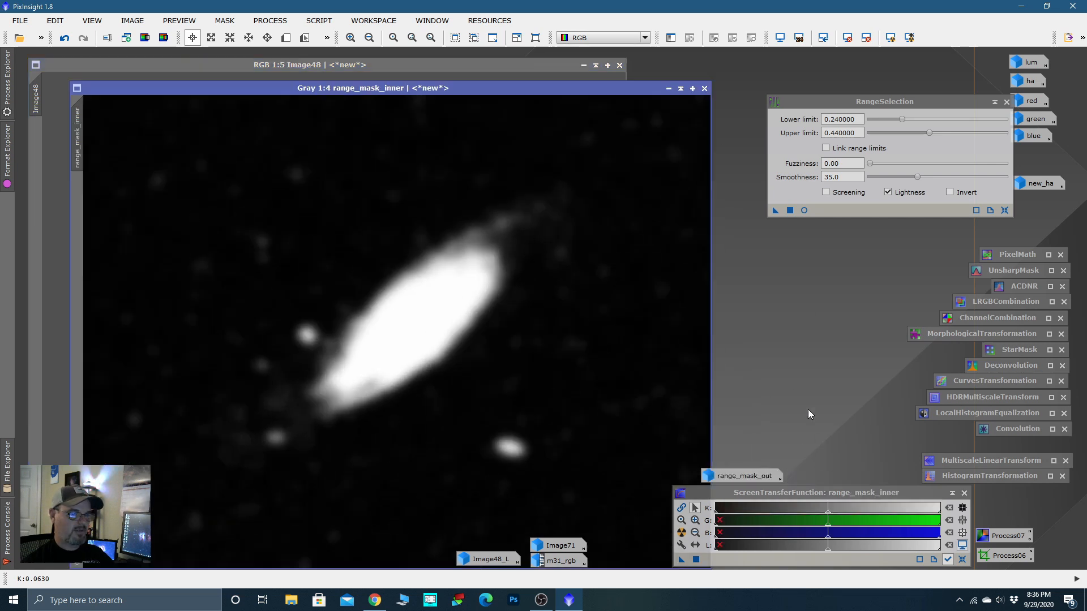
pyautogui.moveTo(77, 130); pyautogui.dragTo(35, 156)
pyautogui.click(669, 88)
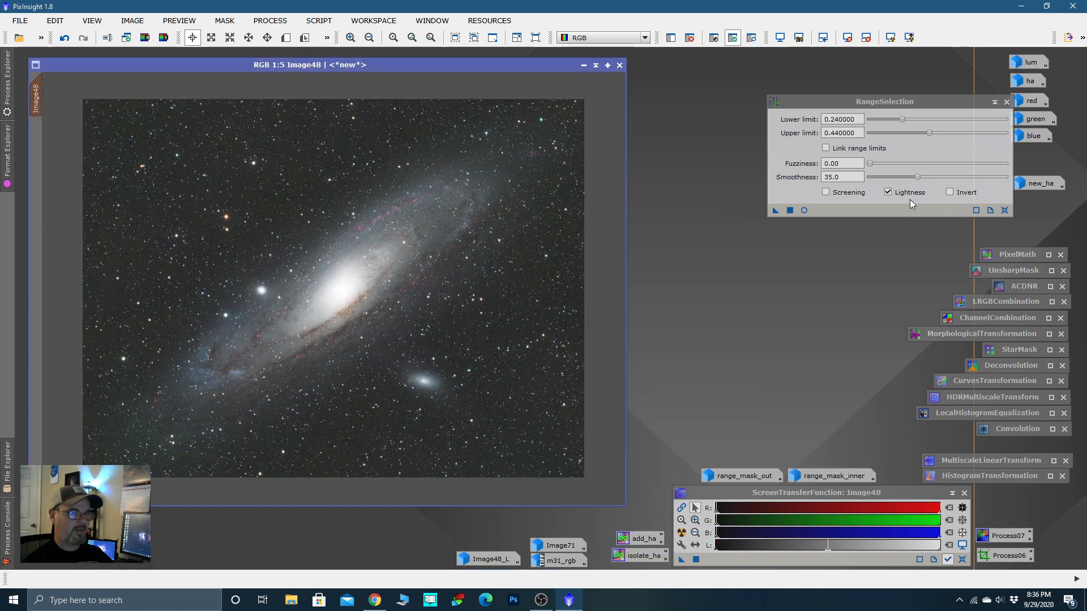
pyautogui.click(994, 102)
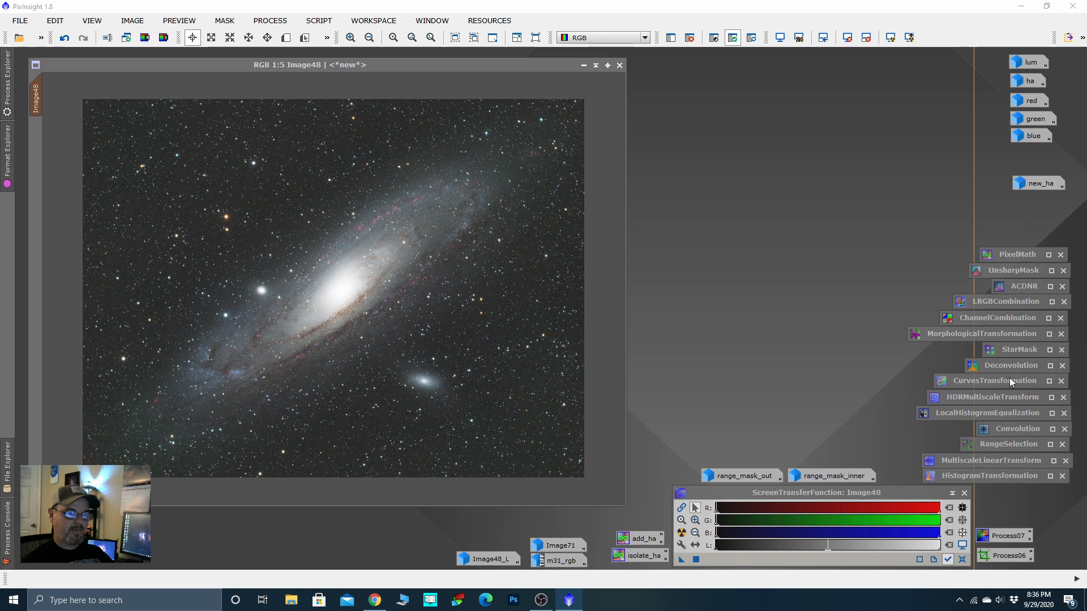
# Step: Open CurvesTransformation with a real-time preview and raise the red curve to about 0.66 at input 0.61 for the masked core
pyautogui.doubleClick(991, 383)
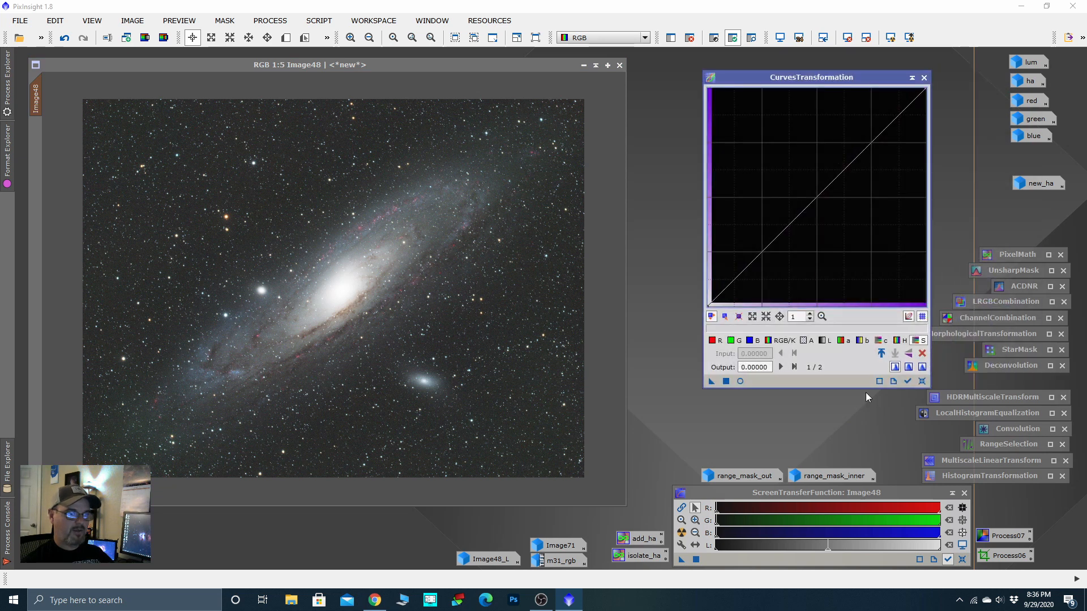
pyautogui.click(740, 382)
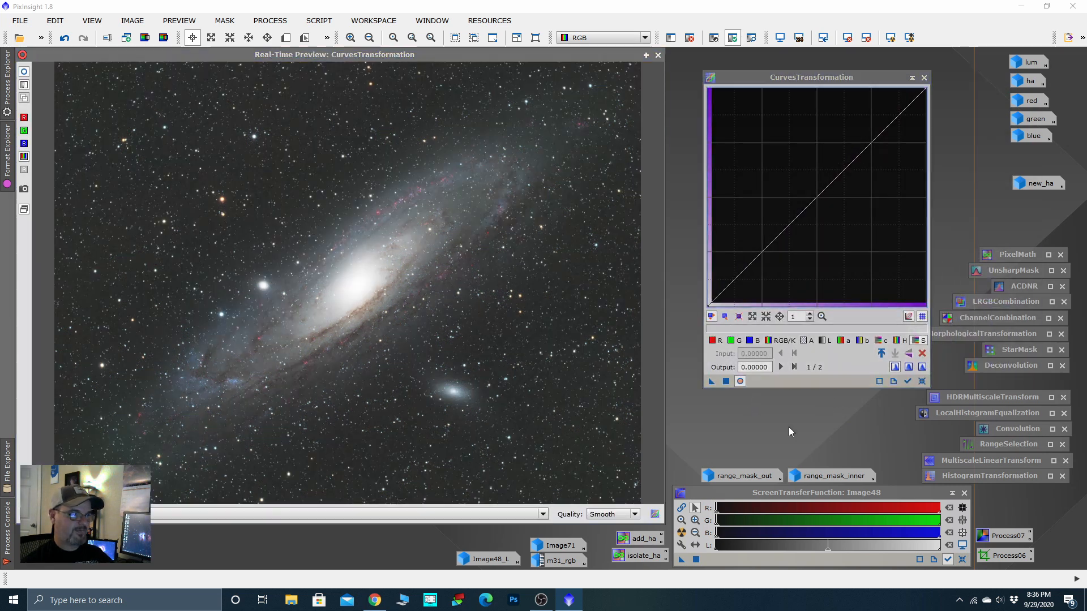
pyautogui.click(714, 340)
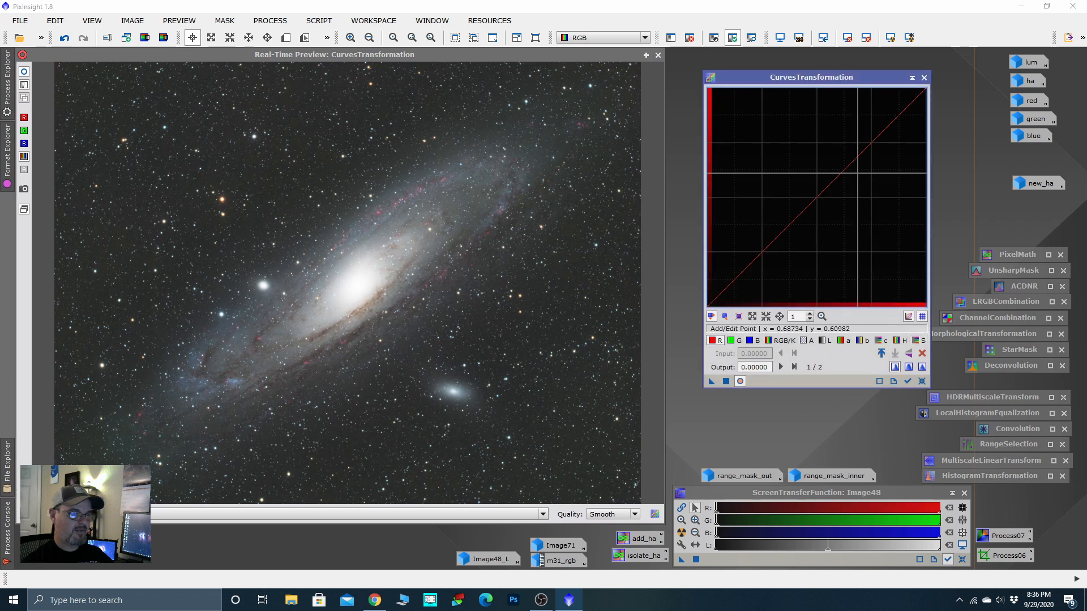
pyautogui.click(842, 165)
pyautogui.moveTo(841, 165); pyautogui.dragTo(840, 161)
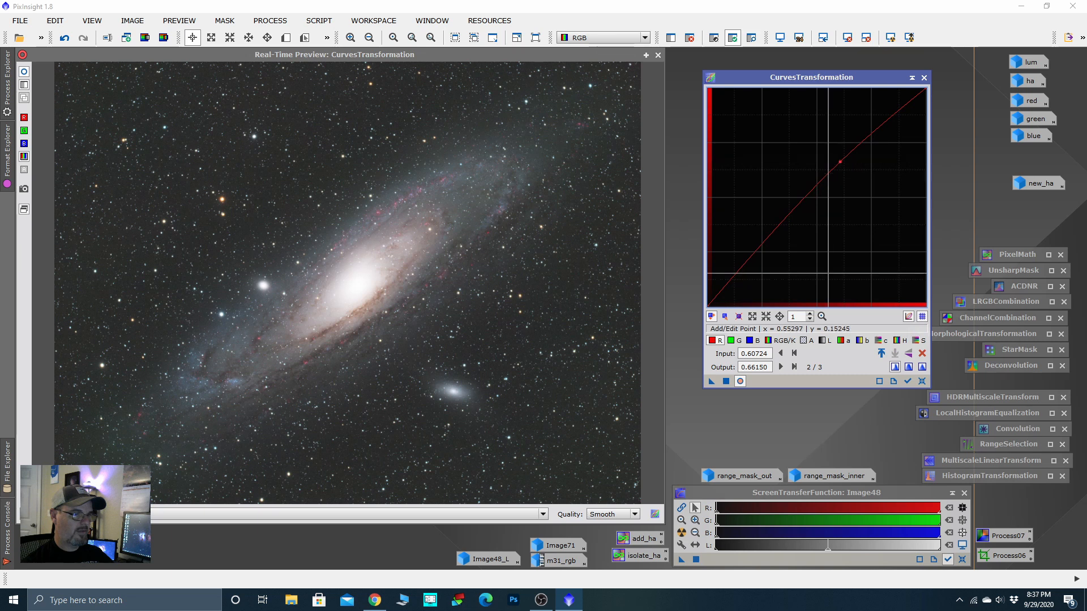
# Step: Raise the c curve to about 0.71 at input 0.65, lower blue to 0.67 at input 0.69, then apply to Image48 and reset
pyautogui.click(881, 340)
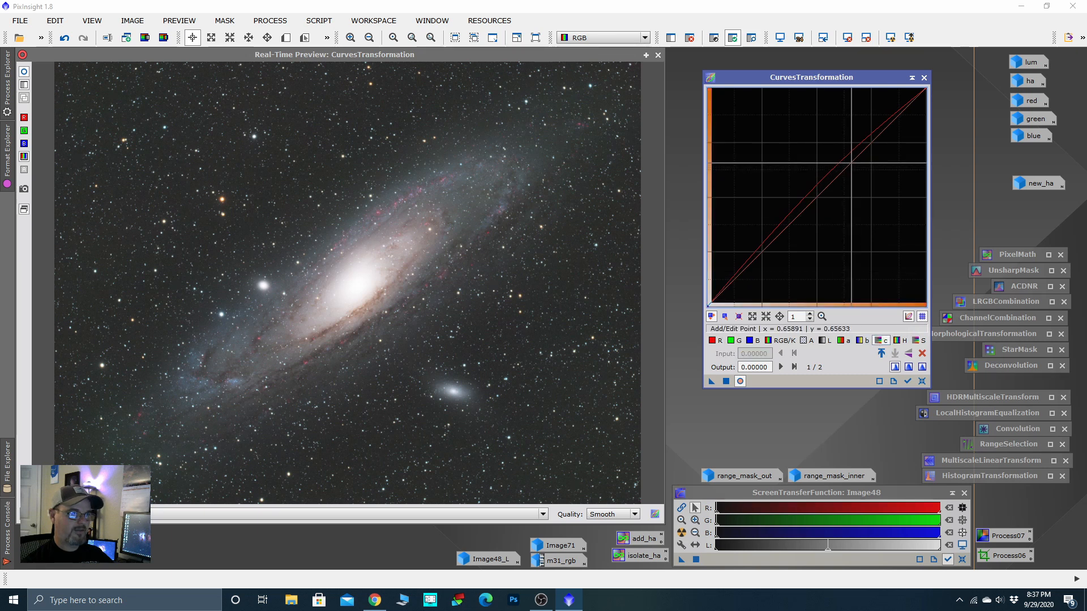
pyautogui.moveTo(851, 164); pyautogui.dragTo(848, 150)
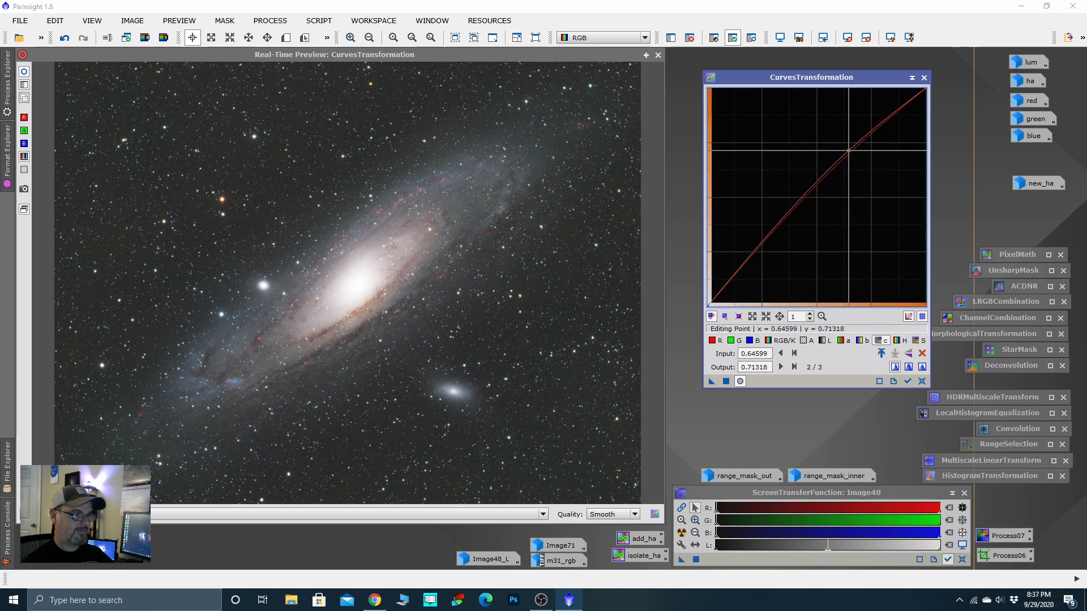
pyautogui.click(753, 341)
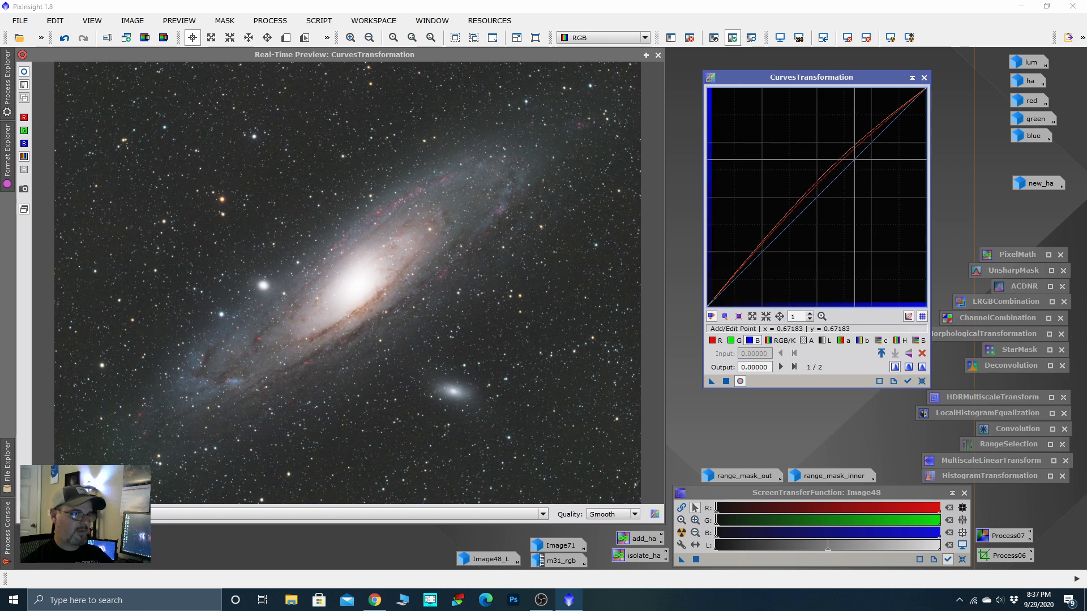
pyautogui.moveTo(858, 157); pyautogui.dragTo(859, 159)
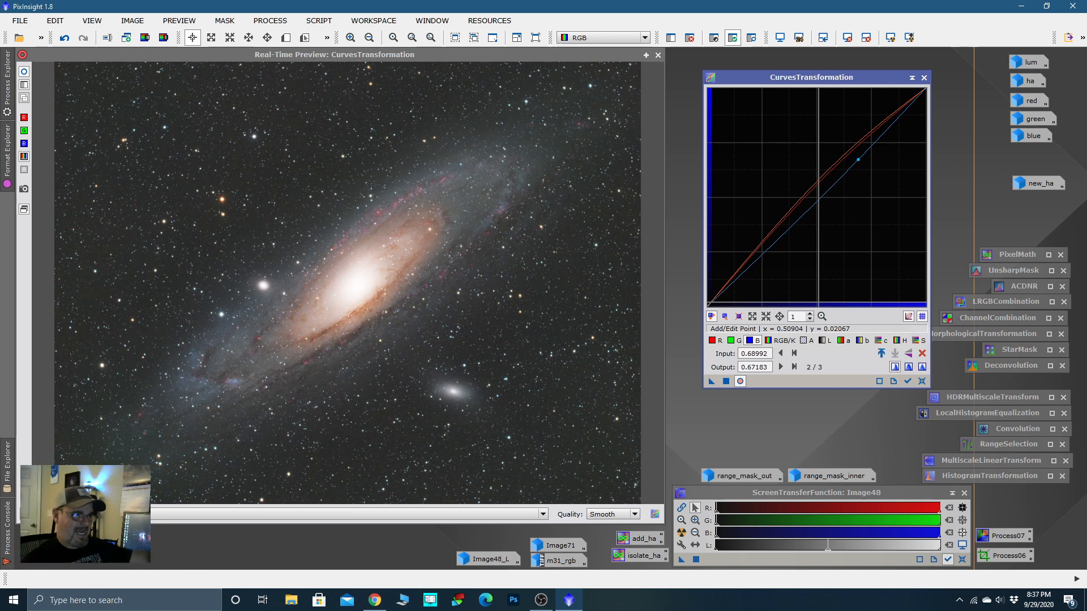
pyautogui.click(923, 382)
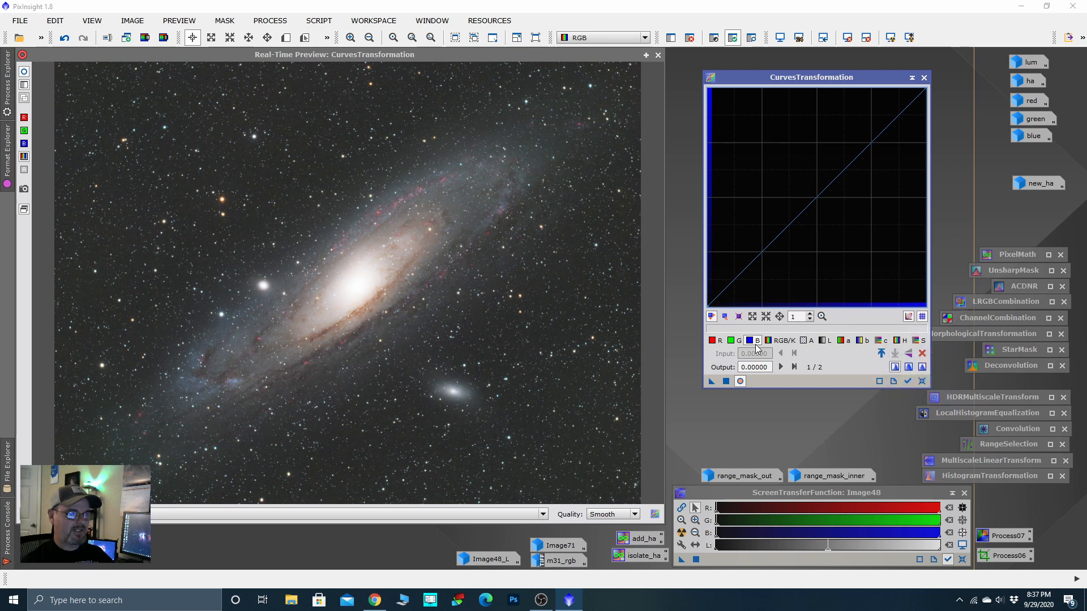
# Step: For a second core pass, raise red slightly near input 0.61 and the c curve to about 0.71 at input 0.63
pyautogui.click(722, 343)
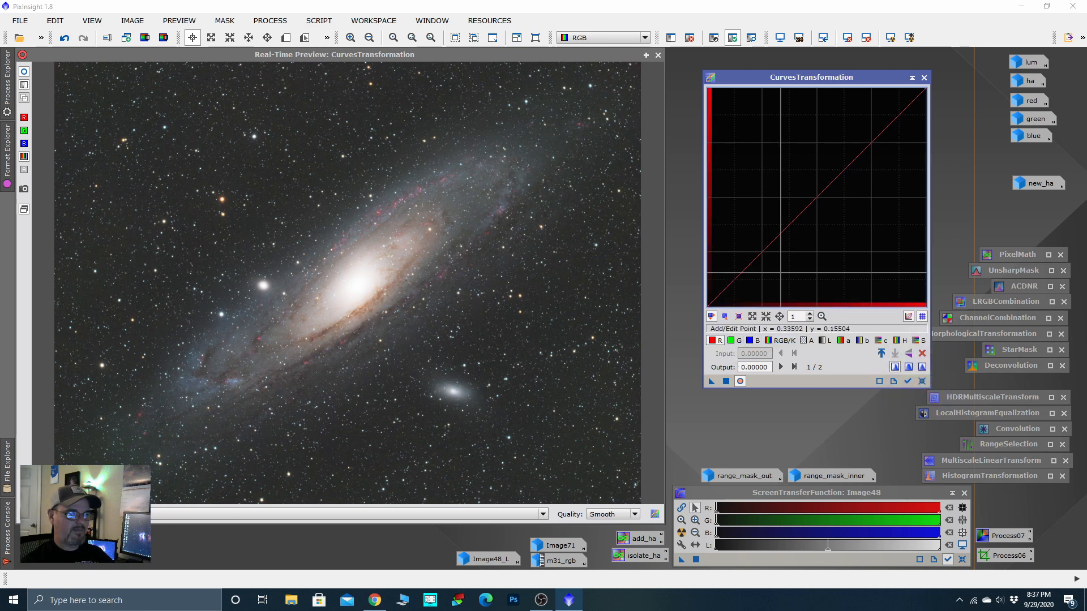
pyautogui.click(841, 172)
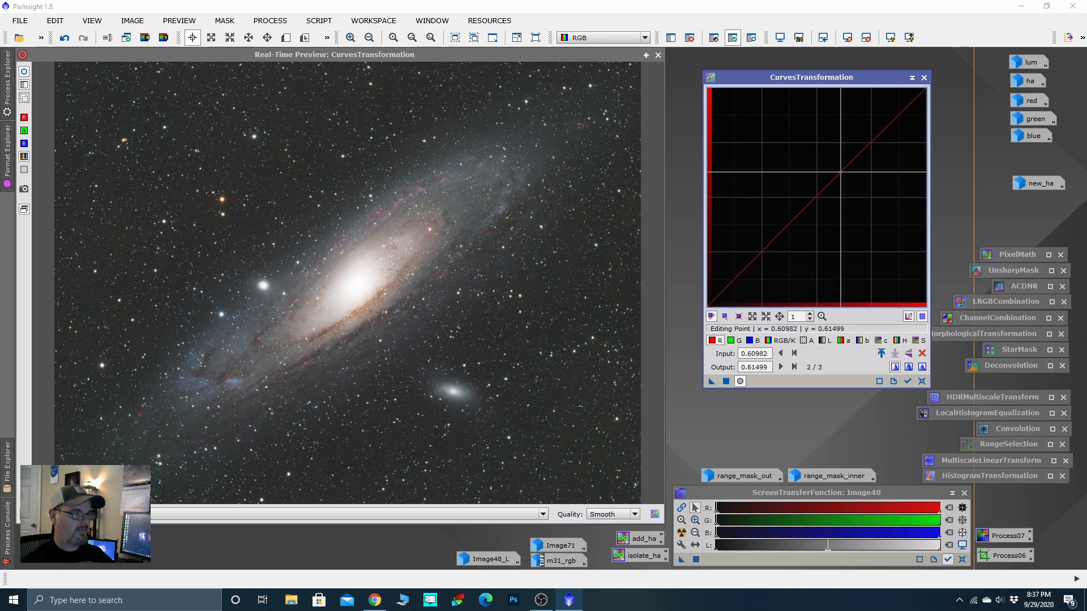
pyautogui.moveTo(841, 172); pyautogui.dragTo(845, 151)
pyautogui.click(881, 340)
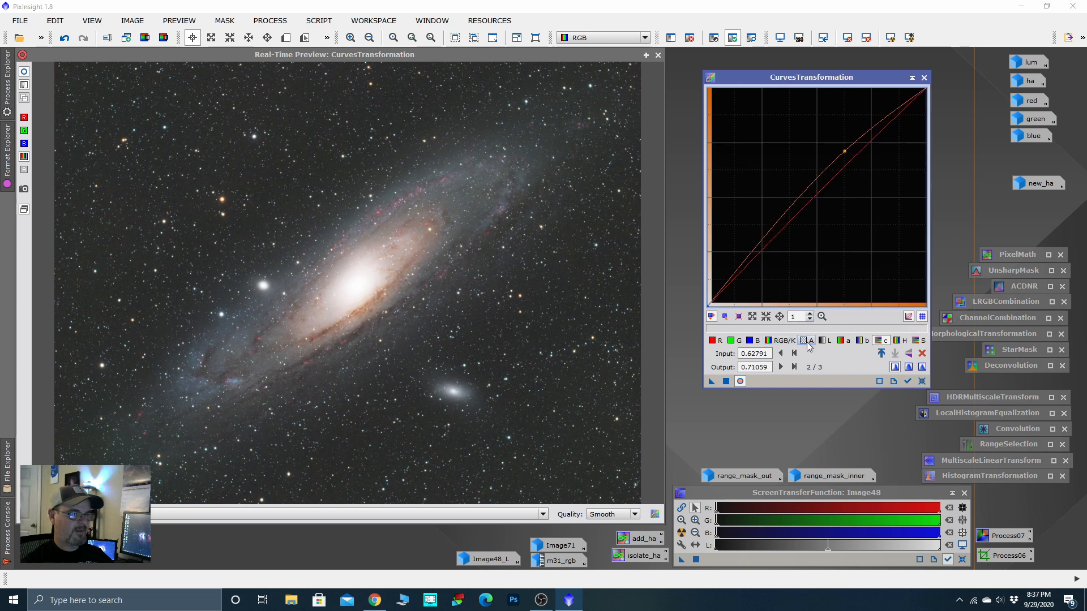
# Step: Lower the blue curve to about 0.64 at input 0.65, apply the curves to Image48, reset them and close the preview
pyautogui.click(753, 340)
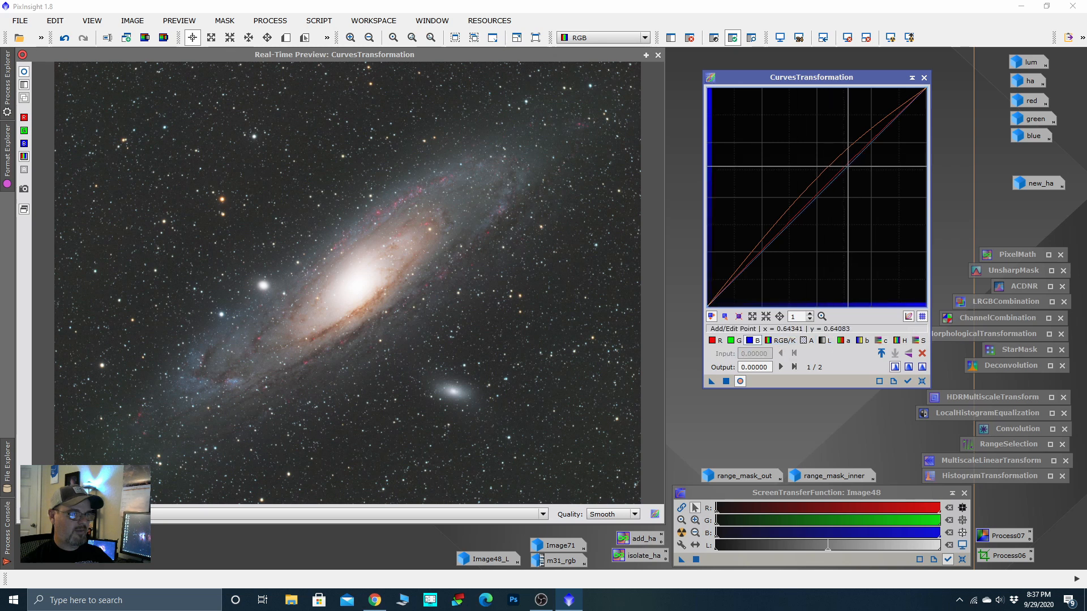
pyautogui.click(848, 166)
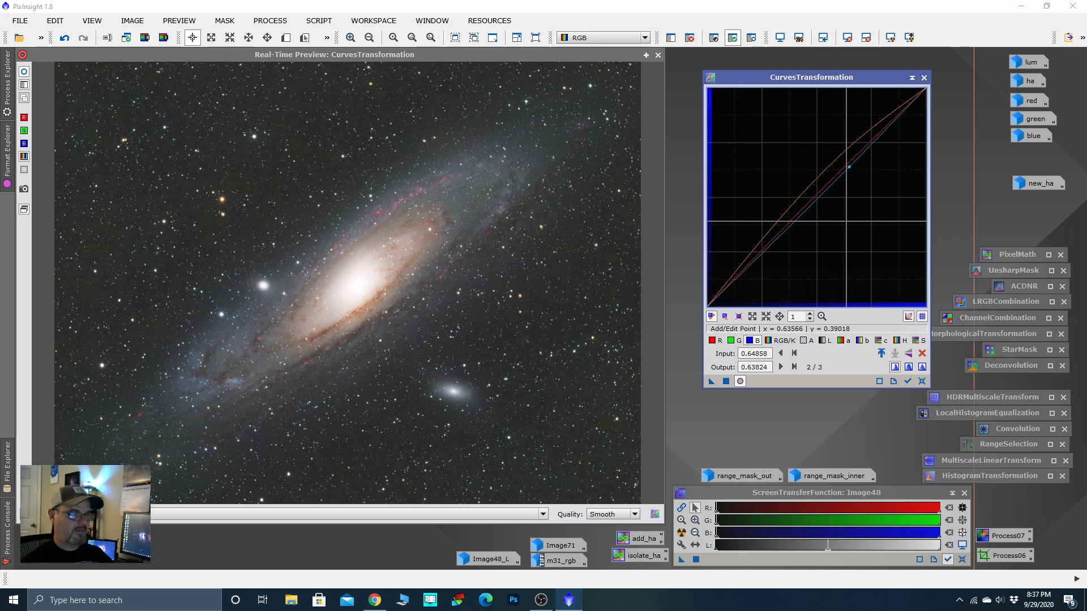
pyautogui.click(726, 381)
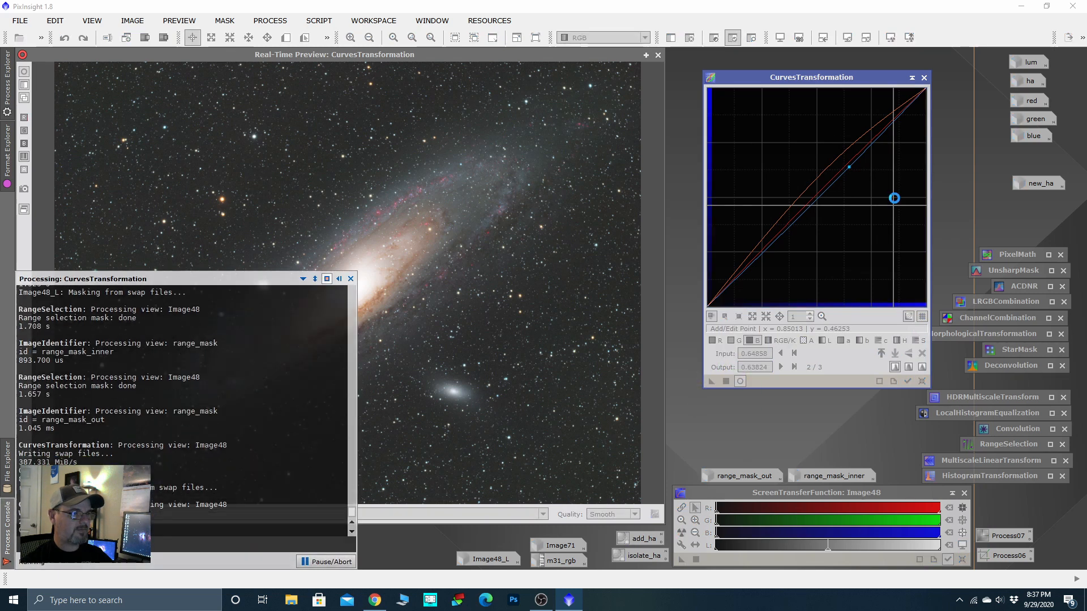
pyautogui.click(922, 381)
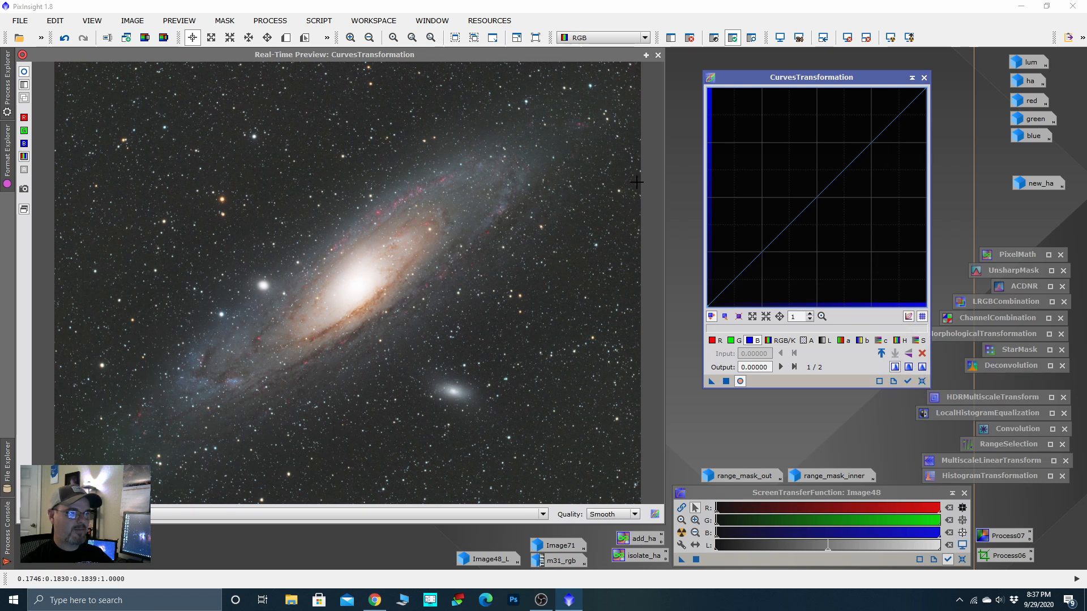
pyautogui.click(657, 55)
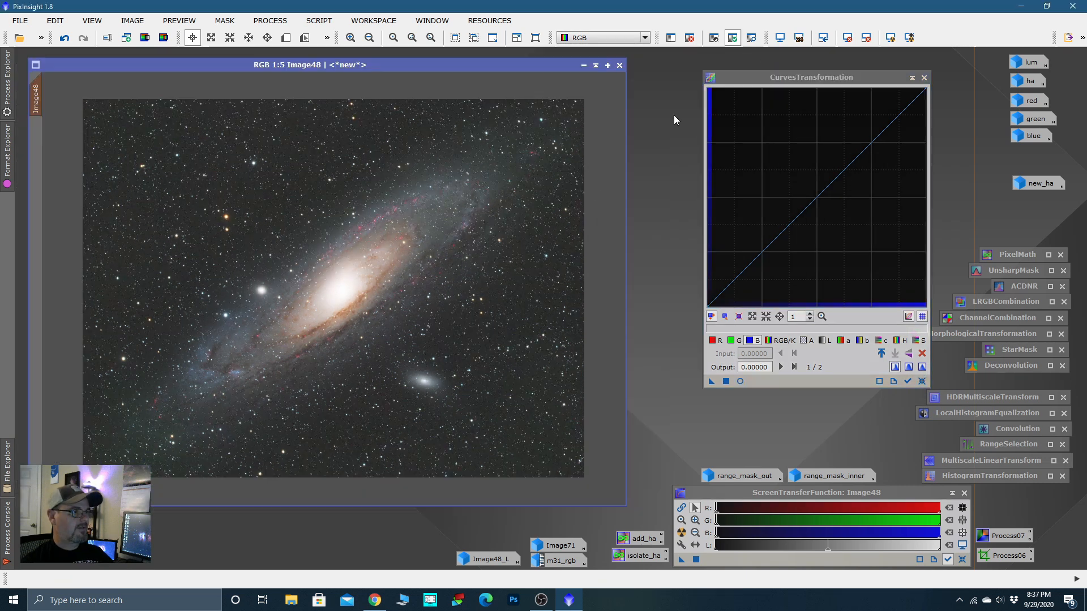
# Step: Replace the mask on Image48 with range_mask_out and iconize the mask image again
pyautogui.doubleClick(741, 476)
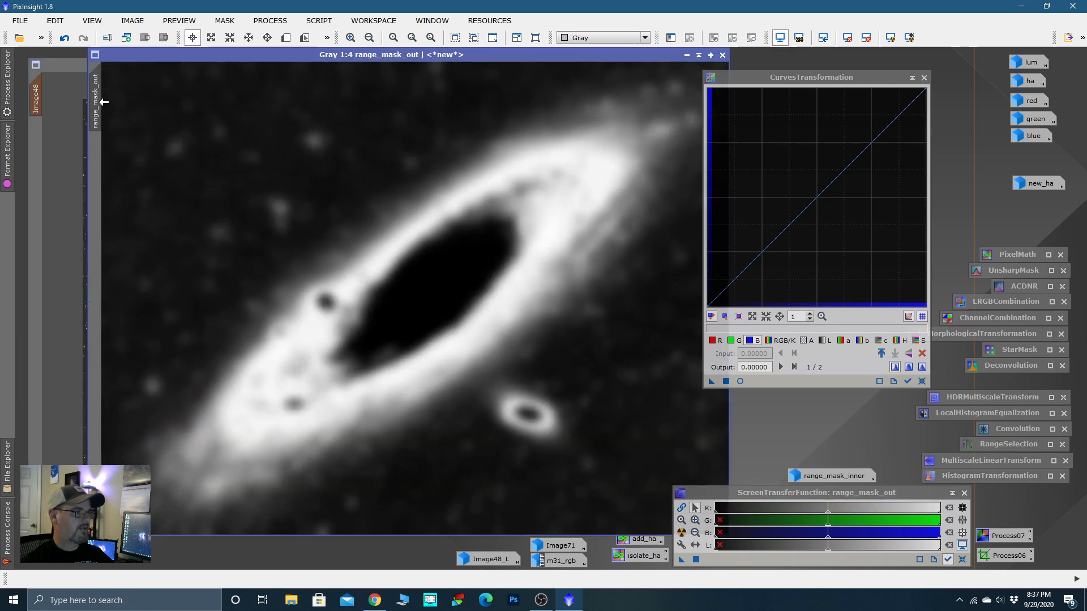
pyautogui.moveTo(104, 102); pyautogui.dragTo(36, 165)
pyautogui.click(686, 56)
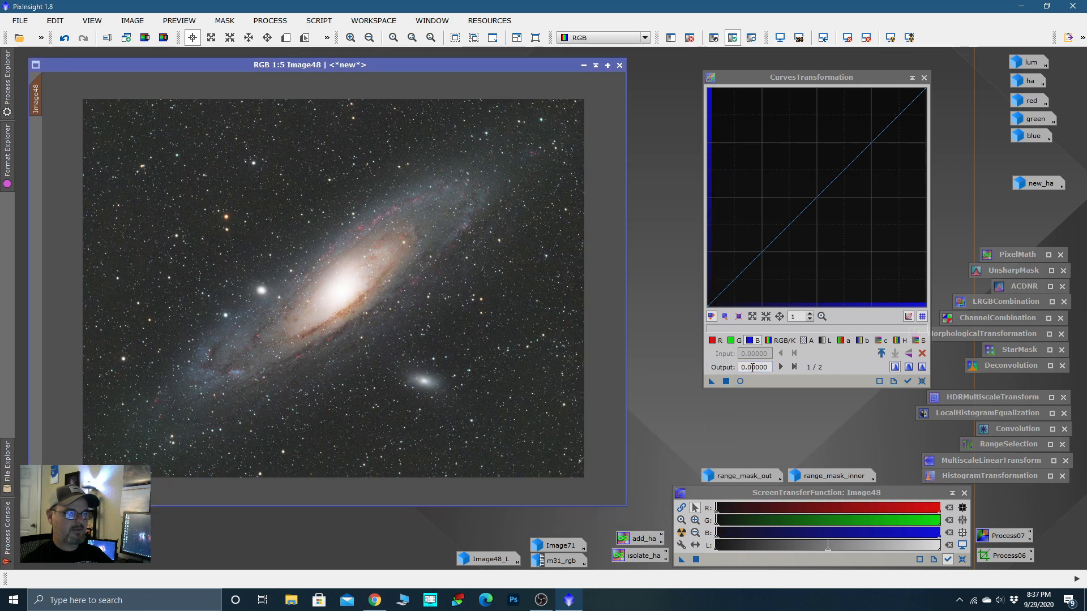
# Step: With the preview on, raise the lightness curve to about 0.72 at input 0.67, apply it to Image48 and reset the curves
pyautogui.click(740, 380)
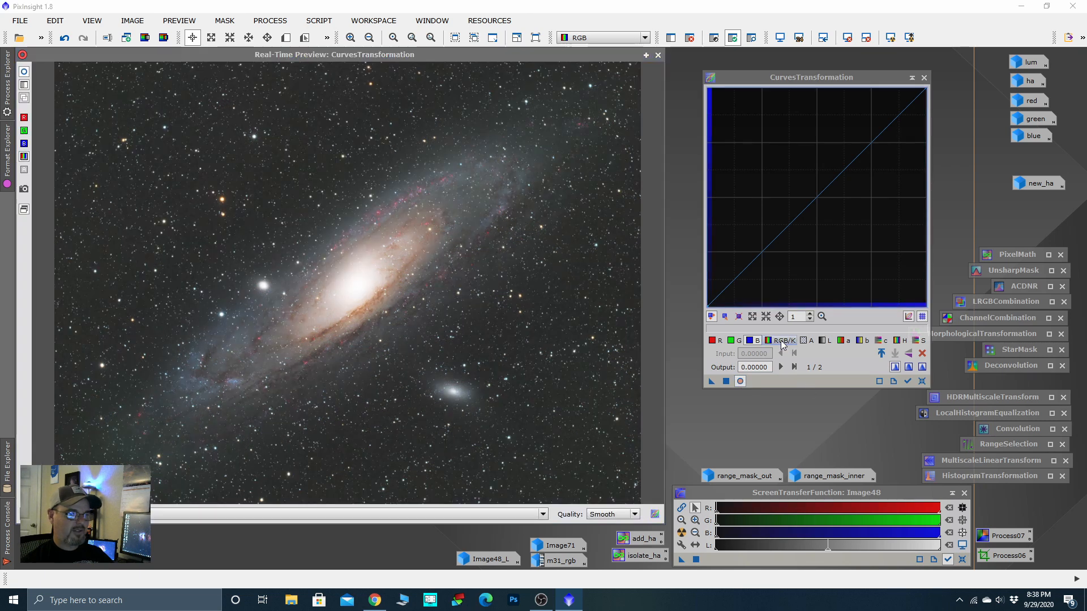
pyautogui.click(825, 340)
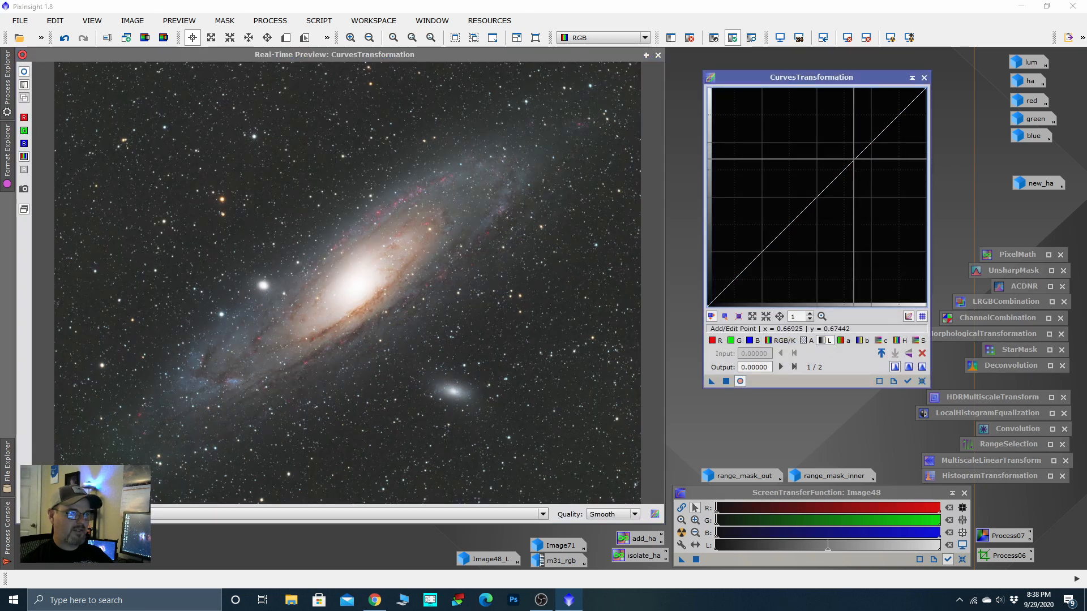
pyautogui.moveTo(855, 158); pyautogui.dragTo(855, 150)
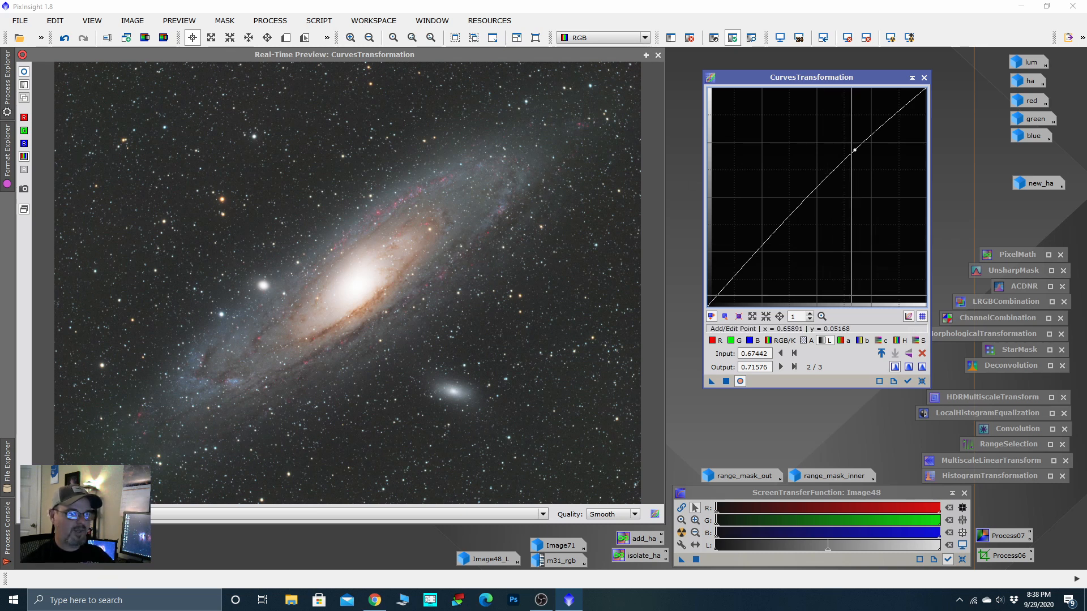
pyautogui.moveTo(712, 381); pyautogui.dragTo(859, 270)
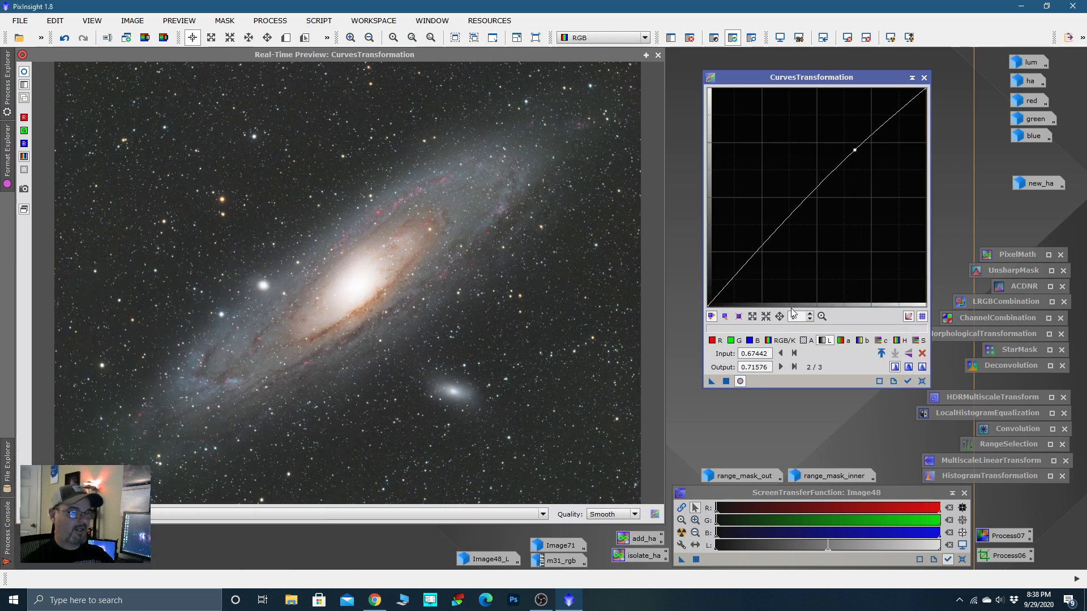
pyautogui.click(893, 381)
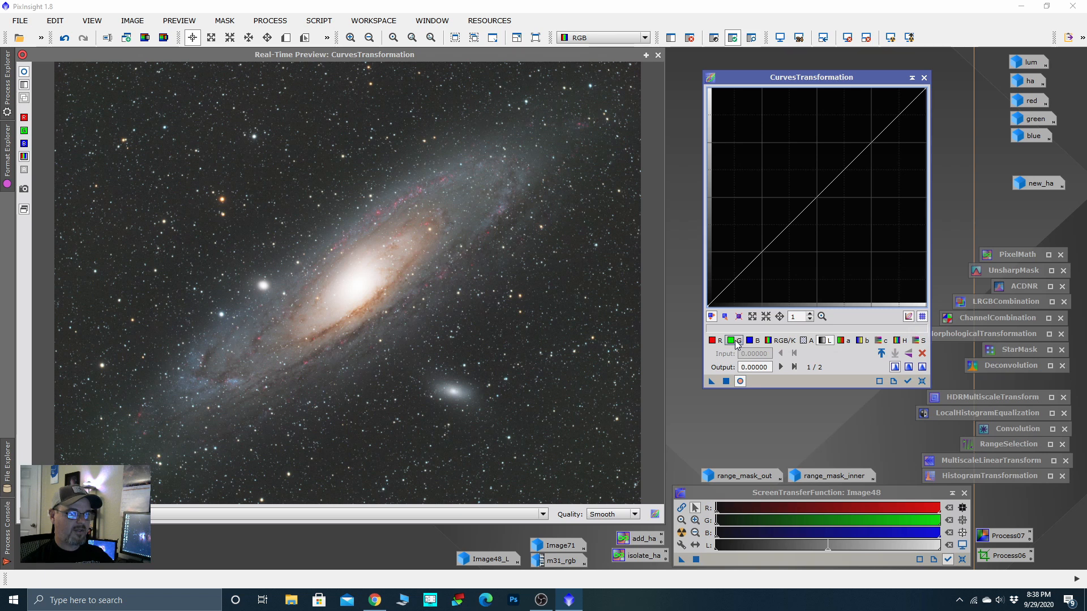
# Step: Lower the green curve to about 0.64 at input 0.66, apply it to the masked outer disk and reset the curves
pyautogui.click(736, 345)
pyautogui.click(850, 165)
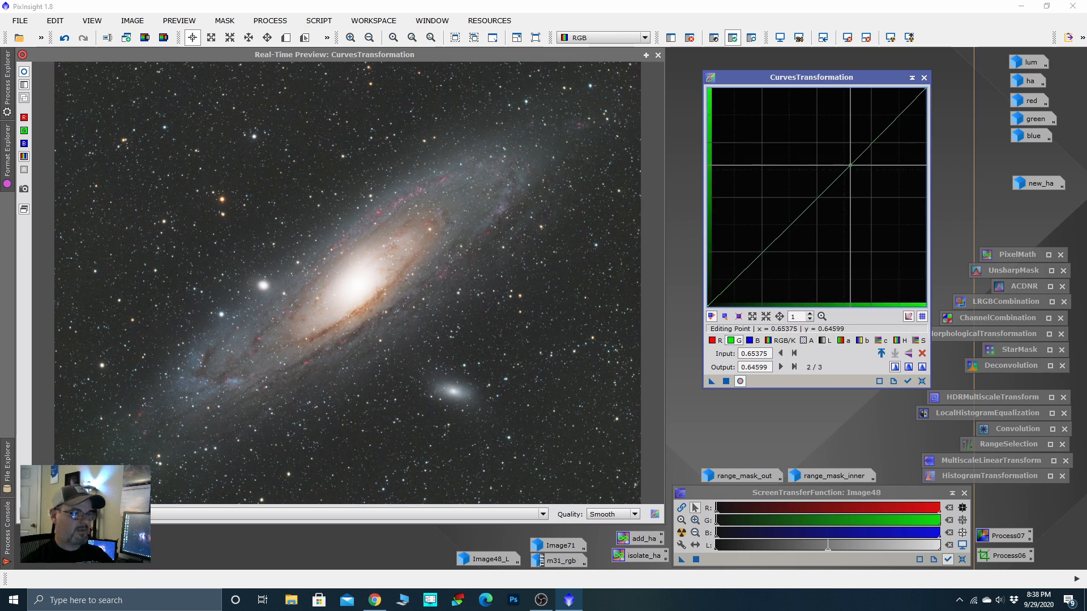
pyautogui.moveTo(850, 165); pyautogui.dragTo(851, 166)
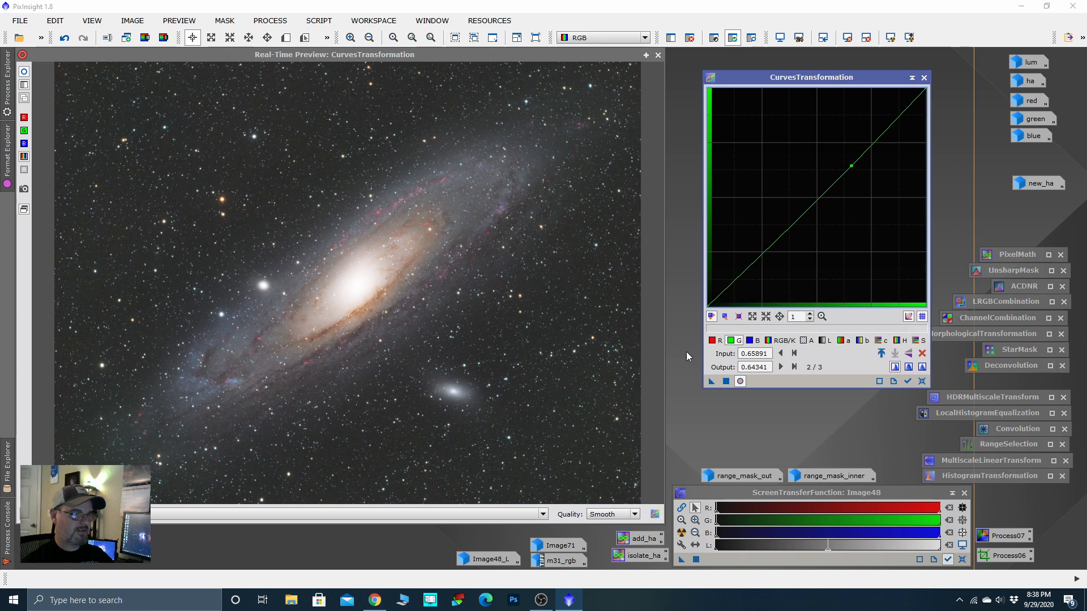
pyautogui.click(726, 382)
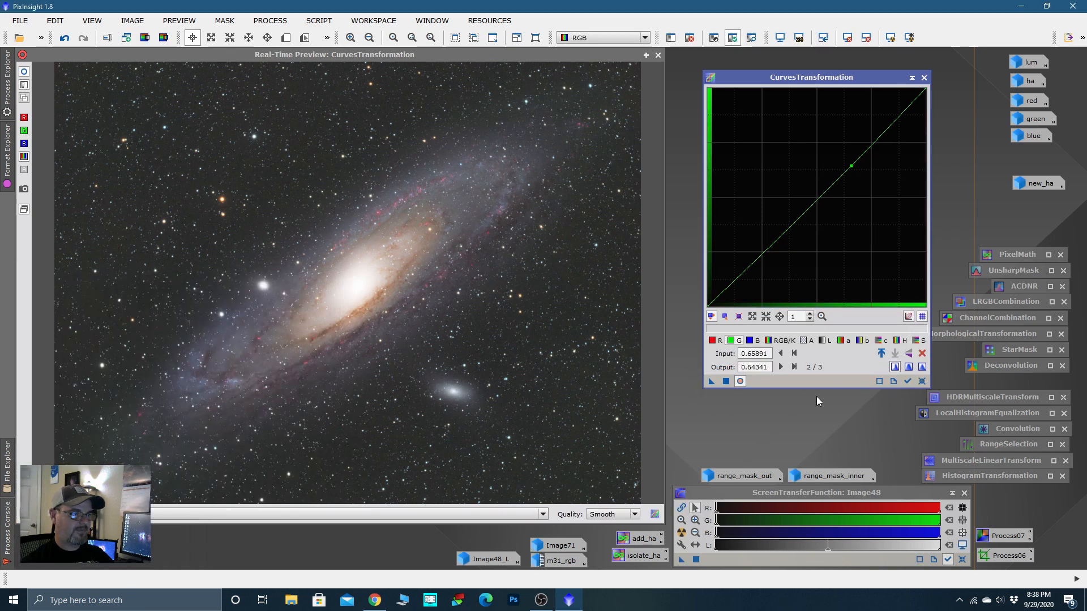
pyautogui.click(922, 382)
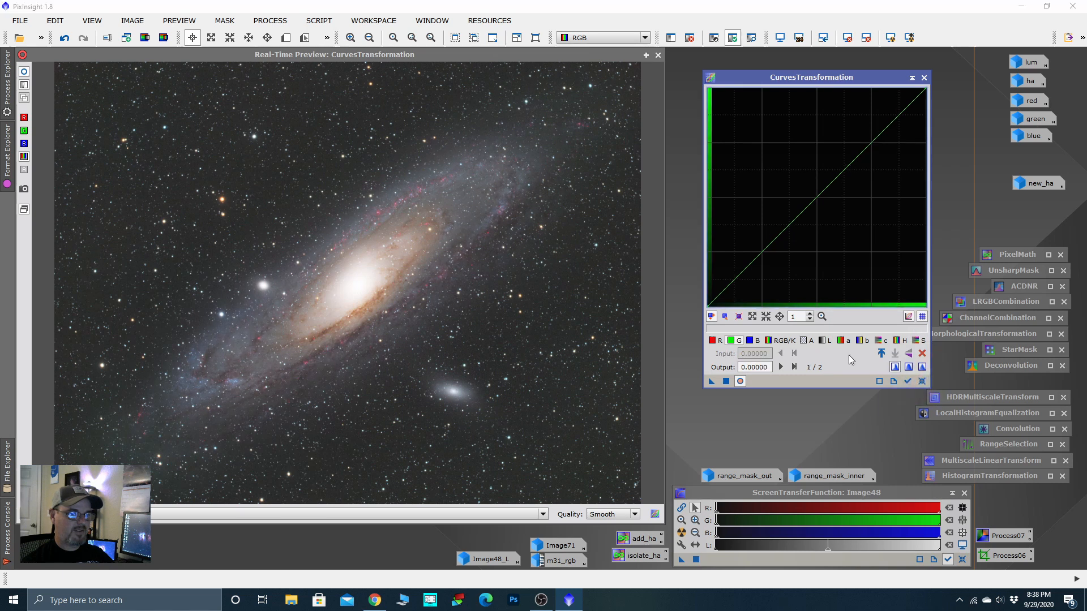
# Step: Raise the lightness curve to about 0.68 at input 0.63, apply it to Image48 and reset the curves
pyautogui.click(823, 340)
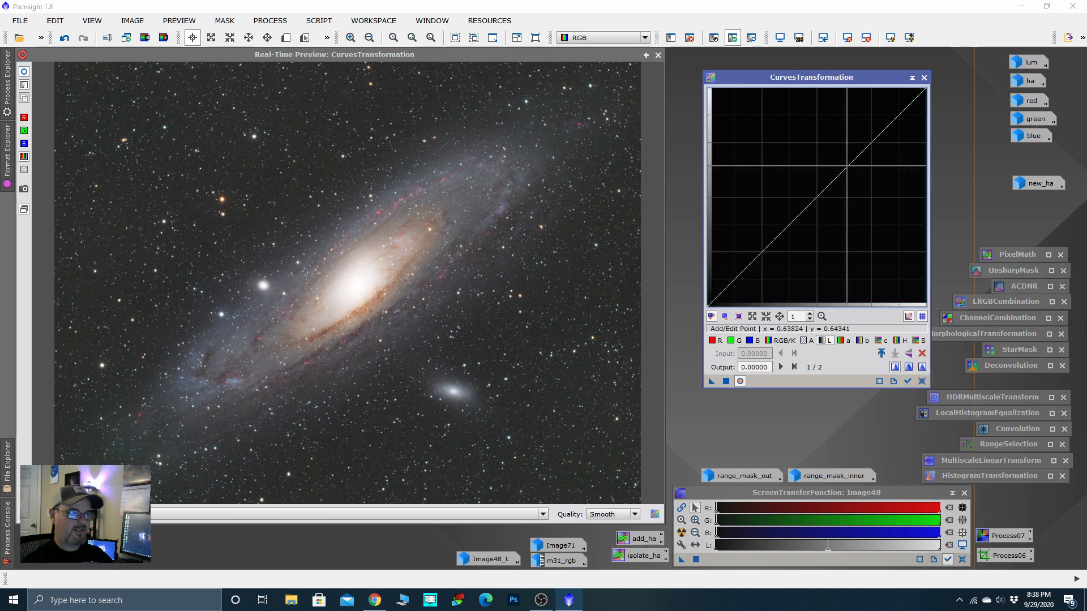
pyautogui.moveTo(848, 165); pyautogui.dragTo(845, 157)
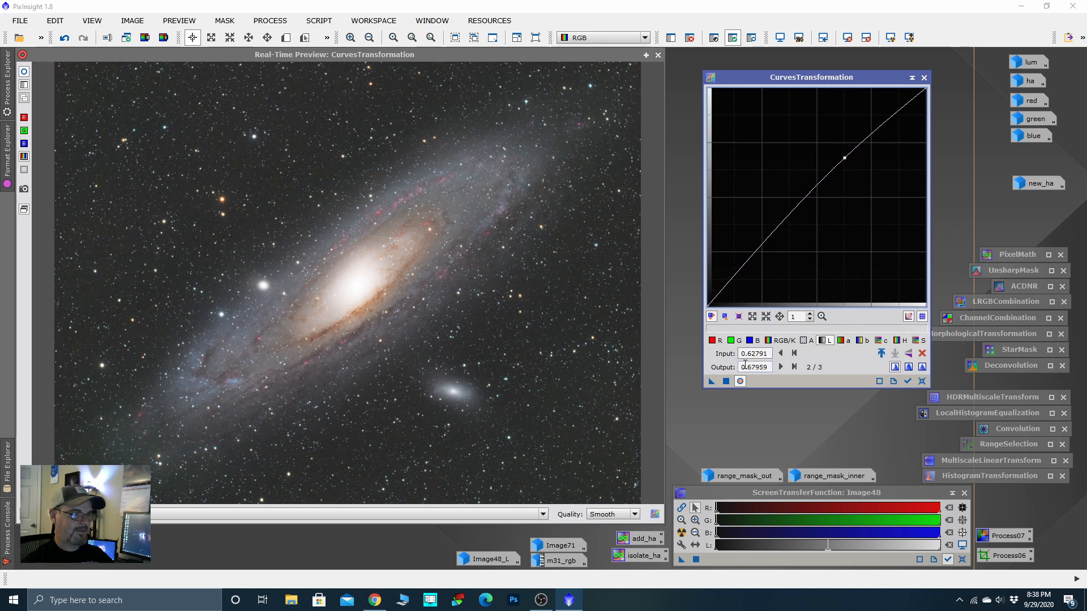
pyautogui.click(726, 381)
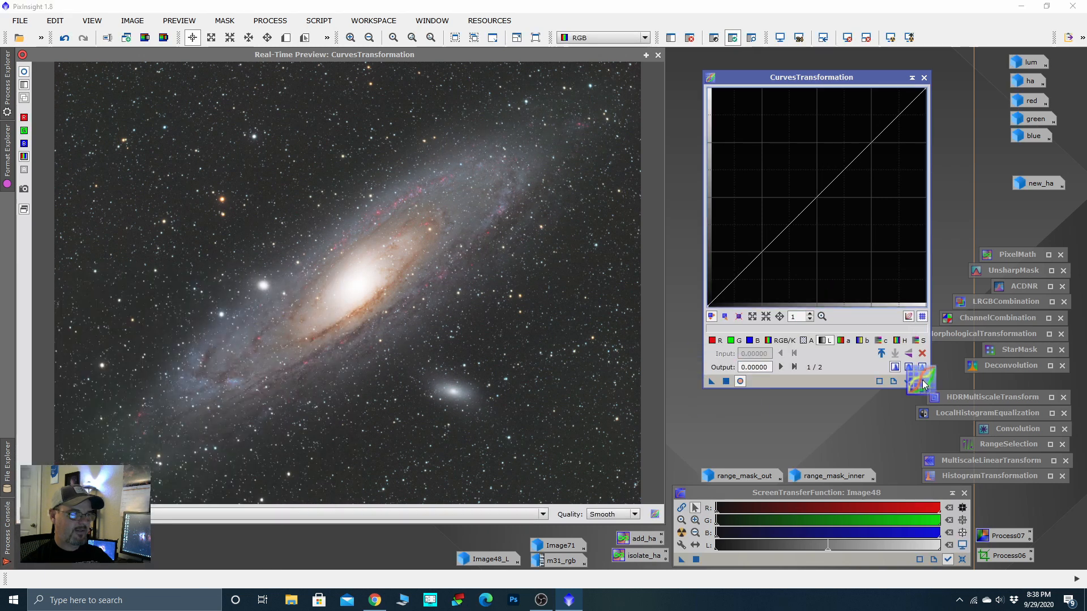
# Step: Raise the saturation curve to about 0.68 at input 0.66 on the outer disk, apply it, reset the curves and iconize CurvesTransformation
pyautogui.click(916, 340)
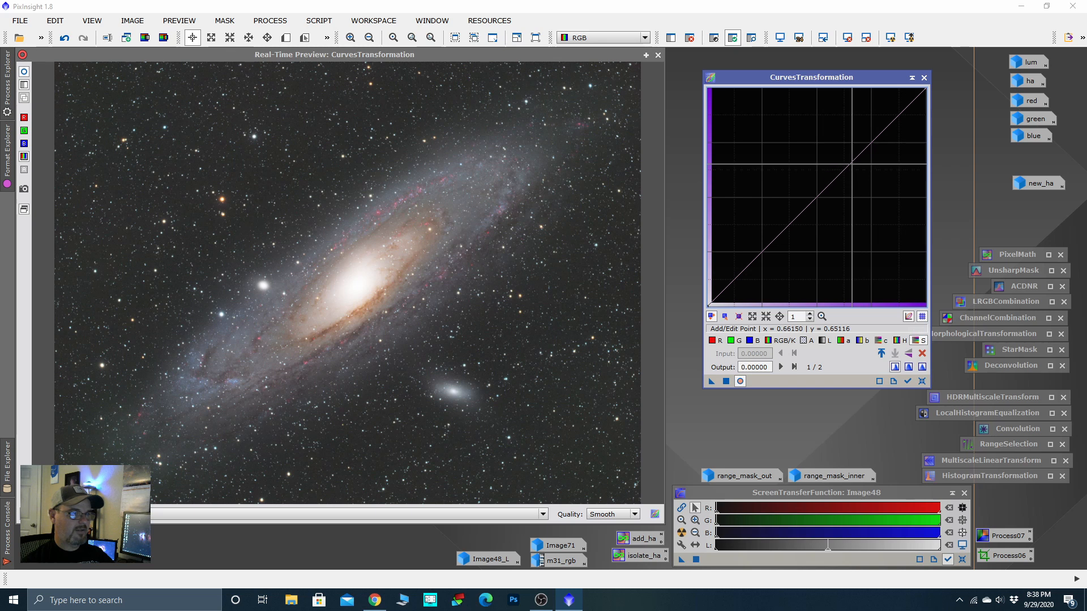
pyautogui.click(851, 158)
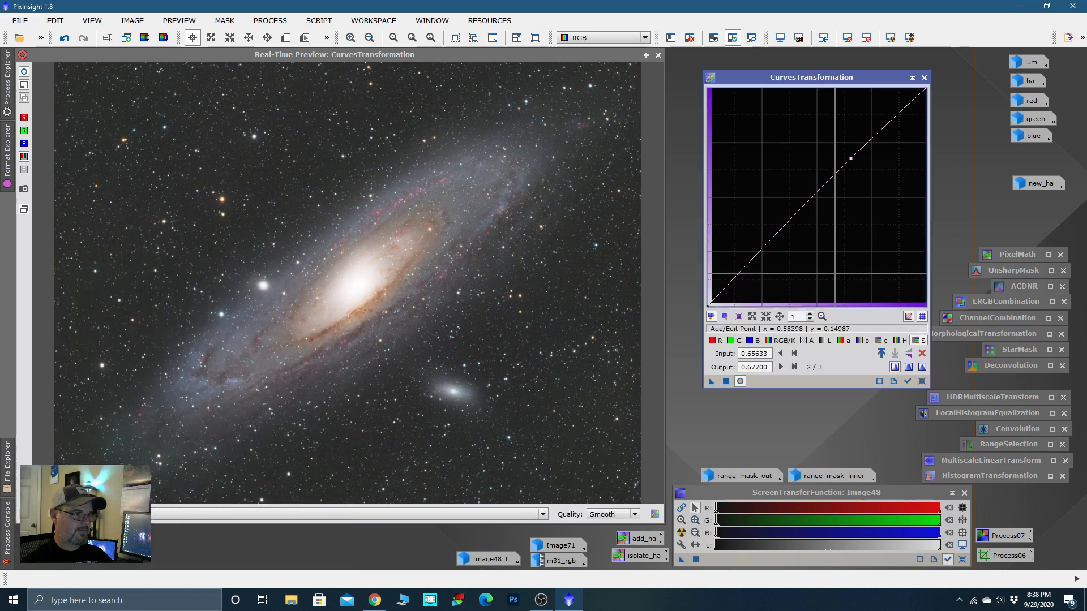
pyautogui.click(923, 381)
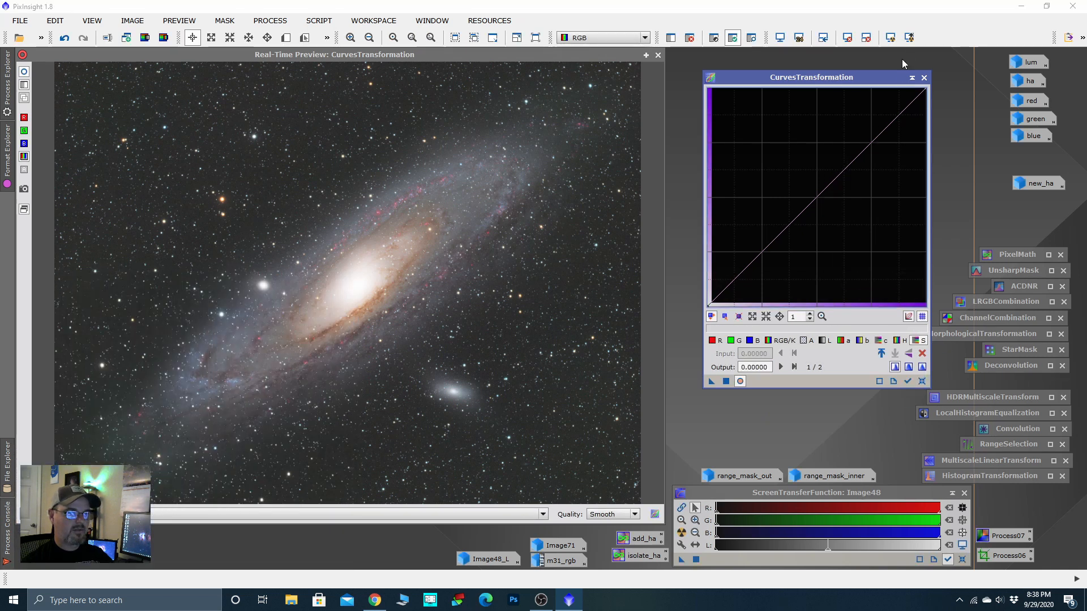
pyautogui.click(911, 78)
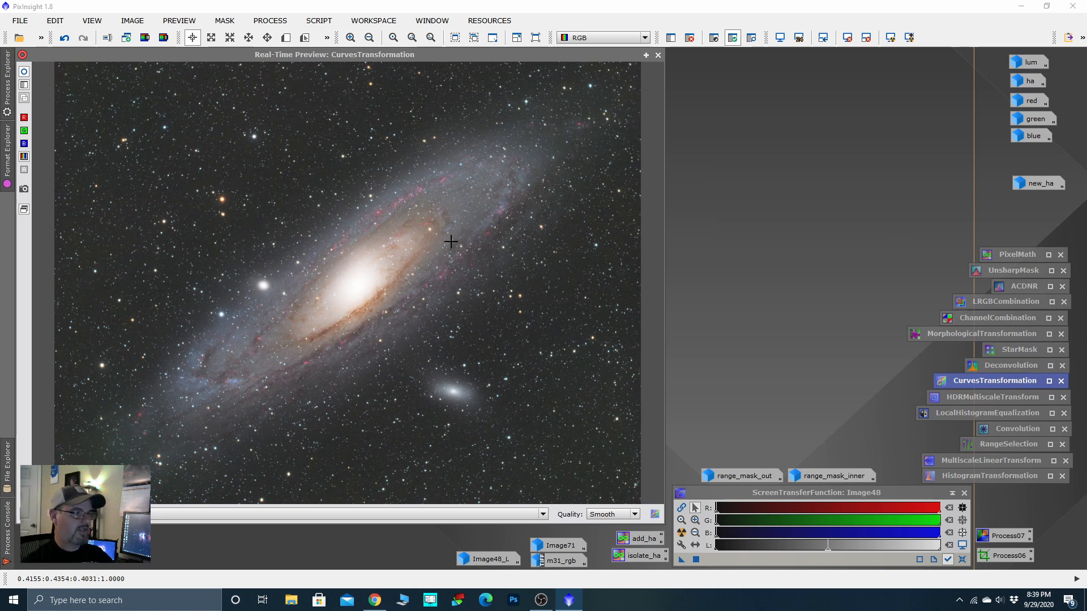
# Step: Close the real-time preview and remove the mask from Image48
pyautogui.click(658, 55)
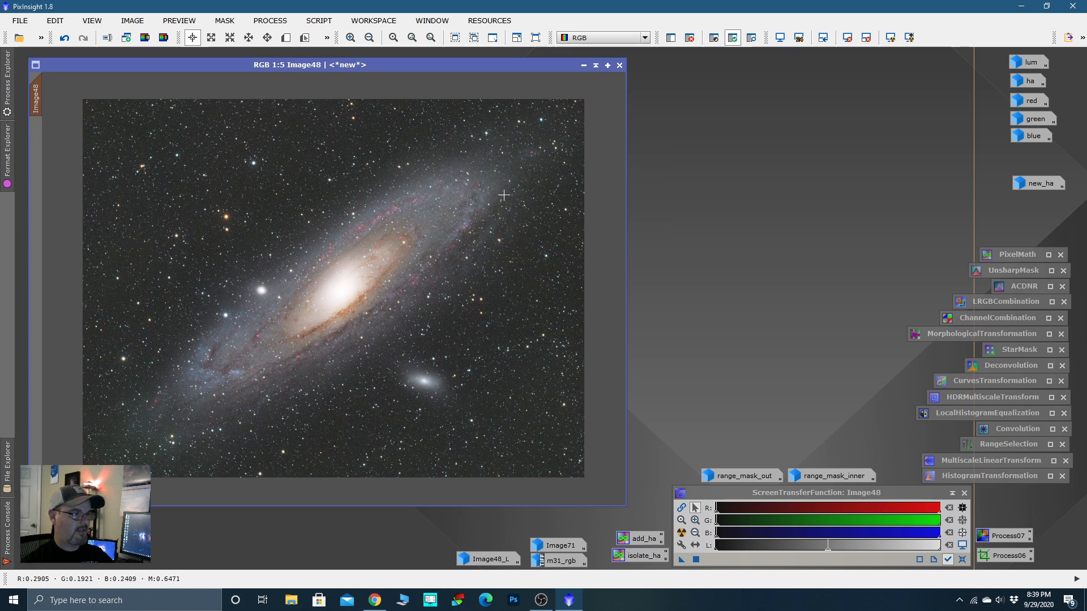
pyautogui.rightClick(369, 183)
pyautogui.moveTo(495, 301)
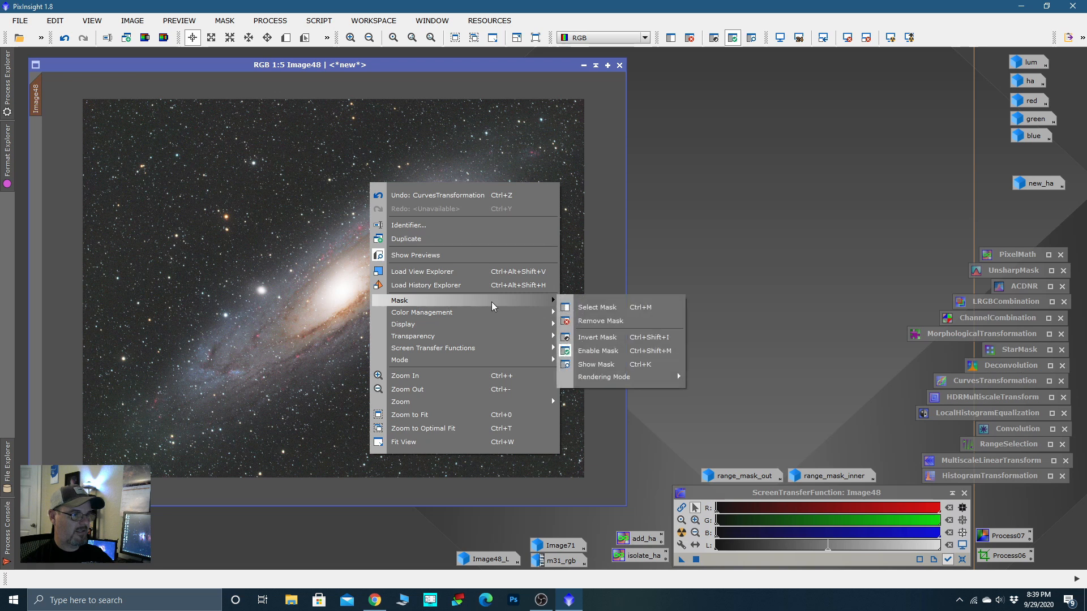
pyautogui.click(592, 322)
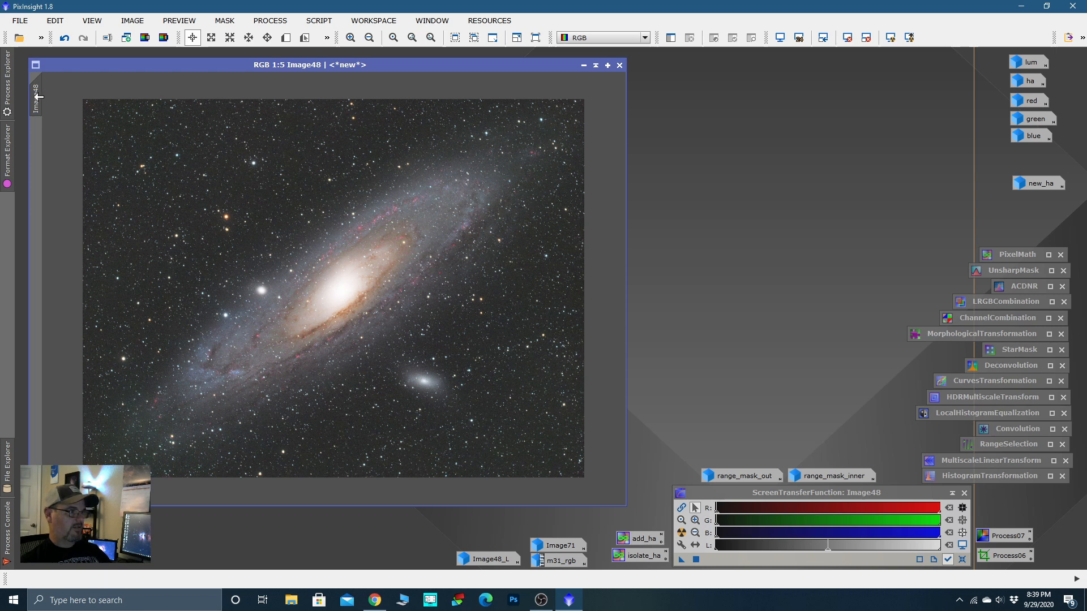
# Step: Rename the Image48 view as rgb
pyautogui.doubleClick(36, 96)
pyautogui.write('rgb')
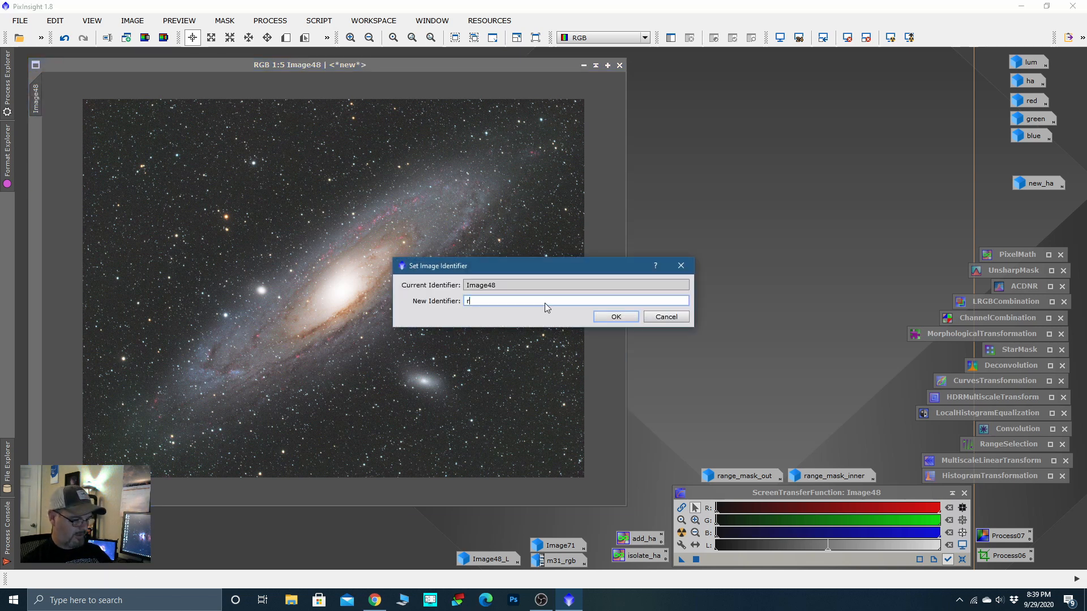
pyautogui.click(603, 316)
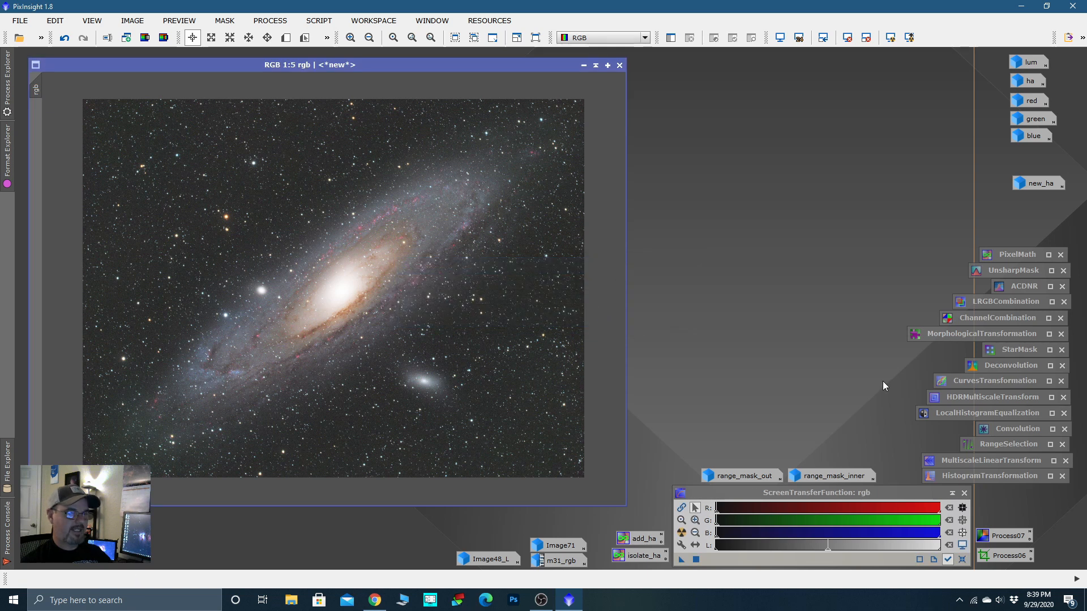
# Step: Open the Convolution process and place its window beside the rgb image
pyautogui.doubleClick(1010, 433)
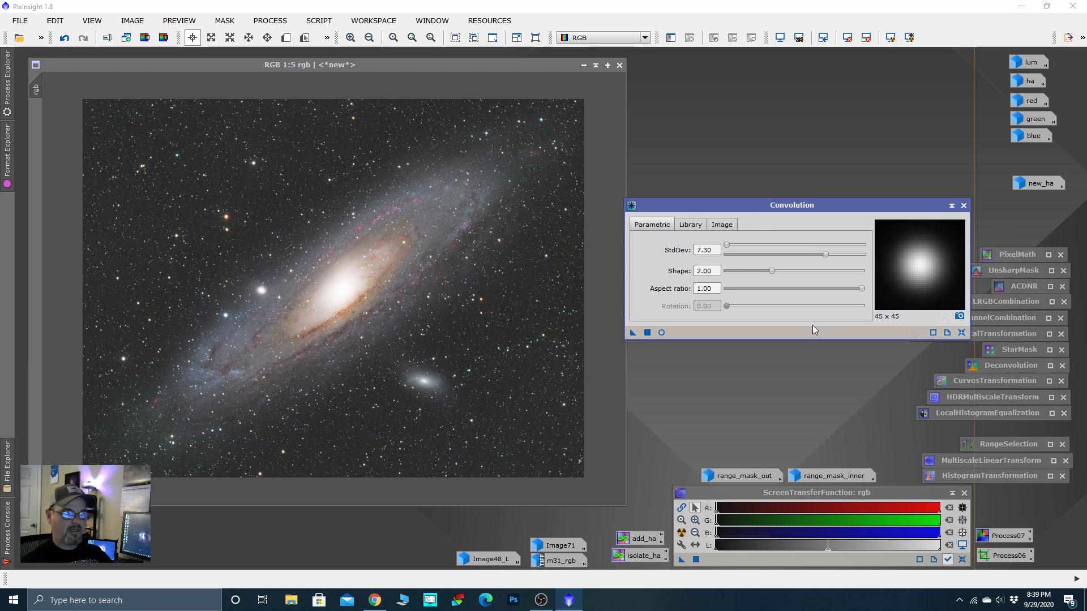
pyautogui.moveTo(780, 205); pyautogui.dragTo(810, 189)
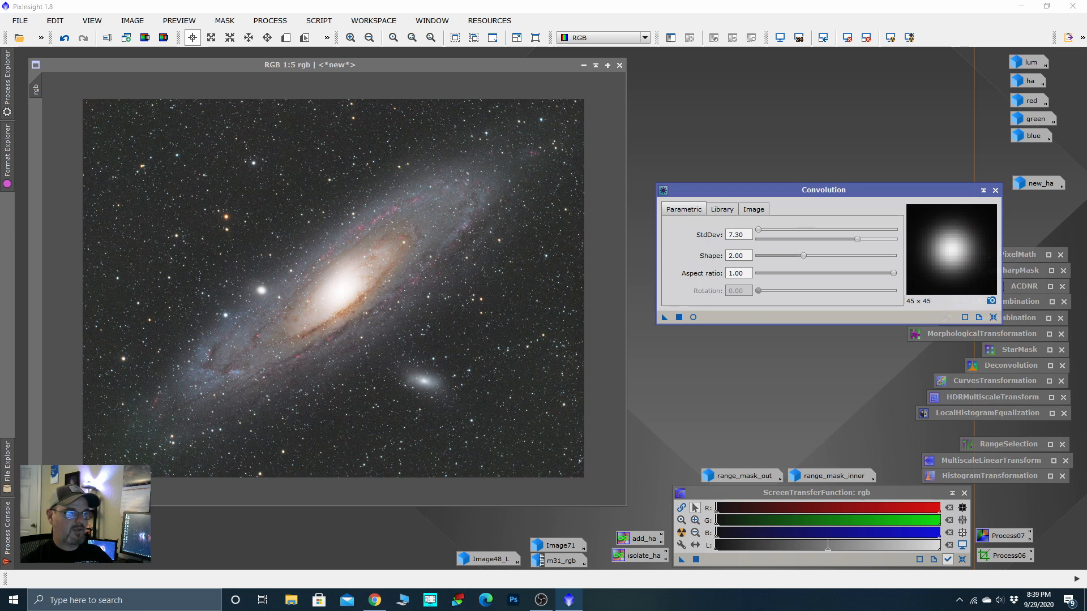
pyautogui.click(271, 23)
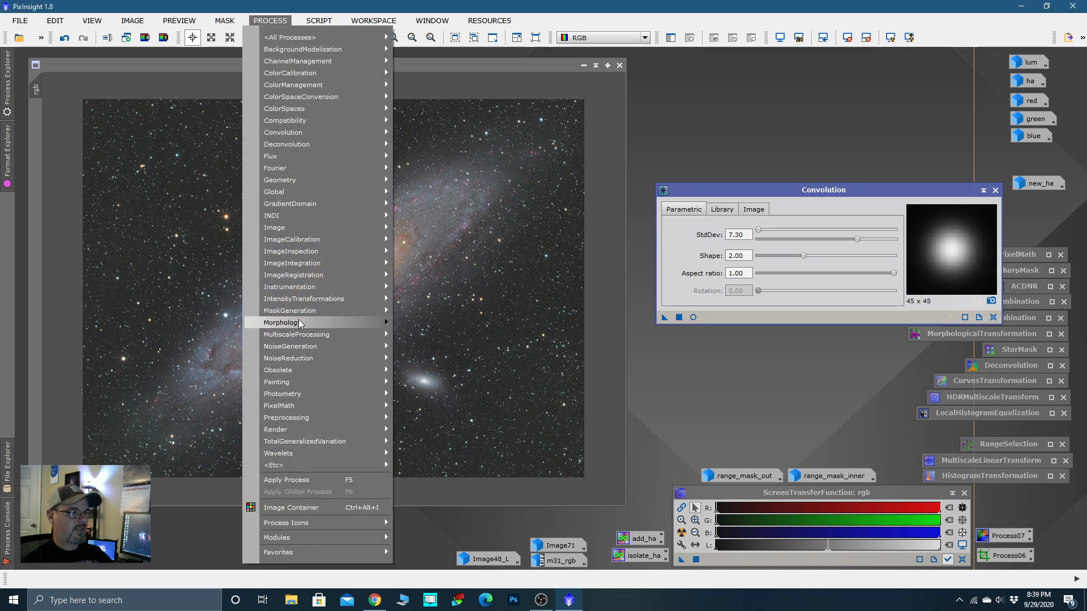
pyautogui.moveTo(286, 133)
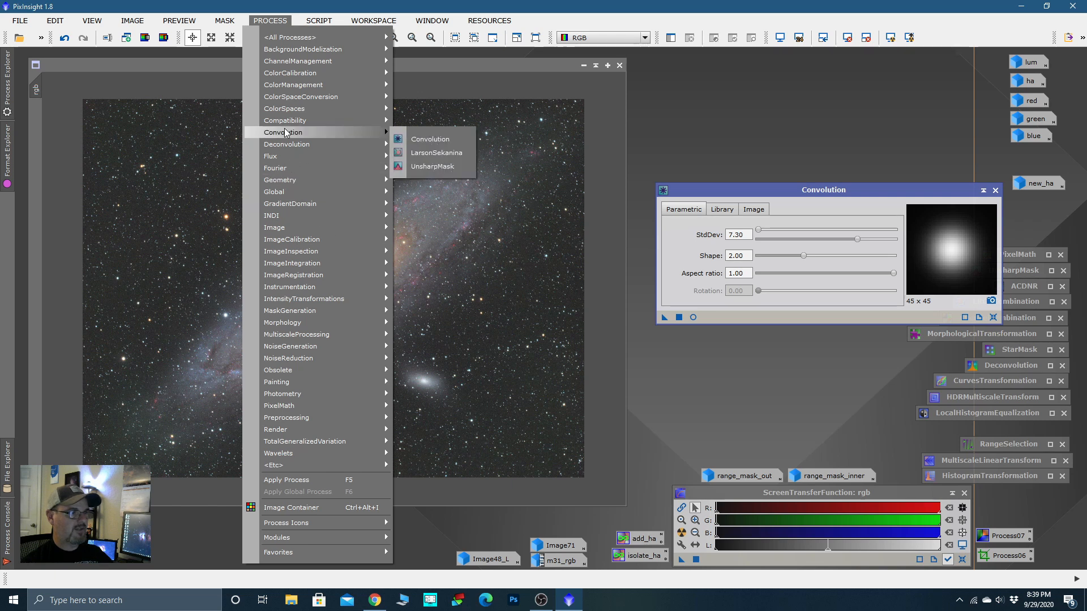
pyautogui.moveTo(275, 39)
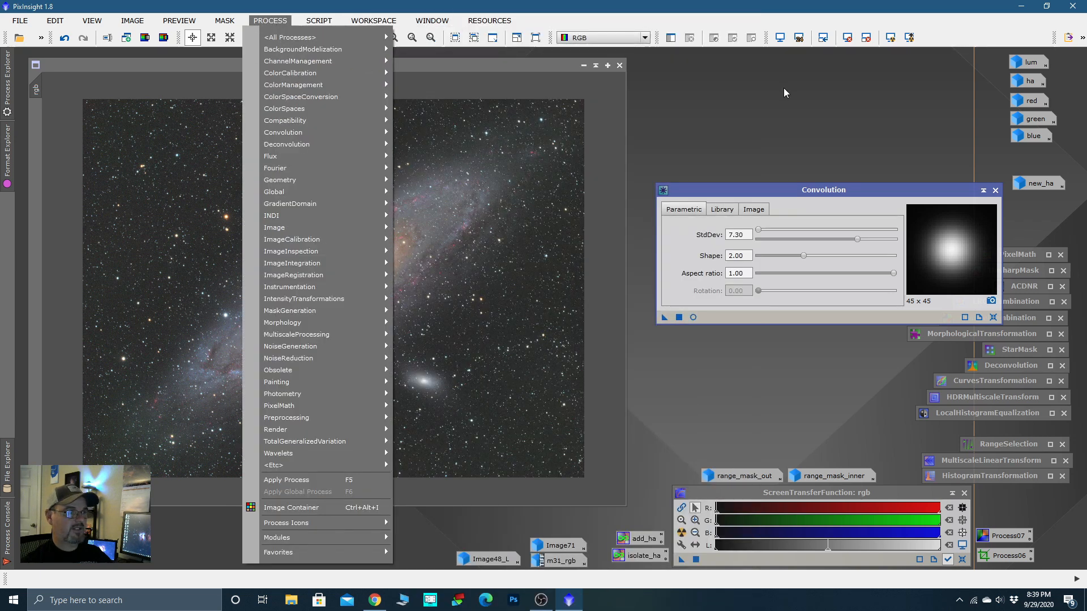
pyautogui.click(786, 115)
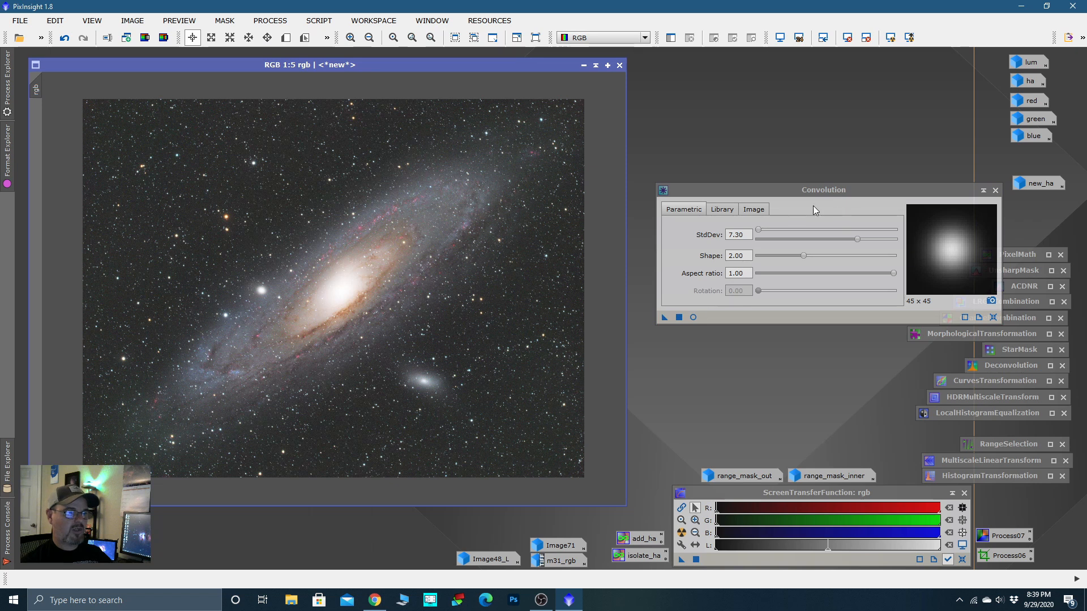
# Step: With the real-time preview on, set the Convolution StdDev to 6.20, apply it to the rgb image and put Convolution and the preview away
pyautogui.moveTo(822, 190); pyautogui.dragTo(839, 206)
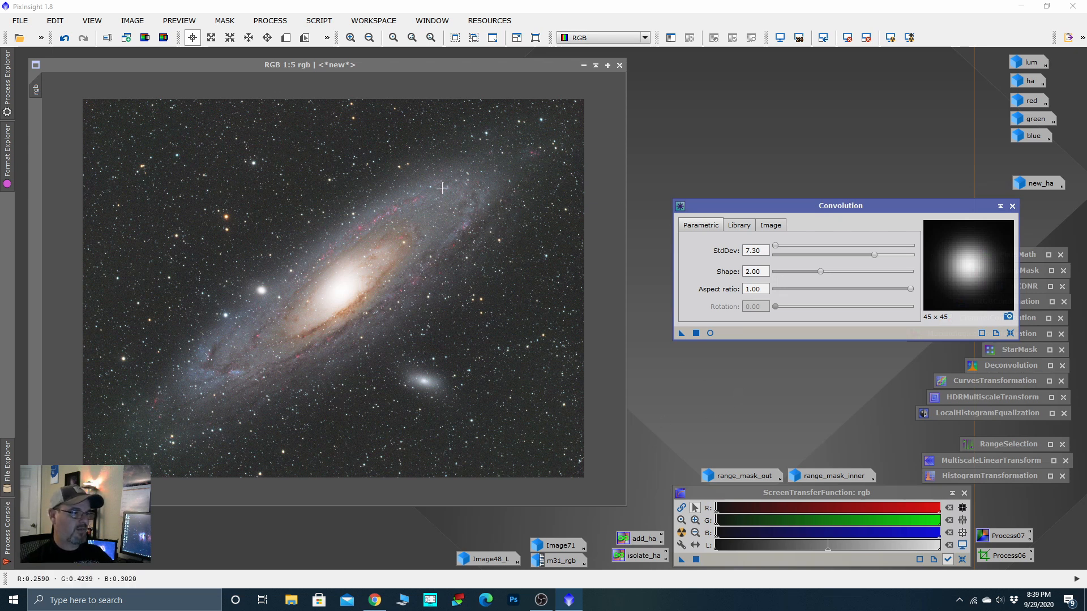
pyautogui.click(710, 334)
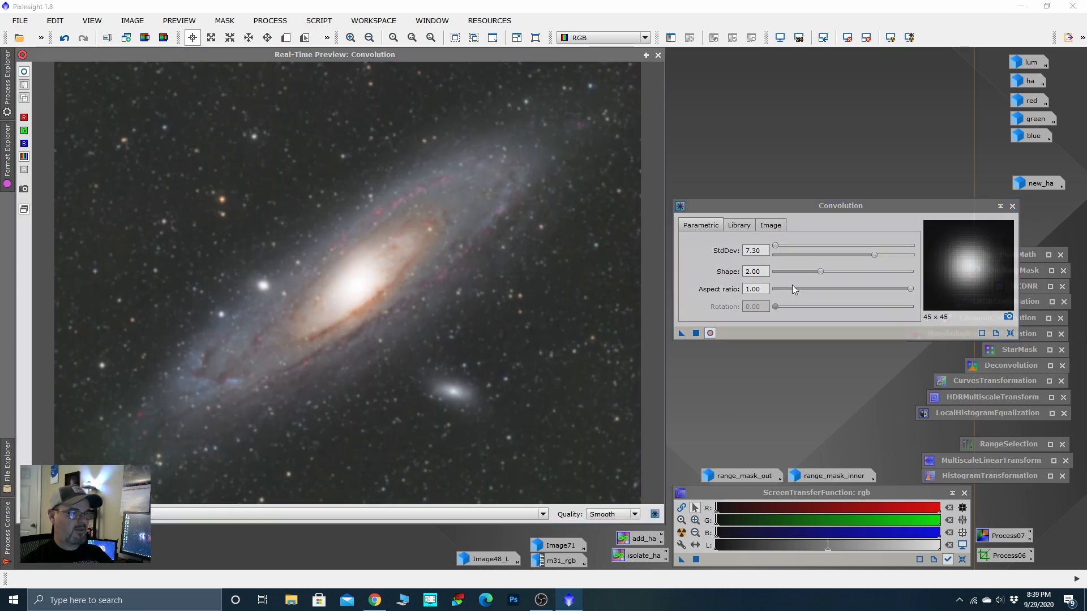
pyautogui.moveTo(821, 256); pyautogui.dragTo(860, 263)
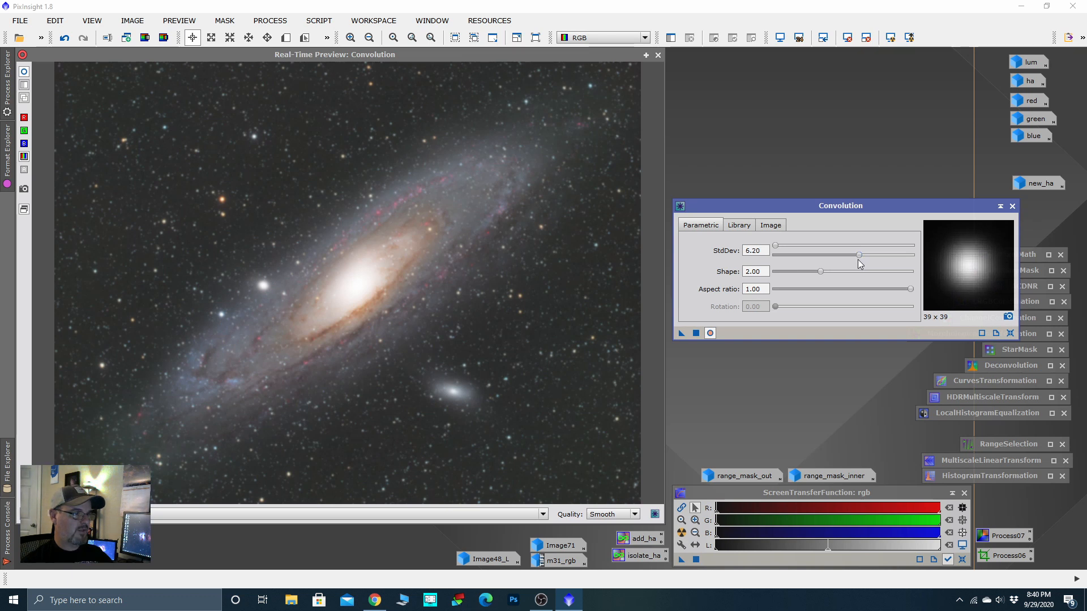
pyautogui.click(696, 333)
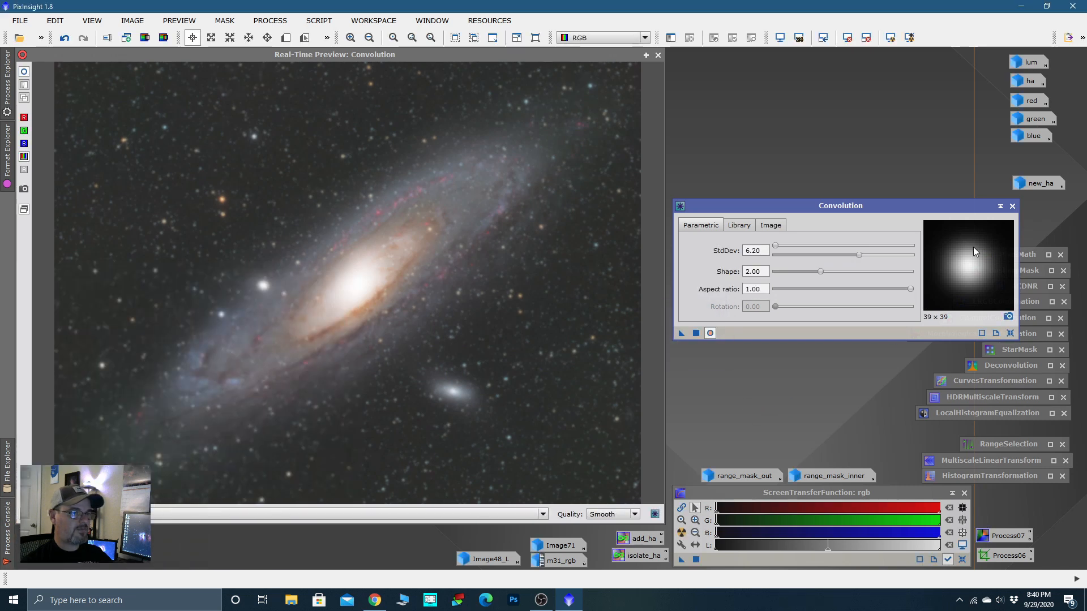
pyautogui.click(999, 206)
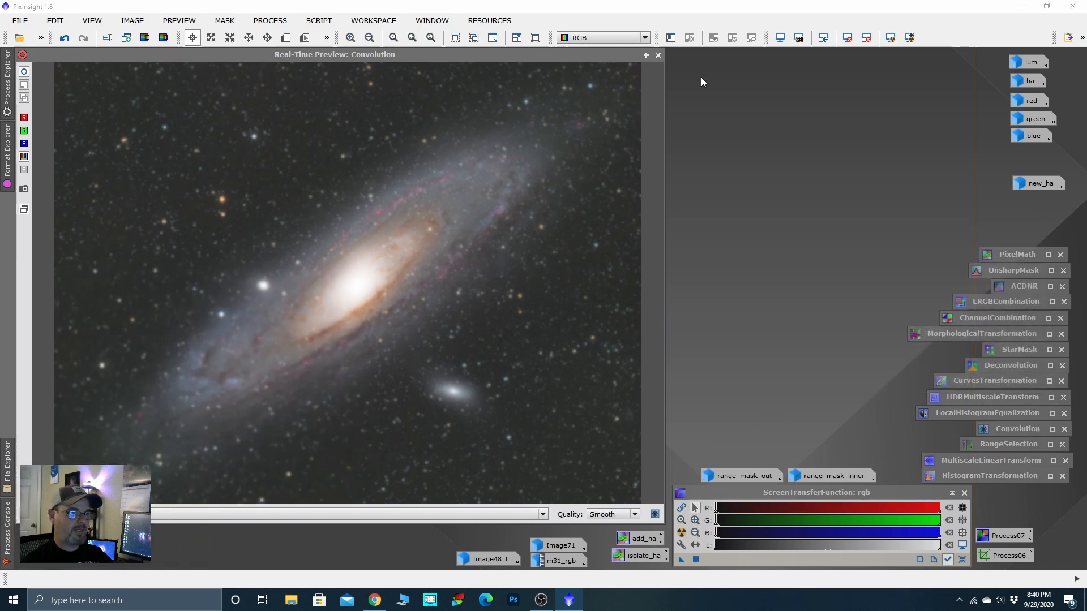
pyautogui.click(658, 55)
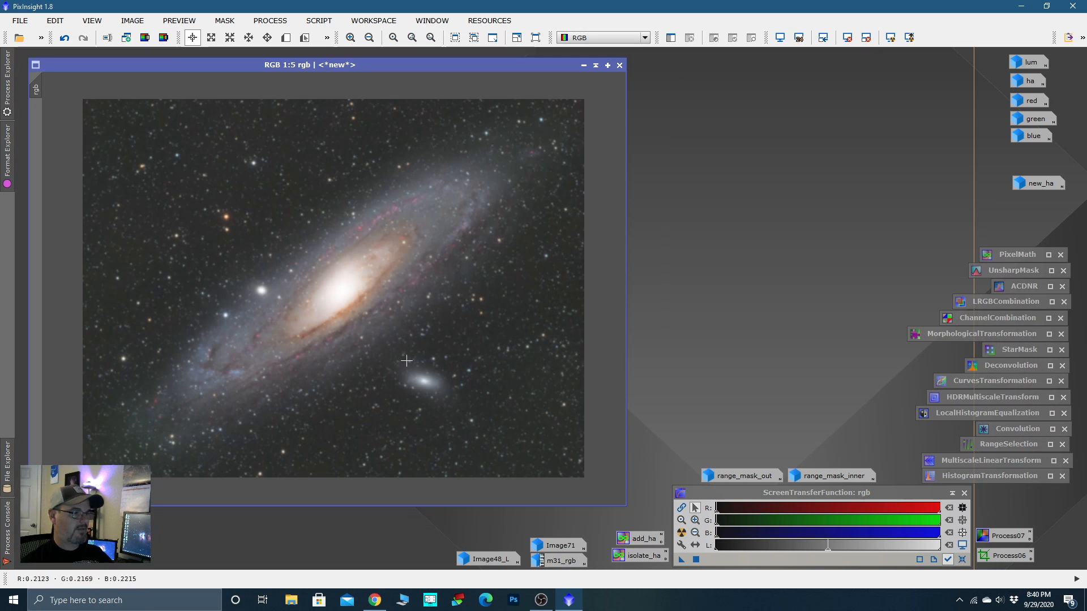
# Step: Iconize the rgb image, park its icon just above add_ha, and open the lum image in the freed workspace area
pyautogui.click(584, 65)
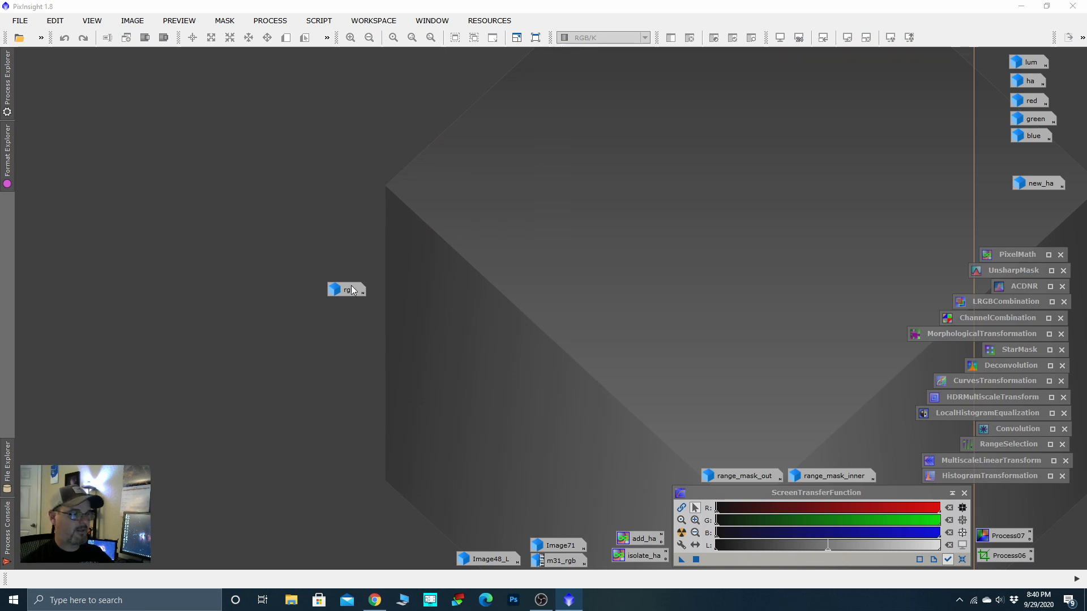
pyautogui.moveTo(351, 290); pyautogui.dragTo(650, 518)
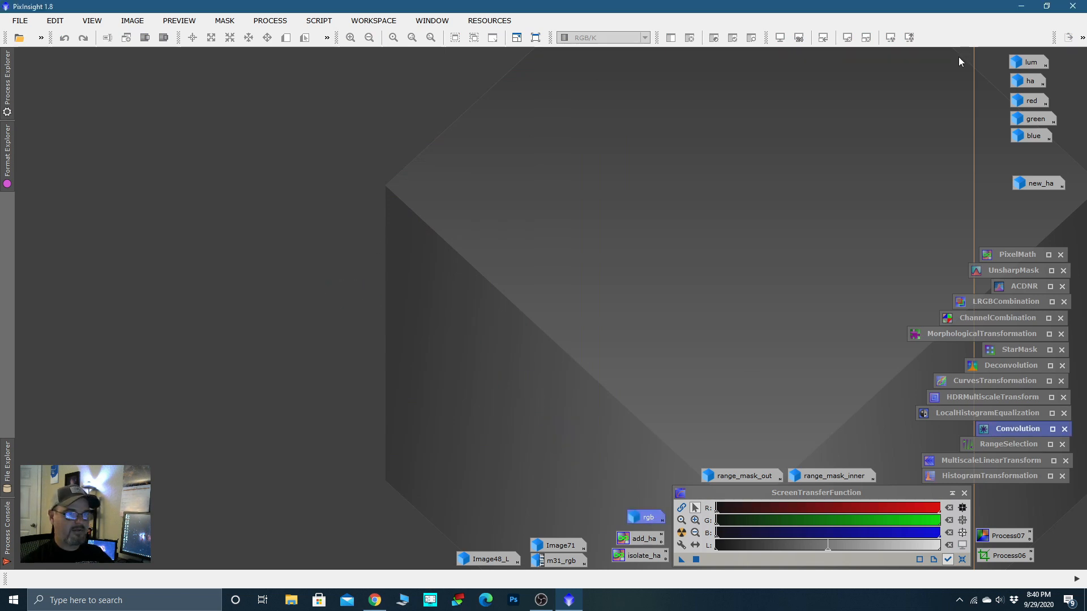
pyautogui.doubleClick(1035, 63)
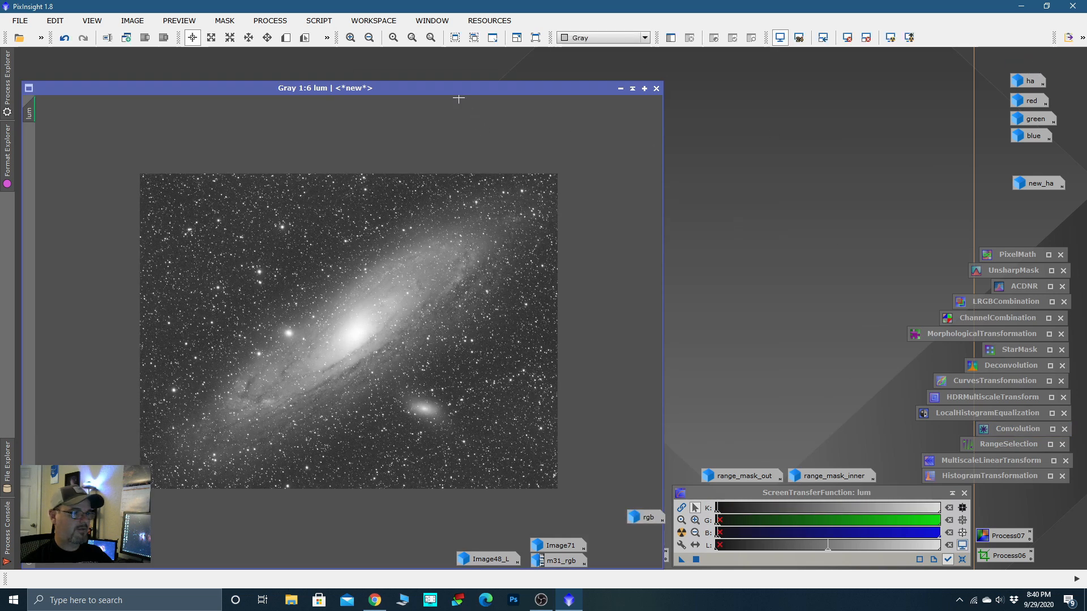
pyautogui.moveTo(452, 86); pyautogui.dragTo(450, 64)
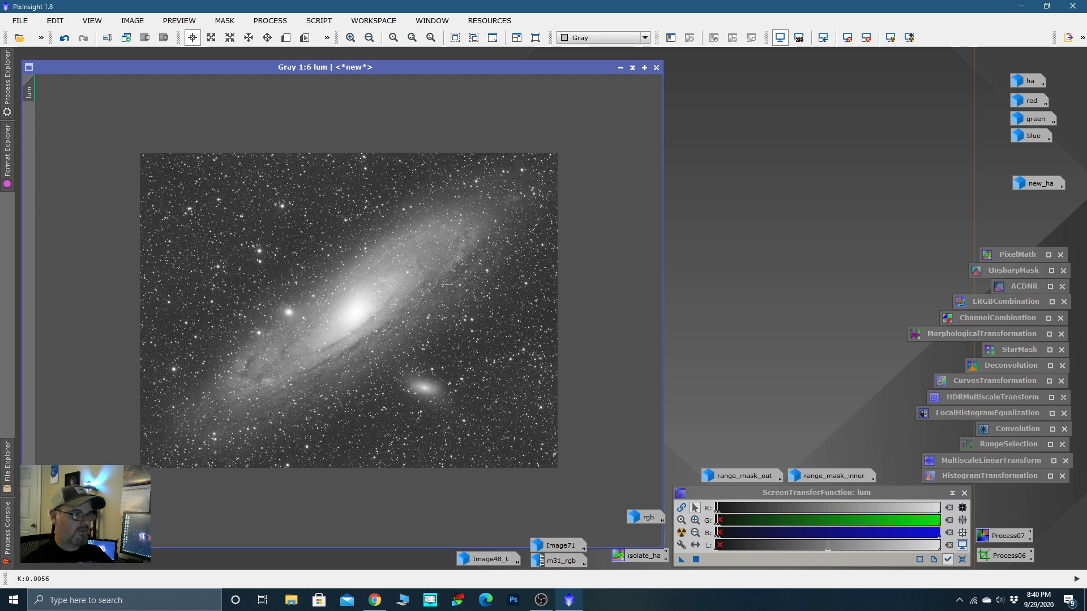
pyautogui.click(7, 84)
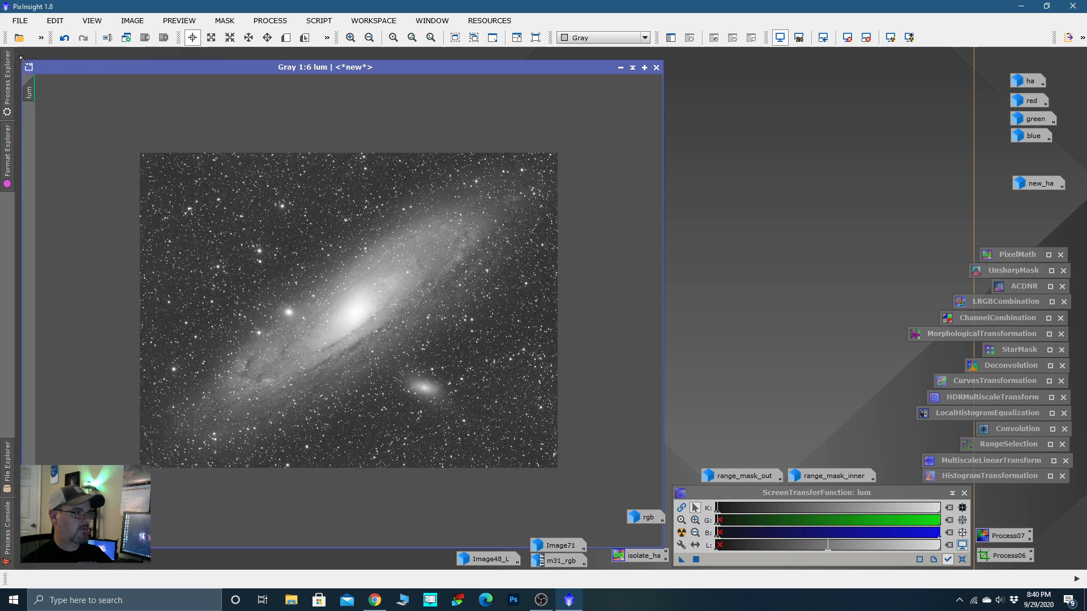
pyautogui.moveTo(23, 61); pyautogui.dragTo(102, 63)
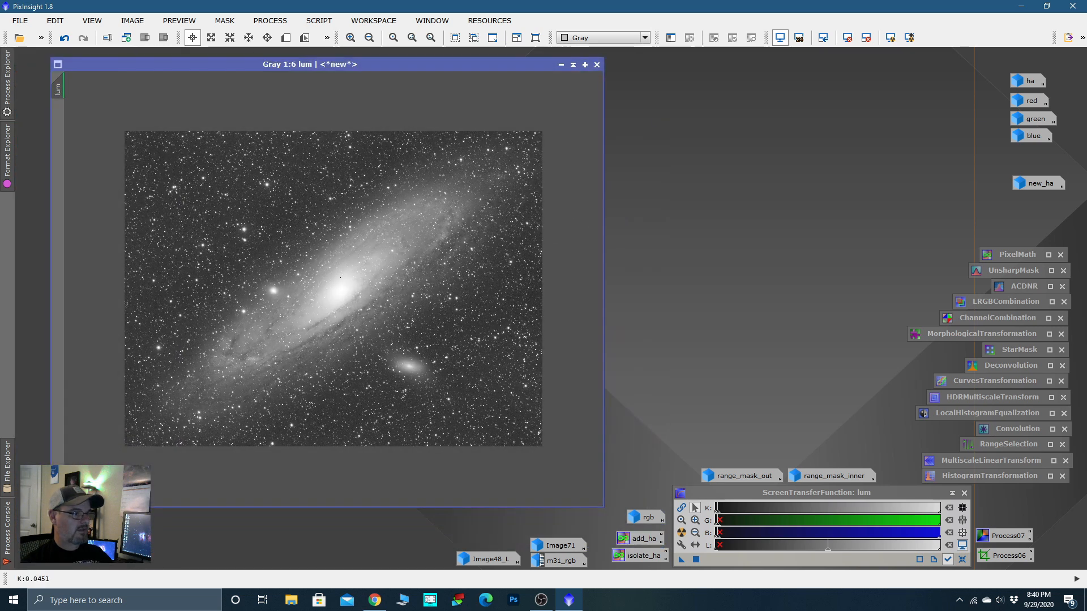
# Step: Duplicate the lum image as a separate clone on the workspace
pyautogui.scroll(4, 241, 209)
pyautogui.press('space')
pyautogui.moveTo(241, 209); pyautogui.dragTo(524, 367)
pyautogui.scroll(1, 347, 204)
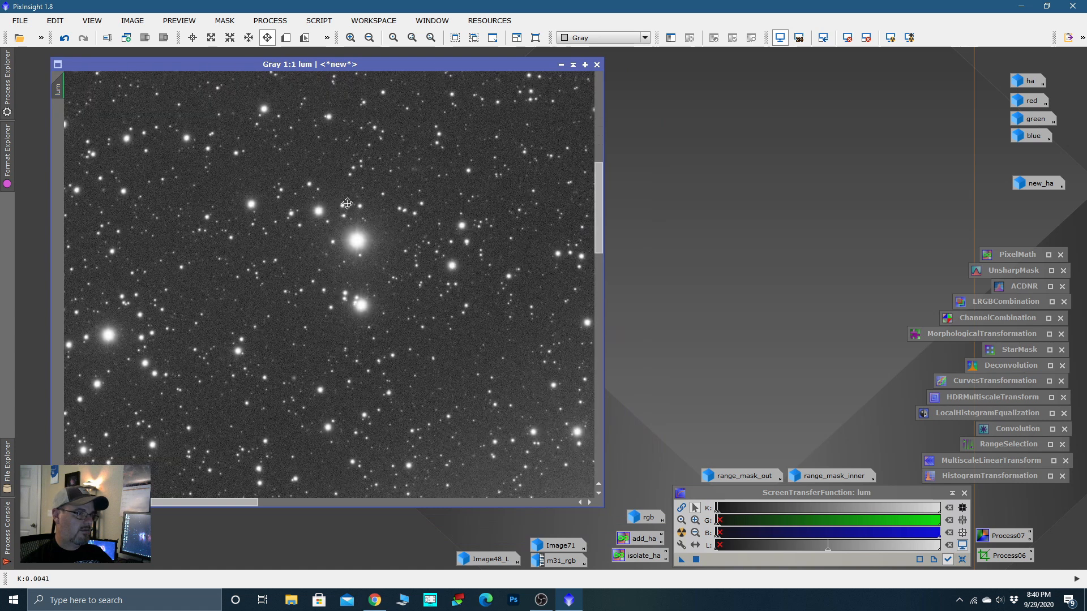
pyautogui.scroll(-5, 357, 249)
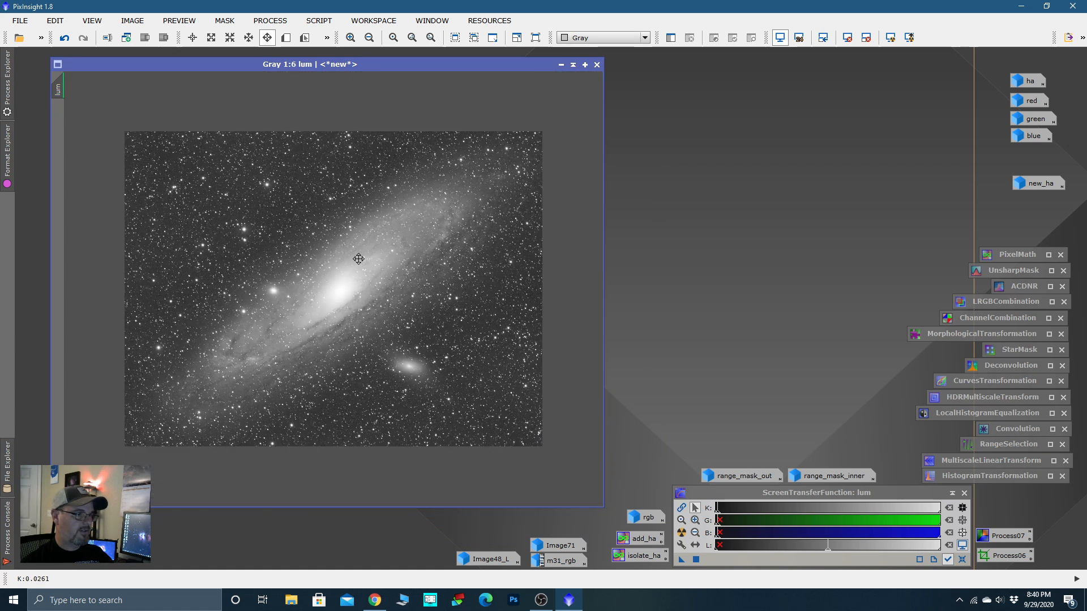
pyautogui.press('space')
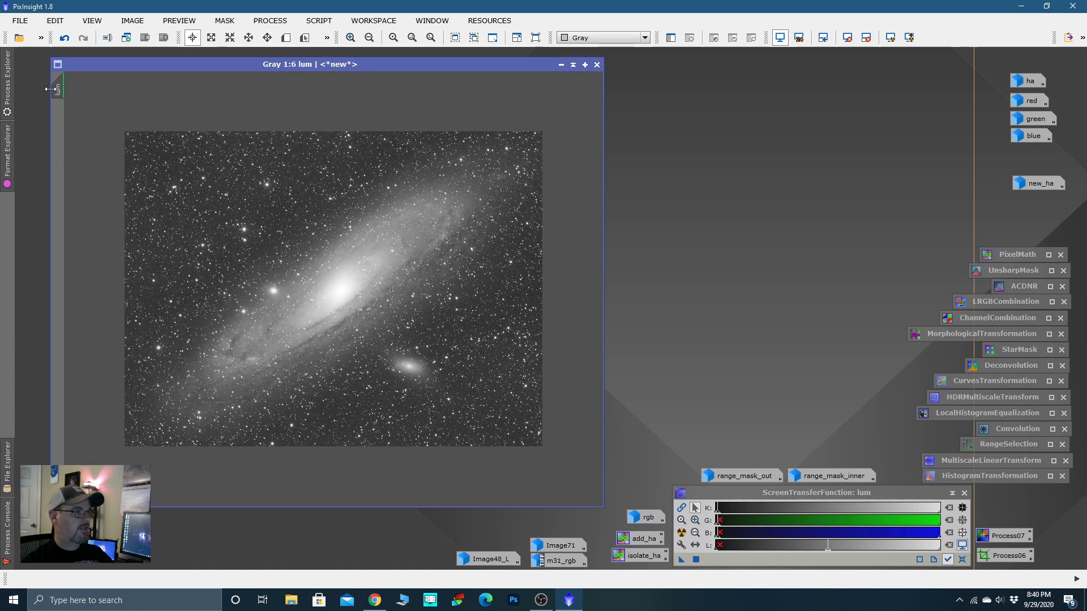
pyautogui.moveTo(68, 90); pyautogui.dragTo(466, 374)
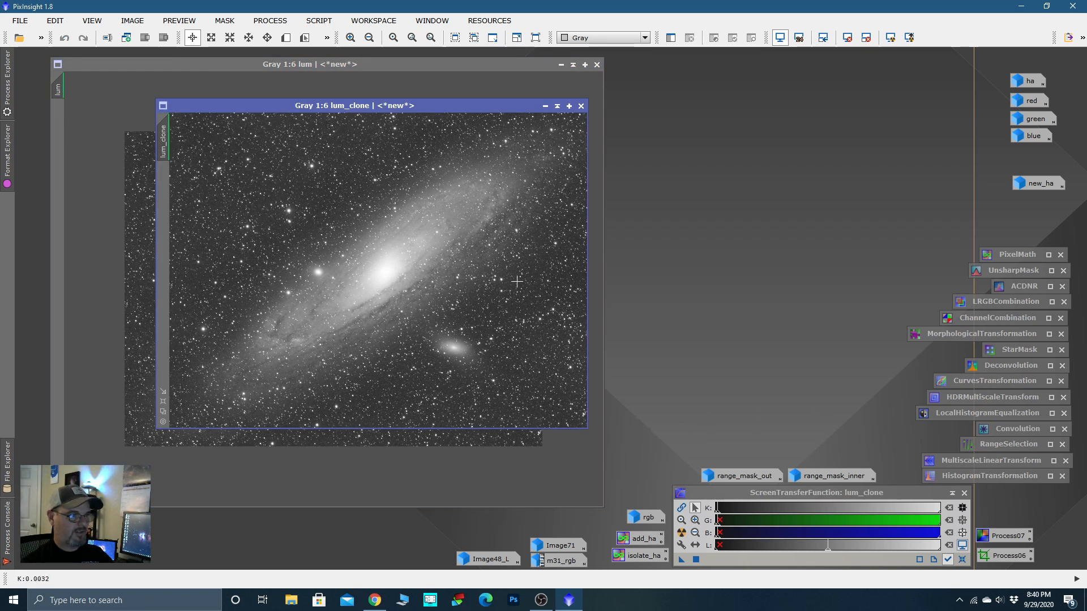
# Step: Transfer lum_clone's screen stretch to HistogramTransformation, remove the screen stretch, apply the transformation permanently to lum_clone and reset it
pyautogui.doubleClick(982, 478)
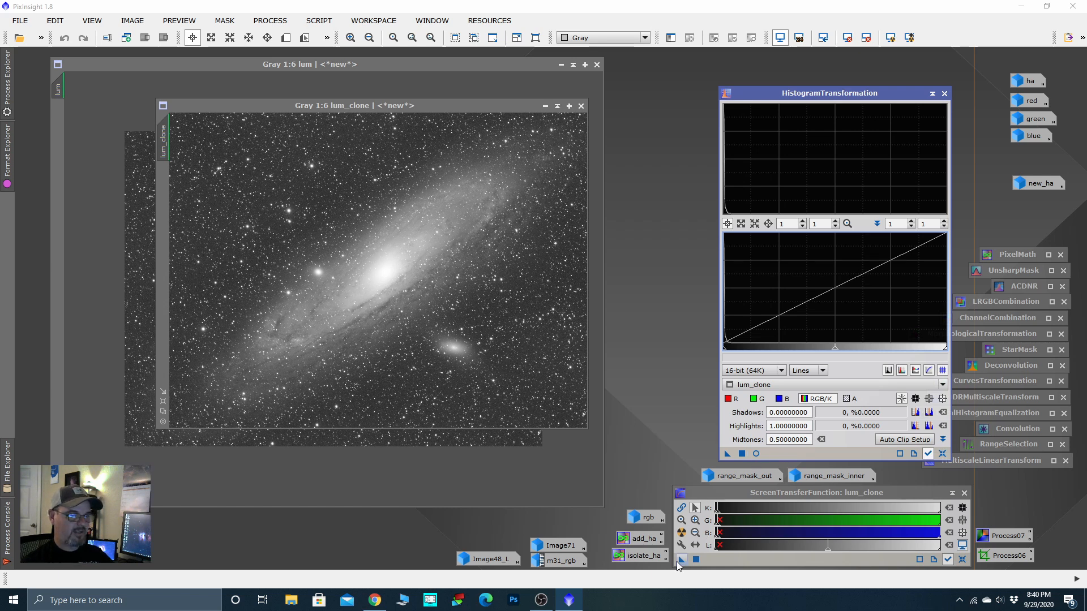
pyautogui.moveTo(682, 561); pyautogui.dragTo(792, 454)
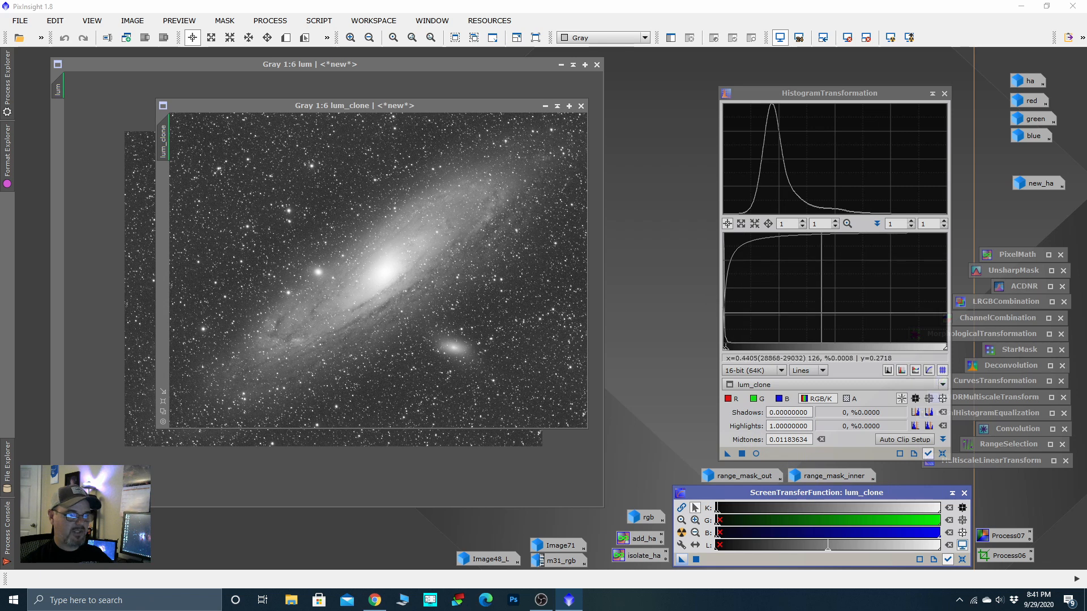
pyautogui.hotkey('ctrl', 'F12')
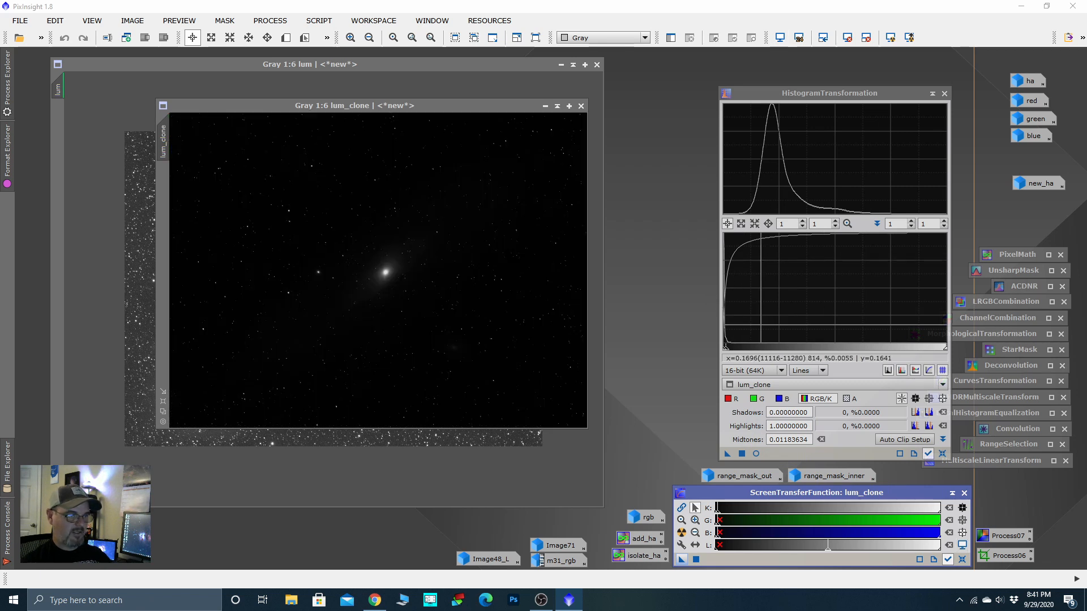
pyautogui.moveTo(741, 453); pyautogui.dragTo(513, 353)
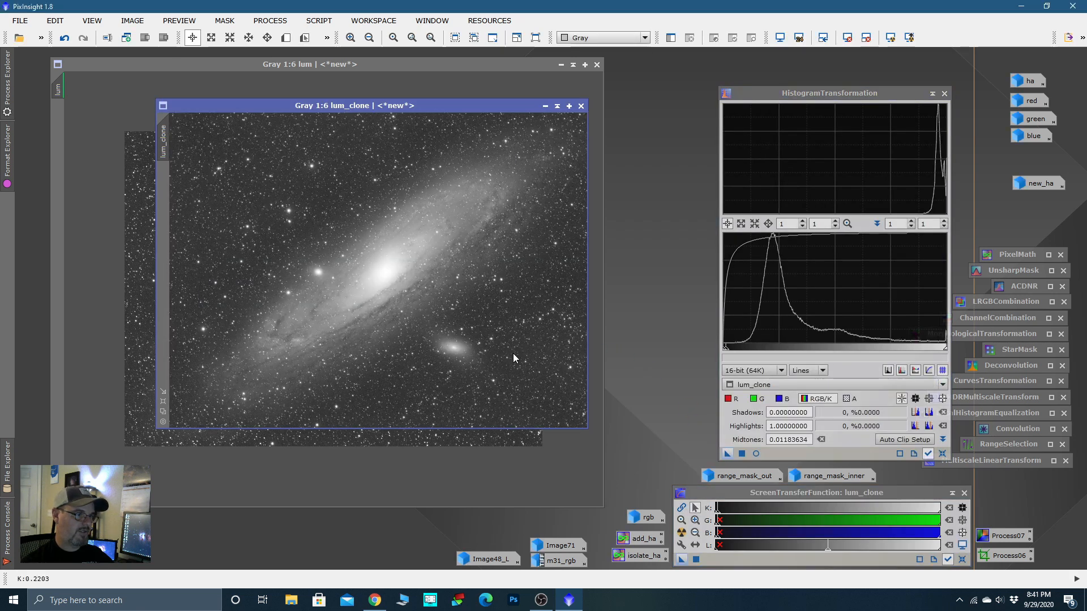
pyautogui.click(943, 453)
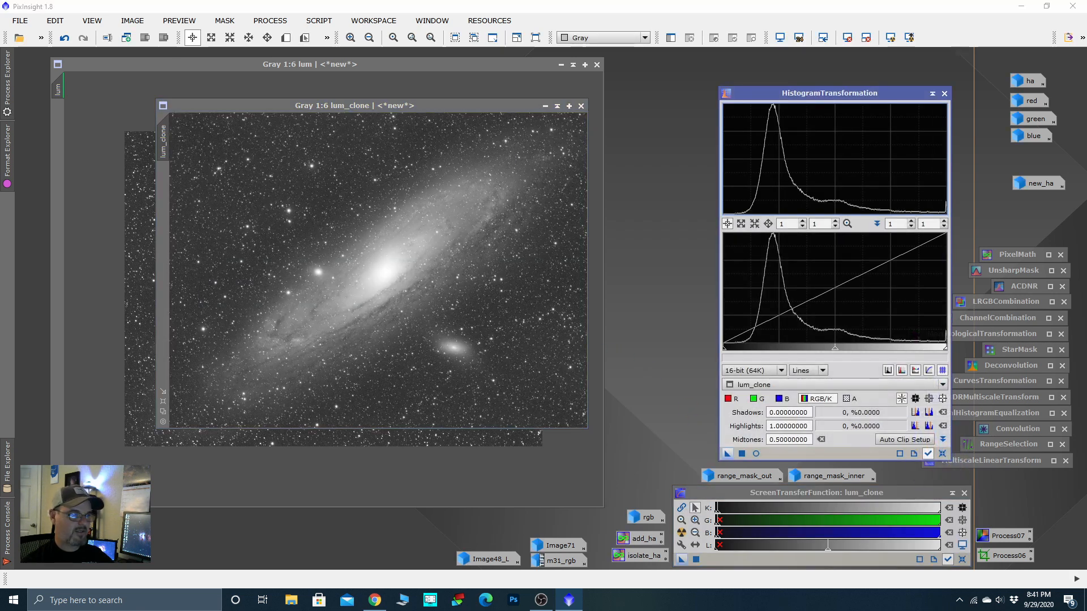
# Step: With the real-time preview on, raise the histogram shadows to about 0.086, apply it to lum_clone and put HistogramTransformation and the preview away
pyautogui.click(756, 453)
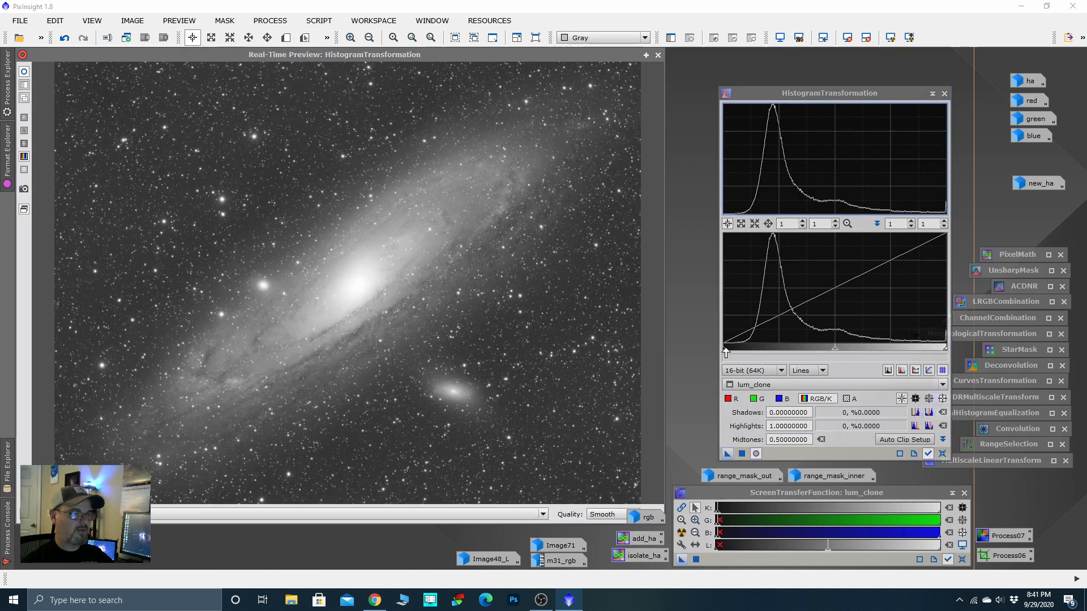
pyautogui.moveTo(725, 349); pyautogui.dragTo(743, 352)
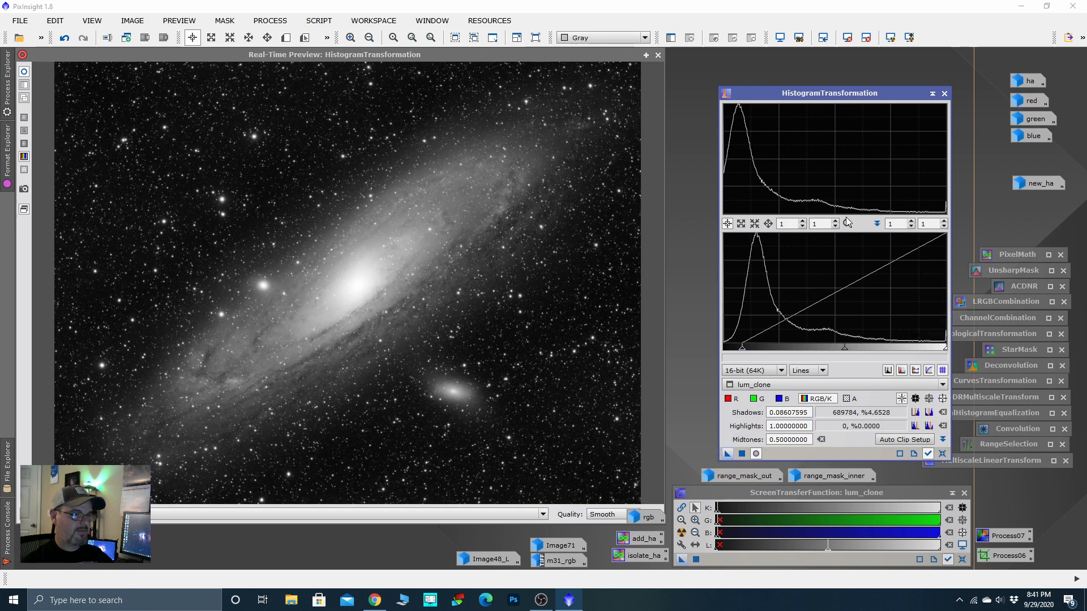
pyautogui.click(933, 94)
pyautogui.click(658, 55)
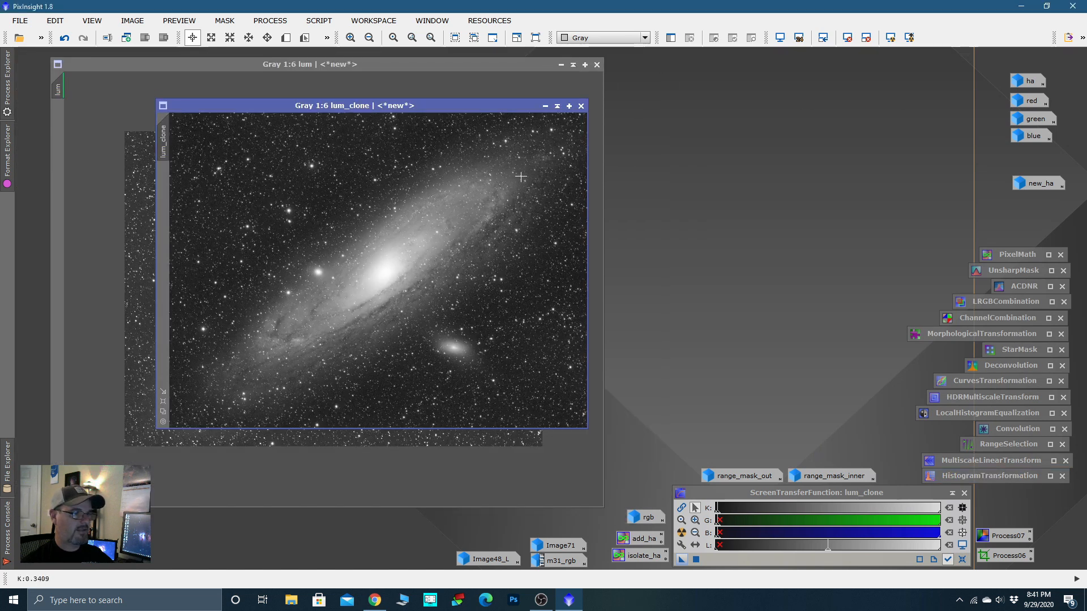
# Step: Apply lum_clone as a mask to the lum image, then iconize lum_clone and park its icon beside Image48_L
pyautogui.moveTo(163, 141); pyautogui.dragTo(57, 119)
pyautogui.click(545, 106)
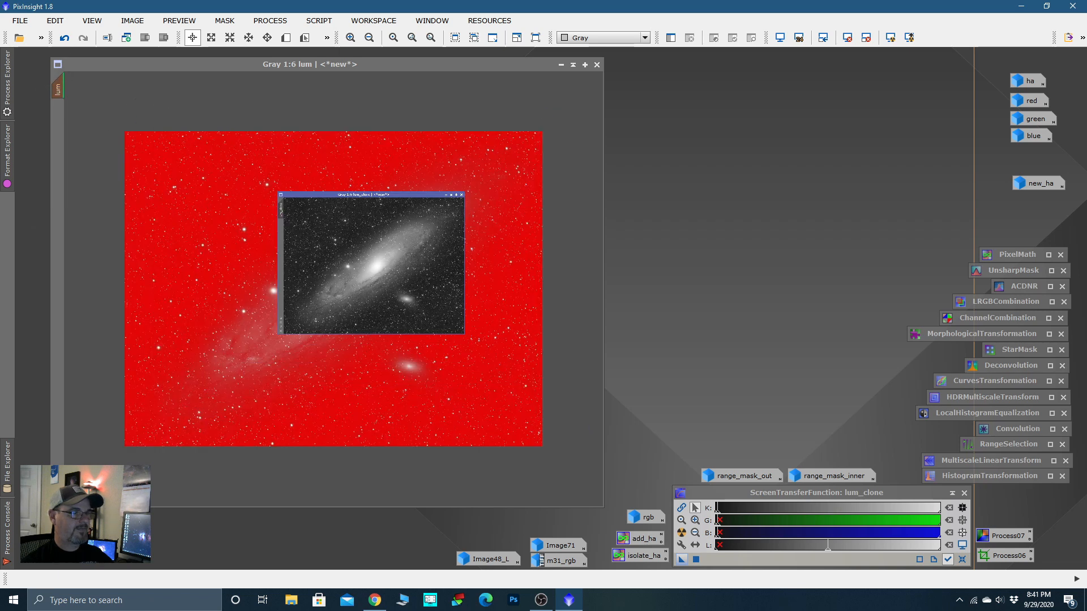
pyautogui.moveTo(406, 274); pyautogui.dragTo(424, 566)
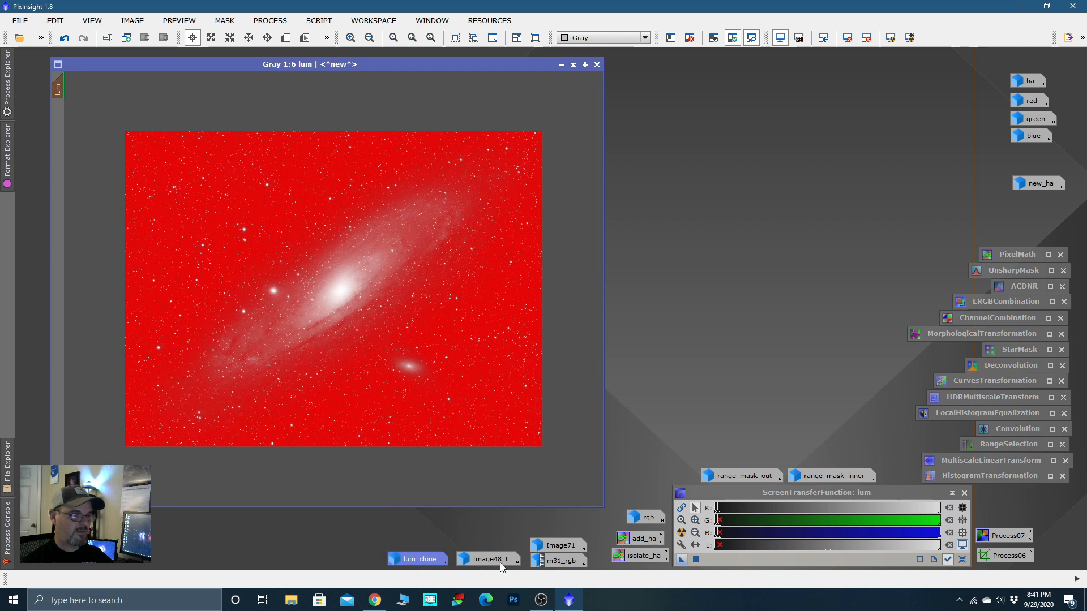
# Step: Delete the iconized Image48_L image, discarding its unsaved data
pyautogui.click(502, 566)
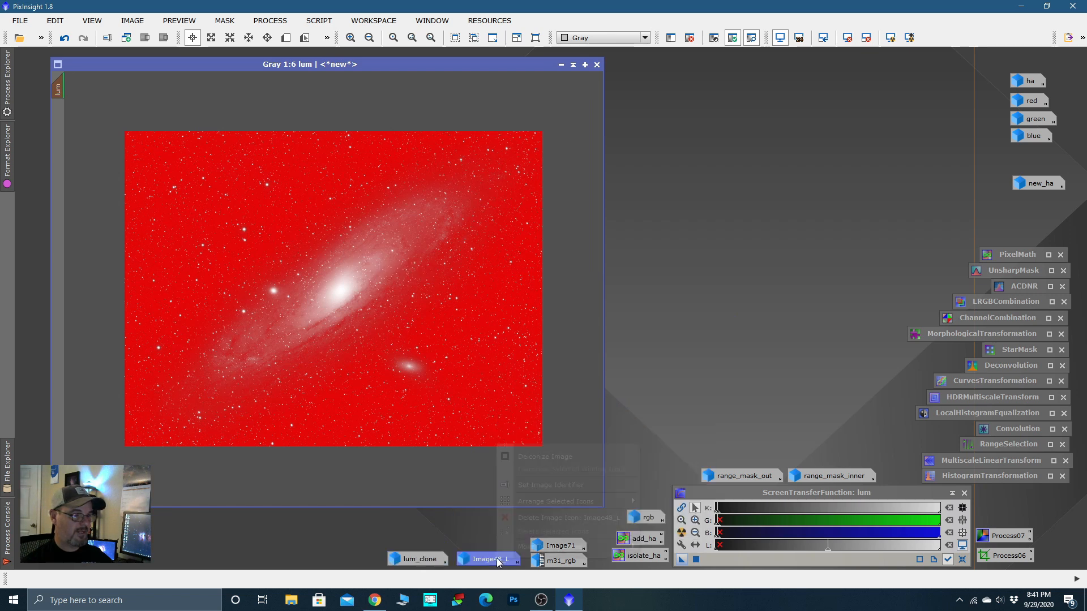
pyautogui.rightClick(501, 567)
pyautogui.click(532, 522)
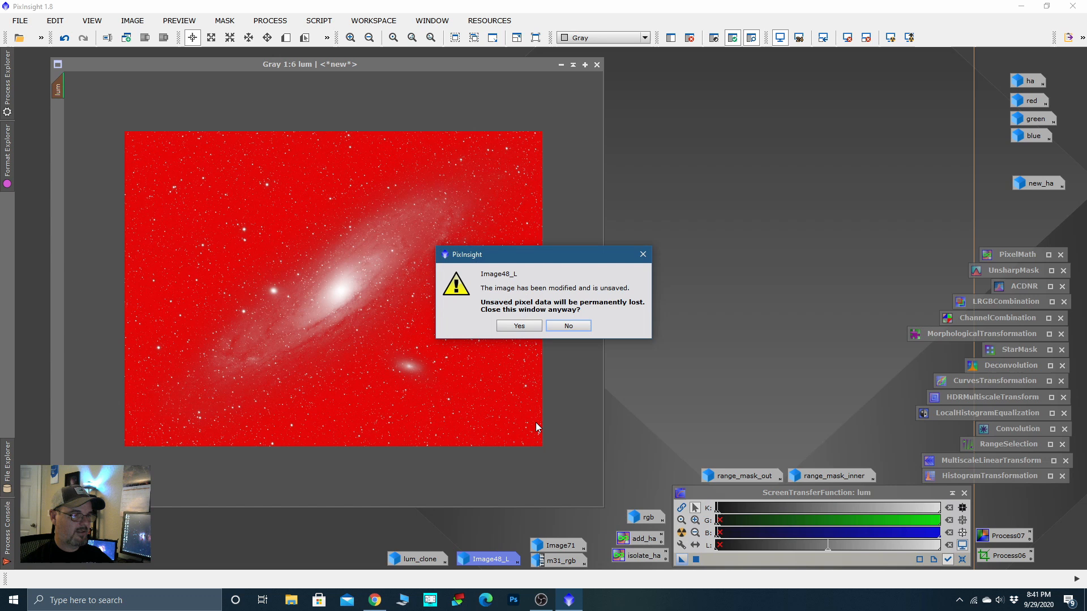
pyautogui.click(518, 326)
pyautogui.click(519, 326)
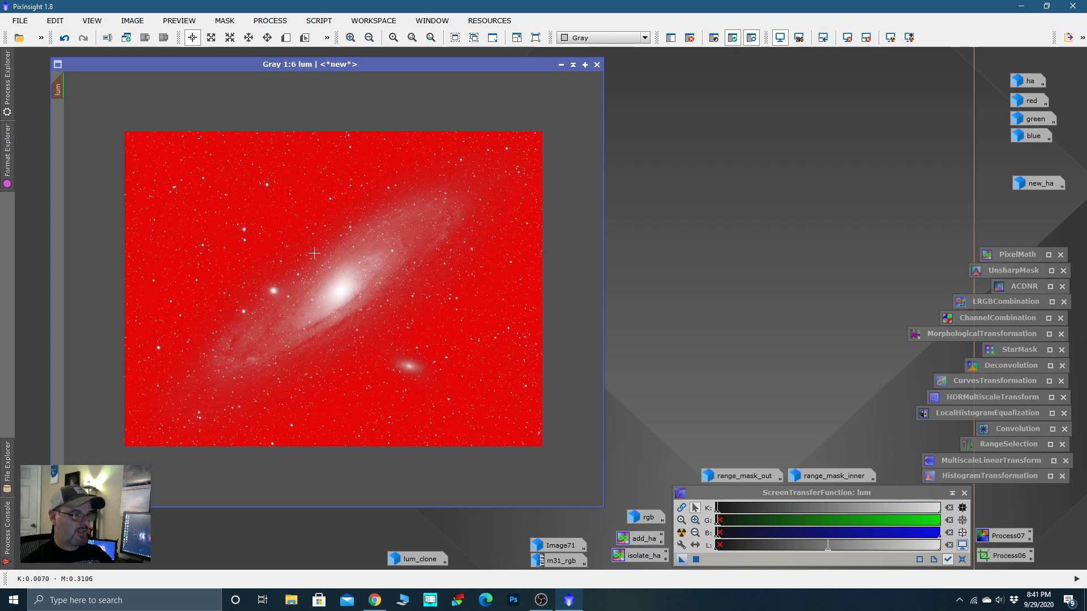
# Step: Invert the mask on the lum image and hide the mask overlay
pyautogui.rightClick(389, 249)
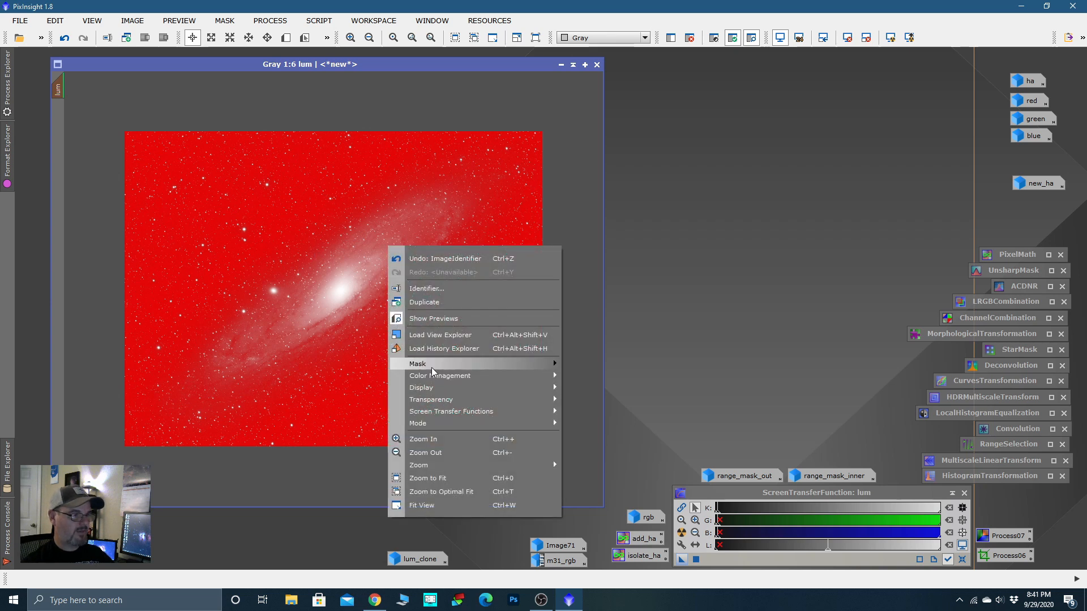
pyautogui.moveTo(432, 371)
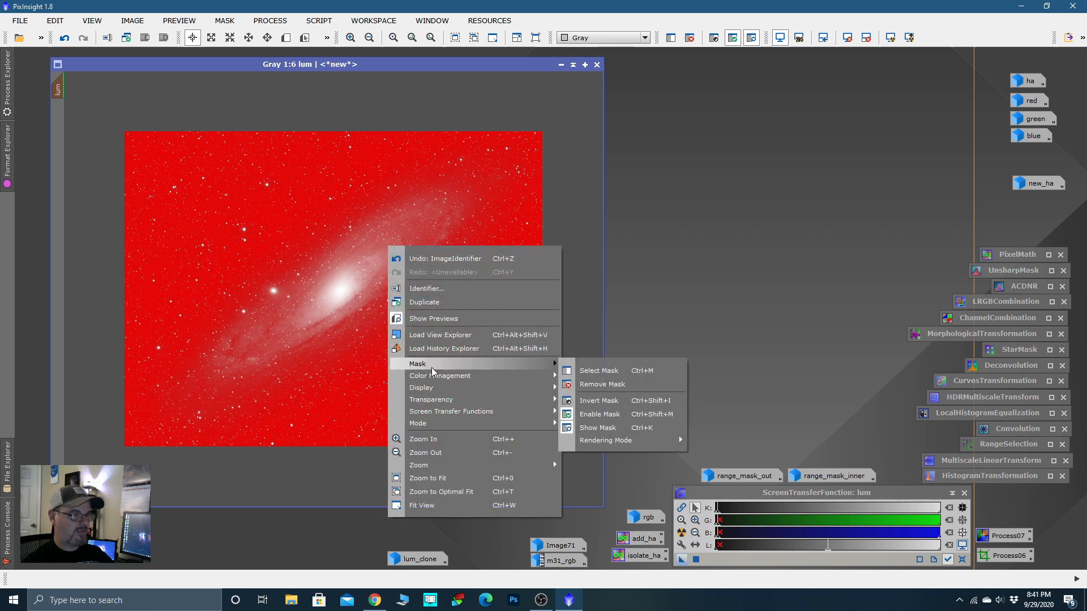
pyautogui.click(599, 401)
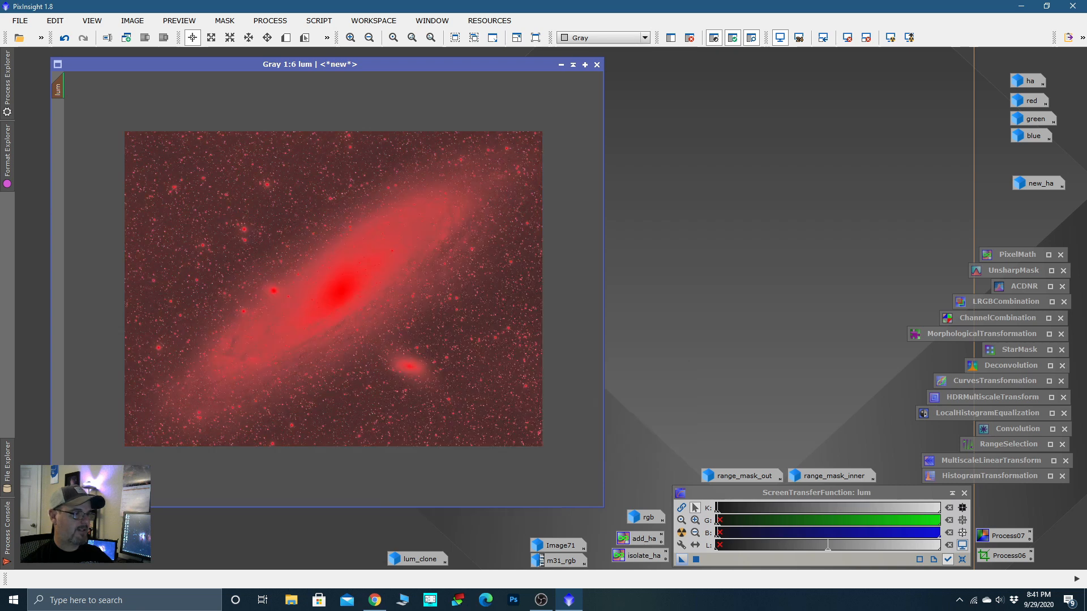
pyautogui.rightClick(411, 215)
pyautogui.moveTo(490, 337)
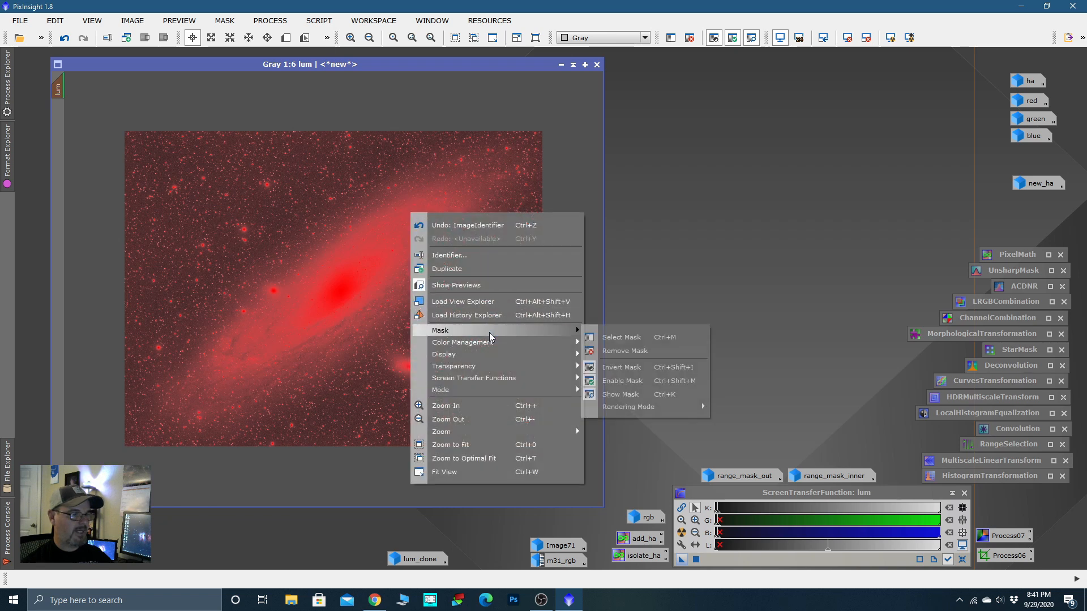
pyautogui.click(623, 397)
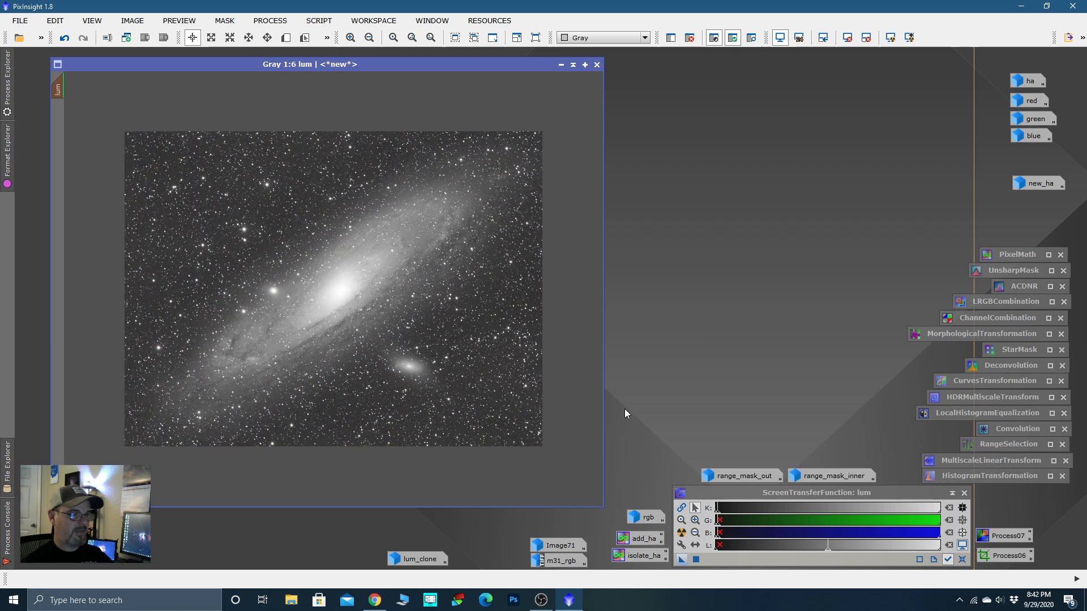
# Step: Create a preview on lum around the bright stars in the background up and left of the galaxy core, and open it
pyautogui.click(286, 38)
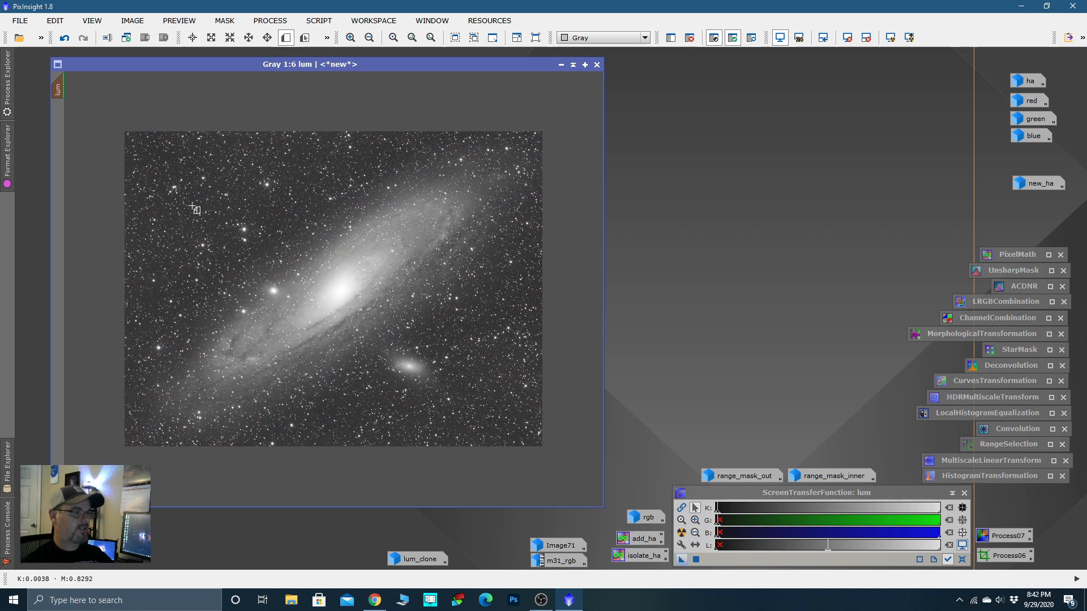
pyautogui.moveTo(193, 207); pyautogui.dragTo(299, 247)
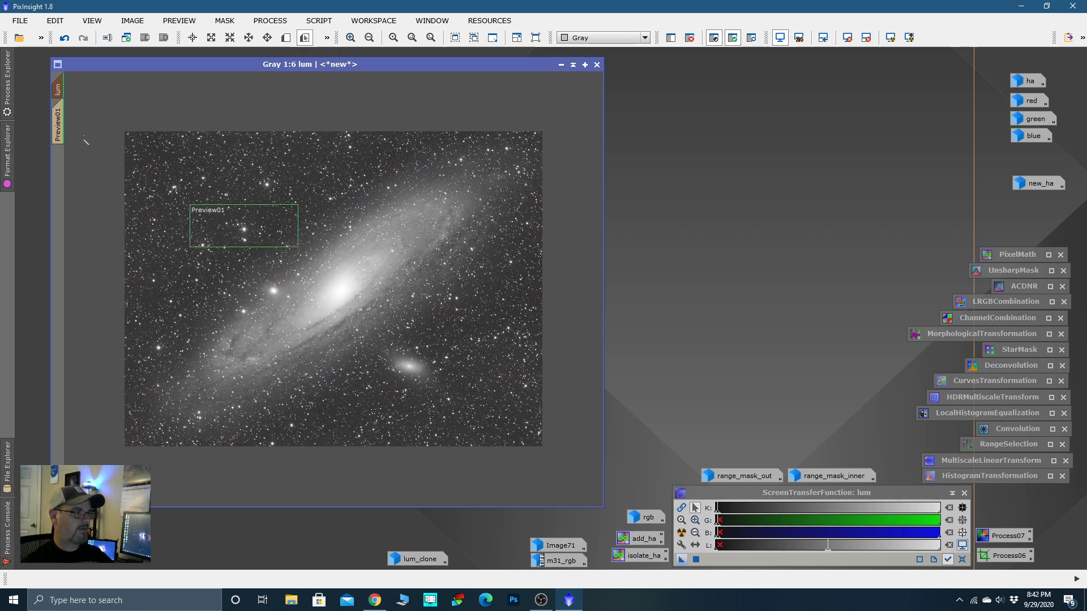
pyautogui.click(57, 125)
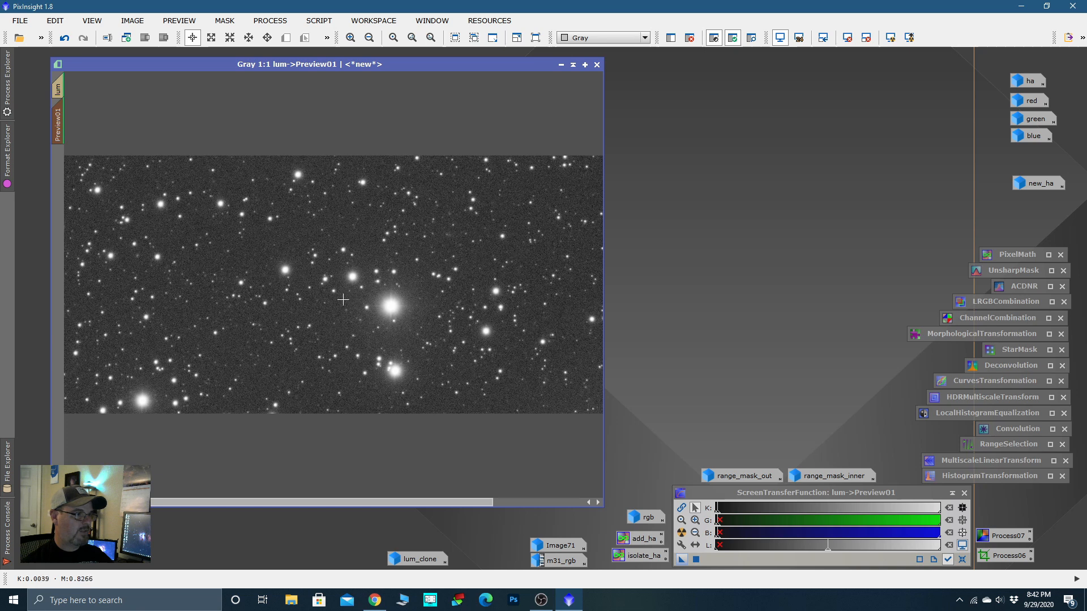
# Step: In MultiscaleLinearTransform, enable noise reduction on layer 3 with threshold 1.000, amount 0.23 and 1 iteration
pyautogui.doubleClick(1013, 459)
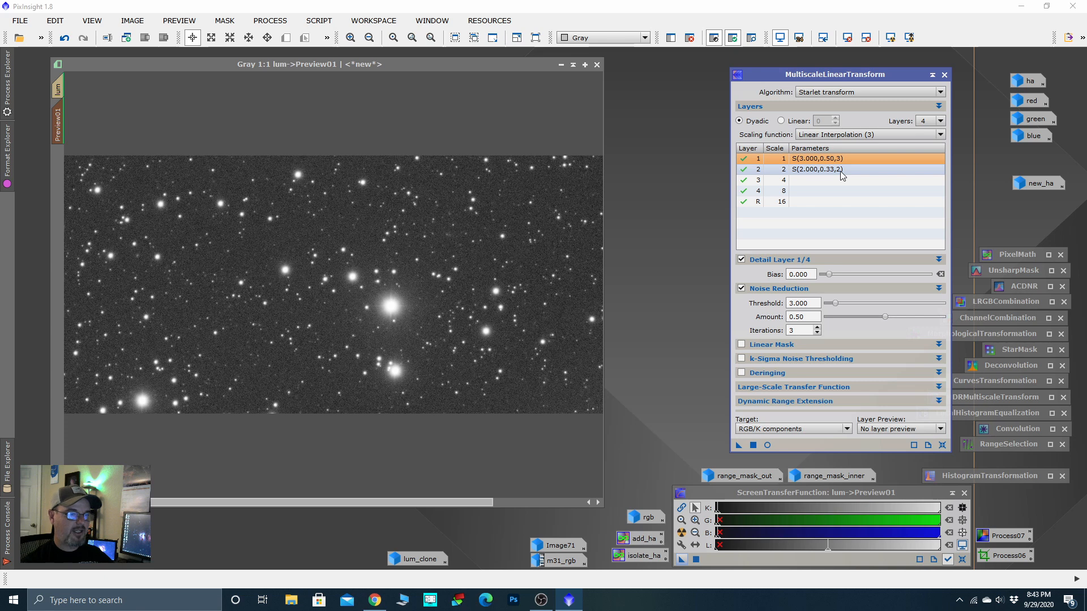
pyautogui.click(790, 182)
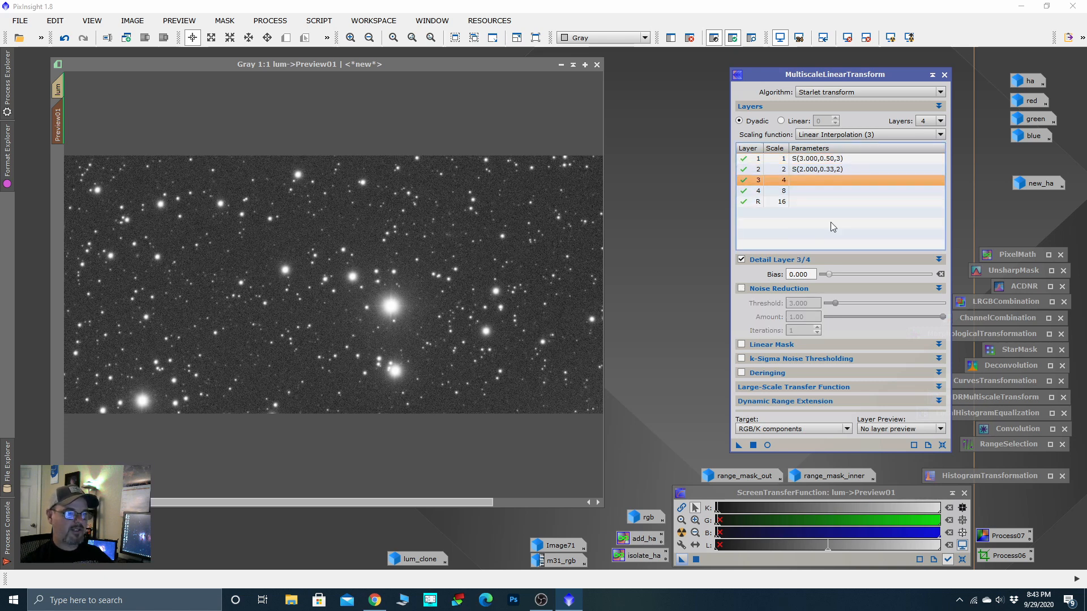
pyautogui.click(741, 289)
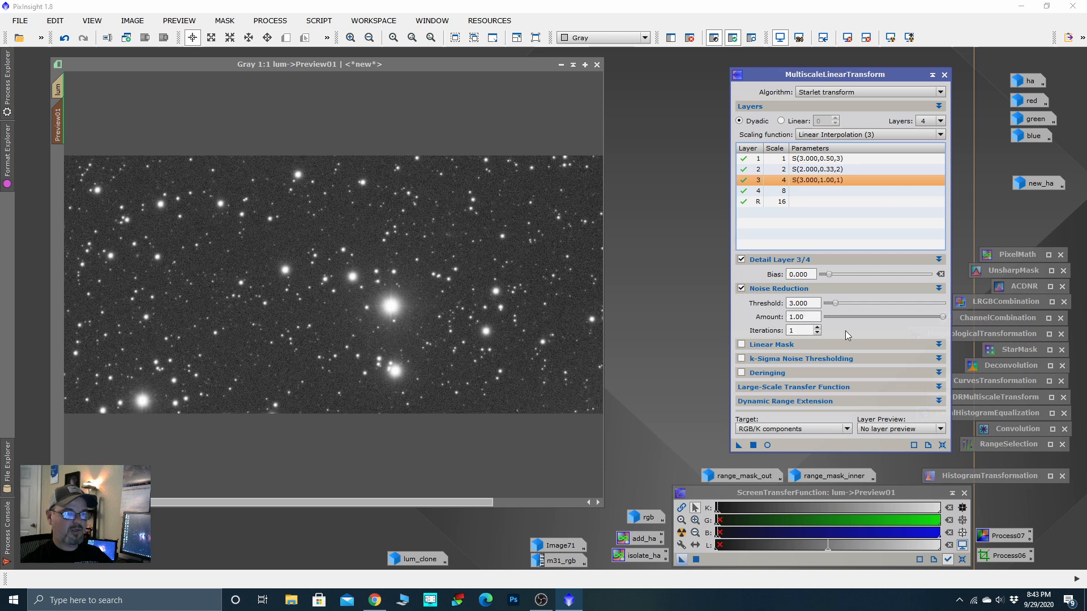
pyautogui.click(836, 303)
pyautogui.moveTo(834, 304); pyautogui.dragTo(831, 305)
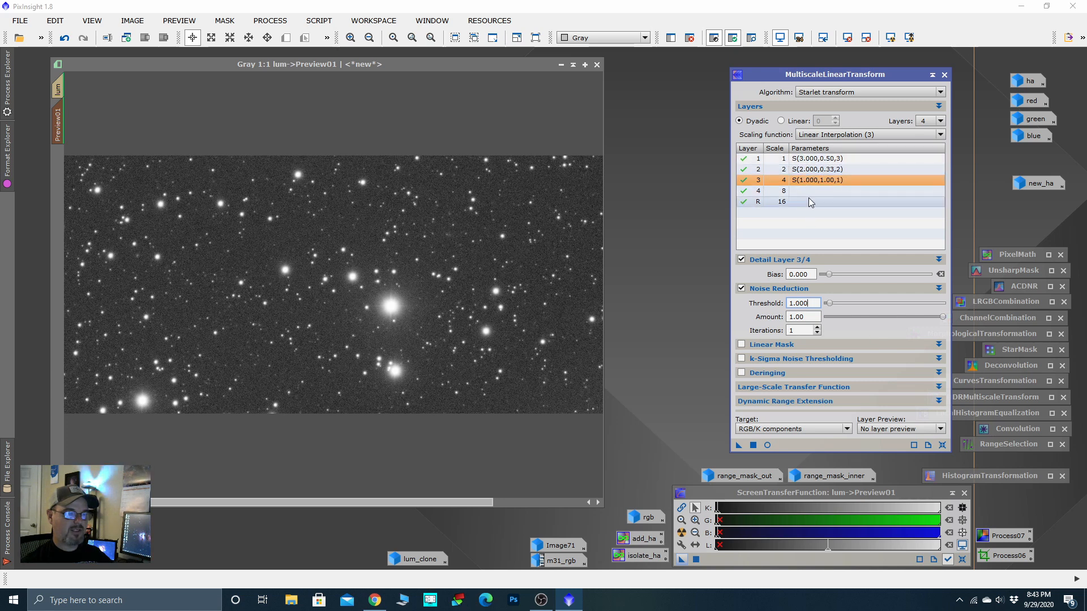
pyautogui.moveTo(943, 317); pyautogui.dragTo(902, 317)
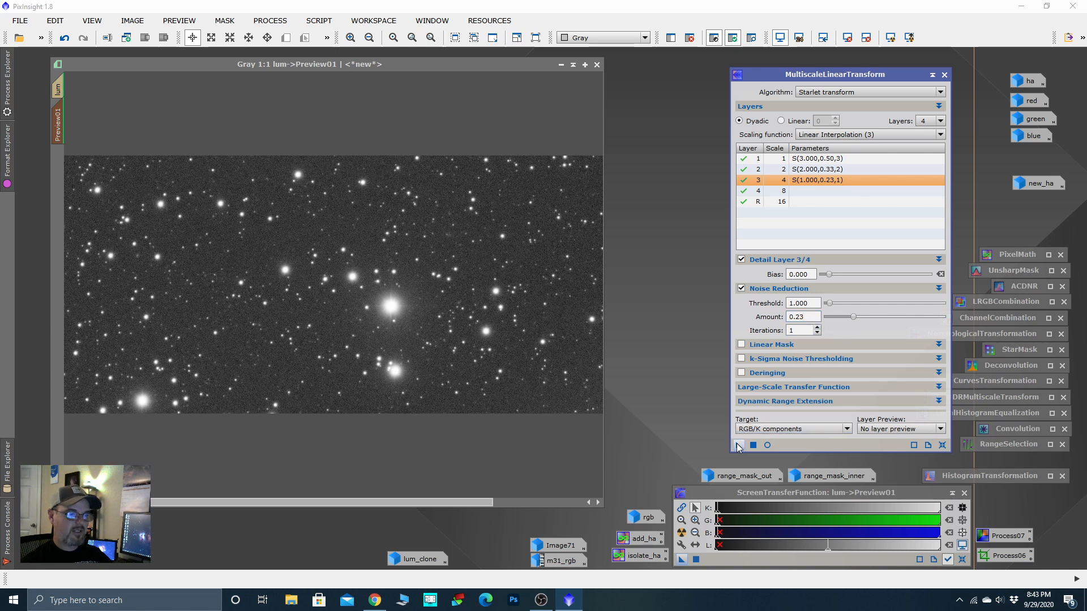
# Step: Test the MultiscaleLinearTransform noise reduction on Preview01, examine the stars and background, and dismiss the desktop notifications
pyautogui.moveTo(739, 446); pyautogui.dragTo(559, 376)
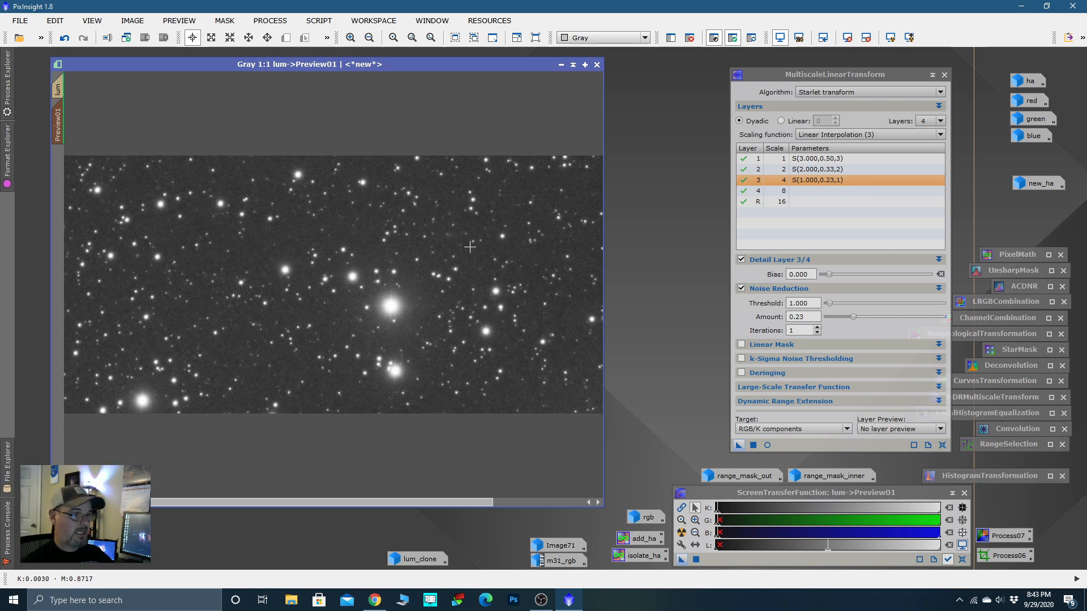
pyautogui.scroll(1, 450, 261)
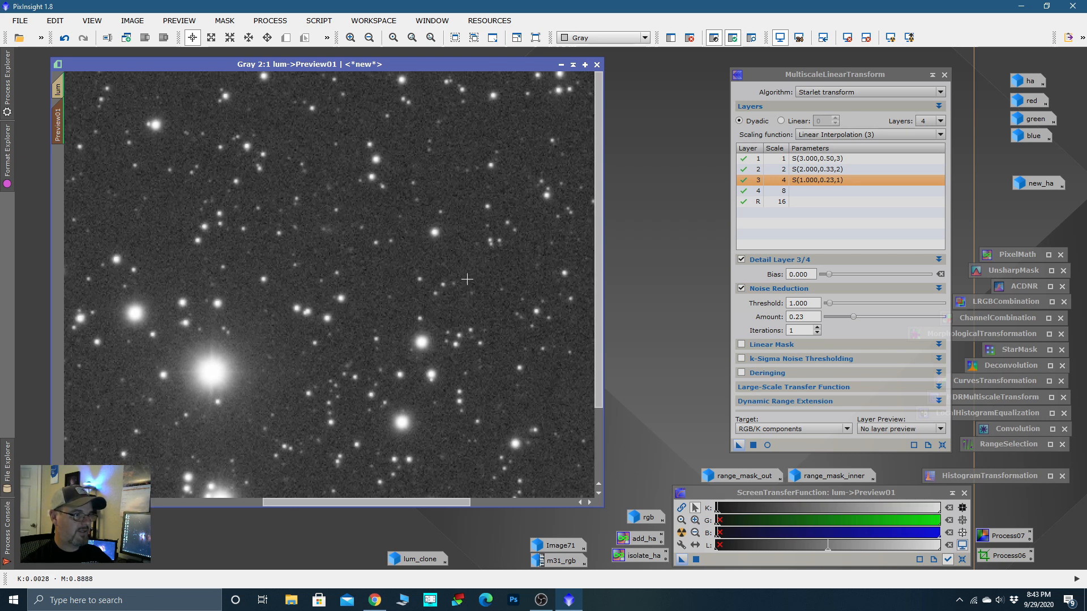
pyautogui.scroll(-2, 502, 277)
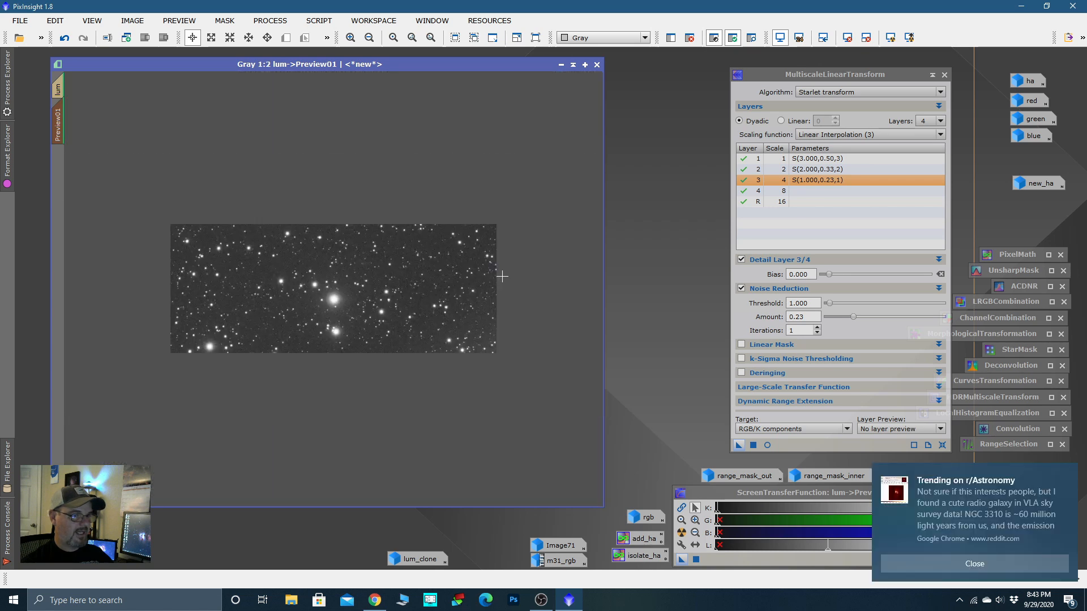
pyautogui.click(1071, 479)
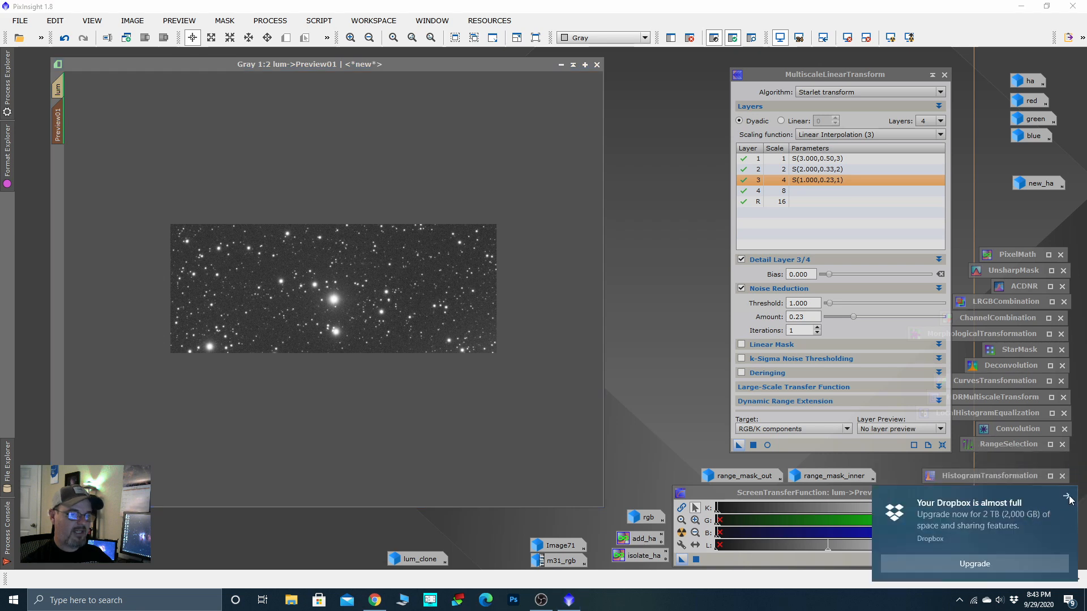
pyautogui.click(1067, 497)
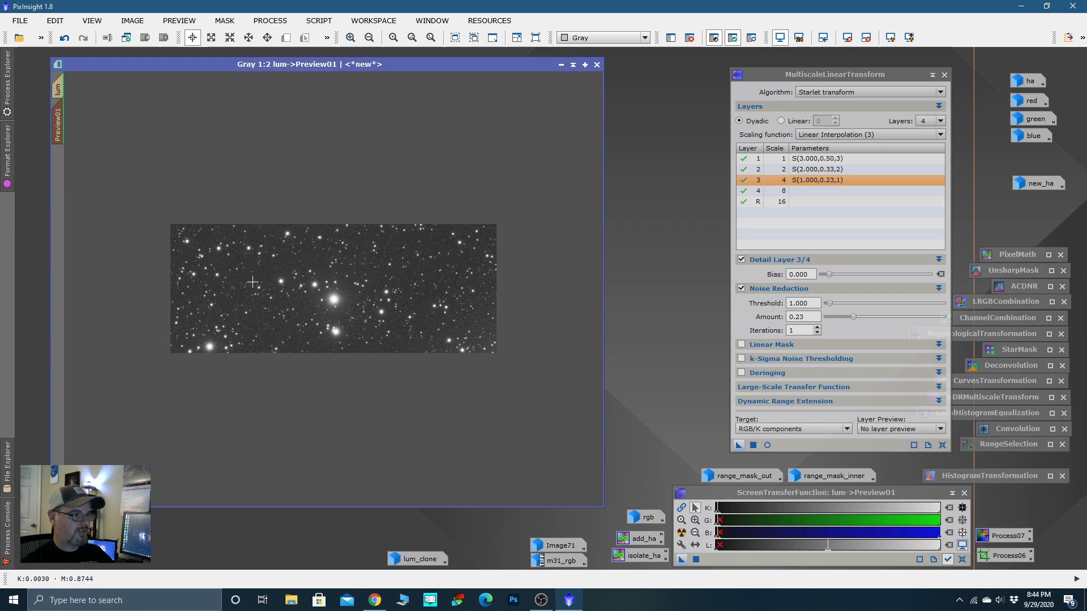
# Step: Apply the MultiscaleLinearTransform noise reduction to the full lum image and put the process window away
pyautogui.click(59, 91)
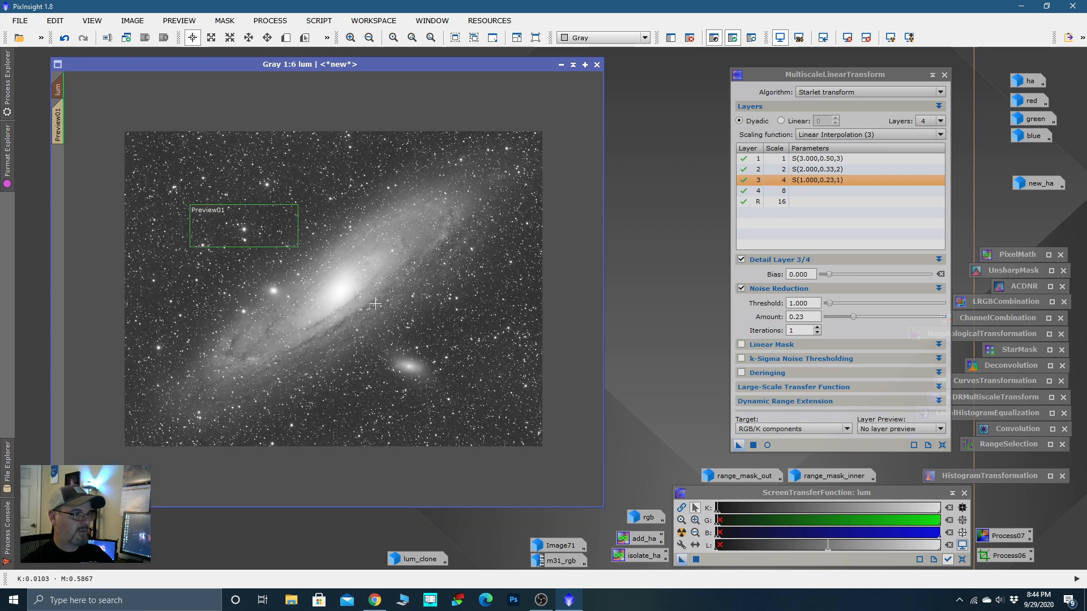
pyautogui.moveTo(739, 445); pyautogui.dragTo(535, 387)
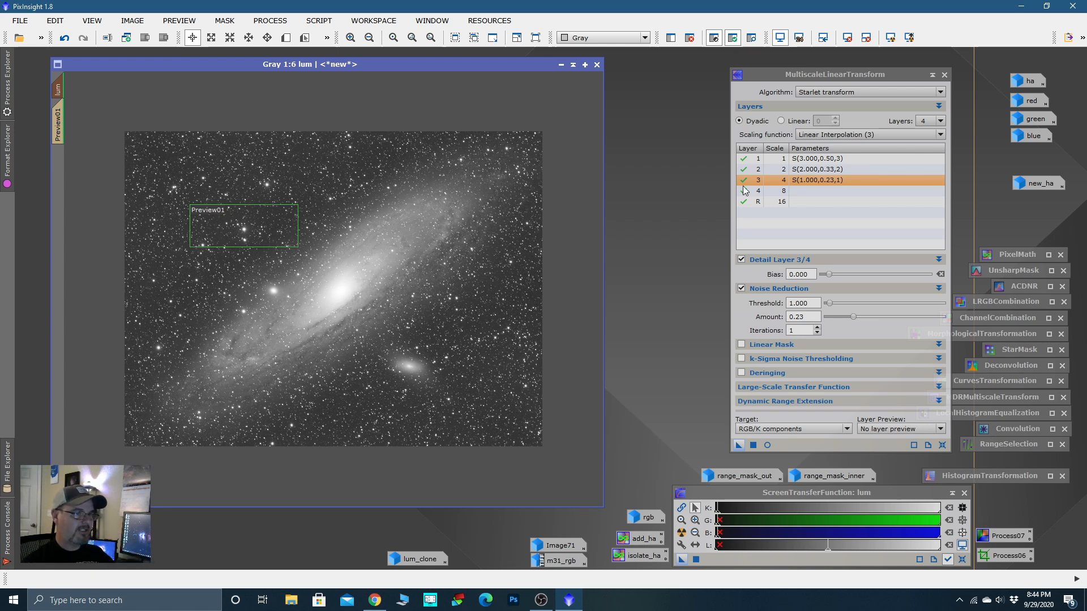
pyautogui.click(933, 74)
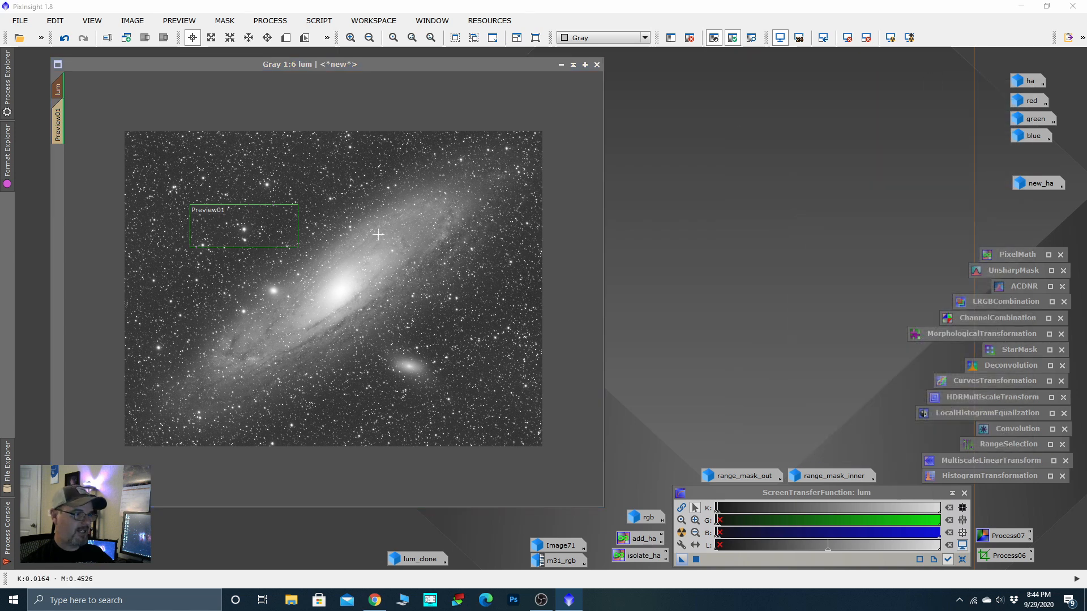
# Step: Delete Preview01 and remove the mask from the lum image
pyautogui.rightClick(58, 125)
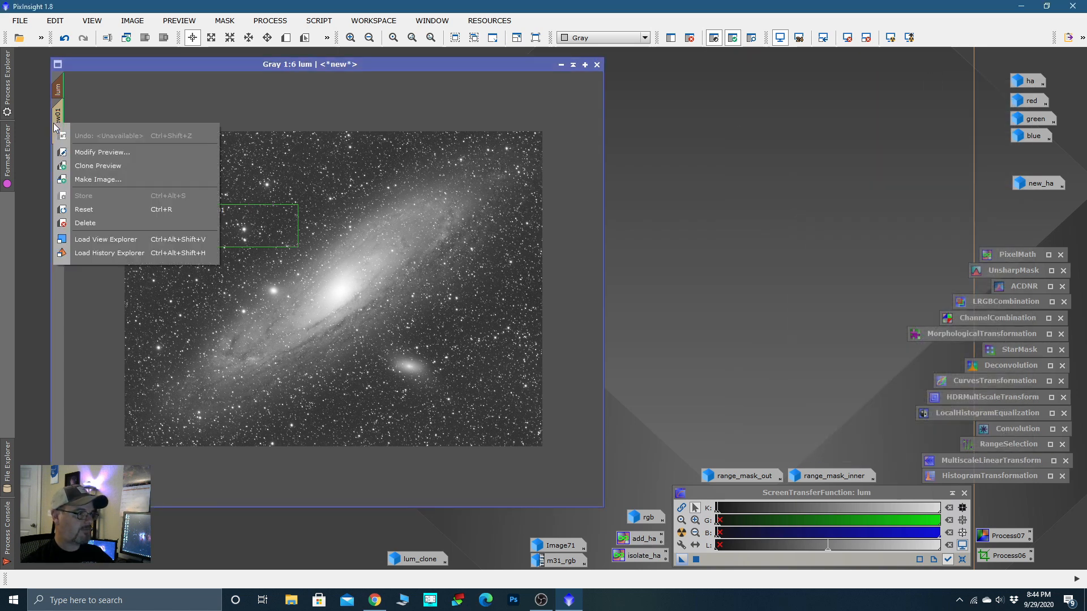
pyautogui.click(85, 222)
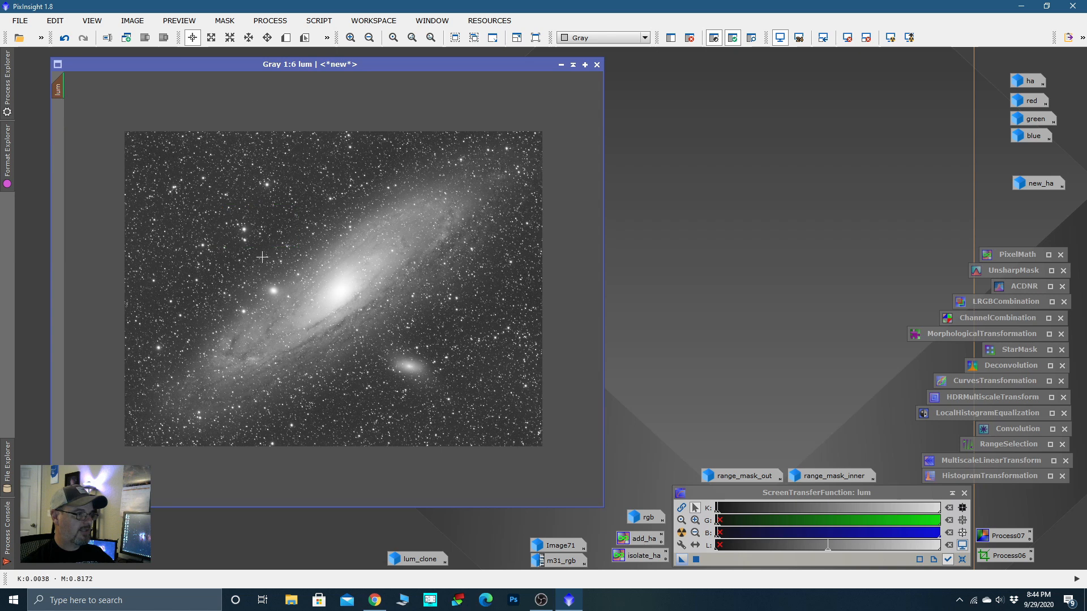
pyautogui.rightClick(349, 258)
pyautogui.moveTo(535, 375)
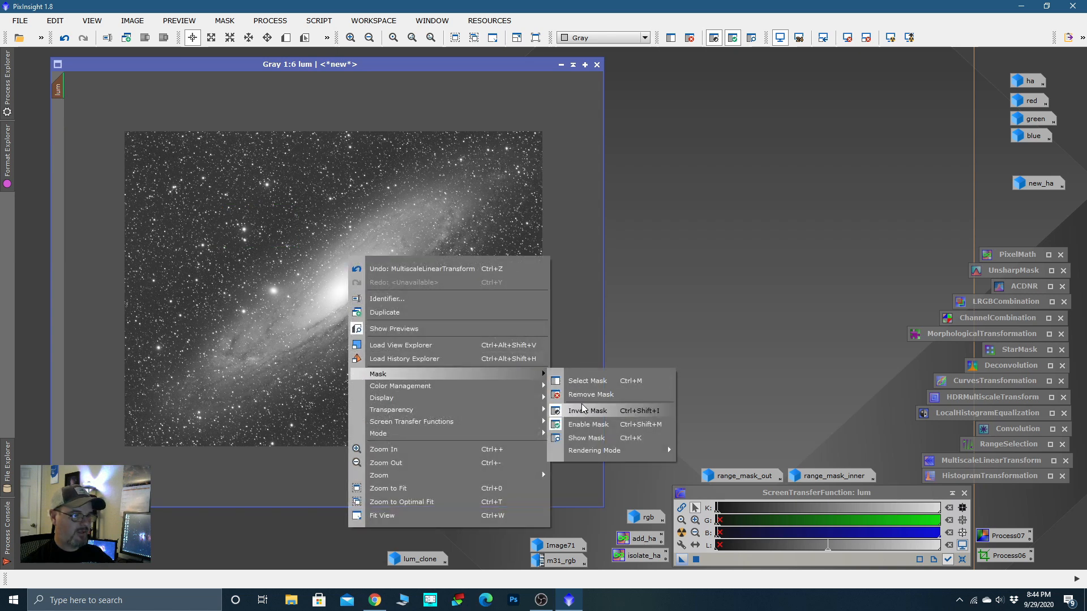
pyautogui.click(590, 394)
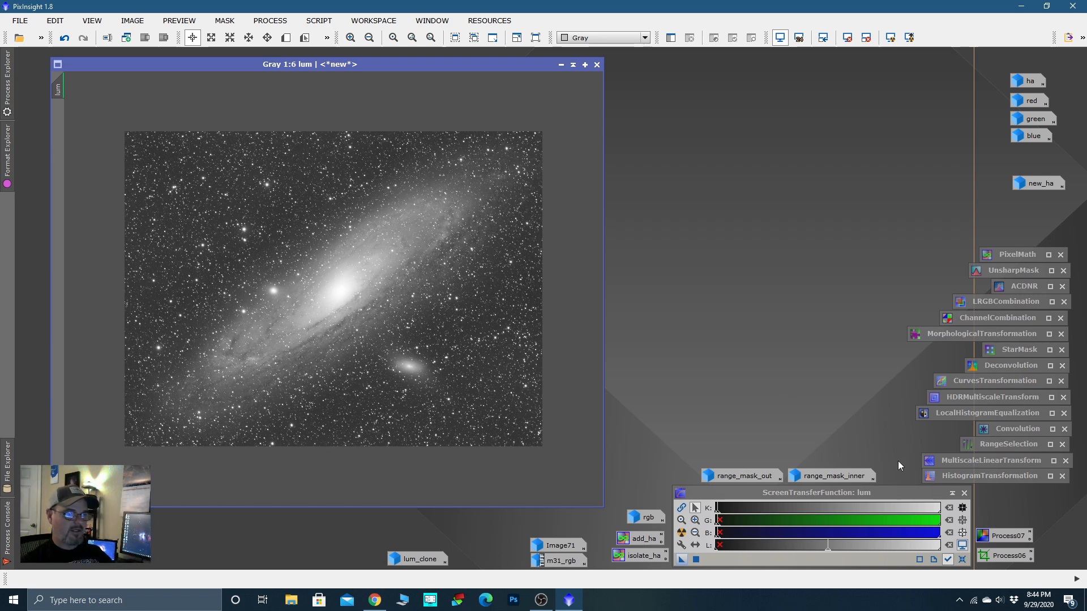
# Step: Reset HistogramTransformation, transfer lum's screen stretch to it, remove the screen stretch and apply the transformation permanently to lum
pyautogui.doubleClick(962, 476)
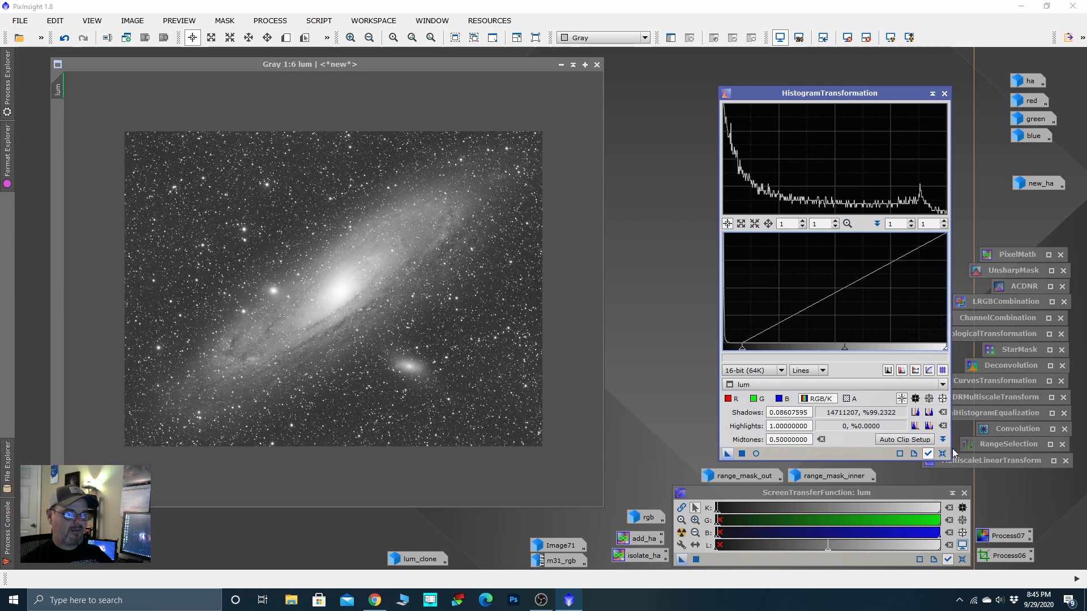
pyautogui.click(943, 453)
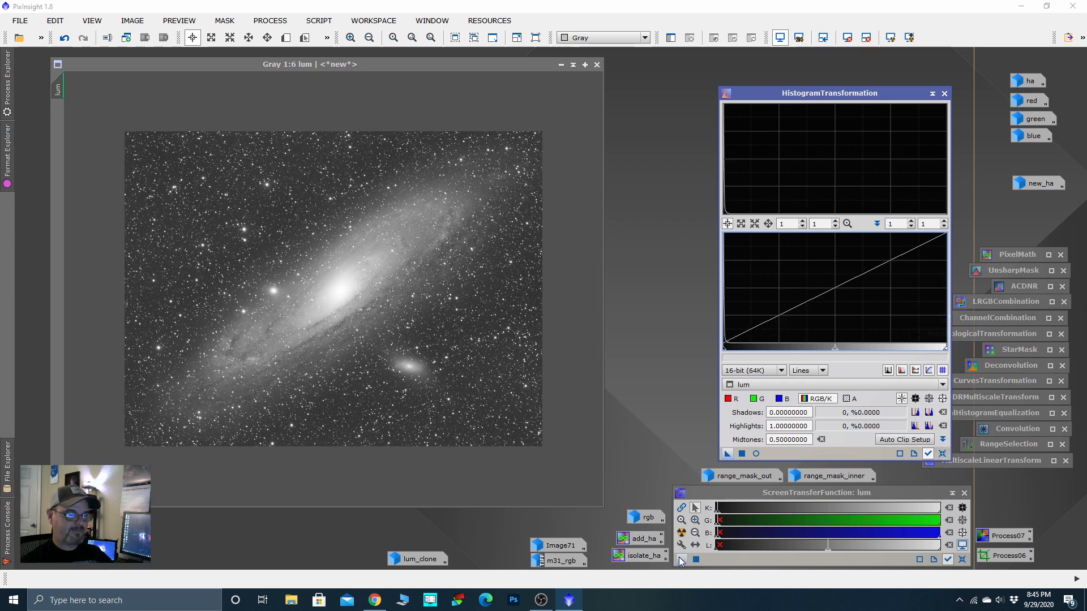
pyautogui.moveTo(682, 559); pyautogui.dragTo(776, 453)
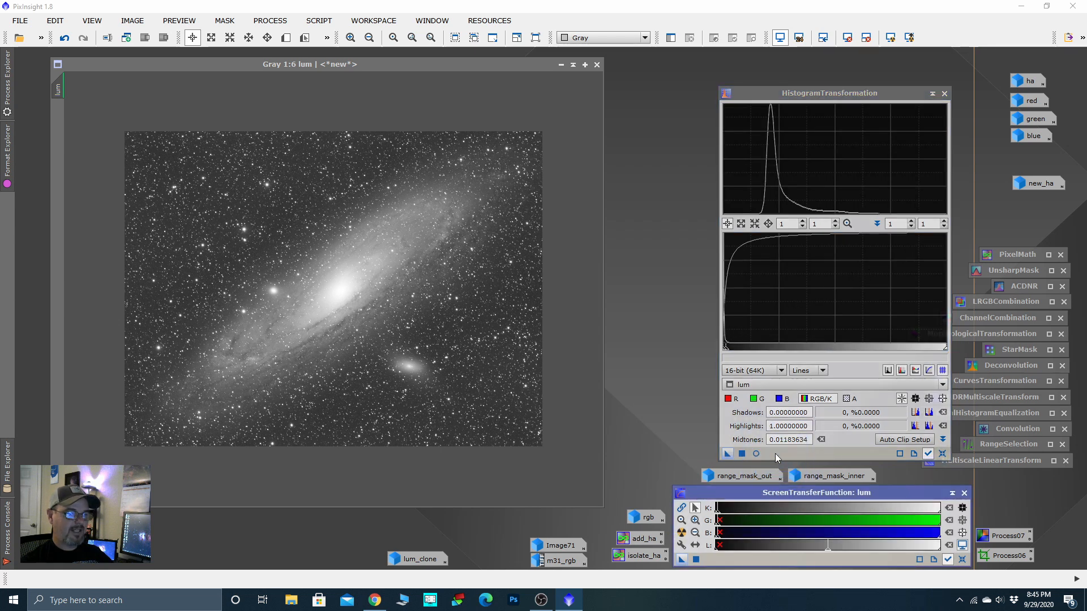
pyautogui.hotkey('ctrl', 'F11')
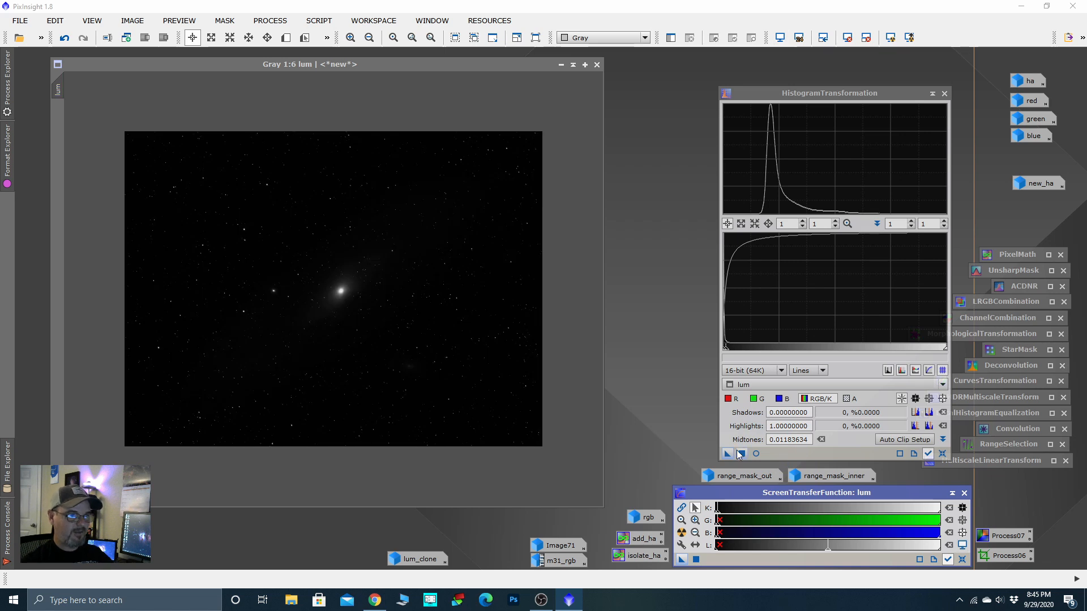
pyautogui.moveTo(727, 454); pyautogui.dragTo(520, 395)
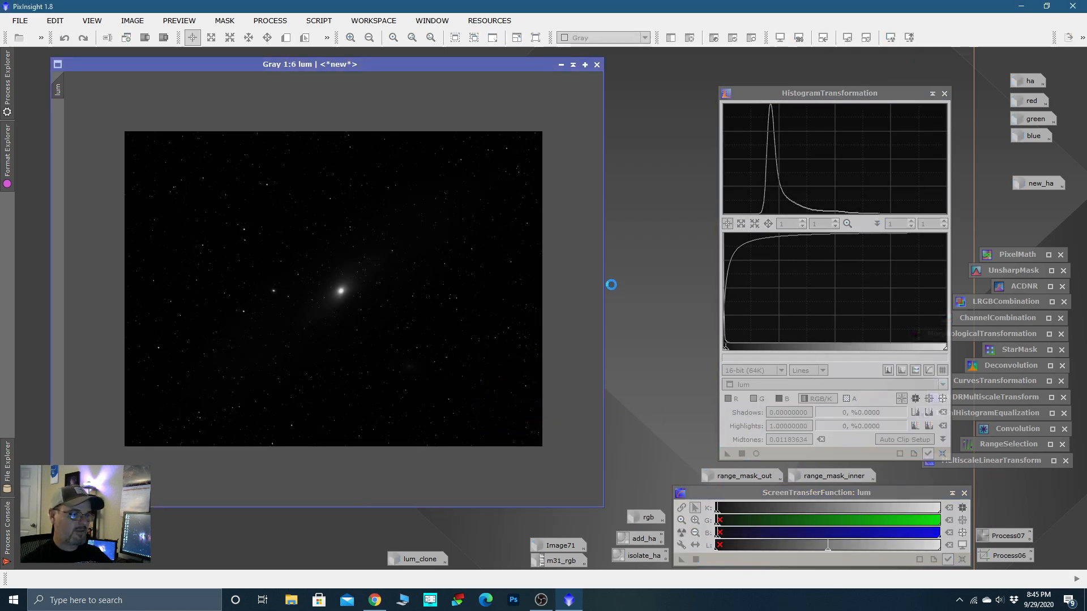
# Step: Reset HistogramTransformation, raise its shadows to about 0.0886 using the real-time preview, apply it to lum and put the process away
pyautogui.click(943, 453)
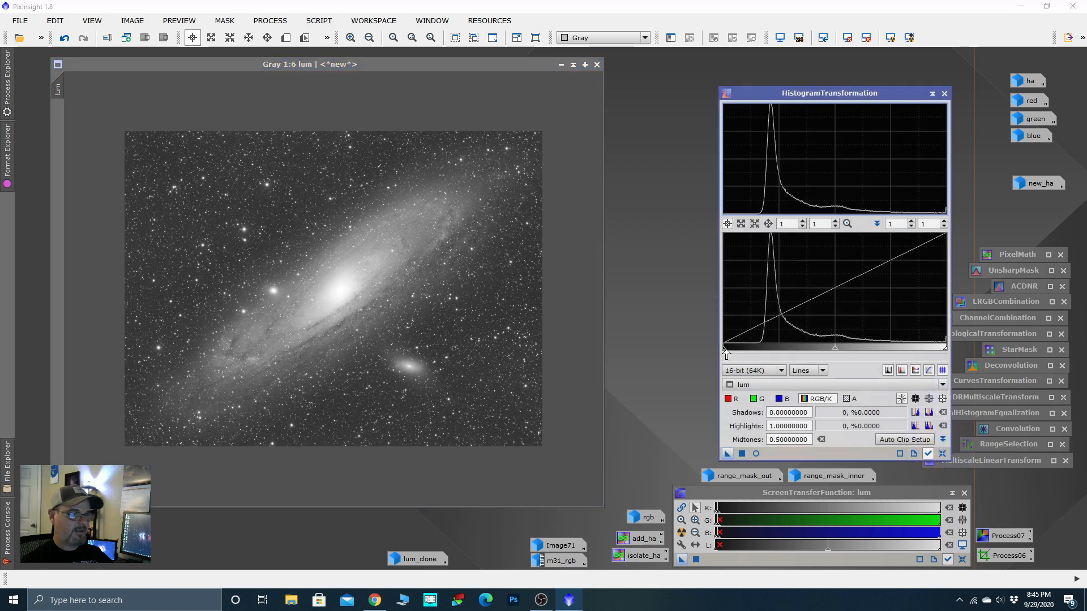
pyautogui.click(756, 454)
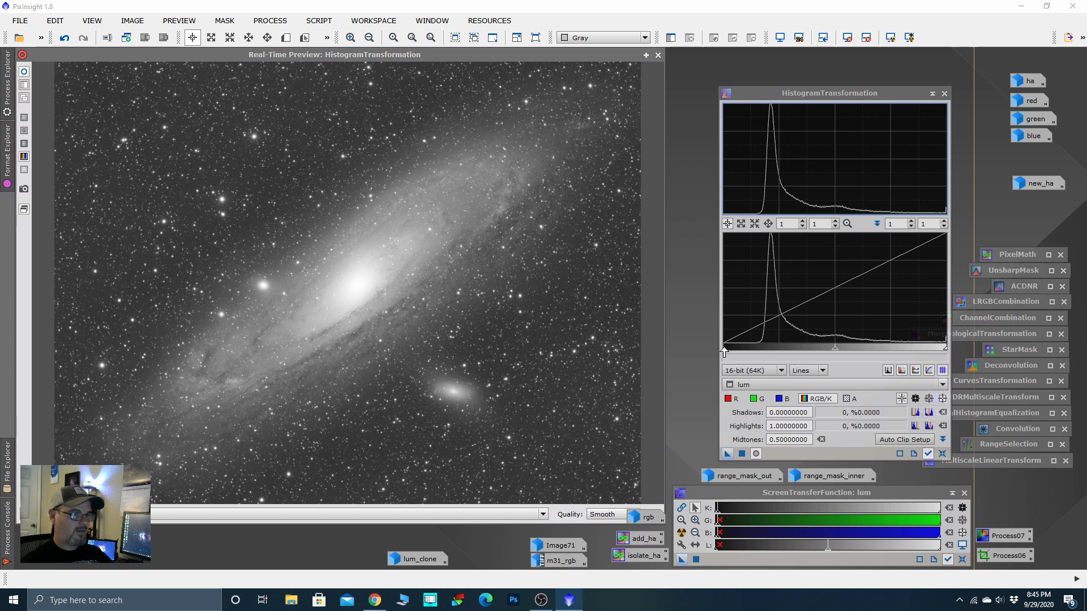
pyautogui.moveTo(724, 349); pyautogui.dragTo(742, 351)
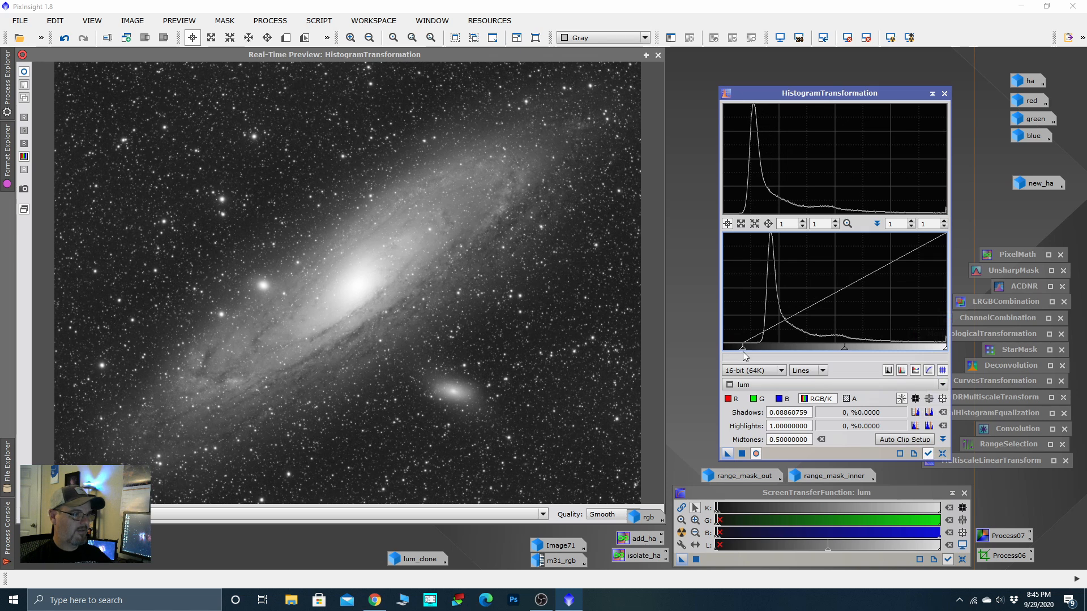
pyautogui.click(742, 454)
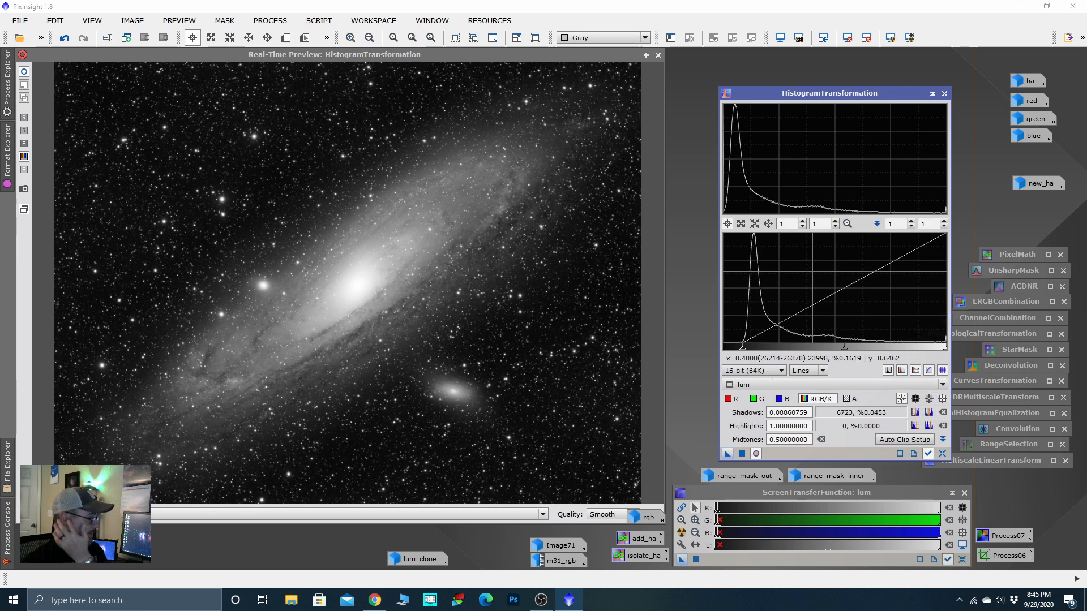
pyautogui.click(943, 454)
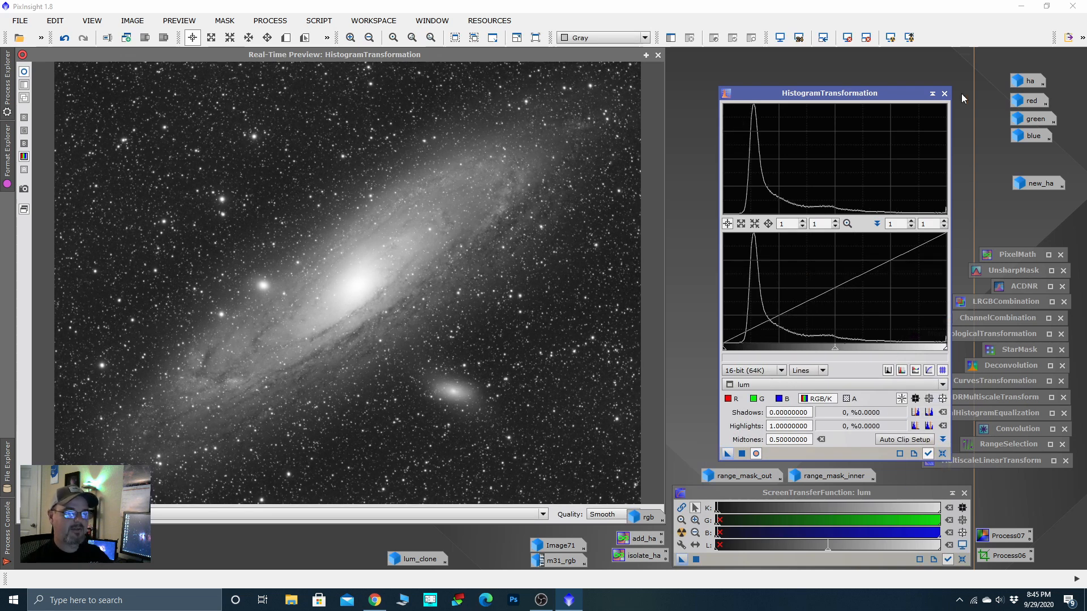
pyautogui.click(932, 94)
pyautogui.click(658, 55)
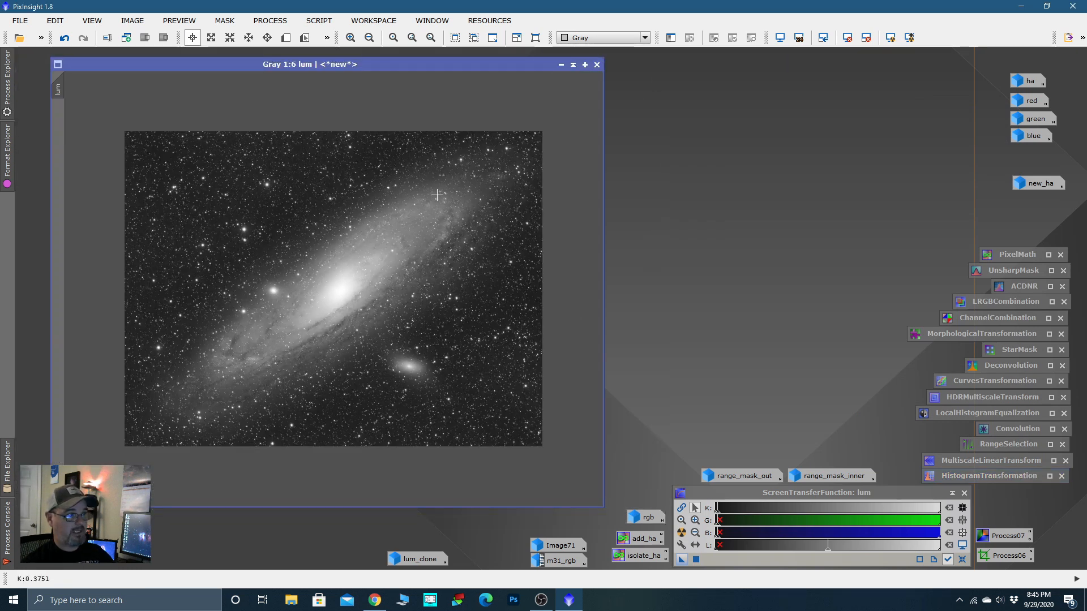
# Step: Iconize the lum image and restore the rgb image on the workspace
pyautogui.click(561, 65)
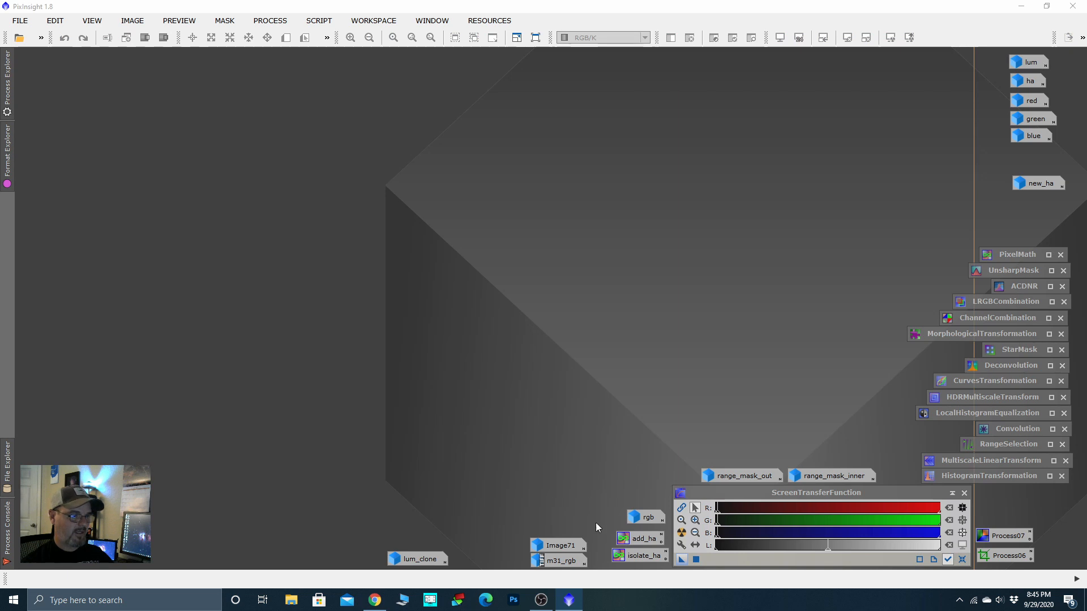
pyautogui.click(655, 518)
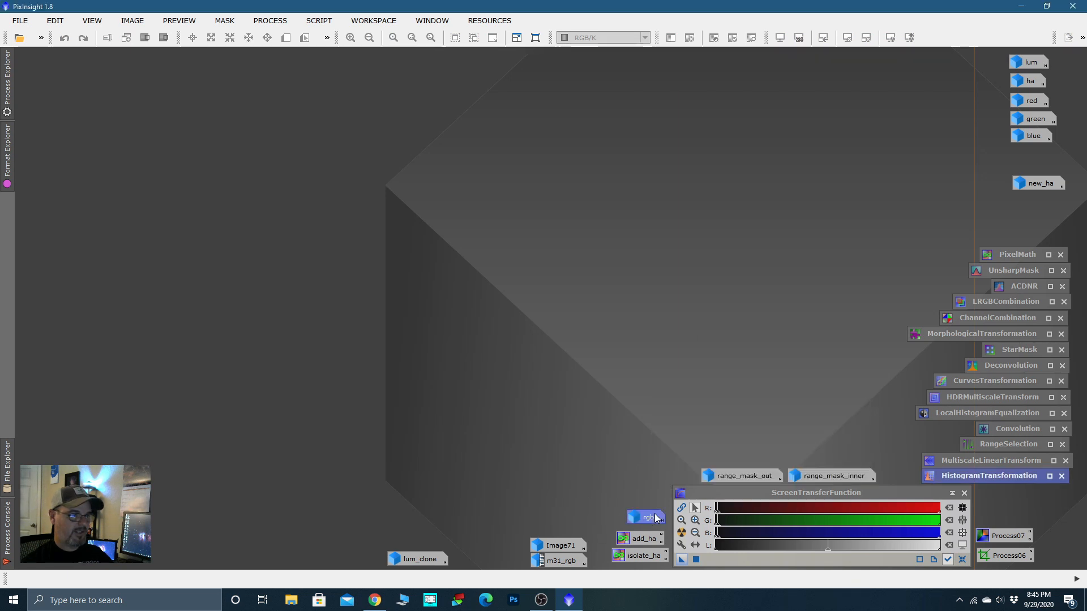
pyautogui.doubleClick(655, 518)
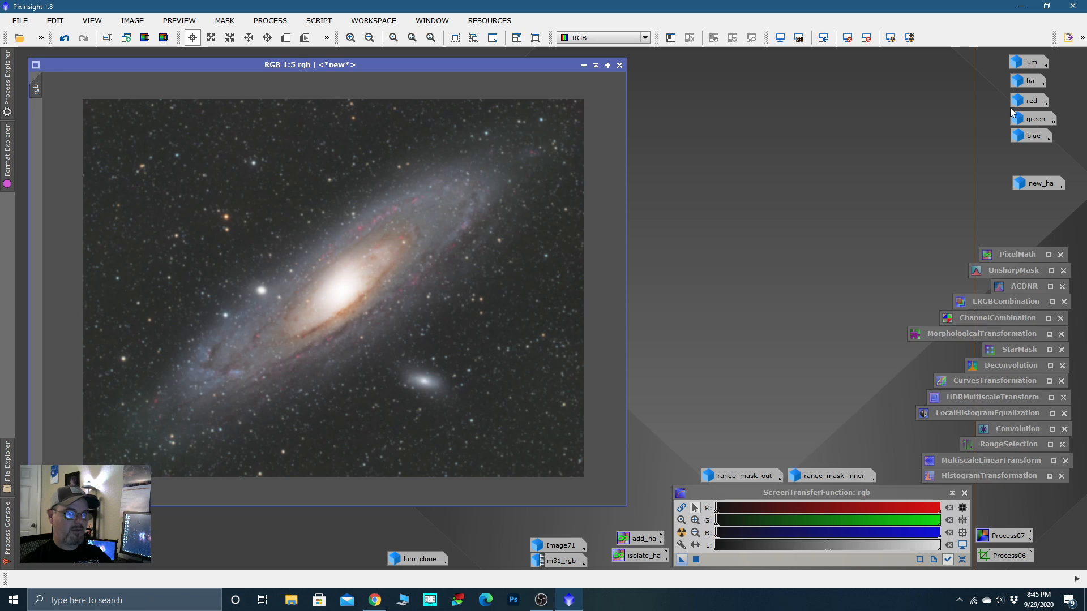
pyautogui.moveTo(1033, 63)
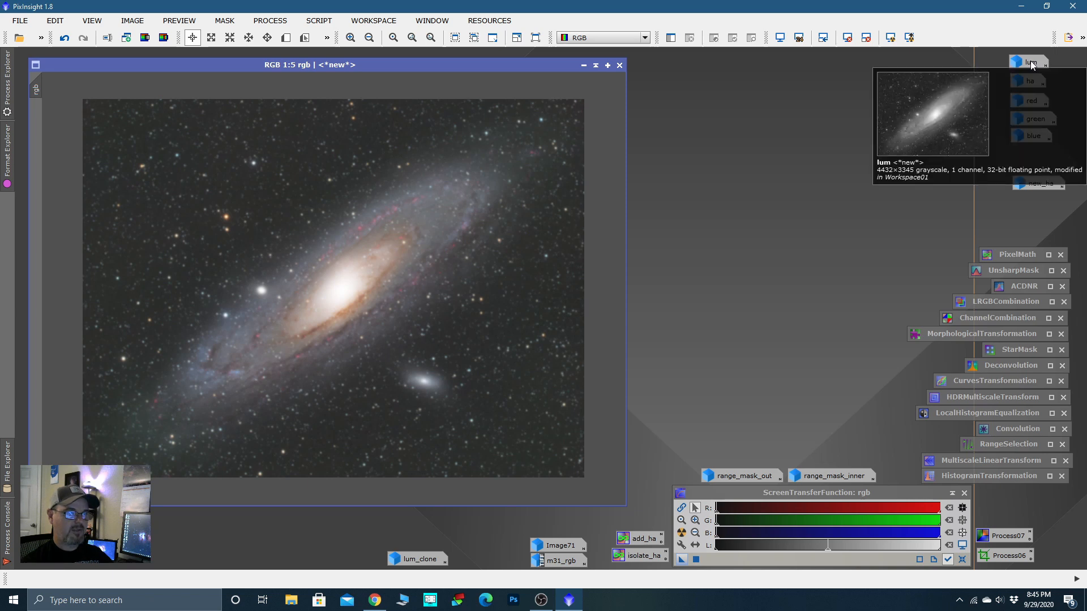
pyautogui.moveTo(1032, 65)
pyautogui.mouseDown()
pyautogui.moveTo(796, 118)
pyautogui.moveTo(538, 222)
pyautogui.moveTo(1028, 64)
pyautogui.mouseUp()
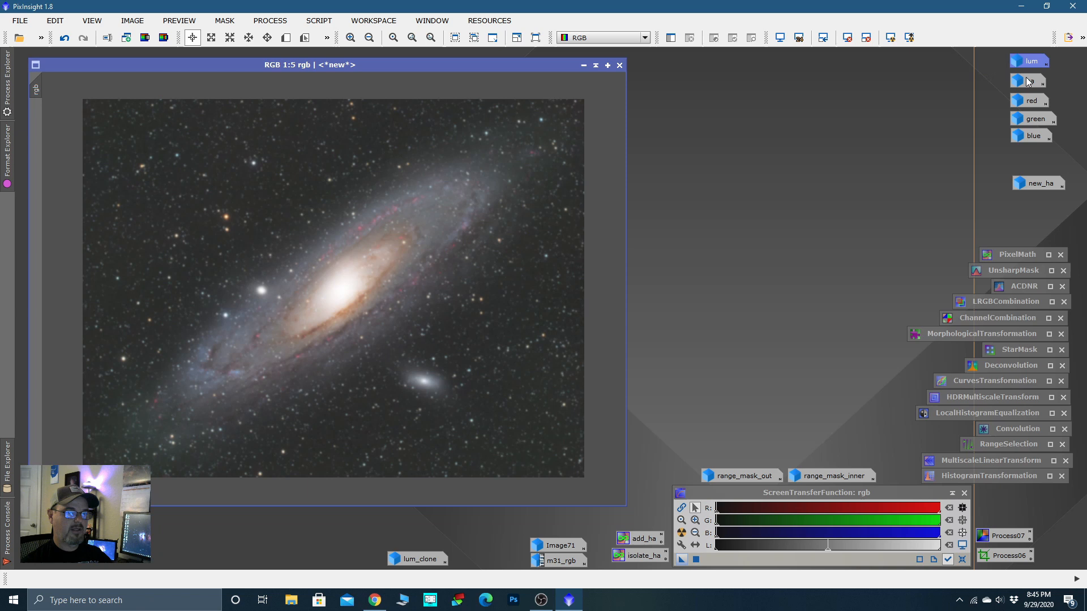
# Step: Open LRGBCombination beside the rgb image, reset it and disable the R, G and B channels, leaving only L enabled
pyautogui.doubleClick(987, 304)
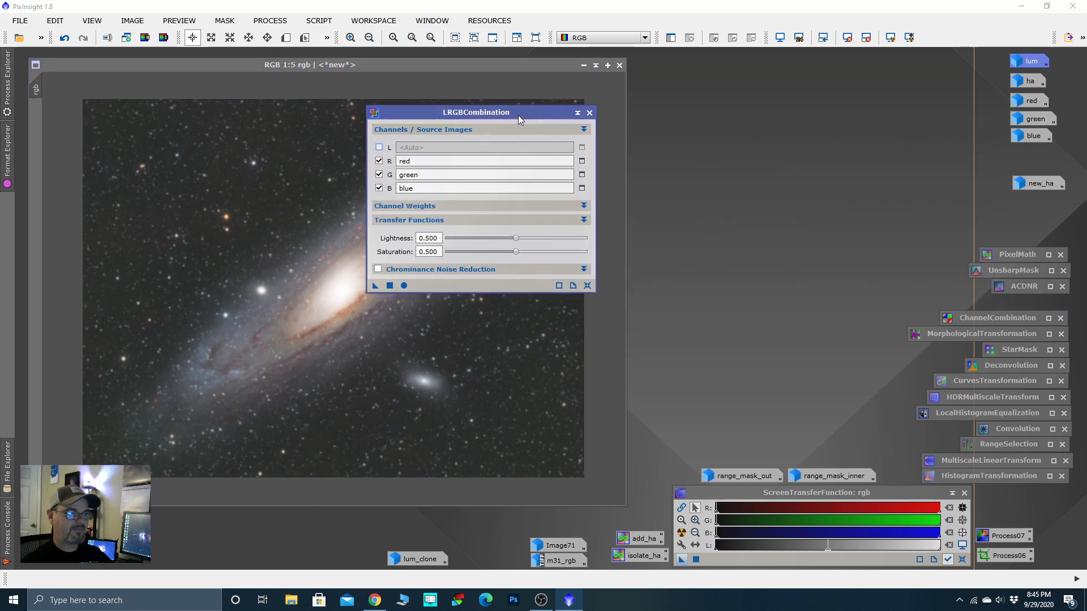
pyautogui.moveTo(518, 114); pyautogui.dragTo(799, 115)
pyautogui.click(868, 285)
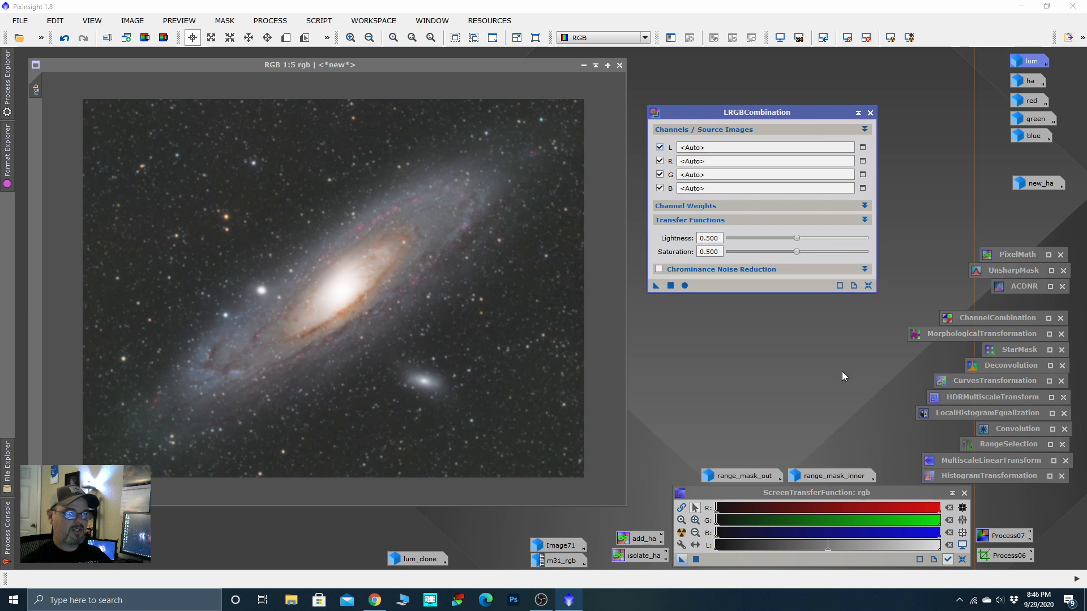
pyautogui.click(660, 161)
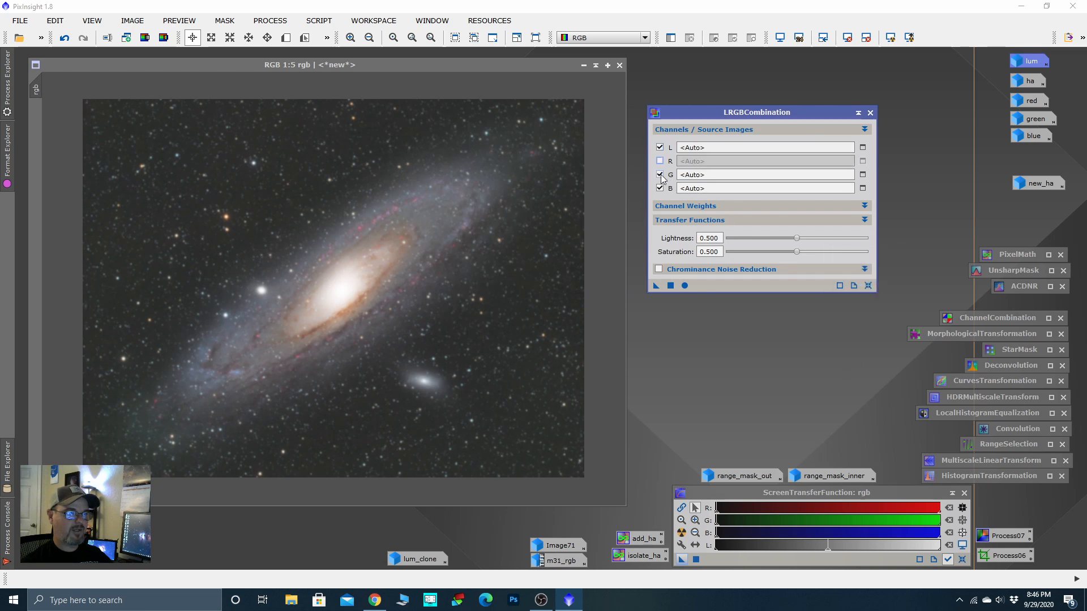
pyautogui.click(659, 175)
pyautogui.click(660, 188)
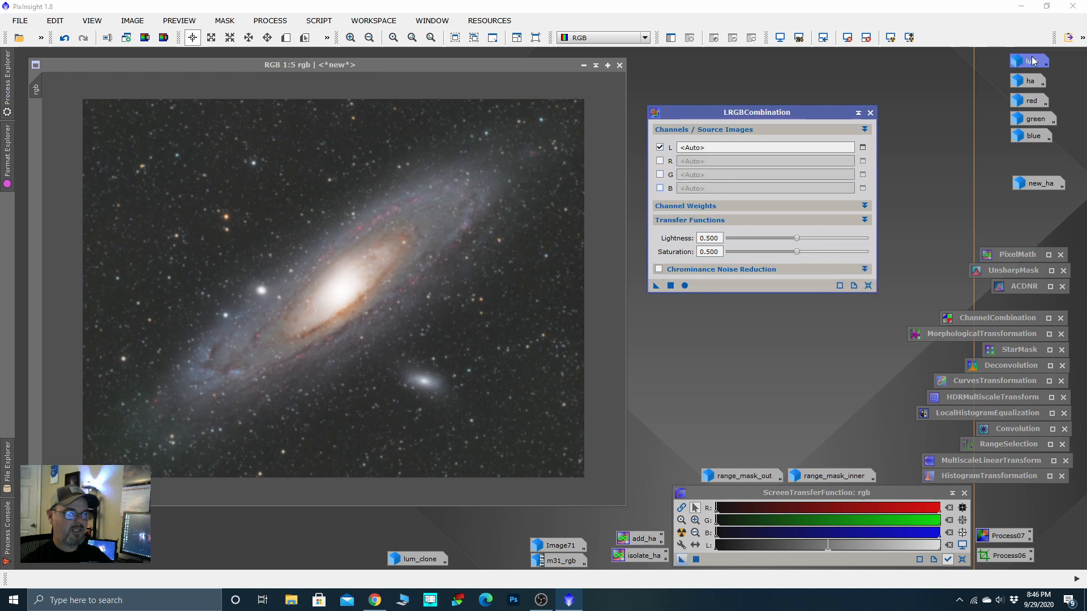
# Step: Assign lum as the L source, enable Chrominance Noise Reduction and apply LRGBCombination to the rgb image
pyautogui.moveTo(1036, 63); pyautogui.dragTo(759, 147)
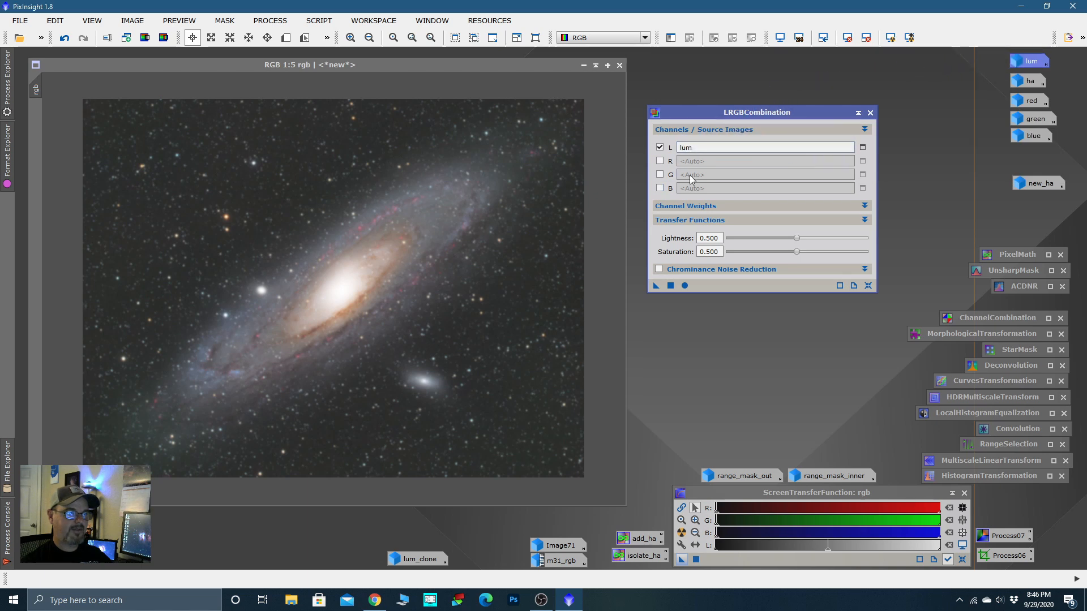
pyautogui.click(659, 269)
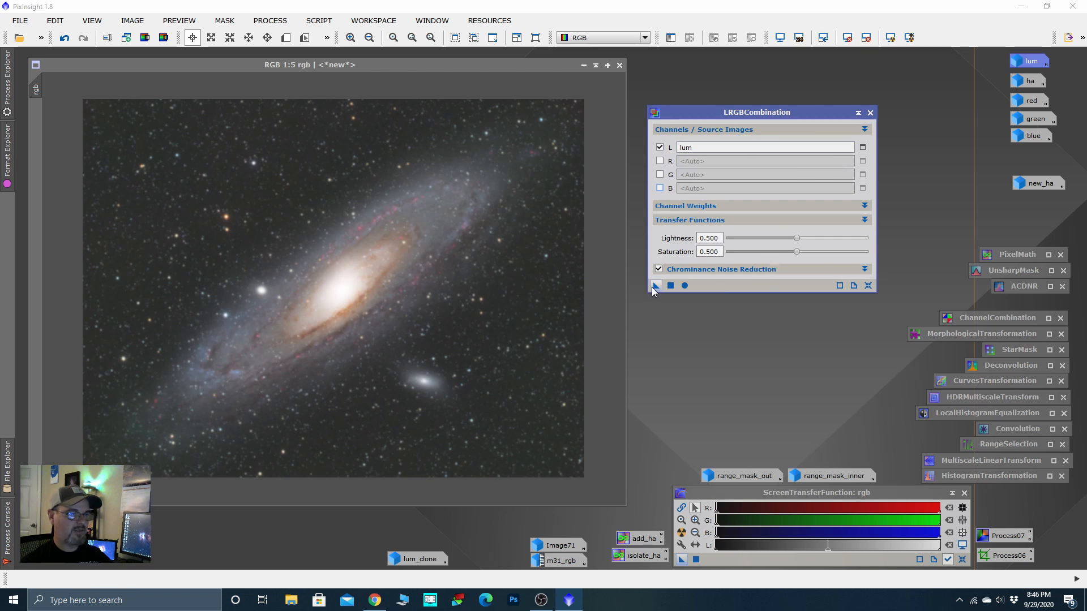
pyautogui.moveTo(654, 288); pyautogui.dragTo(442, 334)
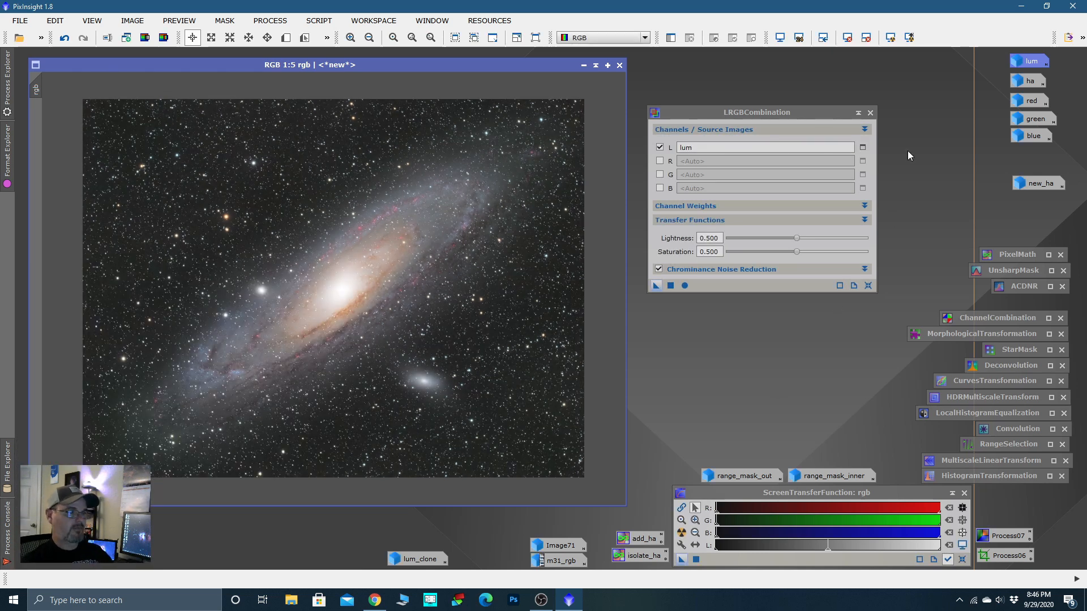
pyautogui.click(858, 113)
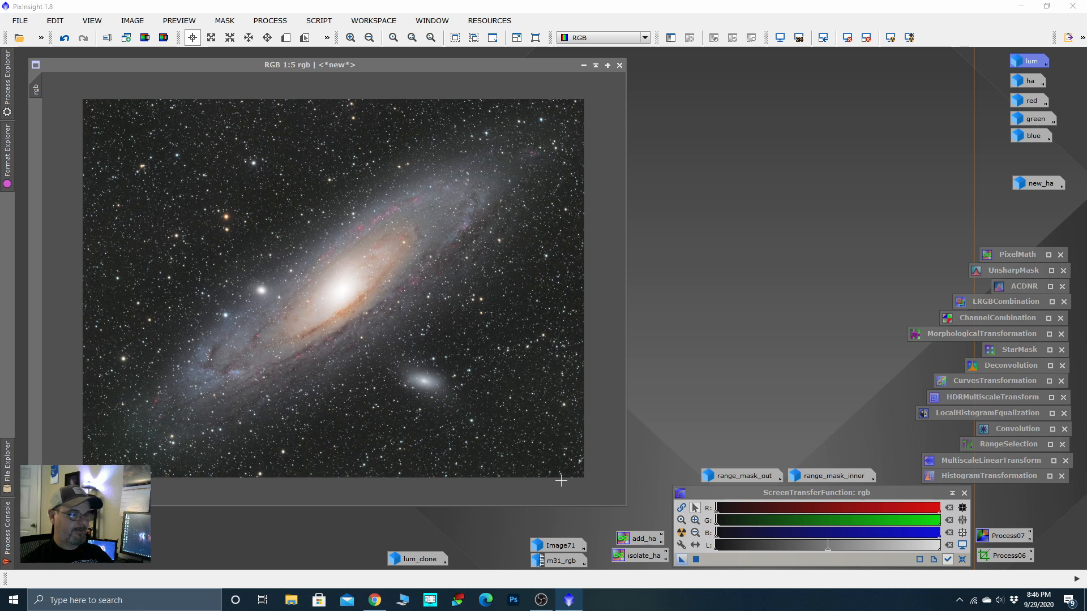
# Step: Delete the lum_clone image despite its mask references and without saving it
pyautogui.rightClick(430, 559)
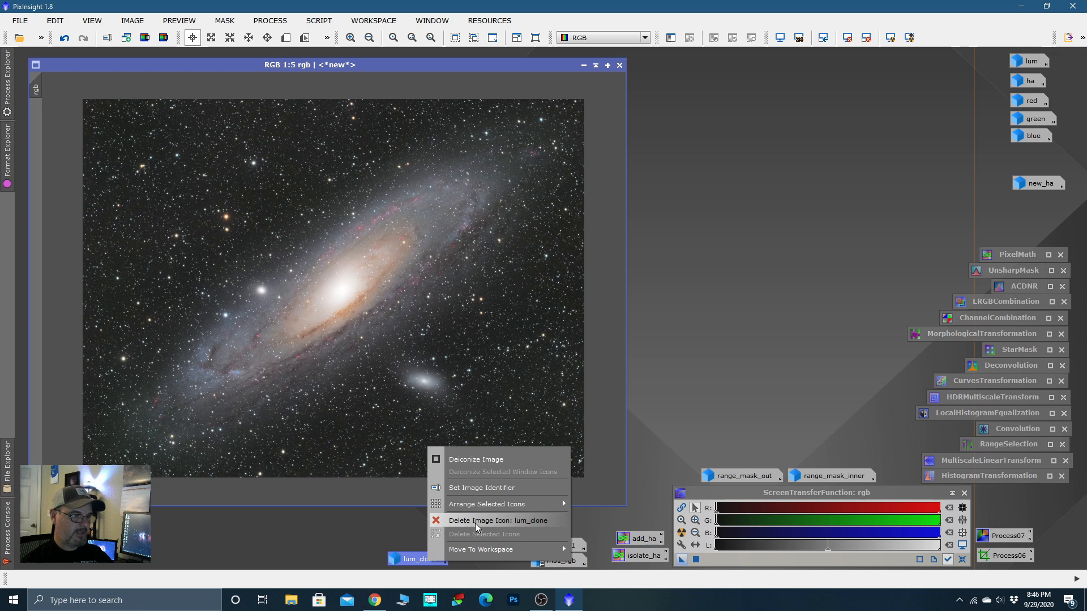
pyautogui.click(475, 524)
pyautogui.click(519, 326)
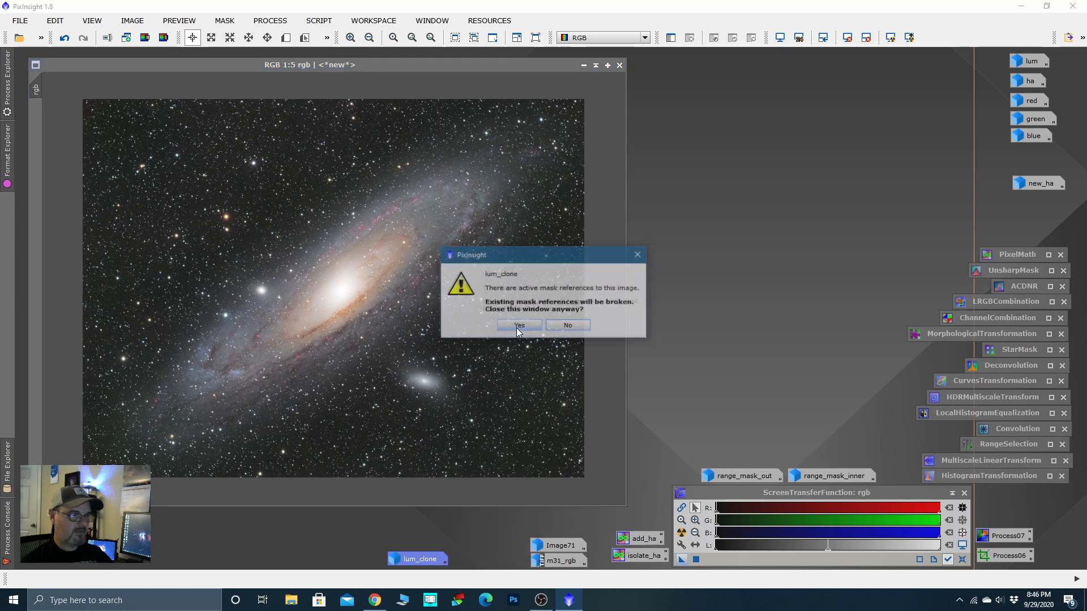
pyautogui.click(567, 327)
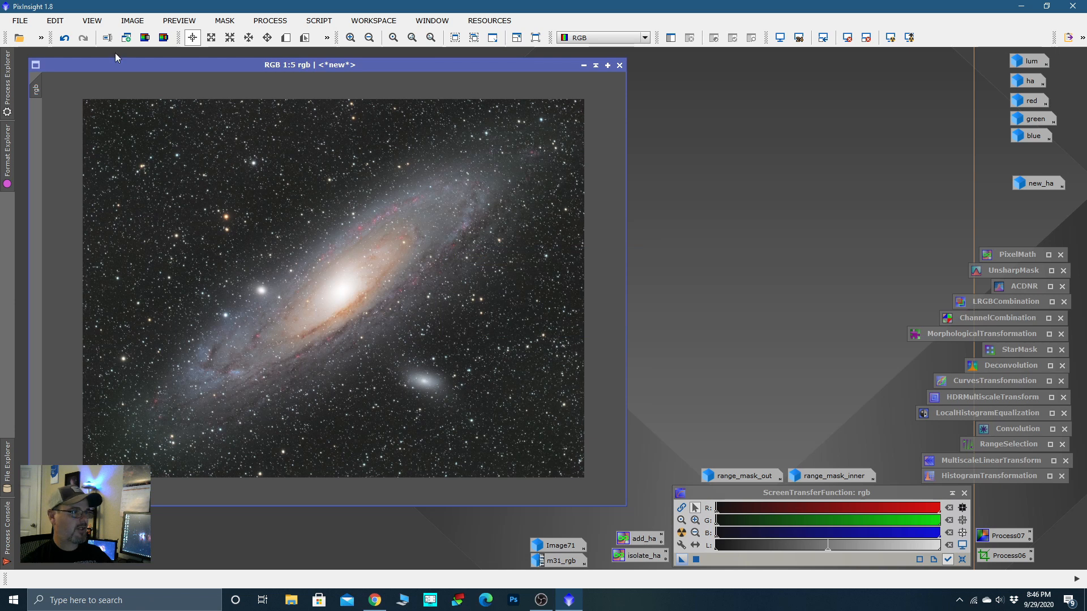
# Step: Mask the rgb image with its own extracted lightness, keeping the overlay hidden, and park the lightness image as an icon
pyautogui.click(145, 38)
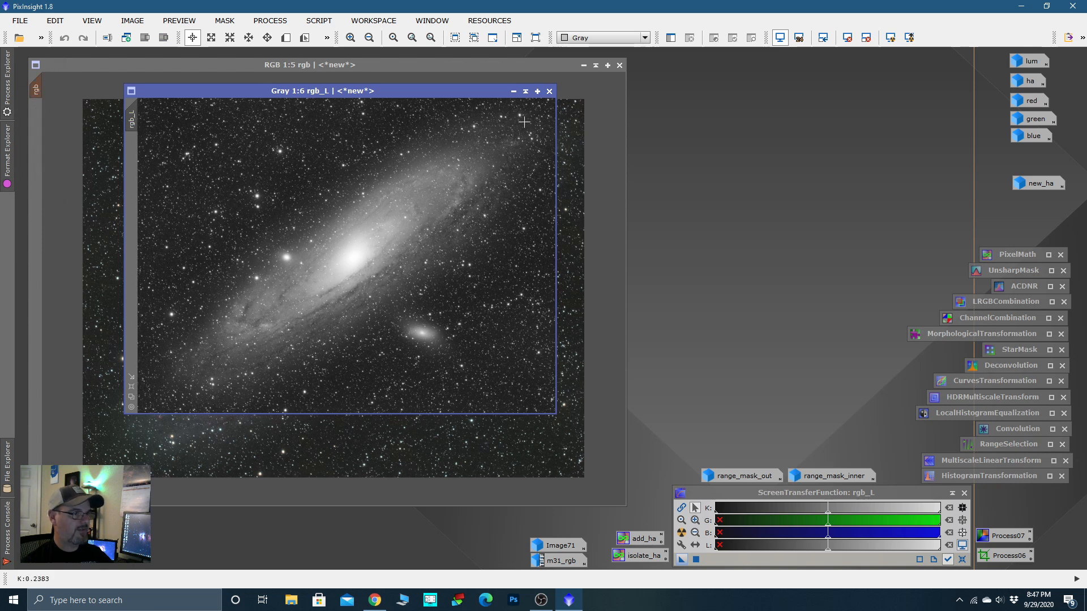
pyautogui.click(514, 91)
pyautogui.moveTo(368, 256); pyautogui.dragTo(502, 564)
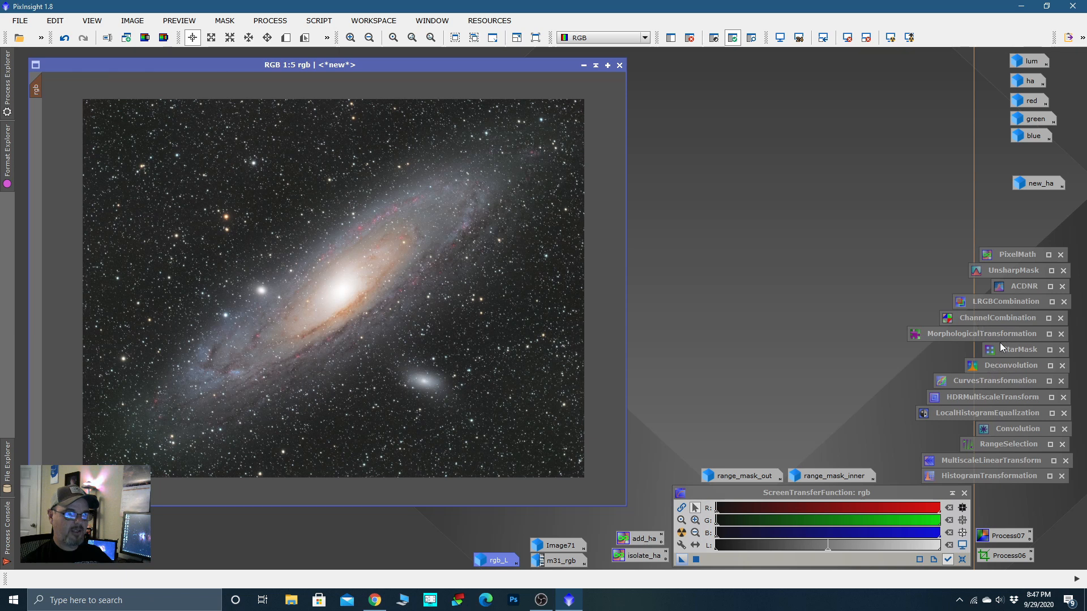
# Step: In CurvesTransformation with real-time preview, shape a gentle RGB/K S-curve with points at about 0.625/0.664 and 0.238/0.212
pyautogui.doubleClick(990, 383)
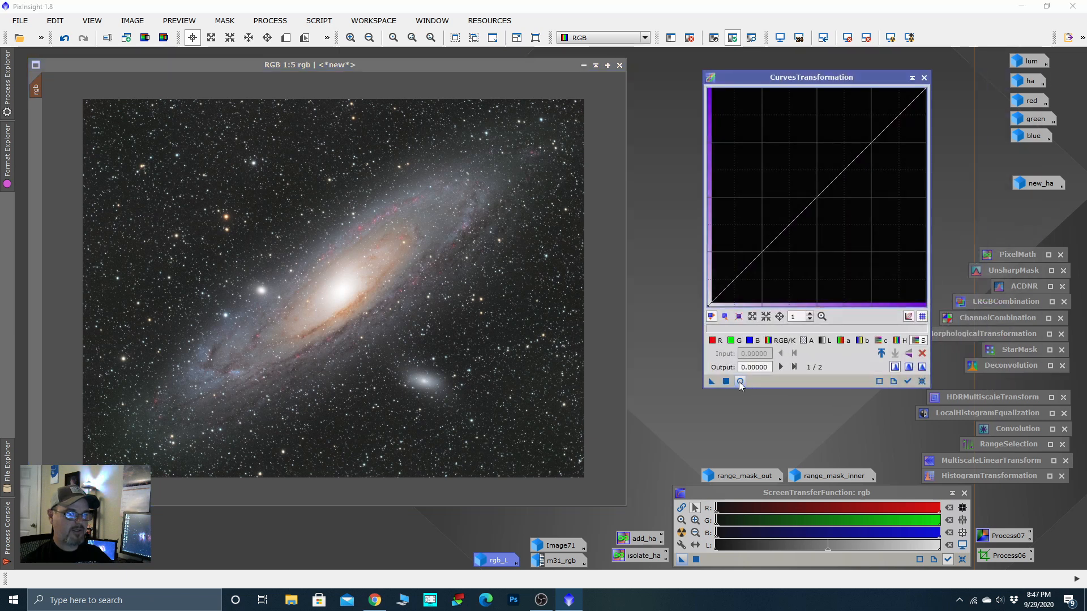
pyautogui.click(740, 381)
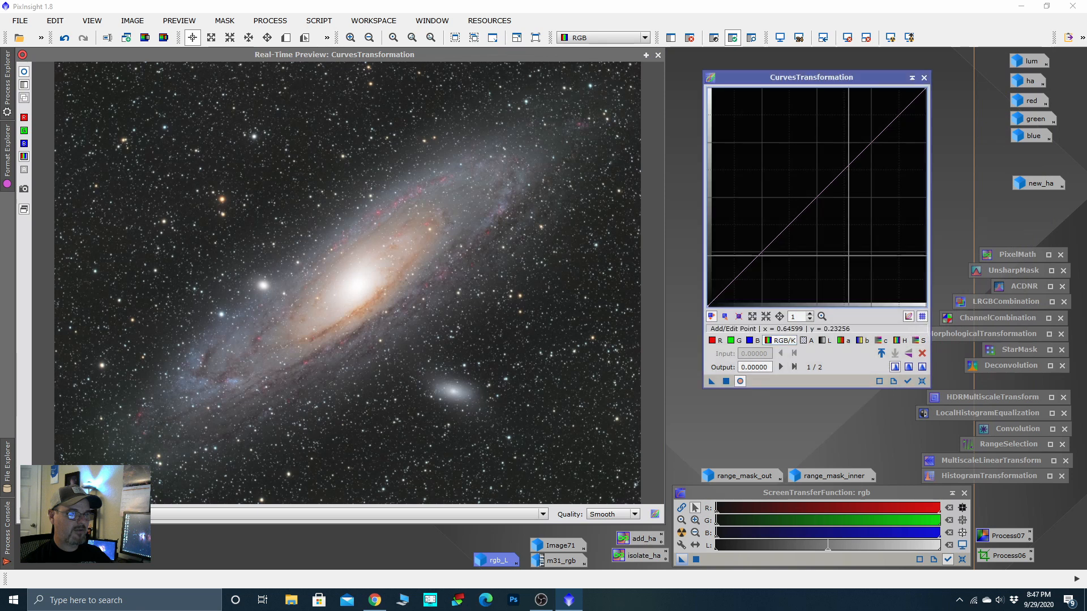
pyautogui.click(846, 164)
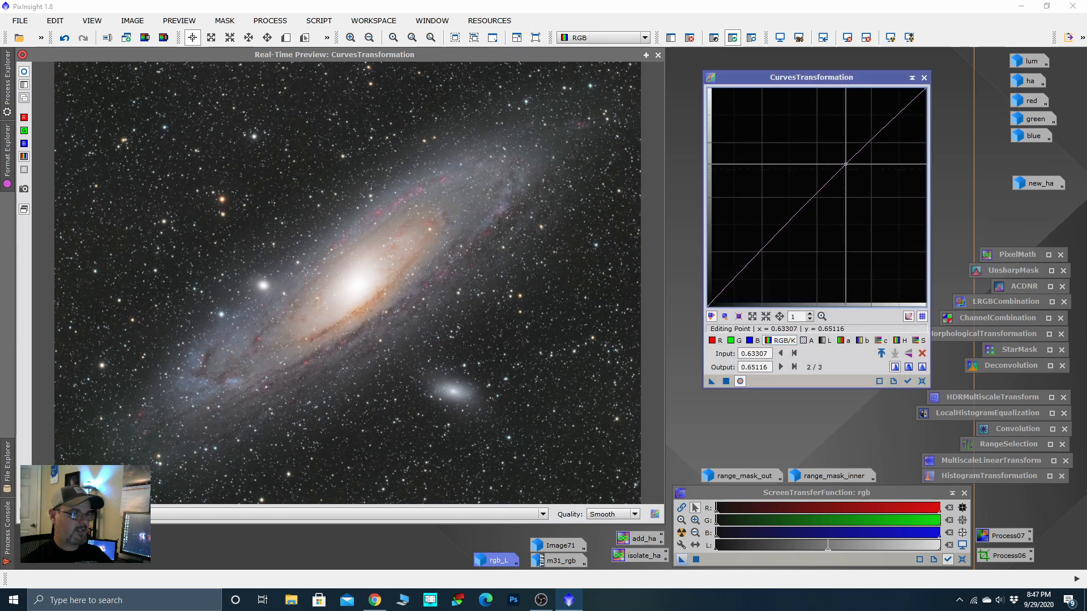
pyautogui.moveTo(846, 164); pyautogui.dragTo(844, 162)
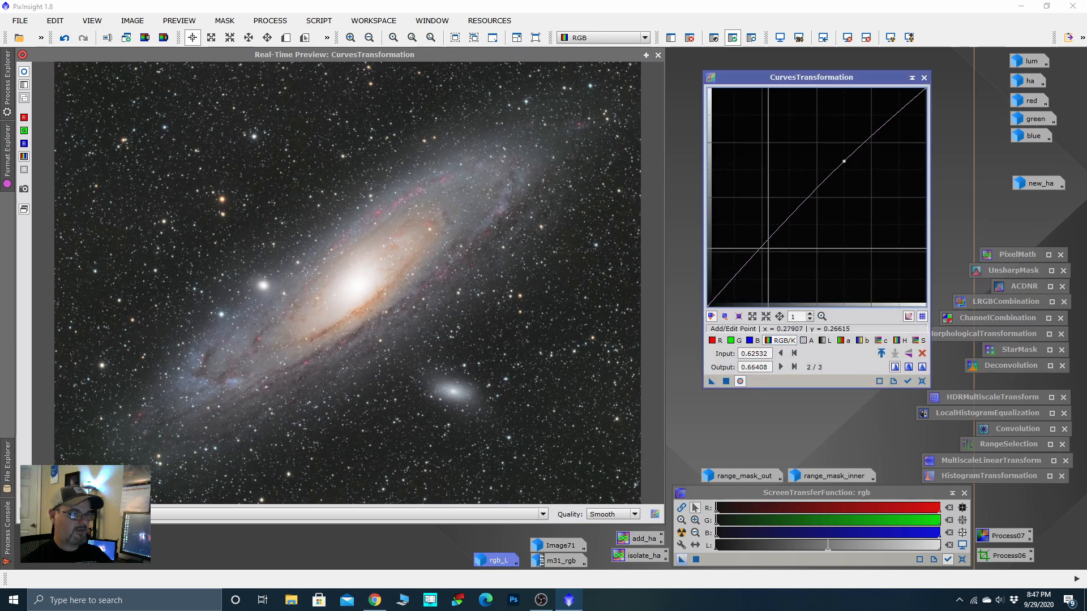
pyautogui.click(756, 256)
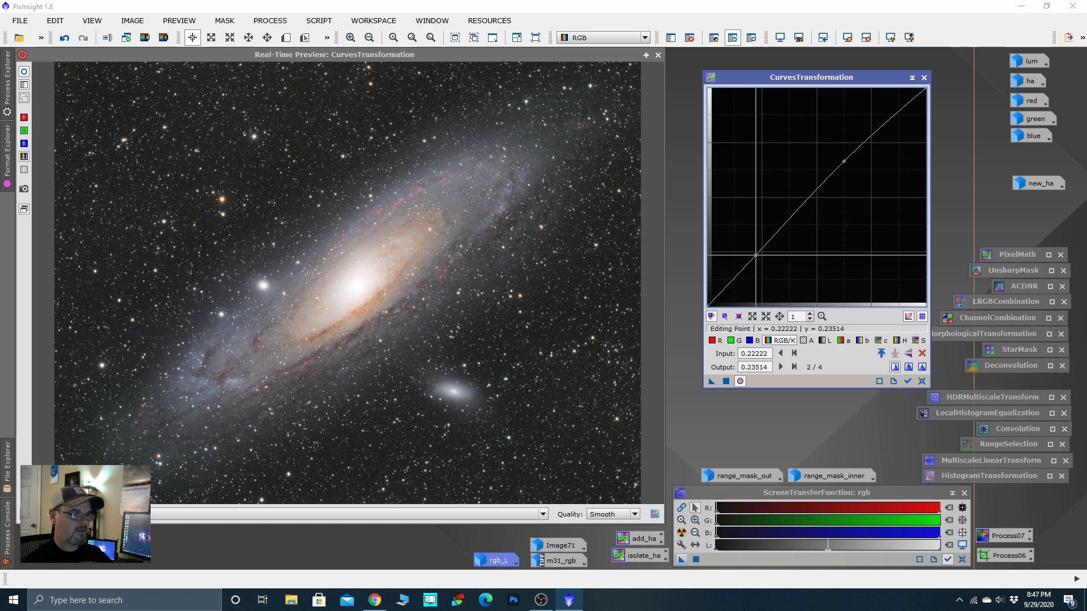
pyautogui.moveTo(756, 256); pyautogui.dragTo(759, 260)
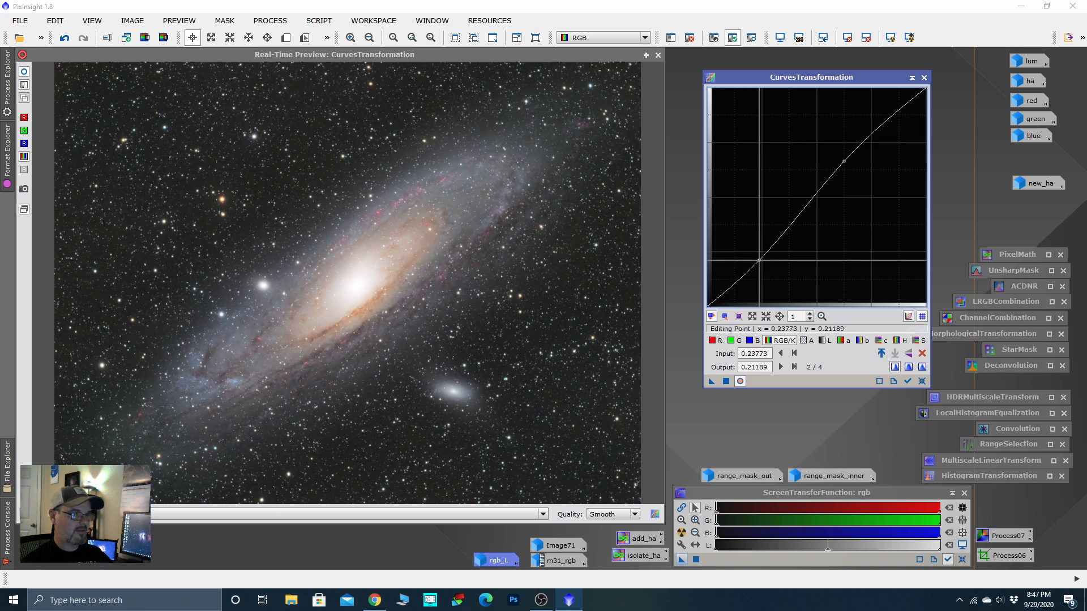
# Step: Shape a gentle S-curve on the L channel with points at about 0.649/0.667 and 0.245/0.230
pyautogui.click(823, 340)
pyautogui.click(849, 161)
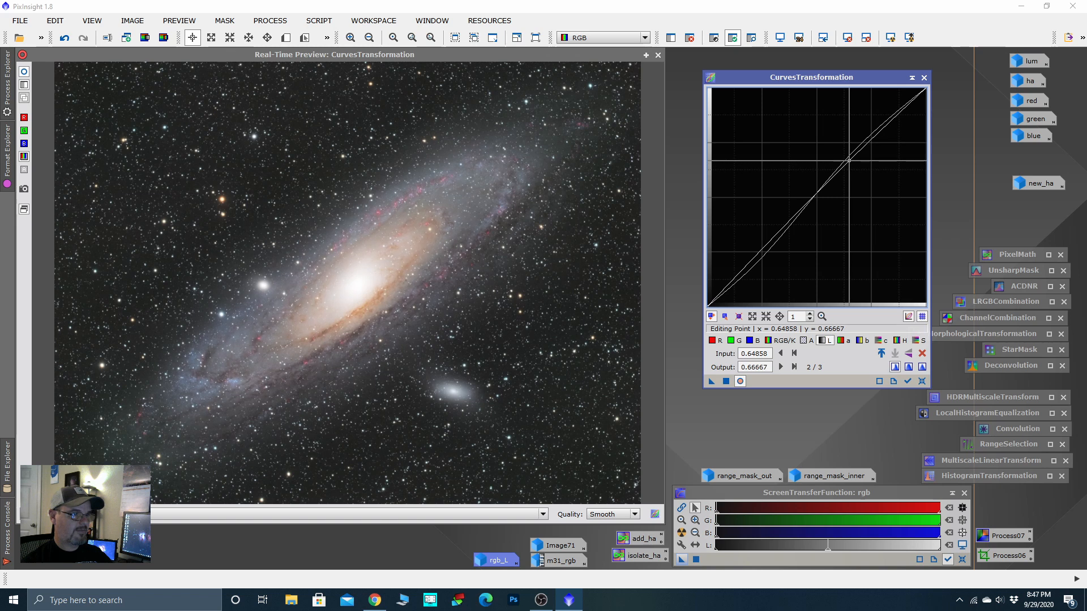
pyautogui.click(760, 255)
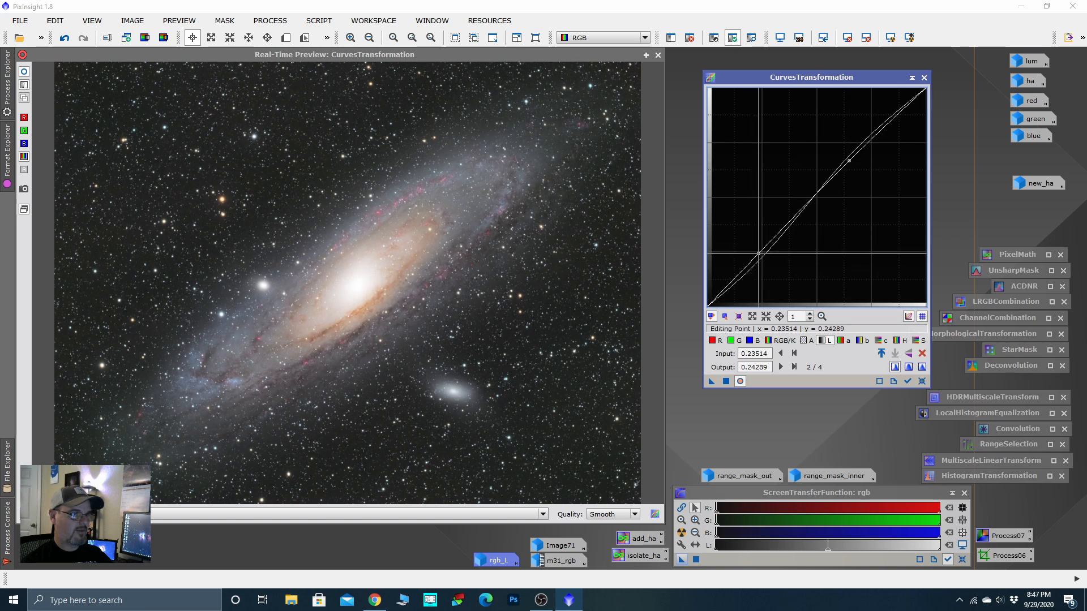
pyautogui.moveTo(760, 255); pyautogui.dragTo(761, 256)
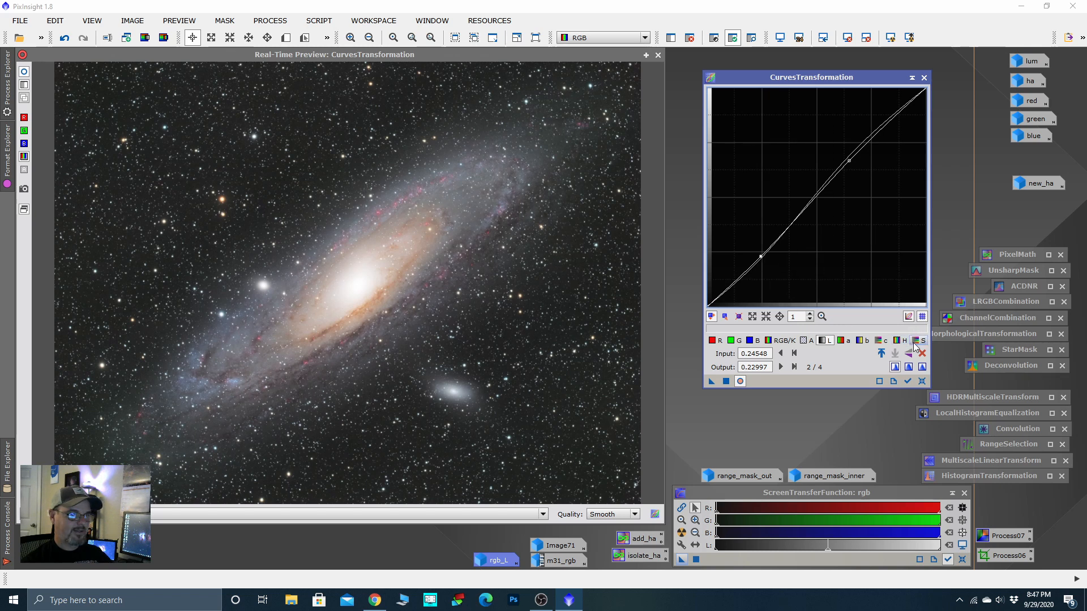
# Step: Boost the saturation curve with a point at about 0.661 input and 0.716 output
pyautogui.click(916, 341)
pyautogui.click(855, 153)
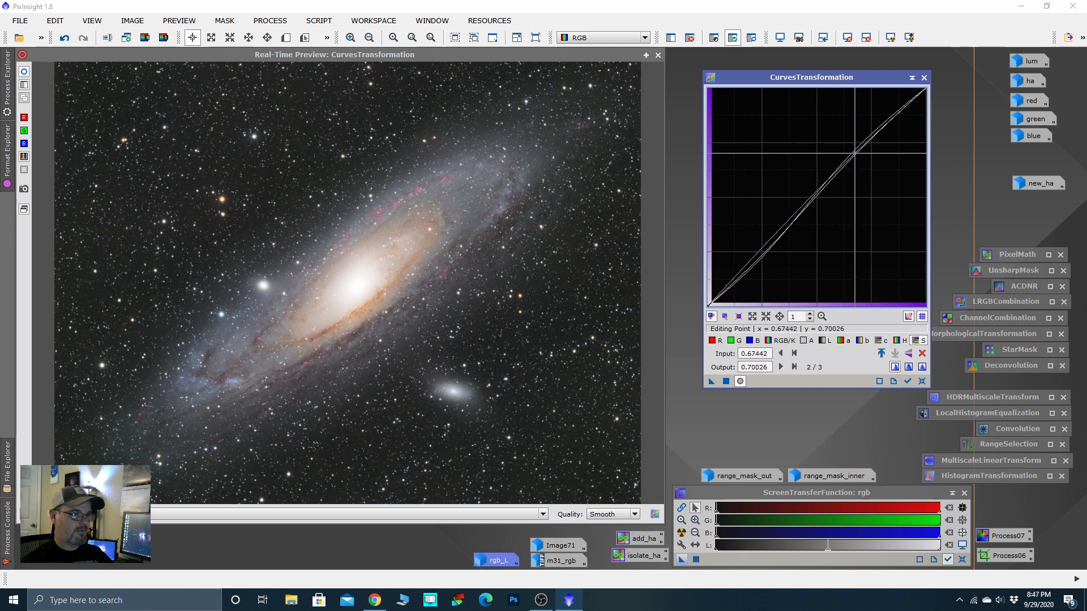
pyautogui.moveTo(854, 154); pyautogui.dragTo(852, 150)
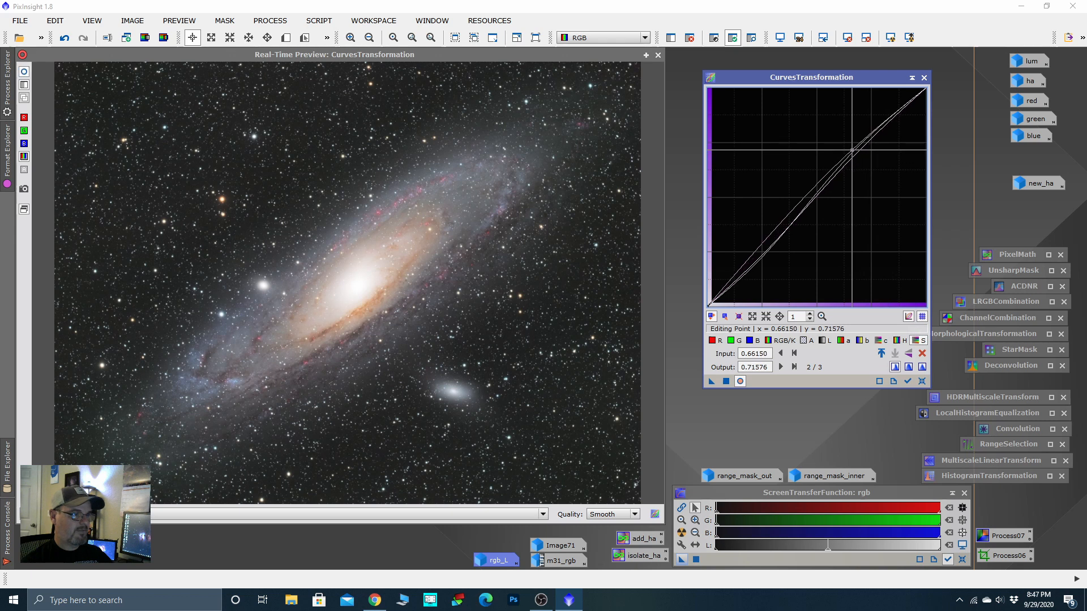
# Step: Collapse CurvesTransformation to its icon and close its real-time preview window
pyautogui.click(739, 380)
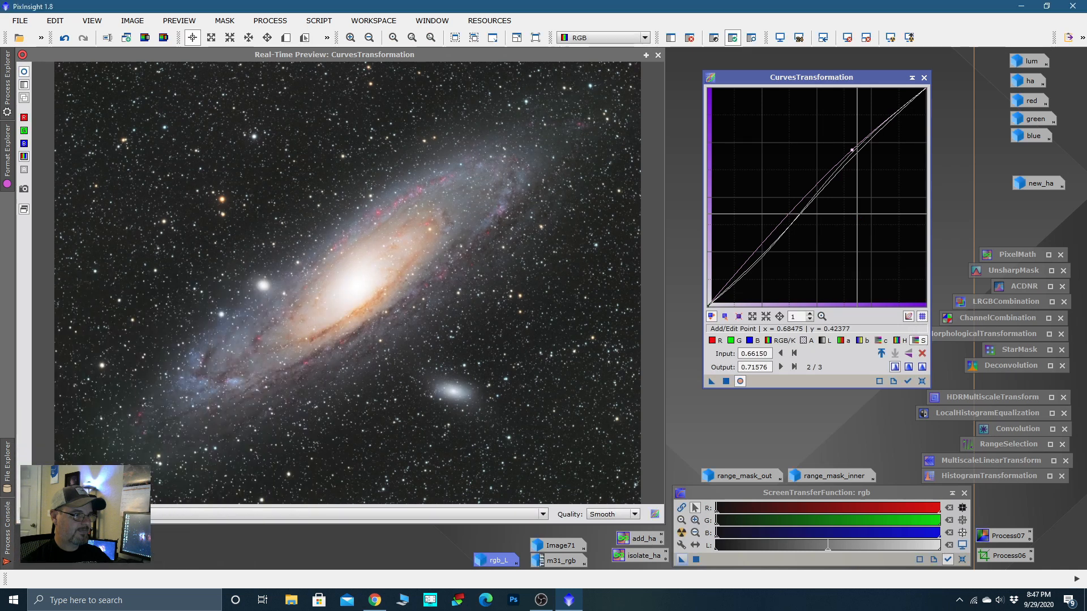
pyautogui.click(912, 77)
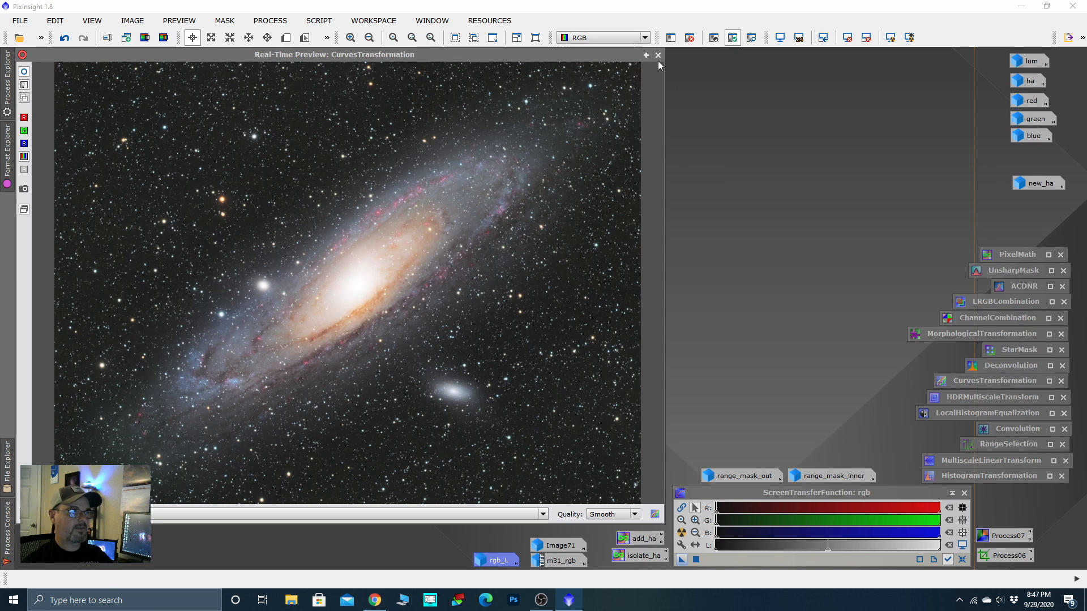
pyautogui.click(658, 55)
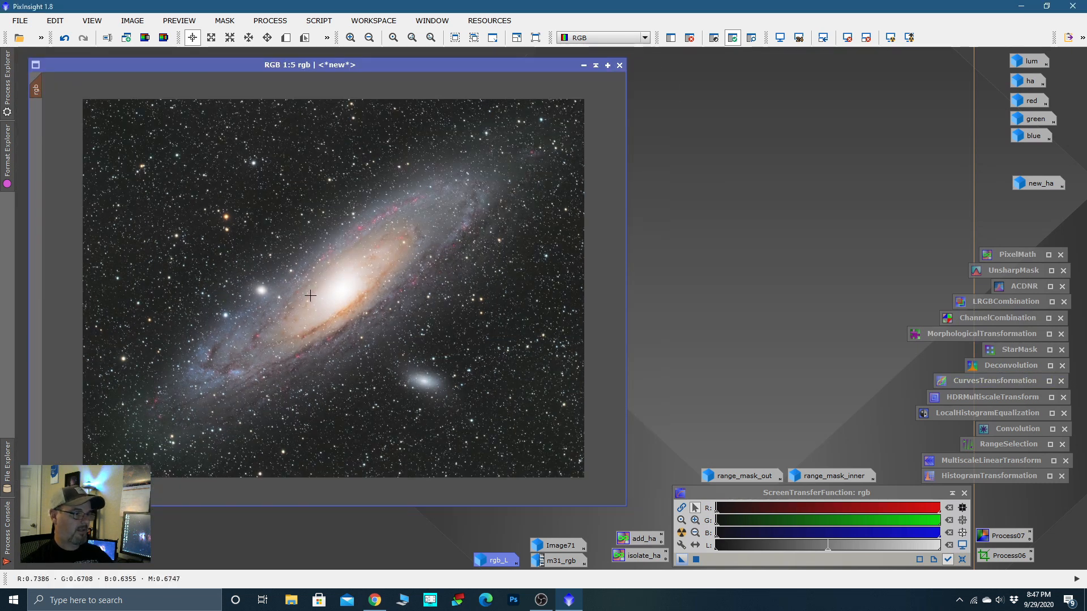
# Step: Examine the background stars, spiral arms and core of the rgb image at several magnifications
pyautogui.scroll(2, 310, 295)
pyautogui.hotkey('alt', 'p')
pyautogui.moveTo(308, 294); pyautogui.dragTo(543, 403)
pyautogui.scroll(1, 346, 254)
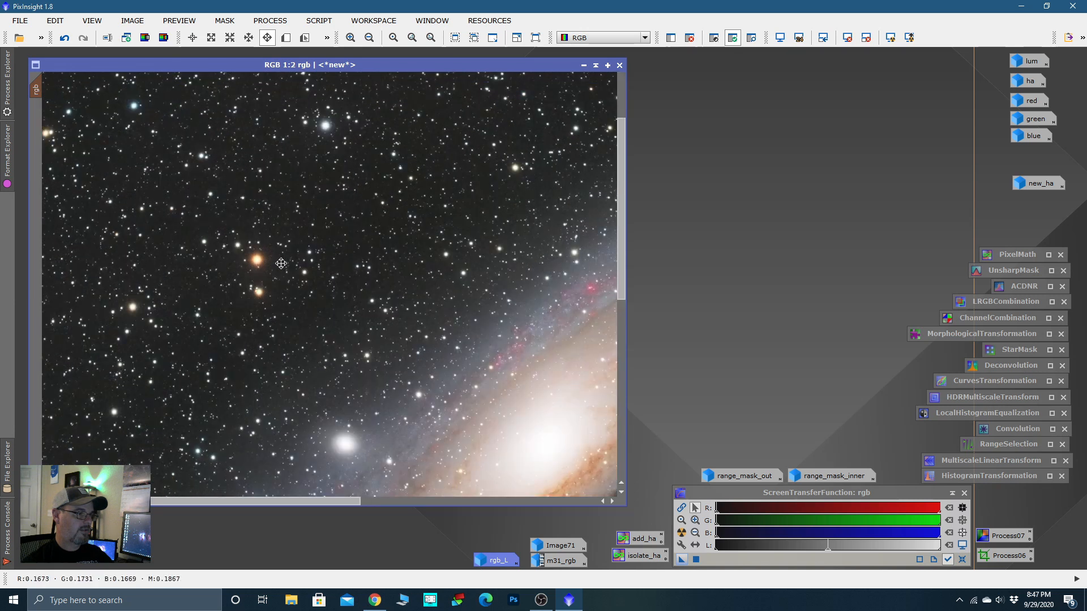
pyautogui.scroll(-1, 501, 211)
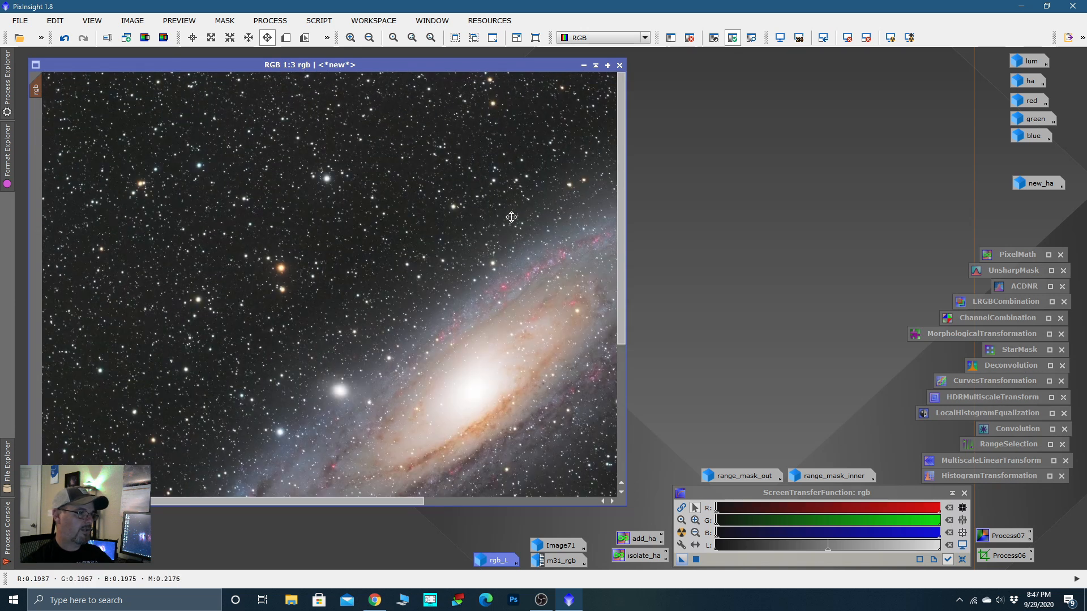
pyautogui.moveTo(510, 215); pyautogui.dragTo(304, 175)
pyautogui.moveTo(498, 306); pyautogui.dragTo(496, 252)
pyautogui.scroll(-2, 530, 238)
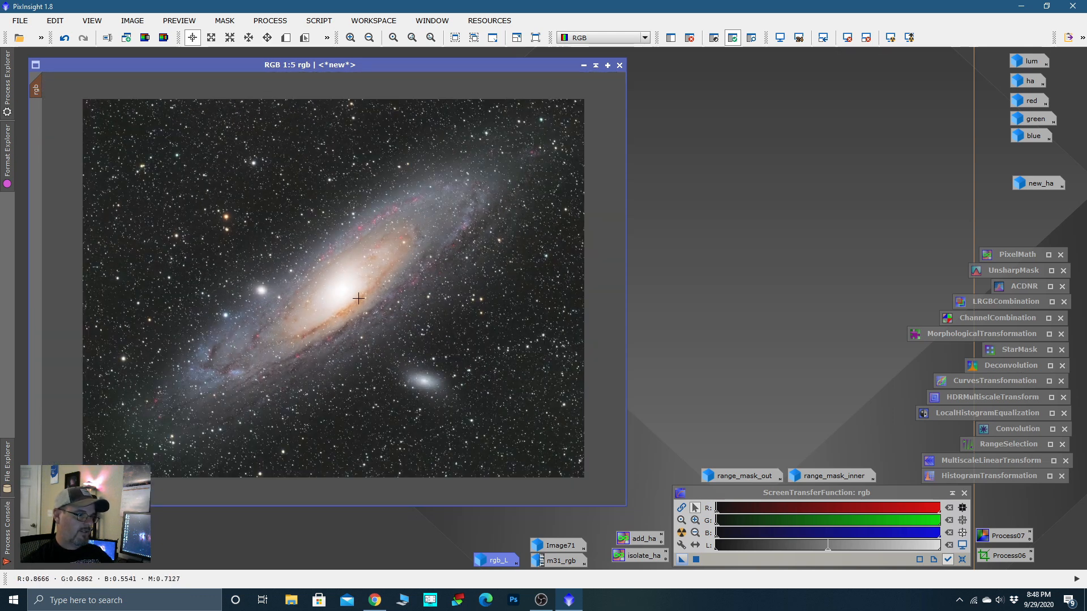
pyautogui.scroll(1, 358, 299)
pyautogui.scroll(-1, 371, 249)
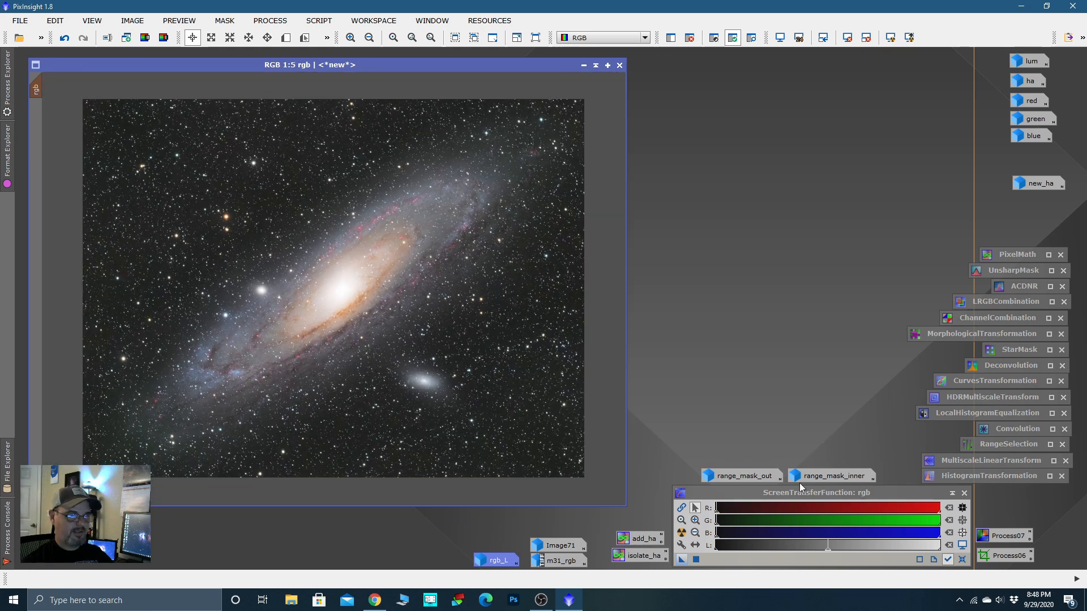
# Step: Mask the rgb image with range_mask_out, iconize the mask image again and open LocalHistogramEqualization
pyautogui.doubleClick(758, 476)
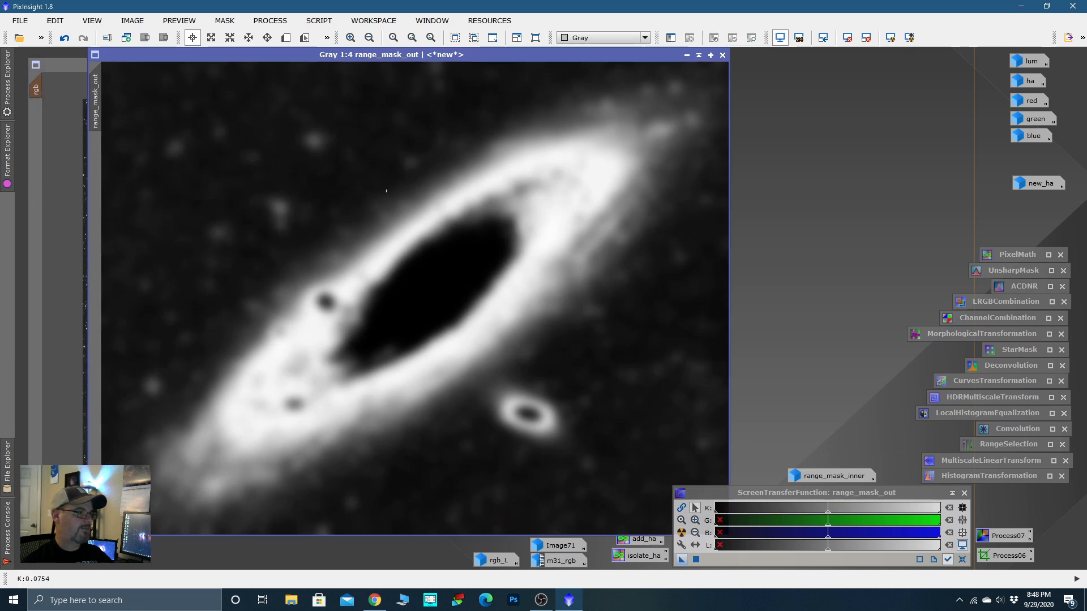
pyautogui.click(687, 56)
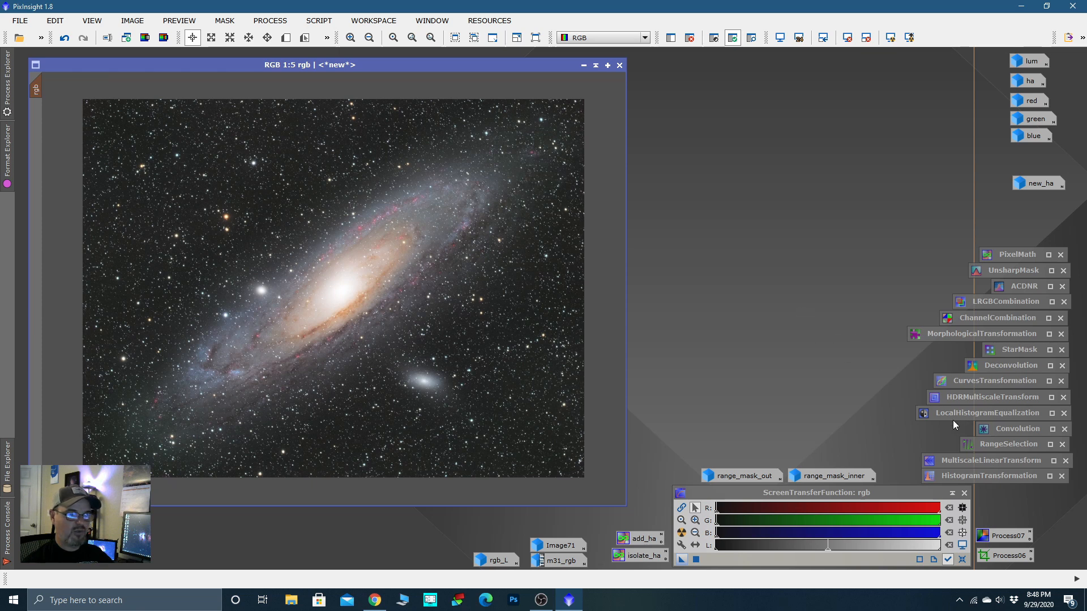
pyautogui.doubleClick(967, 416)
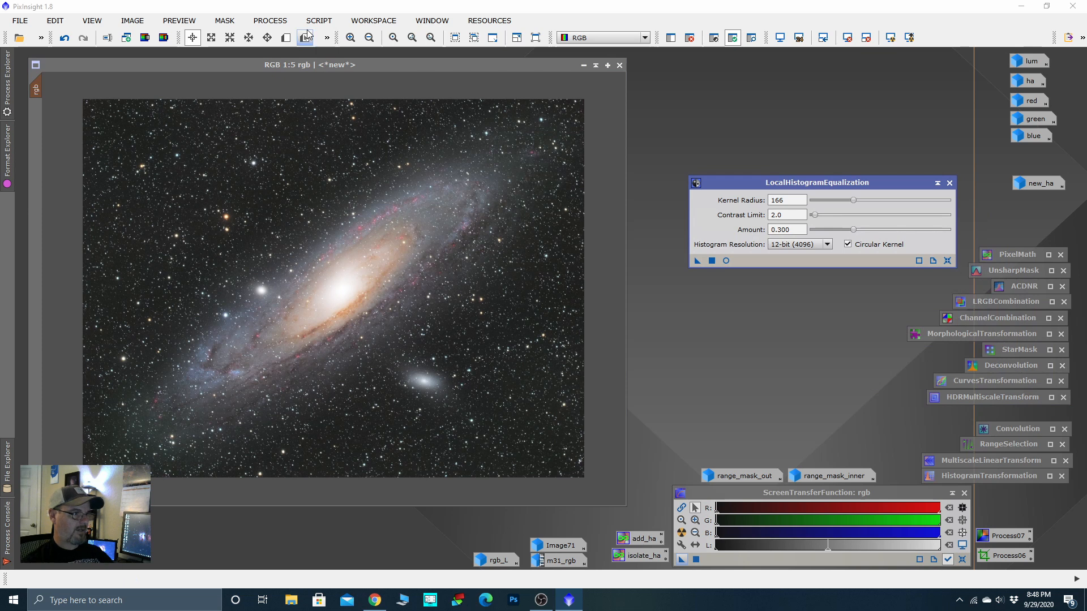
# Step: Define a preview over the galaxy's lower-left spiral arm in the rgb image and display it
pyautogui.click(286, 37)
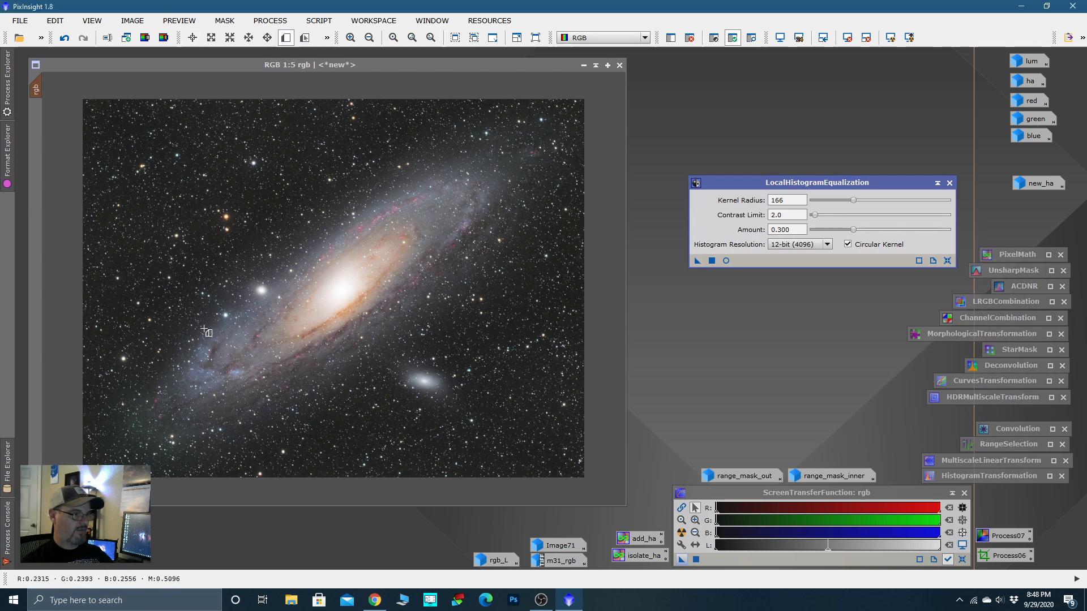
pyautogui.moveTo(203, 329); pyautogui.dragTo(307, 383)
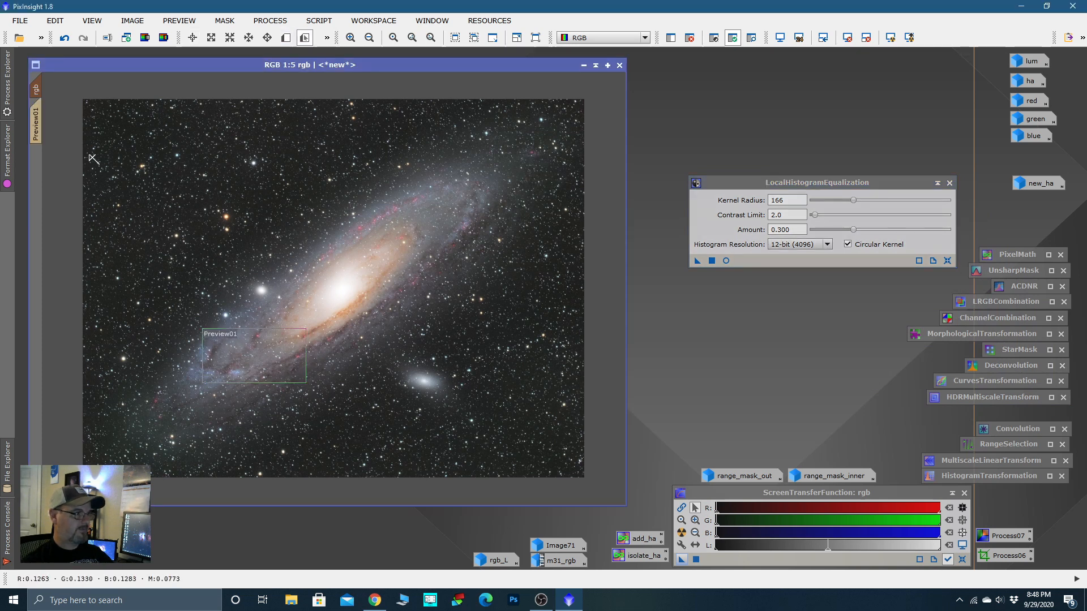
pyautogui.click(36, 121)
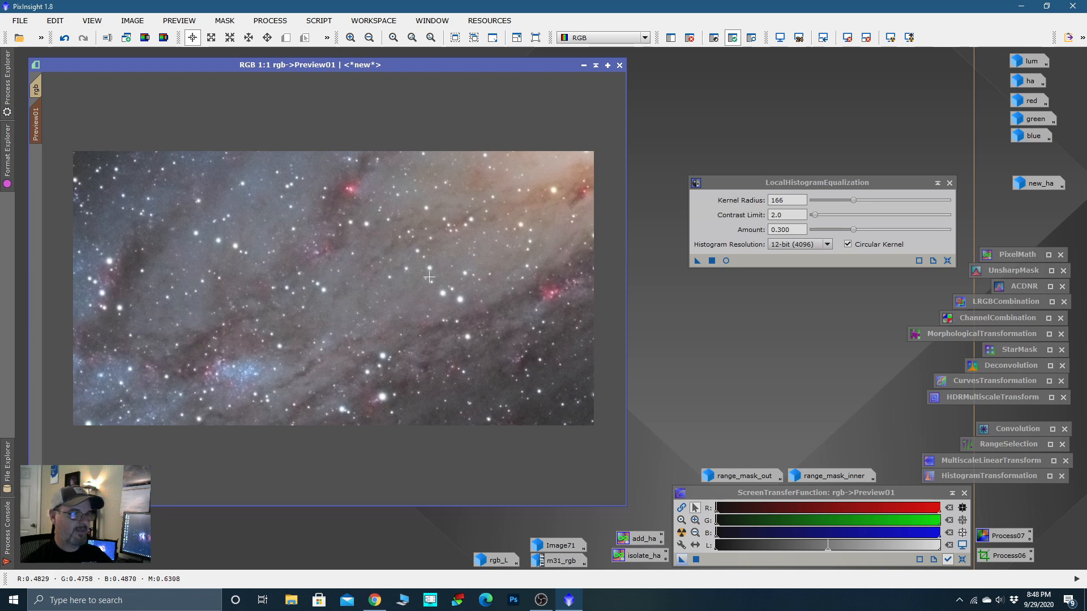
# Step: Apply LocalHistogramEqualization to the spiral-arm preview with 8-bit (256) histogram resolution, kernel radius 186 and amount 0.320
pyautogui.click(821, 249)
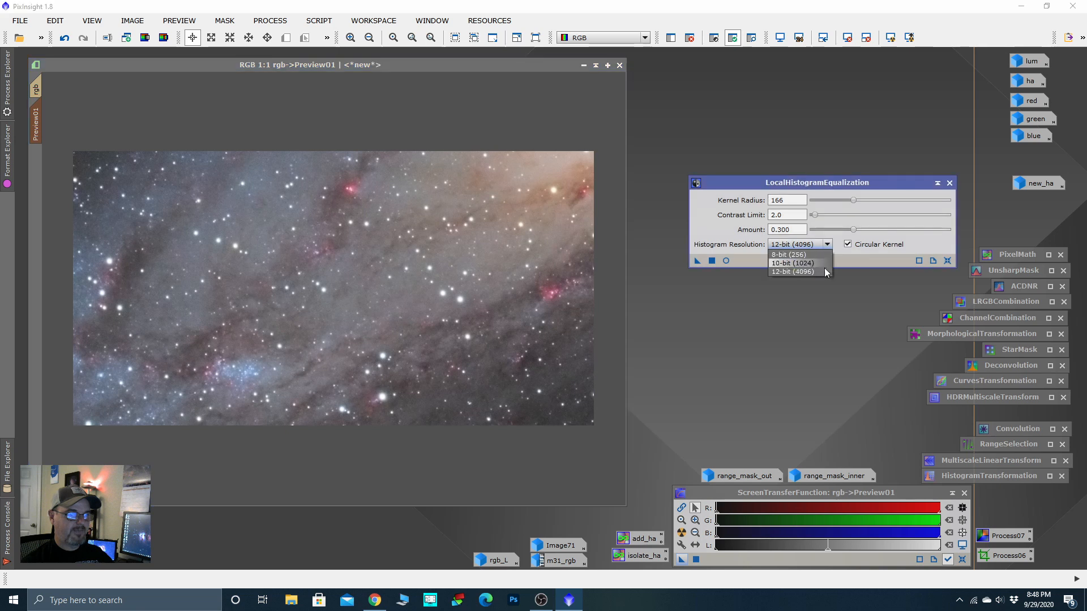
pyautogui.click(790, 254)
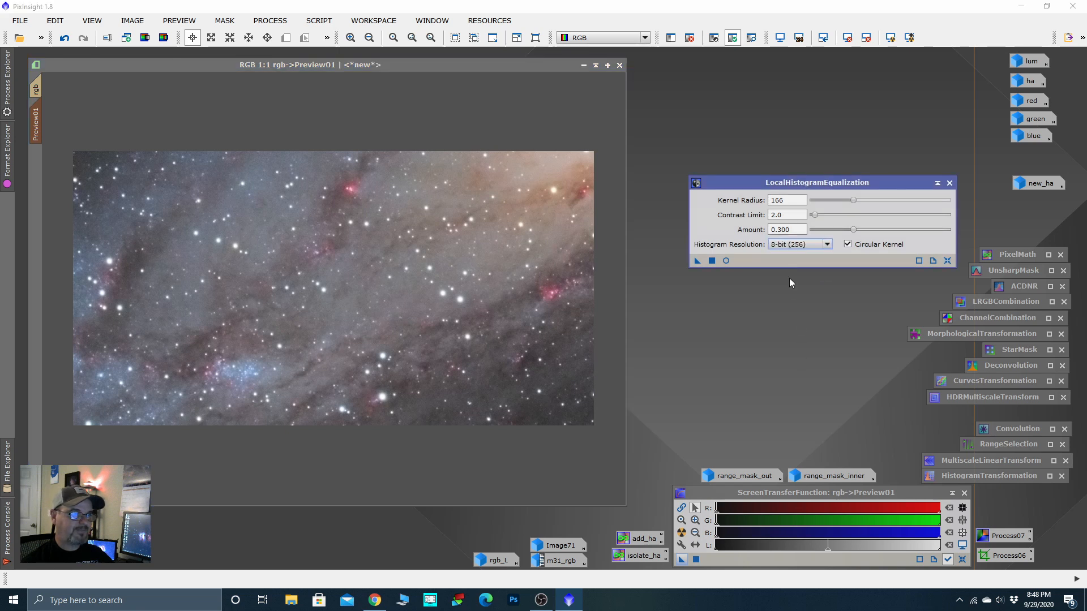
pyautogui.click(856, 230)
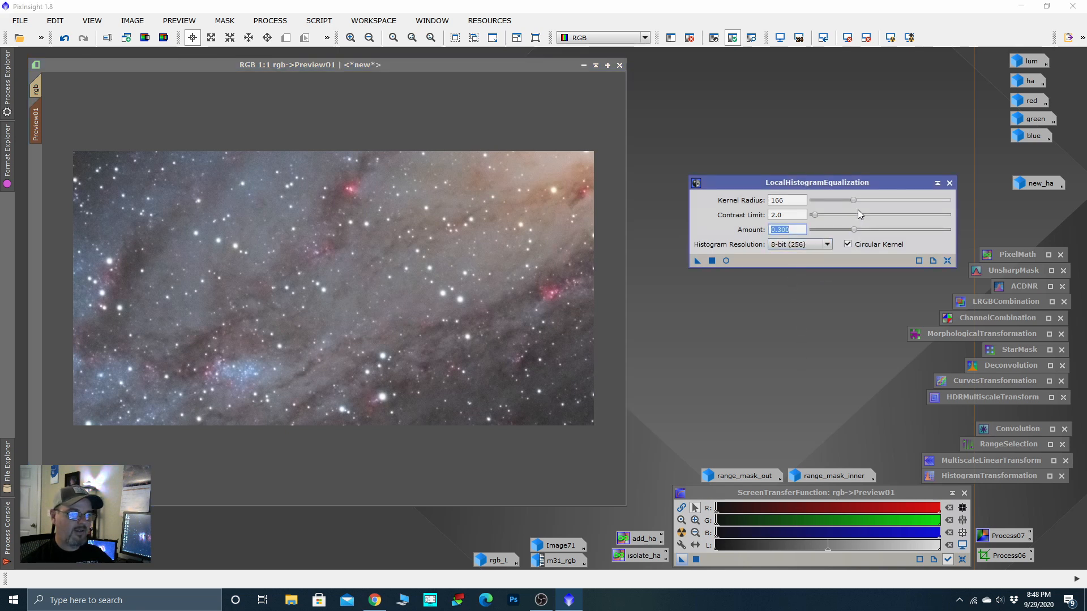
pyautogui.moveTo(853, 202); pyautogui.dragTo(856, 205)
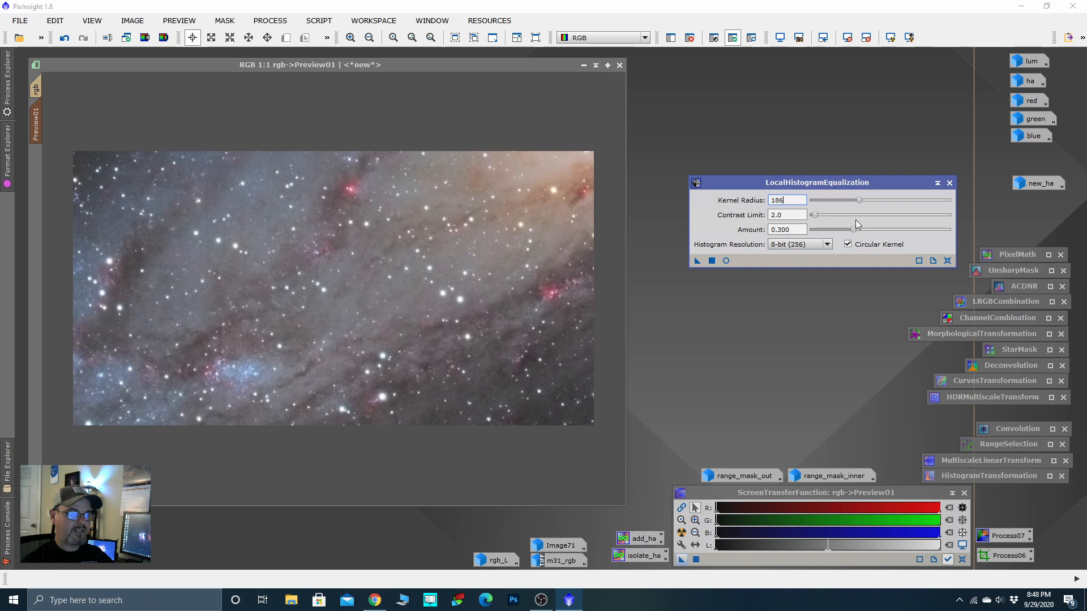
pyautogui.moveTo(857, 229); pyautogui.dragTo(859, 233)
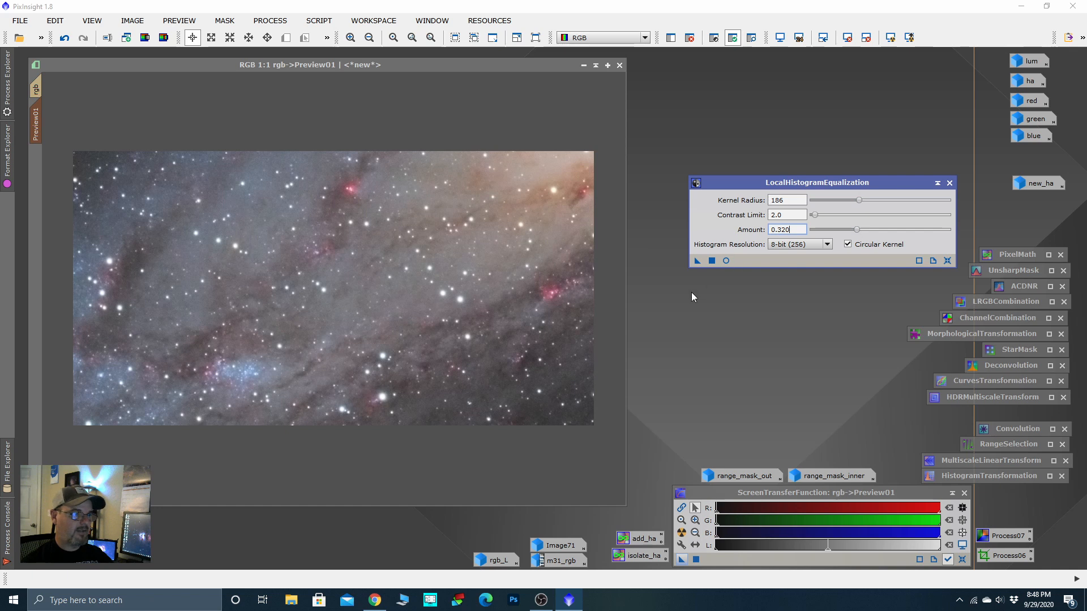
pyautogui.click(698, 264)
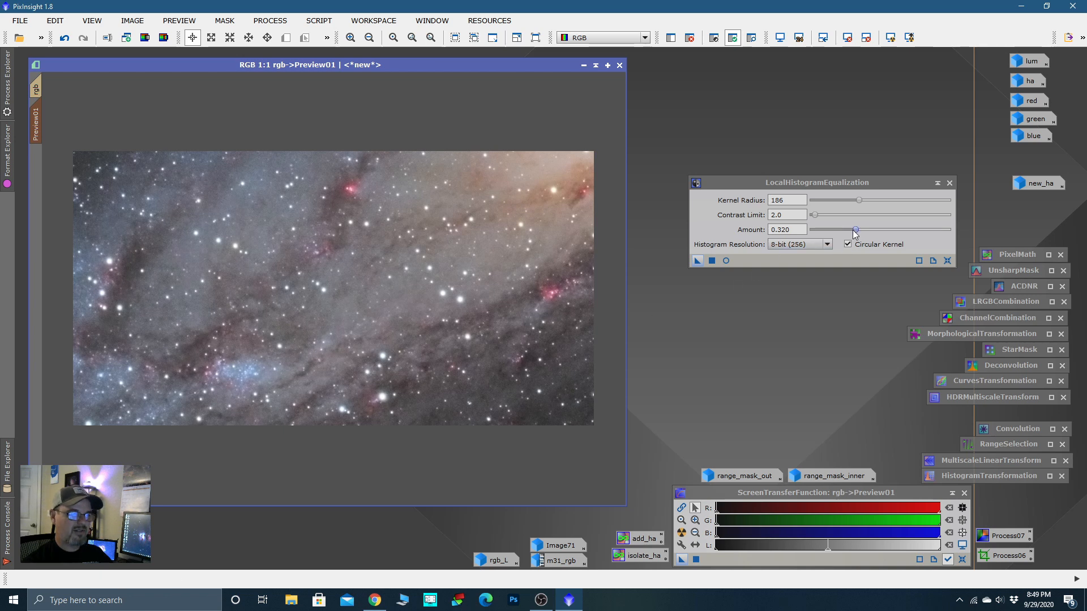
# Step: Set the equalization amount to 0.260, test it on the preview and apply it to the full rgb image
pyautogui.moveTo(853, 230); pyautogui.dragTo(847, 231)
pyautogui.click(697, 261)
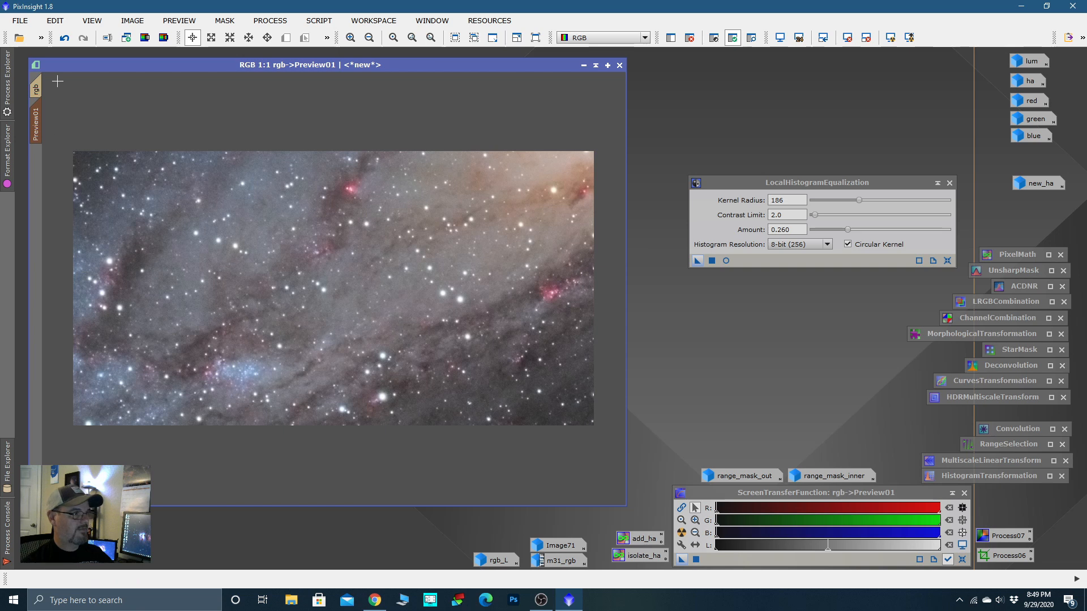
pyautogui.click(37, 89)
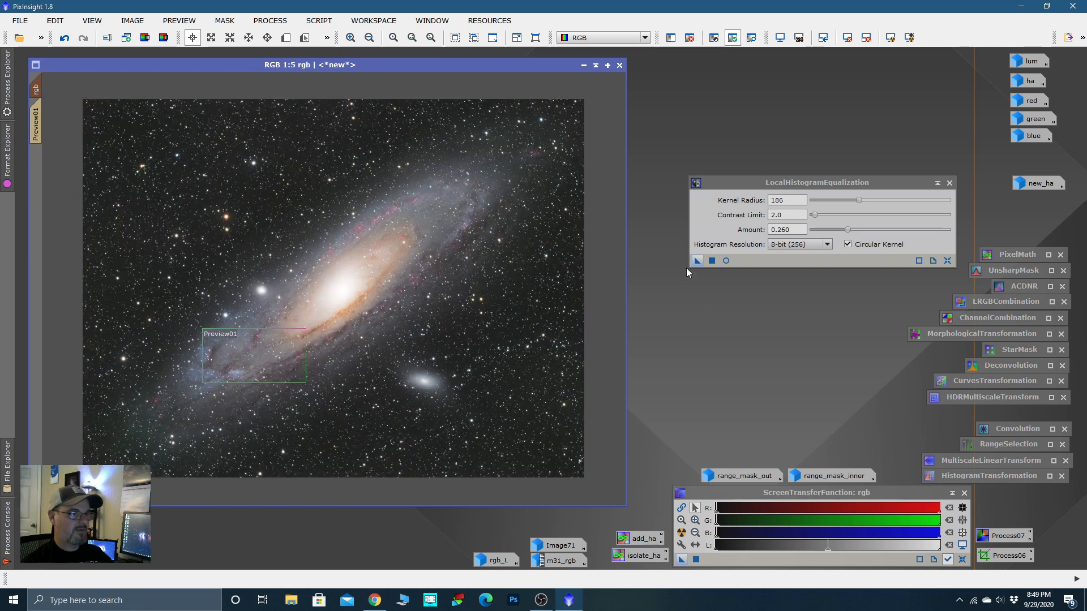
pyautogui.moveTo(698, 260); pyautogui.dragTo(521, 321)
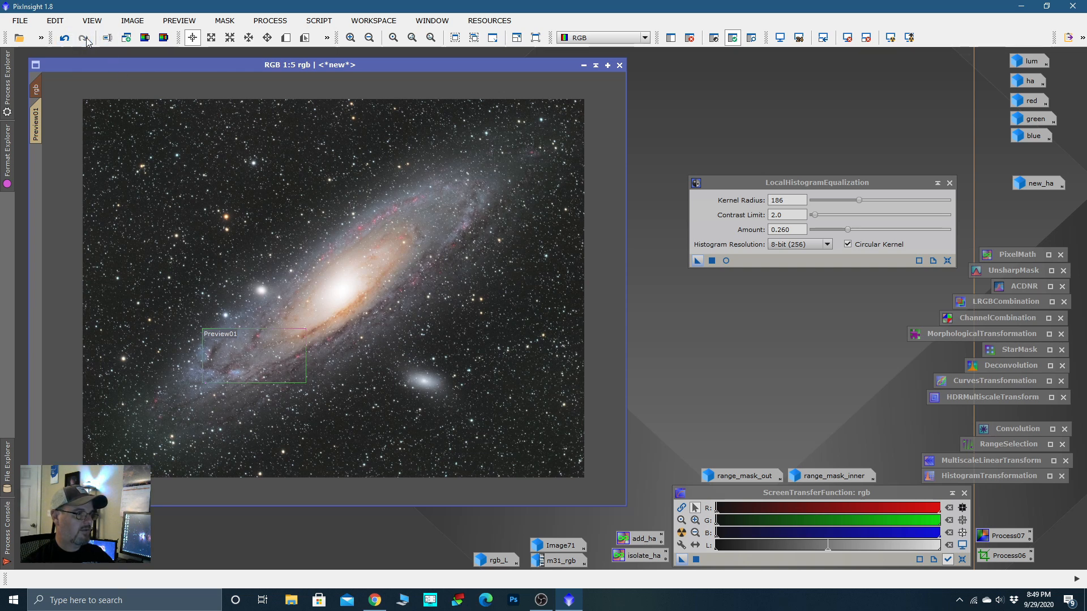
# Step: Compare the rgb image before and after the local histogram equalization by undoing and redoing it
pyautogui.click(68, 40)
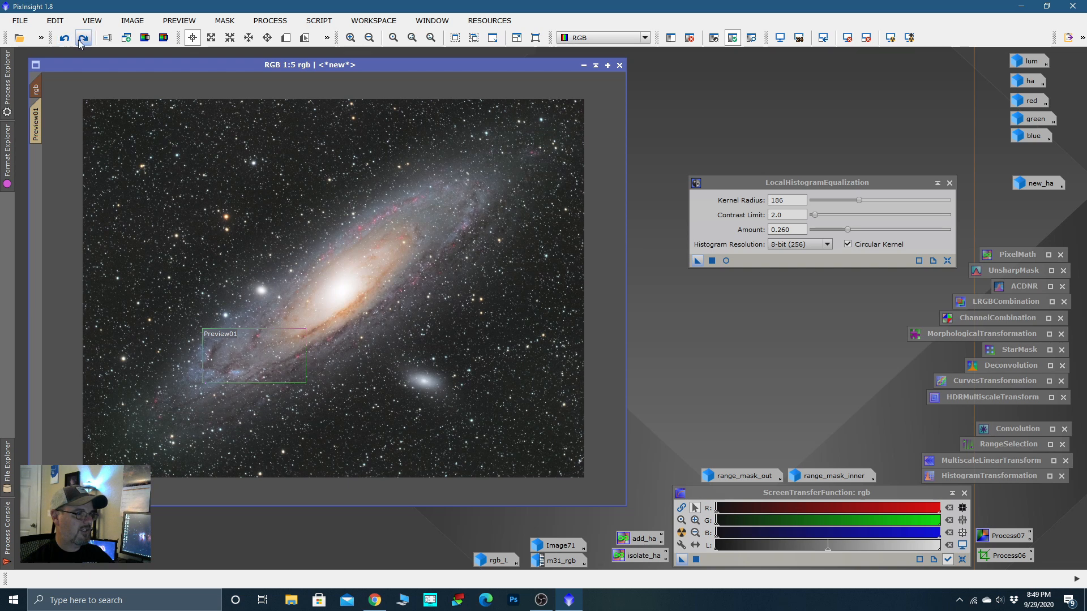
pyautogui.click(82, 39)
pyautogui.scroll(2, 351, 266)
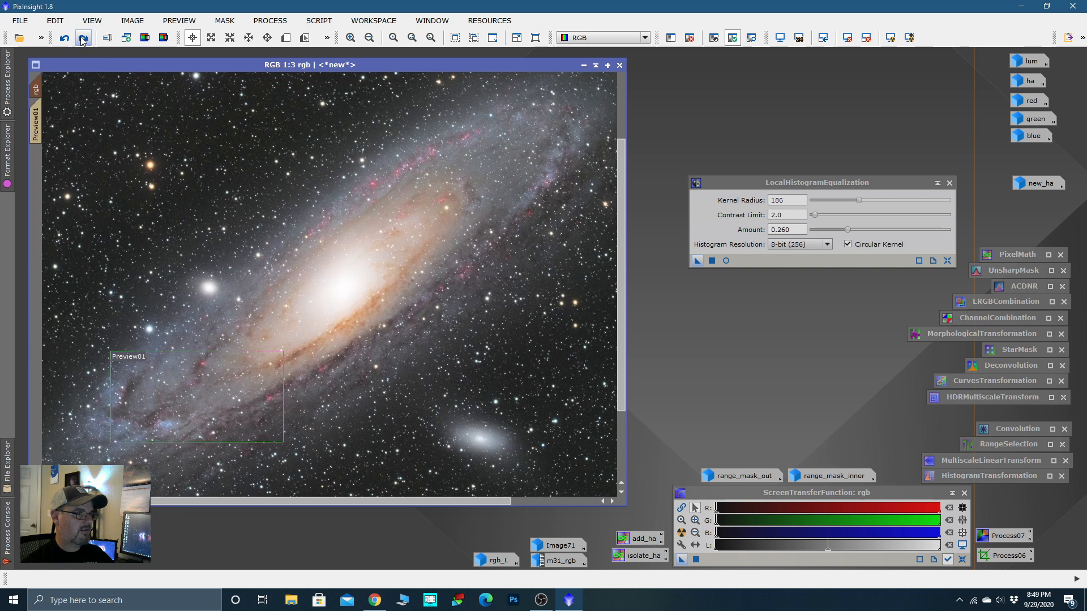
pyautogui.click(83, 40)
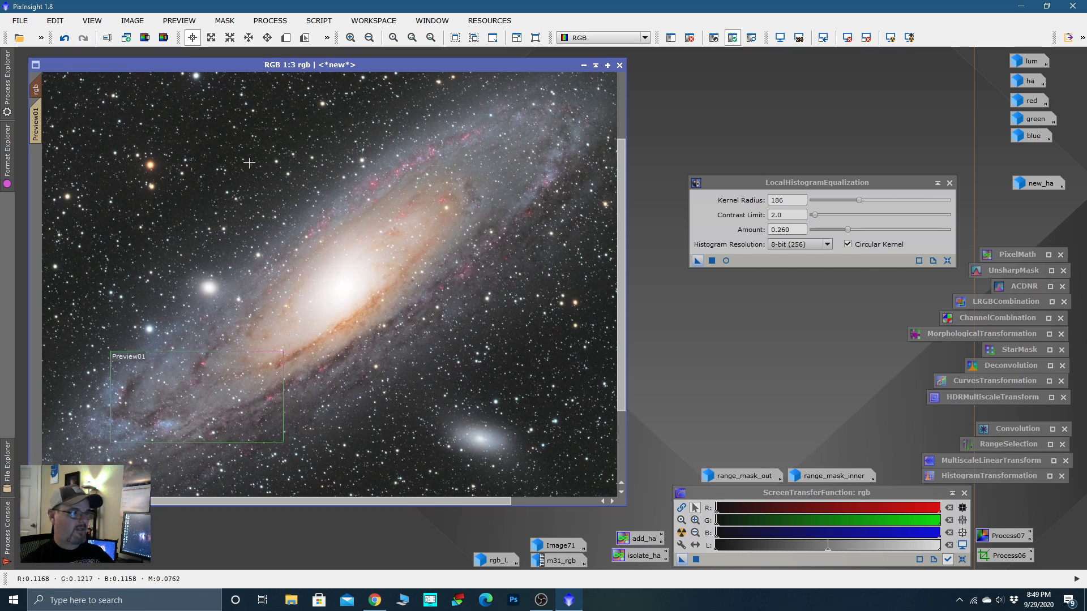
# Step: Replace the rgb image's mask with range_mask_inner and iconize the mask image again
pyautogui.moveTo(818, 478)
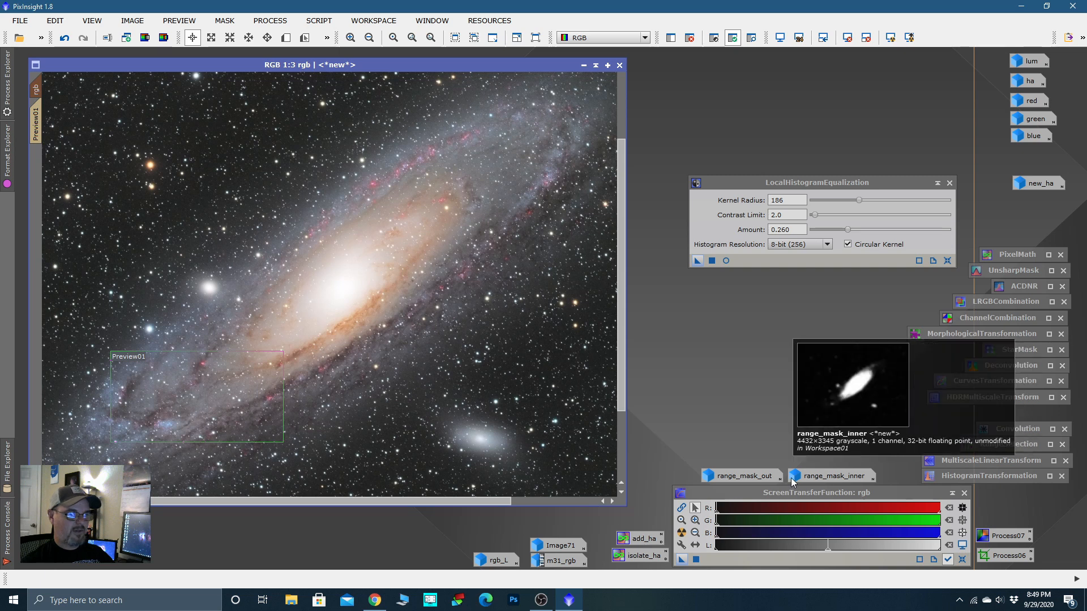
pyautogui.doubleClick(819, 478)
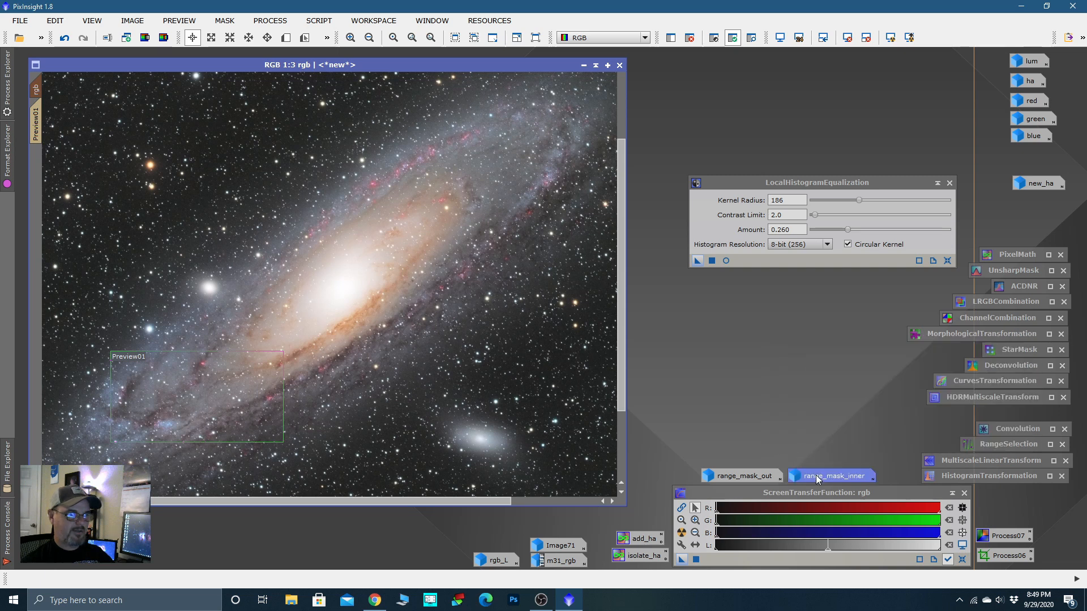
pyautogui.moveTo(84, 144); pyautogui.dragTo(36, 198)
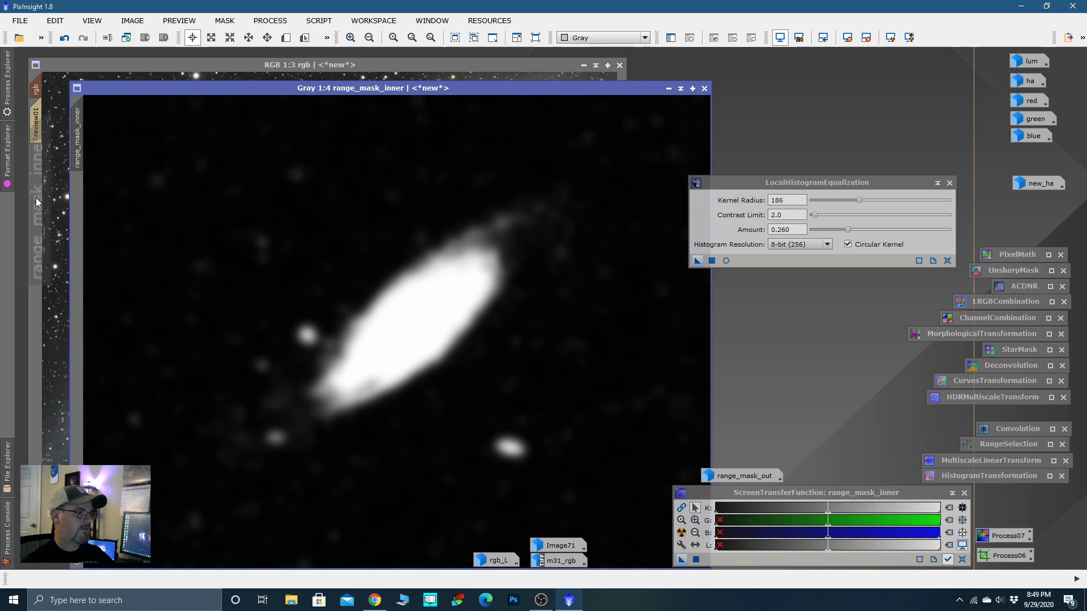
pyautogui.click(669, 88)
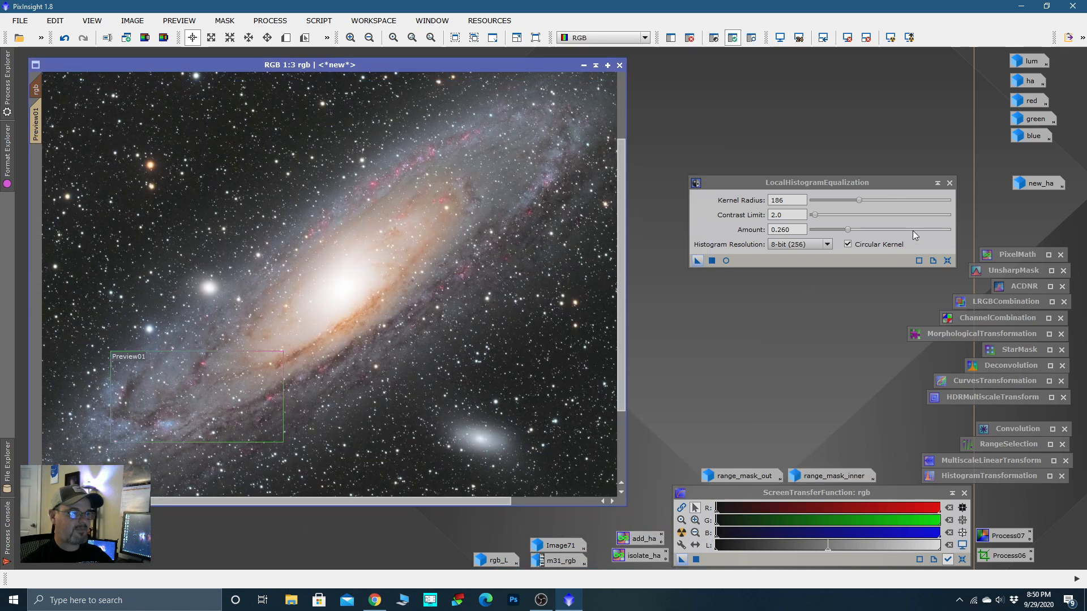
# Step: Delete the spiral-arm preview, define a new one around the galaxy's bright core and display it
pyautogui.rightClick(38, 134)
pyautogui.click(83, 233)
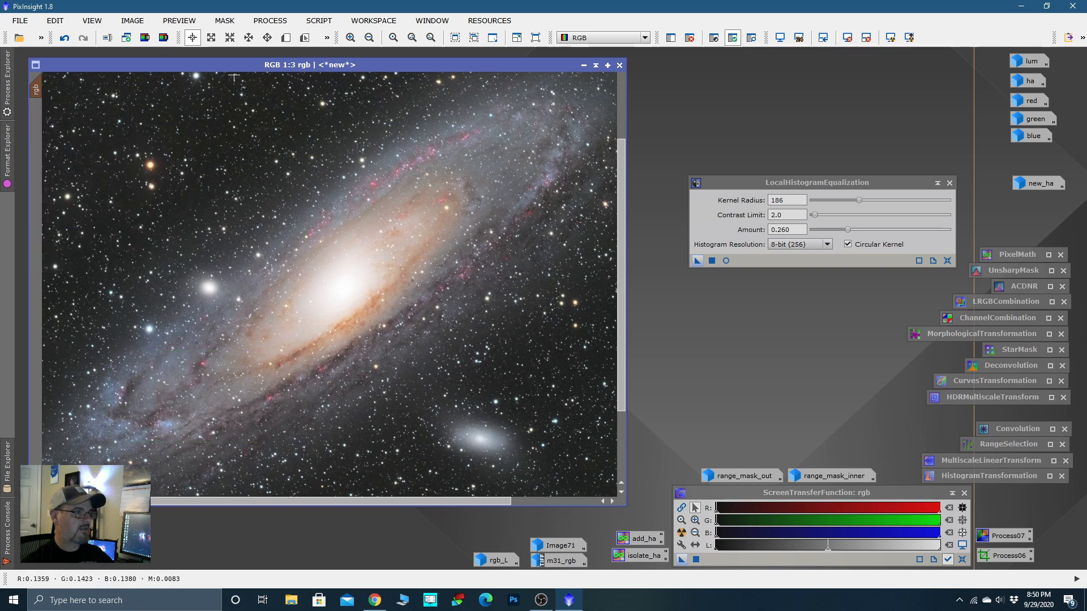
pyautogui.click(285, 38)
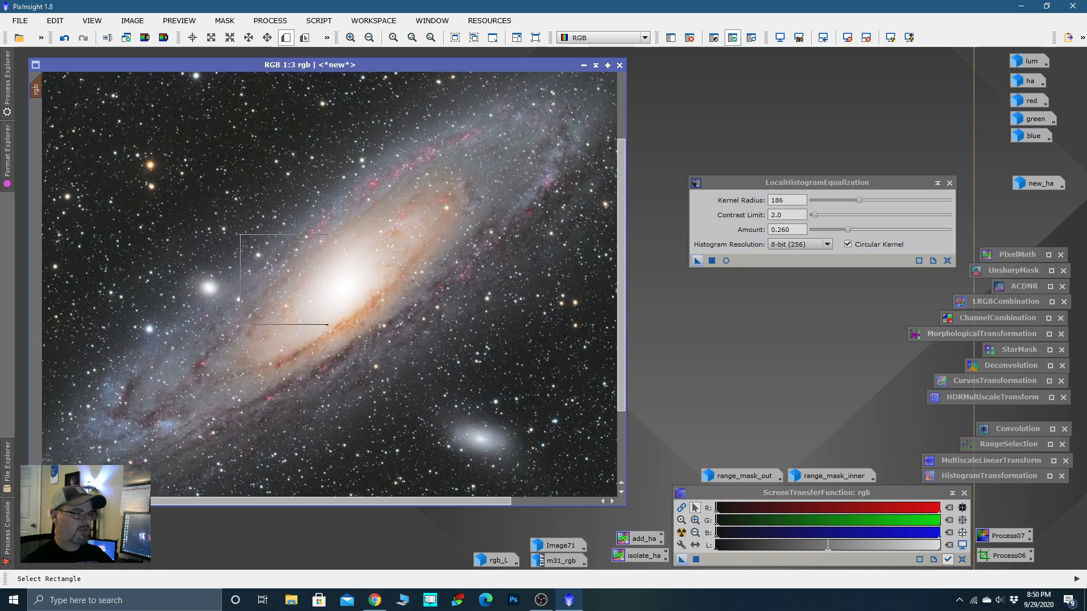
pyautogui.moveTo(240, 235); pyautogui.dragTo(438, 342)
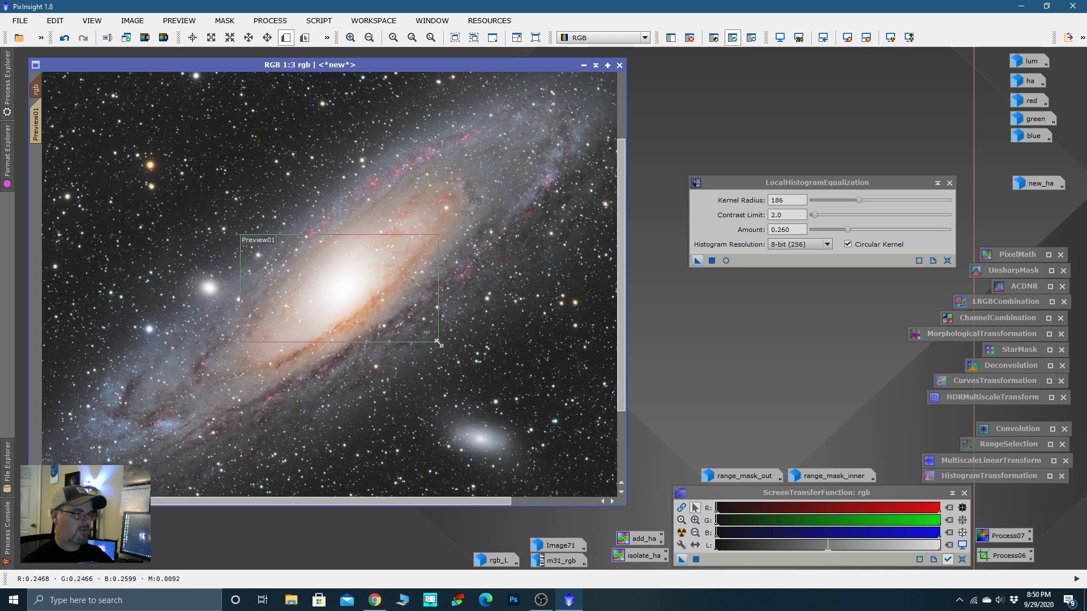
pyautogui.click(36, 124)
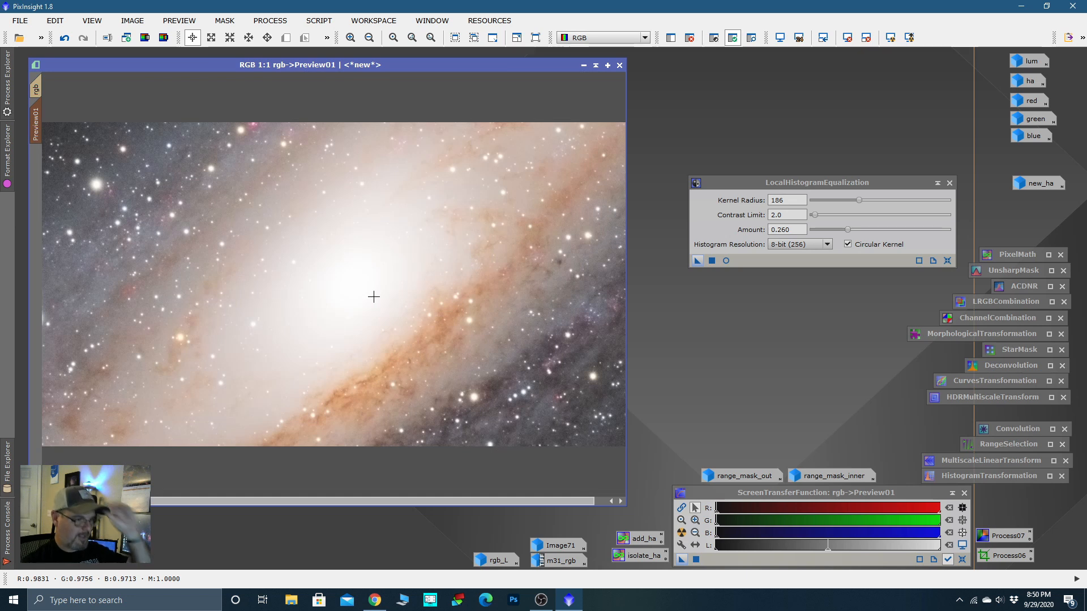
# Step: Apply LocalHistogramEqualization to the core preview with 12-bit (4096) histogram resolution and amount 0.350
pyautogui.click(827, 247)
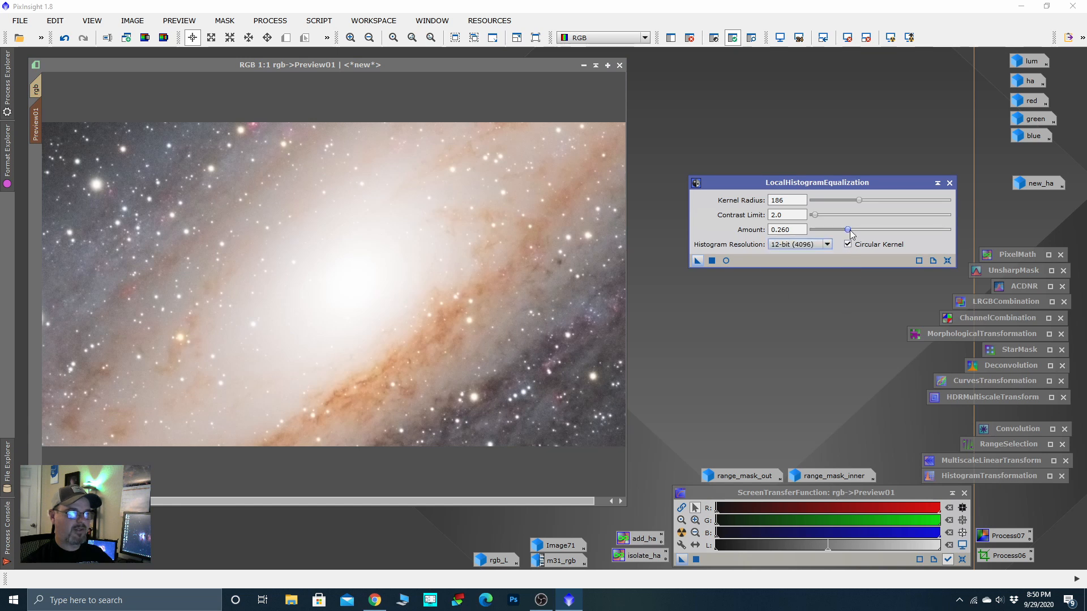
pyautogui.moveTo(851, 233); pyautogui.dragTo(851, 233)
pyautogui.moveTo(697, 261); pyautogui.dragTo(554, 305)
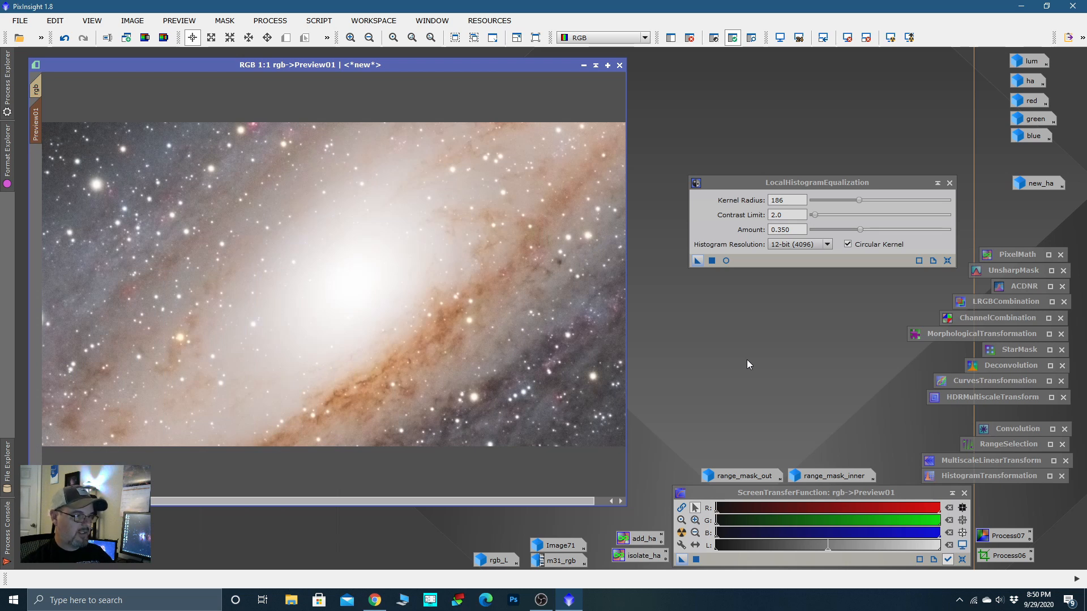
# Step: Compare the core preview before and after the local histogram equalization by repeatedly undoing and redoing it
pyautogui.hotkey('ctrl', 'shift', 'z')
pyautogui.hotkey('ctrl', 'shift', 'z')
pyautogui.hotkey('ctrl', 'shift', 'z')
pyautogui.hotkey('ctrl', 'shift', 'z')
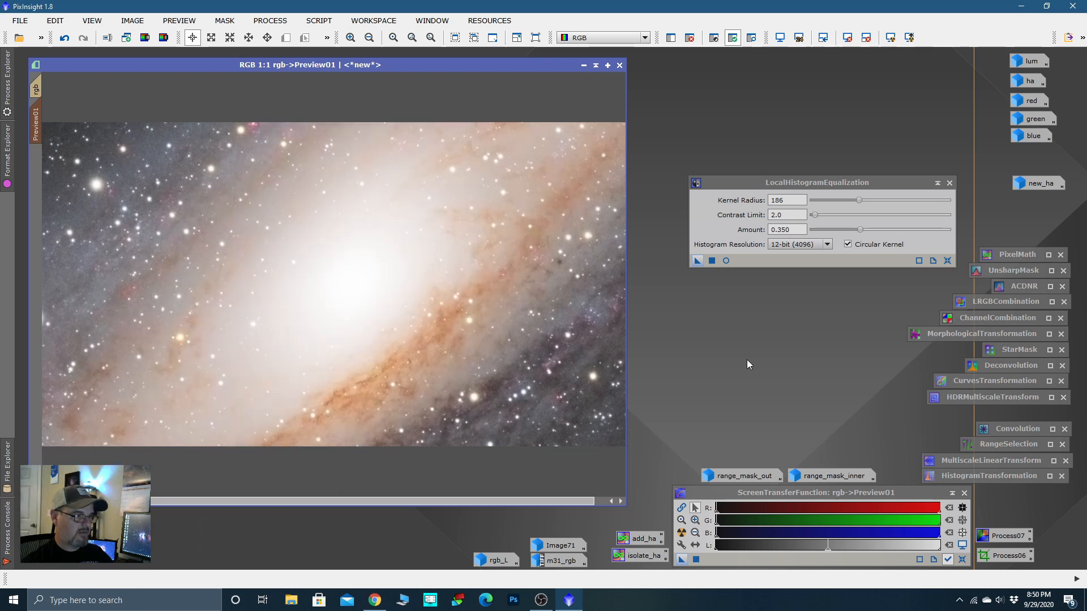
pyautogui.hotkey('ctrl', 'shift', 'z')
pyautogui.hotkey('ctrl', 'shift', 'z')
pyautogui.hotkey('ctrl', 'shift', 'z')
pyautogui.hotkey('ctrl', 'shift', 'z')
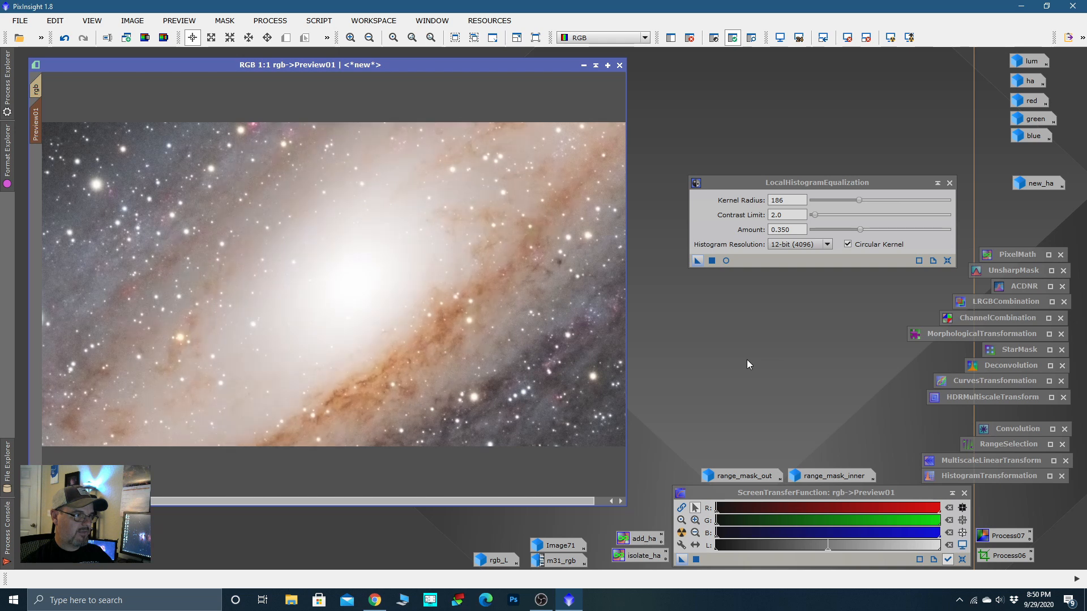
pyautogui.hotkey('ctrl', 'shift', 'z')
pyautogui.hotkey('ctrl', 'shift', 'z')
pyautogui.hotkey('ctrl', 'shift', 'z')
pyautogui.hotkey('ctrl', 'shift', 'z')
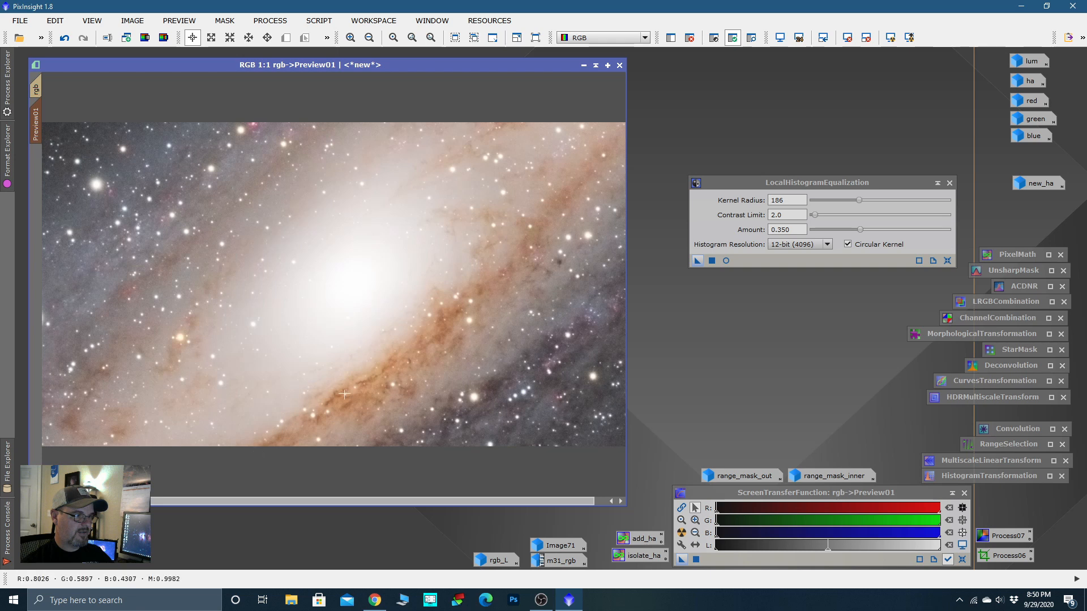
# Step: Apply the same LocalHistogramEqualization to the full rgb image and compare the result by undoing and redoing it
pyautogui.click(35, 89)
pyautogui.moveTo(697, 261); pyautogui.dragTo(601, 334)
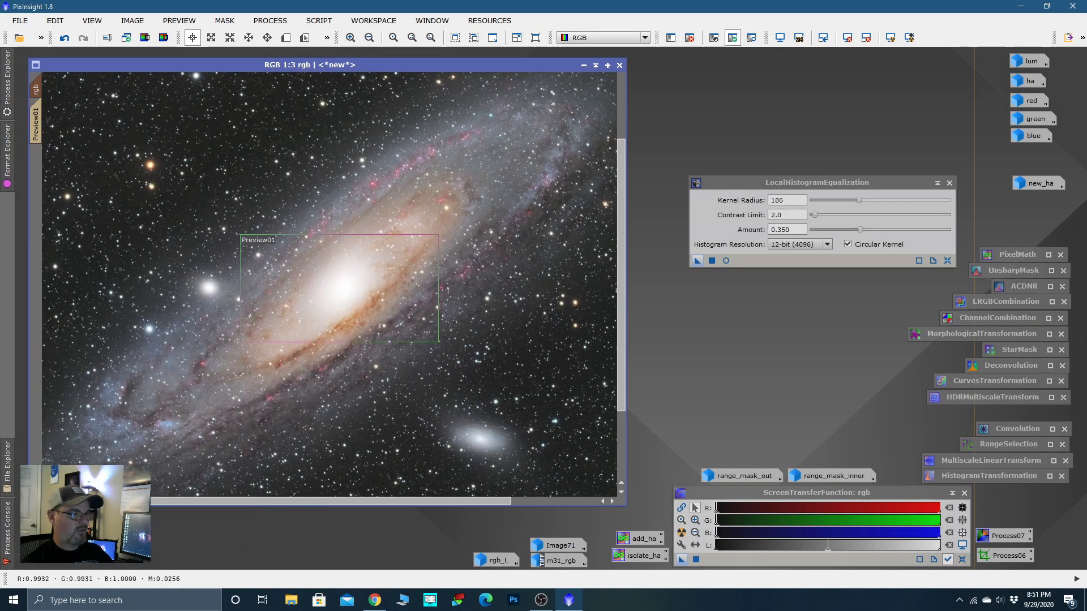
pyautogui.click(65, 40)
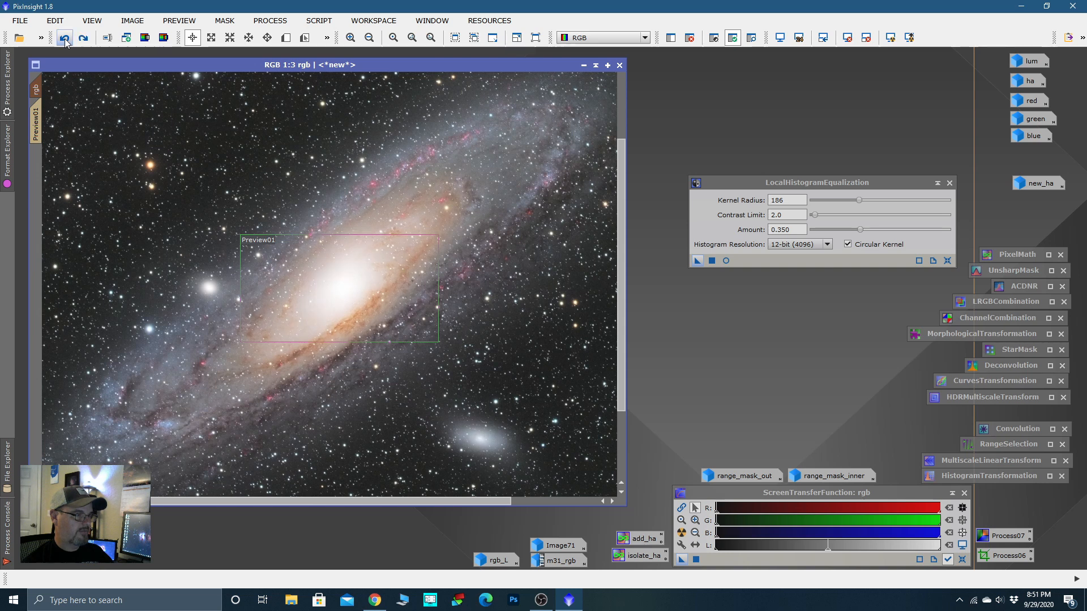
pyautogui.click(83, 40)
pyautogui.click(66, 40)
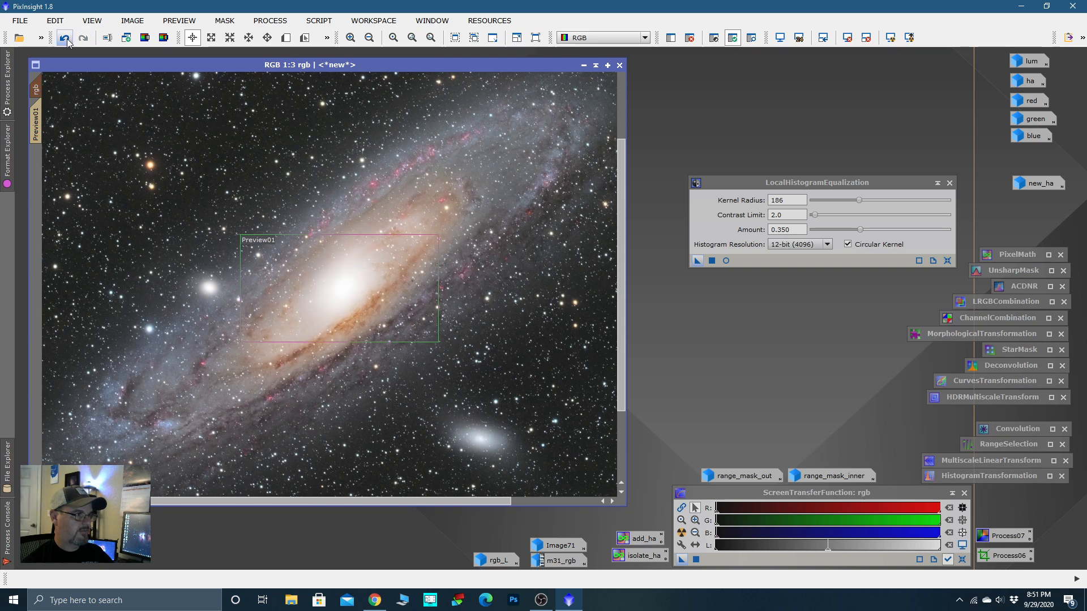
pyautogui.click(82, 41)
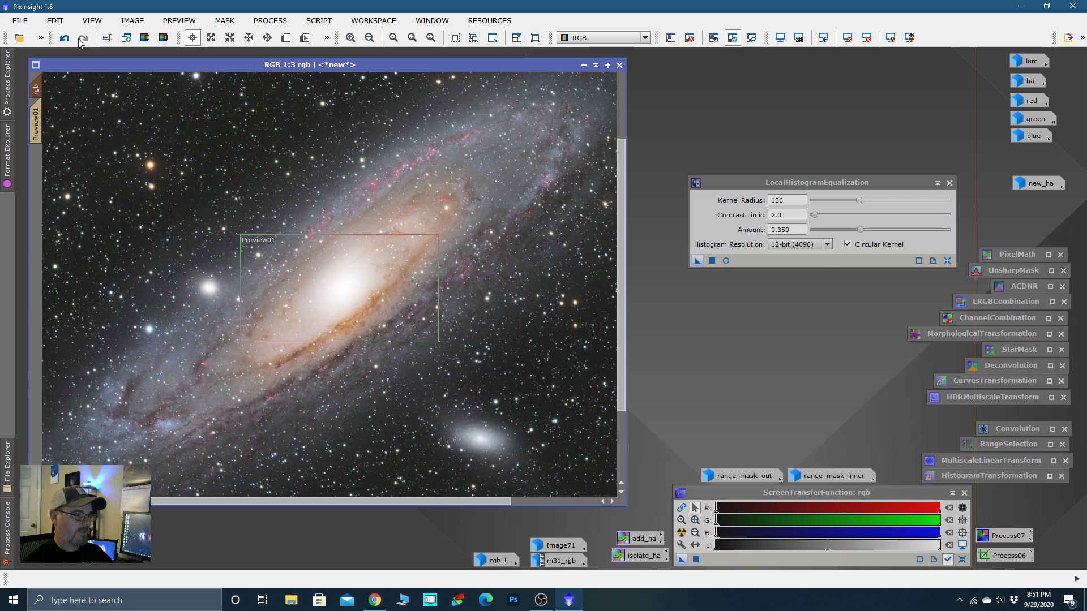
pyautogui.click(65, 40)
pyautogui.click(84, 40)
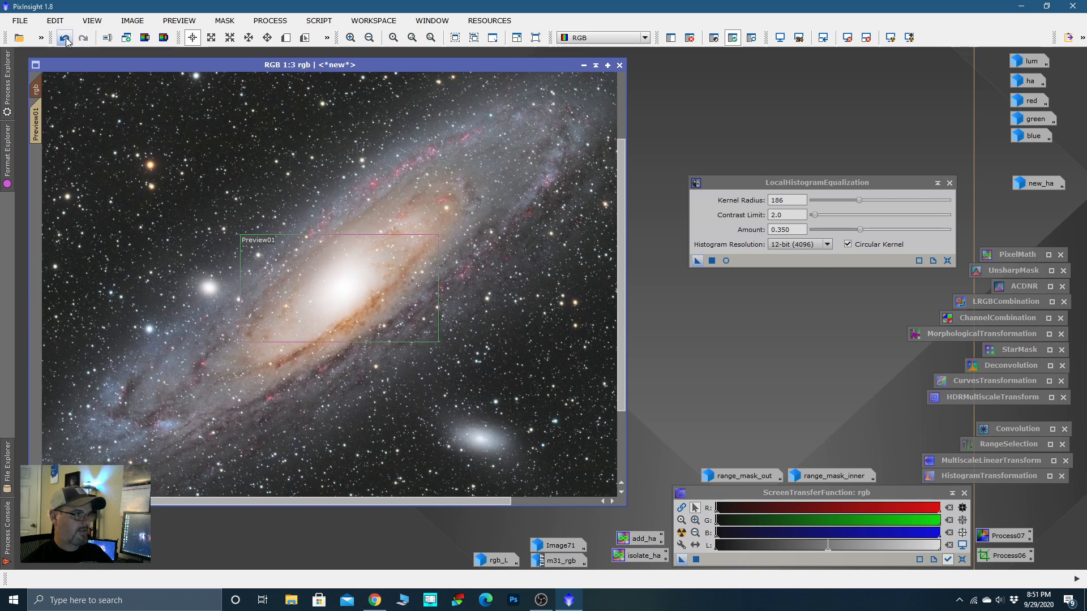
pyautogui.click(66, 39)
pyautogui.click(82, 39)
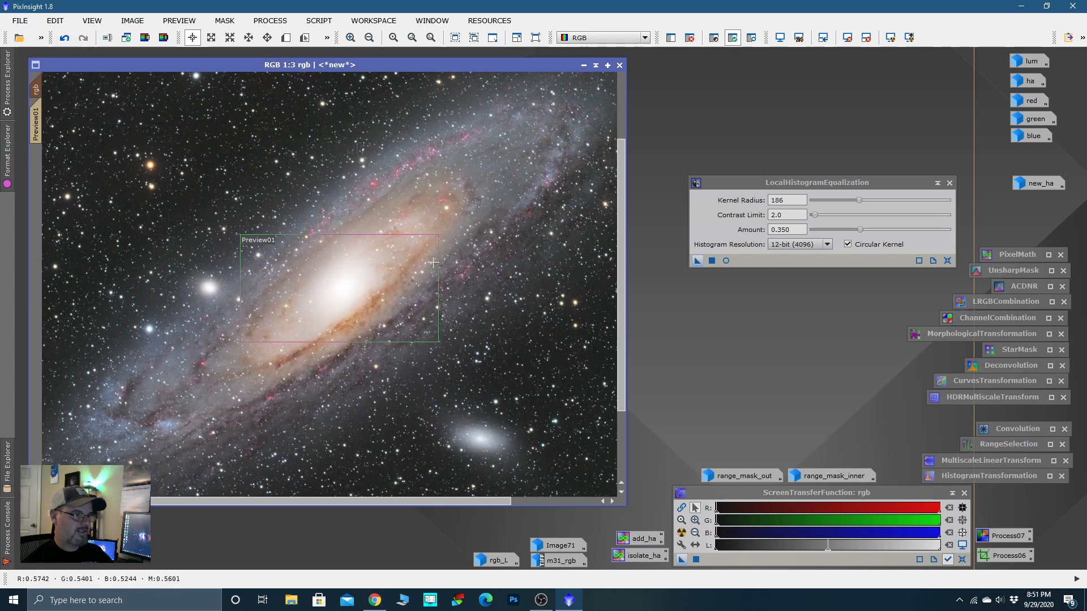
# Step: Delete the core preview from the rgb image and iconize LocalHistogramEqualization
pyautogui.scroll(-3, 392, 331)
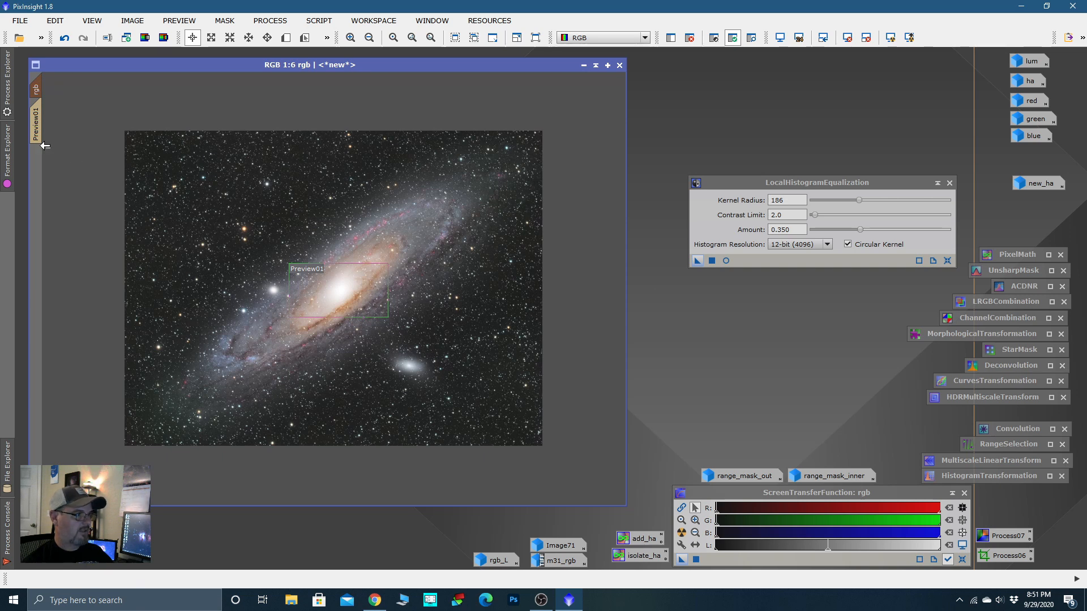
pyautogui.rightClick(38, 123)
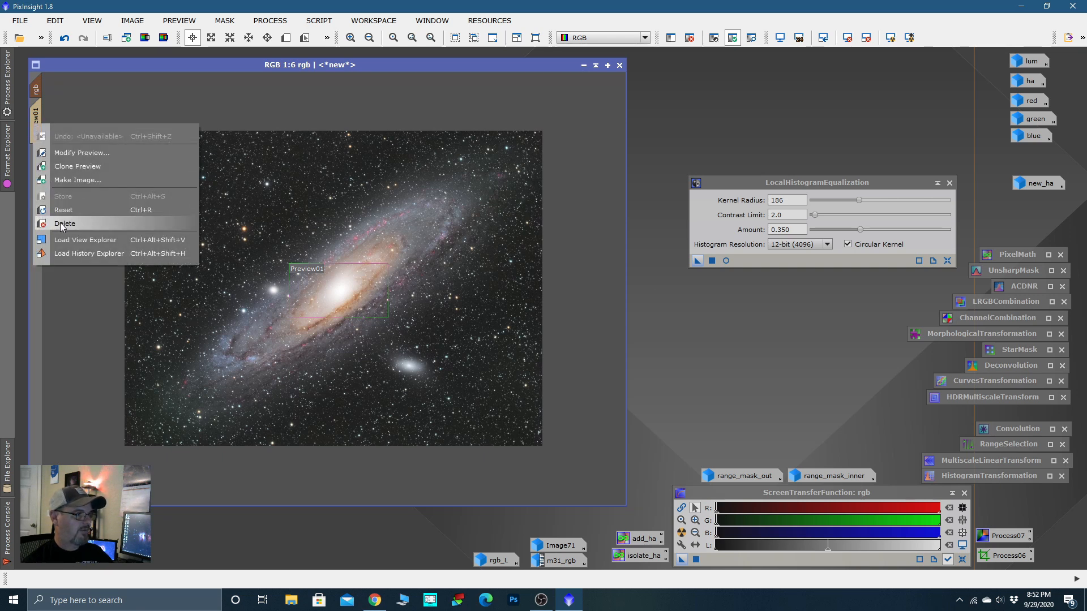
pyautogui.click(63, 219)
pyautogui.click(937, 183)
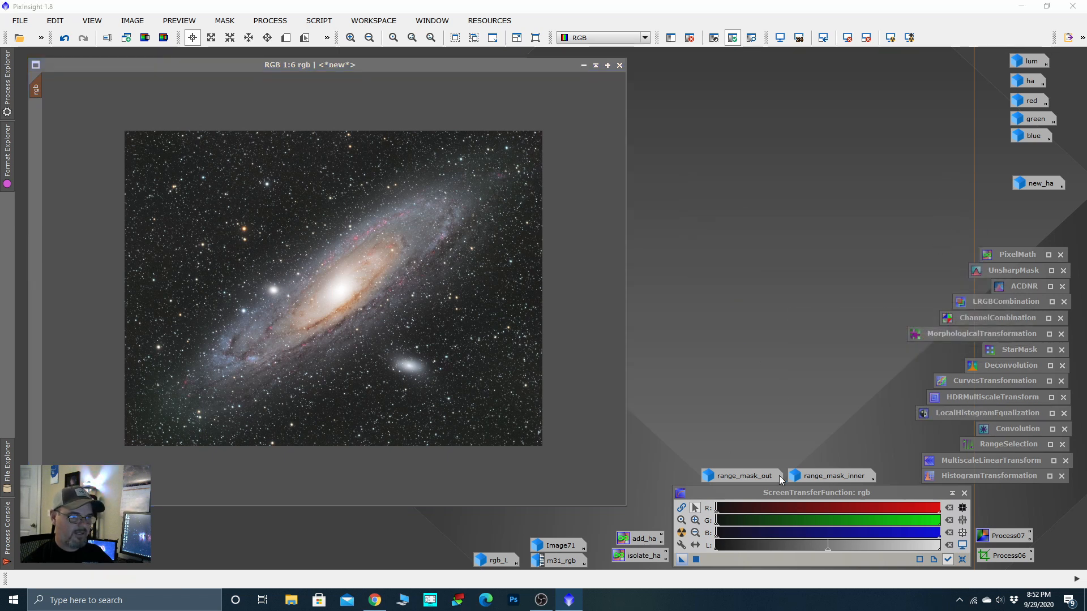
# Step: Set range_mask_out as the rgb image's mask and iconize the mask image
pyautogui.doubleClick(745, 475)
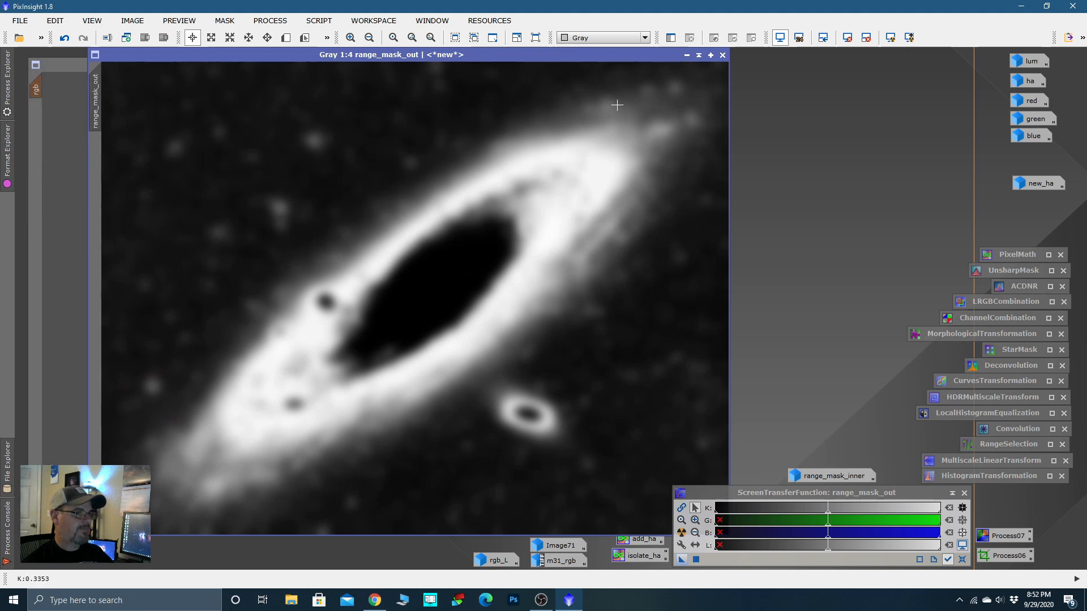
pyautogui.click(686, 56)
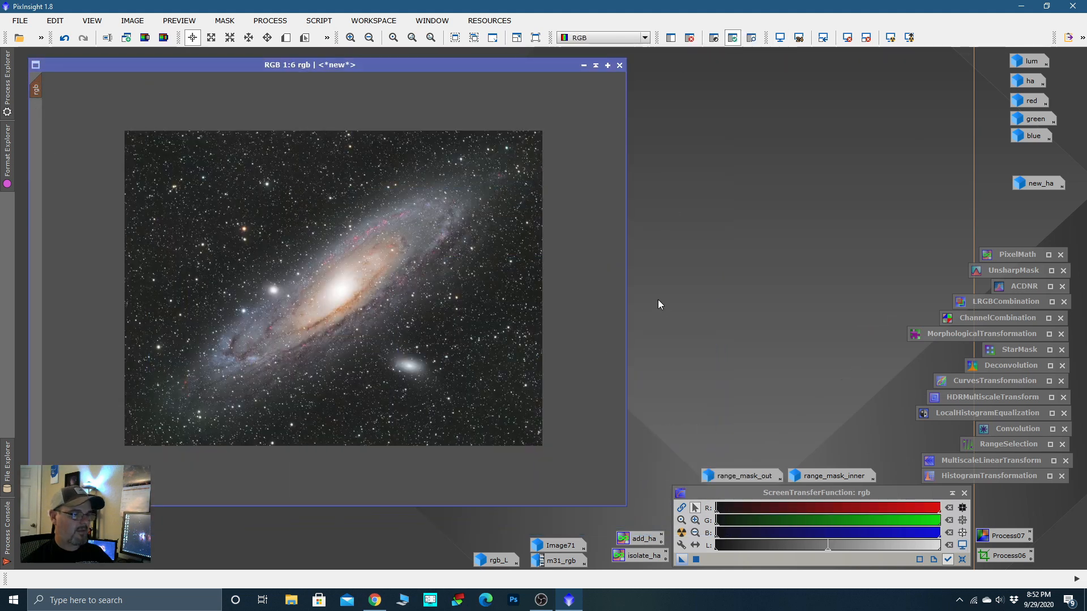
# Step: Reset CurvesTransformation, show its real-time preview and raise the lightness curve at input 0.65375 to output 0.68475
pyautogui.doubleClick(984, 382)
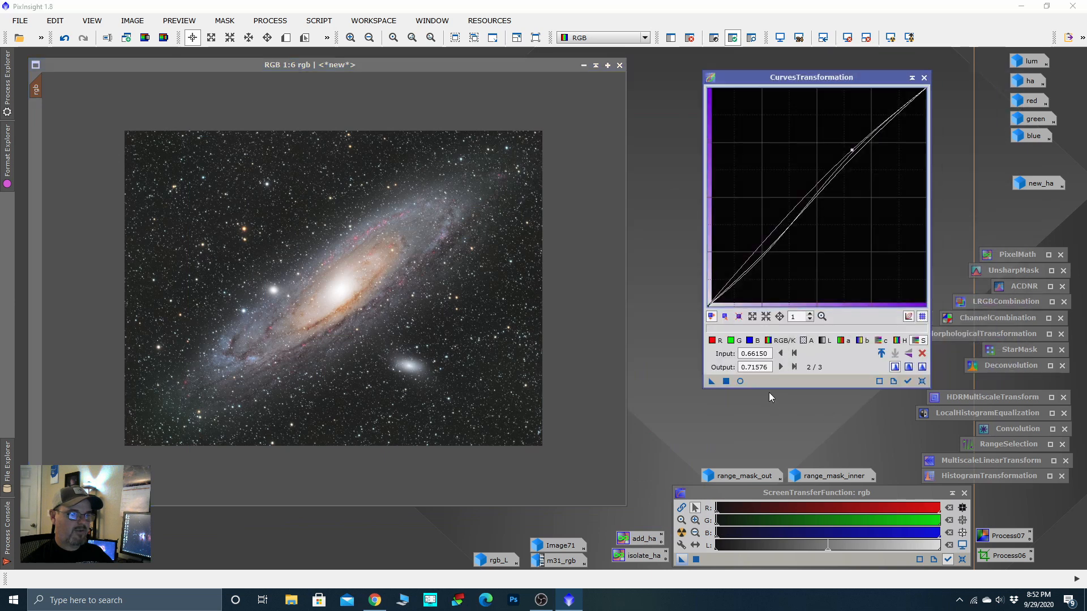
pyautogui.click(920, 383)
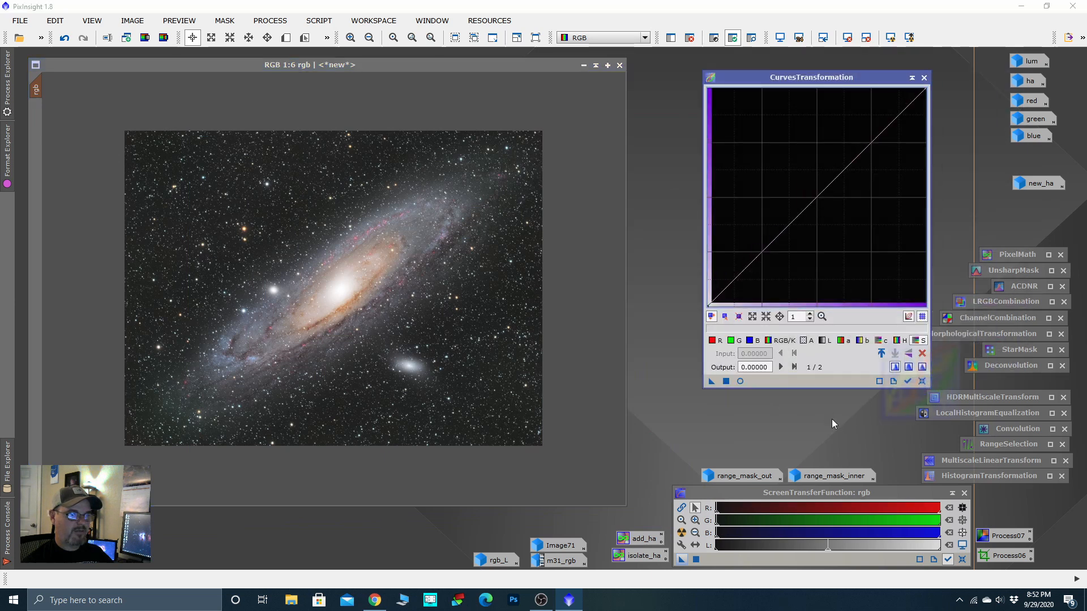
pyautogui.click(741, 382)
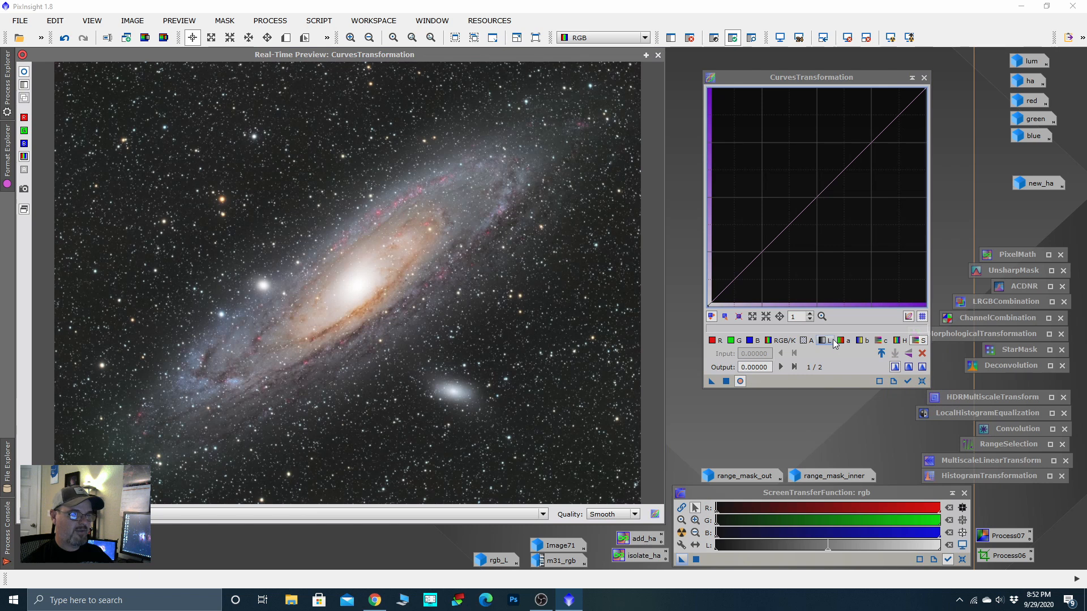
pyautogui.click(825, 341)
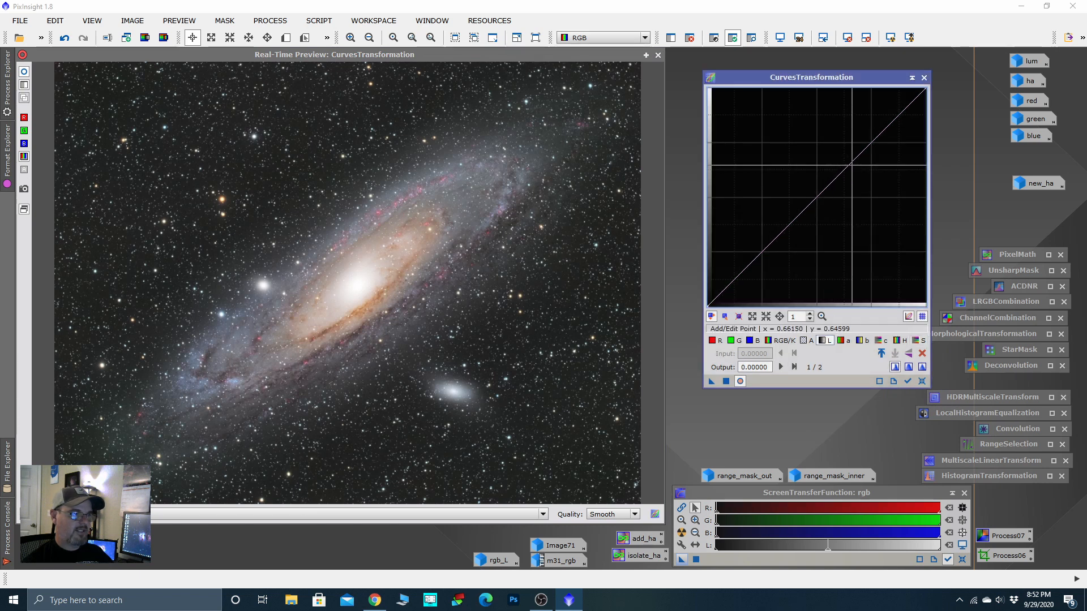
pyautogui.click(853, 165)
pyautogui.moveTo(853, 165); pyautogui.dragTo(851, 157)
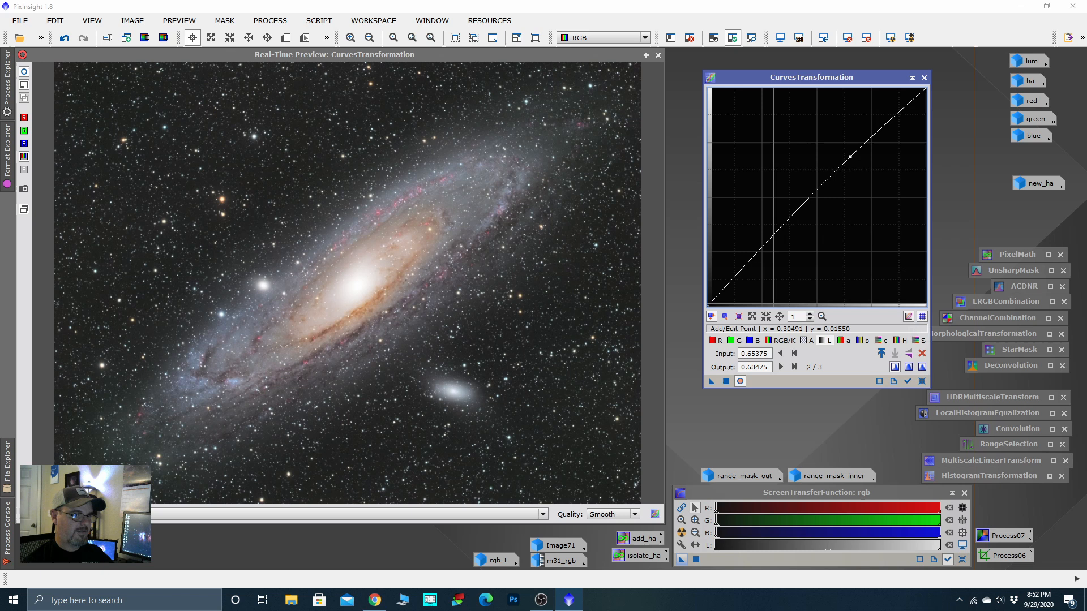
# Step: Raise the blue curve at input 0.63307 to output 0.64858 and check it in the real-time preview
pyautogui.click(754, 343)
pyautogui.click(846, 169)
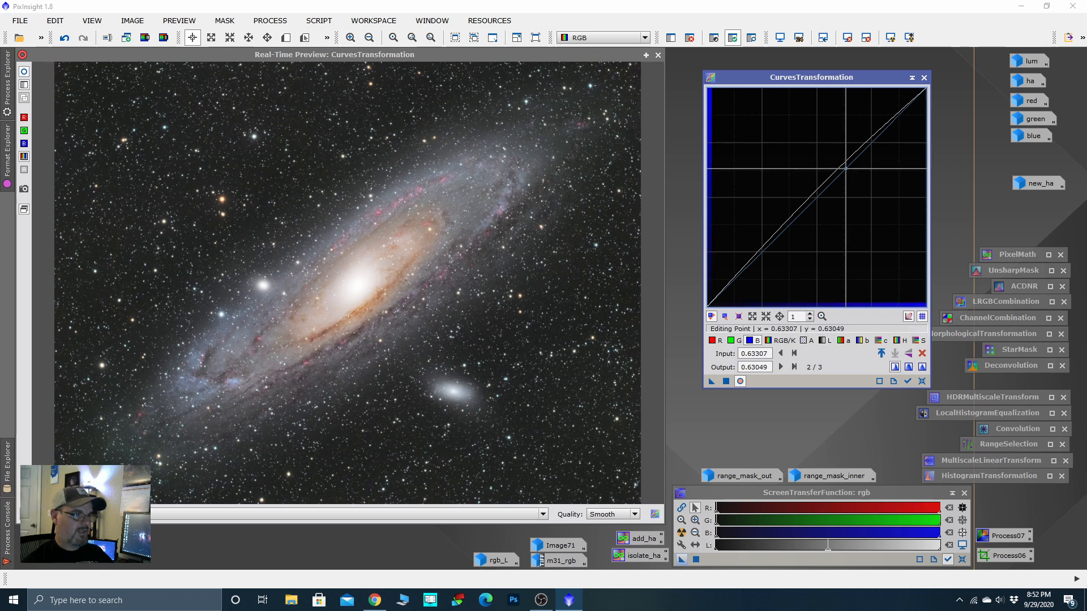
pyautogui.moveTo(846, 168); pyautogui.dragTo(846, 164)
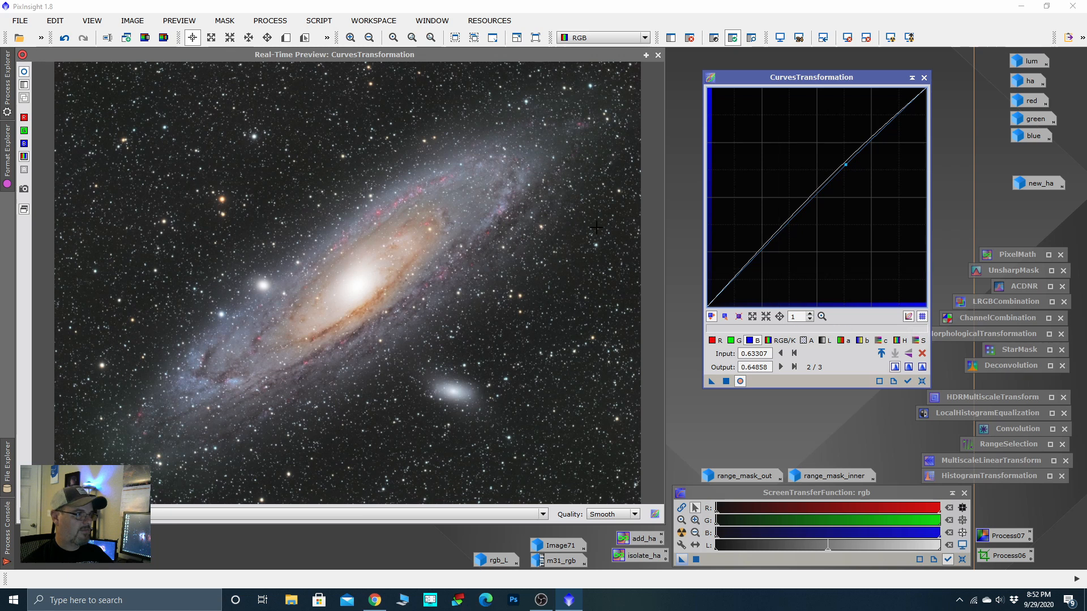
pyautogui.click(23, 75)
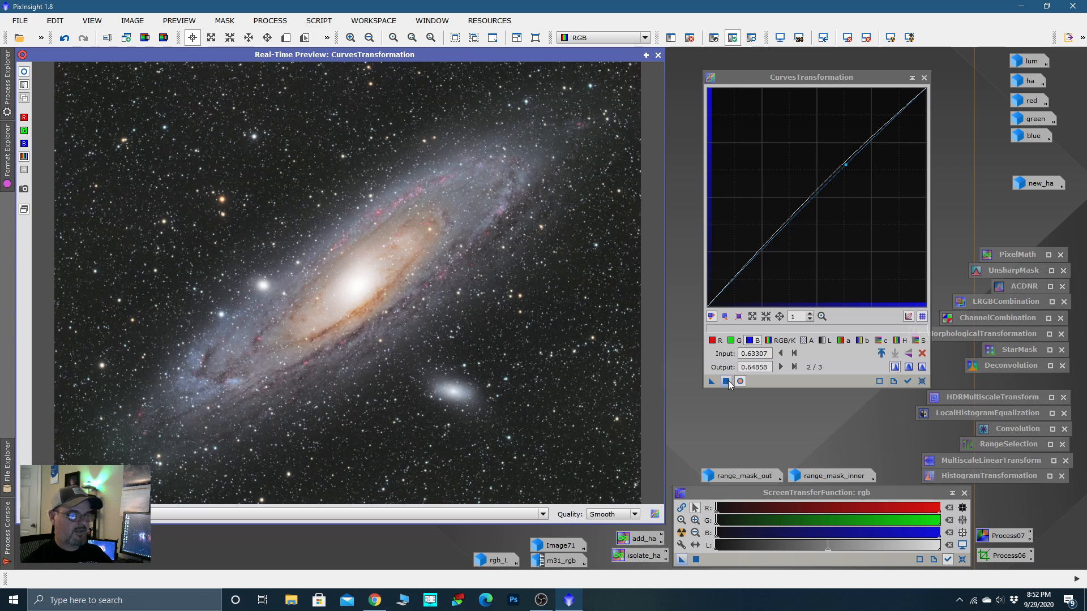
# Step: Raise the saturation curve at input 0.61499 to output 0.66925, apply the curves to rgb, and reset CurvesTransformation and close the preview
pyautogui.click(919, 341)
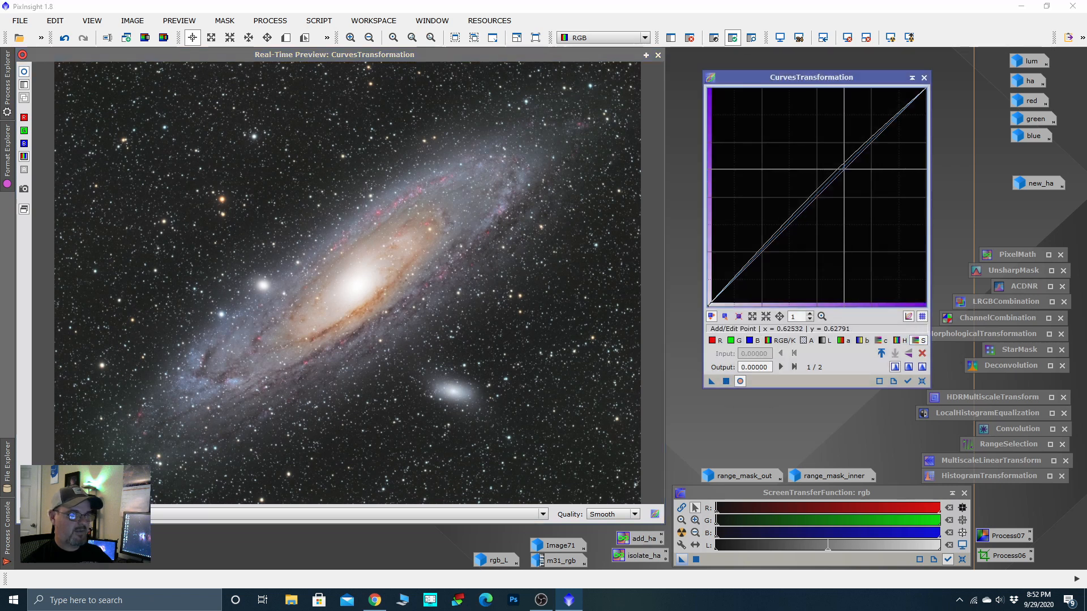
pyautogui.moveTo(844, 168); pyautogui.dragTo(842, 159)
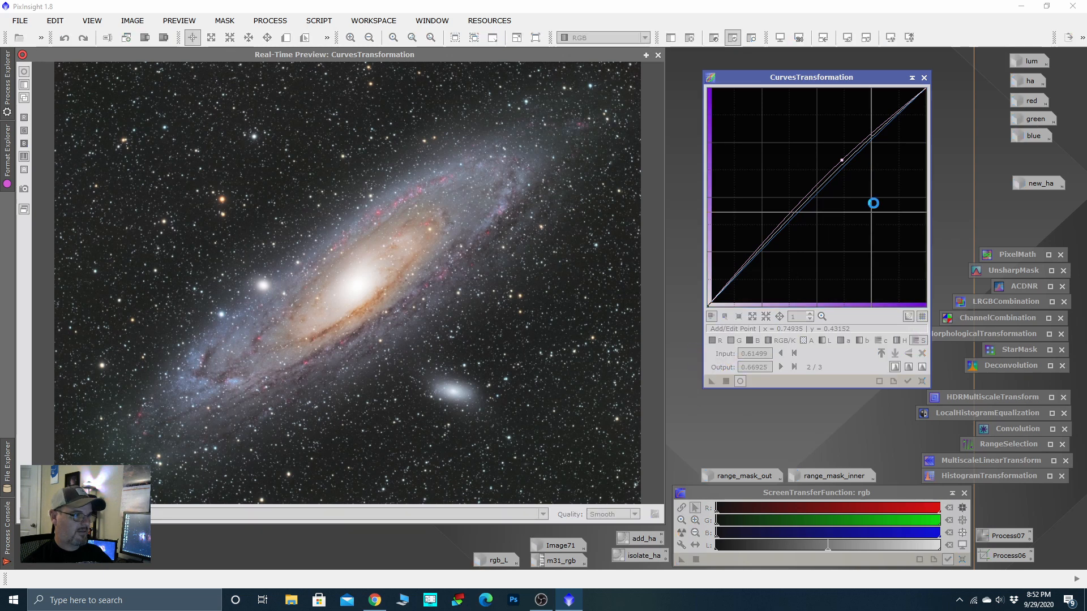
pyautogui.click(922, 382)
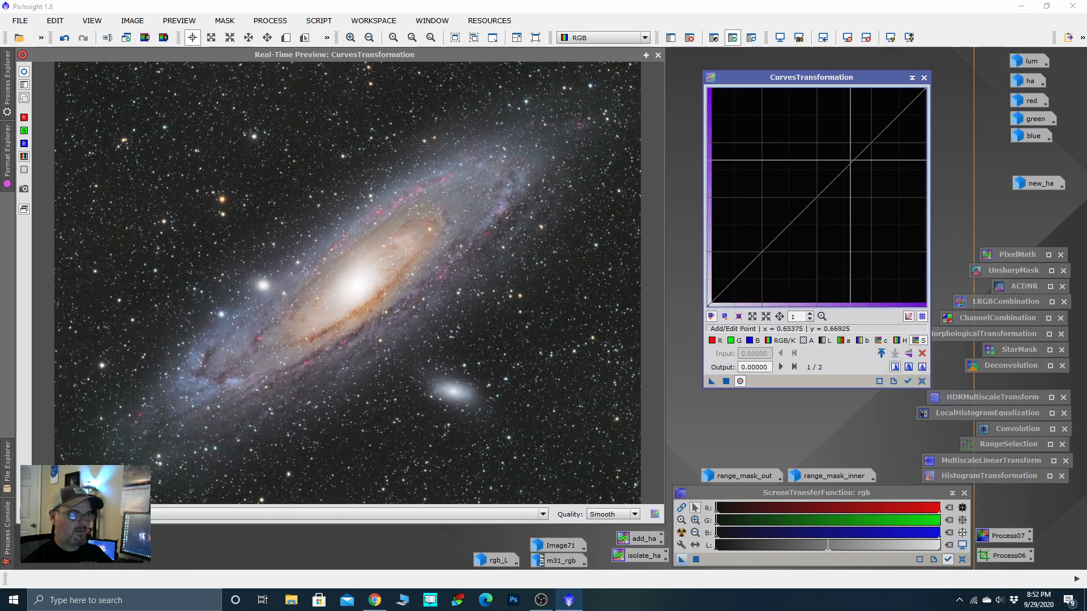
pyautogui.click(658, 55)
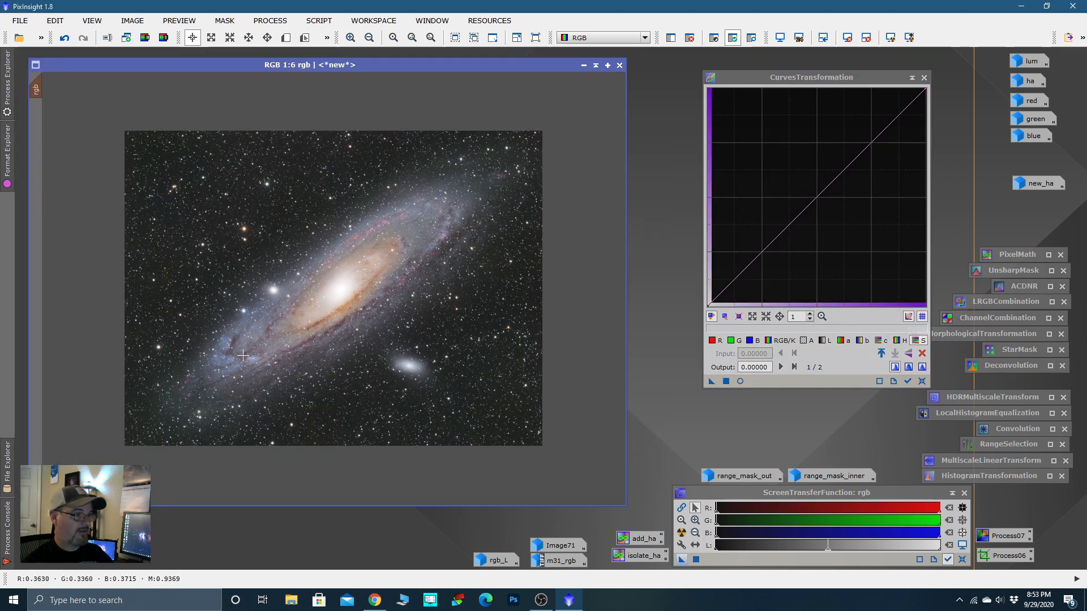
# Step: Raise the rgb image's red curve at input 0.67442 to output 0.71318, then reset and iconize CurvesTransformation
pyautogui.click(712, 340)
pyautogui.click(740, 381)
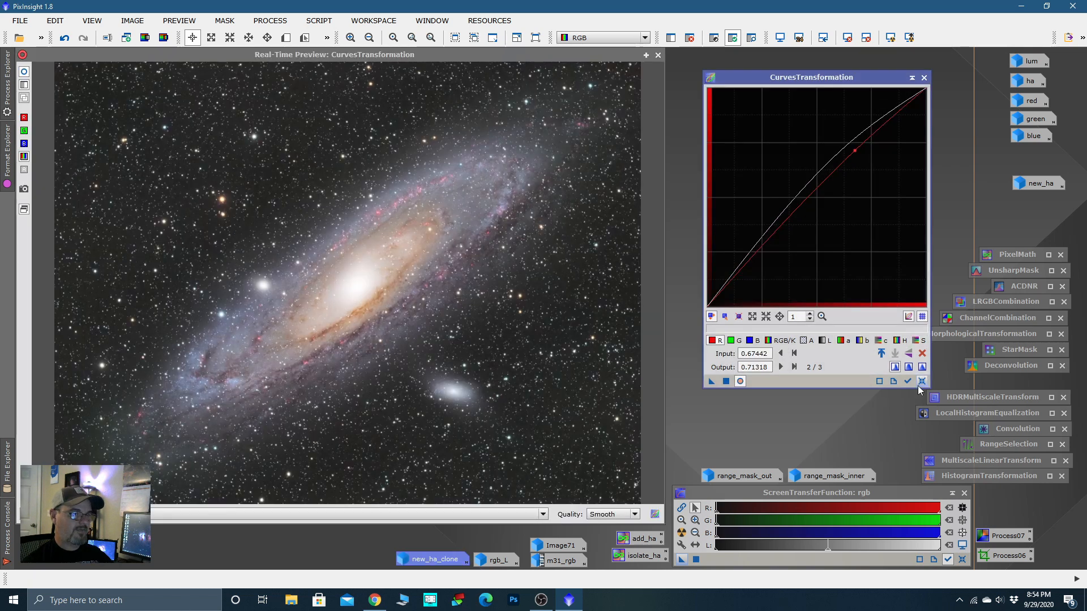
pyautogui.click(658, 54)
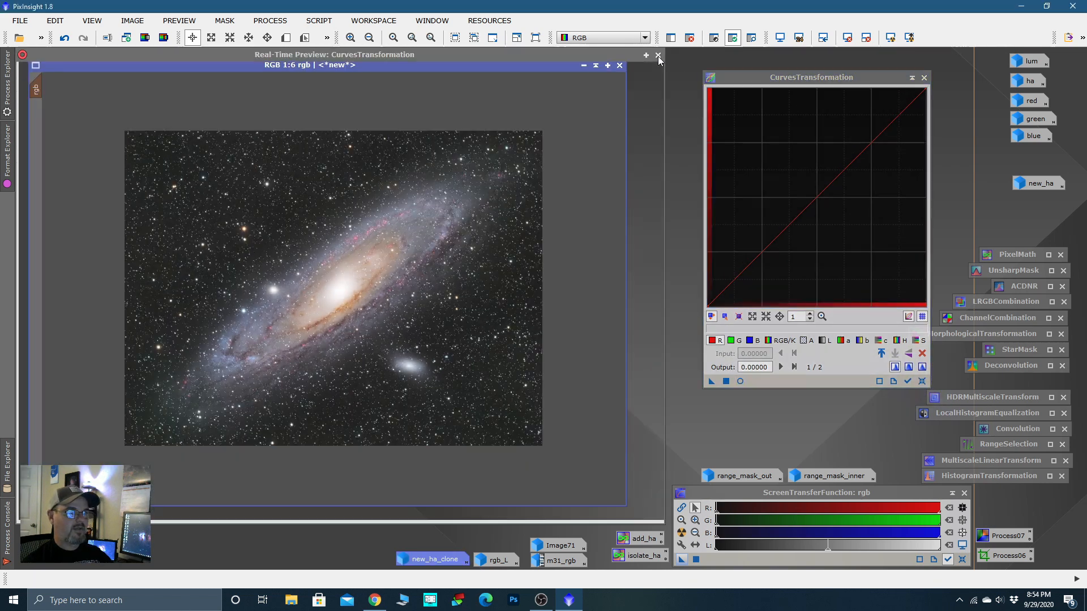
pyautogui.click(912, 79)
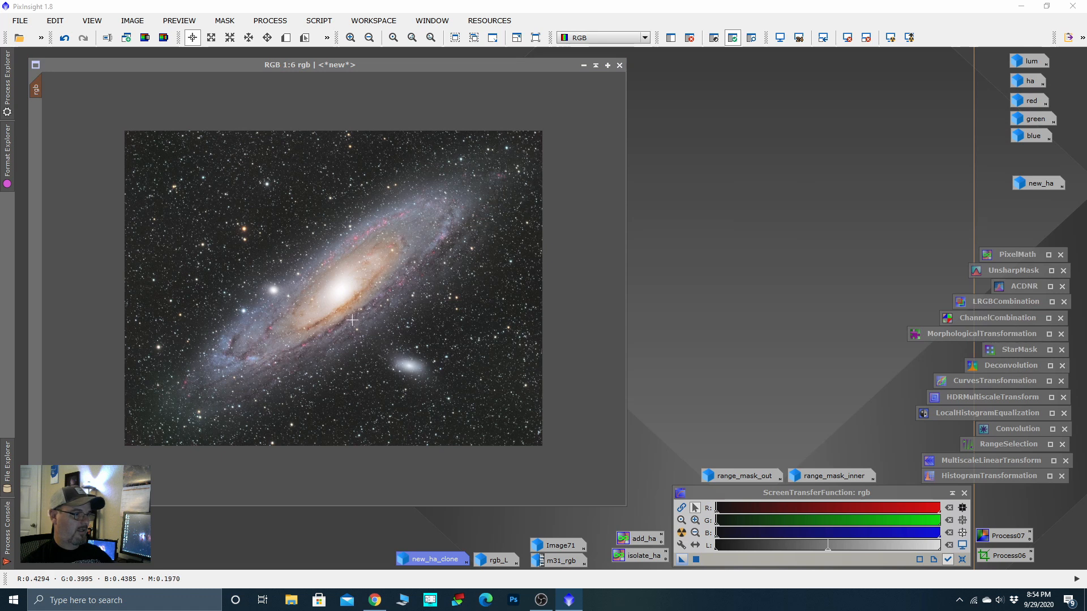
# Step: Inspect the galaxy's core and spiral arms in the rgb image at closer zoom
pyautogui.click(342, 274)
pyautogui.scroll(2, 342, 274)
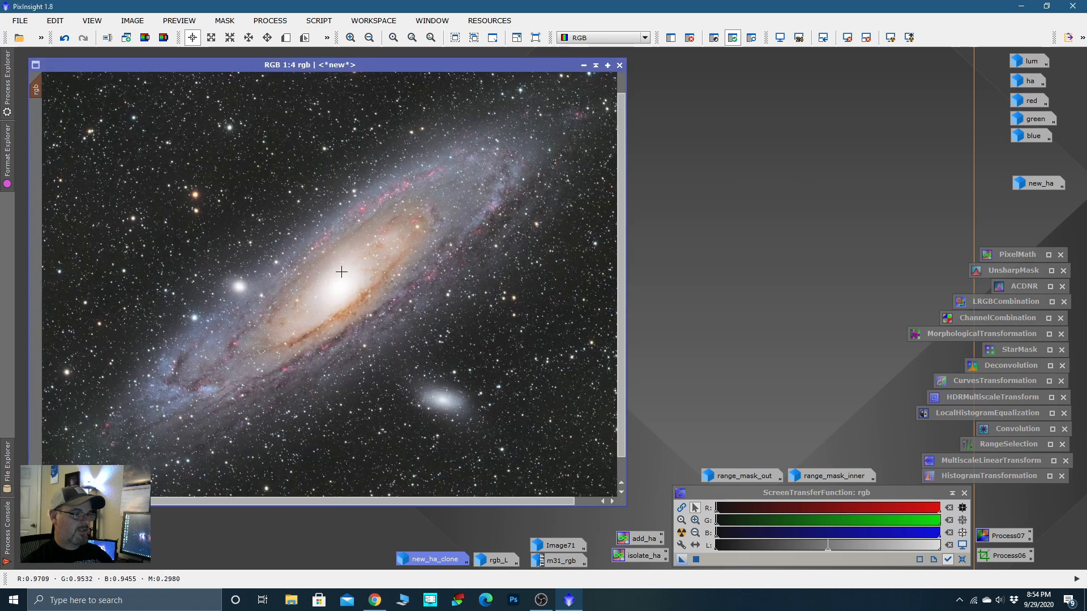
pyautogui.press('space')
pyautogui.moveTo(311, 289); pyautogui.dragTo(441, 241)
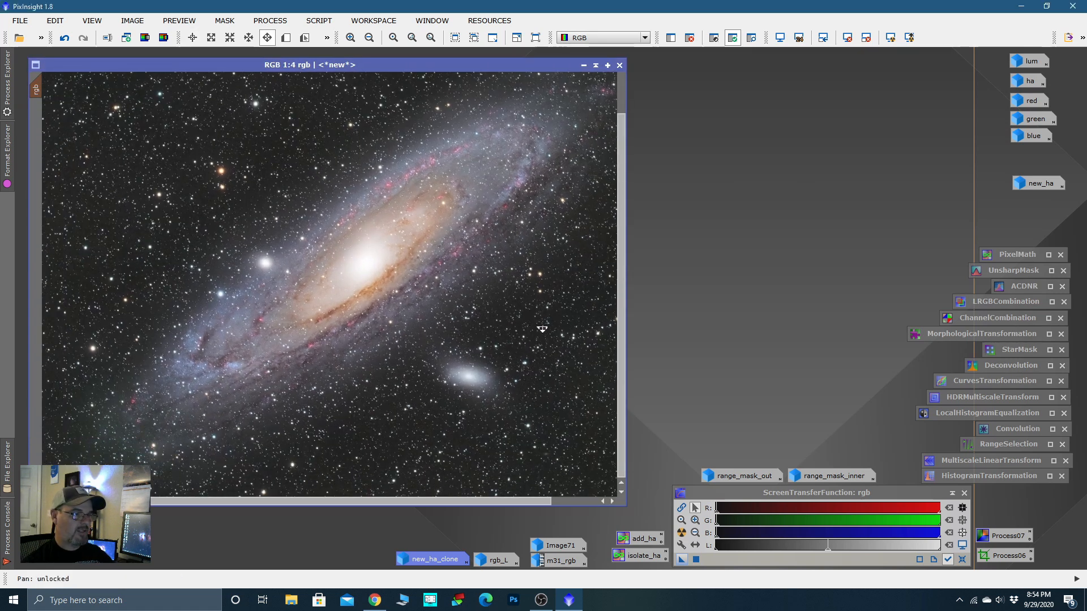
pyautogui.scroll(-1, 403, 211)
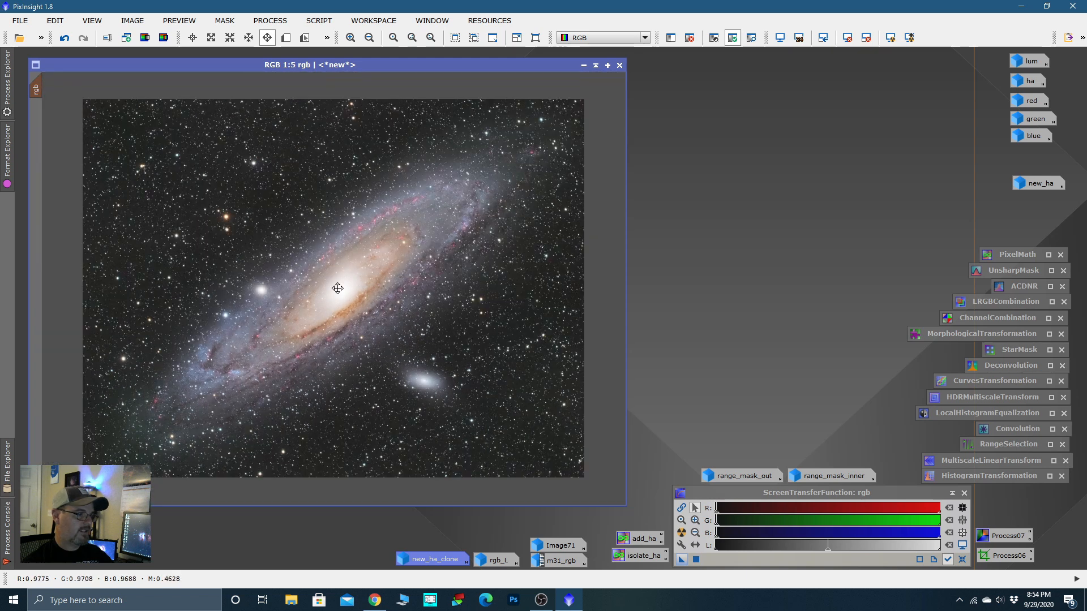
pyautogui.press('space')
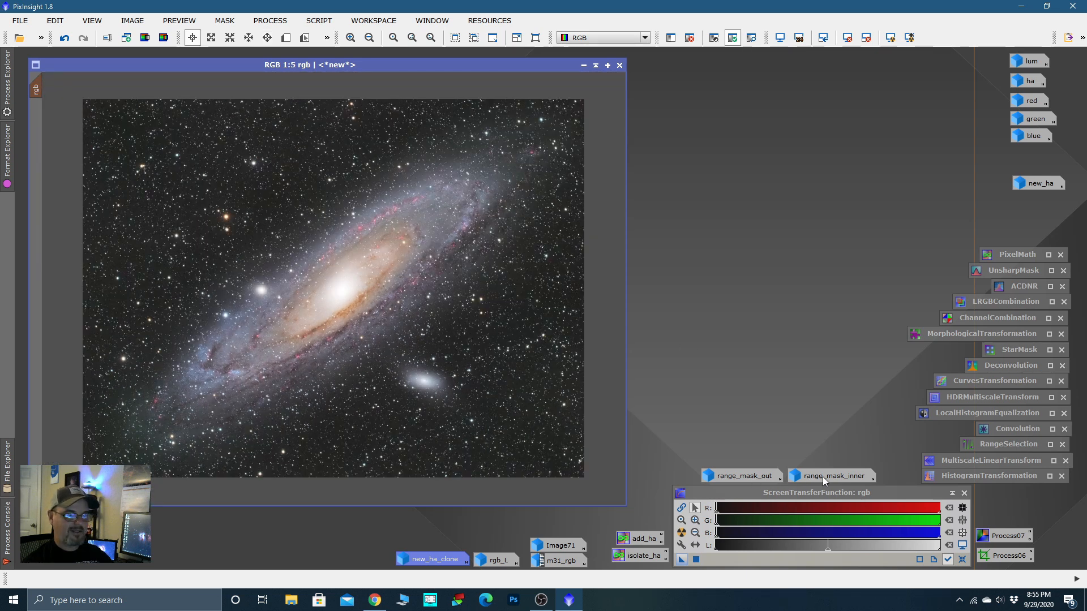
# Step: Mask the rgb image with range_mask_out and iconize the mask image again
pyautogui.doubleClick(770, 476)
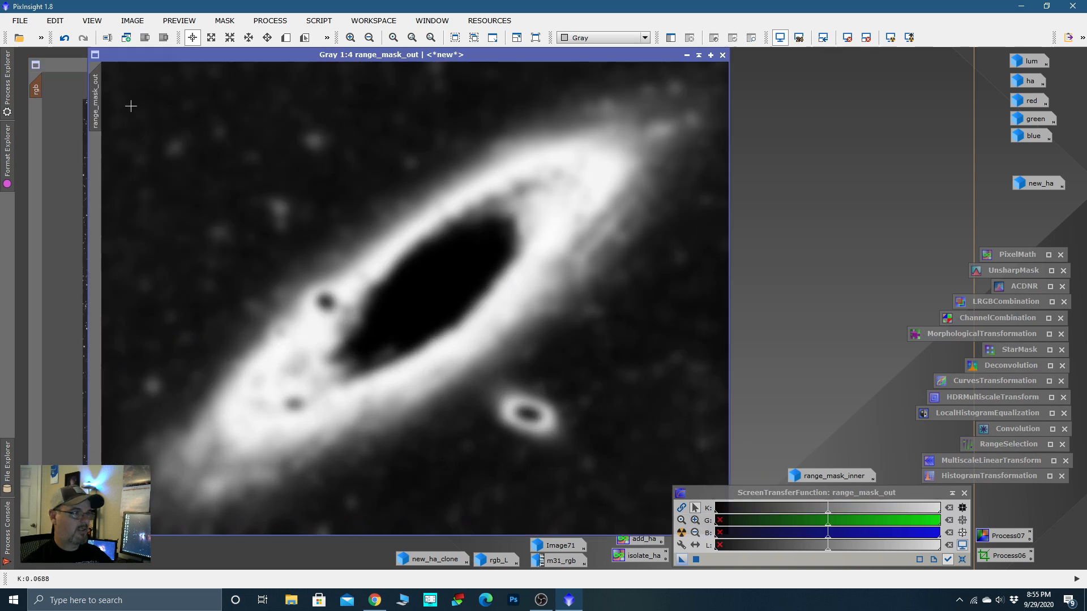
pyautogui.moveTo(95, 102); pyautogui.dragTo(37, 121)
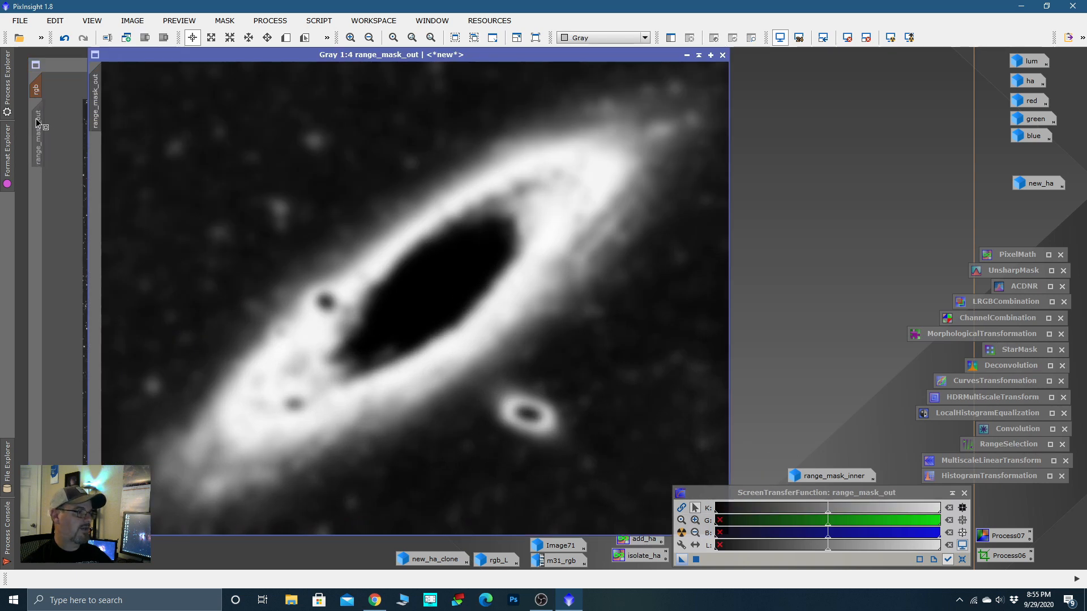
pyautogui.click(687, 55)
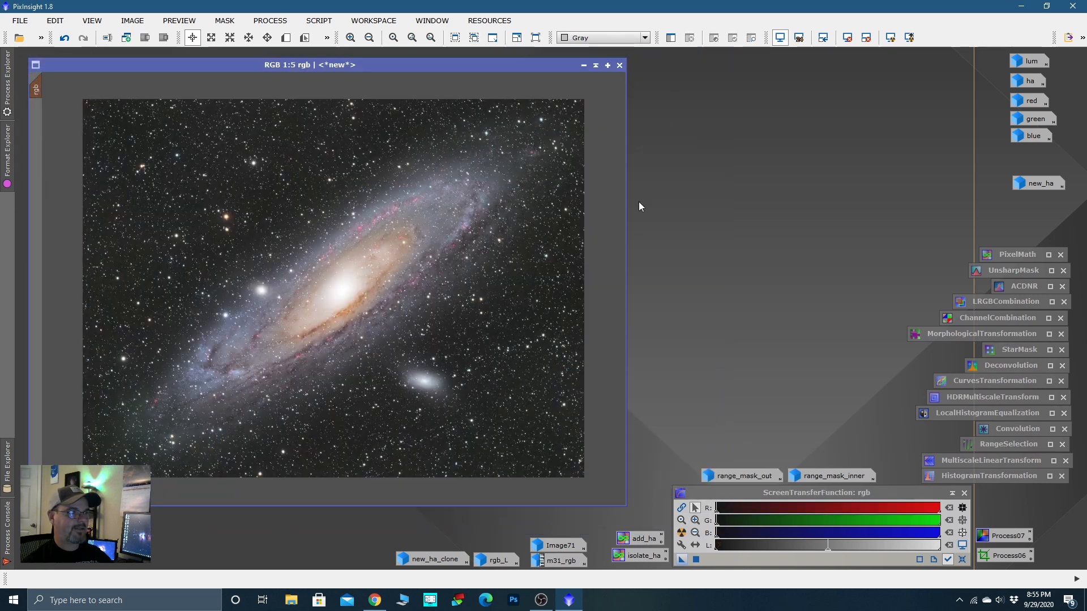
# Step: Open CurvesTransformation with a real-time preview of rgb and switch to the green channel curve
pyautogui.doubleClick(961, 381)
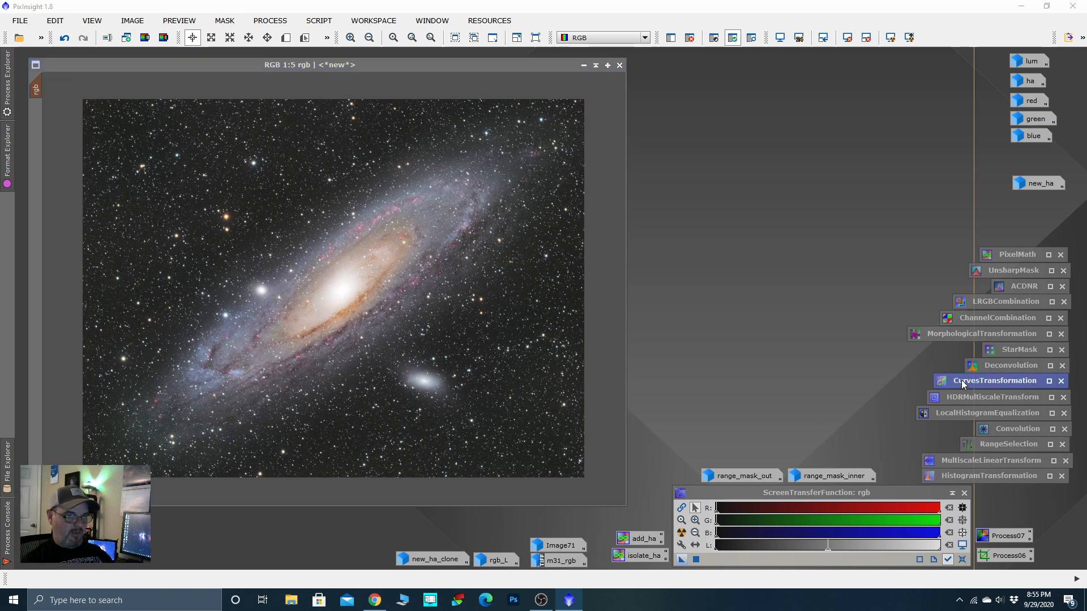
pyautogui.click(740, 382)
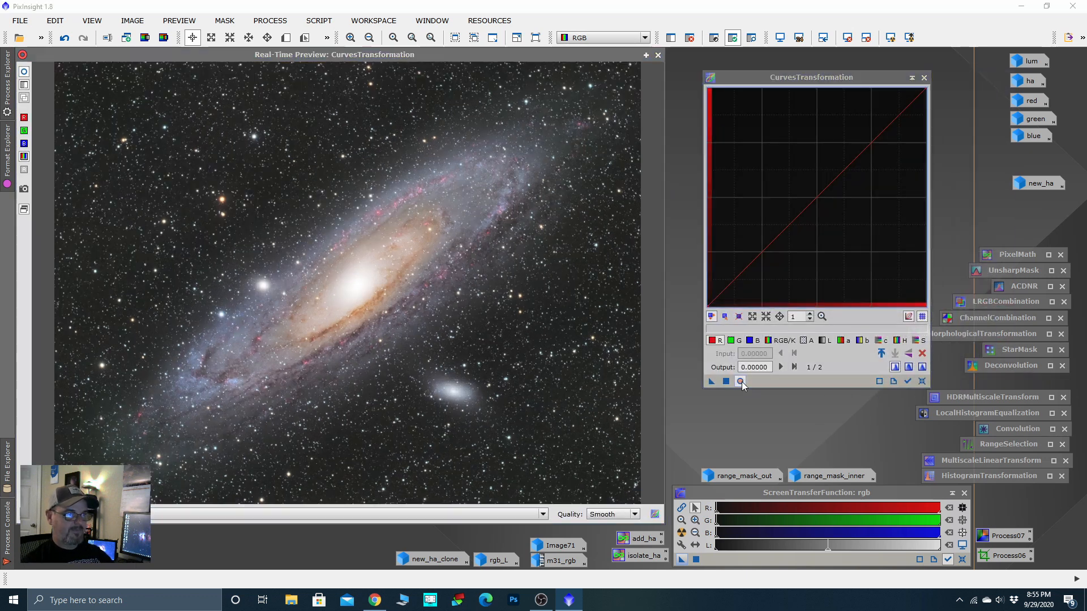
pyautogui.click(731, 340)
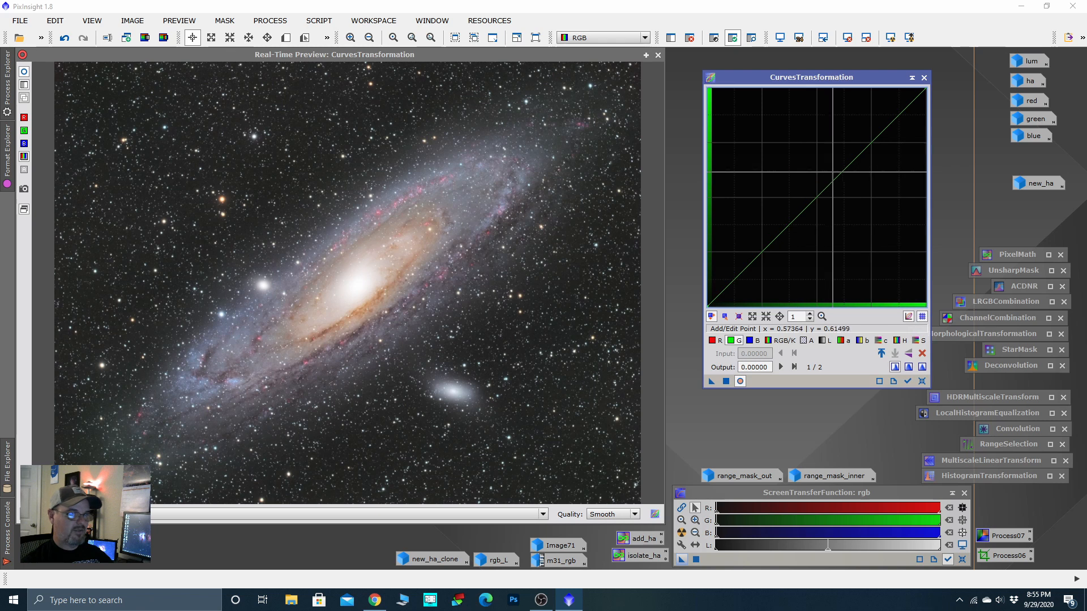
# Step: Try lowering the green curve at input 0.70543 to output 0.57881 and reset CurvesTransformation
pyautogui.click(847, 168)
pyautogui.moveTo(847, 168); pyautogui.dragTo(861, 180)
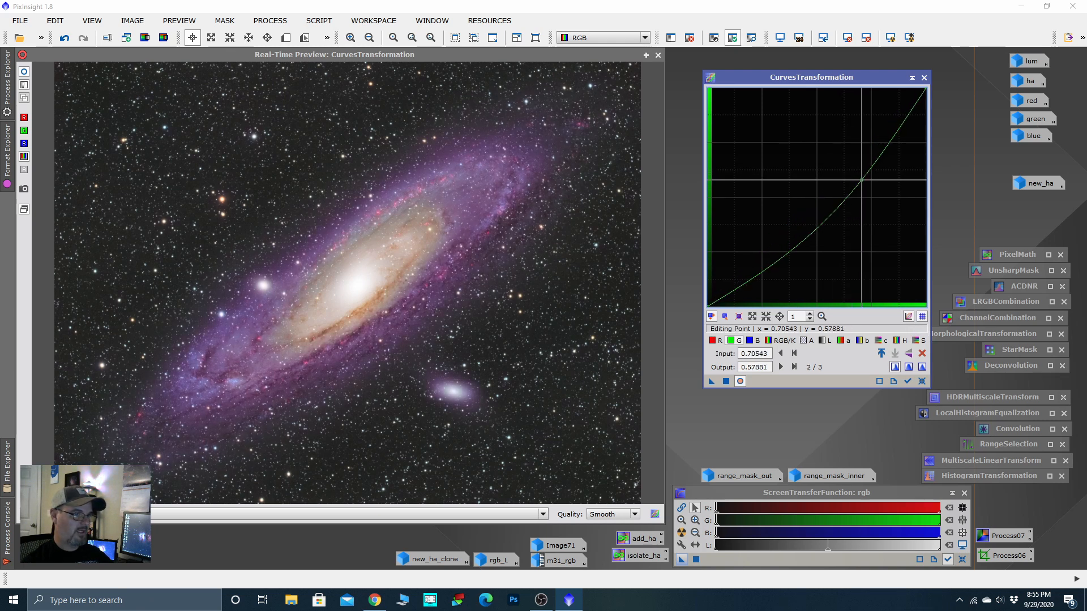
pyautogui.click(921, 381)
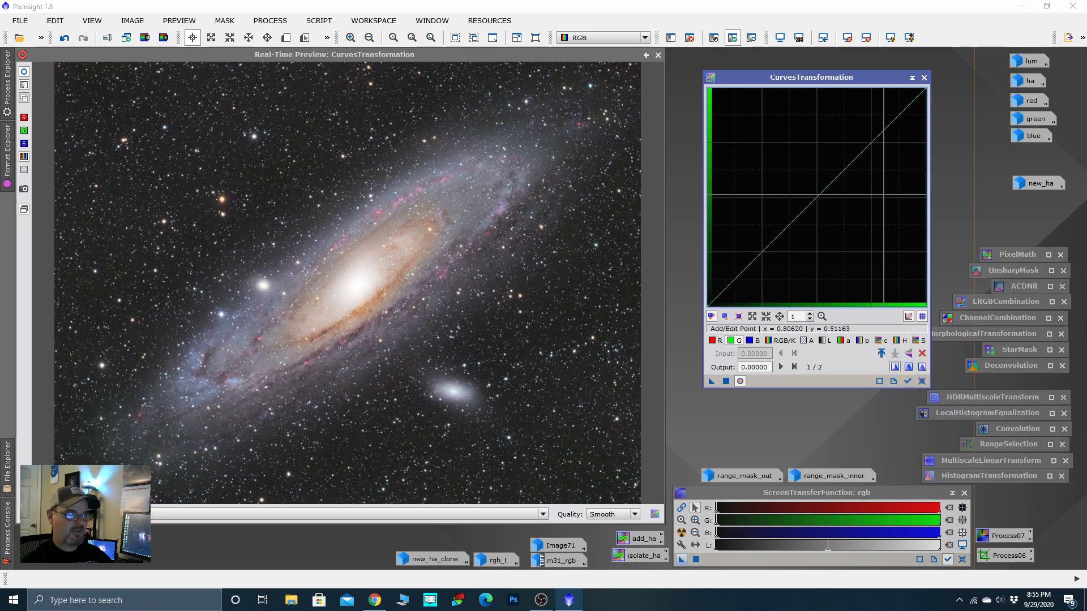
# Step: Lower the green curve at input 0.66925 to output 0.66667, apply it to rgb, and close the preview and iconize CurvesTransformation
pyautogui.click(852, 162)
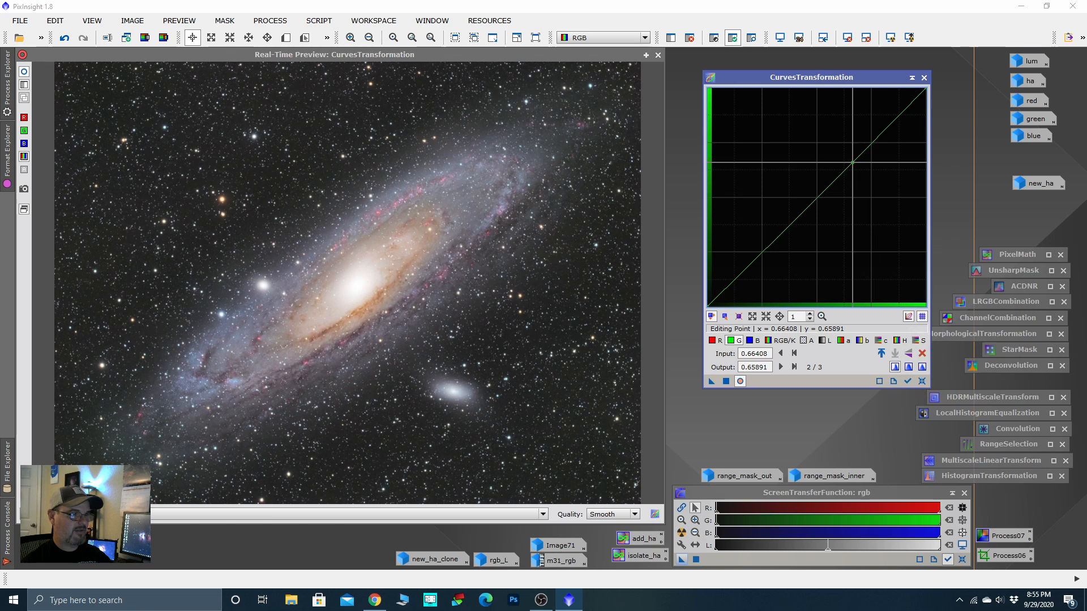
pyautogui.moveTo(852, 162); pyautogui.dragTo(854, 161)
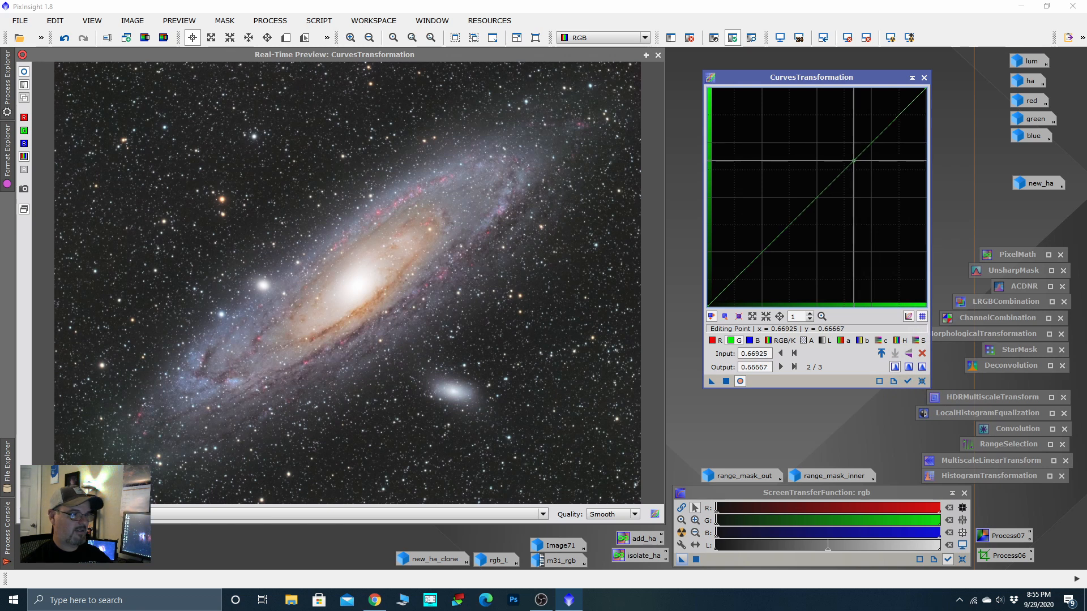
pyautogui.click(736, 383)
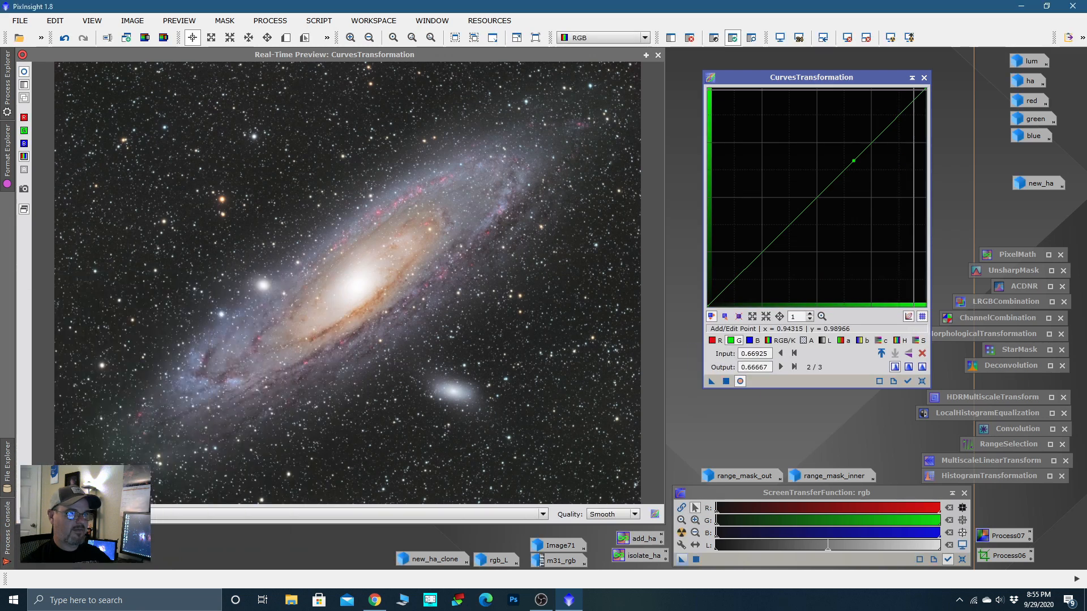
pyautogui.click(912, 78)
pyautogui.click(658, 55)
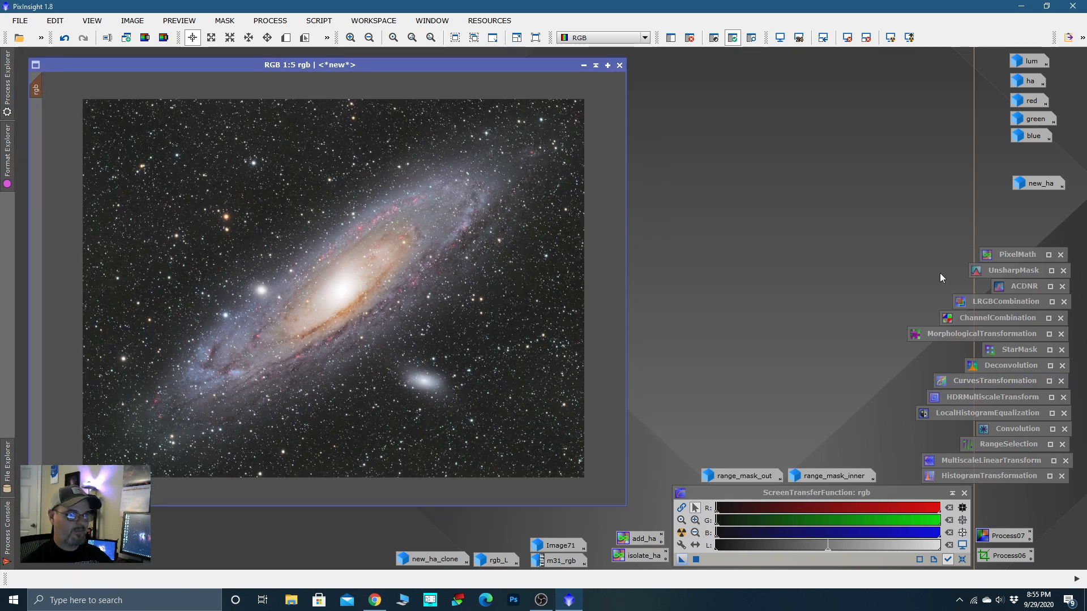
# Step: Mask the rgb image with the luminance image rgb_L and iconize rgb_L again
pyautogui.click(493, 562)
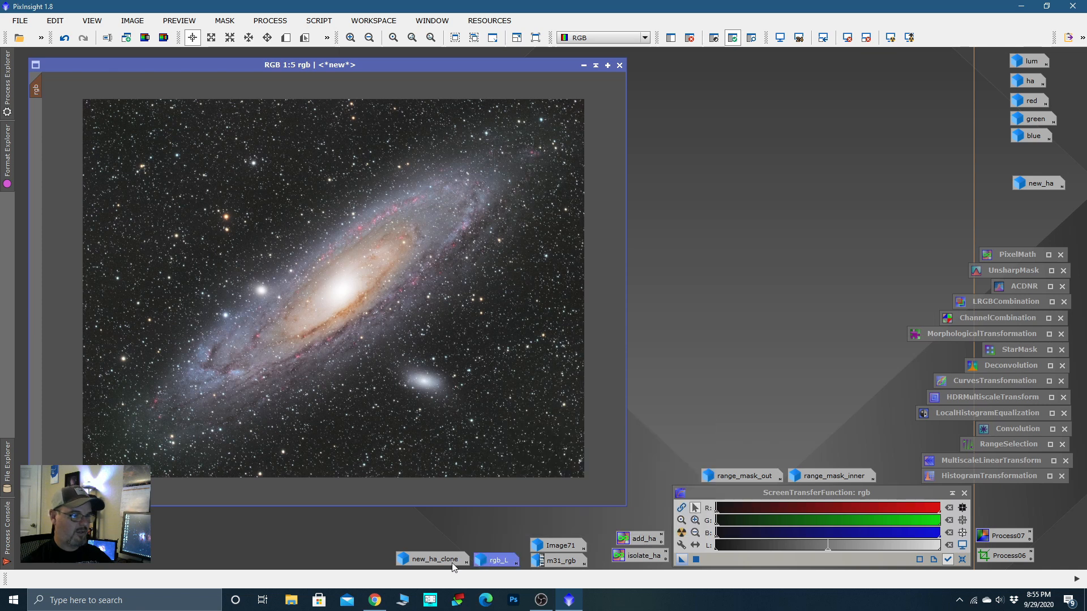
pyautogui.moveTo(453, 568)
pyautogui.doubleClick(496, 561)
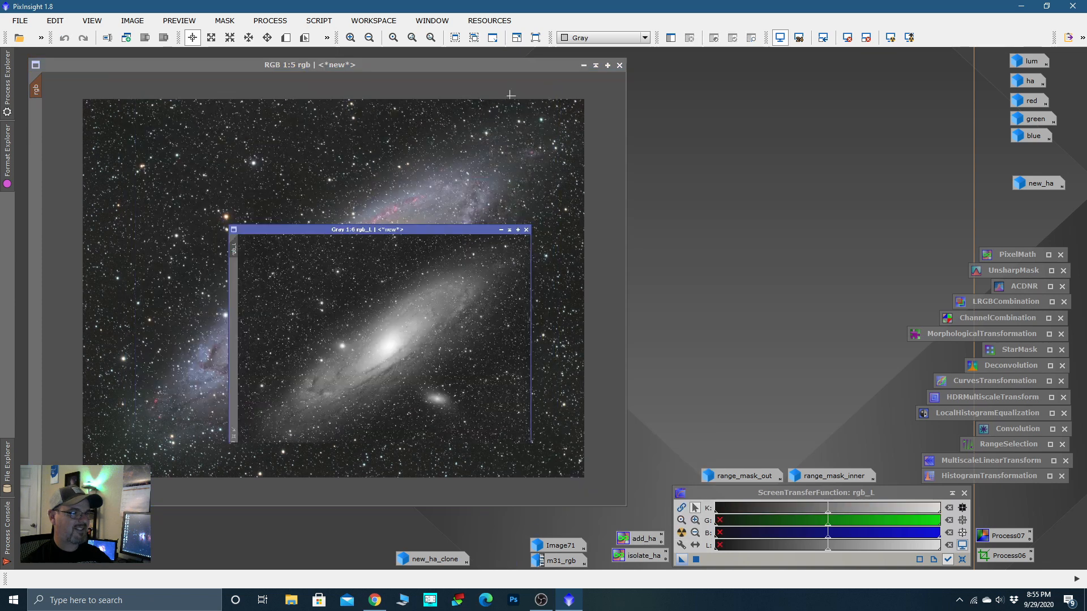
pyautogui.click(489, 229)
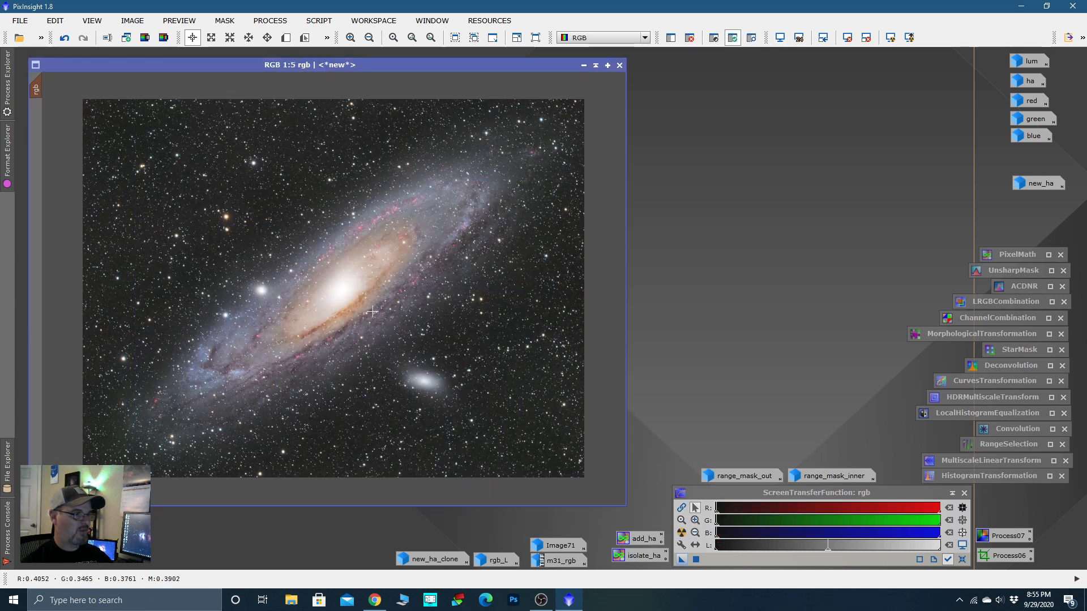
# Step: Display the mask over the rgb image, invert it to protect the bright areas, and hide the overlay
pyautogui.rightClick(308, 223)
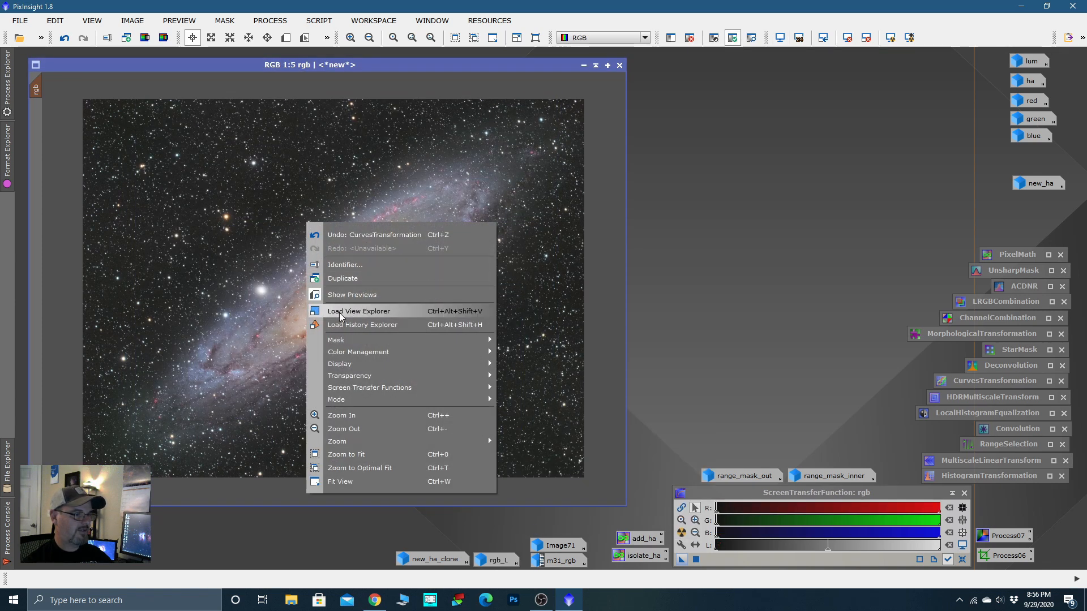
pyautogui.moveTo(346, 341)
pyautogui.click(532, 406)
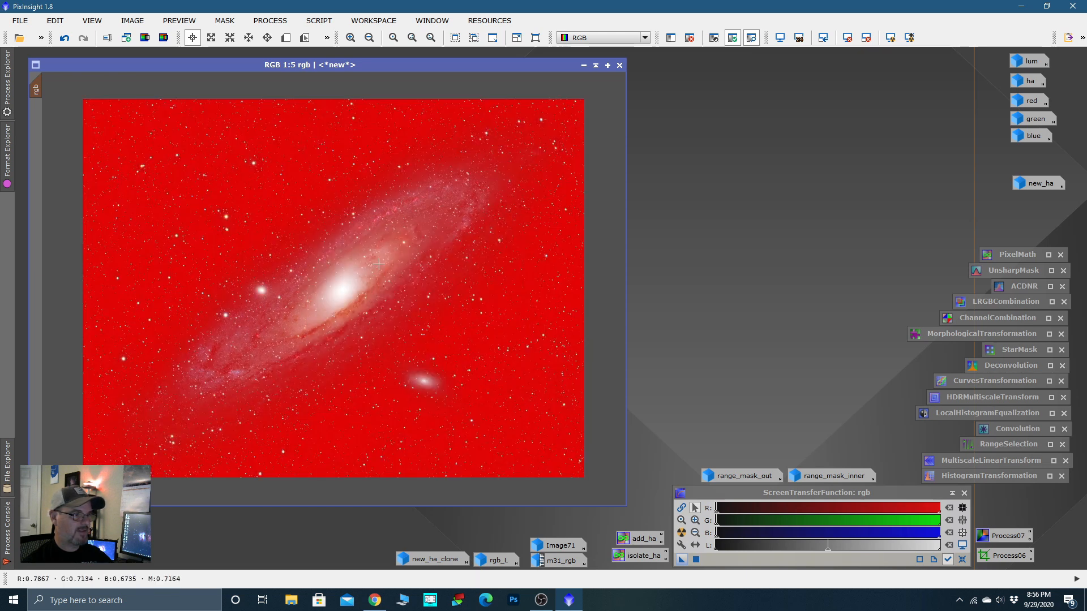
pyautogui.rightClick(422, 219)
pyautogui.moveTo(604, 338)
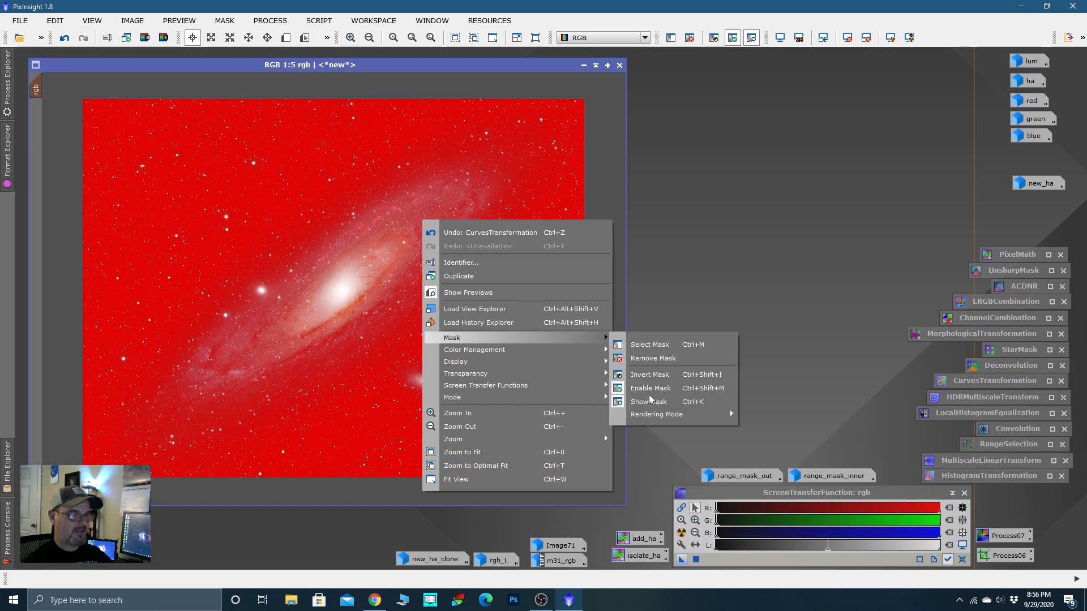
pyautogui.click(651, 377)
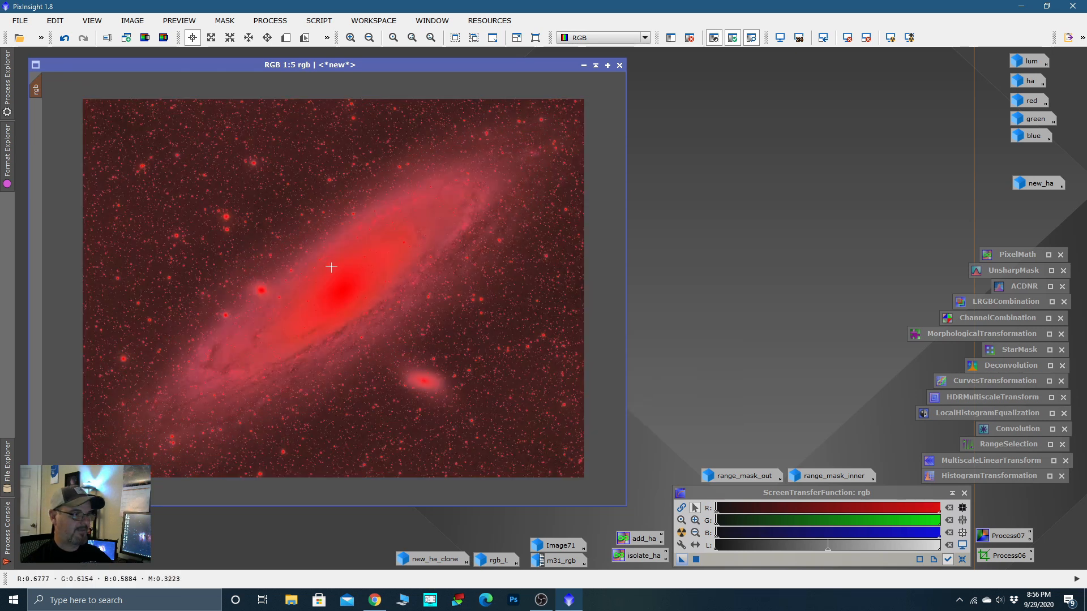
pyautogui.rightClick(321, 247)
pyautogui.moveTo(351, 373)
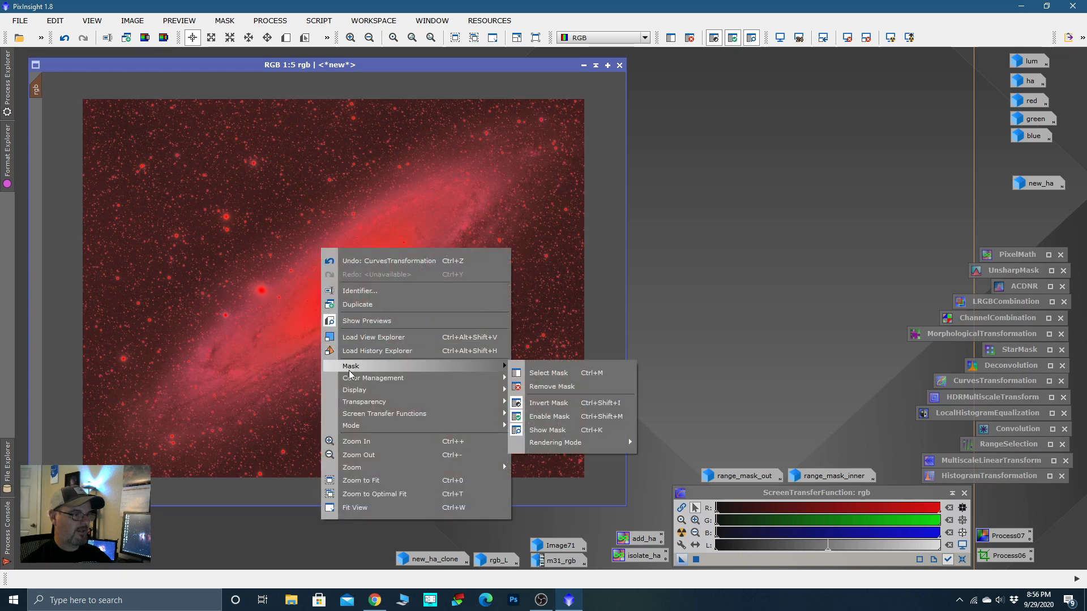
pyautogui.click(548, 429)
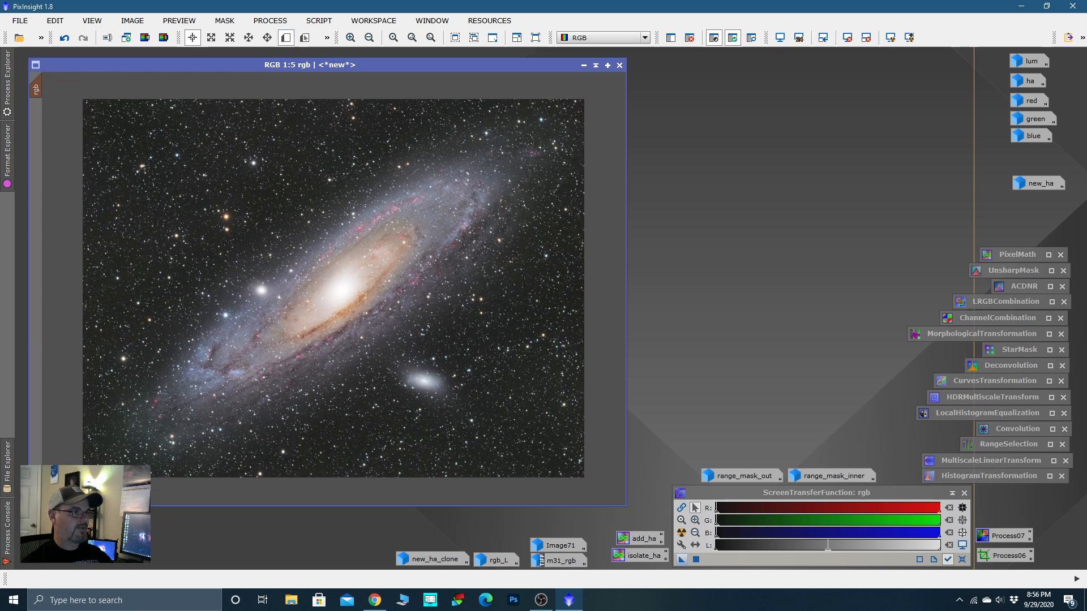
# Step: Create a small preview over the dark star background above the galaxy and view it at 1:1
pyautogui.click(286, 37)
pyautogui.moveTo(220, 172); pyautogui.dragTo(290, 211)
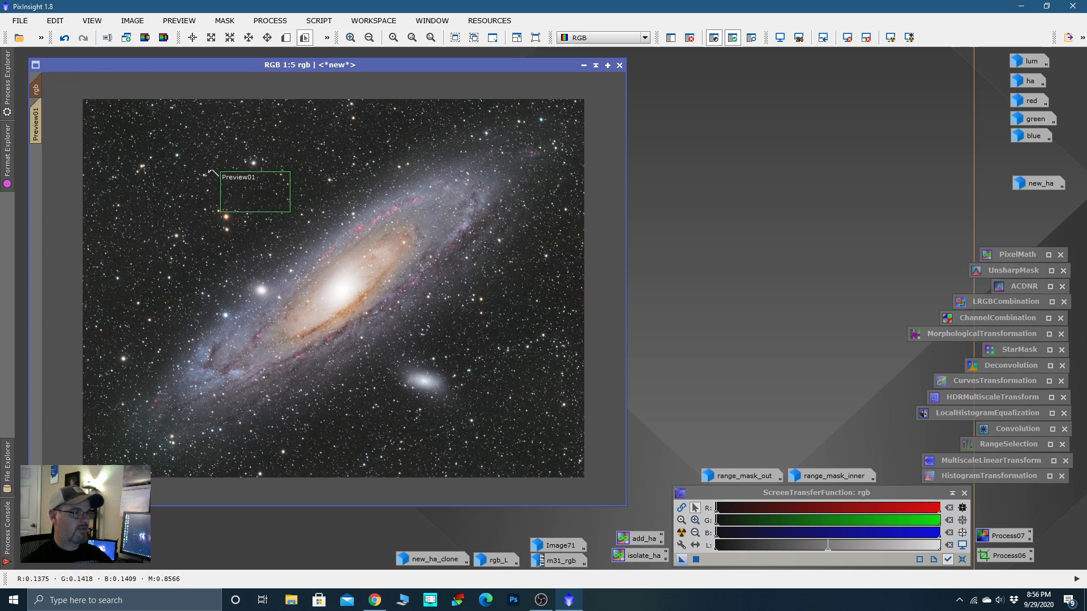
pyautogui.click(41, 126)
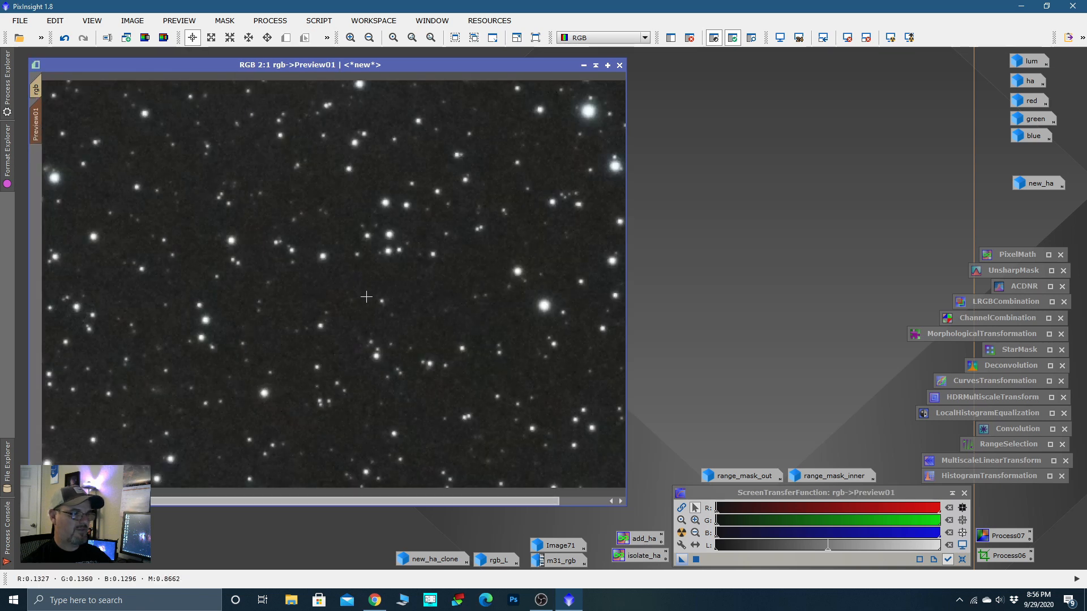
pyautogui.scroll(-1, 366, 297)
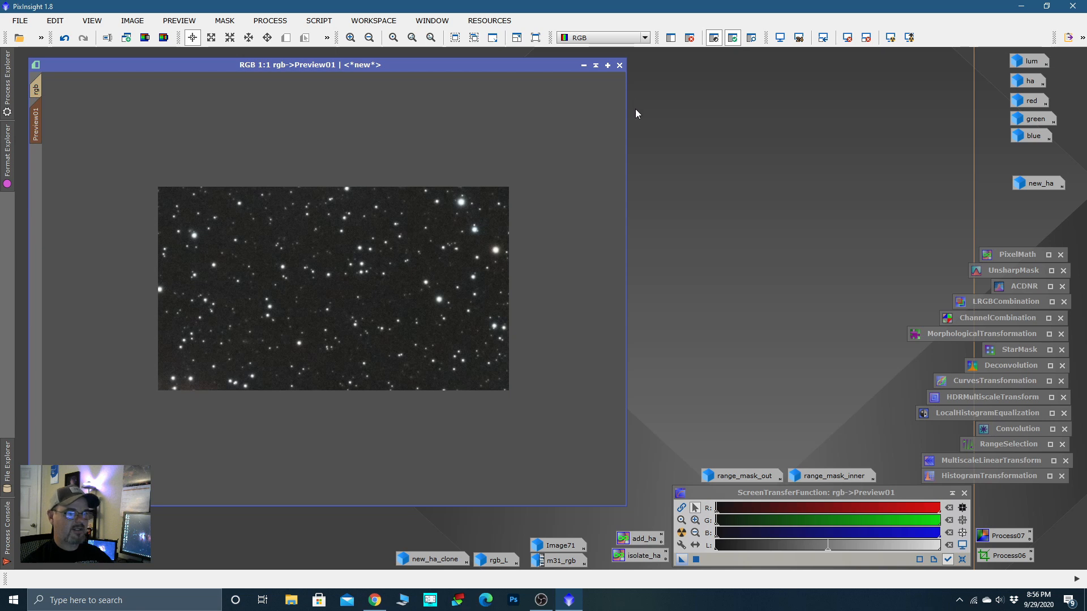
# Step: Open ACDNR and test its noise reduction on Preview01 with lightness StdDev 1.5 and amount 0.44
pyautogui.doubleClick(1020, 287)
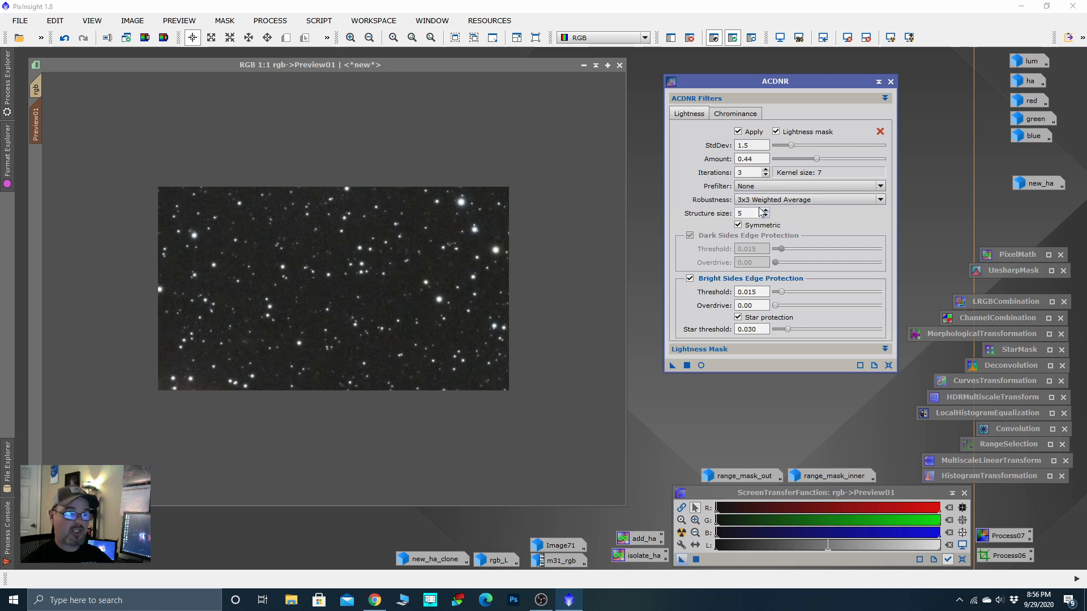
pyautogui.moveTo(673, 367); pyautogui.dragTo(431, 337)
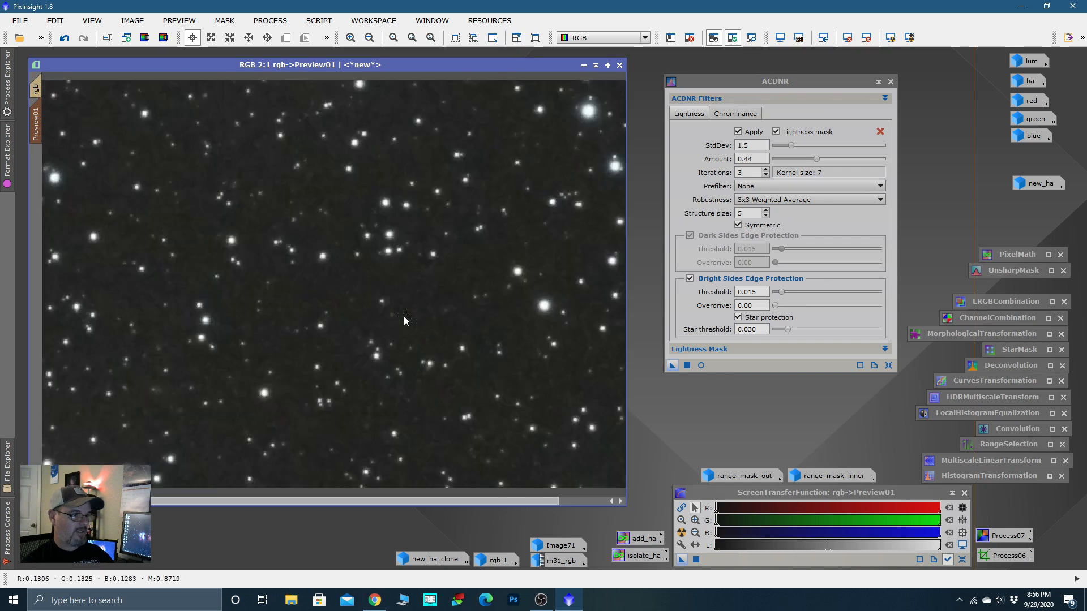
pyautogui.scroll(1, 411, 326)
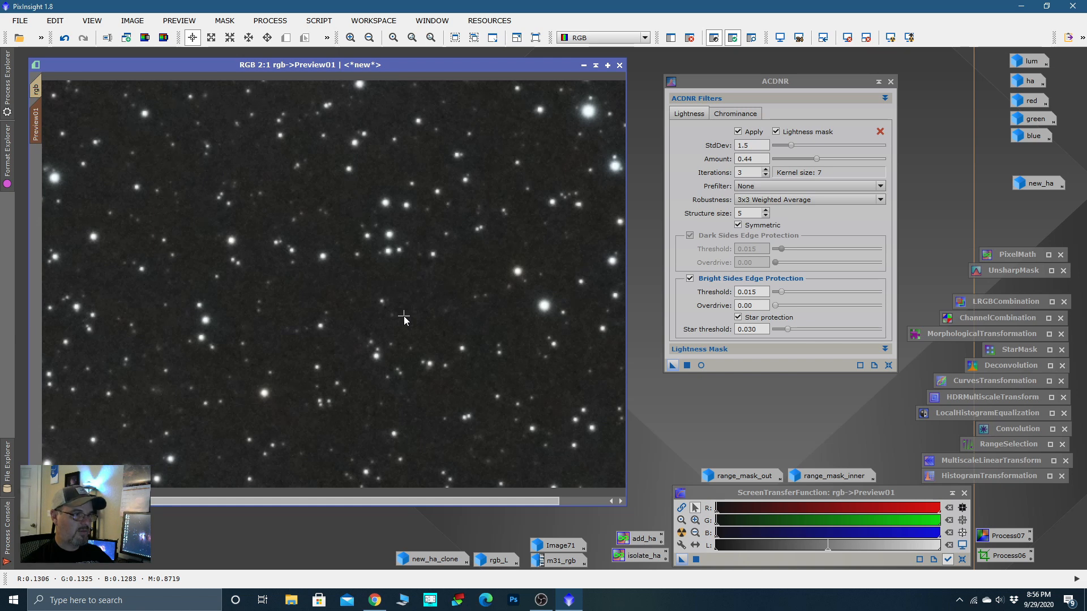
# Step: Apply the ACDNR noise reduction to the whole rgb image and check the background in Preview01
pyautogui.click(36, 89)
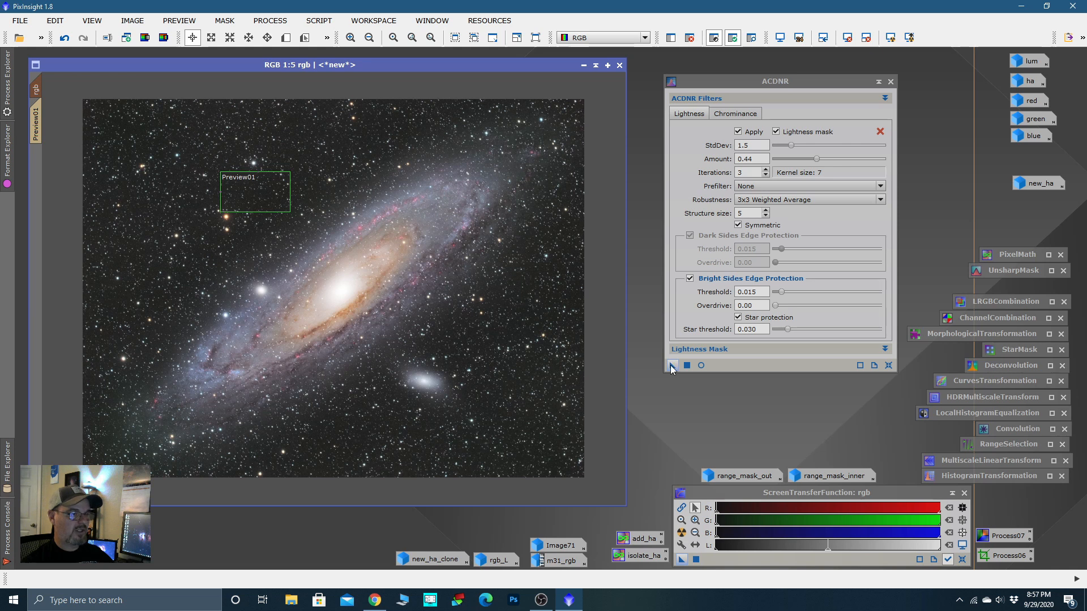
pyautogui.moveTo(672, 365); pyautogui.dragTo(586, 215)
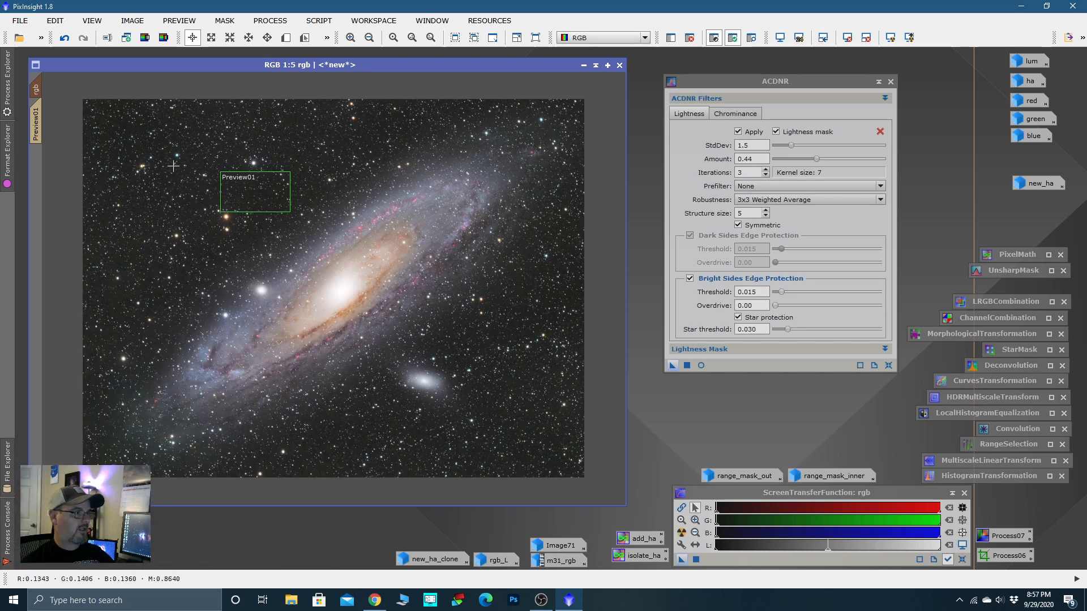
pyautogui.click(36, 125)
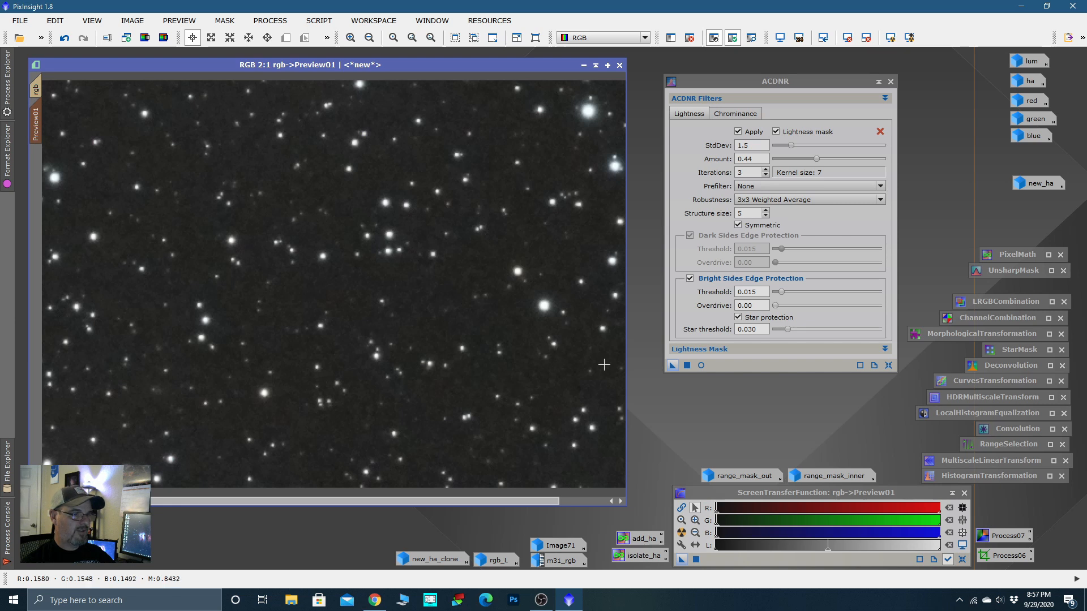
# Step: Bring up ACDNR's chrominance settings, run ACDNR on Preview01 and again on the full rgb image, and iconize it
pyautogui.click(736, 114)
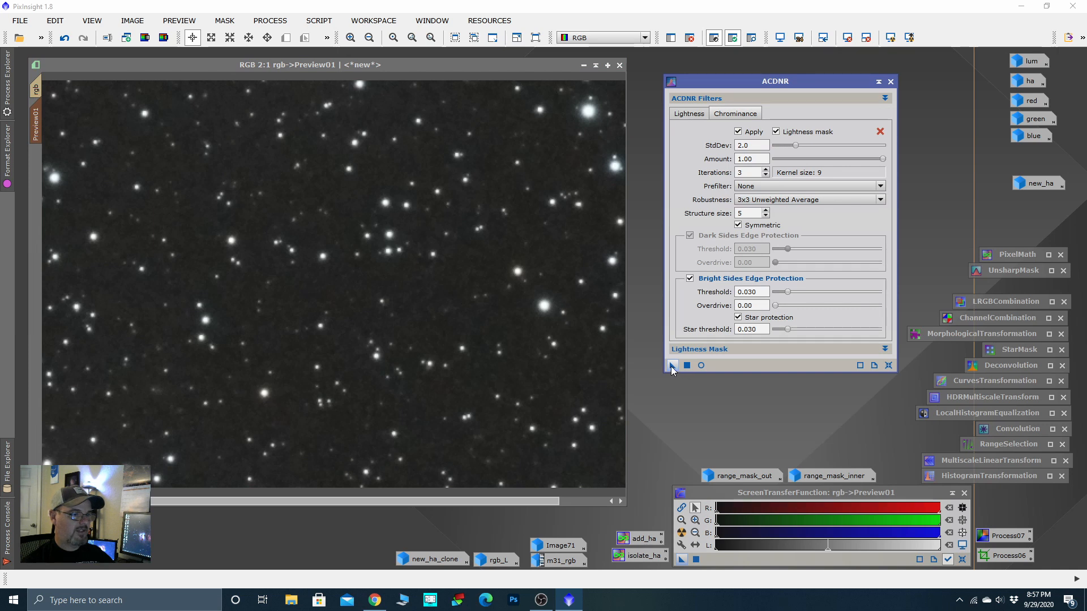
pyautogui.moveTo(672, 366); pyautogui.dragTo(488, 379)
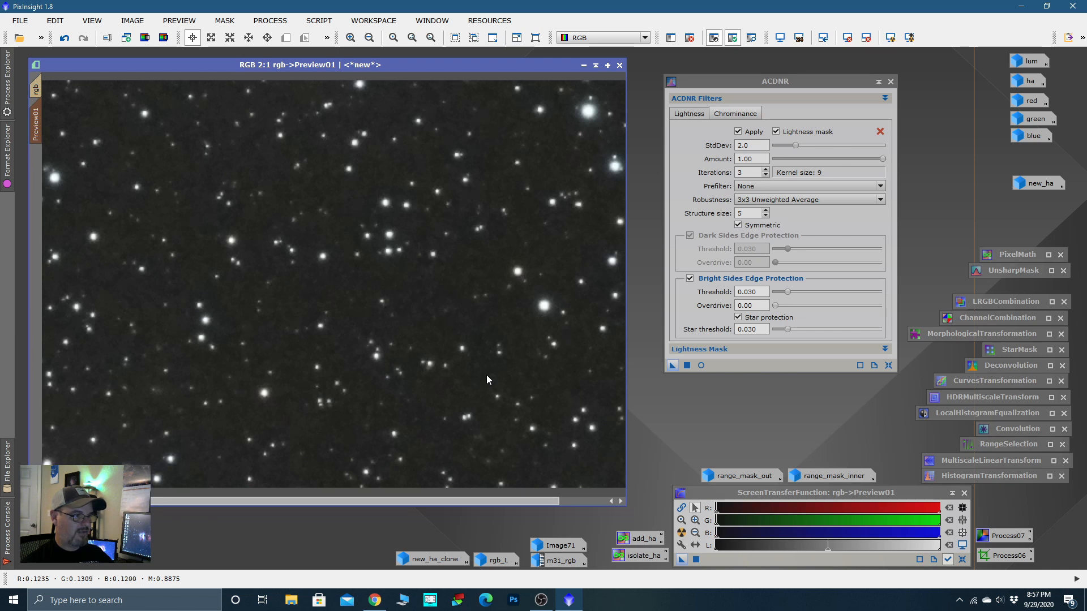
pyautogui.click(37, 89)
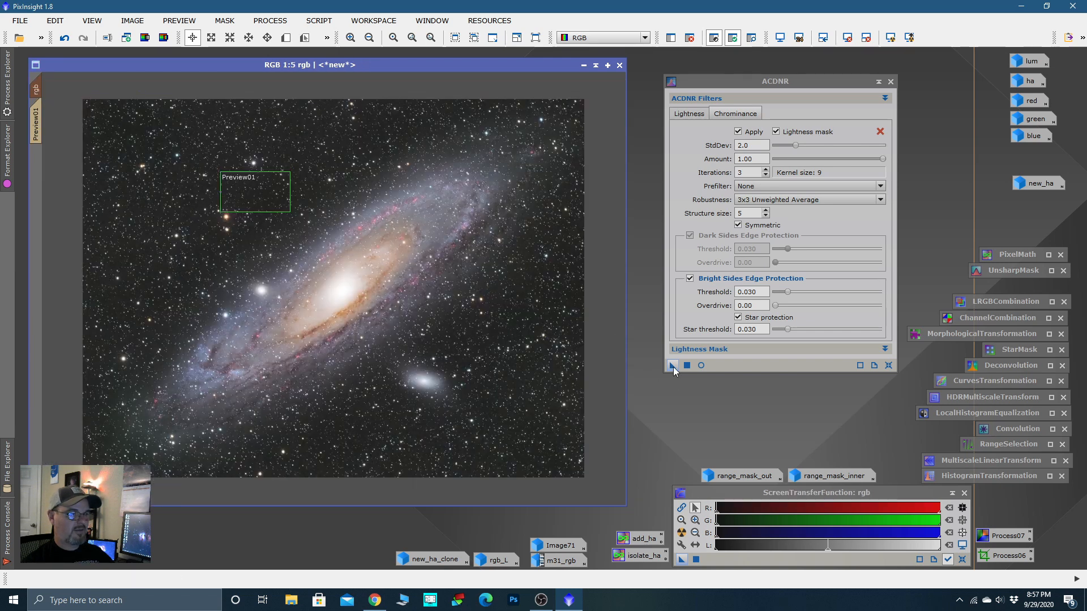
pyautogui.moveTo(672, 365); pyautogui.dragTo(504, 316)
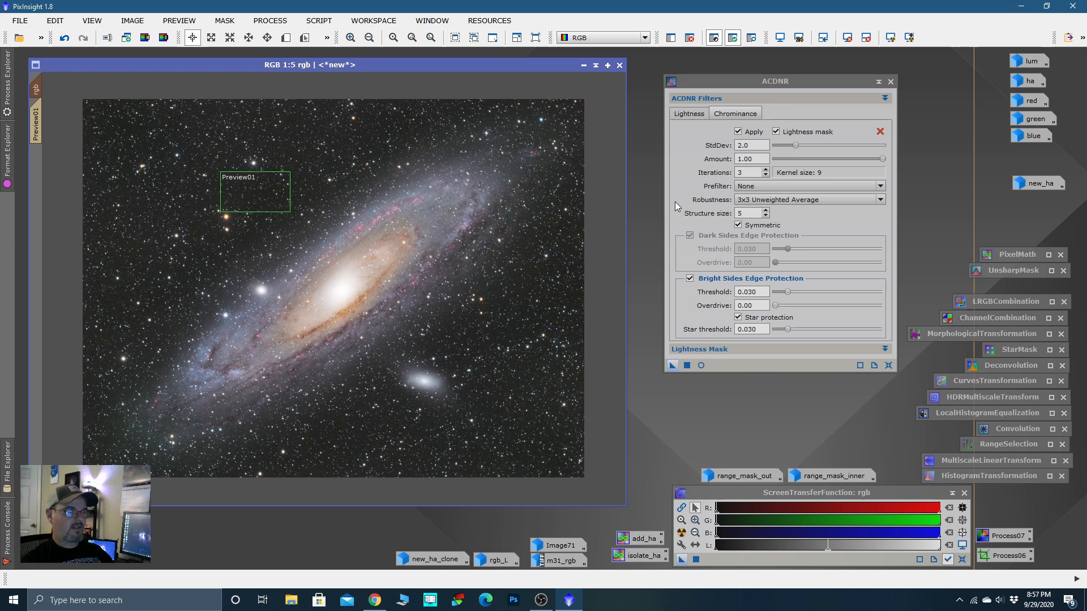
pyautogui.click(878, 82)
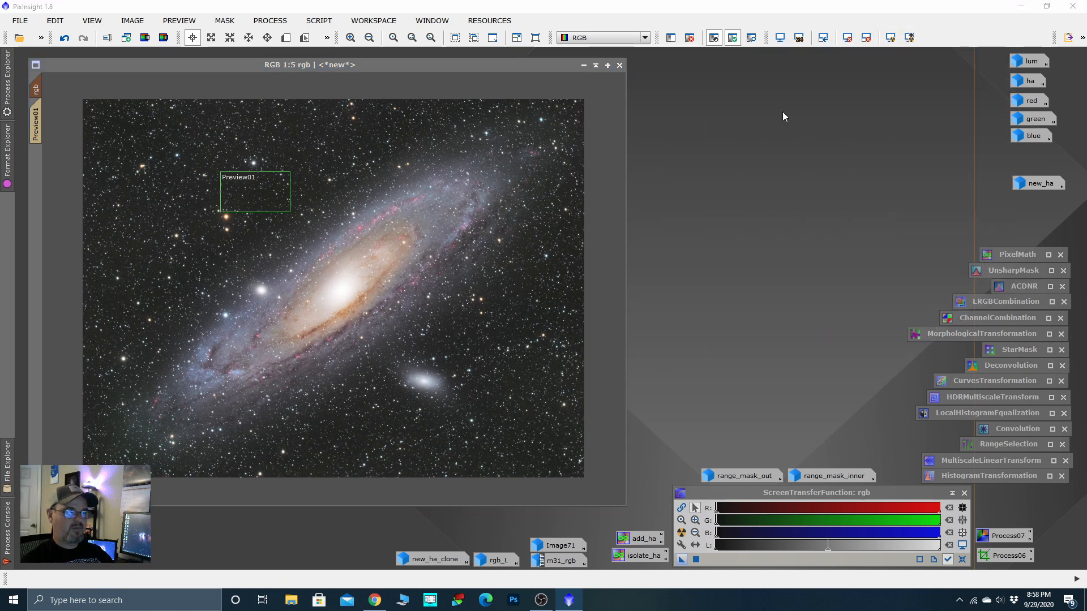
# Step: Delete Preview01 from the rgb image and generate a star mask with the existing StarMask settings
pyautogui.rightClick(35, 127)
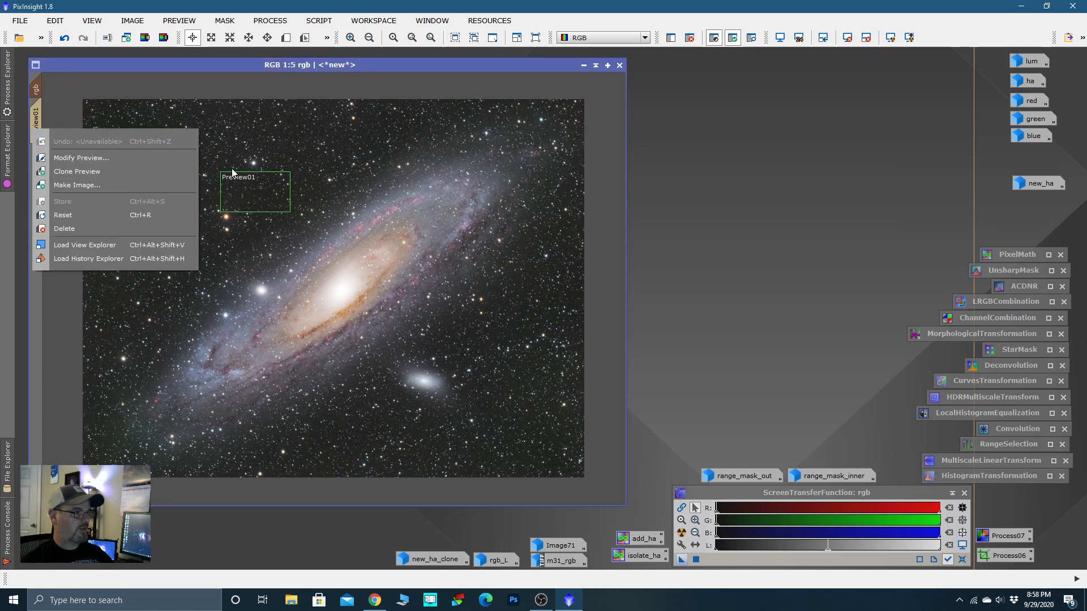
pyautogui.click(80, 228)
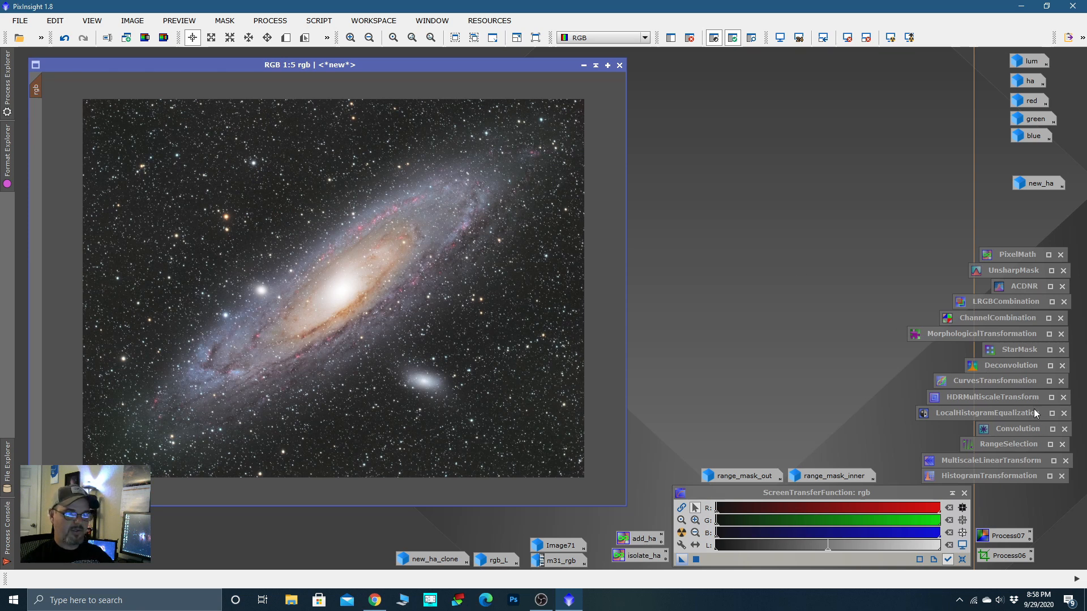
pyautogui.doubleClick(1024, 348)
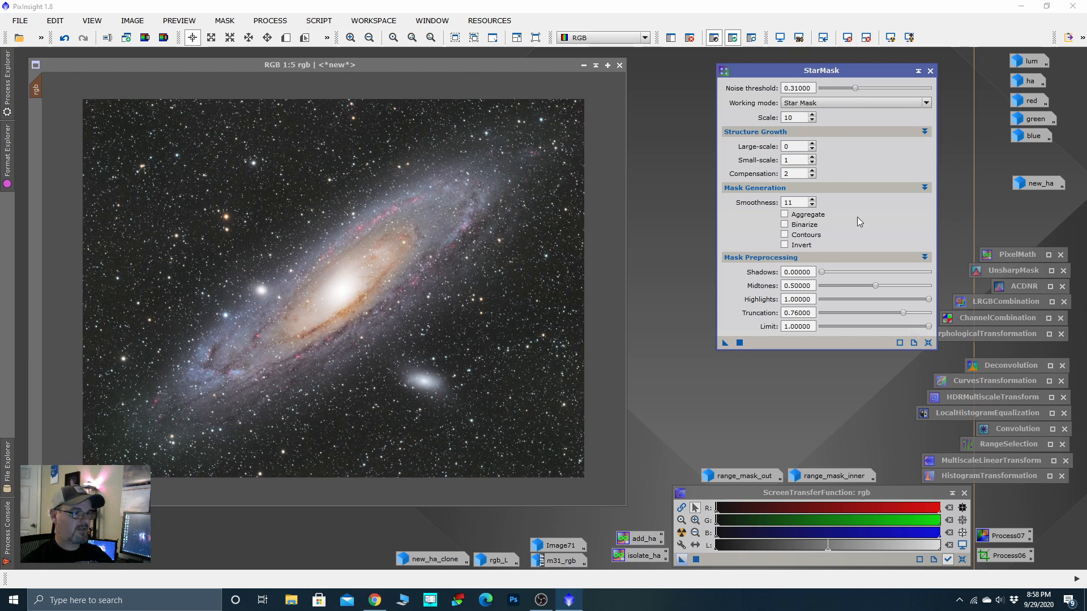
pyautogui.moveTo(726, 342); pyautogui.dragTo(530, 342)
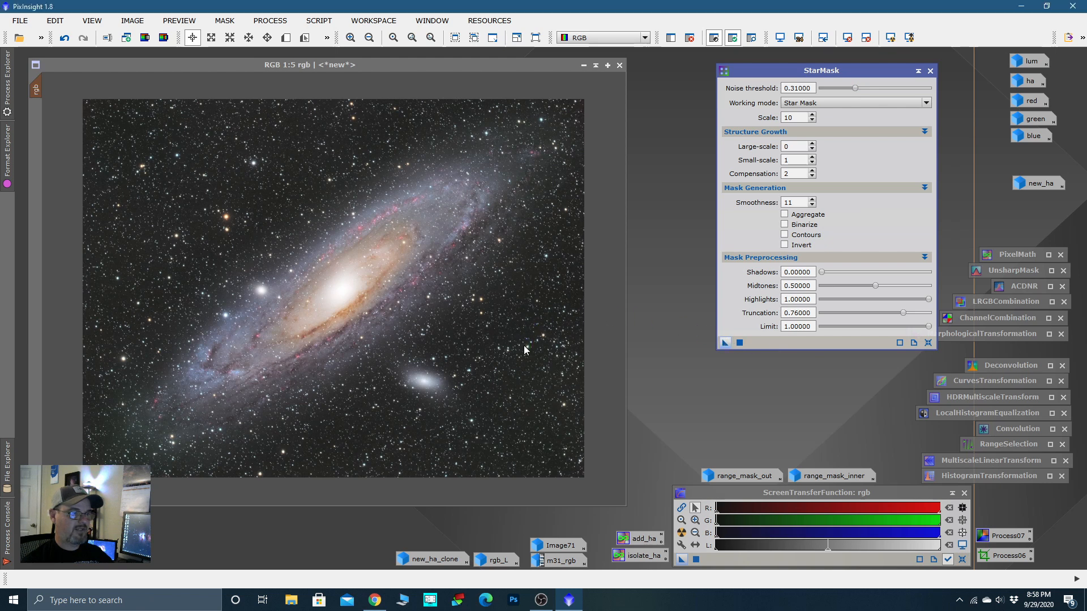
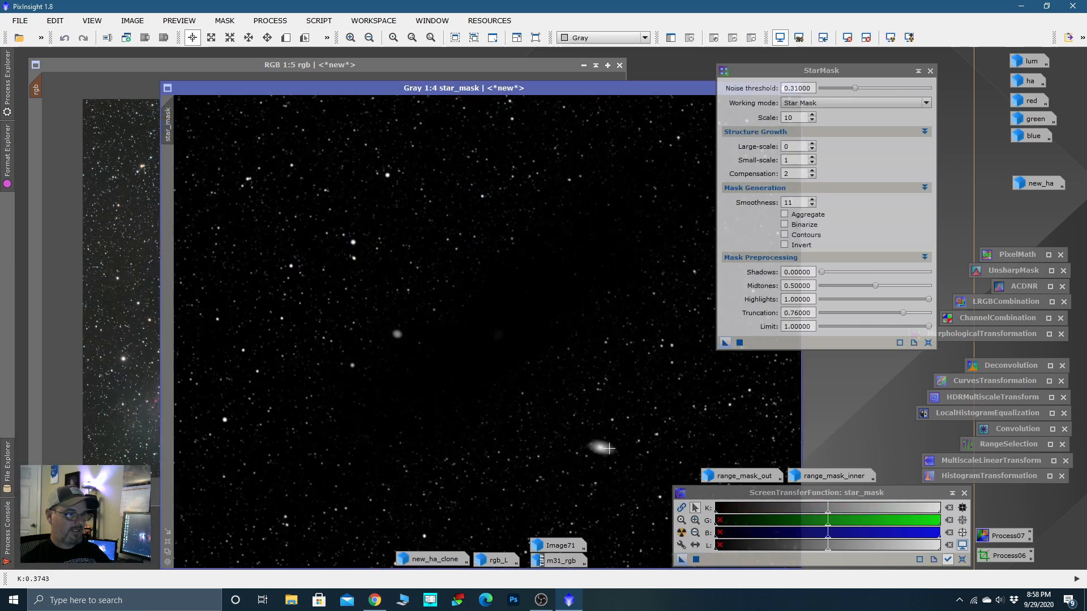
# Step: View star_mask and rgb both at 1:6 and overlay the mask window exactly on the rgb image to compare them
pyautogui.moveTo(481, 89); pyautogui.dragTo(368, 98)
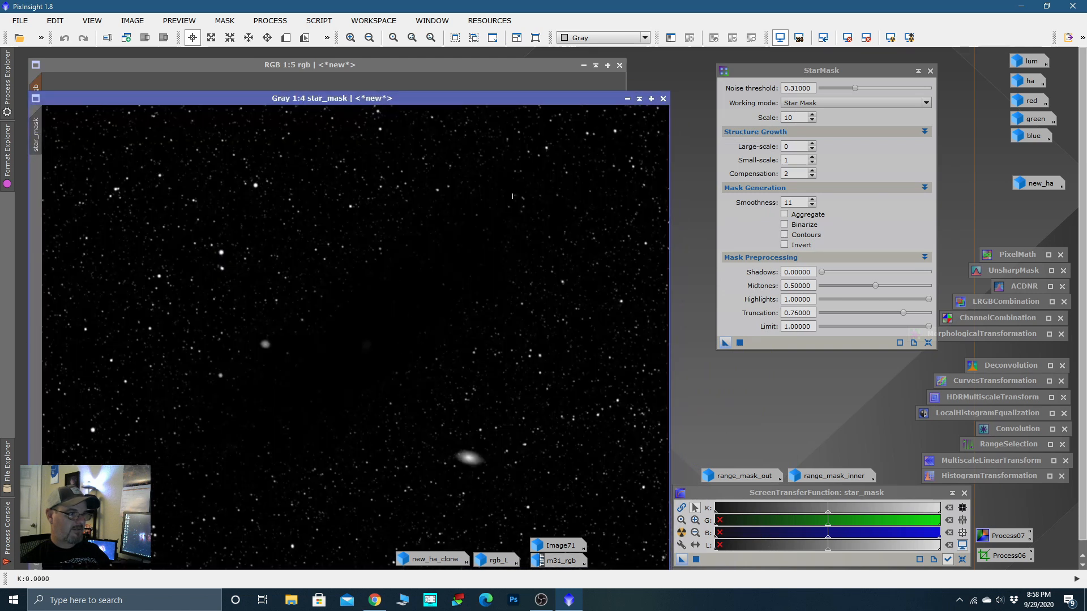
pyautogui.moveTo(472, 101); pyautogui.dragTo(525, 80)
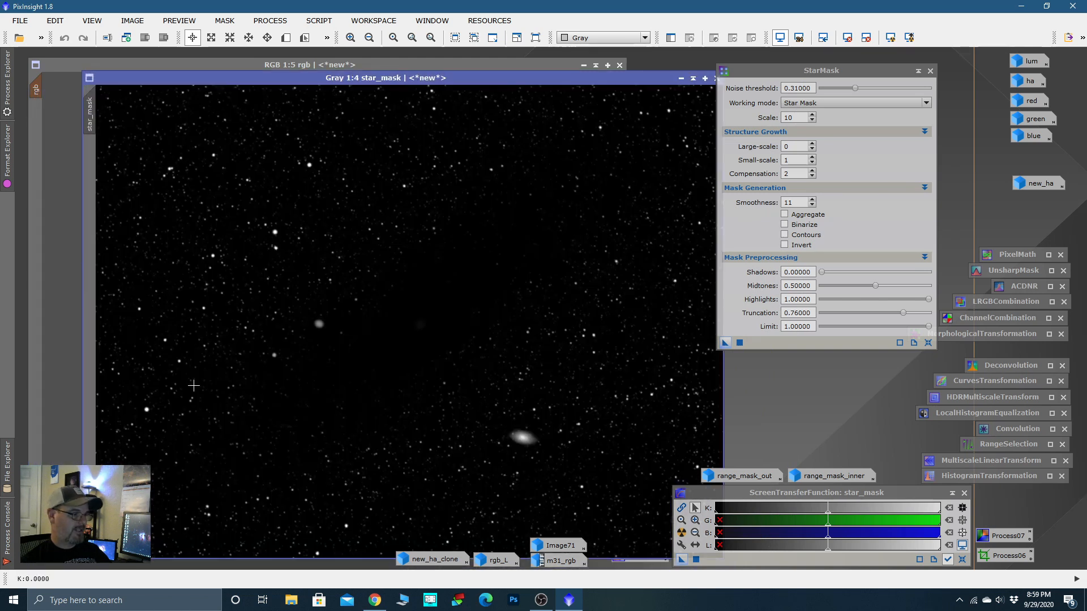
pyautogui.hotkey('ctrl', '-')
pyautogui.hotkey('ctrl', '-')
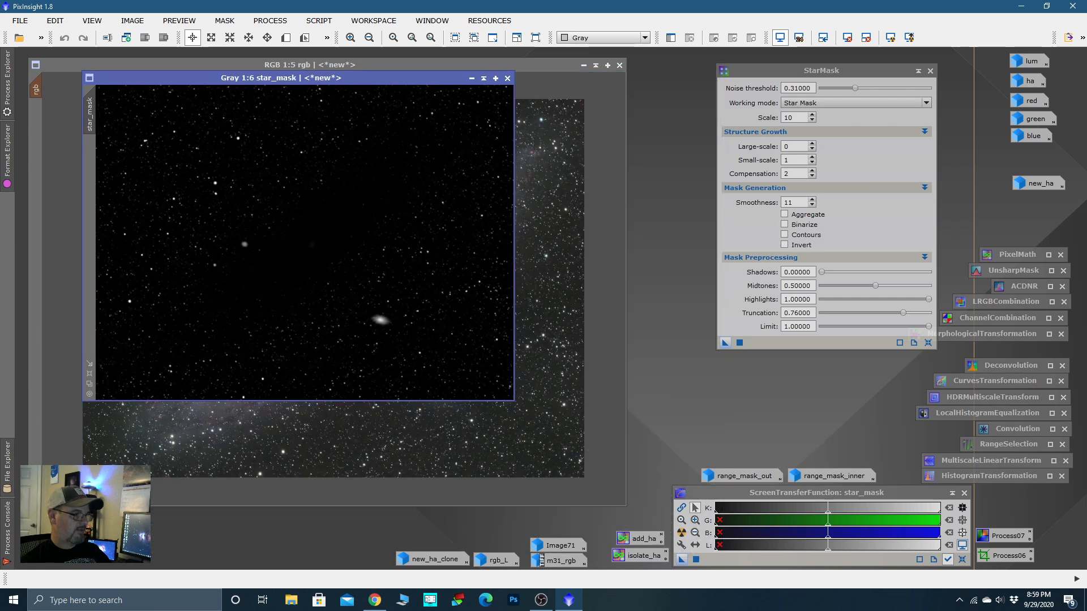
pyautogui.click(205, 419)
pyautogui.hotkey('ctrl', '-')
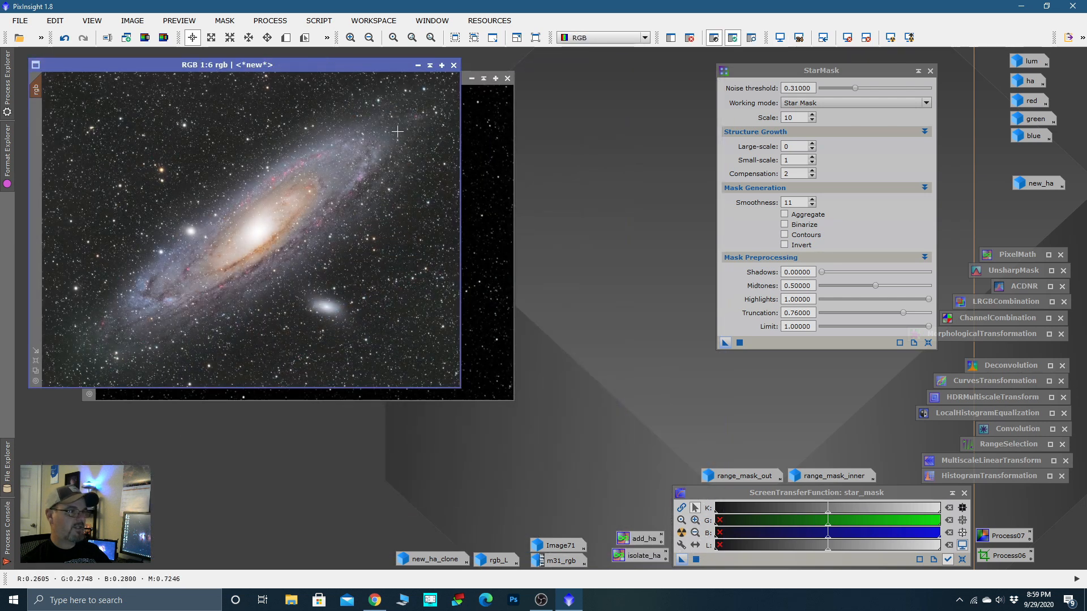
pyautogui.moveTo(364, 67); pyautogui.dragTo(403, 155)
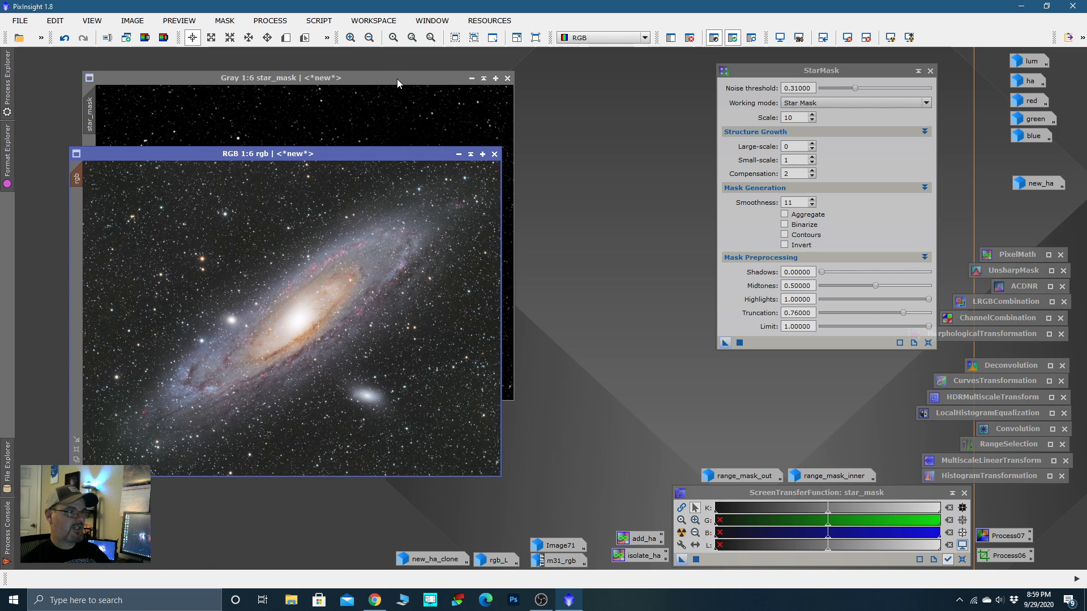
pyautogui.moveTo(397, 79); pyautogui.dragTo(383, 159)
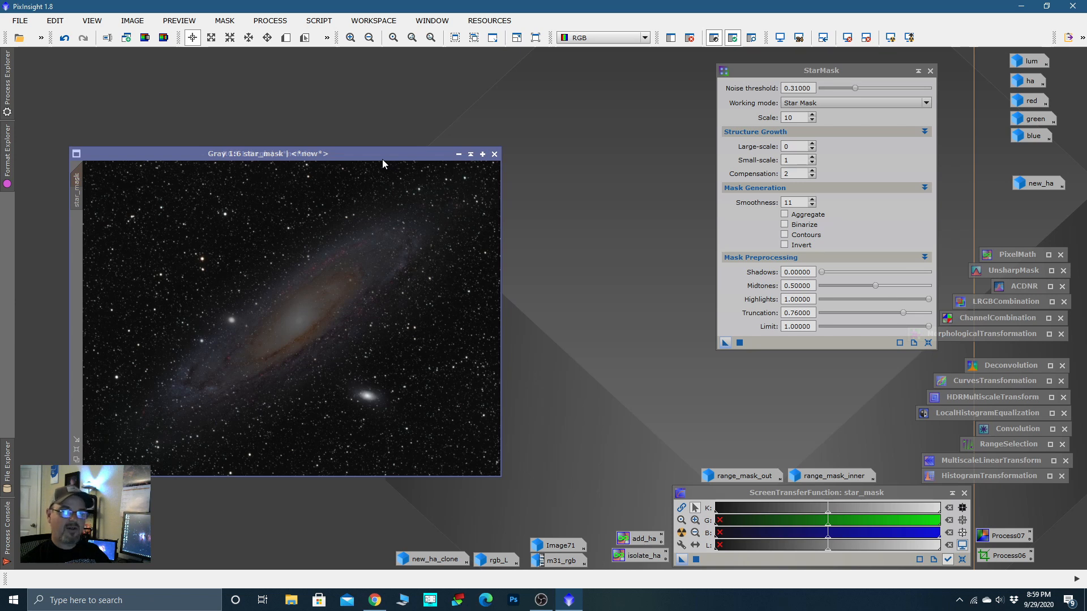
# Step: Iconize StarMask and enlarge the star_mask window, placed offset from the rgb image
pyautogui.moveTo(383, 163); pyautogui.dragTo(482, 107)
pyautogui.click(919, 71)
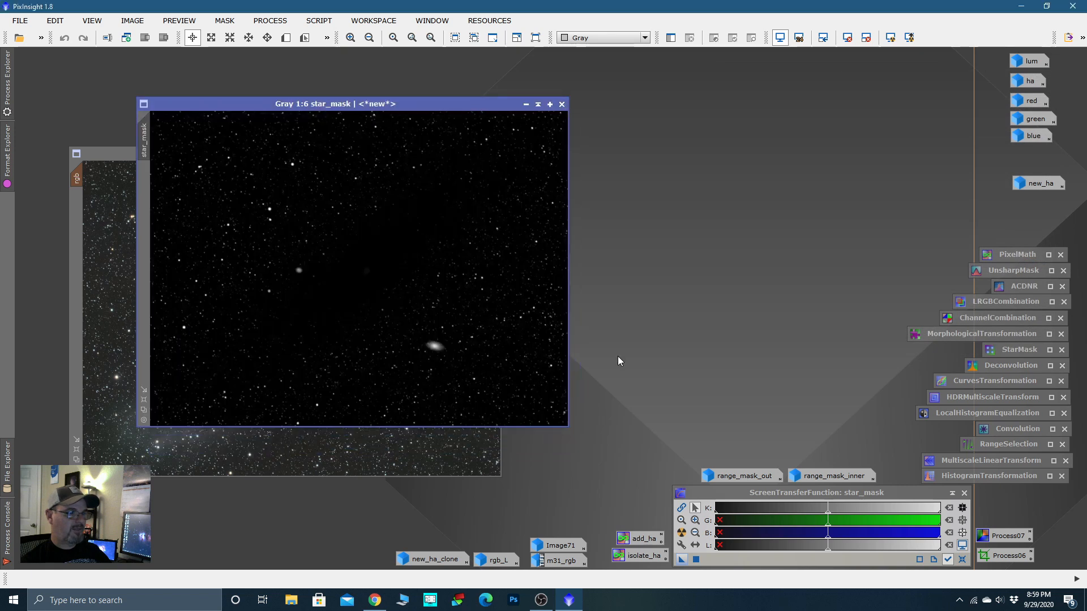
pyautogui.moveTo(568, 426); pyautogui.dragTo(658, 510)
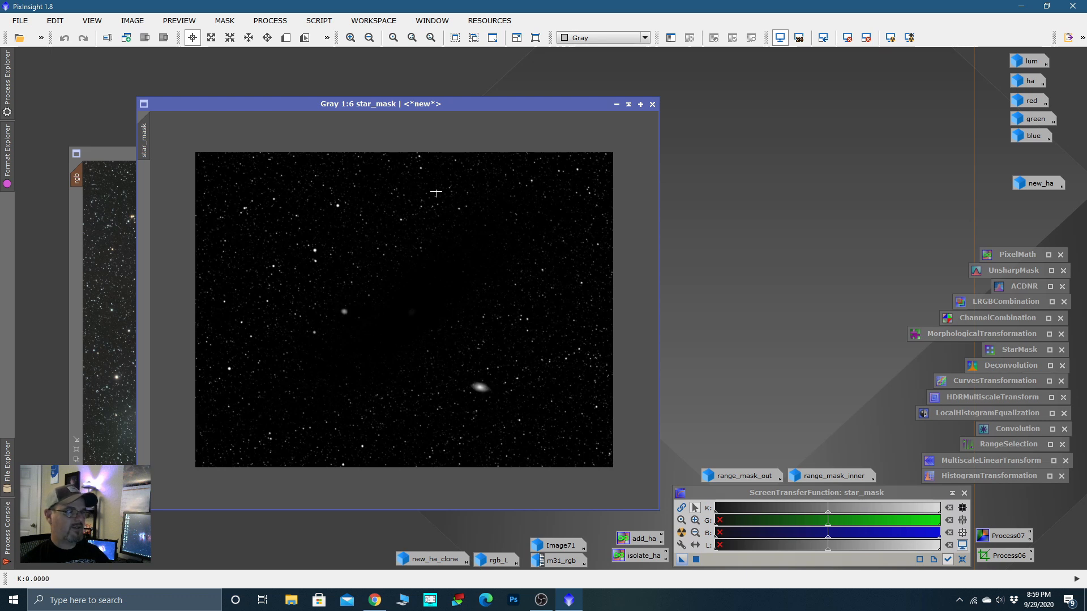
pyautogui.moveTo(389, 104); pyautogui.dragTo(372, 94)
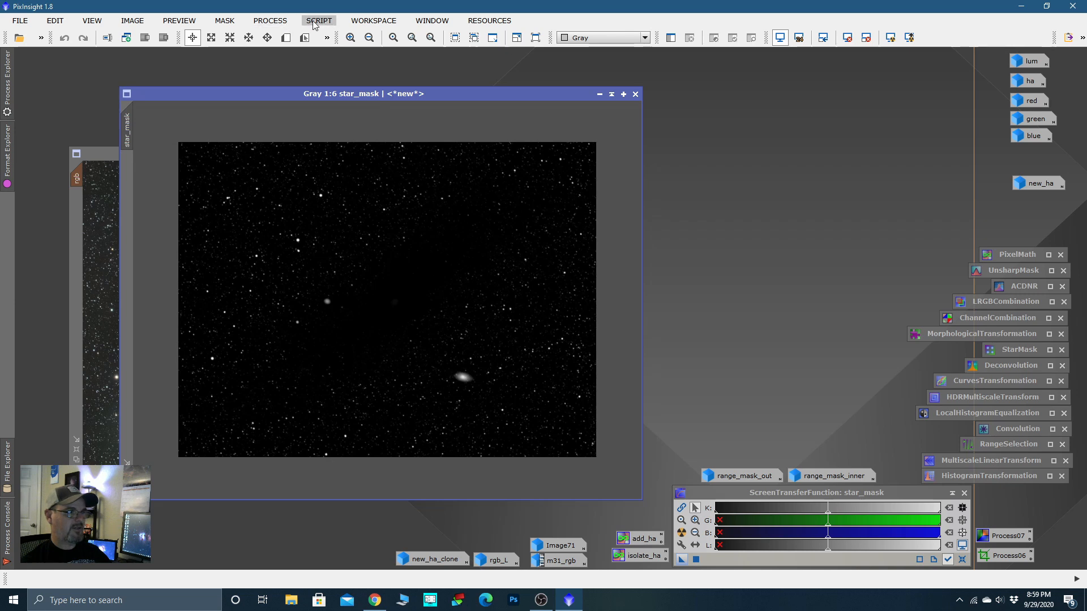
# Step: Open CloneStamp with star_mask as its target and set the brush radius to 40
pyautogui.click(285, 23)
pyautogui.moveTo(288, 37)
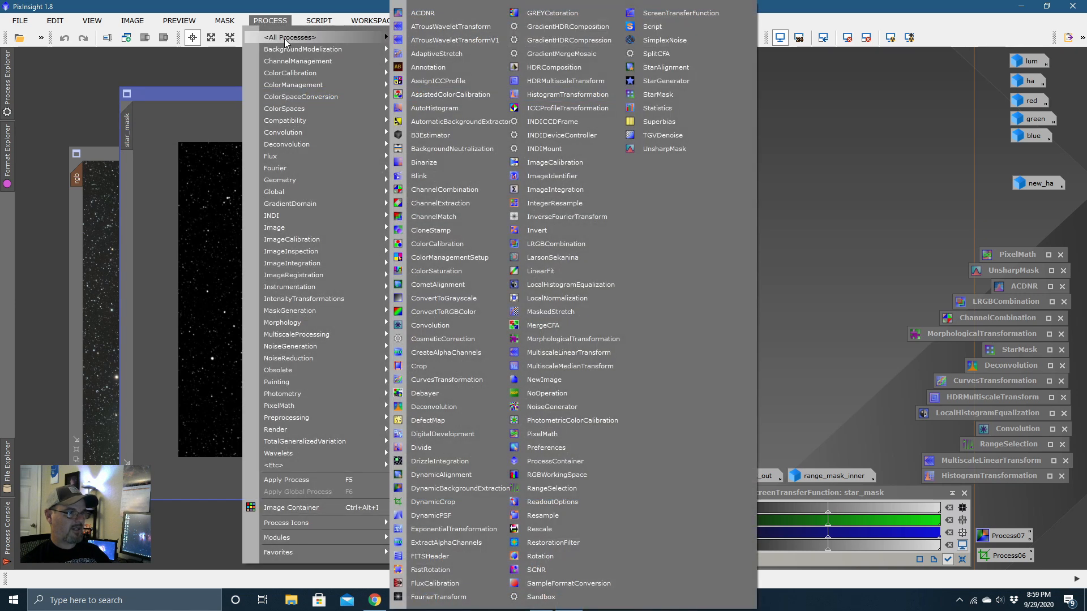
pyautogui.click(442, 235)
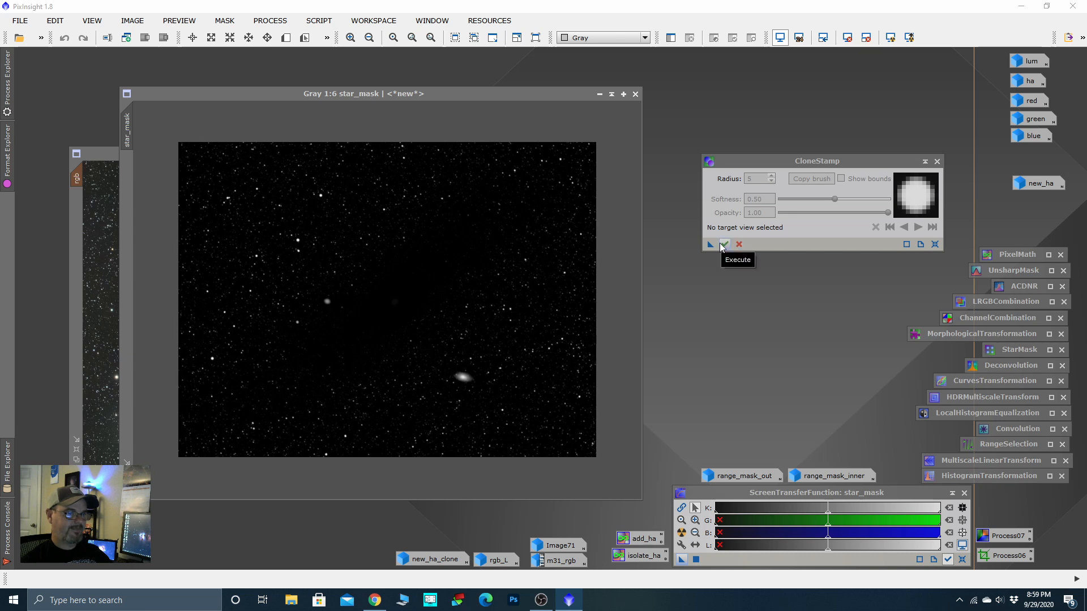
pyautogui.click(934, 245)
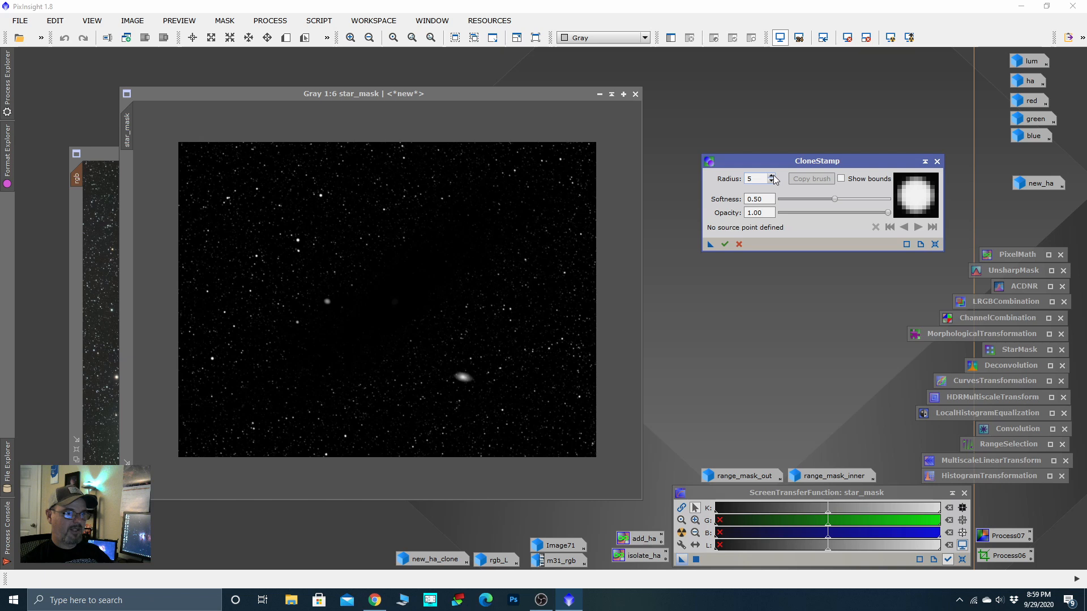
pyautogui.click(761, 179)
pyautogui.press('BackSpace')
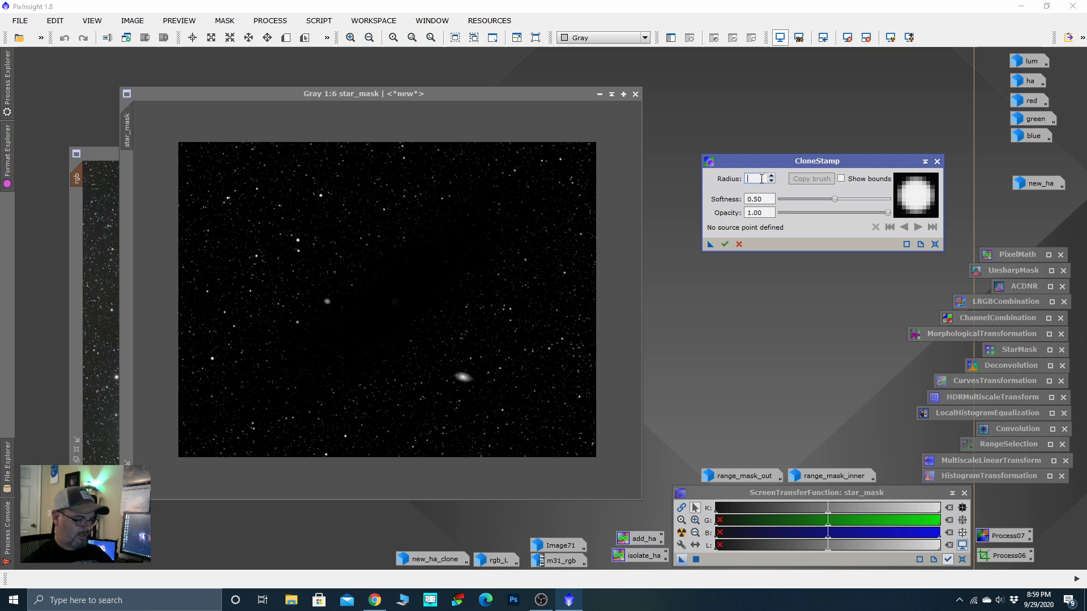
pyautogui.write('40')
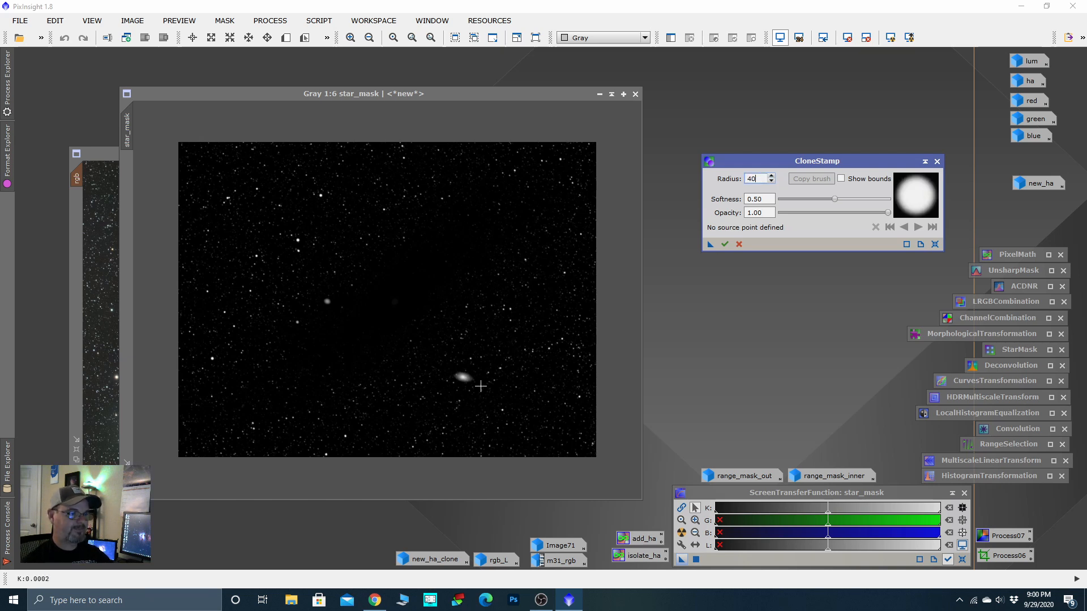
# Step: Clone nearby dark background over the small round galaxy blob left of the center in star_mask
pyautogui.scroll(2, 480, 390)
pyautogui.scroll(3, 276, 274)
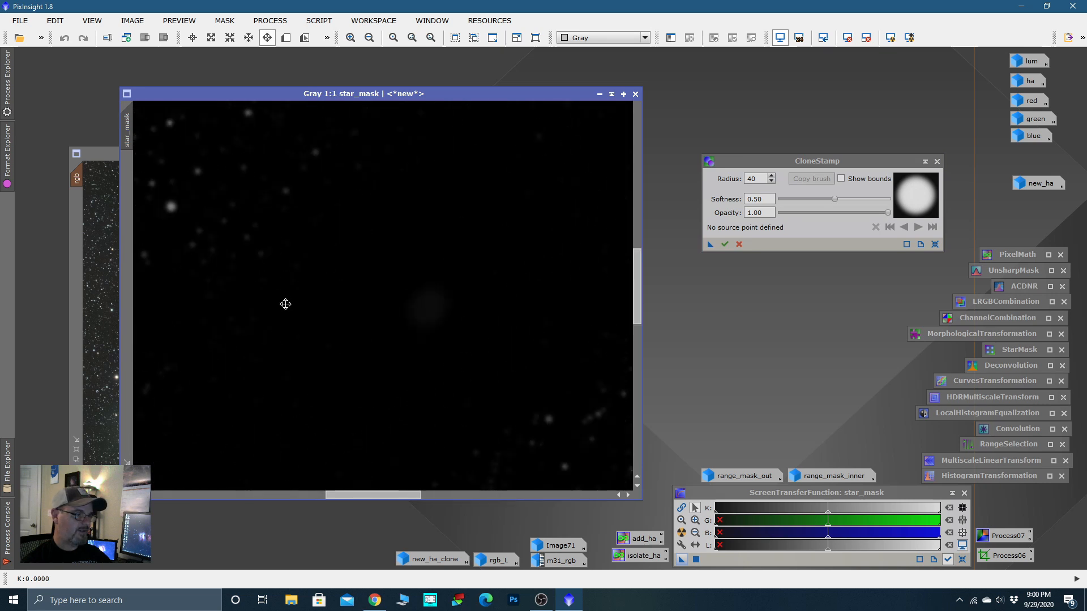
pyautogui.moveTo(283, 303); pyautogui.dragTo(547, 291)
pyautogui.moveTo(370, 293); pyautogui.dragTo(436, 294)
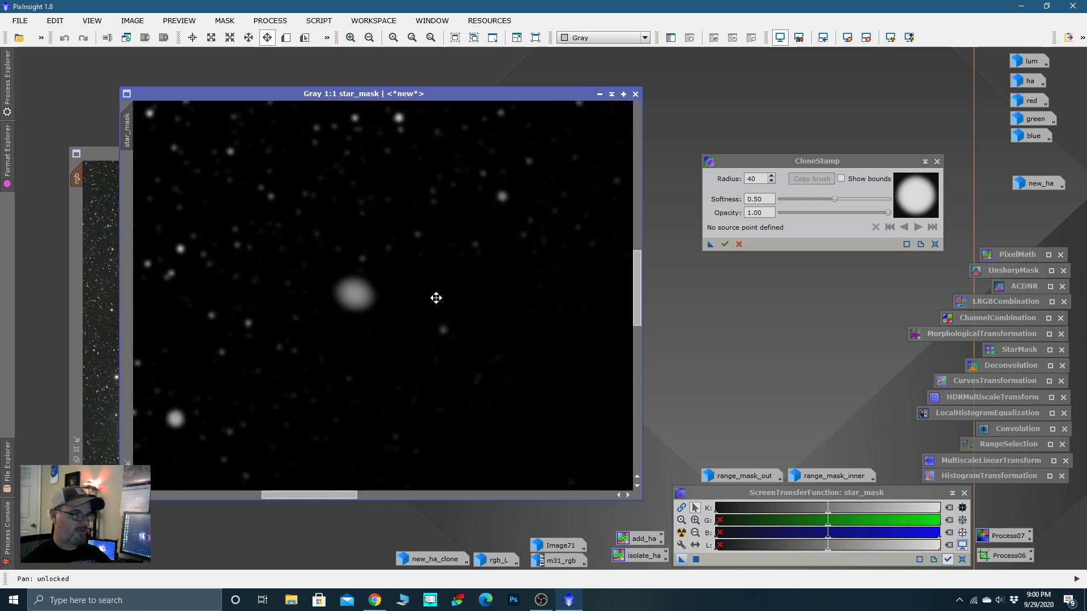
pyautogui.keyDown('ctrl'); pyautogui.click(404, 293); pyautogui.keyUp('ctrl')
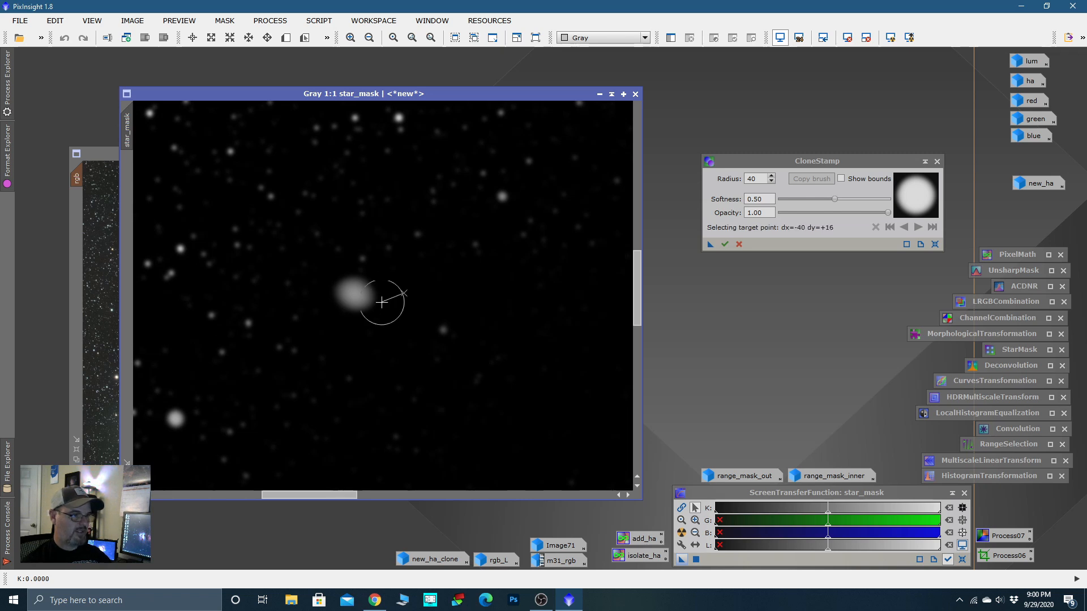
pyautogui.click(367, 294)
pyautogui.moveTo(367, 293); pyautogui.dragTo(354, 293)
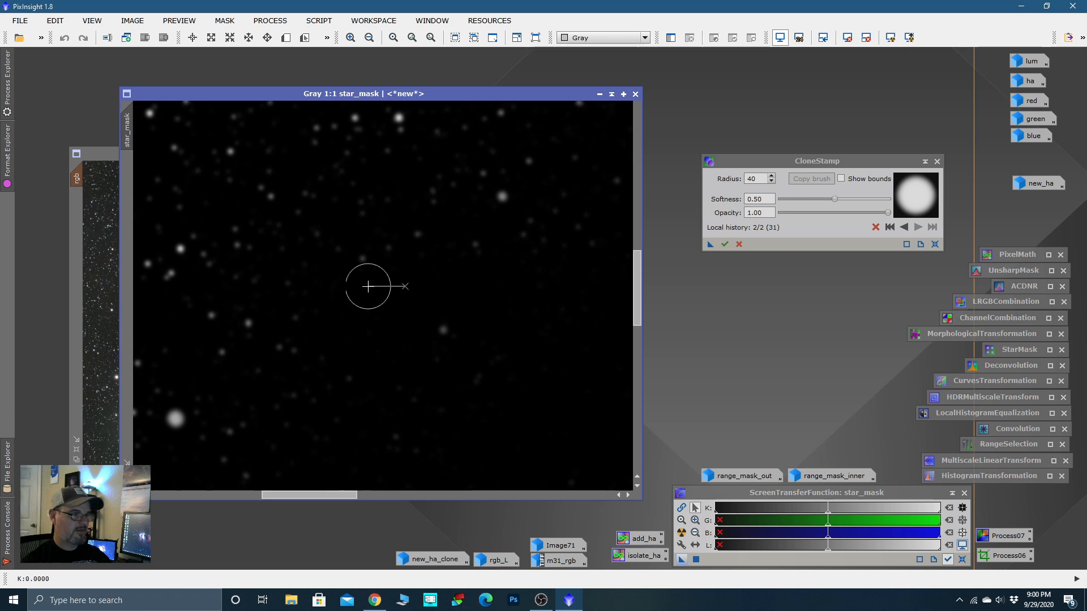
pyautogui.click(356, 291)
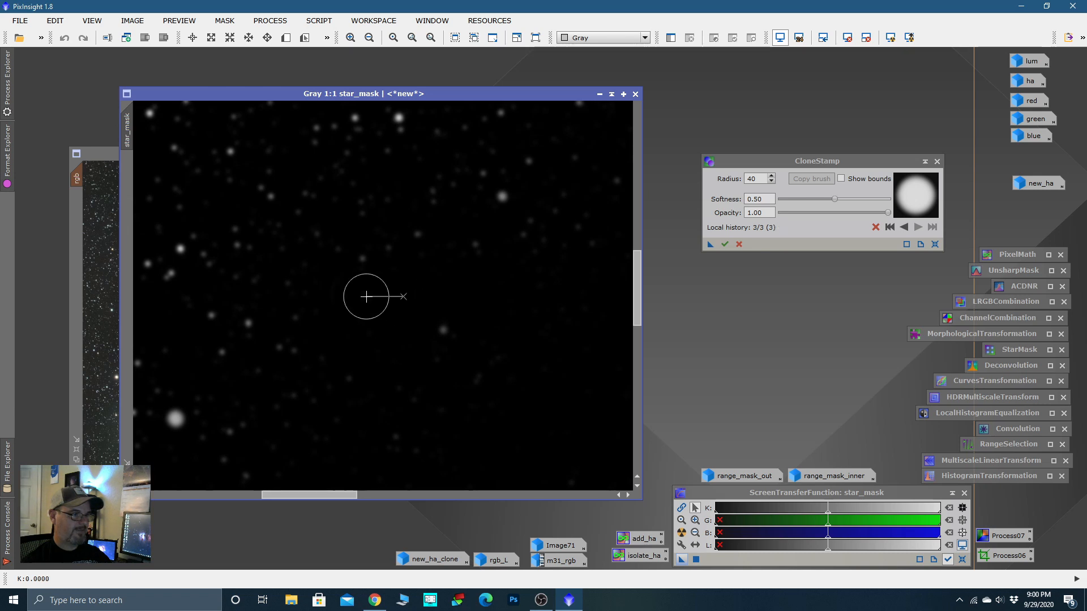
# Step: Clone dark background from beside the large elliptical galaxy blob at the mask's lower right over the whole blob, including its rim
pyautogui.scroll(-2, 346, 286)
pyautogui.scroll(-1, 343, 286)
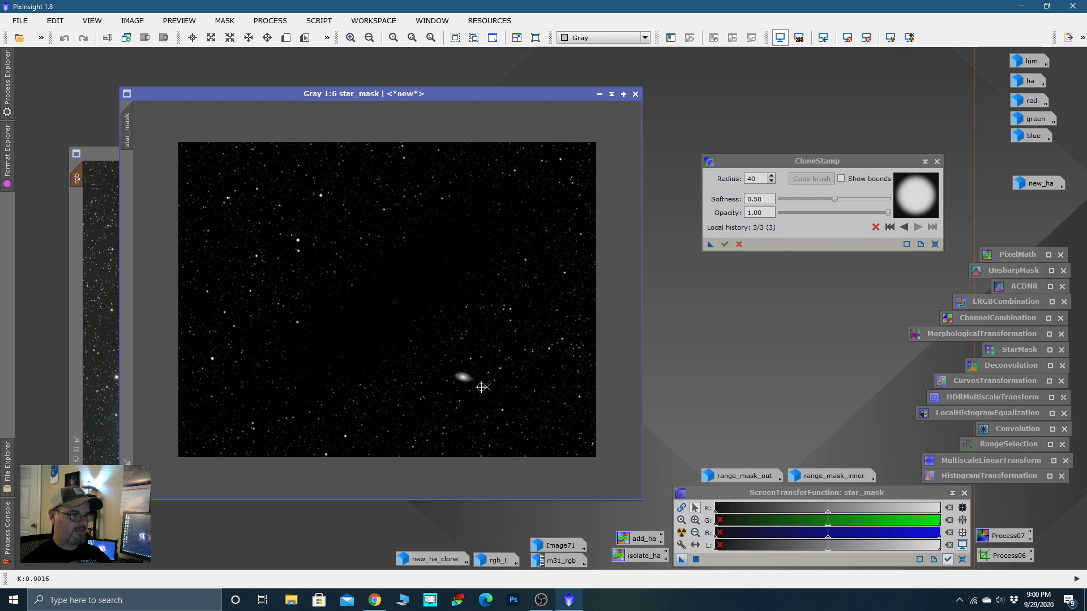
pyautogui.scroll(2, 483, 391)
pyautogui.scroll(-4, 352, 252)
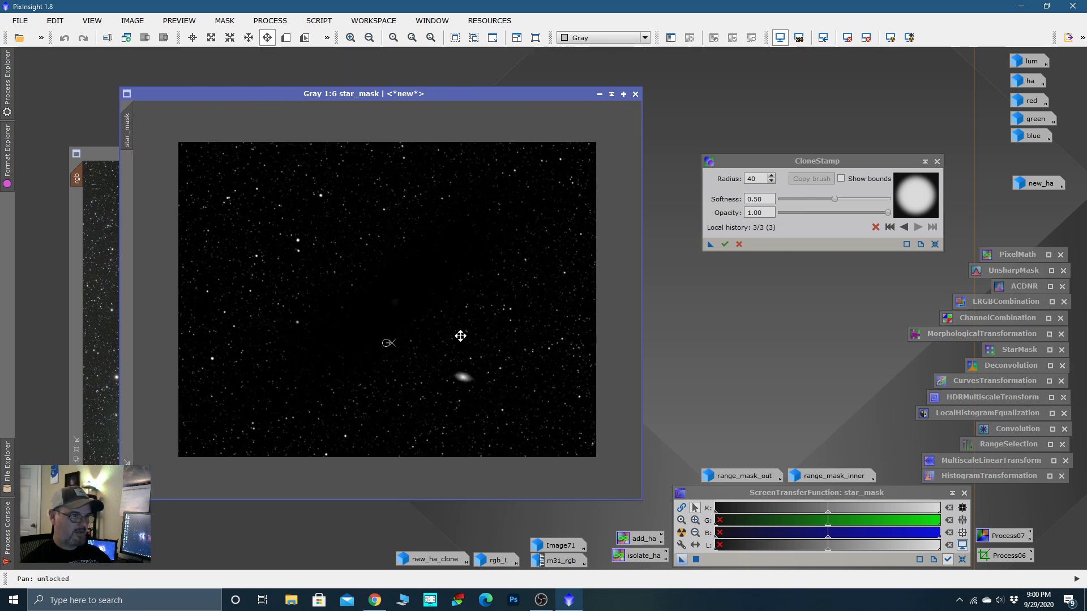
pyautogui.scroll(5, 486, 393)
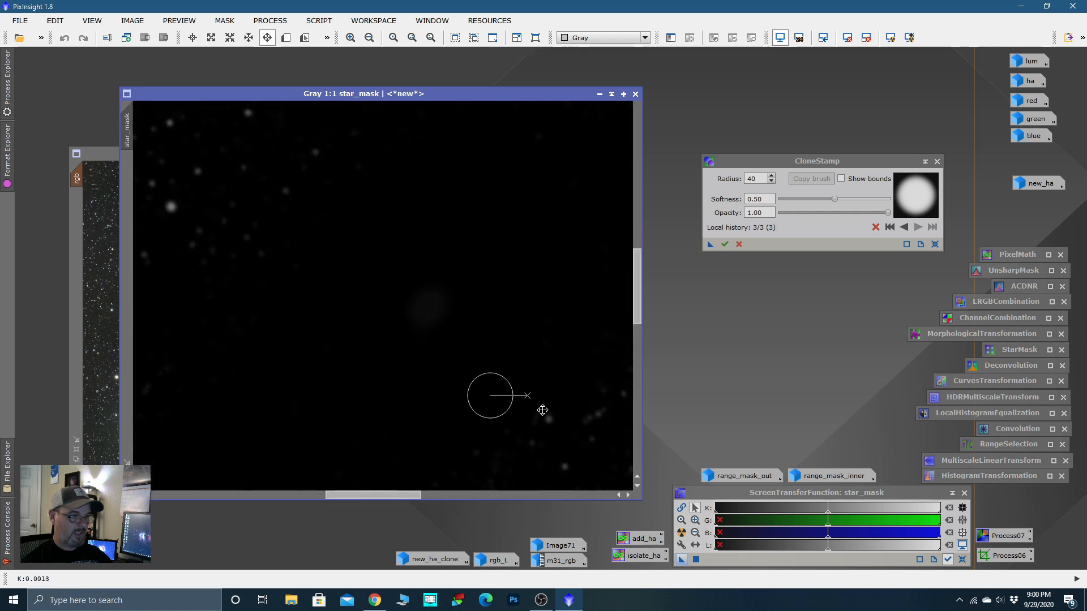
pyautogui.moveTo(542, 410); pyautogui.dragTo(326, 168)
pyautogui.moveTo(603, 427); pyautogui.dragTo(412, 270)
pyautogui.moveTo(507, 335); pyautogui.dragTo(483, 301)
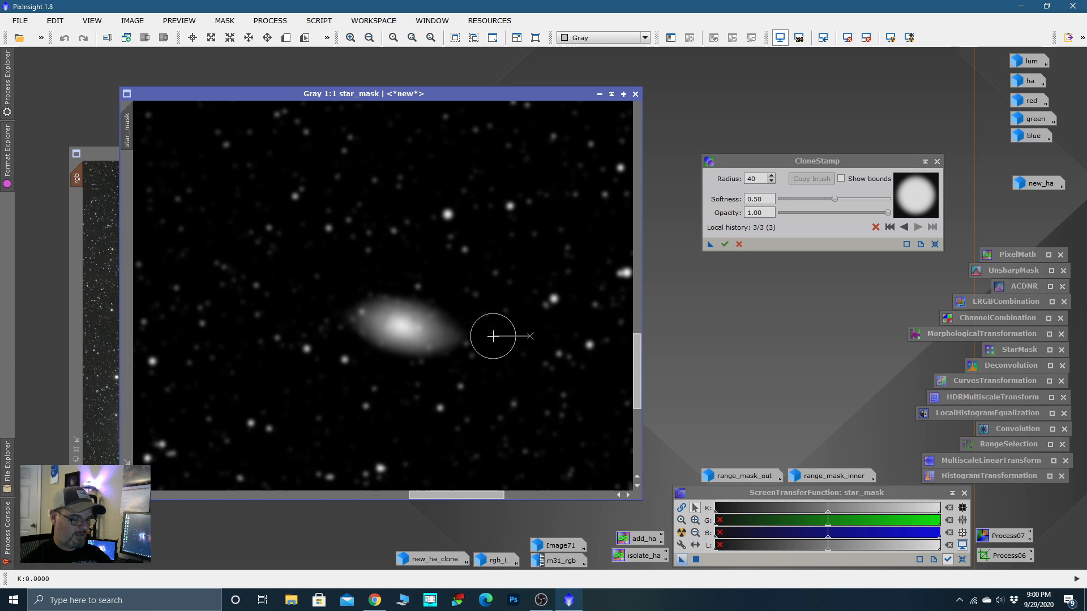
pyautogui.press('ctrl')
pyautogui.keyDown('ctrl'); pyautogui.click(493, 337); pyautogui.keyUp('ctrl')
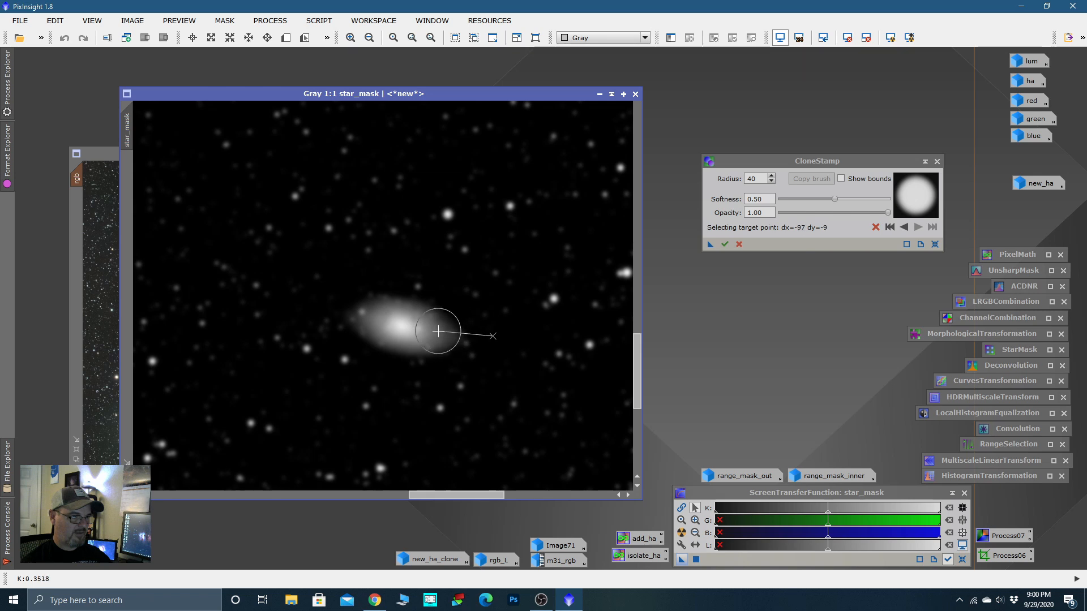
pyautogui.click(439, 332)
pyautogui.moveTo(429, 327); pyautogui.dragTo(375, 319)
pyautogui.click(375, 319)
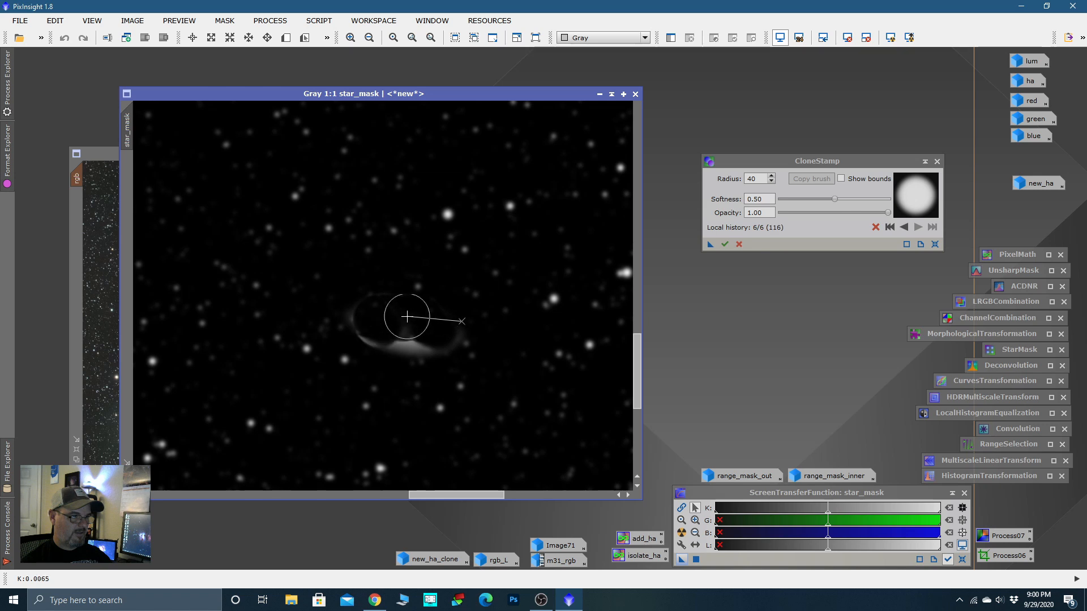
pyautogui.moveTo(440, 334)
pyautogui.mouseDown()
pyautogui.moveTo(421, 330)
pyautogui.moveTo(394, 336)
pyautogui.moveTo(365, 320)
pyautogui.moveTo(383, 314)
pyautogui.moveTo(372, 335)
pyautogui.mouseUp()
pyautogui.click(395, 335)
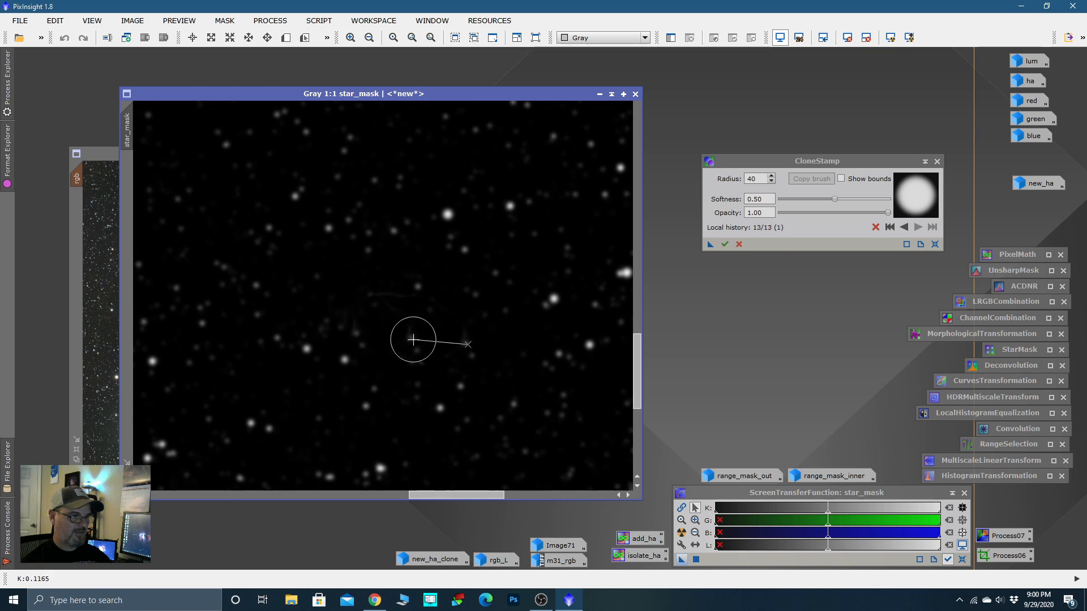
pyautogui.moveTo(463, 348)
pyautogui.mouseDown()
pyautogui.moveTo(478, 345)
pyautogui.moveTo(375, 329)
pyautogui.mouseUp()
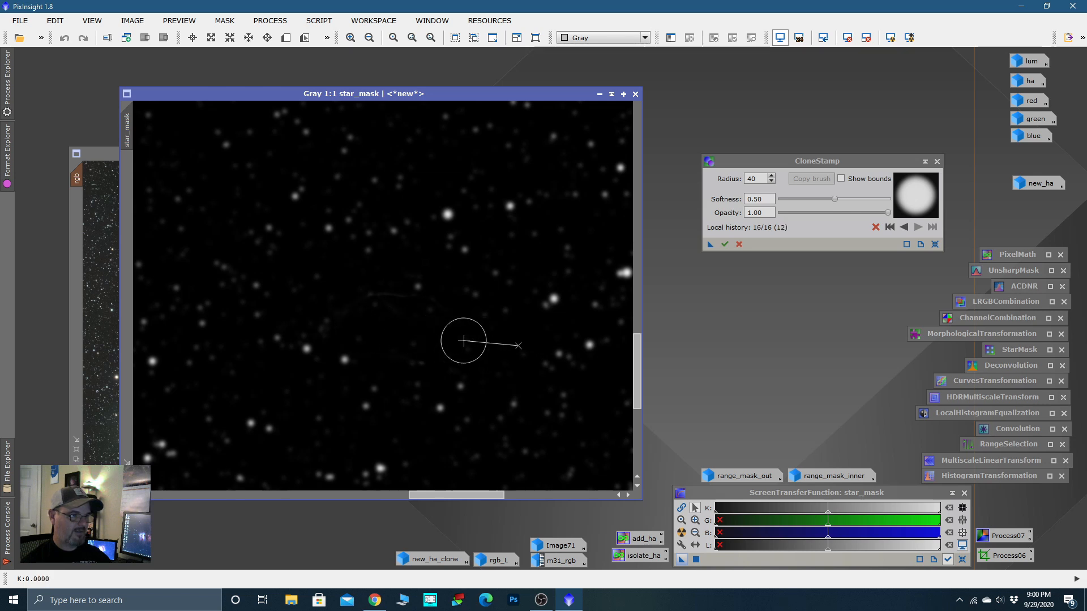
# Step: Apply the clone stamp edits to star_mask and close CloneStamp
pyautogui.click(724, 245)
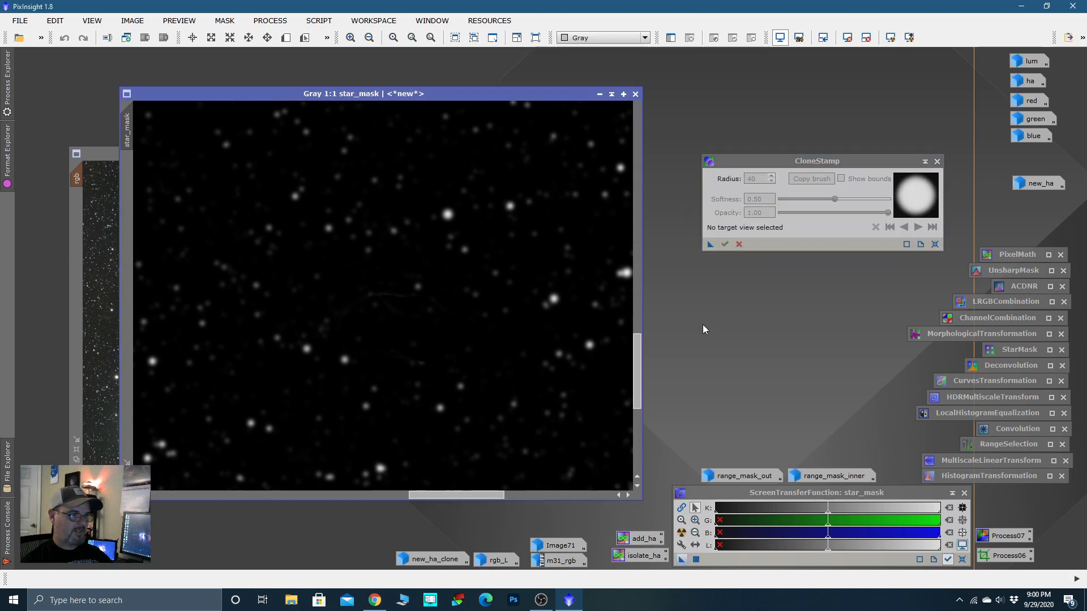
pyautogui.click(937, 162)
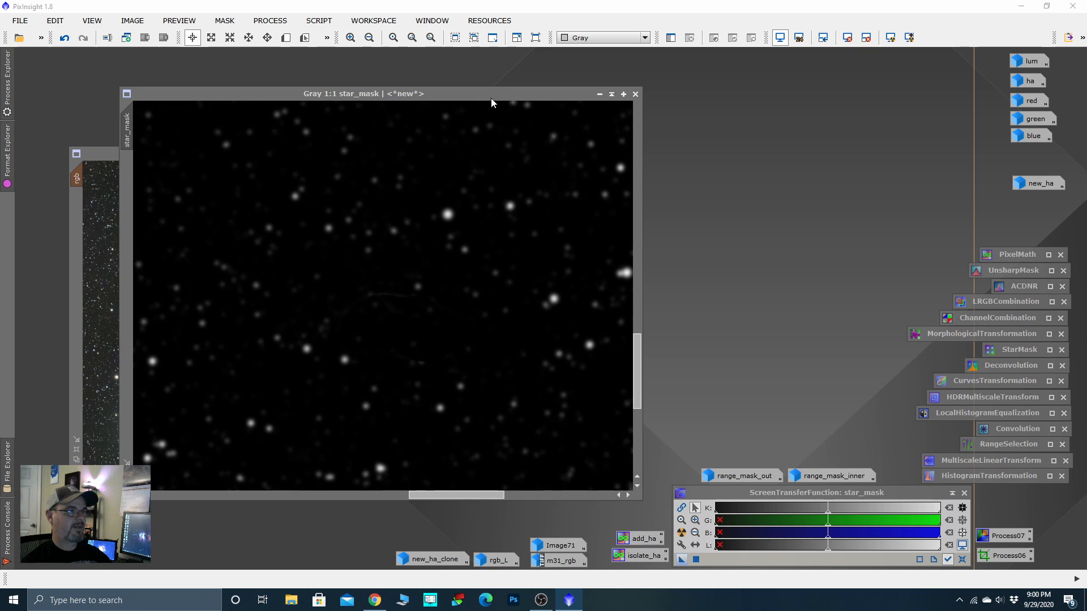
pyautogui.moveTo(491, 98); pyautogui.dragTo(468, 88)
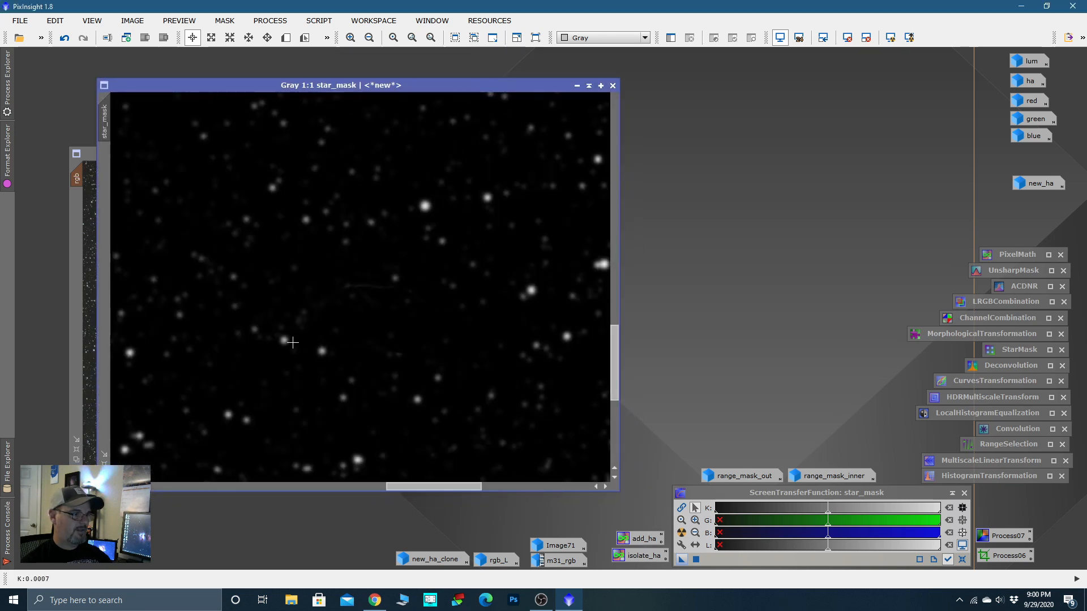
# Step: Inspect the cleaned star_mask both up close and as a whole for leftover galaxy remnants
pyautogui.scroll(-5, 368, 296)
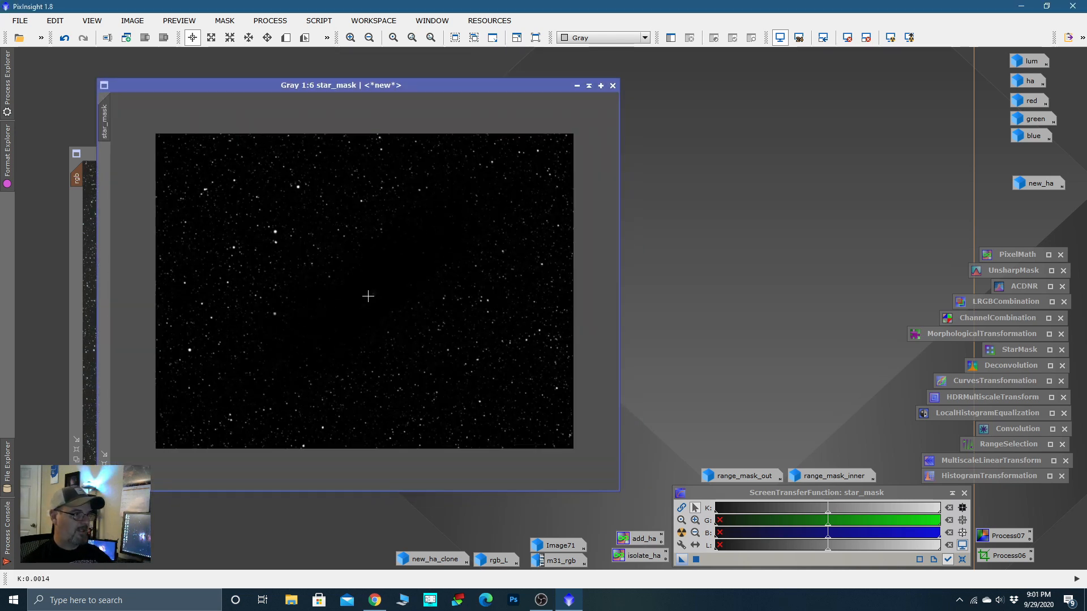
pyautogui.scroll(3, 292, 225)
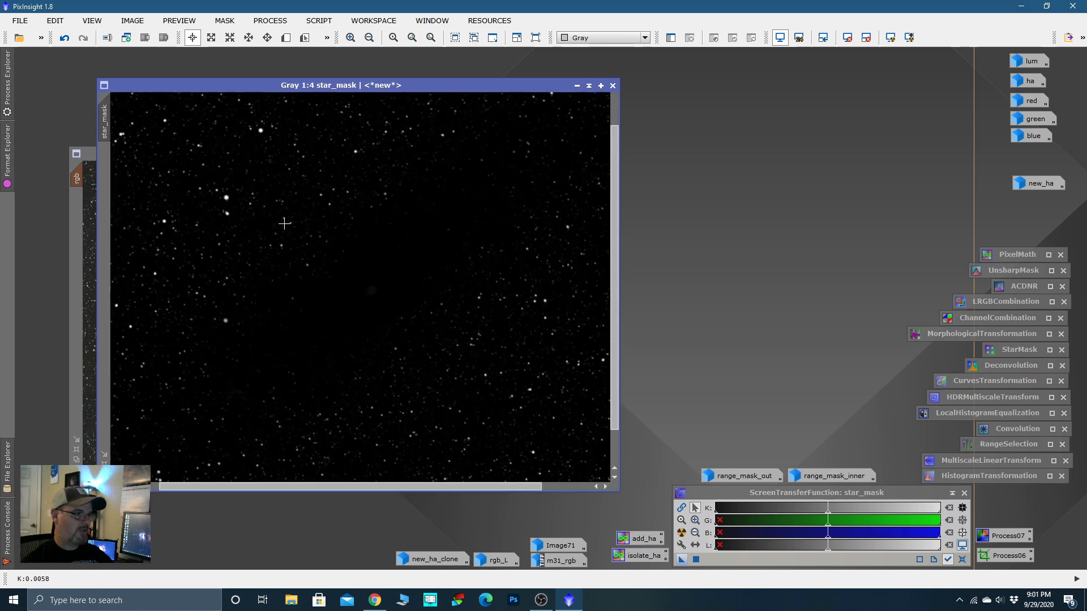
pyautogui.hotkey('alt', 'p')
pyautogui.moveTo(265, 228); pyautogui.dragTo(326, 255)
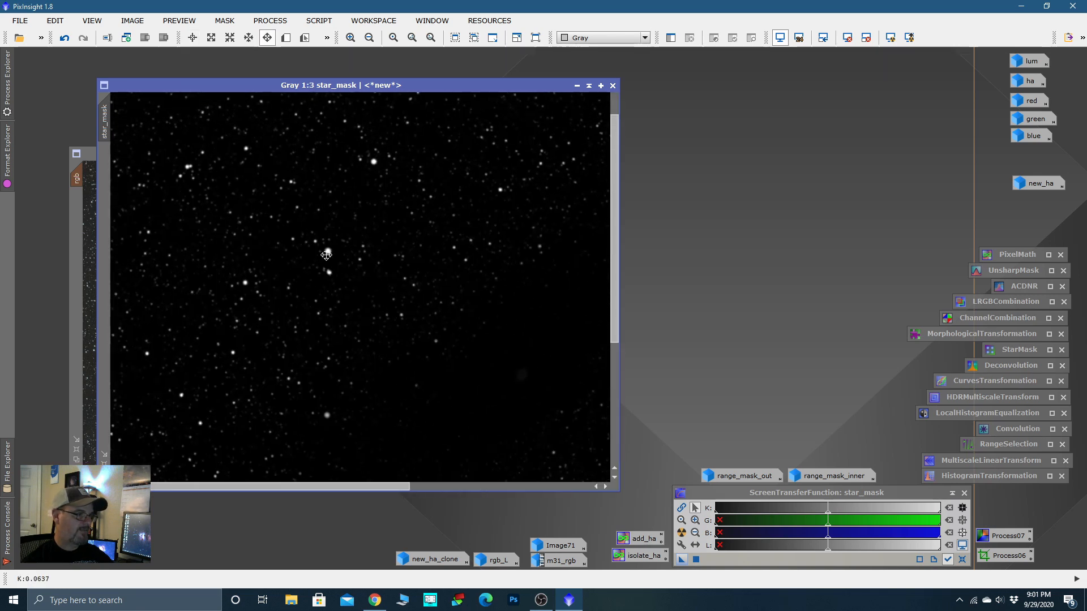
pyautogui.scroll(-3, 323, 240)
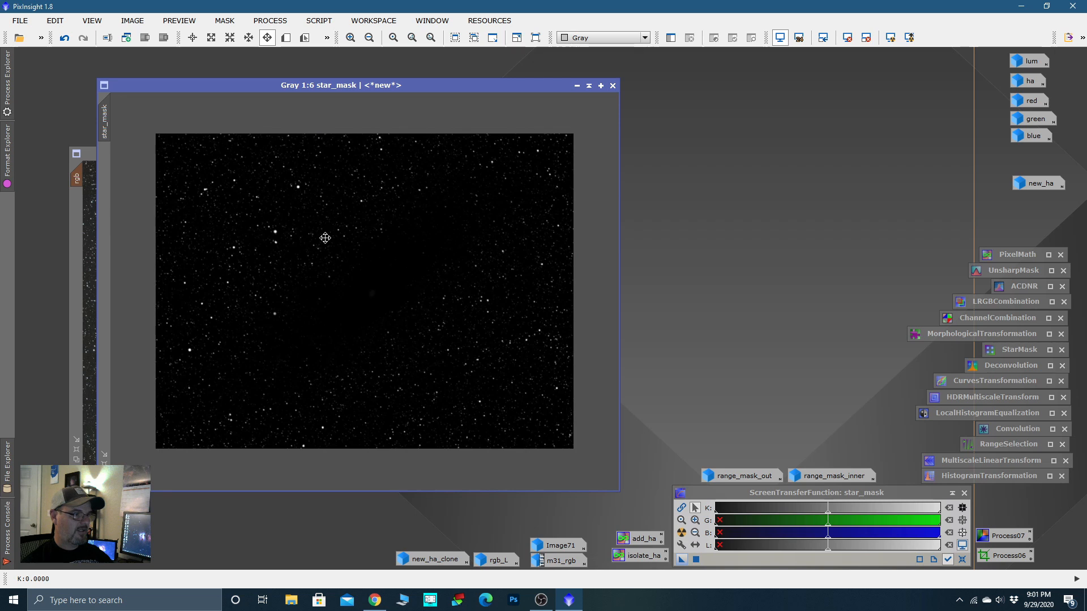
pyautogui.hotkey('alt', 'r')
pyautogui.moveTo(528, 87); pyautogui.dragTo(500, 91)
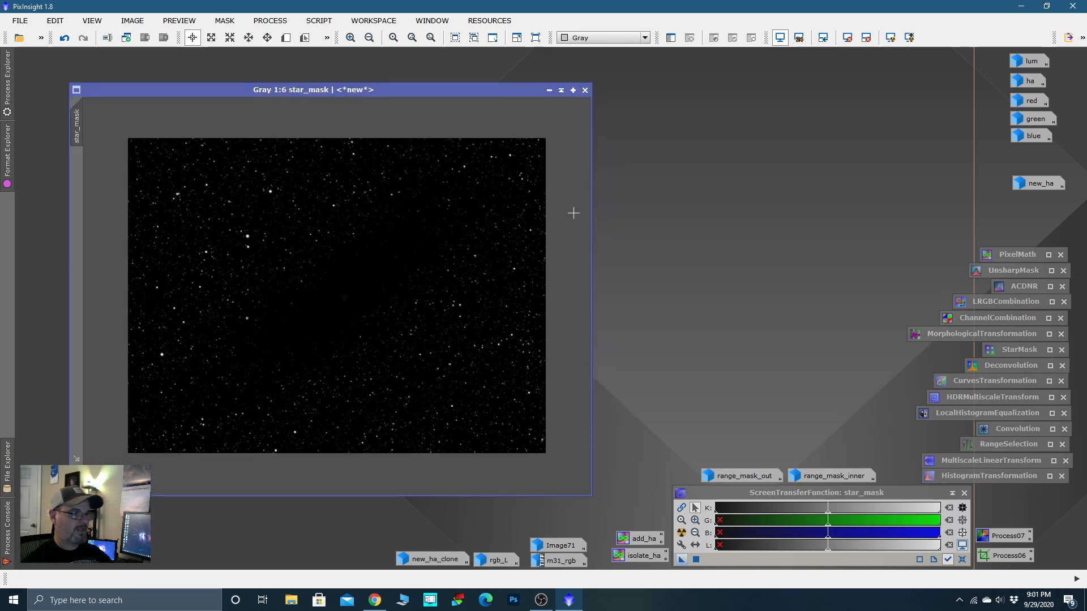
# Step: Apply MorphologicalTransformation to star_mask with the Dilation (Maximum) operator, check the enlarged stars, and minimize the tool
pyautogui.click(965, 339)
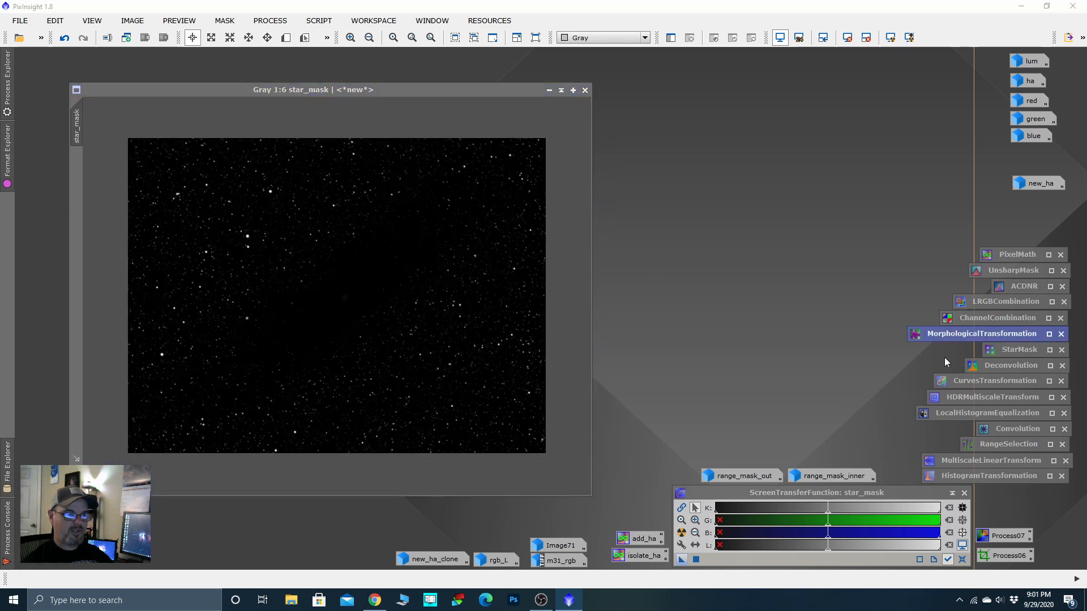
pyautogui.doubleClick(956, 339)
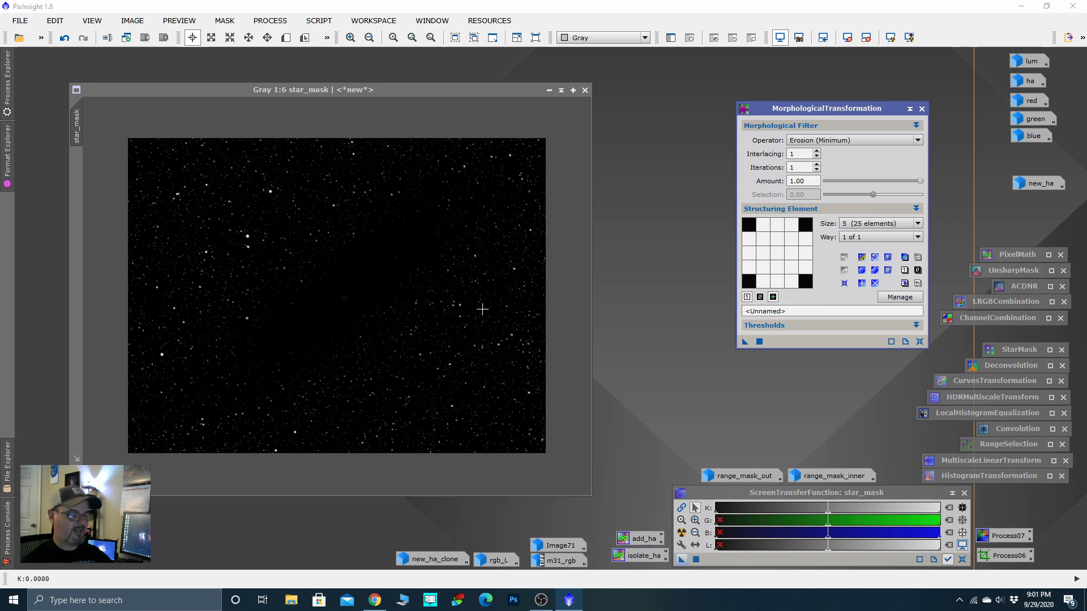
pyautogui.click(918, 141)
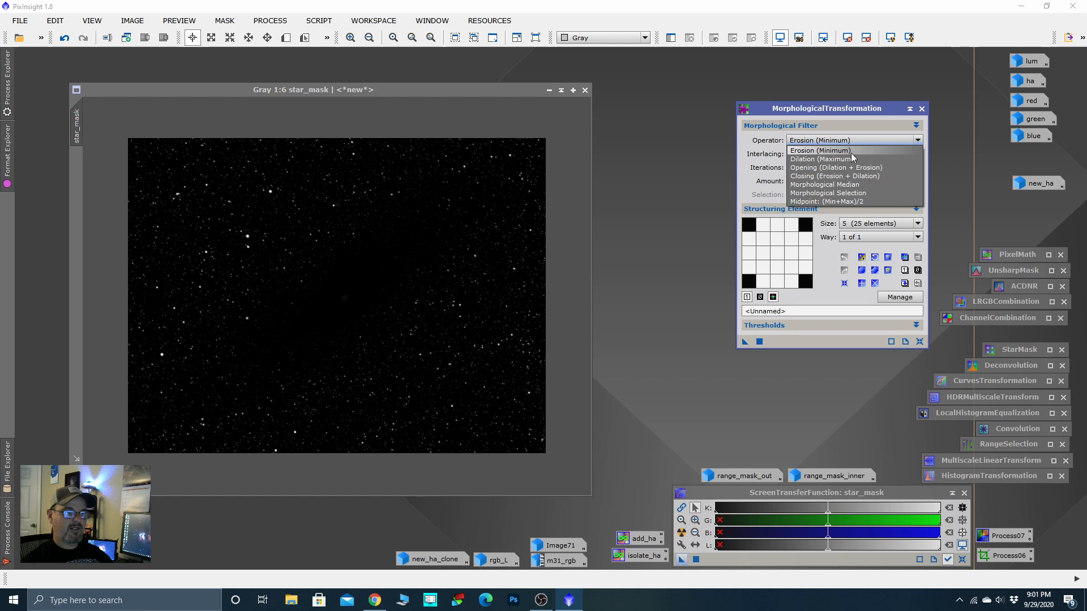
pyautogui.click(828, 161)
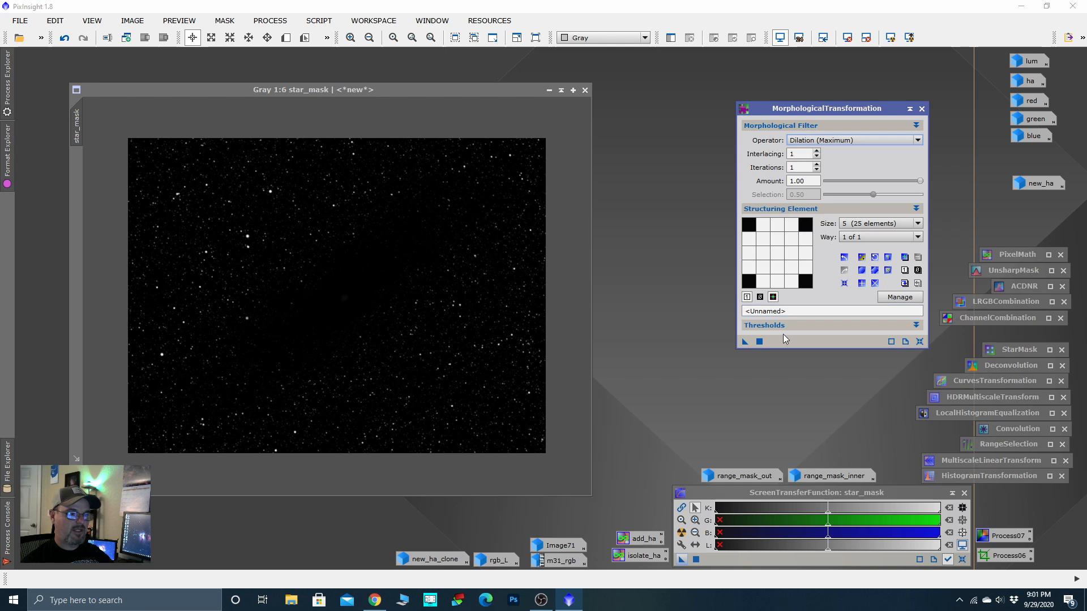
pyautogui.moveTo(746, 342); pyautogui.dragTo(517, 344)
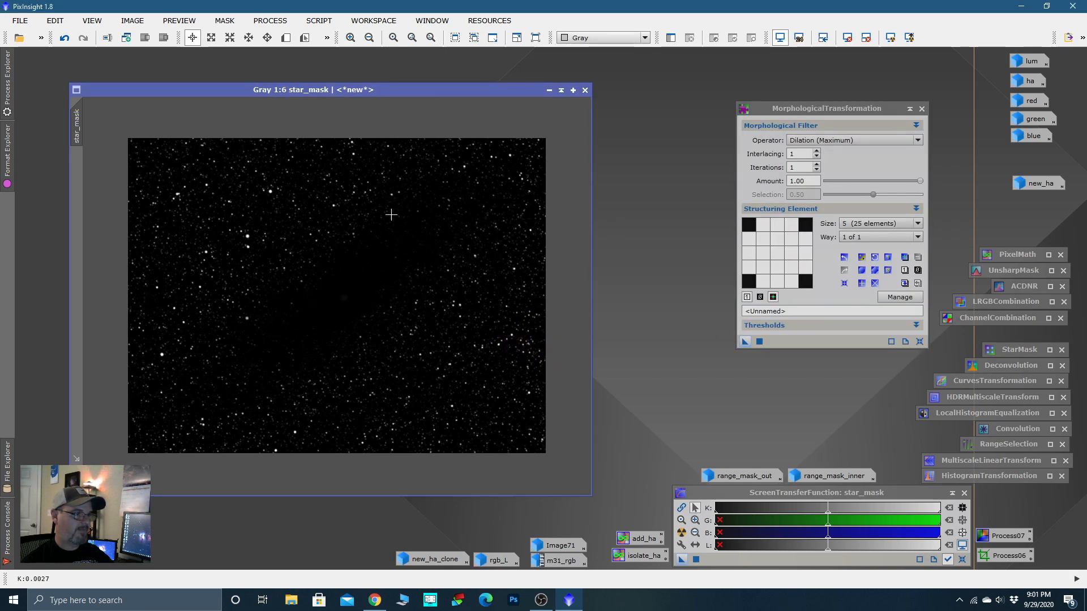
pyautogui.scroll(2, 258, 231)
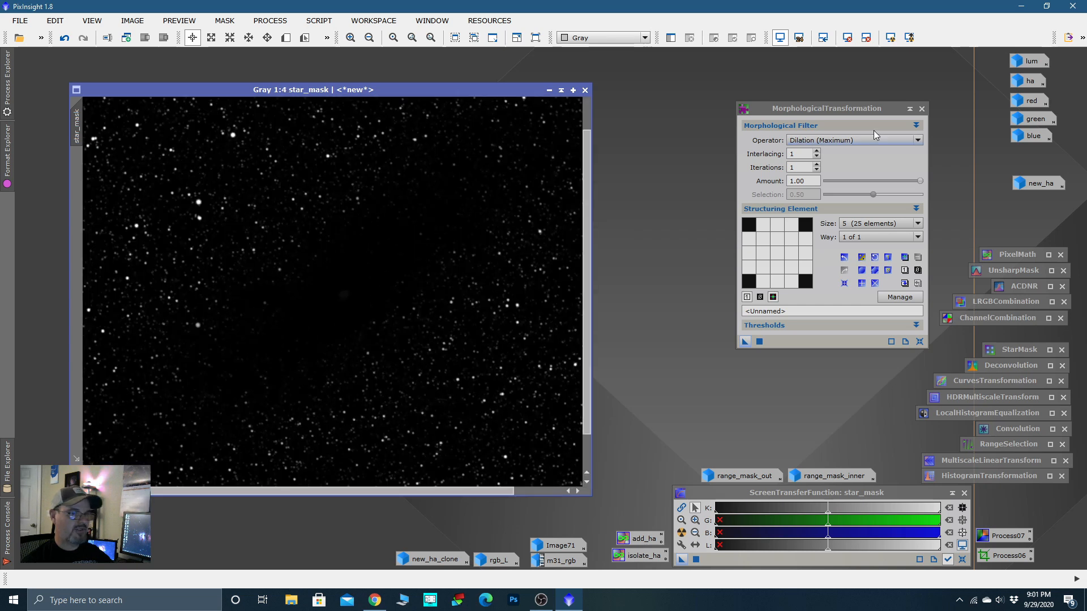
pyautogui.click(911, 109)
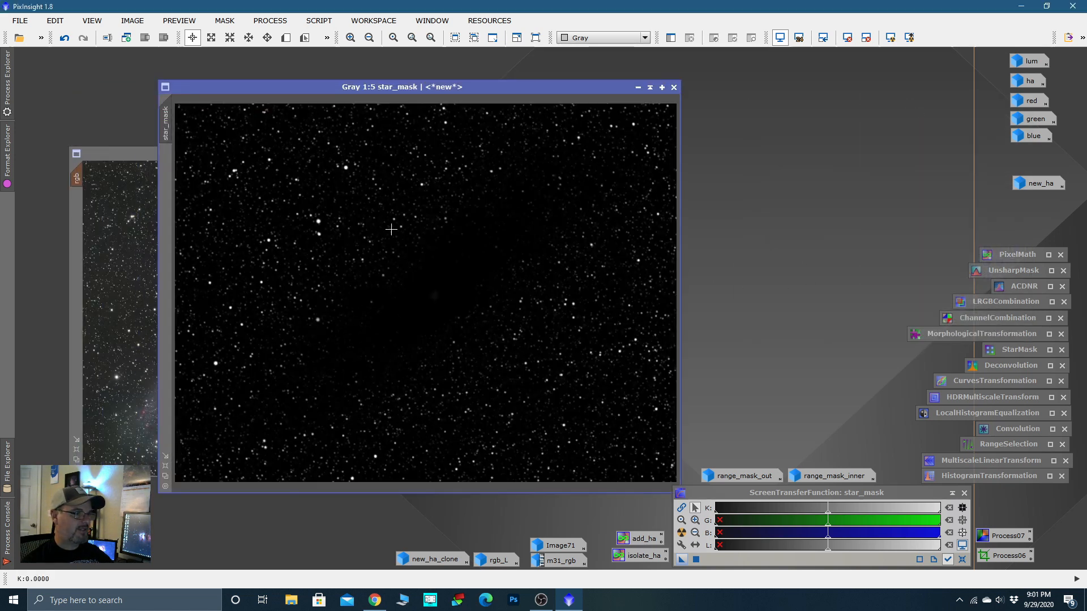
# Step: Create a preview on star_mask around the bright stars in its upper-left area and inspect their edges
pyautogui.scroll(-1, 391, 229)
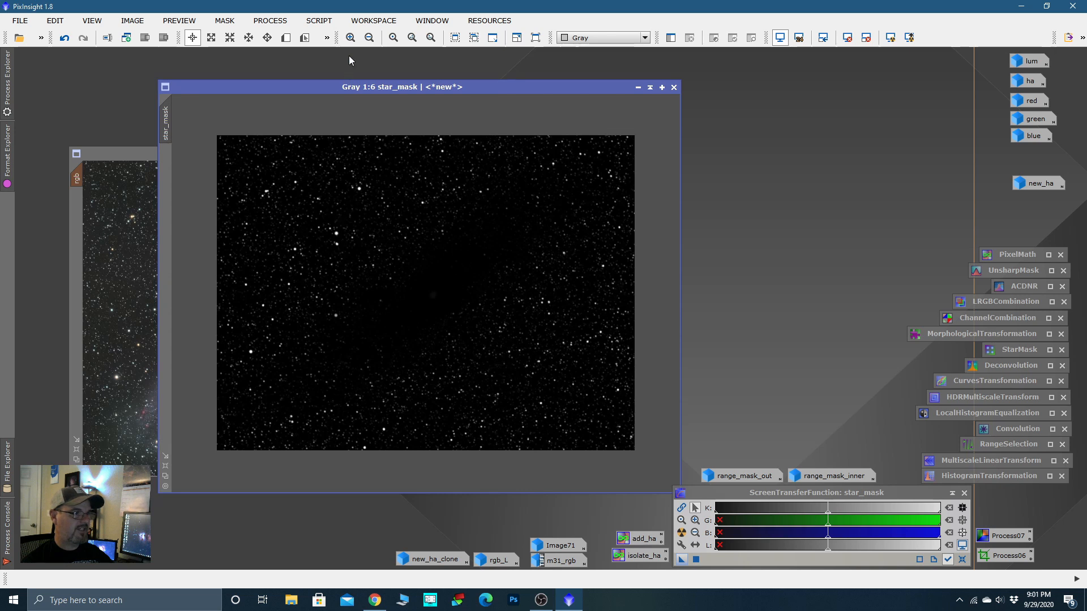
pyautogui.click(286, 39)
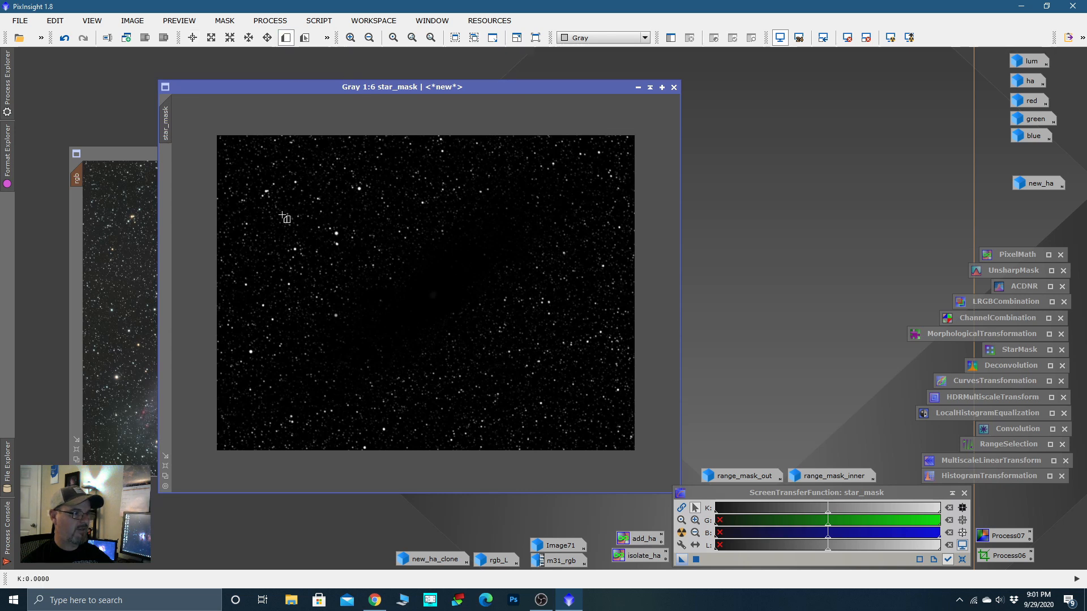
pyautogui.moveTo(282, 215); pyautogui.dragTo(380, 262)
pyautogui.click(166, 168)
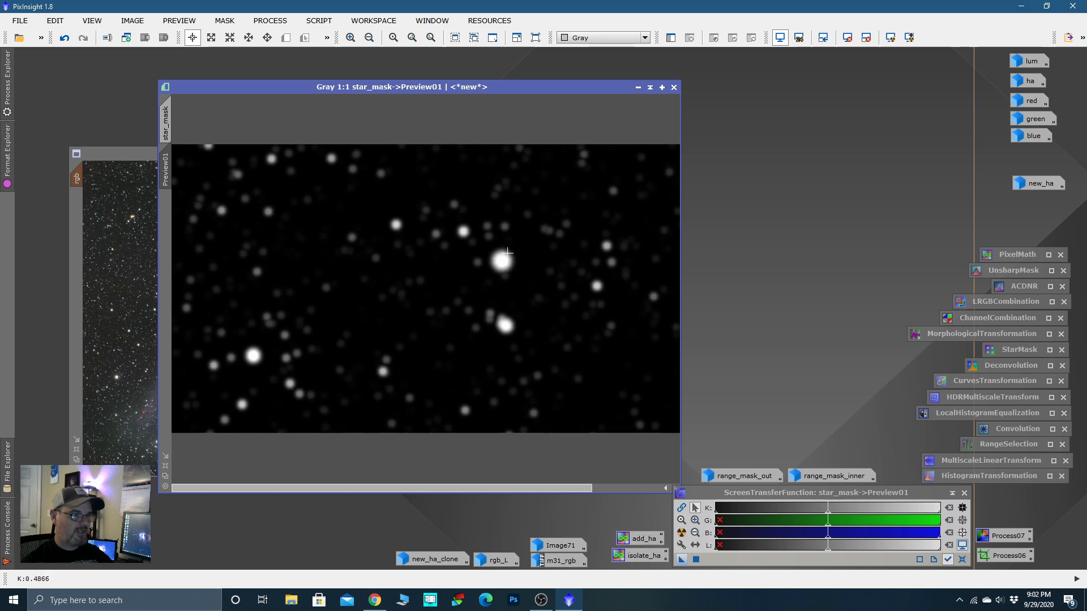
pyautogui.scroll(1, 510, 258)
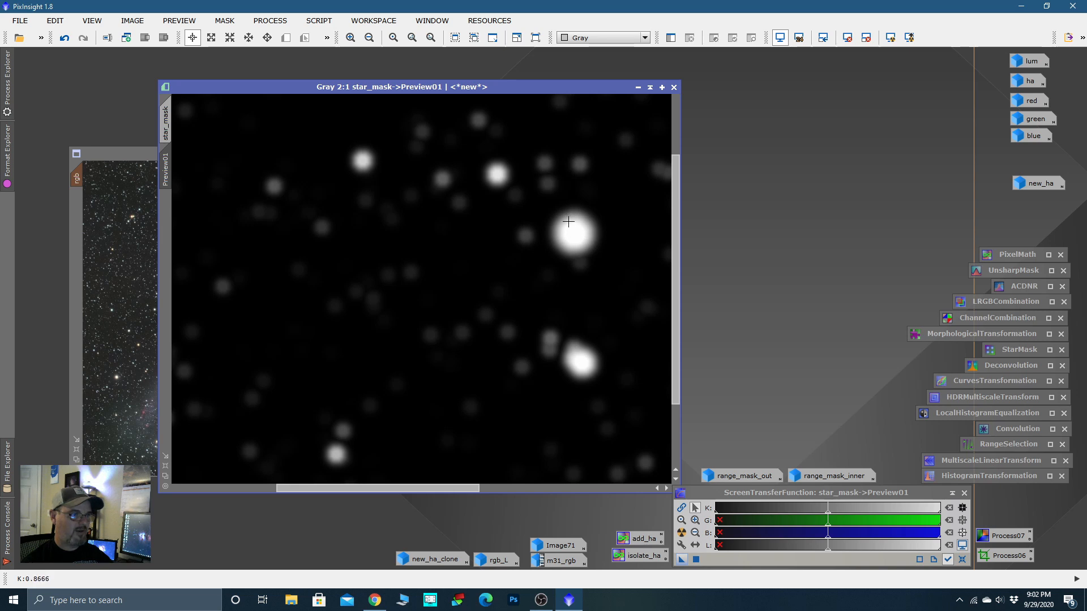
pyautogui.scroll(-2, 379, 289)
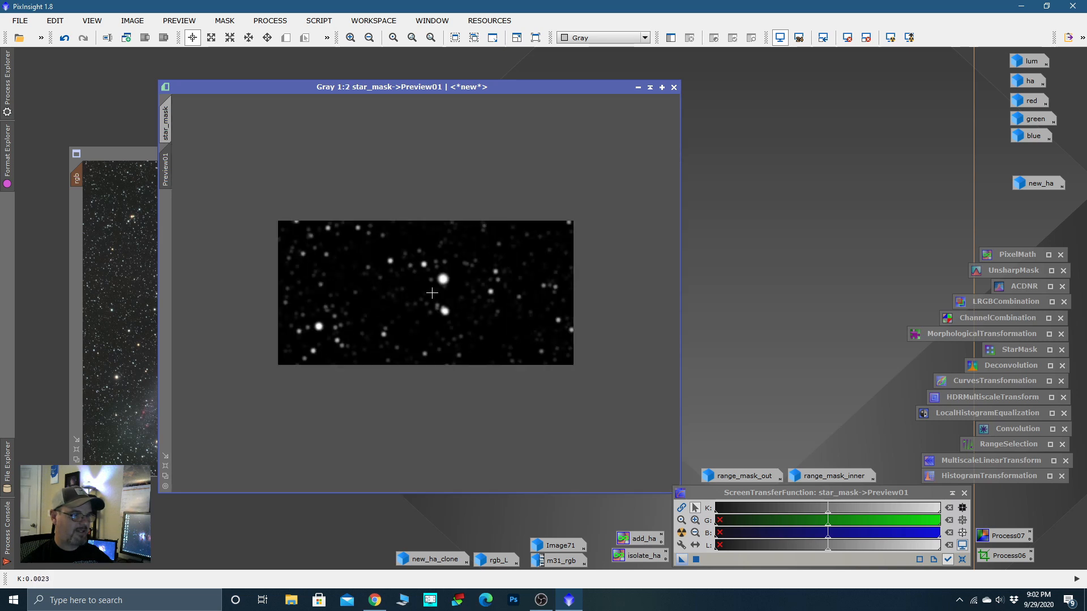
pyautogui.scroll(1, 425, 275)
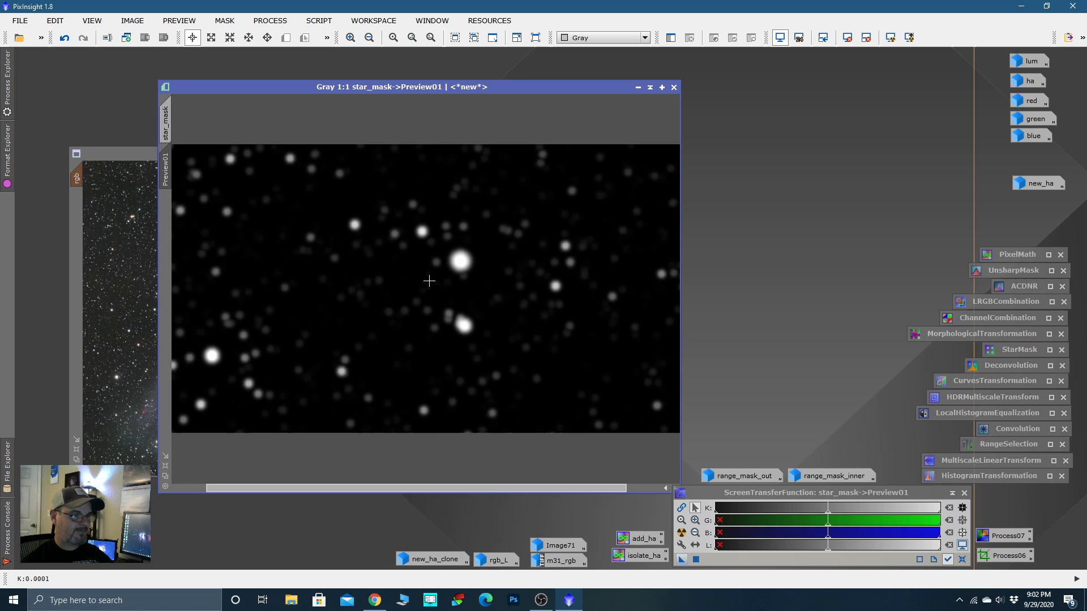
# Step: Test Convolution on the star_mask preview with its existing StdDev and with StdDev lowered to 1.90
pyautogui.doubleClick(1001, 429)
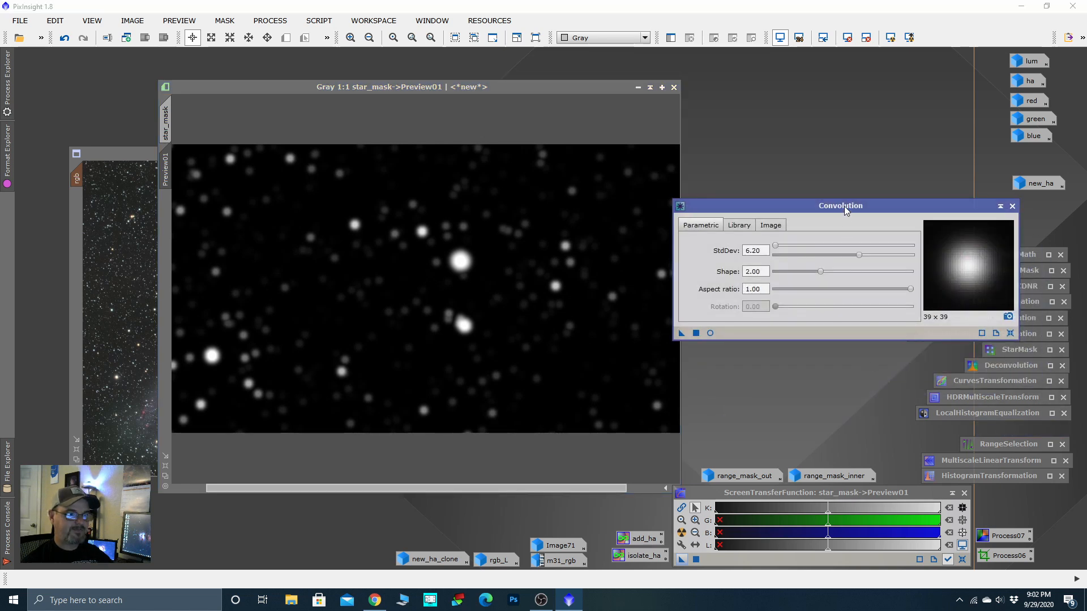
pyautogui.moveTo(844, 206); pyautogui.dragTo(858, 191)
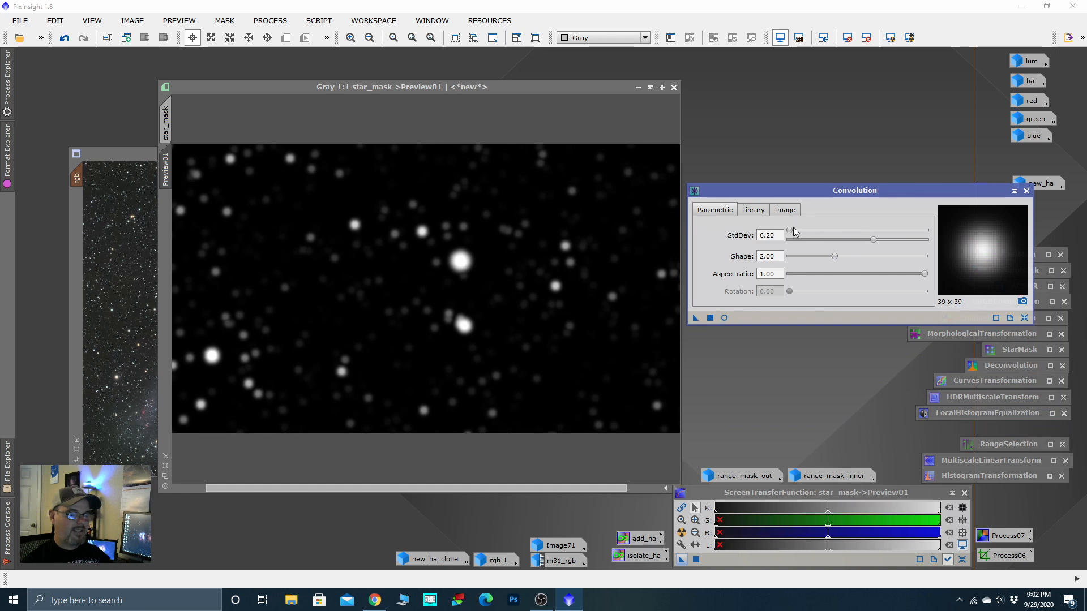
pyautogui.moveTo(695, 318); pyautogui.dragTo(582, 331)
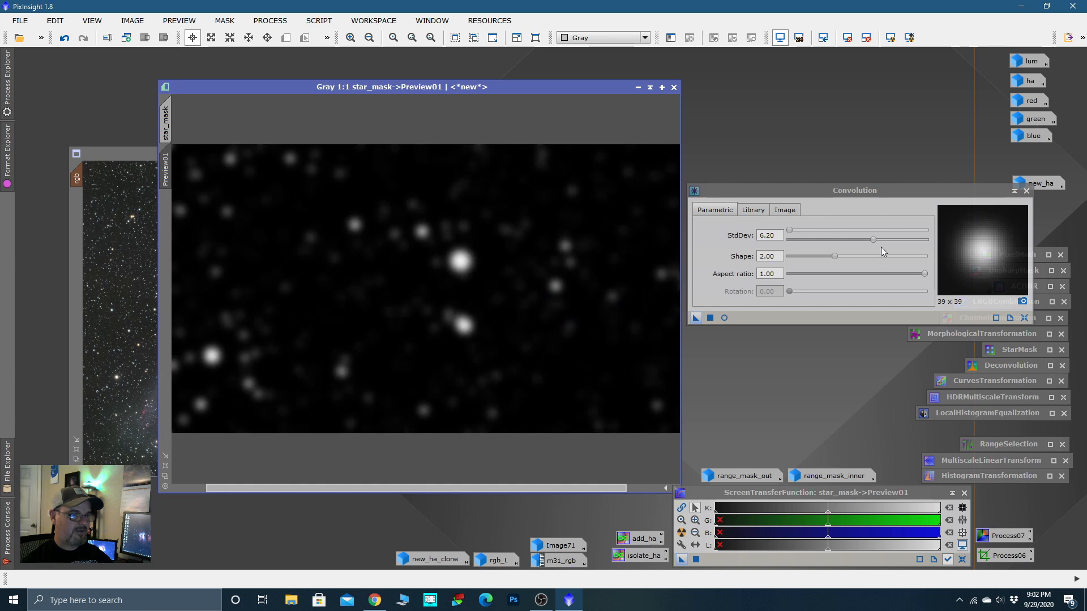
pyautogui.moveTo(874, 239); pyautogui.dragTo(814, 240)
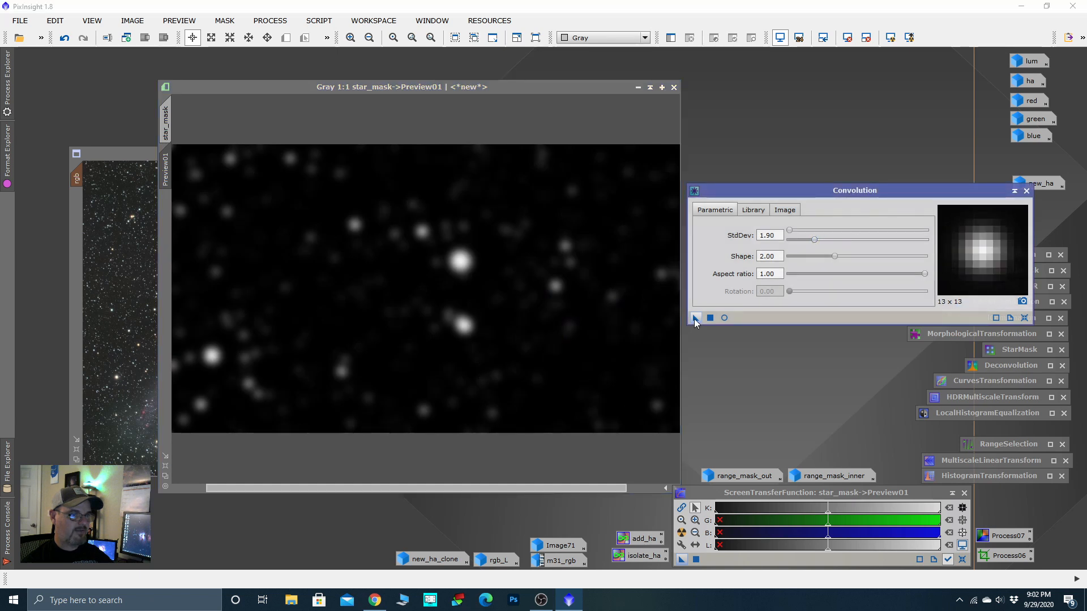
pyautogui.moveTo(696, 317); pyautogui.dragTo(640, 315)
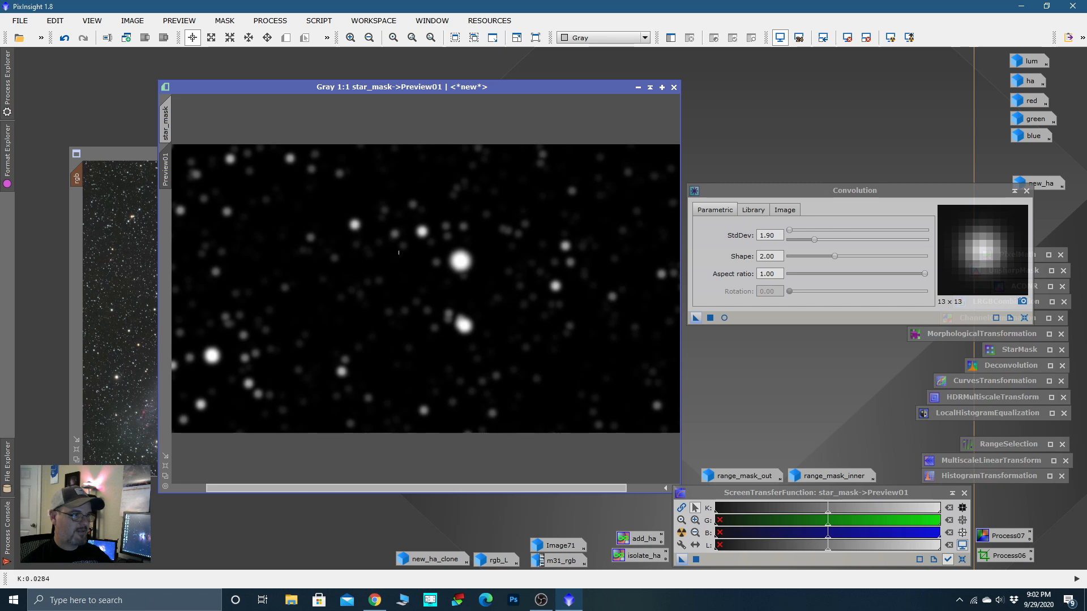
# Step: Apply Convolution with StdDev 1.90 to the whole star_mask image and minimize the tool
pyautogui.click(168, 124)
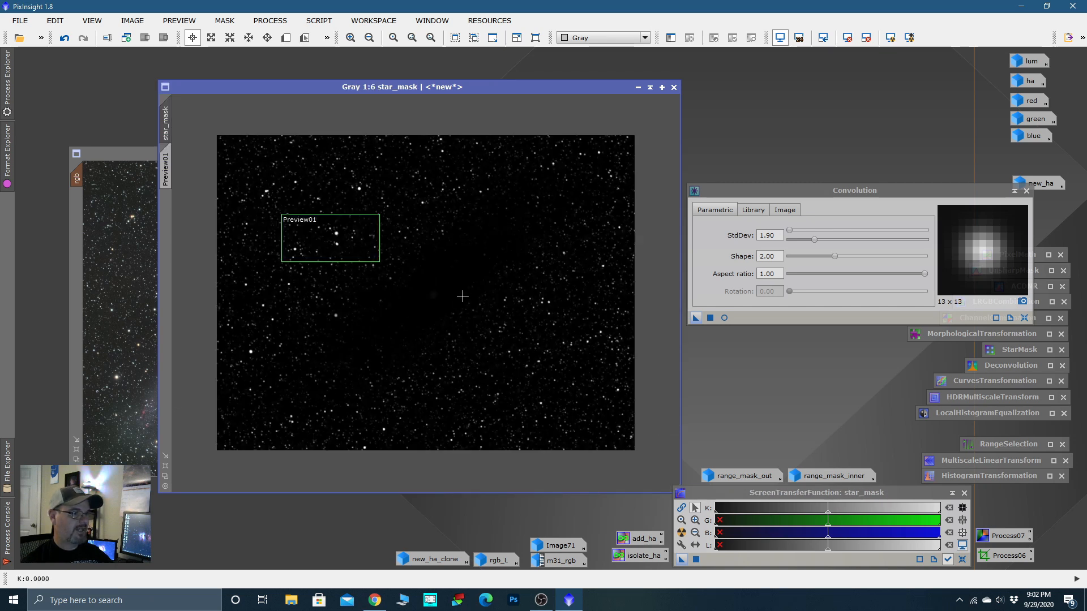
pyautogui.moveTo(695, 318); pyautogui.dragTo(588, 339)
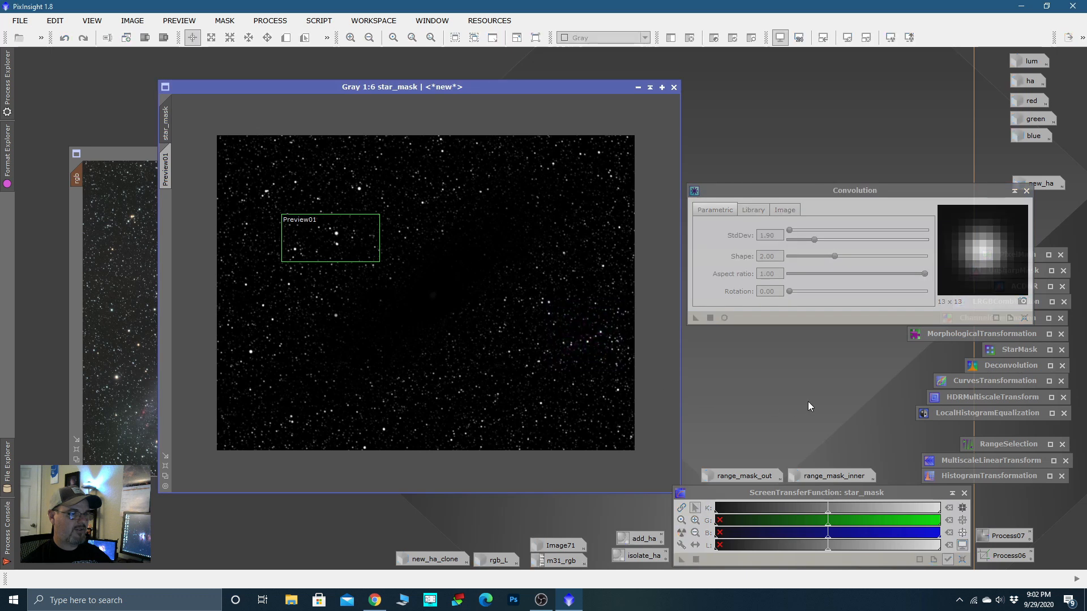
pyautogui.click(1014, 192)
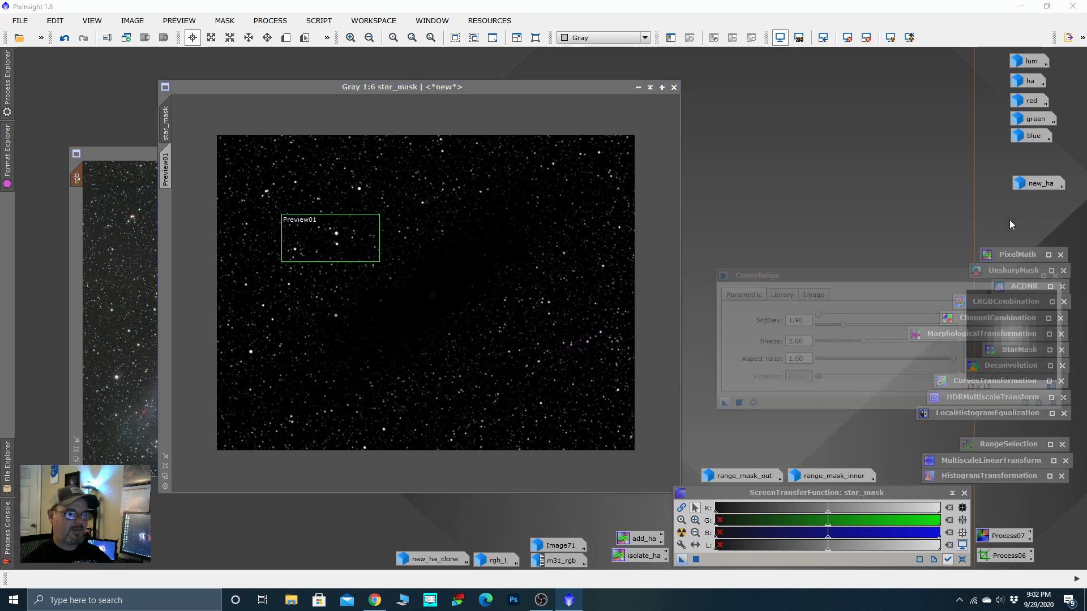
# Step: Delete the preview from star_mask, apply star_mask as the mask of the rgb image, and minimize star_mask
pyautogui.rightClick(169, 169)
pyautogui.click(214, 271)
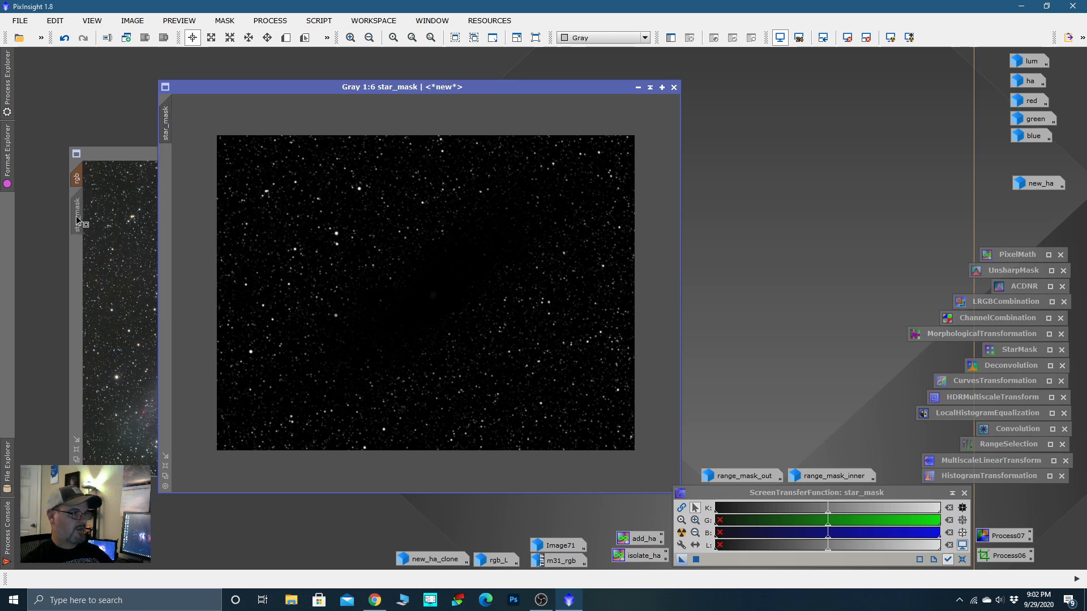
pyautogui.click(638, 87)
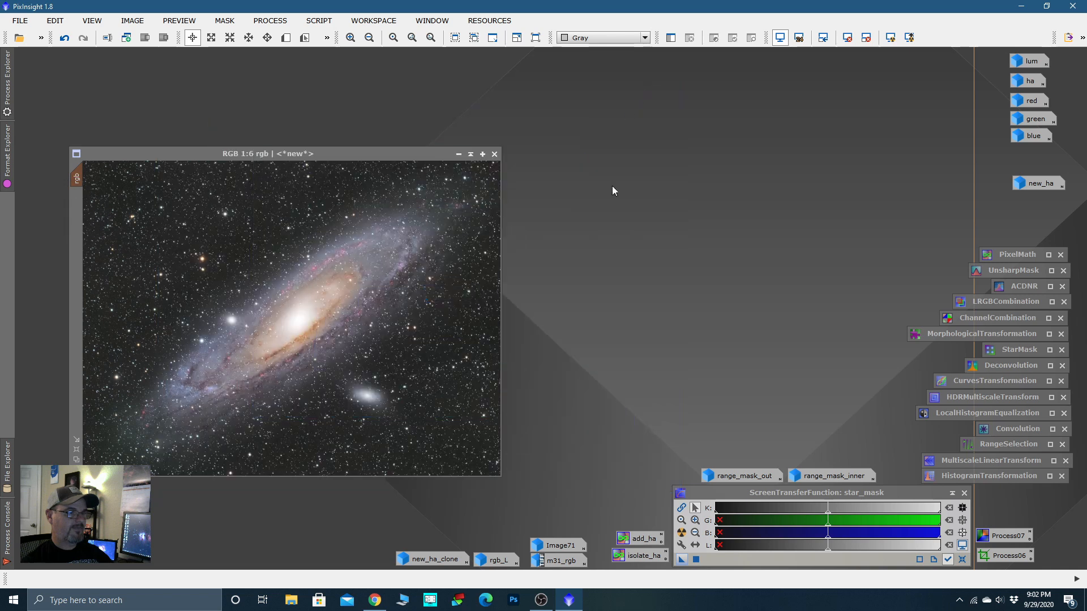
# Step: Place the minimized star_mask beside the other minimized images, and reposition and enlarge the rgb window
pyautogui.moveTo(468, 294); pyautogui.dragTo(653, 522)
pyautogui.moveTo(352, 150); pyautogui.dragTo(321, 93)
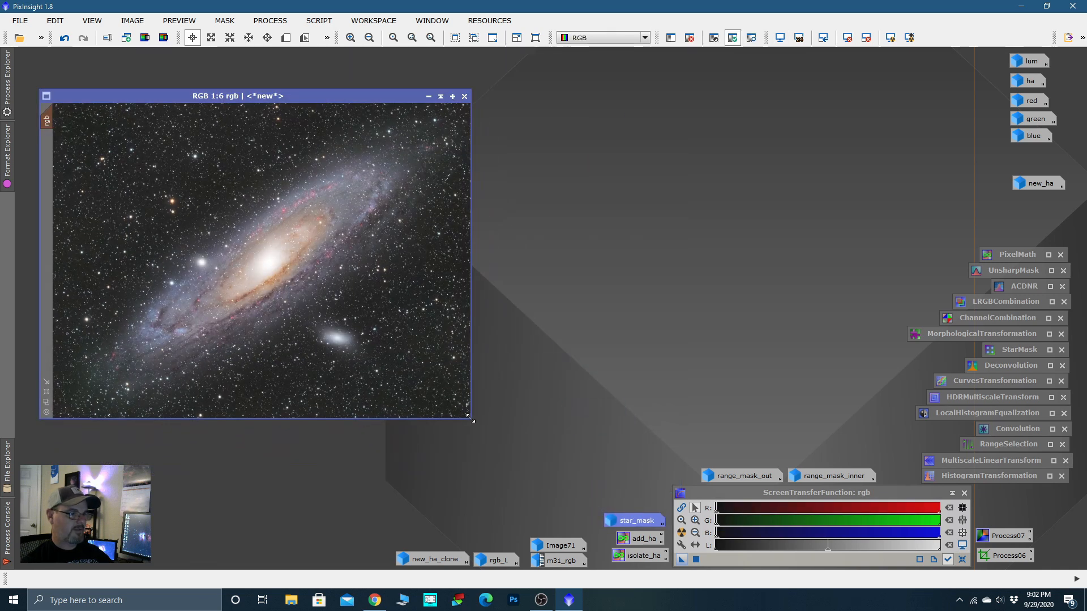
pyautogui.moveTo(470, 420); pyautogui.dragTo(552, 455)
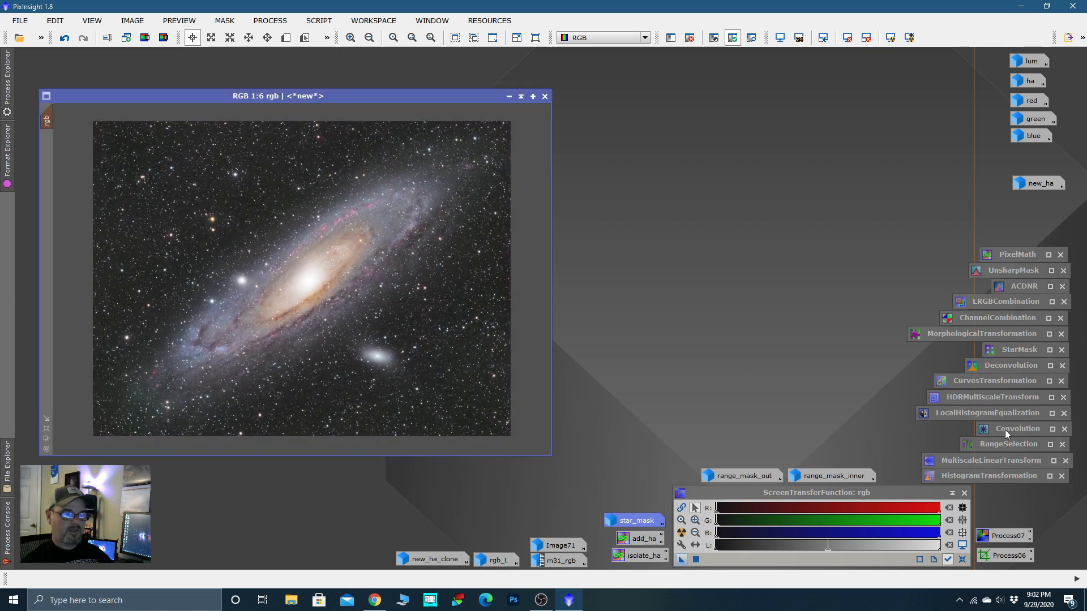
# Step: Open MorphologicalTransformation and set the operator to Erosion (Minimum) and the structuring element size to 7 (49 elements)
pyautogui.doubleClick(986, 336)
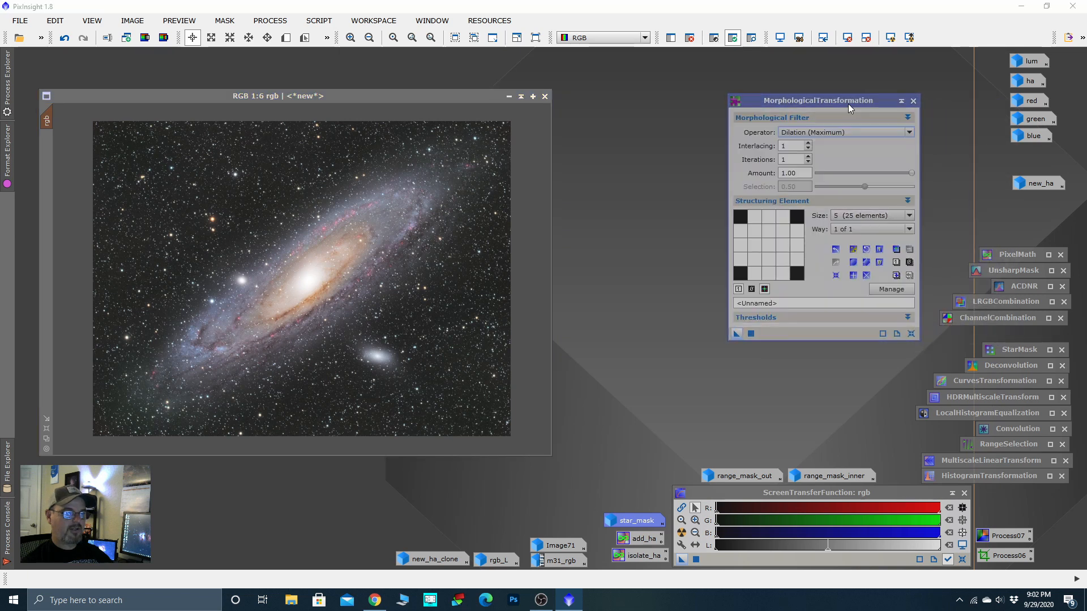
pyautogui.click(877, 126)
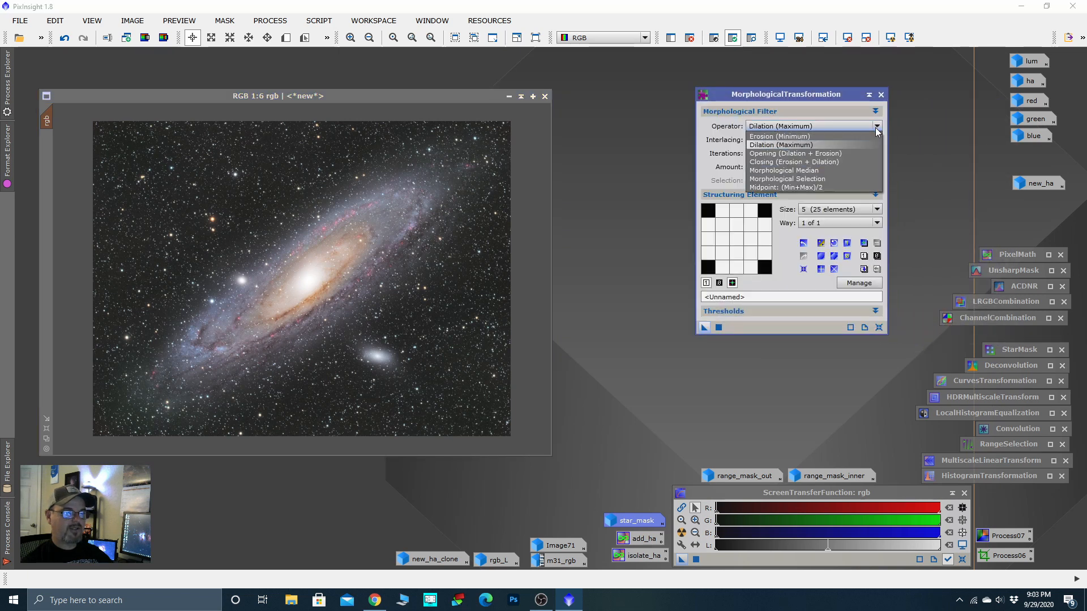
pyautogui.click(791, 137)
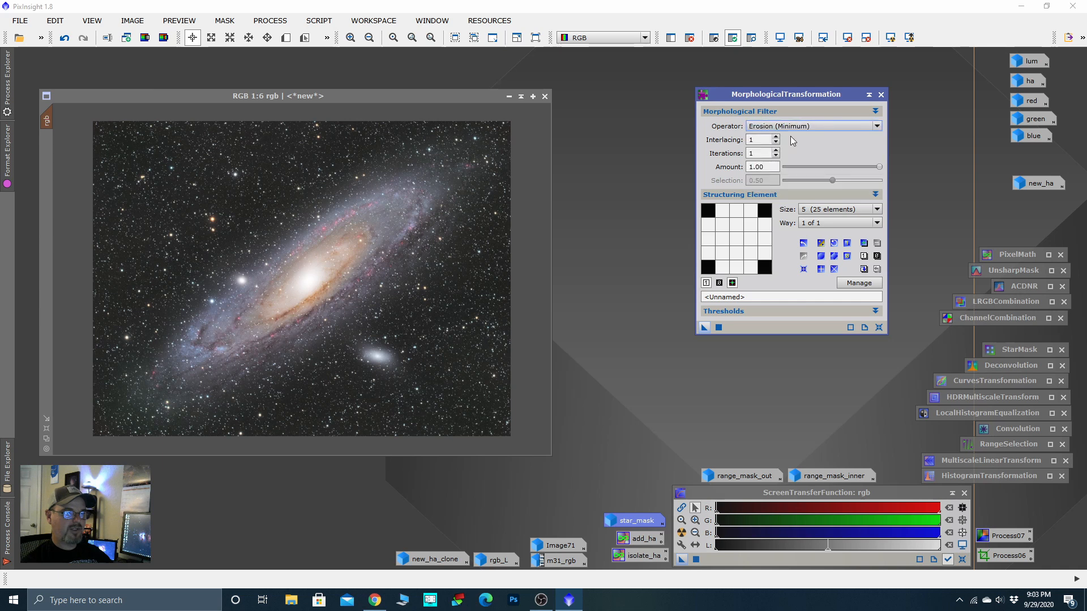
pyautogui.click(870, 212)
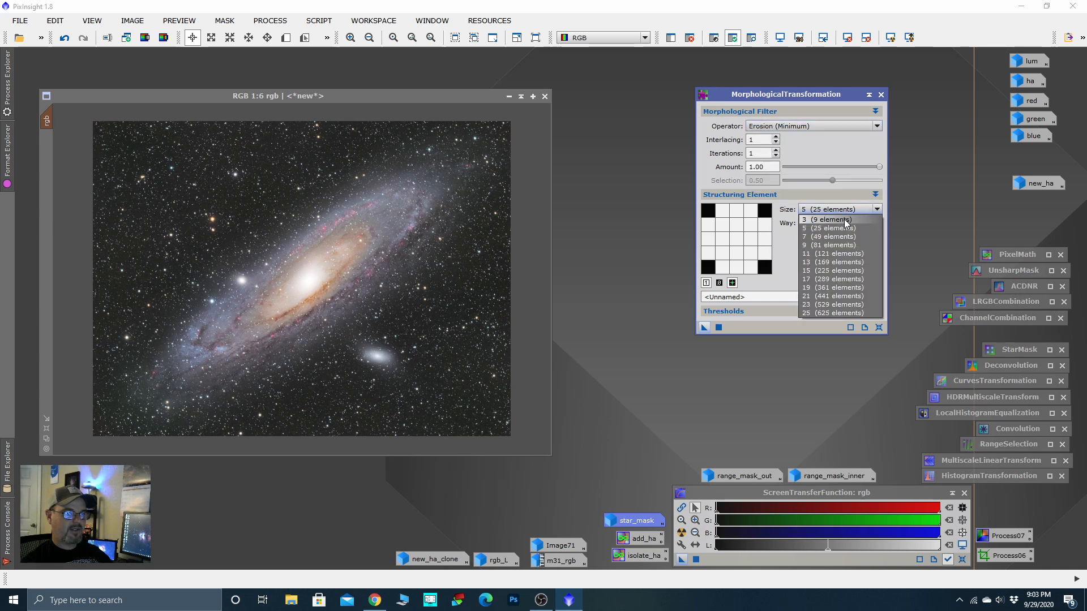
pyautogui.click(833, 237)
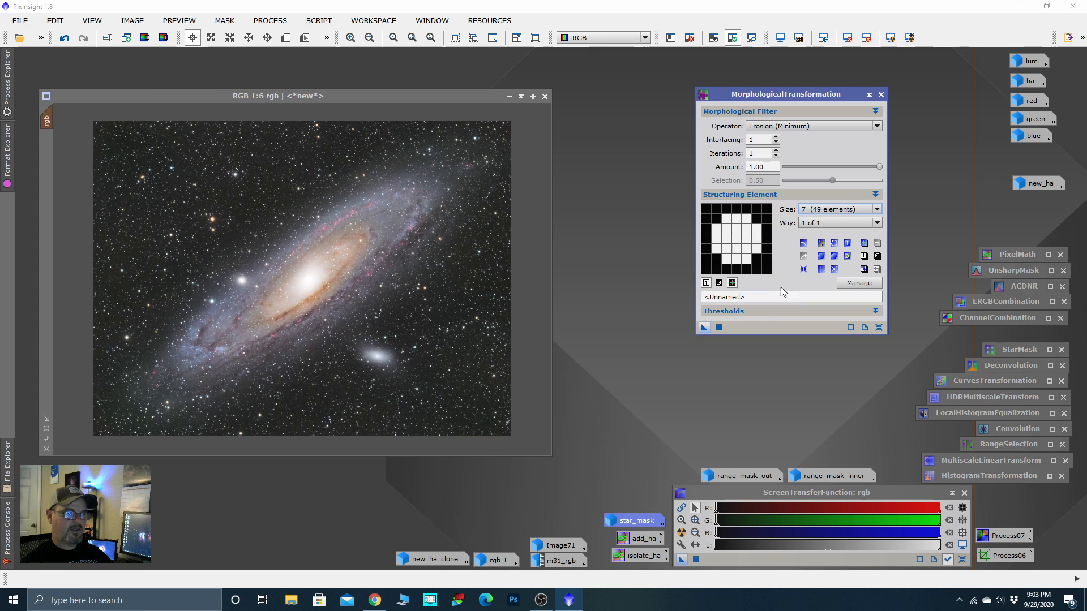
# Step: Set a circular structuring element for the erosion, apply MorphologicalTransformation to the masked rgb image, and minimize the tool
pyautogui.click(821, 257)
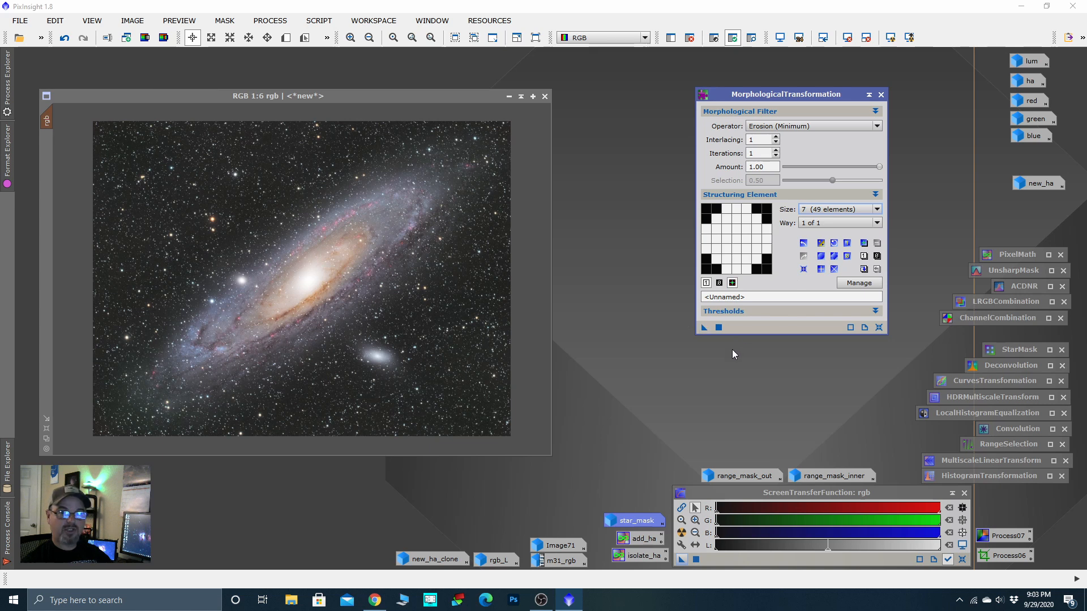
pyautogui.moveTo(704, 327); pyautogui.dragTo(476, 364)
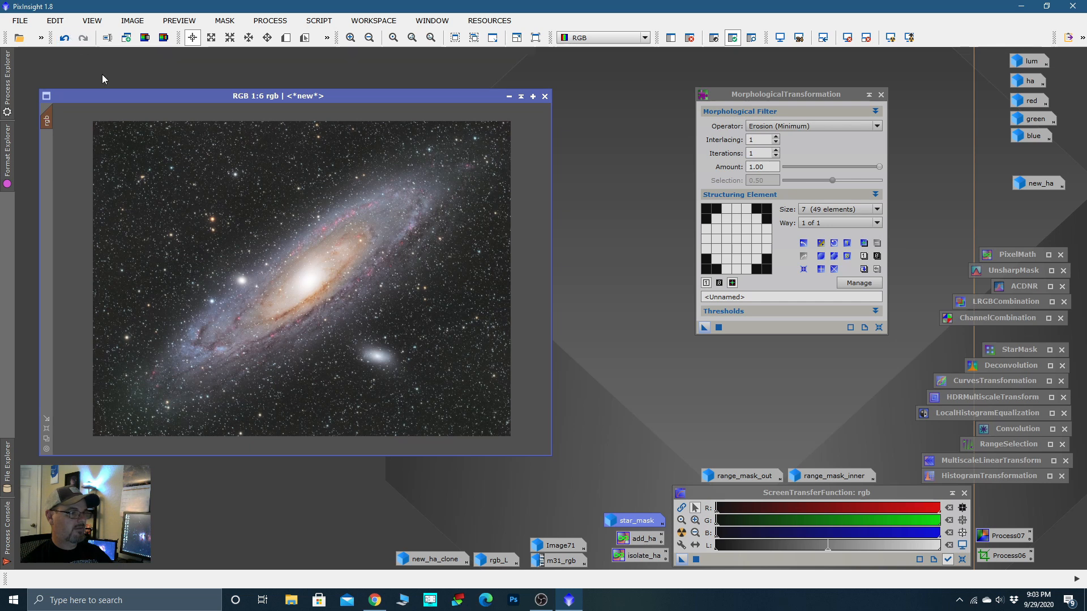
pyautogui.scroll(2, 264, 215)
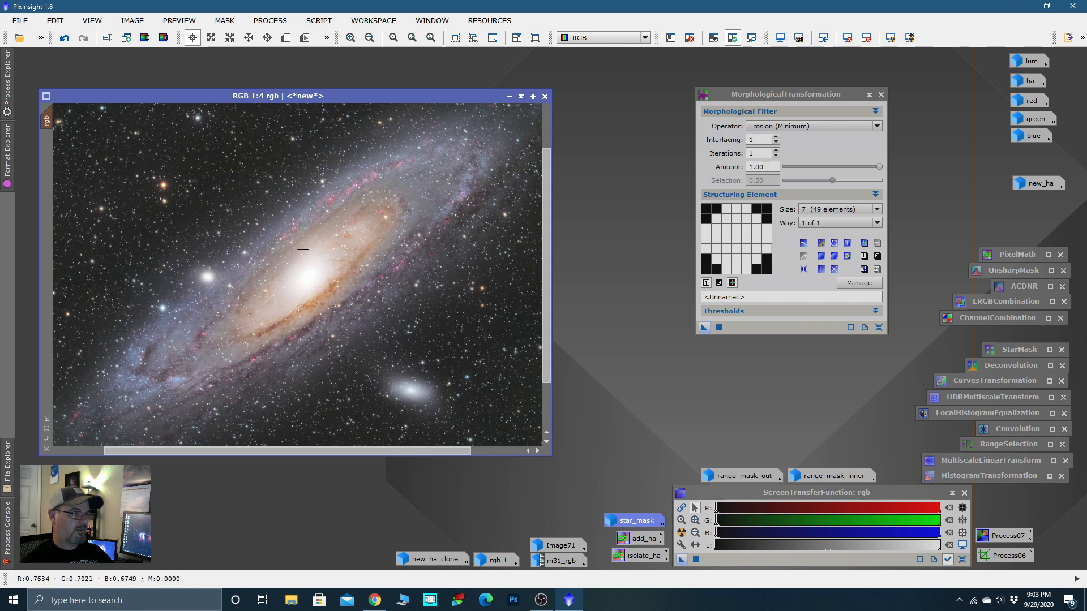
pyautogui.scroll(-2, 303, 250)
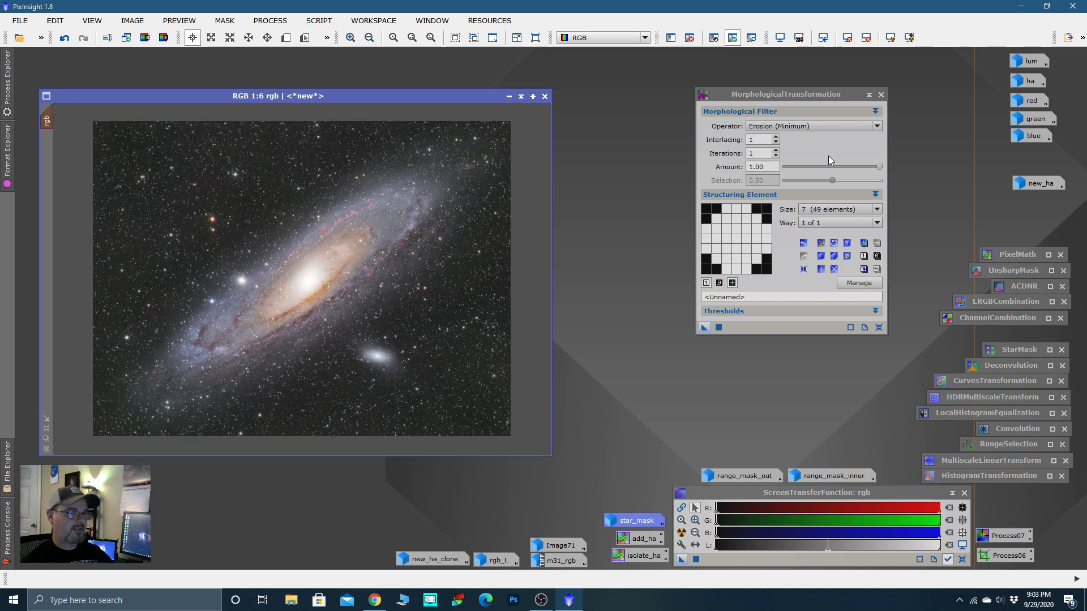
pyautogui.click(869, 94)
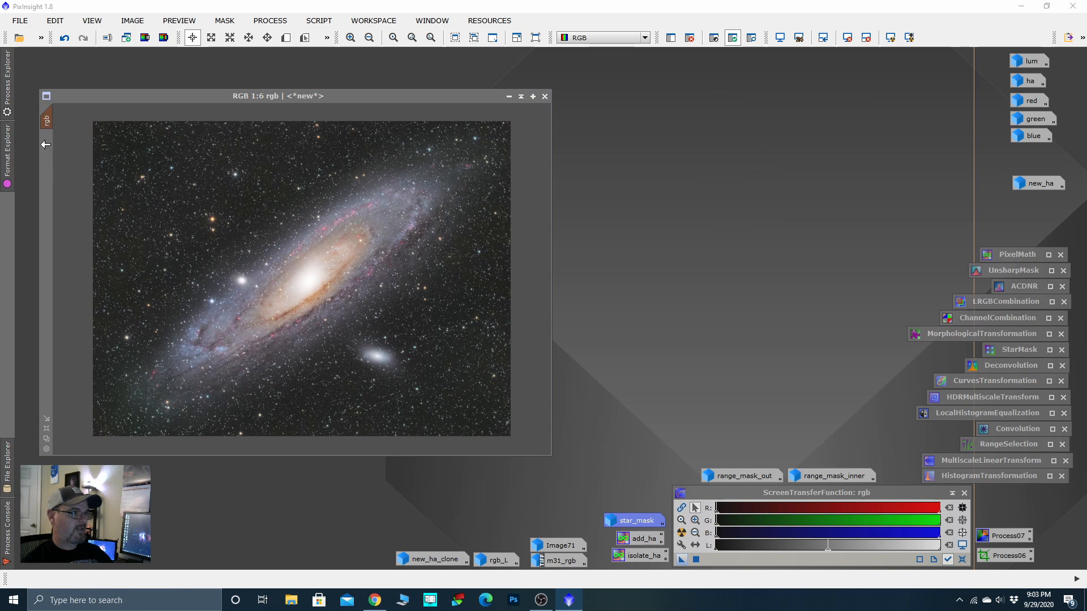
# Step: Remove the star mask from the rgb image
pyautogui.rightClick(49, 120)
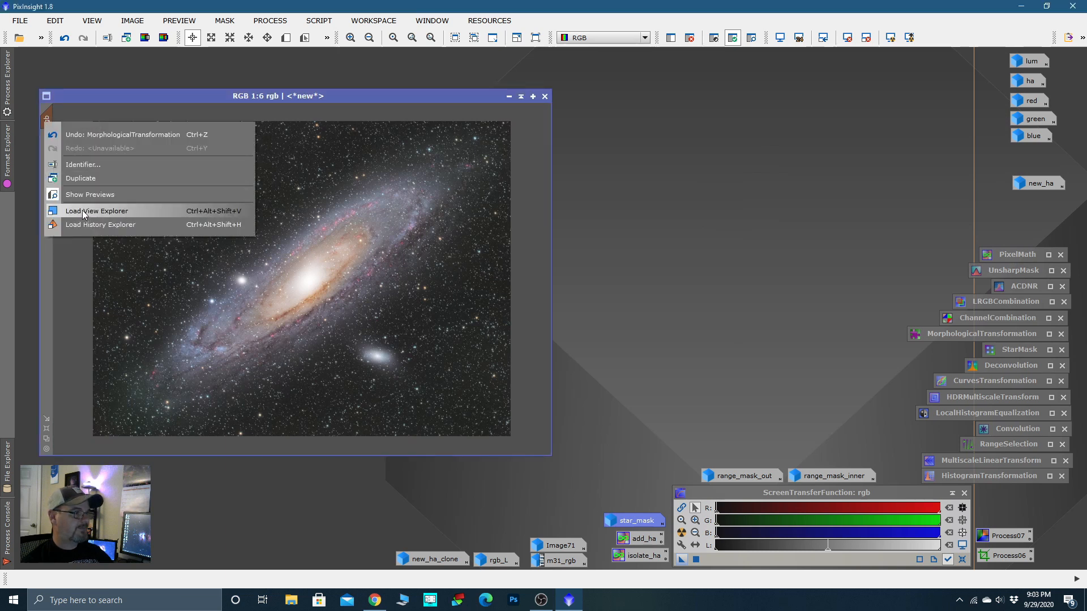
pyautogui.click(439, 199)
pyautogui.rightClick(333, 234)
pyautogui.moveTo(526, 352)
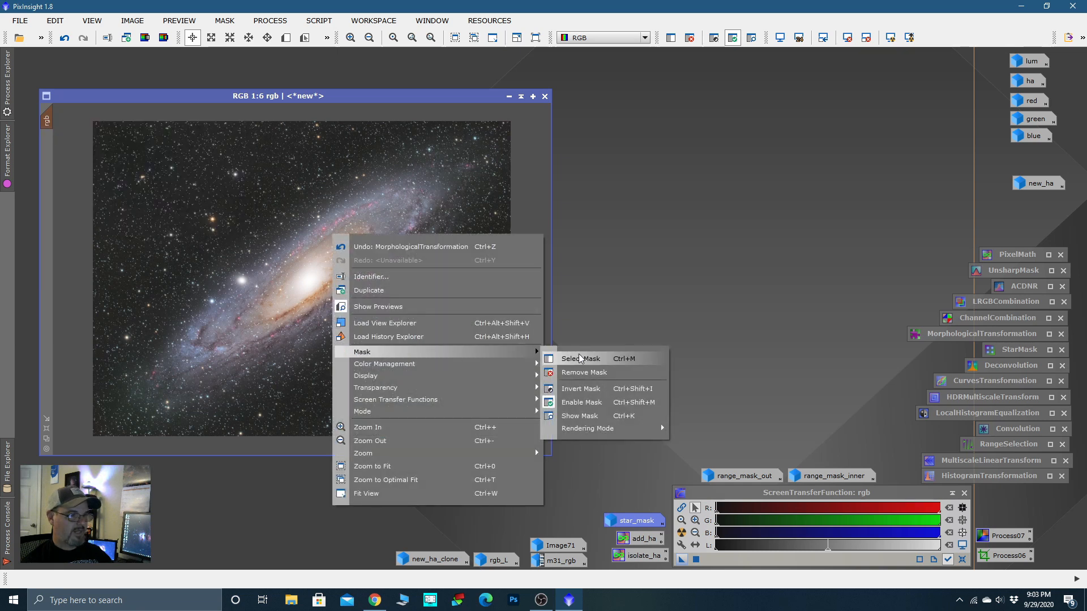
pyautogui.click(581, 372)
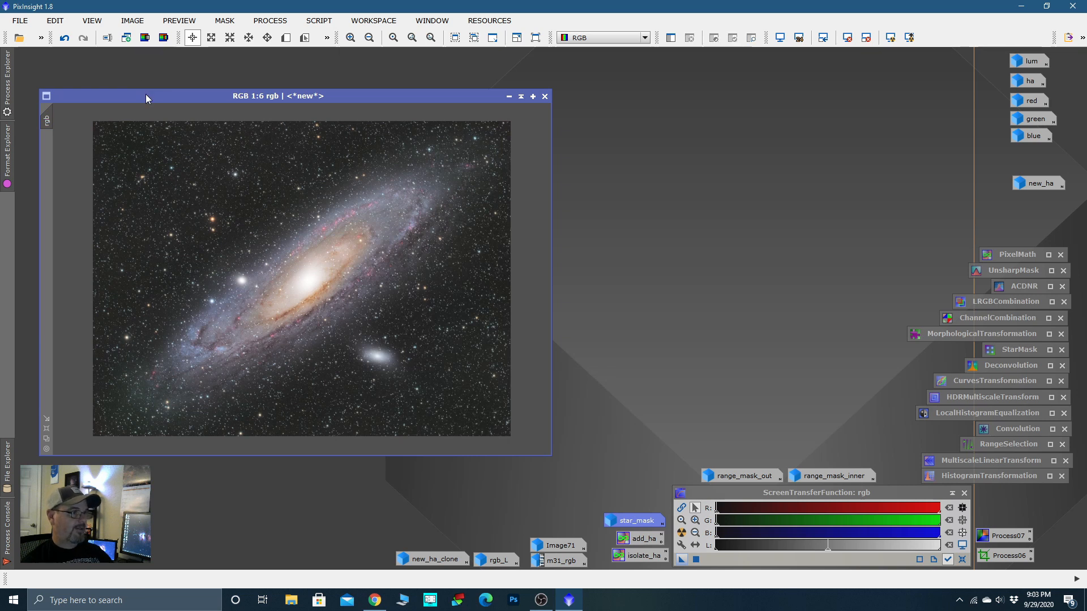
# Step: Reposition and enlarge the rgb window and show the image at 1:5
pyautogui.moveTo(145, 94); pyautogui.dragTo(128, 73)
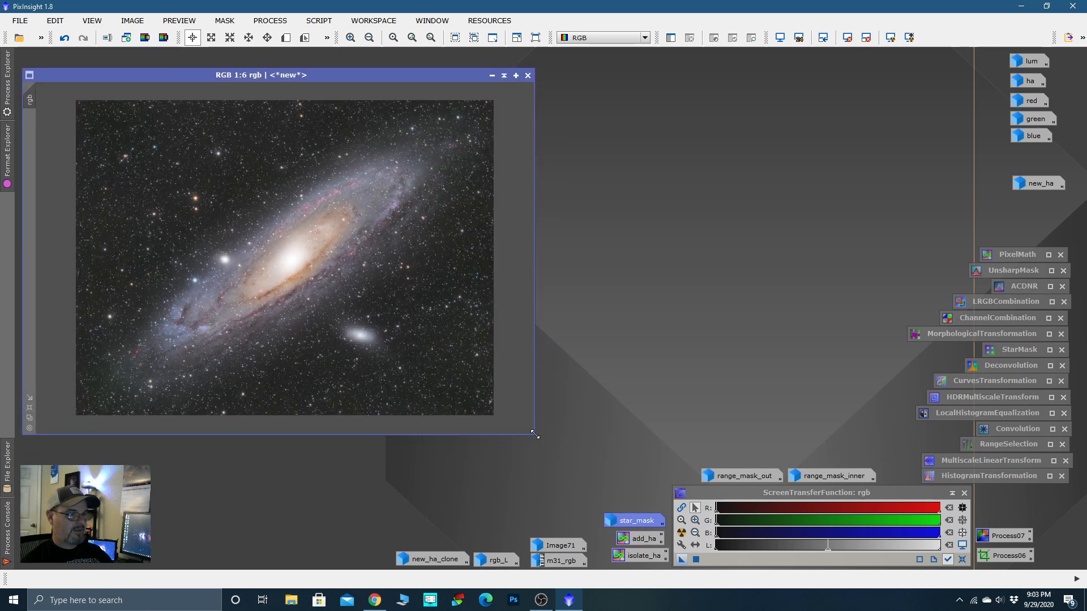
pyautogui.moveTo(536, 435); pyautogui.dragTo(652, 502)
pyautogui.scroll(1, 522, 419)
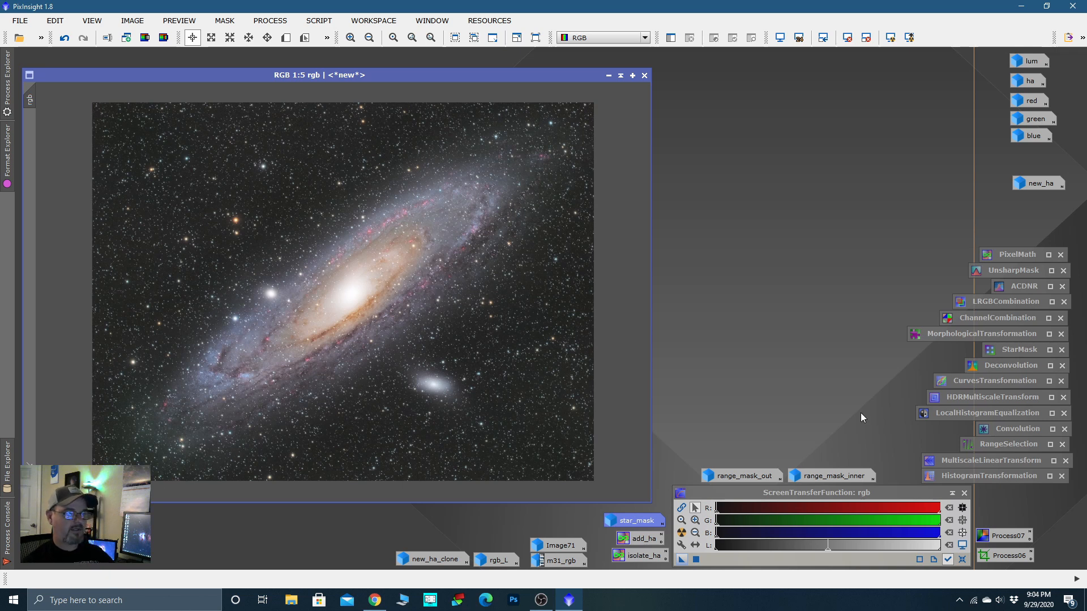
# Step: Open CurvesTransformation with its real-time preview and add an RGB/K curve point at input 0.21705, output 0.19638
pyautogui.doubleClick(973, 380)
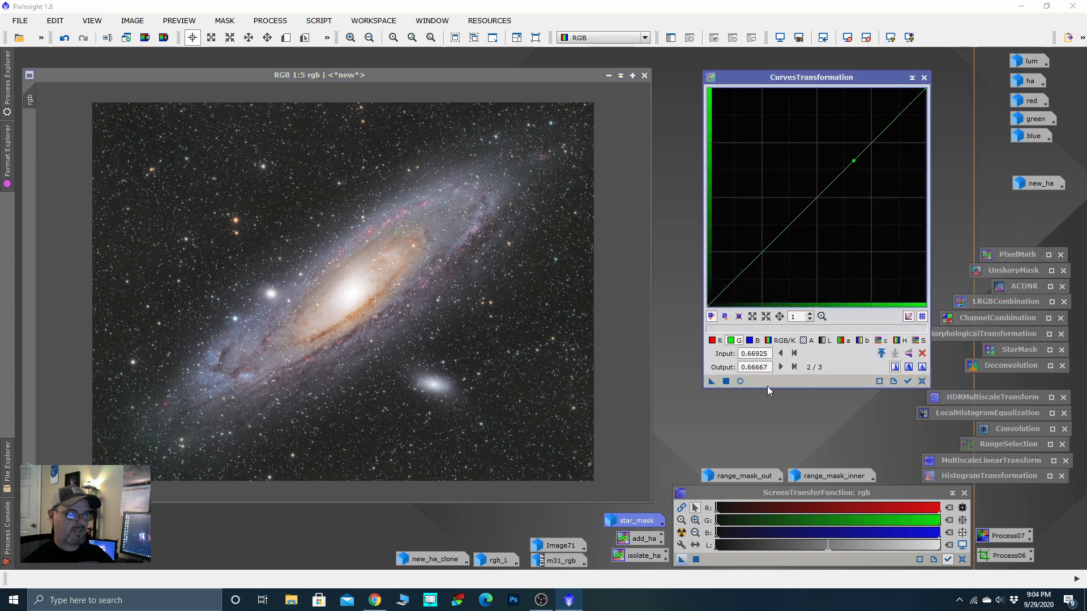
pyautogui.click(741, 381)
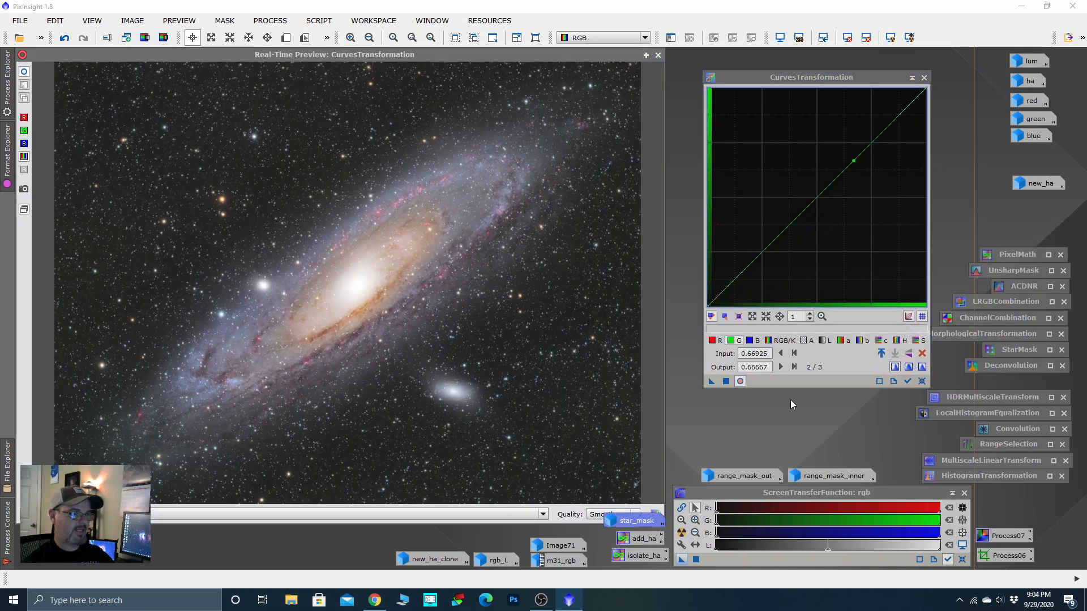
pyautogui.click(781, 340)
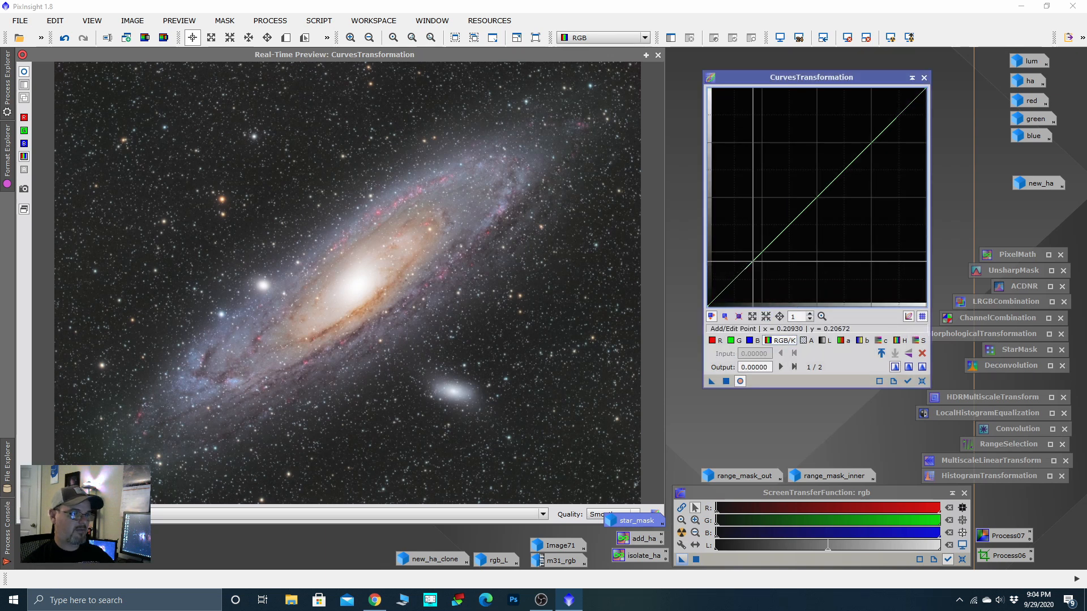
pyautogui.click(756, 263)
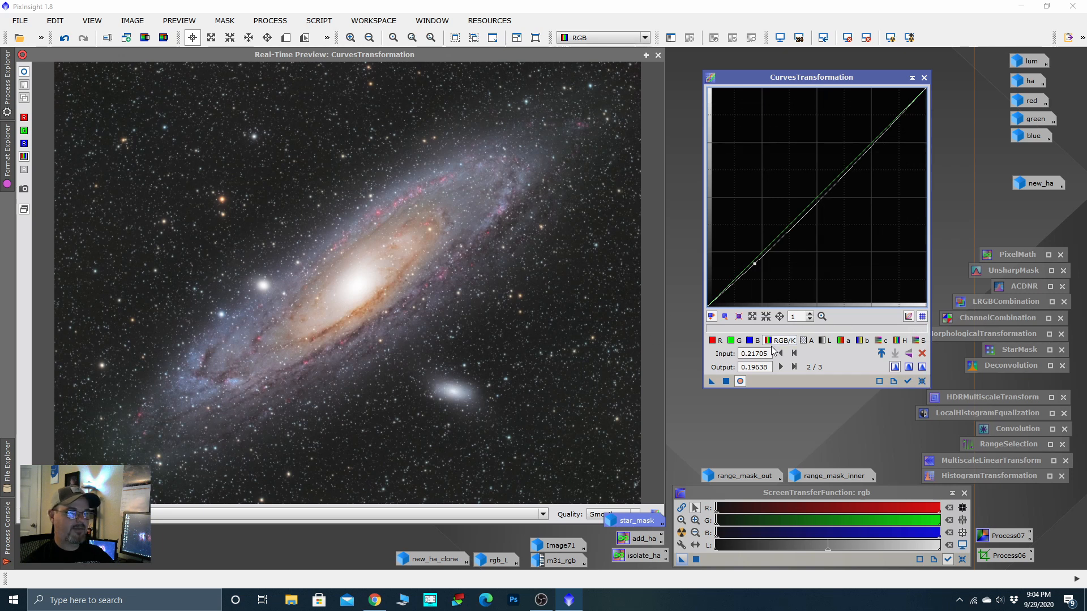
# Step: Apply the RGB/K curve to the rgb image, minimize CurvesTransformation, and close the real-time preview
pyautogui.click(725, 381)
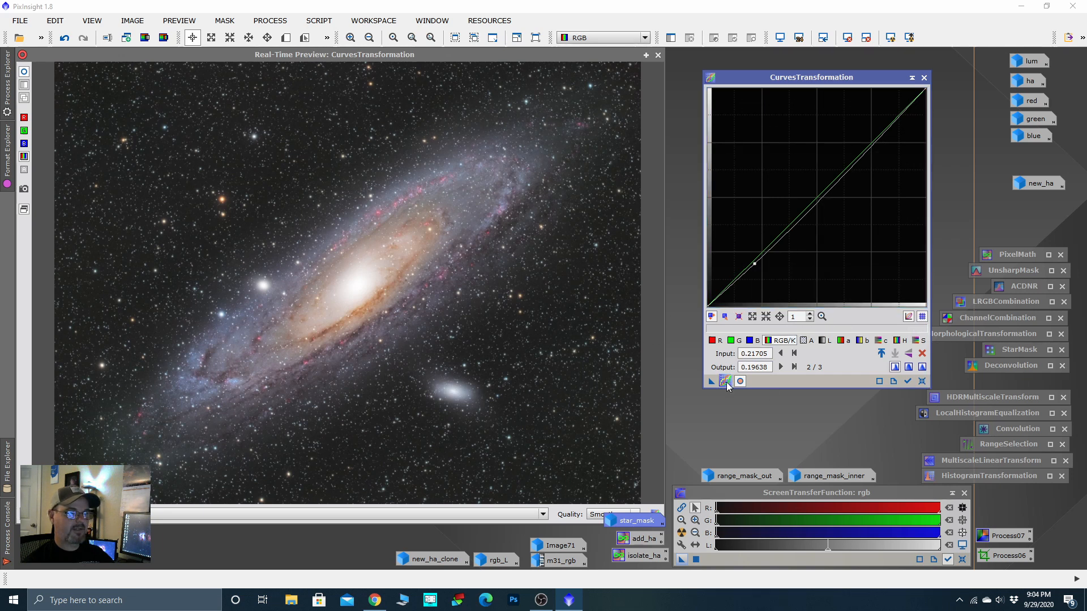
pyautogui.click(912, 77)
pyautogui.click(658, 55)
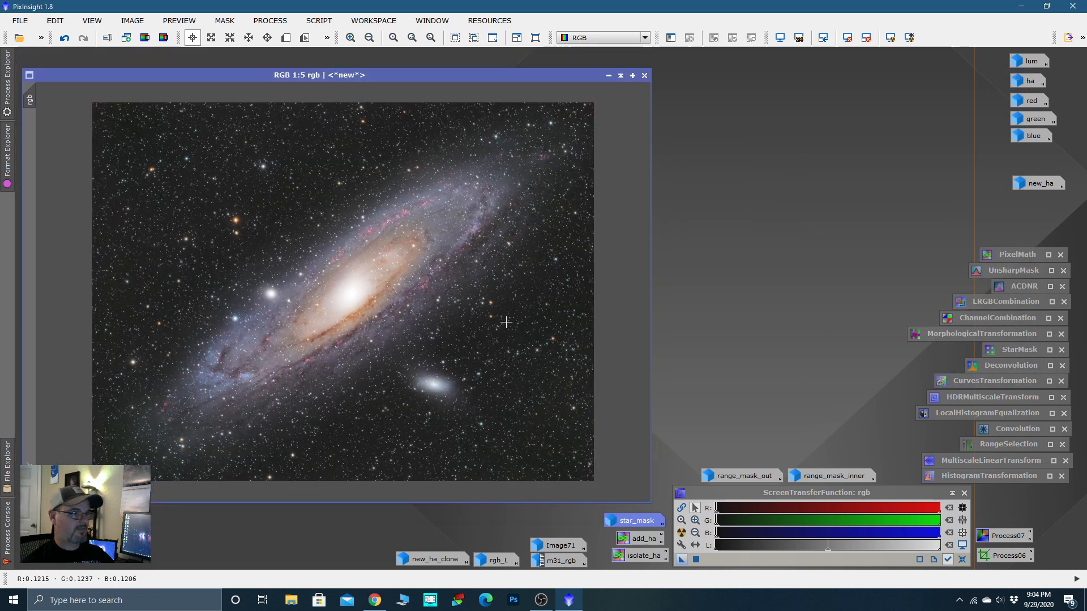